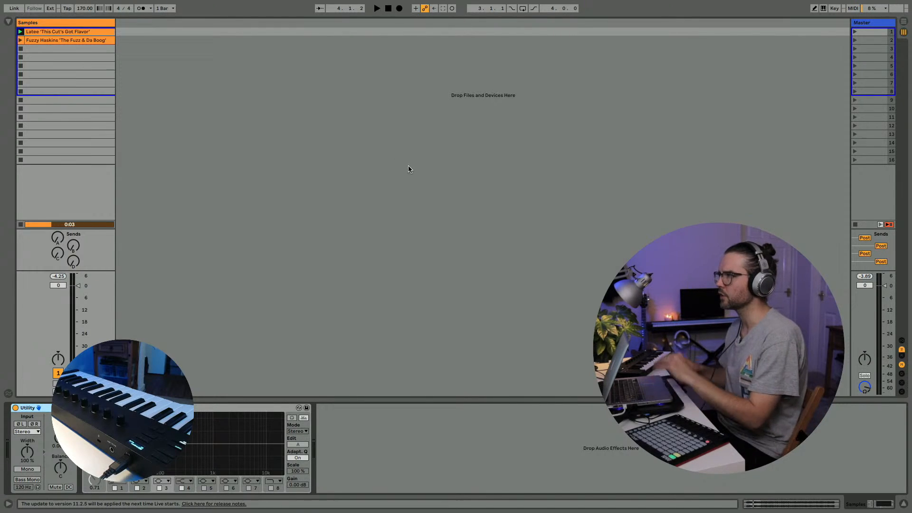
Switch to Safari to view the YouTube page for Latee's "This Cut's Got Flavor", and return to Ableton Live
{"action": "key", "text": "ctrl+Up"}
{"action": "left_click", "coordinate": [368, 185]}
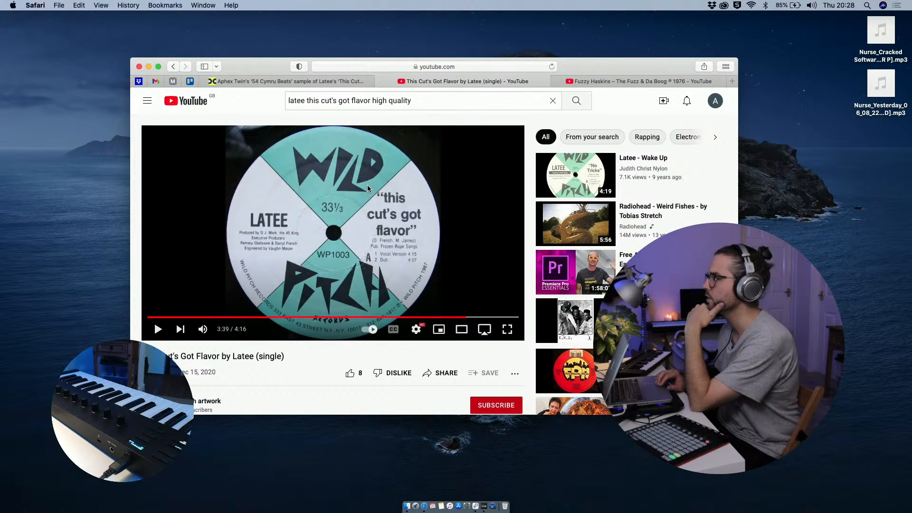
{"action": "key", "text": "ctrl+Up"}
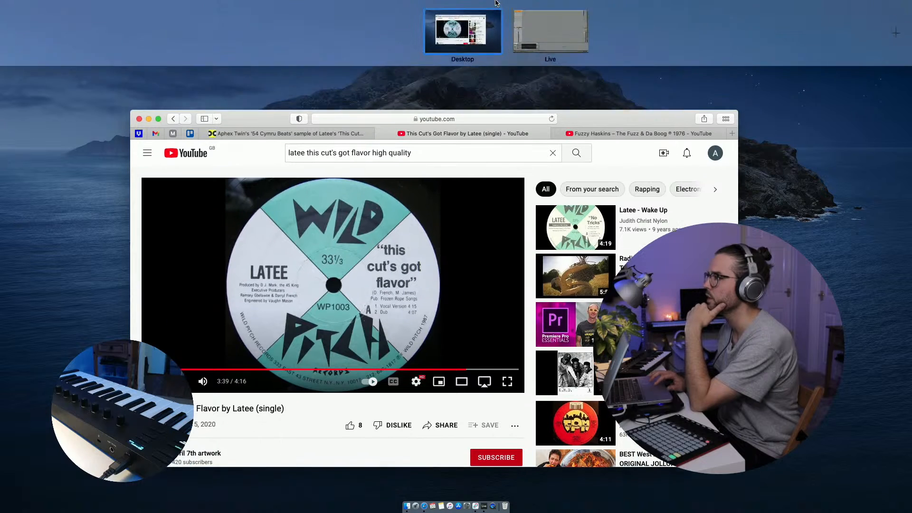
{"action": "left_click", "coordinate": [536, 42]}
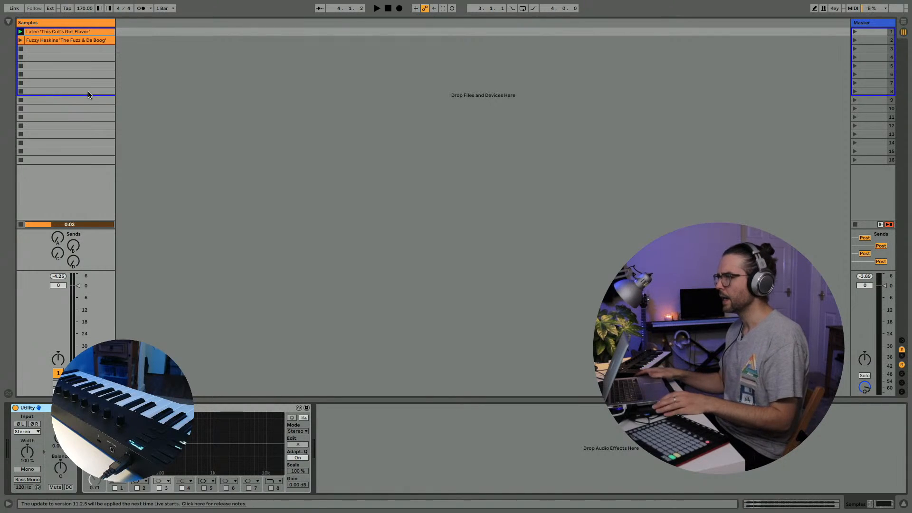
{"action": "key", "text": "ctrl+Up"}
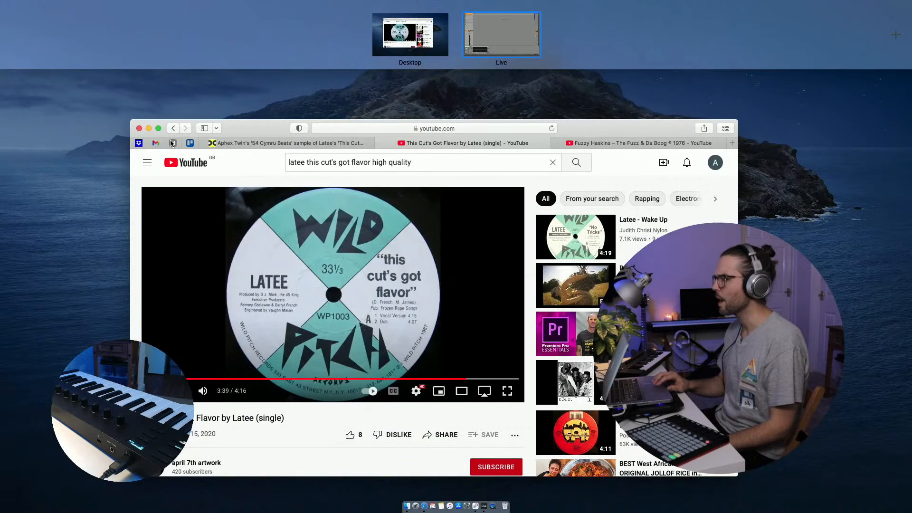
{"action": "key", "text": "ctrl+Up"}
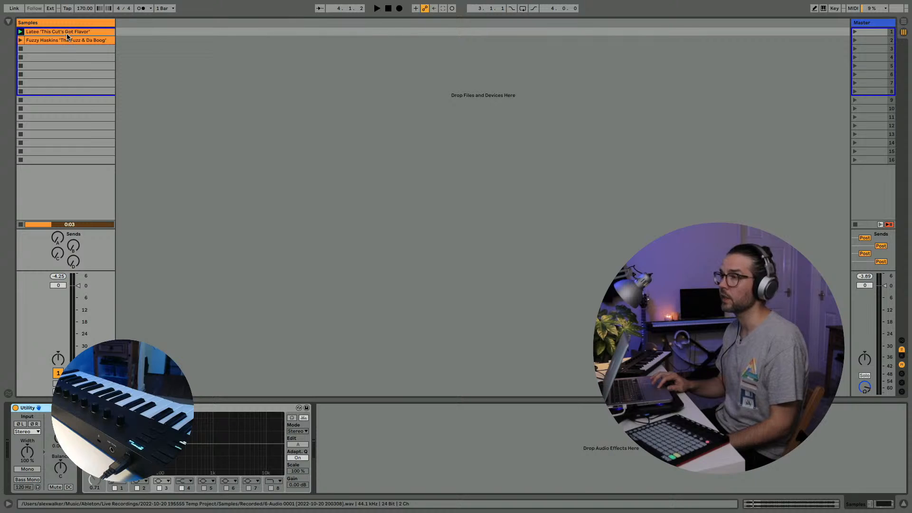
Open the Latee 'This Cut's Got Flavor' clip and adjust the height of its waveform view
{"action": "left_click", "coordinate": [67, 36]}
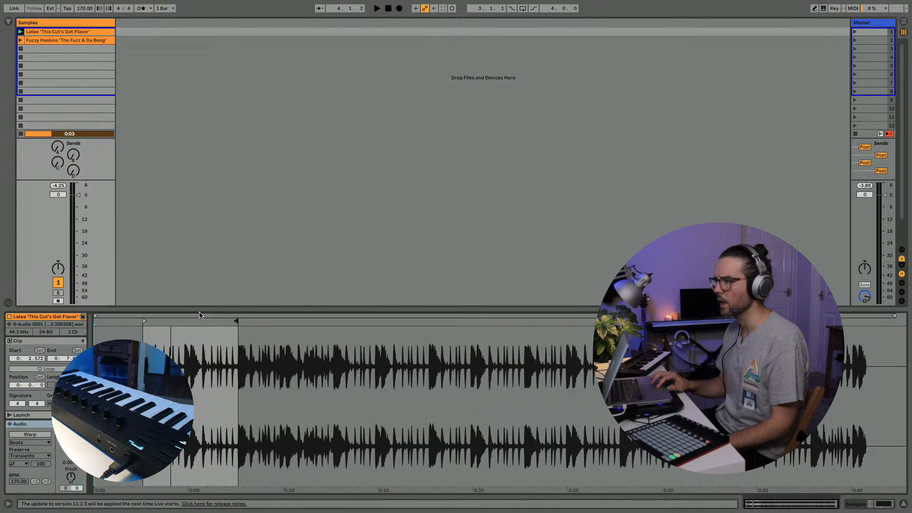
{"action": "left_click_drag", "start_coordinate": [200, 315], "coordinate": [217, 216]}
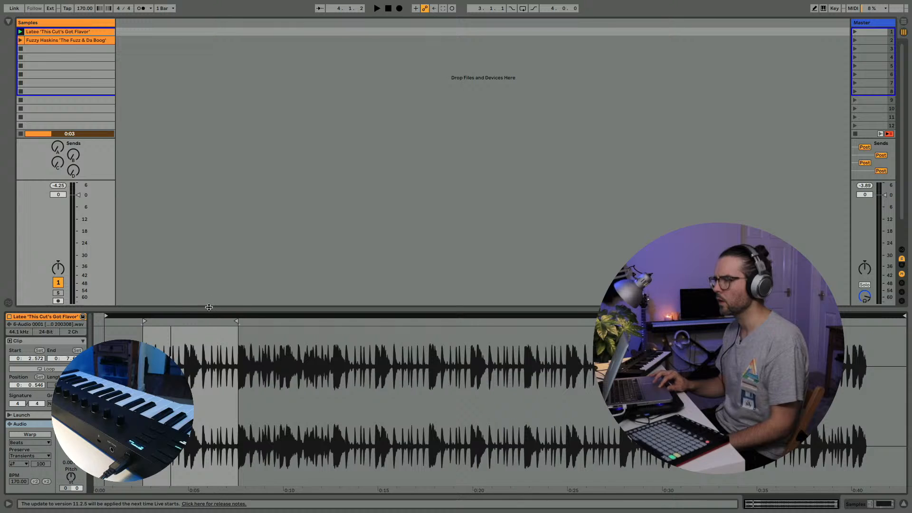
{"action": "left_click_drag", "start_coordinate": [209, 308], "coordinate": [215, 266]}
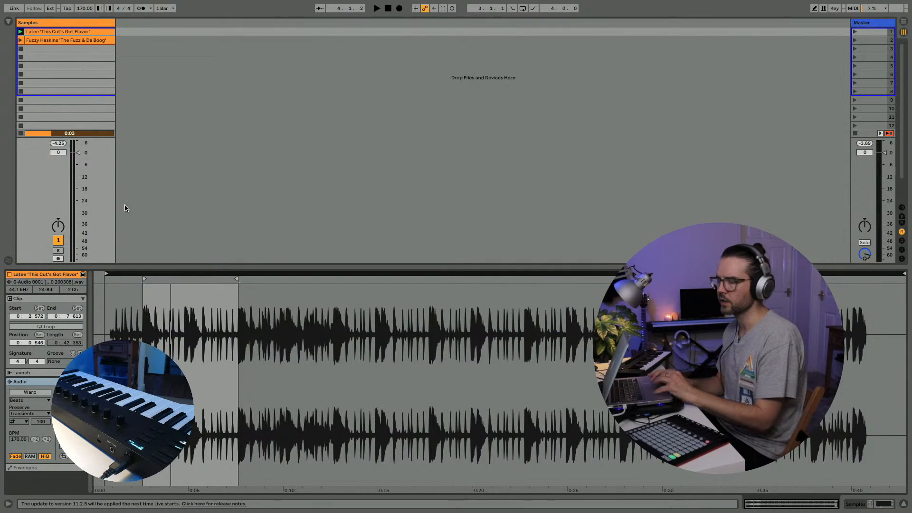
{"action": "left_click_drag", "start_coordinate": [87, 137], "coordinate": [87, 129]}
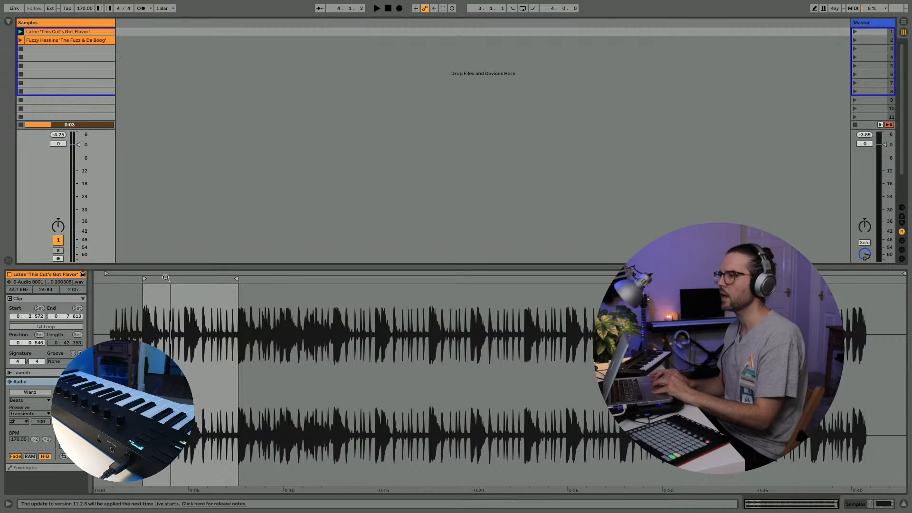
{"action": "left_click_drag", "start_coordinate": [164, 267], "coordinate": [159, 216]}
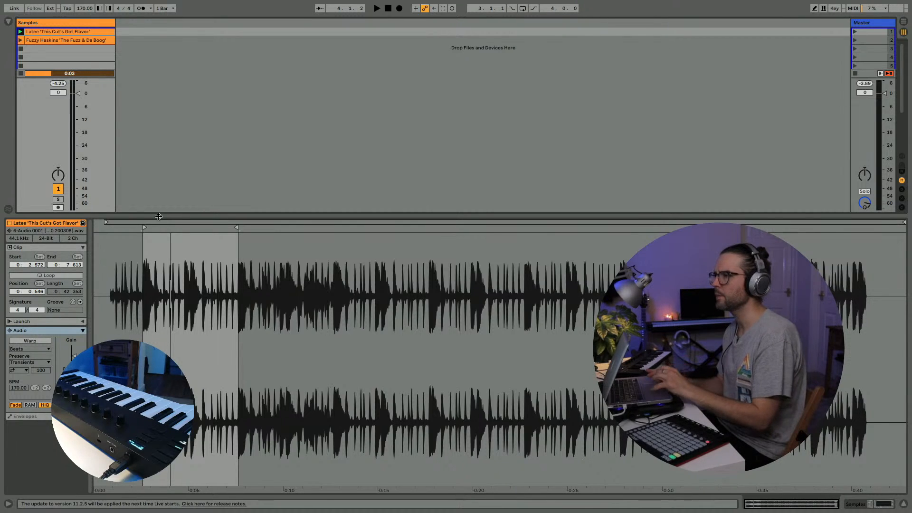
{"action": "mouse_move", "coordinate": [159, 217]}
{"action": "left_mouse_down"}
{"action": "mouse_move", "coordinate": [159, 234]}
{"action": "mouse_move", "coordinate": [158, 226]}
{"action": "left_mouse_up"}
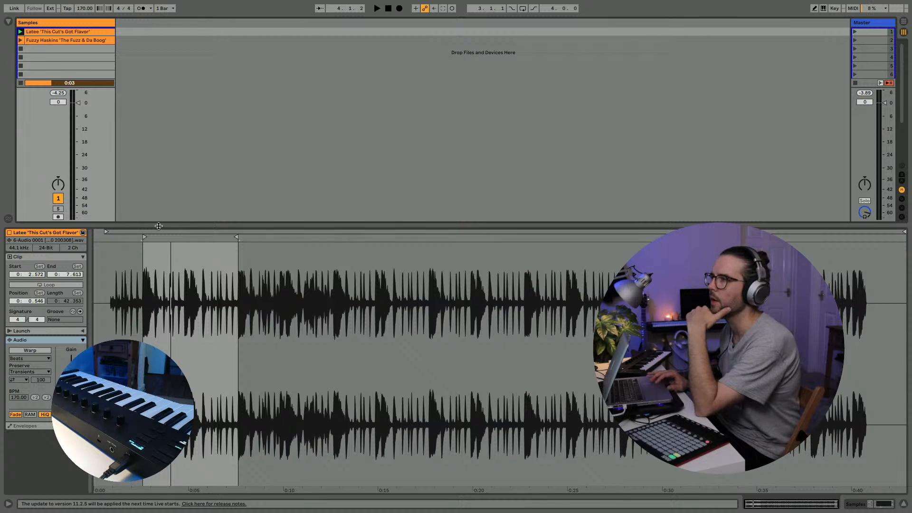
{"action": "left_click_drag", "start_coordinate": [159, 227], "coordinate": [159, 254]}
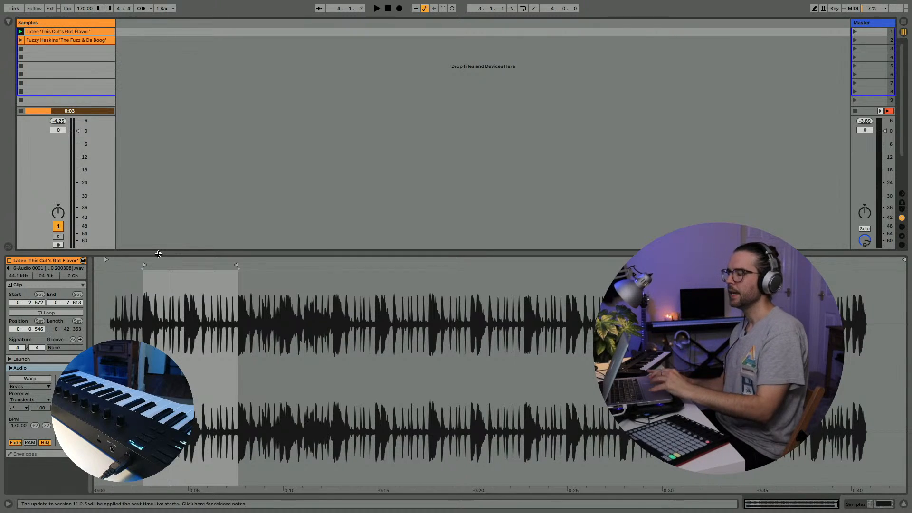
{"action": "left_click_drag", "start_coordinate": [159, 254], "coordinate": [155, 314]}
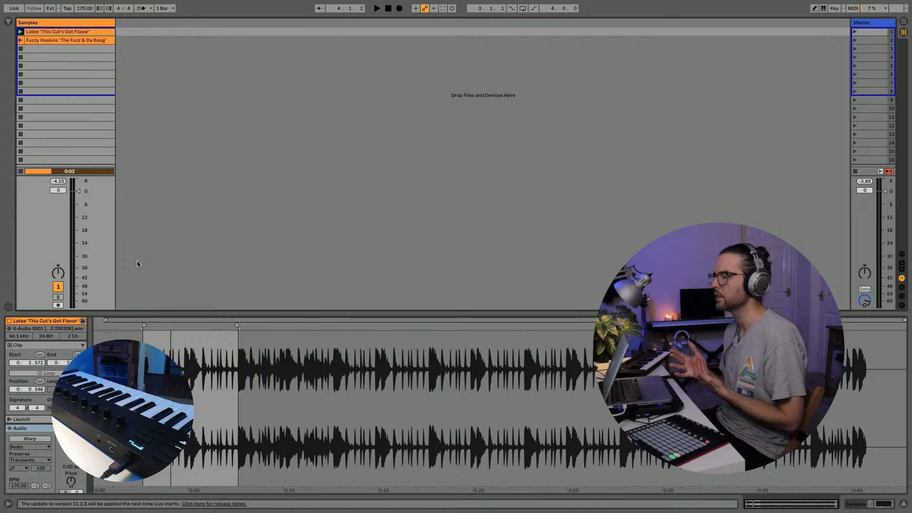
Duplicate the Samples track, keeping only the Latee clip on the original and only the Fuzzy Haskins clip, moved to the first slot, on the copy
{"action": "left_click", "coordinate": [53, 23]}
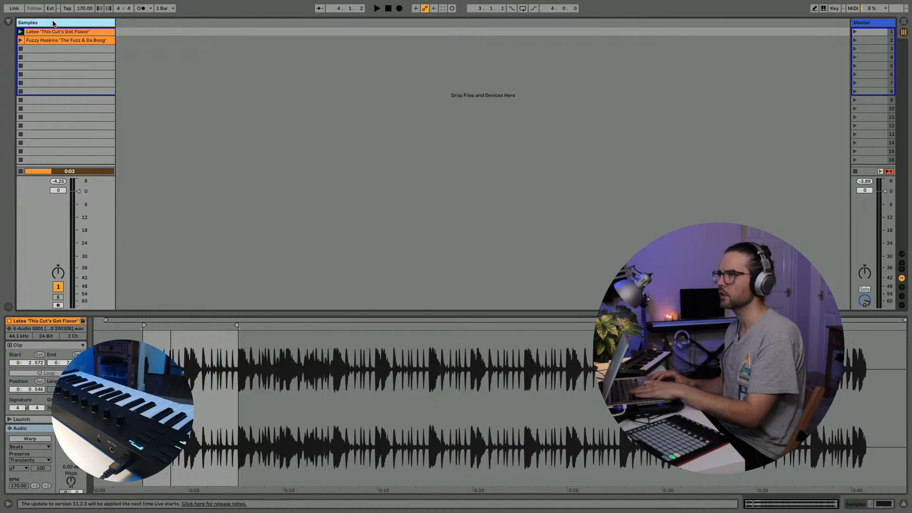
{"action": "key", "text": "ctrl+d"}
{"action": "left_click", "coordinate": [136, 34]}
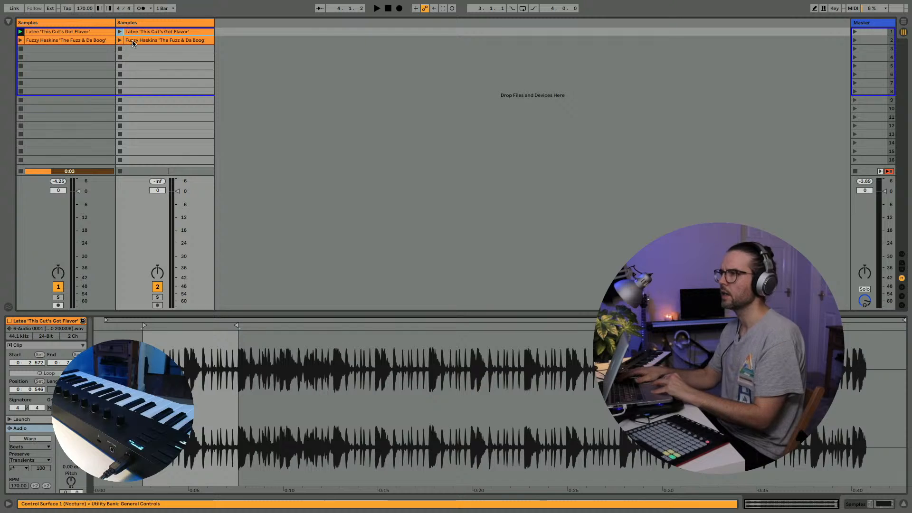
{"action": "key", "text": "Delete"}
{"action": "left_click", "coordinate": [94, 40]}
{"action": "key", "text": "Delete"}
{"action": "left_click_drag", "start_coordinate": [135, 41], "coordinate": [133, 31]}
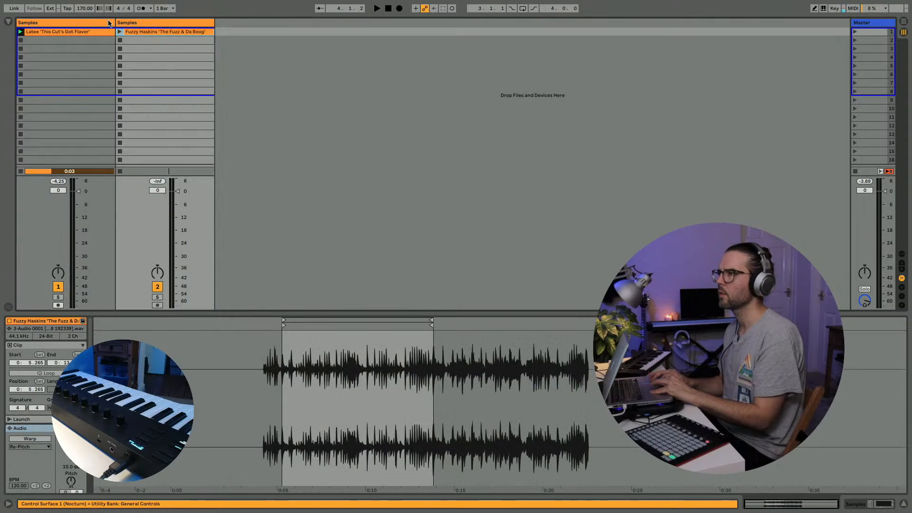
Rename the first track "Latee Break" and the second track "Fuzzy Break"
{"action": "left_click", "coordinate": [73, 24]}
{"action": "type", "text": "Latee"}
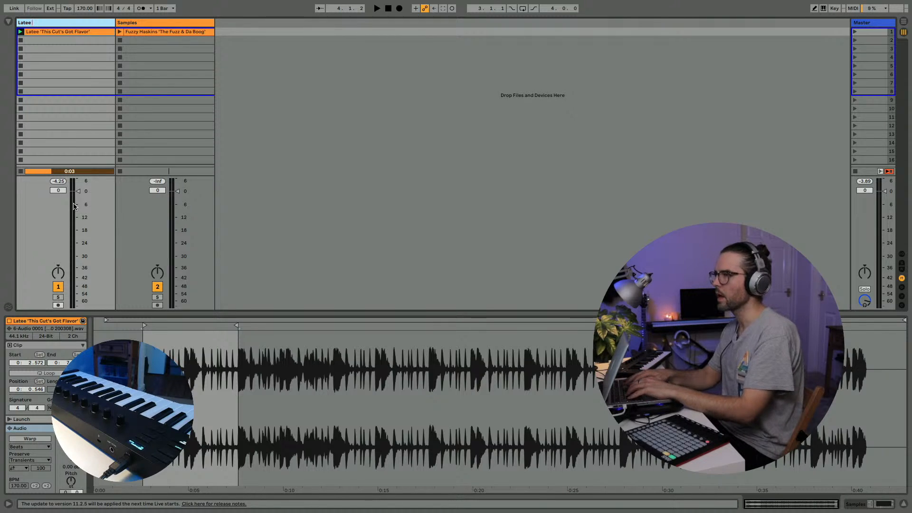
{"action": "type", "text": " Break"}
{"action": "key", "text": "Tab"}
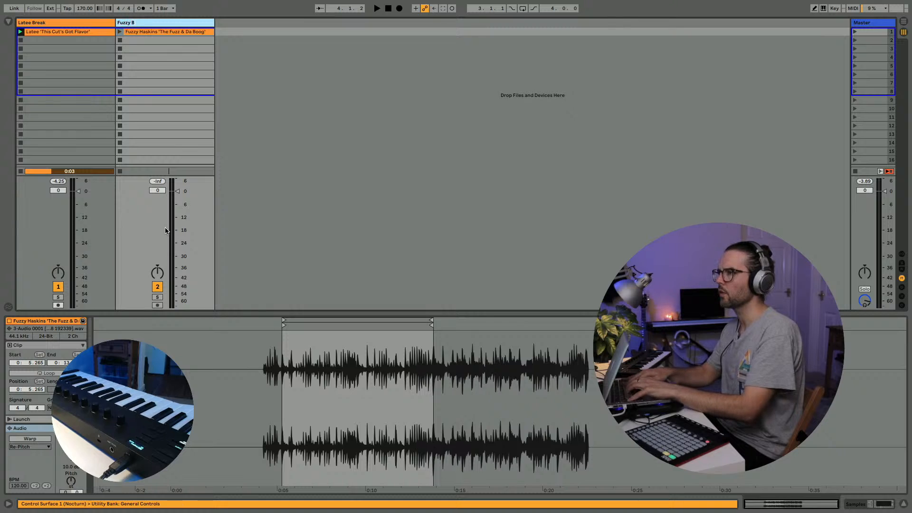
{"action": "type", "text": "Fuzzy Break"}
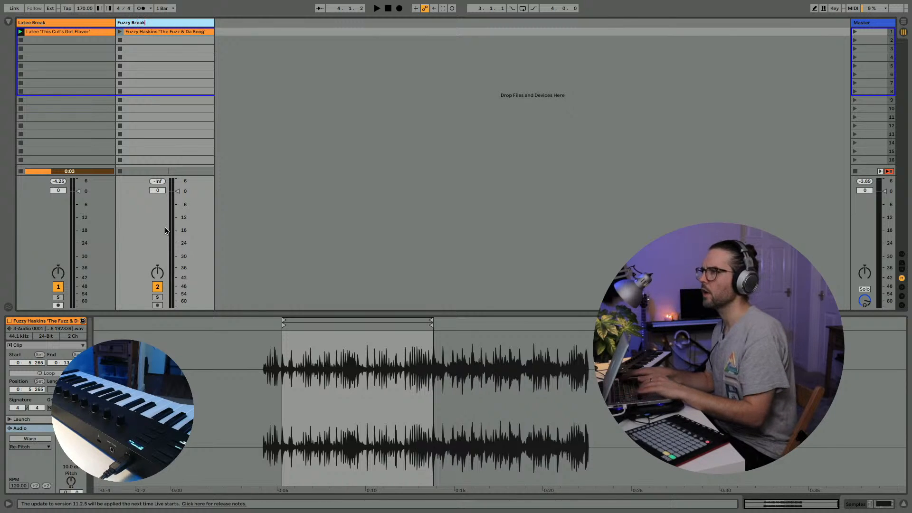
{"action": "key", "text": "Return"}
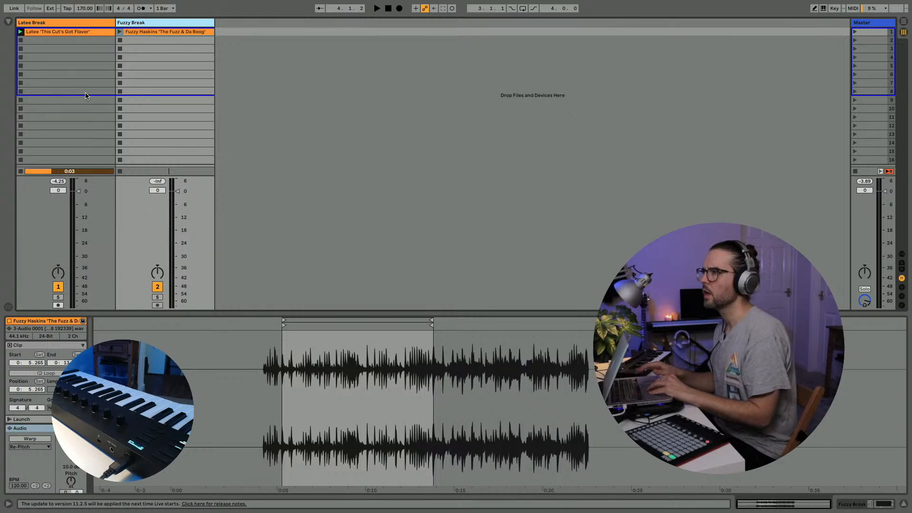
Stop the Latee clip, view the Latee Break track's device chain, and reopen the clip's waveform
{"action": "left_click", "coordinate": [20, 40]}
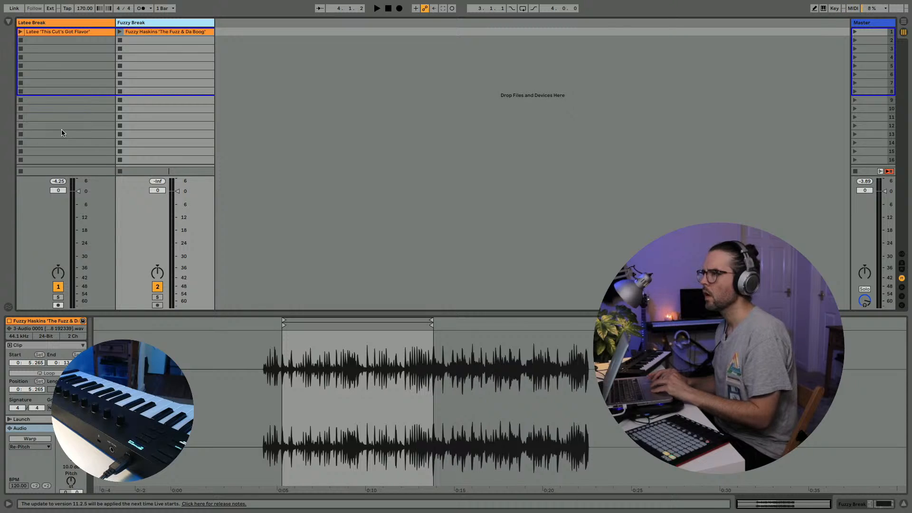
{"action": "left_click", "coordinate": [42, 24]}
{"action": "key", "text": "shift+Tab"}
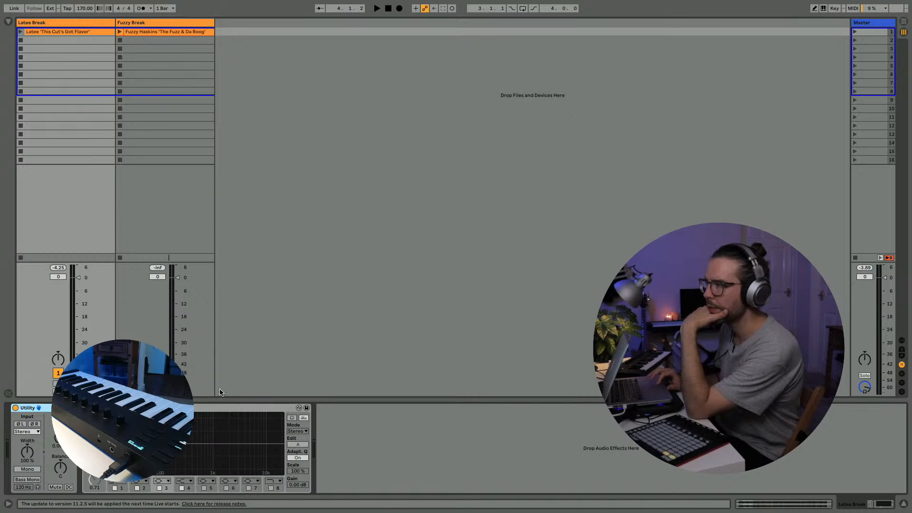
{"action": "left_click", "coordinate": [43, 30]}
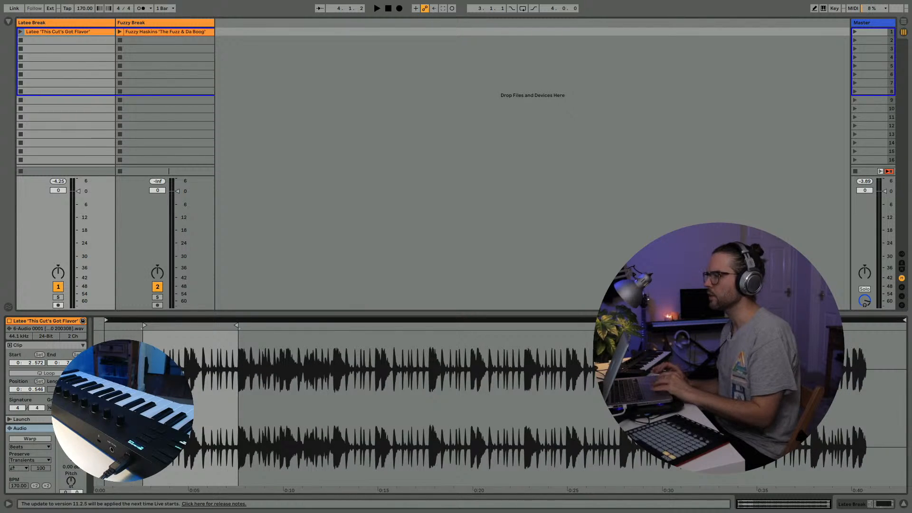
Audition the Latee clip at its original pitch and stop playback
{"action": "left_click", "coordinate": [20, 32]}
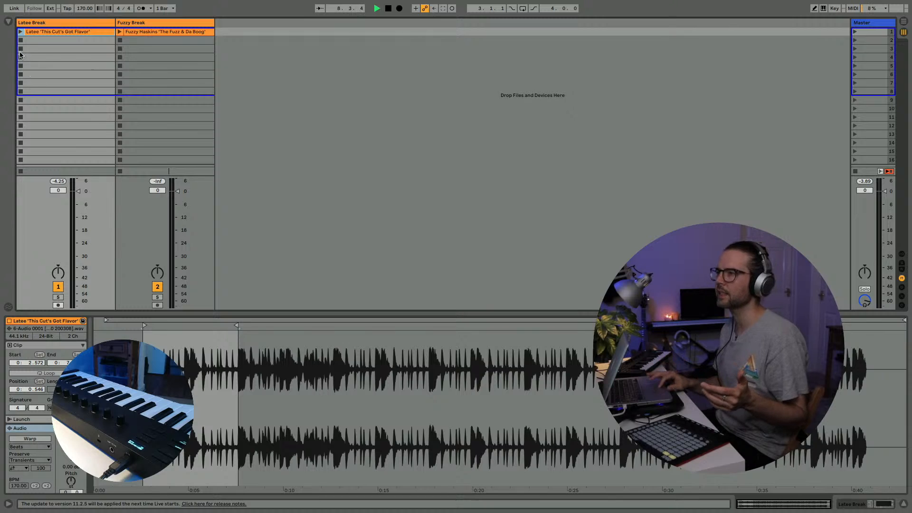
{"action": "left_click", "coordinate": [6, 22]}
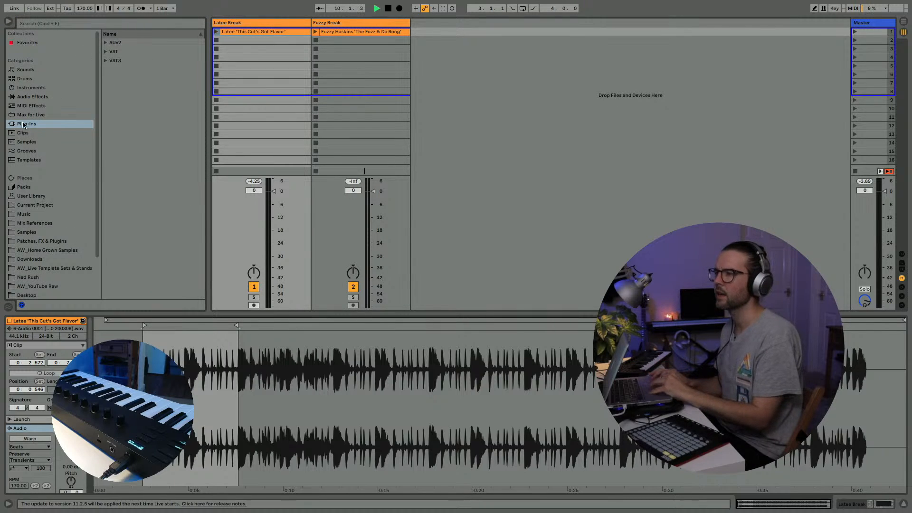
{"action": "left_click", "coordinate": [7, 22]}
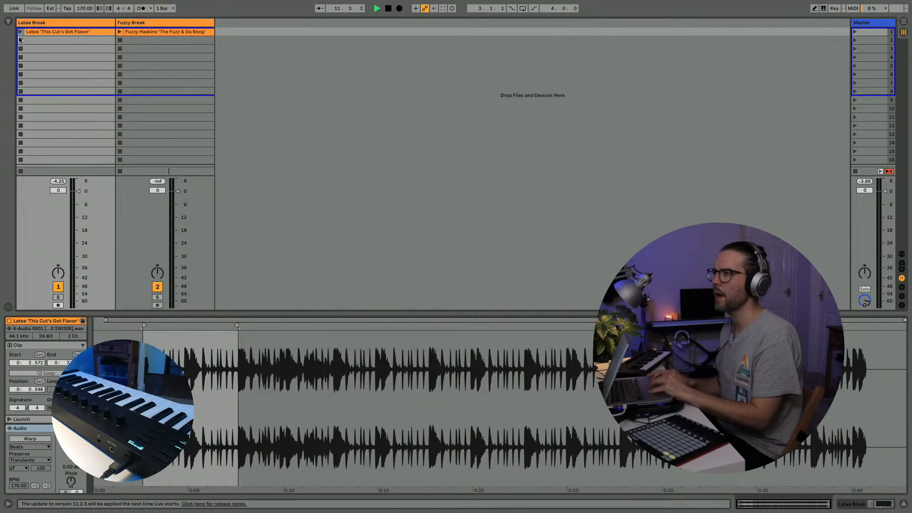
{"action": "key", "text": "space"}
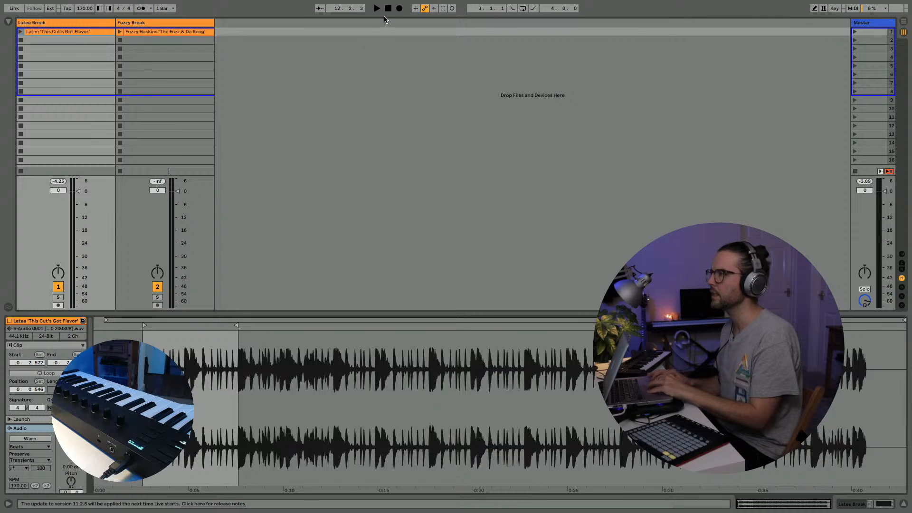
{"action": "left_click", "coordinate": [20, 32]}
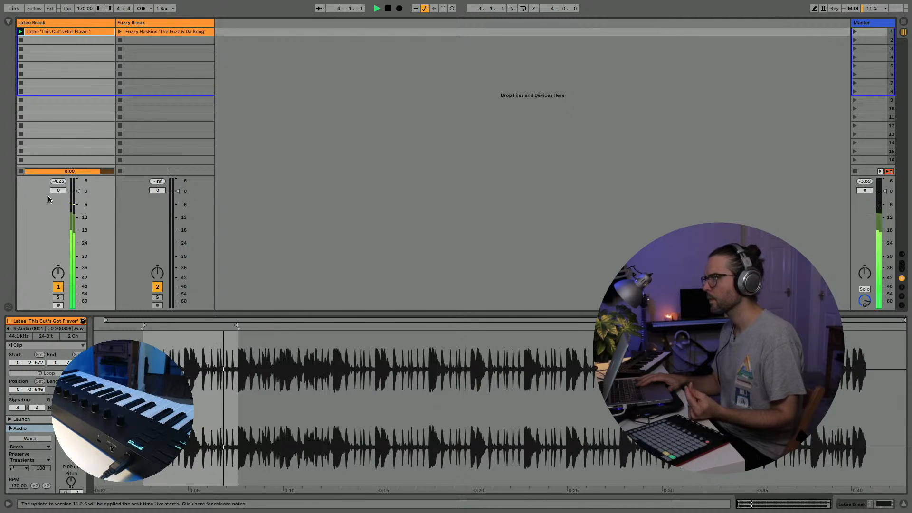
{"action": "key", "text": "space"}
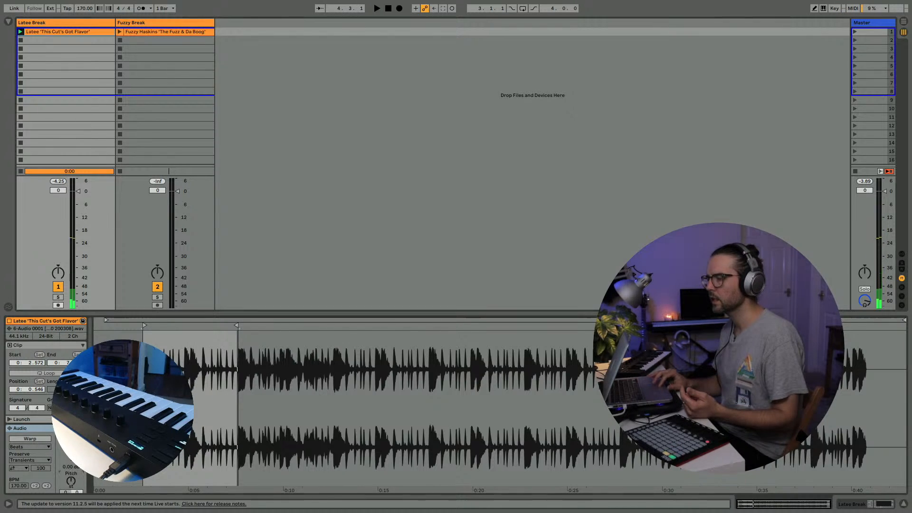
Raise the Latee clip's pitch to +5 semitones, auditioning it at +4 along the way
{"action": "left_click_drag", "start_coordinate": [71, 481], "coordinate": [71, 476]}
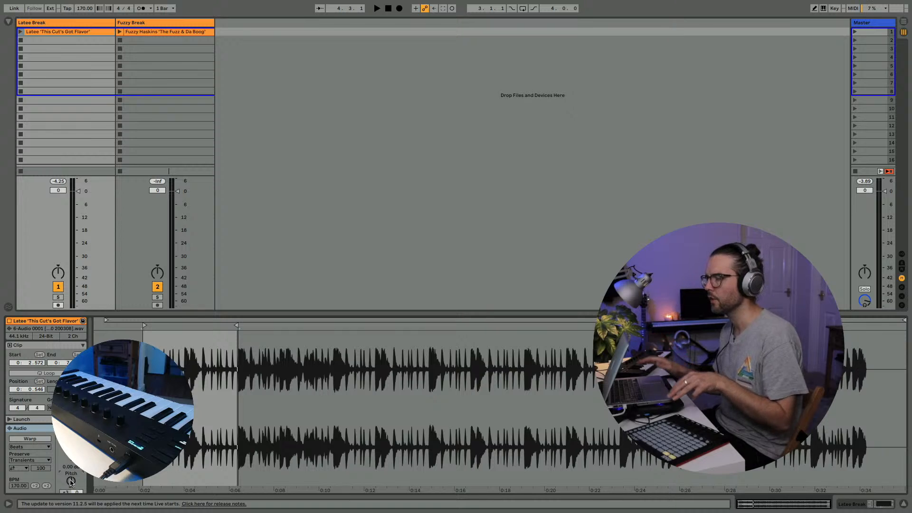
{"action": "key", "text": "Up"}
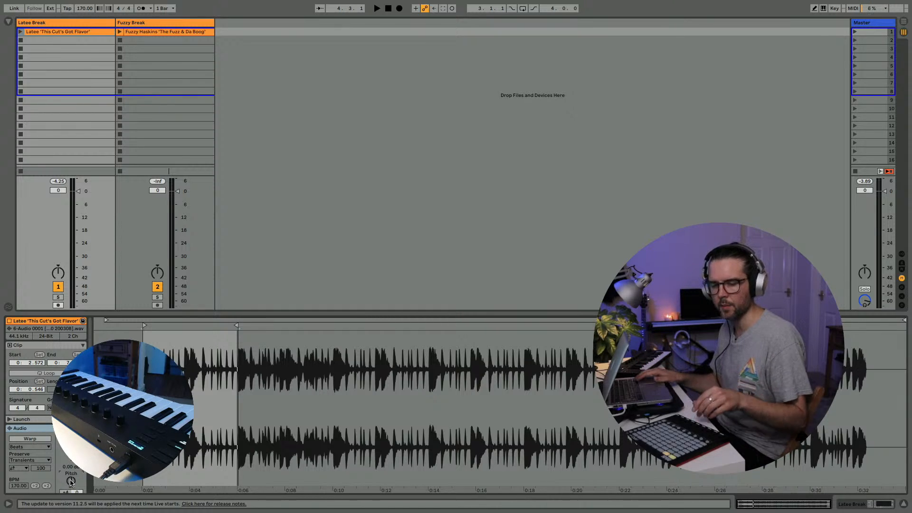
{"action": "key", "text": "space"}
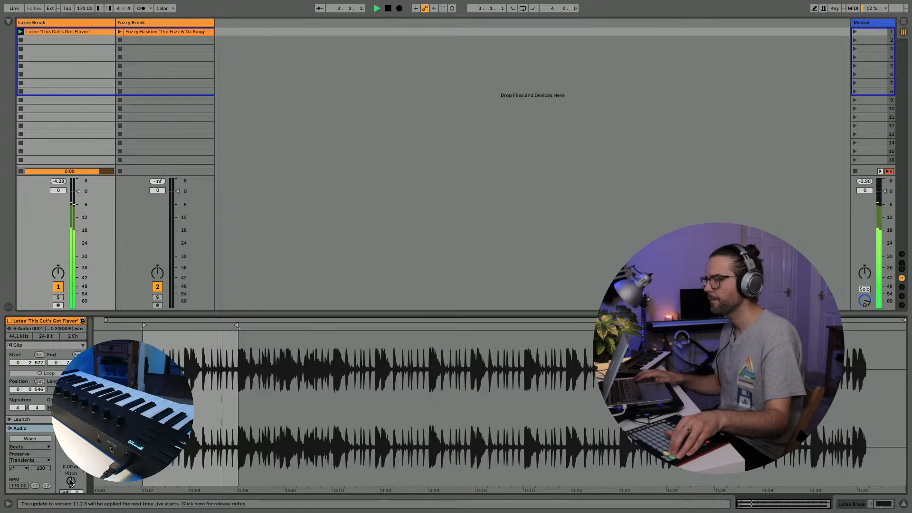
{"action": "scroll", "coordinate": [72, 482], "scroll_direction": "down", "scroll_amount": 2}
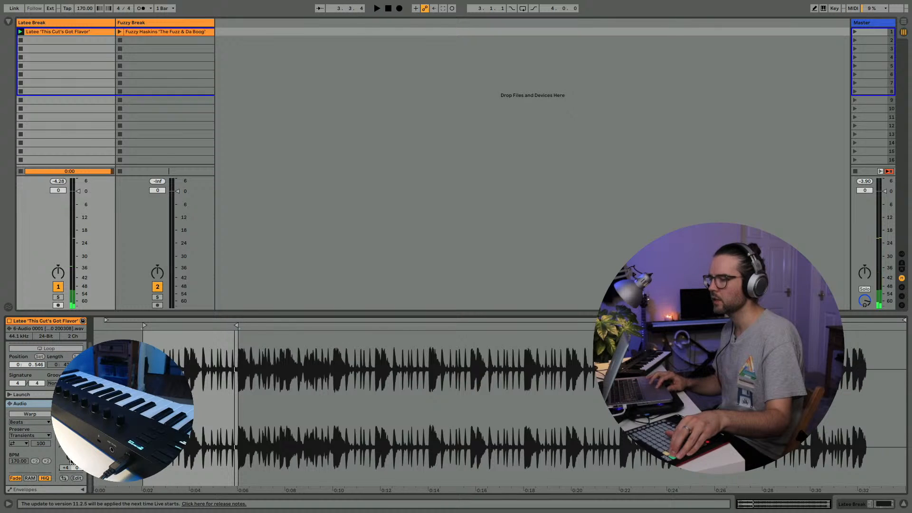
{"action": "key", "text": "Up"}
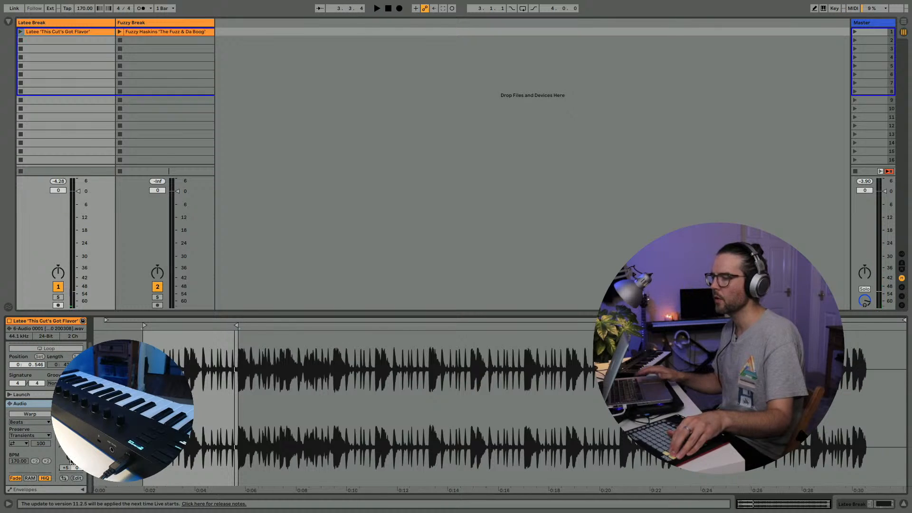
Turn on the metronome and start playback as a tempo reference for the Latee break
{"action": "left_click", "coordinate": [141, 9]}
{"action": "key", "text": "space"}
{"action": "key", "text": "space"}
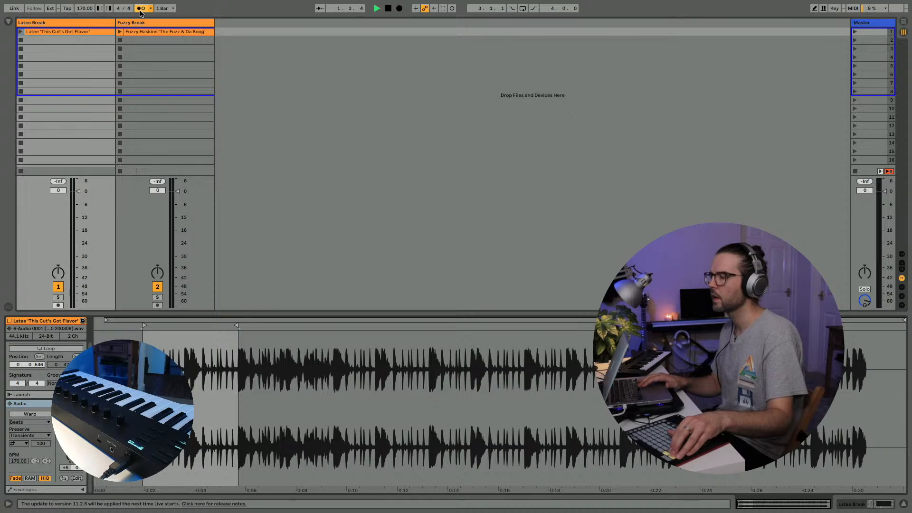
Audition the Latee clip at +6 and +7 semitones against the metronome, reset its pitch to 0, and stop the clip
{"action": "key", "text": "Up"}
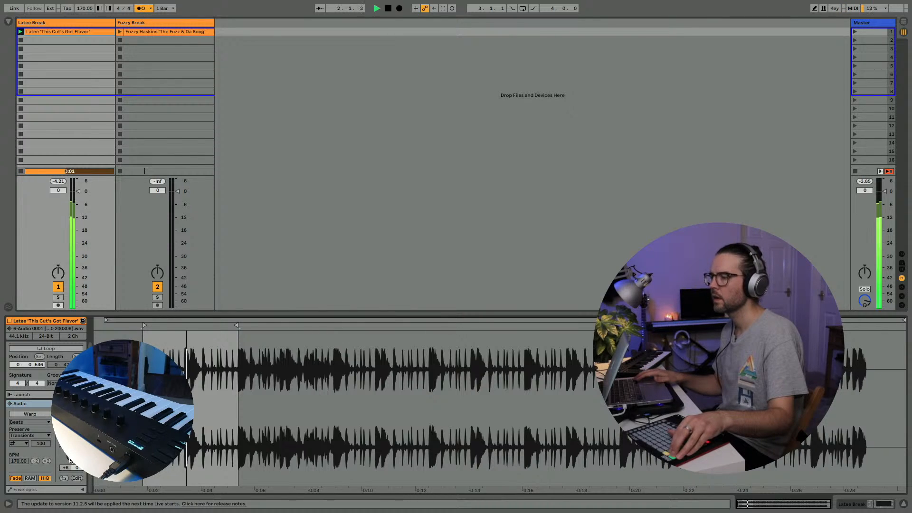
{"action": "key", "text": "Up"}
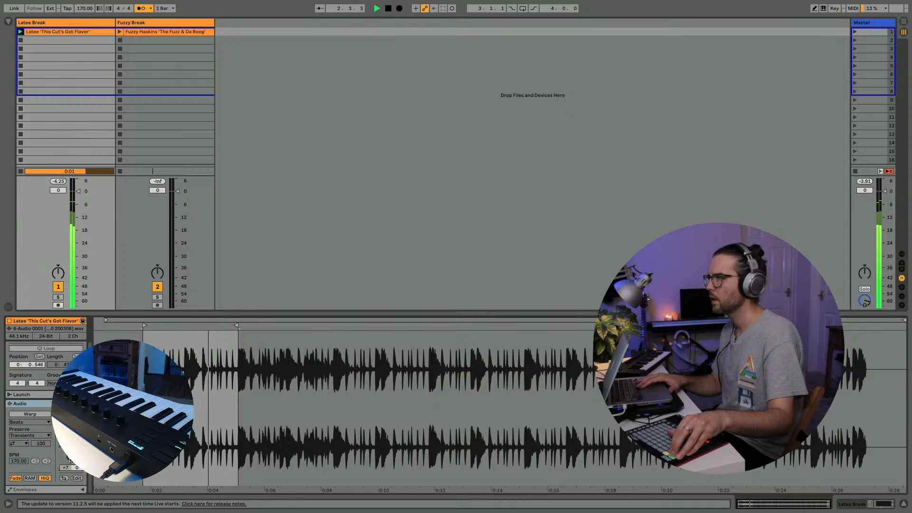
{"action": "double_click", "coordinate": [70, 461]}
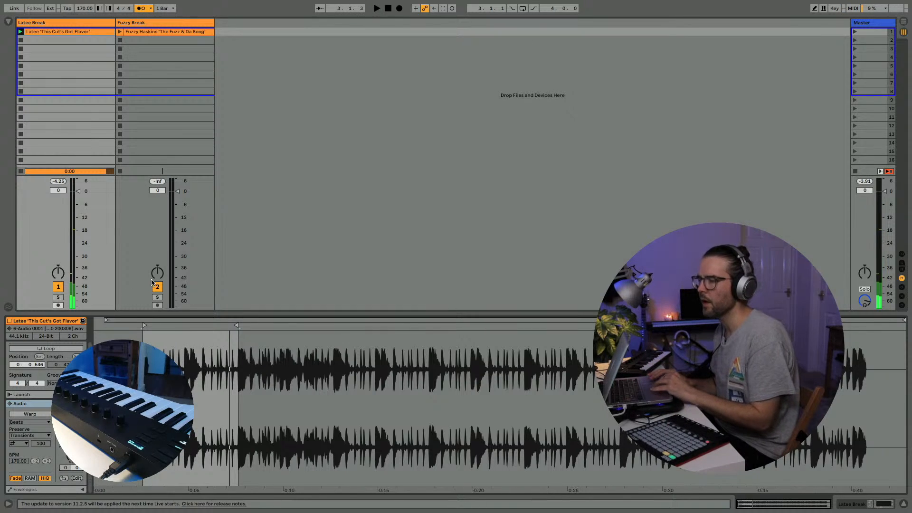
{"action": "left_click", "coordinate": [20, 41]}
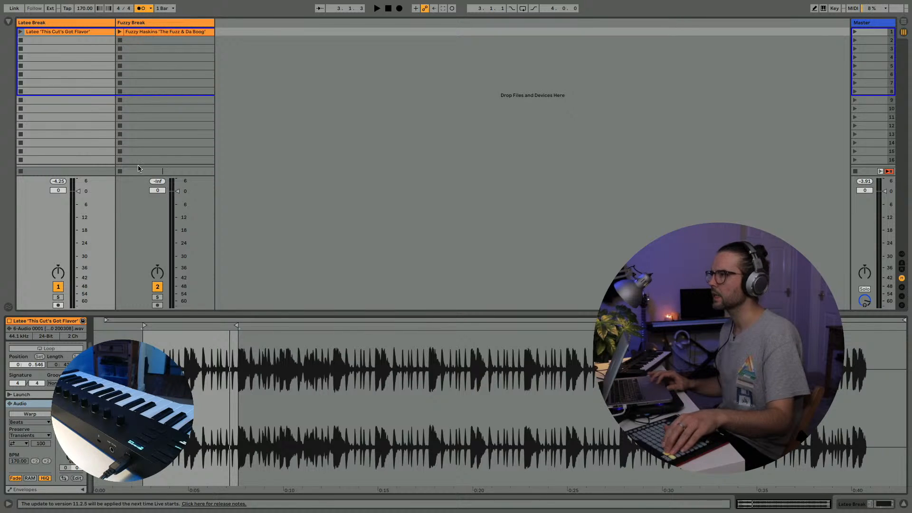
Audition the Fuzzy Haskins clip at its original pitch, turning off the metronome, and stop playback
{"action": "left_click", "coordinate": [120, 32]}
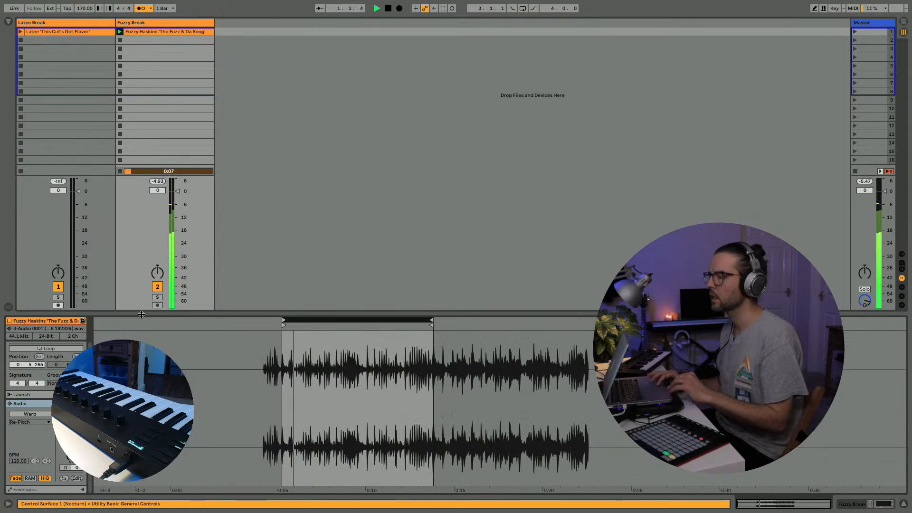
{"action": "left_click", "coordinate": [141, 8]}
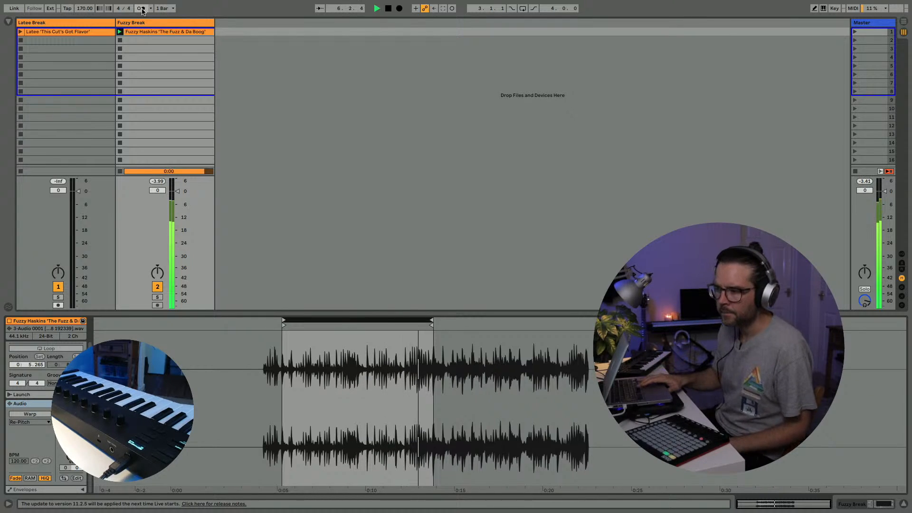
{"action": "key", "text": "space"}
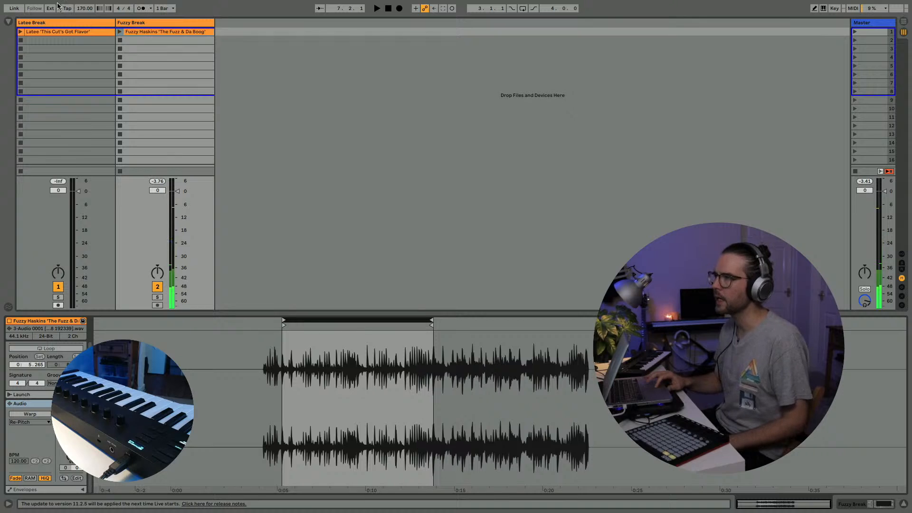
Audition the start of the Latee clip several times at its original pitch, without the metronome
{"action": "left_click", "coordinate": [21, 33]}
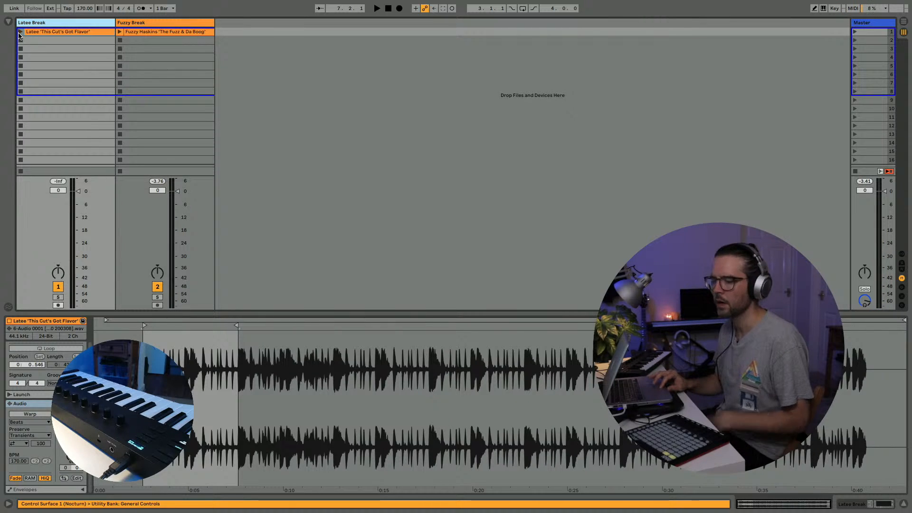
{"action": "left_click", "coordinate": [20, 32]}
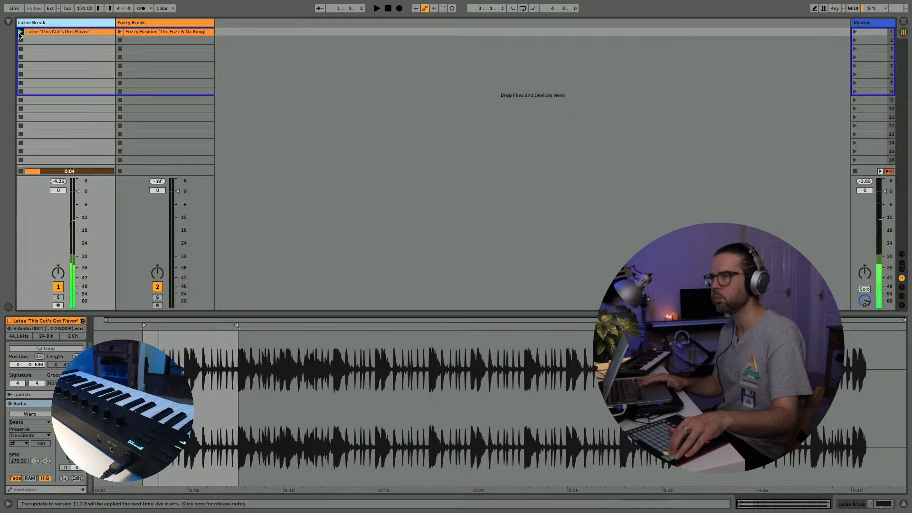
{"action": "key", "text": "space"}
{"action": "key", "text": "space"}
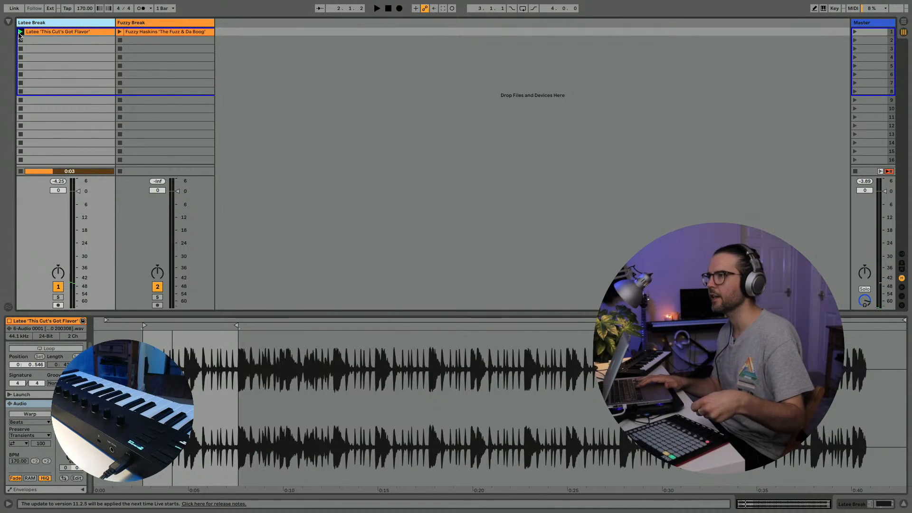
{"action": "key", "text": "space"}
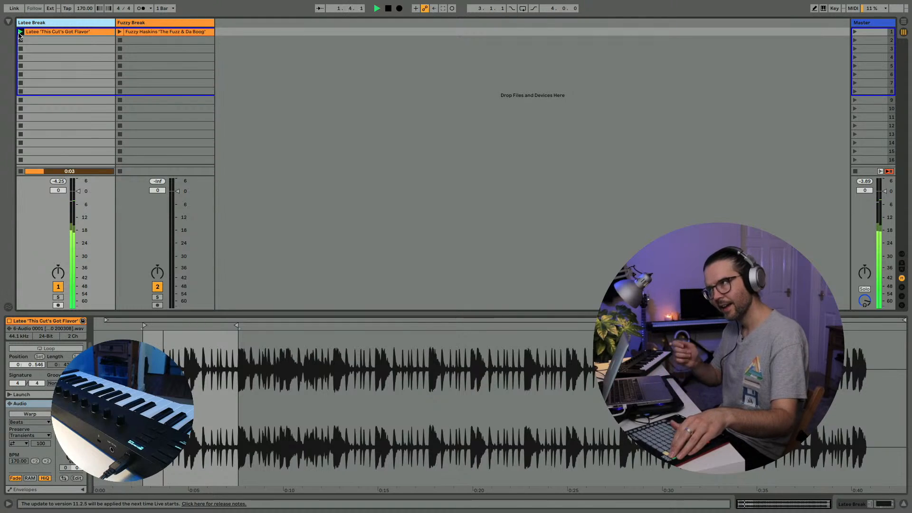
{"action": "key", "text": "space"}
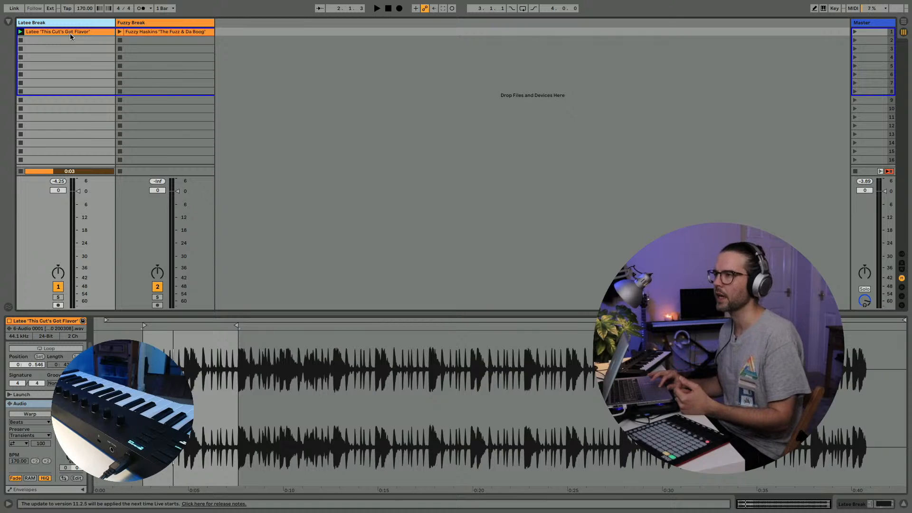
{"action": "key", "text": "space"}
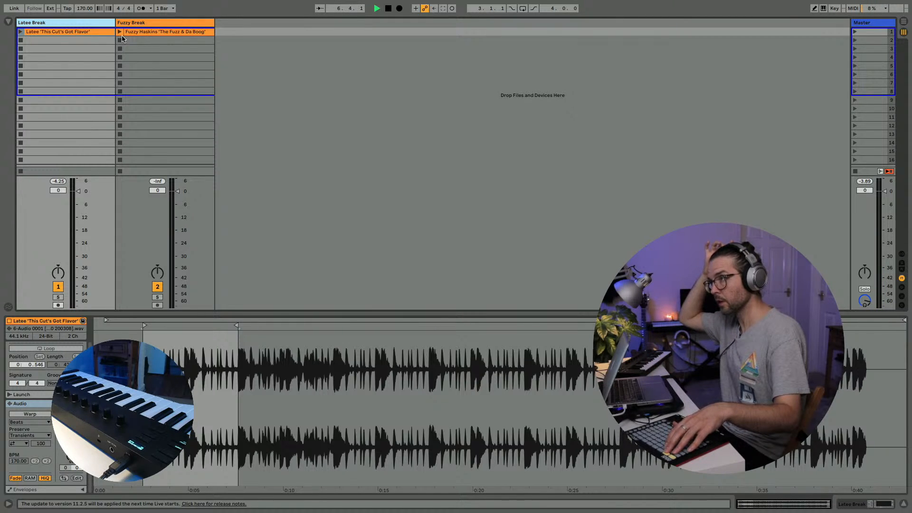
Play the Fuzzy Haskins clip and raise its pitch in stages to +7 semitones, turning on the metronome as a tempo reference
{"action": "left_click", "coordinate": [122, 36]}
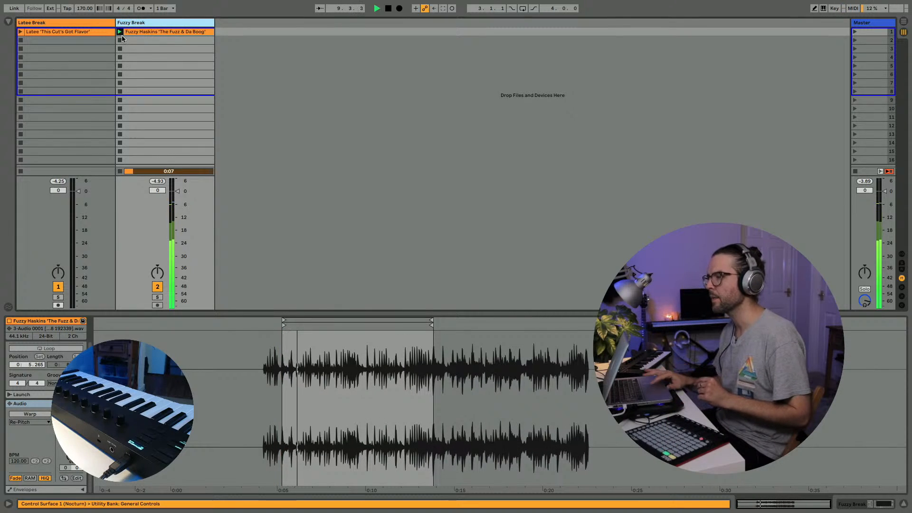
{"action": "left_click_drag", "start_coordinate": [65, 471], "coordinate": [65, 452]}
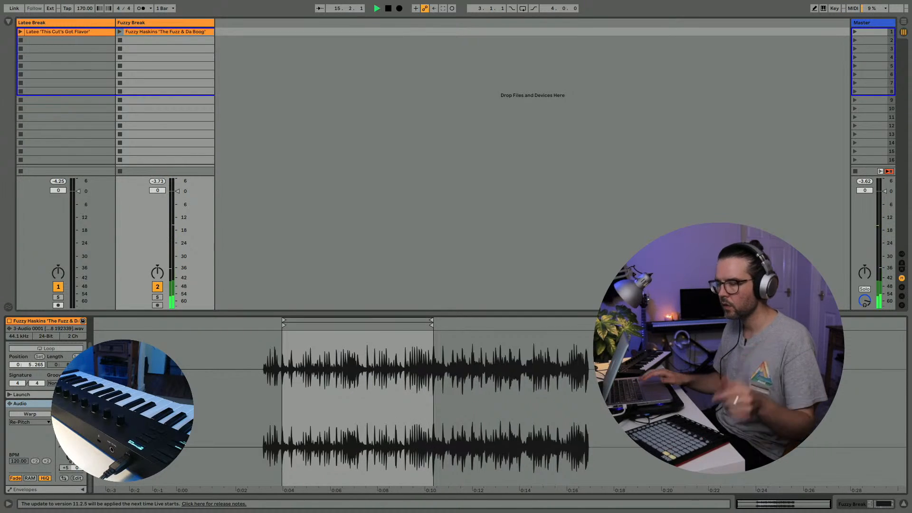
{"action": "left_click_drag", "start_coordinate": [65, 452], "coordinate": [66, 448]}
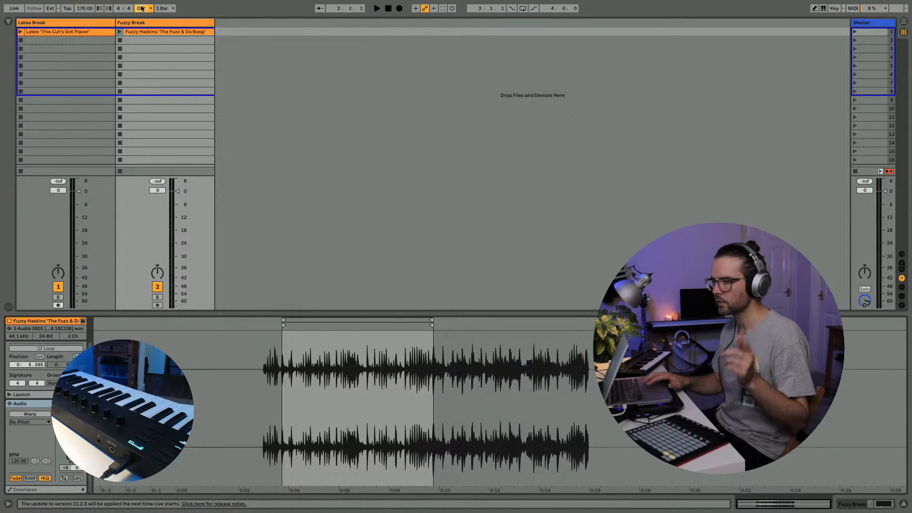
{"action": "key", "text": "Up"}
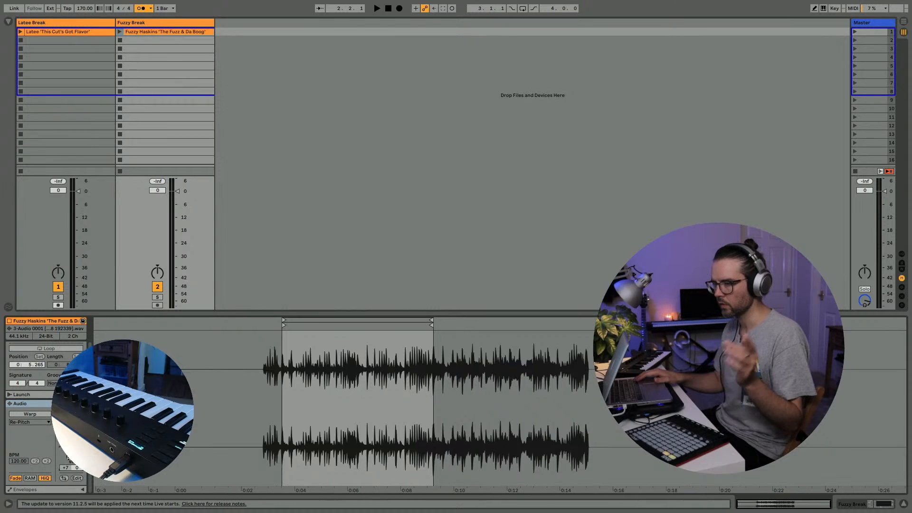
Audition the Fuzzy Haskins clip against the metronome at +7, lower its pitch to +6 semitones, and stop playback with the metronome off
{"action": "key", "text": "space"}
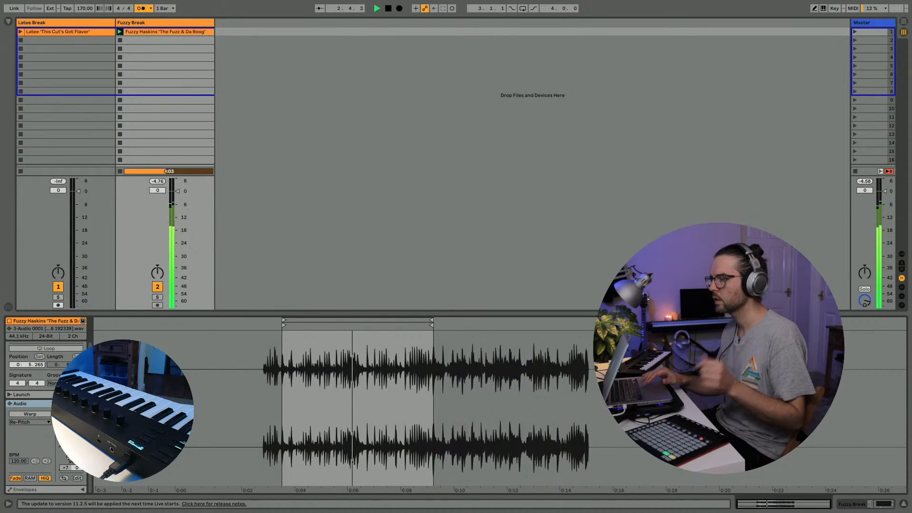
{"action": "key", "text": "space"}
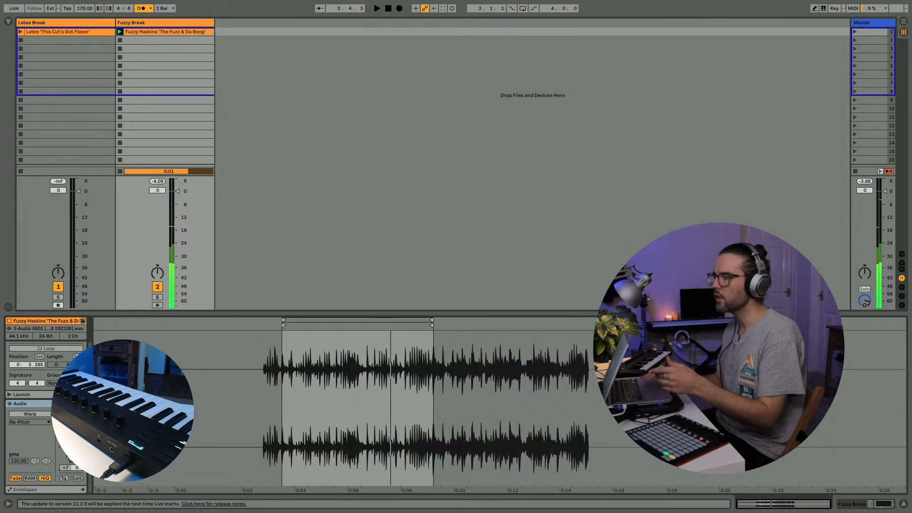
{"action": "key", "text": "space"}
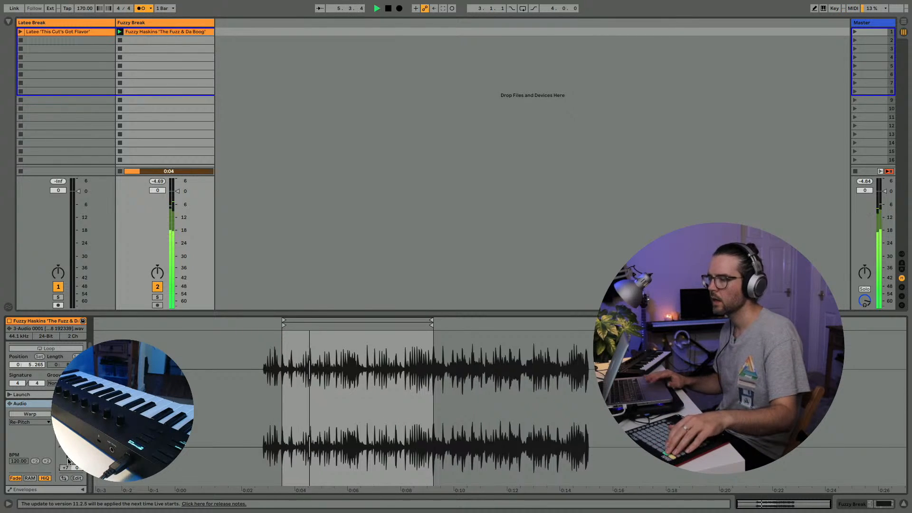
{"action": "left_click_drag", "start_coordinate": [68, 457], "coordinate": [68, 461]}
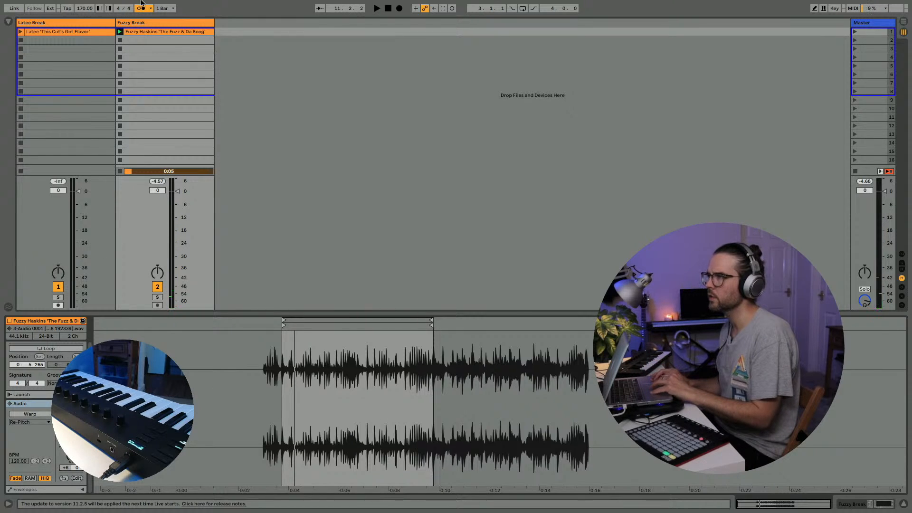
{"action": "left_click", "coordinate": [389, 9]}
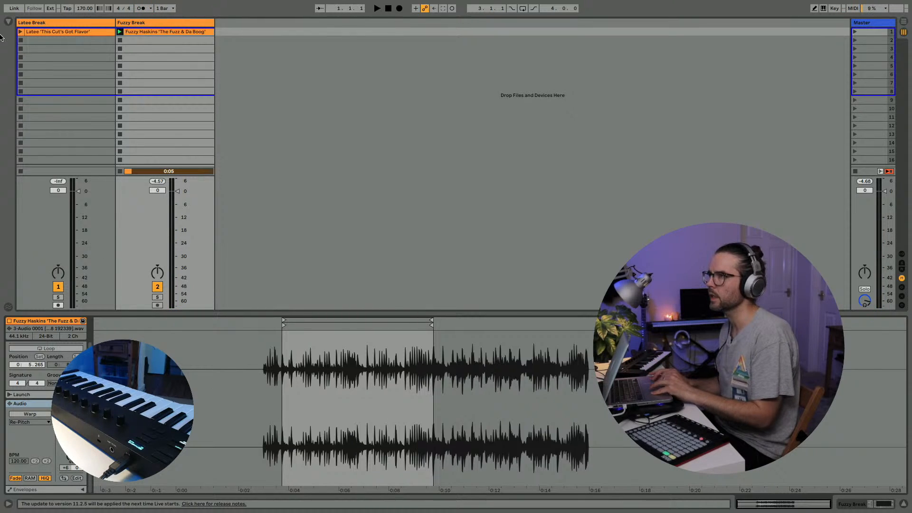
Audition the Latee clip briefly and compare the waveforms of the Latee and Fuzzy Haskins breaks
{"action": "left_click", "coordinate": [38, 31]}
{"action": "left_click", "coordinate": [21, 32]}
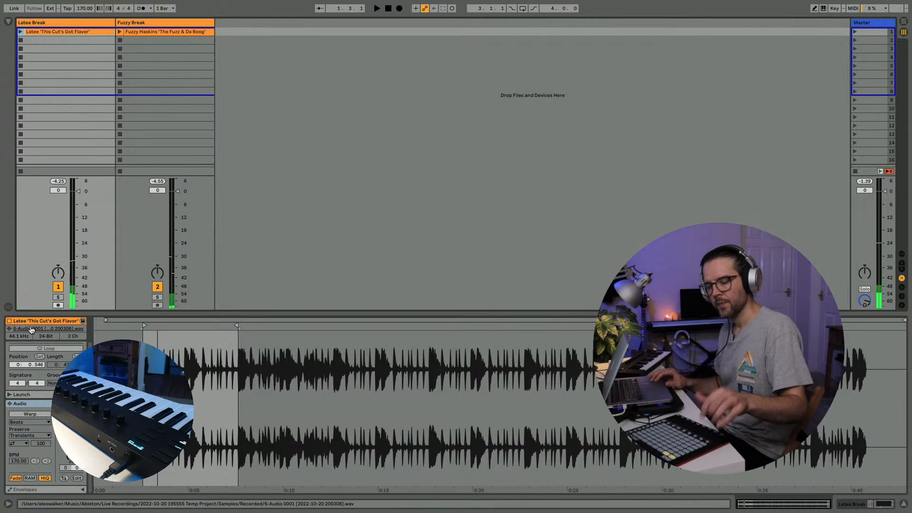
{"action": "left_click", "coordinate": [123, 22]}
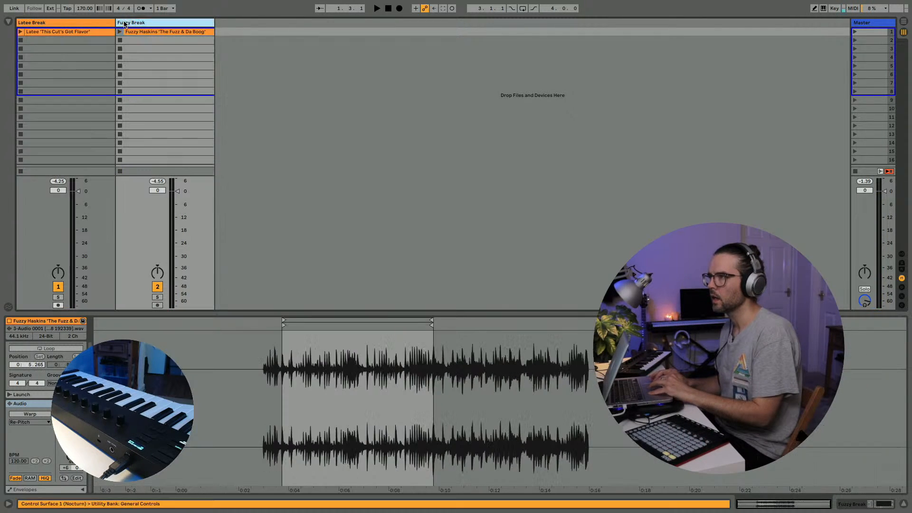
{"action": "left_click", "coordinate": [54, 23]}
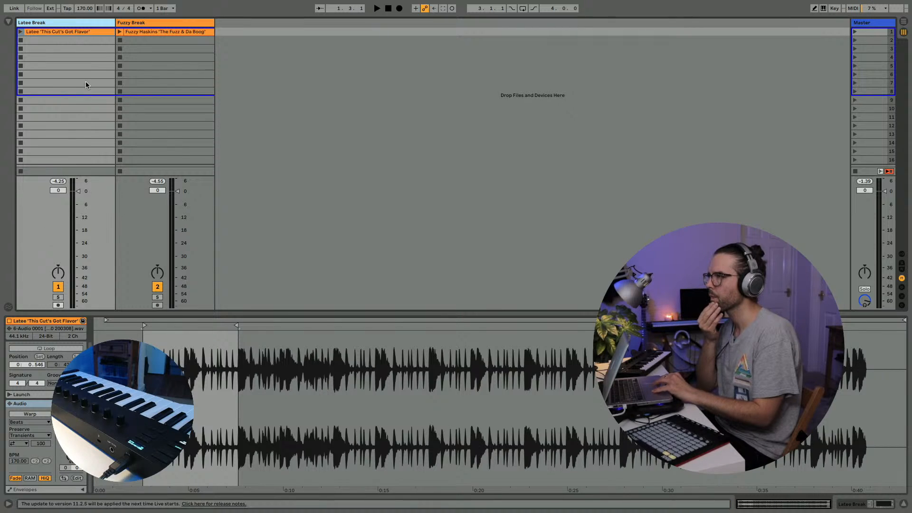
Play the Fuzzy Haskins clip and return its pitch to 0 semitones
{"action": "left_click", "coordinate": [122, 23]}
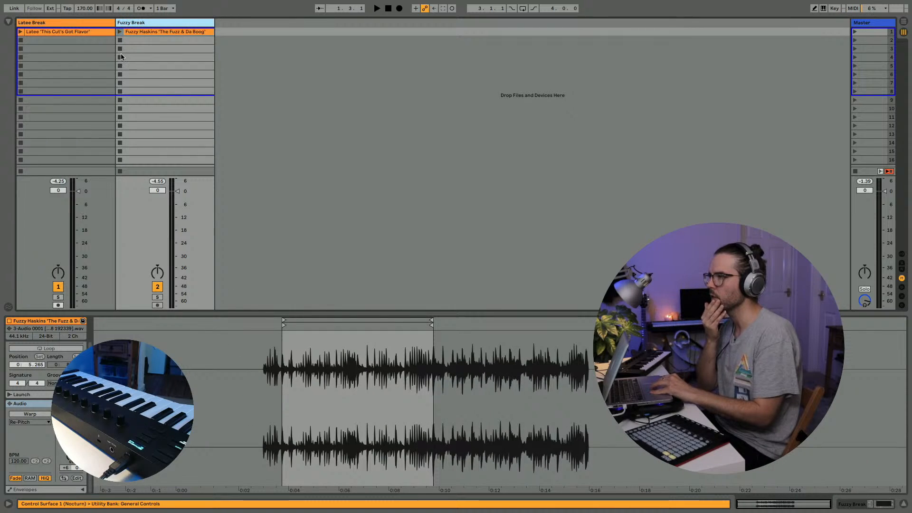
{"action": "key", "text": "Return"}
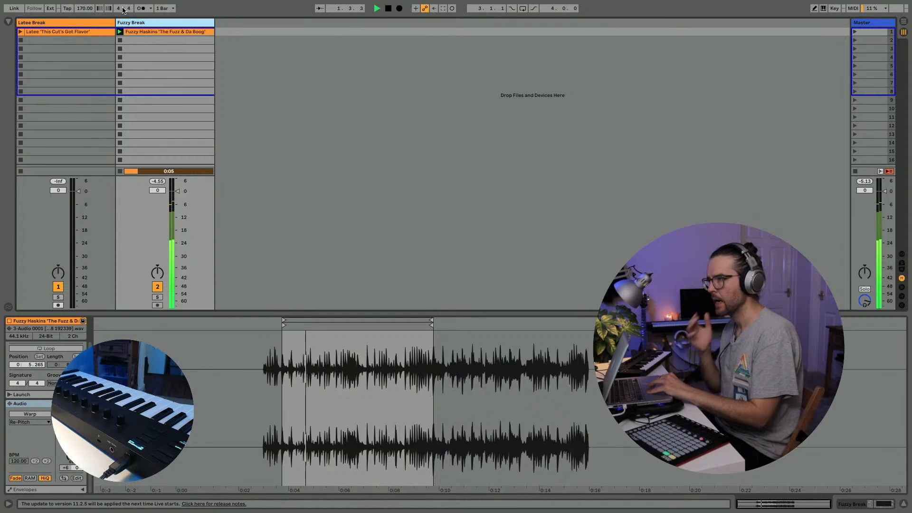
{"action": "key", "text": "ctrl+z"}
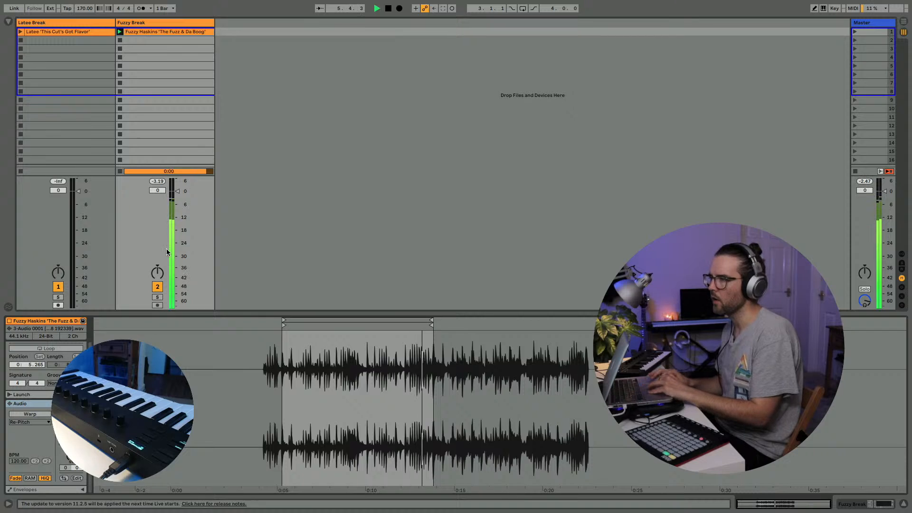
View the Fuzzy Break track's device chain, compare the break in mono and stereo using Utility, and stop the clip
{"action": "key", "text": "shift+Tab"}
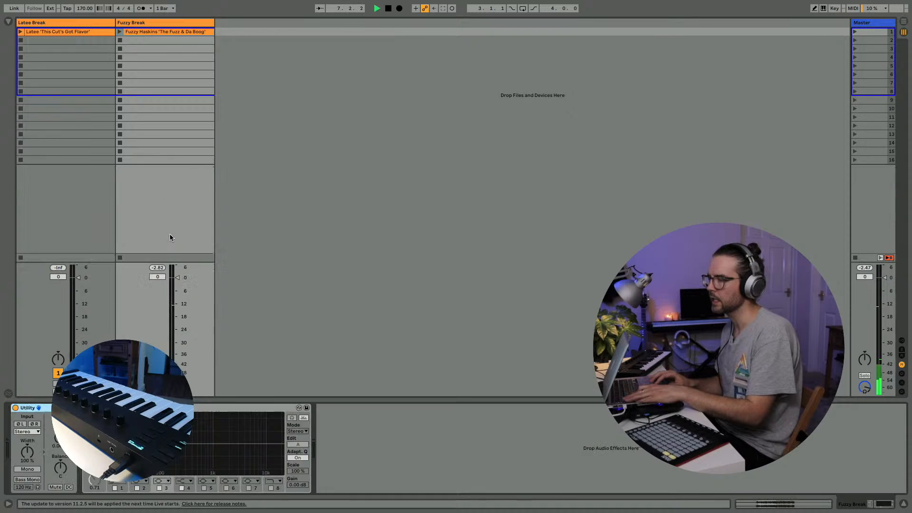
{"action": "key", "text": "space"}
{"action": "key", "text": "space"}
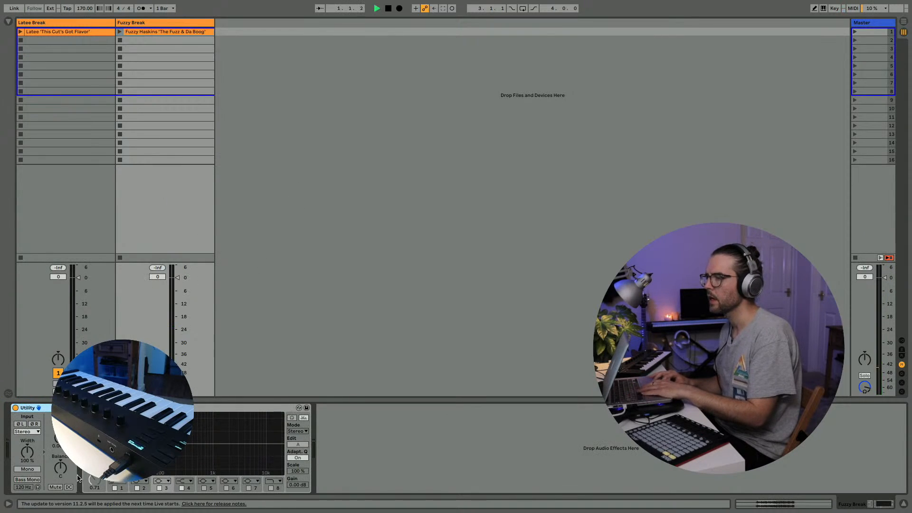
{"action": "left_click", "coordinate": [28, 470]}
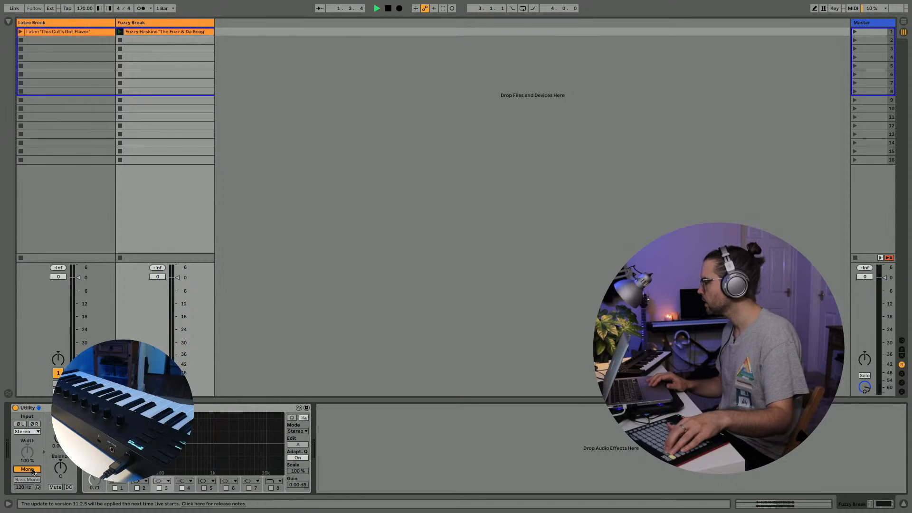
{"action": "left_click", "coordinate": [28, 469]}
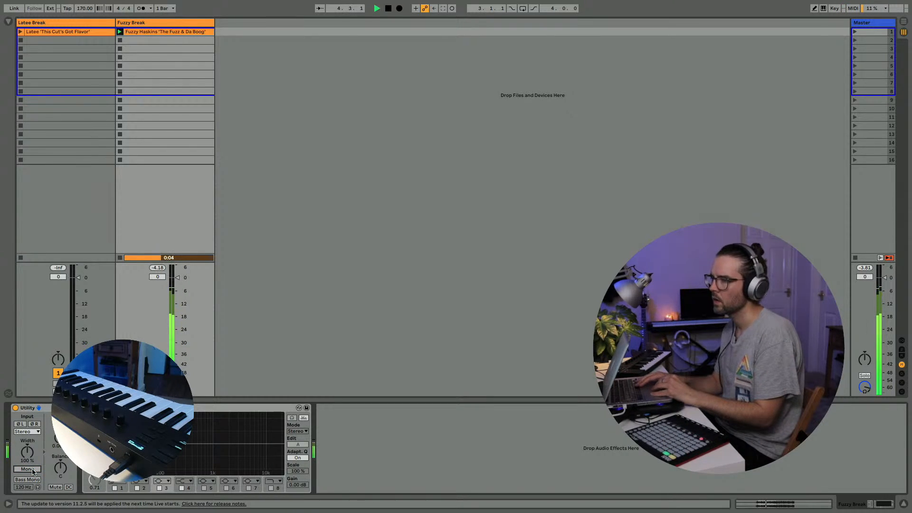
{"action": "key", "text": "space"}
{"action": "left_click", "coordinate": [120, 42]}
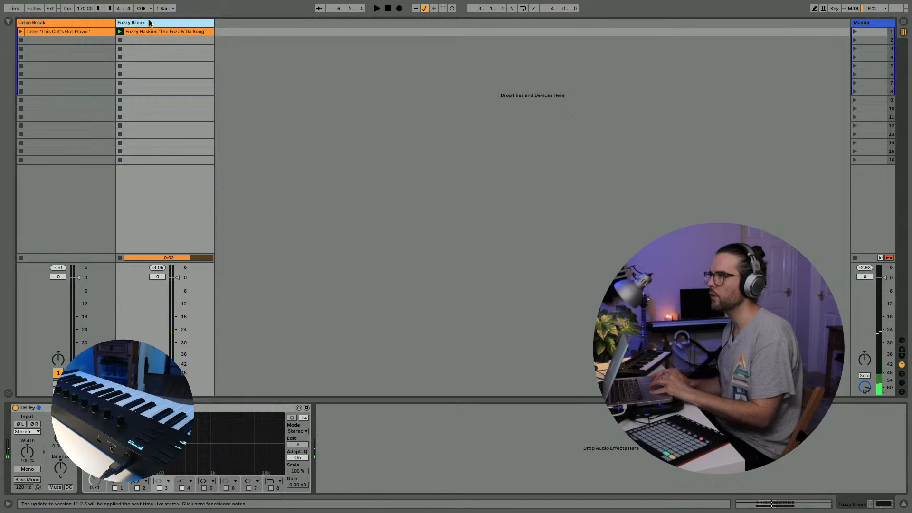
{"action": "left_click", "coordinate": [119, 42]}
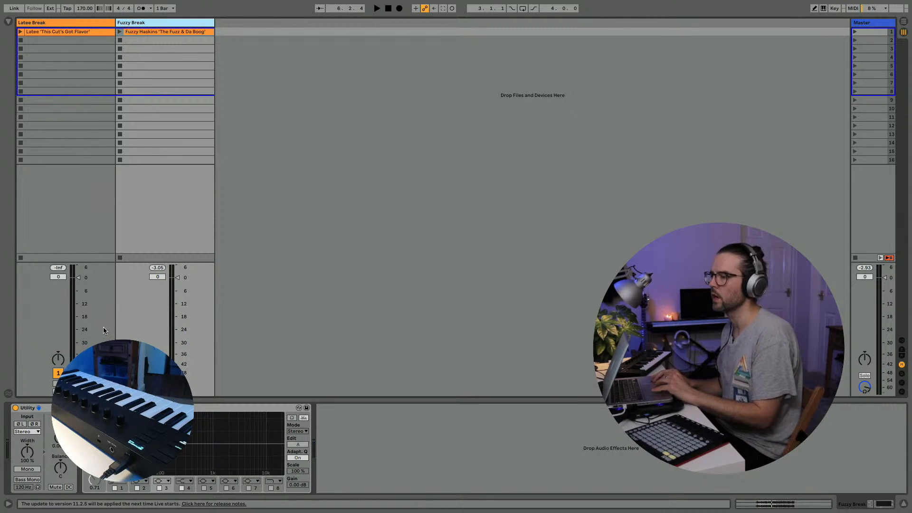
Load the Inphonik RX950 AUv2 plug-in at the end of the Fuzzy Break track's device chain and move its window clear
{"action": "left_click", "coordinate": [8, 22]}
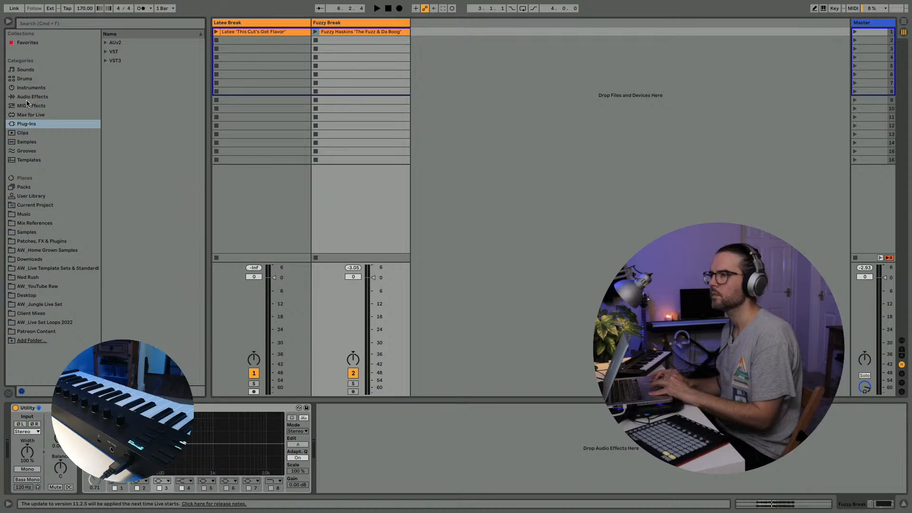
{"action": "left_click", "coordinate": [25, 126]}
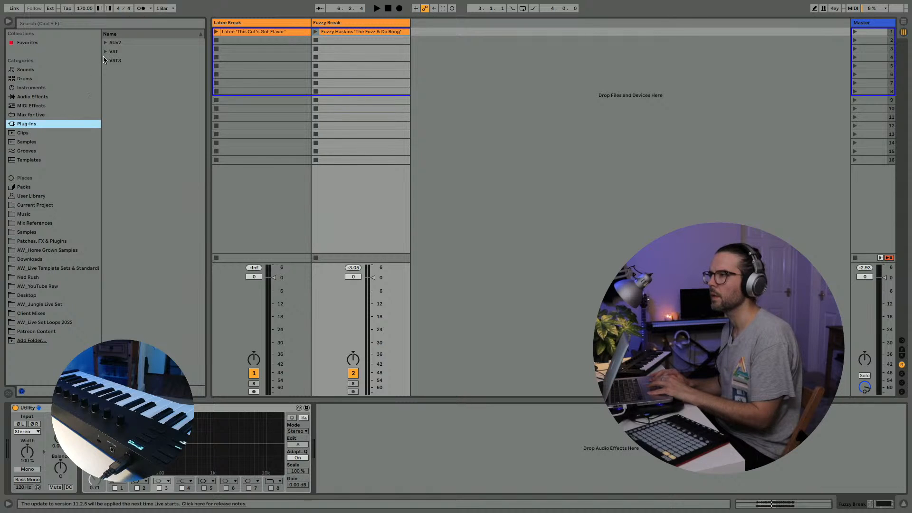
{"action": "left_click", "coordinate": [106, 51]}
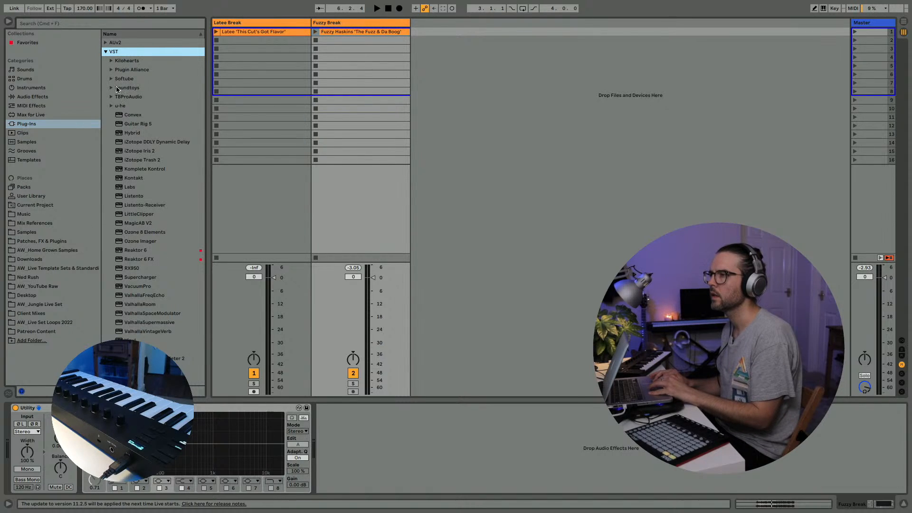
{"action": "left_click", "coordinate": [106, 42]}
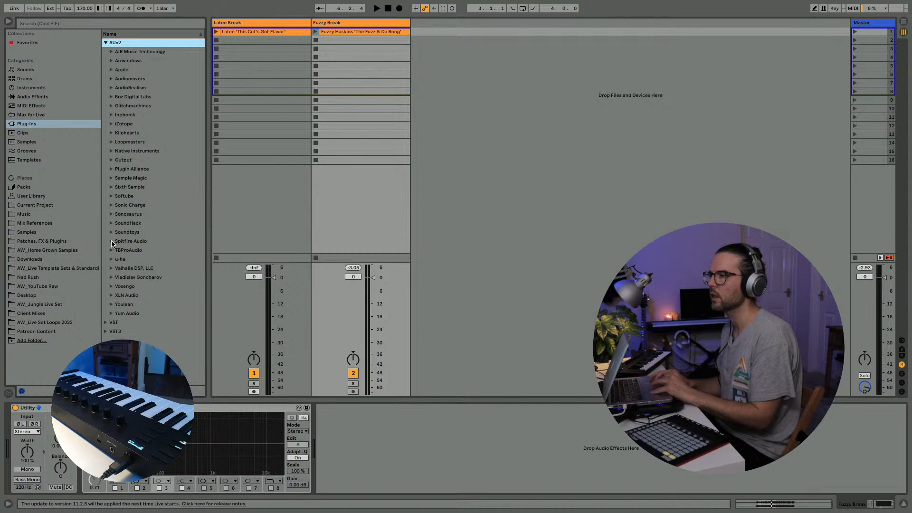
{"action": "left_click", "coordinate": [110, 115]}
{"action": "left_click_drag", "start_coordinate": [124, 124], "coordinate": [367, 416]}
{"action": "left_click", "coordinate": [337, 408]}
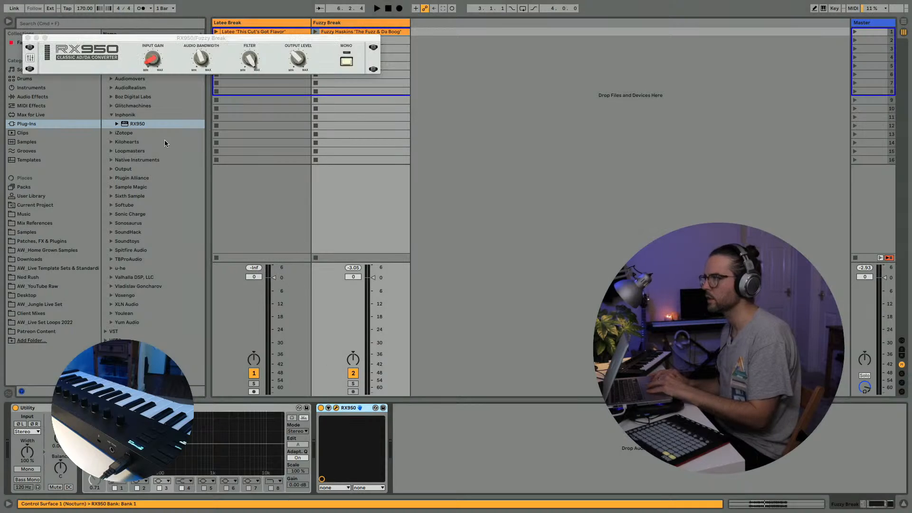
{"action": "left_click_drag", "start_coordinate": [103, 35], "coordinate": [122, 35]}
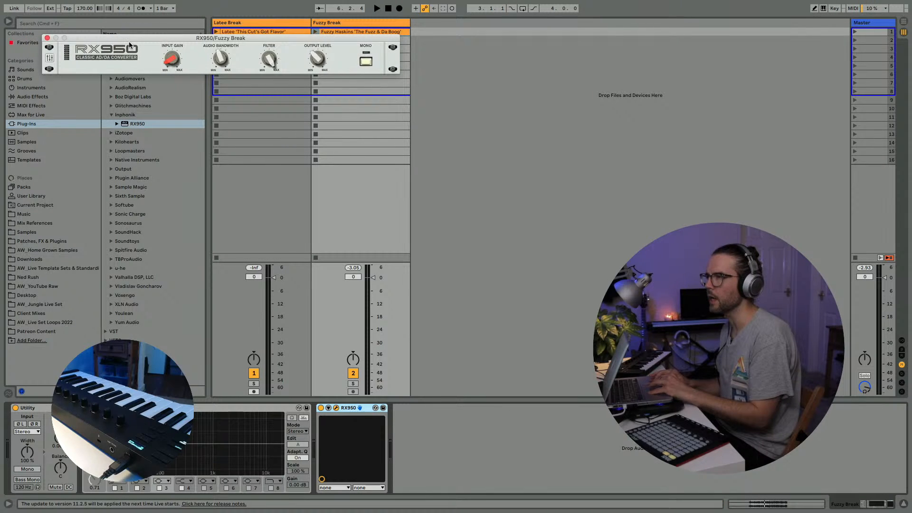
Play the Fuzzy Haskins clip while raising the RX950's audio bandwidth to about 15985 Hz
{"action": "key", "text": "space"}
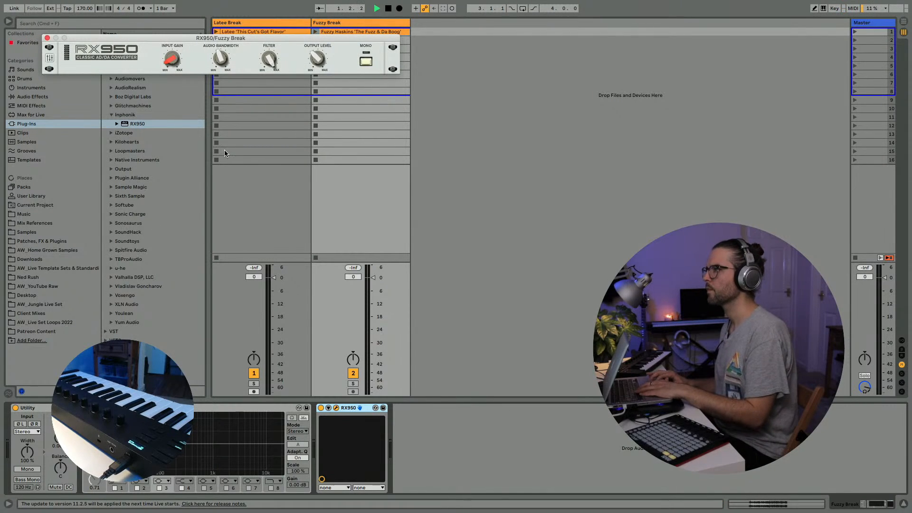
{"action": "key", "text": "space"}
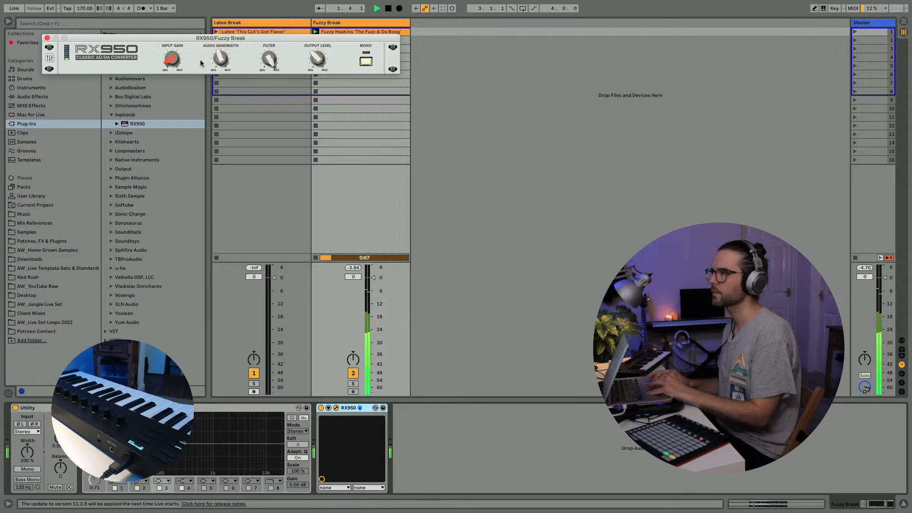
{"action": "mouse_move", "coordinate": [218, 59]}
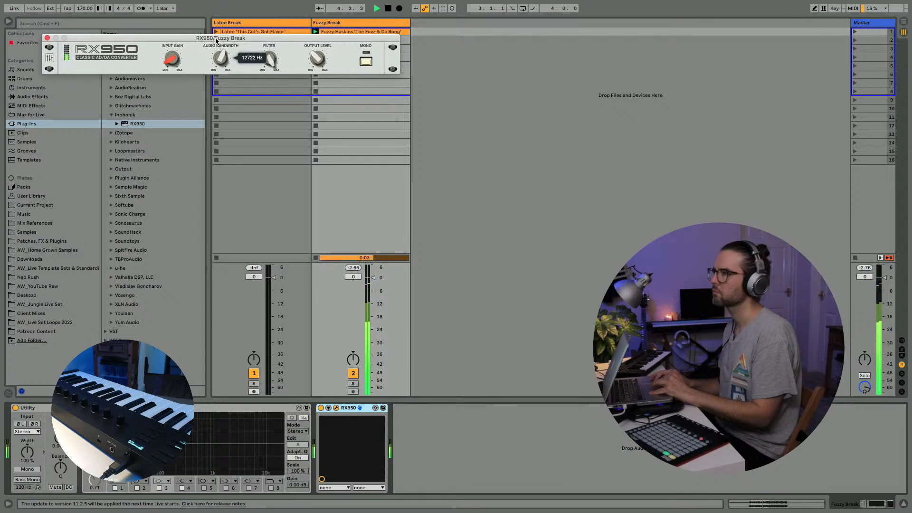
{"action": "left_click_drag", "start_coordinate": [218, 56], "coordinate": [216, 40]}
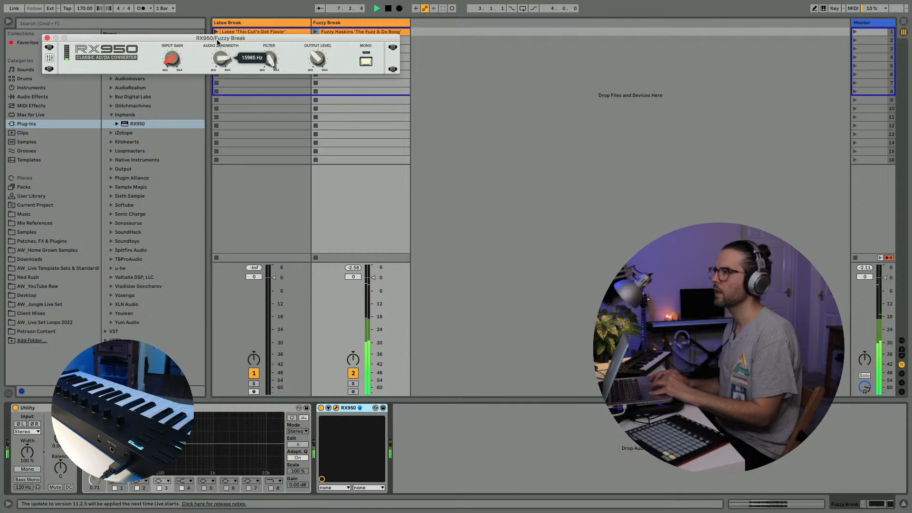
View the RX950's Brilliance setting and compare the break with the device bypassed and active
{"action": "left_click", "coordinate": [97, 54]}
{"action": "mouse_move", "coordinate": [201, 62]}
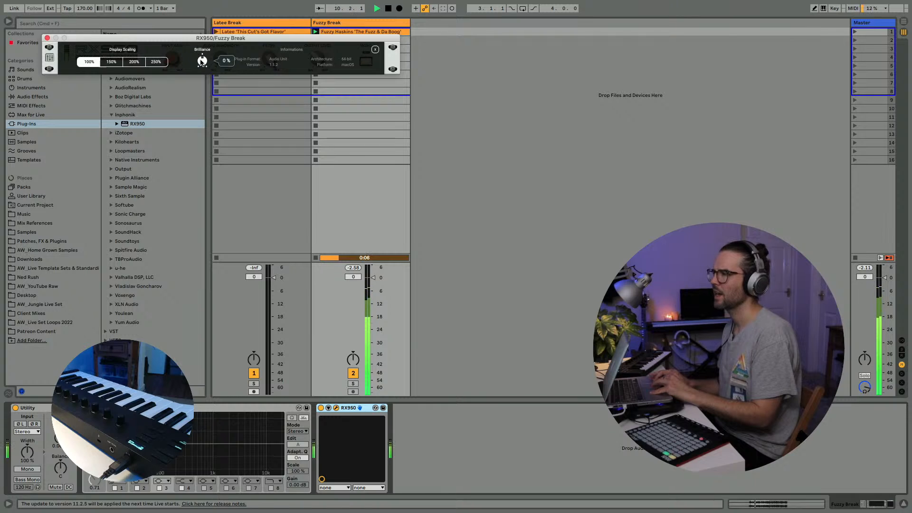
{"action": "left_click", "coordinate": [321, 409]}
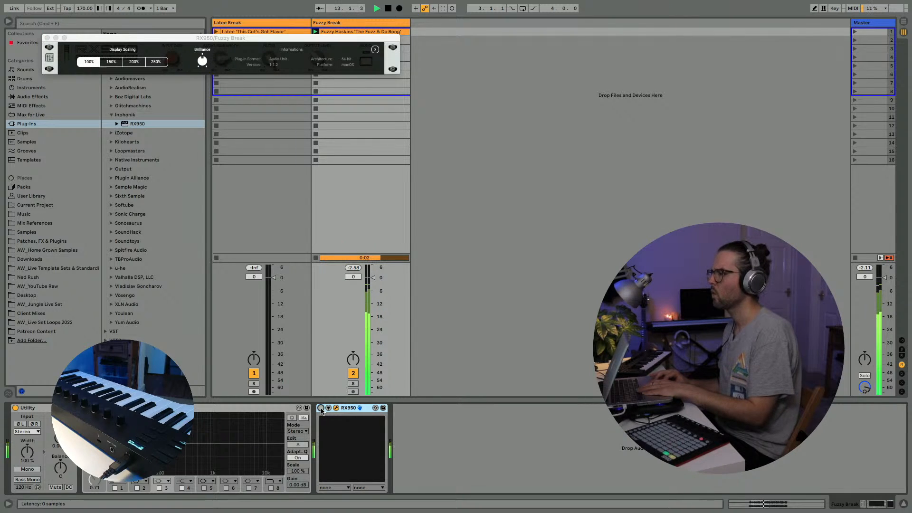
{"action": "left_click", "coordinate": [321, 409]}
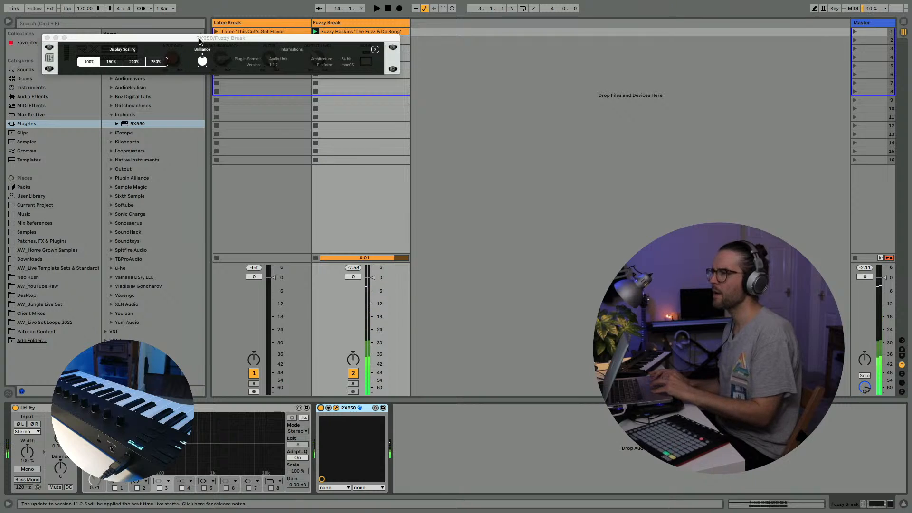
{"action": "left_click", "coordinate": [202, 59]}
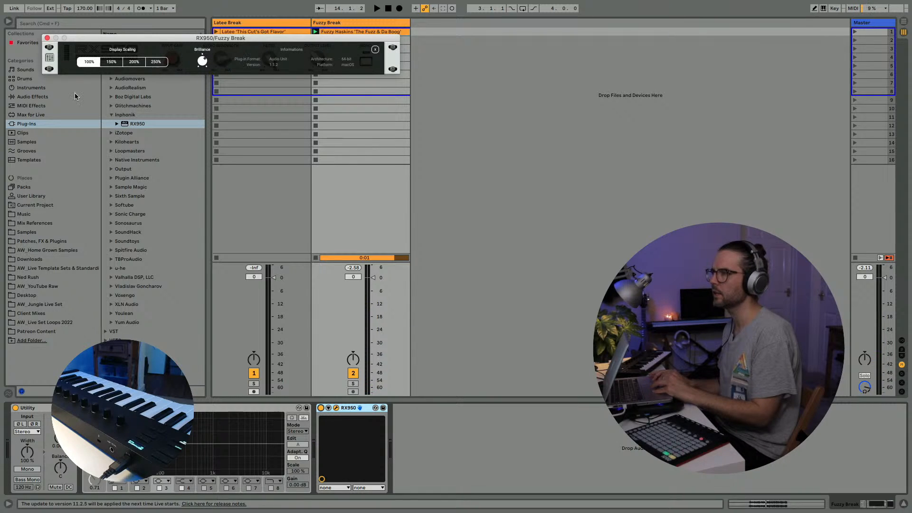
Audition the Fuzzy Haskins clip while sweeping the RX950's audio bandwidth down to about 7967 Hz, then raise it to the 19200 Hz maximum
{"action": "key", "text": "space"}
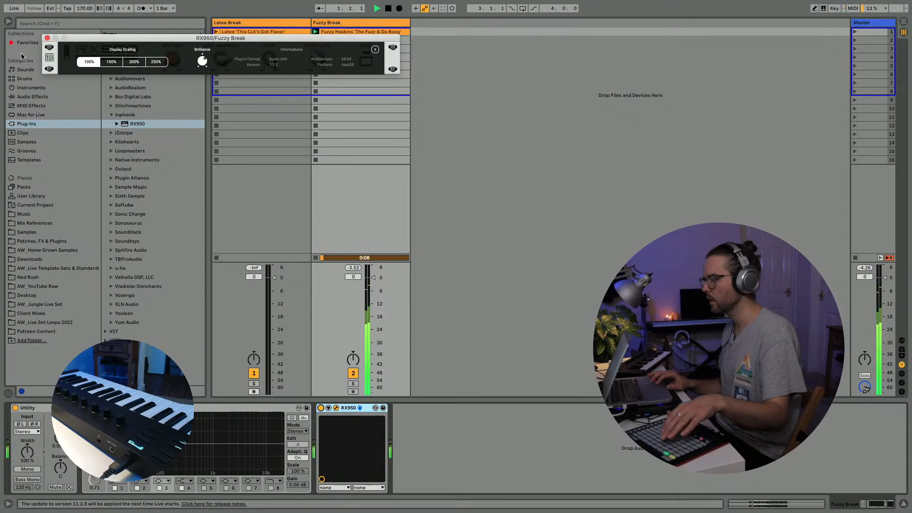
{"action": "mouse_move", "coordinate": [202, 62]}
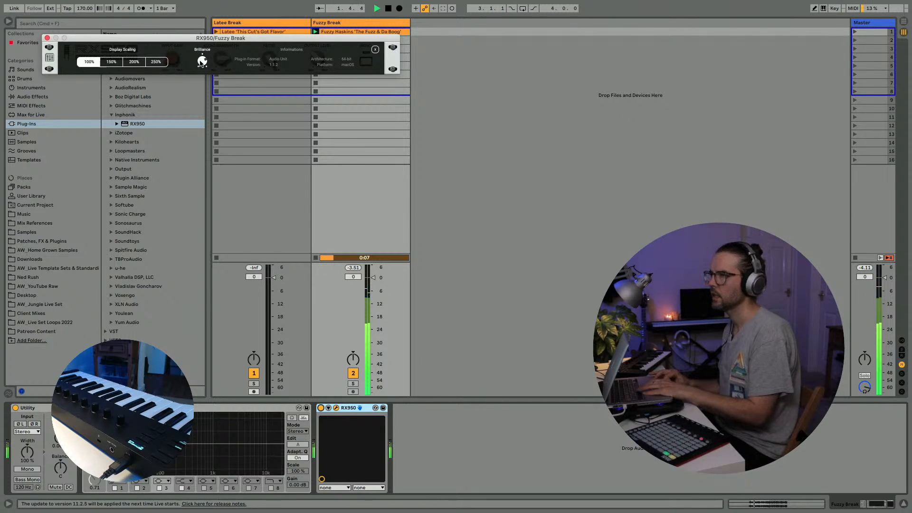
{"action": "left_click", "coordinate": [48, 57]}
{"action": "left_click_drag", "start_coordinate": [219, 61], "coordinate": [217, 38]}
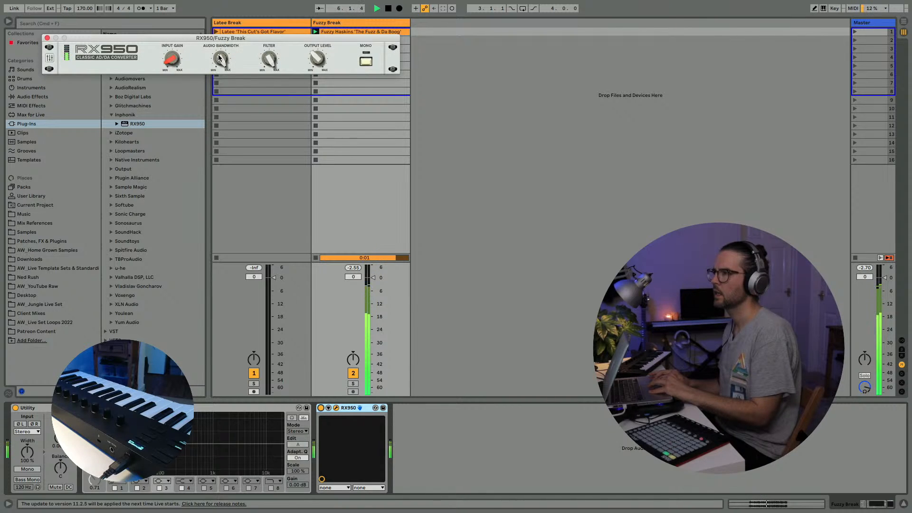
{"action": "key", "text": "space"}
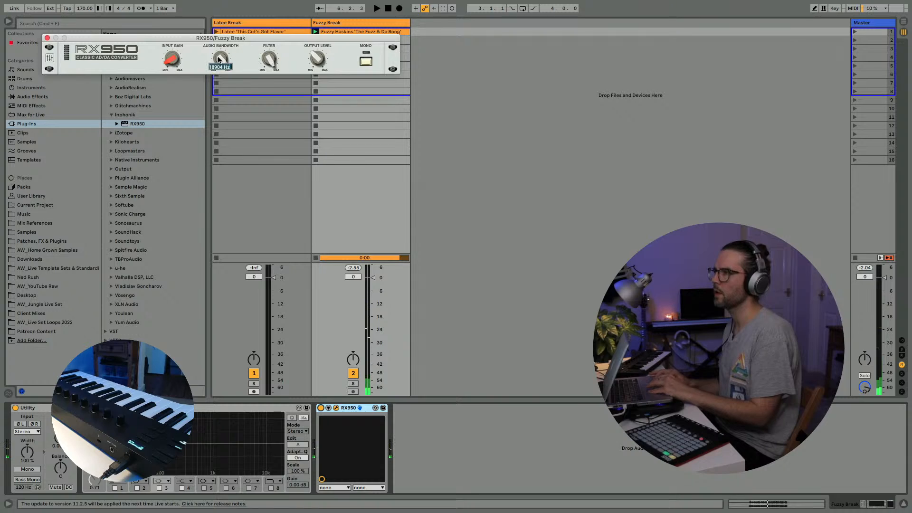
{"action": "left_click_drag", "start_coordinate": [218, 59], "coordinate": [220, 59]}
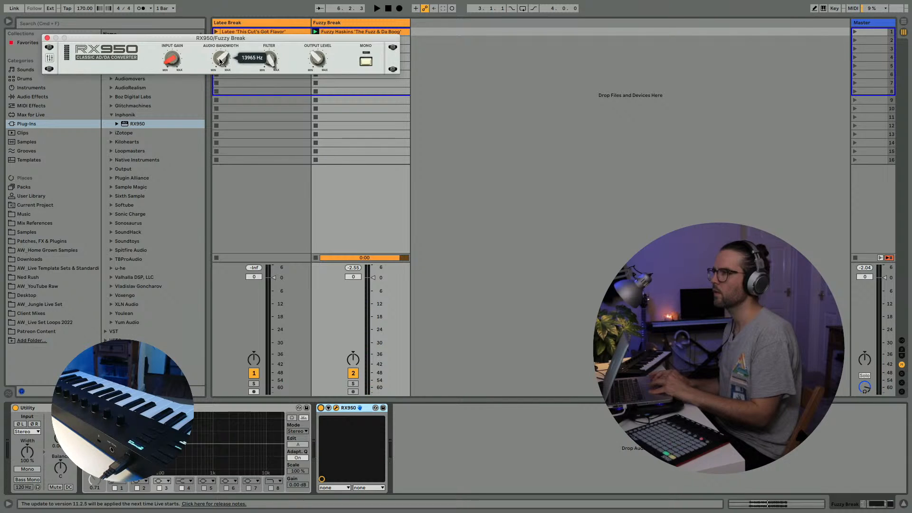
{"action": "key", "text": "space"}
{"action": "left_click_drag", "start_coordinate": [219, 66], "coordinate": [217, 57]}
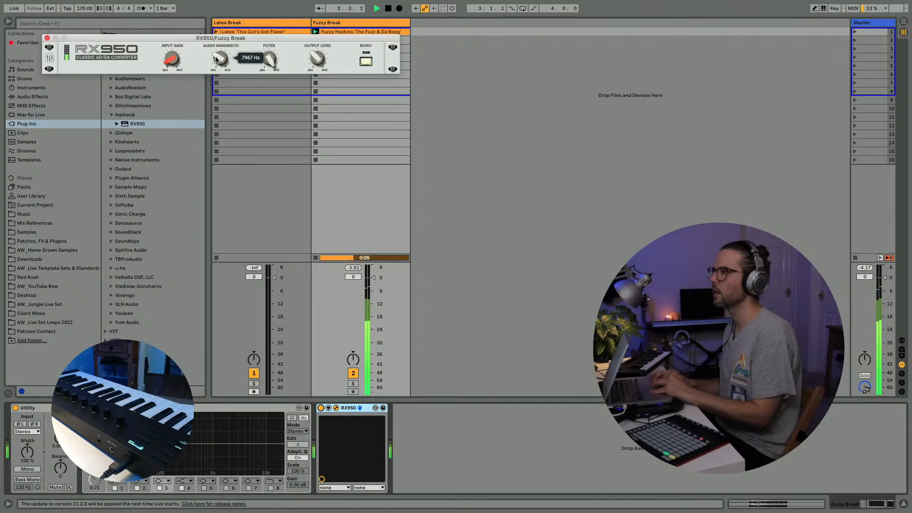
{"action": "left_click_drag", "start_coordinate": [216, 58], "coordinate": [224, 1]}
{"action": "key", "text": "space"}
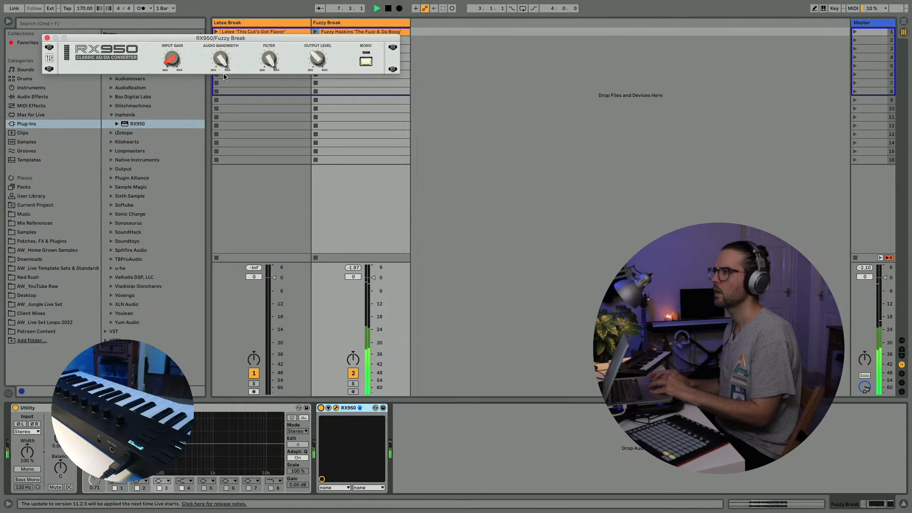
Raise the RX950's Brilliance to about +13.5% during playback and compare the break with the device bypassed and active
{"action": "key", "text": "space"}
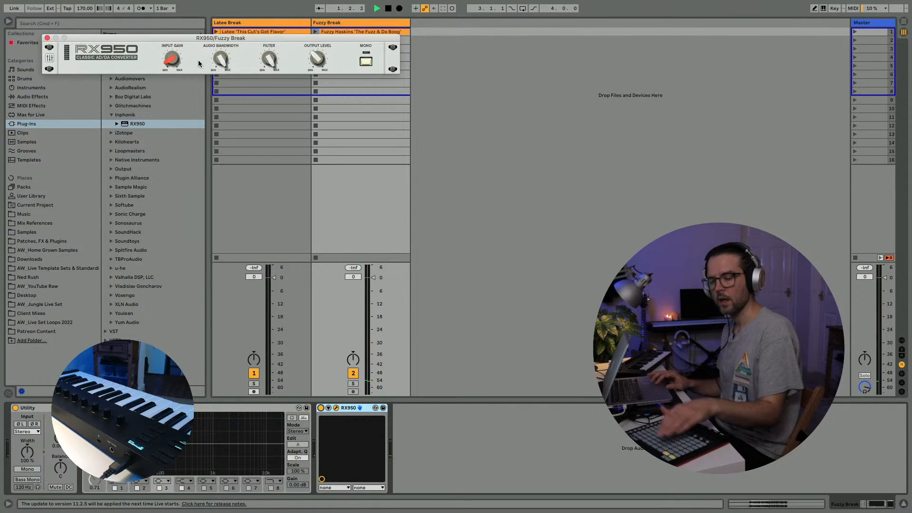
{"action": "left_click", "coordinate": [49, 68]}
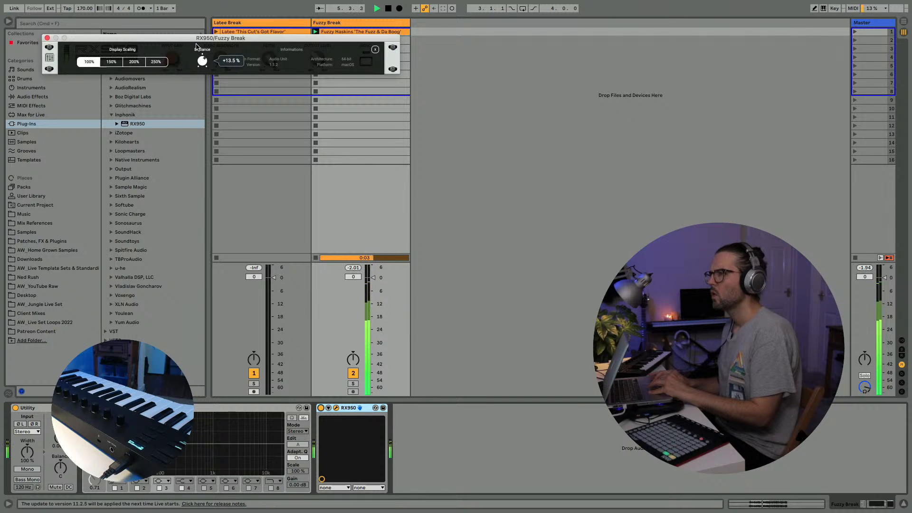
{"action": "left_click", "coordinate": [320, 409]}
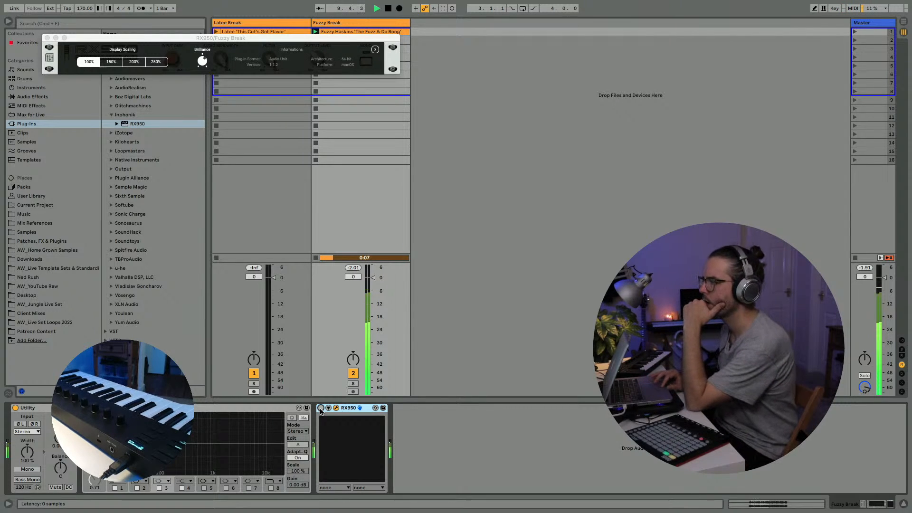
{"action": "left_click", "coordinate": [321, 408]}
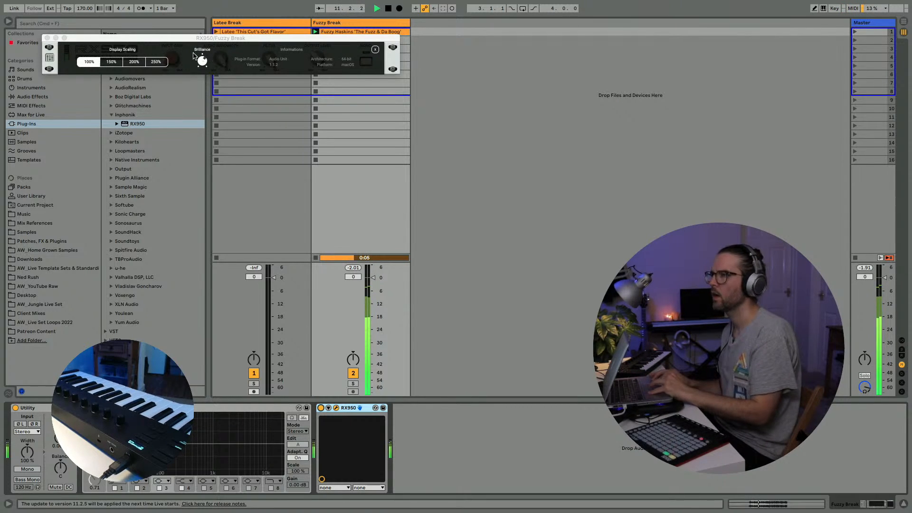
Sweep the RX950's audio bandwidth through about 16757 Hz during playback, return it to maximum, and close the plug-in window
{"action": "left_click", "coordinate": [48, 57]}
{"action": "key", "text": "space"}
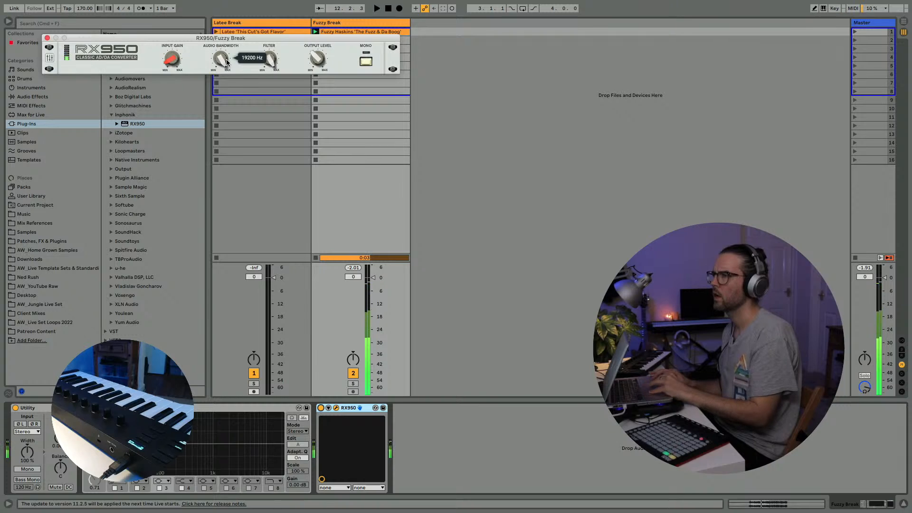
{"action": "mouse_move", "coordinate": [217, 60]}
{"action": "left_mouse_down"}
{"action": "mouse_move", "coordinate": [214, 78]}
{"action": "mouse_move", "coordinate": [220, 64]}
{"action": "left_mouse_up"}
{"action": "key", "text": "space"}
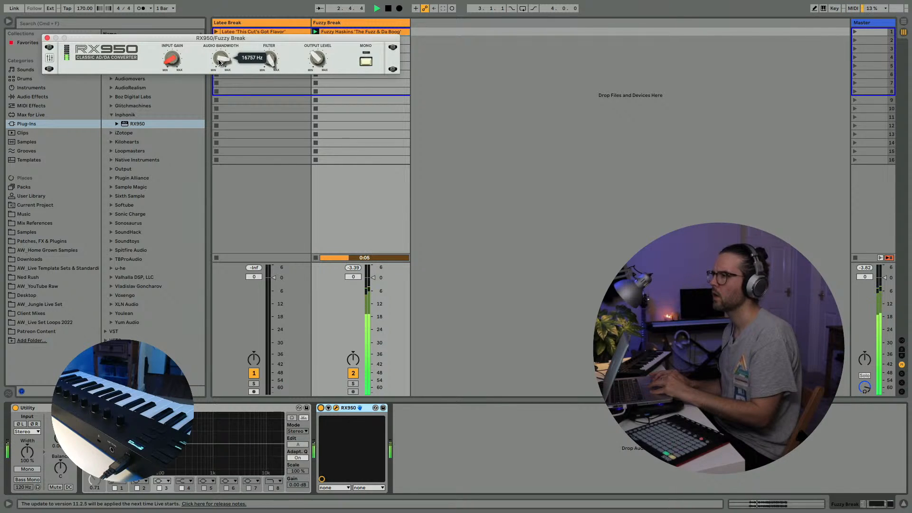
{"action": "left_click_drag", "start_coordinate": [219, 63], "coordinate": [217, 82]}
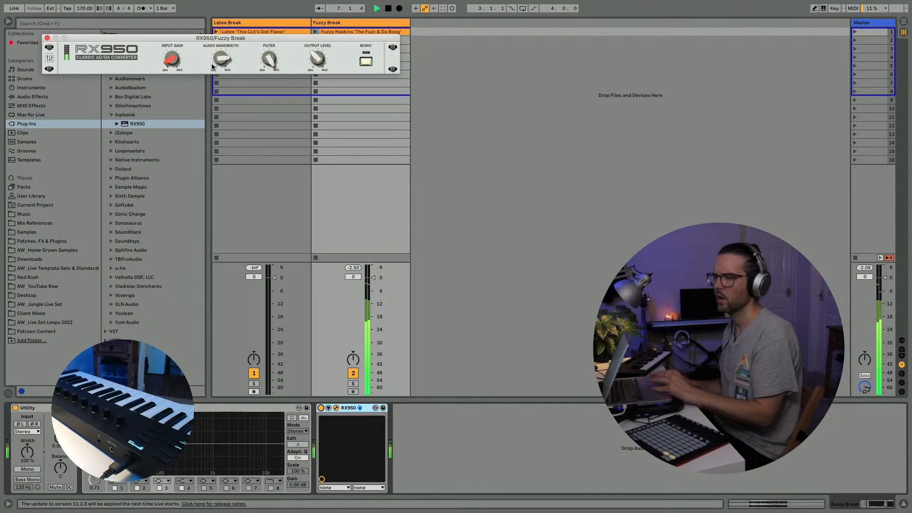
{"action": "left_click_drag", "start_coordinate": [219, 62], "coordinate": [220, 65]}
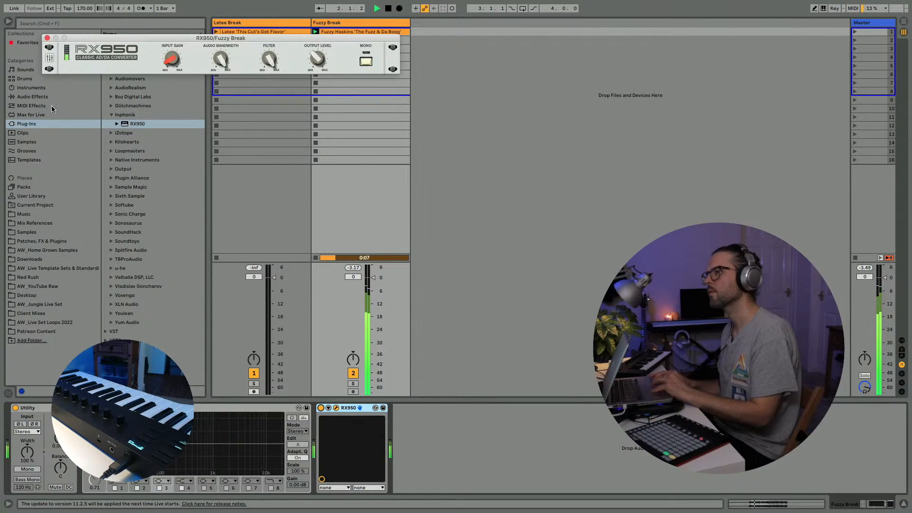
{"action": "left_click", "coordinate": [48, 38]}
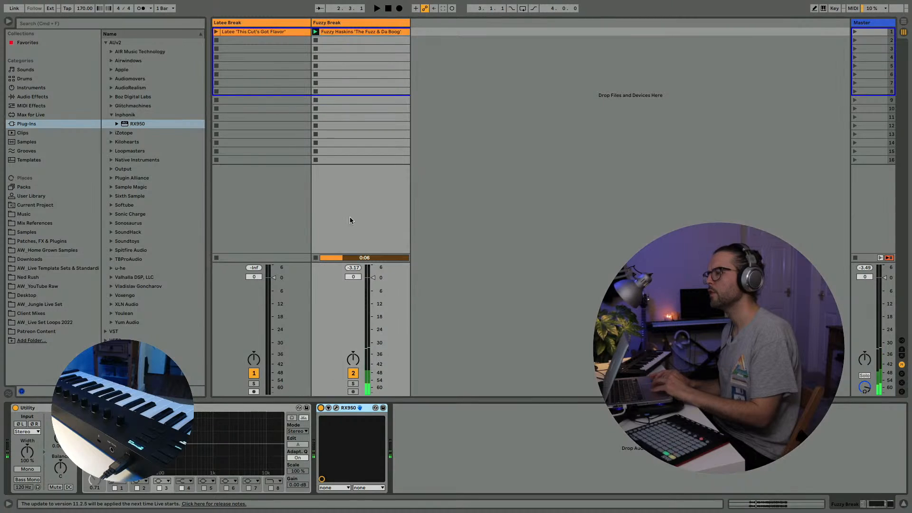
Duplicate the Fuzzy Haskins clip into the slot below, delete the copy, and briefly audition the original
{"action": "key", "text": "super+d"}
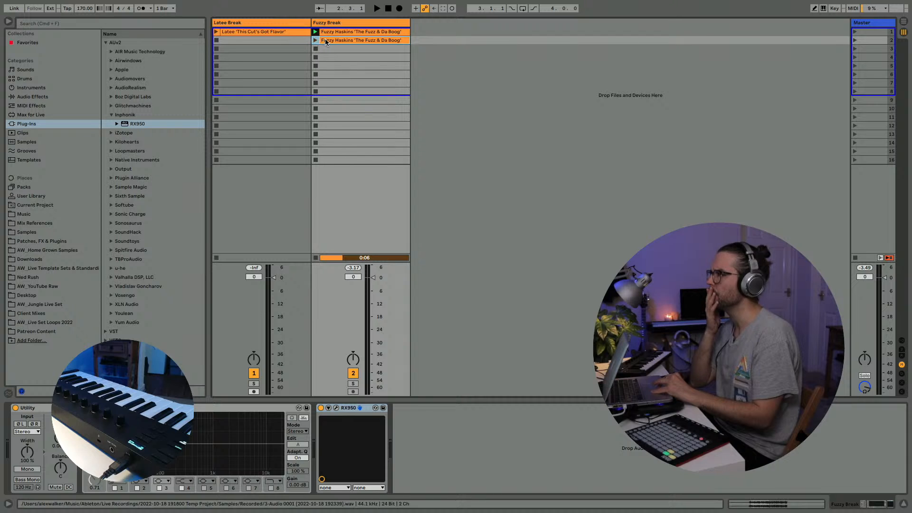
{"action": "key", "text": "Delete"}
{"action": "left_click", "coordinate": [326, 31]}
{"action": "key", "text": "space"}
{"action": "key", "text": "space"}
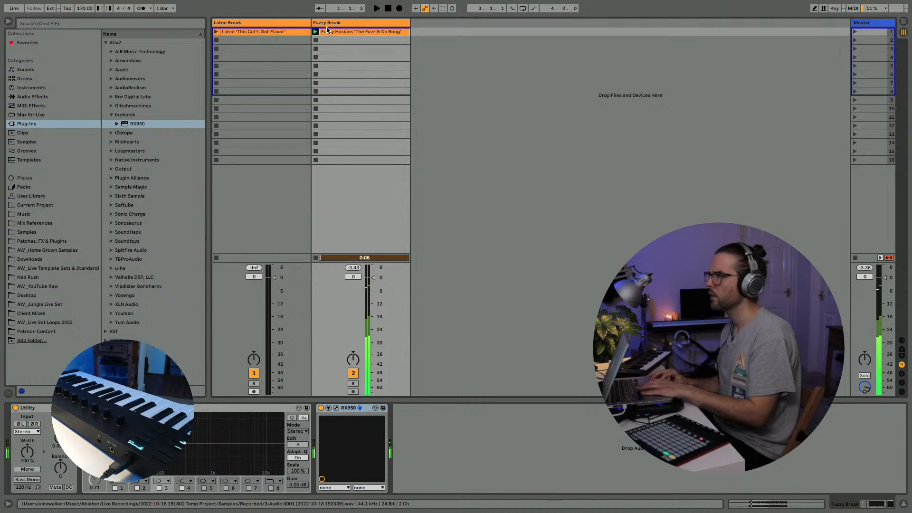
Inspect the start point of the Fuzzy Haskins clip in its waveform and turn warping on
{"action": "double_click", "coordinate": [326, 31]}
{"action": "left_click_drag", "start_coordinate": [287, 346], "coordinate": [287, 404]}
{"action": "mouse_move", "coordinate": [253, 359]}
{"action": "left_mouse_down"}
{"action": "mouse_move", "coordinate": [253, 404]}
{"action": "mouse_move", "coordinate": [230, 451]}
{"action": "mouse_move", "coordinate": [230, 309]}
{"action": "mouse_move", "coordinate": [359, 309]}
{"action": "left_mouse_up"}
{"action": "left_click_drag", "start_coordinate": [347, 373], "coordinate": [347, 418]}
{"action": "left_click_drag", "start_coordinate": [257, 369], "coordinate": [257, 418]}
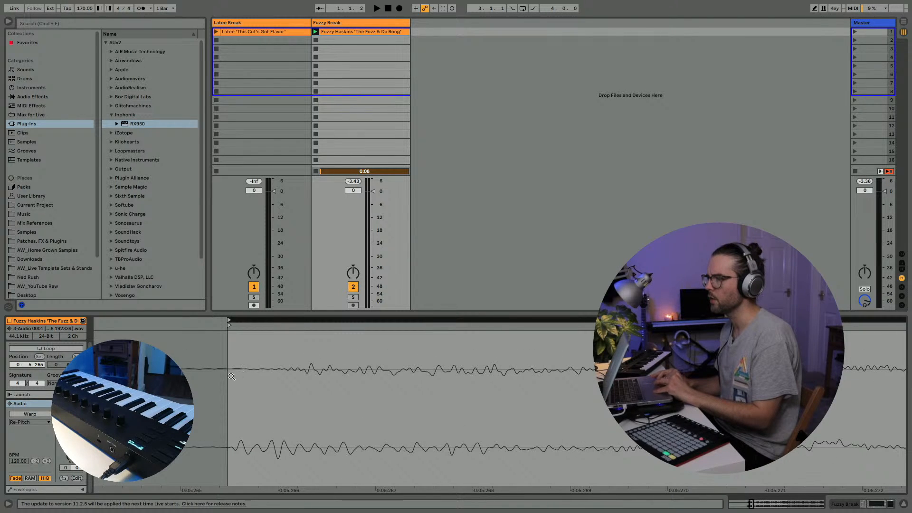
{"action": "left_click_drag", "start_coordinate": [246, 376], "coordinate": [187, 356]}
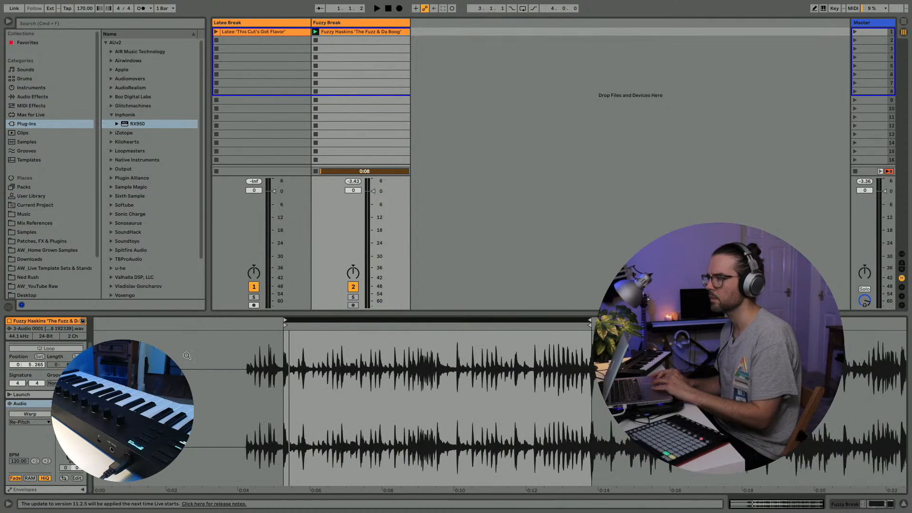
{"action": "left_click", "coordinate": [15, 416]}
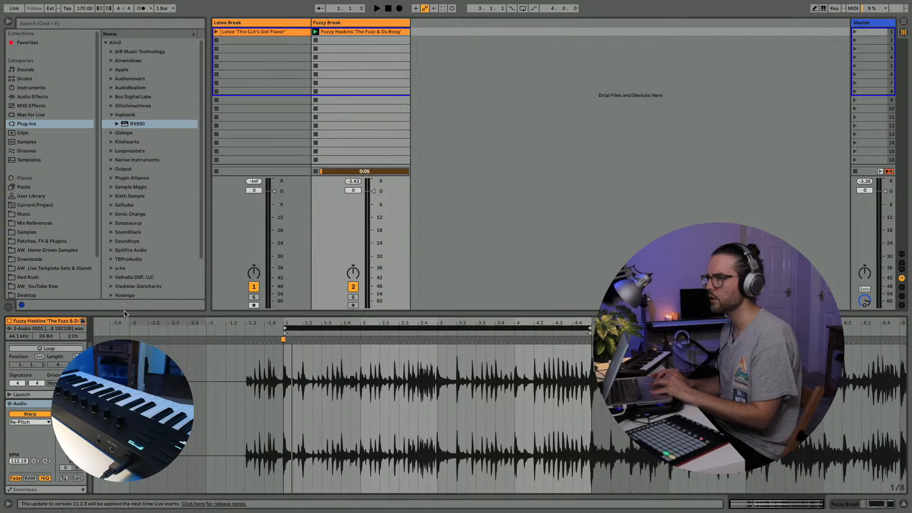
Turn on the metronome and the Fuzzy Haskins clip's loop, and play the break against the click
{"action": "left_click_drag", "start_coordinate": [124, 313], "coordinate": [125, 182]}
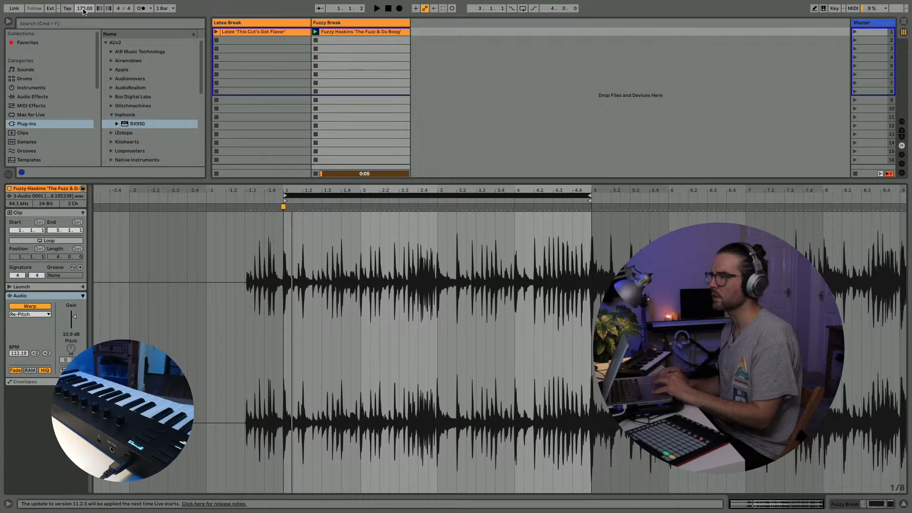
{"action": "left_click_drag", "start_coordinate": [222, 182], "coordinate": [217, 240]}
{"action": "key", "text": "space"}
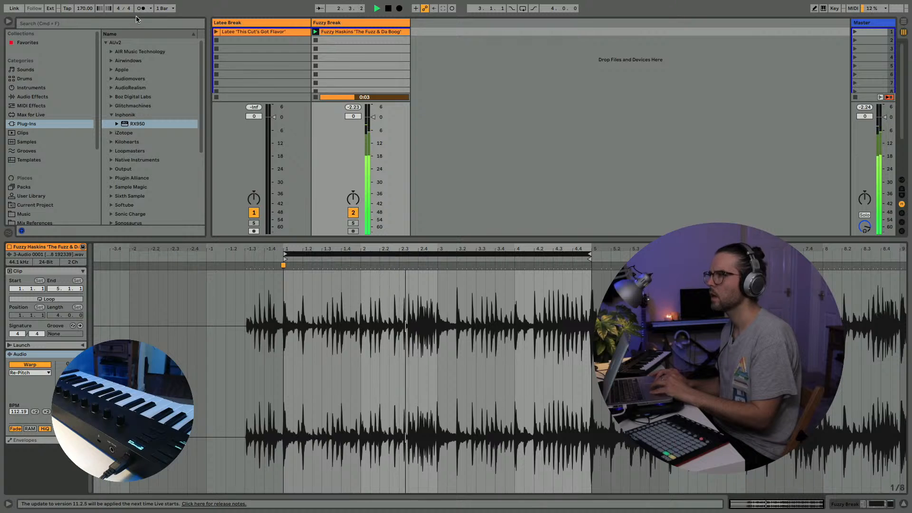
{"action": "key", "text": "o"}
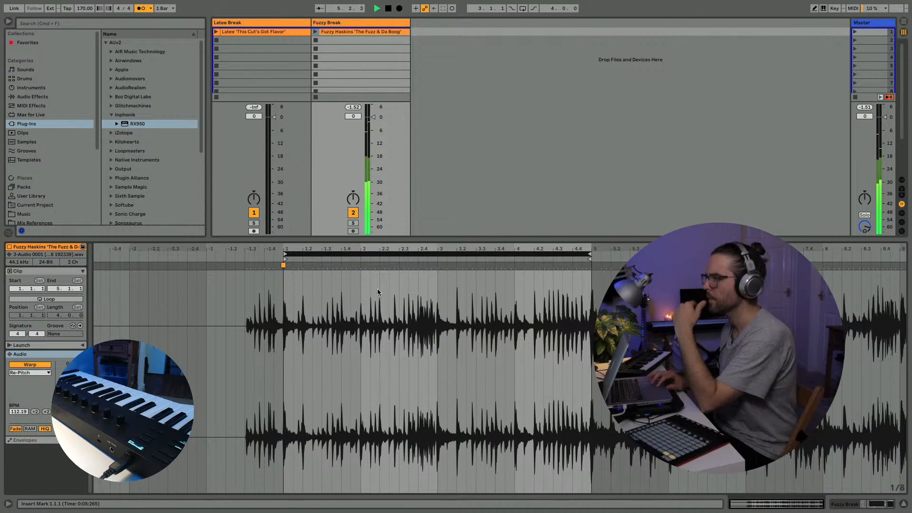
{"action": "left_click", "coordinate": [49, 300]}
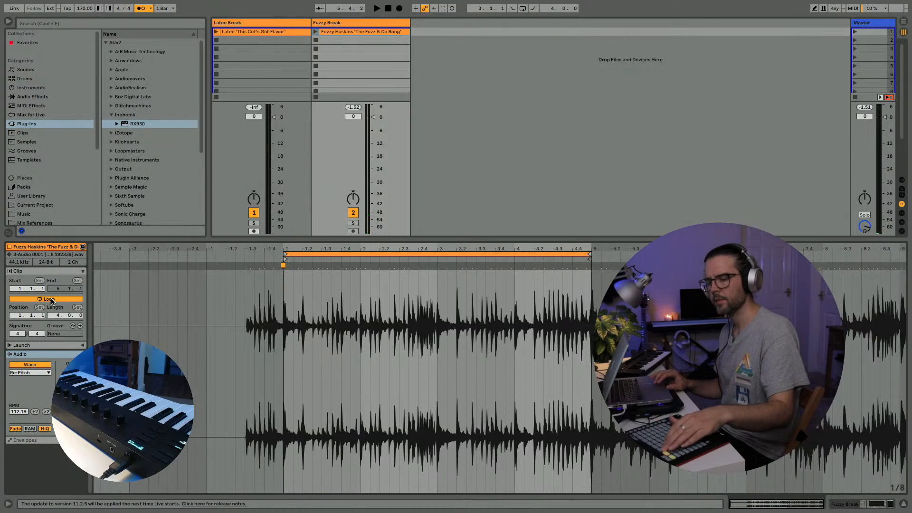
{"action": "key", "text": "space"}
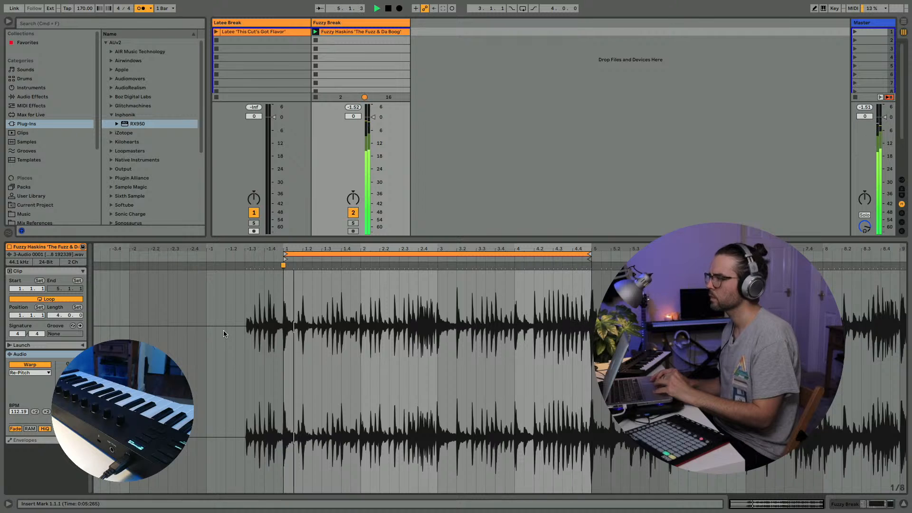
Align the transient just before the end of the Fuzzy Haskins loop with 5.1.1 using a warp marker, and play the loop
{"action": "left_click_drag", "start_coordinate": [590, 249], "coordinate": [589, 380]}
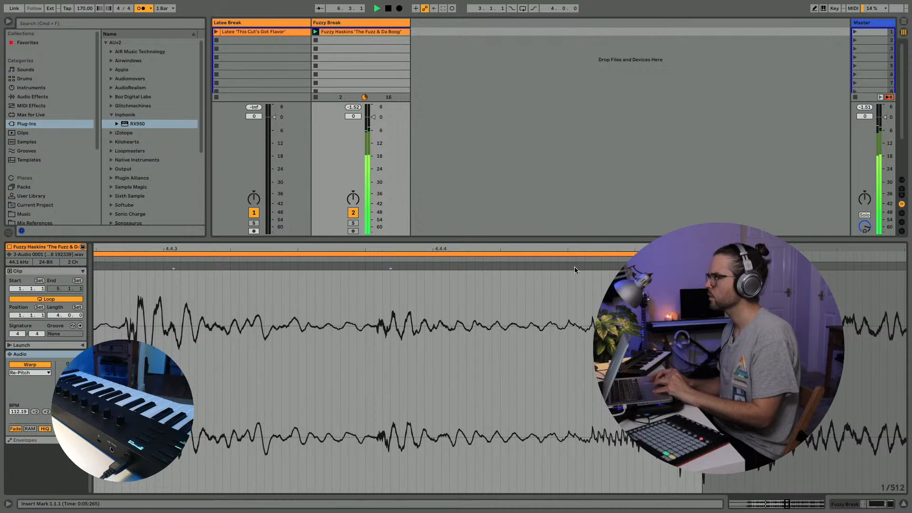
{"action": "left_click_drag", "start_coordinate": [569, 251], "coordinate": [568, 158]}
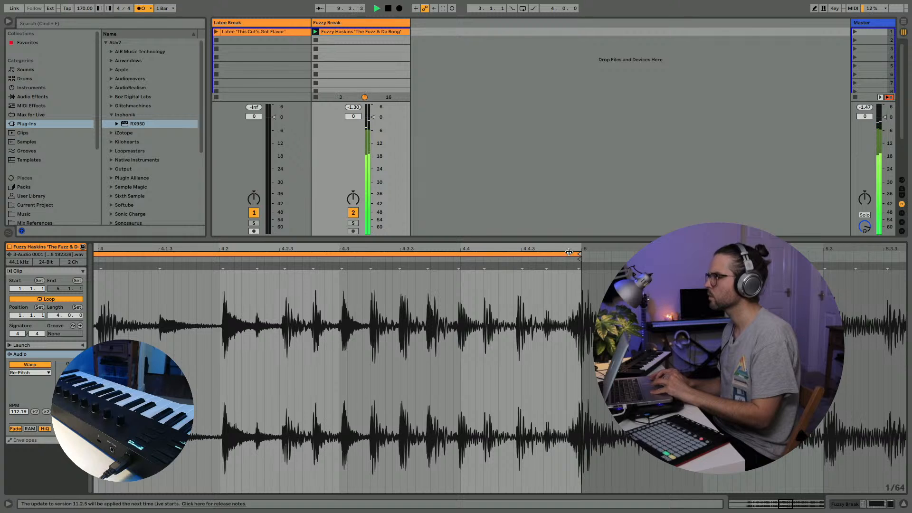
{"action": "left_click_drag", "start_coordinate": [570, 251], "coordinate": [570, 339]}
{"action": "key", "text": "space"}
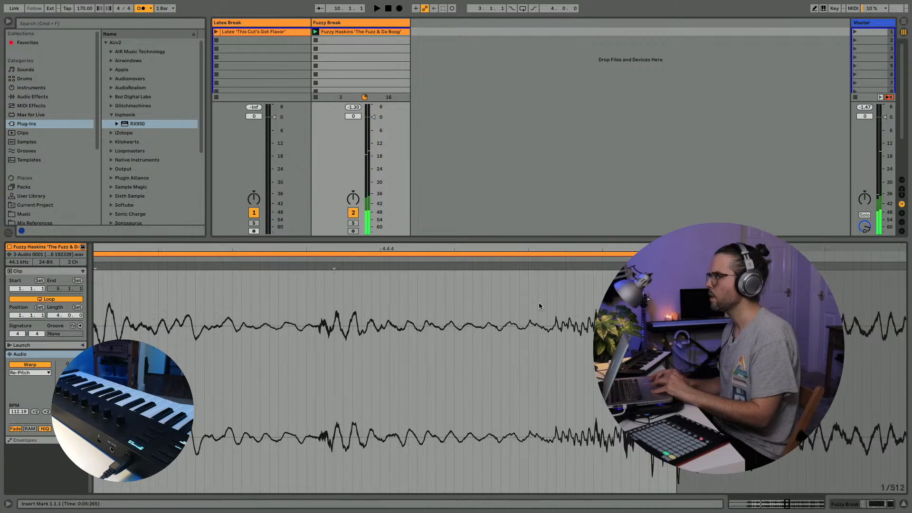
{"action": "left_click_drag", "start_coordinate": [570, 249], "coordinate": [570, 157]}
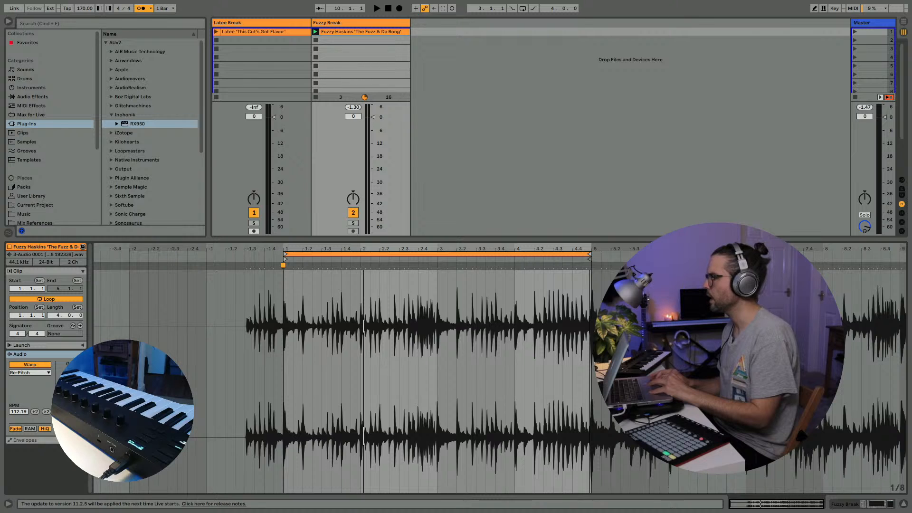
{"action": "left_click_drag", "start_coordinate": [591, 248], "coordinate": [584, 296]}
{"action": "left_click_drag", "start_coordinate": [588, 260], "coordinate": [590, 333]}
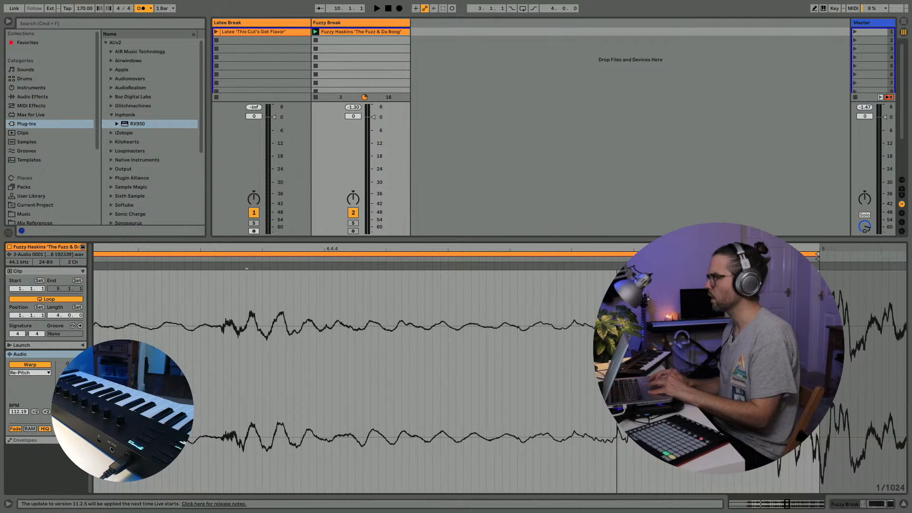
{"action": "left_click_drag", "start_coordinate": [618, 250], "coordinate": [618, 256]}
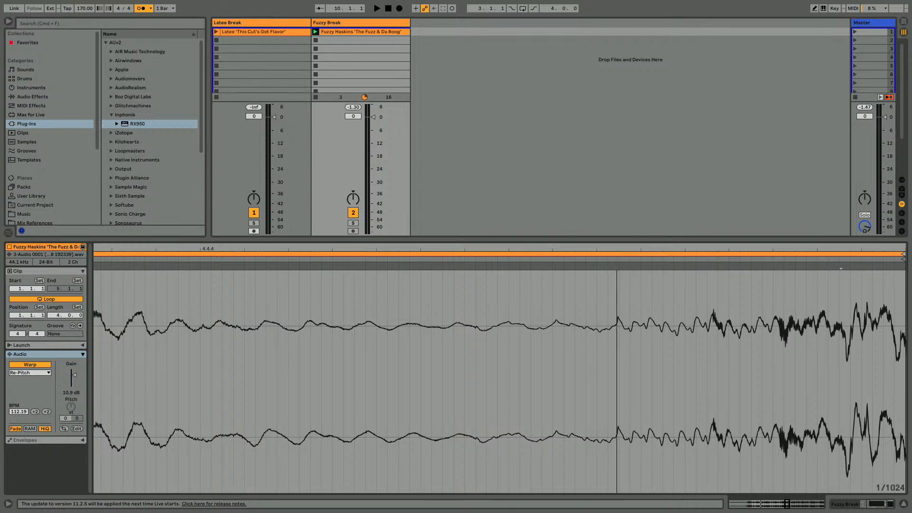
{"action": "left_click_drag", "start_coordinate": [617, 257], "coordinate": [616, 304]}
{"action": "left_click", "coordinate": [602, 313]}
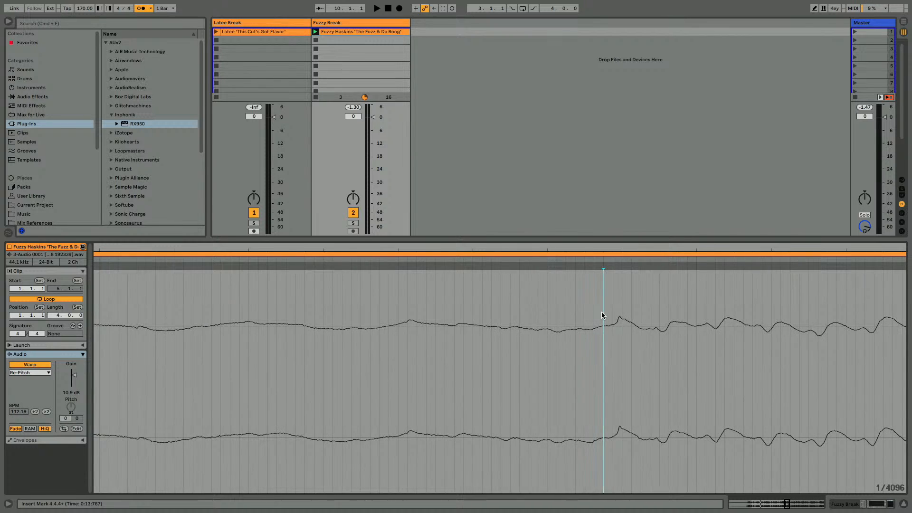
{"action": "mouse_move", "coordinate": [585, 250]}
{"action": "left_mouse_down"}
{"action": "mouse_move", "coordinate": [586, 176]}
{"action": "mouse_move", "coordinate": [586, 214]}
{"action": "left_mouse_up"}
{"action": "mouse_move", "coordinate": [591, 266]}
{"action": "left_mouse_down"}
{"action": "mouse_move", "coordinate": [631, 266]}
{"action": "mouse_move", "coordinate": [609, 223]}
{"action": "mouse_move", "coordinate": [609, 199]}
{"action": "left_mouse_up"}
{"action": "key", "text": "space"}
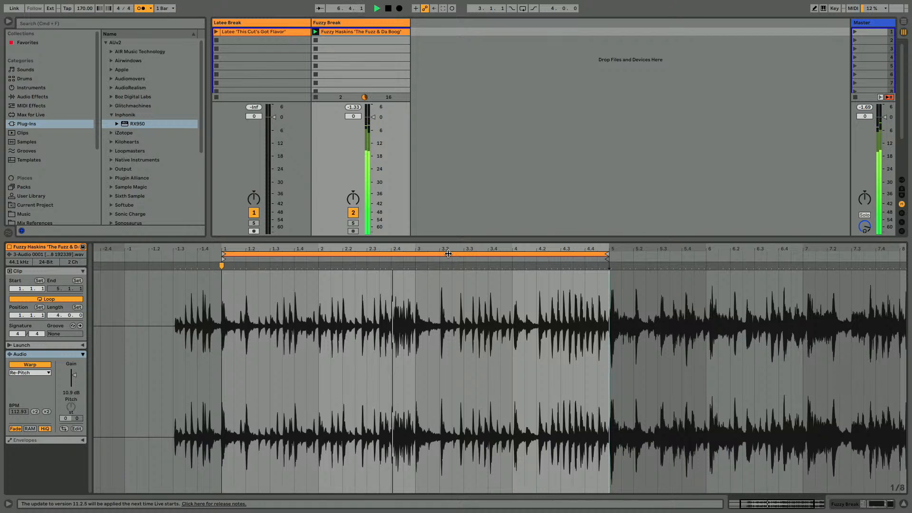
Try a warp marker on the hit at 3.1.1 of the looping Fuzzy Haskins break and remove it
{"action": "left_click_drag", "start_coordinate": [415, 248], "coordinate": [421, 229]}
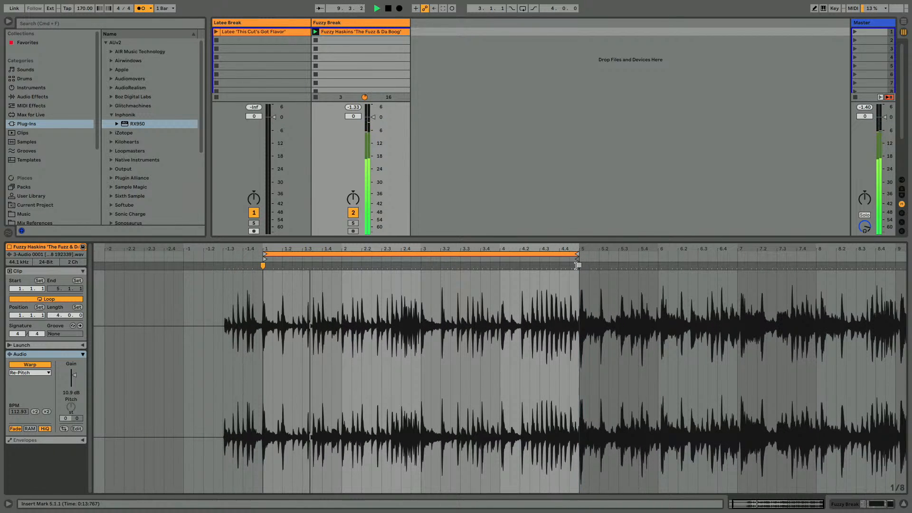
{"action": "left_click_drag", "start_coordinate": [422, 265], "coordinate": [419, 266]}
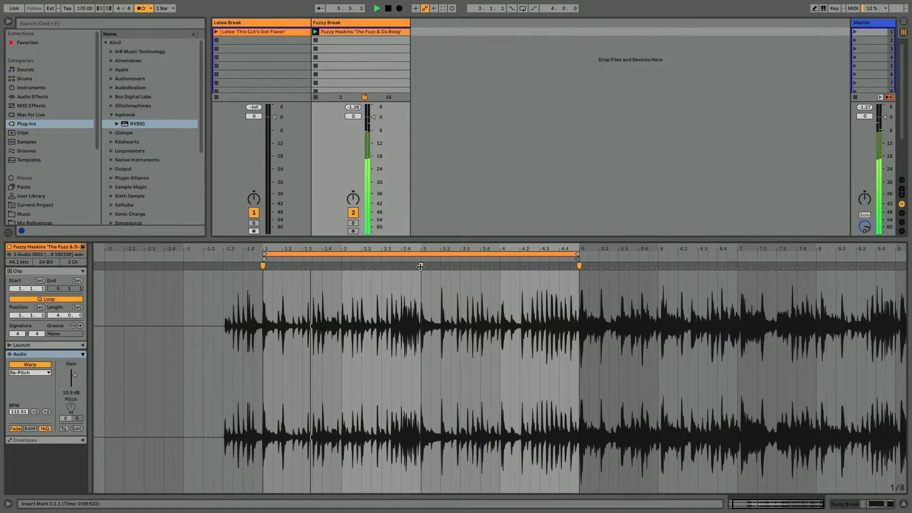
{"action": "left_click", "coordinate": [420, 266]}
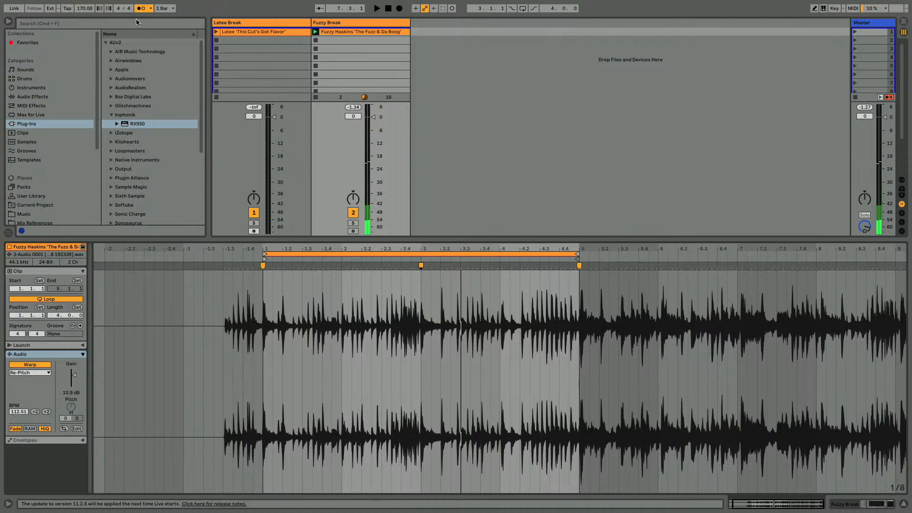
{"action": "double_click", "coordinate": [421, 265]}
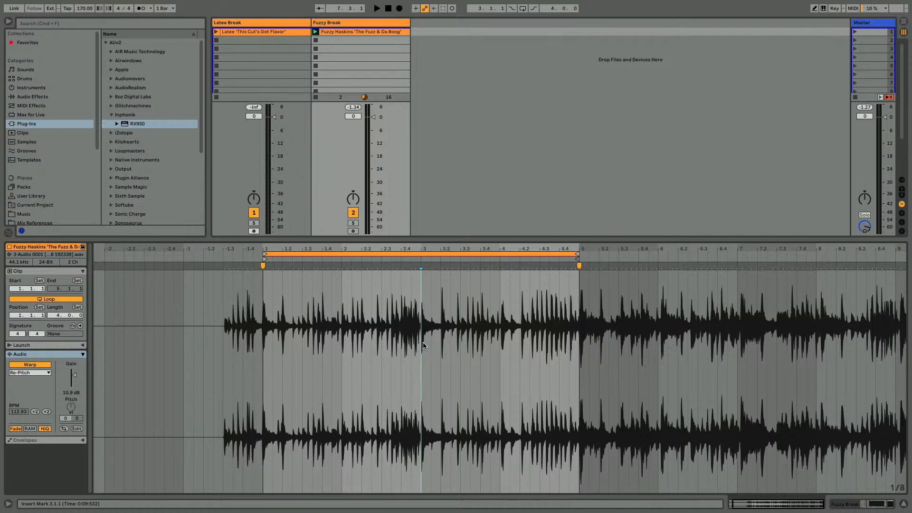
Play the Fuzzy Haskins break with the RX950 bypassed and active, and inspect the plug-in's controls before closing its window
{"action": "key", "text": "space"}
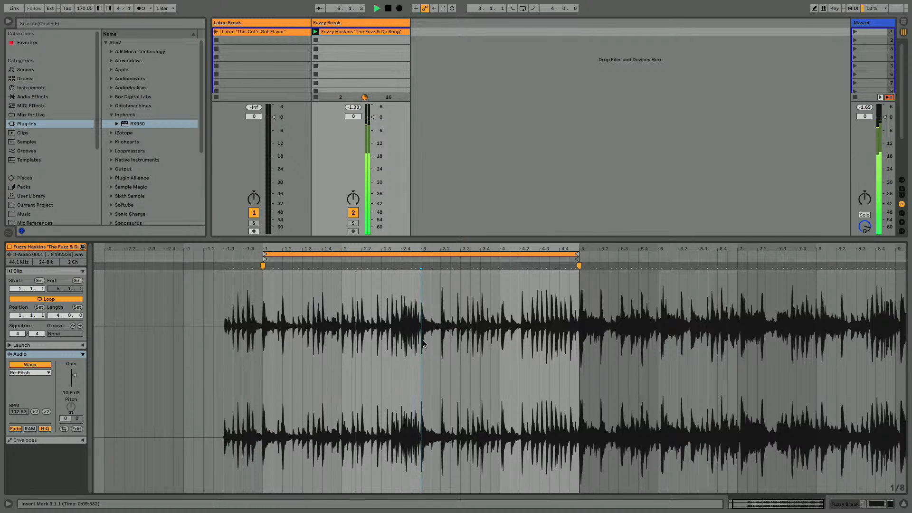
{"action": "key", "text": "shift+Tab"}
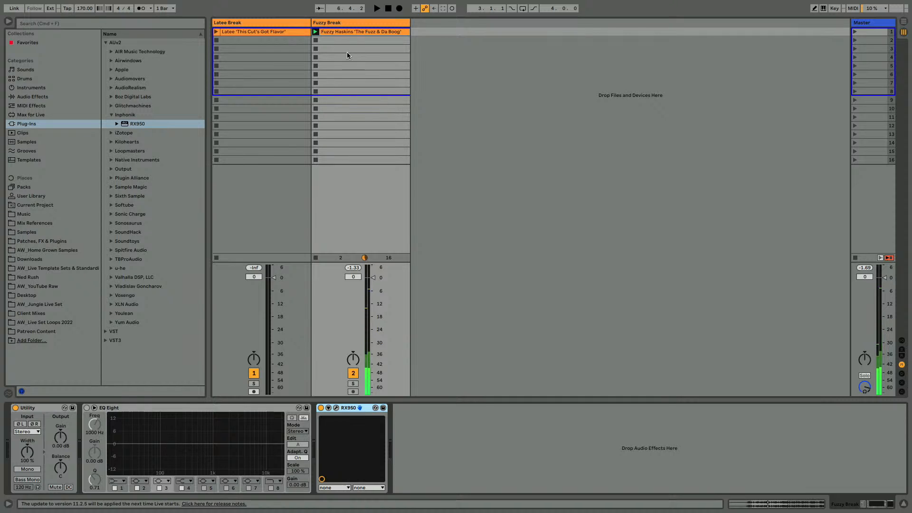
{"action": "key", "text": "space"}
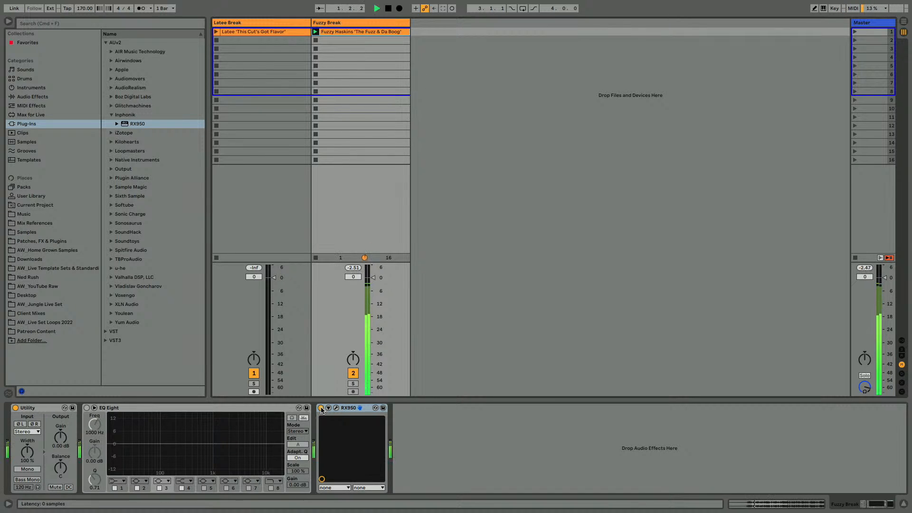
{"action": "left_click", "coordinate": [321, 409]}
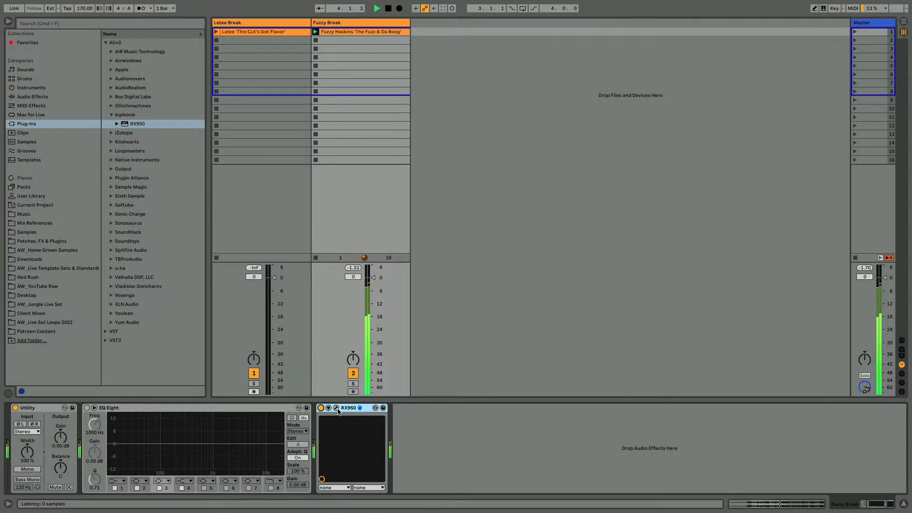
{"action": "left_click", "coordinate": [337, 409]}
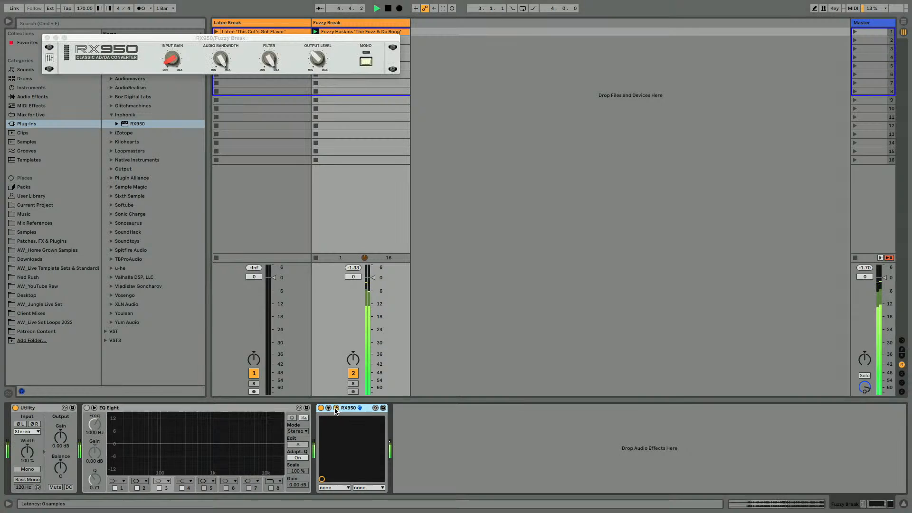
{"action": "left_click", "coordinate": [50, 58]}
{"action": "left_click", "coordinate": [47, 37]}
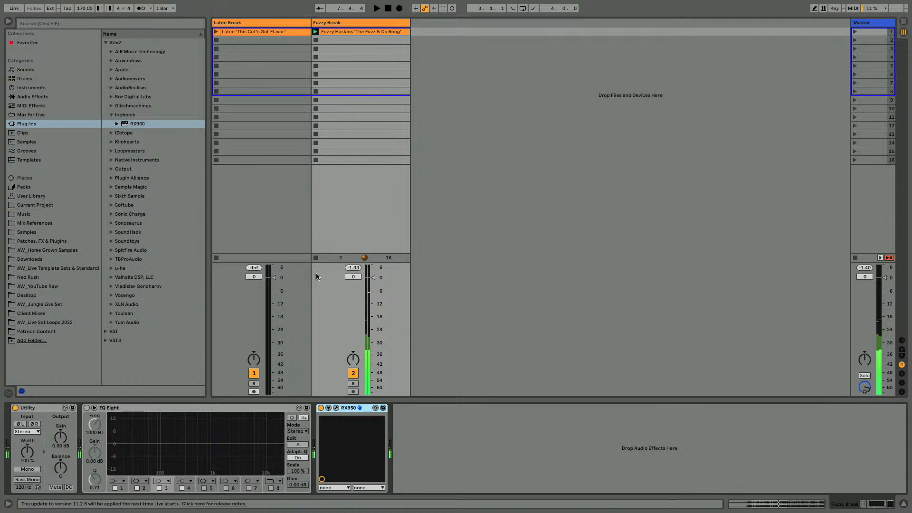
Sweep the Fuzzy Break track's RX950 audio bandwidth through about 13599 Hz during playback, close the plug-in window, and stop the clip
{"action": "left_click", "coordinate": [325, 24]}
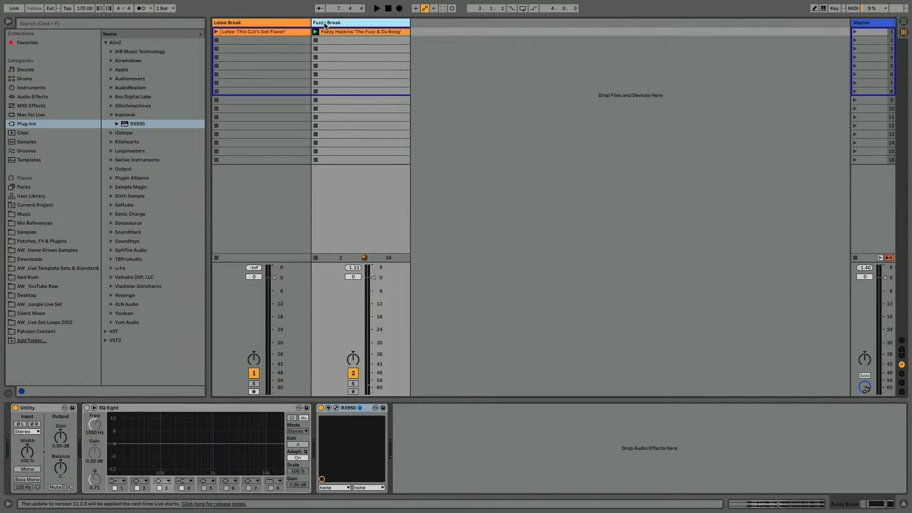
{"action": "left_click", "coordinate": [337, 408]}
{"action": "left_click", "coordinate": [220, 62]}
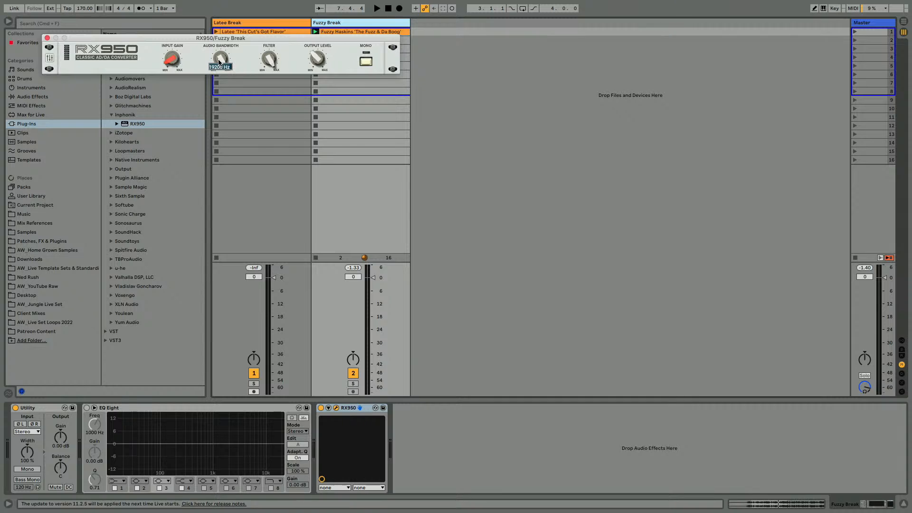
{"action": "key", "text": "space"}
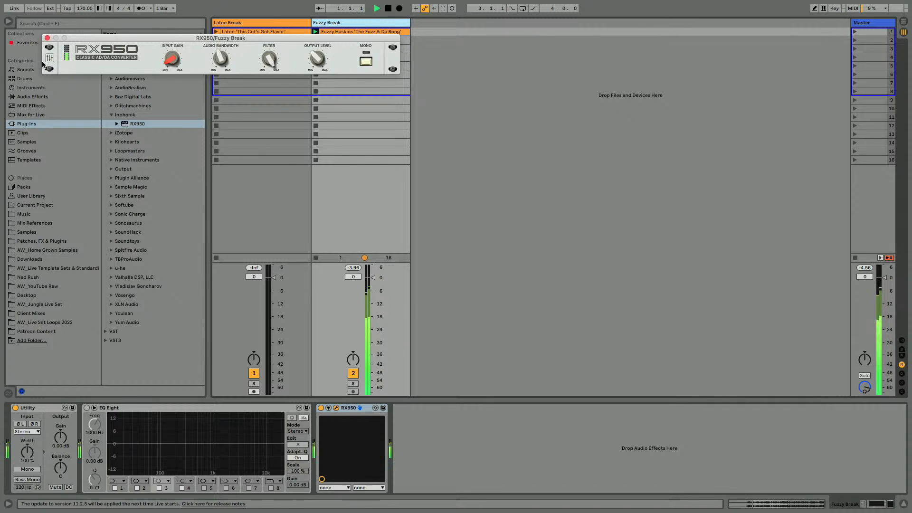
{"action": "mouse_move", "coordinate": [228, 64]}
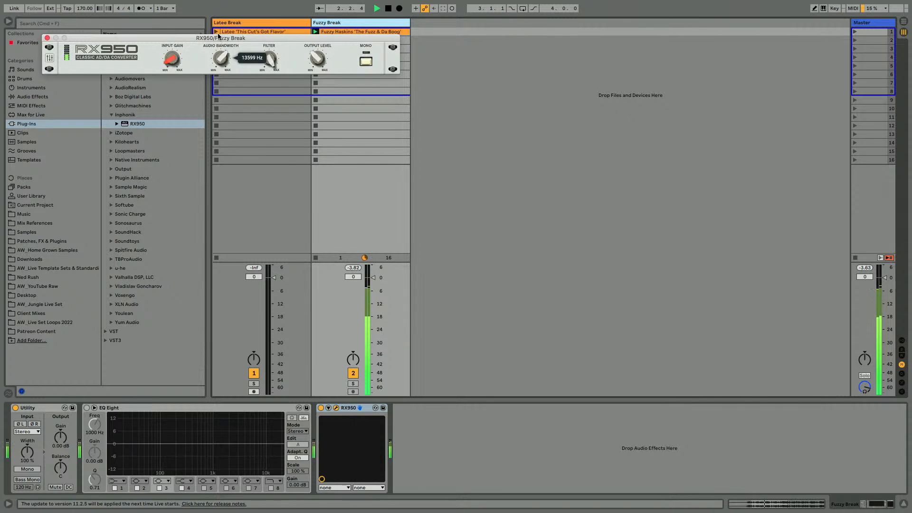
{"action": "left_click_drag", "start_coordinate": [220, 36], "coordinate": [219, 51]}
{"action": "left_click_drag", "start_coordinate": [216, 23], "coordinate": [219, 12]}
{"action": "left_click", "coordinate": [47, 38]}
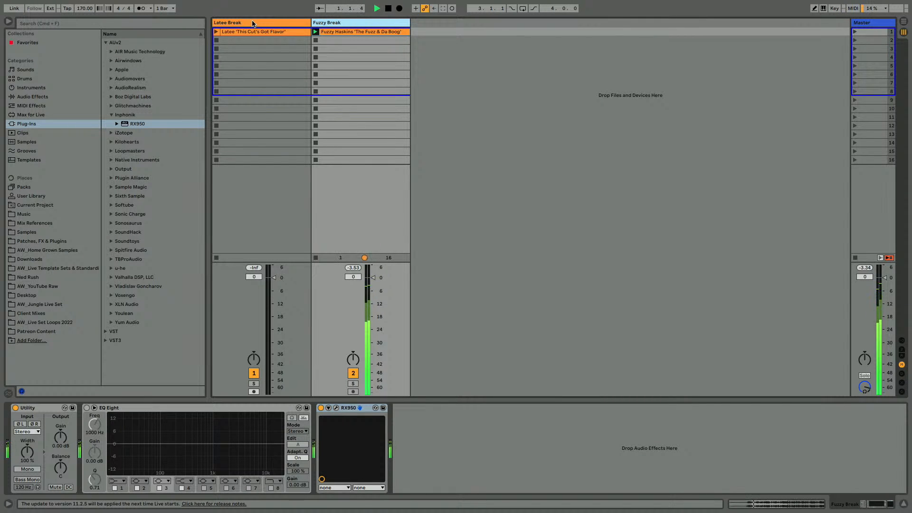
{"action": "key", "text": "space"}
{"action": "key", "text": "Down"}
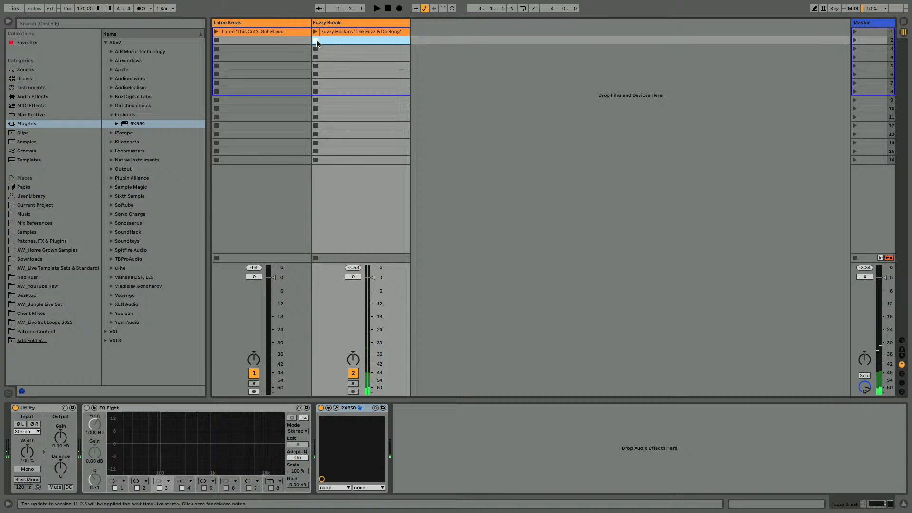
Move the Latee clip's start marker to 0:2.573 at the onset of its first hit and turn warping on
{"action": "double_click", "coordinate": [253, 32]}
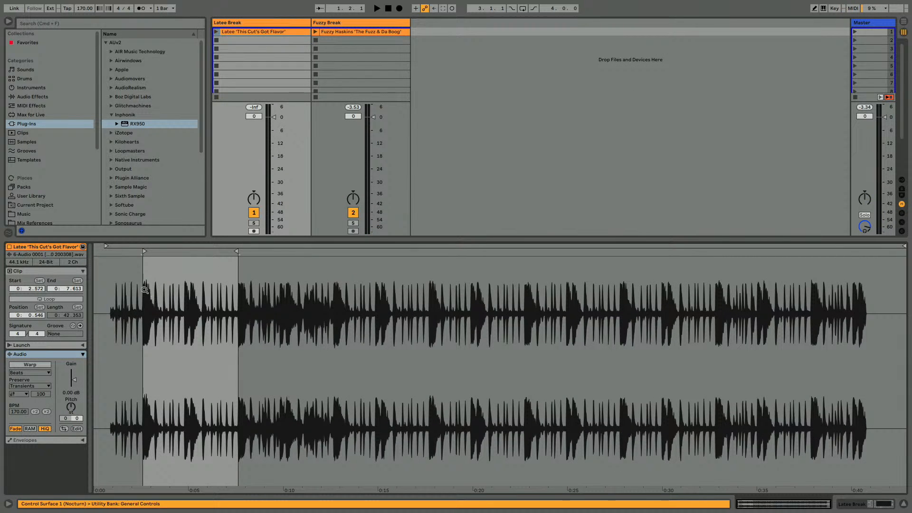
{"action": "left_click_drag", "start_coordinate": [142, 288], "coordinate": [142, 343]}
{"action": "left_click_drag", "start_coordinate": [188, 275], "coordinate": [189, 333]}
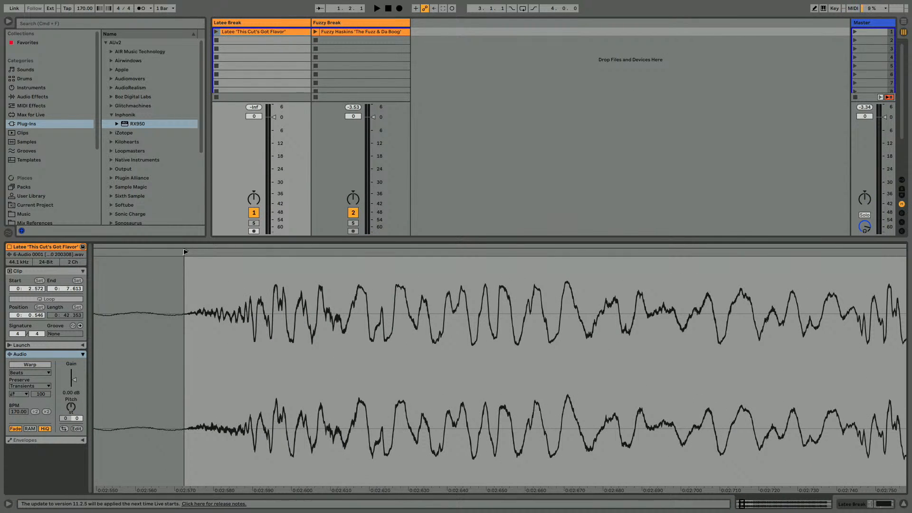
{"action": "left_click_drag", "start_coordinate": [185, 252], "coordinate": [190, 251]}
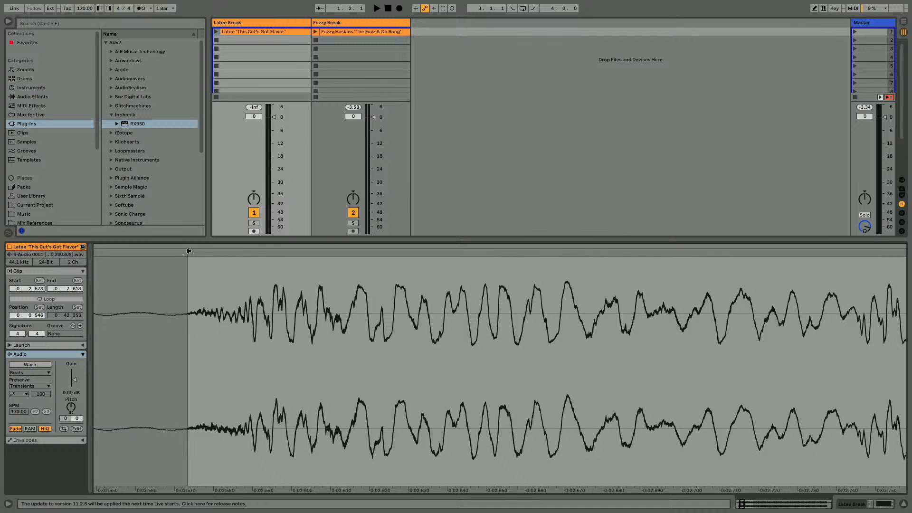
{"action": "left_click_drag", "start_coordinate": [208, 276], "coordinate": [207, 233]}
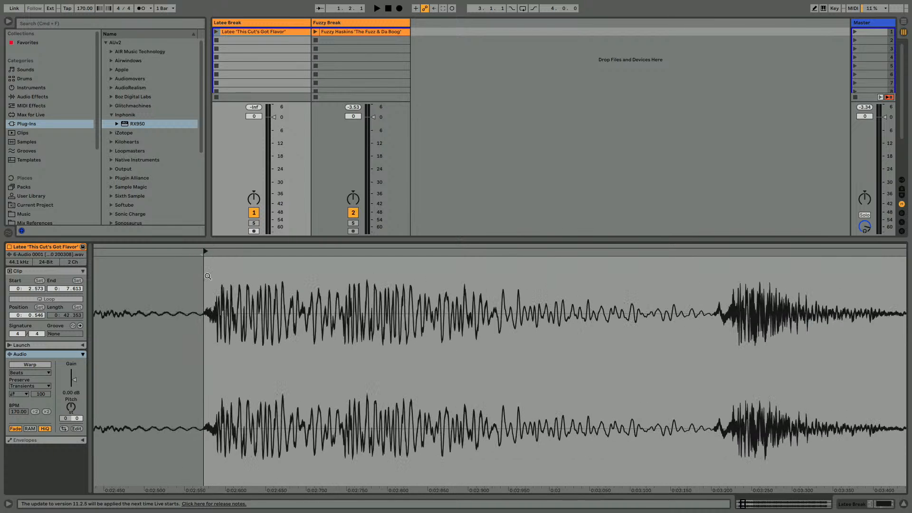
{"action": "left_click_drag", "start_coordinate": [258, 342], "coordinate": [145, 301]}
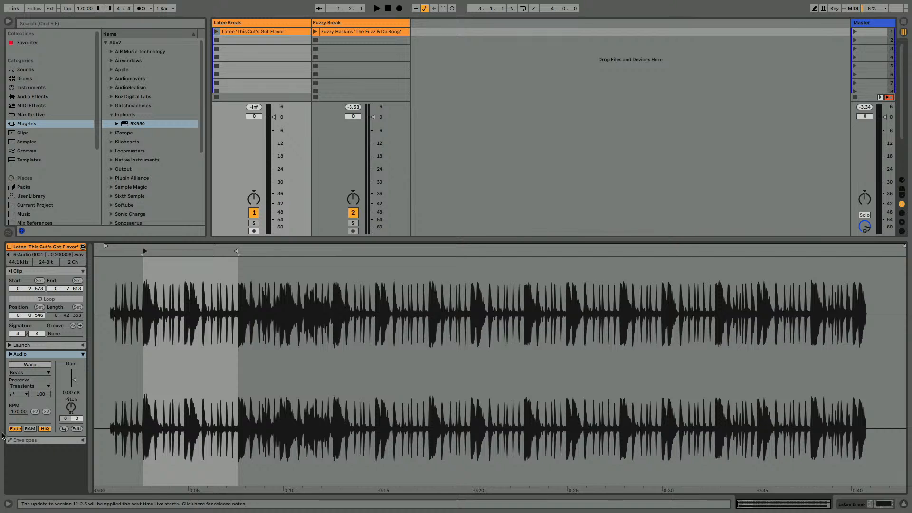
{"action": "left_click", "coordinate": [25, 364]}
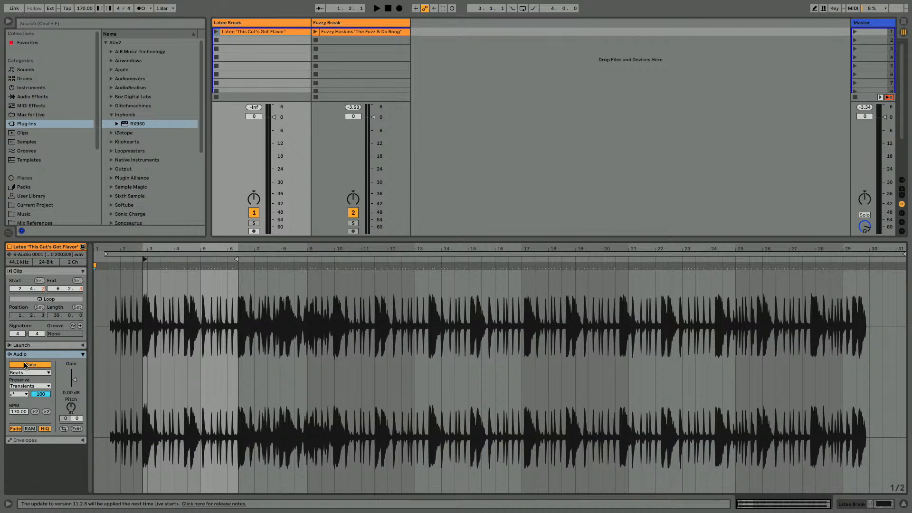
Set the 1.1.1 position of the Latee clip at its start marker, on the onset of the first hit
{"action": "mouse_move", "coordinate": [142, 250]}
{"action": "left_mouse_down"}
{"action": "mouse_move", "coordinate": [142, 342]}
{"action": "mouse_move", "coordinate": [159, 258]}
{"action": "left_mouse_up"}
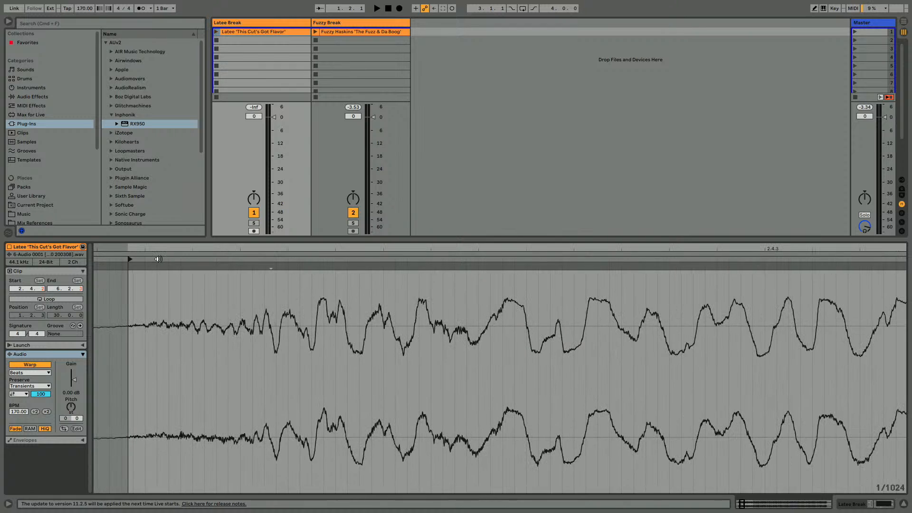
{"action": "scroll", "coordinate": [159, 259], "scroll_direction": "left", "scroll_amount": 3}
{"action": "left_click", "coordinate": [218, 306]}
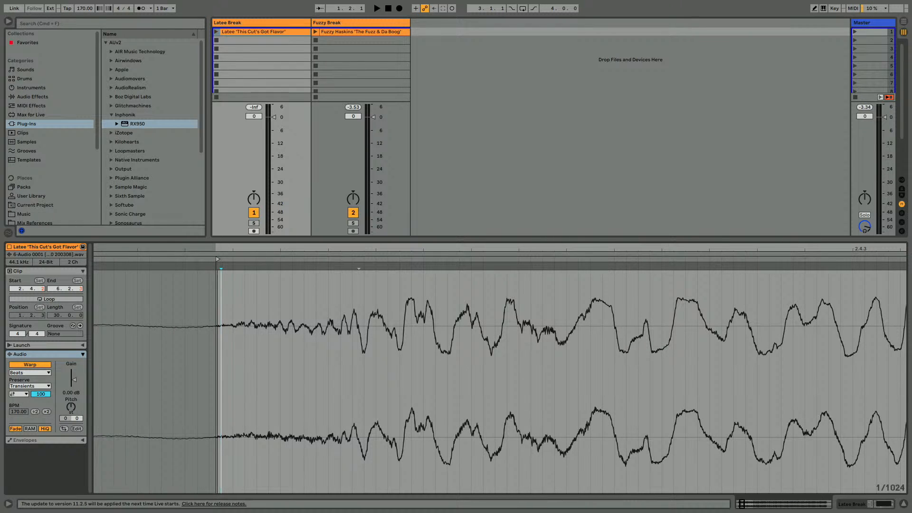
{"action": "left_click_drag", "start_coordinate": [221, 250], "coordinate": [221, 304]}
{"action": "left_click", "coordinate": [209, 321]}
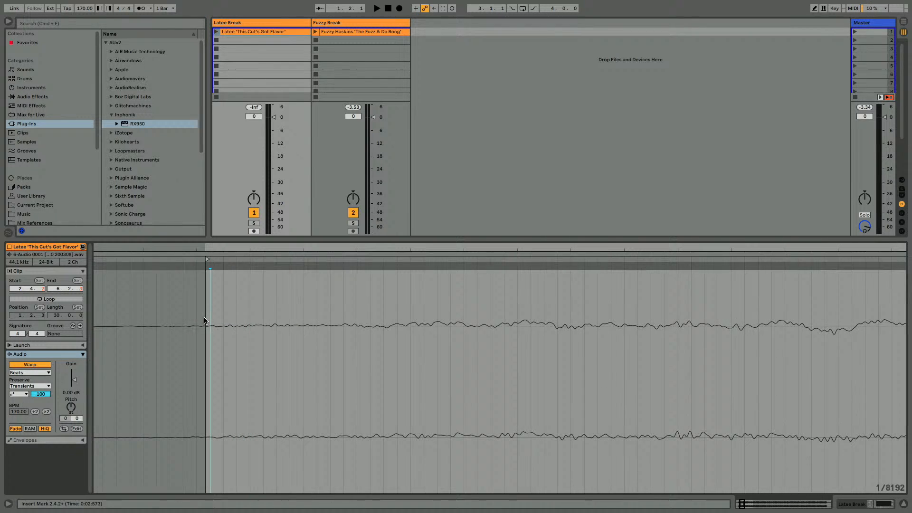
{"action": "right_click", "coordinate": [205, 255]}
{"action": "left_click", "coordinate": [216, 264]}
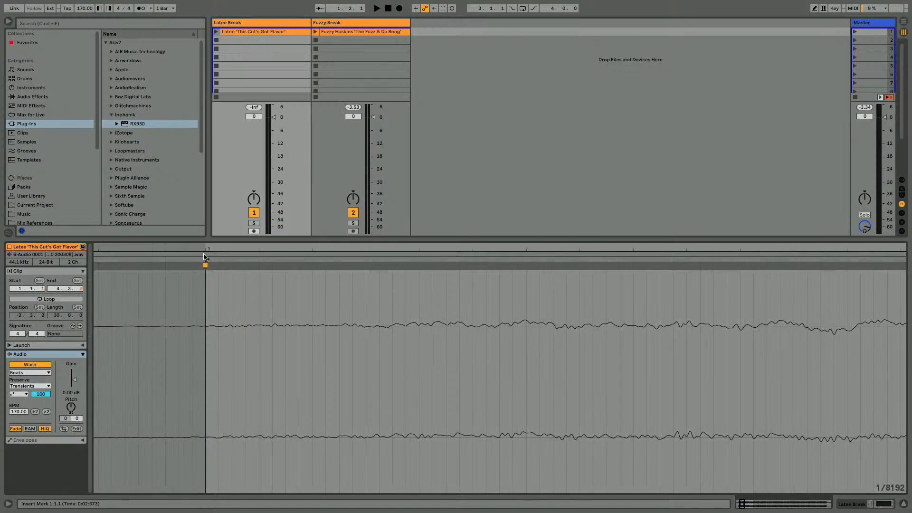
{"action": "left_click_drag", "start_coordinate": [207, 248], "coordinate": [207, 143]}
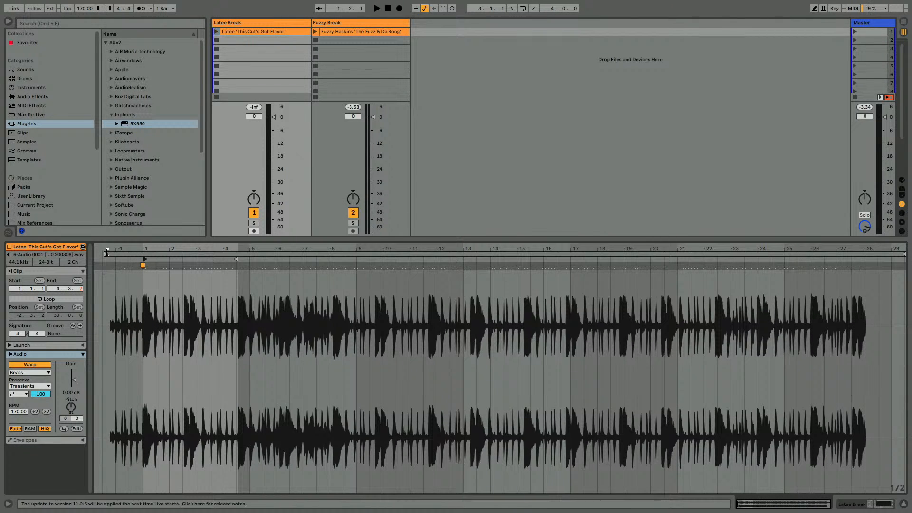
Move the Latee clip's loop start to 1.1.1 and add a warp marker at 0:07.613, where the clip's end marker sits
{"action": "mouse_move", "coordinate": [106, 255]}
{"action": "left_mouse_down"}
{"action": "mouse_move", "coordinate": [150, 254]}
{"action": "mouse_move", "coordinate": [143, 263]}
{"action": "left_mouse_up"}
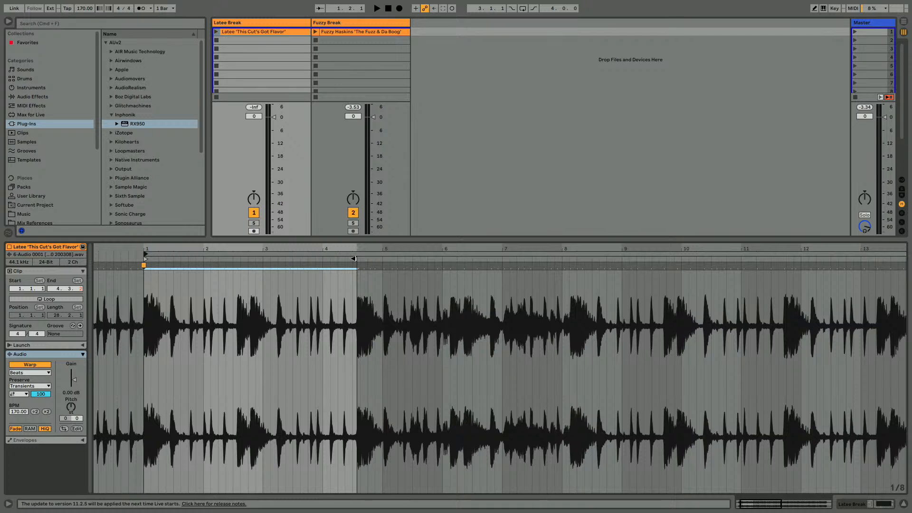
{"action": "left_click", "coordinate": [354, 268]}
{"action": "mouse_move", "coordinate": [357, 249]}
{"action": "left_mouse_down"}
{"action": "mouse_move", "coordinate": [359, 268]}
{"action": "mouse_move", "coordinate": [367, 254]}
{"action": "mouse_move", "coordinate": [369, 304]}
{"action": "mouse_move", "coordinate": [418, 355]}
{"action": "left_mouse_up"}
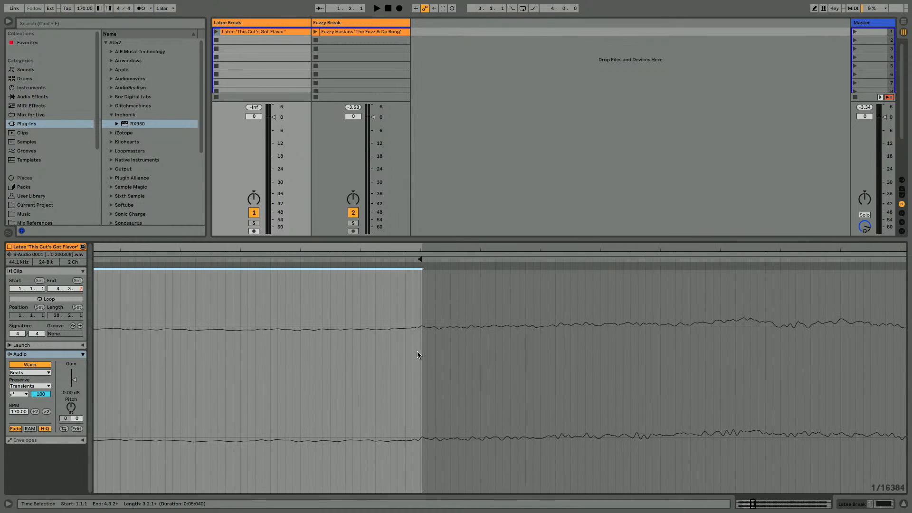
{"action": "left_click", "coordinate": [422, 325]}
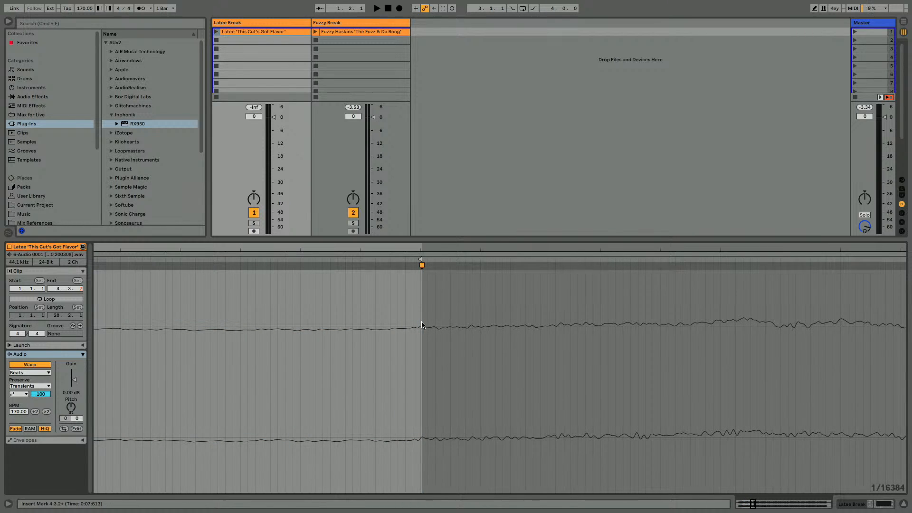
Move the Latee clip's second warp marker to 3.1.1 and bring the clip's end marker to the same position
{"action": "left_click_drag", "start_coordinate": [421, 248], "coordinate": [238, 109]}
{"action": "left_click_drag", "start_coordinate": [238, 249], "coordinate": [238, 265]}
{"action": "scroll", "coordinate": [238, 265], "scroll_direction": "left", "scroll_amount": 3}
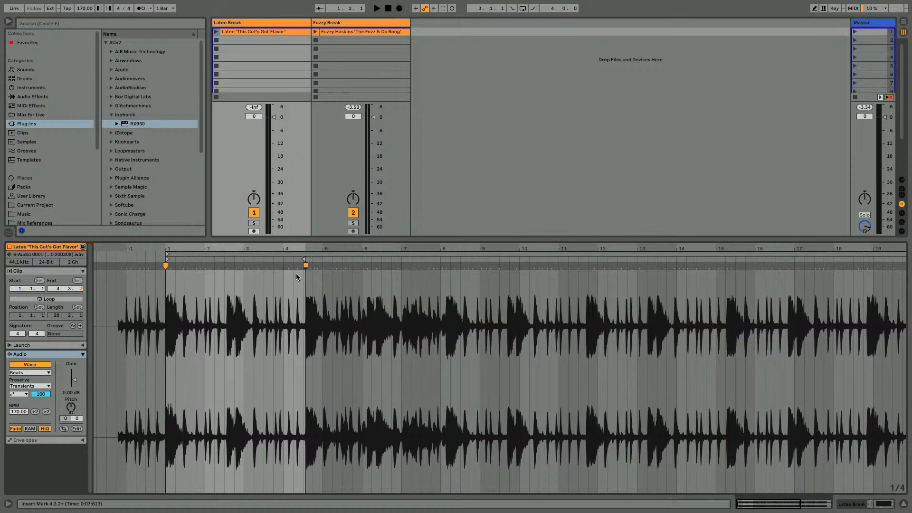
{"action": "left_click_drag", "start_coordinate": [305, 266], "coordinate": [243, 270]}
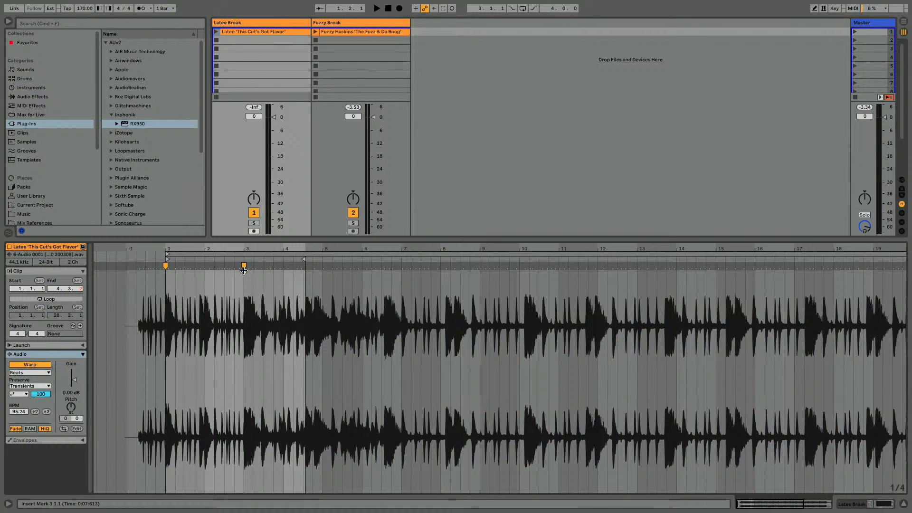
{"action": "left_click_drag", "start_coordinate": [302, 259], "coordinate": [243, 258]}
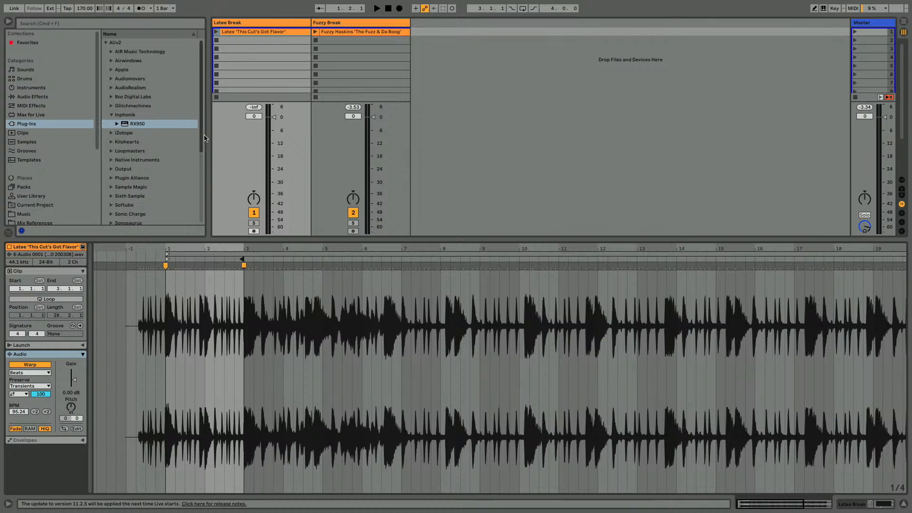
Audition the Latee break and change its warp mode from Beats to Re-Pitch
{"action": "key", "text": "Return"}
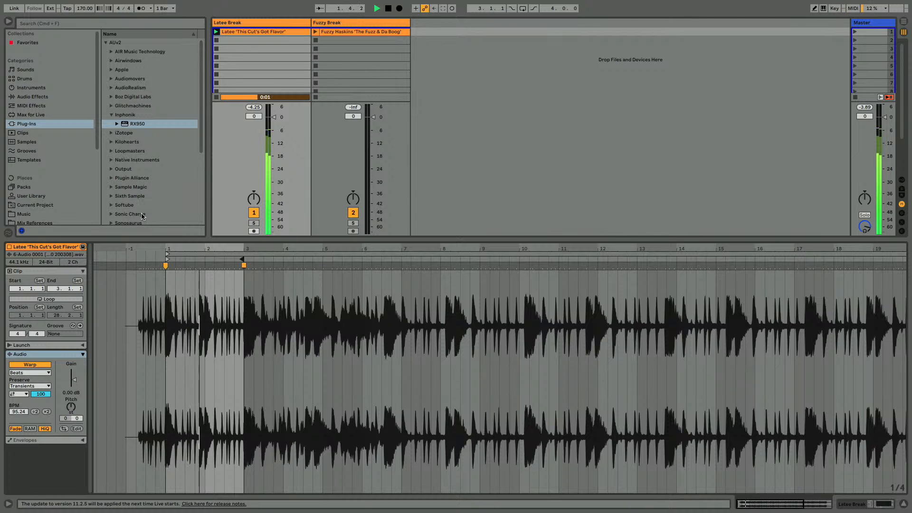
{"action": "key", "text": "space"}
{"action": "left_click", "coordinate": [15, 374]}
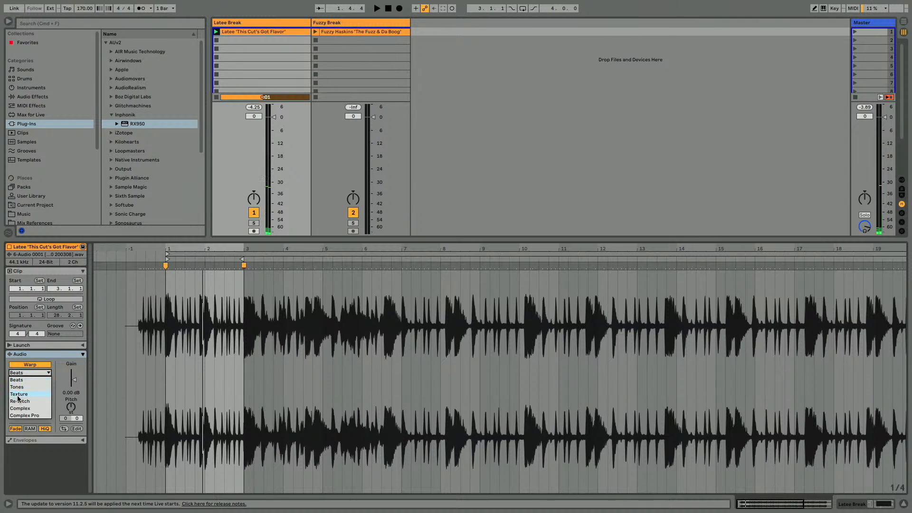
{"action": "left_click", "coordinate": [19, 401]}
{"action": "key", "text": "space"}
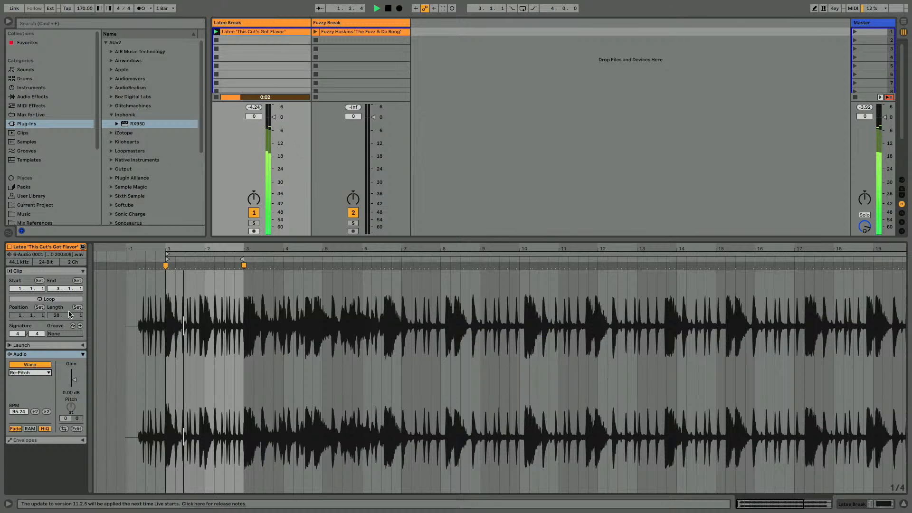
Turn on the metronome, loop the Latee clip from 1.1.1 to 3.1.1, and play it
{"action": "left_click", "coordinate": [141, 8]}
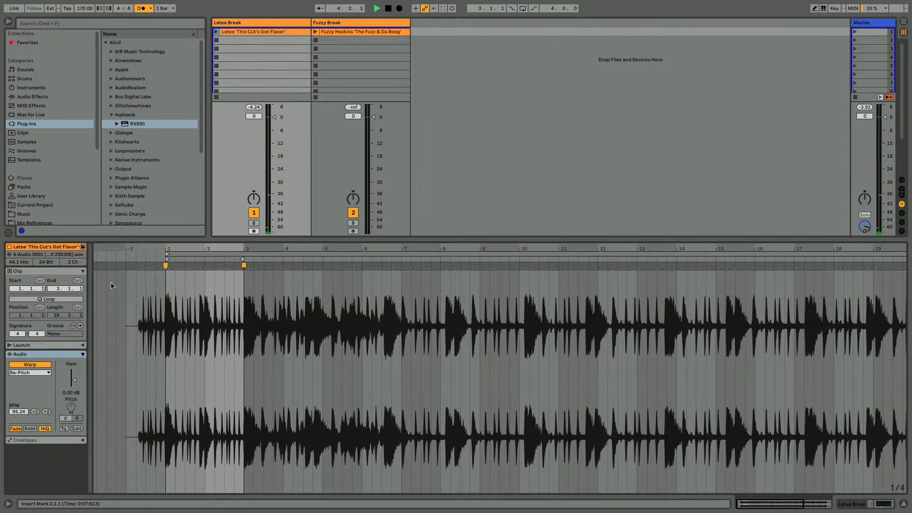
{"action": "left_click", "coordinate": [75, 300]}
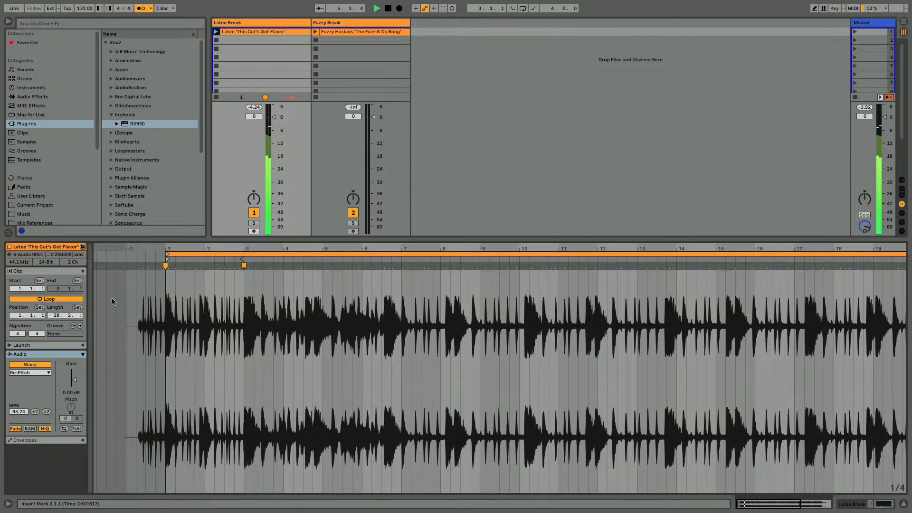
{"action": "key", "text": "space"}
{"action": "left_click_drag", "start_coordinate": [168, 287], "coordinate": [164, 289]}
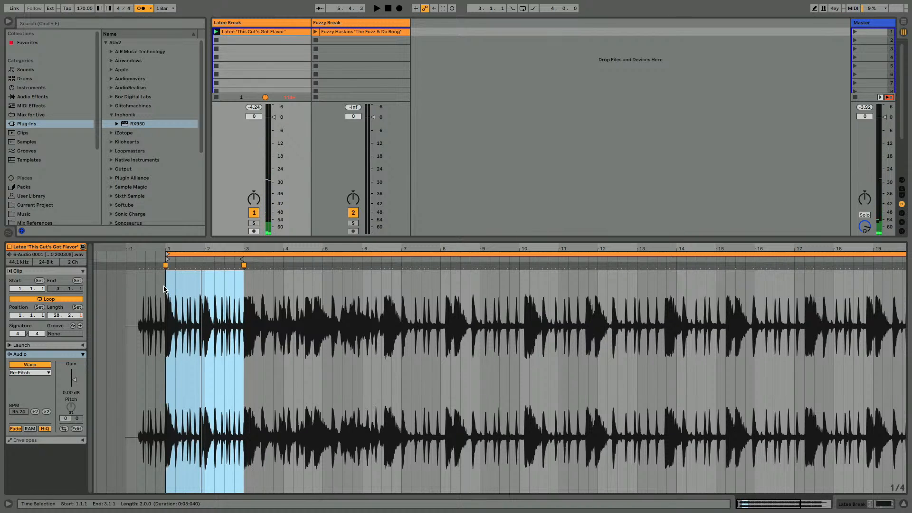
{"action": "key", "text": "ctrl+l"}
{"action": "key", "text": "space"}
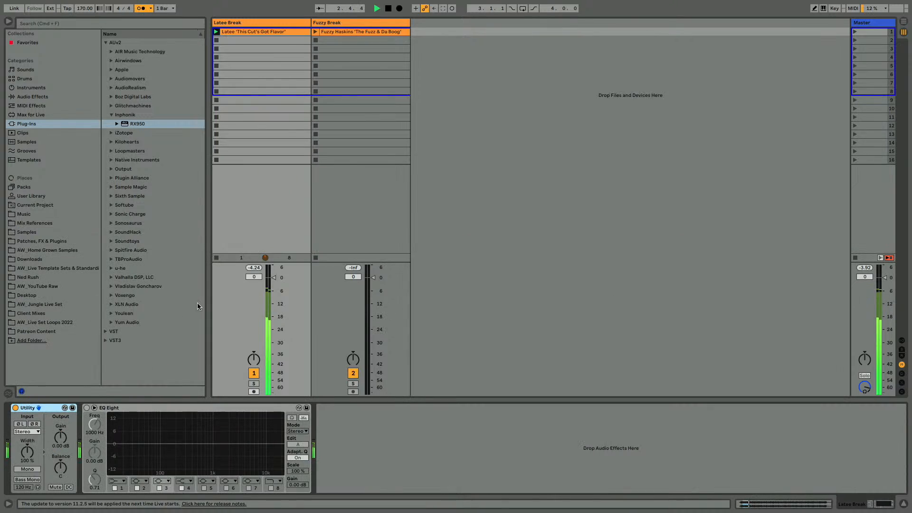
Make the Latee Break track mono with its Utility, set the Utility gain to -1.00 dB, and turn off the metronome
{"action": "key", "text": "shift+Tab"}
{"action": "left_click_drag", "start_coordinate": [60, 436], "coordinate": [60, 446]}
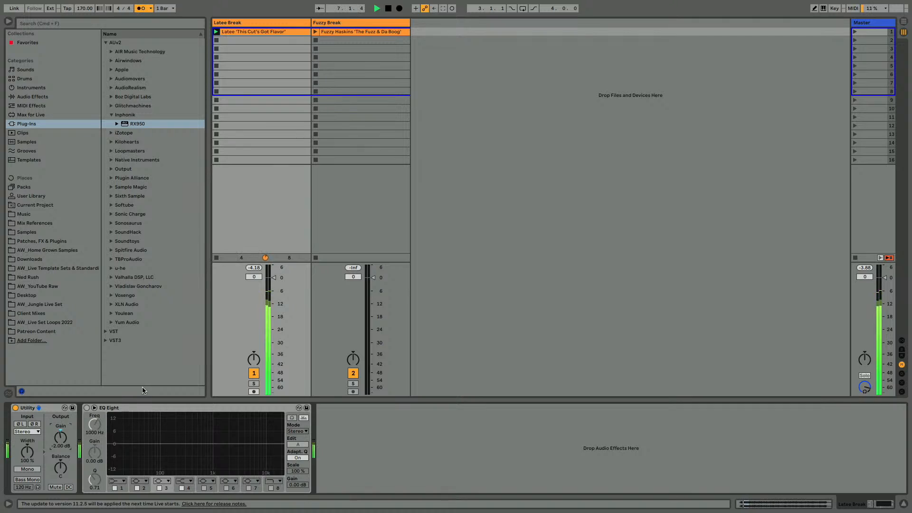
{"action": "left_click", "coordinate": [27, 469]}
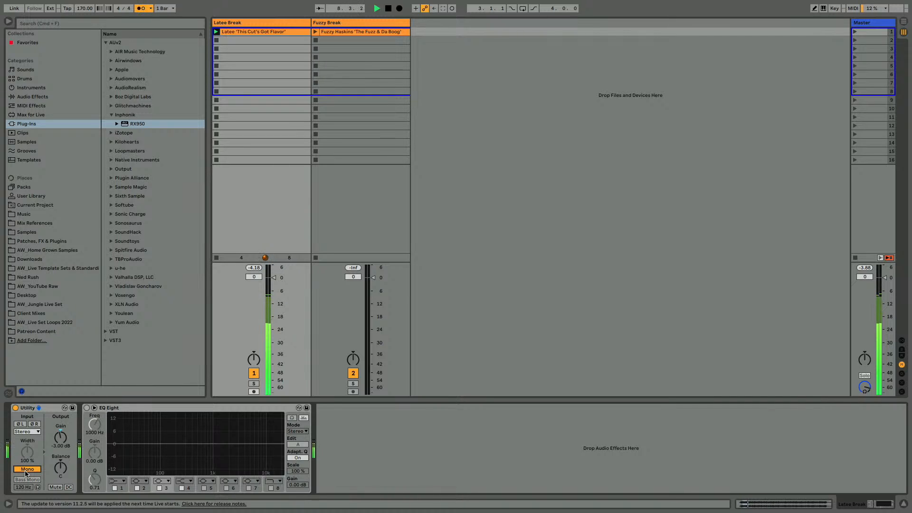
{"action": "left_click_drag", "start_coordinate": [59, 441], "coordinate": [59, 438]}
{"action": "left_click", "coordinate": [141, 8]}
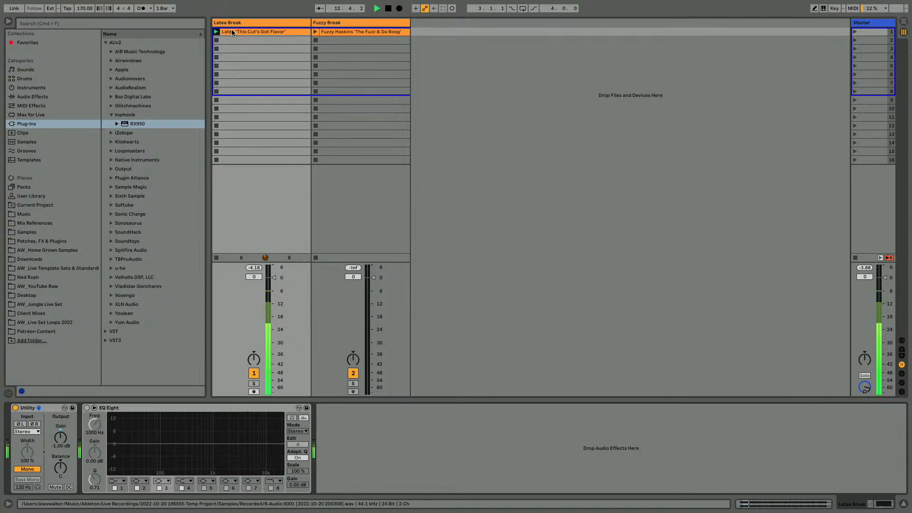
Activate EQ Eight on the Latee Break track, set band 1 to a low-cut filter, and play the break to check its spectrum
{"action": "left_click", "coordinate": [87, 408]}
{"action": "left_click", "coordinate": [117, 481]}
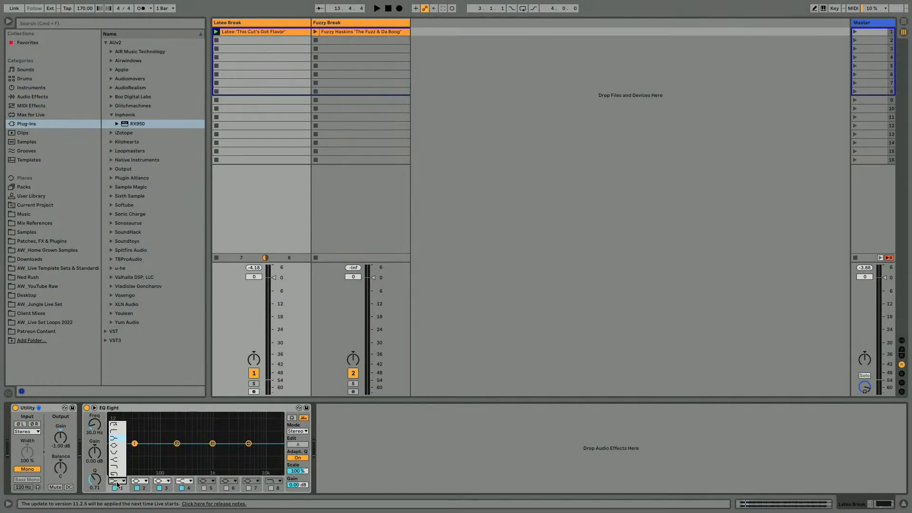
{"action": "left_click", "coordinate": [113, 435]}
{"action": "key", "text": "space"}
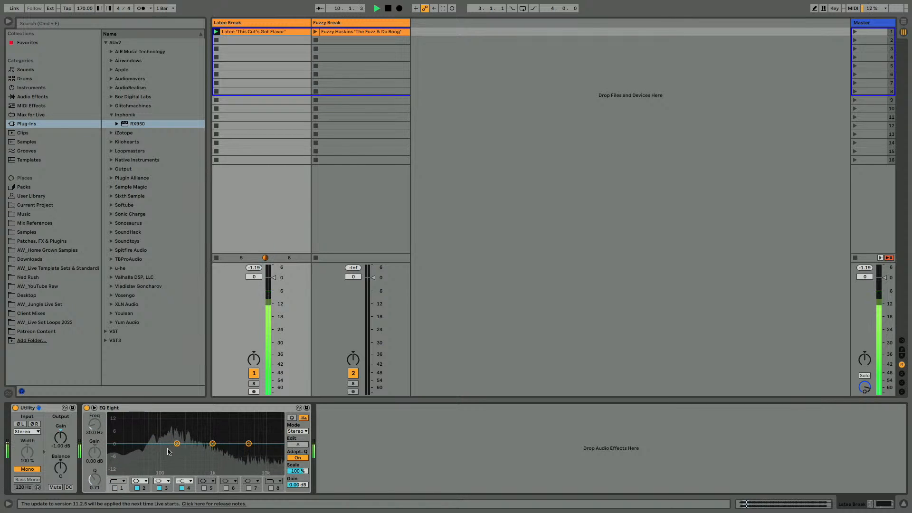
{"action": "key", "text": "space"}
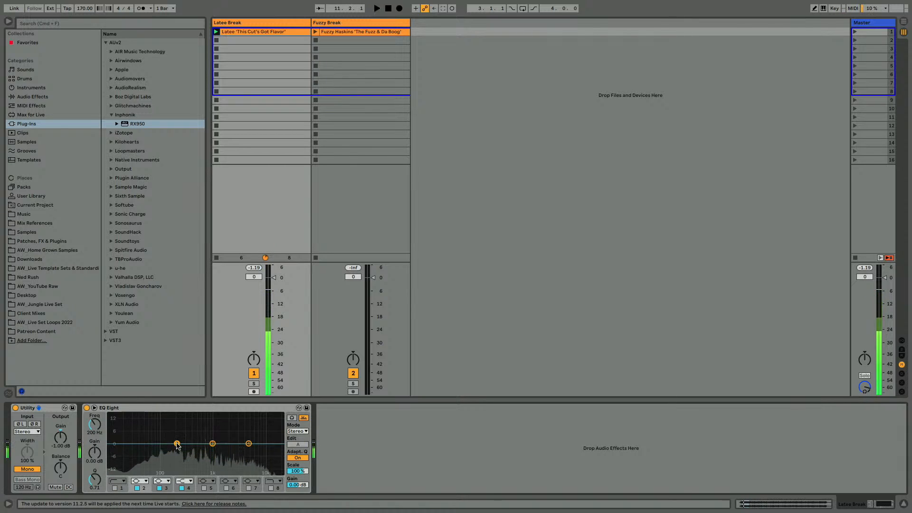
Boost EQ band 2 at about 107 Hz to find the resonance, turn it into a narrow cut, and set the low cut to 43.3 Hz
{"action": "left_click_drag", "start_coordinate": [177, 444], "coordinate": [162, 419]}
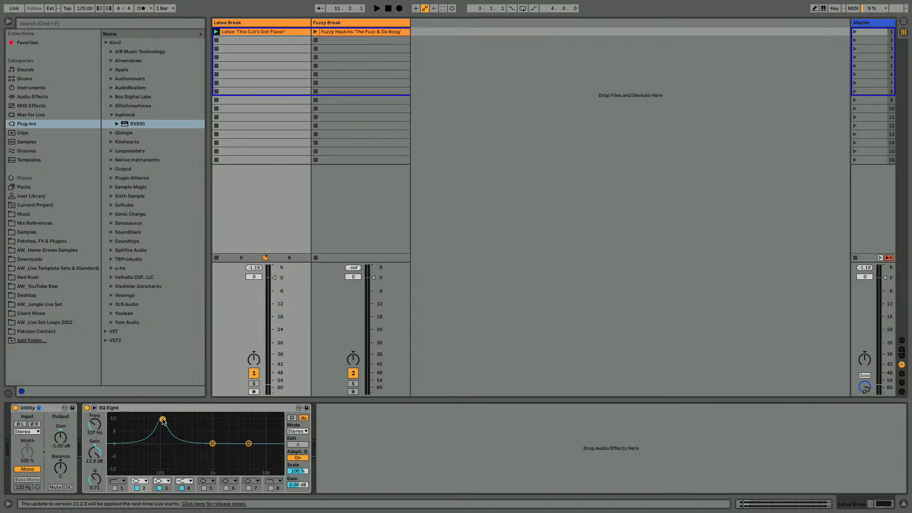
{"action": "key", "text": "space"}
{"action": "key", "text": "space"}
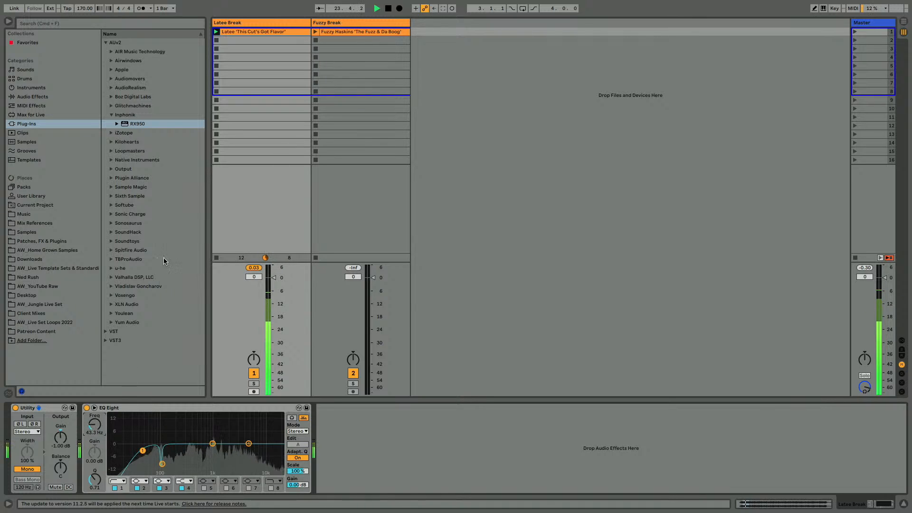
Play the Fuzzy Haskins break together with the Latee break, inspect both clips' warped loops, and stop playback
{"action": "left_click", "coordinate": [315, 31]}
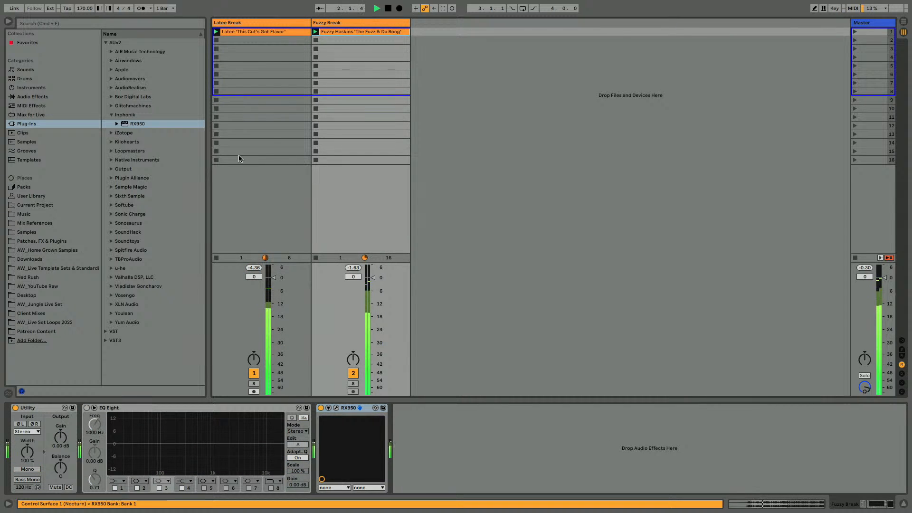
{"action": "left_click_drag", "start_coordinate": [205, 161], "coordinate": [185, 162]}
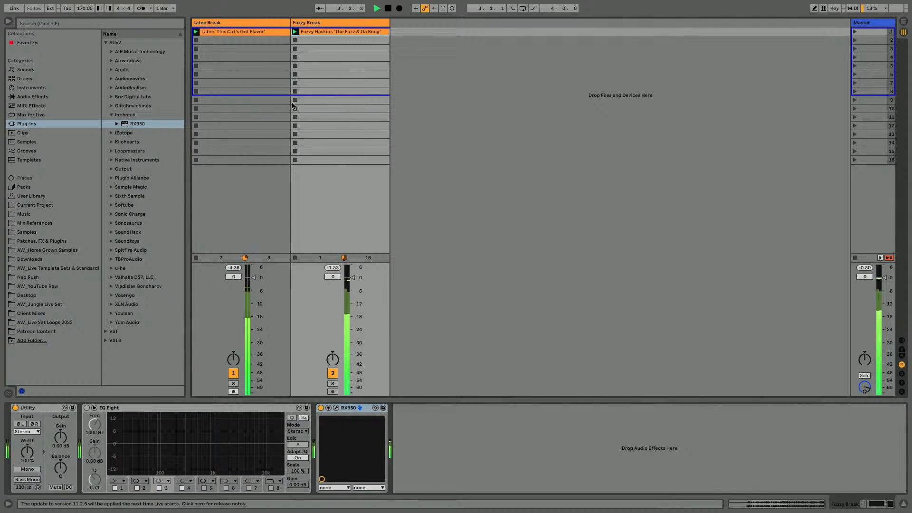
{"action": "double_click", "coordinate": [308, 32]}
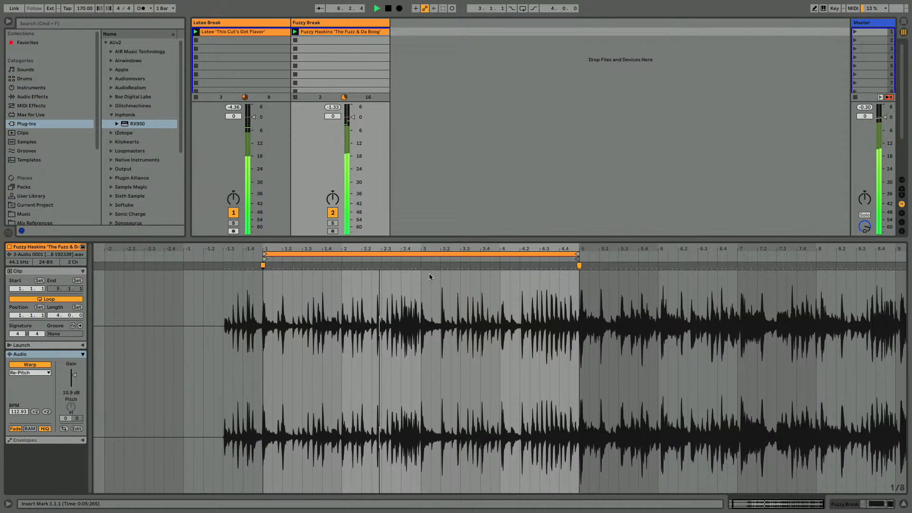
{"action": "key", "text": "shift+Tab"}
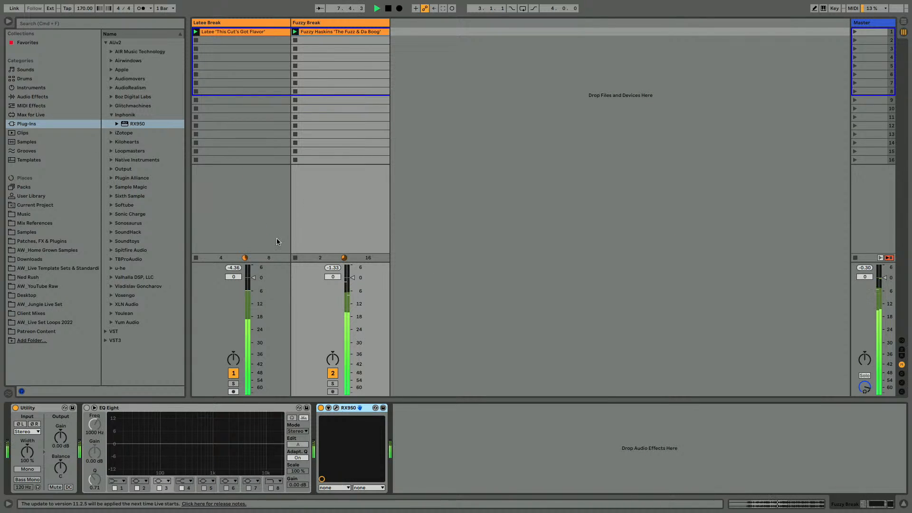
{"action": "double_click", "coordinate": [218, 32]}
{"action": "key", "text": "space"}
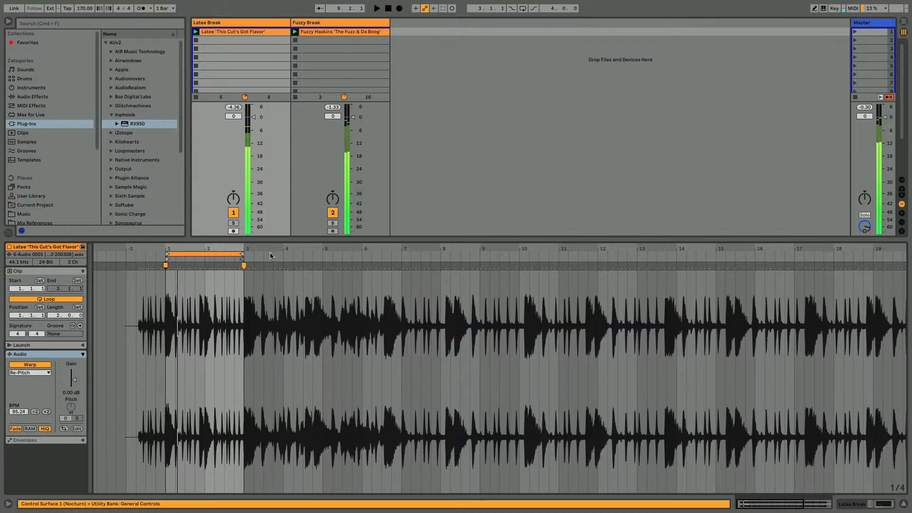
Try snapping the Fuzzy Haskins hit at 0:09.532 to 3.1.1 with a warp marker, and audition both breaks together
{"action": "left_click", "coordinate": [343, 32]}
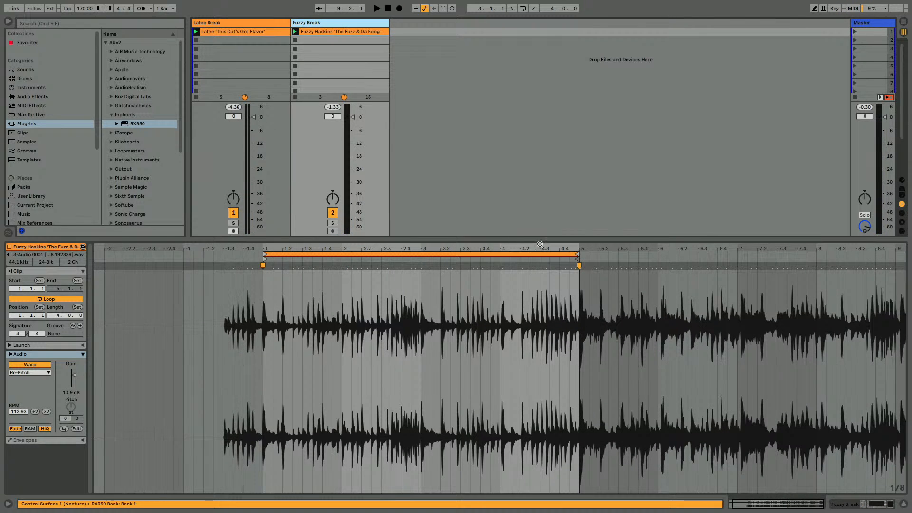
{"action": "left_click_drag", "start_coordinate": [422, 246], "coordinate": [423, 267]}
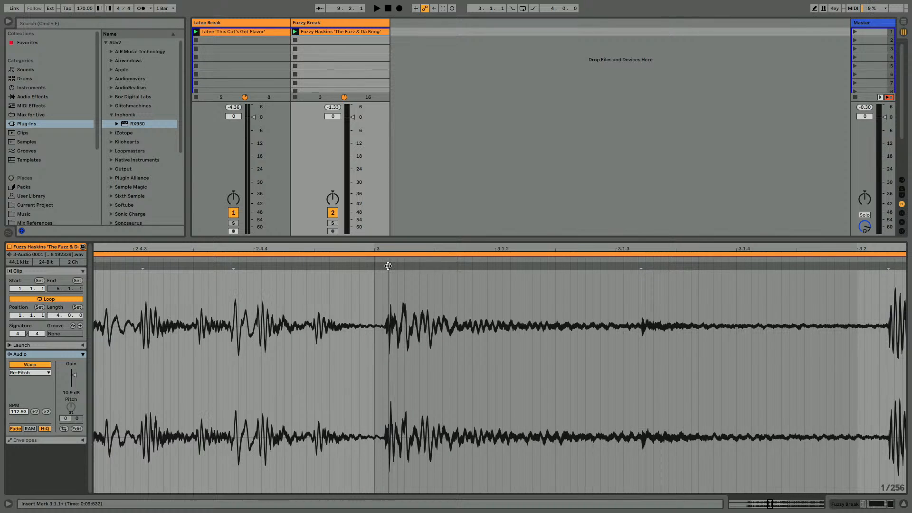
{"action": "mouse_move", "coordinate": [389, 267]}
{"action": "left_mouse_down"}
{"action": "mouse_move", "coordinate": [375, 267]}
{"action": "mouse_move", "coordinate": [436, 209]}
{"action": "left_mouse_up"}
{"action": "key", "text": "space"}
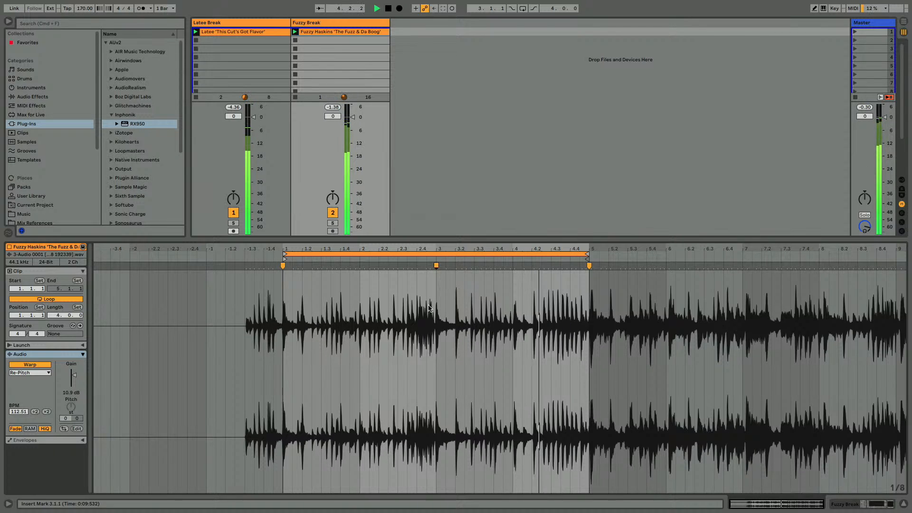
{"action": "key", "text": "space"}
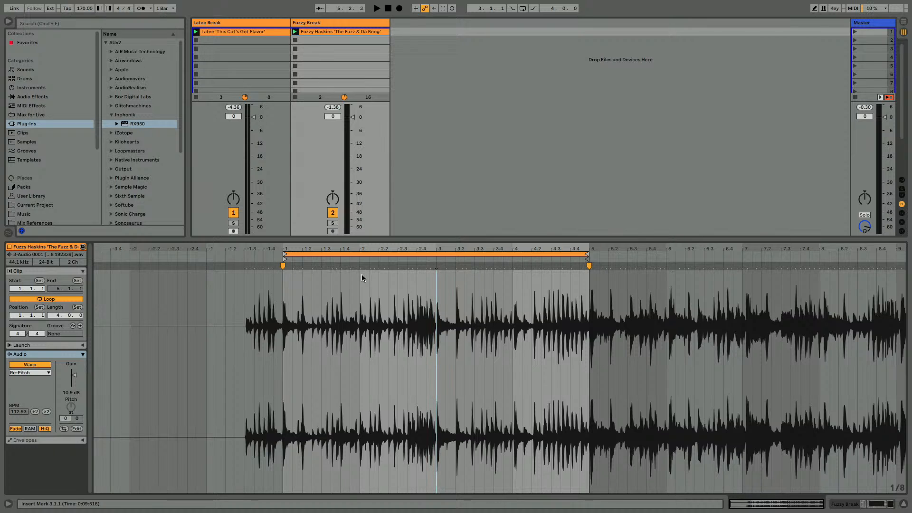
Remove the warp marker at the end of the Fuzzy Haskins loop and check the waveform around bar 5
{"action": "double_click", "coordinate": [589, 265]}
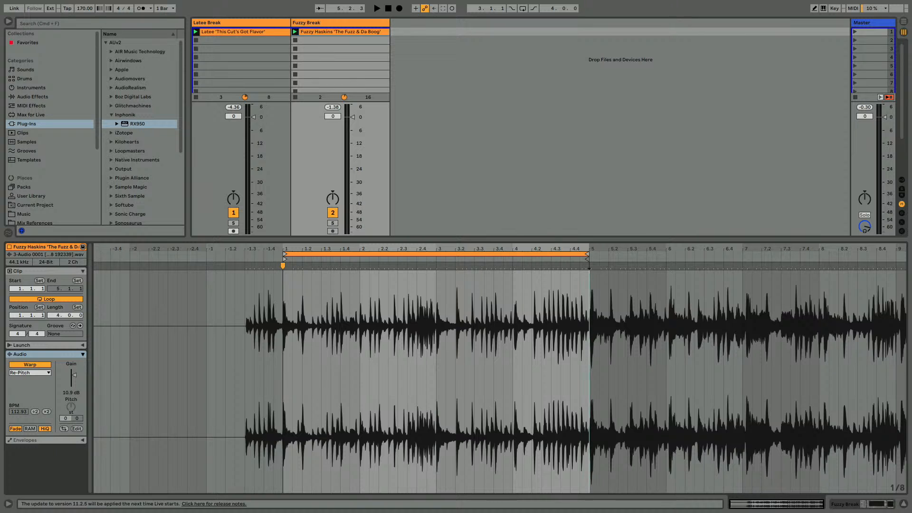
{"action": "left_click_drag", "start_coordinate": [589, 249], "coordinate": [607, 435]}
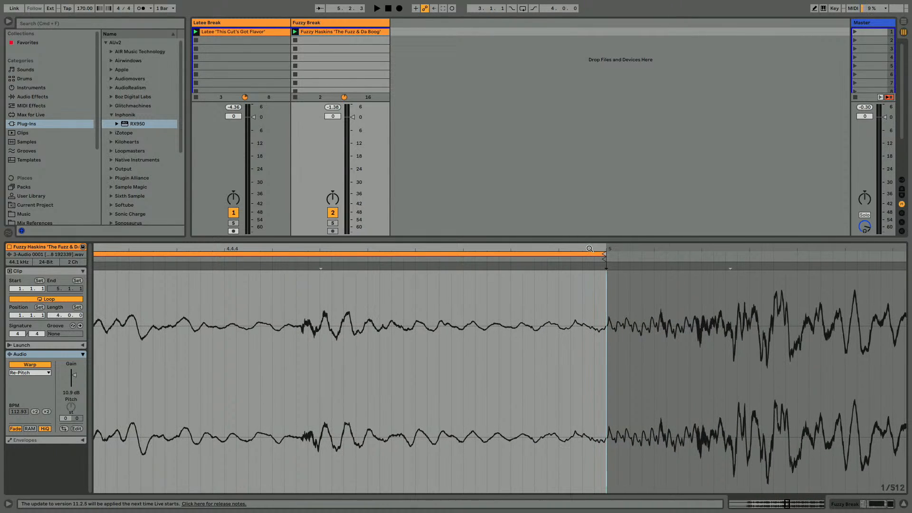
{"action": "left_click_drag", "start_coordinate": [601, 250], "coordinate": [559, 237]}
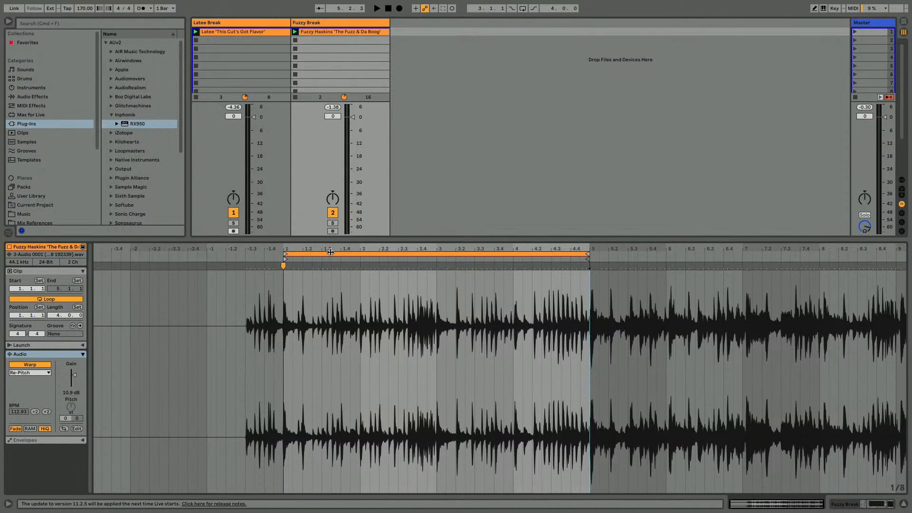
Stop the Fuzzy Haskins clip, play the Latee break alone, and inspect the waveform of its two-bar loop
{"action": "key", "text": "shift+Tab"}
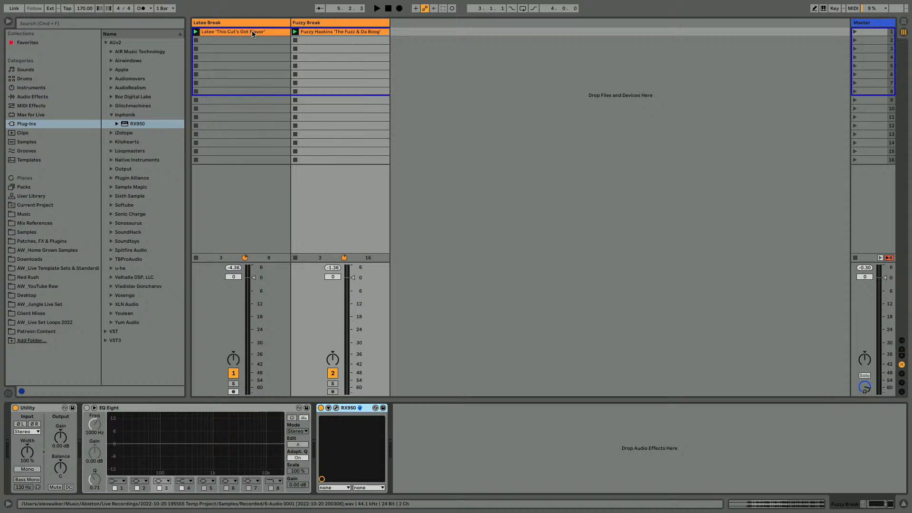
{"action": "left_click", "coordinate": [295, 41]}
{"action": "key", "text": "shift+Tab"}
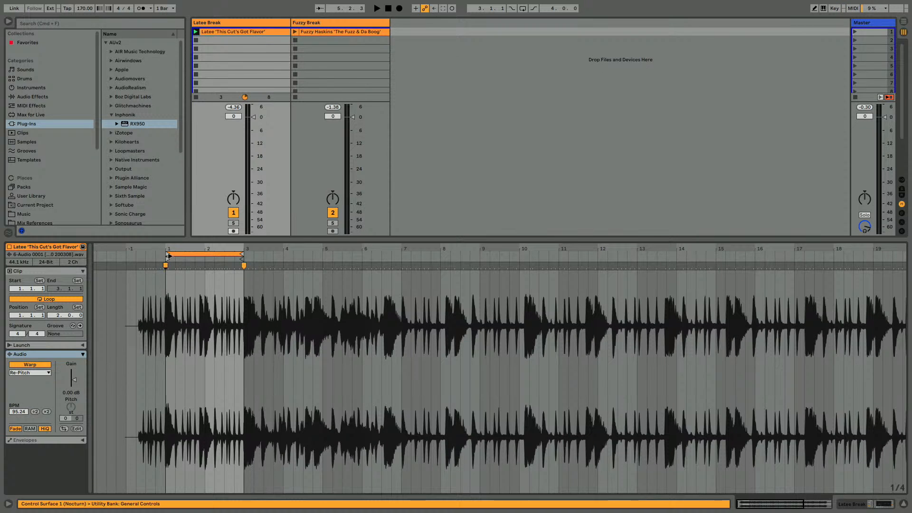
{"action": "key", "text": "space"}
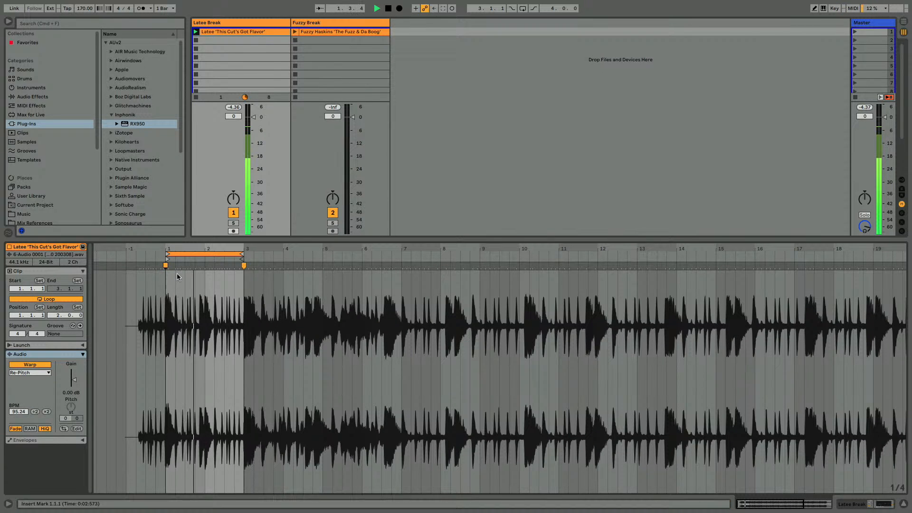
{"action": "key", "text": "space"}
{"action": "left_click_drag", "start_coordinate": [187, 248], "coordinate": [187, 328]}
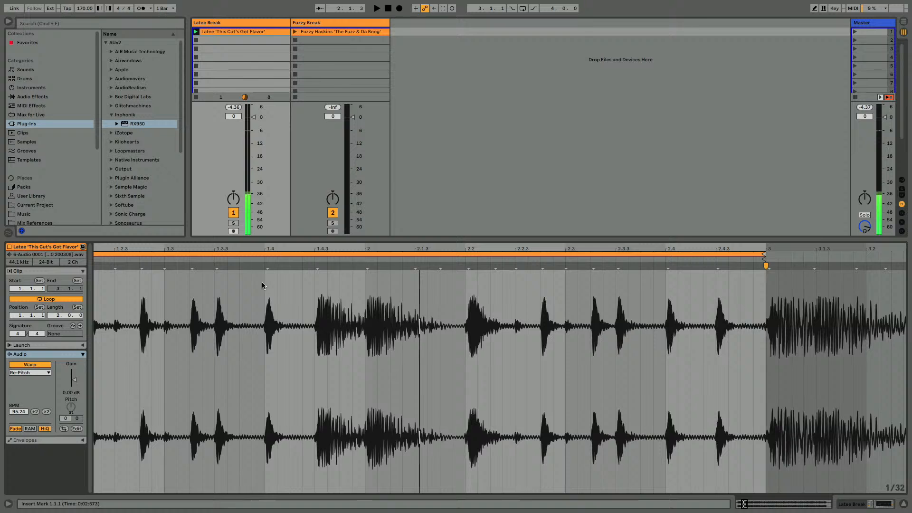
{"action": "left_click", "coordinate": [304, 259]}
{"action": "left_click", "coordinate": [304, 259]}
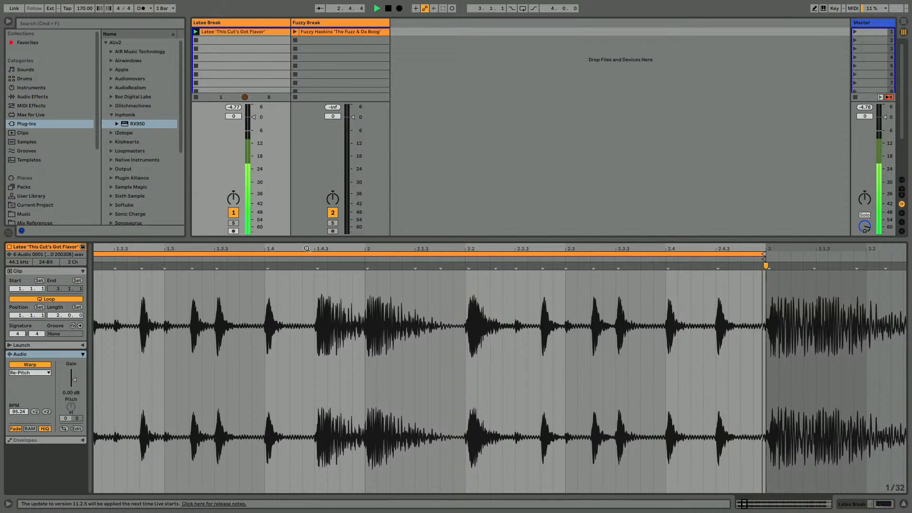
{"action": "left_click_drag", "start_coordinate": [307, 248], "coordinate": [296, 205]}
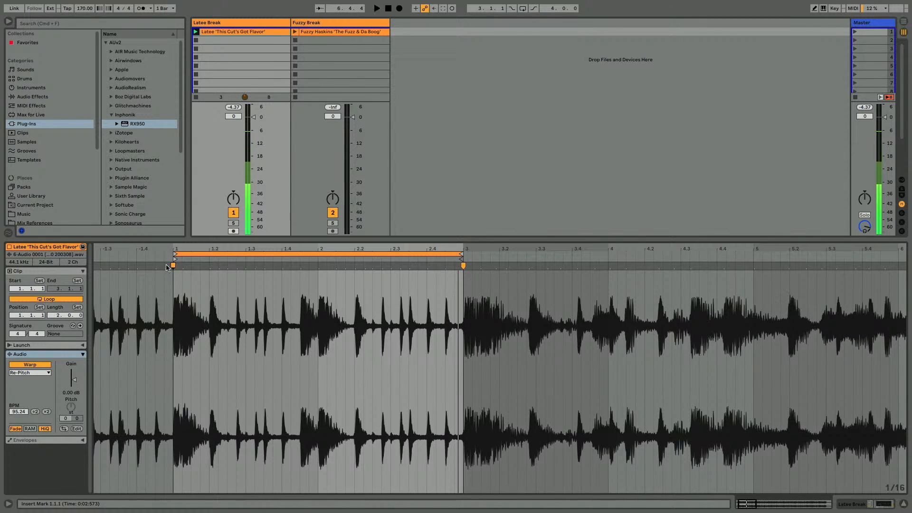
Try looping only one bar of the Latee break from 2.1.1, audition it, and undo the loop change
{"action": "left_click_drag", "start_coordinate": [175, 254], "coordinate": [319, 254]}
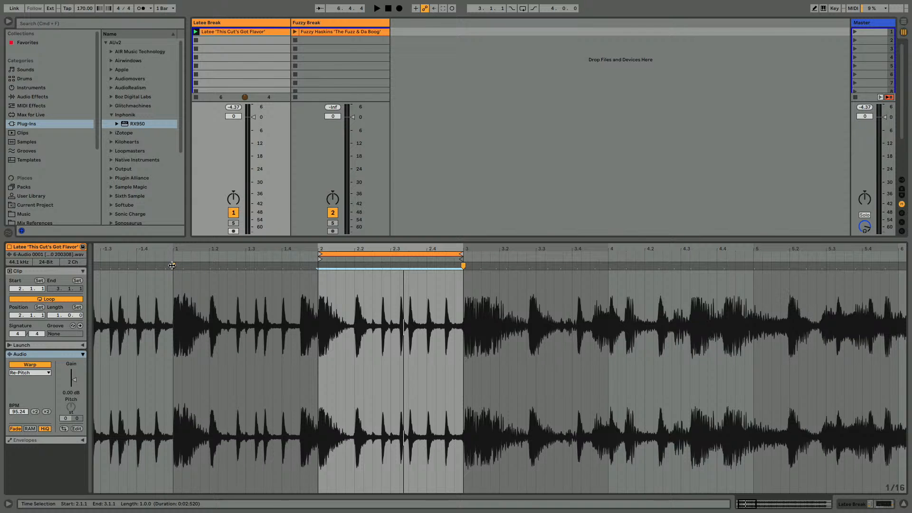
{"action": "key", "text": "space"}
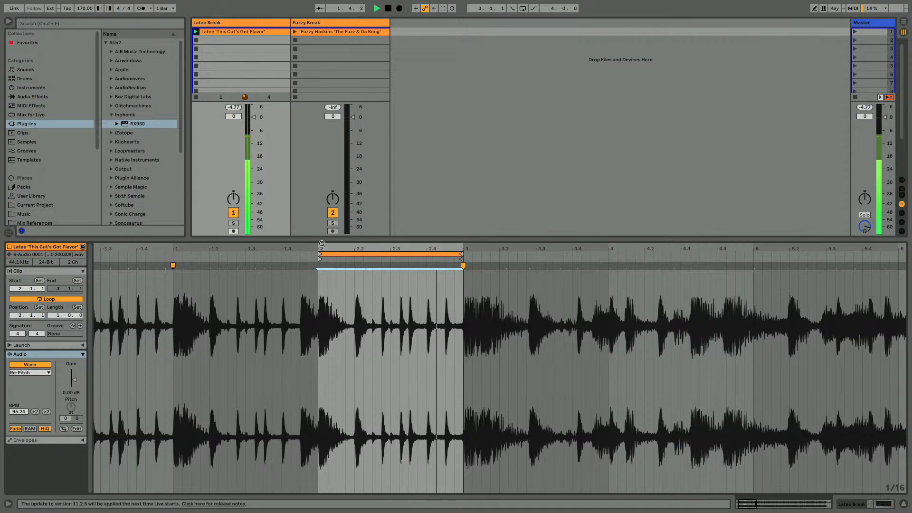
{"action": "left_click_drag", "start_coordinate": [322, 244], "coordinate": [490, 246]}
{"action": "key", "text": "super+z"}
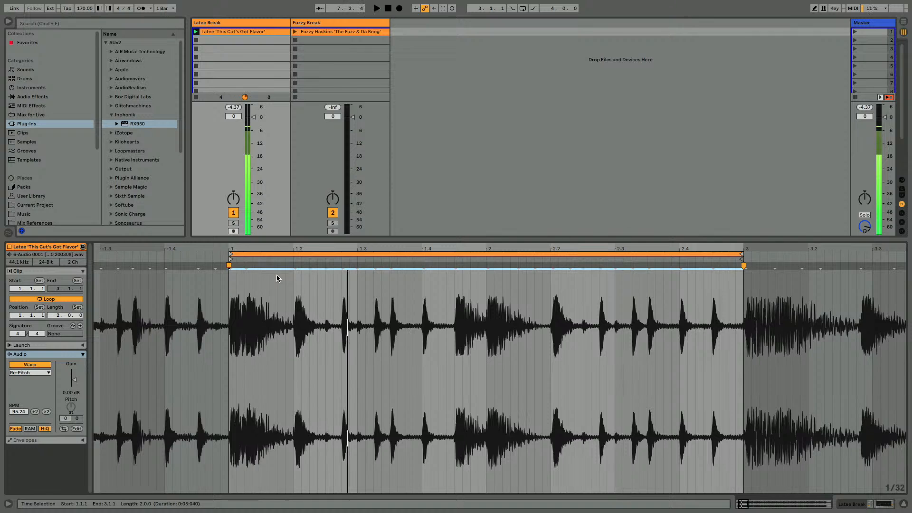
Crop the Latee break's sample to its two-bar loop from 1.1.1
{"action": "key", "text": "shift+Tab"}
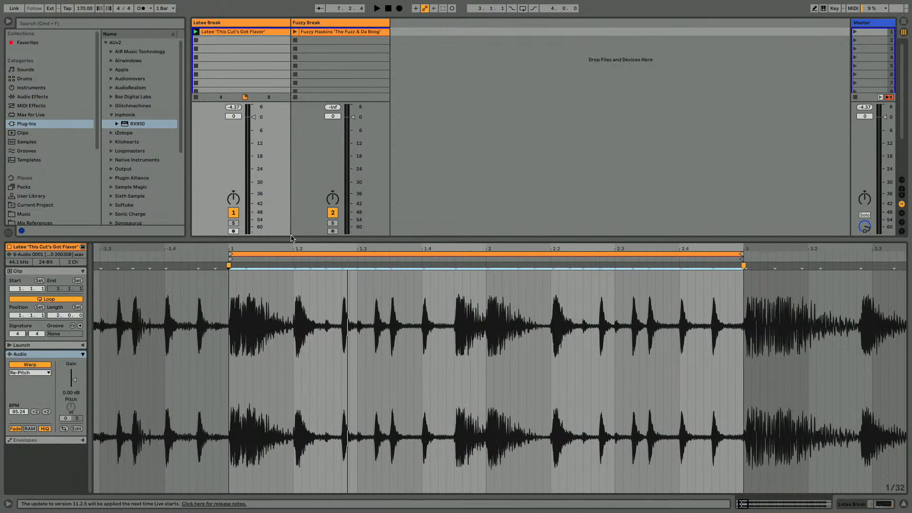
{"action": "double_click", "coordinate": [247, 30]}
{"action": "left_click_drag", "start_coordinate": [225, 248], "coordinate": [226, 209]}
{"action": "left_click_drag", "start_coordinate": [235, 248], "coordinate": [240, 366]}
{"action": "left_click_drag", "start_coordinate": [357, 365], "coordinate": [325, 209]}
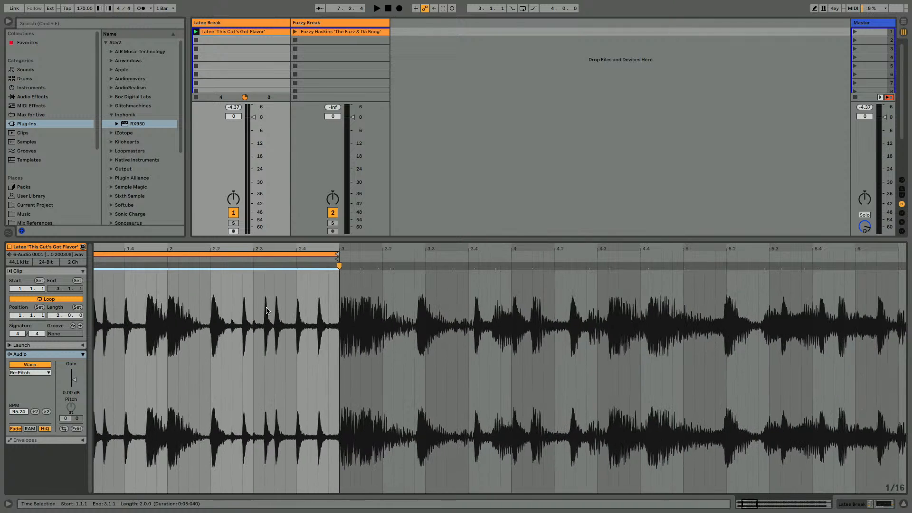
{"action": "left_click_drag", "start_coordinate": [142, 248], "coordinate": [245, 223]}
{"action": "scroll", "coordinate": [239, 265], "scroll_direction": "left", "scroll_amount": 3}
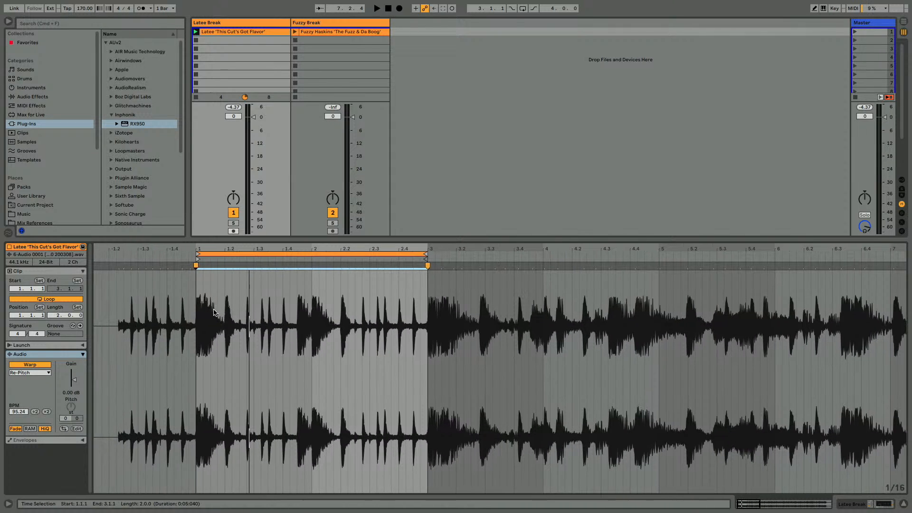
{"action": "right_click", "coordinate": [248, 348]}
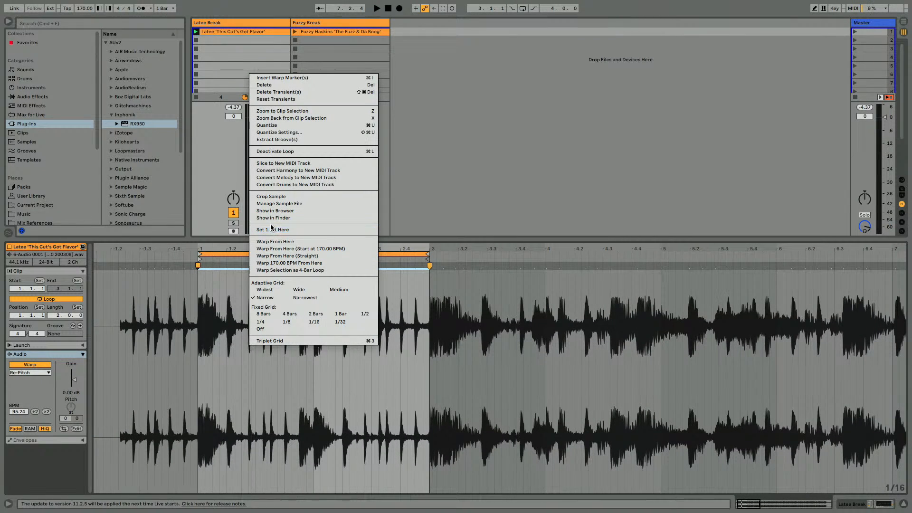
{"action": "left_click", "coordinate": [269, 197]}
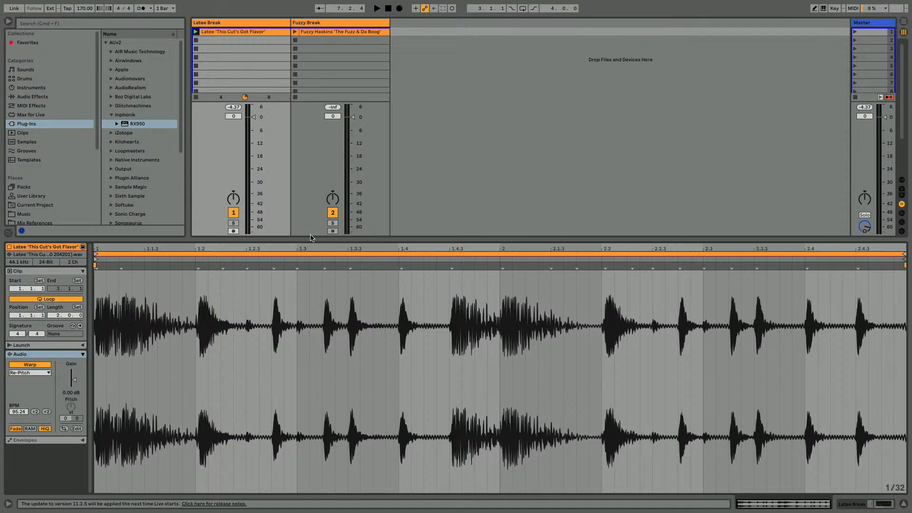
Stop the Latee clip and crop the Fuzzy Haskins sample to its four-bar loop
{"action": "left_click", "coordinate": [312, 32]}
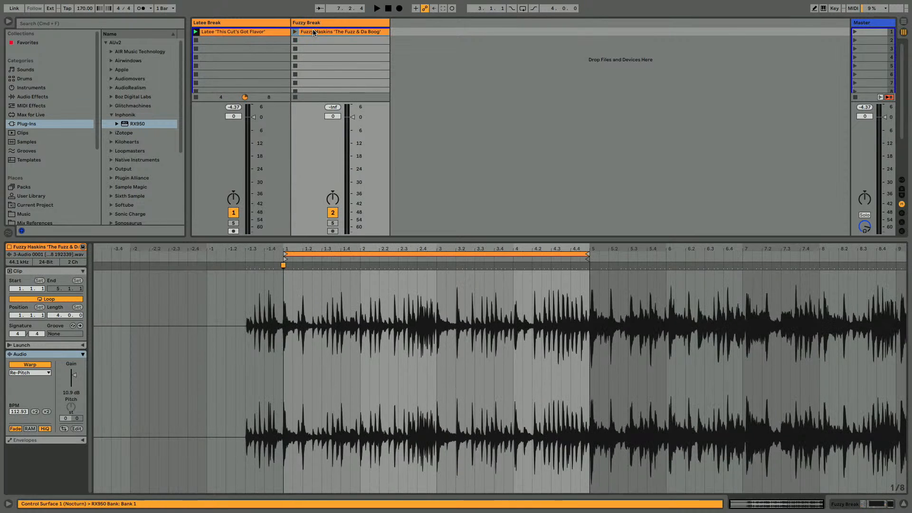
{"action": "left_click", "coordinate": [196, 40]}
{"action": "mouse_move", "coordinate": [589, 245]}
{"action": "left_mouse_down"}
{"action": "mouse_move", "coordinate": [617, 340]}
{"action": "mouse_move", "coordinate": [590, 245]}
{"action": "left_mouse_up"}
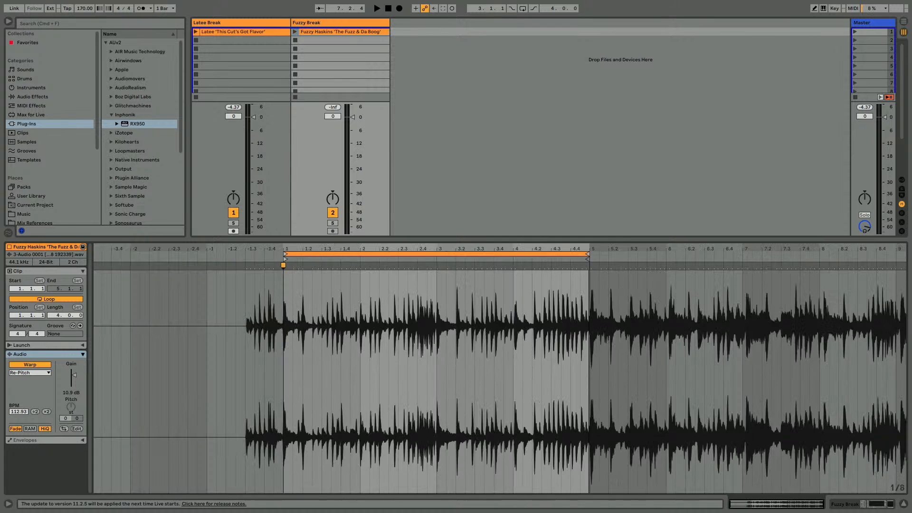
{"action": "right_click", "coordinate": [307, 32]}
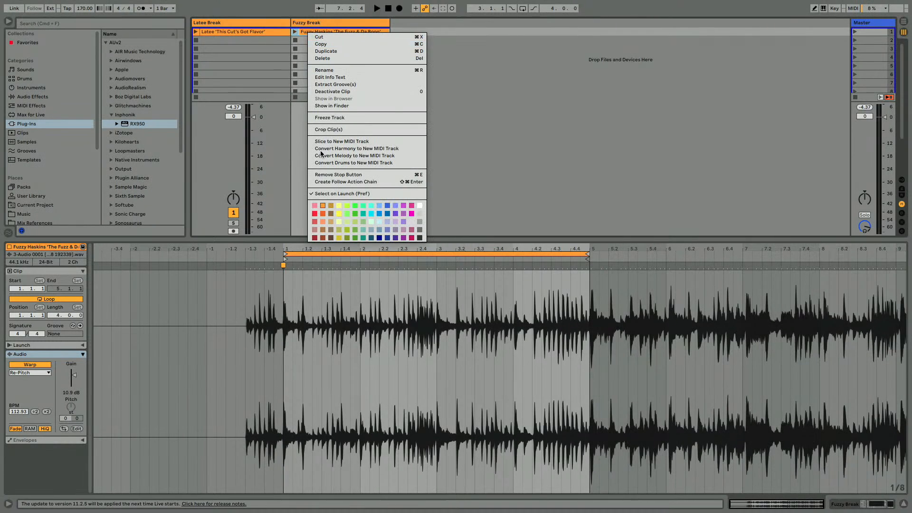
{"action": "right_click", "coordinate": [331, 323]}
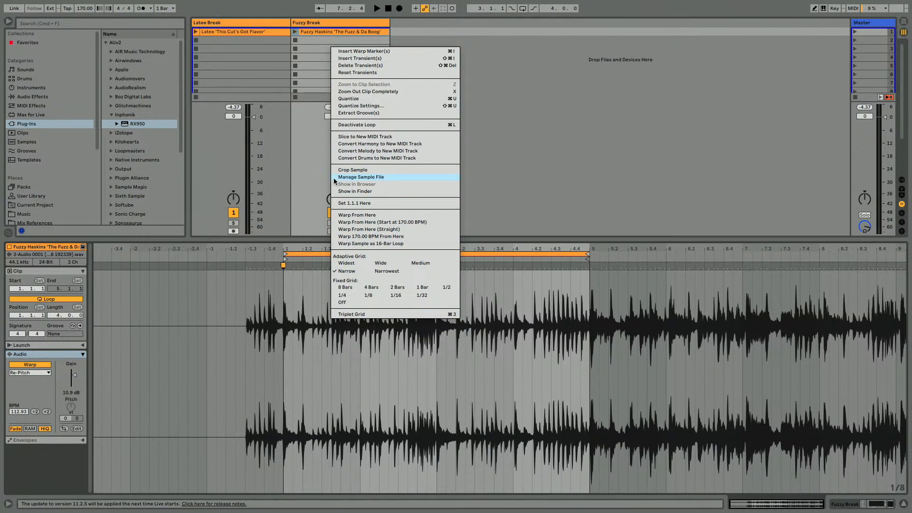
{"action": "key", "text": "Escape"}
{"action": "right_click", "coordinate": [358, 269]}
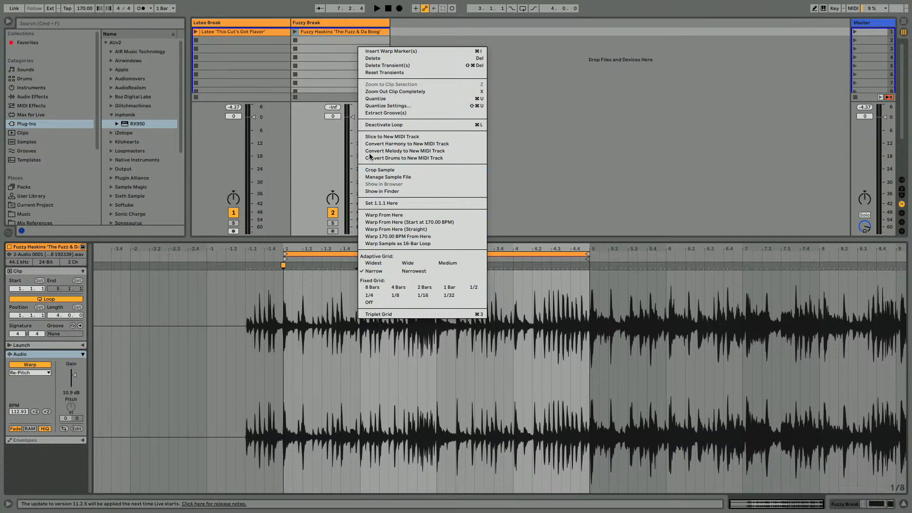
{"action": "left_click", "coordinate": [375, 170]}
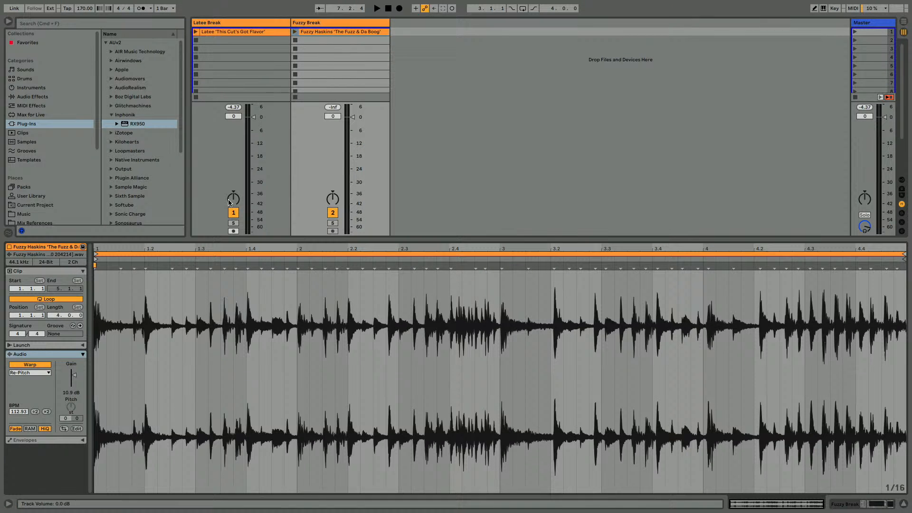
Copy the RX950 from the Fuzzy Break track to the end of the Latee Break device chain and play the Latee break
{"action": "left_click", "coordinate": [267, 22]}
{"action": "left_click", "coordinate": [266, 213]}
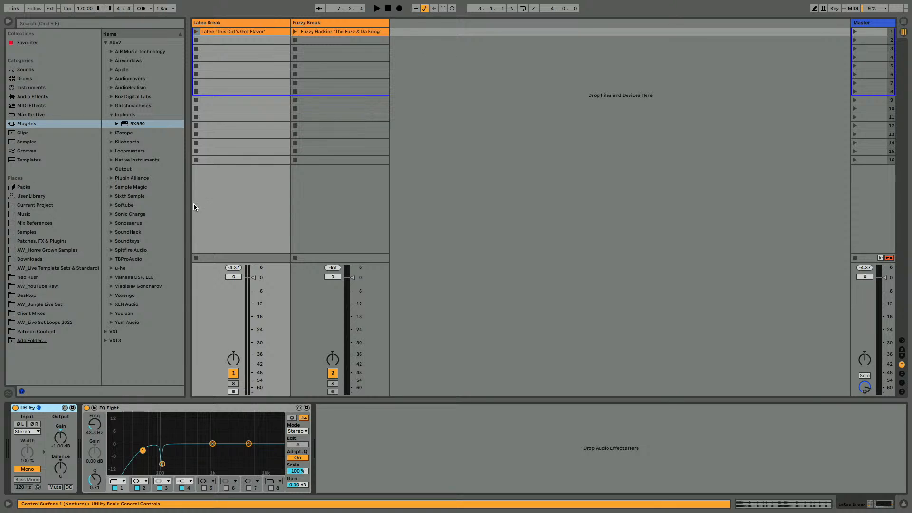
{"action": "left_click", "coordinate": [305, 23]}
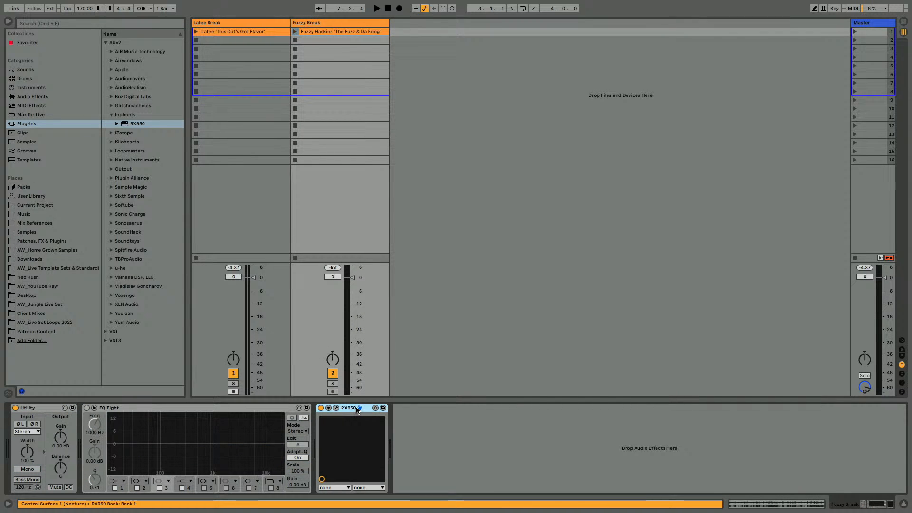
{"action": "left_click", "coordinate": [234, 238]}
{"action": "key", "text": "space"}
{"action": "key", "text": "space"}
{"action": "key", "text": "space"}
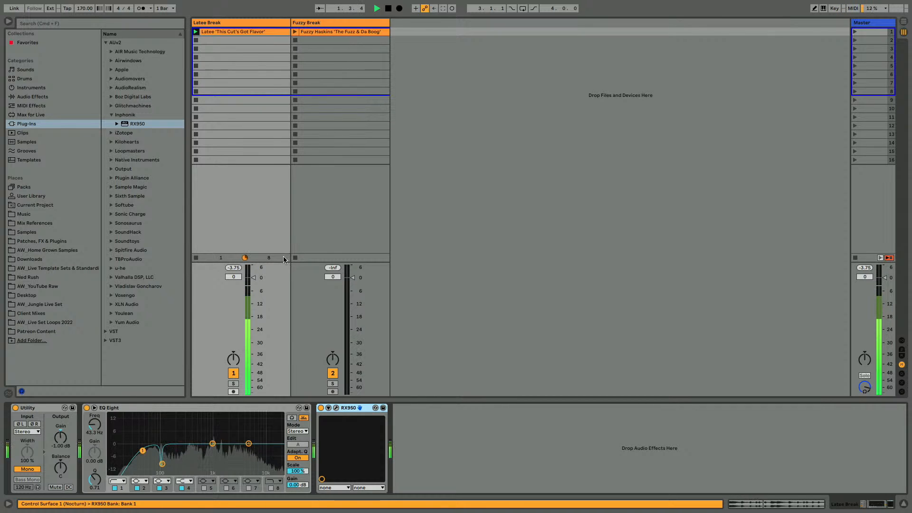
Adjust the Brilliance in the Latee Break RX950's settings while listening, close the plug-in, and replay the break briefly
{"action": "left_click", "coordinate": [337, 409]}
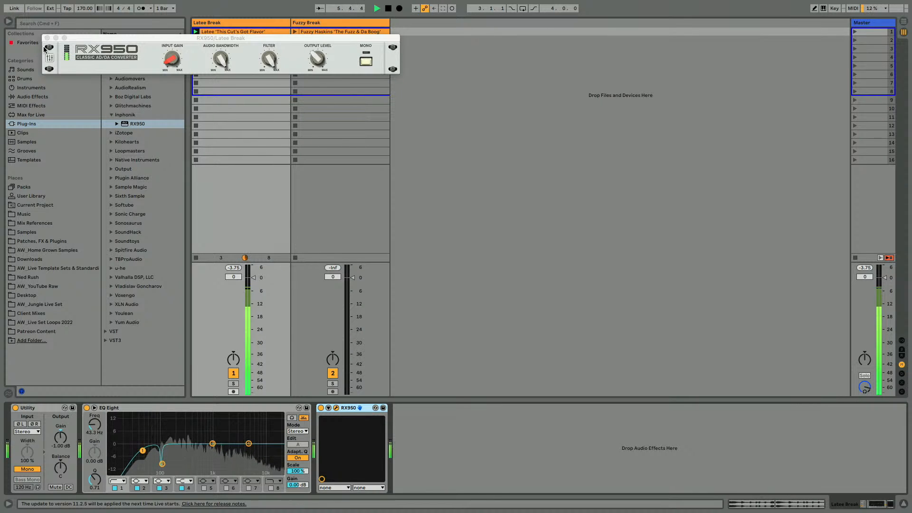
{"action": "left_click", "coordinate": [49, 57]}
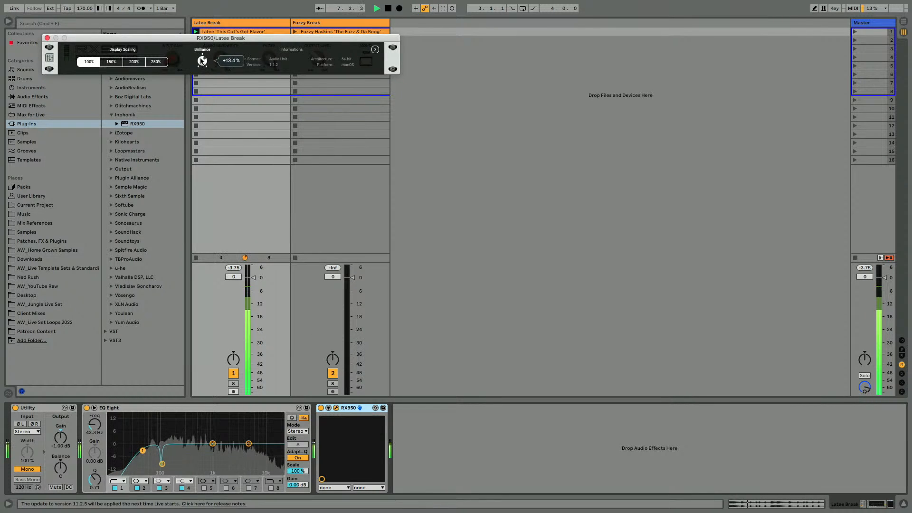
{"action": "left_click_drag", "start_coordinate": [202, 59], "coordinate": [199, 70]}
{"action": "left_click", "coordinate": [47, 38]}
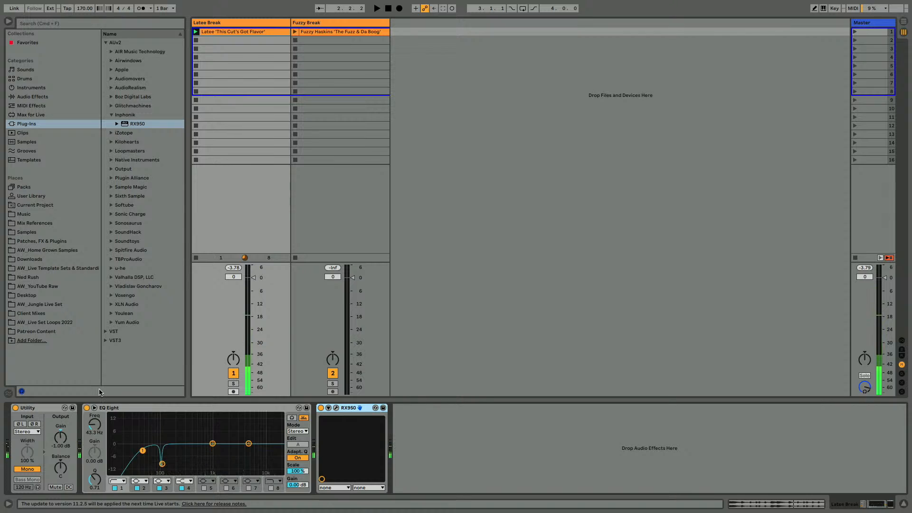
{"action": "key", "text": "space"}
{"action": "key", "text": "space"}
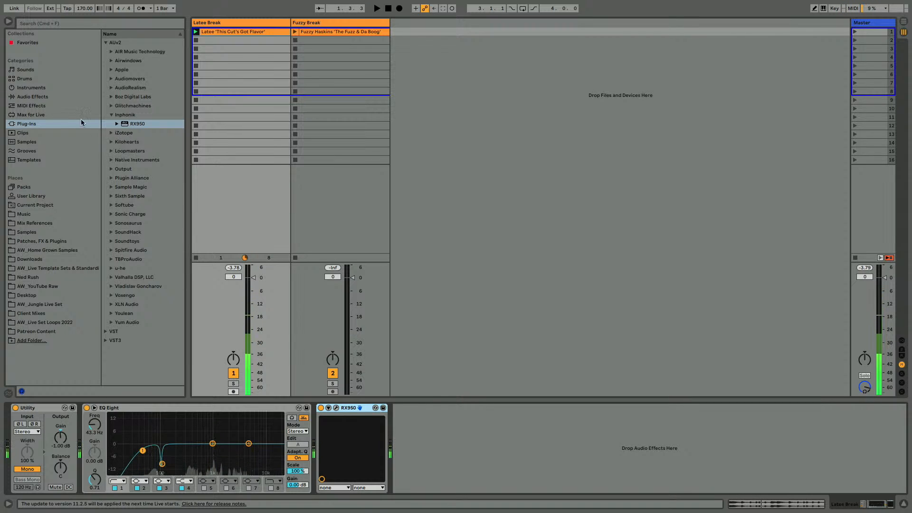
Hide the browser, colour the Fuzzy Break track purple, and assign the track colour to its clips
{"action": "left_click", "coordinate": [8, 23]}
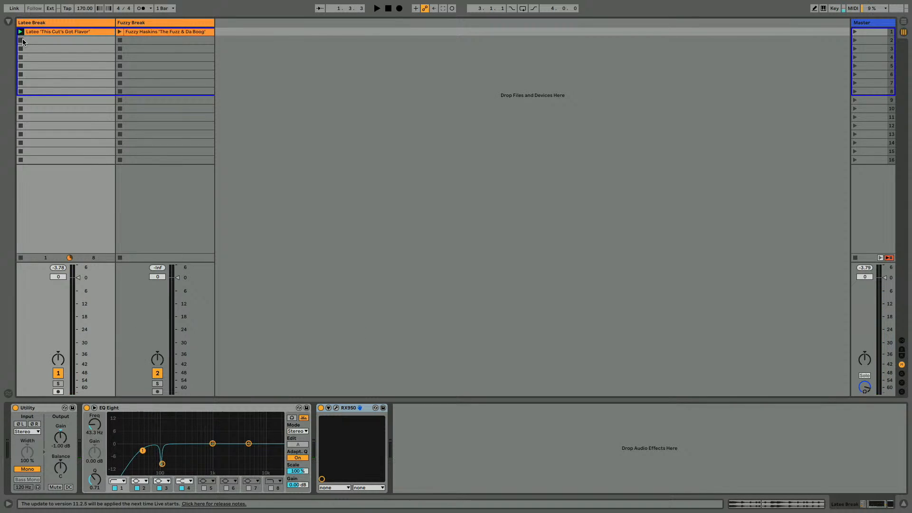
{"action": "left_click", "coordinate": [128, 24]}
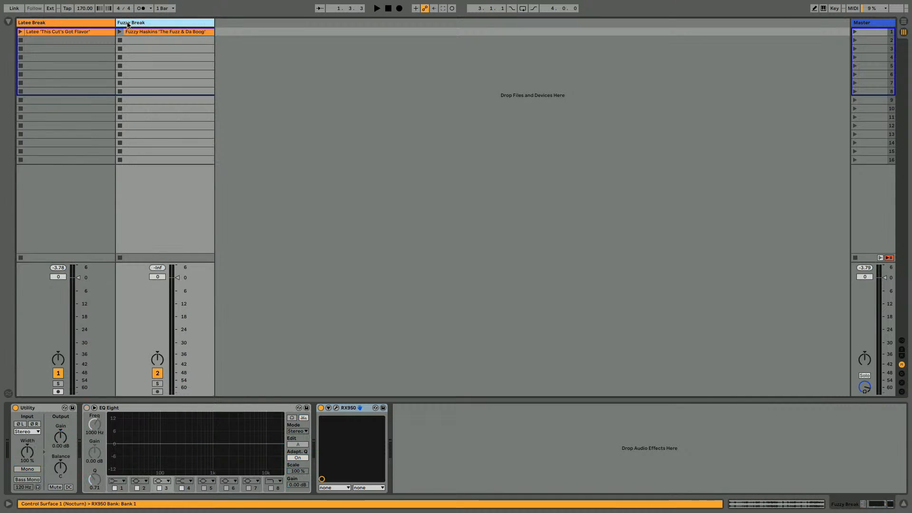
{"action": "right_click", "coordinate": [127, 24]}
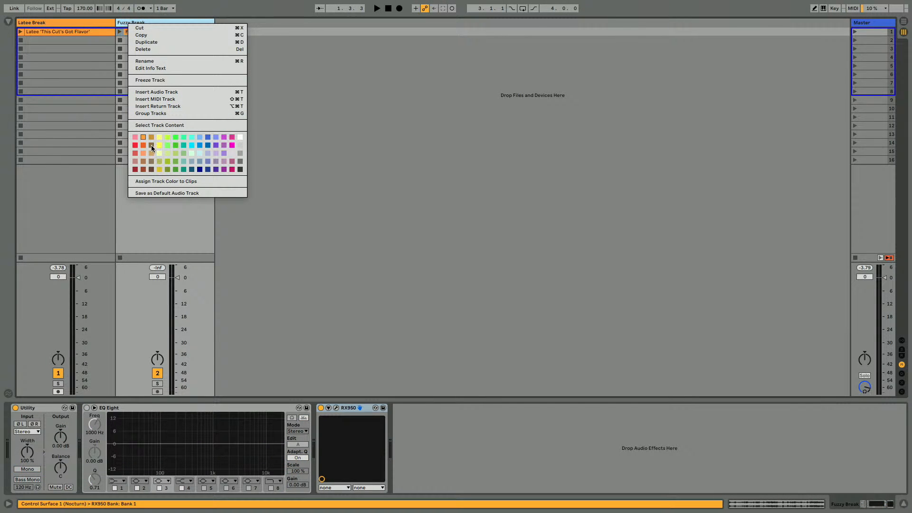
{"action": "left_click", "coordinate": [215, 144]}
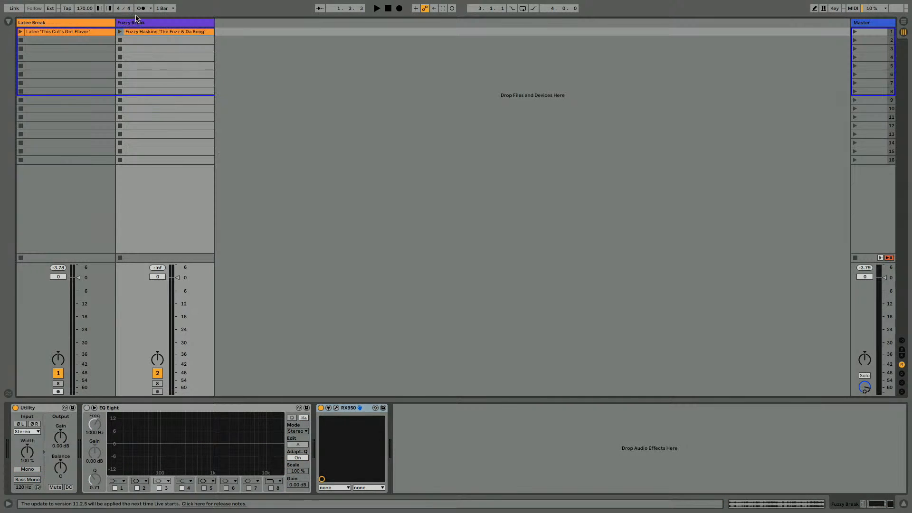
{"action": "right_click", "coordinate": [136, 20]}
{"action": "left_click", "coordinate": [159, 178]}
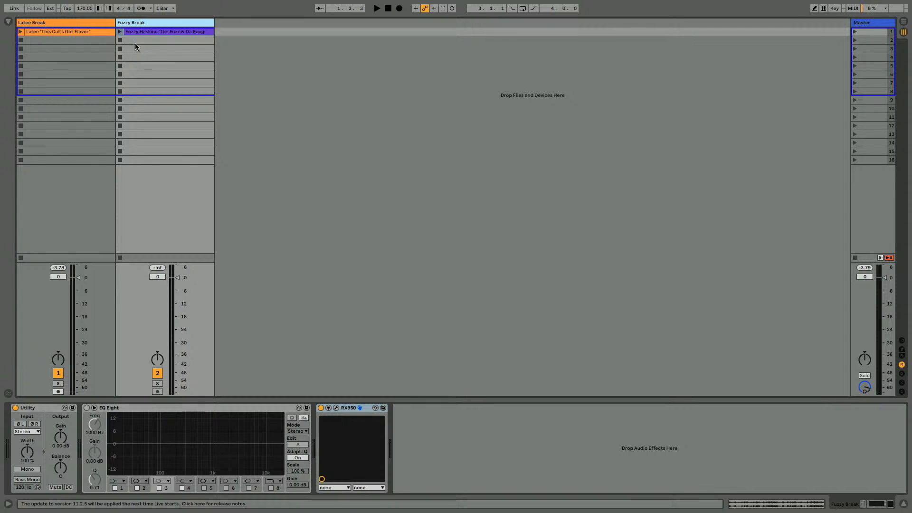
Review the device chains of the Latee Break and Fuzzy Break tracks and the waveform of the Latee clip
{"action": "left_click", "coordinate": [86, 22]}
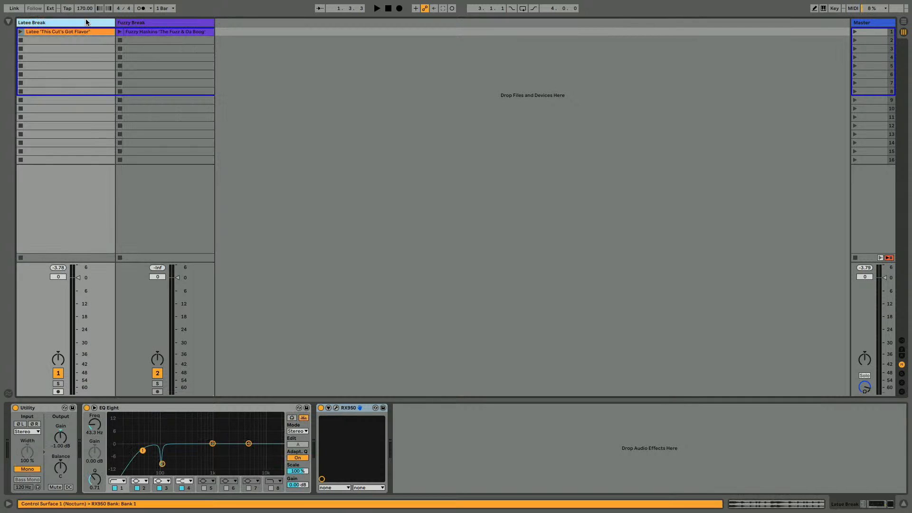
{"action": "double_click", "coordinate": [84, 32]}
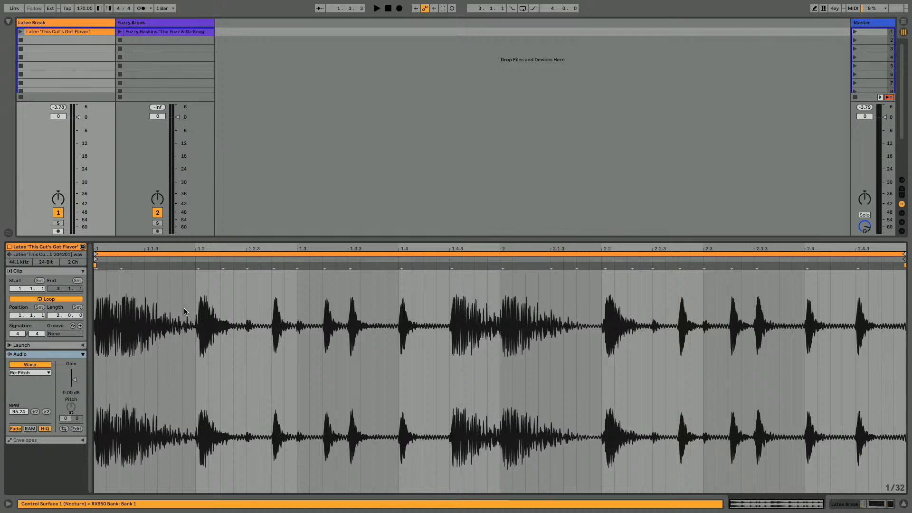
{"action": "key", "text": "shift+Tab"}
{"action": "left_click", "coordinate": [142, 24]}
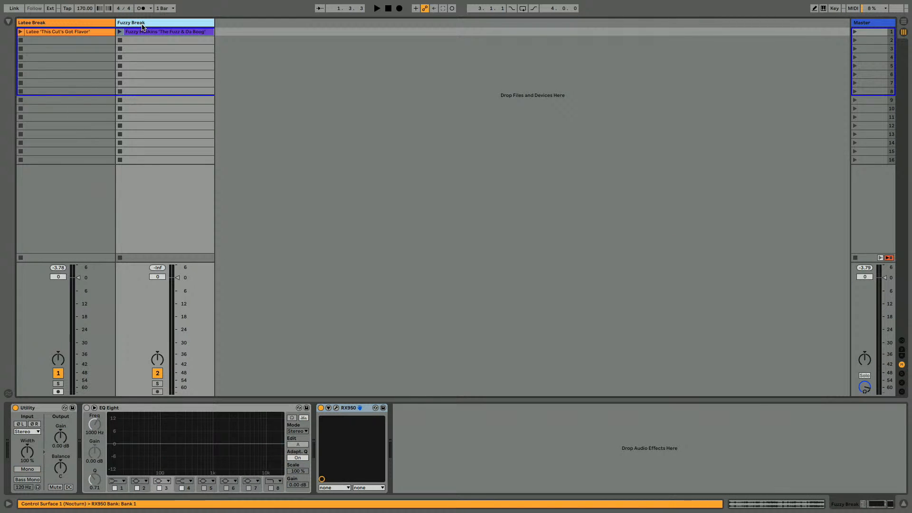
{"action": "left_click", "coordinate": [76, 29]}
{"action": "double_click", "coordinate": [74, 34]}
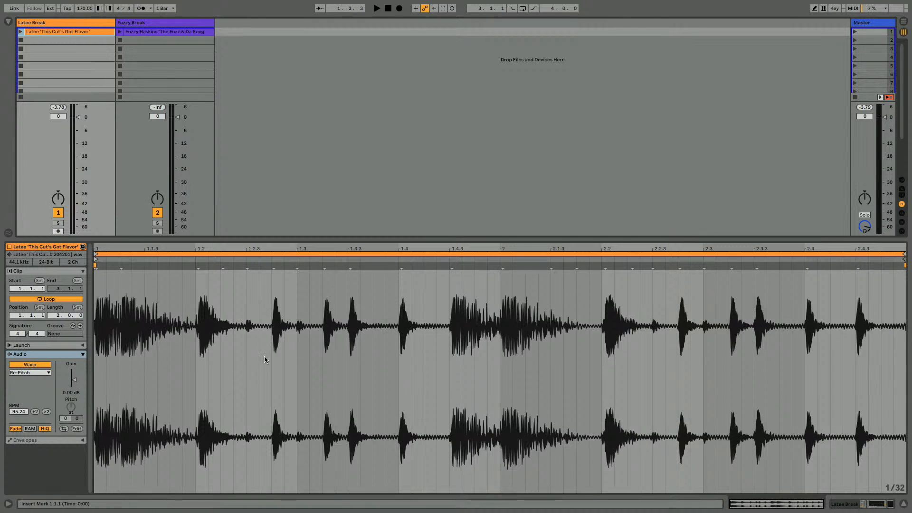
{"action": "key", "text": "shift+Tab"}
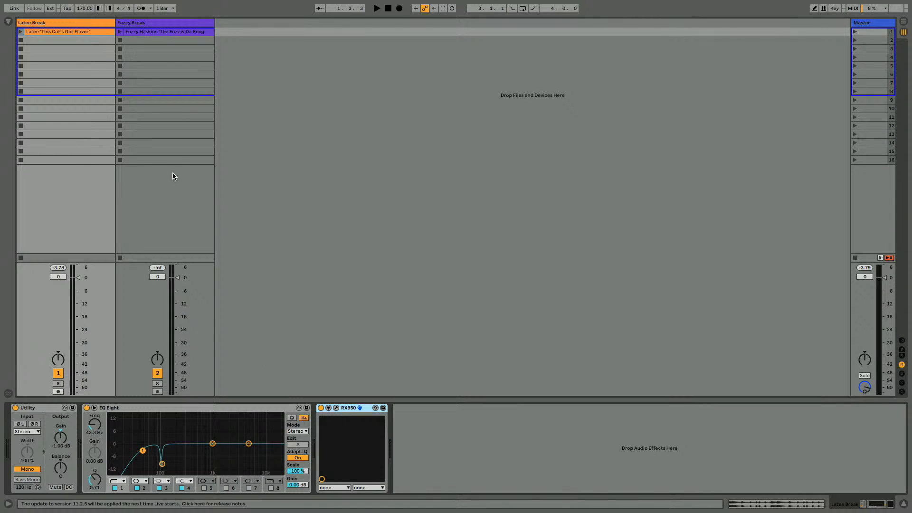
{"action": "left_click", "coordinate": [44, 23]}
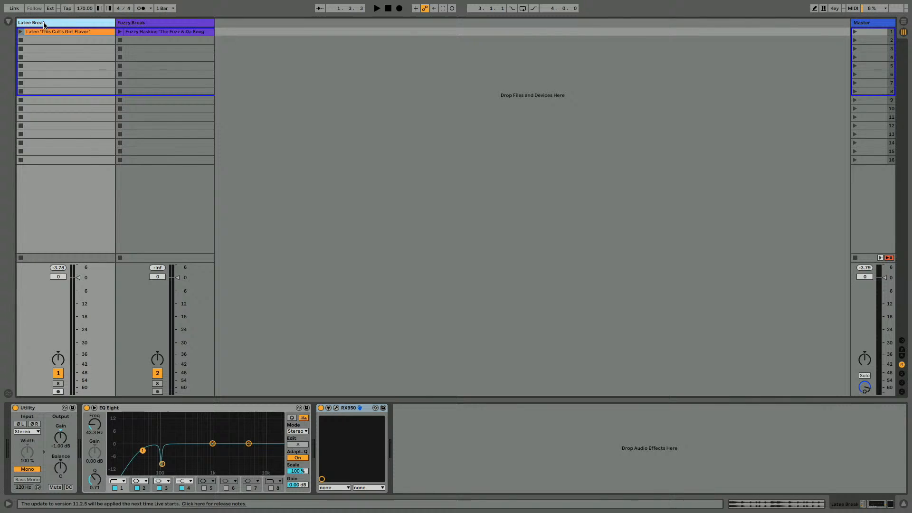
Insert a MIDI track after the Fuzzy Break track and load an empty Drum Rack from the Drums category onto it
{"action": "left_click", "coordinate": [122, 25]}
{"action": "key", "text": "ctrl+shift+t"}
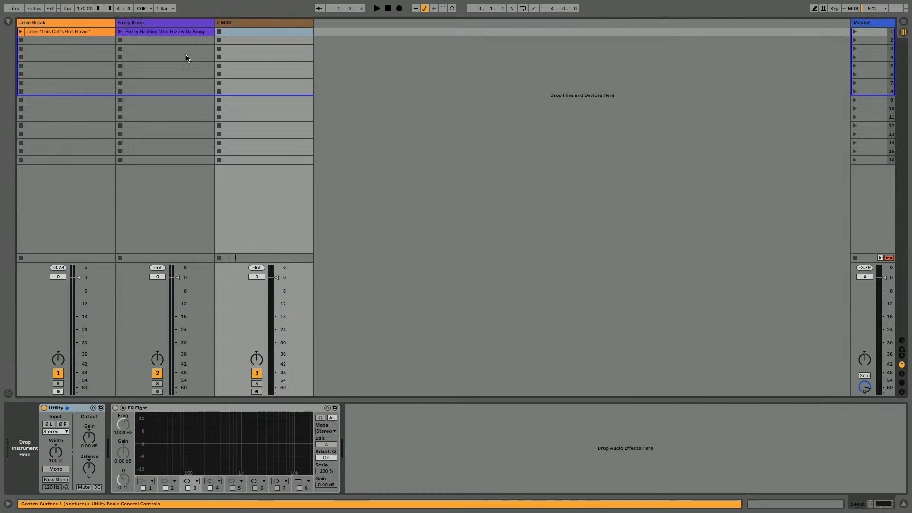
{"action": "left_click", "coordinate": [262, 25]}
{"action": "key", "text": "super+alt+b"}
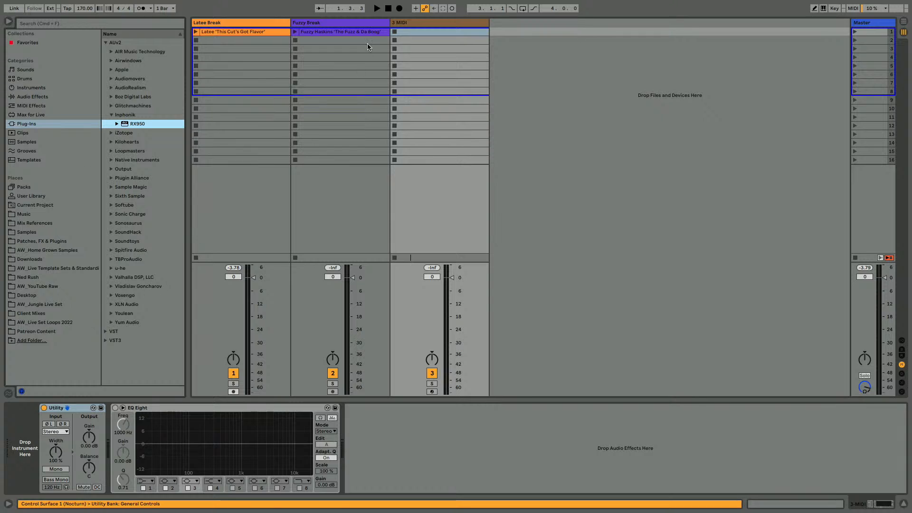
{"action": "left_click", "coordinate": [311, 24]}
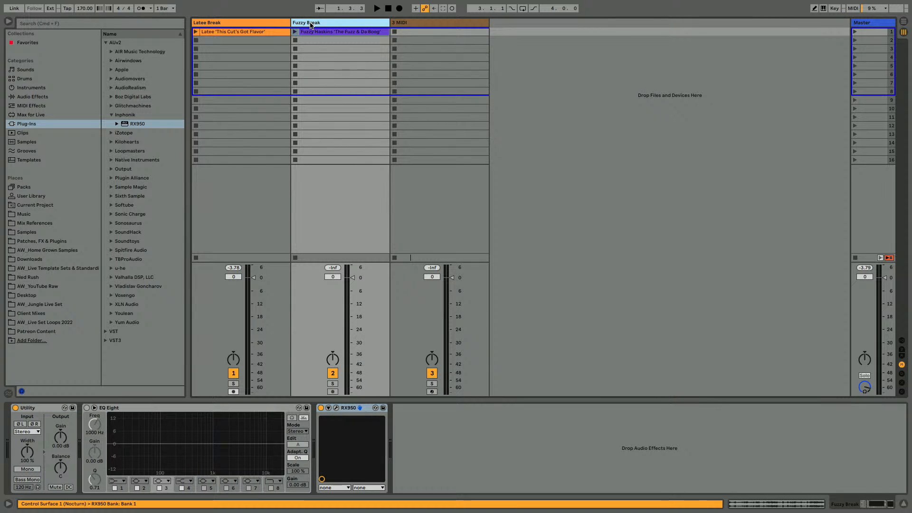
{"action": "left_click", "coordinate": [399, 24]}
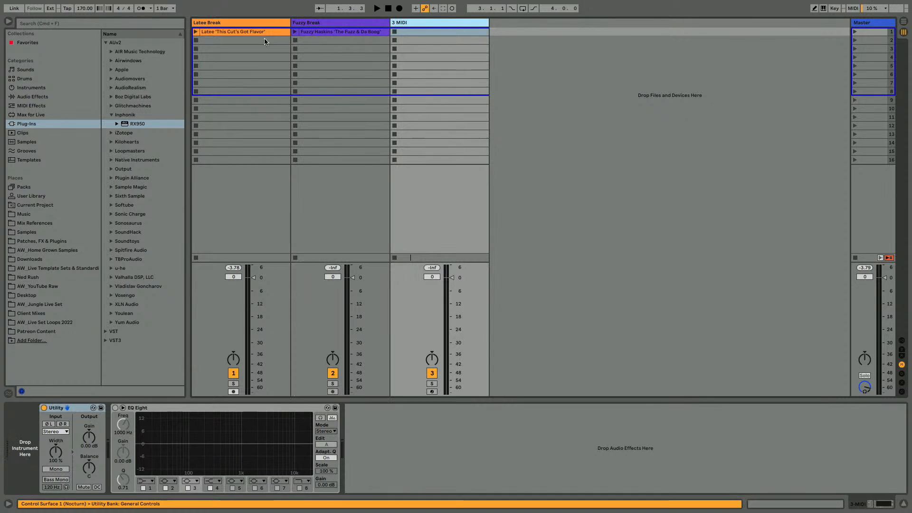
{"action": "left_click", "coordinate": [19, 79]}
{"action": "left_click_drag", "start_coordinate": [131, 51], "coordinate": [434, 82]}
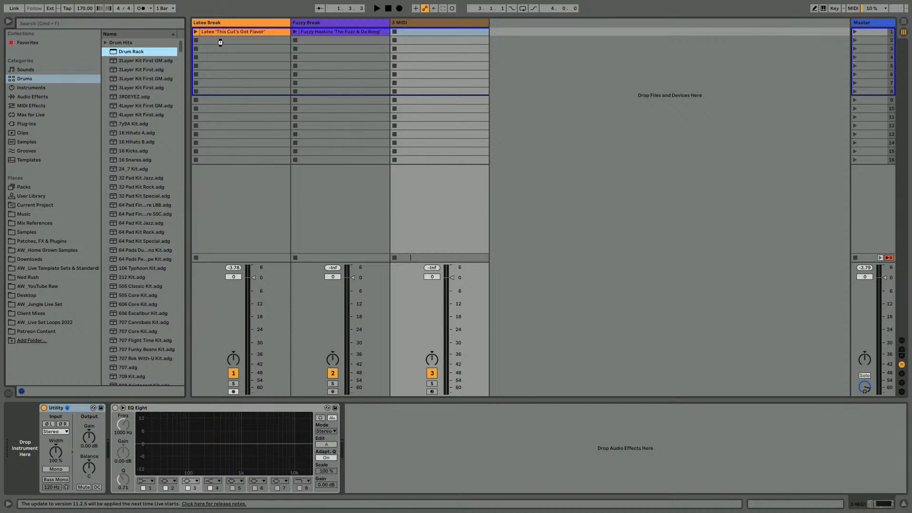
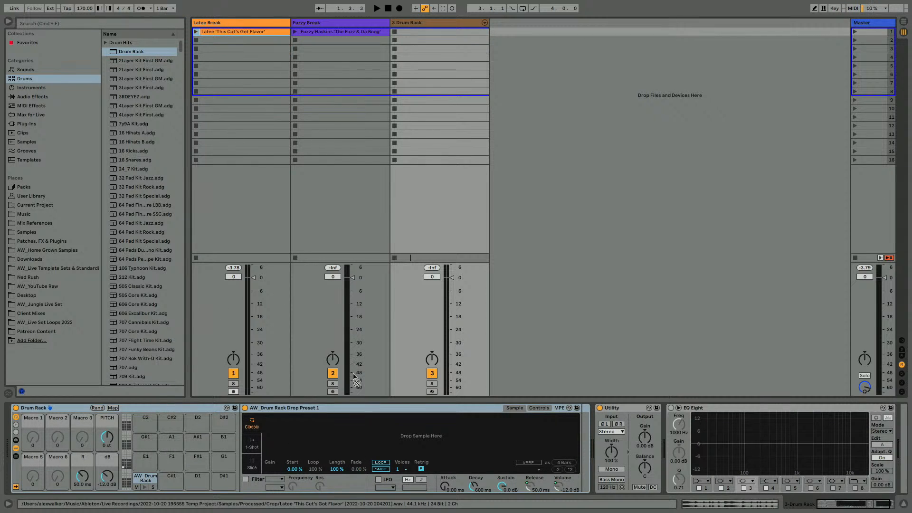
Load the Latee 'This Cut's Got Flavor' clip as the sample of the Drum Rack's AW_Drum Rack Drop Preset 1 pad
{"action": "left_click_drag", "start_coordinate": [232, 32], "coordinate": [213, 30]}
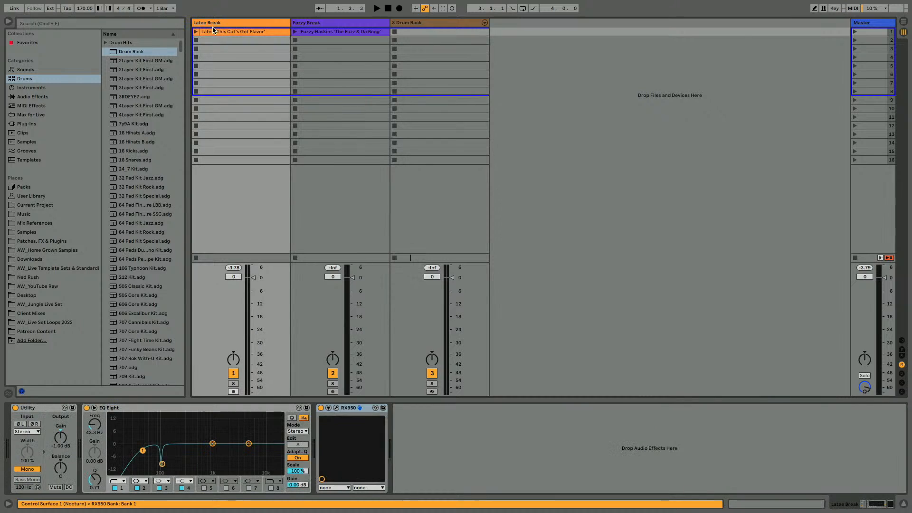
{"action": "left_click", "coordinate": [395, 22]}
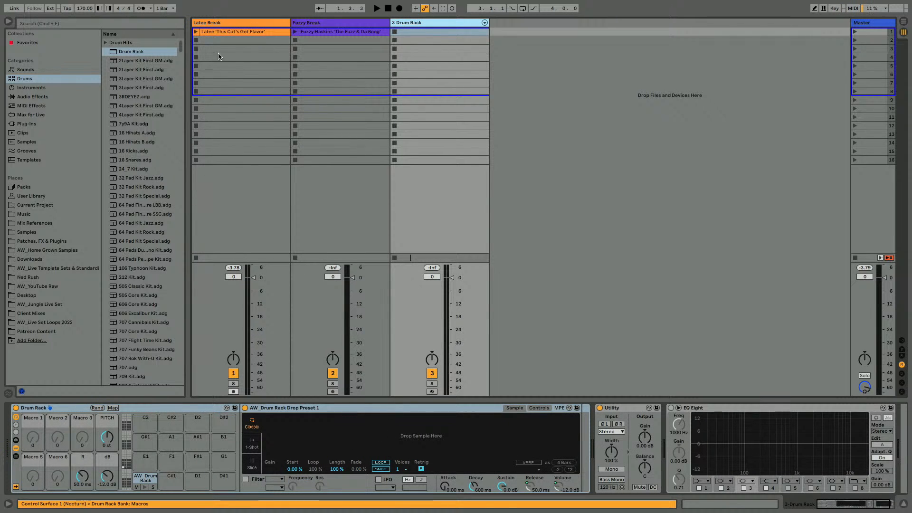
{"action": "left_click_drag", "start_coordinate": [227, 31], "coordinate": [358, 442]}
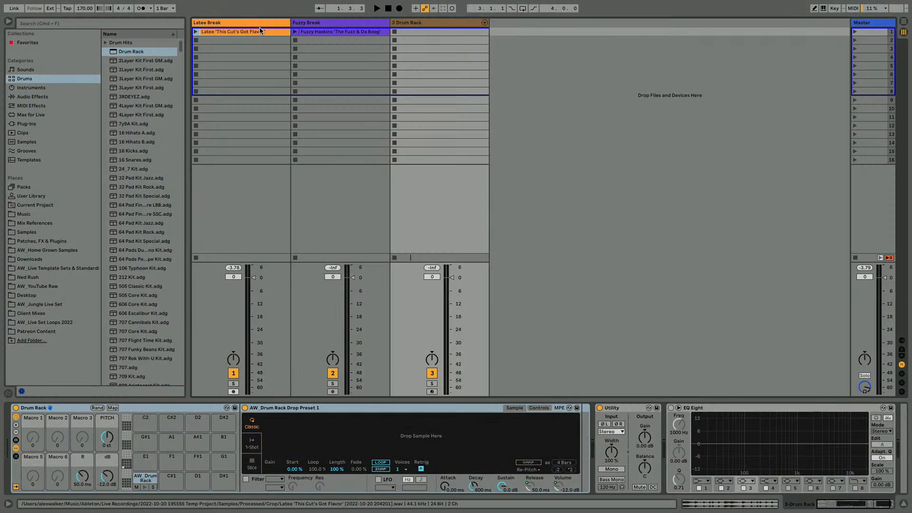
{"action": "left_click", "coordinate": [261, 24]}
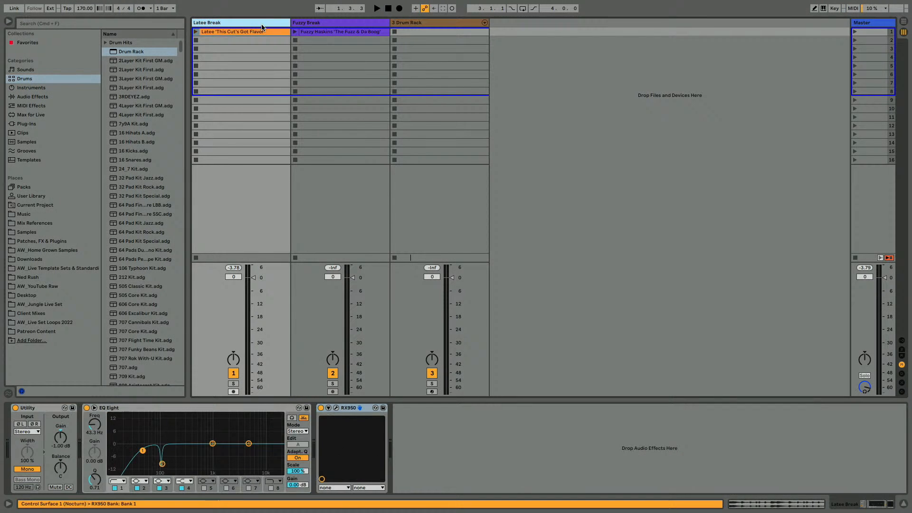
{"action": "left_click", "coordinate": [423, 24]}
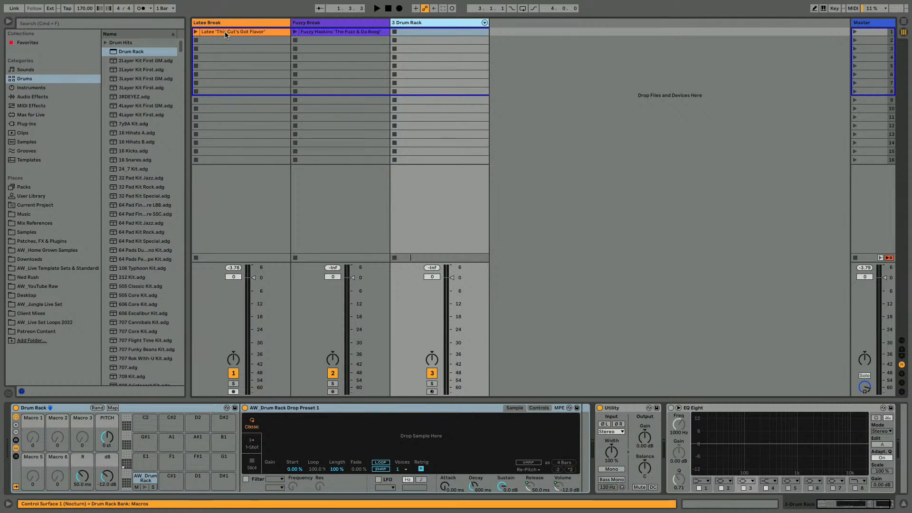
{"action": "left_click_drag", "start_coordinate": [226, 32], "coordinate": [334, 464]}
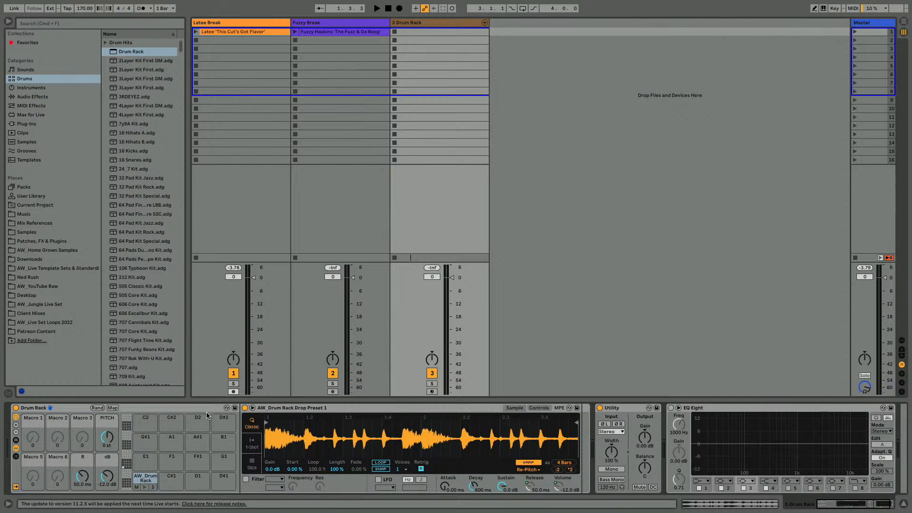
Create a clip in the Drum Rack track's first slot with one 1/16 note on C1 at 1.1.1, velocity 127, and enable note preview
{"action": "double_click", "coordinate": [418, 31]}
{"action": "left_click", "coordinate": [202, 274]}
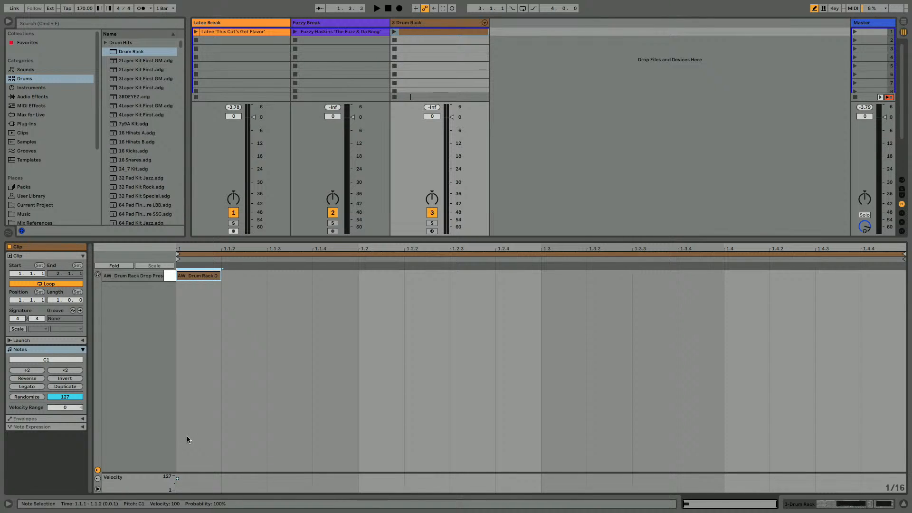
{"action": "key", "text": "v"}
{"action": "left_click", "coordinate": [206, 278]}
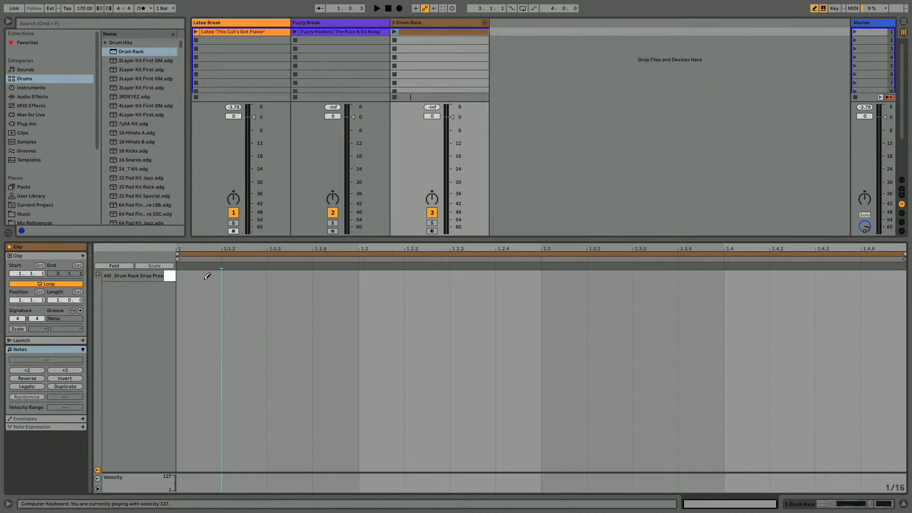
{"action": "left_click", "coordinate": [205, 278]}
{"action": "left_click", "coordinate": [98, 275]}
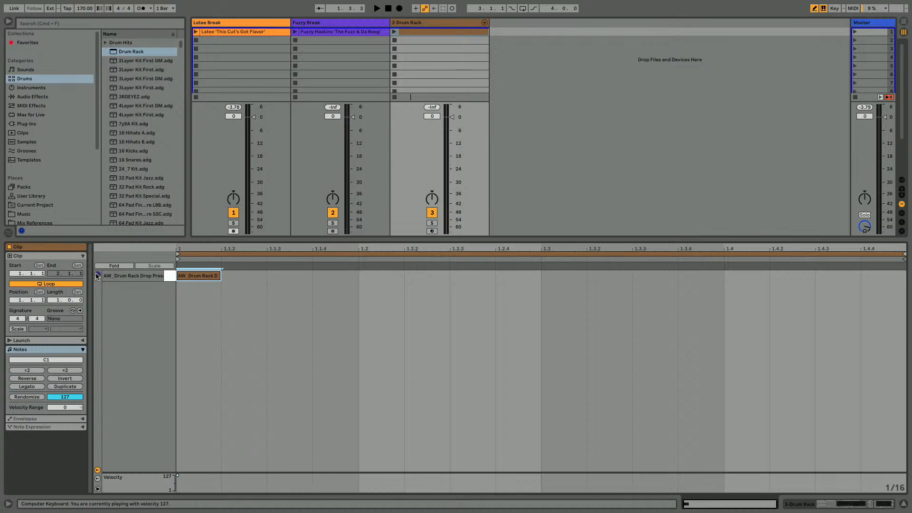
Play the Drum Rack clip, examine its note and the sampler's envelope controls, and play it briefly again
{"action": "left_click", "coordinate": [394, 32]}
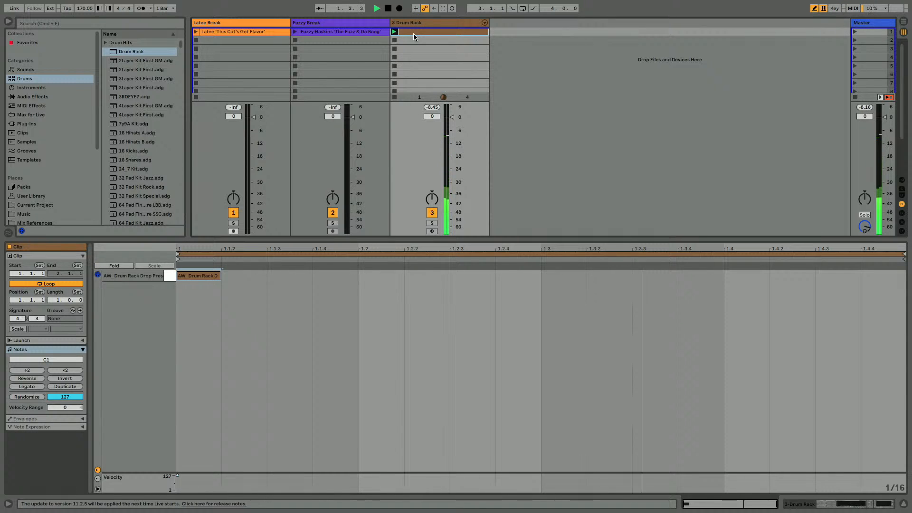
{"action": "key", "text": "shift+Tab"}
{"action": "key", "text": "space"}
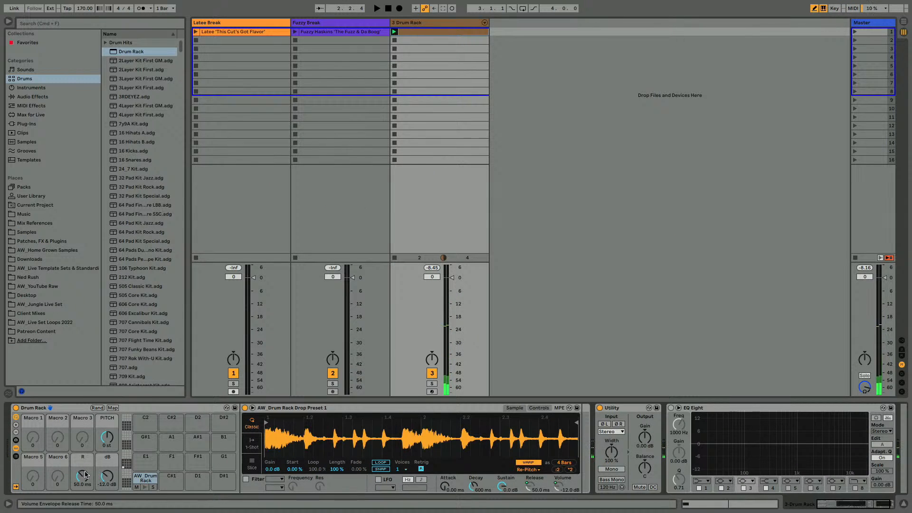
{"action": "left_click", "coordinate": [417, 32]}
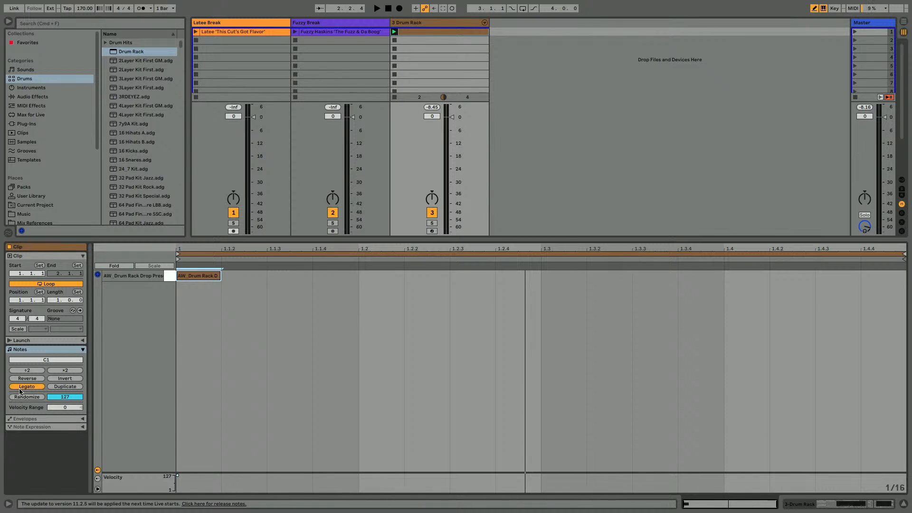
{"action": "key", "text": "shift+Tab"}
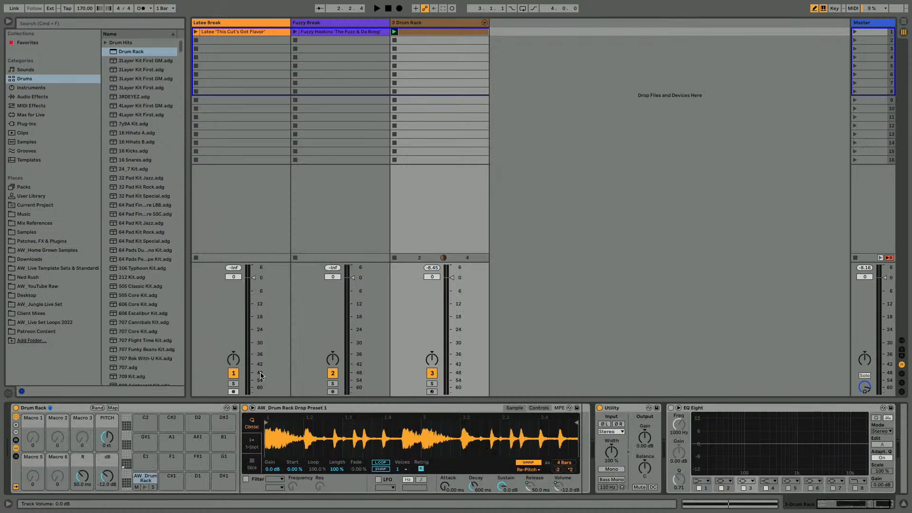
{"action": "left_click", "coordinate": [538, 408]}
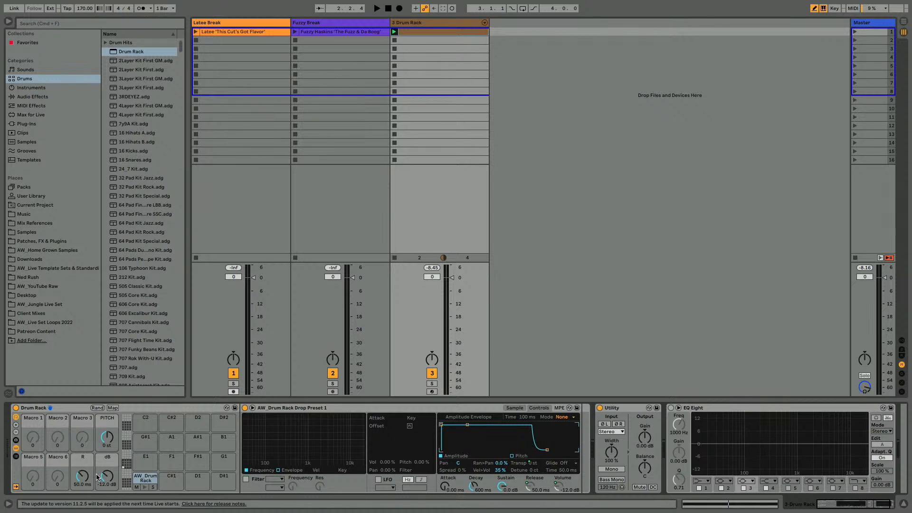
{"action": "key", "text": "space"}
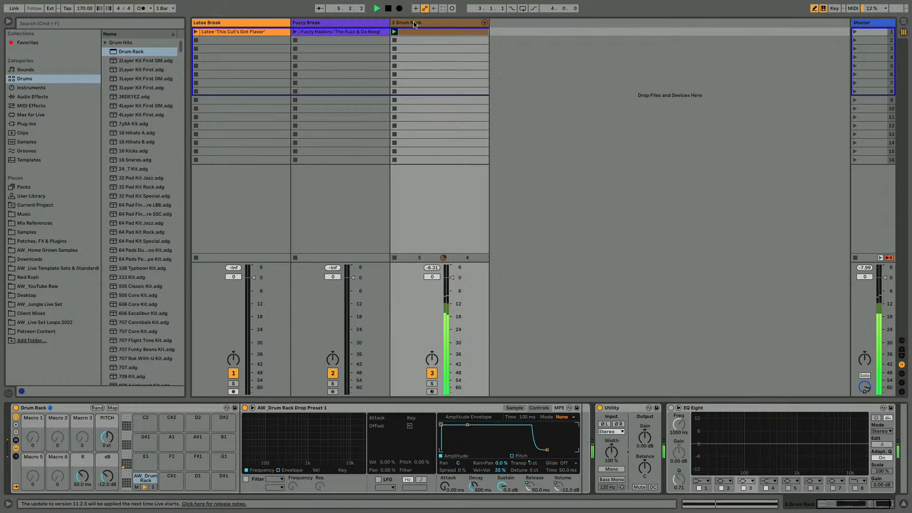
{"action": "key", "text": "space"}
{"action": "left_click", "coordinate": [238, 24]}
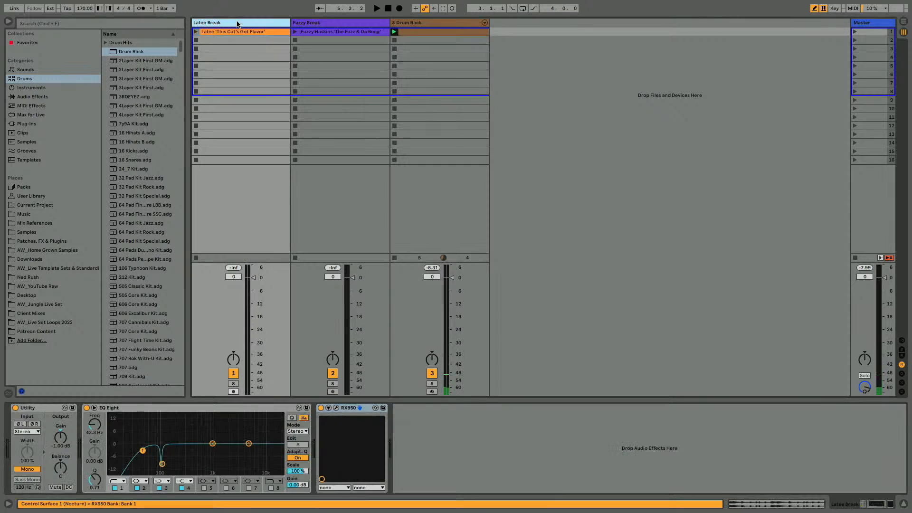
{"action": "left_click", "coordinate": [184, 409]}
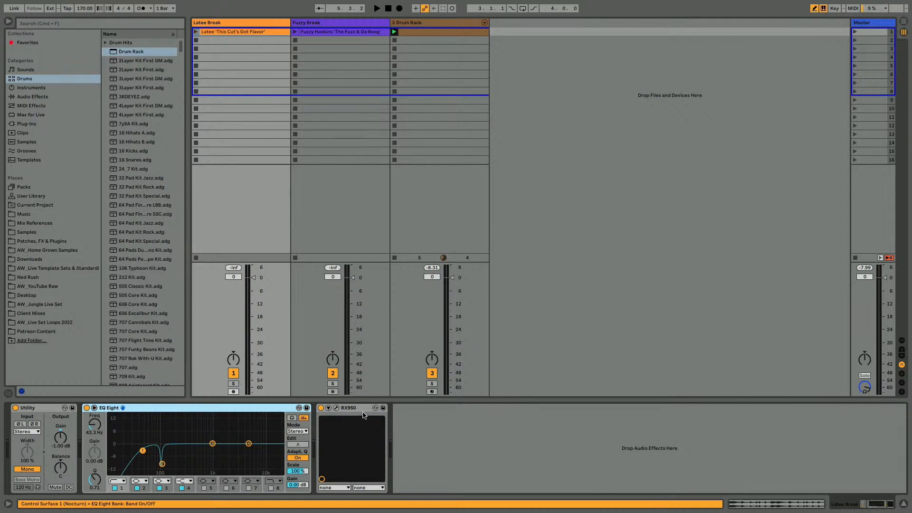
{"action": "left_click", "coordinate": [458, 75]}
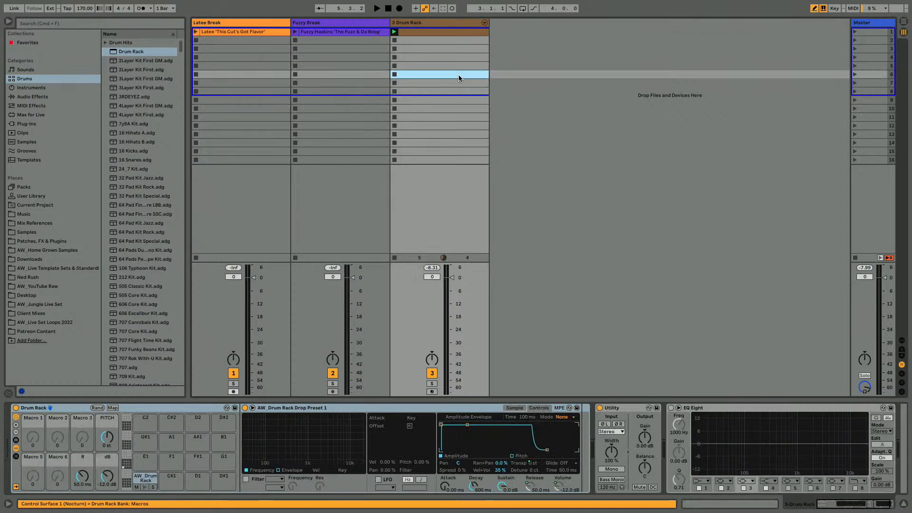
{"action": "left_click", "coordinate": [635, 408]}
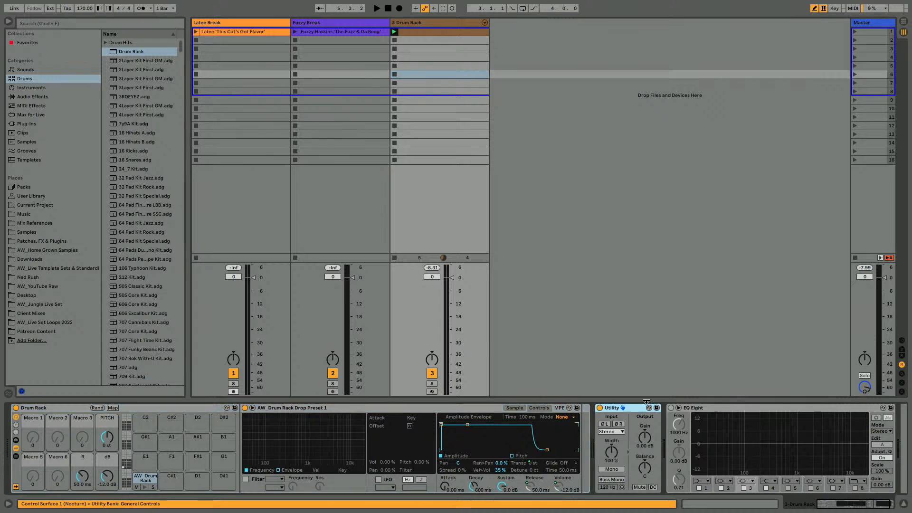
{"action": "left_click", "coordinate": [703, 413], "text": "shift"}
{"action": "key", "text": "Delete"}
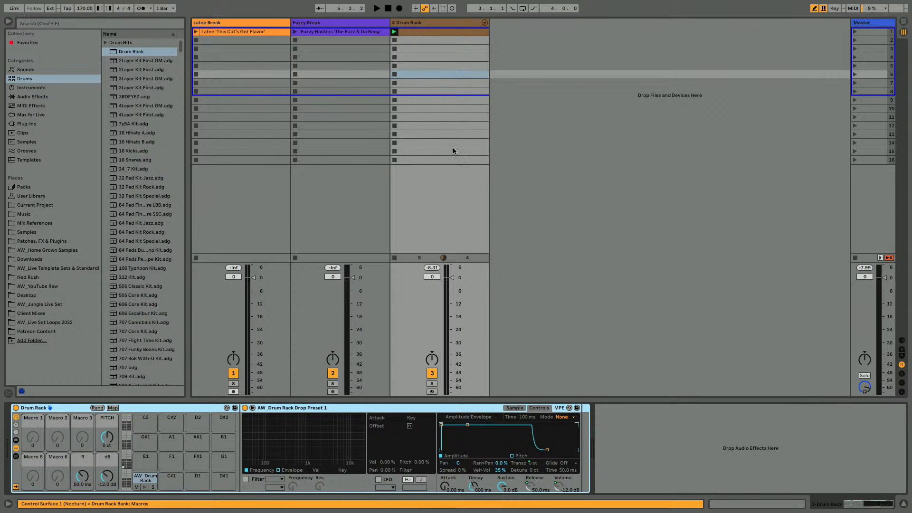
Insert an audio track directly after the Latee Break track and rename it AW_Latee Break
{"action": "left_click", "coordinate": [417, 23]}
{"action": "left_click", "coordinate": [251, 23]}
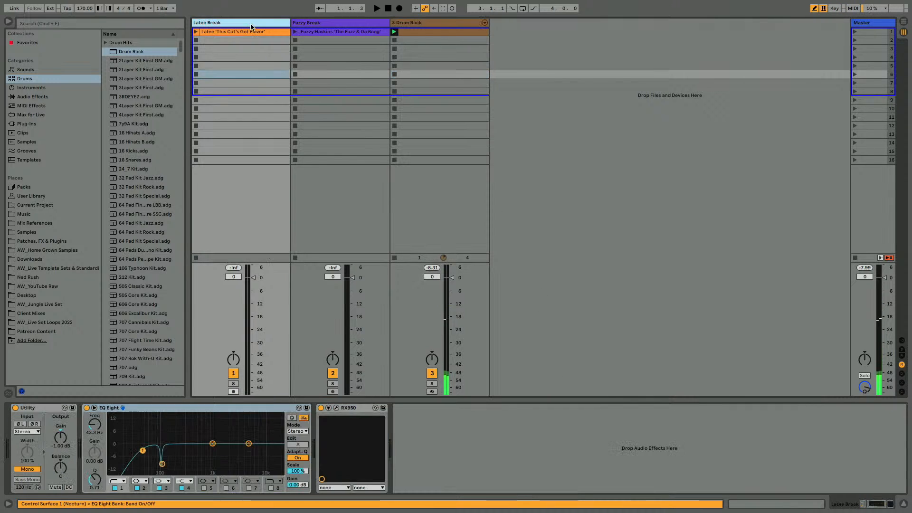
{"action": "key", "text": "Right"}
{"action": "key", "text": "Right"}
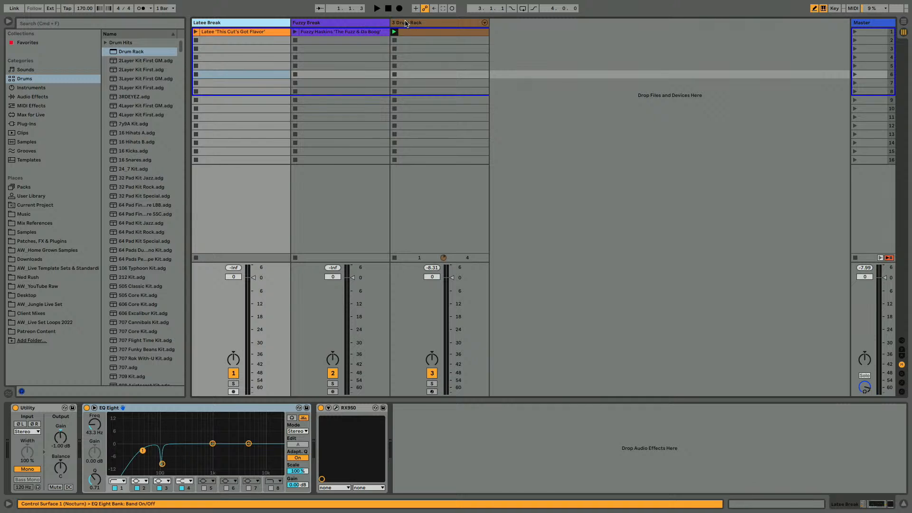
{"action": "left_click", "coordinate": [251, 24]}
{"action": "key", "text": "super+t"}
{"action": "key", "text": "super+r"}
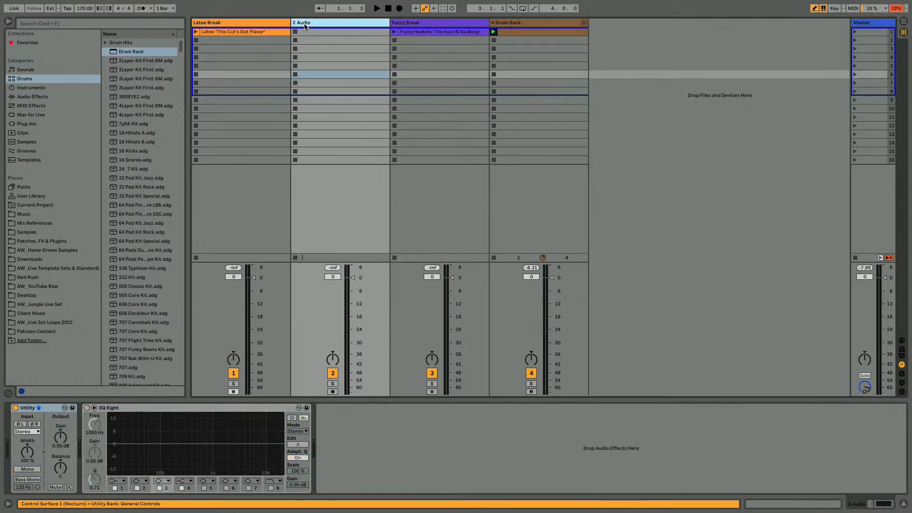
{"action": "type", "text": "AW_Latee Break"}
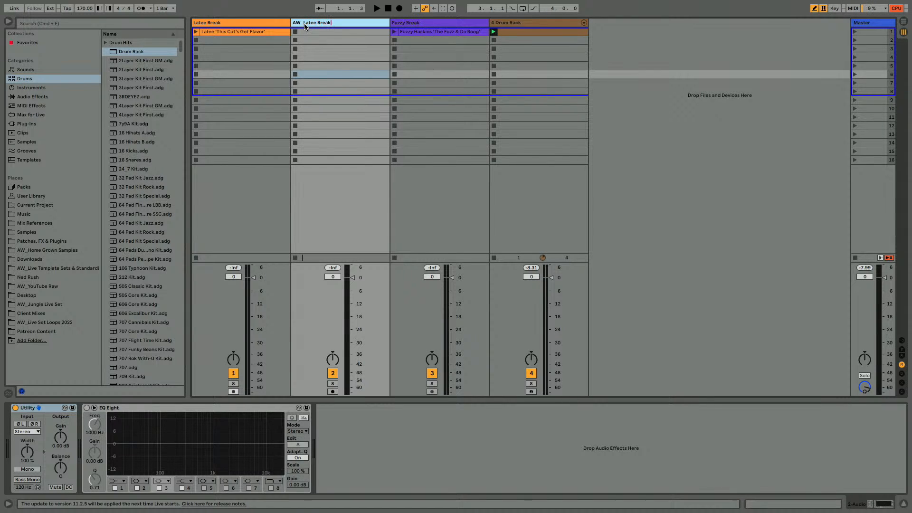
{"action": "key", "text": "Return"}
Show the track routing, set AW_Latee Break's audio input to the Latee Break track, and arm it for recording
{"action": "key", "text": "super+alt+i"}
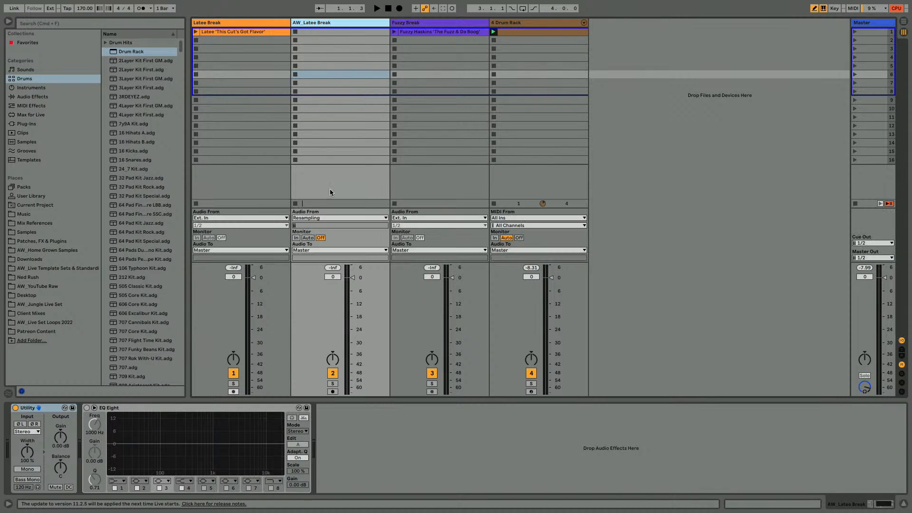
{"action": "left_click", "coordinate": [314, 217]}
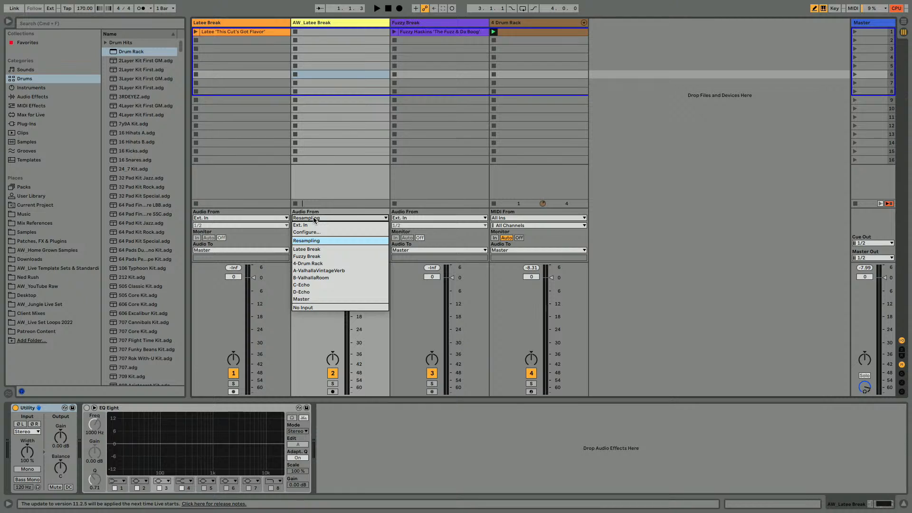
{"action": "left_click", "coordinate": [305, 249]}
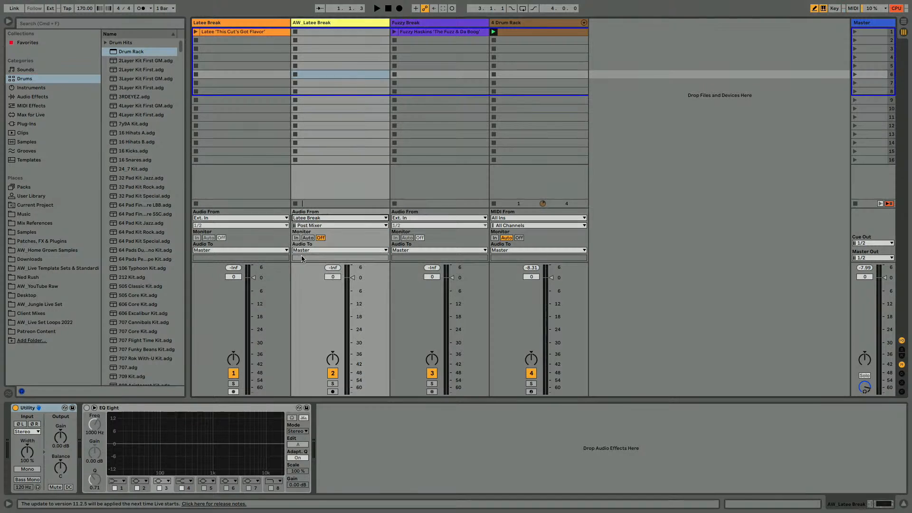
{"action": "left_click", "coordinate": [332, 392]}
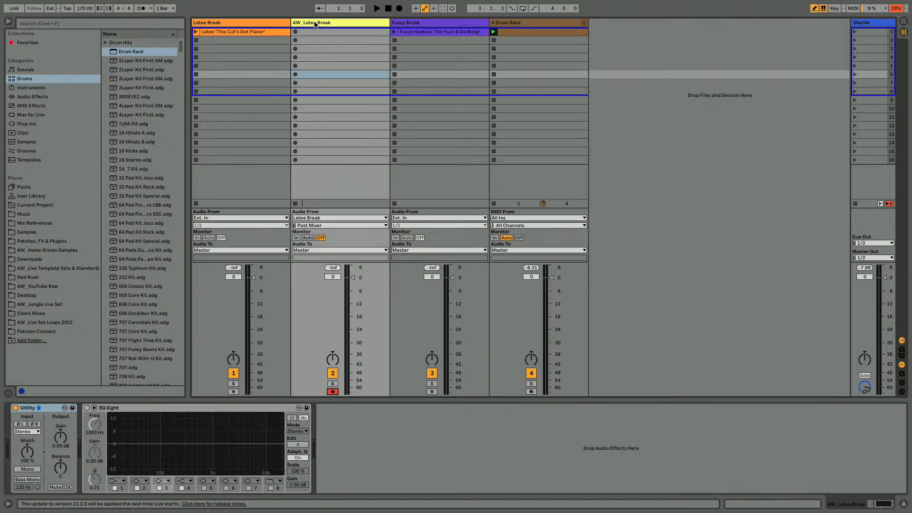
Try recording the Latee 'This Cut's Got Flavor' clip into AW_Latee Break's first slot, check the take's waveform, and delete it
{"action": "left_click", "coordinate": [244, 33]}
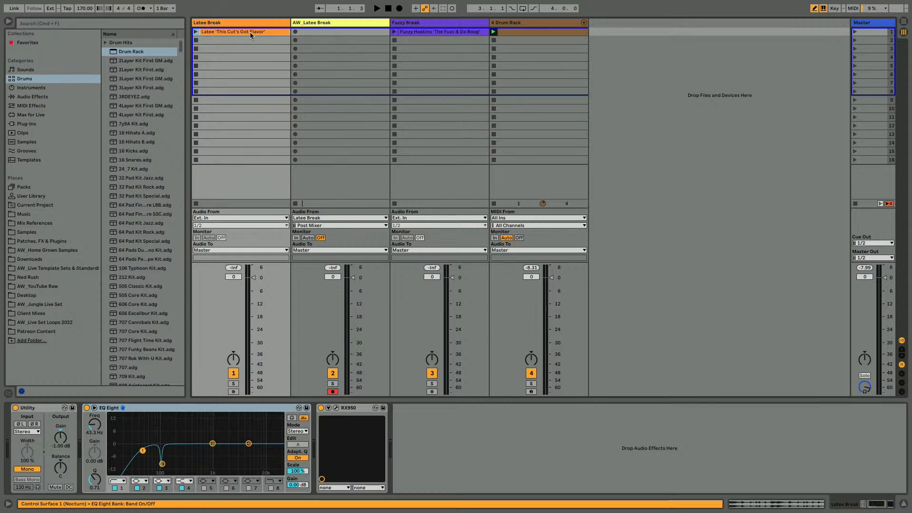
{"action": "left_click", "coordinate": [295, 32]}
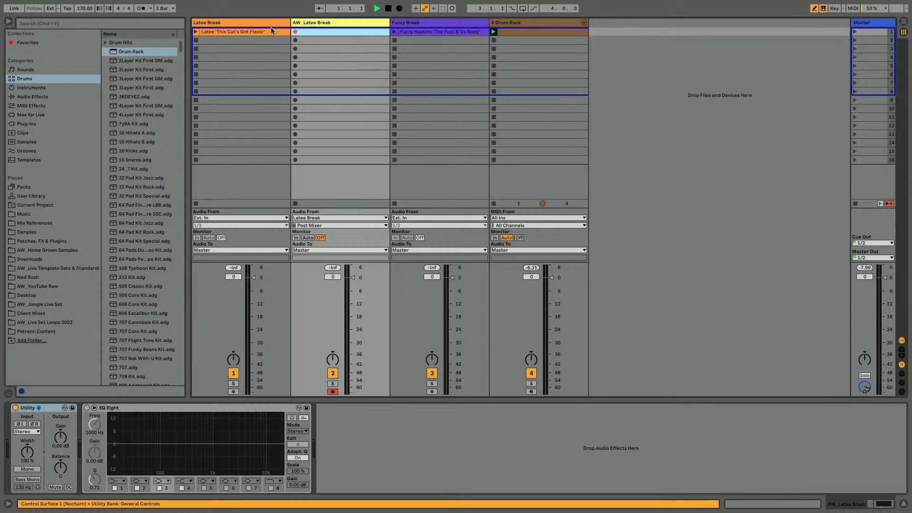
{"action": "left_click", "coordinate": [195, 32]}
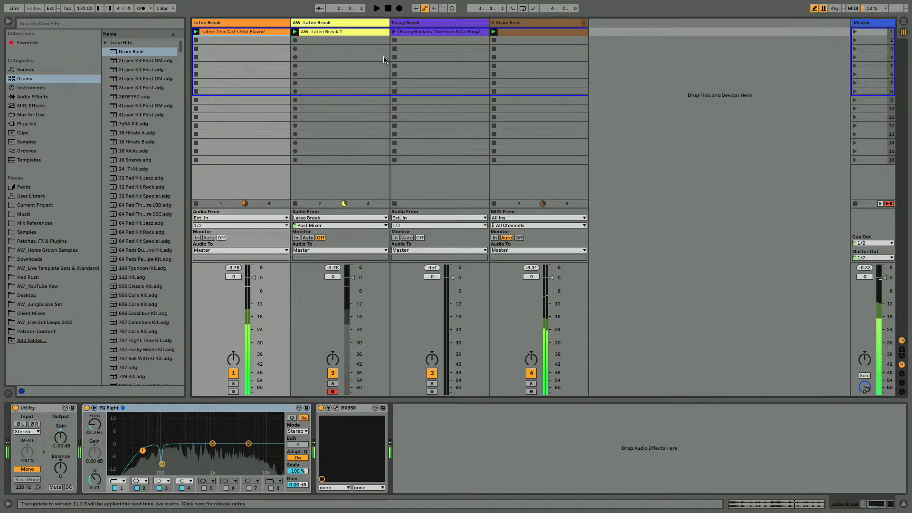
{"action": "double_click", "coordinate": [307, 32]}
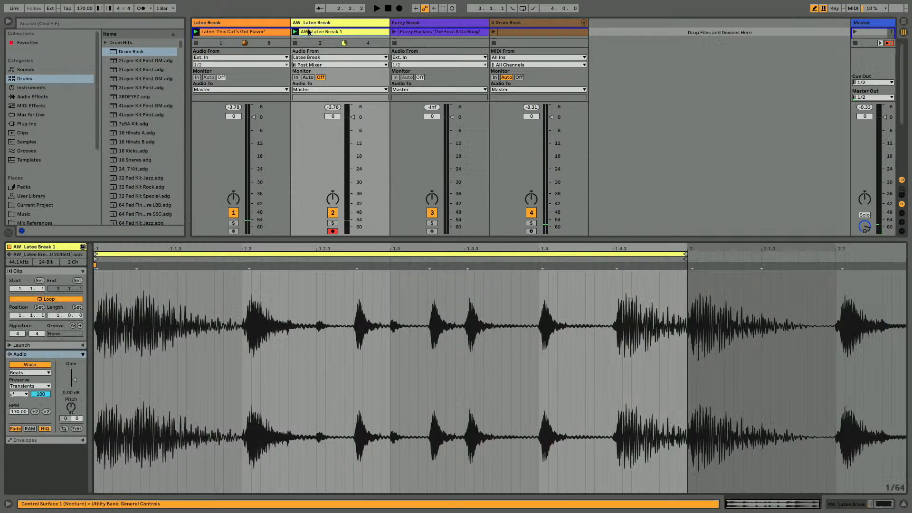
{"action": "key", "text": "shift+Tab"}
{"action": "left_click", "coordinate": [309, 33]}
{"action": "key", "text": "Delete"}
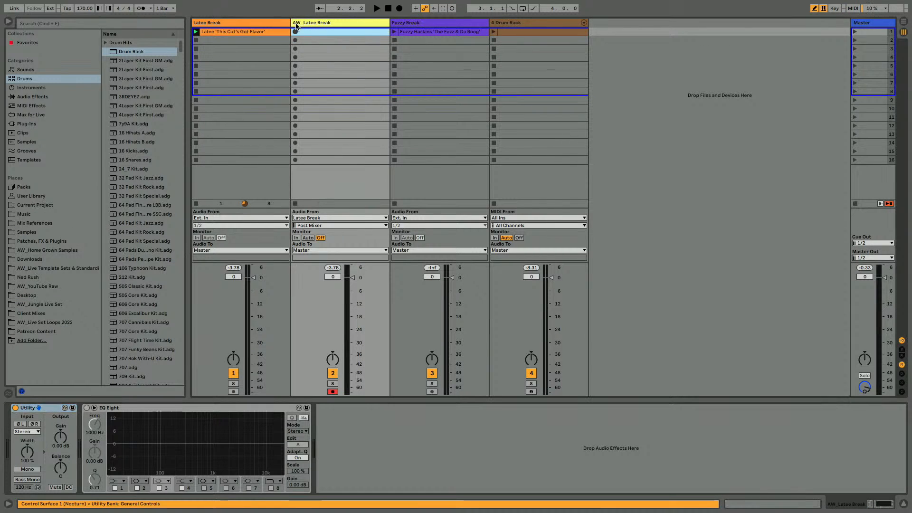
Record four bars of the Latee break into AW_Latee Break's first slot, stop the source clip, and play the recorded clip
{"action": "left_click", "coordinate": [295, 31]}
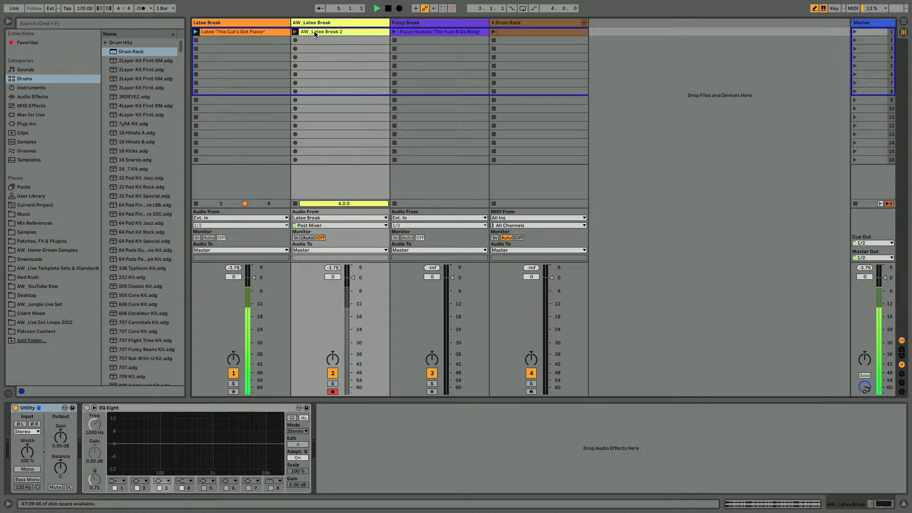
{"action": "left_click", "coordinate": [195, 41]}
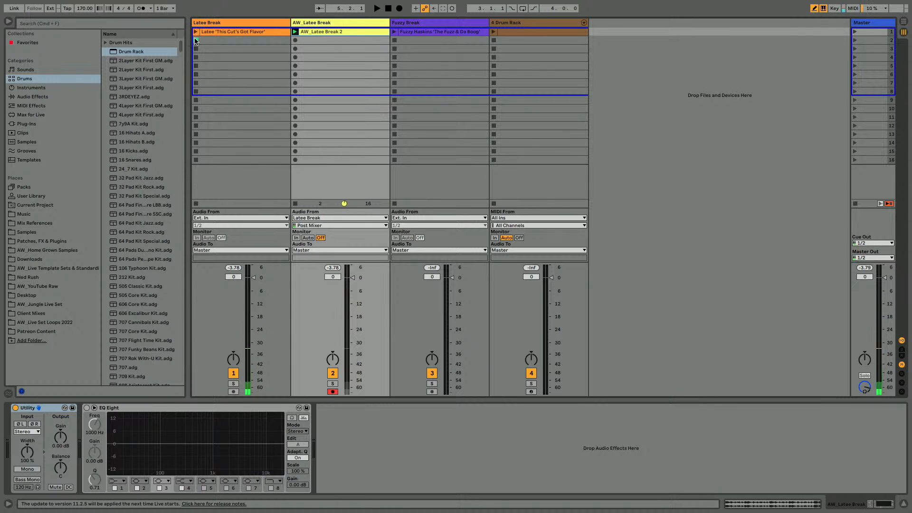
{"action": "double_click", "coordinate": [306, 32]}
{"action": "key", "text": "space"}
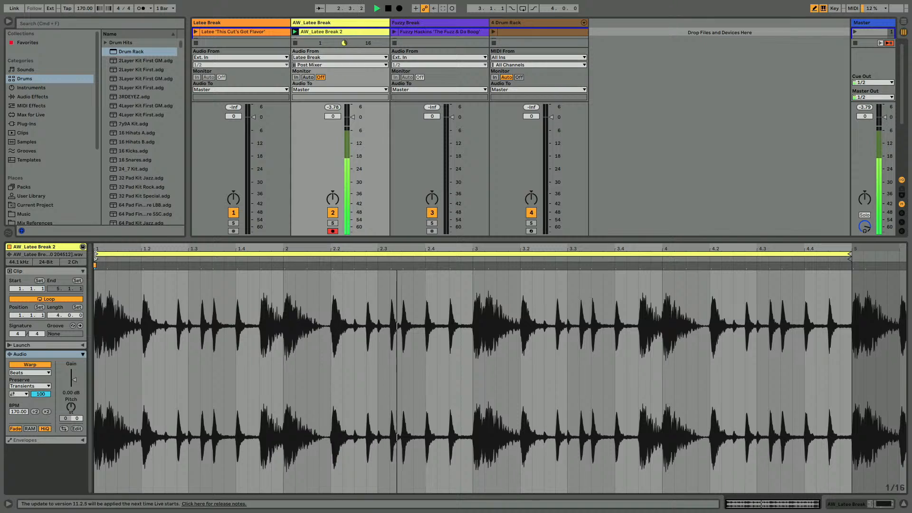
Loop the recorded clip's last two bars from 3.1.1, crop the sample to that loop, and stop playback
{"action": "left_click_drag", "start_coordinate": [96, 255], "coordinate": [474, 255]}
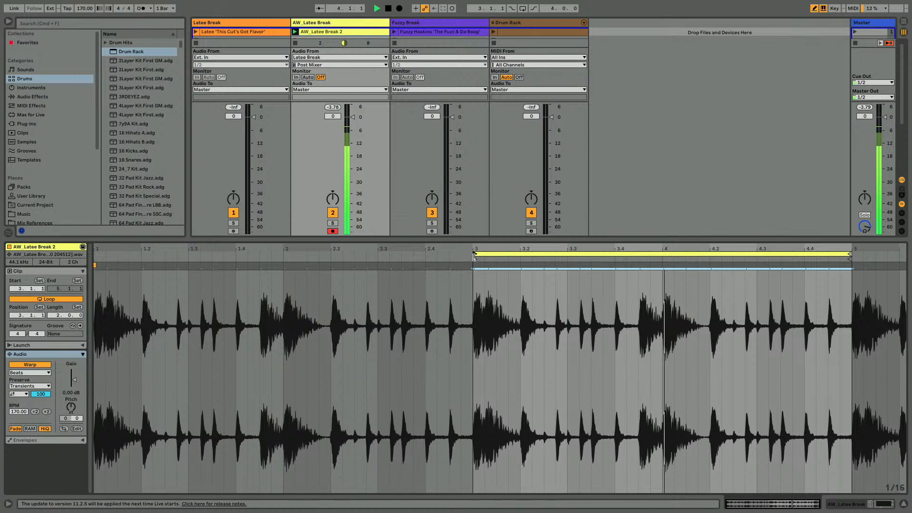
{"action": "right_click", "coordinate": [654, 277]}
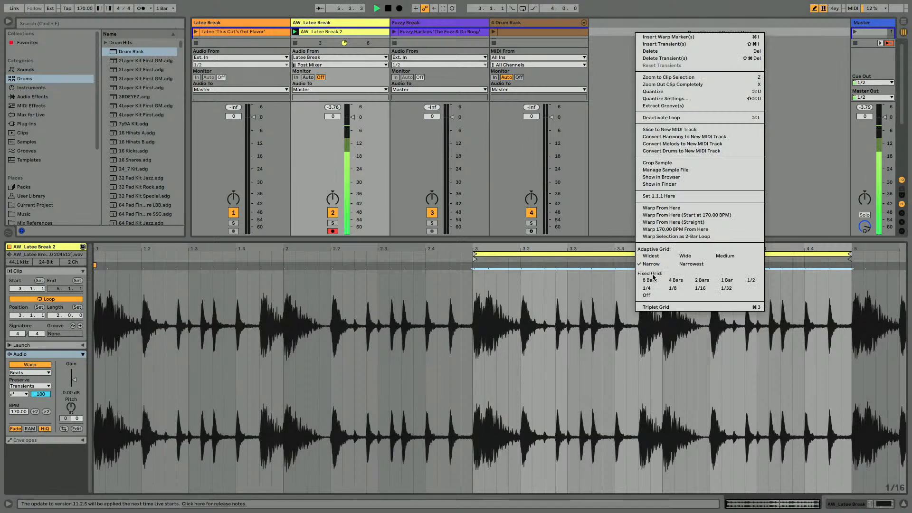
{"action": "left_click", "coordinate": [658, 163]}
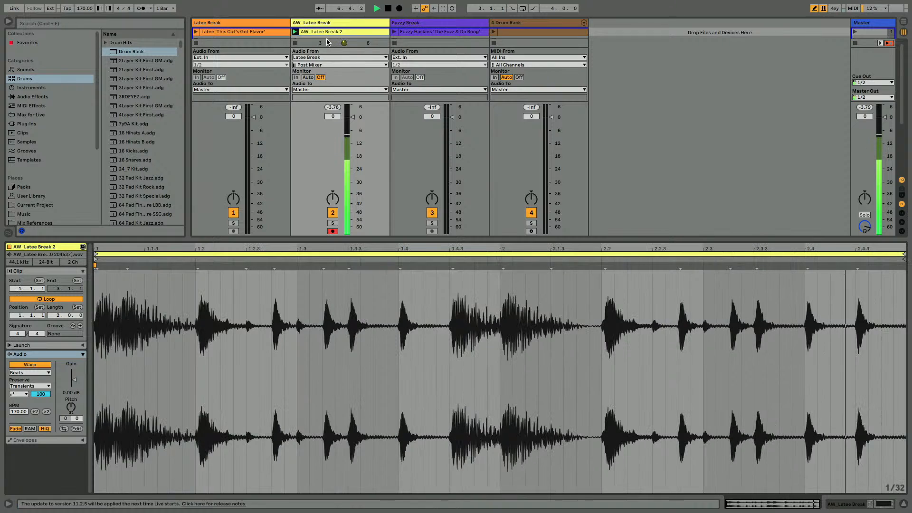
{"action": "key", "text": "space"}
Rename the cropped clip MASTER Repitch
{"action": "left_click", "coordinate": [327, 32]}
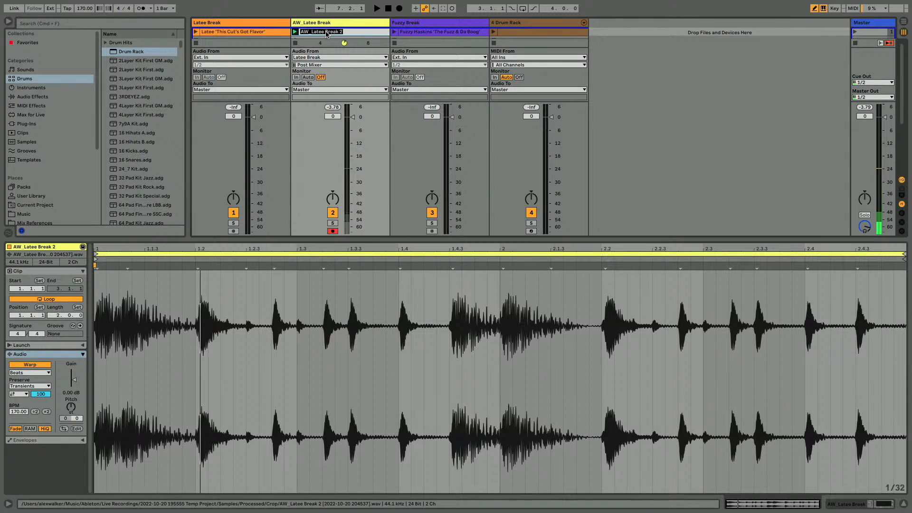
{"action": "type", "text": "MASTER Repitch"}
{"action": "key", "text": "Return"}
Hide the track routing and rename the cropped clip Latee Break Cleaned 170 Repitch
{"action": "key", "text": "super+alt+i"}
{"action": "key", "text": "super+r"}
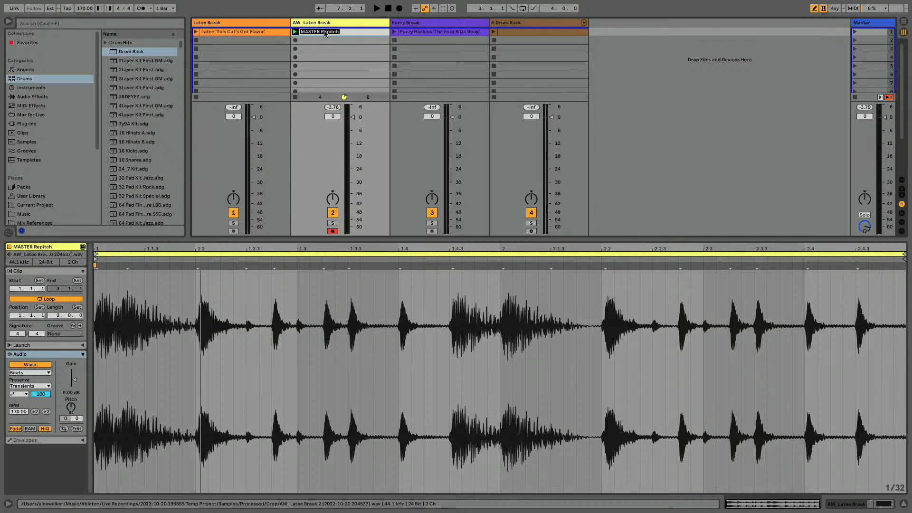
{"action": "type", "text": "L"}
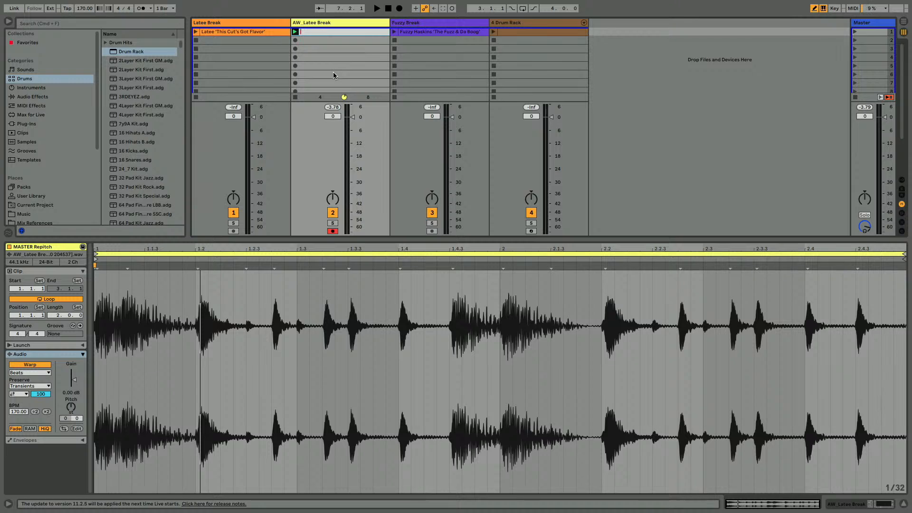
{"action": "type", "text": "IA"}
{"action": "type", "text": "tee Break C"}
{"action": "type", "text": "leaned 170"}
{"action": "type", "text": " Rep"}
{"action": "type", "text": "it"}
{"action": "type", "text": "ch"}
{"action": "key", "text": "Return"}
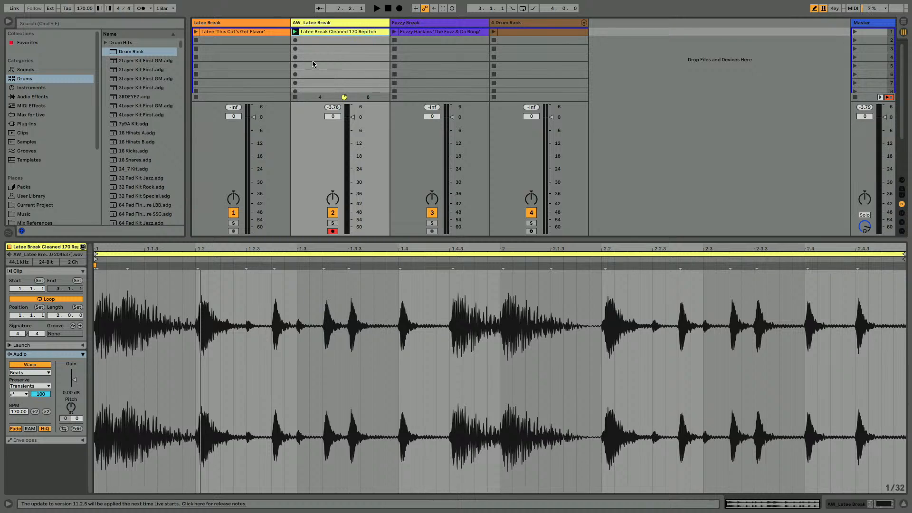
Stop the AW_Latee Break clip and load Latee Break Cleaned 170 Repitch as the sample of the Drum Rack's AW_Drum Rack Drop Preset 1 pad
{"action": "left_click", "coordinate": [256, 32]}
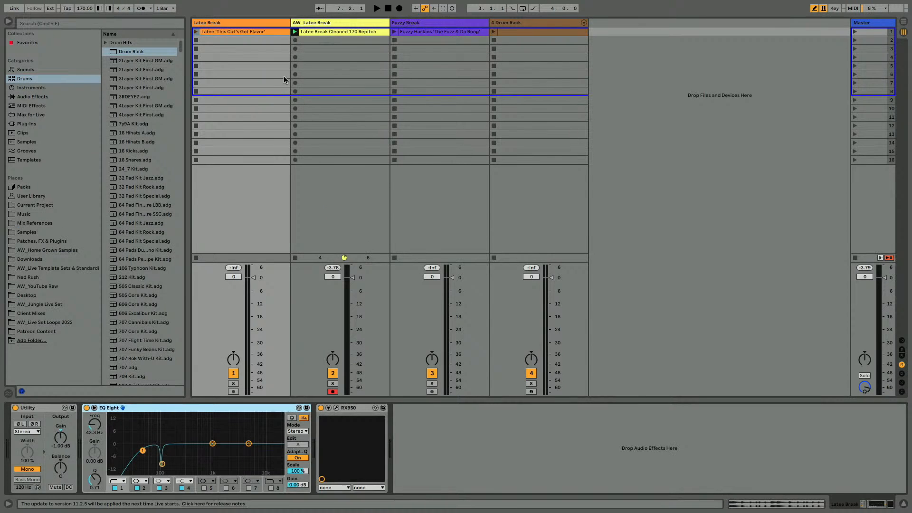
{"action": "left_click", "coordinate": [327, 24]}
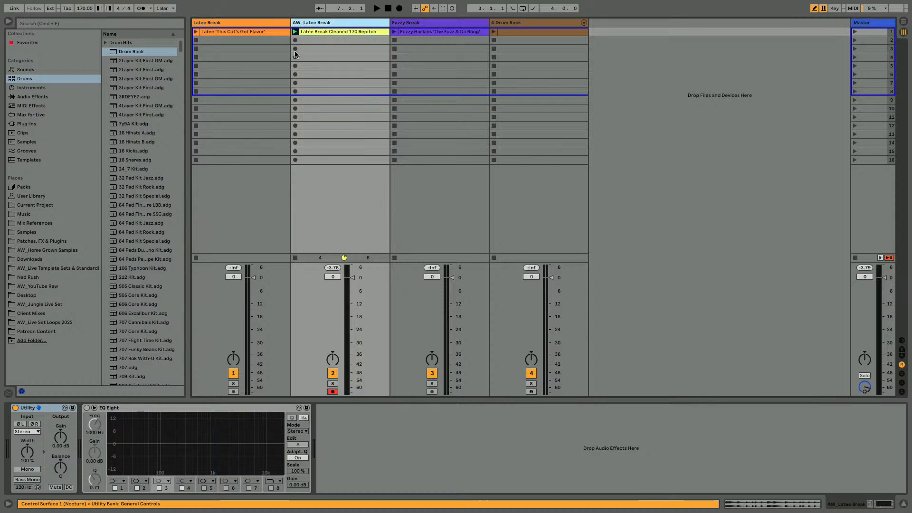
{"action": "left_click", "coordinate": [295, 258]}
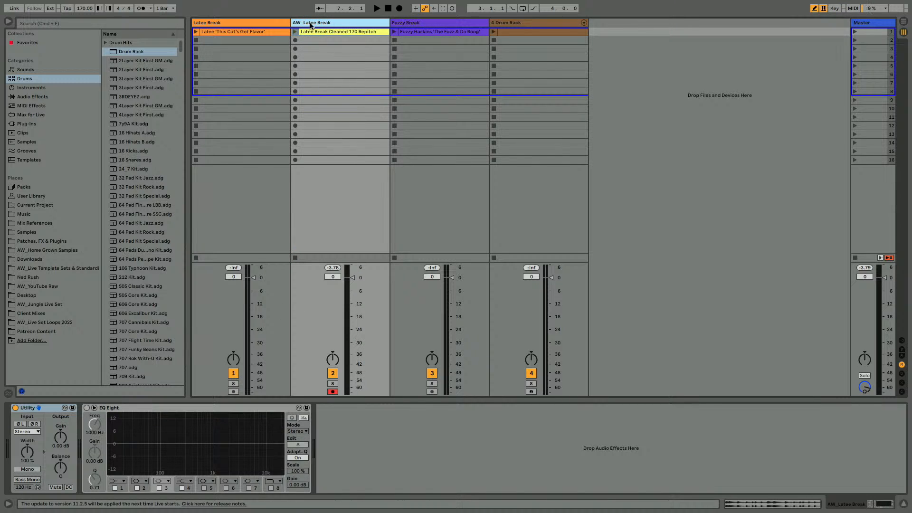
{"action": "left_click", "coordinate": [497, 24]}
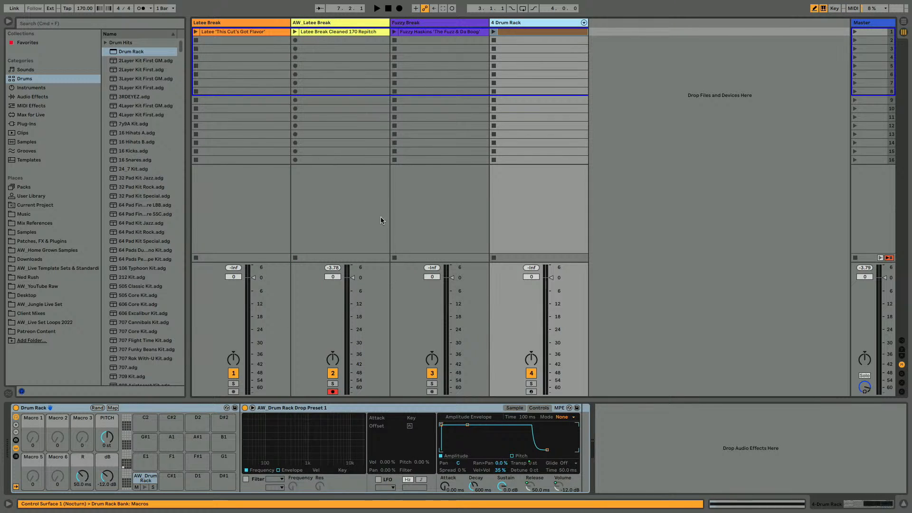
{"action": "left_click", "coordinate": [514, 408]}
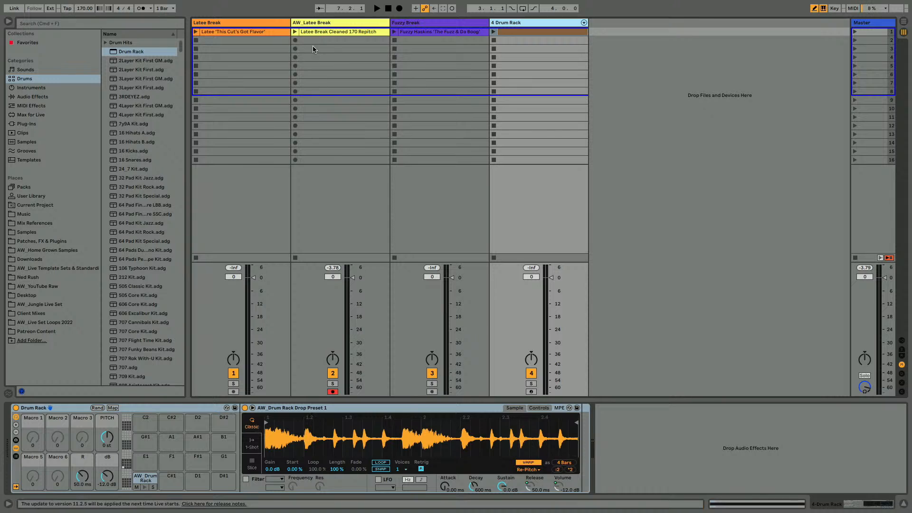
{"action": "left_click_drag", "start_coordinate": [313, 33], "coordinate": [372, 435]}
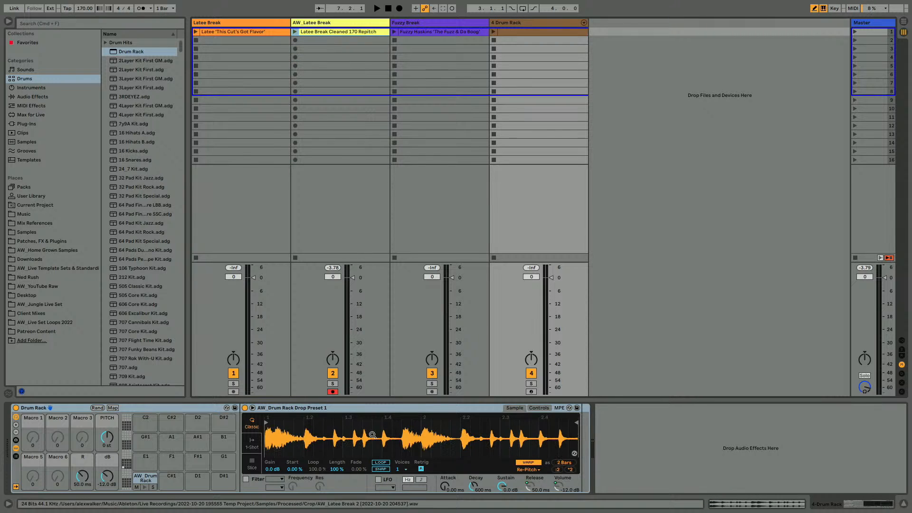
Play the Drum Rack clip and check its note and the sampler's waveform
{"action": "left_click", "coordinate": [493, 32]}
{"action": "double_click", "coordinate": [509, 32]}
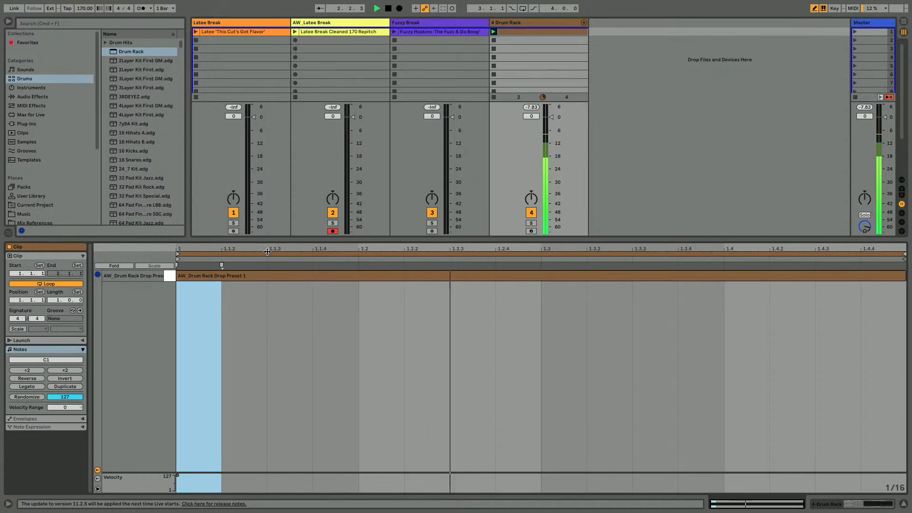
{"action": "key", "text": "shift+Tab"}
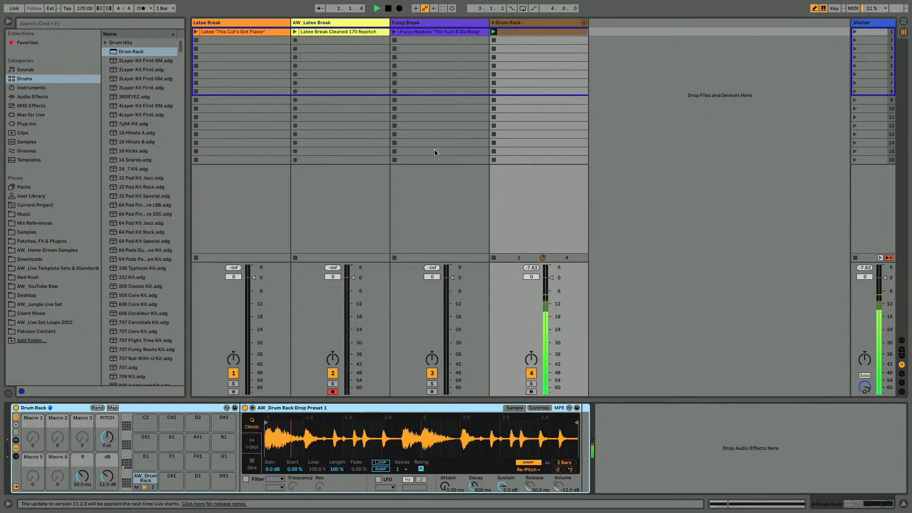
Add a second C1 note at 1.3.1 in the Drum Rack clip and lengthen it to two beats, ending at 2.1.1
{"action": "double_click", "coordinate": [513, 34]}
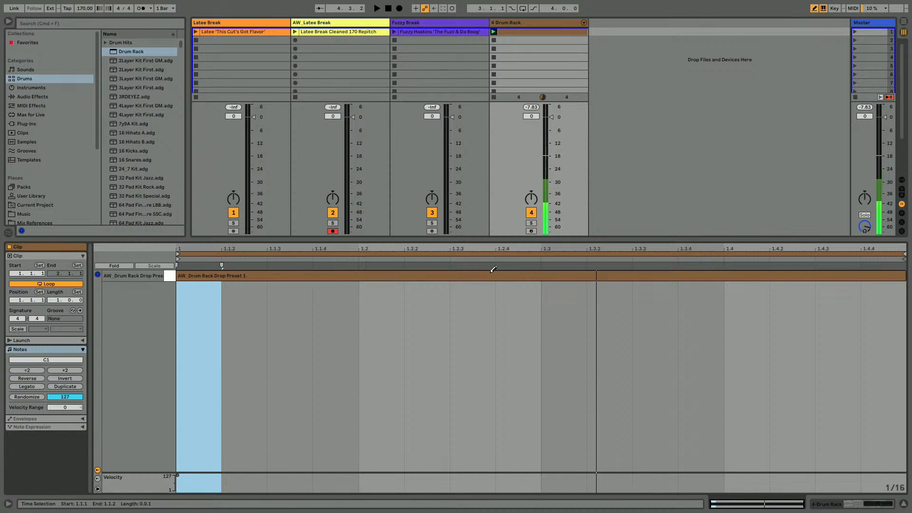
{"action": "left_click", "coordinate": [568, 271]}
{"action": "left_click", "coordinate": [566, 274]}
{"action": "key", "text": "shift+Right"}
{"action": "key", "text": "shift+Right"}
{"action": "key", "text": "shift+Right"}
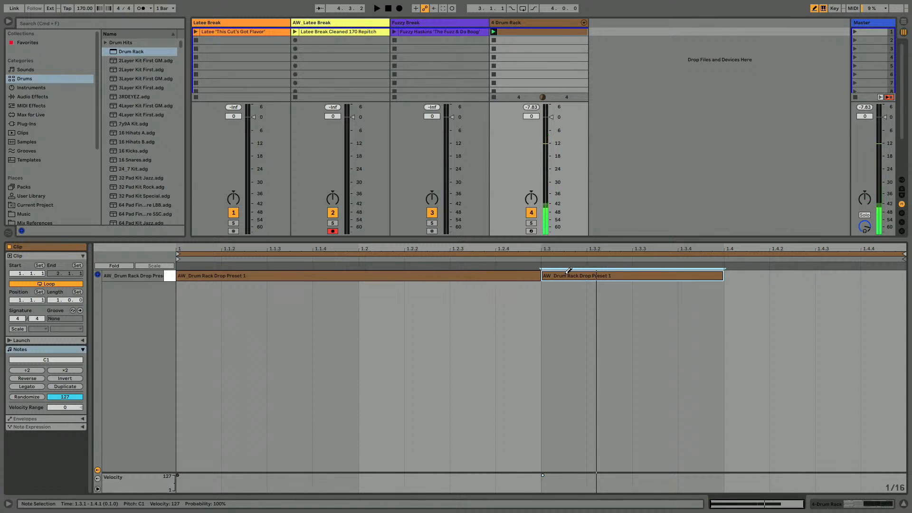
{"action": "key", "text": "Right"}
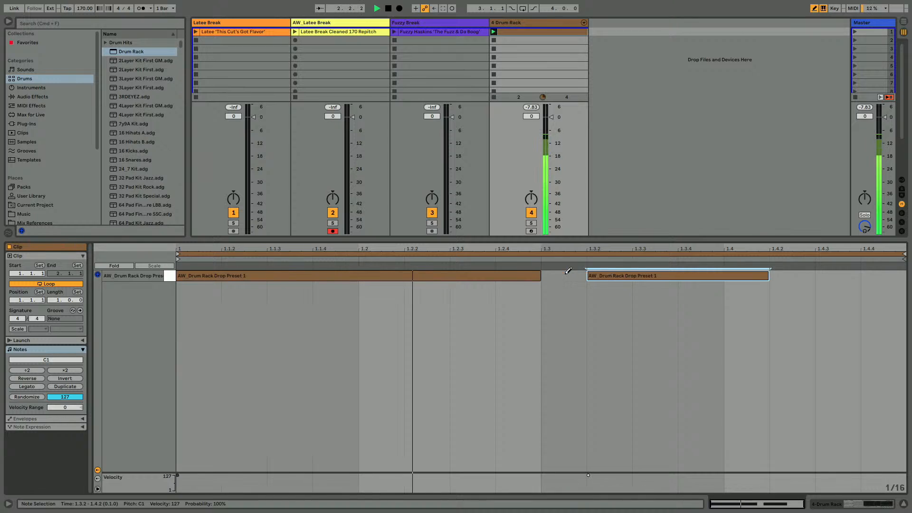
{"action": "key", "text": "Left"}
{"action": "key", "text": "shift+Right"}
{"action": "key", "text": "shift+Right"}
{"action": "key", "text": "shift+Right"}
{"action": "key", "text": "shift+Right"}
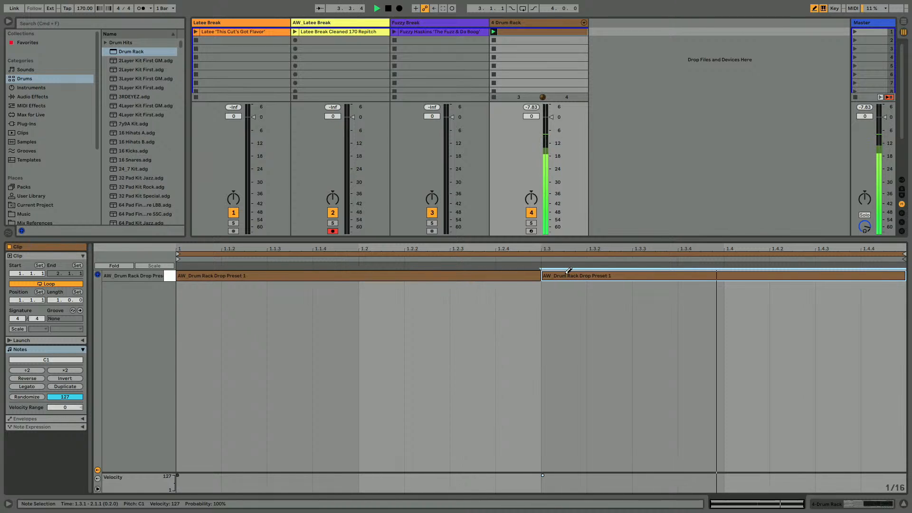
Move the second C1 note earlier to start at 1.2.3 and extend it to end at 2.1.1
{"action": "key", "text": "Left"}
{"action": "key", "text": "Left"}
{"action": "key", "text": "Left"}
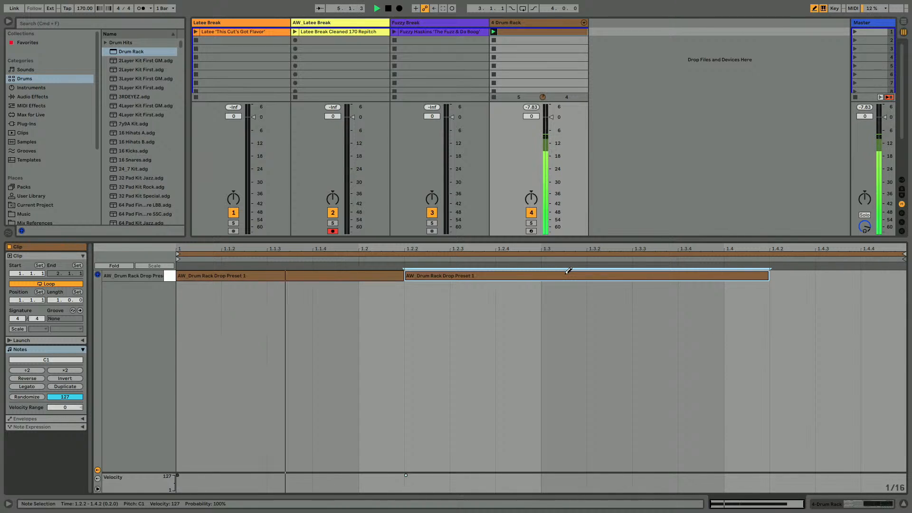
{"action": "key", "text": "Right"}
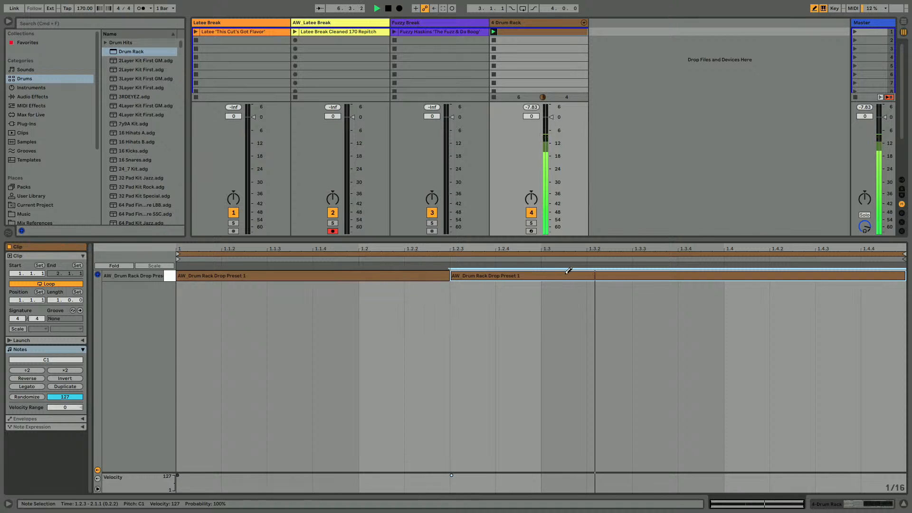
Show the Drum Rack device and rename its C1 pad K
{"action": "key", "text": "shift+Tab"}
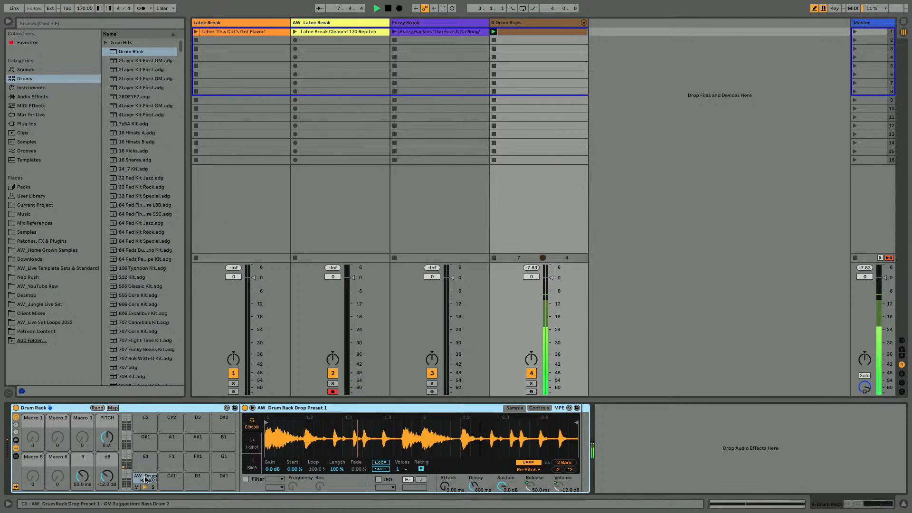
{"action": "left_click", "coordinate": [146, 479]}
{"action": "key", "text": "super+r"}
{"action": "type", "text": "K"}
{"action": "key", "text": "Return"}
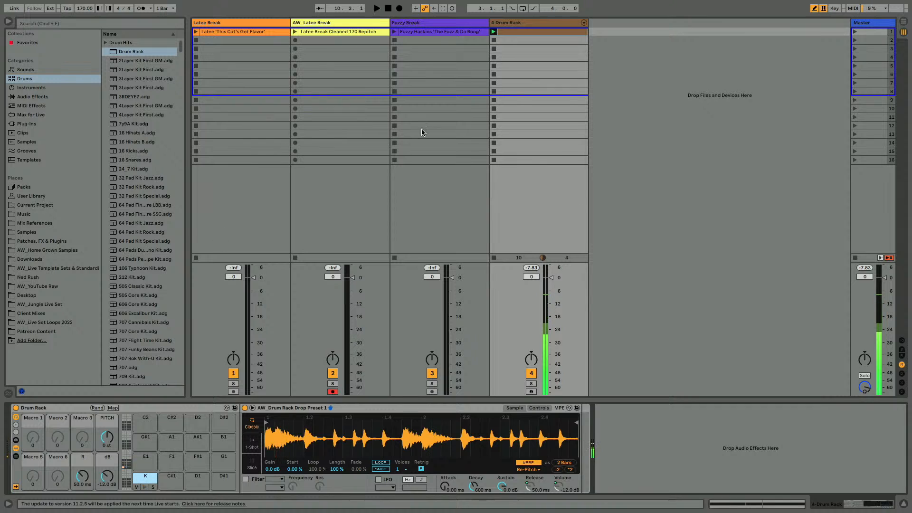
Stop the Drum Rack clip, then launch the Latee 'This Cut's Got Flavor' clip and open its waveform
{"action": "left_click", "coordinate": [497, 42]}
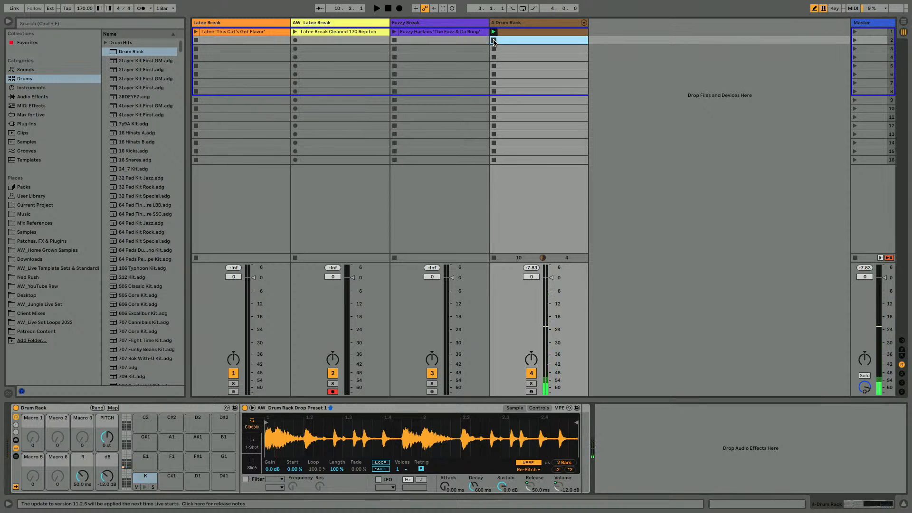
{"action": "left_click", "coordinate": [195, 33]}
{"action": "double_click", "coordinate": [212, 32]}
Set the Latee clip's warp mode to Texture, double its BPM to 190.48 and audition it
{"action": "left_click", "coordinate": [38, 372]}
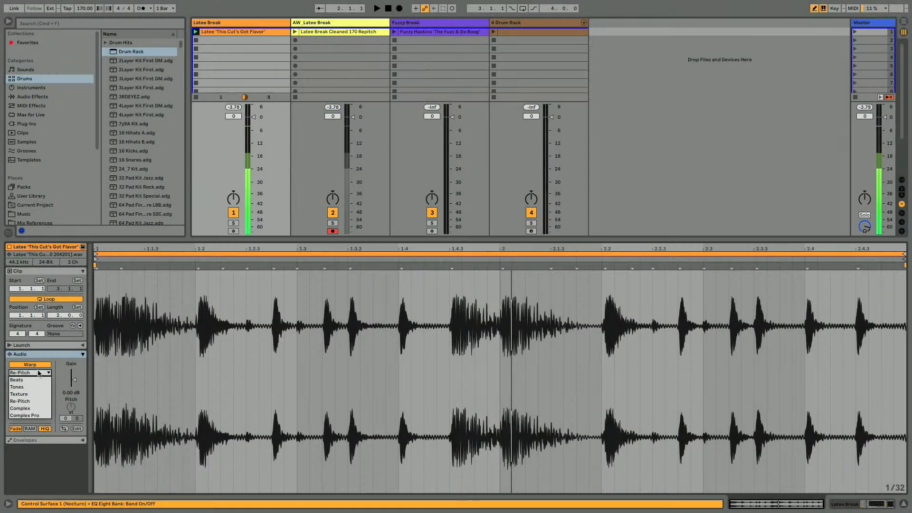
{"action": "left_click", "coordinate": [19, 394]}
{"action": "left_click", "coordinate": [46, 412]}
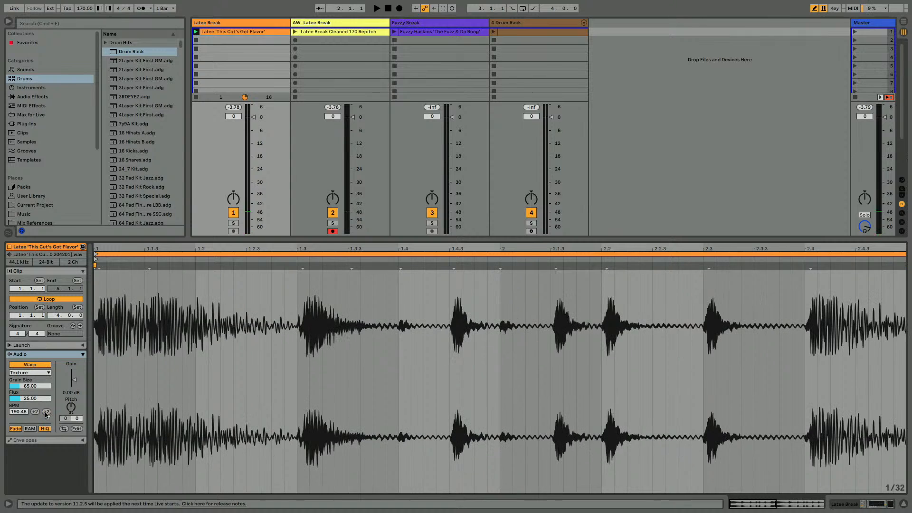
{"action": "key", "text": "space"}
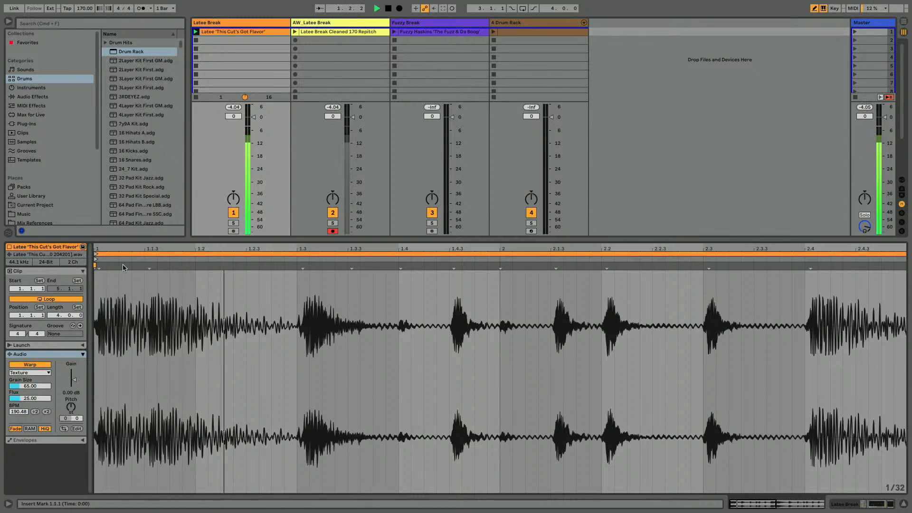
{"action": "key", "text": "space"}
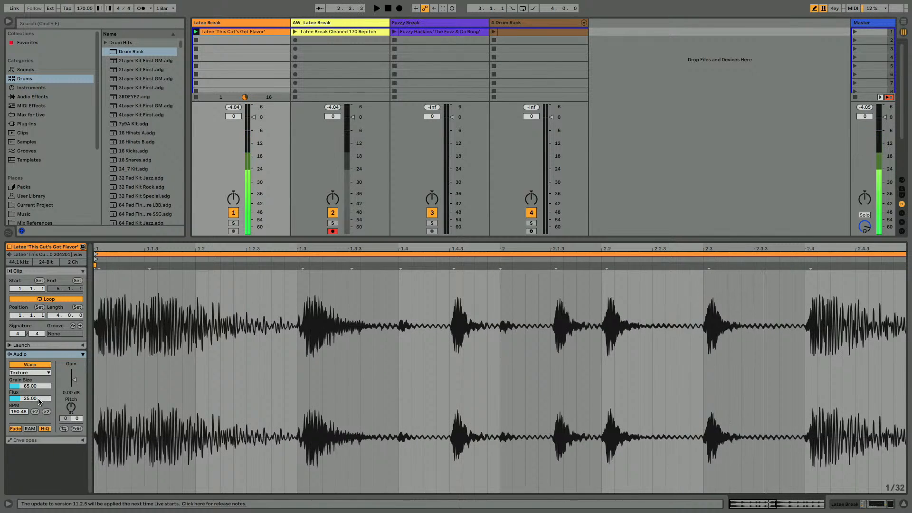
Set the Latee clip's Texture Flux to 0 and Grain Size to 32.5
{"action": "left_click_drag", "start_coordinate": [37, 399], "coordinate": [9, 400]}
{"action": "left_click", "coordinate": [28, 389]}
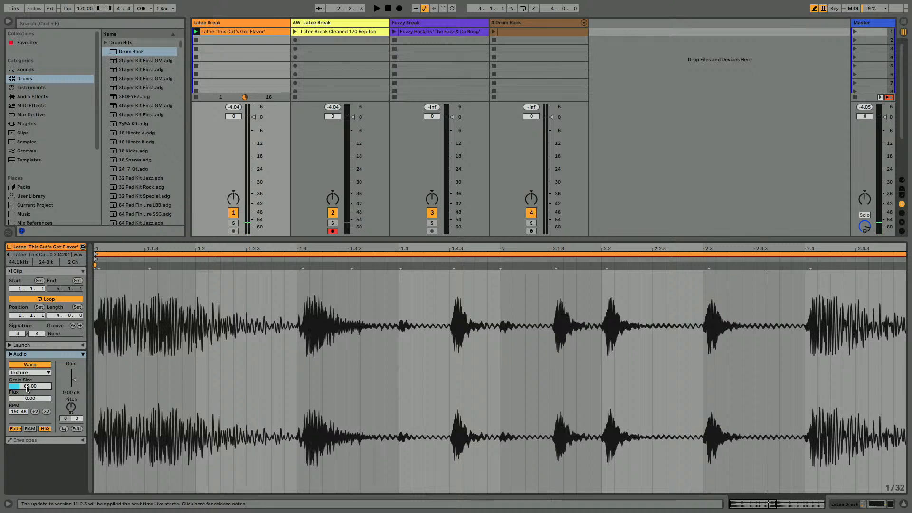
{"action": "key", "text": "space"}
{"action": "type", "text": "32.5"}
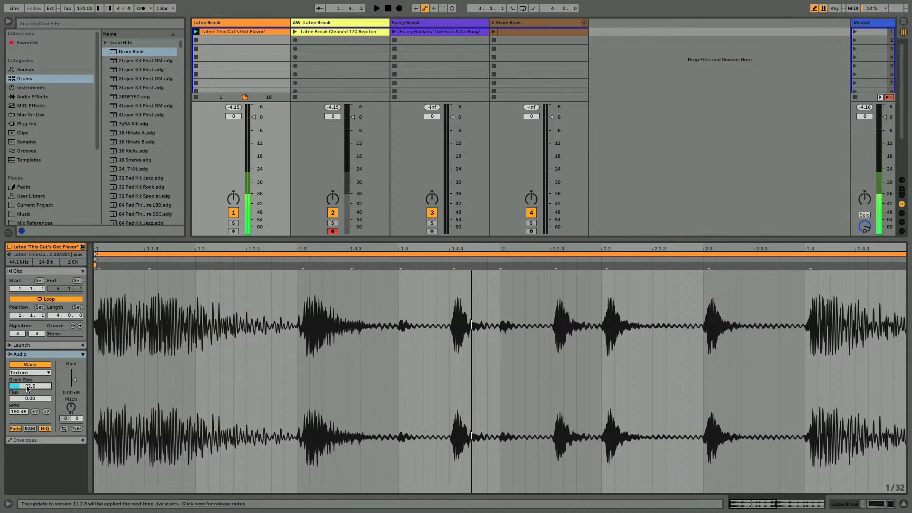
{"action": "key", "text": "Return"}
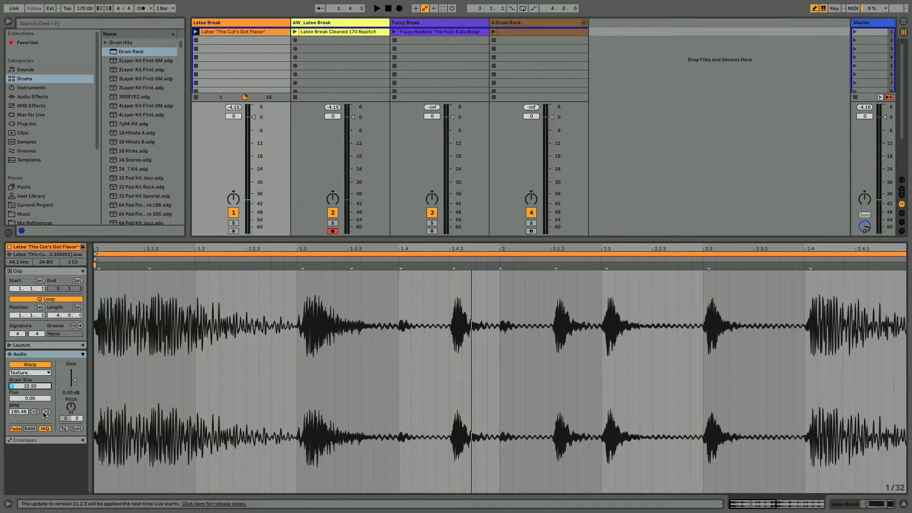
Audition the Texture-warped Latee clip and show the Latee Break track's device chain
{"action": "key", "text": "space"}
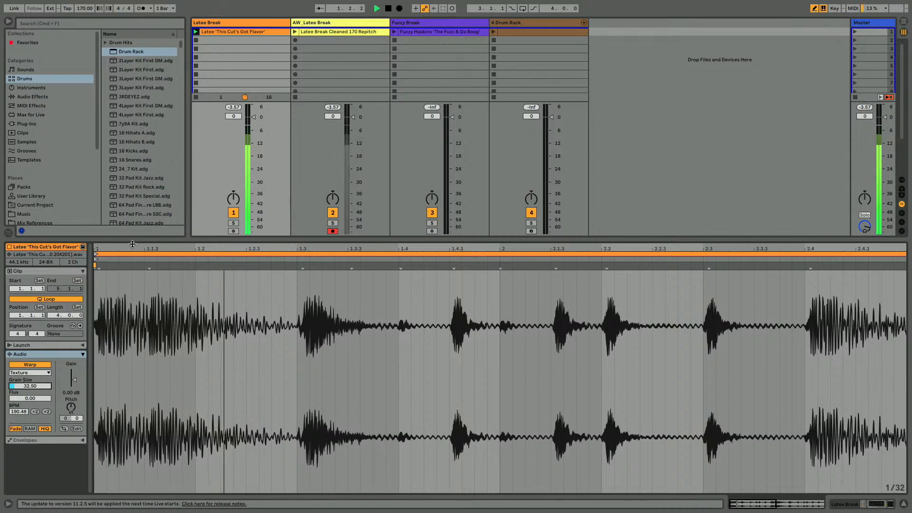
{"action": "left_click", "coordinate": [50, 412]}
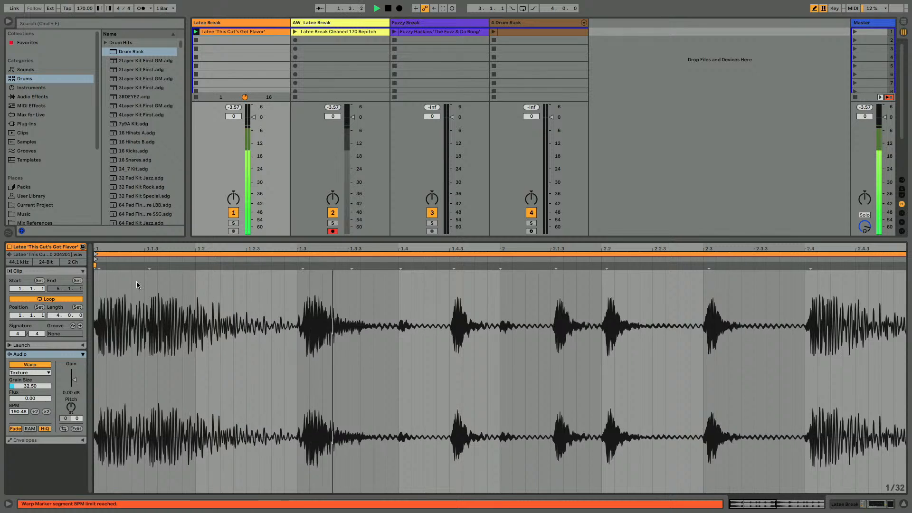
{"action": "key", "text": "x"}
{"action": "key", "text": "shift+Tab"}
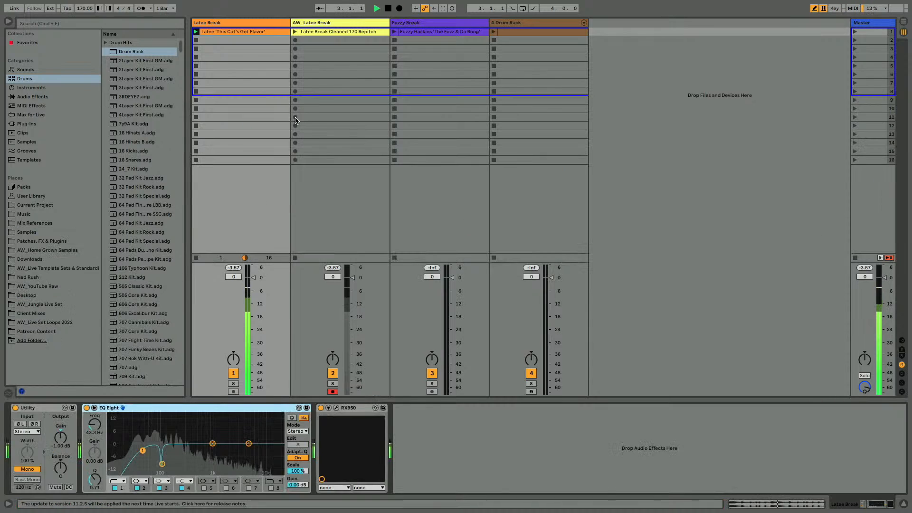
{"action": "key", "text": "space"}
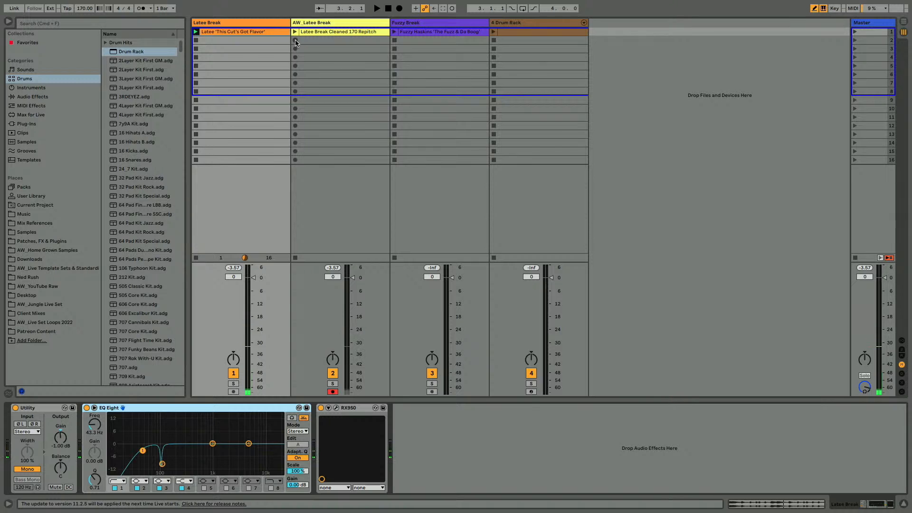
Record the stretched break into the second AW_Latee Break slot and name the clip Latee Break Cleaned 170 TS Texture
{"action": "left_click", "coordinate": [295, 40]}
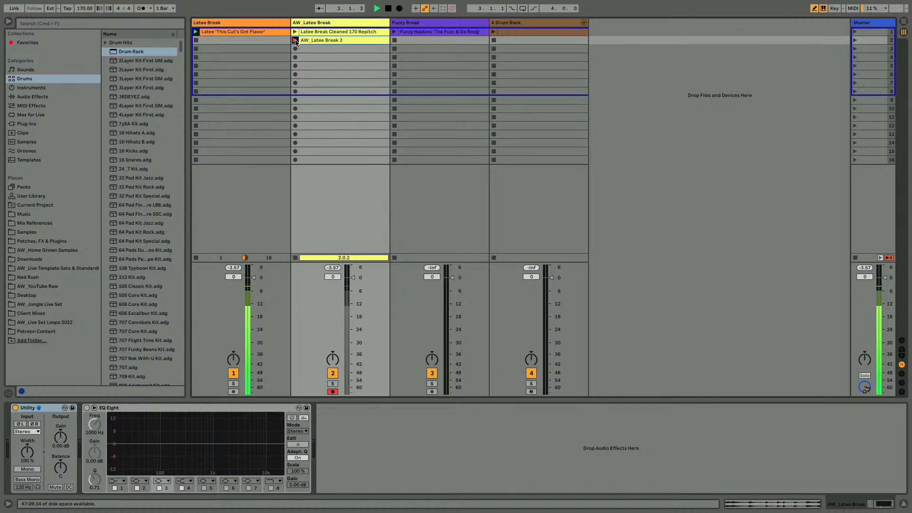
{"action": "left_click", "coordinate": [293, 258]}
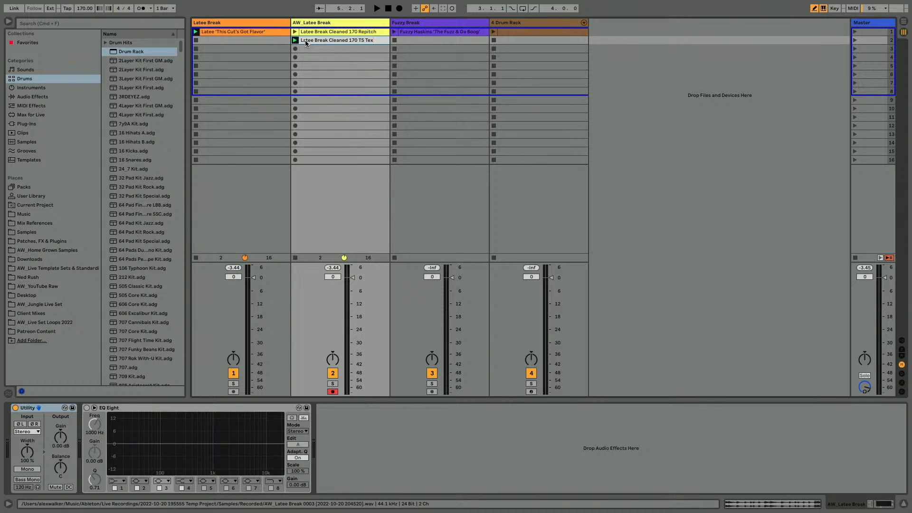
{"action": "type", "text": "re"}
{"action": "key", "text": "Return"}
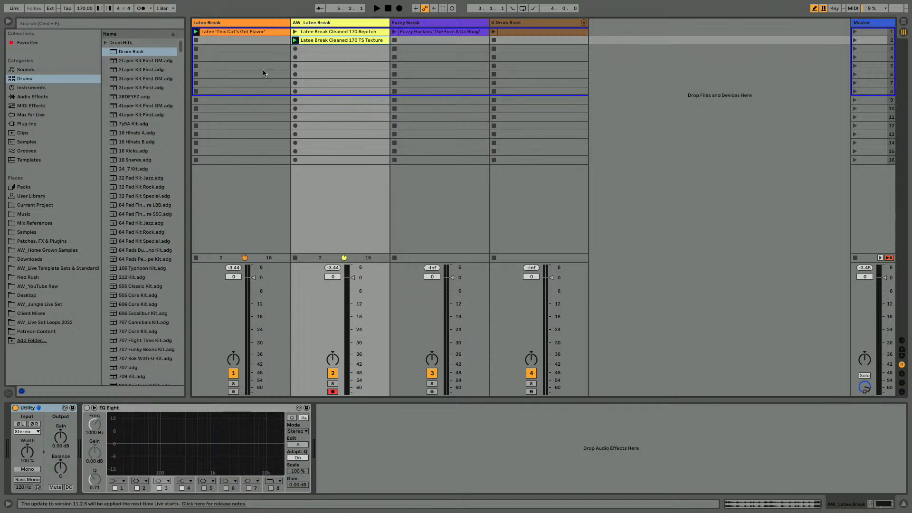
Set the warp mode of Latee Break Cleaned 170 TS Texture to Re-Pitch and audition the clip
{"action": "double_click", "coordinate": [305, 41]}
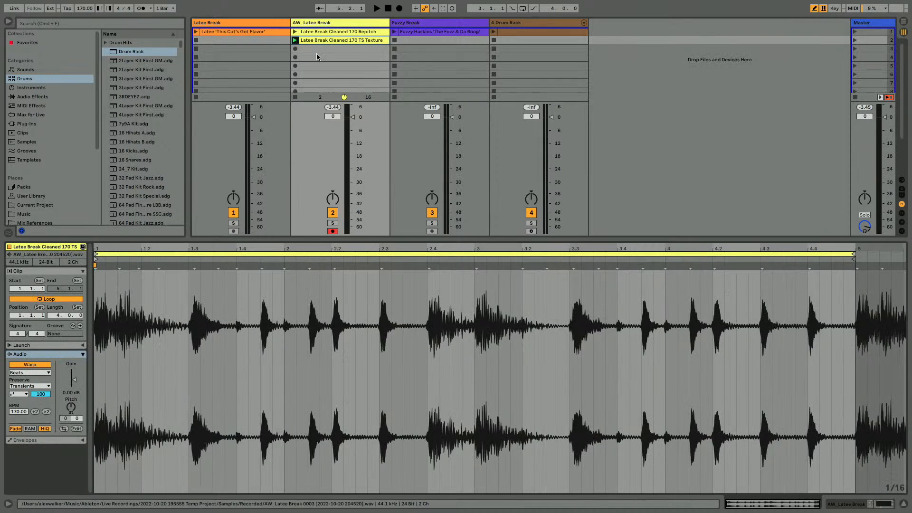
{"action": "left_click", "coordinate": [31, 373]}
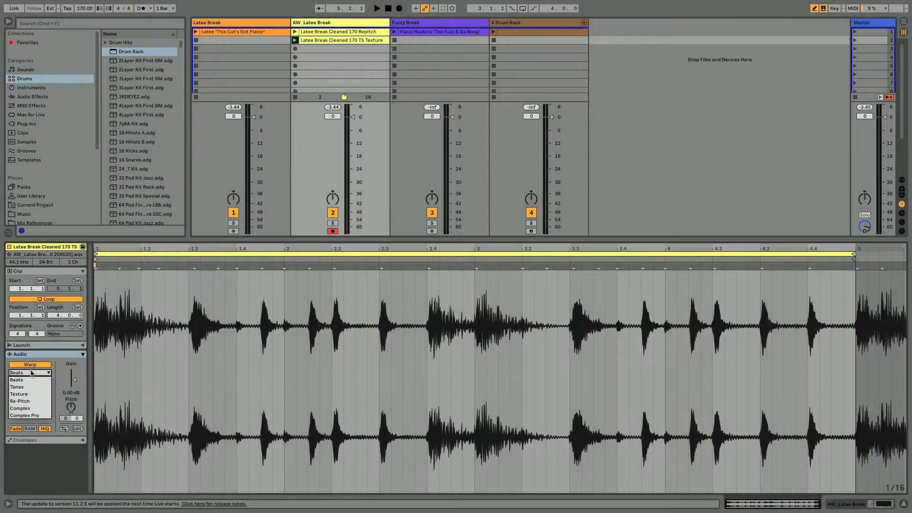
{"action": "left_click", "coordinate": [28, 401]}
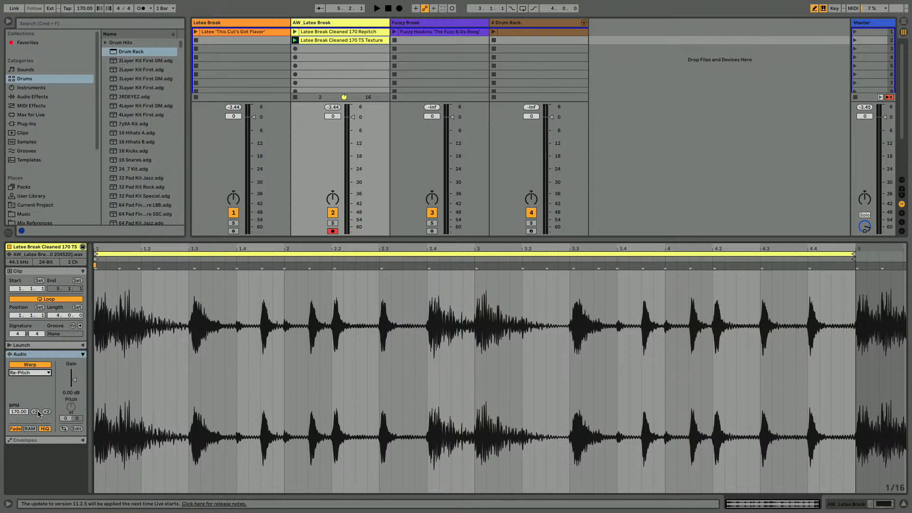
{"action": "key", "text": "space"}
{"action": "key", "text": "space"}
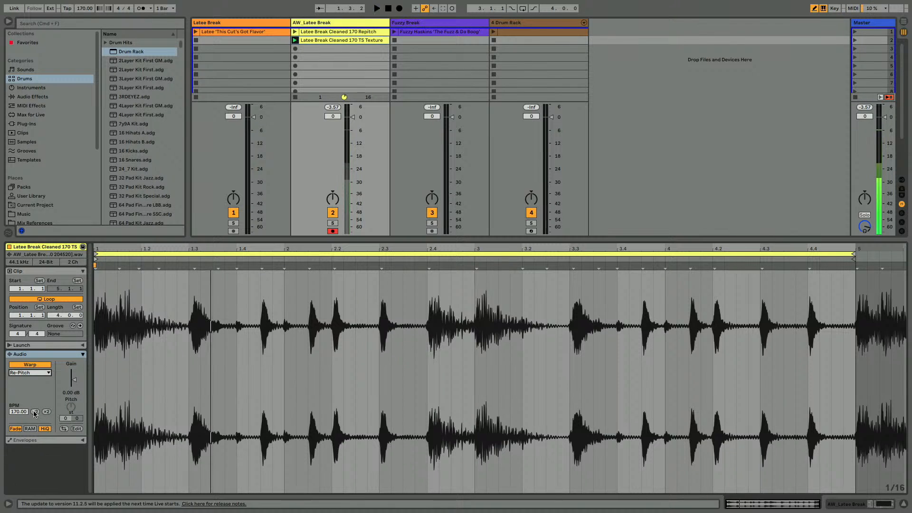
Halve the BPM of Latee Break Cleaned 170 TS Texture and play back the sped-up break
{"action": "left_click", "coordinate": [35, 412]}
{"action": "key", "text": "space"}
{"action": "key", "text": "shift+Tab"}
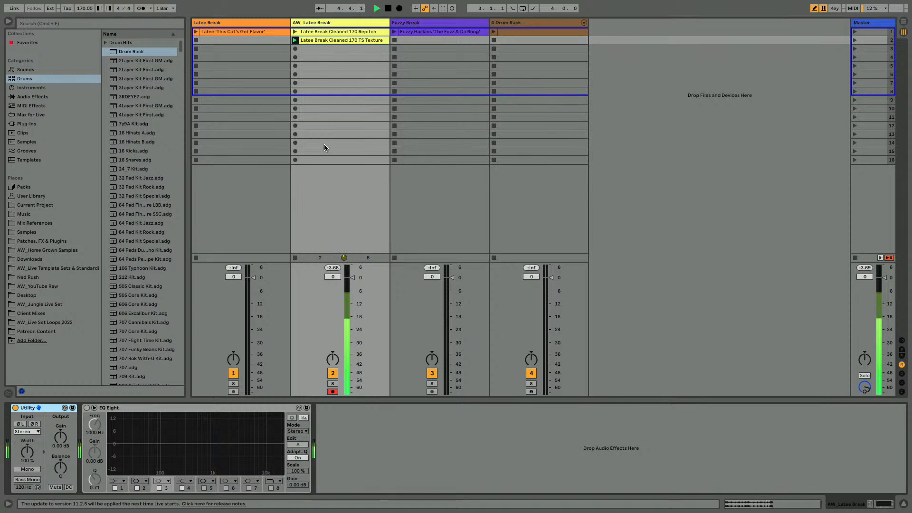
{"action": "key", "text": "space"}
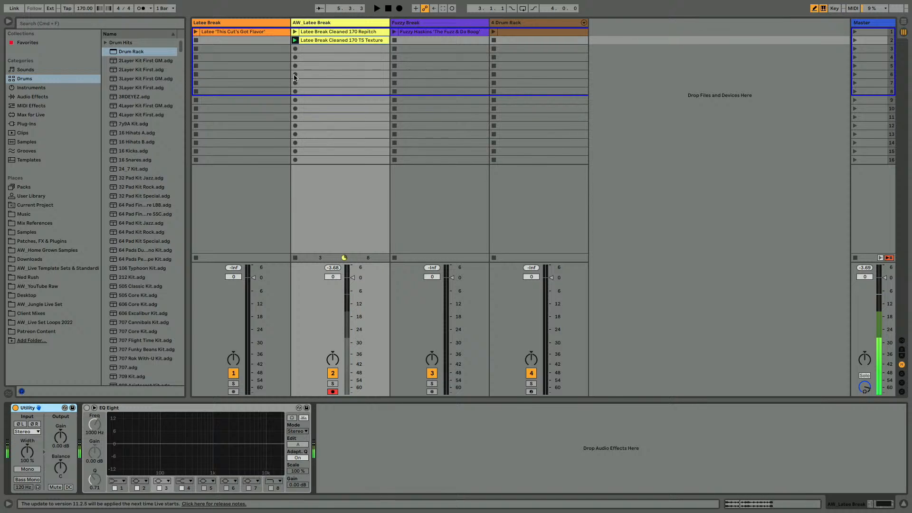
Reopen the original Latee clip, set its Texture Grain Size to 16 and launch it
{"action": "left_click", "coordinate": [239, 31]}
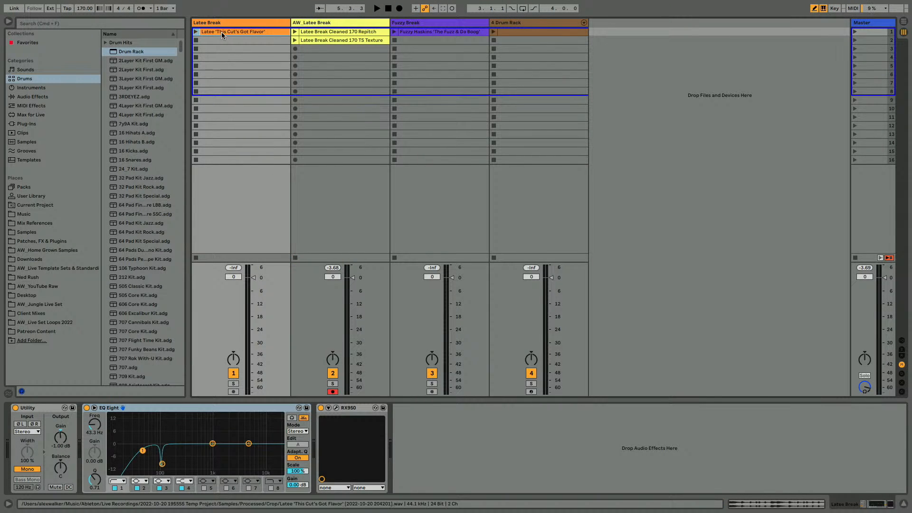
{"action": "double_click", "coordinate": [221, 31]}
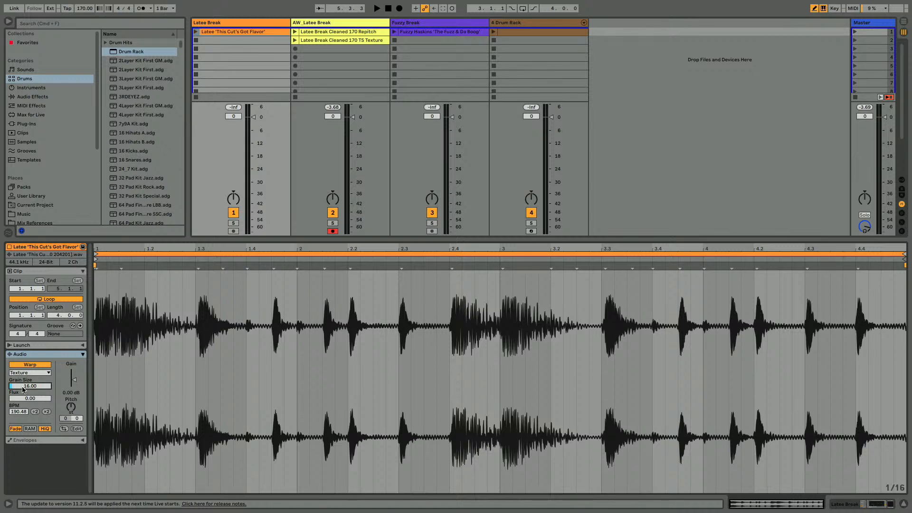
{"action": "left_click", "coordinate": [197, 31]}
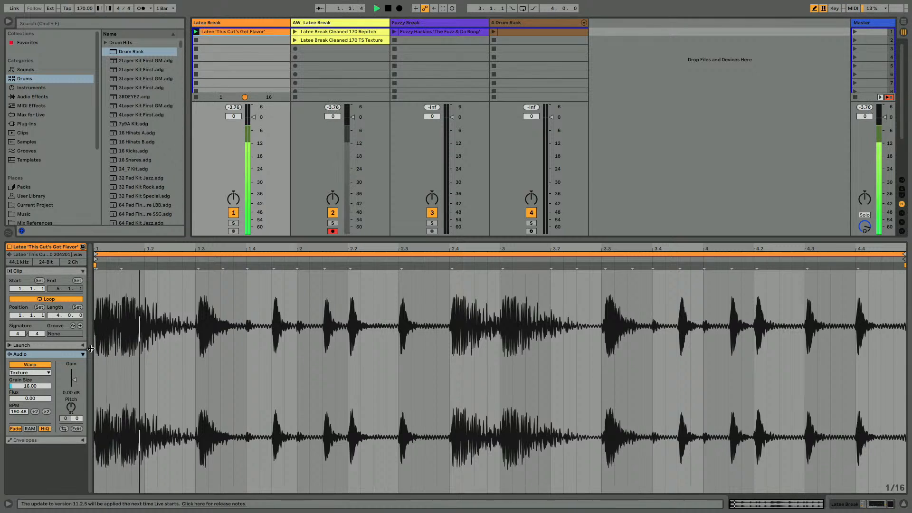
Try the Latee clip at half its BPM, 95.24, and double it back to 190.48
{"action": "left_click", "coordinate": [46, 412]}
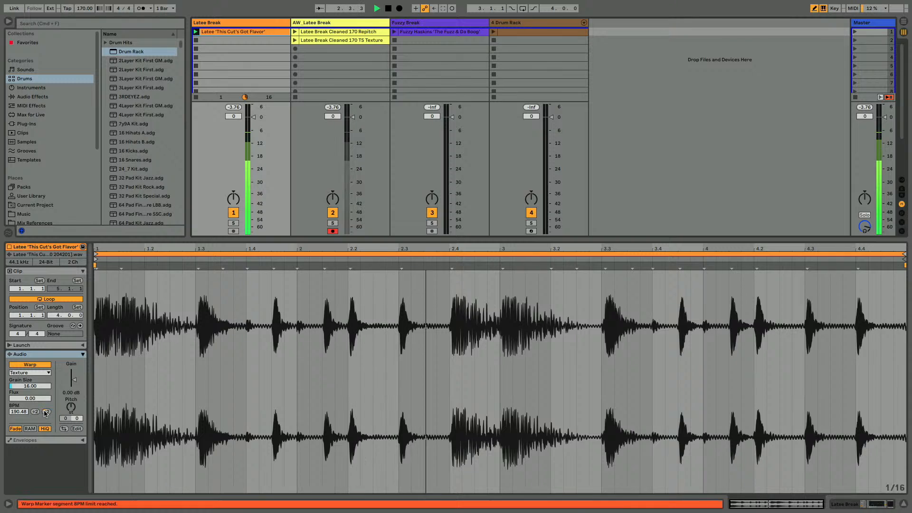
{"action": "left_click", "coordinate": [46, 412]}
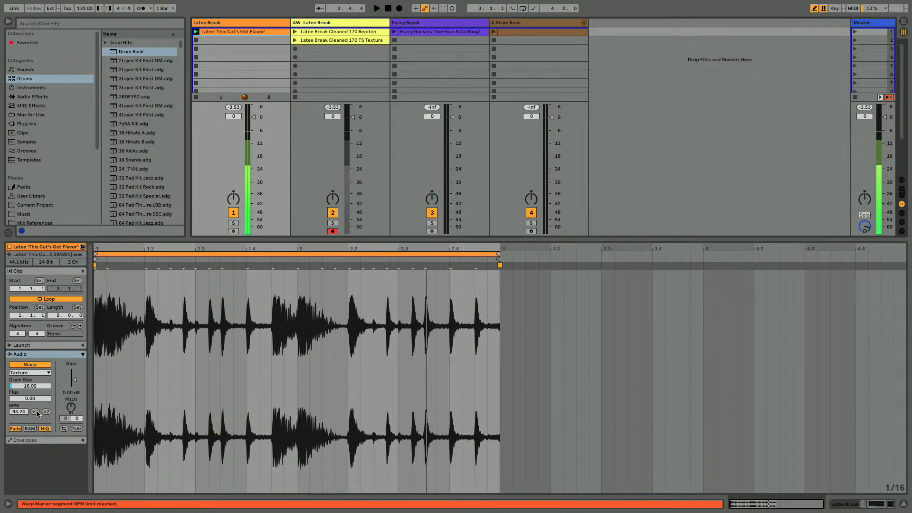
{"action": "left_click", "coordinate": [46, 412]}
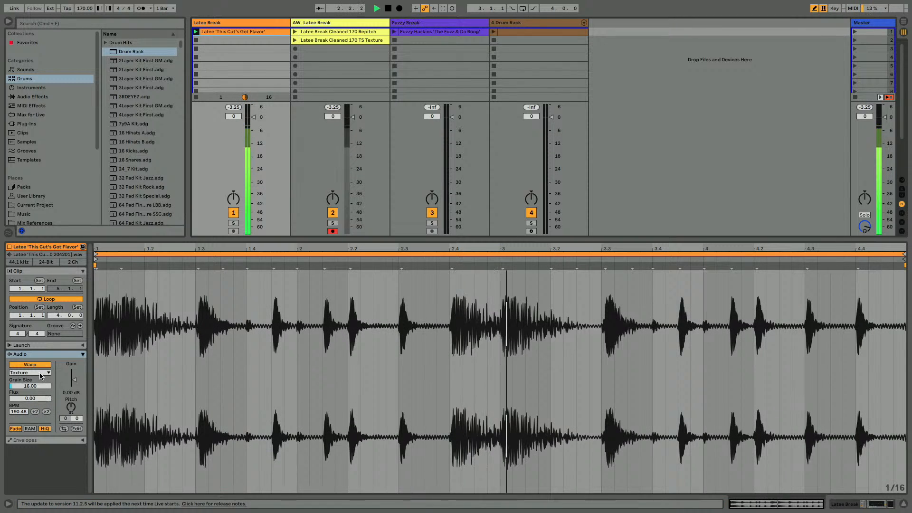
Try the Tones warp mode on the Latee clip and play it
{"action": "left_click", "coordinate": [21, 373]}
{"action": "left_click", "coordinate": [19, 387]}
{"action": "key", "text": "space"}
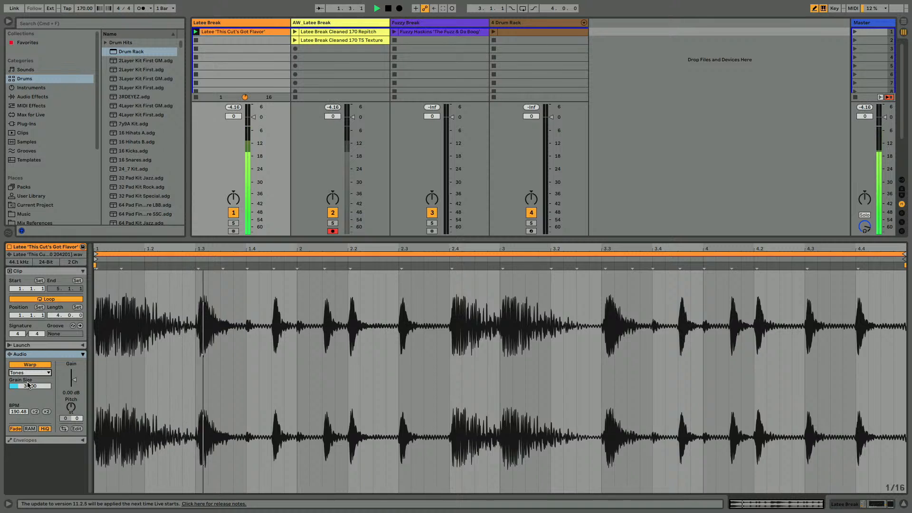
Set the Latee clip's warp mode to Texture and its Grain Size to 2
{"action": "left_click", "coordinate": [28, 373]}
{"action": "left_click", "coordinate": [22, 394]}
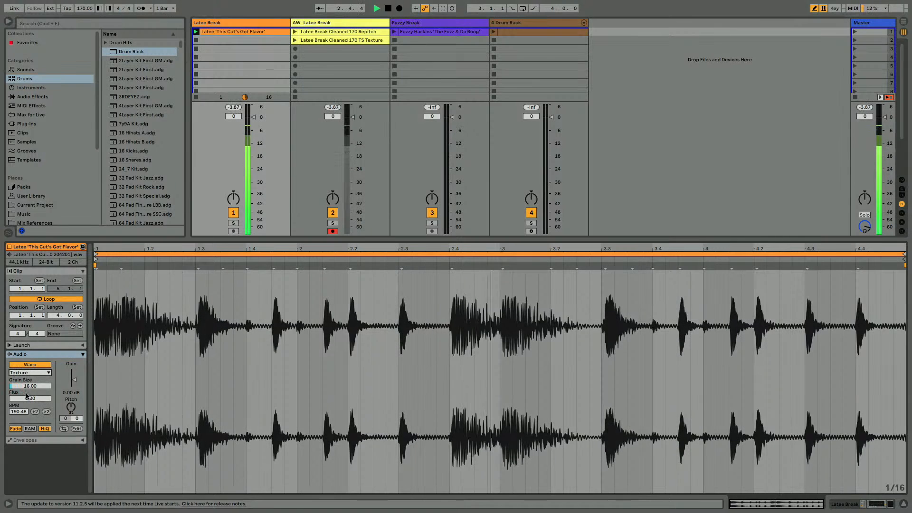
{"action": "mouse_move", "coordinate": [27, 386]}
{"action": "left_mouse_down"}
{"action": "mouse_move", "coordinate": [28, 378]}
{"action": "mouse_move", "coordinate": [27, 403]}
{"action": "left_mouse_up"}
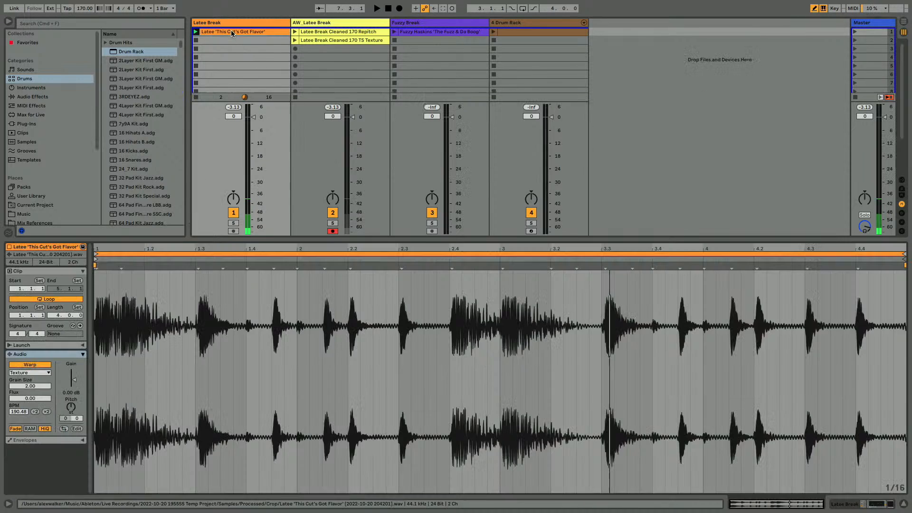
Set the original Latee clip's warp mode to Re-Pitch and hide the browser
{"action": "left_click", "coordinate": [30, 374]}
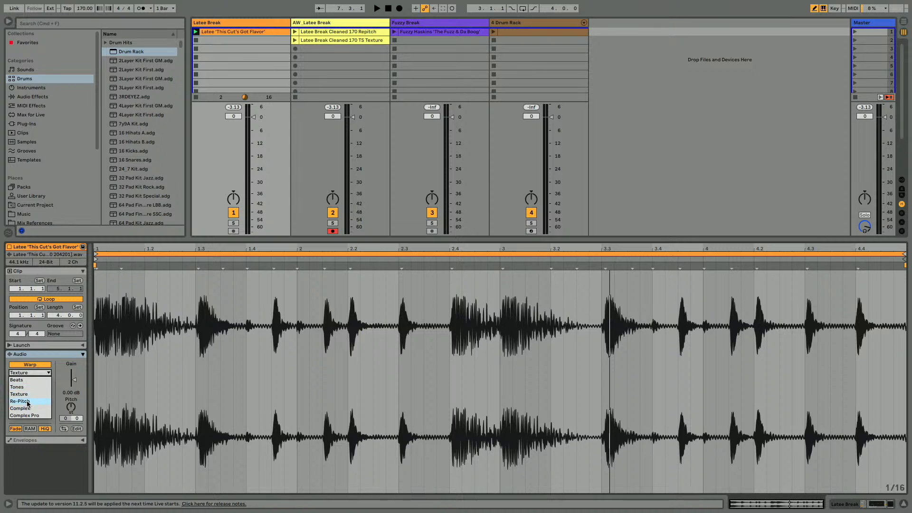
{"action": "left_click", "coordinate": [27, 402]}
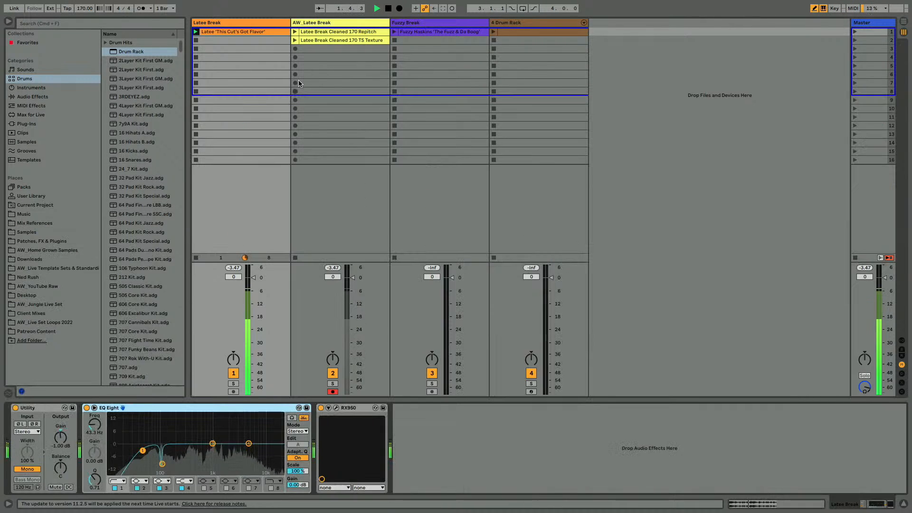
{"action": "left_click", "coordinate": [7, 21]}
Set the "Latee Break Cleaned 170 TS Texture" clip's BPM to 170.00 and play it to check its timing
{"action": "left_click", "coordinate": [145, 38]}
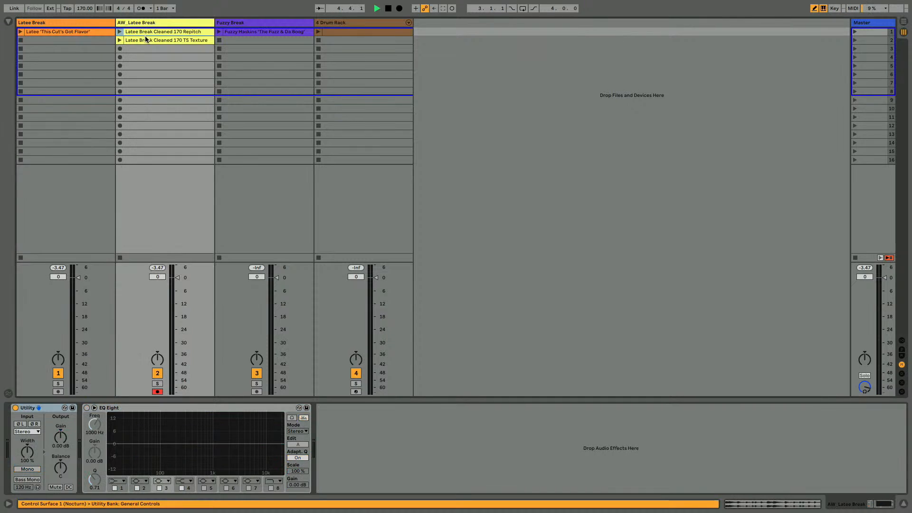
{"action": "double_click", "coordinate": [146, 40]}
{"action": "left_click", "coordinate": [24, 374]}
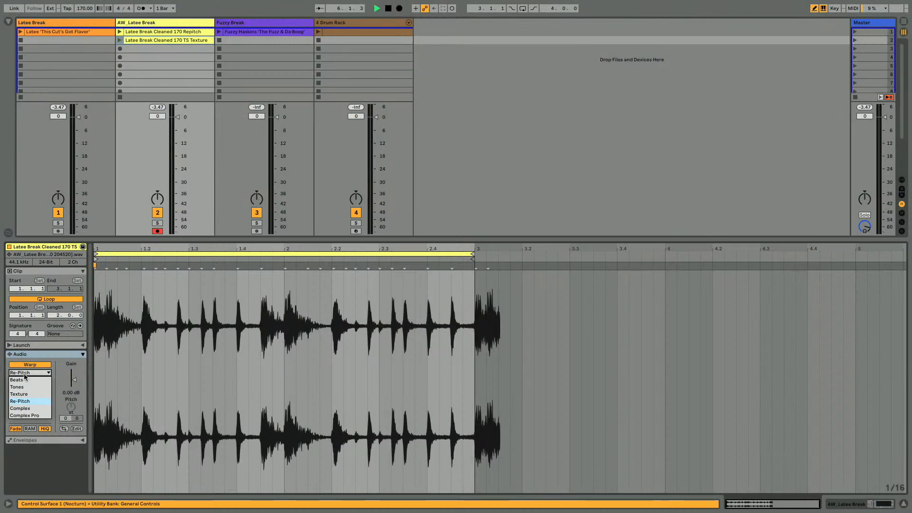
{"action": "left_click", "coordinate": [24, 374]}
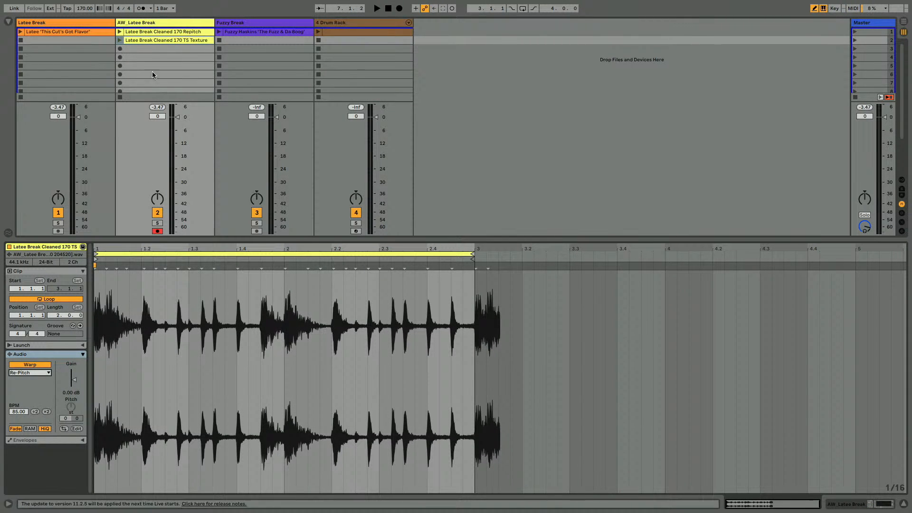
{"action": "left_click", "coordinate": [120, 41]}
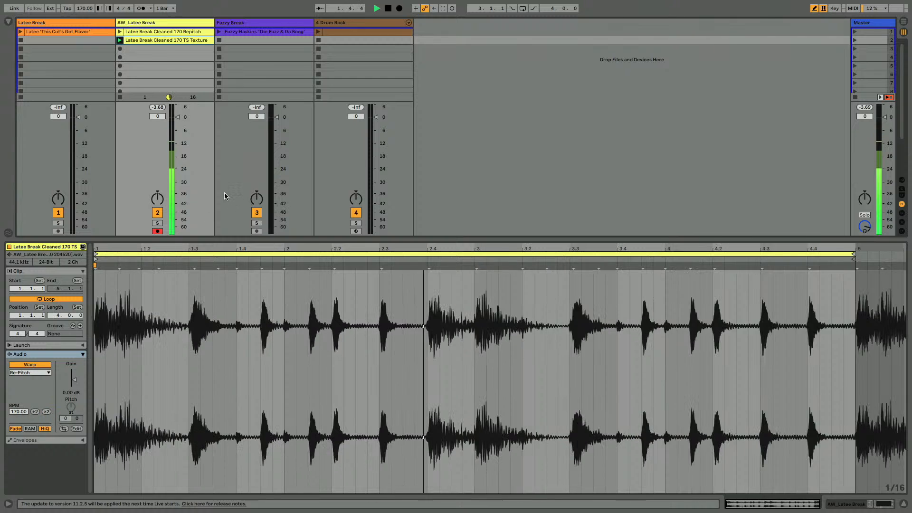
{"action": "key", "text": "shift+Tab"}
{"action": "key", "text": "space"}
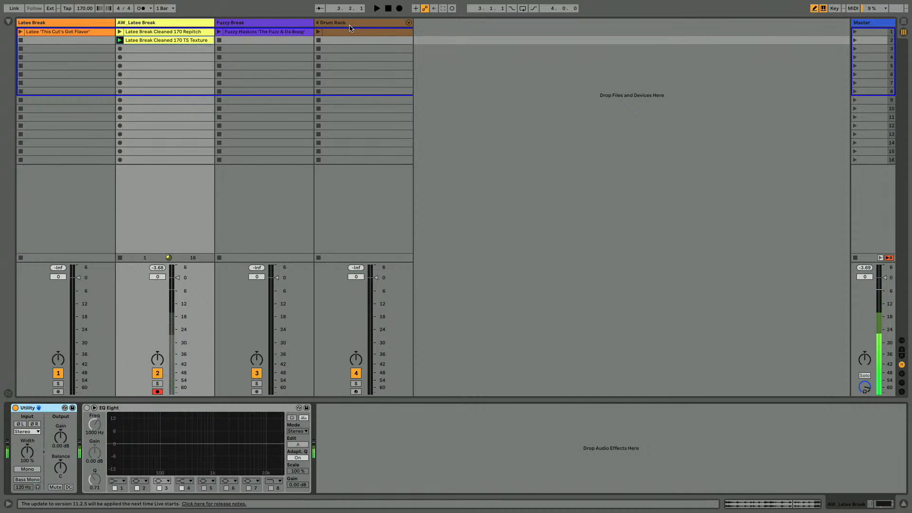
Stop the clip running on the AW_Latee Break track
{"action": "left_click", "coordinate": [351, 23]}
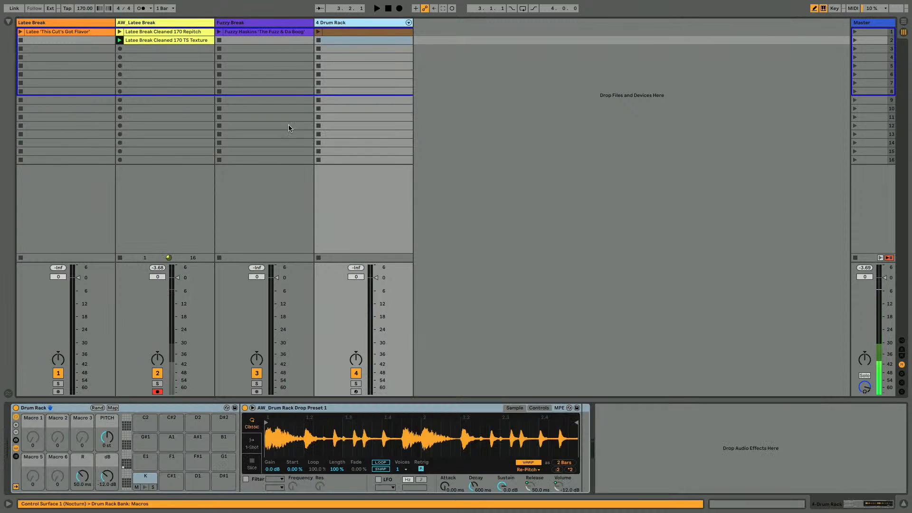
{"action": "left_click", "coordinate": [123, 262]}
{"action": "left_click", "coordinate": [170, 73]}
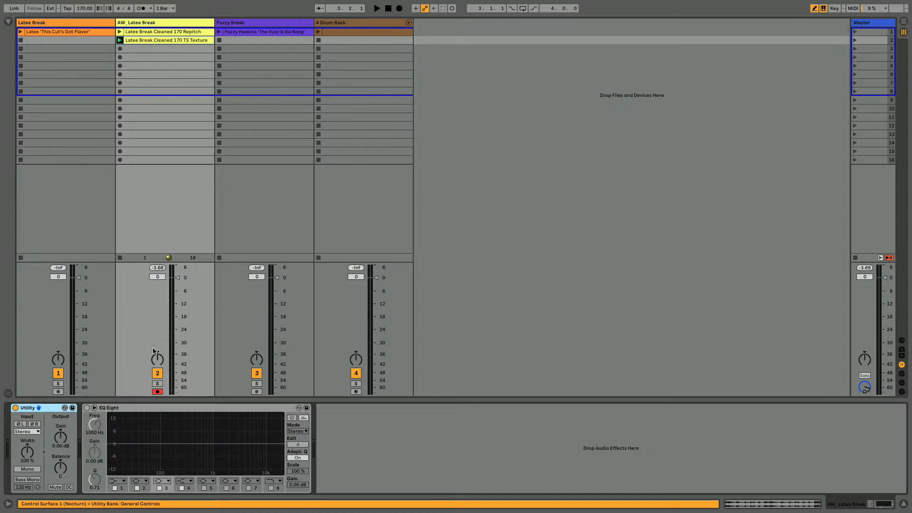
Duplicate the Drum Rack's K pad onto C#1 and move the copy's sample start to the snare near 1.2
{"action": "left_click", "coordinate": [335, 23]}
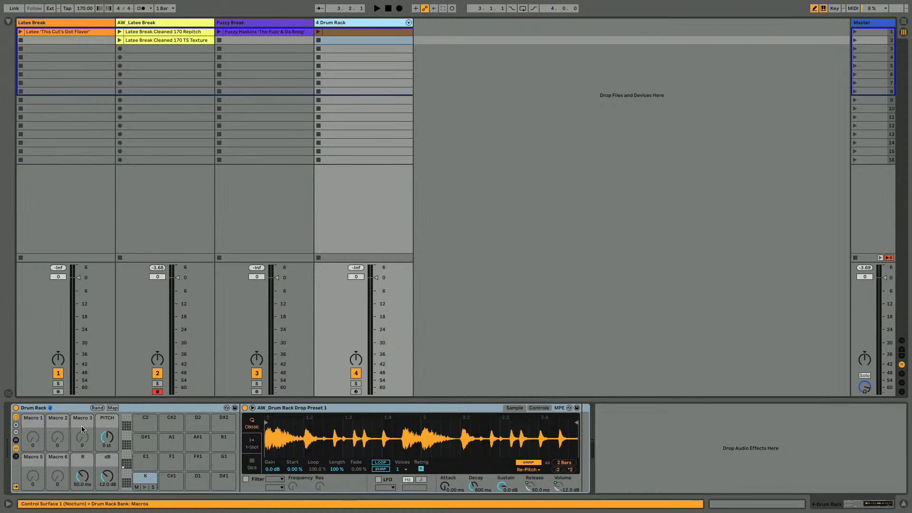
{"action": "left_click_drag", "start_coordinate": [142, 480], "coordinate": [165, 480]}
{"action": "mouse_move", "coordinate": [266, 424]}
{"action": "left_mouse_down"}
{"action": "mouse_move", "coordinate": [304, 426]}
{"action": "mouse_move", "coordinate": [306, 454]}
{"action": "mouse_move", "coordinate": [295, 435]}
{"action": "left_mouse_up"}
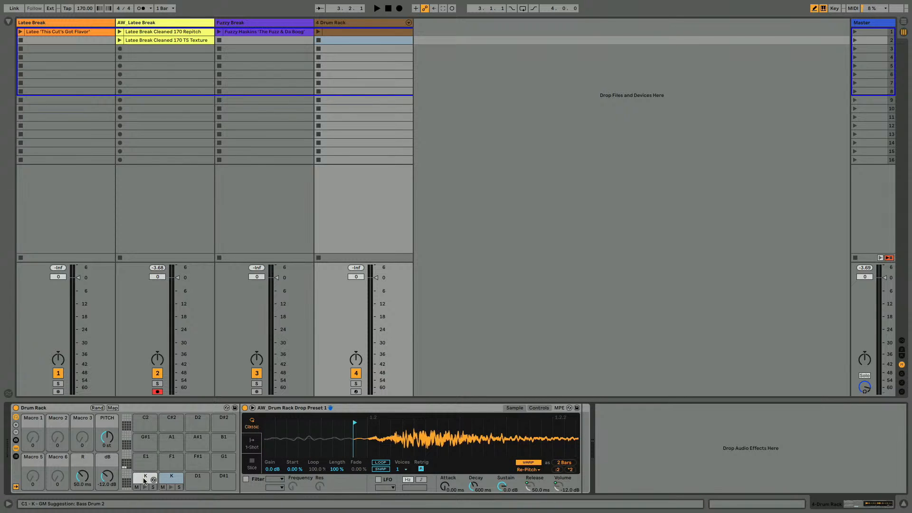
Rename the C#1 pad S and place its sample start right at the snare's transient
{"action": "left_click", "coordinate": [144, 479]}
{"action": "left_click", "coordinate": [173, 479]}
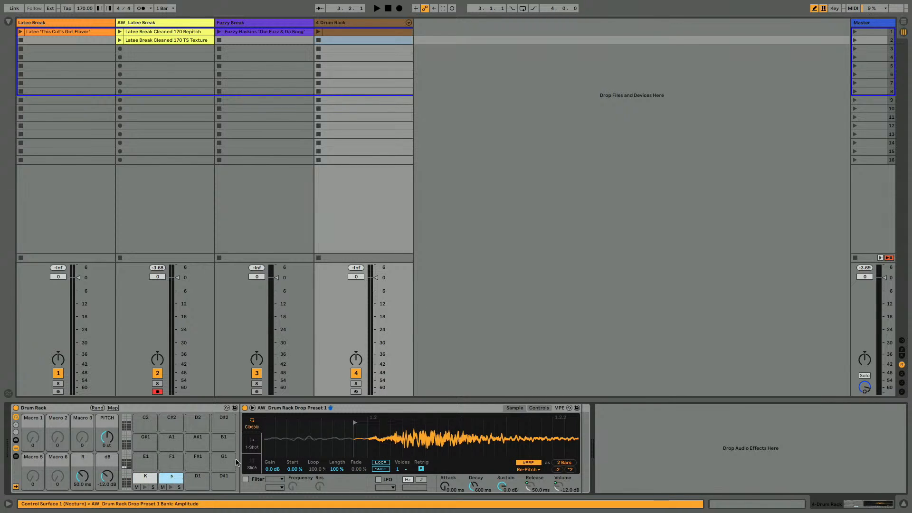
{"action": "left_click", "coordinate": [355, 422]}
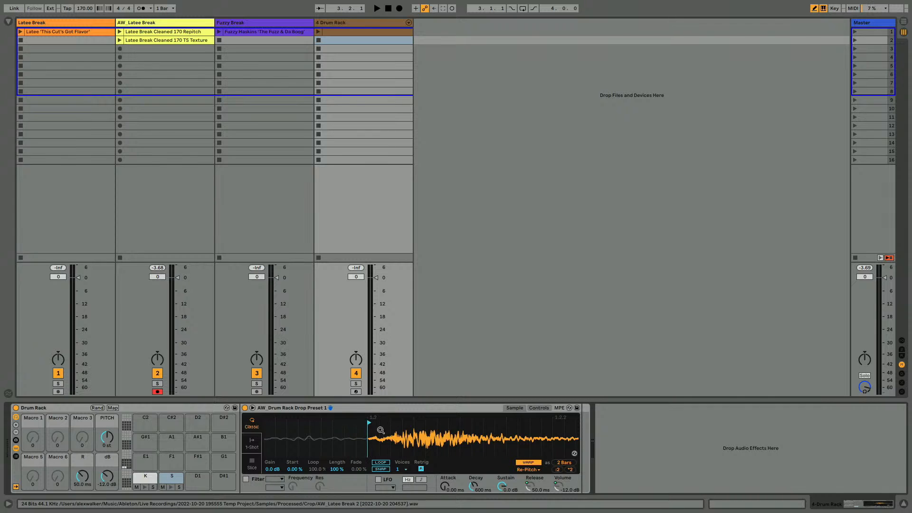
{"action": "left_click_drag", "start_coordinate": [380, 430], "coordinate": [305, 434]}
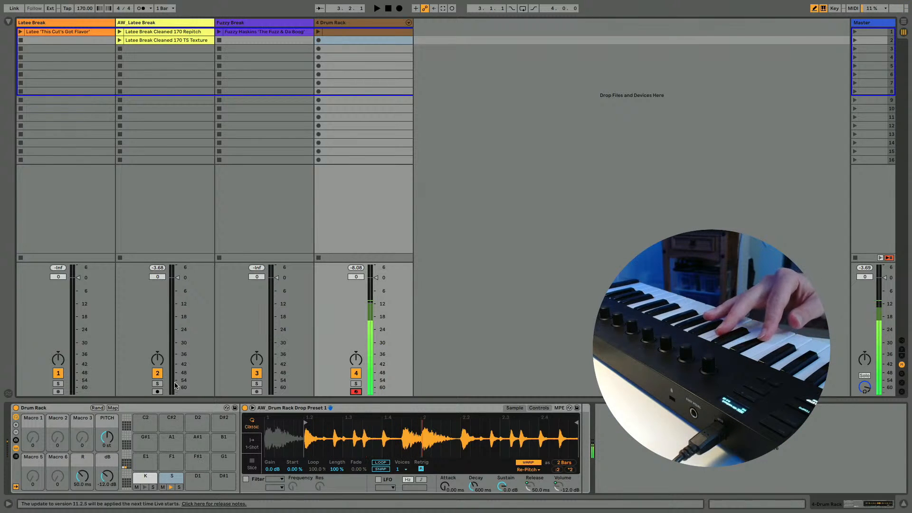
Duplicate the S pad onto D1 and set its sample start at the ghost snare just before 1.3
{"action": "key", "text": "space"}
{"action": "left_click", "coordinate": [166, 478]}
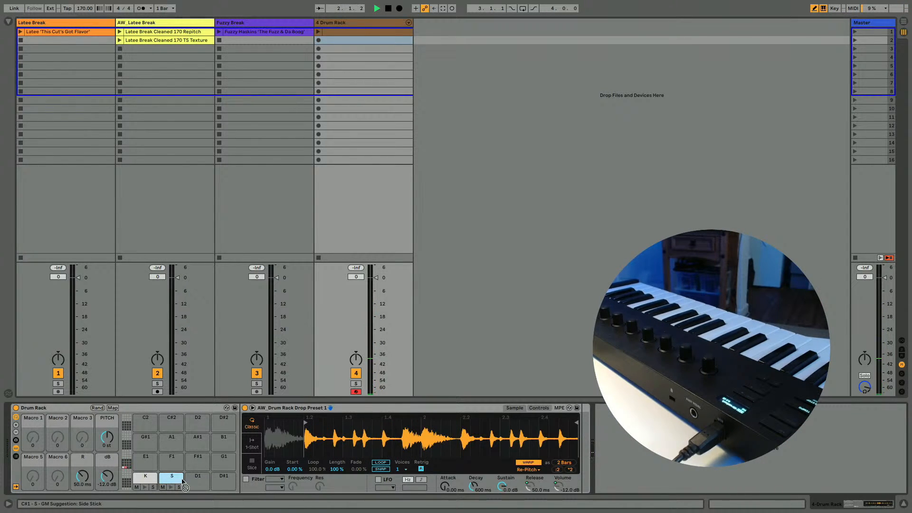
{"action": "left_click_drag", "start_coordinate": [184, 482], "coordinate": [198, 479]}
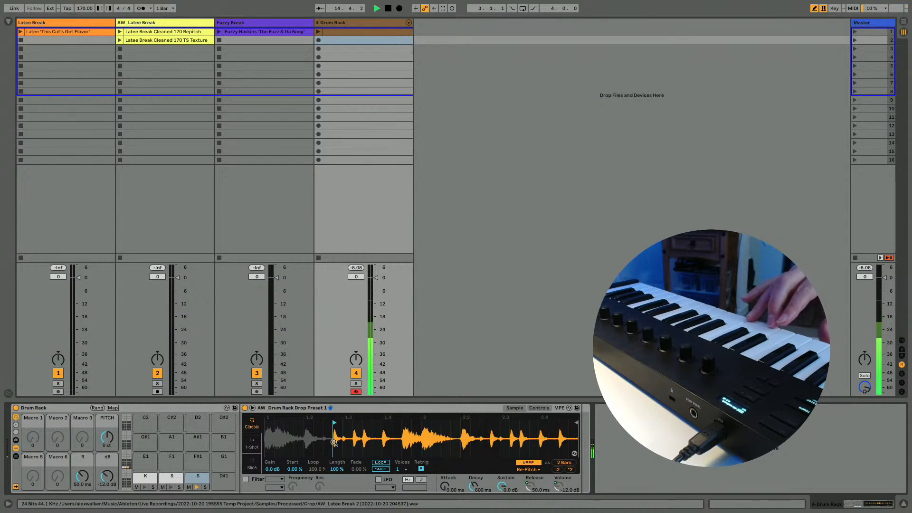
{"action": "left_click_drag", "start_coordinate": [334, 442], "coordinate": [315, 504]}
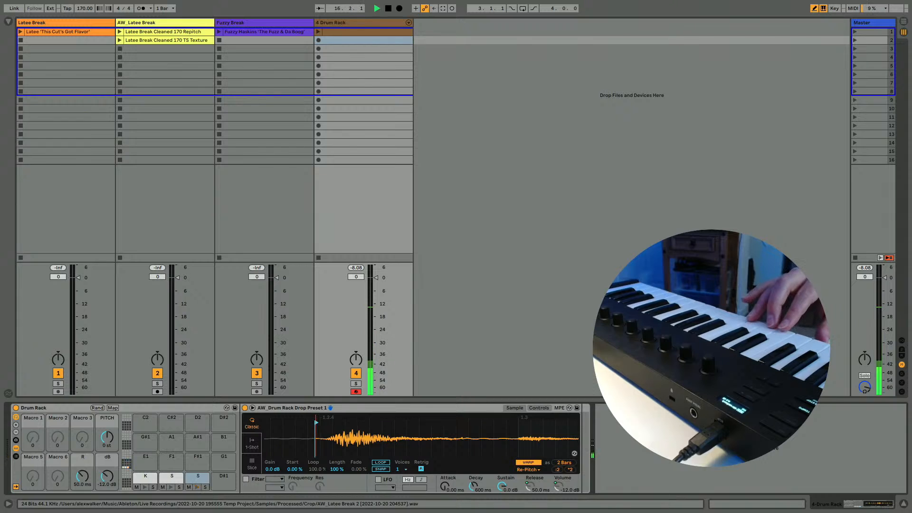
{"action": "left_click_drag", "start_coordinate": [316, 427], "coordinate": [329, 427]}
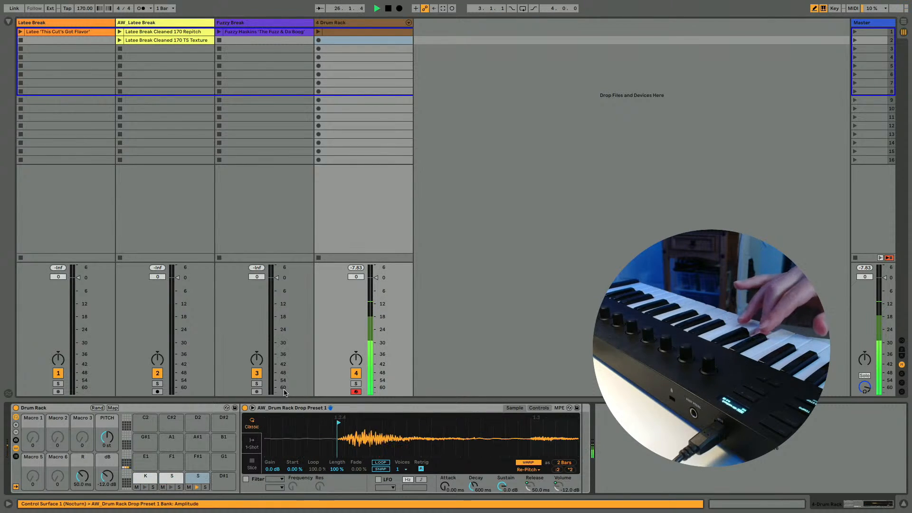
{"action": "left_click_drag", "start_coordinate": [335, 439], "coordinate": [335, 408]}
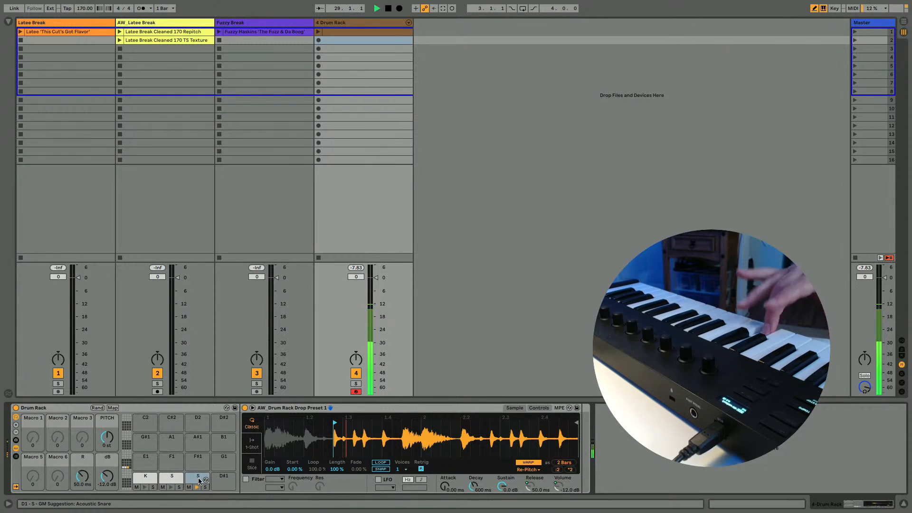
{"action": "key", "text": "ctrl+t"}
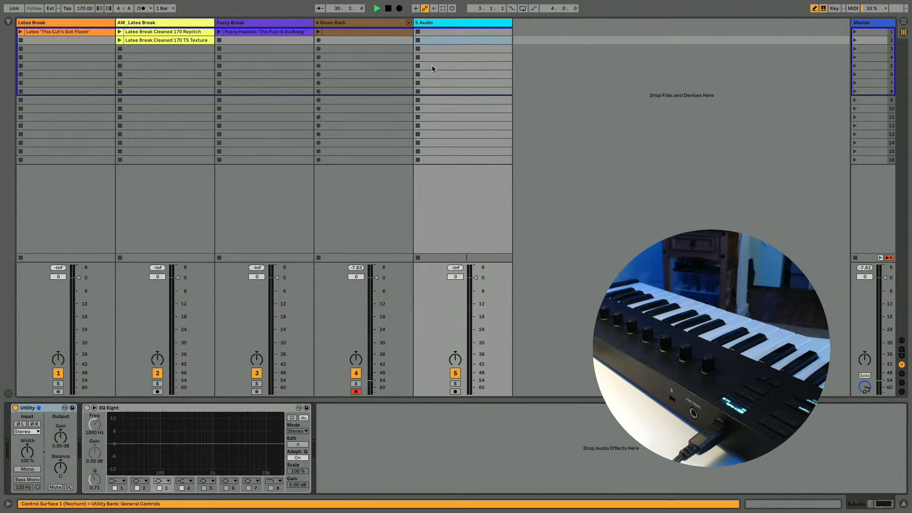
{"action": "left_click", "coordinate": [420, 21]}
{"action": "key", "text": "Delete"}
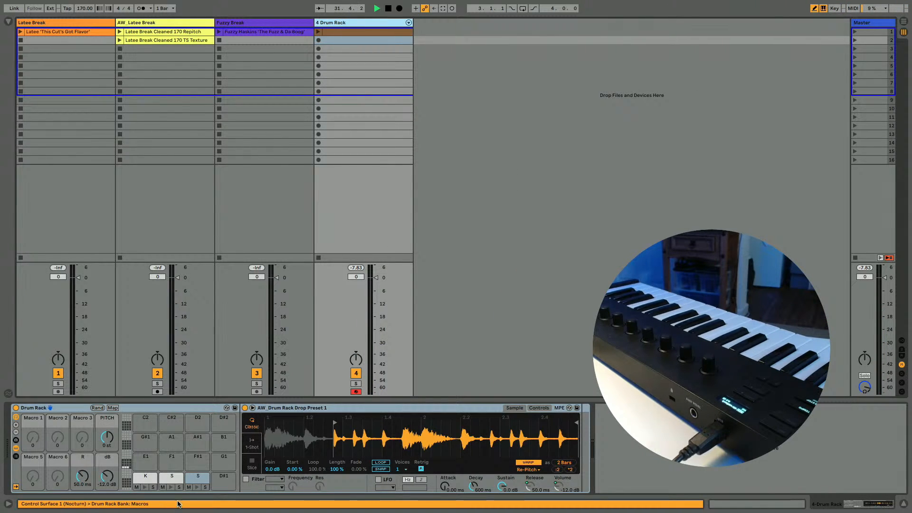
Rename the D1 pad GS and duplicate it onto D#1 as pad H, with its sample starting at 1.3
{"action": "left_click", "coordinate": [195, 476]}
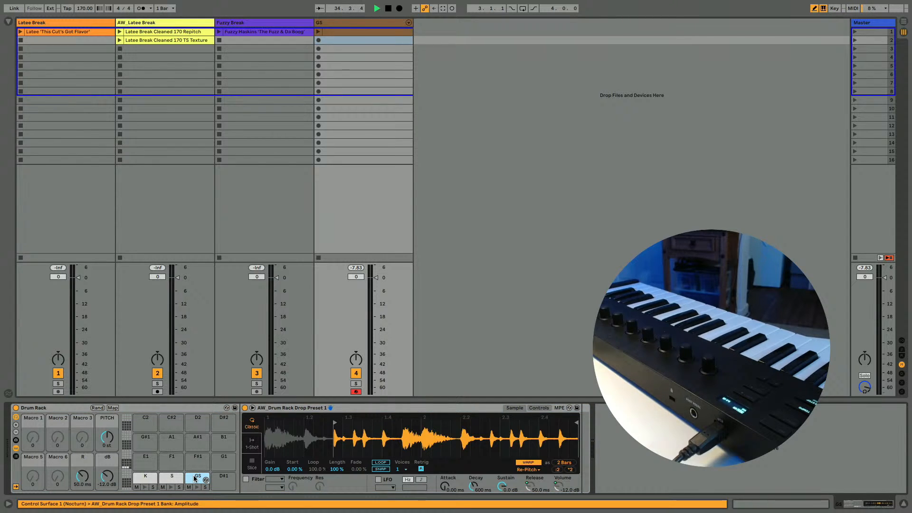
{"action": "left_click_drag", "start_coordinate": [221, 476], "coordinate": [237, 475]}
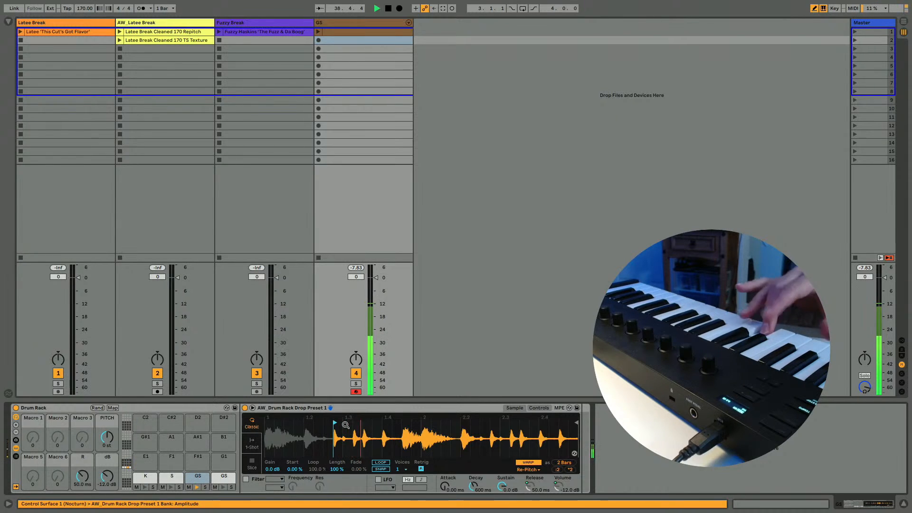
{"action": "mouse_move", "coordinate": [346, 423]}
{"action": "left_mouse_down"}
{"action": "mouse_move", "coordinate": [330, 432]}
{"action": "mouse_move", "coordinate": [314, 421]}
{"action": "left_mouse_up"}
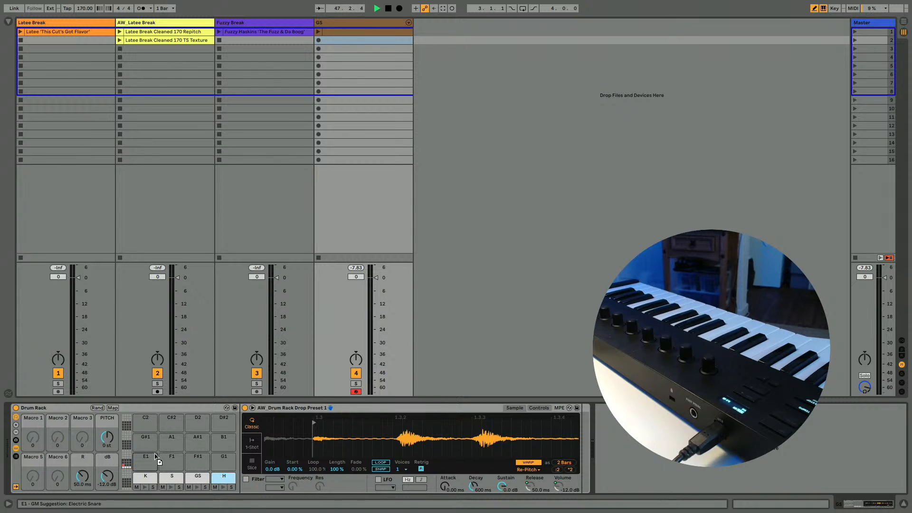
Duplicate the H pad onto E1 and set its sample start at the hit on 1.3.2
{"action": "left_click_drag", "start_coordinate": [149, 457], "coordinate": [151, 457]}
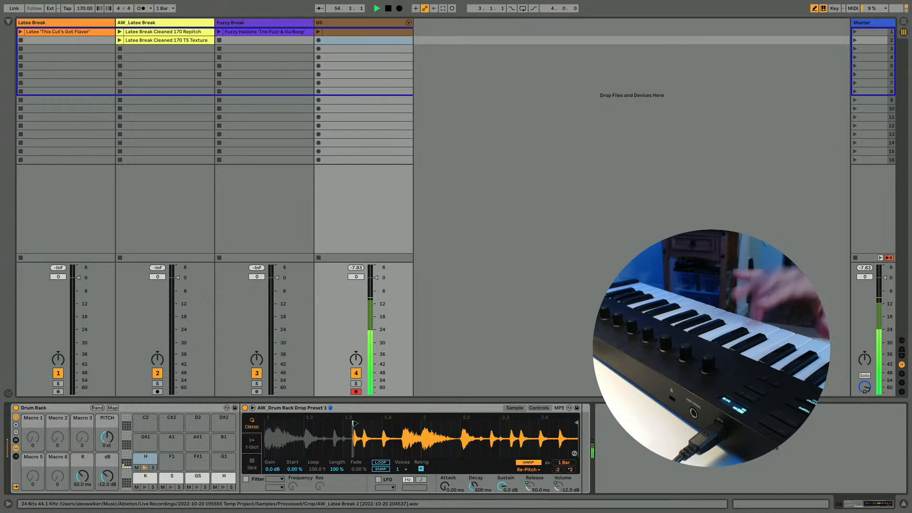
{"action": "left_click_drag", "start_coordinate": [351, 435], "coordinate": [351, 476]}
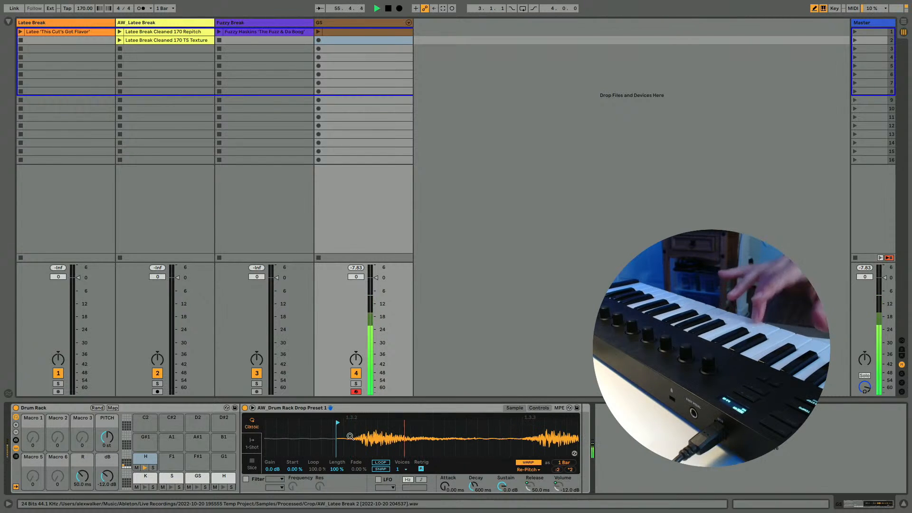
{"action": "left_click_drag", "start_coordinate": [337, 421], "coordinate": [354, 421]}
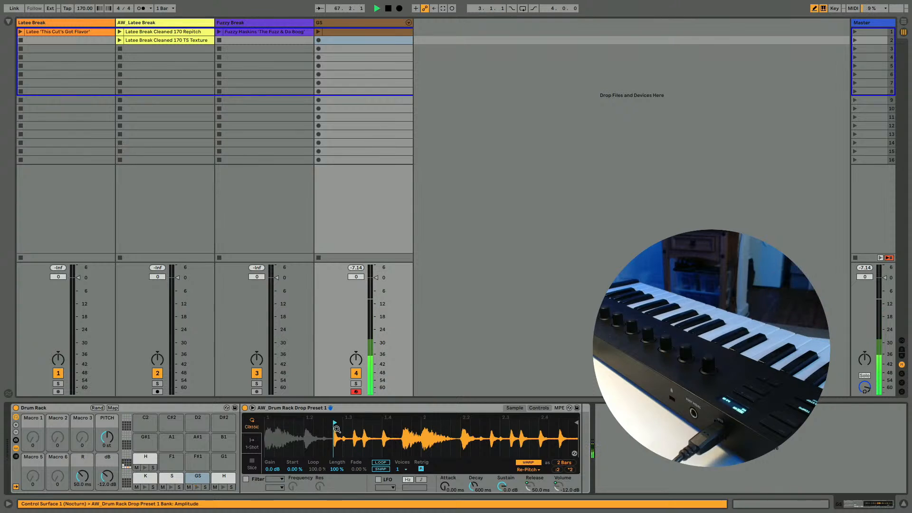
Duplicate the E1 hat pad onto F1 and set its sample start at the hit just before 1.3.3
{"action": "left_click", "coordinate": [143, 460]}
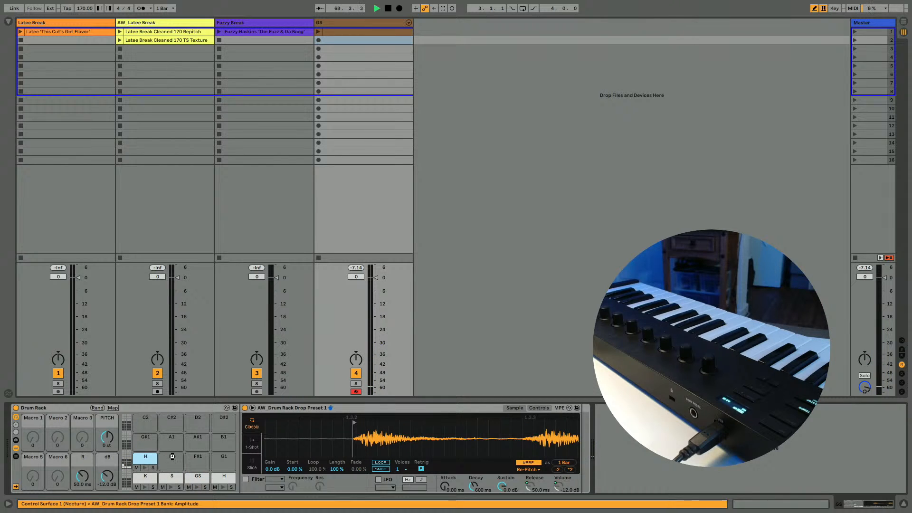
{"action": "left_click_drag", "start_coordinate": [172, 457], "coordinate": [174, 459]}
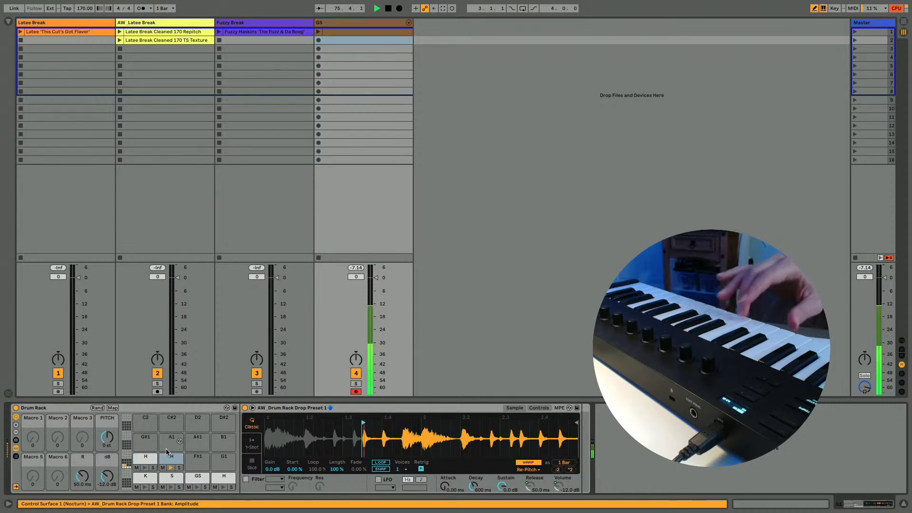
{"action": "left_click_drag", "start_coordinate": [363, 433], "coordinate": [363, 457]}
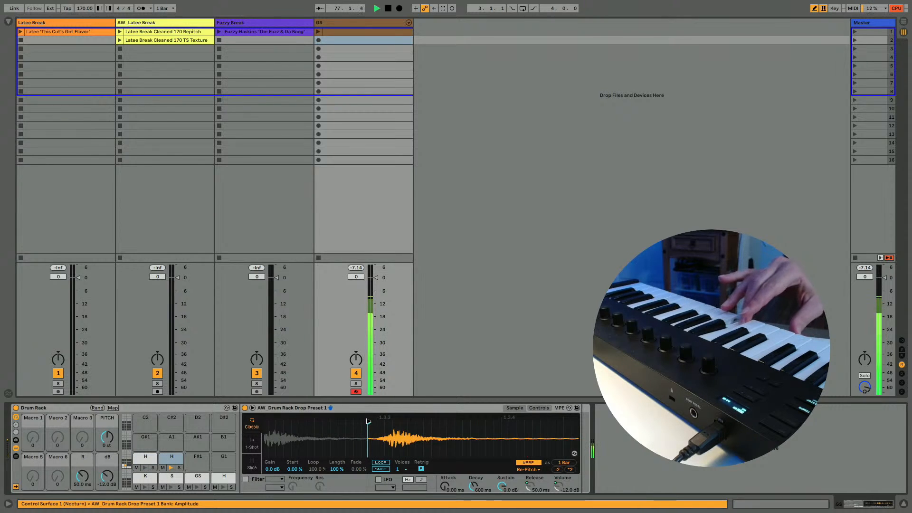
{"action": "left_click_drag", "start_coordinate": [368, 422], "coordinate": [376, 421]}
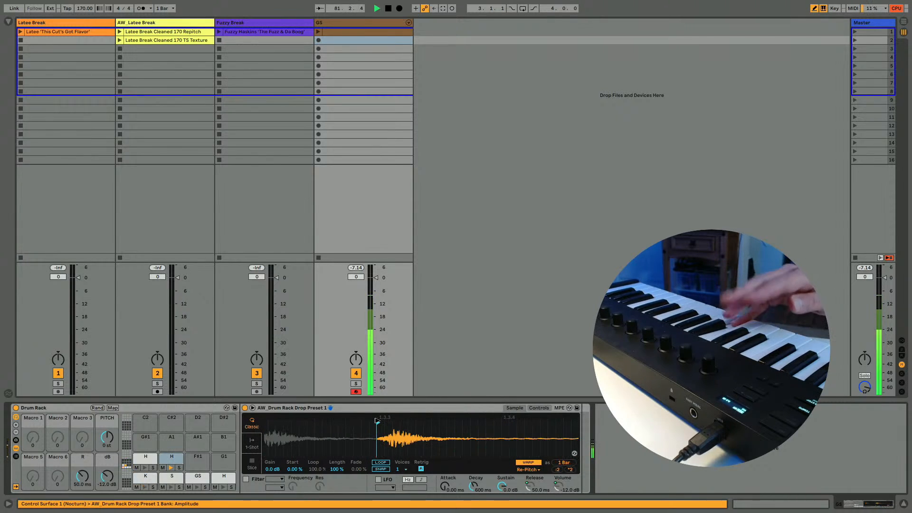
Rename the F1 pad S and duplicate it onto F#1
{"action": "left_click", "coordinate": [167, 449]}
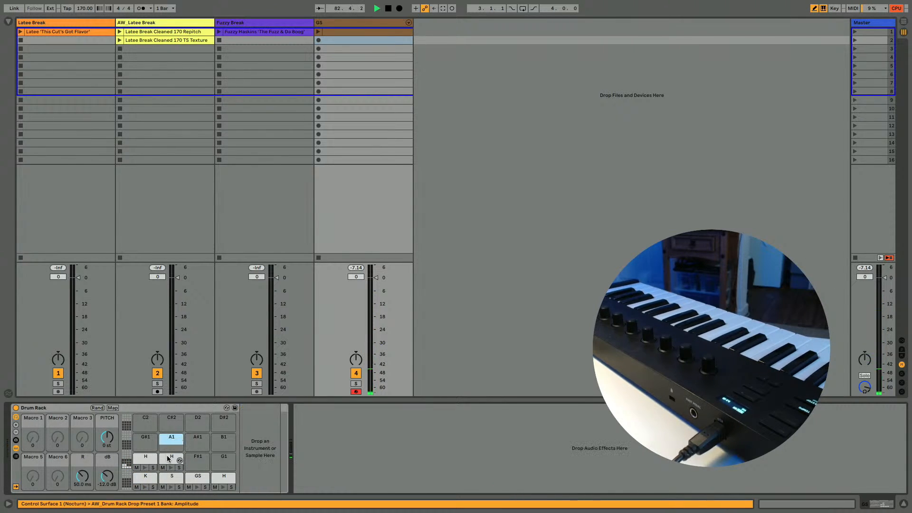
{"action": "left_click", "coordinate": [169, 459]}
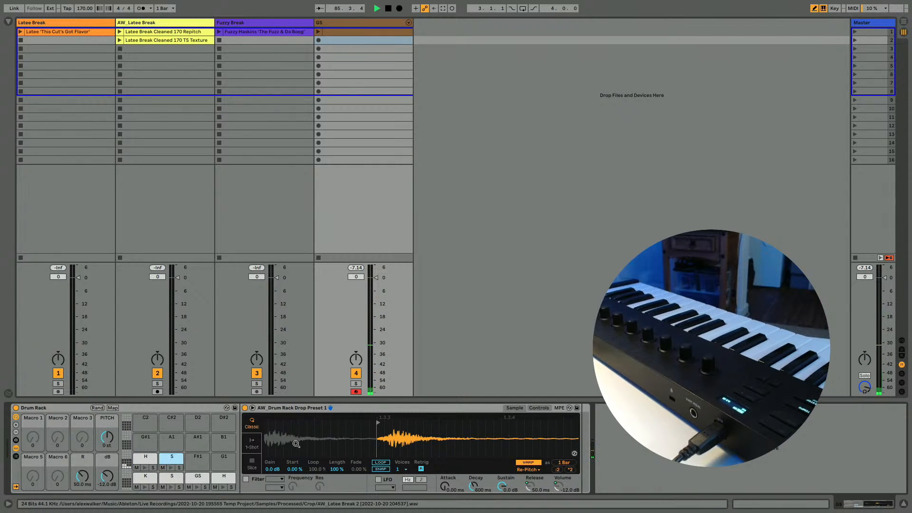
{"action": "mouse_move", "coordinate": [396, 434]}
{"action": "left_mouse_down"}
{"action": "mouse_move", "coordinate": [330, 427]}
{"action": "mouse_move", "coordinate": [363, 418]}
{"action": "left_mouse_up"}
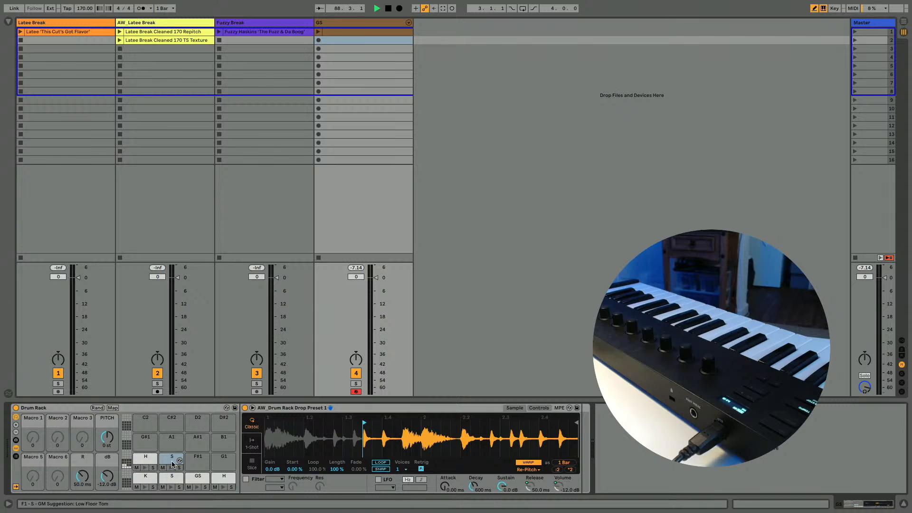
{"action": "left_click_drag", "start_coordinate": [174, 462], "coordinate": [195, 462]}
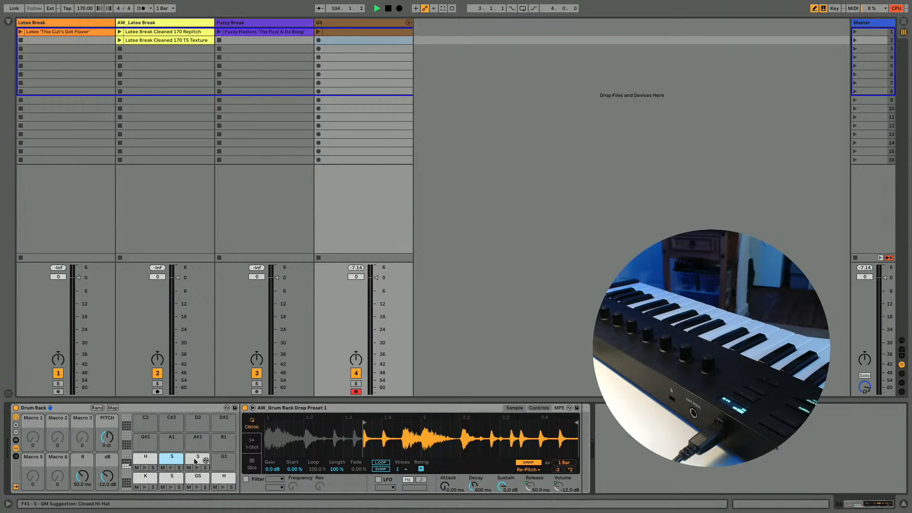
Stop playback and rename the Drum Rack track AW_Latee Break Rack 221020
{"action": "key", "text": "space"}
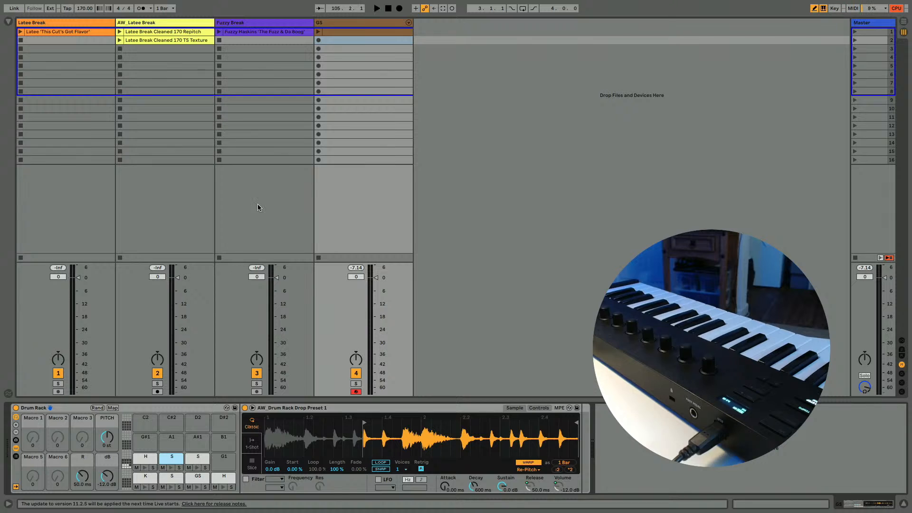
{"action": "left_click", "coordinate": [321, 24]}
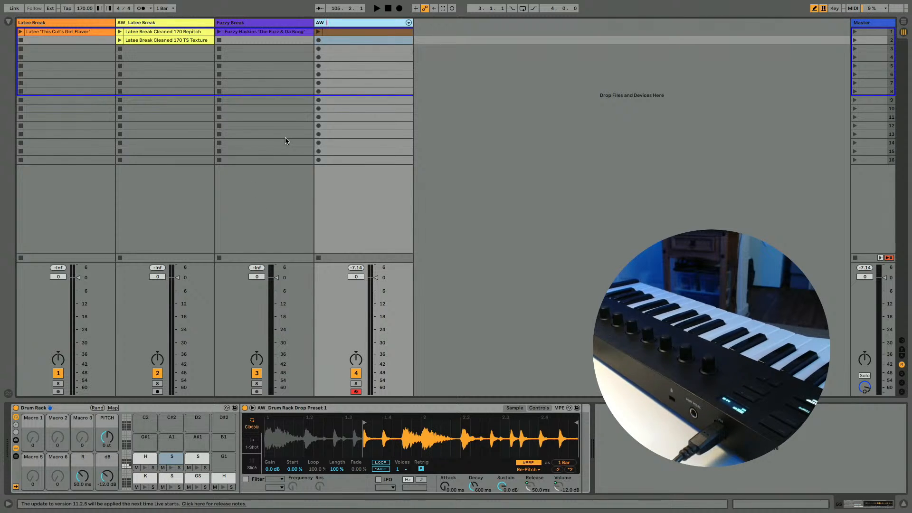
{"action": "type", "text": "AW_Latee break Rack"}
{"action": "mouse_move", "coordinate": [694, 2]}
{"action": "type", "text": "2210"}
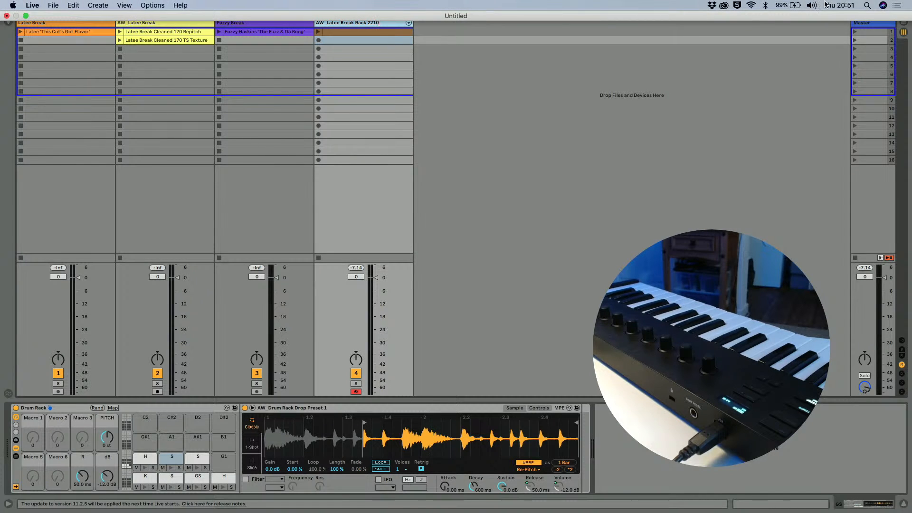
{"action": "left_click", "coordinate": [835, 5]}
{"action": "left_click", "coordinate": [740, 164]}
{"action": "type", "text": "20"}
{"action": "key", "text": "Return"}
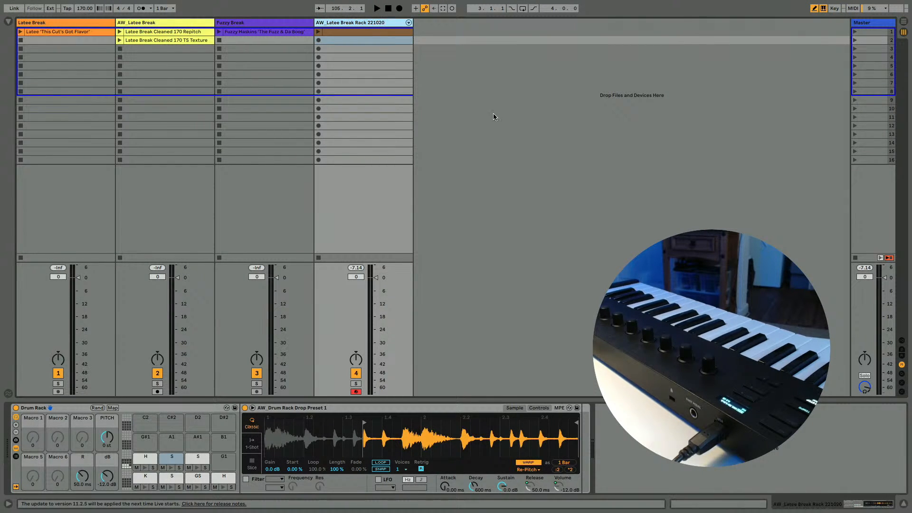
Set the F#1 pad's sample start at the hit on bar 2 and rename the pad K
{"action": "left_click", "coordinate": [333, 33]}
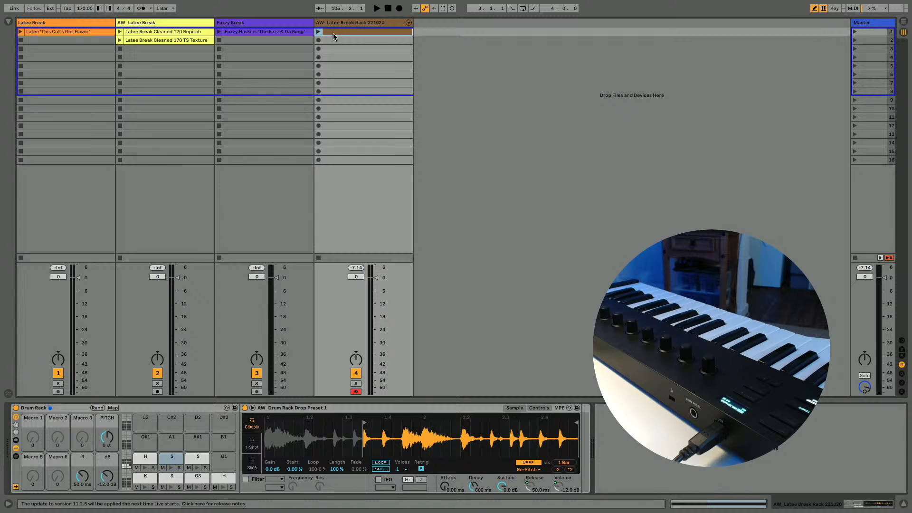
{"action": "key", "text": "Return"}
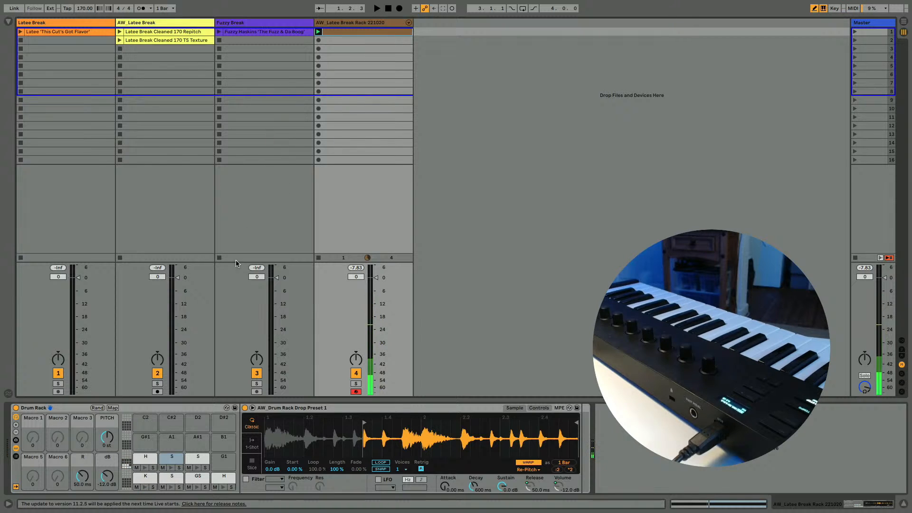
{"action": "left_click", "coordinate": [196, 460]}
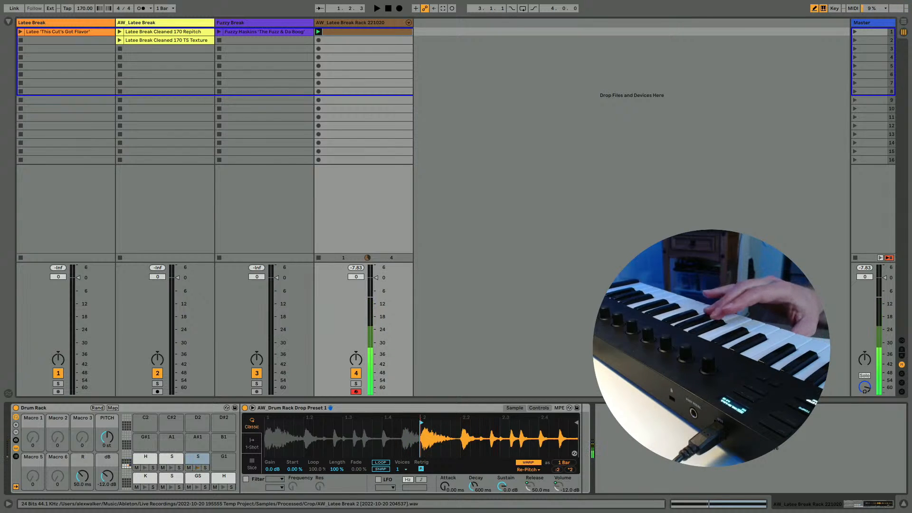
{"action": "left_click_drag", "start_coordinate": [419, 424], "coordinate": [424, 456]}
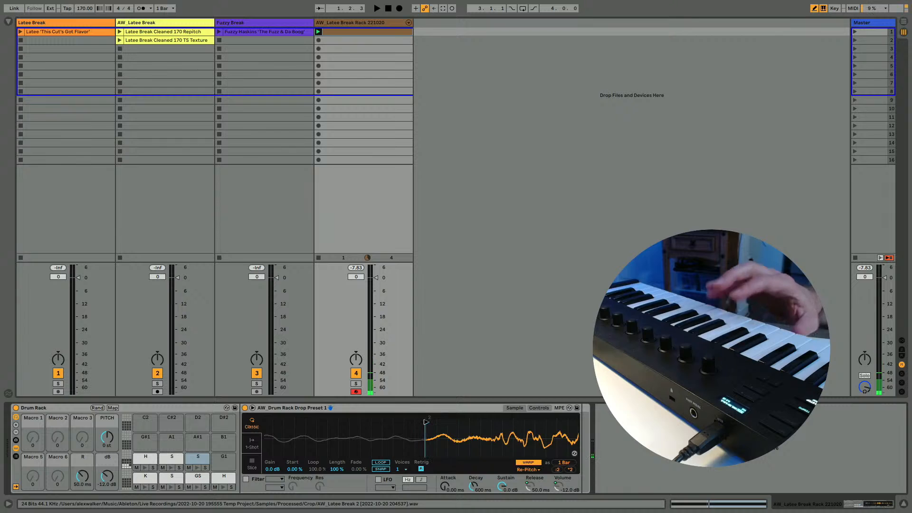
{"action": "left_click_drag", "start_coordinate": [428, 422], "coordinate": [430, 457]}
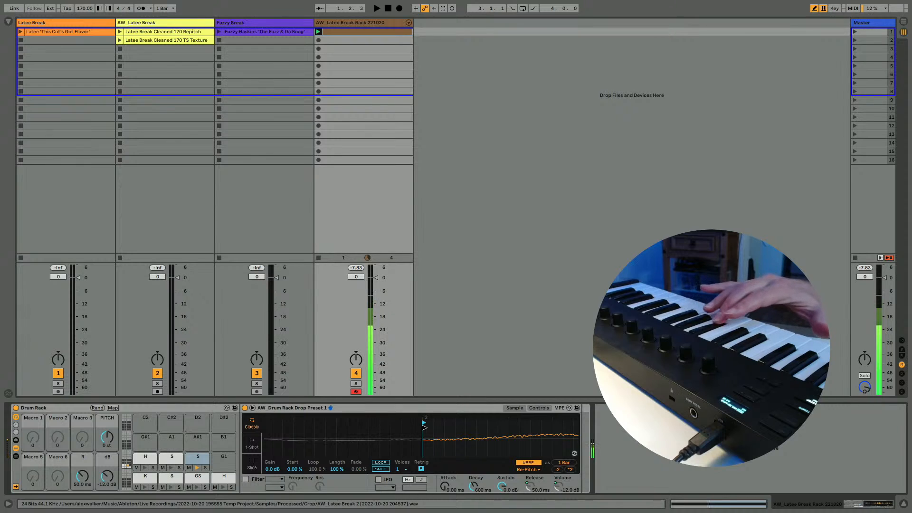
{"action": "left_click_drag", "start_coordinate": [423, 429], "coordinate": [450, 442]}
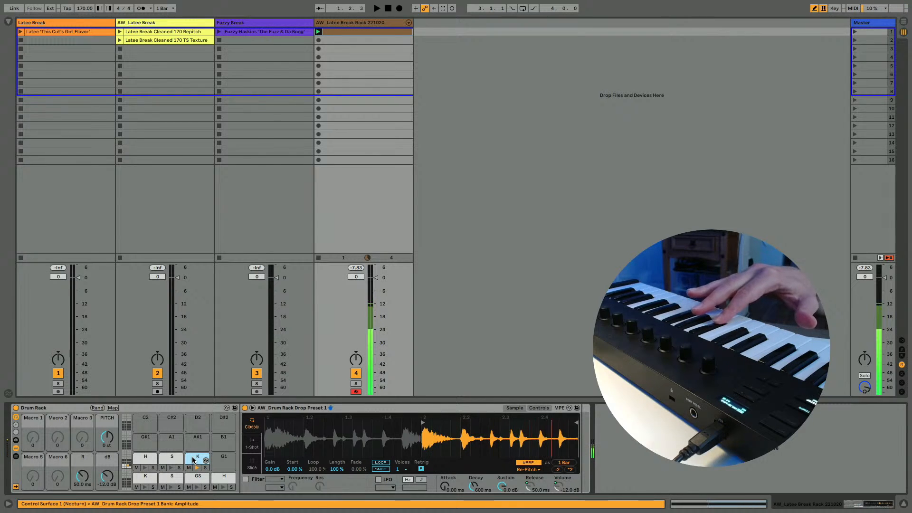
Duplicate the F#1 K pad onto G1 and delete the copy
{"action": "left_click_drag", "start_coordinate": [192, 461], "coordinate": [219, 461]}
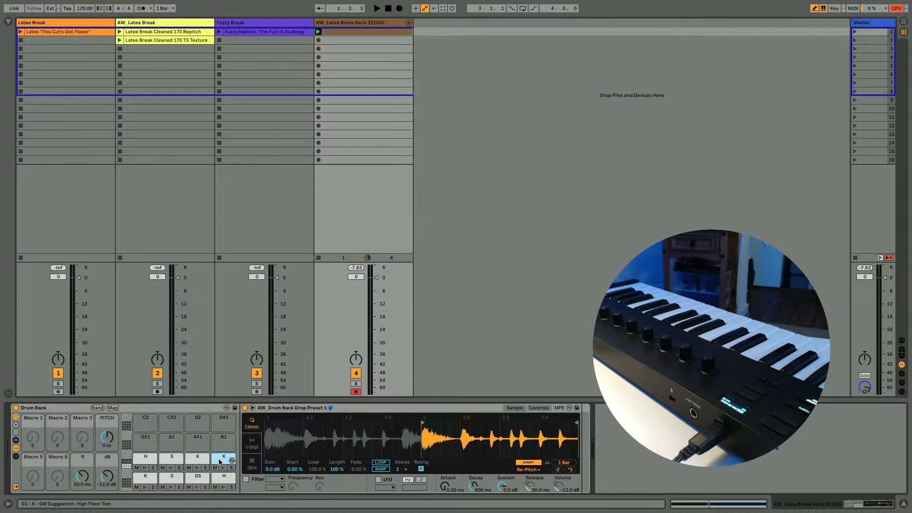
{"action": "key", "text": "Delete"}
{"action": "left_click", "coordinate": [194, 464]}
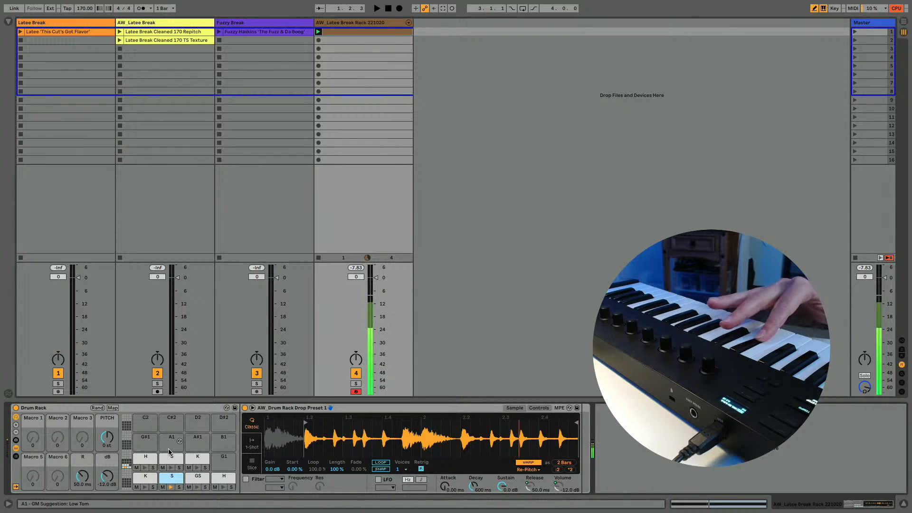
Delete both C1 kick notes from the AW_Latee Break Rack clip
{"action": "double_click", "coordinate": [334, 31]}
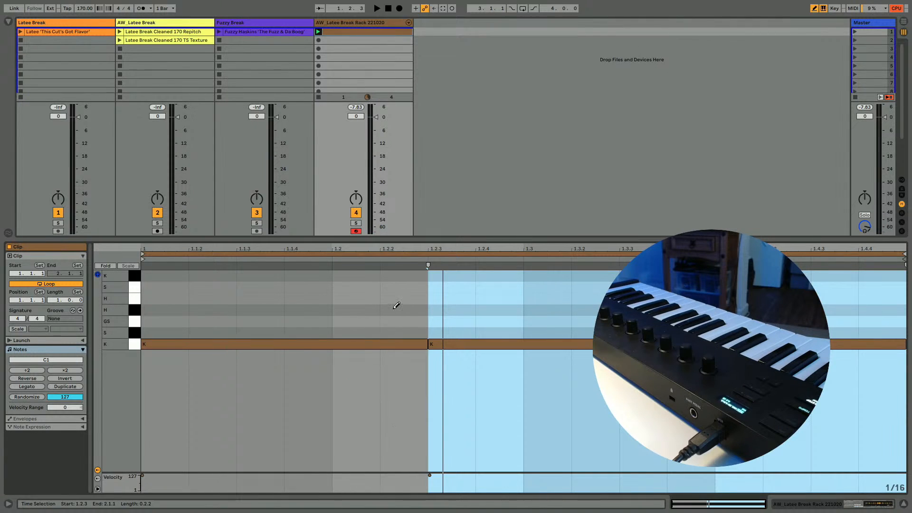
{"action": "left_click", "coordinate": [160, 341]}
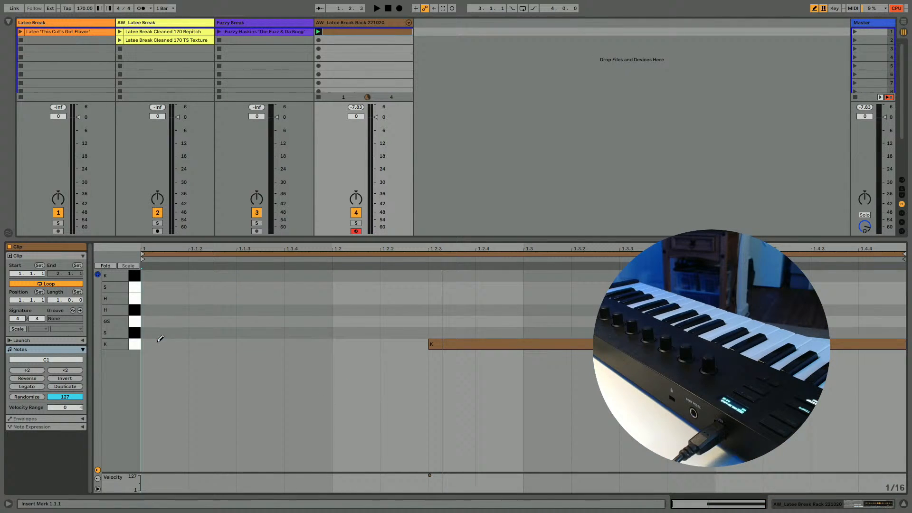
{"action": "left_click", "coordinate": [474, 339]}
{"action": "key", "text": "shift+Tab"}
{"action": "double_click", "coordinate": [344, 32]}
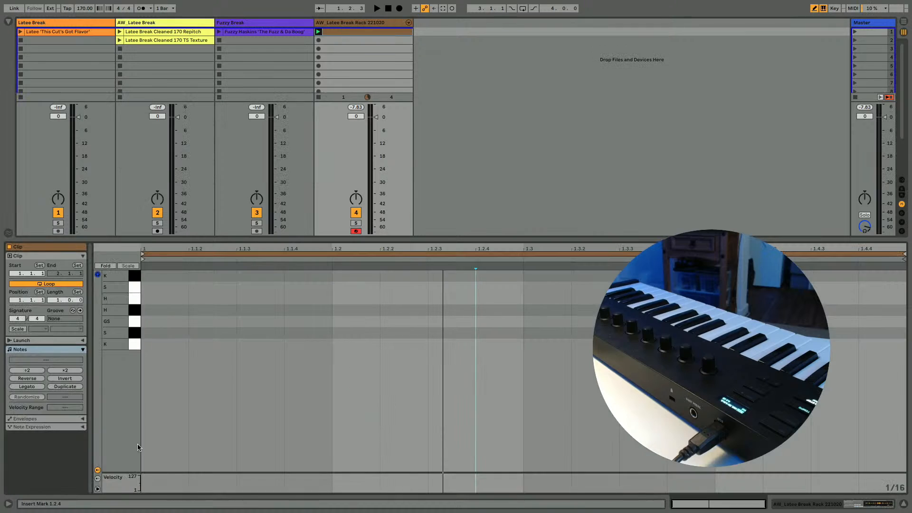
Draw an F#1 kick note at the clip's start, lengthen it to 1.2.3 and duplicate it to follow directly
{"action": "left_click", "coordinate": [164, 275]}
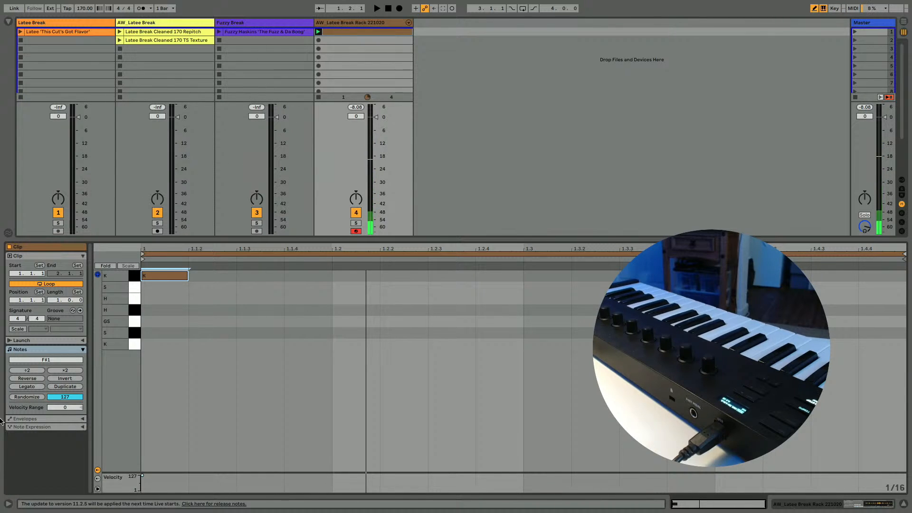
{"action": "key", "text": "shift+Tab"}
{"action": "key", "text": "shift+Tab"}
{"action": "key", "text": "shift+Right"}
{"action": "key", "text": "shift+Right"}
{"action": "key", "text": "shift+Right"}
{"action": "key", "text": "shift+Right"}
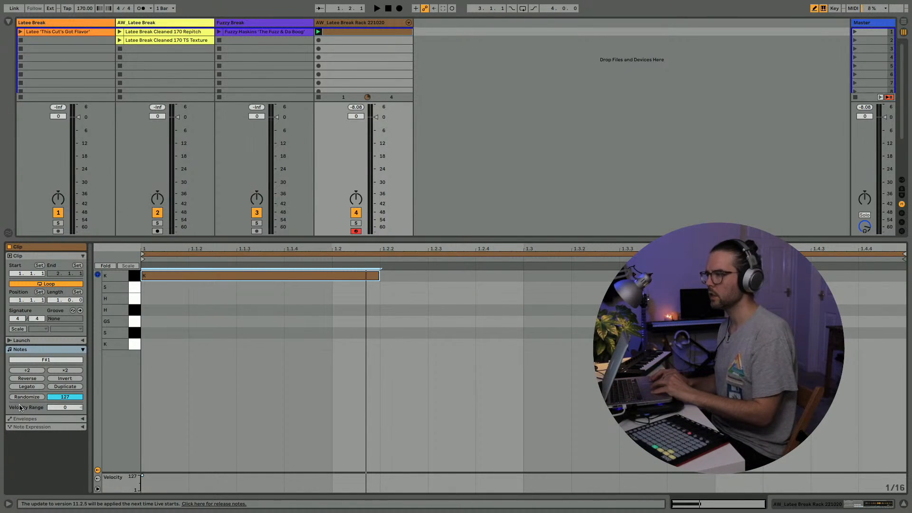
{"action": "key", "text": "shift+Right"}
{"action": "key", "text": "shift+Right"}
{"action": "key", "text": "shift+Left"}
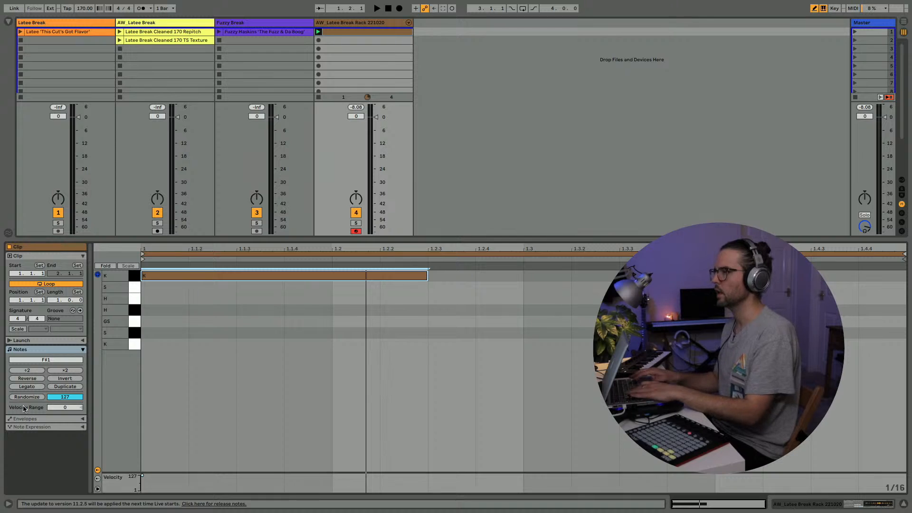
{"action": "key", "text": "ctrl+d"}
Play the clip and raise the Drum Rack's dB macro to -8.60 dB
{"action": "key", "text": "space"}
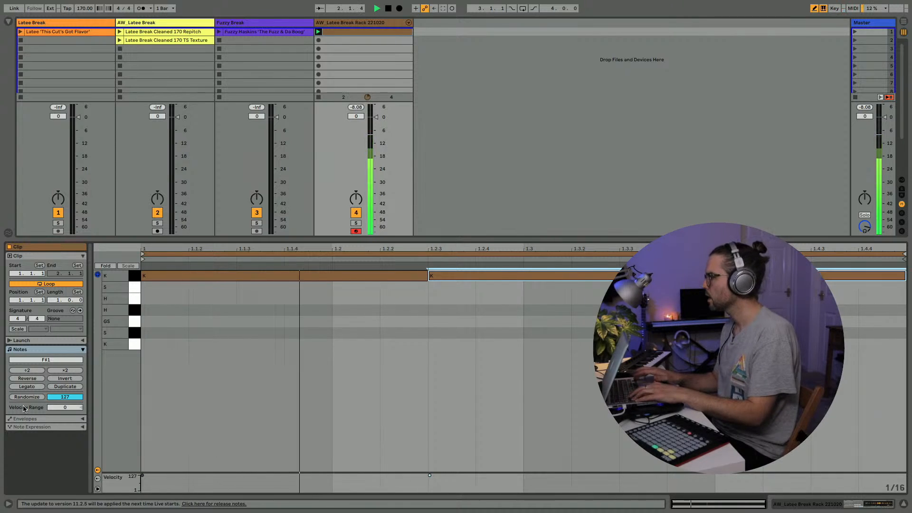
{"action": "key", "text": "shift+Tab"}
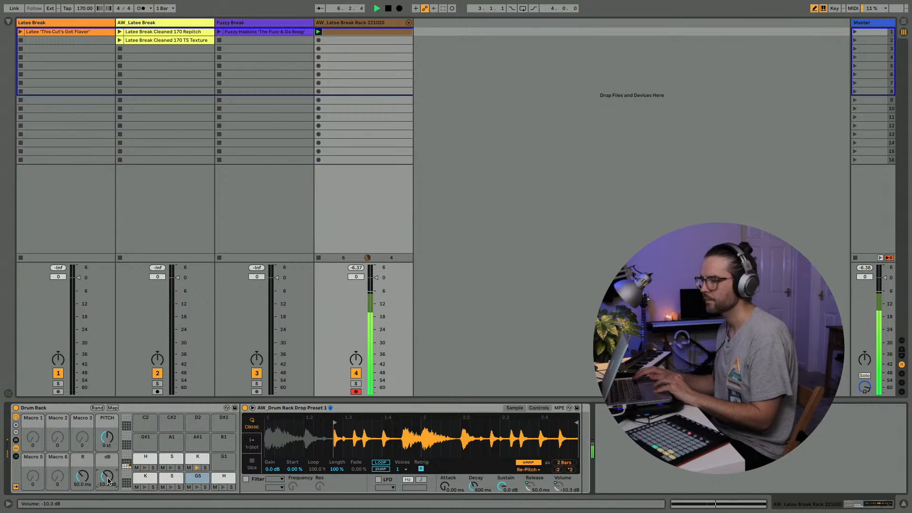
{"action": "left_click_drag", "start_coordinate": [108, 481], "coordinate": [108, 477]}
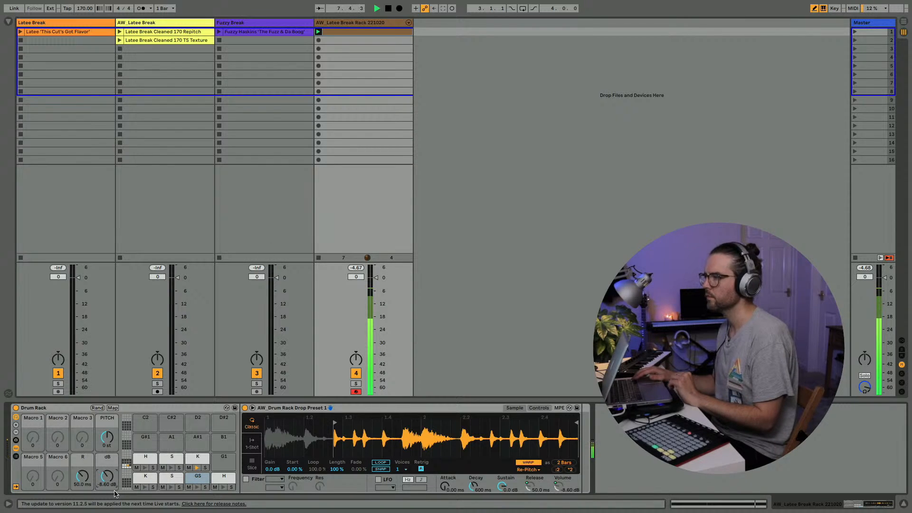
Add an E1 hat note to the clip, shorten it to two sixteenths and move it to 1.3.1
{"action": "left_click", "coordinate": [332, 33]}
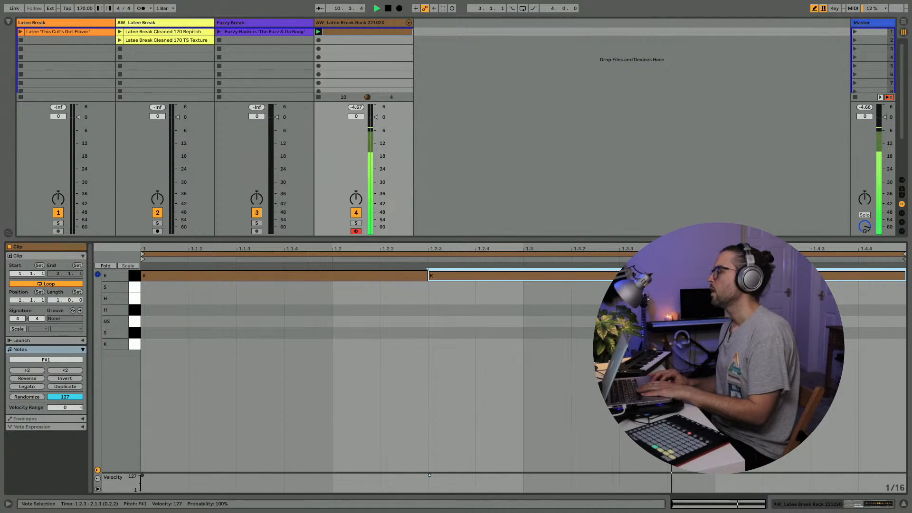
{"action": "key", "text": "super+z"}
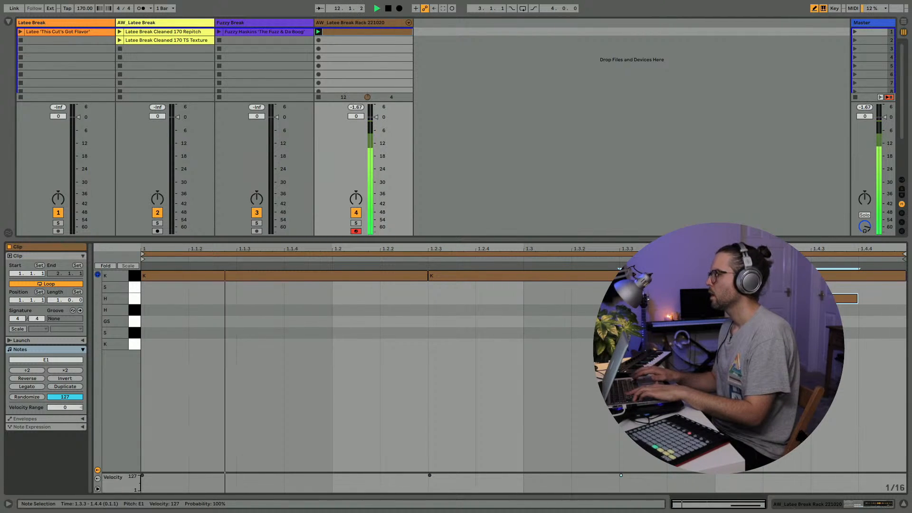
{"action": "key", "text": "shift+Right"}
{"action": "key", "text": "shift+Left"}
{"action": "key", "text": "shift+Left"}
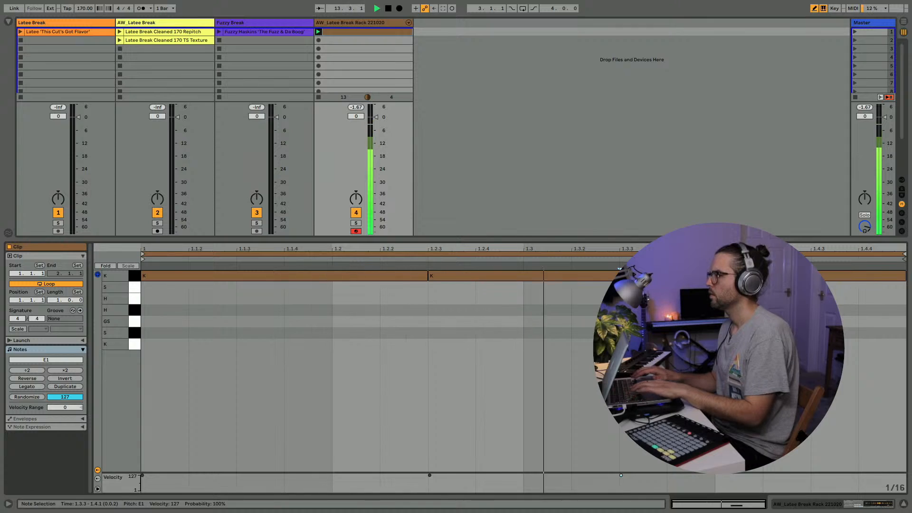
{"action": "key", "text": "Left"}
{"action": "key", "text": "Left"}
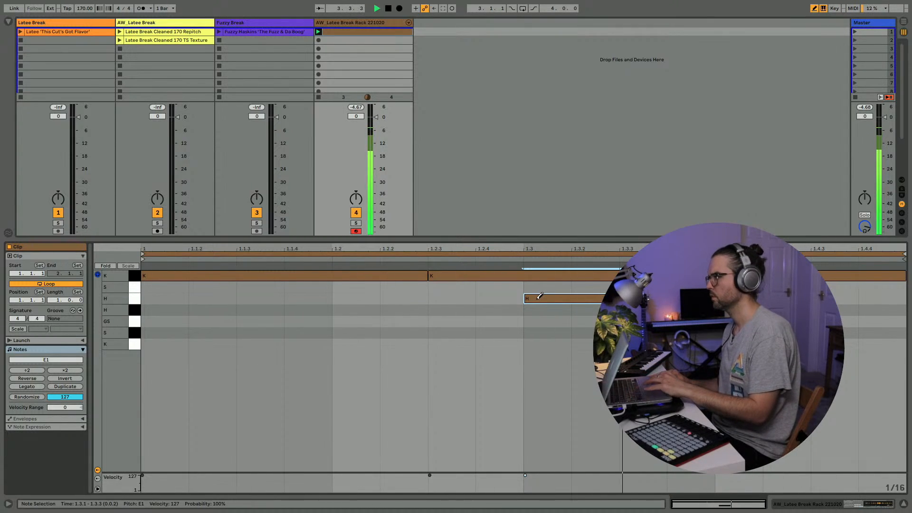
Show the Drum Rack's chain list with its receive and choke settings and select the C1 K chain
{"action": "key", "text": "shift+Tab"}
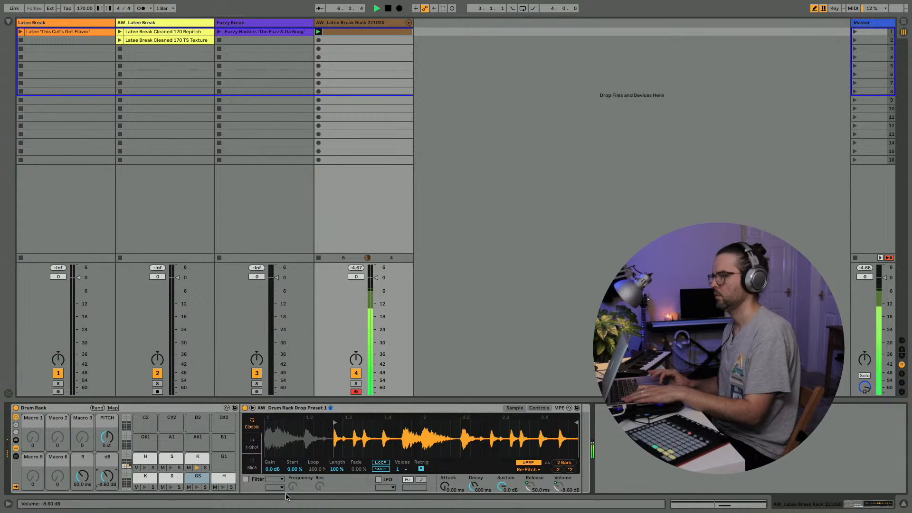
{"action": "left_click", "coordinate": [15, 457]}
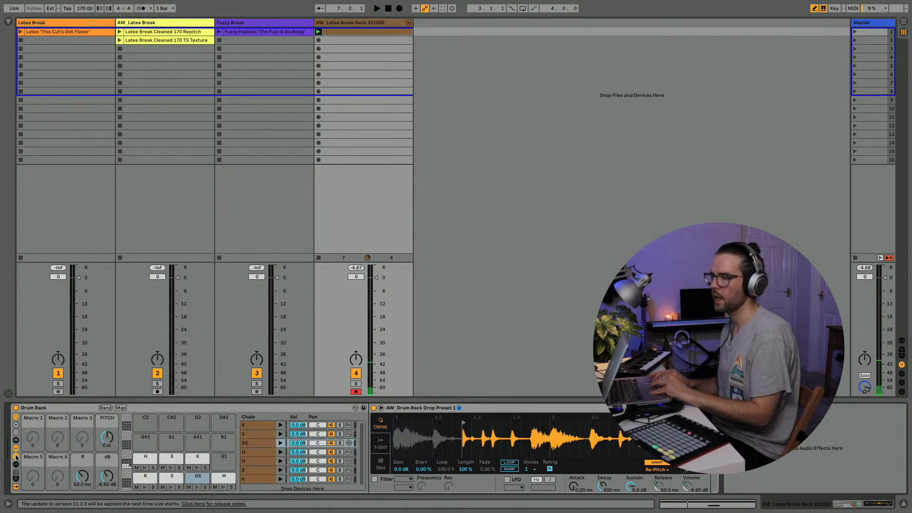
{"action": "left_click", "coordinate": [254, 452]}
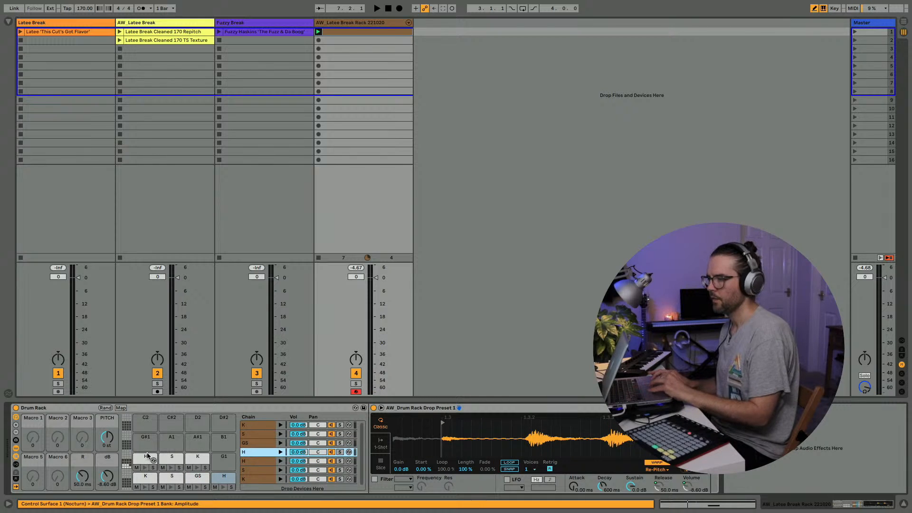
{"action": "left_click", "coordinate": [16, 464]}
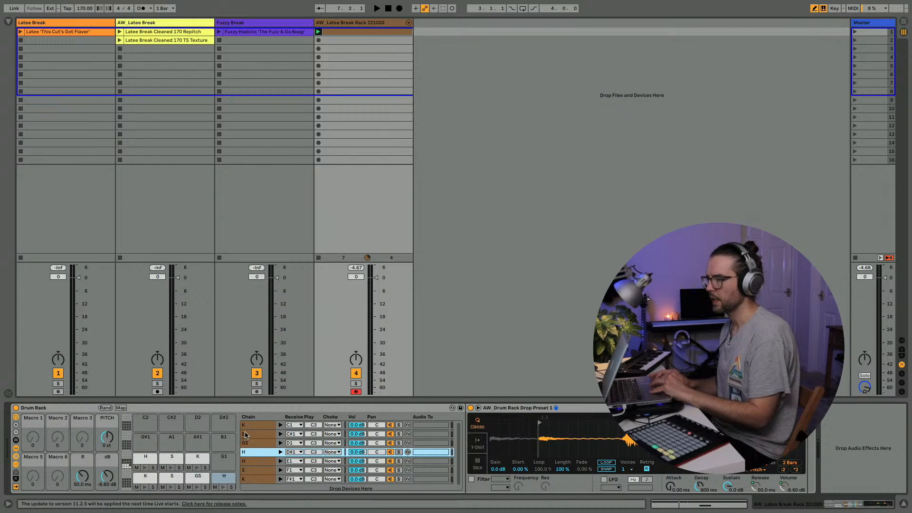
{"action": "left_click", "coordinate": [249, 426]}
{"action": "scroll", "coordinate": [248, 450], "scroll_direction": "up", "scroll_amount": 1}
Reopen the rack clip's note editor
{"action": "key", "text": "shift+Tab"}
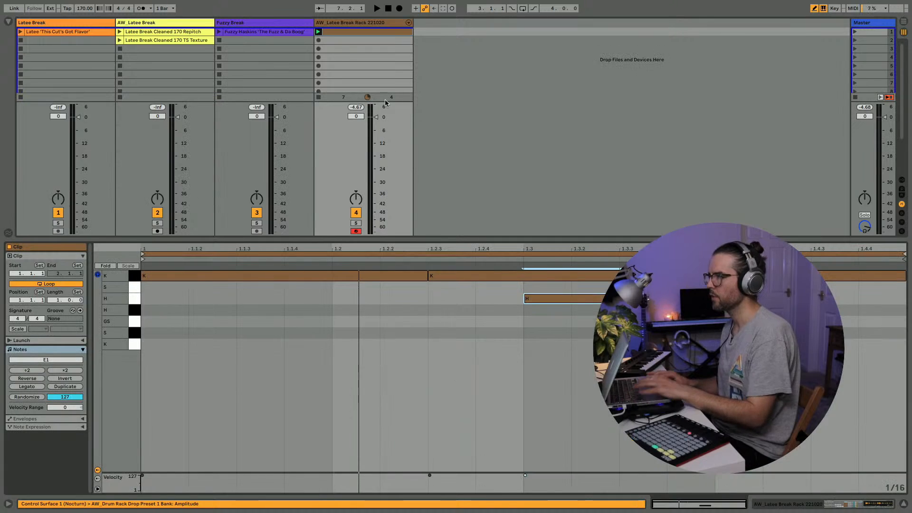
{"action": "key", "text": "shift+Tab"}
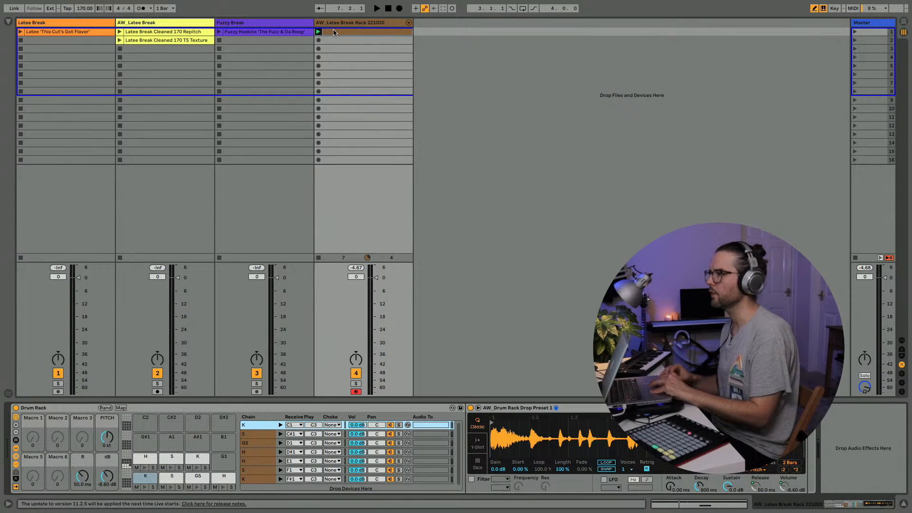
{"action": "key", "text": "shift+Tab"}
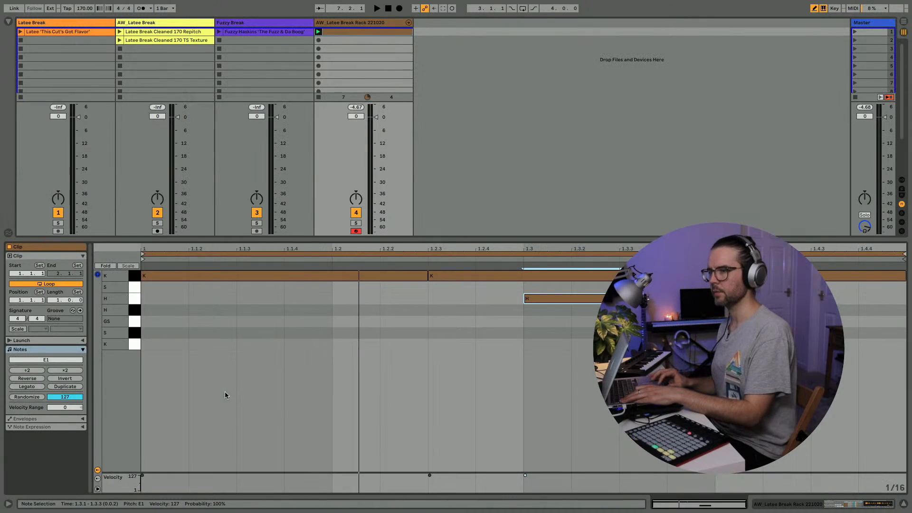
Hide the drum rack's chain list and play the rack's MIDI clip with its notes open
{"action": "key", "text": "shift+Tab"}
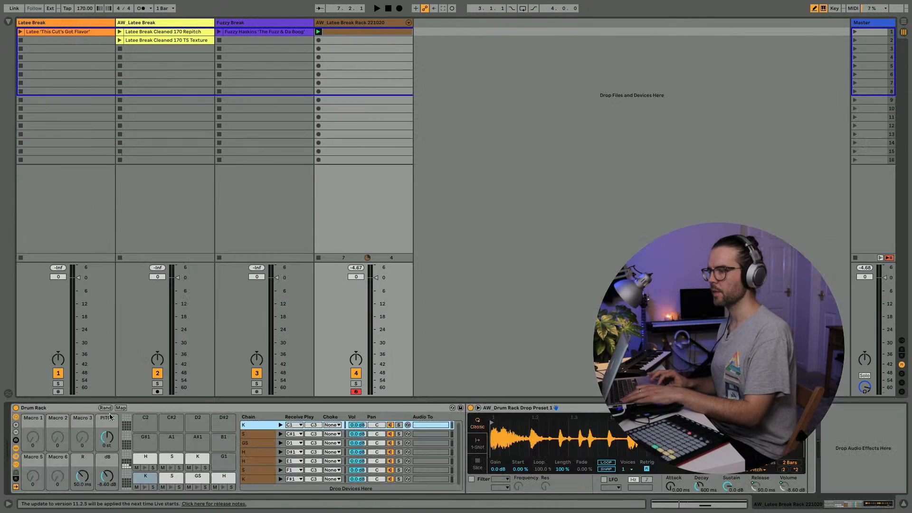
{"action": "left_click", "coordinate": [16, 458]}
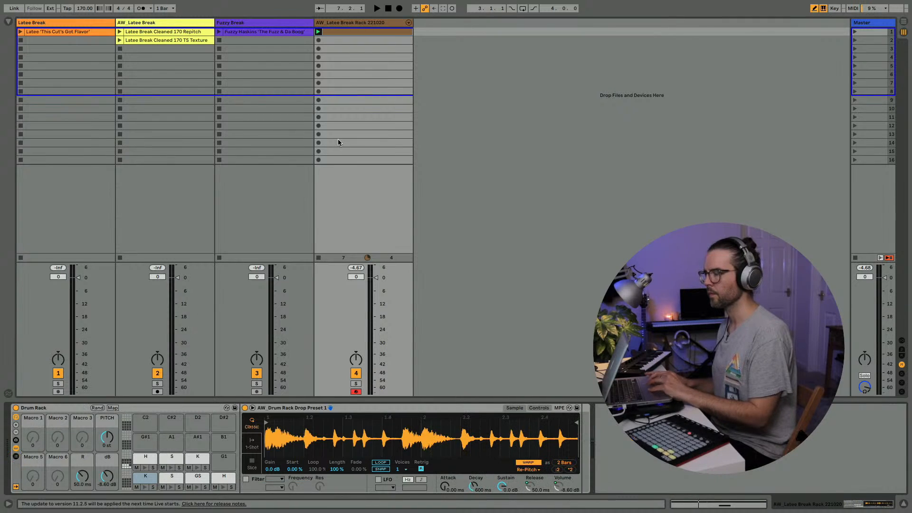
{"action": "key", "text": "space"}
{"action": "key", "text": "shift+Tab"}
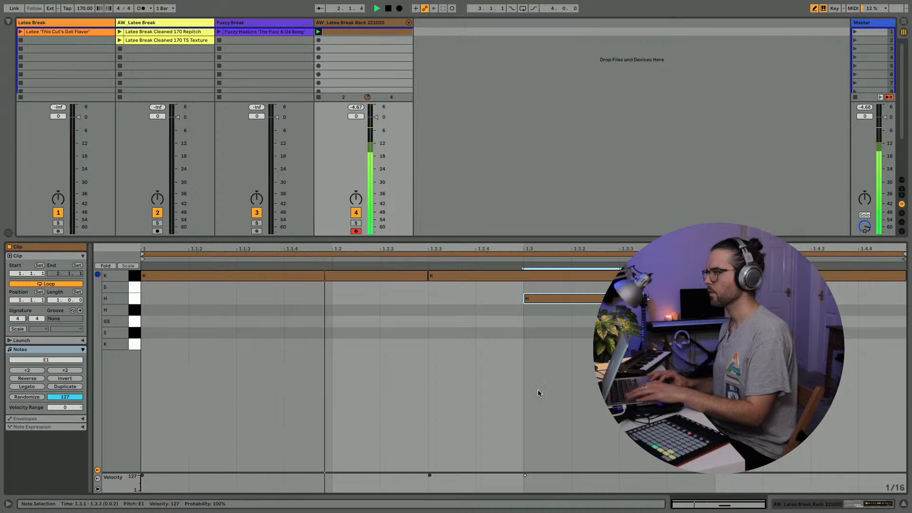
{"action": "key", "text": "shift+Tab"}
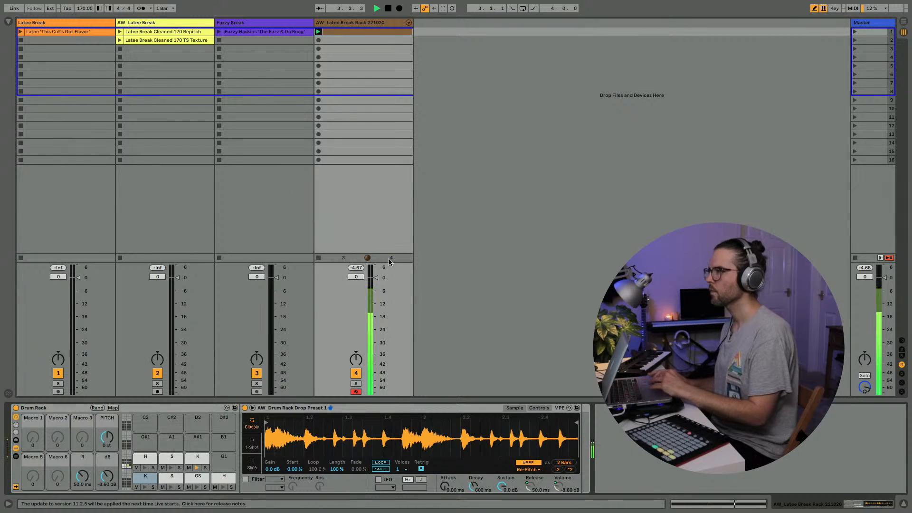
{"action": "key", "text": "shift+Tab"}
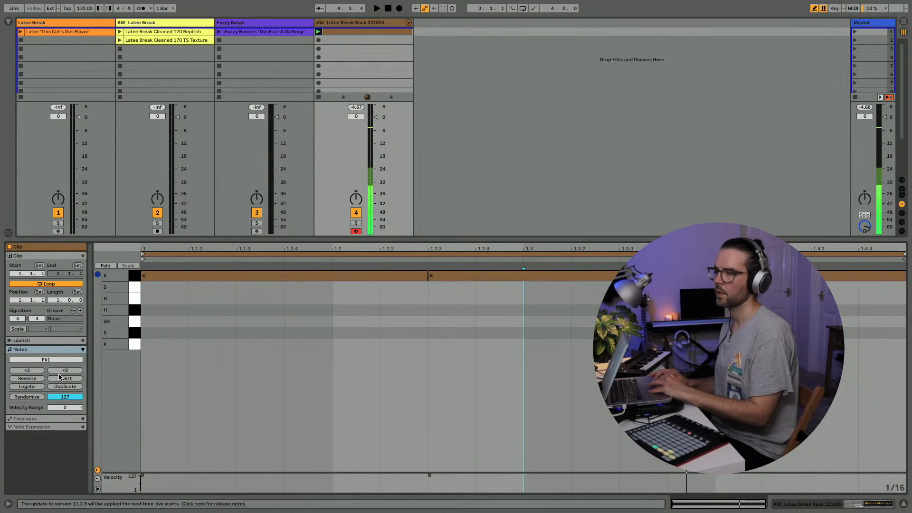
Undo the clip's ×2 time stretch and duplicate its one-bar loop to two bars
{"action": "left_click", "coordinate": [62, 371]}
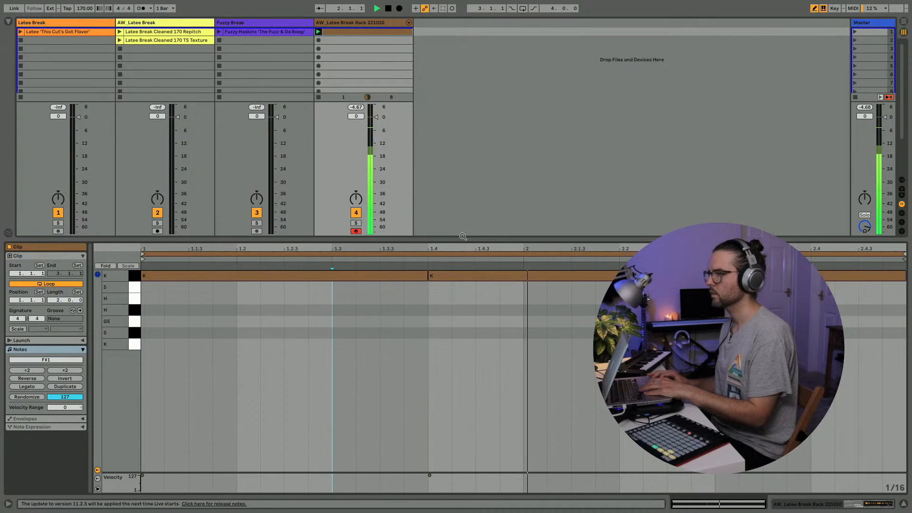
{"action": "key", "text": "ctrl+z"}
{"action": "left_click", "coordinate": [60, 387]}
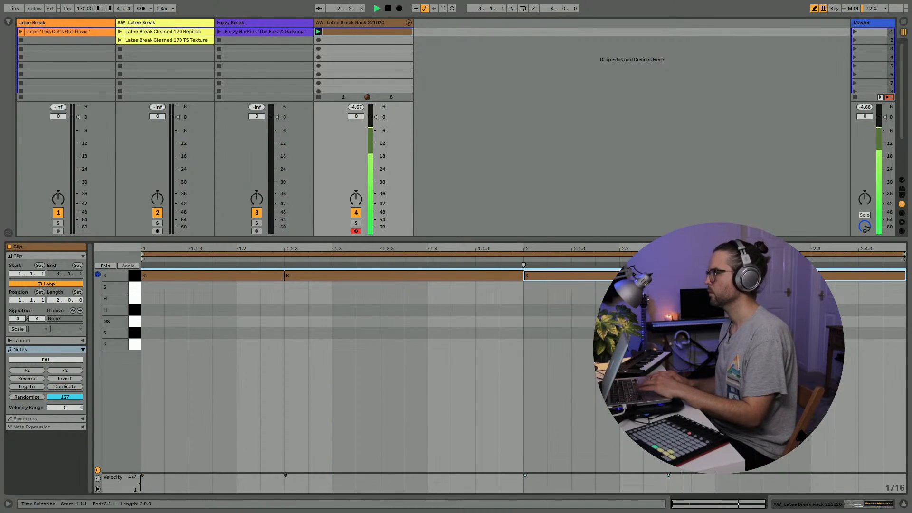
Remove the second kick of bar 2 and extend the F#1 kick at 2.1.1 to 3.1.1
{"action": "key", "text": "b"}
{"action": "left_click_drag", "start_coordinate": [667, 275], "coordinate": [787, 276]}
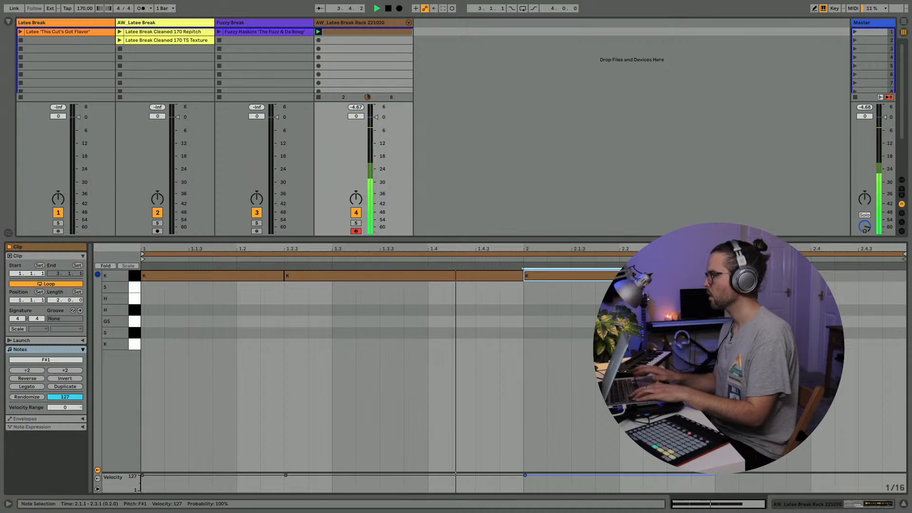
{"action": "key", "text": "shift+Right"}
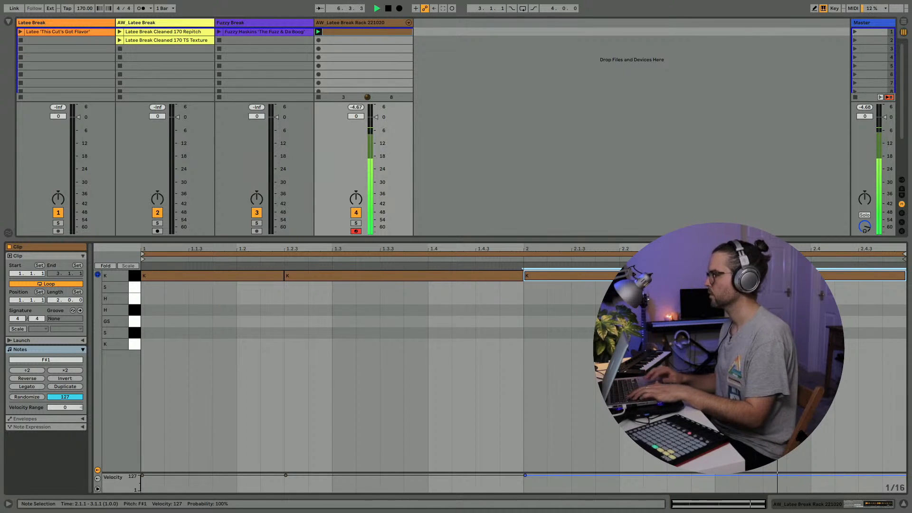
Add an F1 snare note at 2.2.3 in bar 2, lasting 0.1.0, and check it in playback
{"action": "key", "text": "b"}
{"action": "left_click", "coordinate": [679, 287]}
{"action": "key", "text": "shift+Right"}
{"action": "key", "text": "shift+Right"}
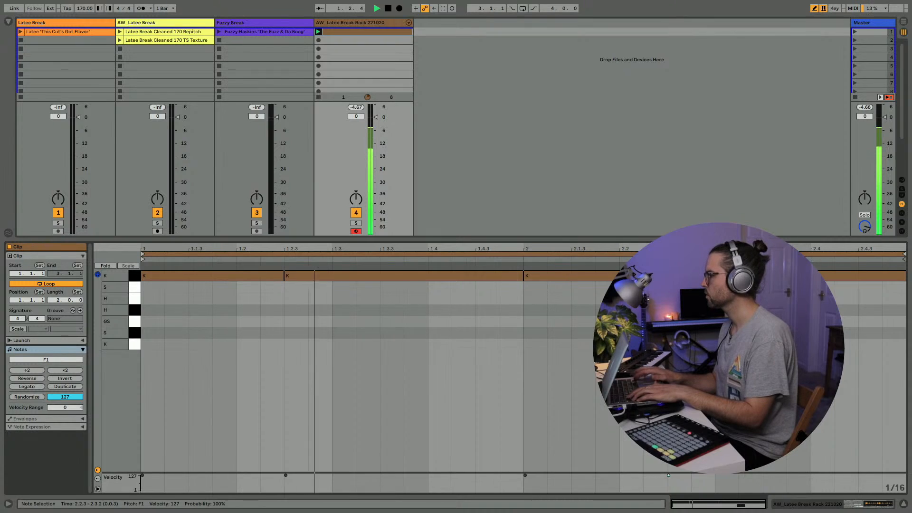
{"action": "key", "text": "shift+Right"}
{"action": "left_click", "coordinate": [679, 275]}
{"action": "key", "text": "space"}
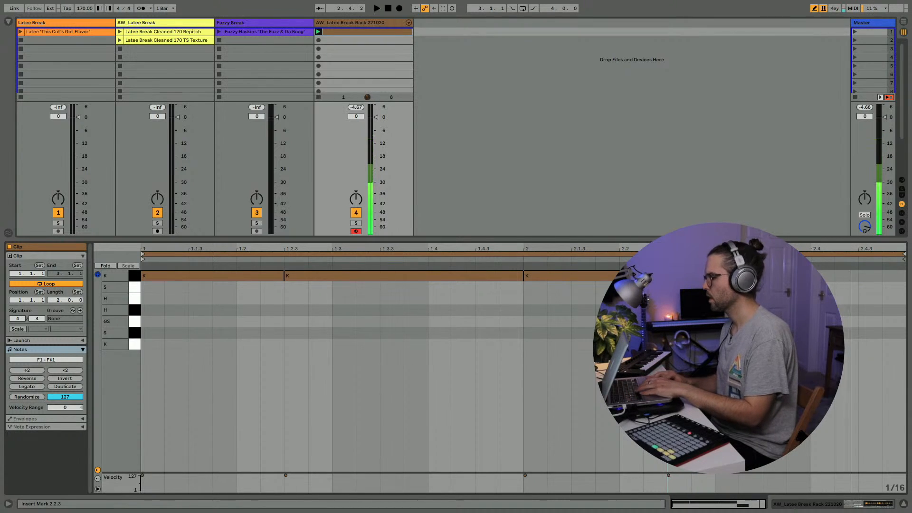
{"action": "key", "text": "b"}
{"action": "left_click", "coordinate": [679, 287]}
{"action": "key", "text": "space"}
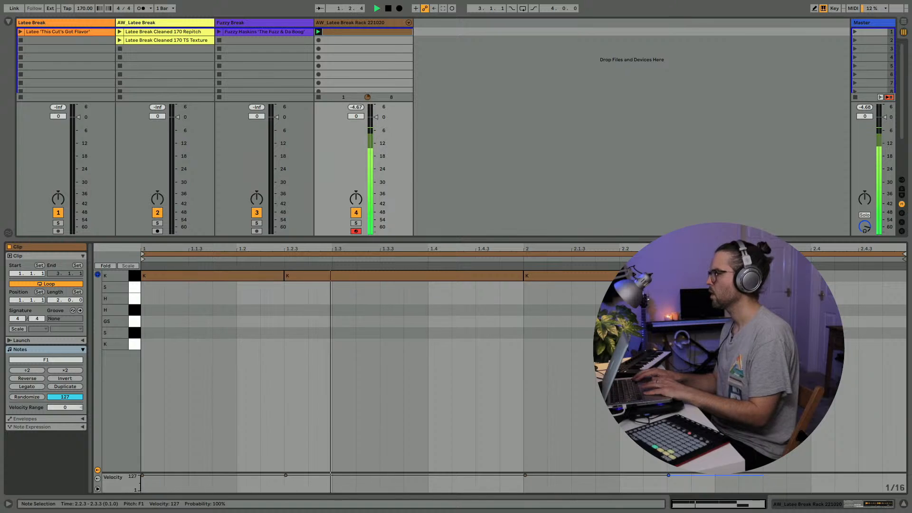
Raise the new note to F#1, move it to 2.3.3 and set its end to 3.1.1
{"action": "key", "text": "Up"}
{"action": "key", "text": "Right"}
{"action": "key", "text": "Right"}
{"action": "left_click_drag", "start_coordinate": [667, 276], "coordinate": [763, 276]}
{"action": "key", "text": "ctrl+d"}
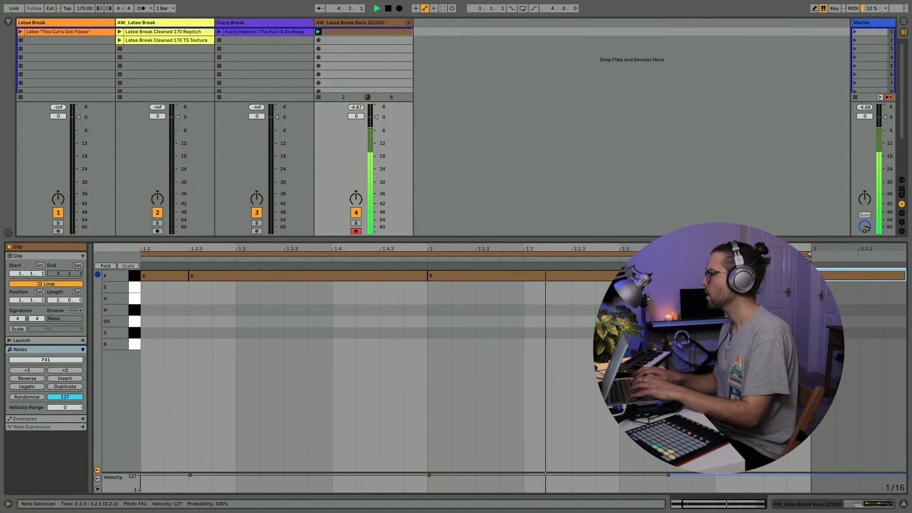
{"action": "key", "text": "shift+Left"}
{"action": "key", "text": "shift+Left"}
{"action": "key", "text": "shift+Left"}
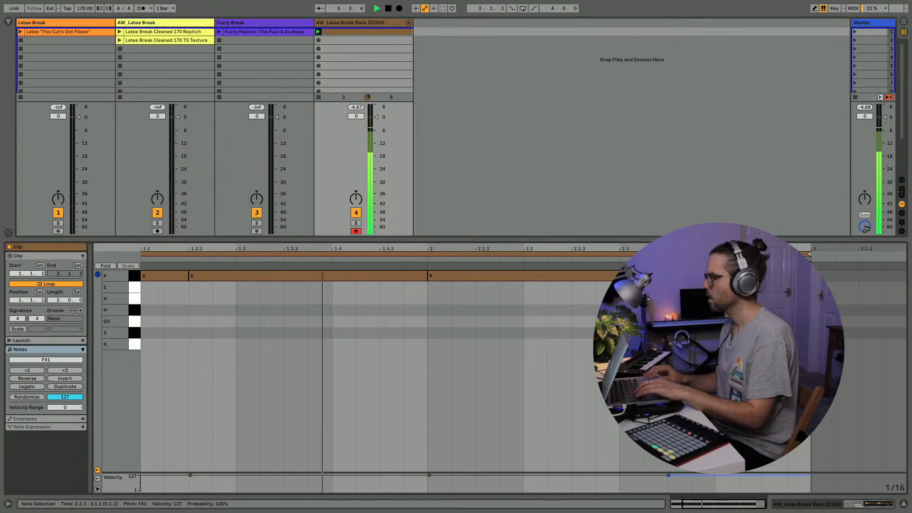
{"action": "scroll", "coordinate": [380, 361], "scroll_direction": "left", "scroll_amount": 2}
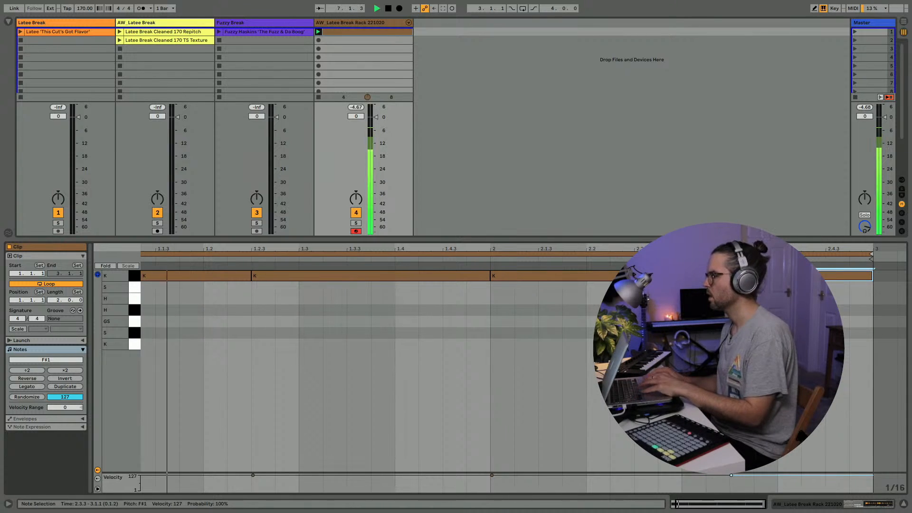
Lower the last note to the D#1 hi-hat and adjust it to run from 2.2.3 to 3.1.1
{"action": "key", "text": "Down"}
{"action": "key", "text": "Down"}
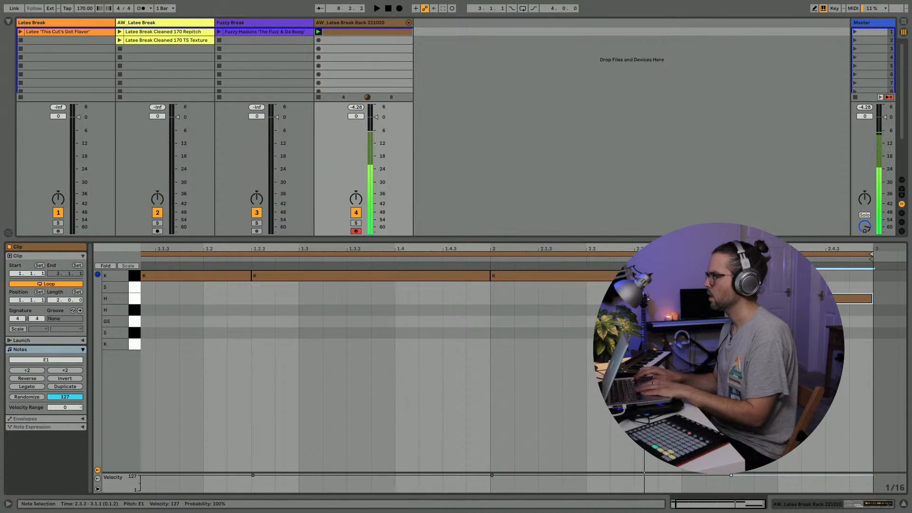
{"action": "key", "text": "Down"}
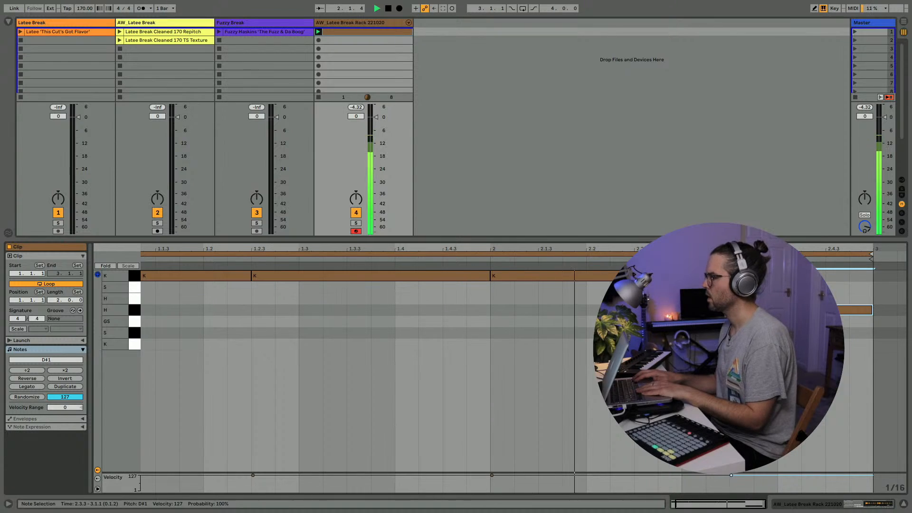
{"action": "key", "text": "Left"}
{"action": "key", "text": "Left"}
{"action": "key", "text": "Left"}
{"action": "key", "text": "Left"}
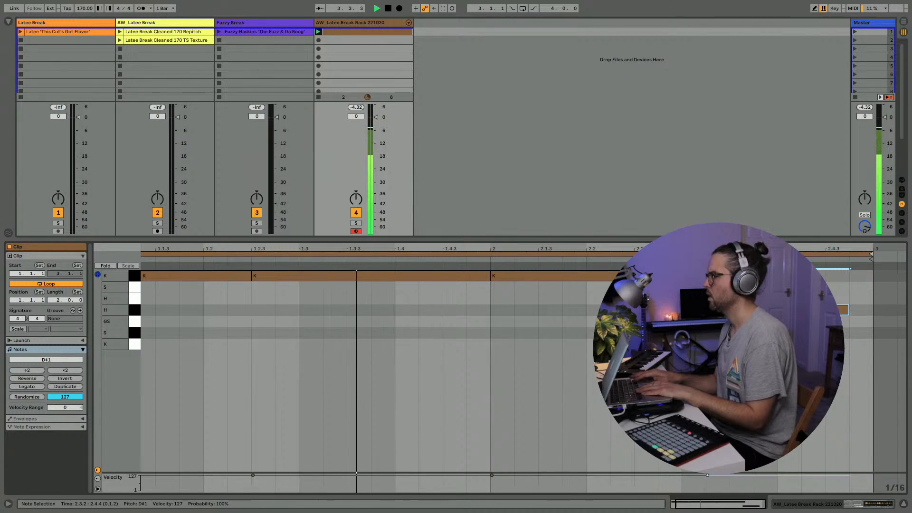
{"action": "key", "text": "shift+Right"}
{"action": "key", "text": "shift+Right"}
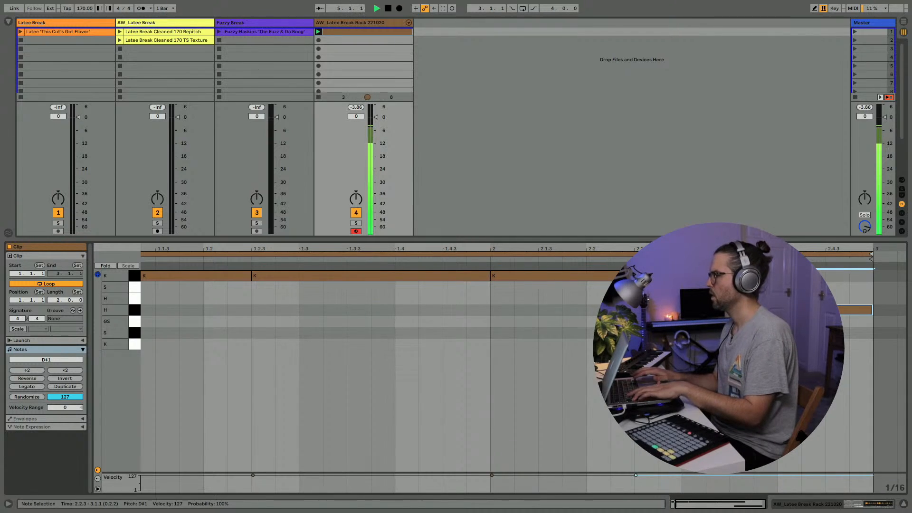
Shorten the F#1 kick note starting at 2.1.1 so it ends at 2.2.3
{"action": "left_click", "coordinate": [556, 275]}
{"action": "key", "text": "shift+Left"}
{"action": "key", "text": "shift+Left"}
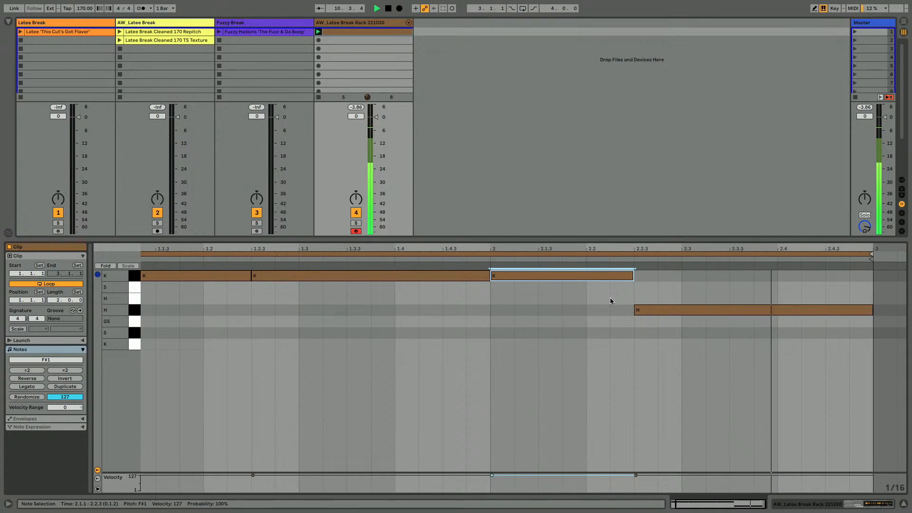
Replace the D#1 hi-hat note at 2.2.3 with a duplicate of the preceding F#1 kick, lengthened to 3.1.1
{"action": "left_click", "coordinate": [643, 312]}
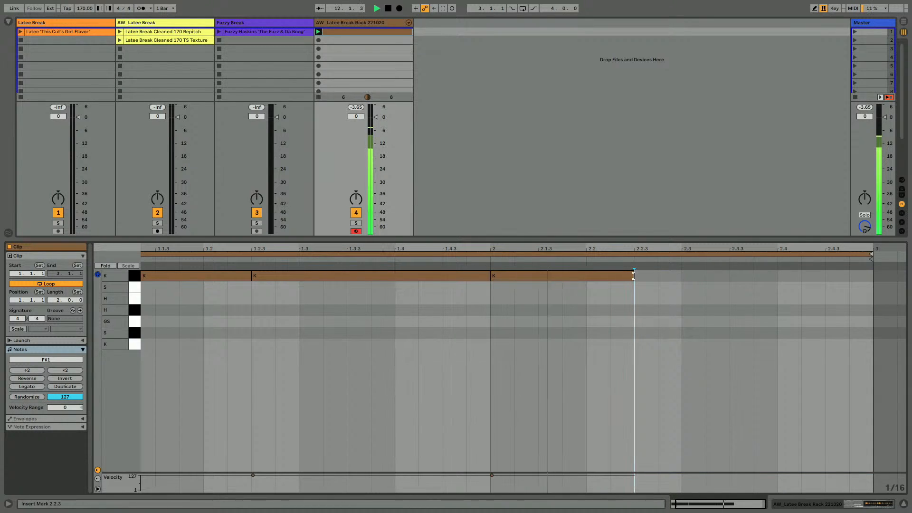
{"action": "left_click", "coordinate": [634, 276]}
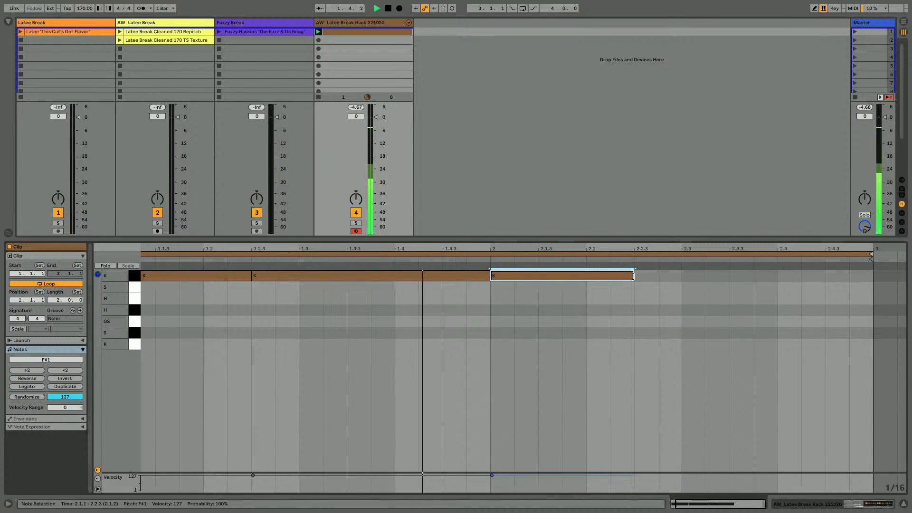
{"action": "key", "text": "ctrl+d"}
{"action": "key", "text": "shift+Right"}
{"action": "key", "text": "shift+Right"}
{"action": "key", "text": "shift+Right"}
{"action": "key", "text": "shift+Right"}
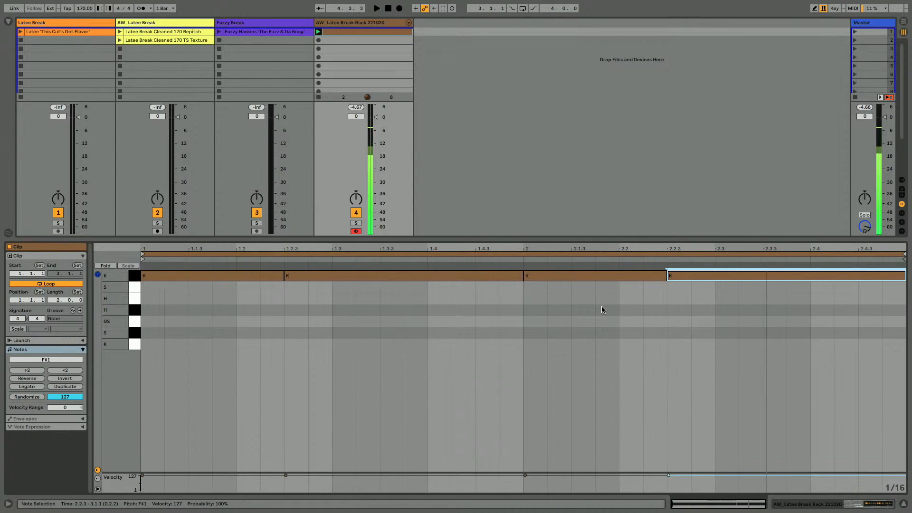
Change the duplicated kick to an F1 snare running from 2.3.3 to 3.1.1 and extend the preceding kick to meet it
{"action": "key", "text": "Down"}
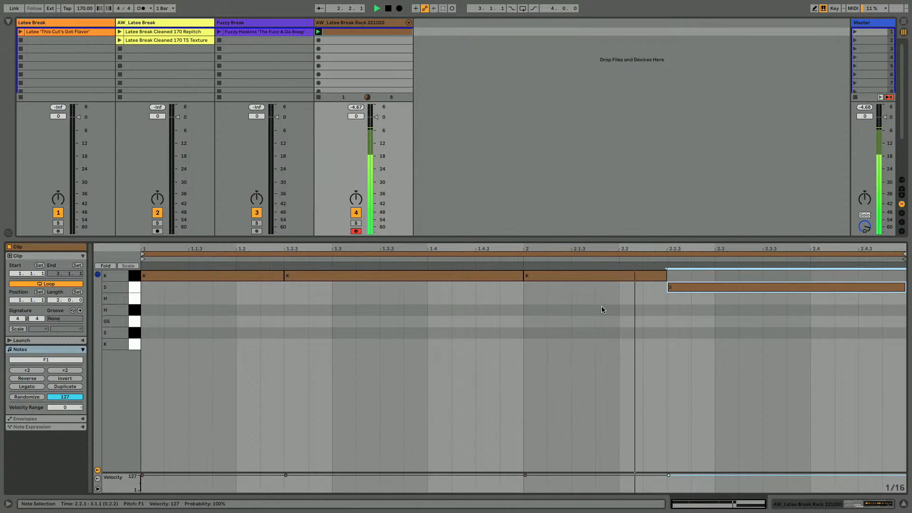
{"action": "key", "text": "Right"}
{"action": "key", "text": "shift+Left"}
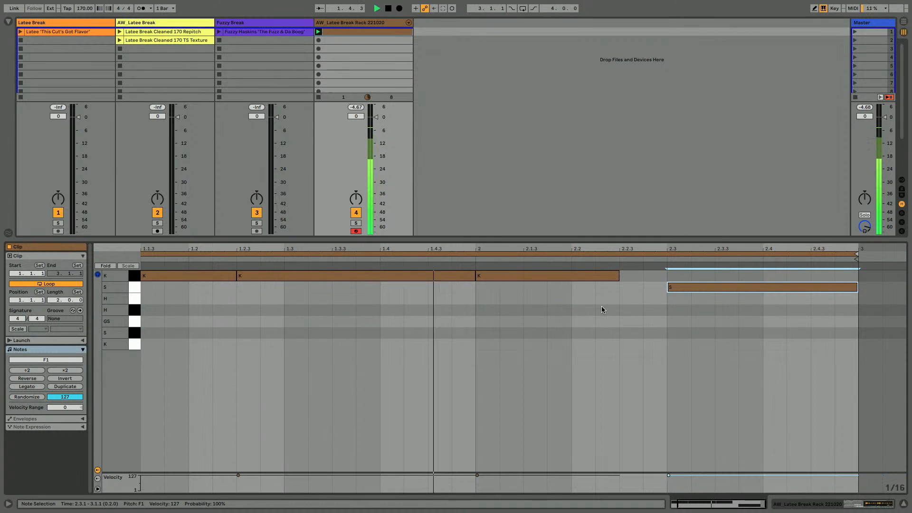
{"action": "key", "text": "Right"}
{"action": "key", "text": "Right"}
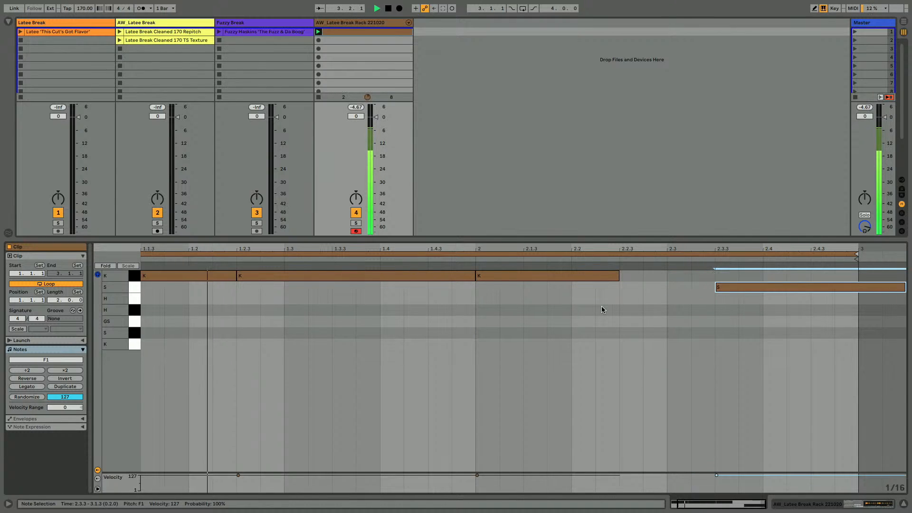
{"action": "key", "text": "shift+Left"}
{"action": "key", "text": "shift+Left"}
{"action": "left_click_drag", "start_coordinate": [618, 281], "coordinate": [714, 281]}
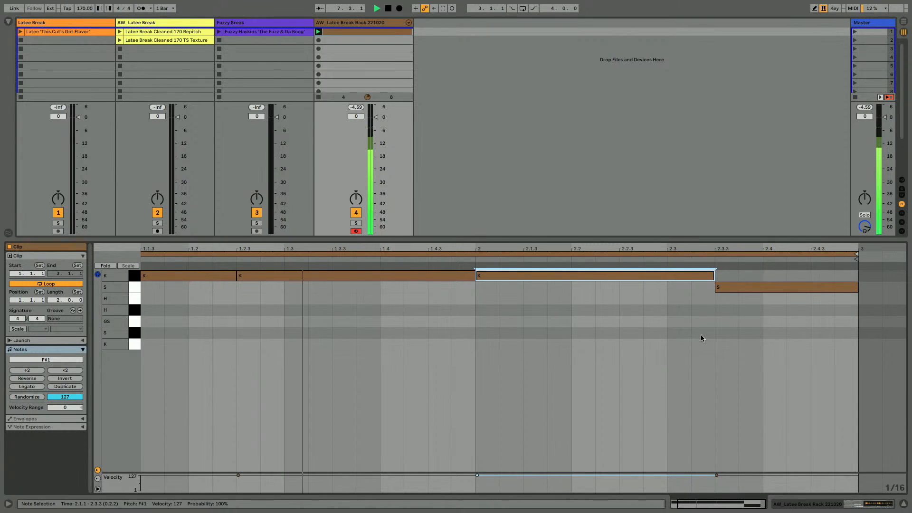
Lower the closing note at 2.3.3 to the C#1 snare, auditioning alternative slices, and play the loop
{"action": "left_click", "coordinate": [726, 288]}
{"action": "key", "text": "Down"}
{"action": "key", "text": "Down"}
{"action": "key", "text": "Down"}
{"action": "key", "text": "Down"}
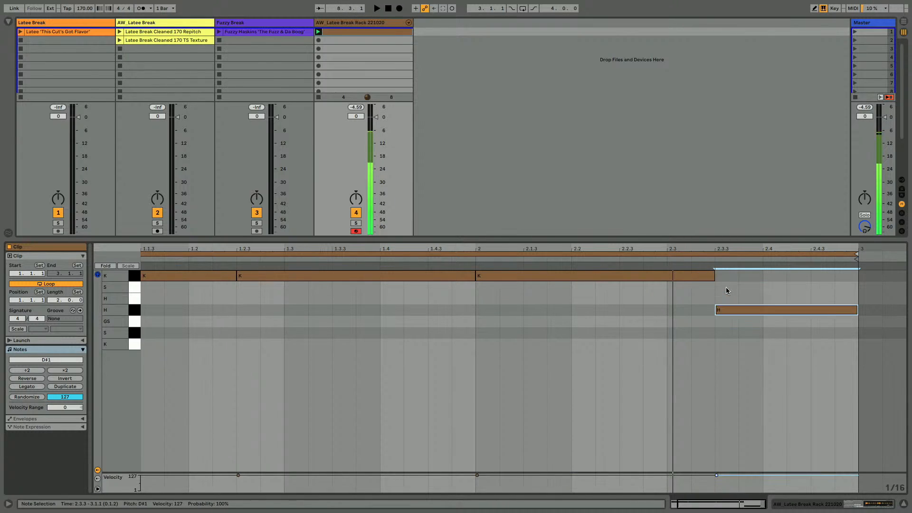
{"action": "key", "text": "Up"}
{"action": "key", "text": "Down"}
{"action": "key", "text": "space"}
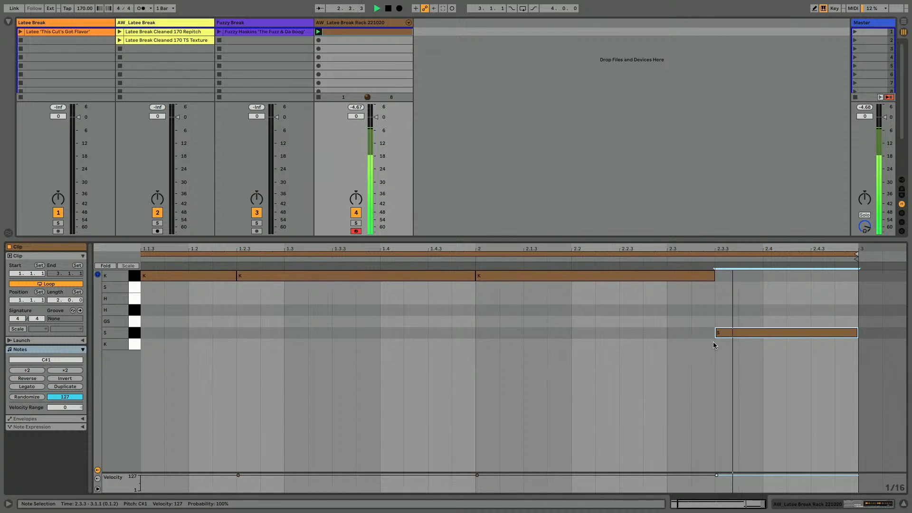
Show the Master track's devices and enable its EQ Eight while the loop plays
{"action": "key", "text": "shift+Tab"}
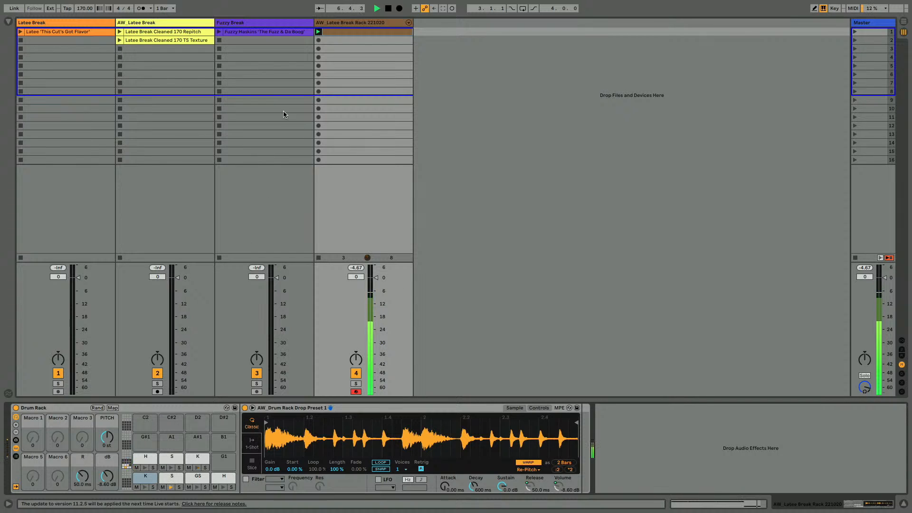
{"action": "double_click", "coordinate": [331, 30]}
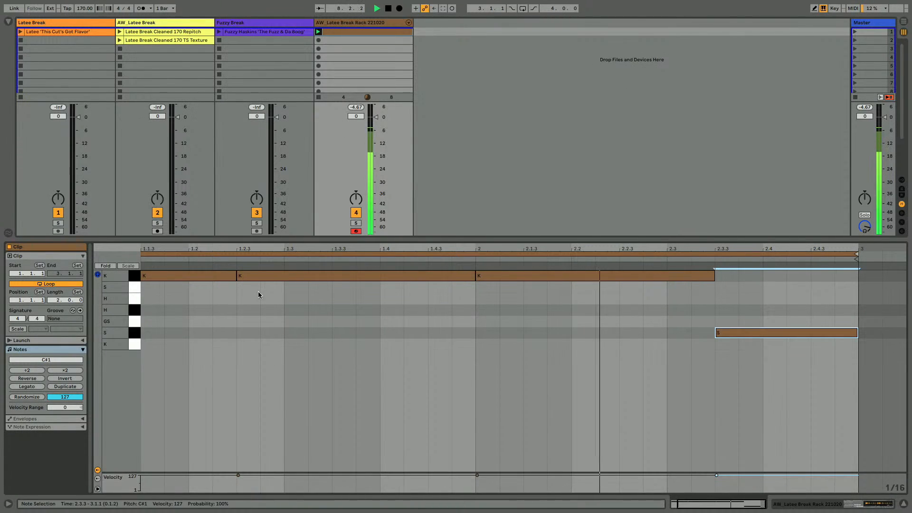
{"action": "key", "text": "shift+Tab"}
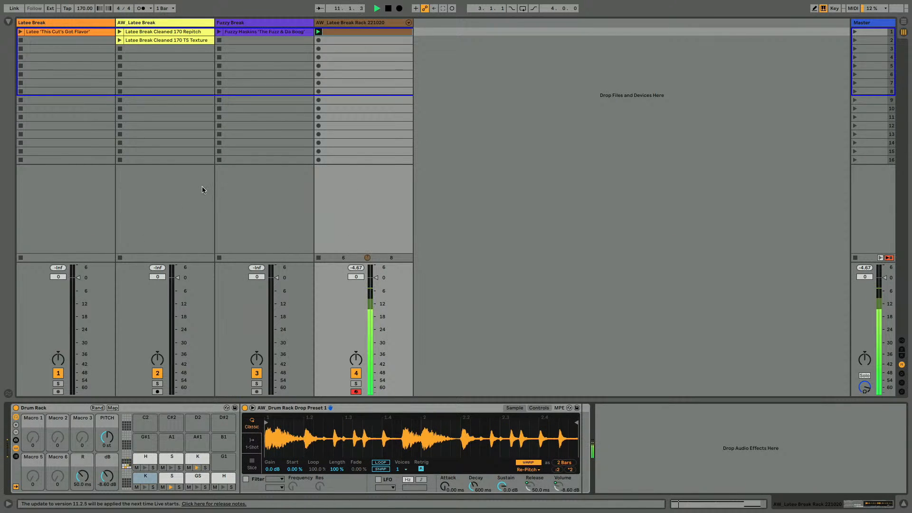
{"action": "left_click", "coordinate": [861, 23]}
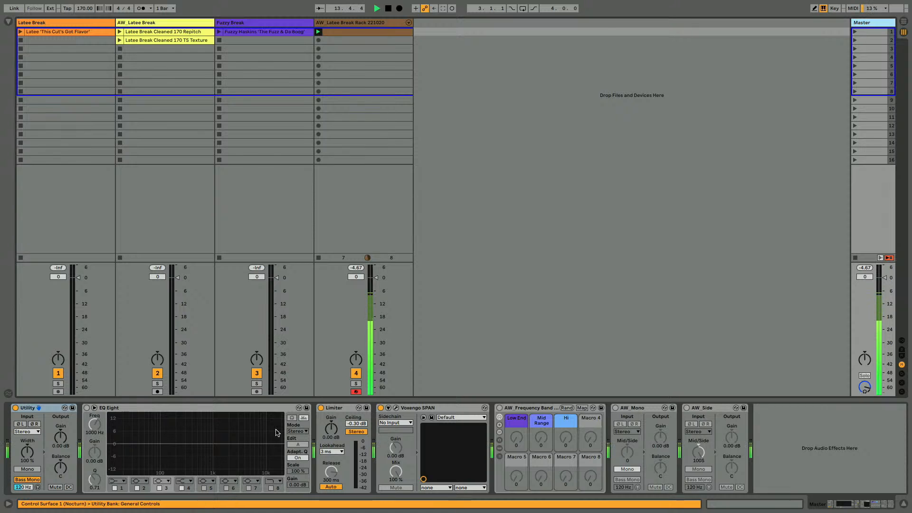
{"action": "left_click", "coordinate": [87, 408]}
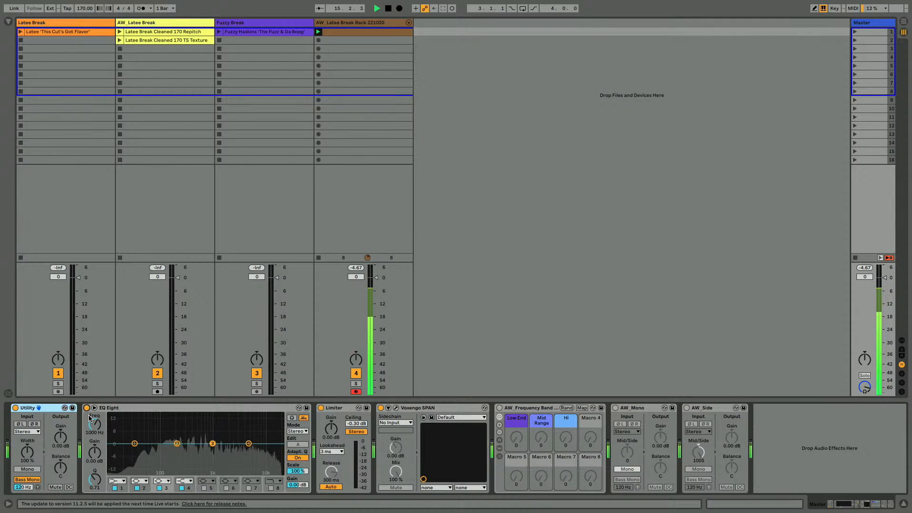
{"action": "key", "text": "shift+Tab"}
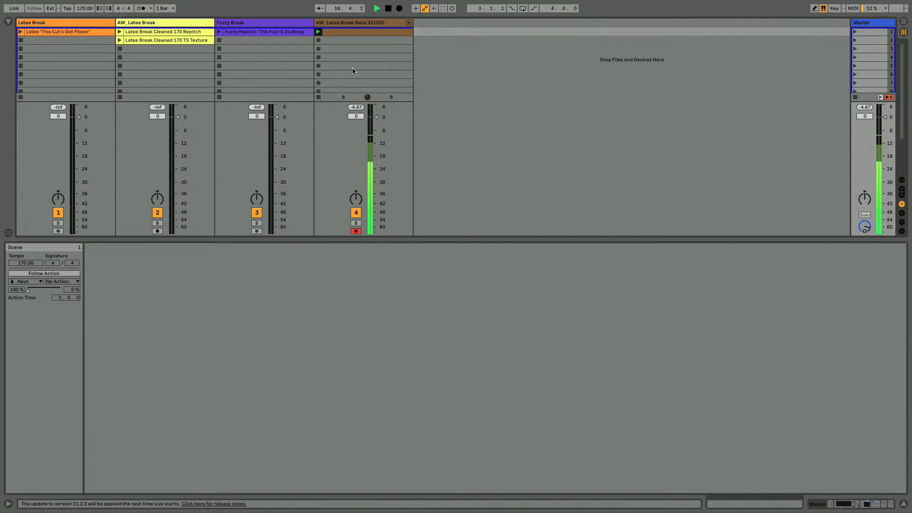
Show the devices of the AW_Latee Break Rack 221020 track and open the browser at the Drums category
{"action": "key", "text": "shift+Tab"}
{"action": "left_click", "coordinate": [350, 23]}
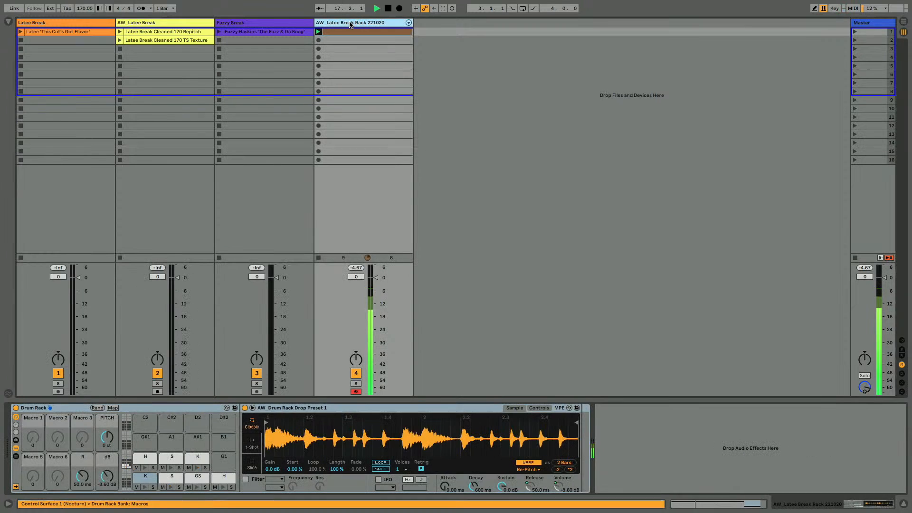
{"action": "left_click", "coordinate": [9, 22]}
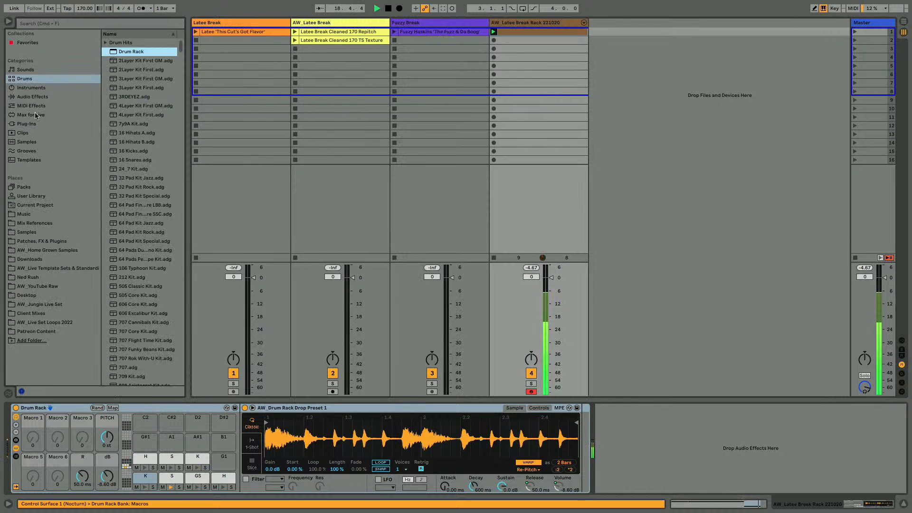
{"action": "left_click", "coordinate": [28, 79]}
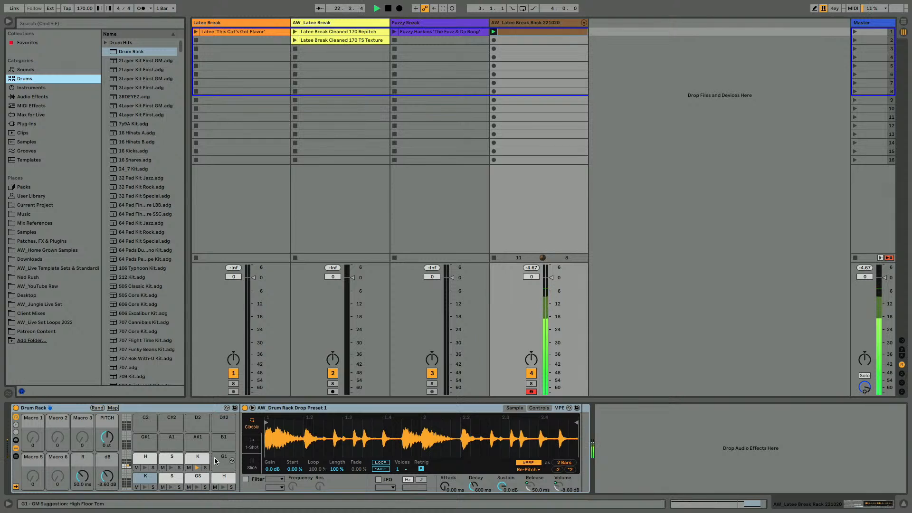
Set the F#1 kick sample's warp mode to Texture, comparing doubled and normal warp lengths before and after the change, and stop playback
{"action": "left_click", "coordinate": [196, 460]}
{"action": "left_click", "coordinate": [571, 469]}
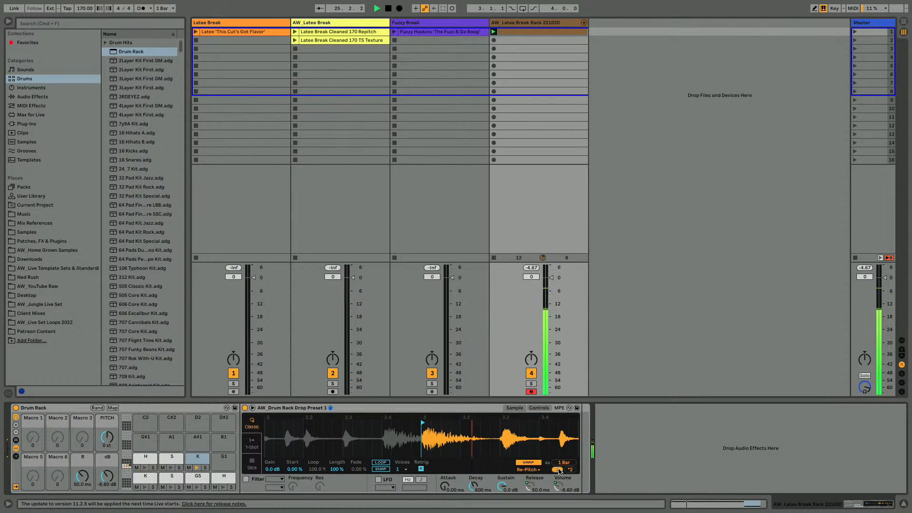
{"action": "left_click", "coordinate": [557, 470]}
{"action": "left_click", "coordinate": [540, 471]}
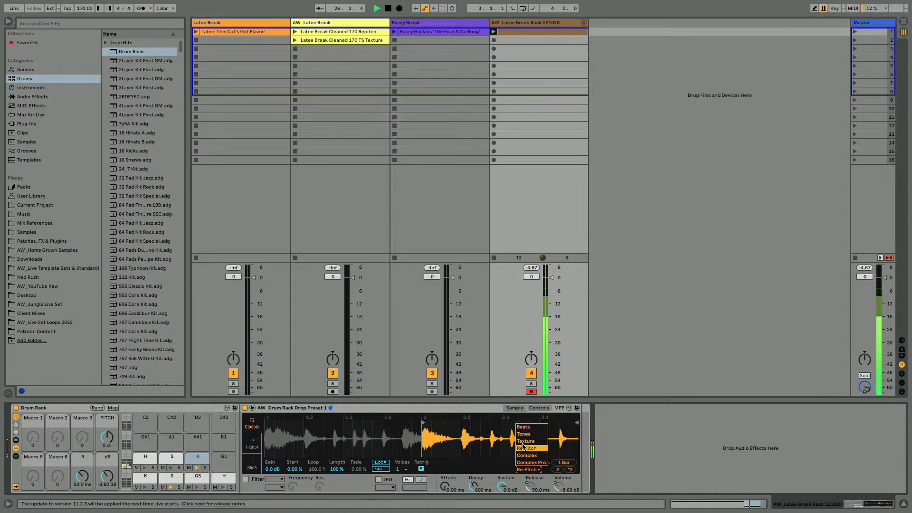
{"action": "left_click", "coordinate": [525, 441]}
{"action": "left_click", "coordinate": [570, 470]}
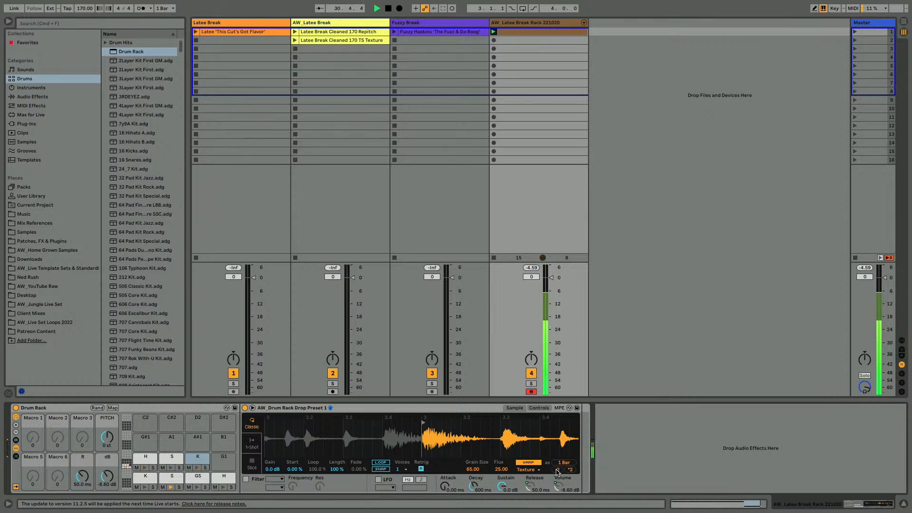
{"action": "left_click", "coordinate": [558, 471]}
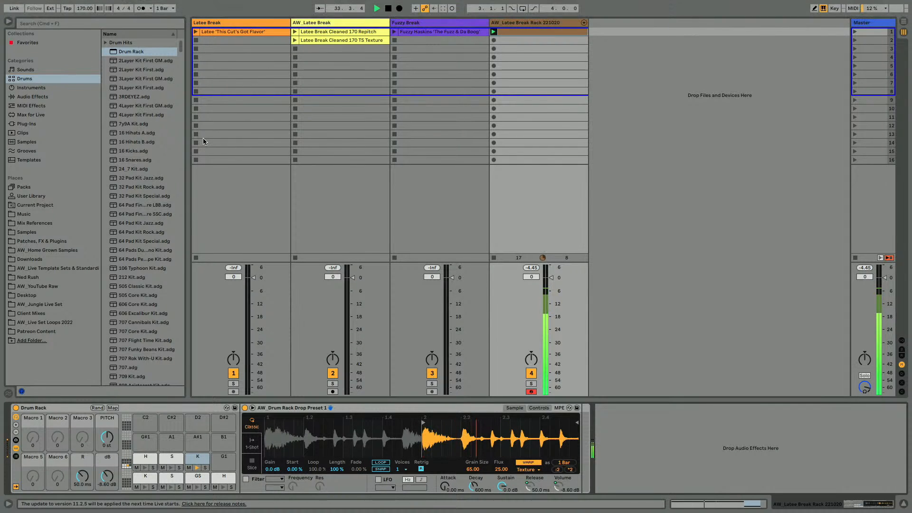
{"action": "key", "text": "space"}
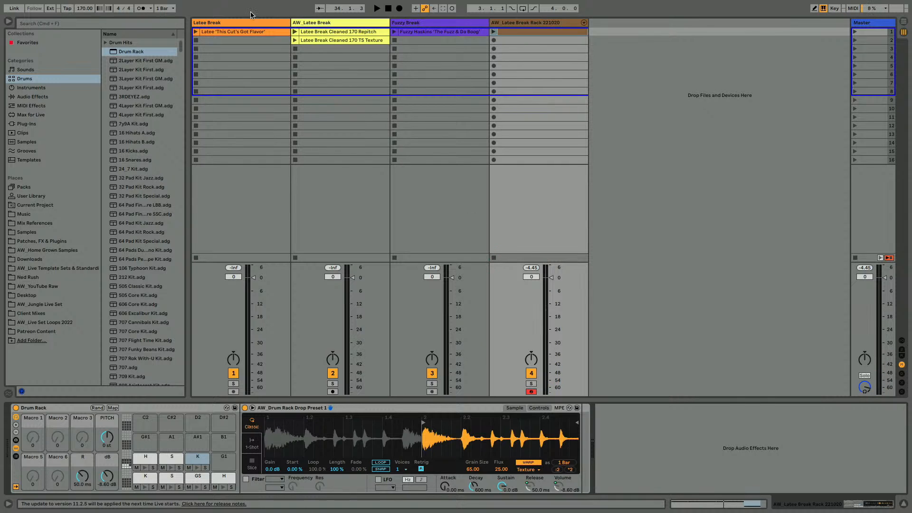
Audition the Latee Break Cleaned 170 Repitch clip, then the Latee 'This Cut's Got Flavor' clip
{"action": "left_click", "coordinate": [294, 32]}
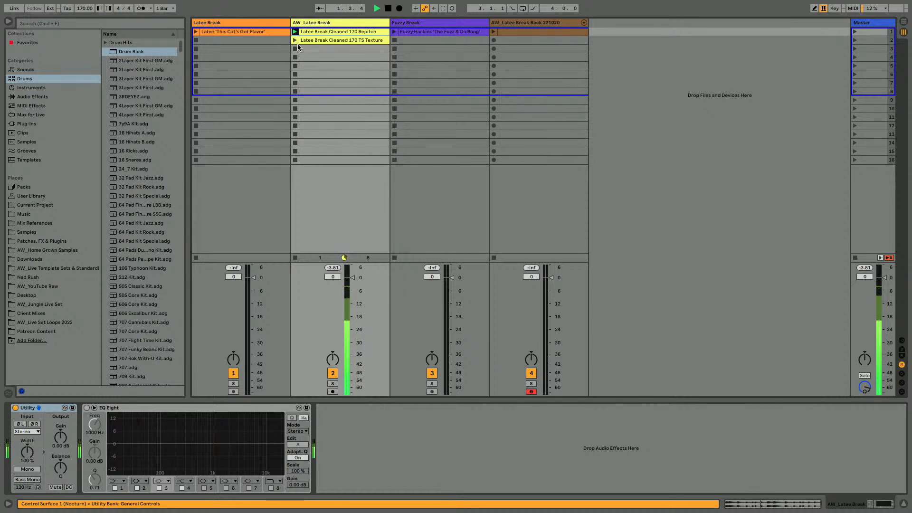
{"action": "key", "text": "space"}
{"action": "left_click", "coordinate": [195, 32]}
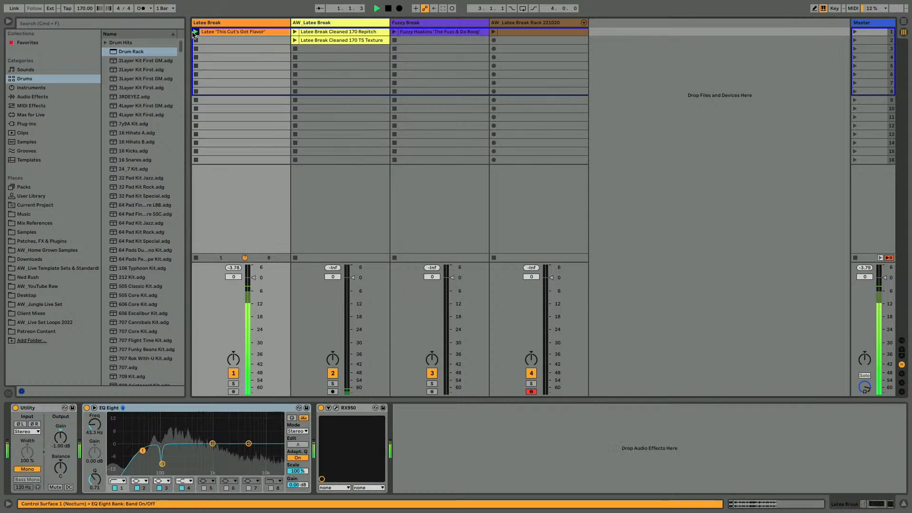
Try the Latee 'This Cut's Got Flavor' clip in Texture mode at 190.48 BPM with grain size 65 and flux 25
{"action": "double_click", "coordinate": [208, 32]}
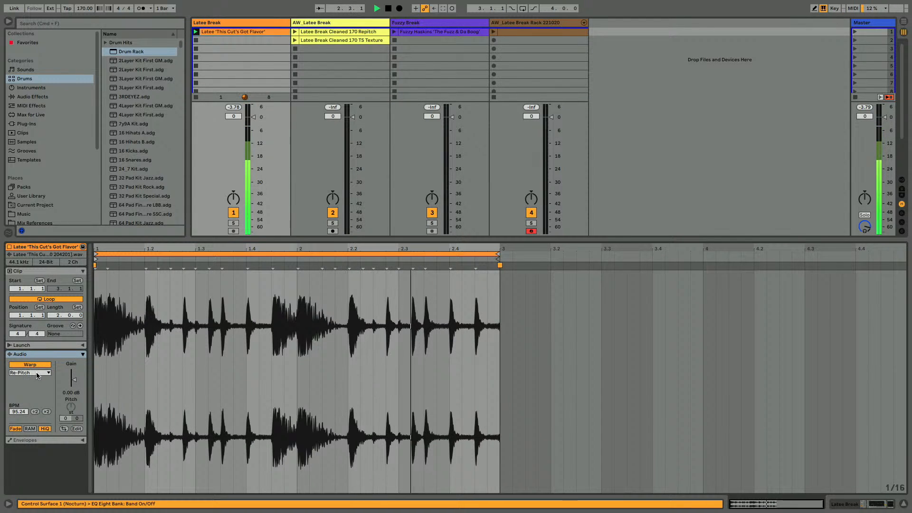
{"action": "left_click", "coordinate": [30, 372]}
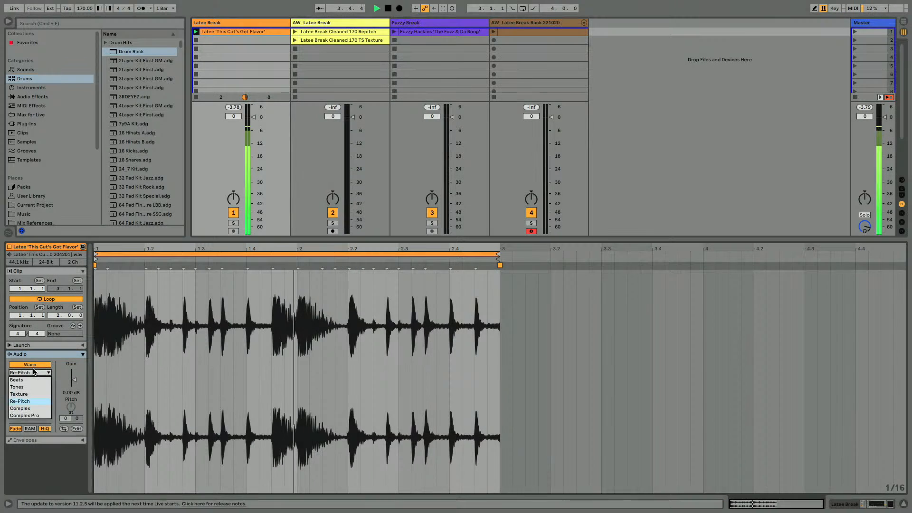
{"action": "left_click", "coordinate": [24, 386]}
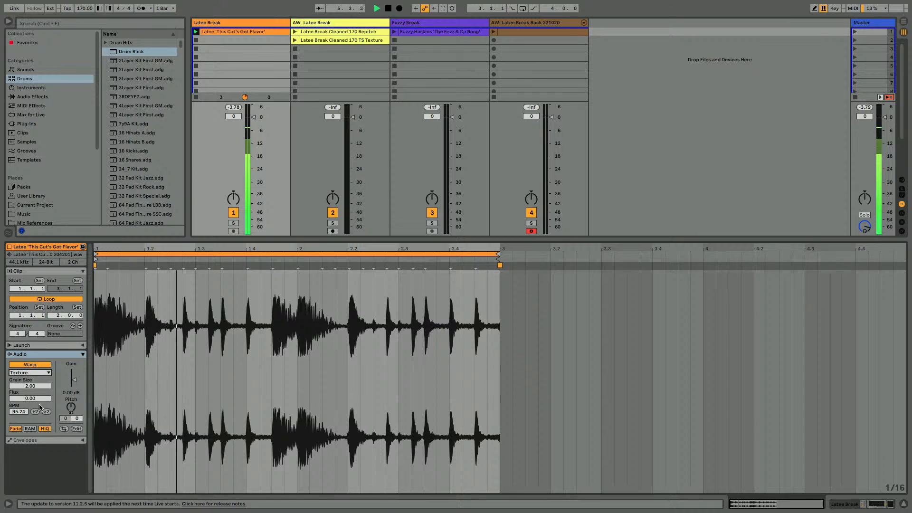
{"action": "left_click", "coordinate": [46, 412]}
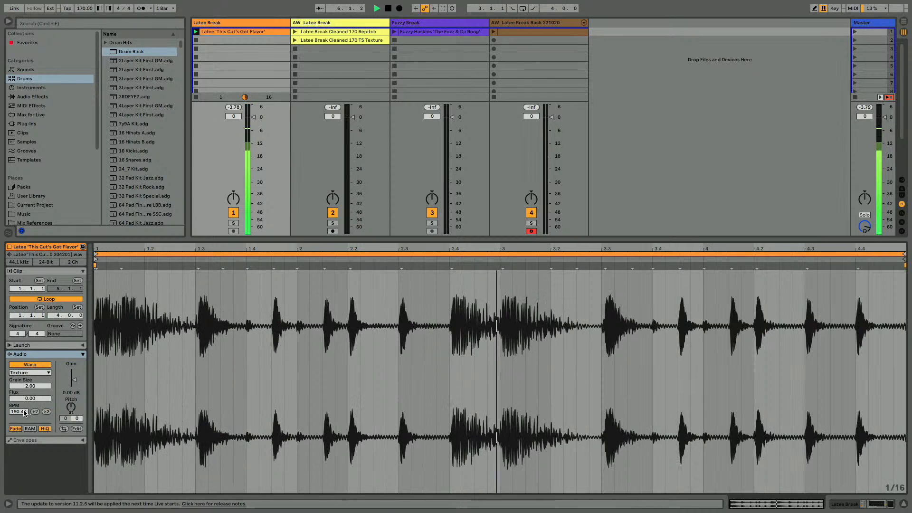
{"action": "double_click", "coordinate": [20, 386]}
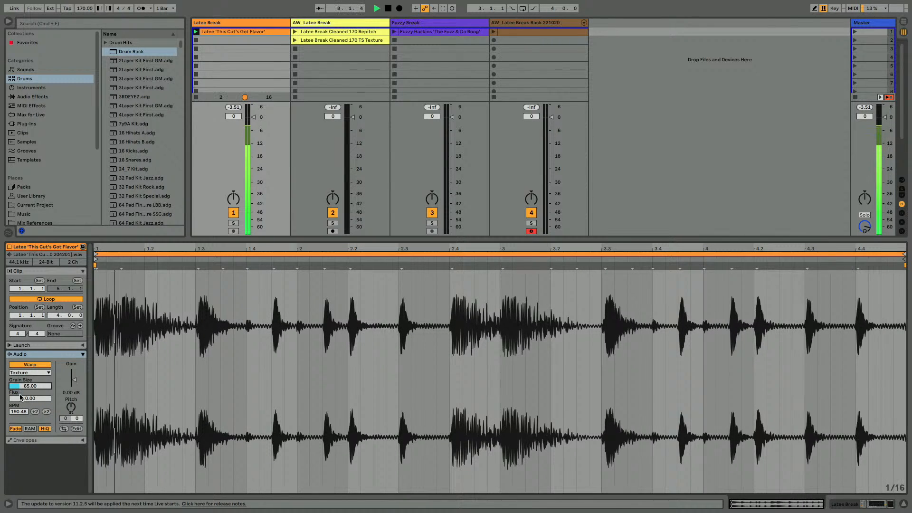
{"action": "double_click", "coordinate": [20, 398]}
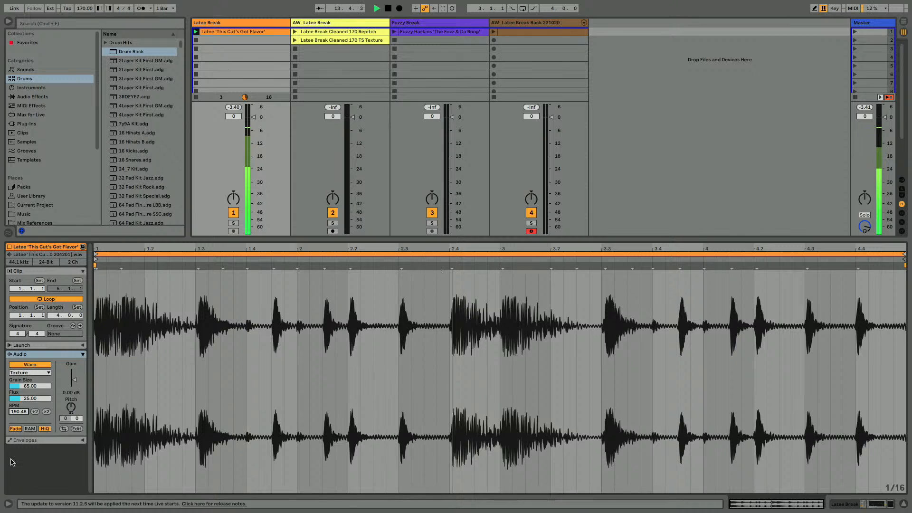
{"action": "key", "text": "space"}
Return the Latee 'This Cut's Got Flavor' clip to Re-Pitch warping and halve its segment BPM
{"action": "left_click", "coordinate": [199, 40]}
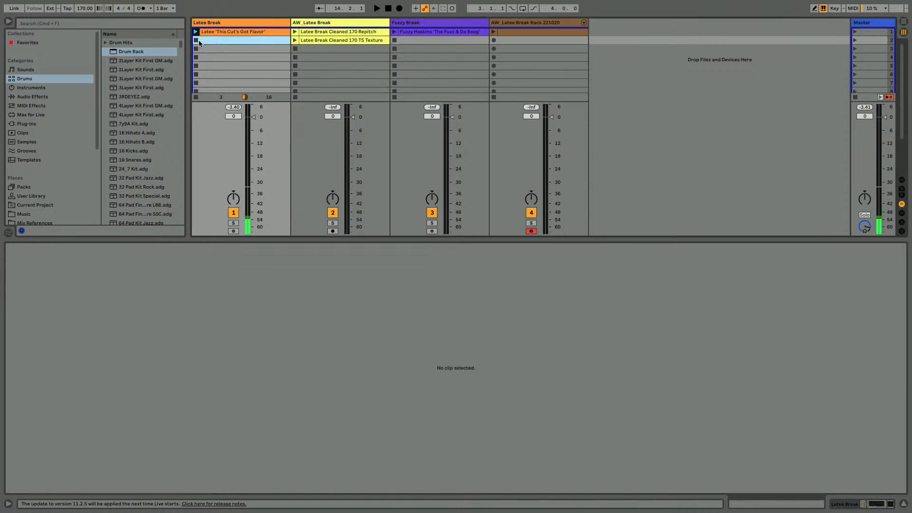
{"action": "left_click", "coordinate": [212, 32]}
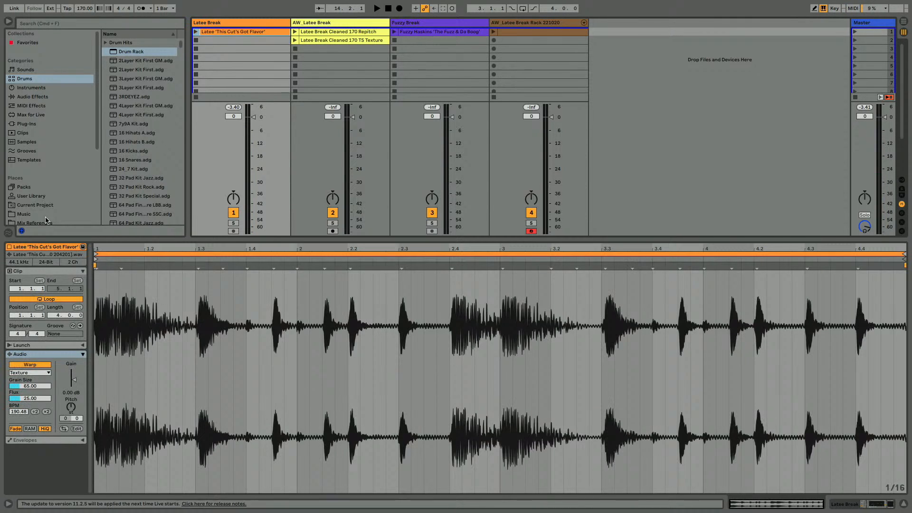
{"action": "left_click", "coordinate": [15, 373]}
{"action": "left_click", "coordinate": [18, 401]}
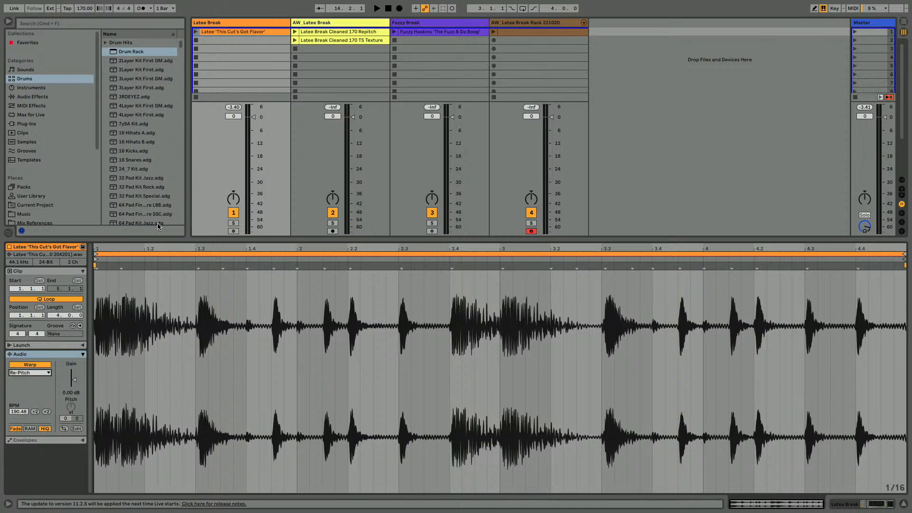
{"action": "left_click", "coordinate": [36, 412]}
Show the drum rack track's devices again and play its clip
{"action": "key", "text": "shift+Tab"}
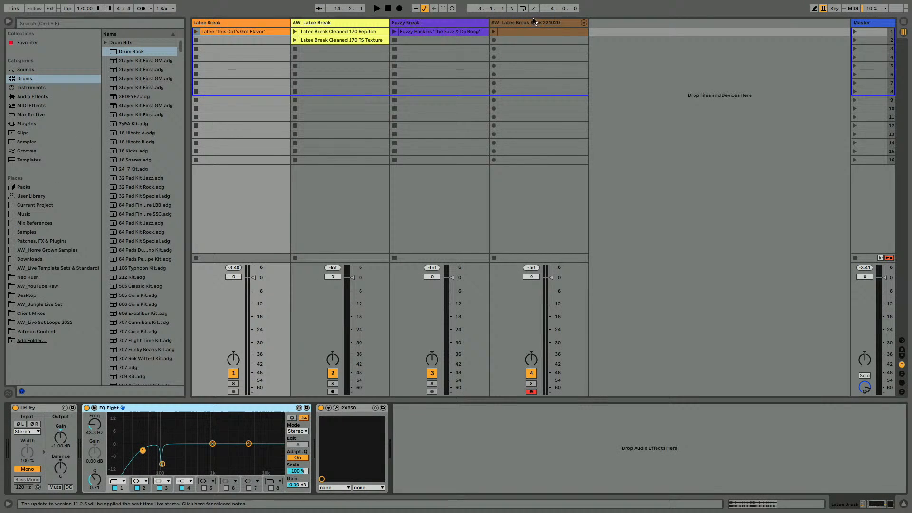
{"action": "left_click", "coordinate": [534, 21]}
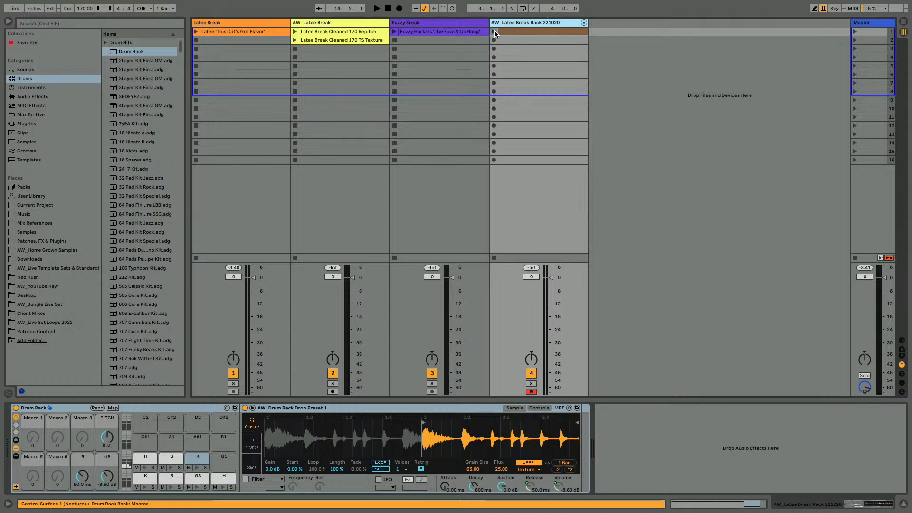
{"action": "key", "text": "space"}
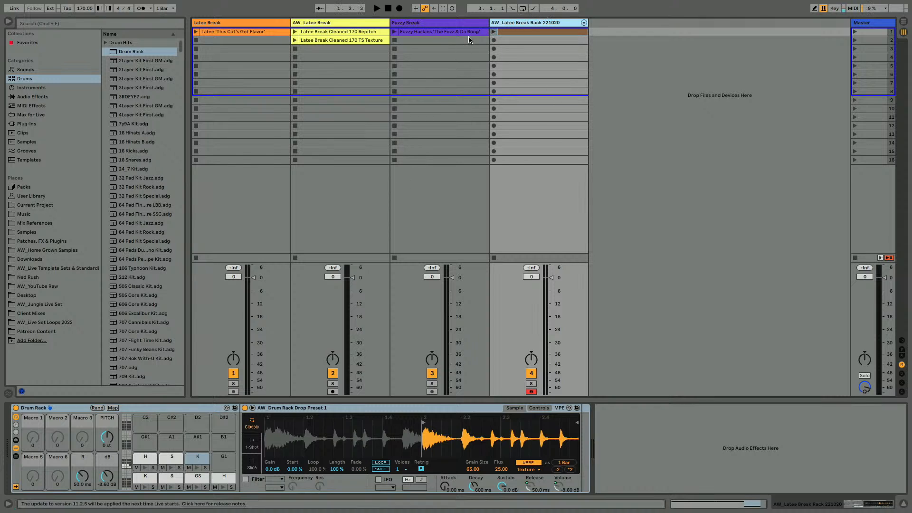
{"action": "left_click", "coordinate": [493, 32]}
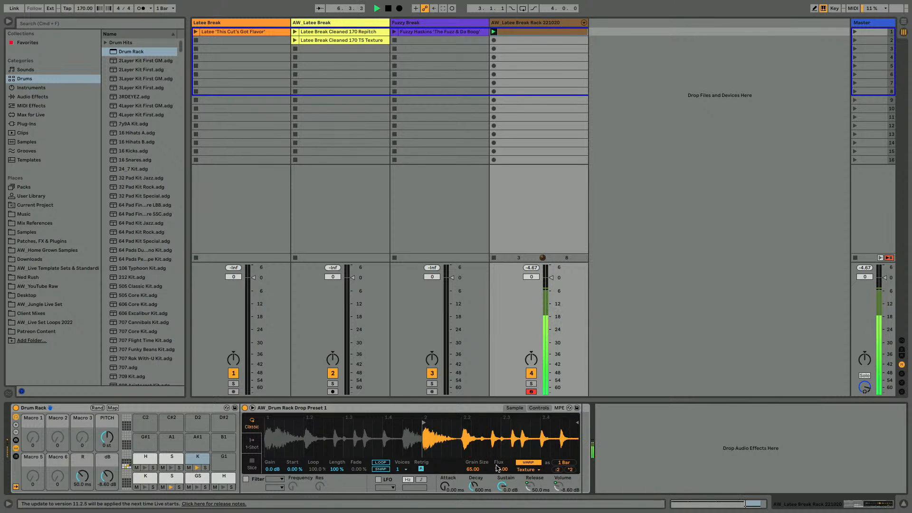
Stop playback, copy the C#1 snare pad to A1, and rename the copy STS
{"action": "key", "text": "space"}
{"action": "left_click_drag", "start_coordinate": [168, 477], "coordinate": [165, 442]}
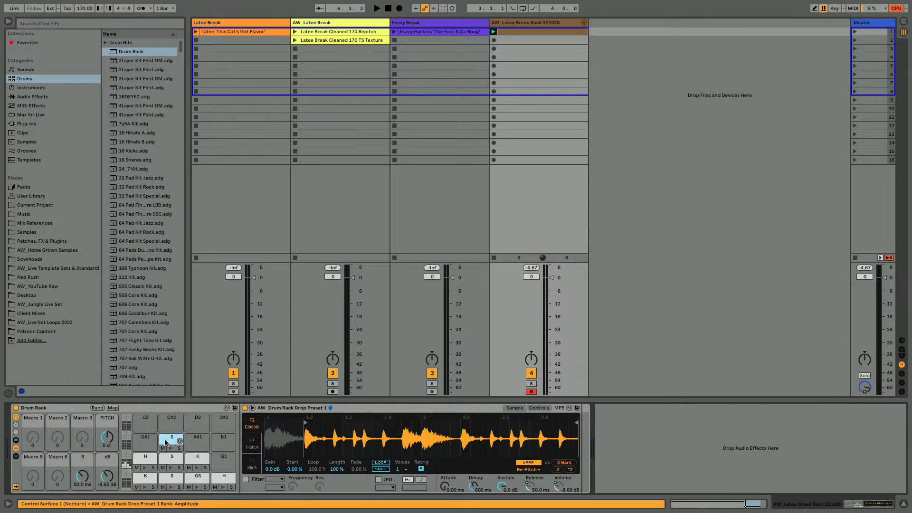
{"action": "key", "text": "z"}
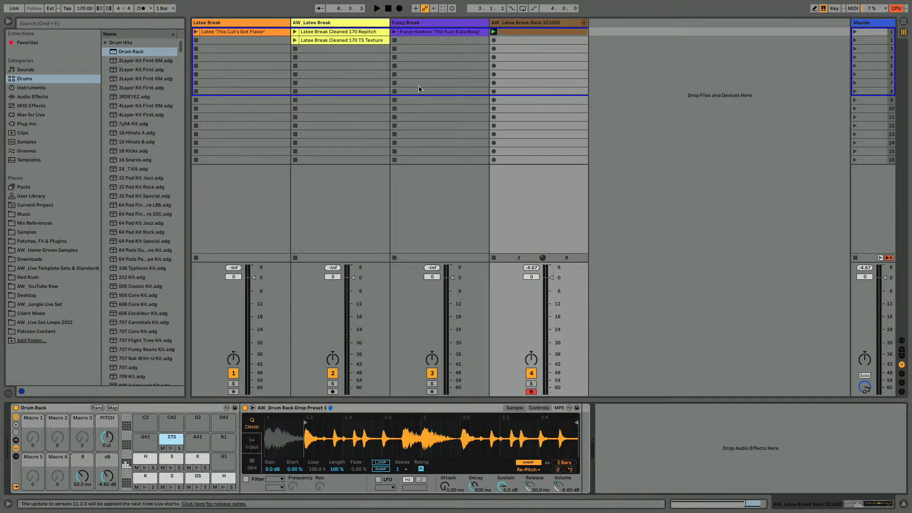
Open the drum rack clip, duplicate its two-bar pattern to fill four bars, and play it
{"action": "left_click", "coordinate": [504, 33]}
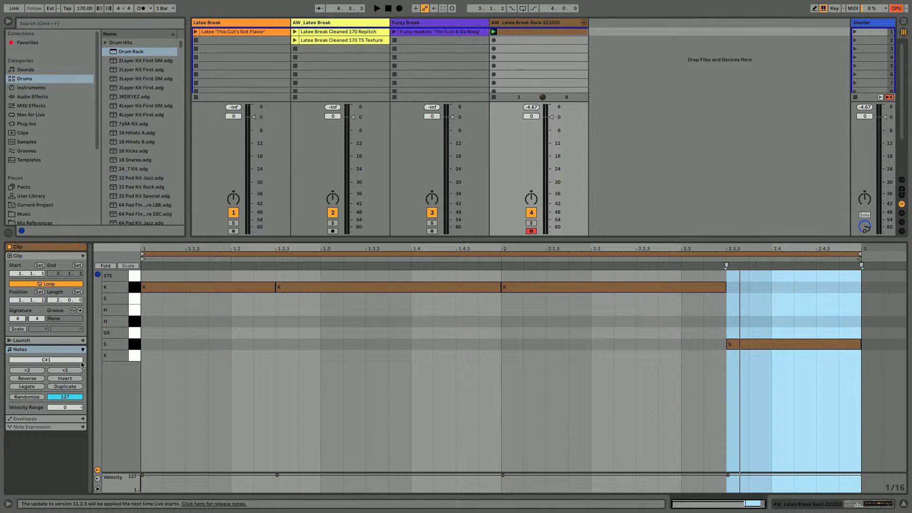
{"action": "left_click", "coordinate": [172, 383]}
{"action": "left_click", "coordinate": [53, 386]}
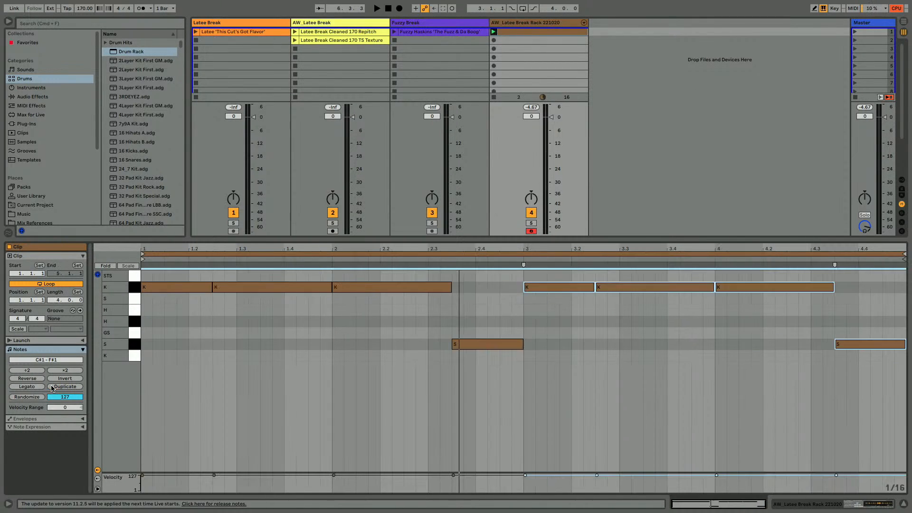
{"action": "key", "text": "space"}
Move the closing snare note at 4.3.3 up to the A1 STS slice
{"action": "left_click", "coordinate": [407, 382]}
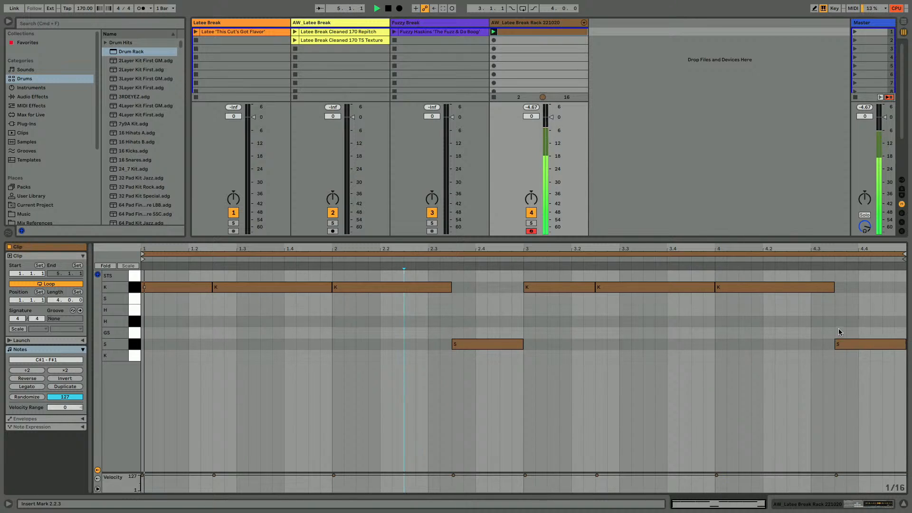
{"action": "left_click", "coordinate": [840, 344]}
{"action": "key", "text": "shift+Up"}
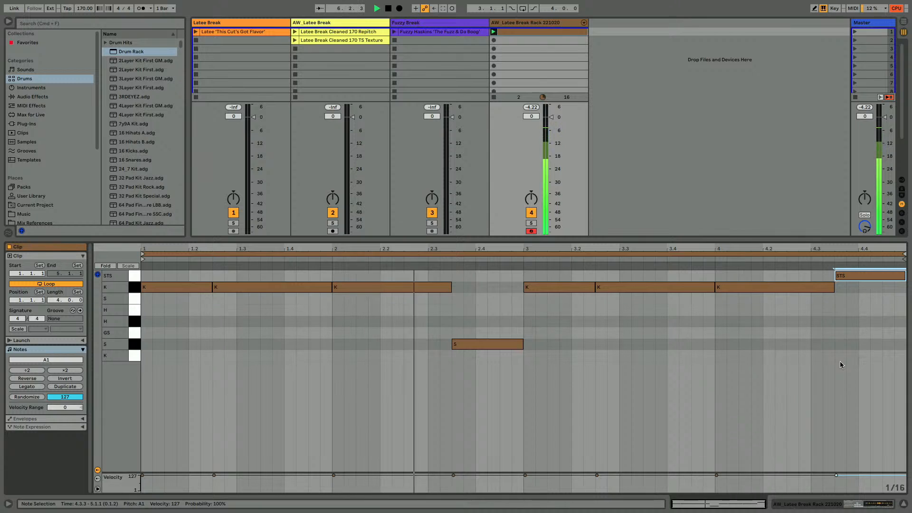
Double the warp length of the A1 snare sample, keeping Re-Pitch mode, and rename its pad SPD
{"action": "key", "text": "shift+Tab"}
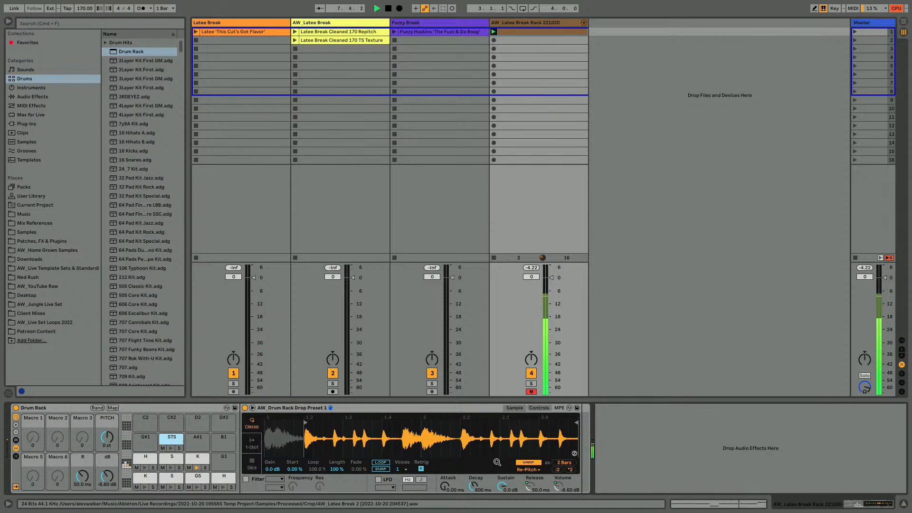
{"action": "left_click", "coordinate": [570, 470]}
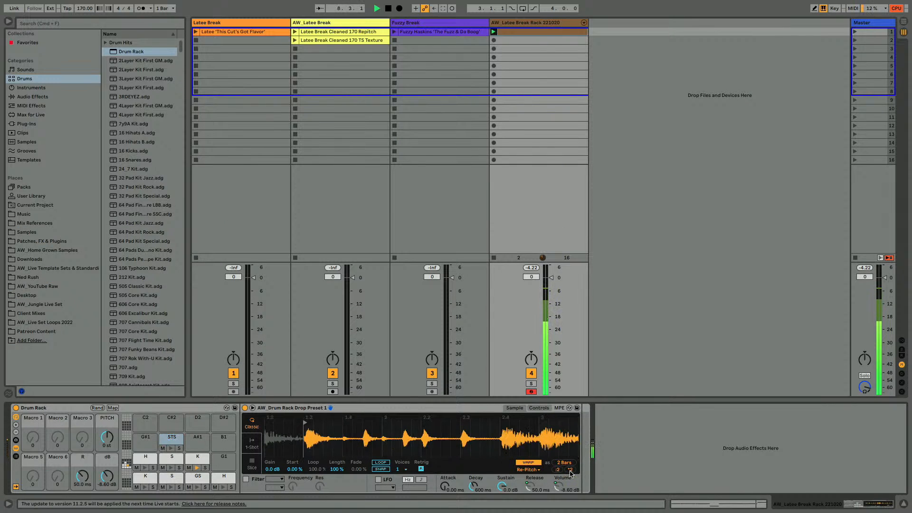
{"action": "left_click", "coordinate": [529, 469]}
{"action": "left_click", "coordinate": [438, 450]}
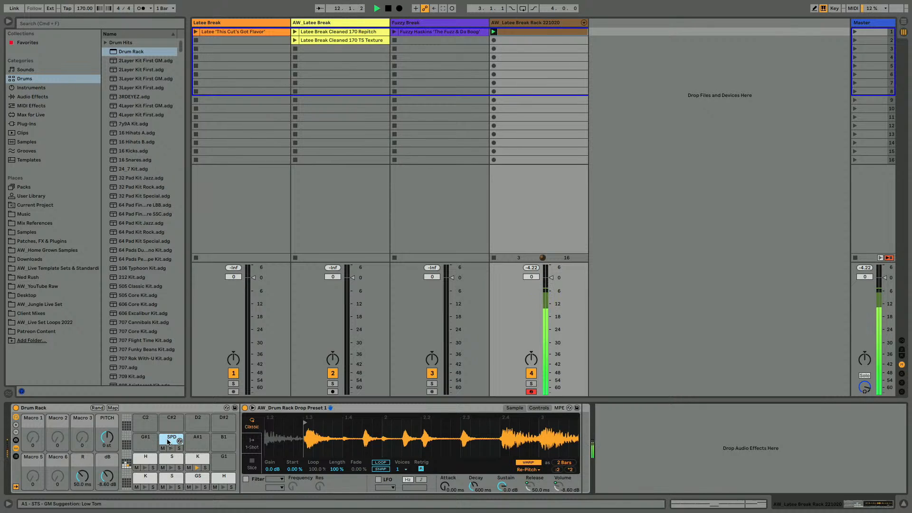
{"action": "scroll", "coordinate": [304, 438], "scroll_direction": "up", "scroll_amount": 5}
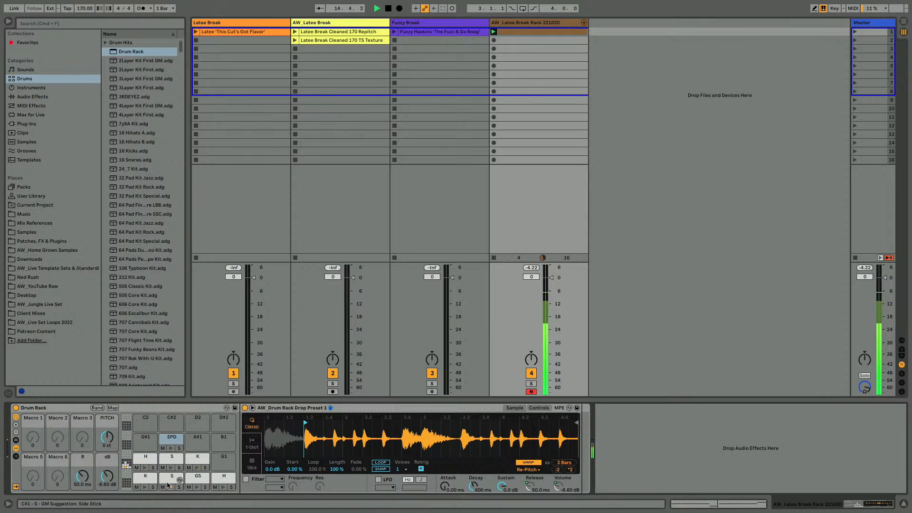
Stop playback and copy the C#1 snare pad to the empty C#2 pad
{"action": "left_click", "coordinate": [190, 465]}
{"action": "left_click", "coordinate": [163, 480]}
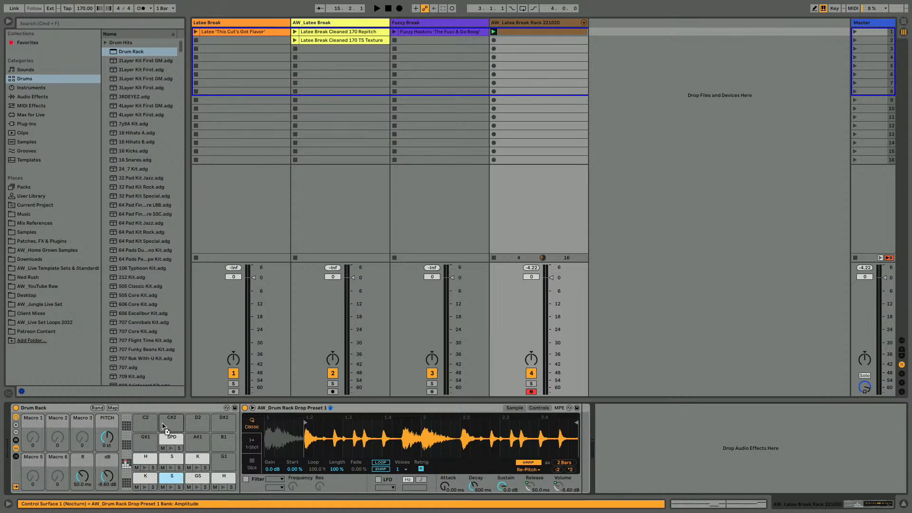
{"action": "key", "text": "Right"}
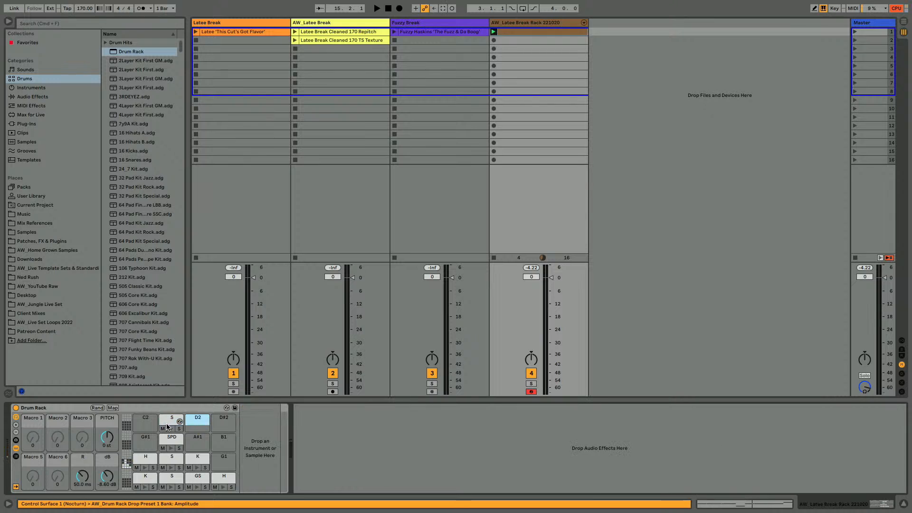
Rename the copied C#2 snare pad SREV and reverse its sample
{"action": "key", "text": "Left"}
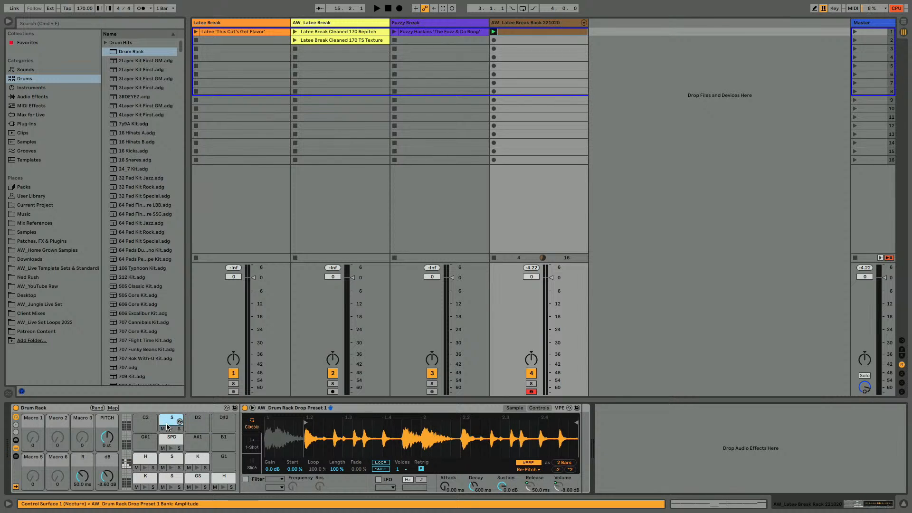
{"action": "key", "text": "Right"}
{"action": "key", "text": "Left"}
{"action": "key", "text": "BackSpace"}
{"action": "key", "text": "BackSpace"}
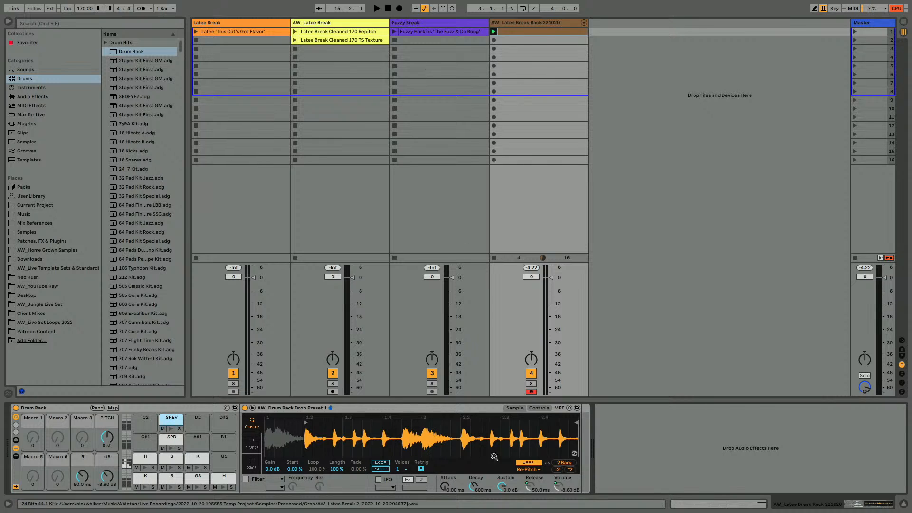
{"action": "right_click", "coordinate": [319, 442]}
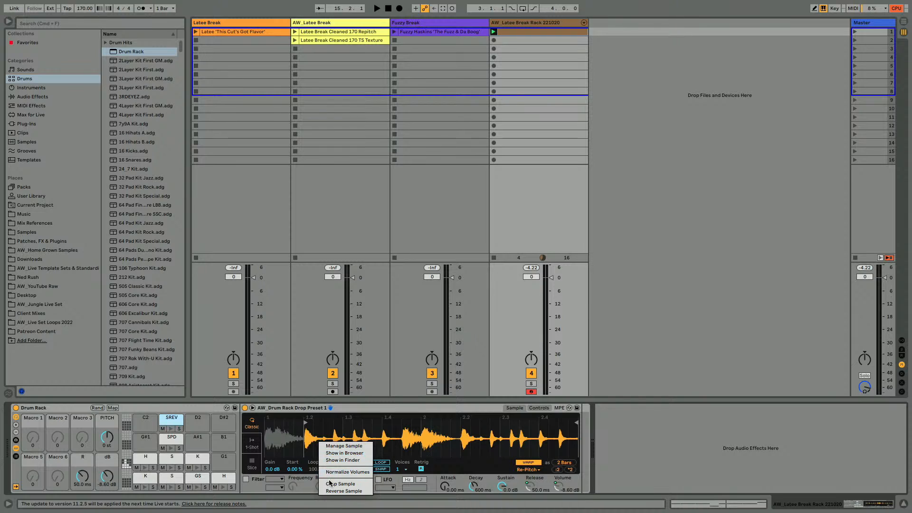
{"action": "left_click", "coordinate": [340, 491]}
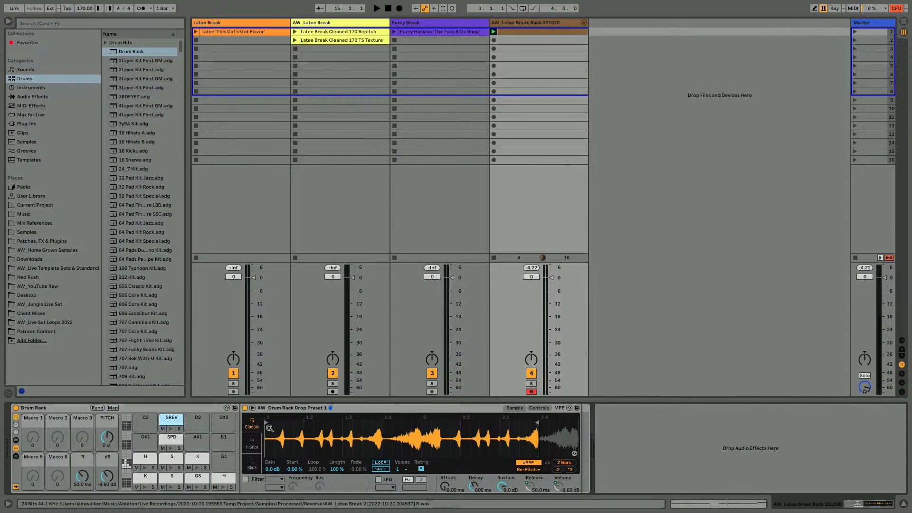
Move the reversed sample's start marker to isolate the one-beat snare swell, and audition the SREV pad
{"action": "mouse_move", "coordinate": [266, 424]}
{"action": "left_mouse_down"}
{"action": "mouse_move", "coordinate": [518, 432]}
{"action": "mouse_move", "coordinate": [455, 426]}
{"action": "left_mouse_up"}
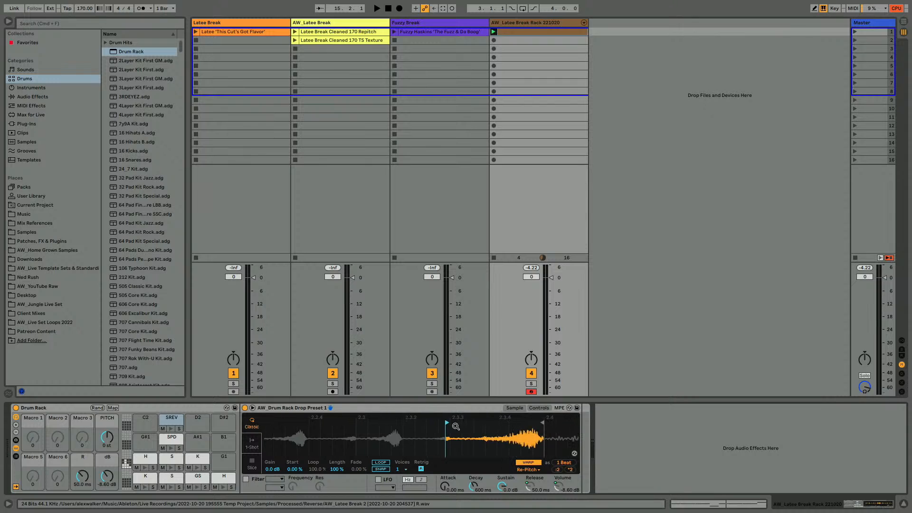
{"action": "left_click", "coordinate": [172, 430]}
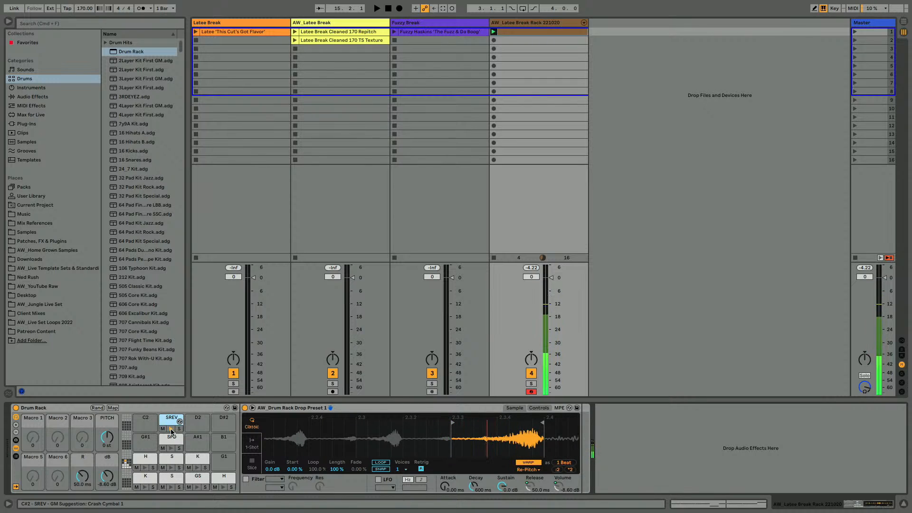
{"action": "mouse_move", "coordinate": [451, 419]}
{"action": "left_mouse_down"}
{"action": "mouse_move", "coordinate": [448, 429]}
{"action": "mouse_move", "coordinate": [513, 281]}
{"action": "left_mouse_up"}
Start playback, open the drum rack clip, and draw eighth-note SREV hits at 2.3.1 and 4.1.3
{"action": "key", "text": "space"}
{"action": "double_click", "coordinate": [515, 38]}
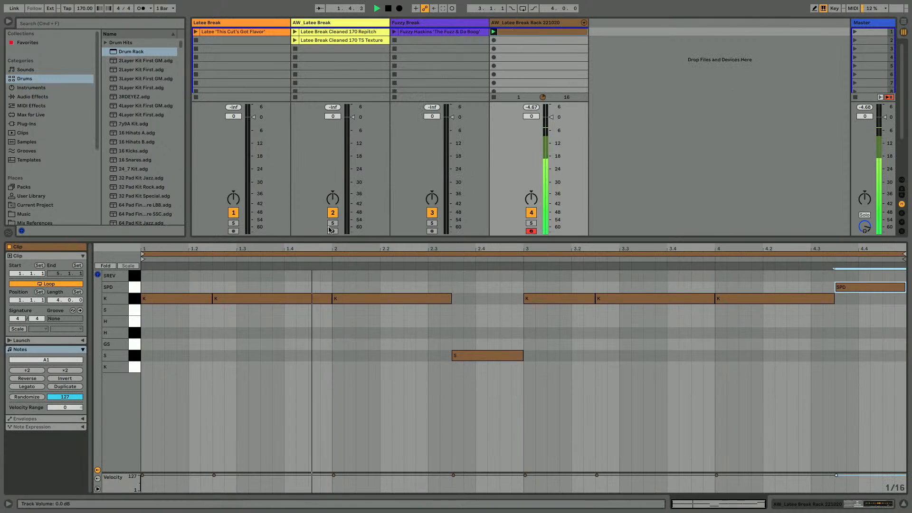
{"action": "key", "text": "b"}
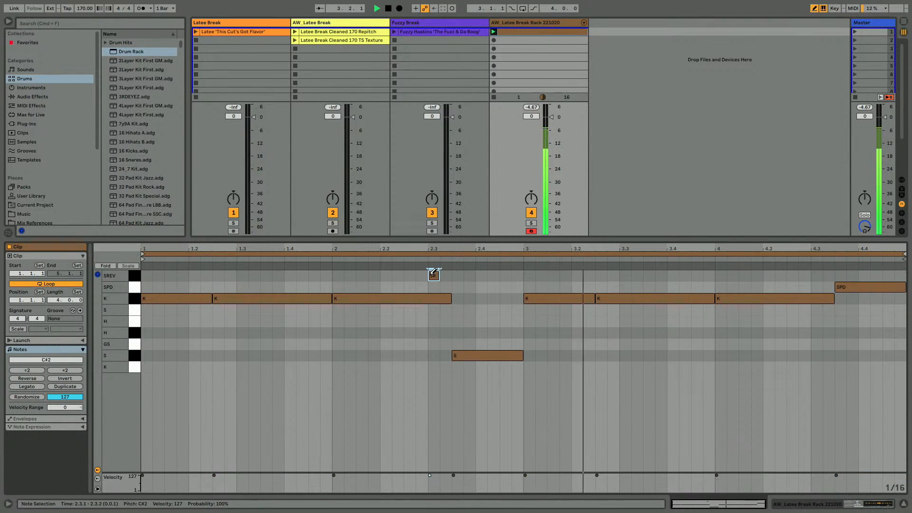
{"action": "left_click", "coordinate": [432, 275]}
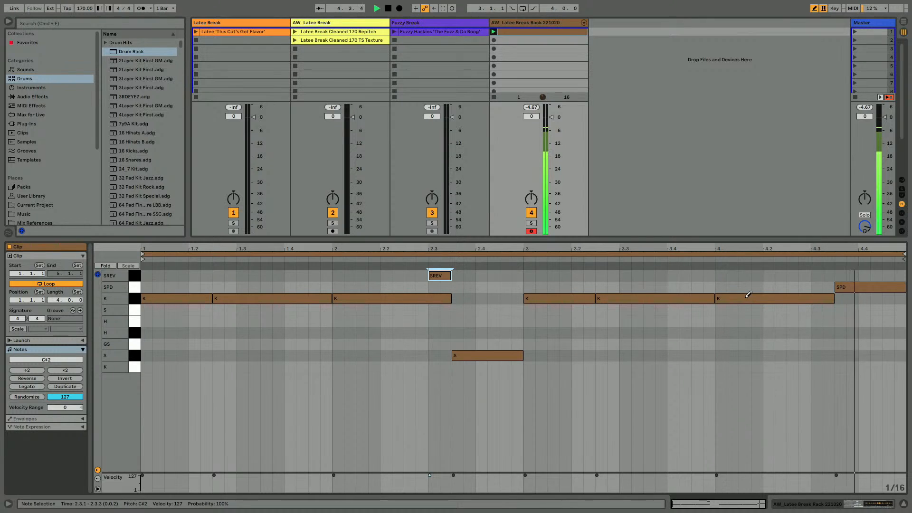
{"action": "left_click", "coordinate": [748, 275]}
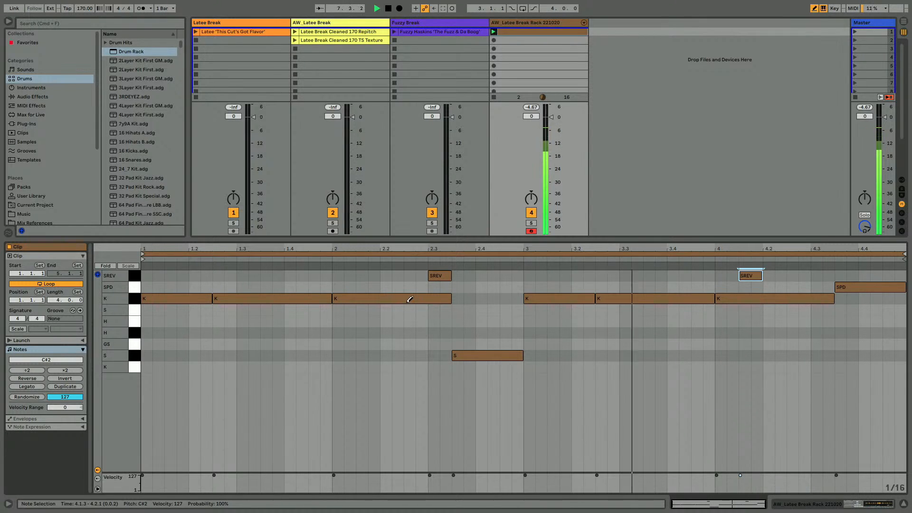
Try nudging the bar 2 SREV note earlier and later and varying its length during playback
{"action": "left_click_drag", "start_coordinate": [433, 276], "coordinate": [438, 277]}
{"action": "key", "text": "Left"}
{"action": "key", "text": "Left"}
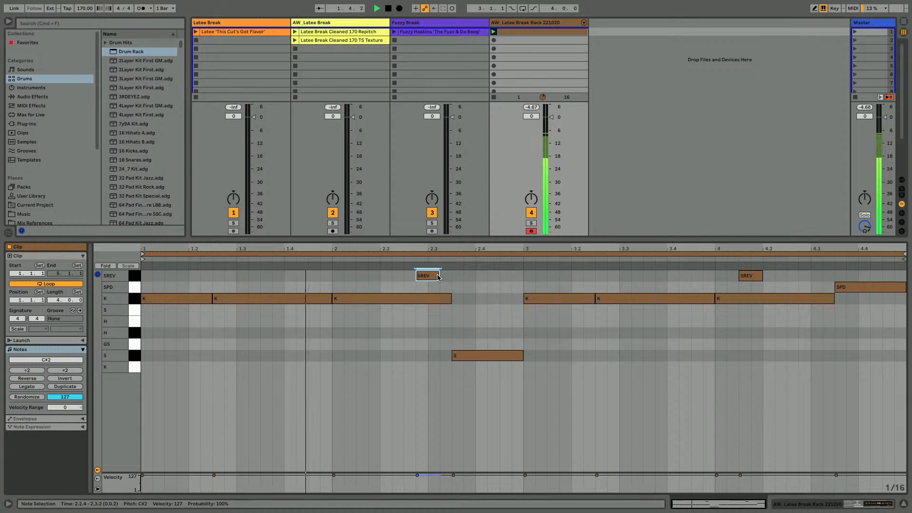
{"action": "key", "text": "shift+Right"}
{"action": "key", "text": "Right"}
{"action": "key", "text": "Right"}
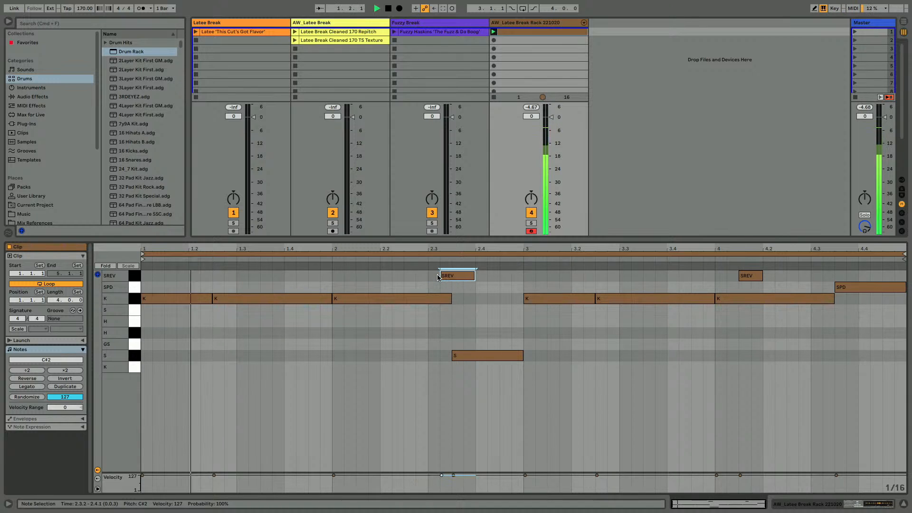
{"action": "key", "text": "shift+Left"}
{"action": "key", "text": "shift+Left"}
{"action": "key", "text": "shift+Right"}
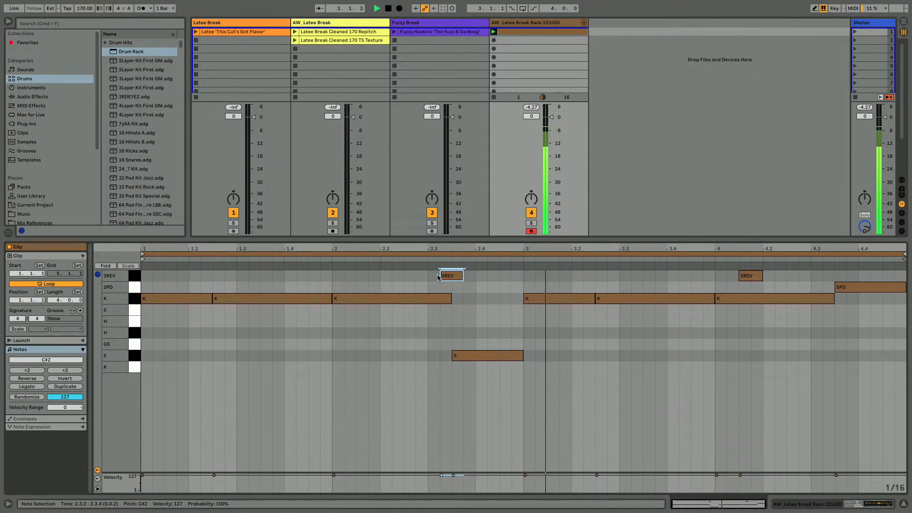
Return to the drum rack and fine-tune the start and end markers around the reversed snare in the SREV sample
{"action": "key", "text": "shift+Tab"}
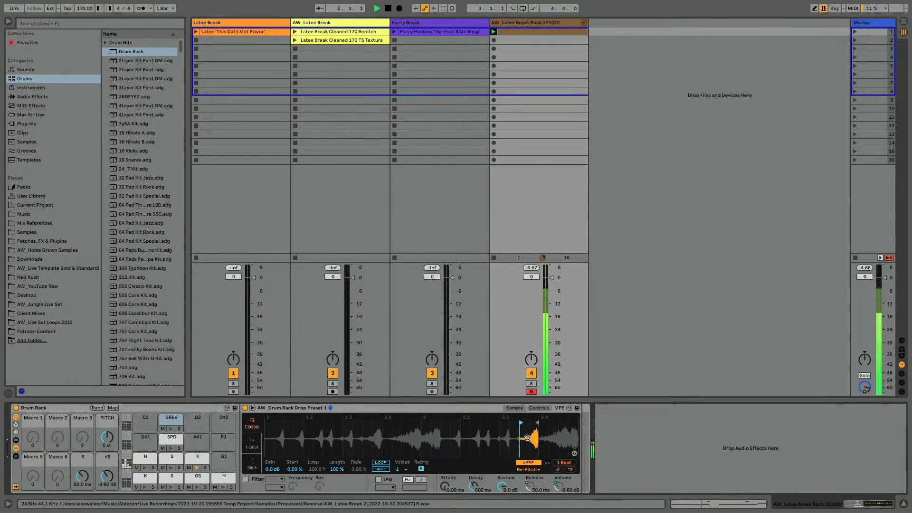
{"action": "mouse_move", "coordinate": [528, 442]}
{"action": "left_mouse_down"}
{"action": "mouse_move", "coordinate": [529, 456]}
{"action": "mouse_move", "coordinate": [415, 457]}
{"action": "left_mouse_up"}
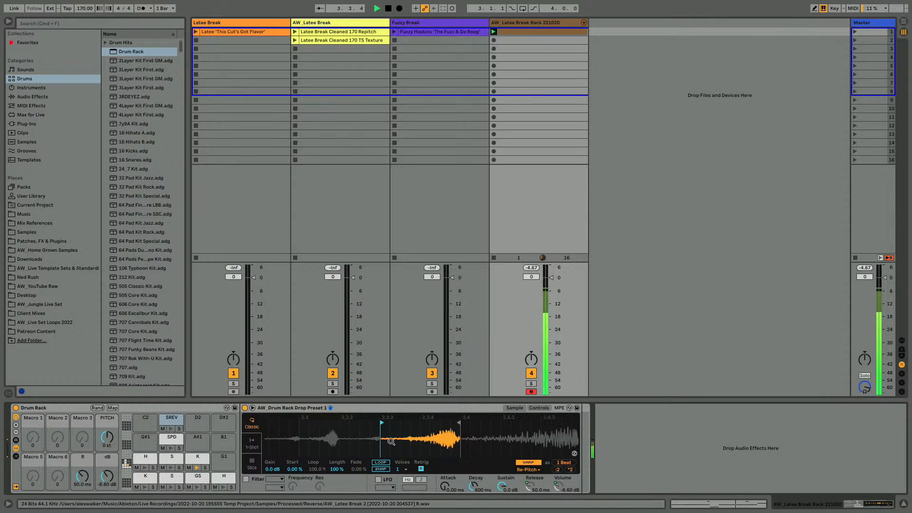
{"action": "mouse_move", "coordinate": [387, 418]}
{"action": "left_mouse_down"}
{"action": "mouse_move", "coordinate": [386, 431]}
{"action": "mouse_move", "coordinate": [286, 426]}
{"action": "mouse_move", "coordinate": [383, 416]}
{"action": "left_mouse_up"}
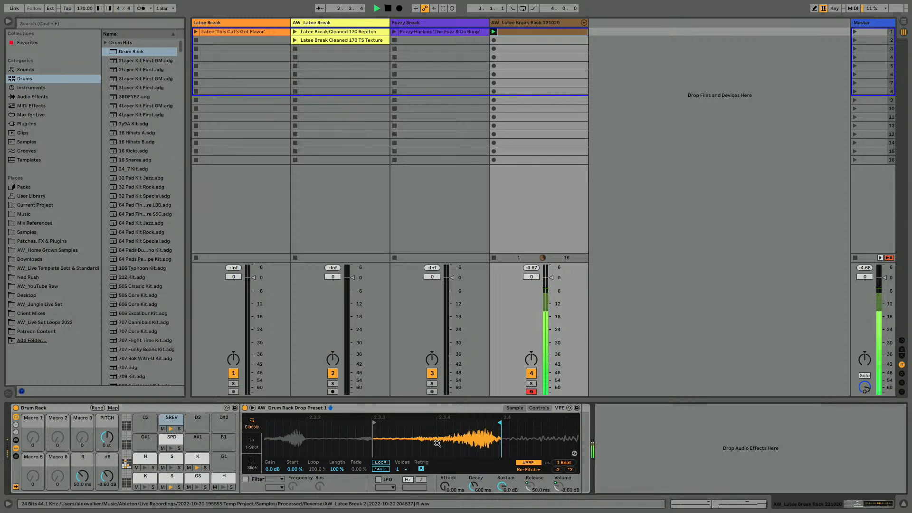
Trim the start of the bar 2 SREV note to 1/64 after 2.3.1, keeping its end at 2.3.3, and play it
{"action": "left_click", "coordinate": [513, 33]}
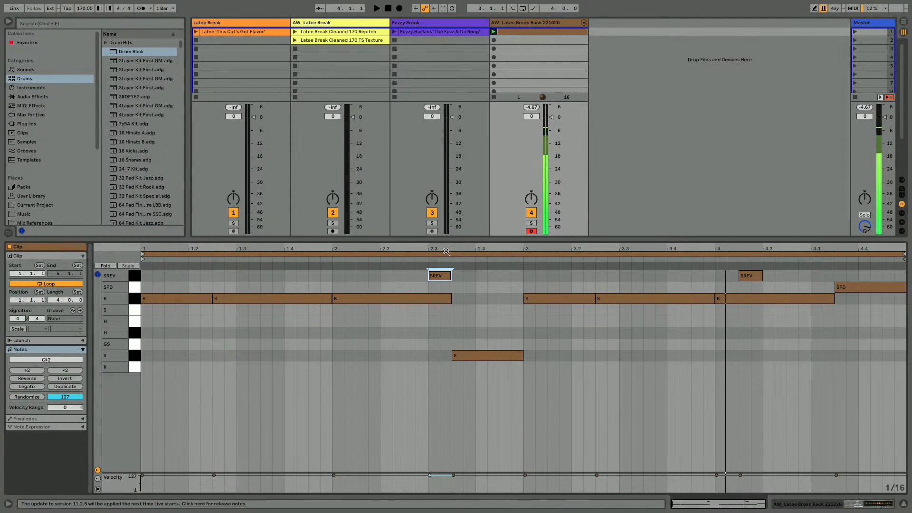
{"action": "left_click_drag", "start_coordinate": [443, 248], "coordinate": [443, 285]}
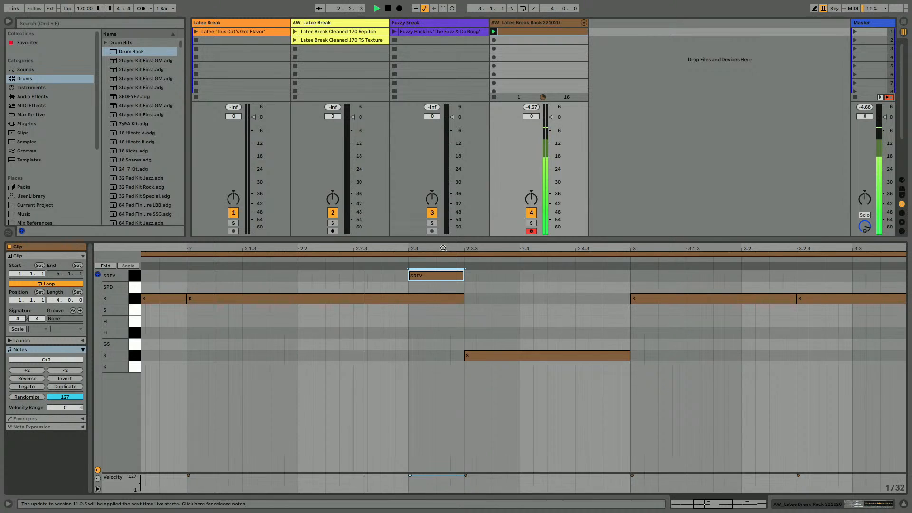
{"action": "key", "text": "Right"}
{"action": "key", "text": "shift+Left"}
{"action": "key", "text": "space"}
{"action": "key", "text": "space"}
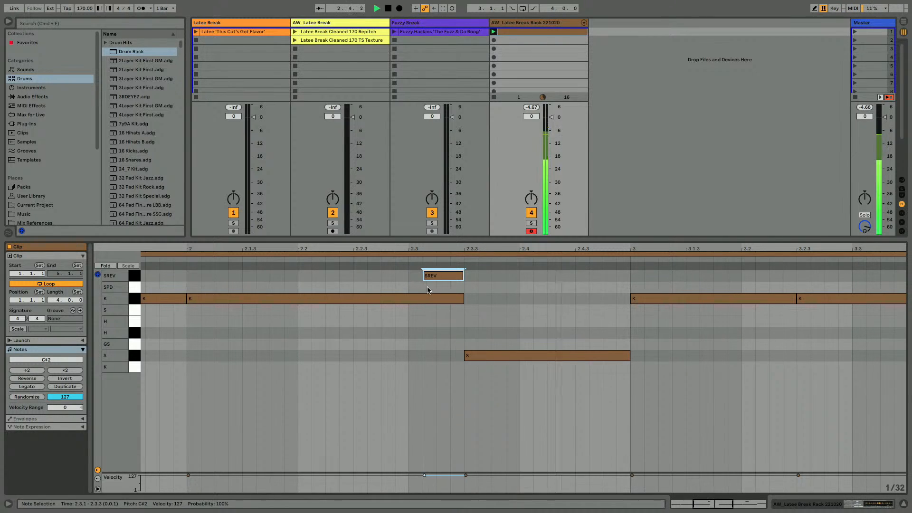
{"action": "scroll", "coordinate": [428, 290], "scroll_direction": "right", "scroll_amount": 5}
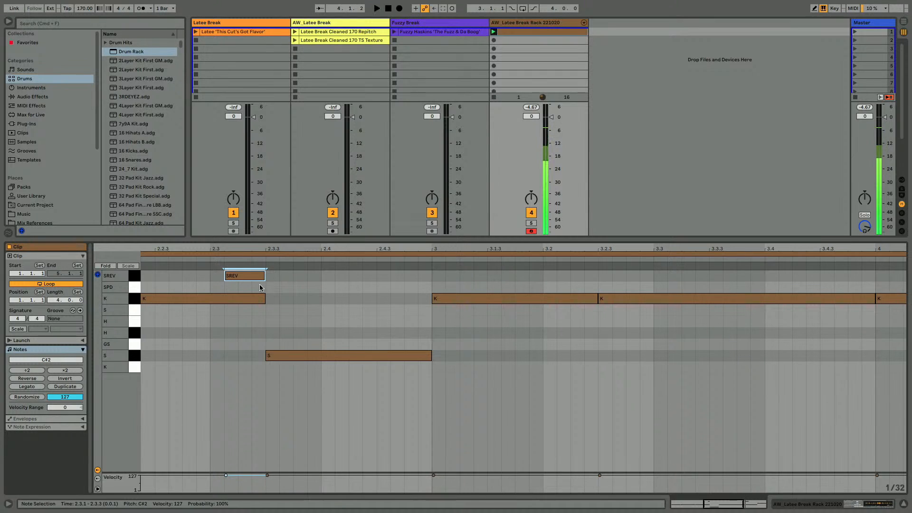
{"action": "key", "text": "space"}
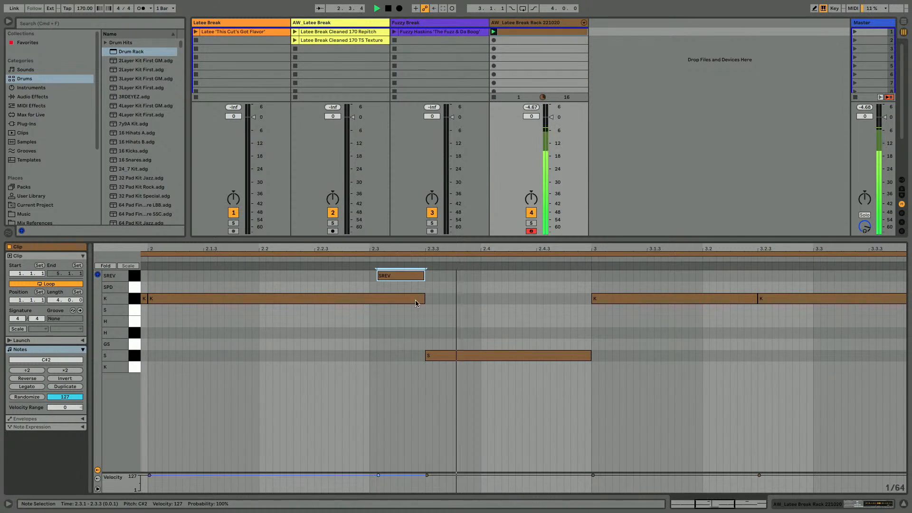
{"action": "left_click_drag", "start_coordinate": [431, 249], "coordinate": [430, 209]}
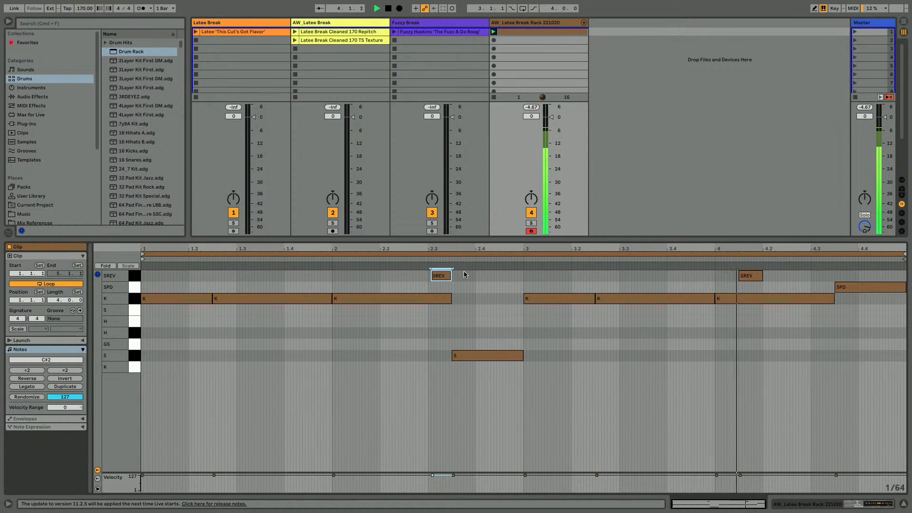
Trim the start of the bar 4 SREV note to slightly after 4.1.3, keeping its end at 4.2.1, and restart playback
{"action": "left_click", "coordinate": [747, 277]}
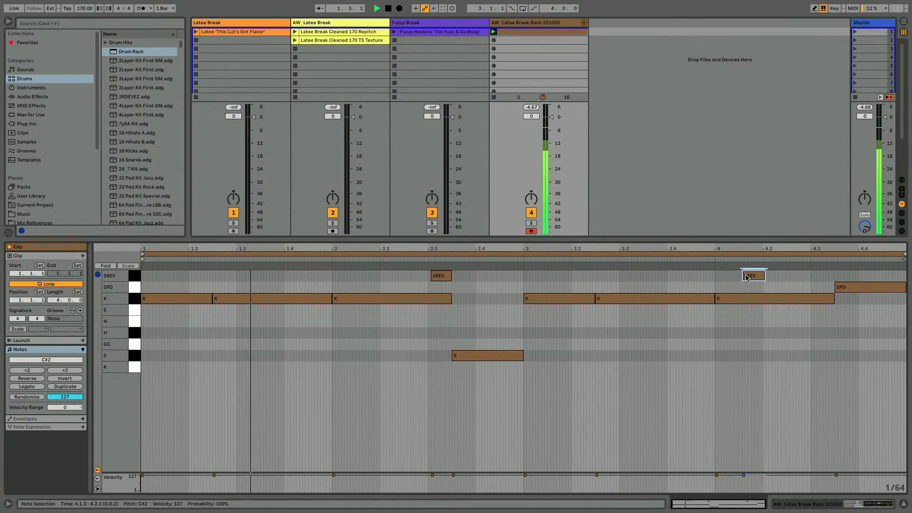
{"action": "left_click_drag", "start_coordinate": [740, 276], "coordinate": [743, 276]}
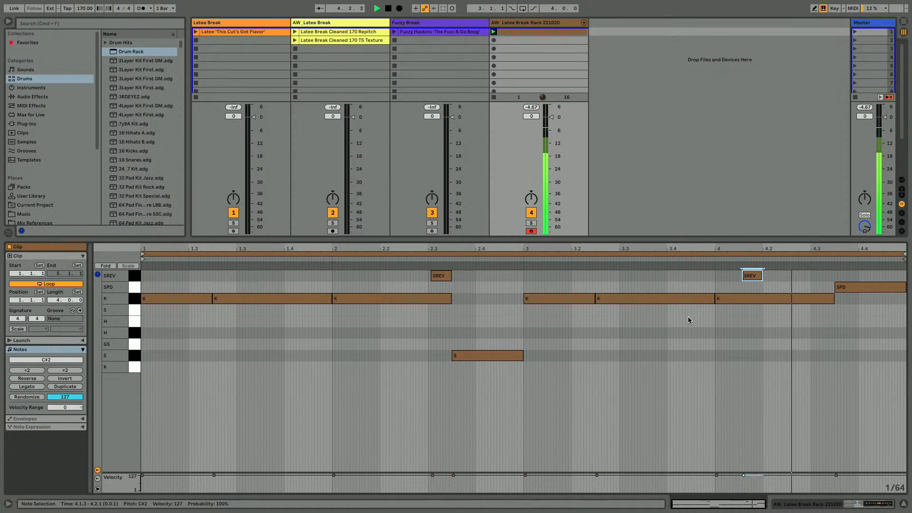
{"action": "key", "text": "space"}
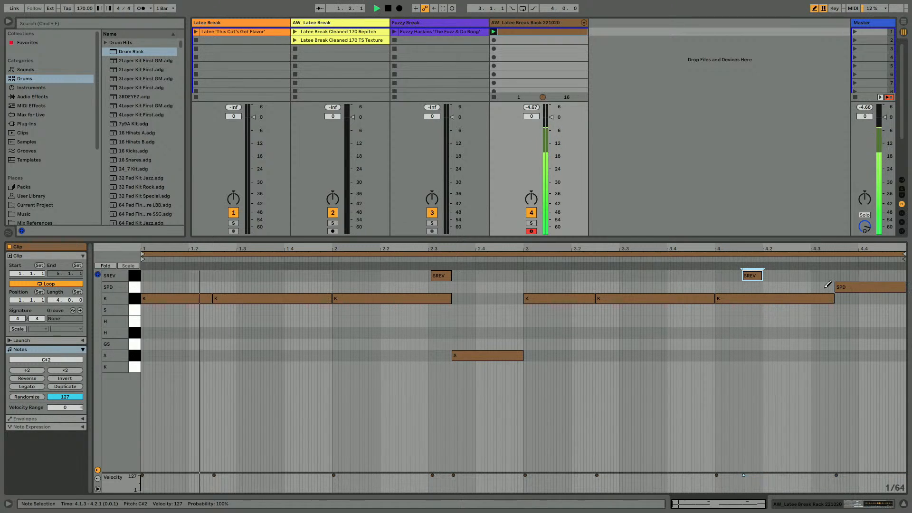
Duplicate the four-bar loop to make the clip eight bars long and play it from the start
{"action": "key", "text": "b"}
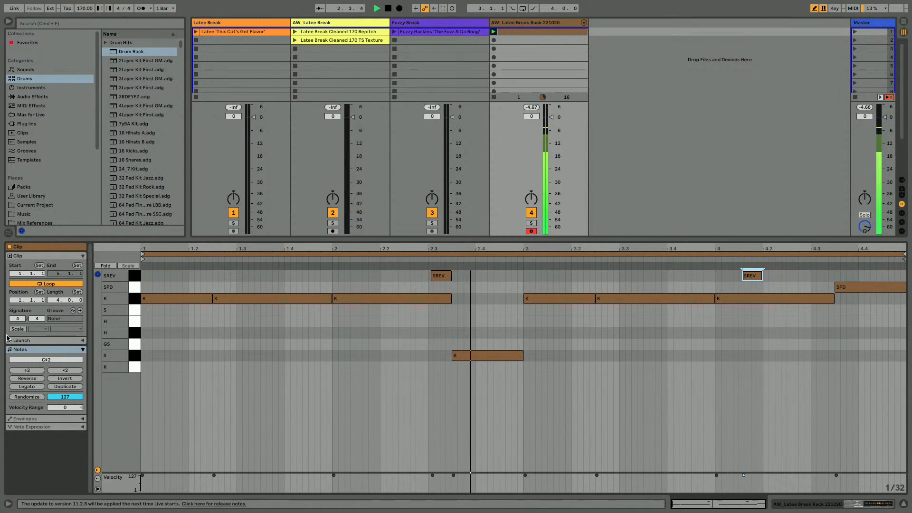
{"action": "left_click", "coordinate": [54, 390]}
{"action": "key", "text": "space"}
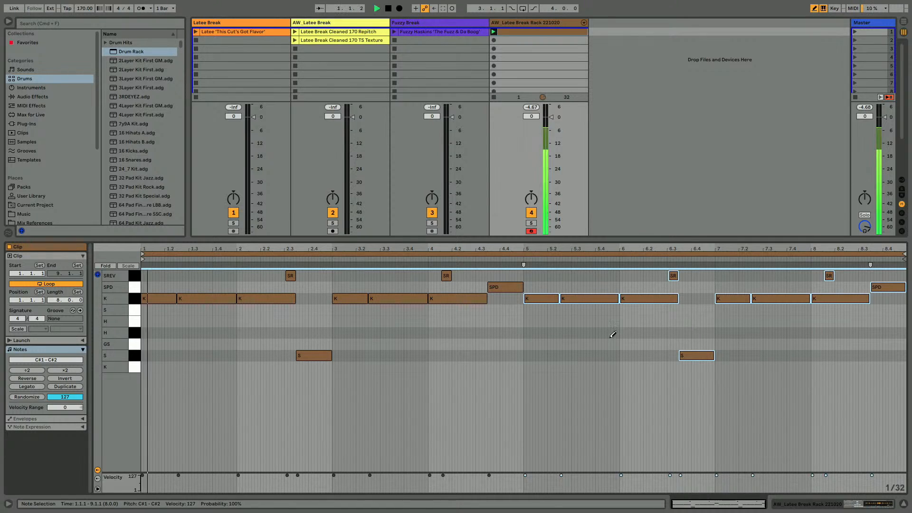
Widen the note grid to 1/8, draw an E1 hat note in bar 3, move it to 4.4.3, and replay the clip
{"action": "key", "text": "super+2"}
{"action": "key", "text": "super+2"}
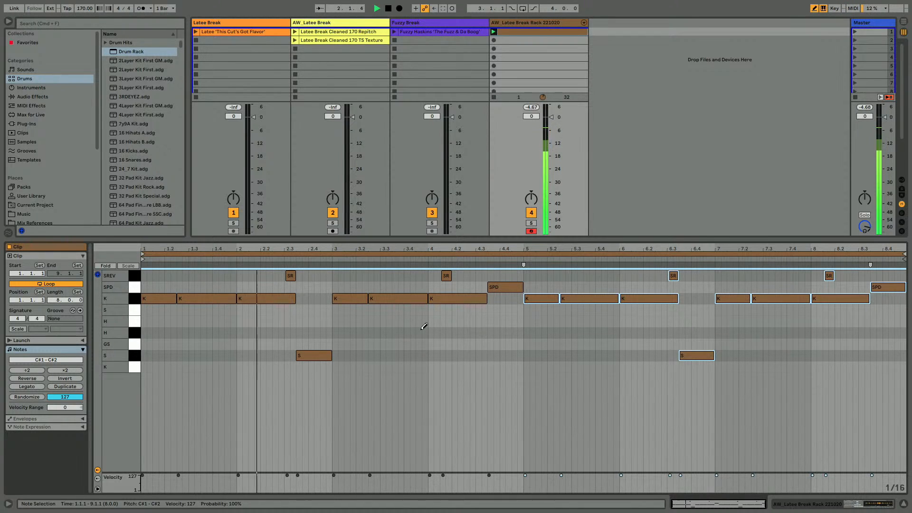
{"action": "left_click", "coordinate": [417, 321]}
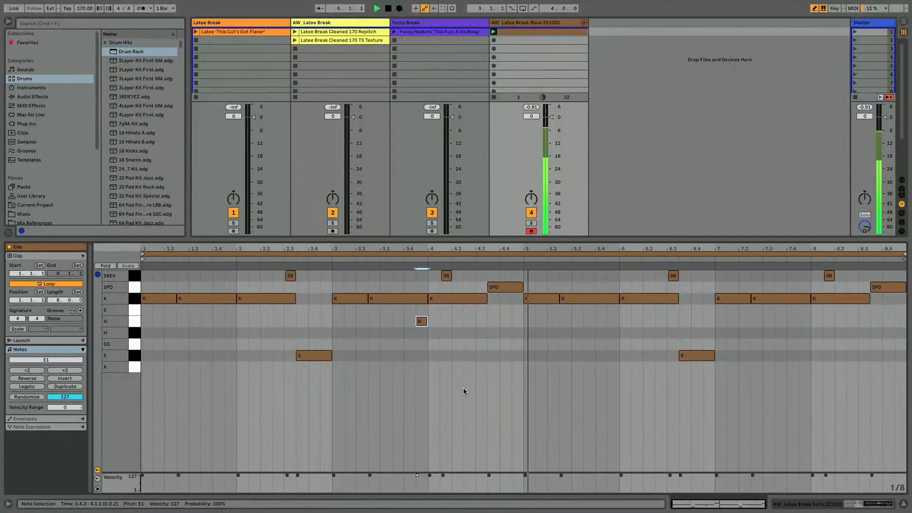
{"action": "key", "text": "Right"}
{"action": "key", "text": "Right"}
{"action": "key", "text": "Right"}
{"action": "key", "text": "Right"}
{"action": "key", "text": "Right"}
{"action": "key", "text": "Right"}
{"action": "key", "text": "Right"}
{"action": "key", "text": "Right"}
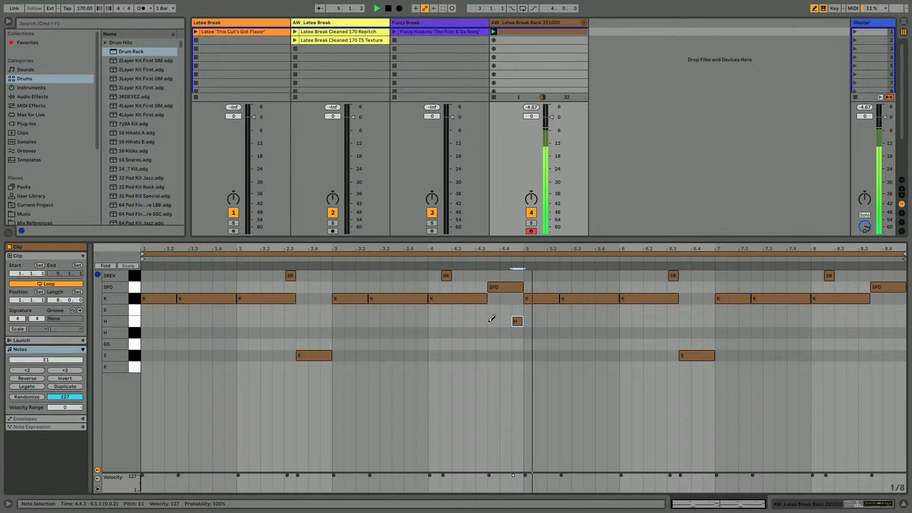
{"action": "key", "text": "space"}
Try extra E1 hat notes at 5.4.3 and 4.2.3, and remove both
{"action": "left_click", "coordinate": [613, 321]}
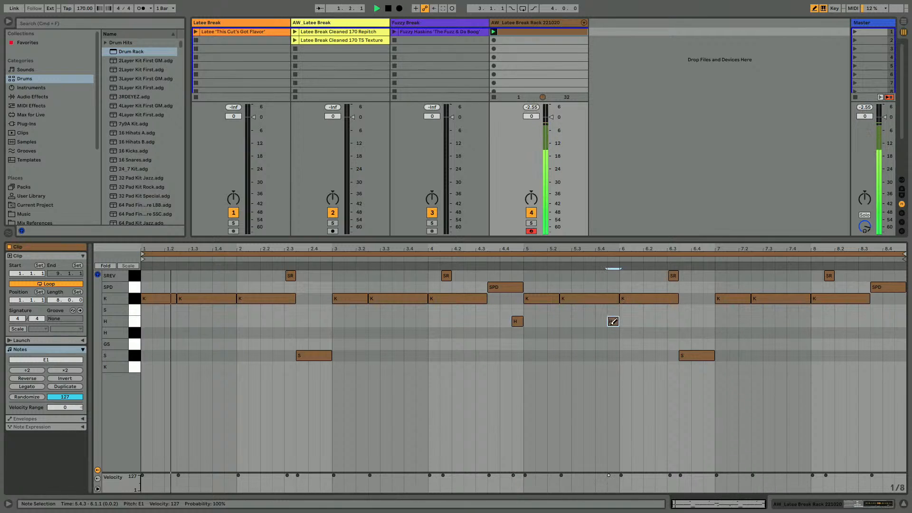
{"action": "left_click", "coordinate": [469, 321]}
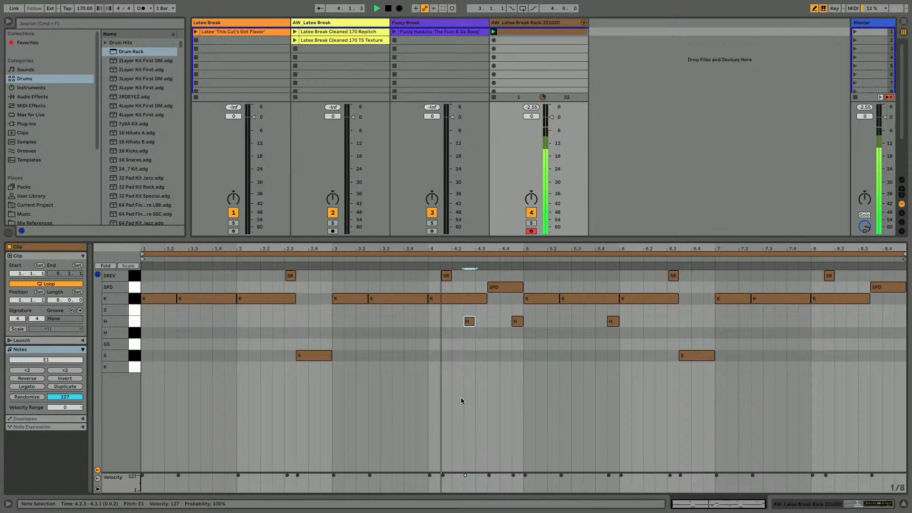
{"action": "left_click", "coordinate": [467, 321]}
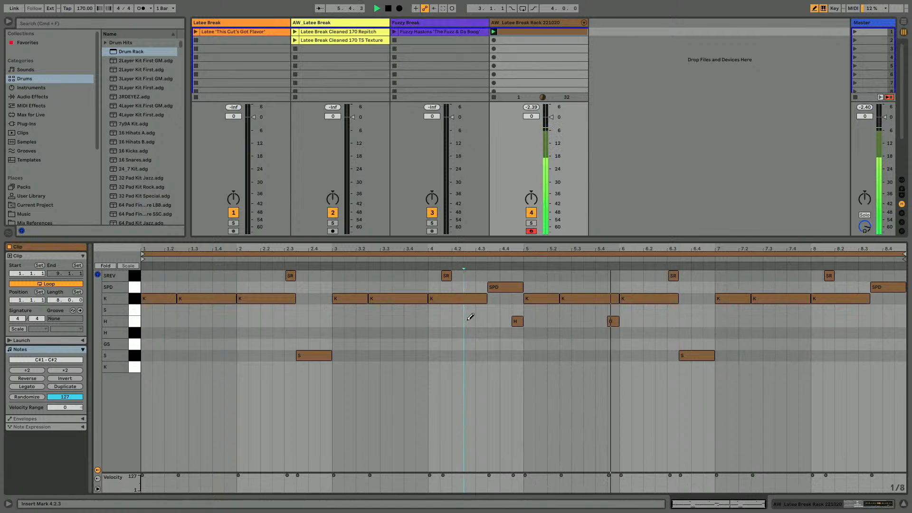
{"action": "left_click", "coordinate": [612, 321]}
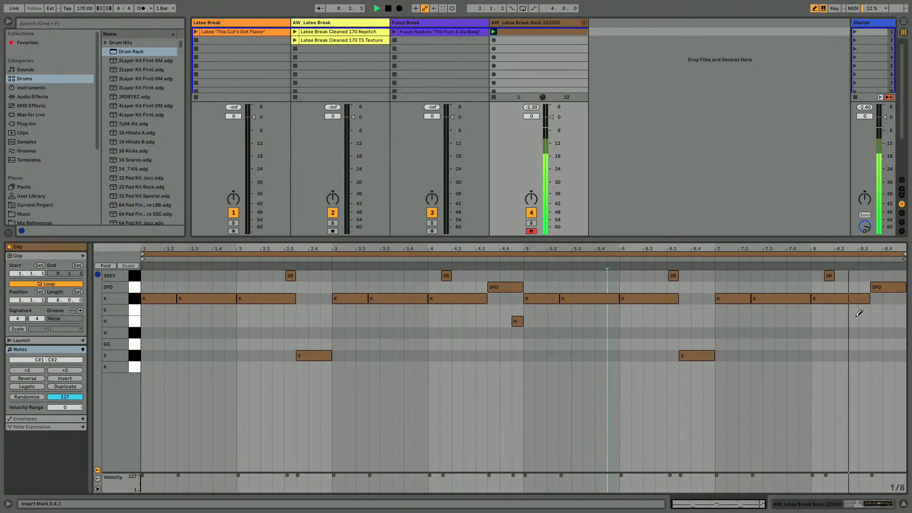
Move the closing SPD note at 8.3.3 down to the C#1 snare row, keeping its position and length
{"action": "left_click", "coordinate": [878, 294]}
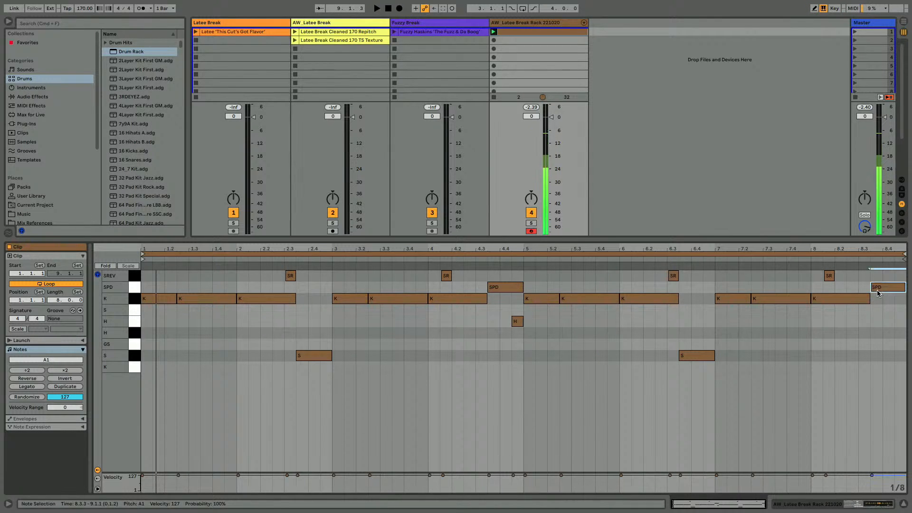
{"action": "key", "text": "shift+Down"}
{"action": "key", "text": "Up"}
{"action": "left_click_drag", "start_coordinate": [877, 249], "coordinate": [877, 304]}
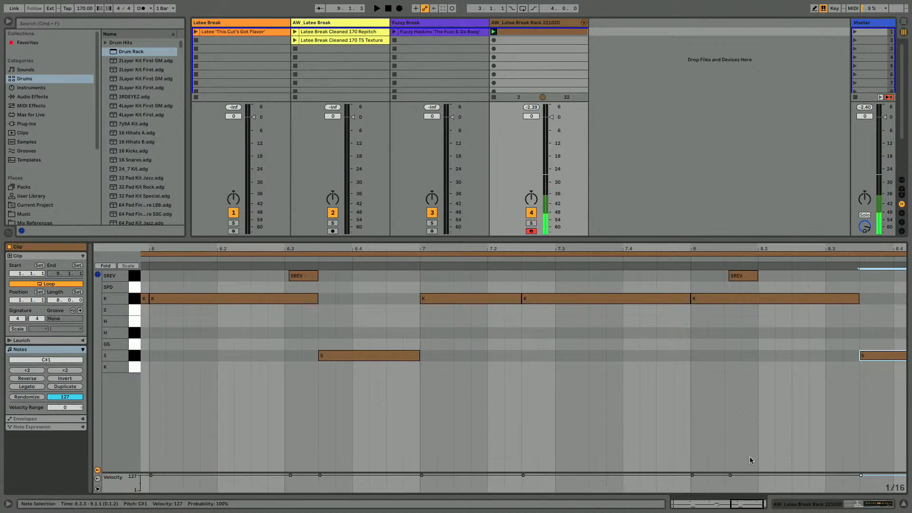
Narrow the note grid to 1/32, draw four D1 ghost-snare notes from 8.3.1 to 8.3.3, and replay the clip
{"action": "scroll", "coordinate": [750, 457], "scroll_direction": "right", "scroll_amount": 2}
{"action": "key", "text": "super+1"}
{"action": "key", "text": "b"}
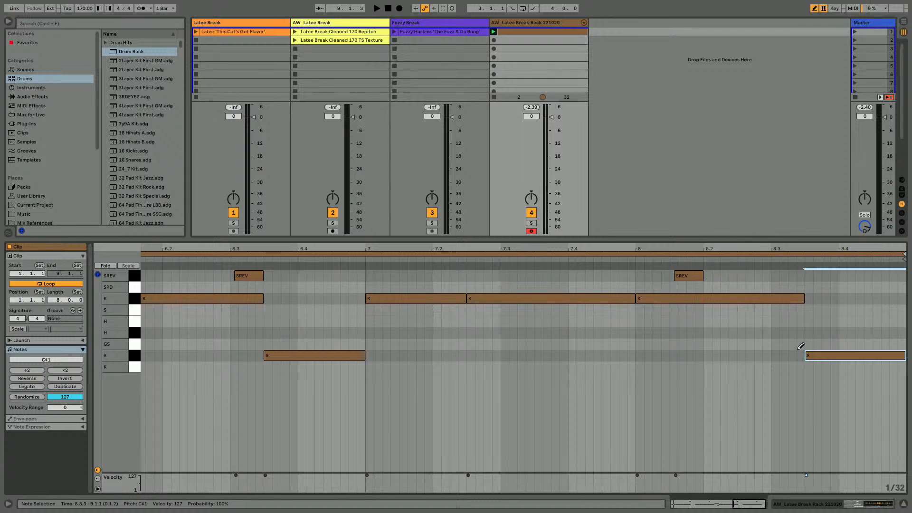
{"action": "left_click", "coordinate": [801, 344]}
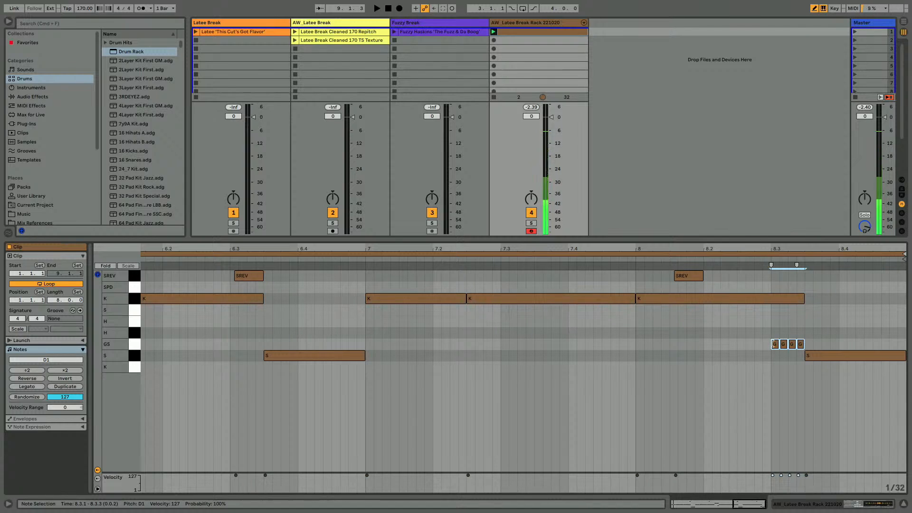
{"action": "key", "text": "space"}
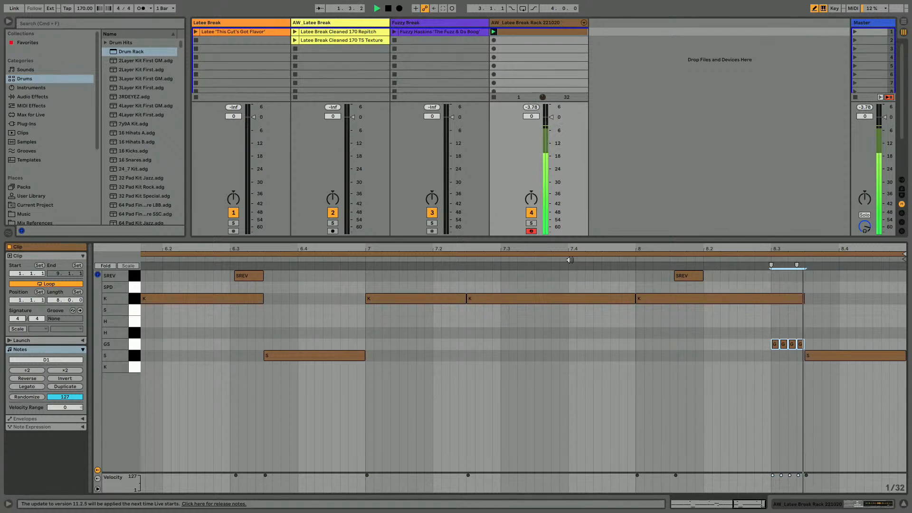
Try the four short notes on the C#1 snare row and delete the first two
{"action": "left_click_drag", "start_coordinate": [777, 344], "coordinate": [800, 345]}
{"action": "left_click", "coordinate": [801, 355]}
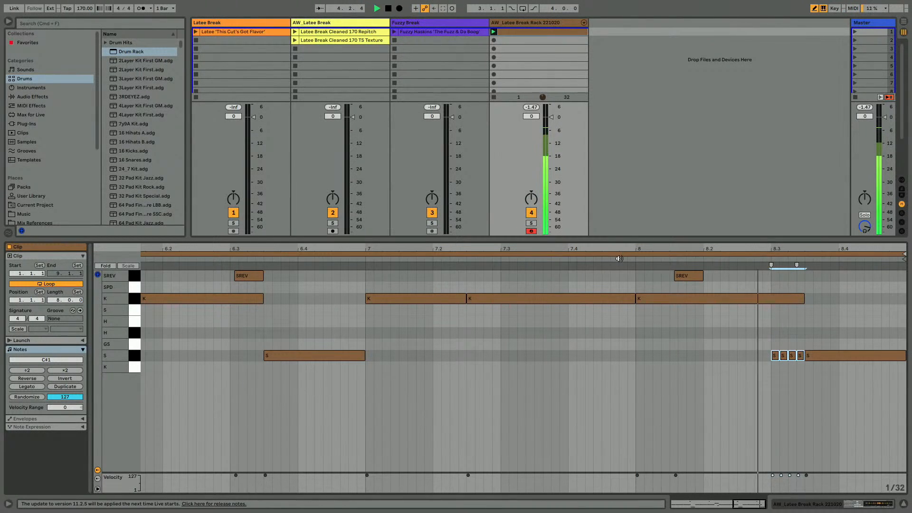
{"action": "left_click", "coordinate": [775, 355]}
{"action": "left_click", "coordinate": [784, 356]}
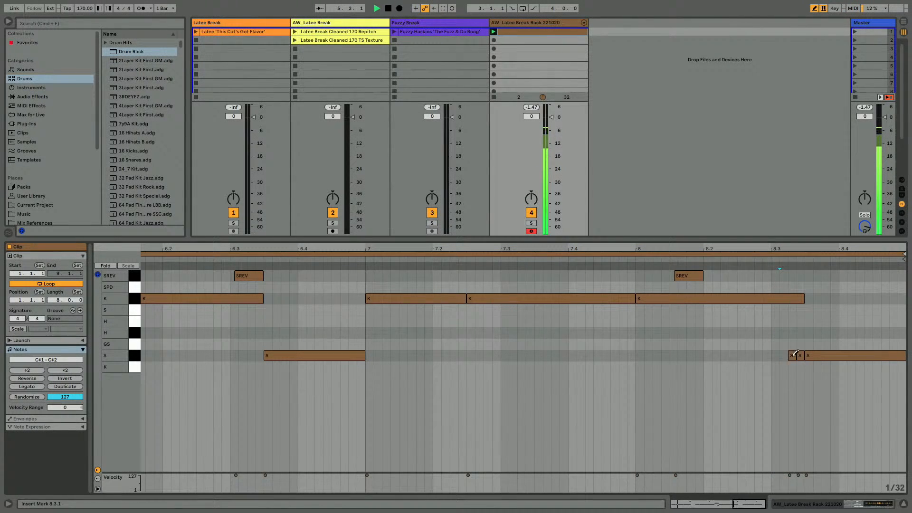
Replace the remaining short snares before 8.3.3 with one 1/16 hat note on D#1 at 8.3.1, and replay
{"action": "left_click", "coordinate": [773, 311]}
{"action": "key", "text": "Down"}
{"action": "key", "text": "Down"}
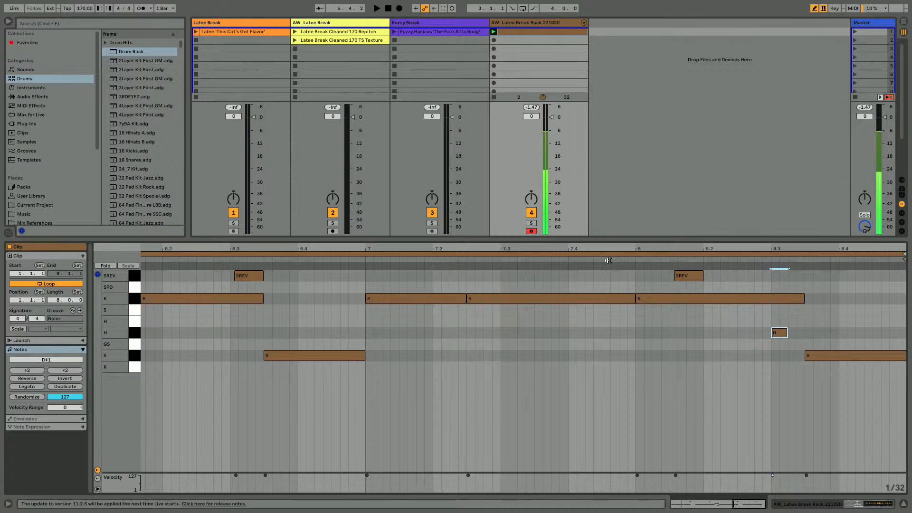
{"action": "key", "text": "space"}
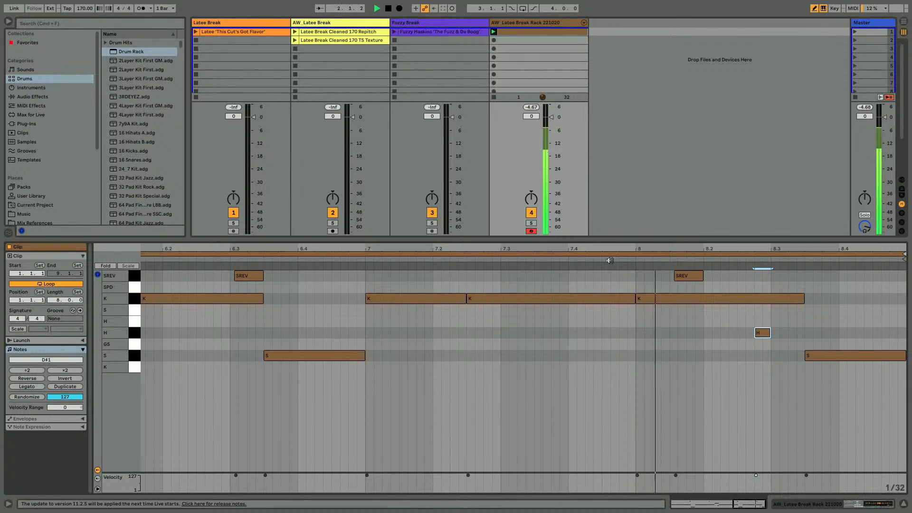
Shift the D#1 hat to 8.2.3, make it a 1/8 note, and duplicate it to 8.3.1
{"action": "key", "text": "space"}
{"action": "key", "text": "Left"}
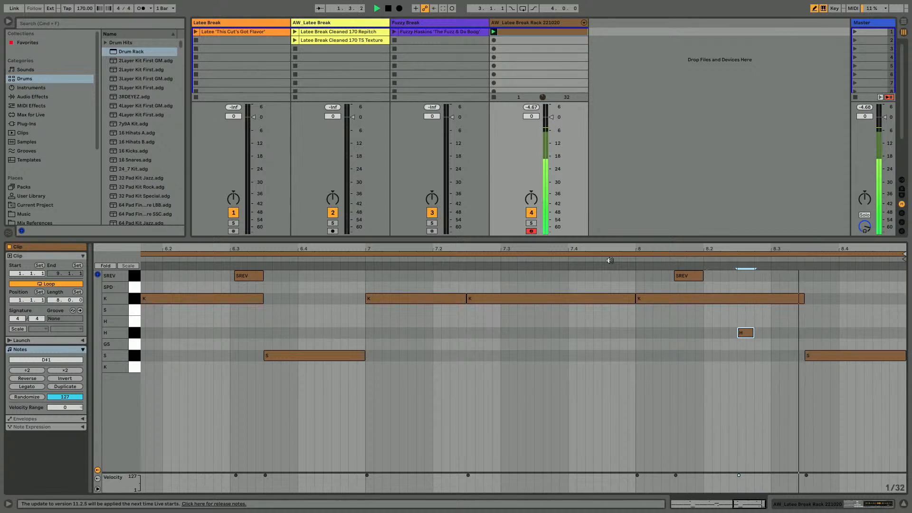
{"action": "key", "text": "super+d"}
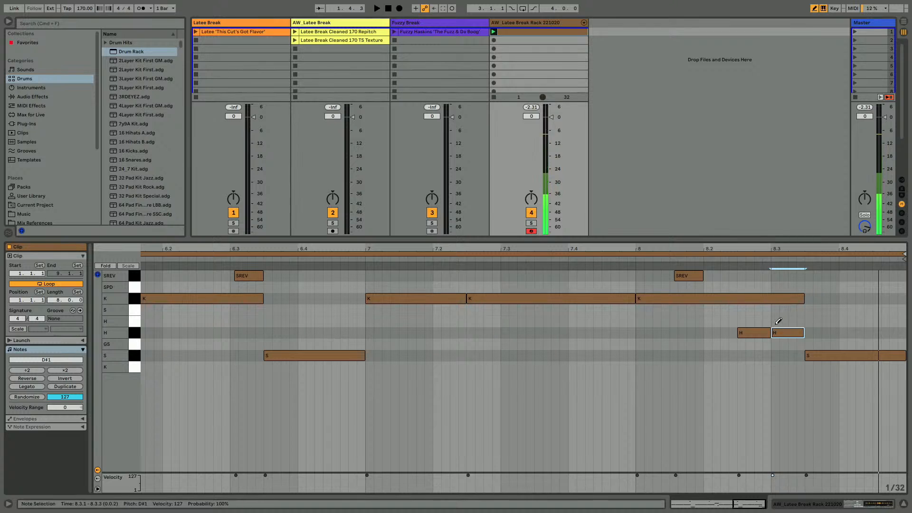
End the last bar 8 kick at 8.2.3, remove the trial SPD note drawn there, and replay the clip
{"action": "left_click", "coordinate": [742, 289]}
{"action": "left_click", "coordinate": [742, 297]}
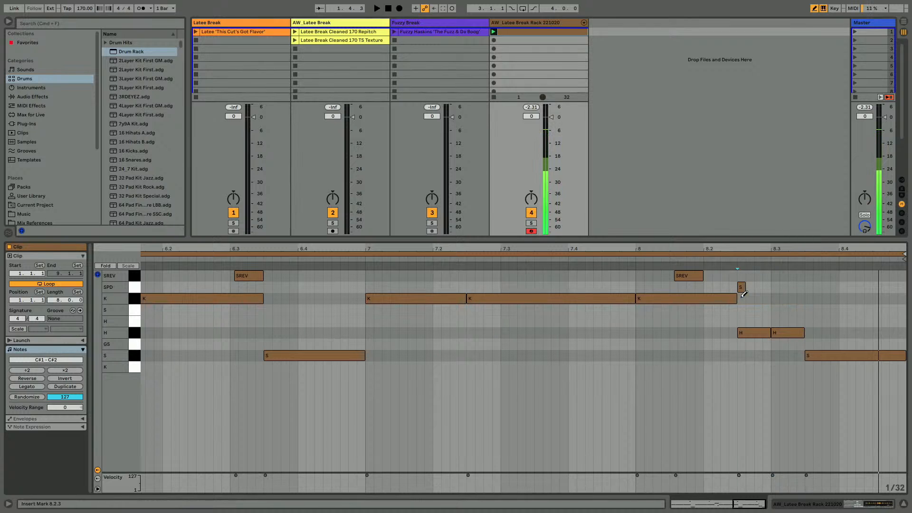
{"action": "left_click", "coordinate": [584, 264]}
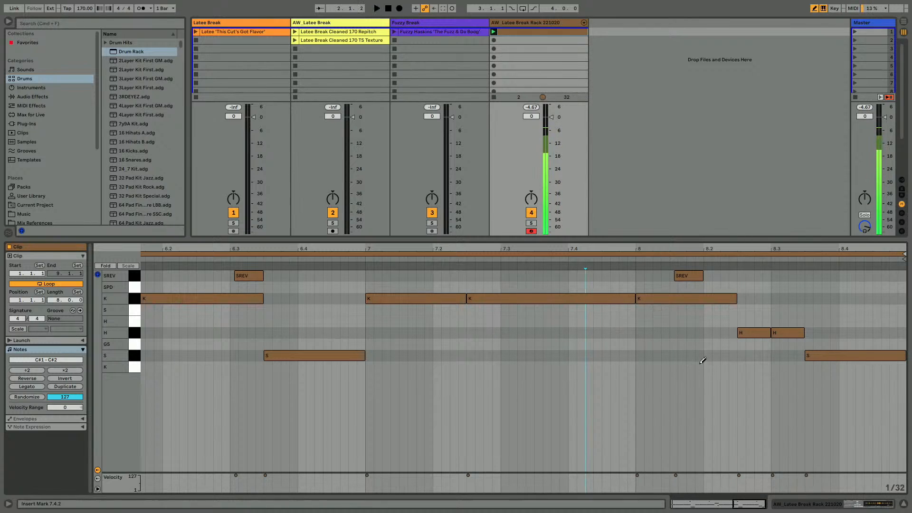
Shorten the D#1 hat at 8.2.3 to 1/16, duplicate it into four consecutive notes ending at 8.3.3, and replay
{"action": "left_click", "coordinate": [756, 333]}
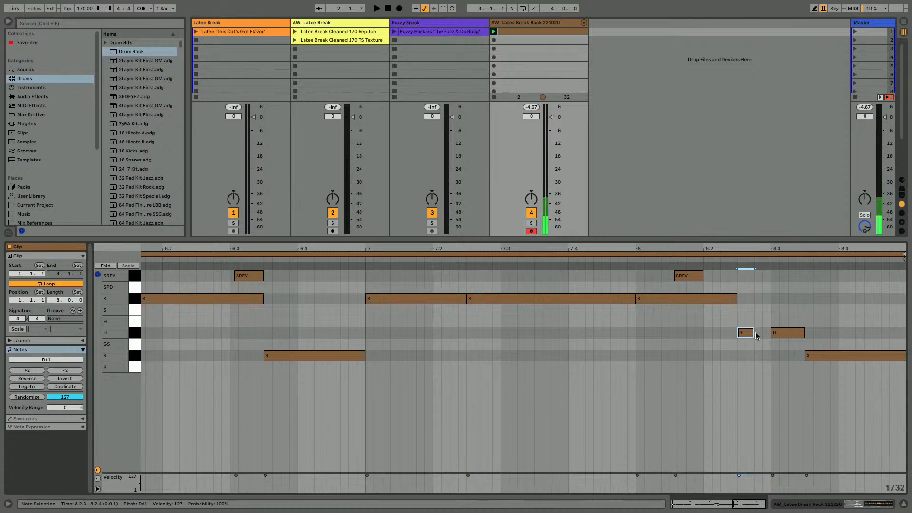
{"action": "key", "text": "Up"}
{"action": "key", "text": "Down"}
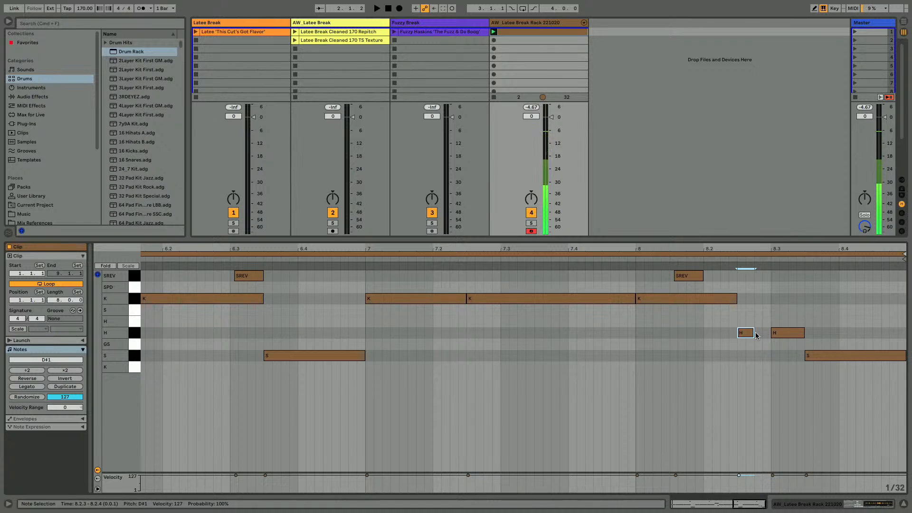
{"action": "key", "text": "ctrl+d"}
{"action": "key", "text": "ctrl+d"}
{"action": "key", "text": "ctrl+d"}
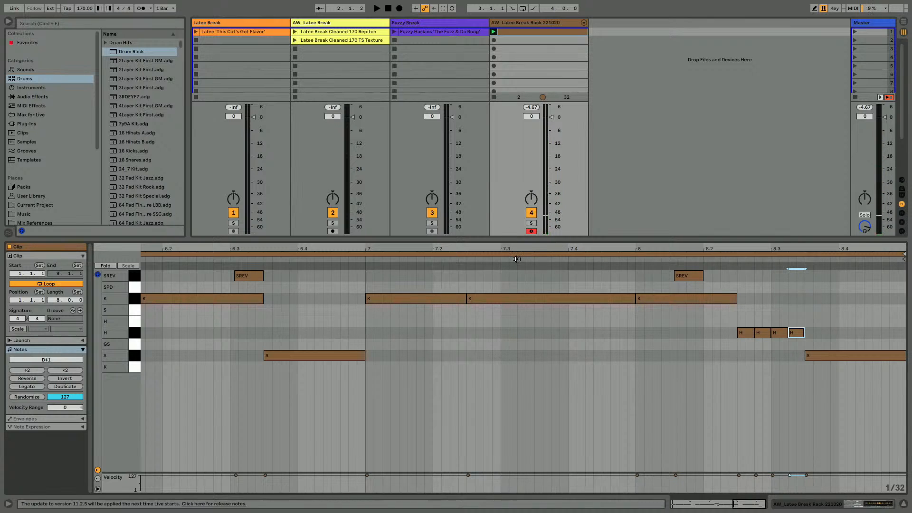
{"action": "key", "text": "space"}
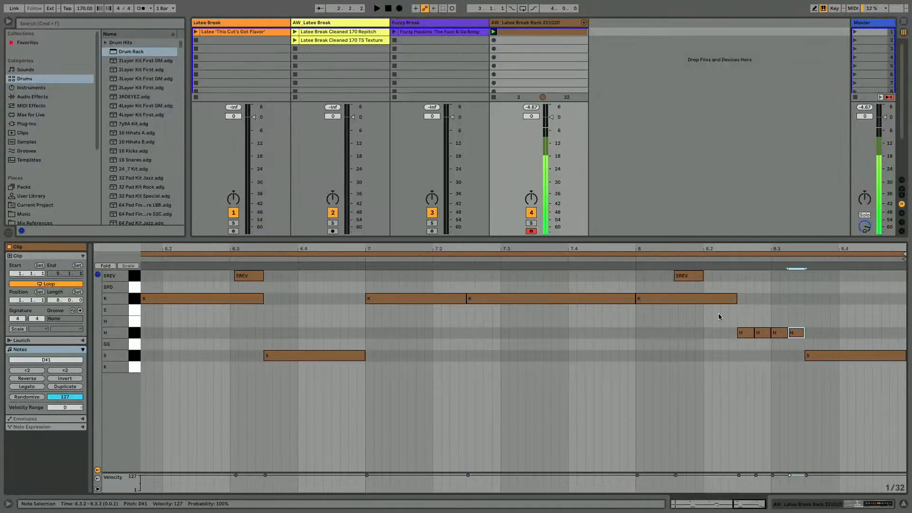
Try the four-note fill from 8.2.3 on the D1 ghost-snare row and play it
{"action": "left_click", "coordinate": [737, 320]}
{"action": "left_click_drag", "start_coordinate": [742, 311], "coordinate": [744, 343]}
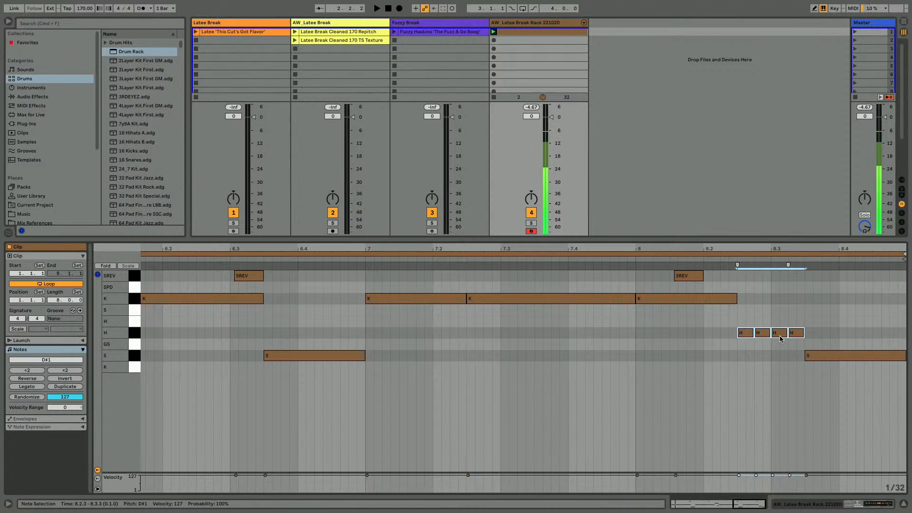
{"action": "key", "text": "Down"}
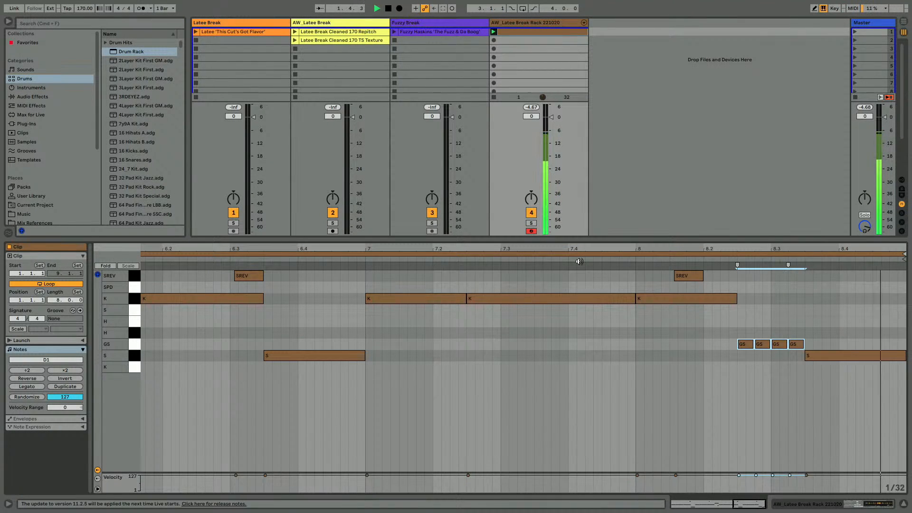
Set the GS pad's sample start at the transient near 1.2.4, then reopen the drum clip and listen
{"action": "key", "text": "shift+Tab"}
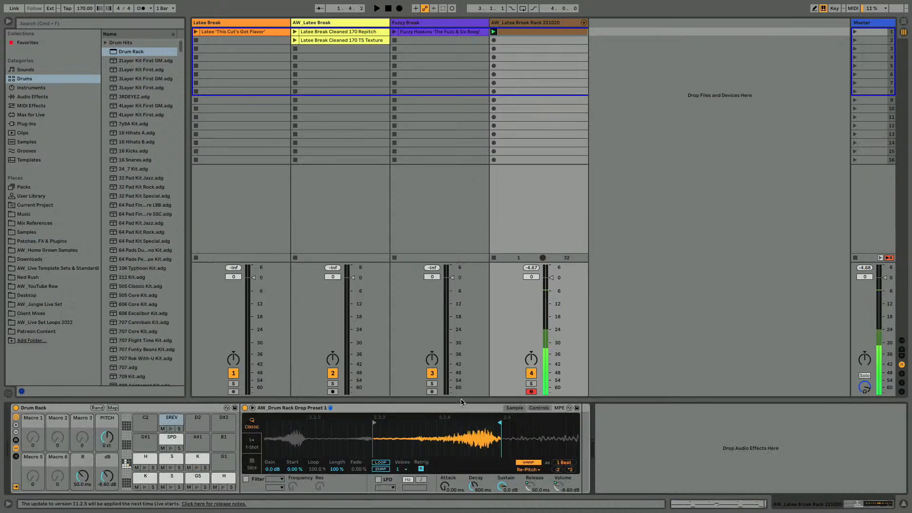
{"action": "key", "text": "space"}
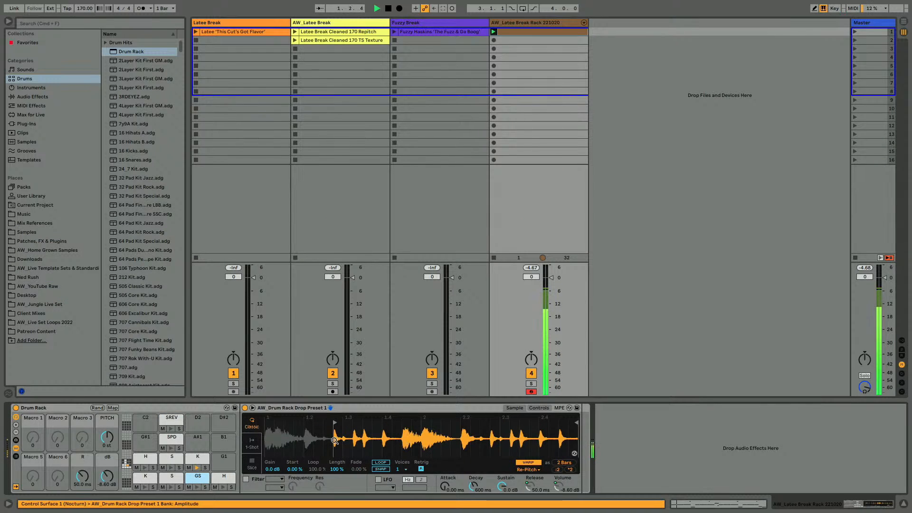
{"action": "left_click_drag", "start_coordinate": [332, 439], "coordinate": [331, 470]}
{"action": "mouse_move", "coordinate": [373, 433]}
{"action": "left_mouse_down"}
{"action": "mouse_move", "coordinate": [372, 456]}
{"action": "mouse_move", "coordinate": [407, 414]}
{"action": "left_mouse_up"}
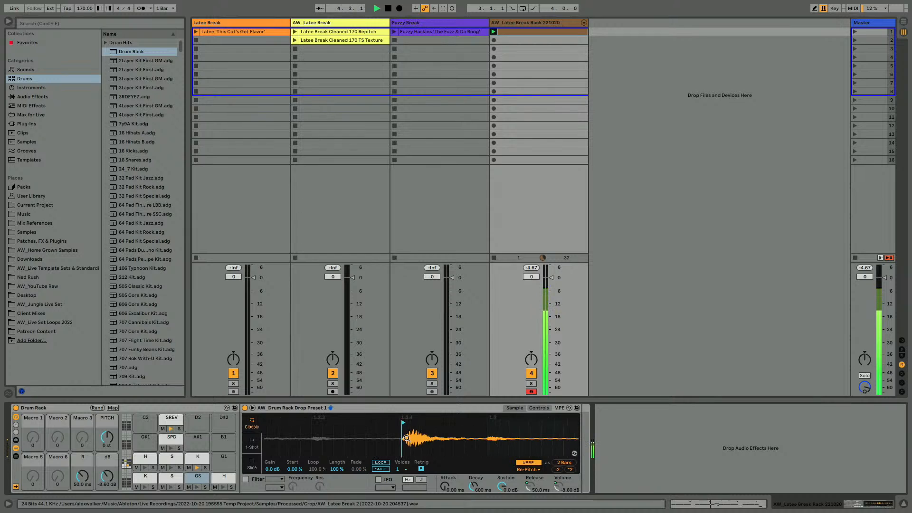
{"action": "double_click", "coordinate": [513, 32]}
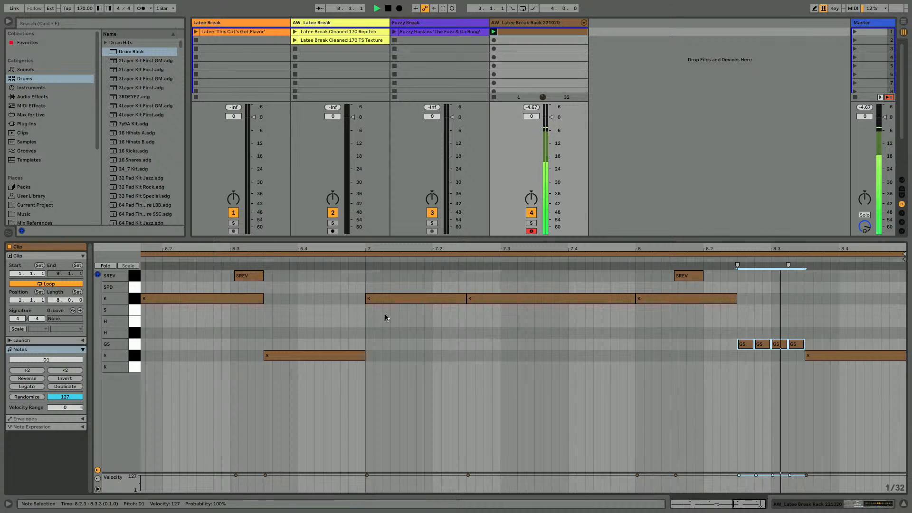
Check the rack's snare pads, move the four fill notes up to the F1 snare row, and replay the clip
{"action": "key", "text": "shift+Tab"}
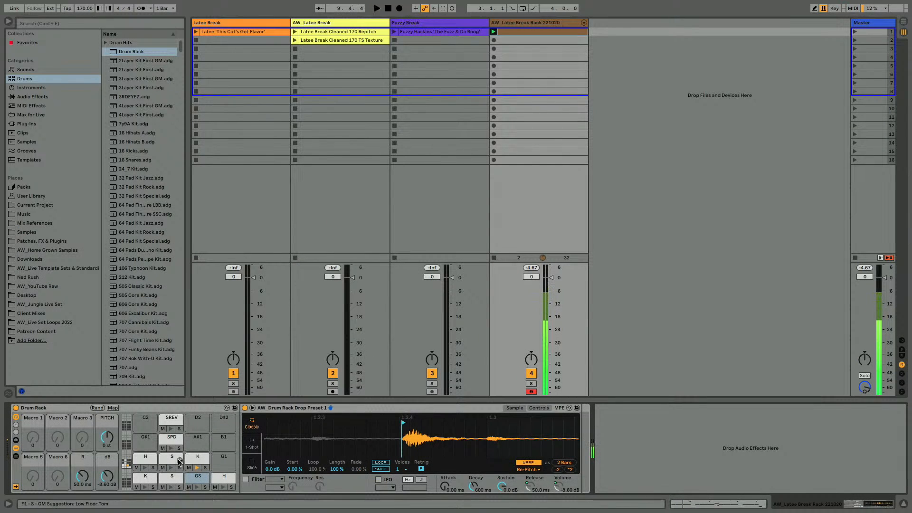
{"action": "key", "text": "shift+Tab"}
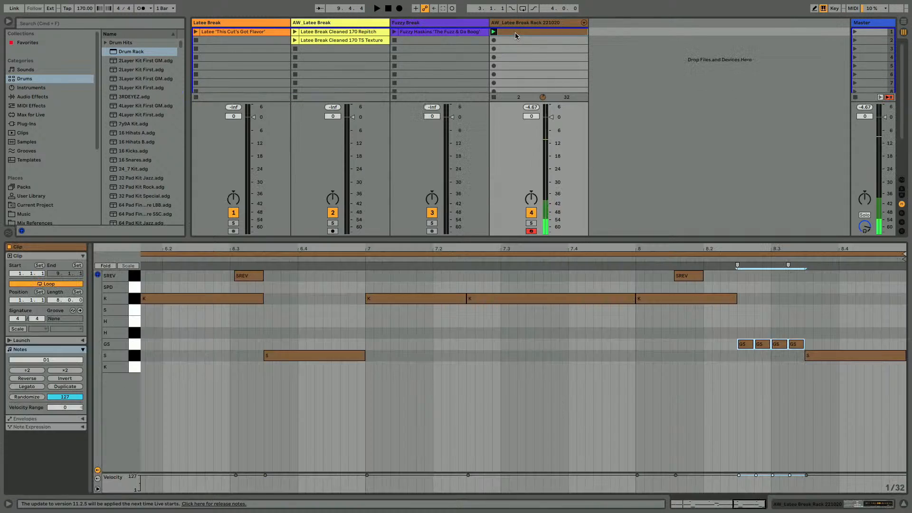
{"action": "left_click_drag", "start_coordinate": [733, 322], "coordinate": [798, 363]}
{"action": "key", "text": "Up"}
{"action": "key", "text": "Up"}
{"action": "key", "text": "Up"}
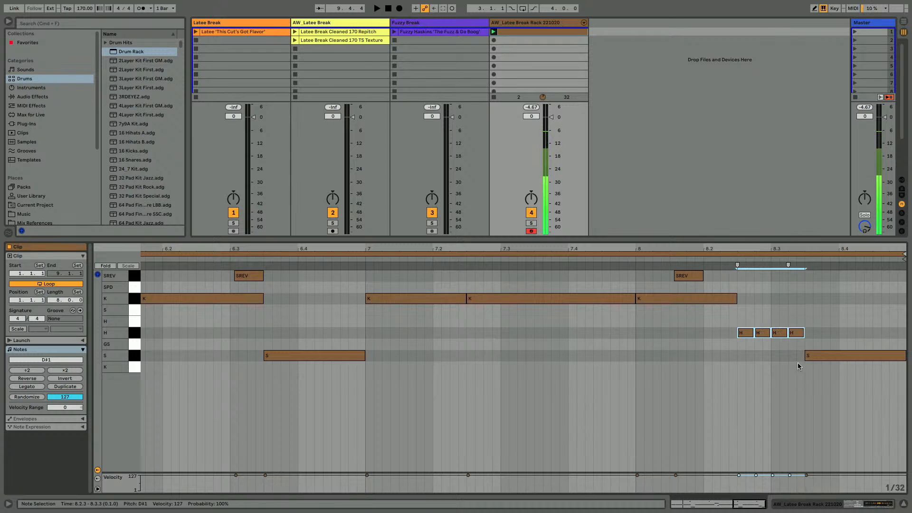
{"action": "left_click", "coordinate": [423, 258]}
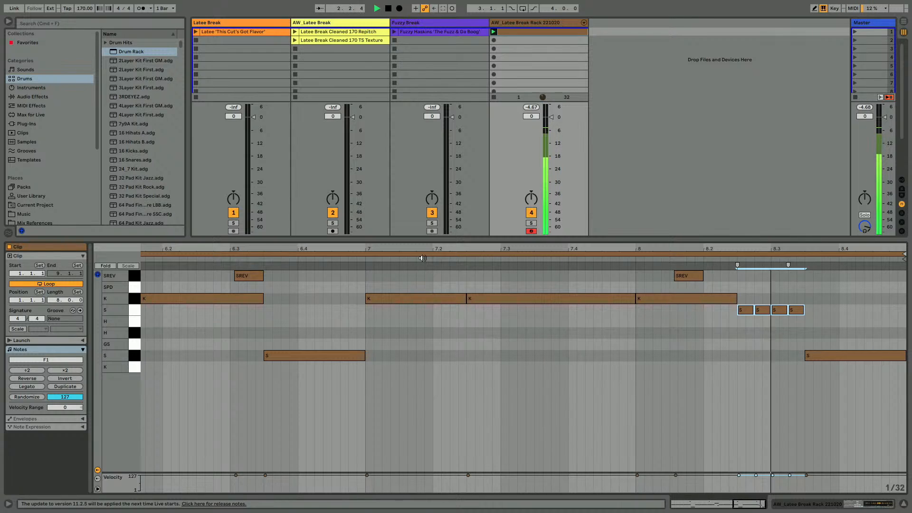
Enlarge the velocity lane, draw a rising velocity ramp from 27 across the four F1 snare fill notes, and replay
{"action": "left_click", "coordinate": [713, 470]}
{"action": "left_click_drag", "start_coordinate": [713, 472], "coordinate": [760, 379]}
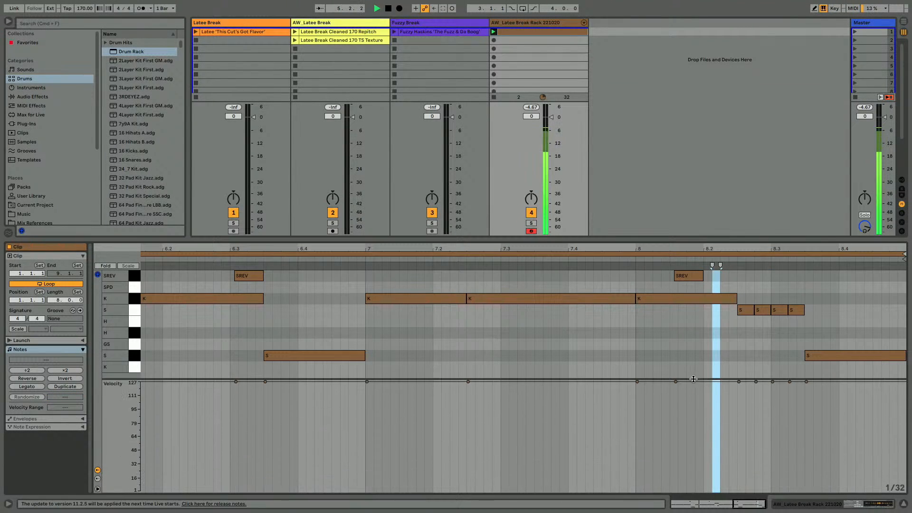
{"action": "key", "text": "super+a"}
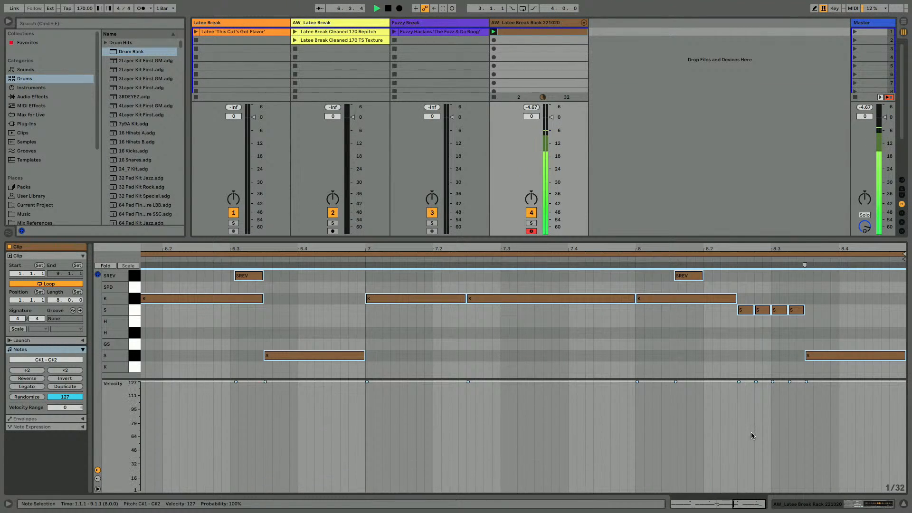
{"action": "key", "text": "b"}
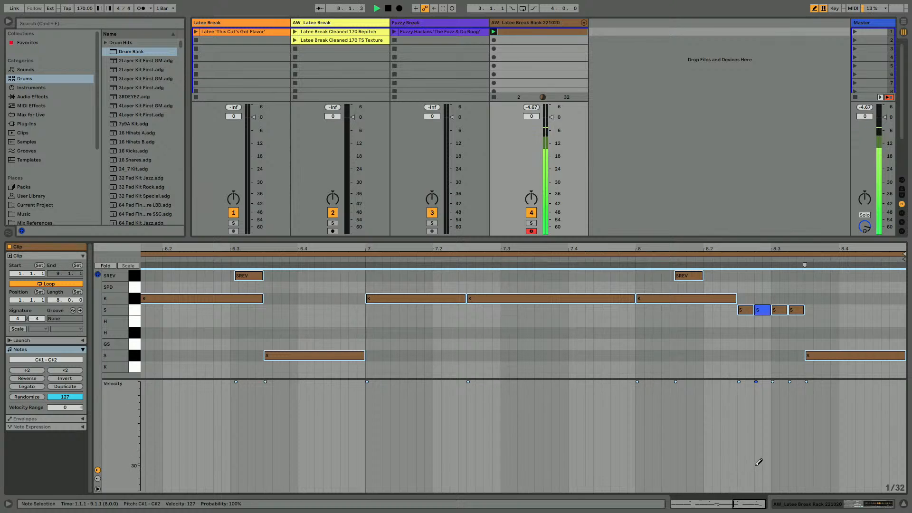
{"action": "mouse_move", "coordinate": [739, 468]}
{"action": "left_mouse_down"}
{"action": "mouse_move", "coordinate": [756, 459]}
{"action": "mouse_move", "coordinate": [807, 381]}
{"action": "left_mouse_up"}
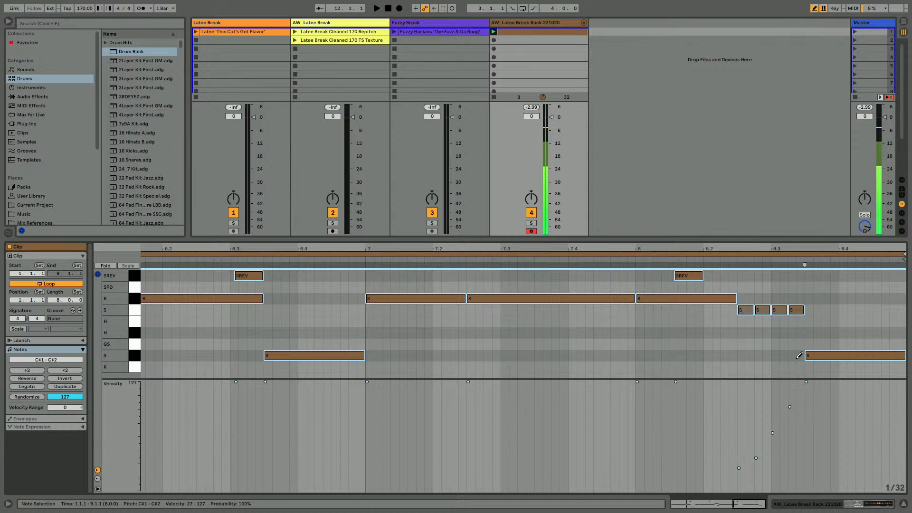
{"action": "double_click", "coordinate": [682, 252]}
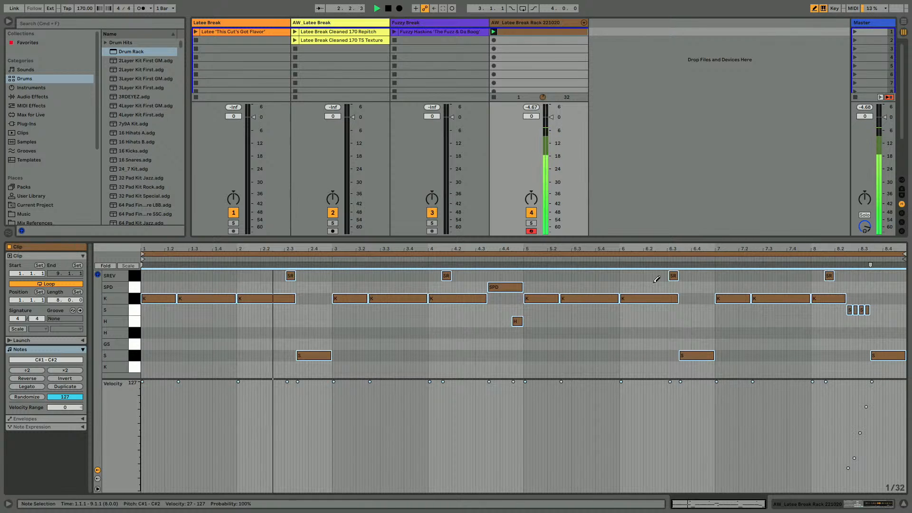
Stop playback and copy the SPD pad onto the empty A#1 pad of the drum rack
{"action": "key", "text": "shift+Tab"}
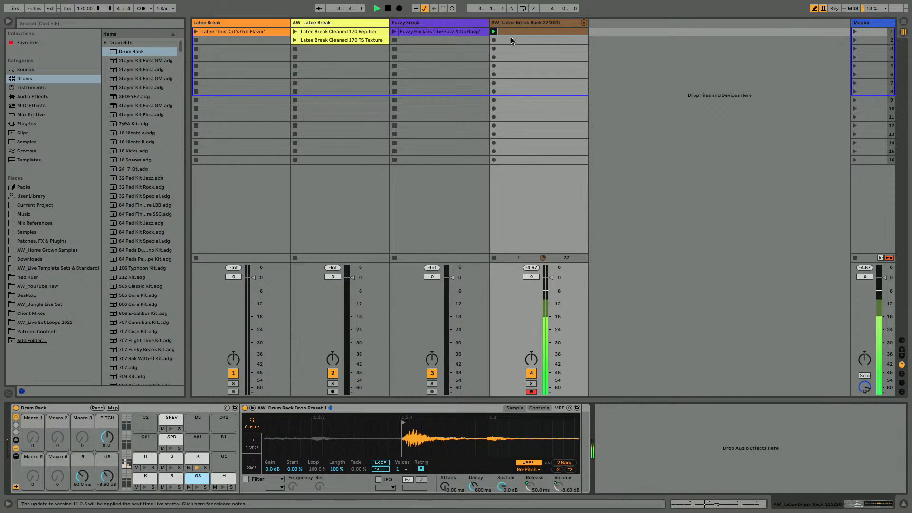
{"action": "key", "text": "space"}
{"action": "left_click", "coordinate": [163, 441]}
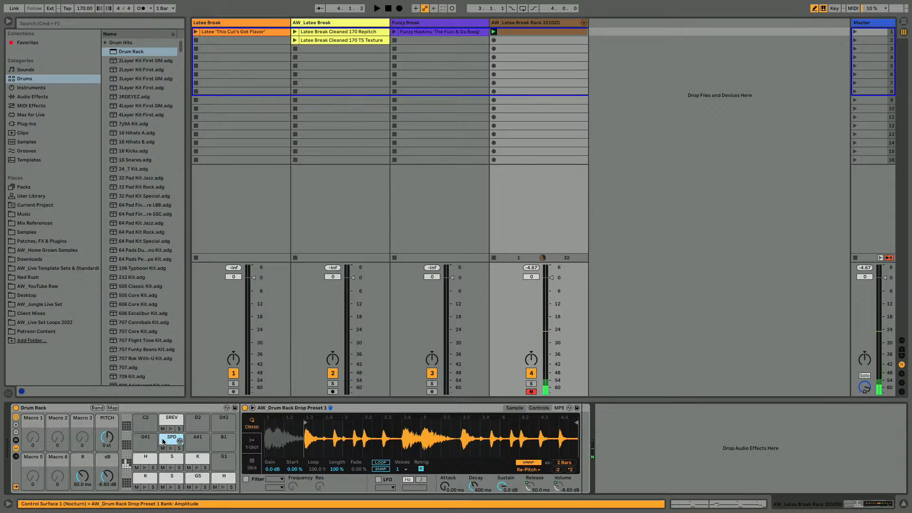
{"action": "left_click_drag", "start_coordinate": [184, 446], "coordinate": [197, 440]}
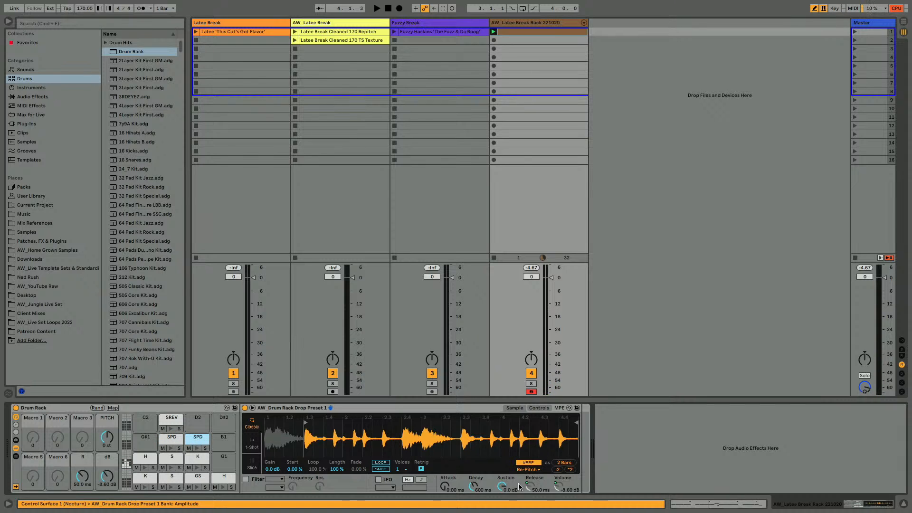
Set the copied A#1 snare pad to Texture warping with grain size 32.50 and flux 0.00, and name it STS
{"action": "left_click", "coordinate": [535, 471]}
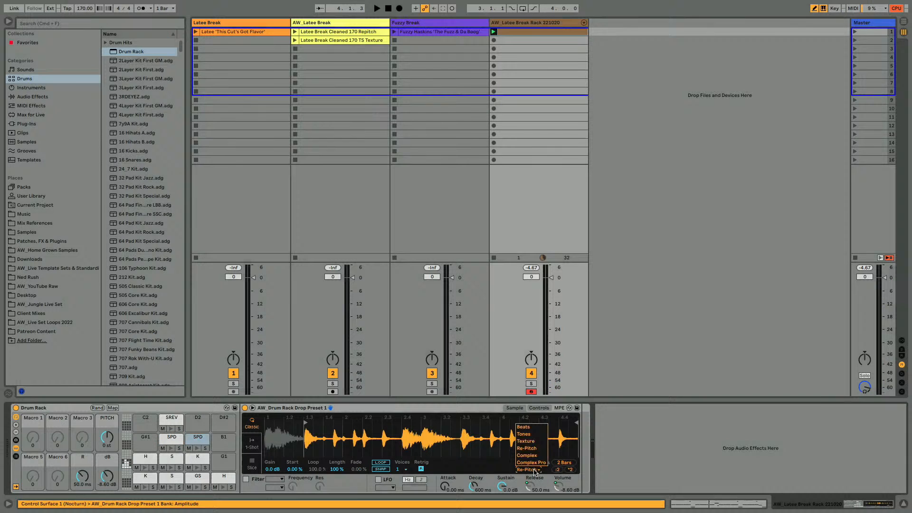
{"action": "left_click", "coordinate": [525, 441]}
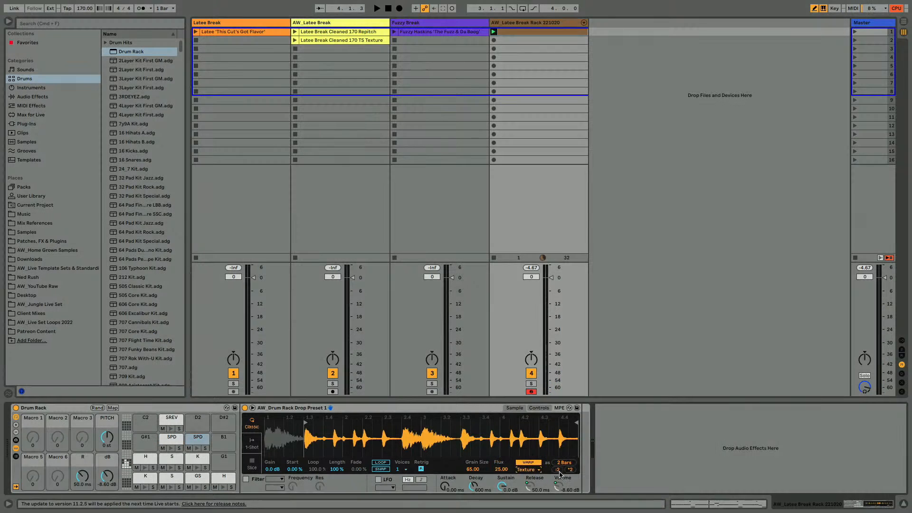
{"action": "left_click", "coordinate": [196, 449]}
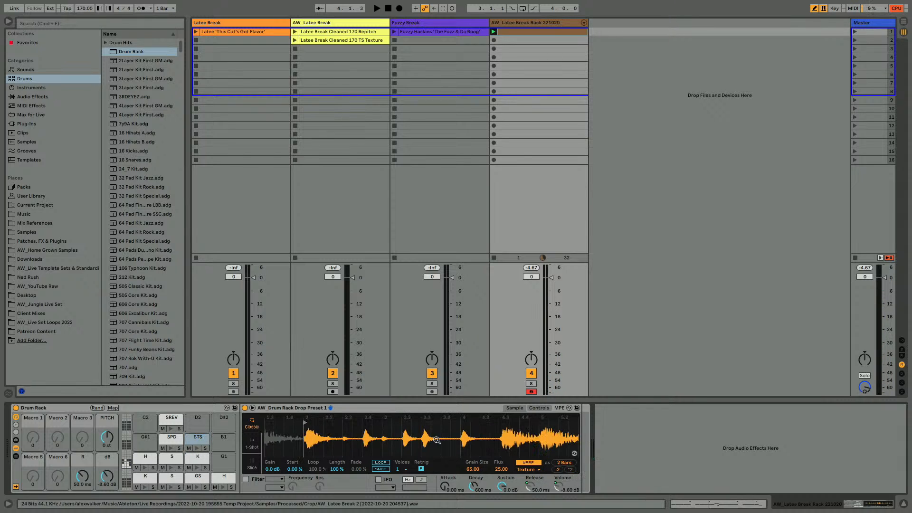
{"action": "left_click", "coordinate": [198, 449]}
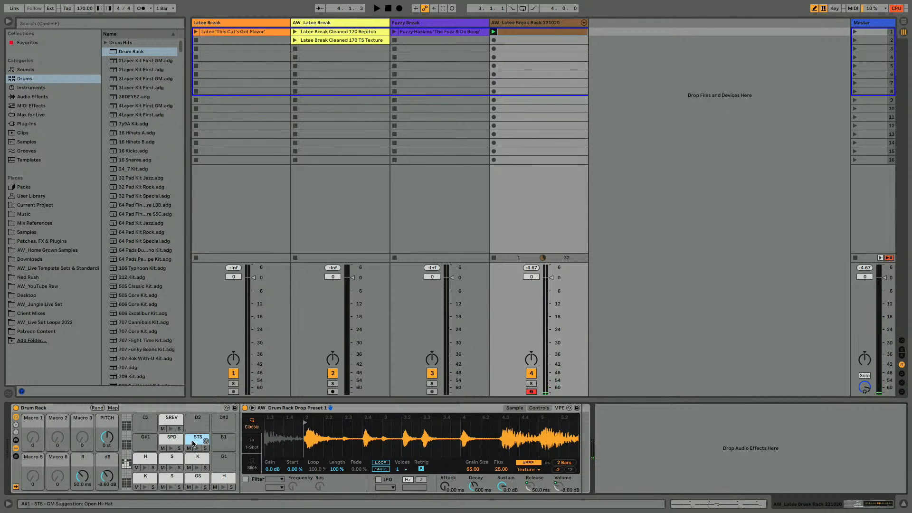
{"action": "left_click", "coordinate": [557, 470]}
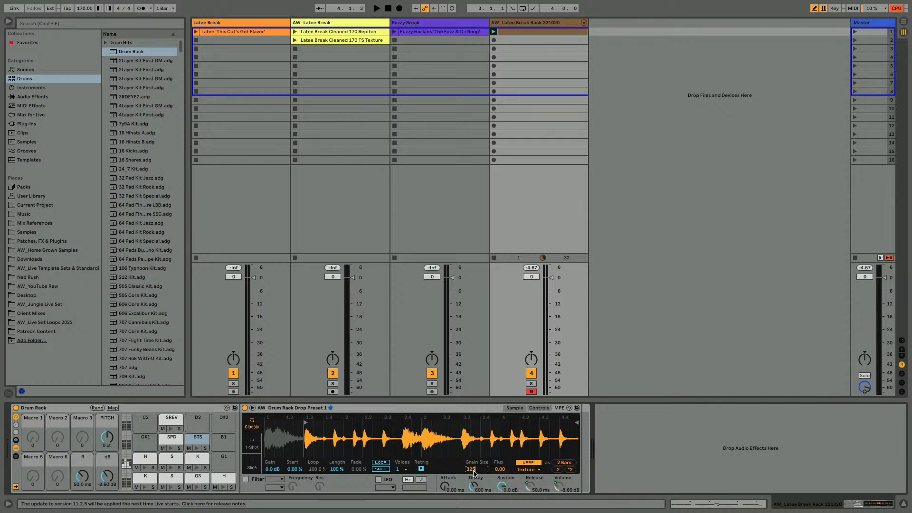
{"action": "left_click", "coordinate": [194, 449]}
Play the drum clip and check the STS pad in the drum rack
{"action": "double_click", "coordinate": [501, 32]}
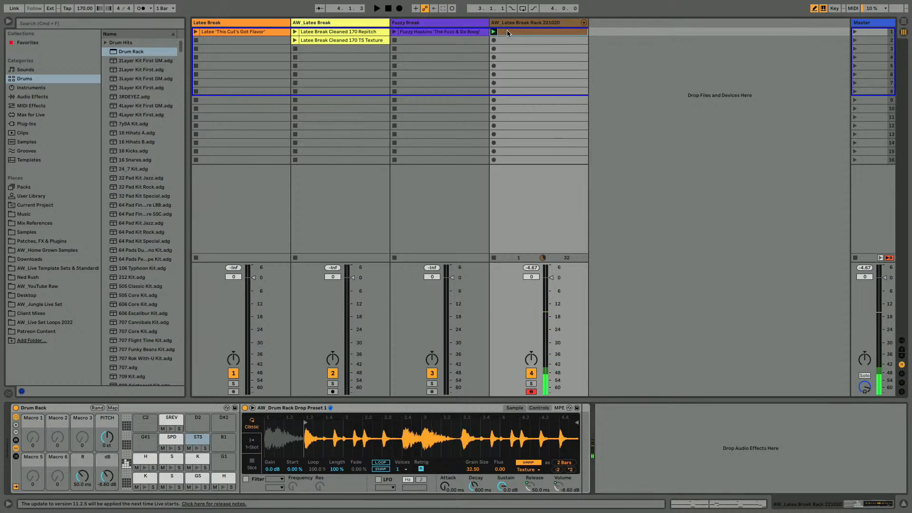
{"action": "key", "text": "space"}
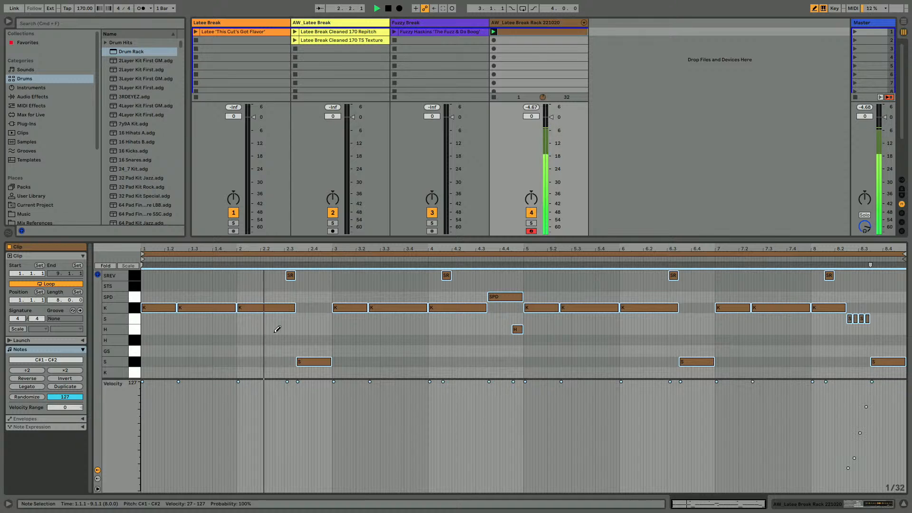
{"action": "key", "text": "super+2"}
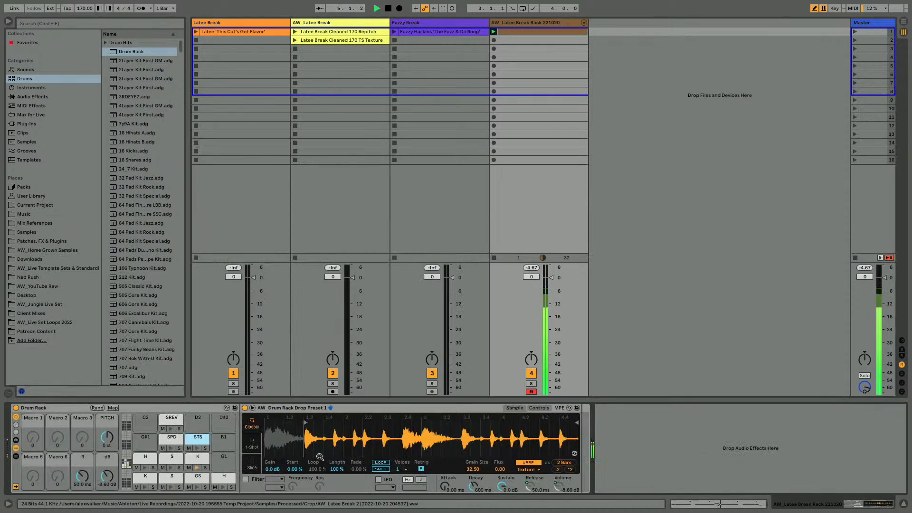
{"action": "key", "text": "shift+Tab"}
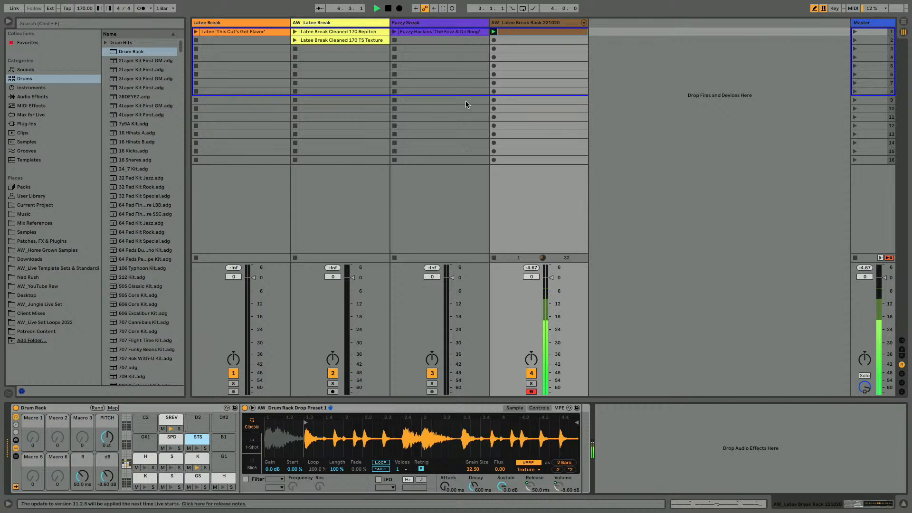
Align the four SREV notes in the drum clip to start at 2.3.1, 4.1.3, 6.3.1 and 8.1.3, each two sixteenths long
{"action": "double_click", "coordinate": [507, 34]}
{"action": "left_click_drag", "start_coordinate": [294, 276], "coordinate": [286, 276]}
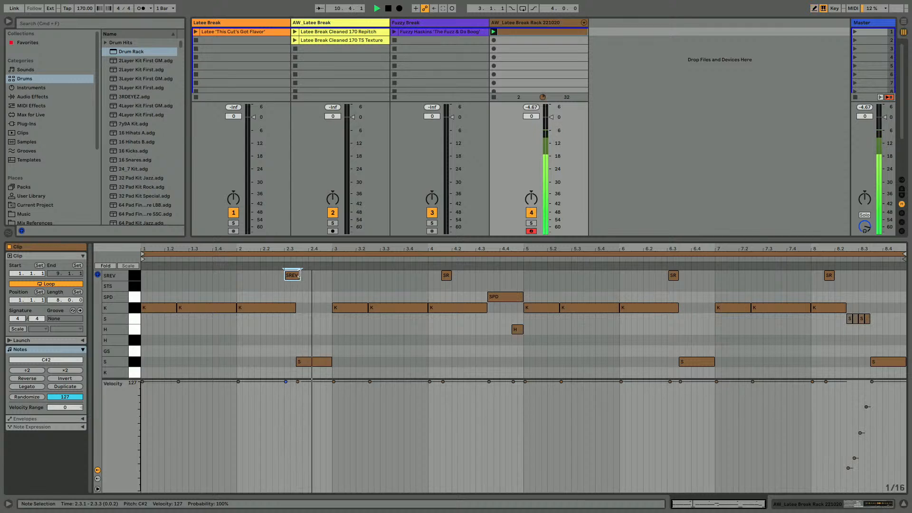
{"action": "left_click_drag", "start_coordinate": [299, 275], "coordinate": [295, 275]}
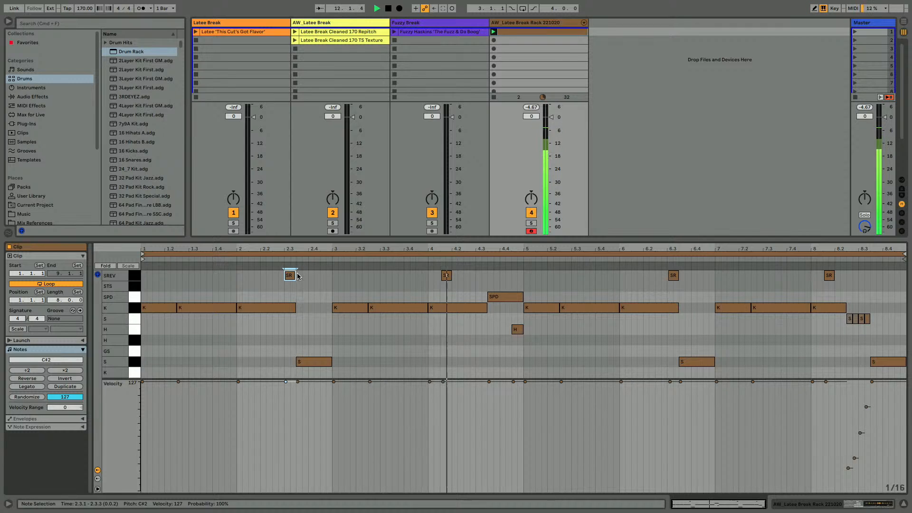
{"action": "left_click_drag", "start_coordinate": [446, 276], "coordinate": [451, 275]}
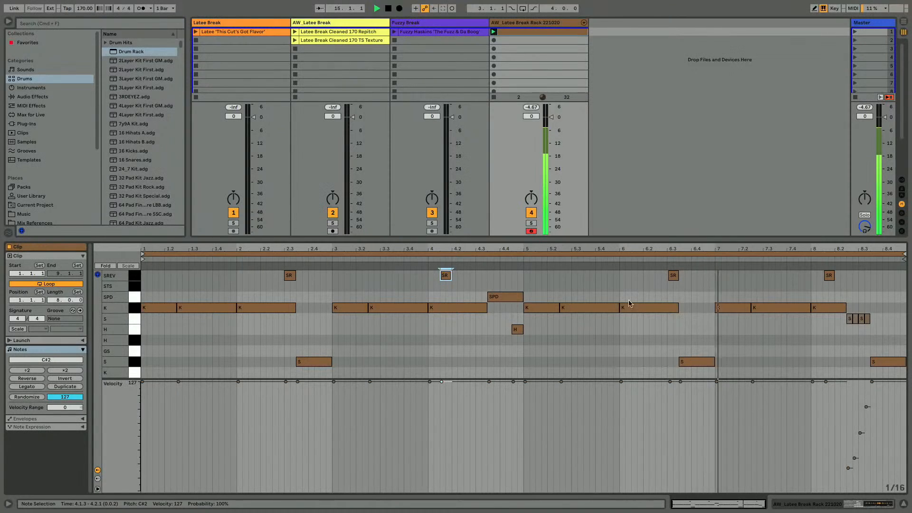
{"action": "left_click_drag", "start_coordinate": [670, 279], "coordinate": [669, 278]}
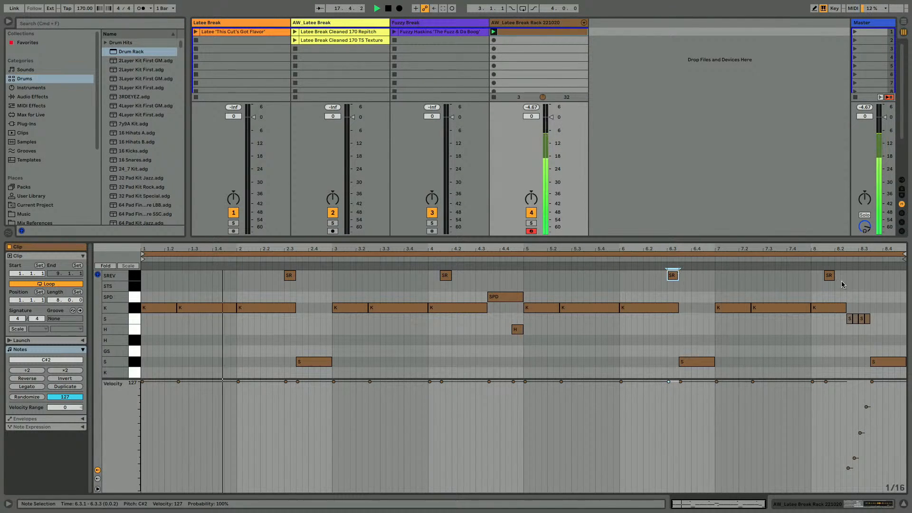
{"action": "left_click", "coordinate": [828, 277]}
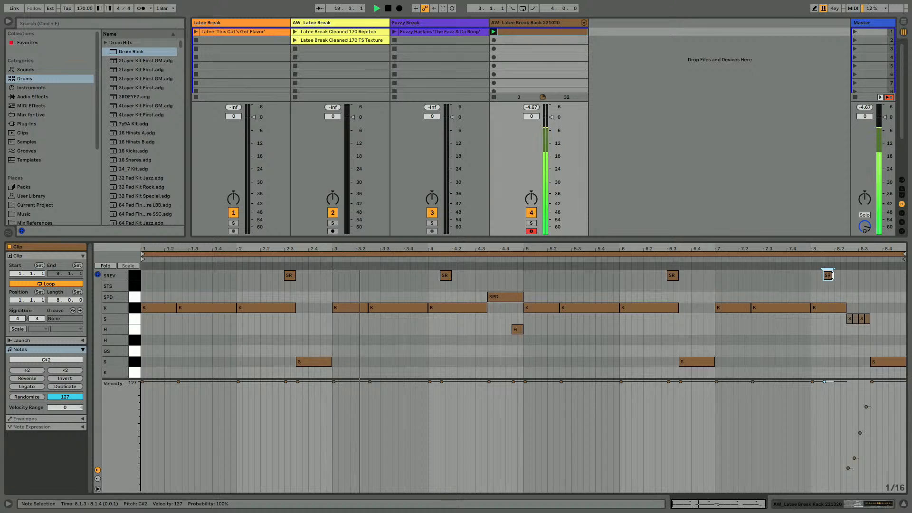
{"action": "left_click_drag", "start_coordinate": [833, 276], "coordinate": [835, 276]}
Stop playback and try a copy of the C1 kick pad on G#1, named KREV
{"action": "key", "text": "shift+Tab"}
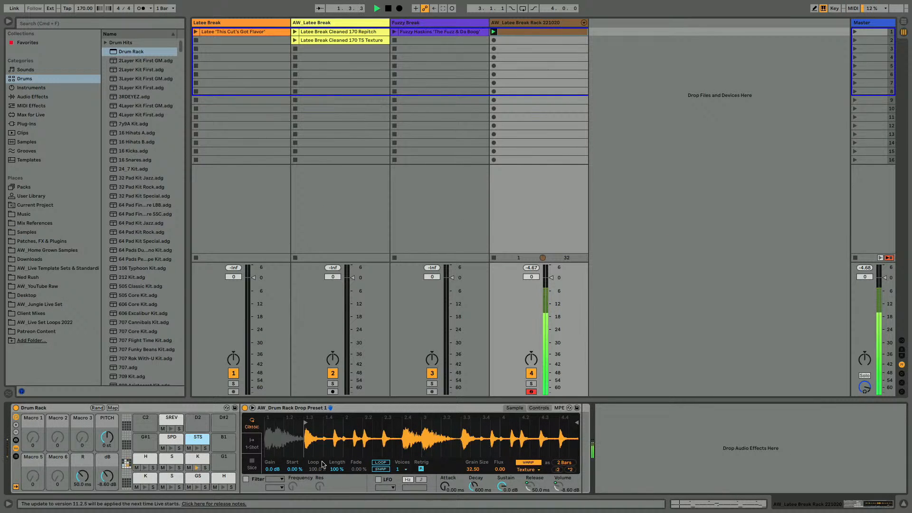
{"action": "left_click", "coordinate": [145, 479]}
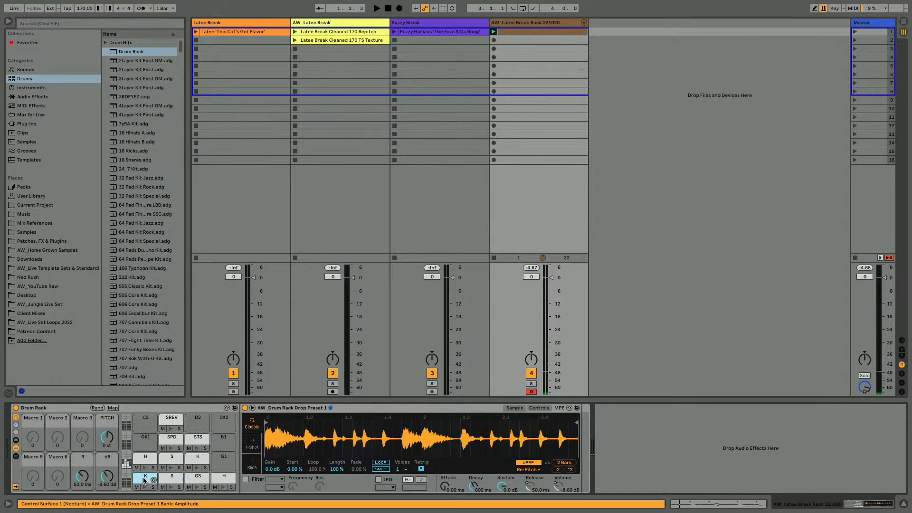
{"action": "left_click_drag", "start_coordinate": [143, 443], "coordinate": [143, 443]}
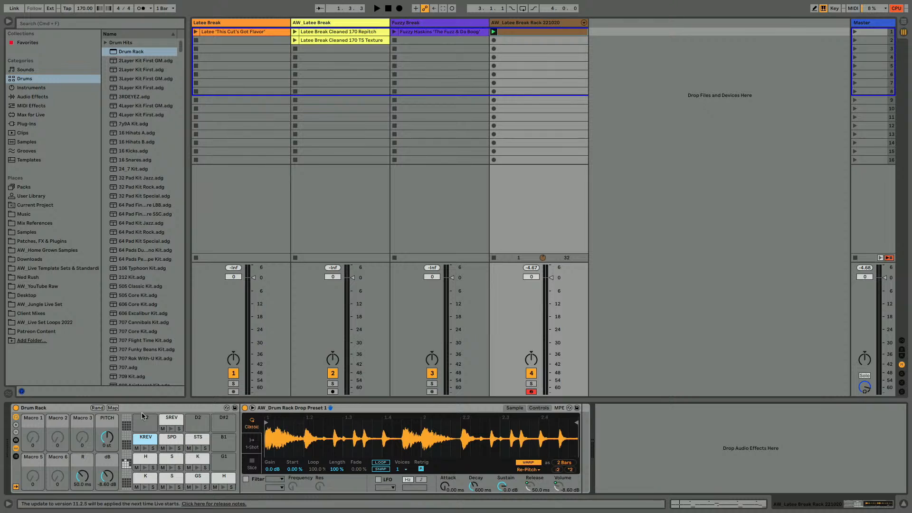
{"action": "right_click", "coordinate": [288, 445]}
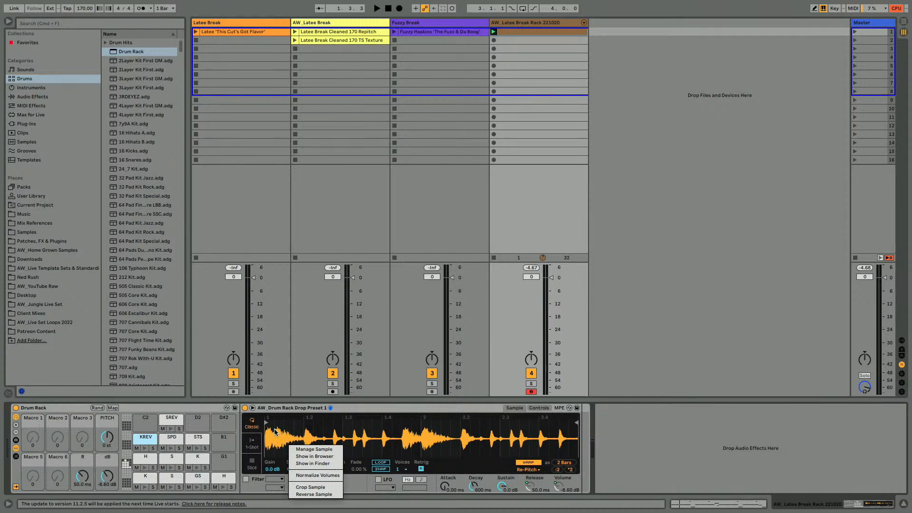
{"action": "left_click", "coordinate": [274, 432]}
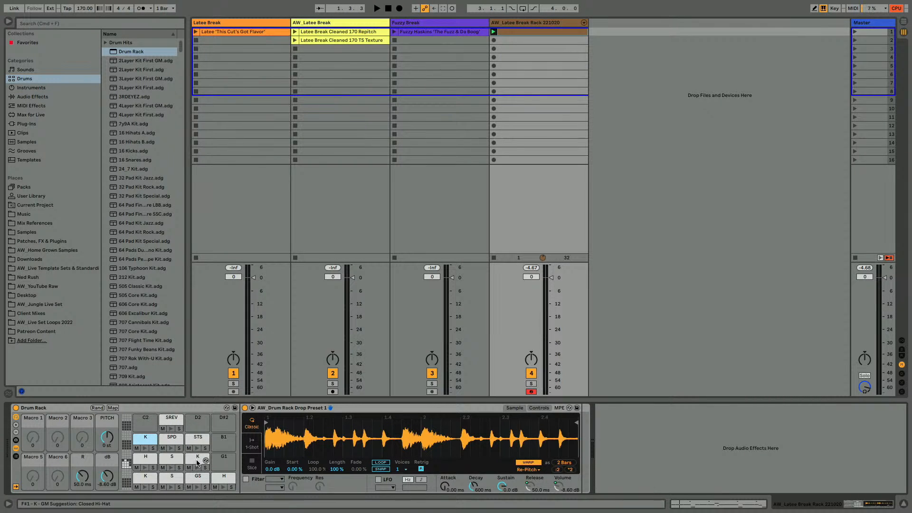
Copy the F#1 kick pad onto G#1, name the copy KREV, and reverse its sample
{"action": "left_click_drag", "start_coordinate": [197, 463], "coordinate": [125, 467]}
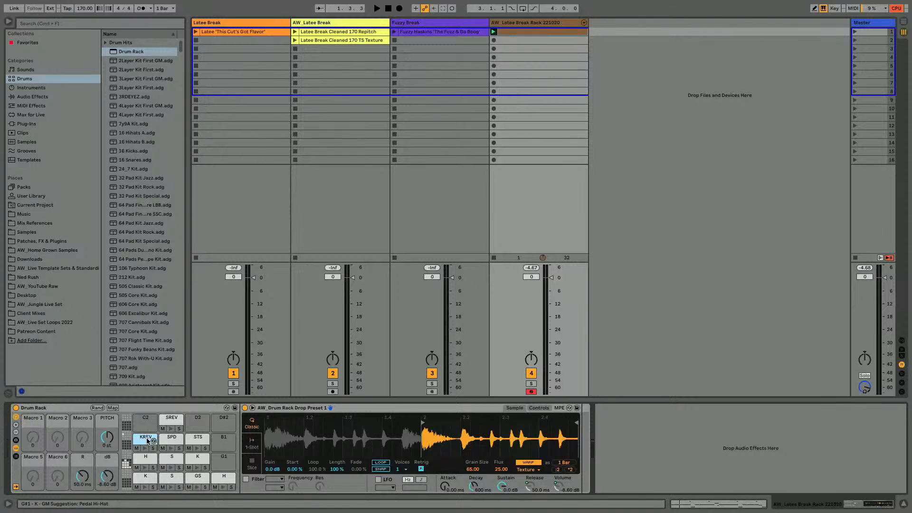
{"action": "right_click", "coordinate": [447, 450]}
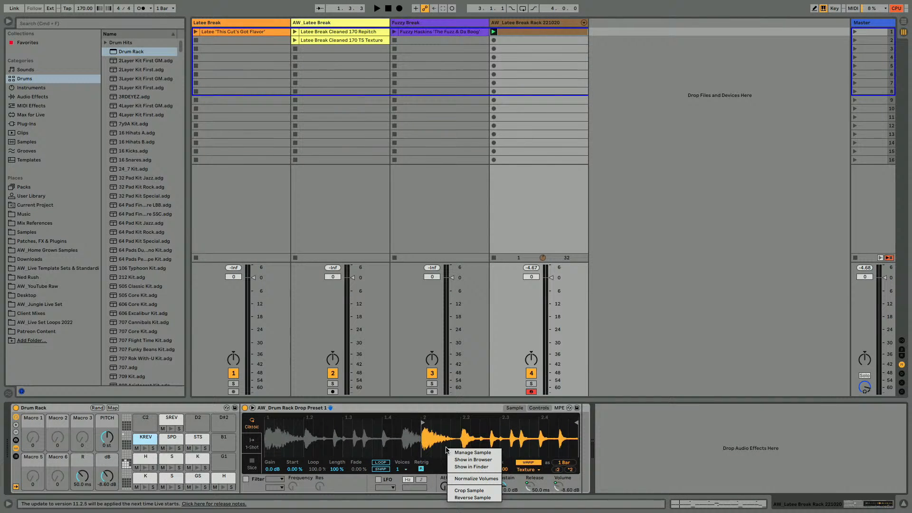
{"action": "left_click", "coordinate": [460, 498]}
Limit the KREV pad's sample to the reversed kick between about 1.4 and 2, and start playback
{"action": "mouse_move", "coordinate": [267, 423]}
{"action": "left_mouse_down"}
{"action": "mouse_move", "coordinate": [385, 432]}
{"action": "mouse_move", "coordinate": [353, 431]}
{"action": "mouse_move", "coordinate": [371, 409]}
{"action": "left_mouse_up"}
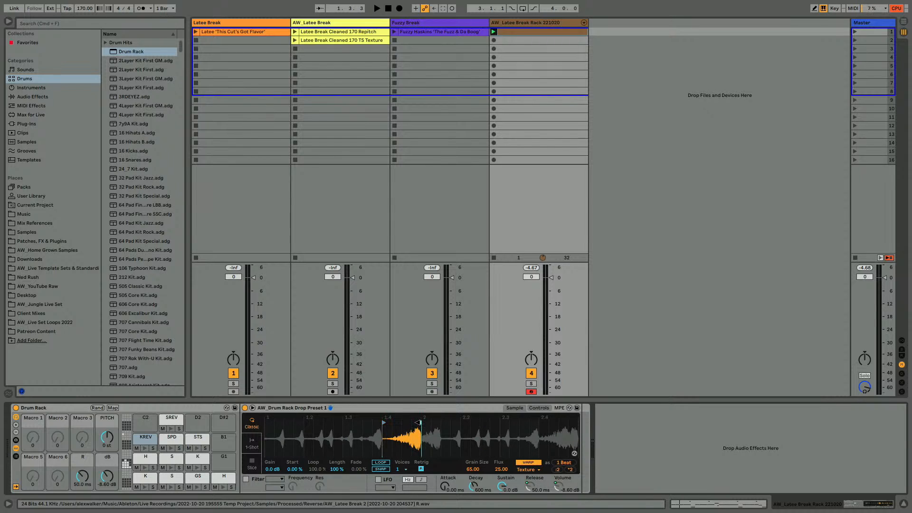
{"action": "mouse_move", "coordinate": [424, 427]}
{"action": "left_mouse_down"}
{"action": "mouse_move", "coordinate": [398, 434]}
{"action": "mouse_move", "coordinate": [387, 397]}
{"action": "left_mouse_up"}
{"action": "key", "text": "space"}
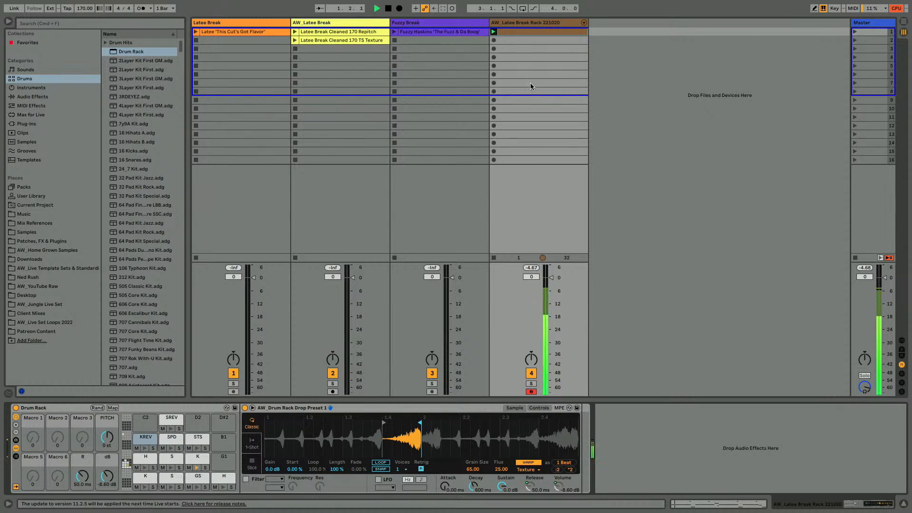
Try a short note at 1.4.3 in the topmost K row of the drum clip
{"action": "double_click", "coordinate": [518, 32]}
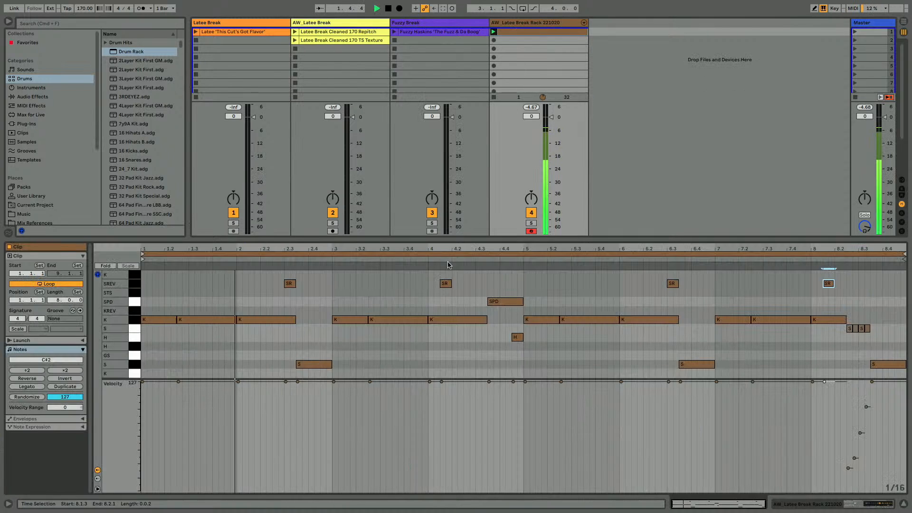
{"action": "key", "text": "b"}
{"action": "left_click", "coordinate": [230, 275]}
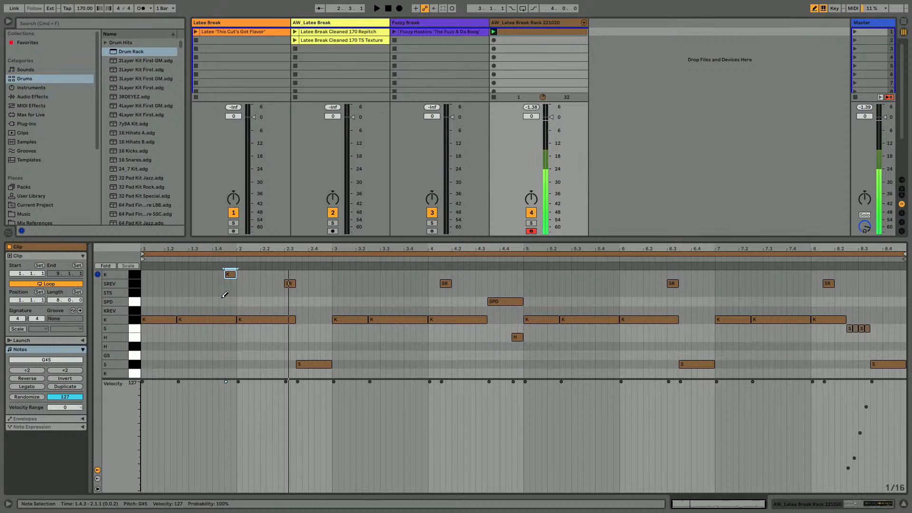
Remove the stray kick pad on G#5 from the drum rack and reopen the drum clip
{"action": "key", "text": "shift+Tab"}
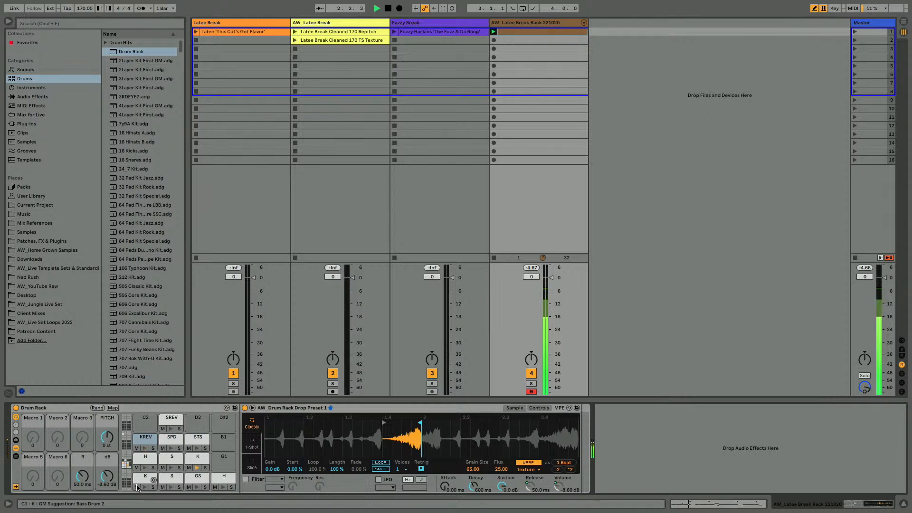
{"action": "left_click", "coordinate": [125, 431]}
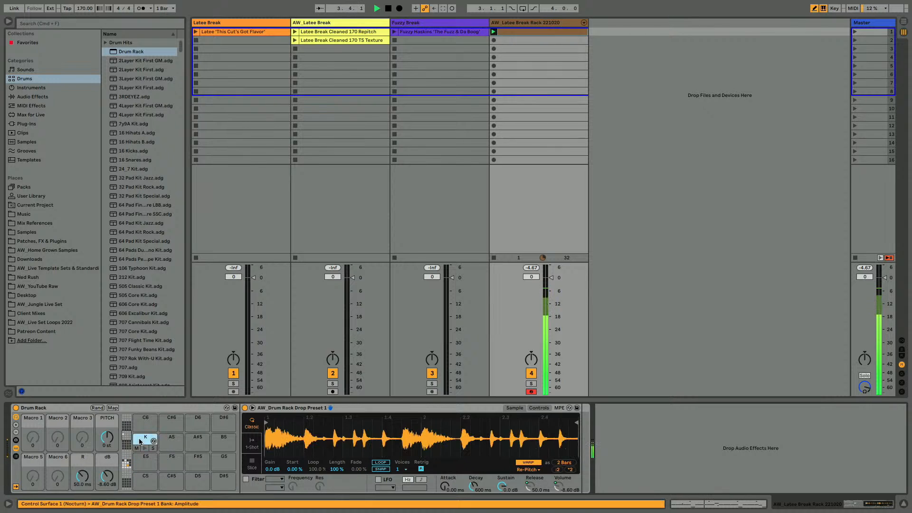
{"action": "left_click", "coordinate": [125, 470]}
{"action": "left_click", "coordinate": [520, 25]}
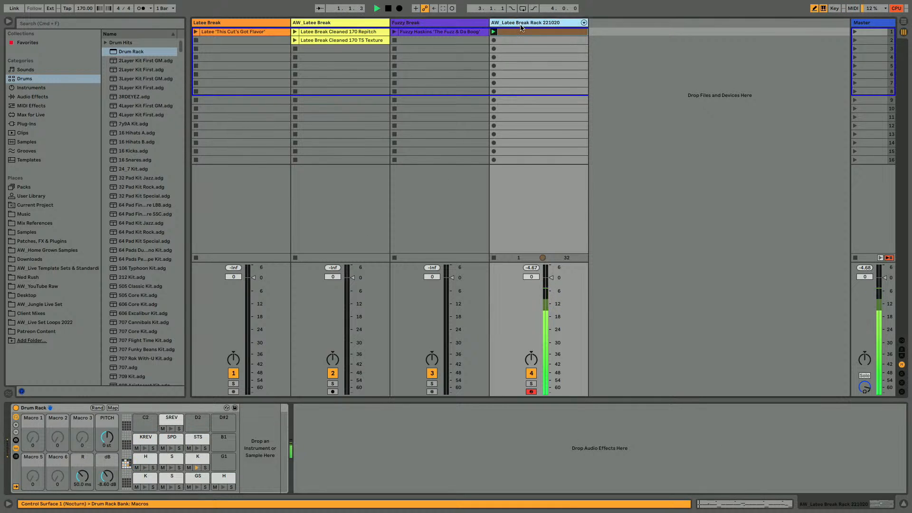
{"action": "left_click", "coordinate": [521, 33]}
Add a KREV note running from 1.4.3 to 2.1.1, leading into the bar 2 kick, and replay the clip
{"action": "left_click", "coordinate": [230, 304]}
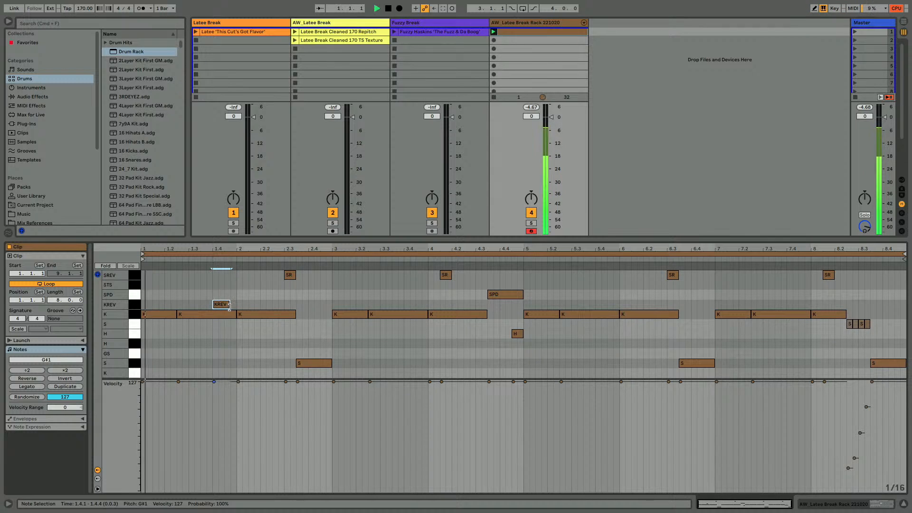
{"action": "key", "text": "shift+Right"}
{"action": "key", "text": "shift+Right"}
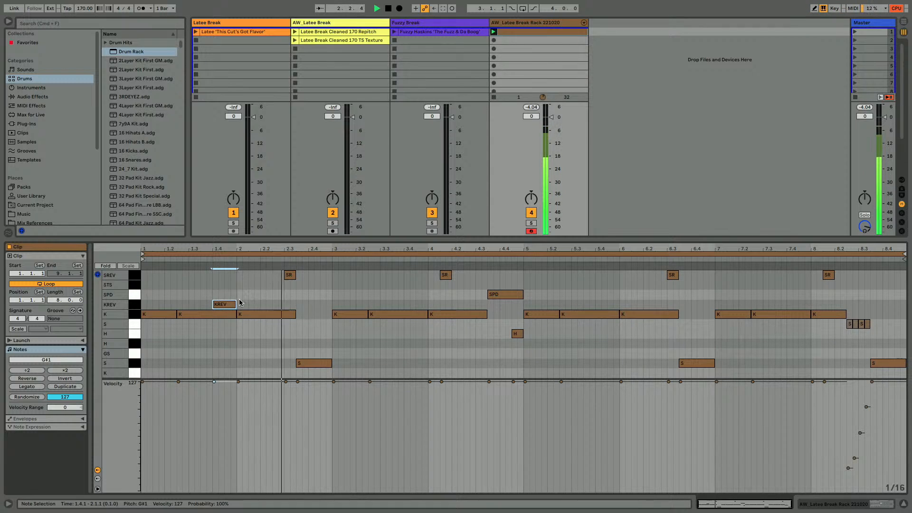
{"action": "key", "text": "shift+Tab"}
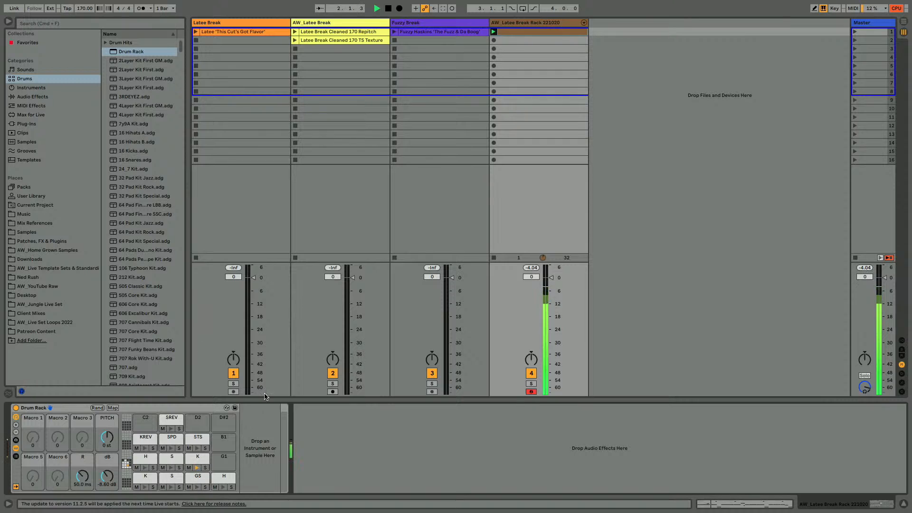
{"action": "key", "text": "shift+Tab"}
{"action": "key", "text": "space"}
{"action": "key", "text": "Right"}
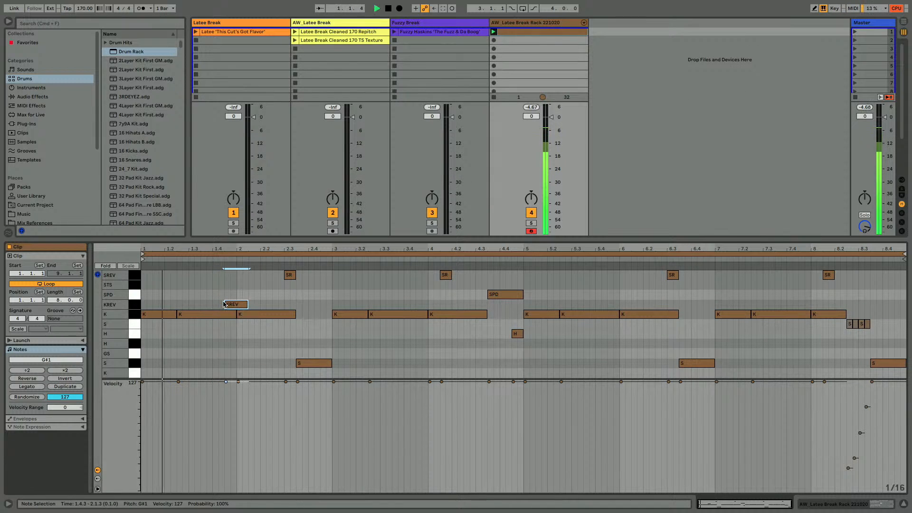
{"action": "key", "text": "shift+Left"}
{"action": "key", "text": "shift+Left"}
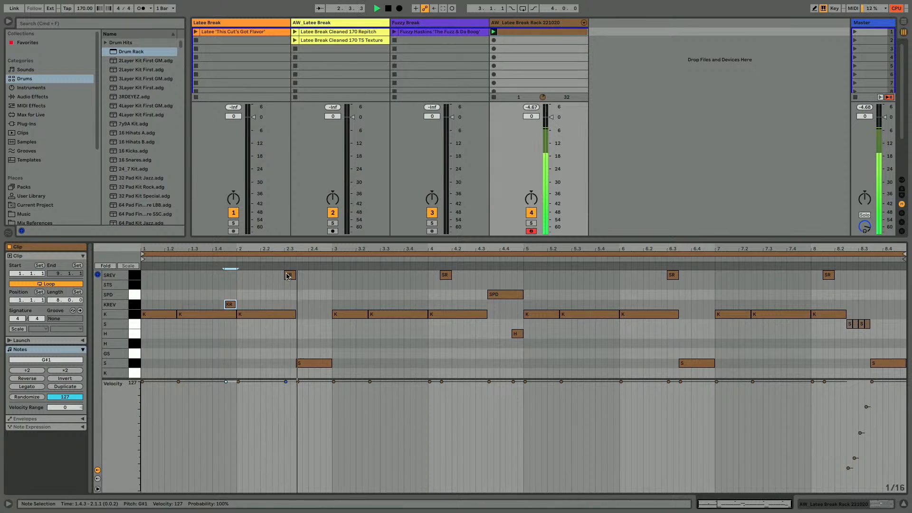
Shorten the first two SREV notes to one sixteenth each, starting at 2.3.2 and 4.1.4
{"action": "left_click", "coordinate": [287, 275]}
{"action": "key", "text": "Right"}
{"action": "key", "text": "shift+Left"}
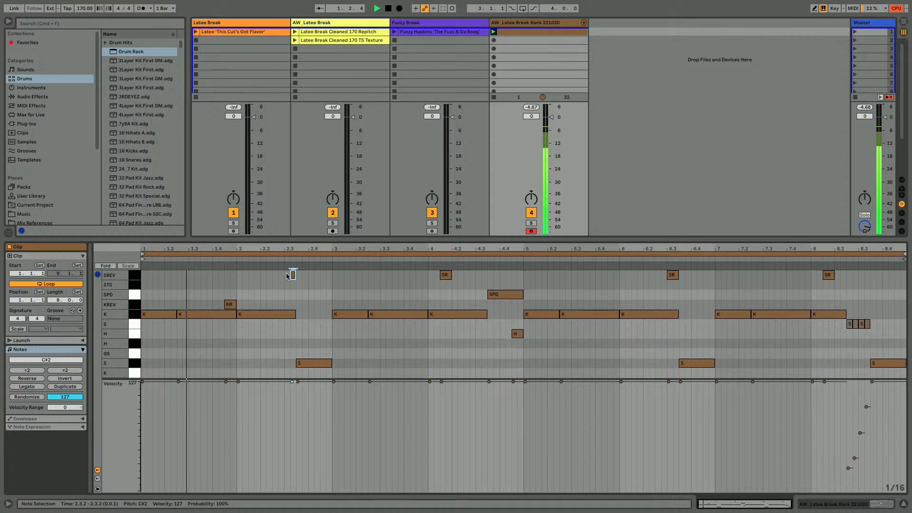
{"action": "left_click", "coordinate": [447, 275]}
{"action": "key", "text": "Right"}
{"action": "key", "text": "shift+Left"}
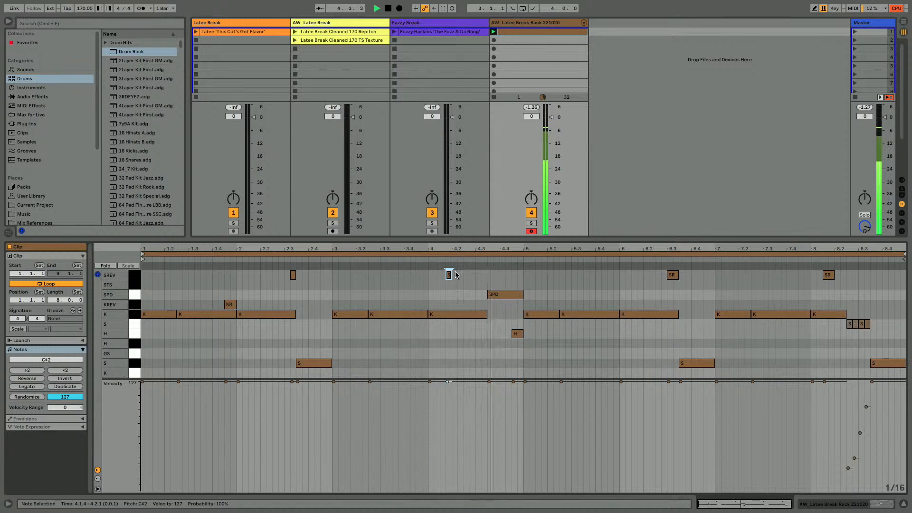
Examine the end region of the SREV pad's reversed snare sample in the drum rack and return to the drum clip
{"action": "key", "text": "shift+Tab"}
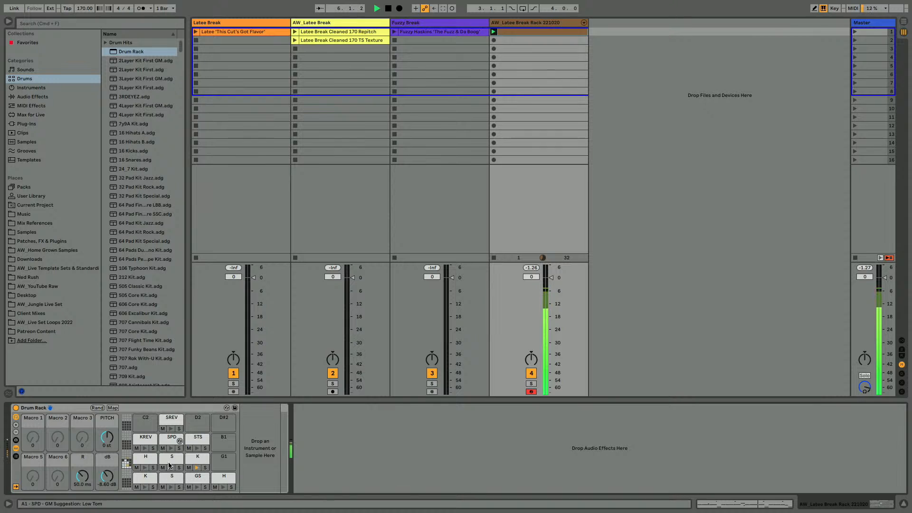
{"action": "left_click", "coordinate": [171, 422]}
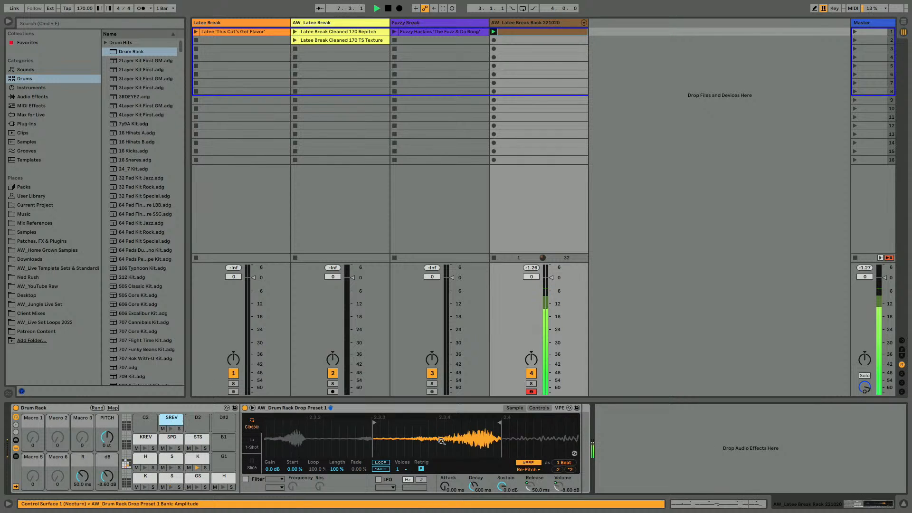
{"action": "left_click_drag", "start_coordinate": [434, 441], "coordinate": [434, 445]}
{"action": "mouse_move", "coordinate": [359, 435]}
{"action": "left_mouse_down"}
{"action": "mouse_move", "coordinate": [361, 445]}
{"action": "mouse_move", "coordinate": [404, 436]}
{"action": "mouse_move", "coordinate": [457, 447]}
{"action": "left_mouse_up"}
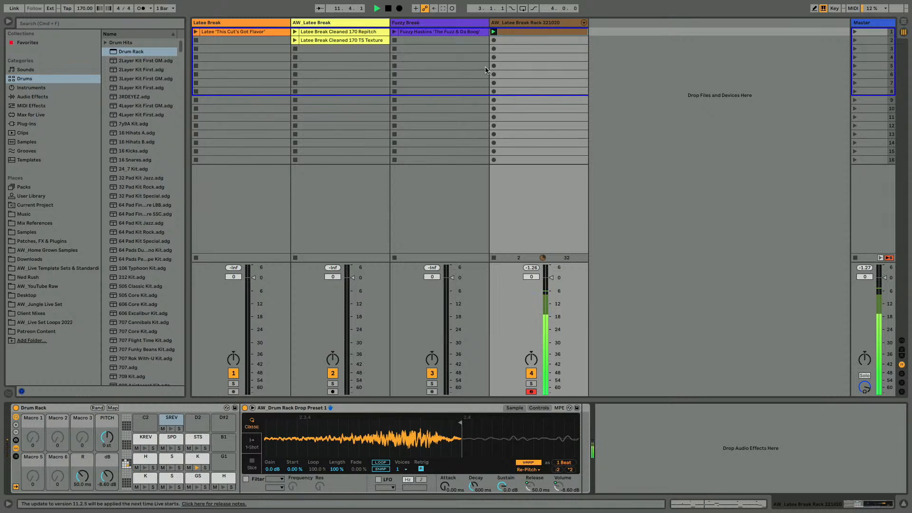
{"action": "double_click", "coordinate": [506, 31]}
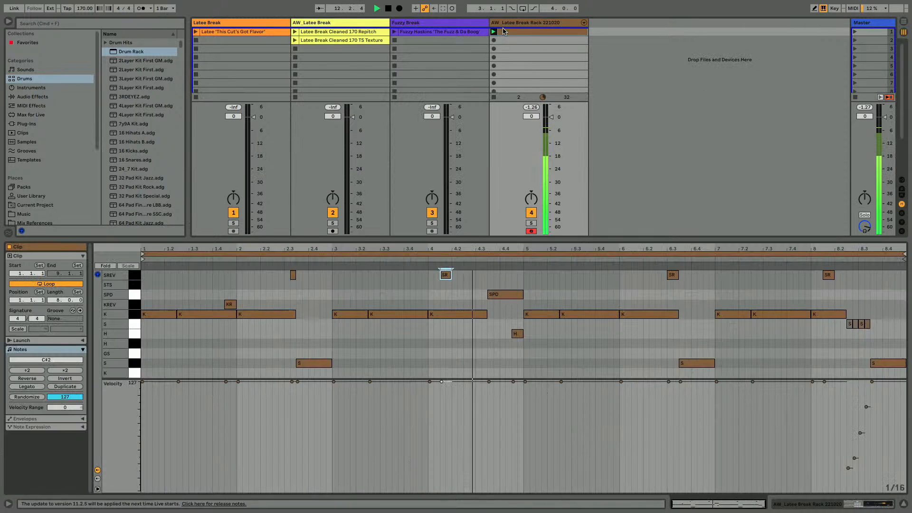
Delete the SREV note at 4.1.3 and replay the clip
{"action": "double_click", "coordinate": [446, 276]}
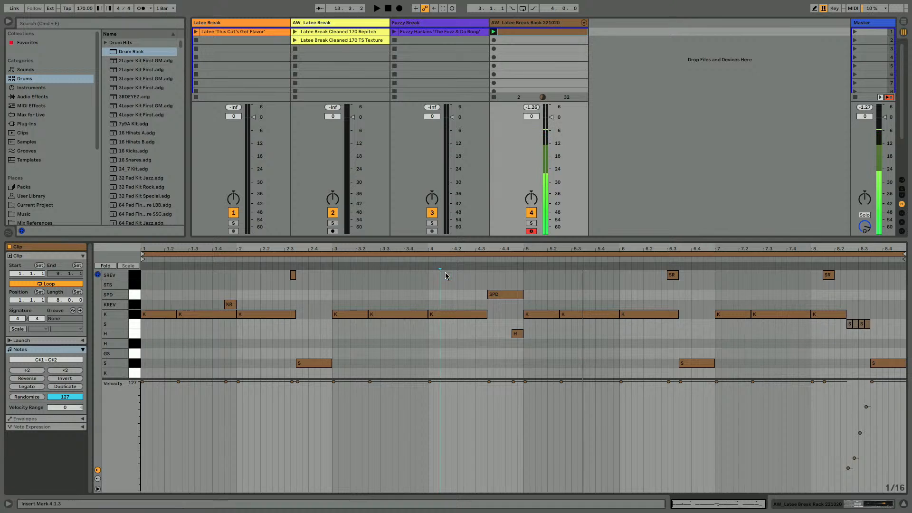
{"action": "key", "text": "space"}
{"action": "left_click", "coordinate": [272, 259]}
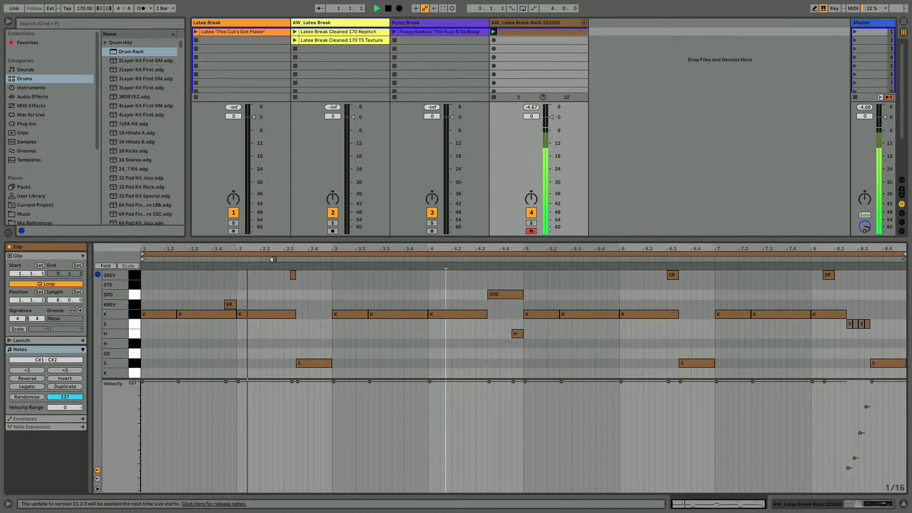
Reposition and lengthen the first SREV note so it runs from 2.3.1 to 2.3.3, and replay the clip
{"action": "key", "text": "space"}
{"action": "left_click_drag", "start_coordinate": [288, 249], "coordinate": [288, 285]}
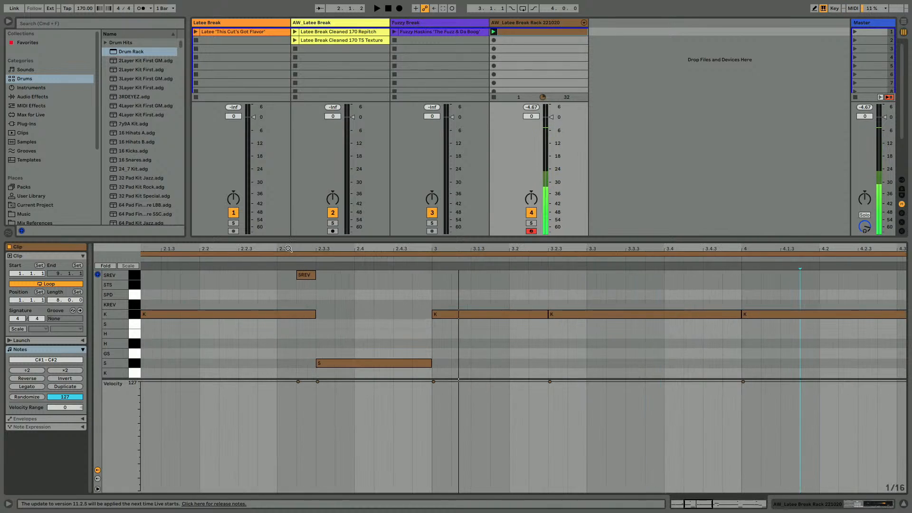
{"action": "left_click", "coordinate": [304, 275]}
{"action": "key", "text": "Left"}
{"action": "key", "text": "shift+Right"}
{"action": "key", "text": "space"}
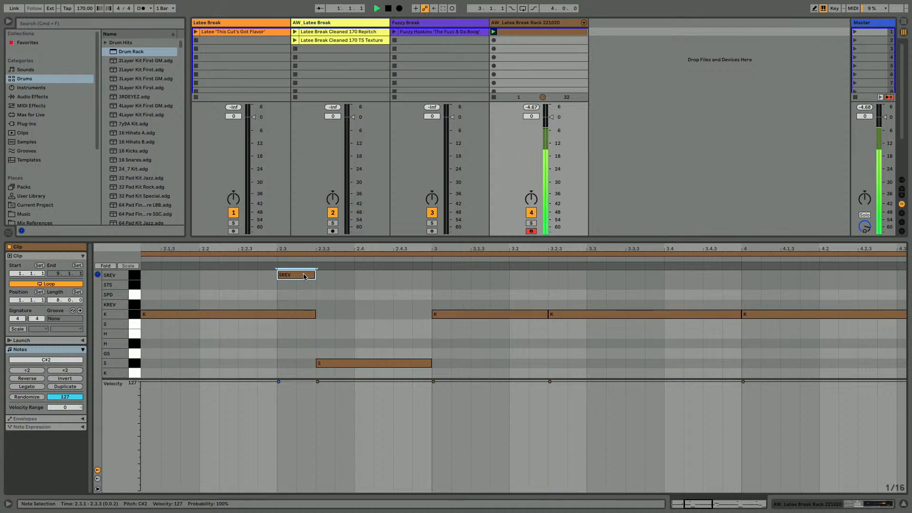
{"action": "left_click_drag", "start_coordinate": [253, 248], "coordinate": [253, 209]}
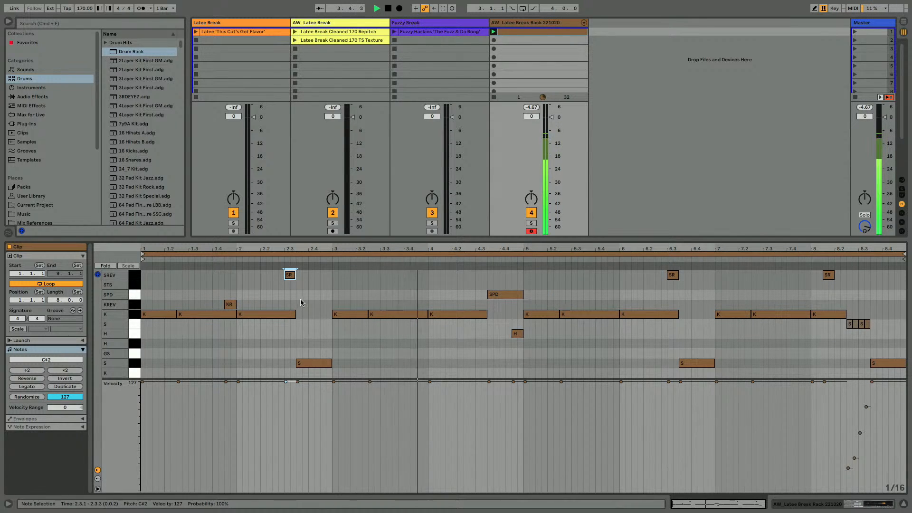
Trim the end point of the SREV pad's sample slightly and reopen the drum clip
{"action": "key", "text": "shift+Tab"}
{"action": "mouse_move", "coordinate": [426, 422]}
{"action": "left_mouse_down"}
{"action": "mouse_move", "coordinate": [416, 417]}
{"action": "mouse_move", "coordinate": [406, 434]}
{"action": "mouse_move", "coordinate": [450, 423]}
{"action": "mouse_move", "coordinate": [429, 425]}
{"action": "left_mouse_up"}
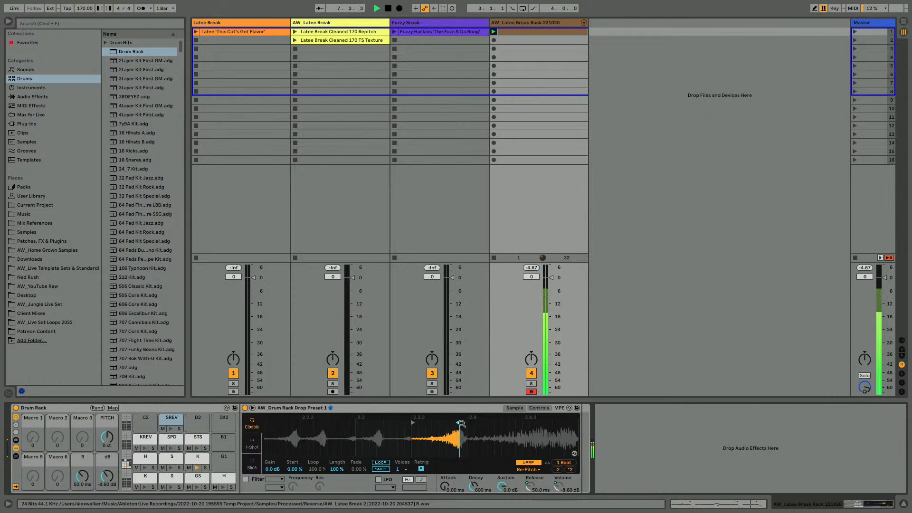
{"action": "left_click", "coordinate": [504, 31]}
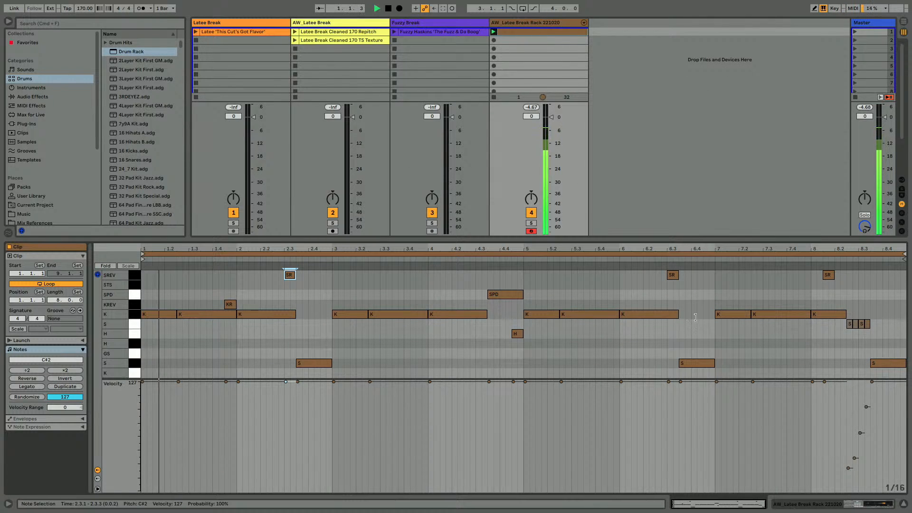
Add a snare note from 8.2.1 to 8.2.3 in the C#1 row and replay the last bars
{"action": "double_click", "coordinate": [841, 274]}
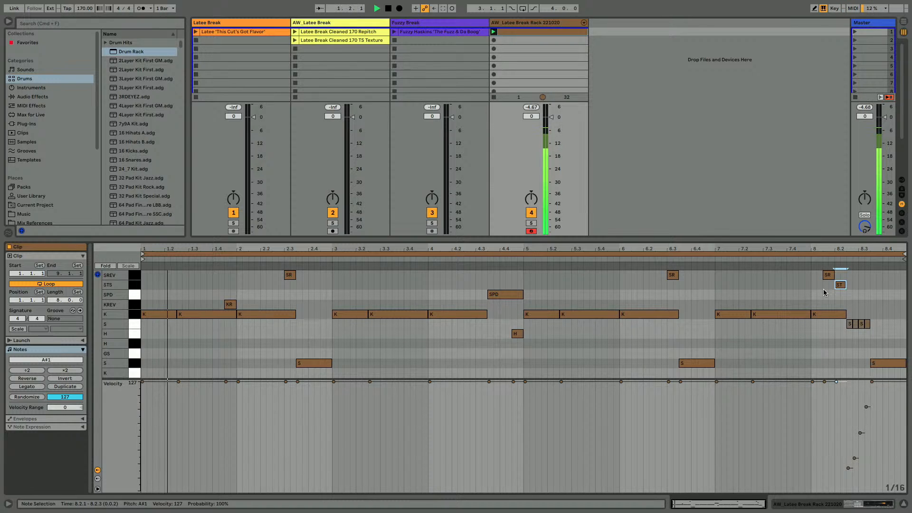
{"action": "key", "text": "space"}
{"action": "key", "text": "Down"}
{"action": "key", "text": "Down"}
{"action": "key", "text": "Down"}
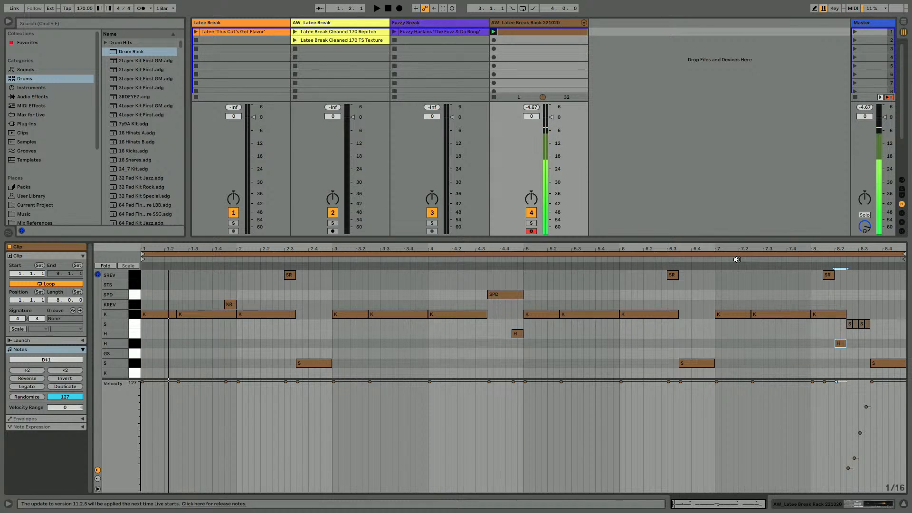
{"action": "left_click", "coordinate": [737, 260]}
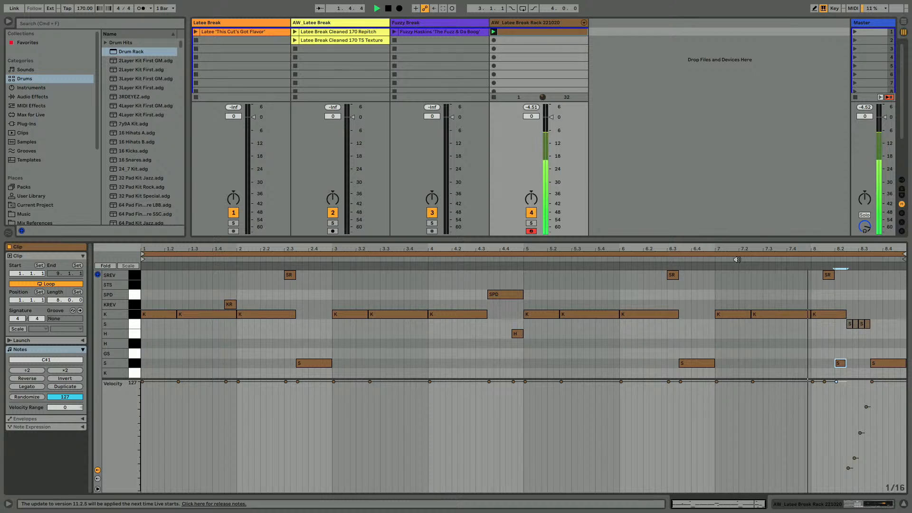
{"action": "left_click", "coordinate": [737, 260]}
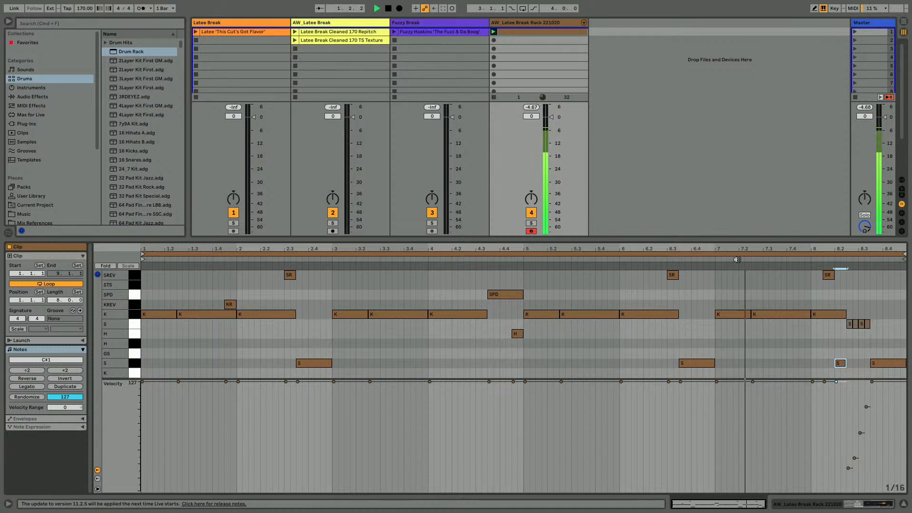
Lengthen the new 8.2.1 snare by three sixteenths, cut the bar 8 kick to end at 8.2.1, and replay the ending
{"action": "key", "text": "shift+Right"}
{"action": "key", "text": "shift+Right"}
{"action": "key", "text": "shift+Right"}
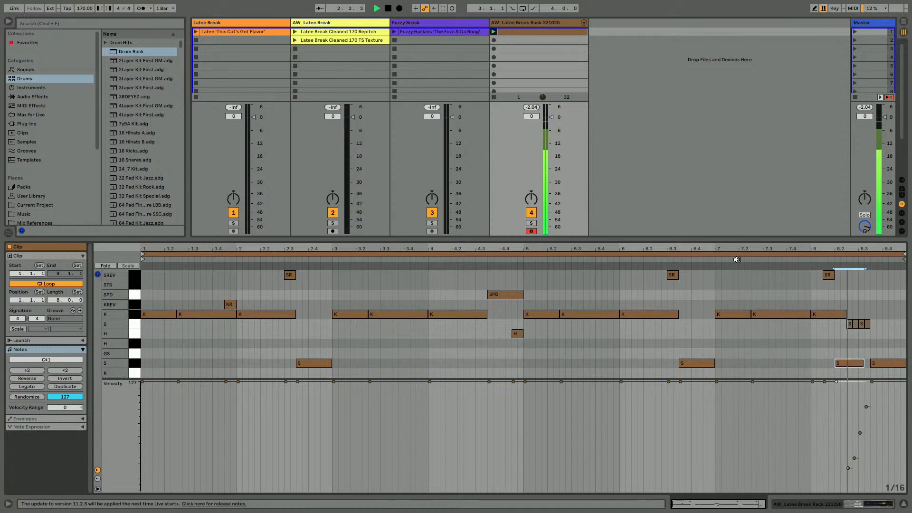
{"action": "left_click", "coordinate": [838, 315]}
{"action": "key", "text": "space"}
{"action": "key", "text": "space"}
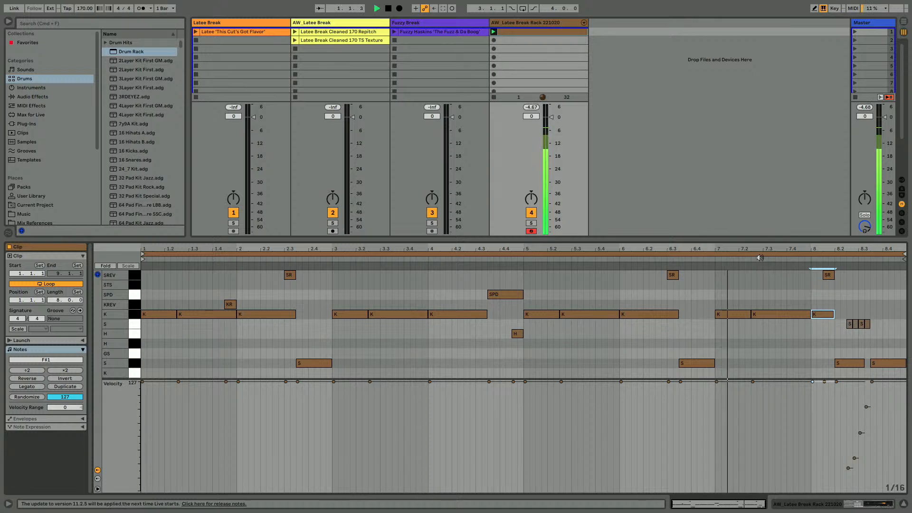
Try the long snare as two separate hits at 8.2.1 and 8.2.3, and replay from bar 7
{"action": "left_click", "coordinate": [845, 365]}
{"action": "key", "text": "super+e"}
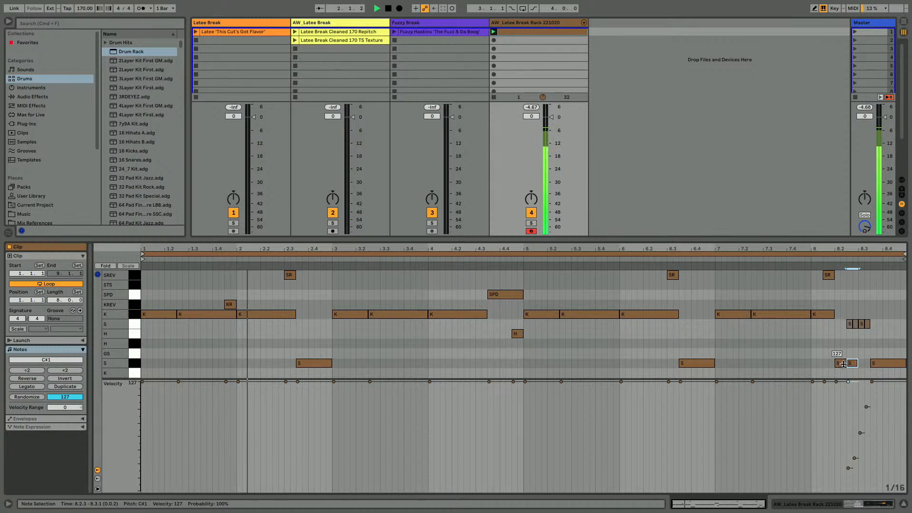
{"action": "key", "text": "space"}
{"action": "left_click", "coordinate": [713, 265]}
{"action": "key", "text": "space"}
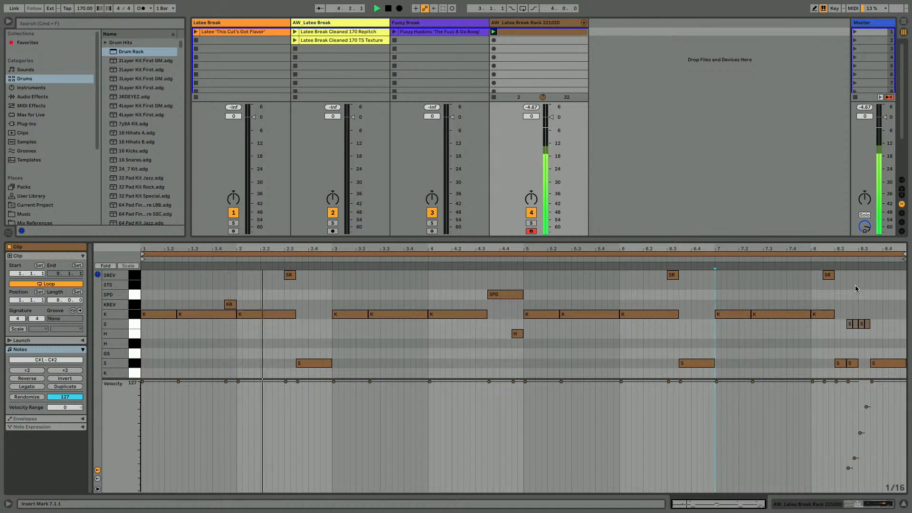
Try a 1/32-note snare roll from 8.1.1 to 8.2.1 with velocities rising from 32 to 116, and erase it
{"action": "key", "text": "super+1"}
{"action": "key", "text": "b"}
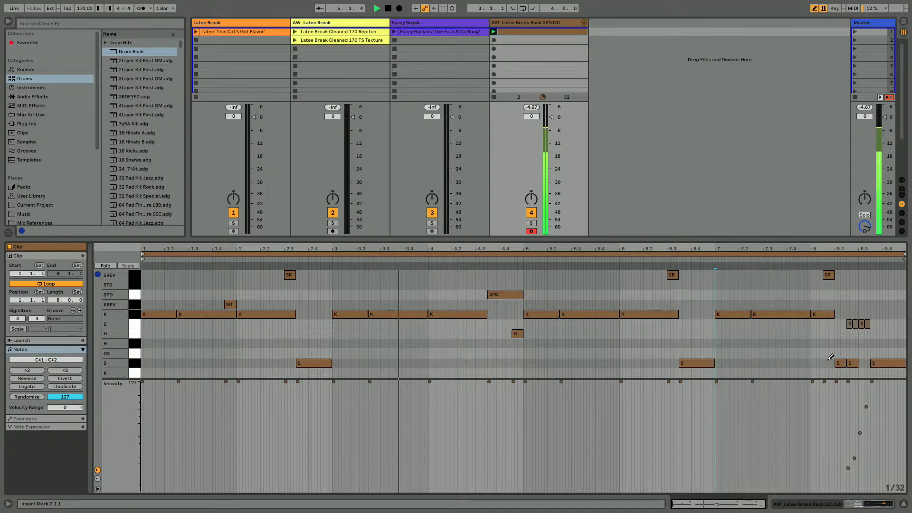
{"action": "left_click_drag", "start_coordinate": [834, 363], "coordinate": [812, 362]}
{"action": "left_click_drag", "start_coordinate": [812, 464], "coordinate": [834, 390]}
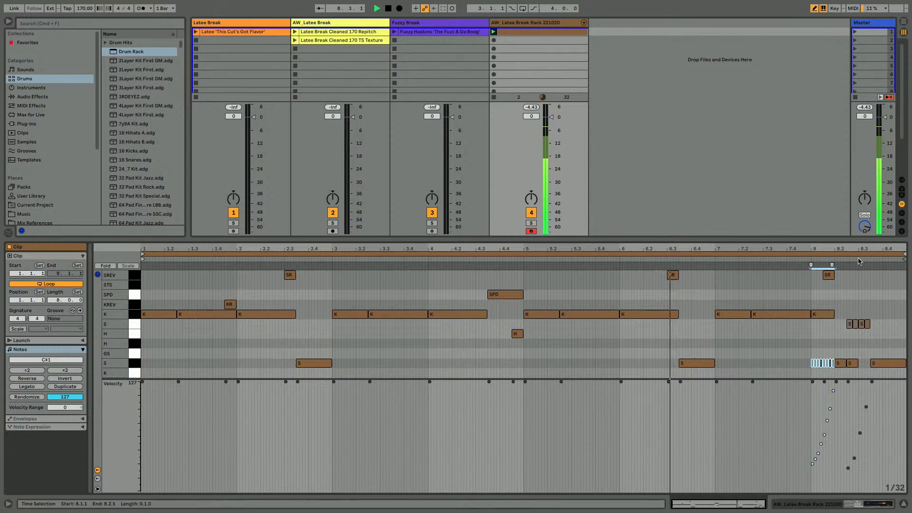
{"action": "mouse_move", "coordinate": [861, 249]}
{"action": "left_mouse_down"}
{"action": "mouse_move", "coordinate": [862, 271]}
{"action": "mouse_move", "coordinate": [767, 249]}
{"action": "left_mouse_up"}
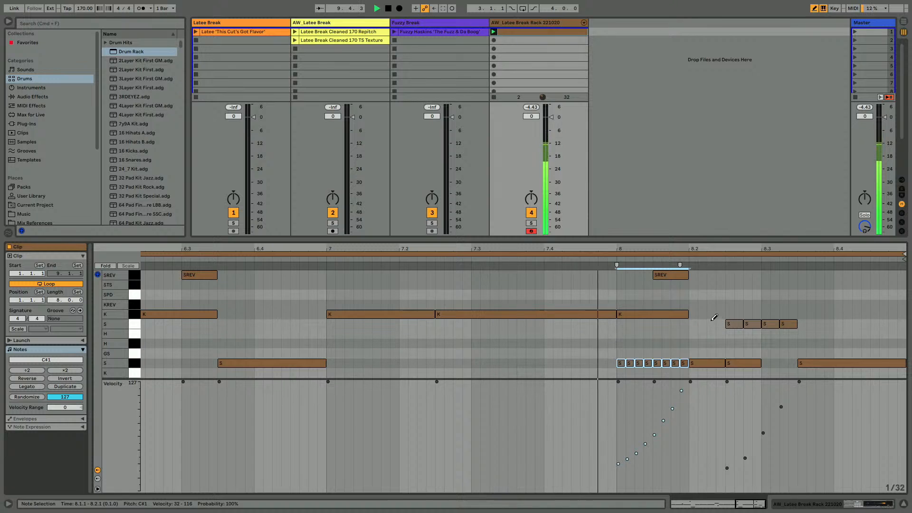
{"action": "left_click_drag", "start_coordinate": [620, 363], "coordinate": [678, 362]}
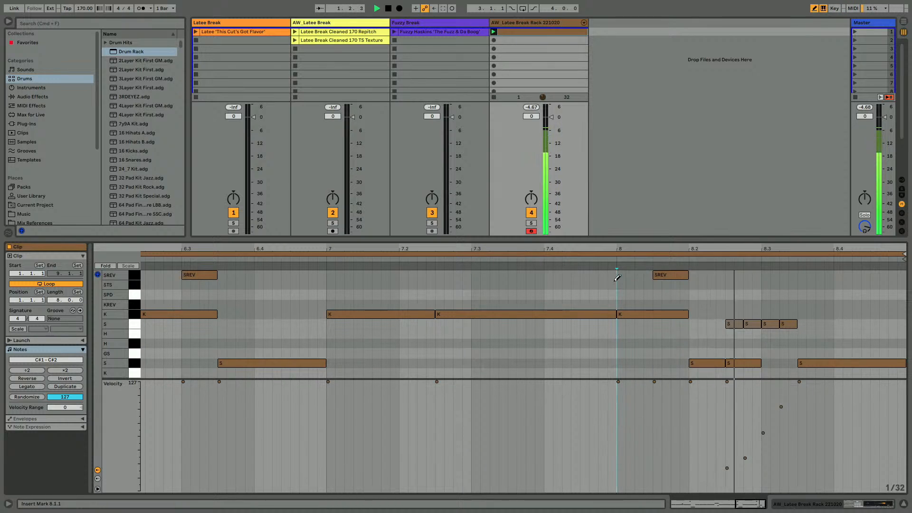
Erase the four quiet snares starting at 8.2.3, extend the 8.2.1 snare to 8.3.3, and replay the ending
{"action": "left_click_drag", "start_coordinate": [729, 324], "coordinate": [784, 323]}
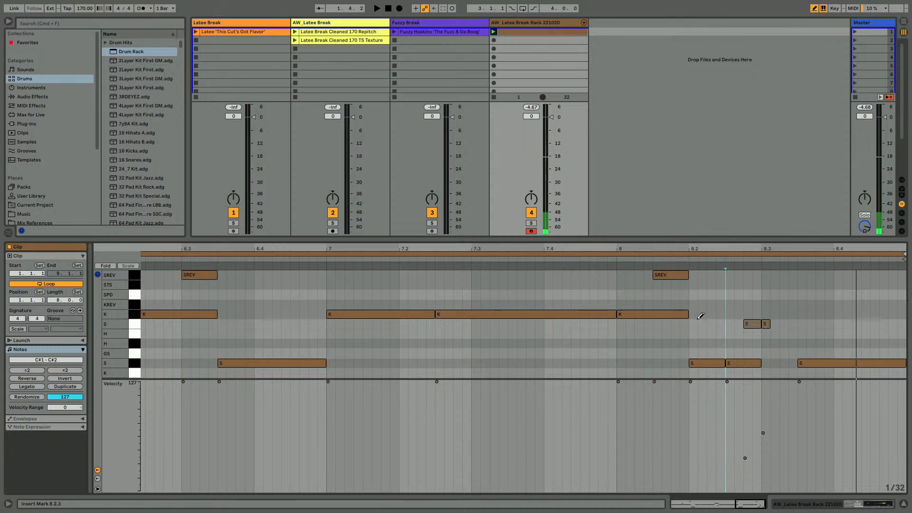
{"action": "left_click", "coordinate": [394, 260]}
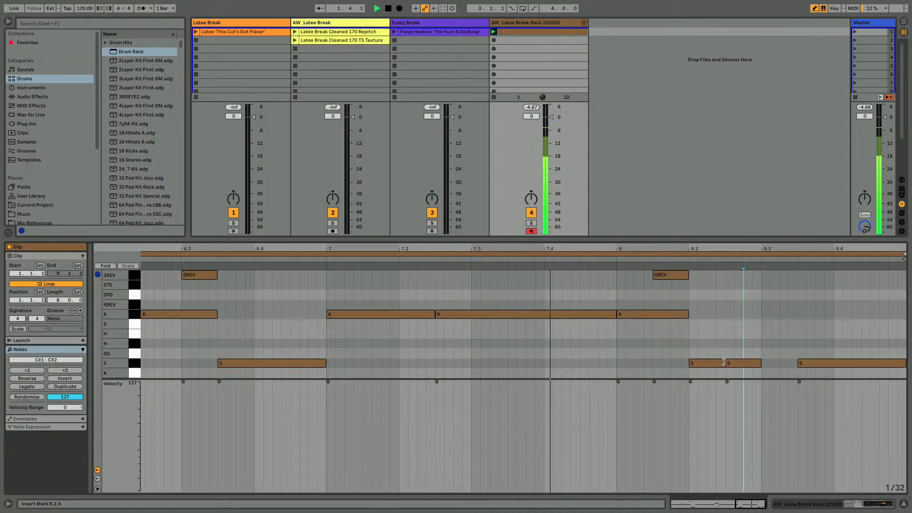
{"action": "left_click_drag", "start_coordinate": [692, 363], "coordinate": [797, 363]}
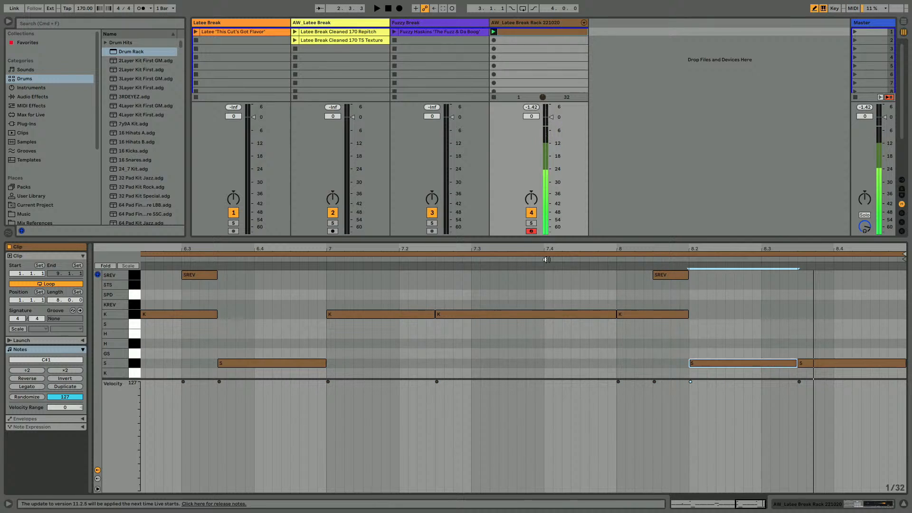
{"action": "left_click", "coordinate": [508, 255]}
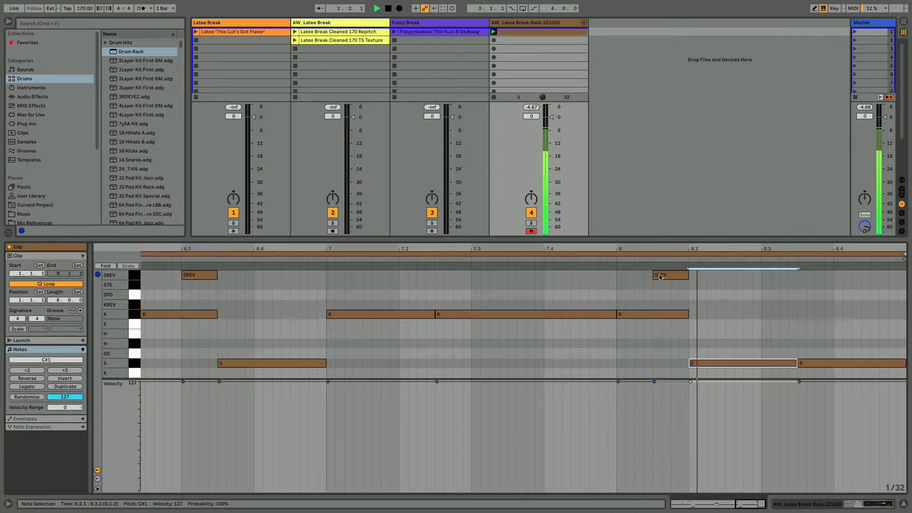
Try the last SREV note from 8.1.1 to 8.2.1 and cut down to 8.1.3–8.1.4 against the bar 8 ending
{"action": "left_click_drag", "start_coordinate": [659, 277], "coordinate": [620, 274]}
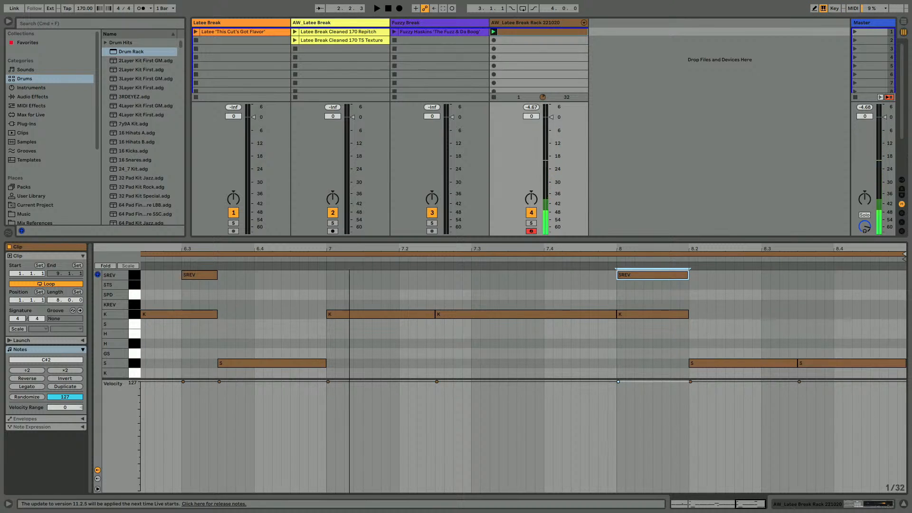
{"action": "left_click_drag", "start_coordinate": [719, 249], "coordinate": [719, 210]}
{"action": "left_click", "coordinate": [723, 258]}
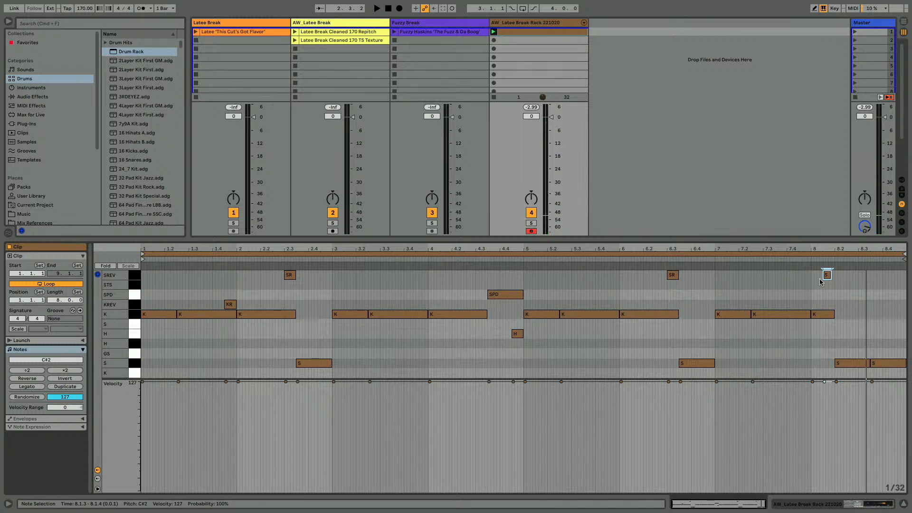
Adjust the end point of the SREV pad's sample during playback and return to the drum clip
{"action": "key", "text": "shift+Tab"}
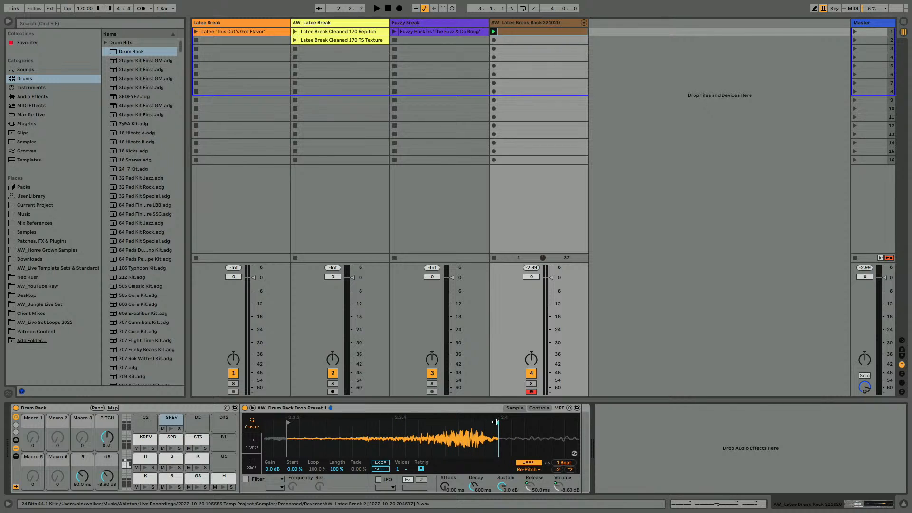
{"action": "key", "text": "space"}
{"action": "left_click_drag", "start_coordinate": [495, 422], "coordinate": [479, 424]}
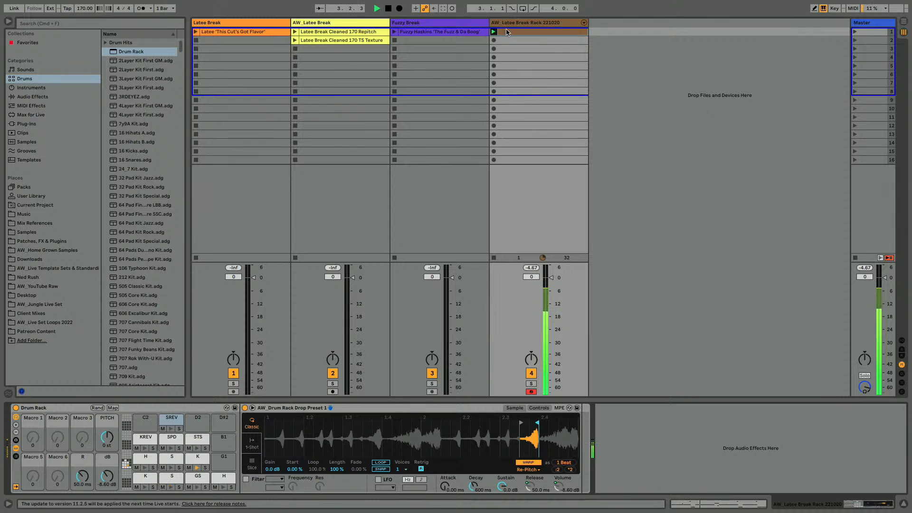
{"action": "key", "text": "shift+Tab"}
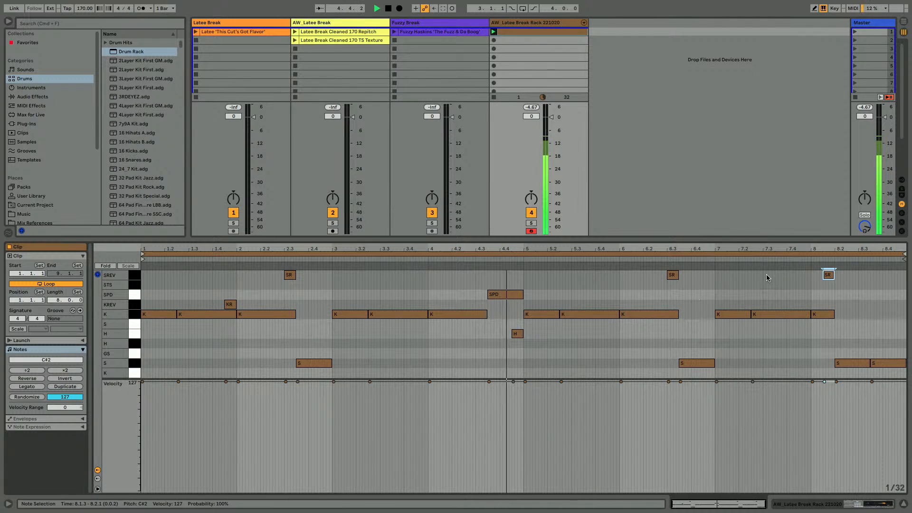
Delete the H note at 4.4.3 beneath the pitched-down snare
{"action": "left_click", "coordinate": [514, 334]}
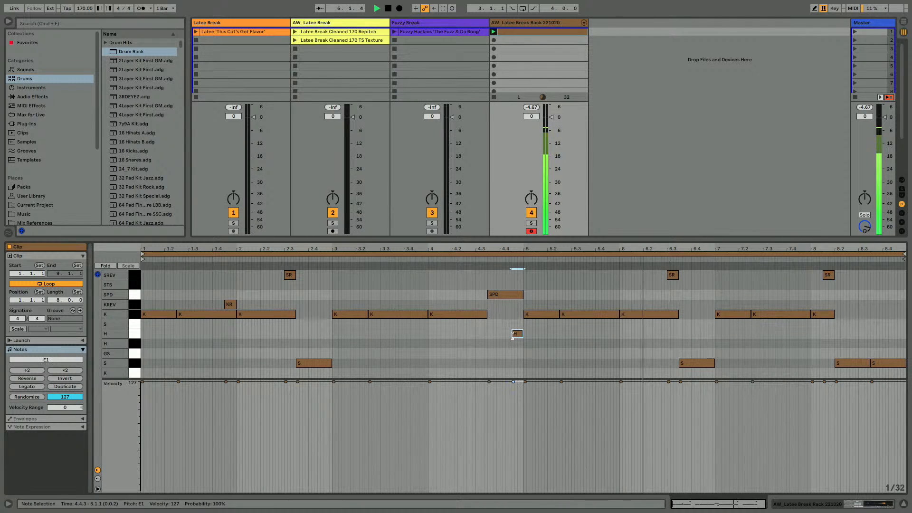
{"action": "key", "text": "Delete"}
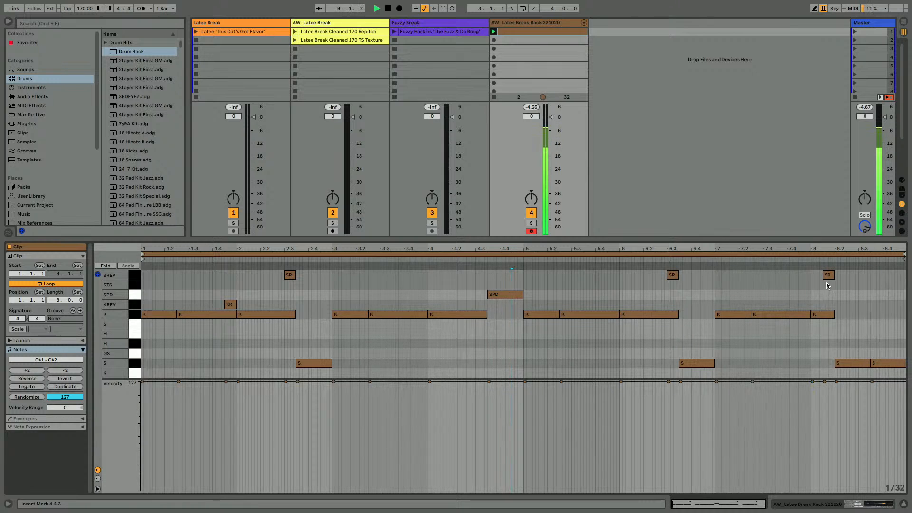
Shorten the 8.2.1 snare on the 1/8 triplet grid, duplicate it once, and make both snares legato up to the final snare
{"action": "left_click", "coordinate": [841, 363]}
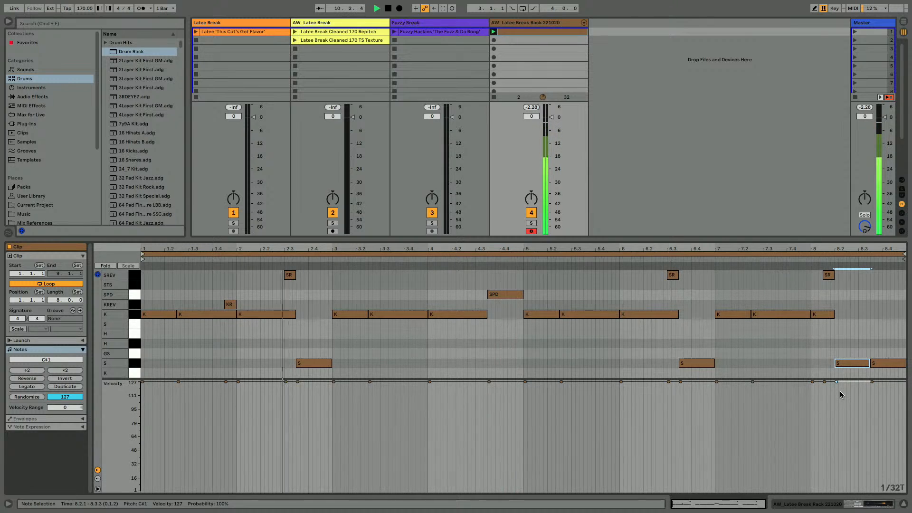
{"action": "key", "text": "super+2"}
{"action": "key", "text": "super+2"}
{"action": "key", "text": "shift+Left"}
{"action": "key", "text": "shift+Left"}
{"action": "key", "text": "shift+Left"}
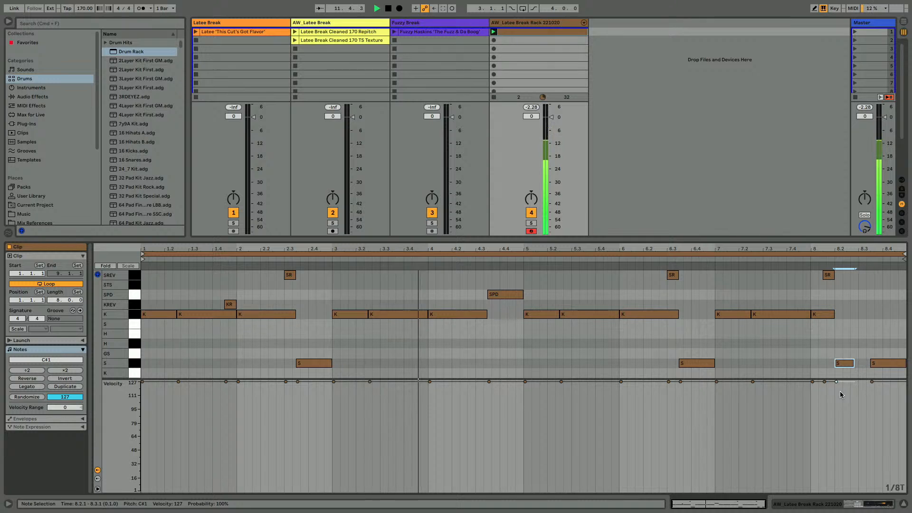
{"action": "key", "text": "super+d"}
{"action": "left_click", "coordinate": [858, 355]}
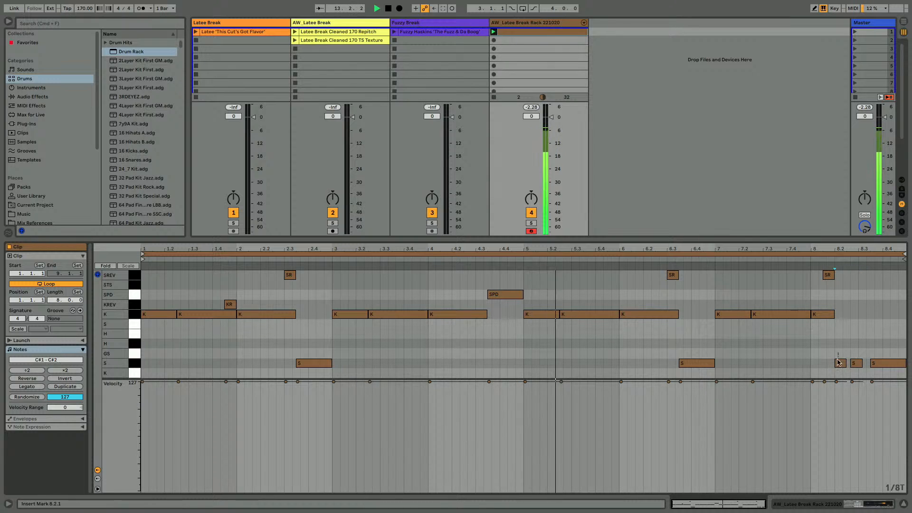
{"action": "mouse_move", "coordinate": [838, 363]}
{"action": "left_mouse_down"}
{"action": "mouse_move", "coordinate": [854, 364]}
{"action": "mouse_move", "coordinate": [827, 367]}
{"action": "left_mouse_up"}
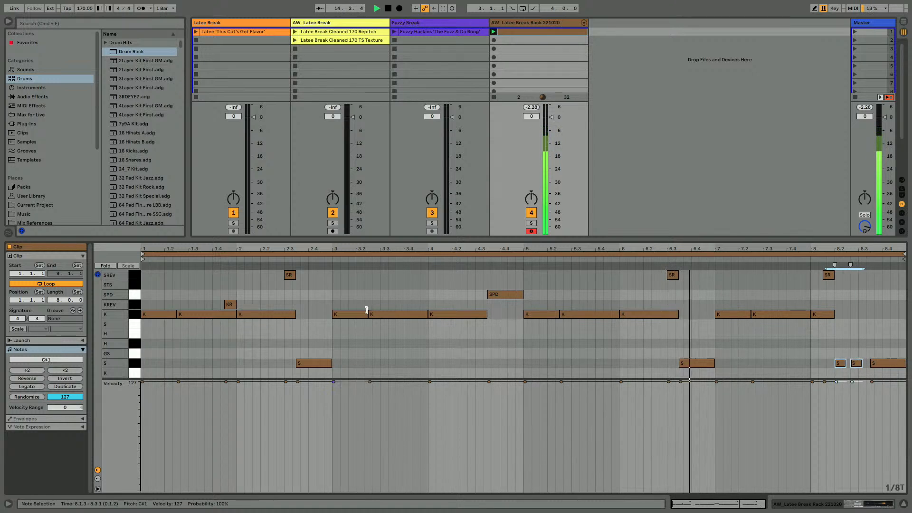
{"action": "left_click", "coordinate": [31, 387]}
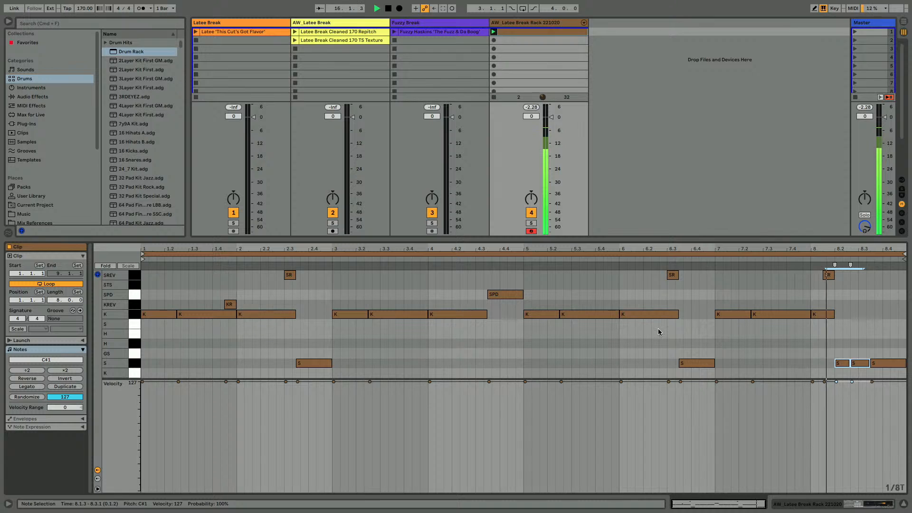
Shift the second of the new bar 8 snares earlier onto 8.2.3 of the straight 1/8 grid and replay the ending
{"action": "left_click", "coordinate": [853, 363]}
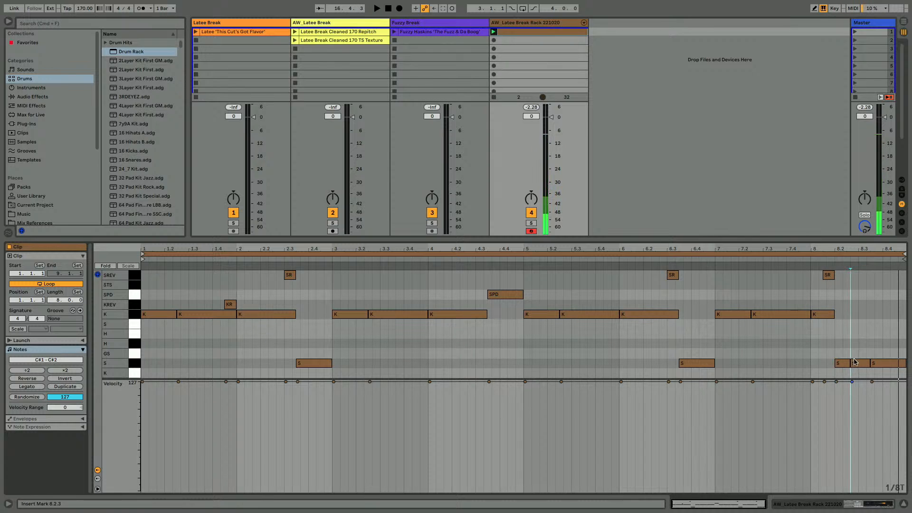
{"action": "left_click", "coordinate": [861, 362]}
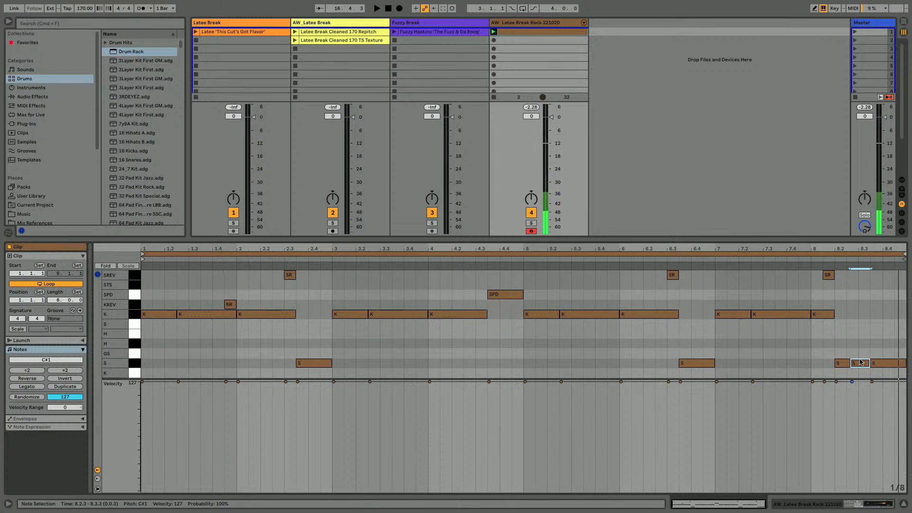
{"action": "left_click", "coordinate": [729, 260]}
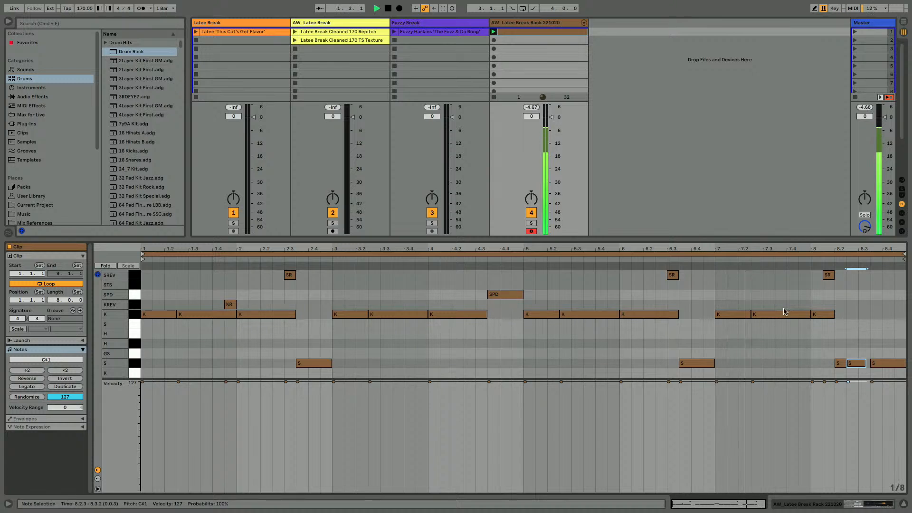
Try shortening the 8.2.3 snare and adding a short duplicate at 8.3.1
{"action": "key", "text": "shift+Left"}
{"action": "key", "text": "super+d"}
{"action": "key", "text": "Right"}
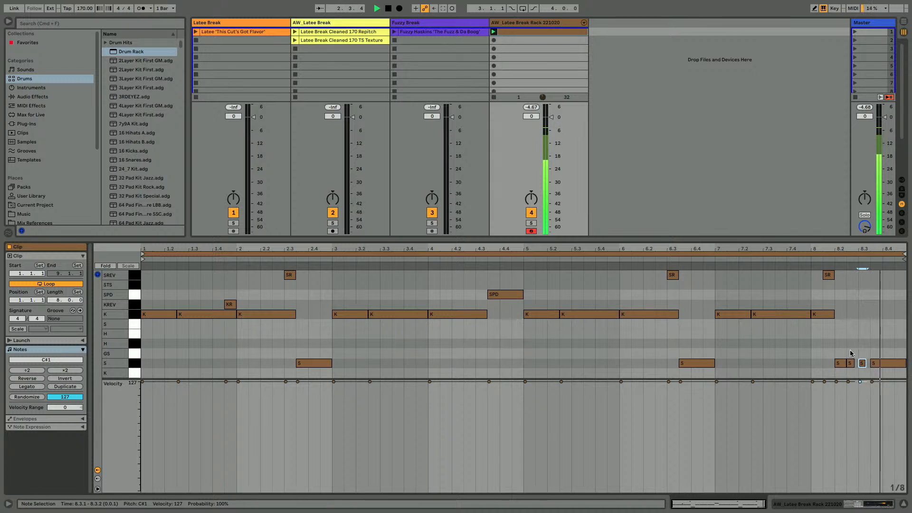
Apply Legato to the 8.2.3 snare to close the gap before the final snare
{"action": "left_click", "coordinate": [850, 364]}
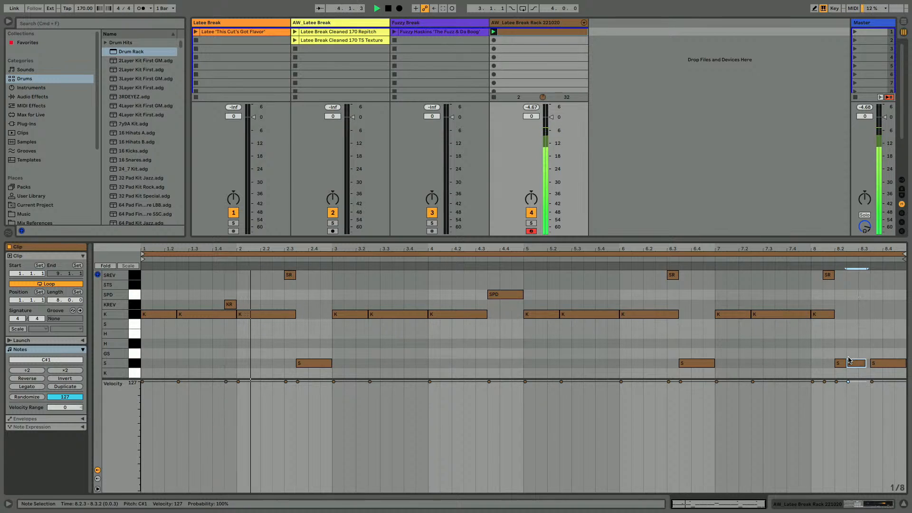
{"action": "left_click", "coordinate": [27, 387]}
Duplicate the drum rack clip into the slot below, open the copy, and delete all its notes
{"action": "key", "text": "shift+Tab"}
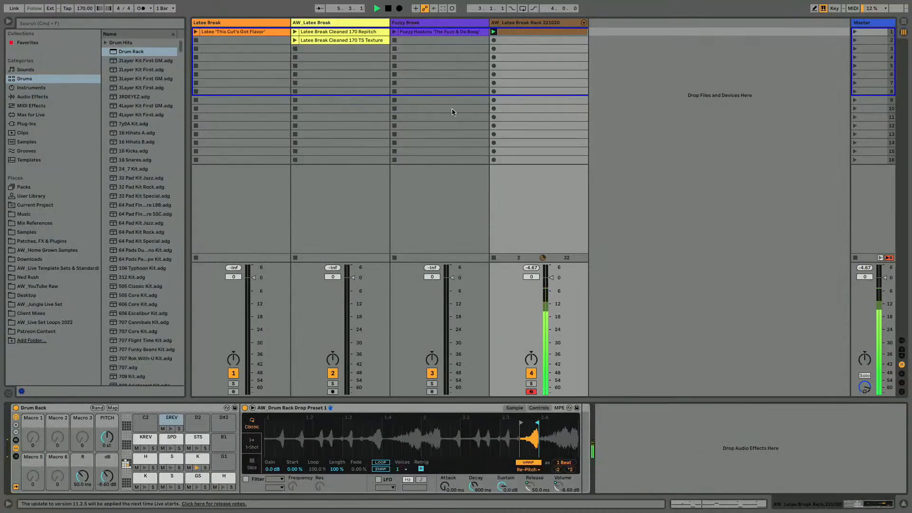
{"action": "left_click", "coordinate": [499, 41]}
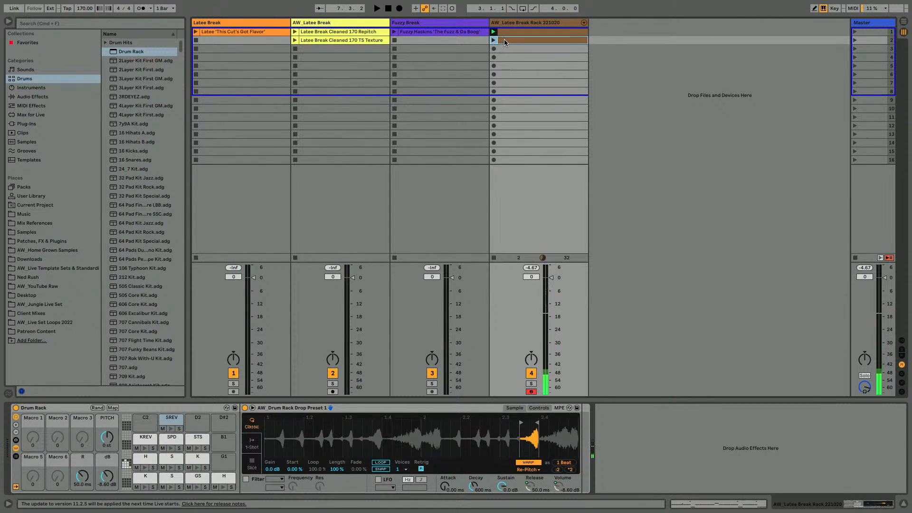
{"action": "double_click", "coordinate": [505, 41]}
{"action": "key", "text": "super+a"}
{"action": "key", "text": "Delete"}
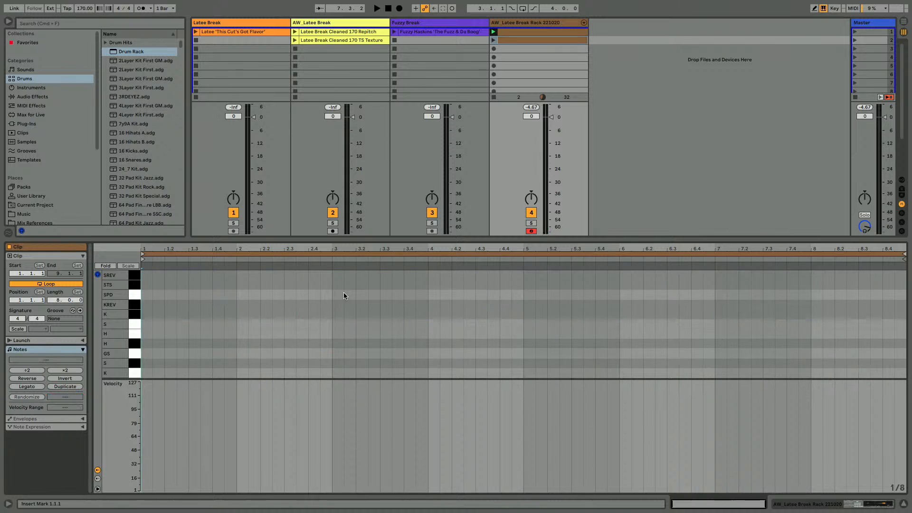
Draw a K note on F#1 from 1.1.1 to 1.3.1 and audition the new clip
{"action": "key", "text": "b"}
{"action": "left_click", "coordinate": [157, 314]}
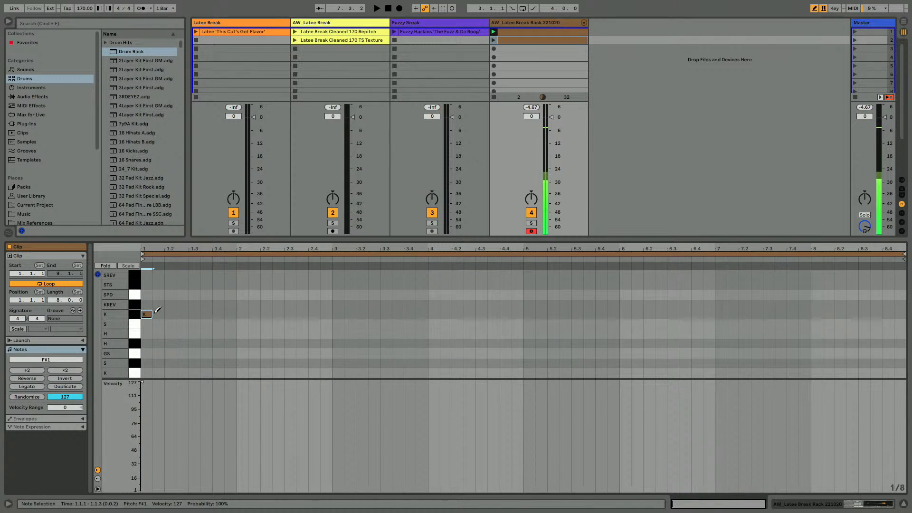
{"action": "left_click", "coordinate": [493, 41]}
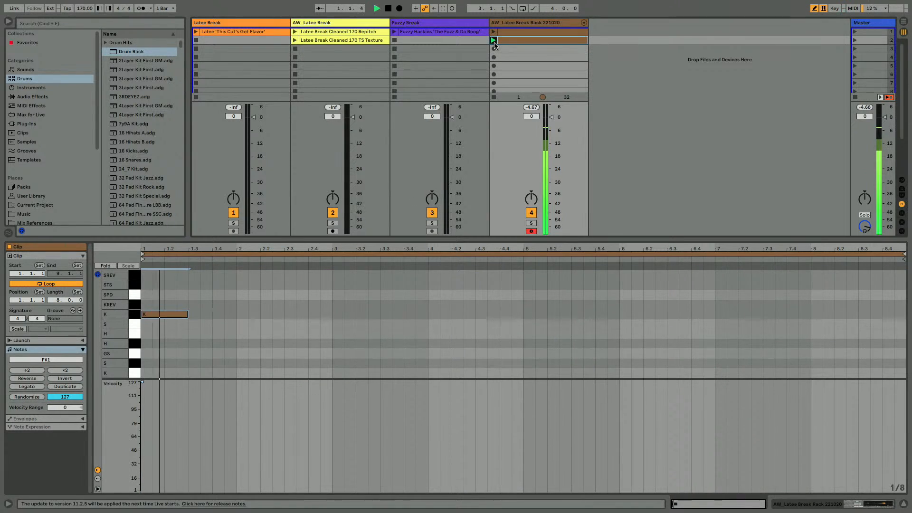
{"action": "key", "text": "space"}
{"action": "key", "text": "super+d"}
{"action": "key", "text": "Left"}
{"action": "key", "text": "super+z"}
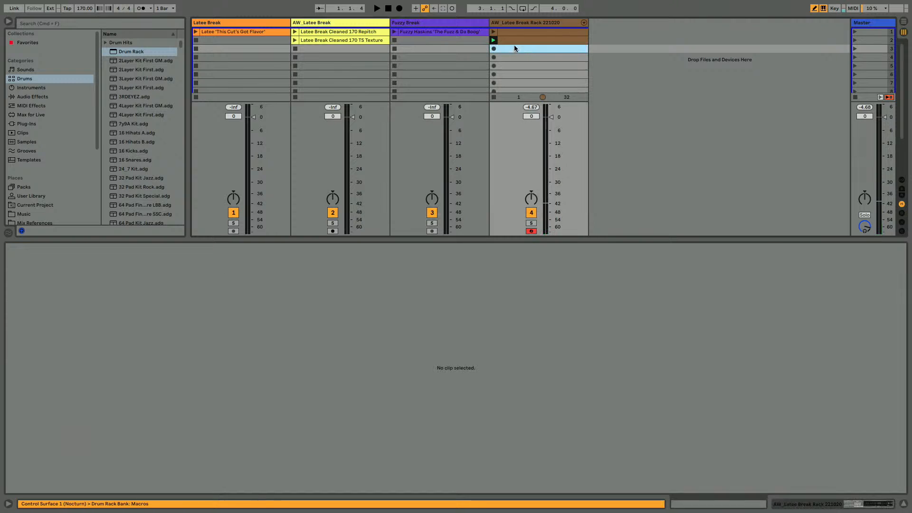
{"action": "left_click", "coordinate": [513, 41]}
Shorten the opening kick to one beat and duplicate it to 1.2.1 and 1.3.1
{"action": "left_click", "coordinate": [147, 324]}
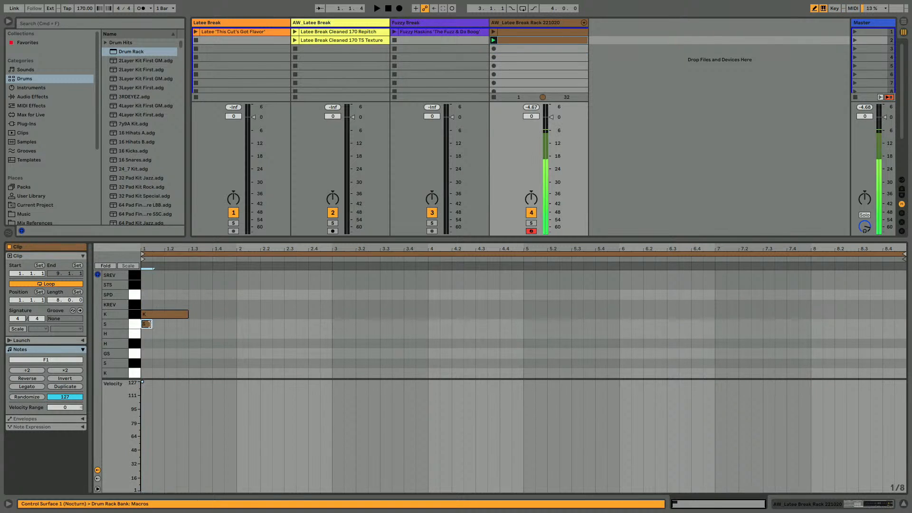
{"action": "left_click_drag", "start_coordinate": [147, 324], "coordinate": [171, 313]}
{"action": "key", "text": "super+d"}
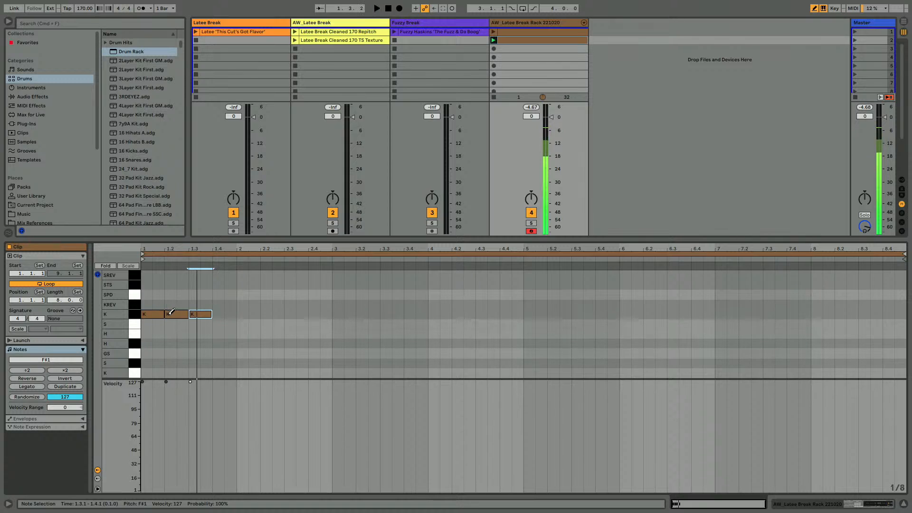
Audition neighbouring pads for the 1.3.1 hit, place it on the F1 snare, and extend it to 2.1.1
{"action": "key", "text": "Up"}
{"action": "key", "text": "Down"}
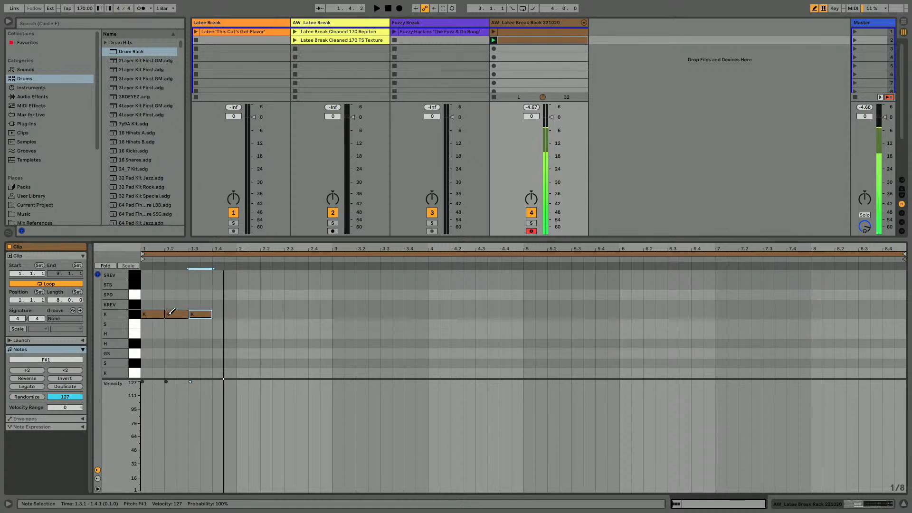
{"action": "key", "text": "Down"}
{"action": "key", "text": "Down"}
{"action": "key", "text": "Up"}
{"action": "key", "text": "Up"}
{"action": "key", "text": "Down"}
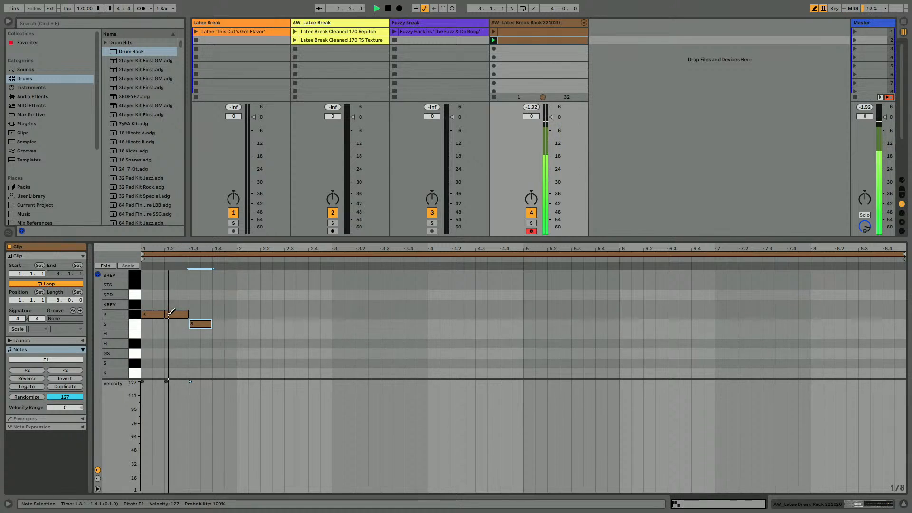
{"action": "key", "text": "shift+Right"}
{"action": "key", "text": "shift+Right"}
Audition the H and GS pads for the 1.3.1 hit, settle on the H pad at D#1, and play the clip
{"action": "key", "text": "Down"}
{"action": "key", "text": "Down"}
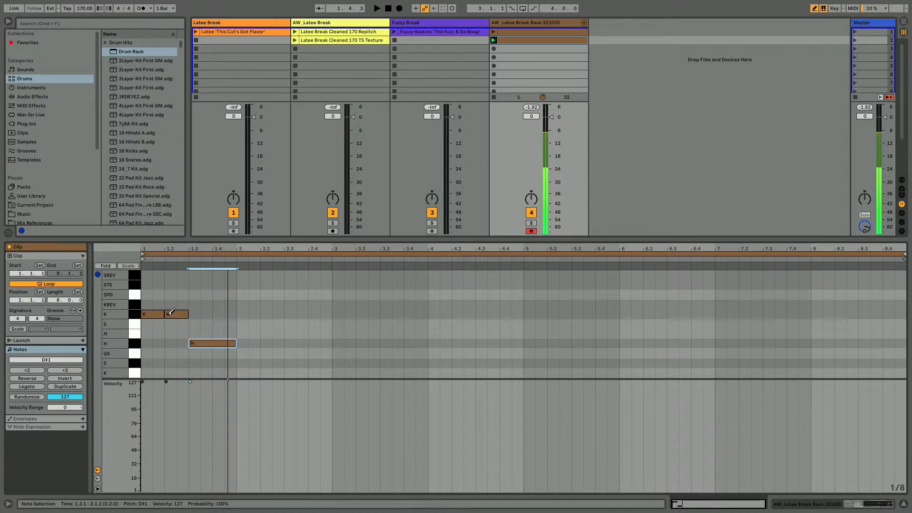
{"action": "key", "text": "Down"}
{"action": "key", "text": "Down"}
{"action": "key", "text": "Up"}
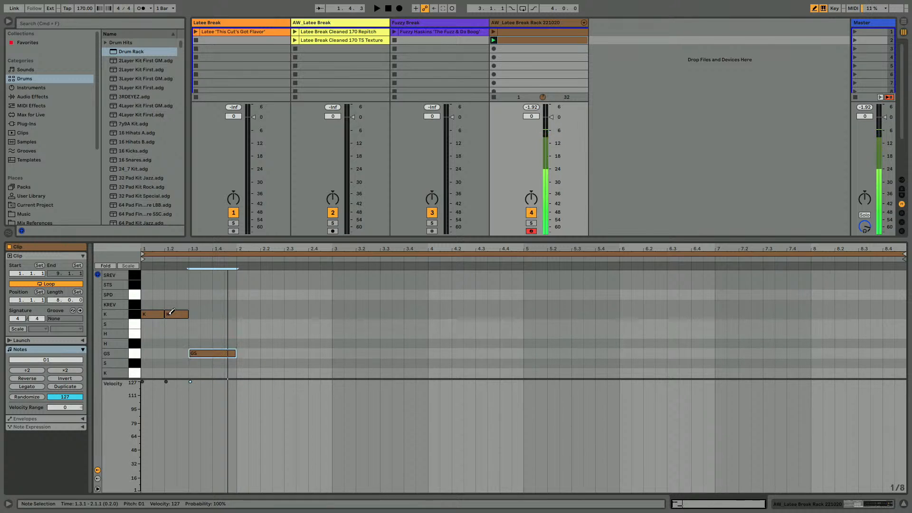
{"action": "key", "text": "Up"}
{"action": "key", "text": "Up"}
{"action": "key", "text": "Up"}
{"action": "key", "text": "Down"}
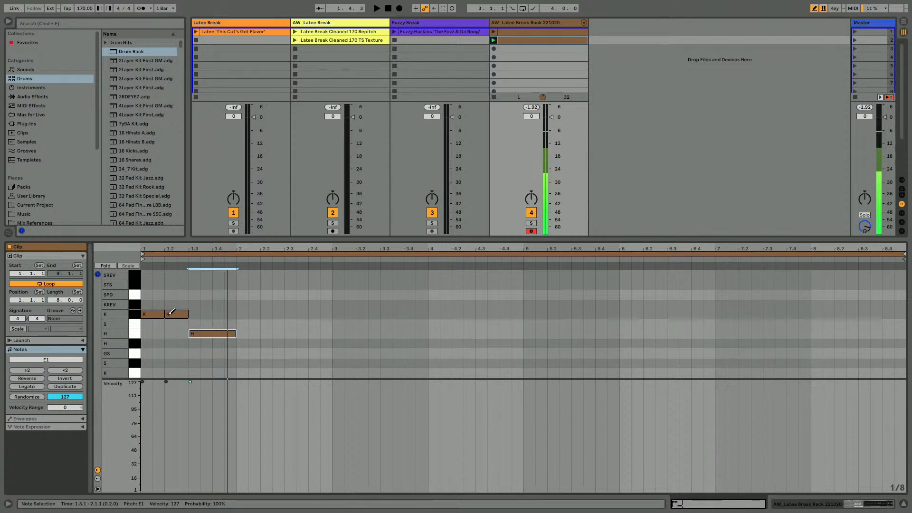
{"action": "key", "text": "Down"}
{"action": "key", "text": "Up"}
{"action": "key", "text": "Up"}
{"action": "key", "text": "Down"}
{"action": "key", "text": "Down"}
{"action": "key", "text": "space"}
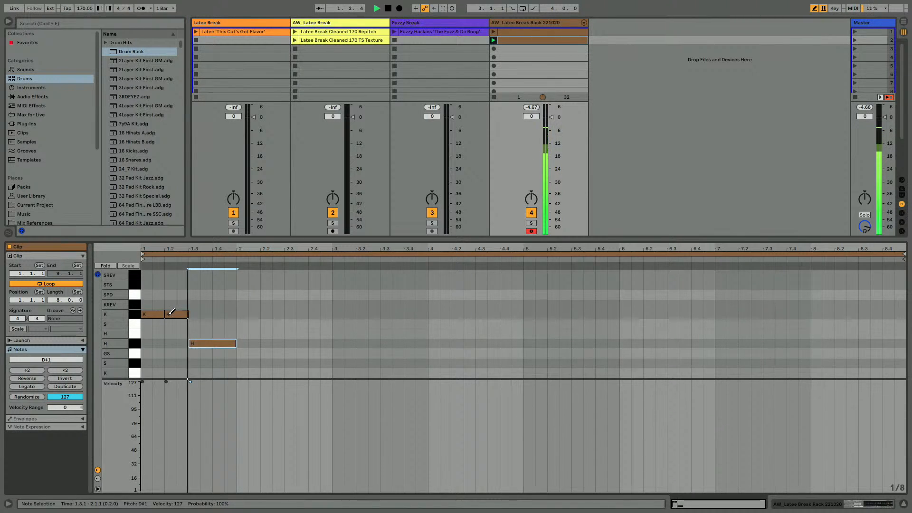
Shorten the 1.3.1 H note to end at 1.4.3 and duplicate it directly after itself
{"action": "key", "text": "shift+Left"}
{"action": "key", "text": "ctrl+d"}
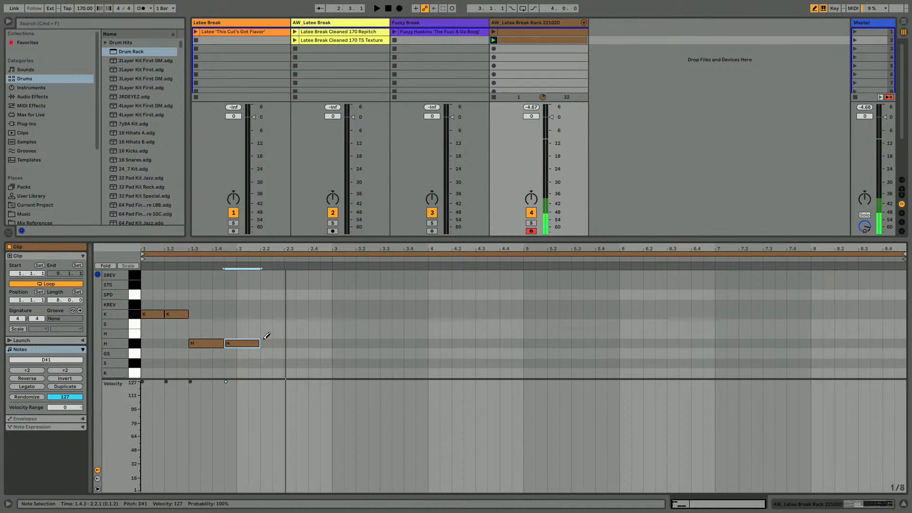
Add a note at 2.2.1, audition different pads for it, settle on the F1 snare, and extend it to 2.3.3
{"action": "left_click", "coordinate": [265, 340]}
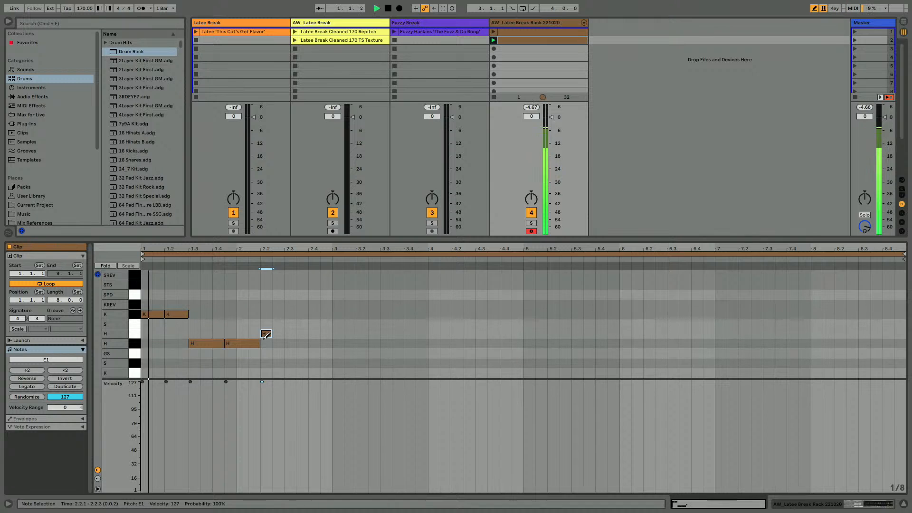
{"action": "key", "text": "Down"}
{"action": "key", "text": "Down"}
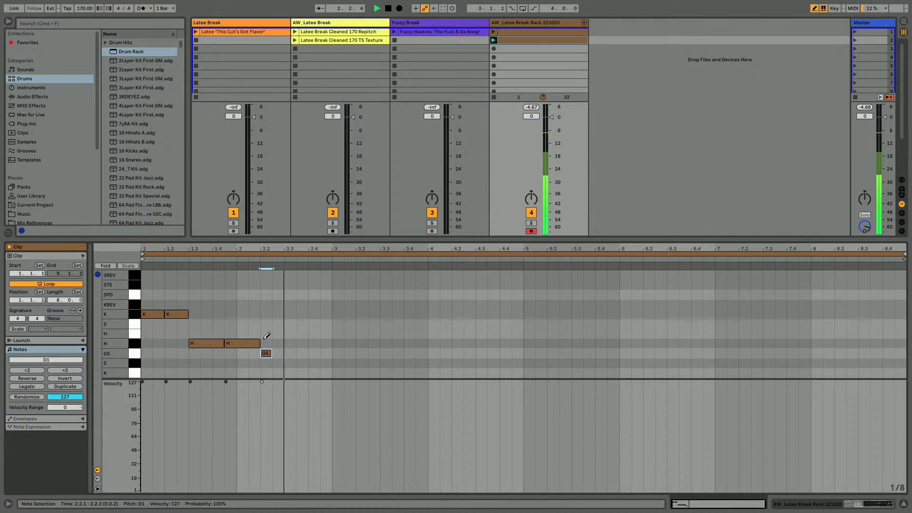
{"action": "key", "text": "Down"}
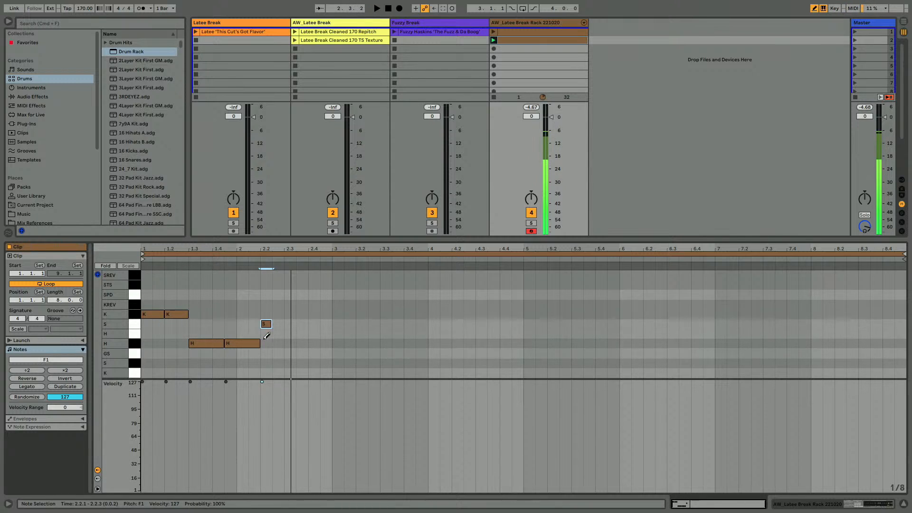
{"action": "key", "text": "space"}
{"action": "key", "text": "shift+Right"}
{"action": "key", "text": "shift+Right"}
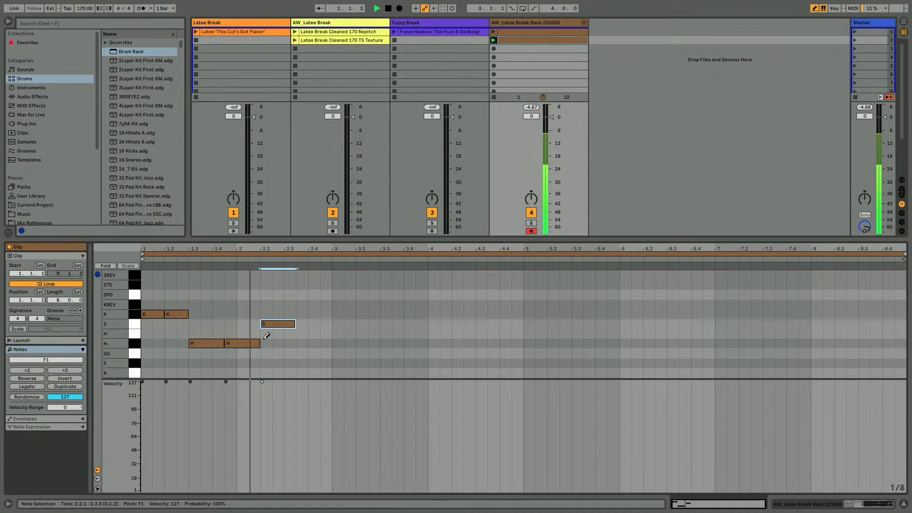
Shorten the 2.2.1 snare to one beat, duplicate it, and replace the original with the copy lengthened to span 2.2.1 to 2.4.1
{"action": "key", "text": "shift+Left"}
{"action": "key", "text": "super+d"}
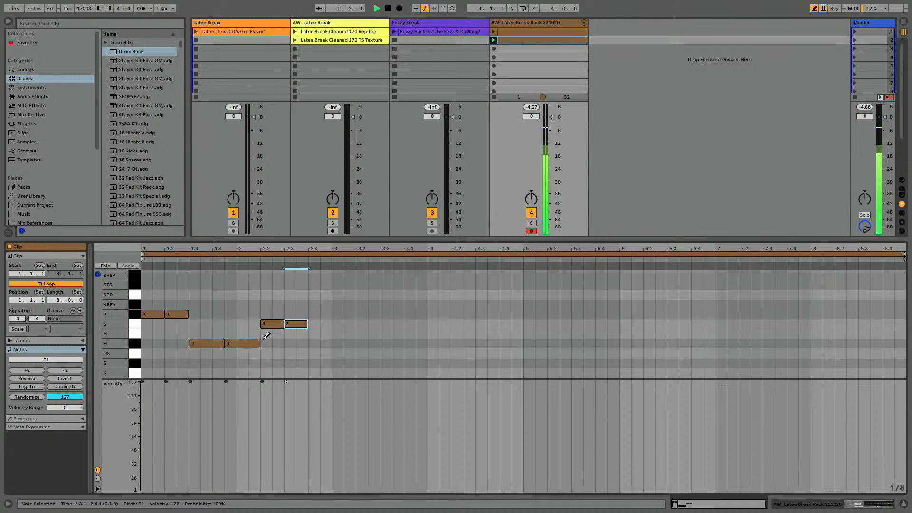
{"action": "key", "text": "shift+Right"}
{"action": "key", "text": "Left"}
{"action": "key", "text": "Left"}
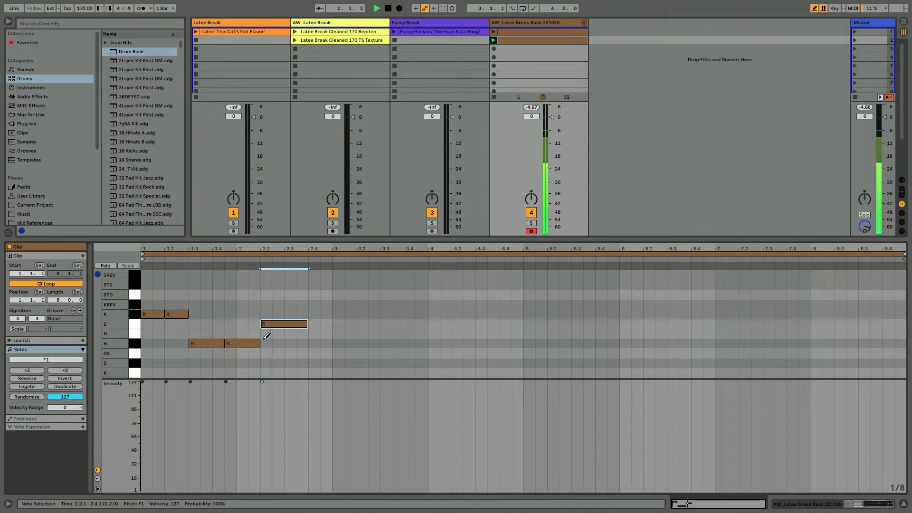
Move the 2.2.1 note down to the H pad at D#1 and extend it to 3.1.1
{"action": "key", "text": "Down"}
{"action": "key", "text": "Down"}
{"action": "left_click", "coordinate": [265, 324]}
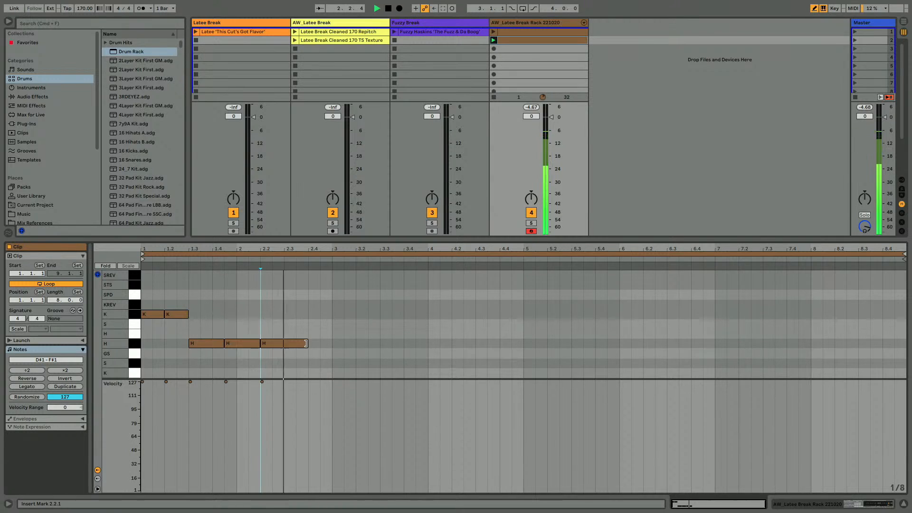
{"action": "left_click_drag", "start_coordinate": [308, 339], "coordinate": [334, 339]}
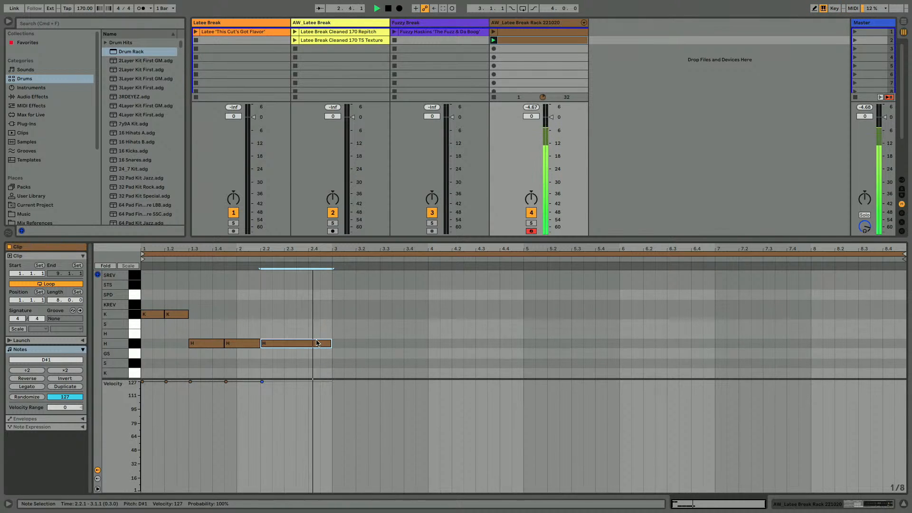
Split the 2.2.1 H note at 2.3.3, discard the remainder, and replay the clip
{"action": "left_click", "coordinate": [312, 338]}
{"action": "left_click", "coordinate": [295, 335]}
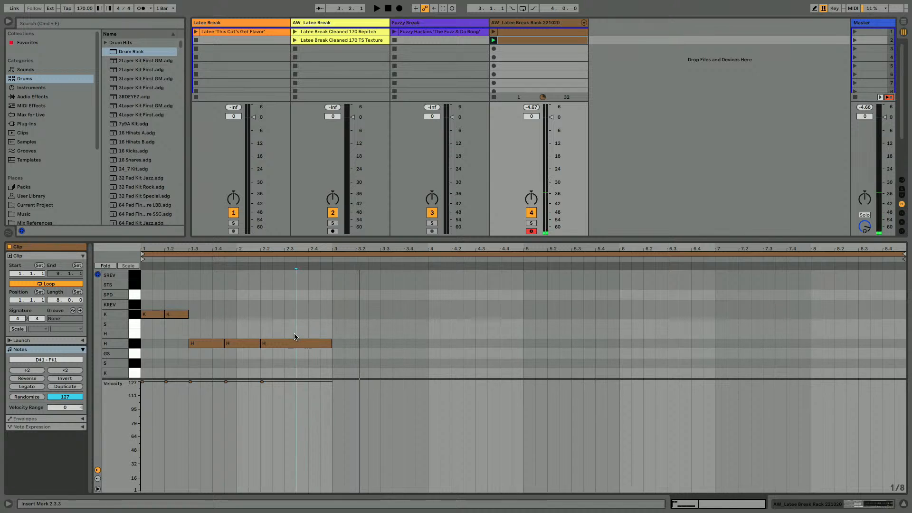
{"action": "key", "text": "super+e"}
{"action": "key", "text": "space"}
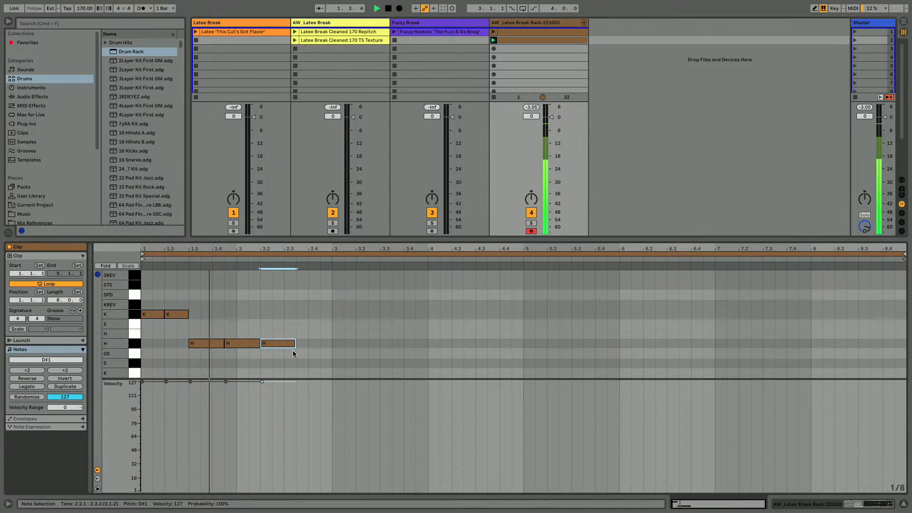
Move the four H notes between 1.3.1 and 3.1.1 down to the S pad at C#1 and play the clip
{"action": "key", "text": "space"}
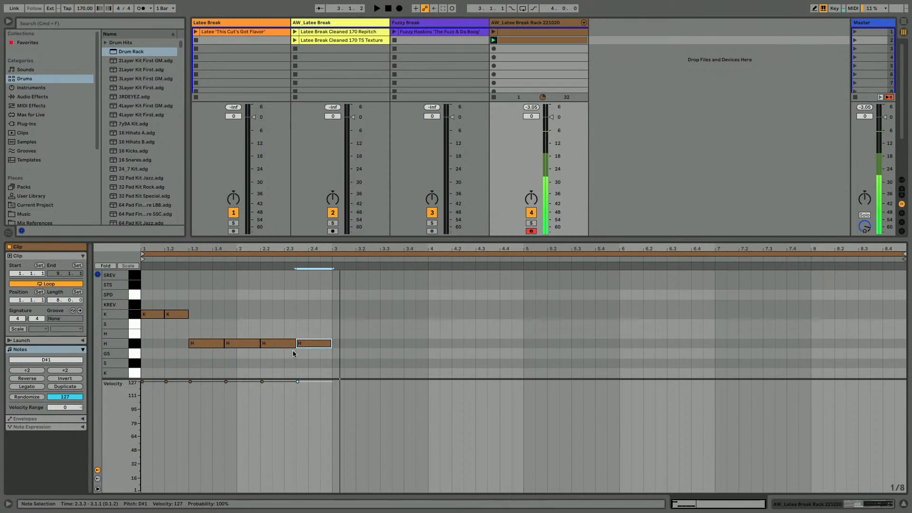
{"action": "left_click_drag", "start_coordinate": [321, 284], "coordinate": [190, 346]}
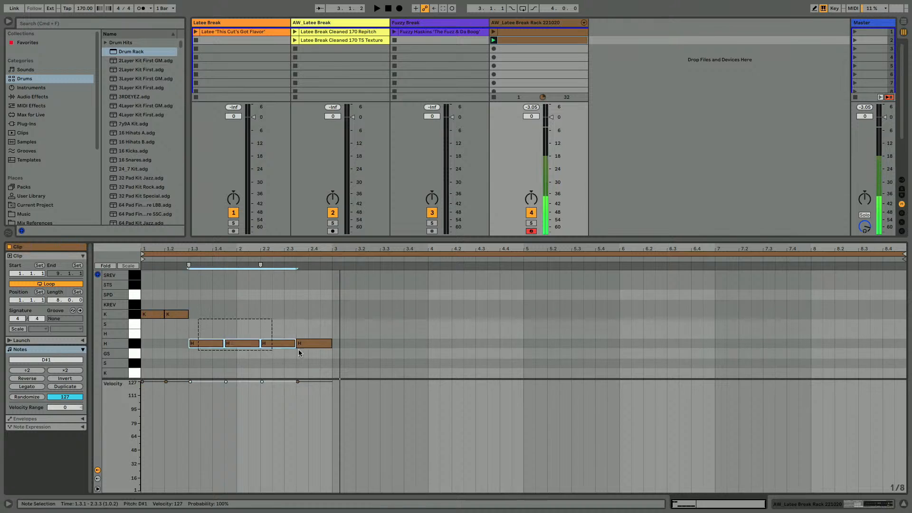
{"action": "key", "text": "Down"}
{"action": "key", "text": "Down"}
{"action": "key", "text": "space"}
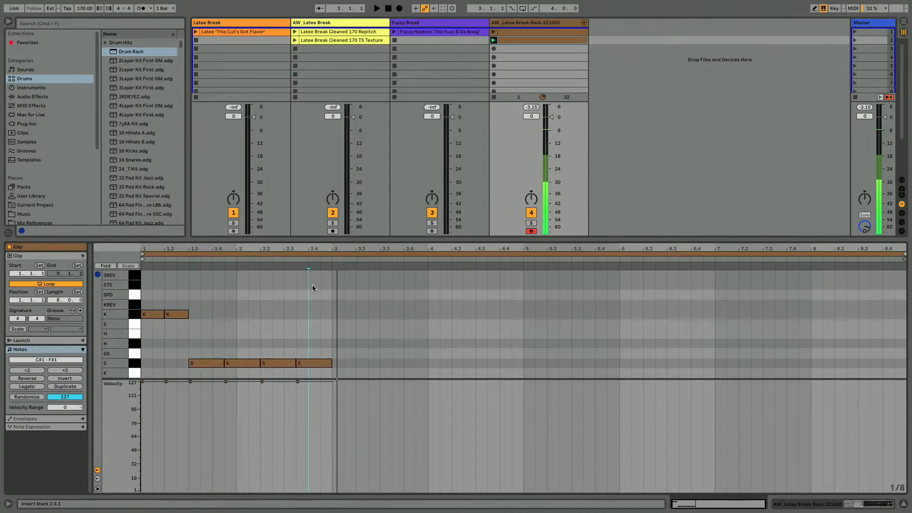
Duplicate the whole two-bar pattern so it repeats from 3.1.1 to 5.1.1
{"action": "key", "text": "ctrl+a"}
{"action": "key", "text": "ctrl+d"}
{"action": "left_click", "coordinate": [240, 318]}
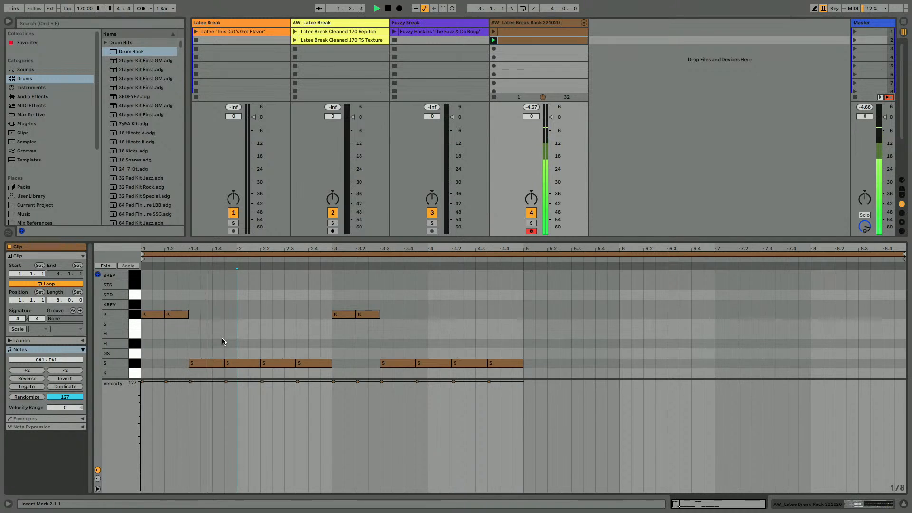
Draw a KREV note at 2.4.1 and extend it to 3.1.1
{"action": "key", "text": "b"}
{"action": "key", "text": "space"}
{"action": "left_click", "coordinate": [312, 307]}
{"action": "key", "text": "shift+Right"}
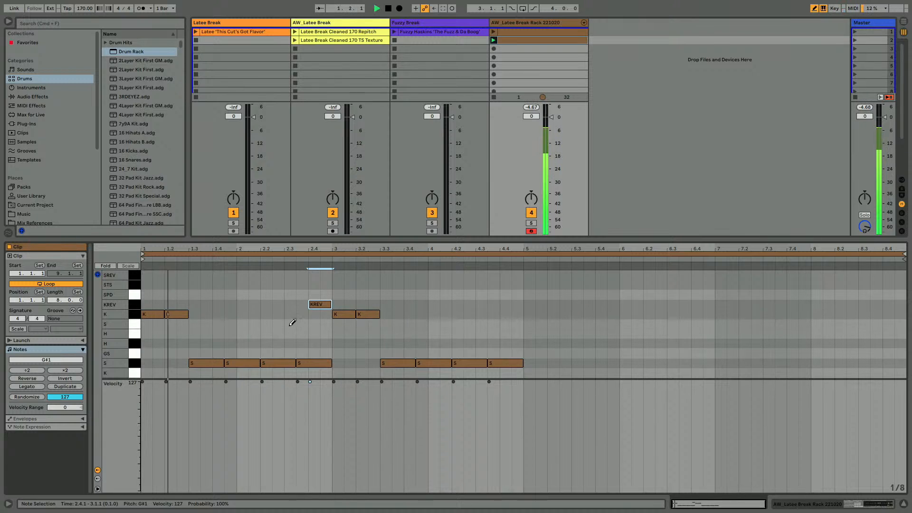
Try a 1/16 note at 2.2.2, moved from the H pad to GS, with a second GS note at 2.2.4
{"action": "left_click", "coordinate": [278, 343]}
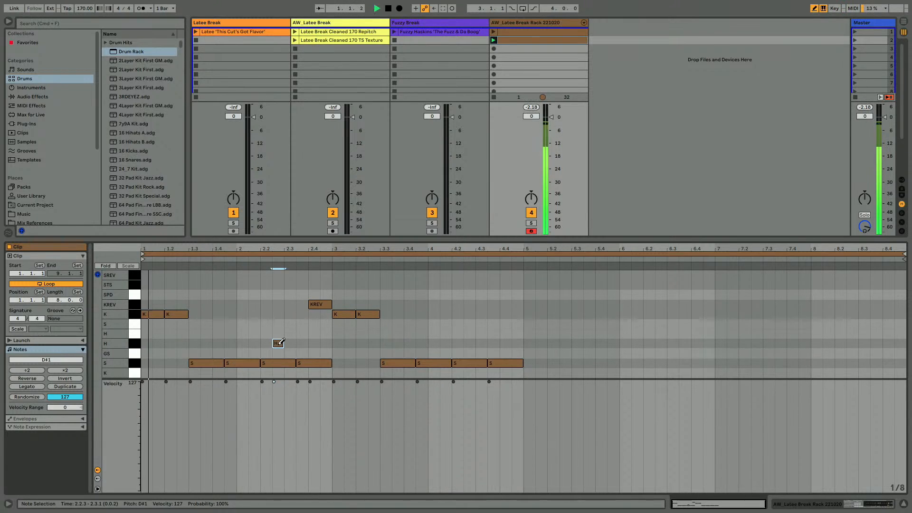
{"action": "key", "text": "super+1"}
{"action": "key", "text": "Left"}
{"action": "key", "text": "shift+Left"}
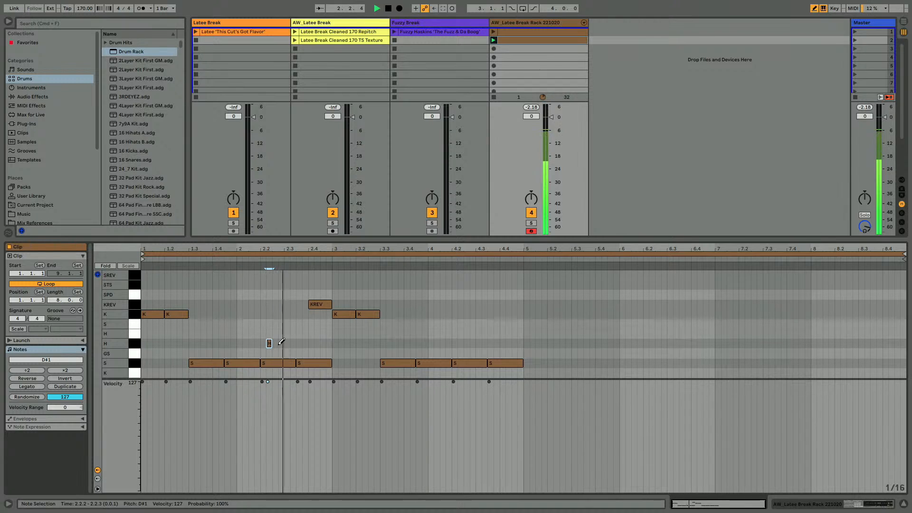
{"action": "key", "text": "space"}
{"action": "key", "text": "space"}
{"action": "left_click", "coordinate": [280, 353]}
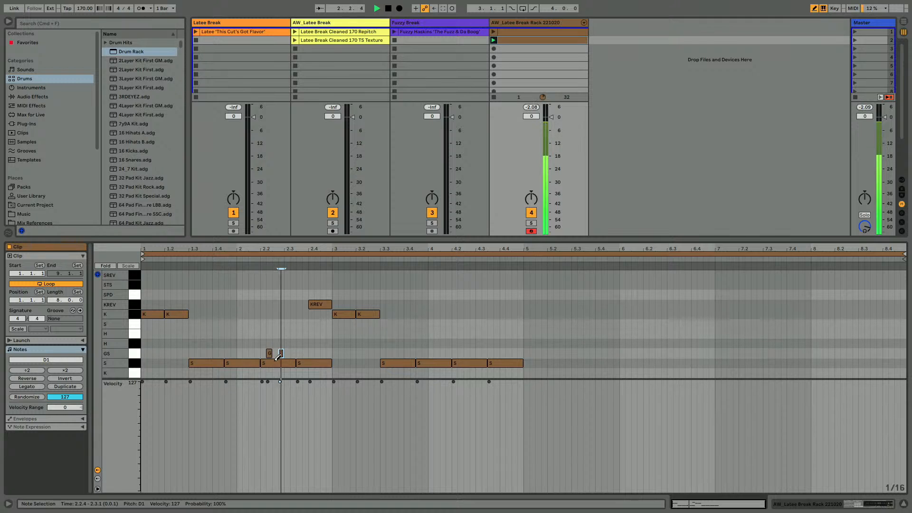
Try the 2.2.2 and 2.2.4 notes on the F1 snare and remove the one at 2.2.2
{"action": "left_click", "coordinate": [270, 354]}
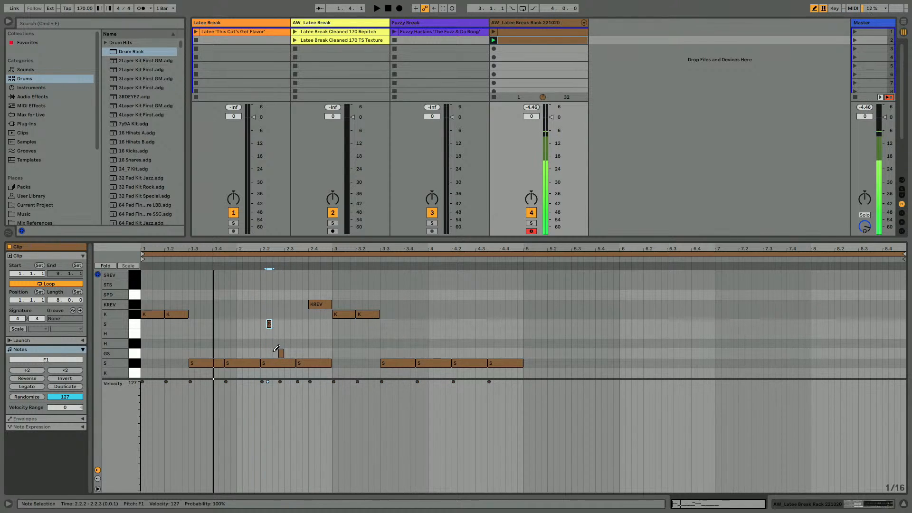
{"action": "left_click", "coordinate": [282, 352]}
{"action": "left_click", "coordinate": [282, 334]}
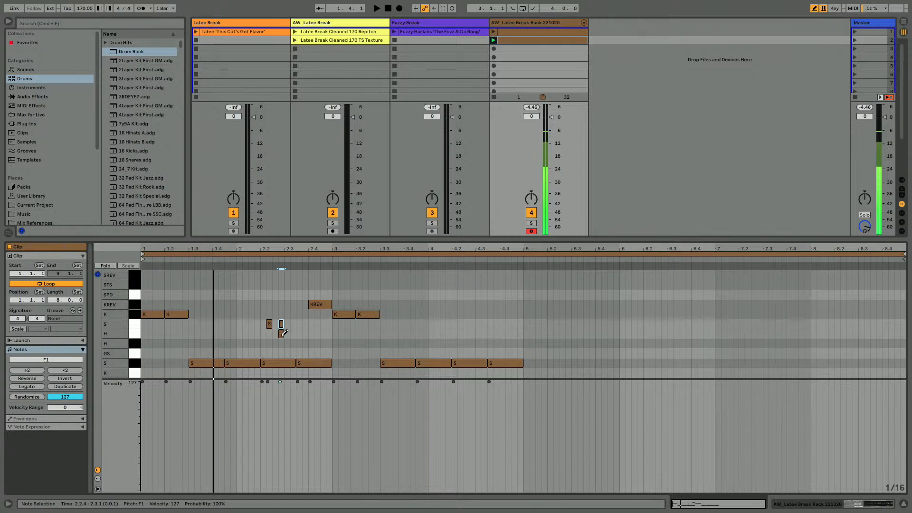
{"action": "left_click", "coordinate": [282, 333]}
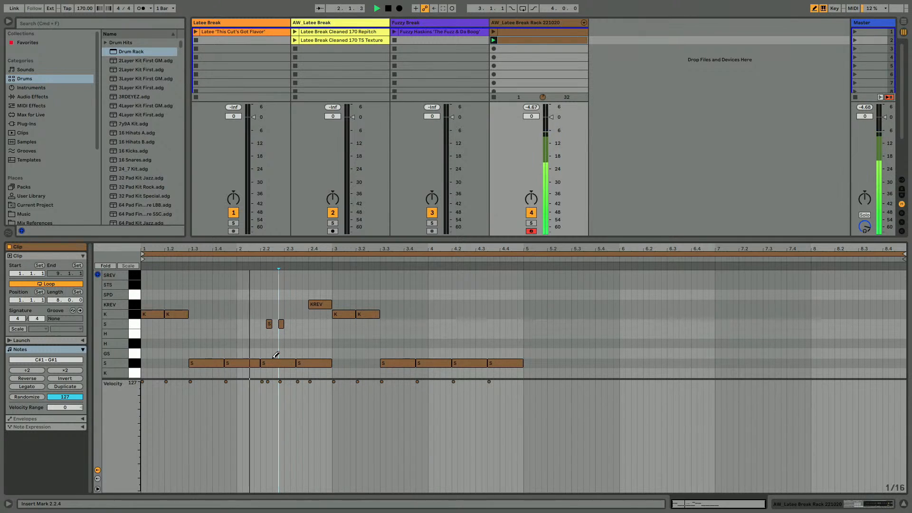
{"action": "left_click", "coordinate": [269, 324]}
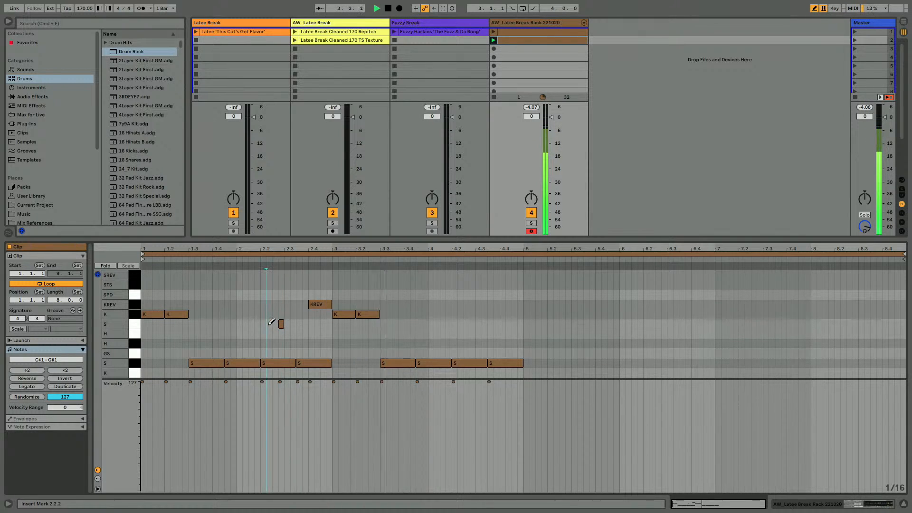
Try chopping the C#1 snare at 2.2.1 with retriggers at 2.2.2 and 2.2.4, and delete the F1 note
{"action": "left_click", "coordinate": [281, 324]}
{"action": "left_click", "coordinate": [274, 362]}
{"action": "left_click", "coordinate": [270, 363]}
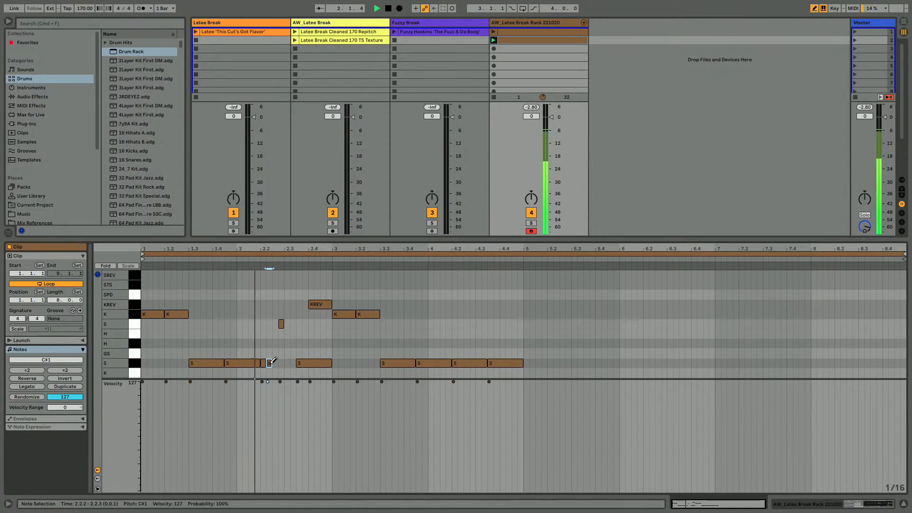
{"action": "key", "text": "shift+Right"}
{"action": "key", "text": "shift+Right"}
{"action": "left_click", "coordinate": [281, 363]}
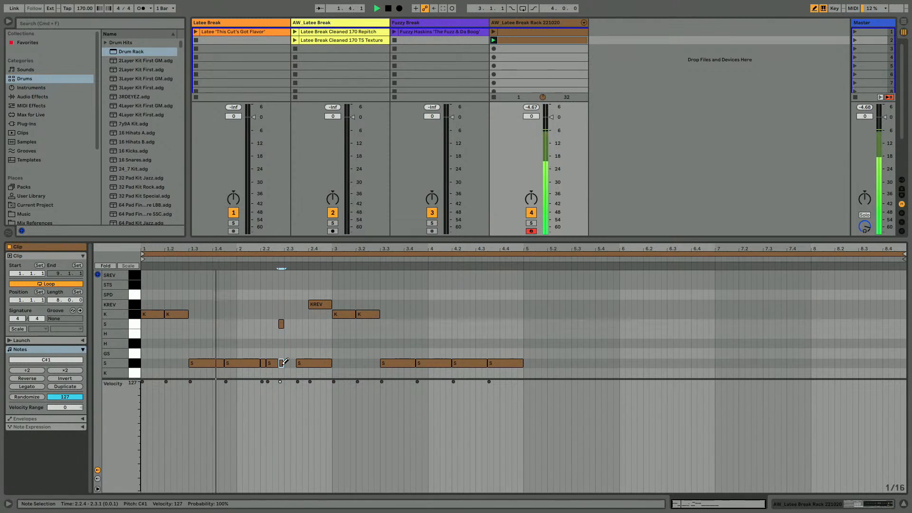
{"action": "key", "text": "shift+Right"}
{"action": "key", "text": "shift+Right"}
{"action": "left_click", "coordinate": [281, 325]}
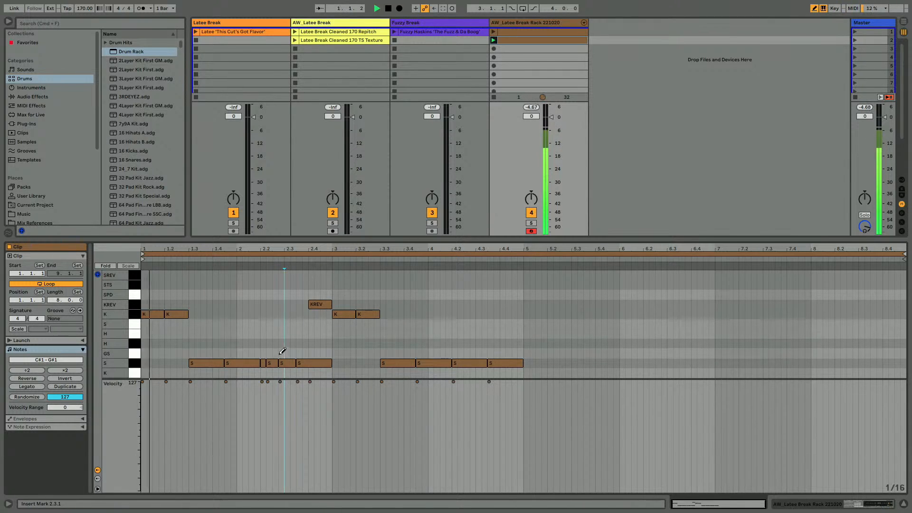
Restore the single C#1 snare from 2.2.1 to 2.3.3, try an H note at 2.2.3, and delete it
{"action": "left_click", "coordinate": [262, 363]}
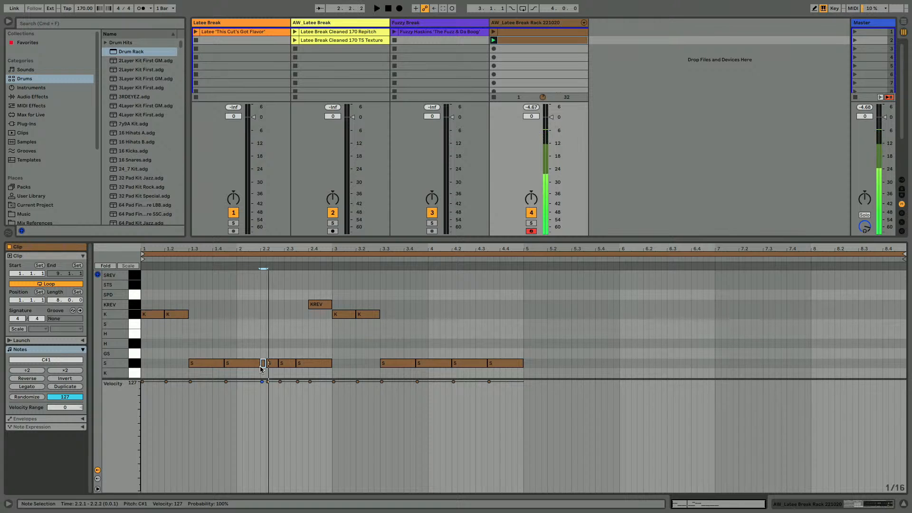
{"action": "key", "text": "space"}
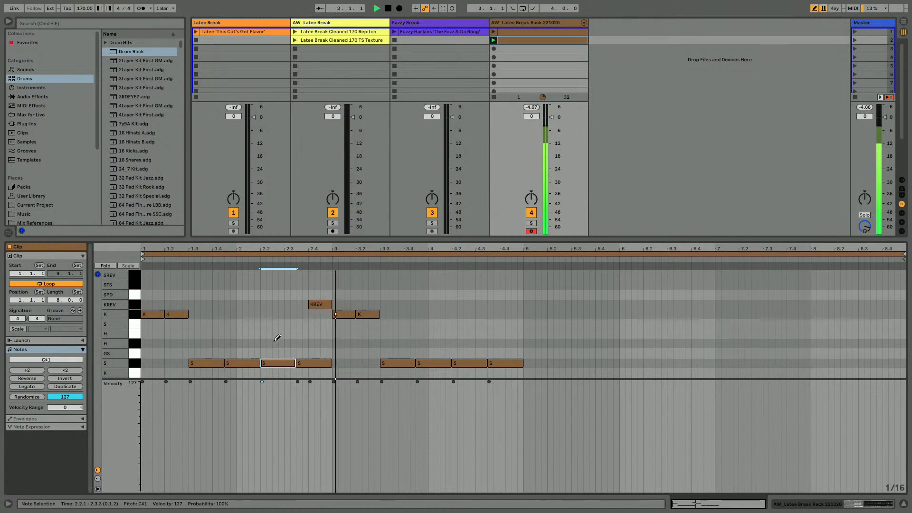
{"action": "left_click", "coordinate": [275, 343]}
{"action": "key", "text": "shift+Right"}
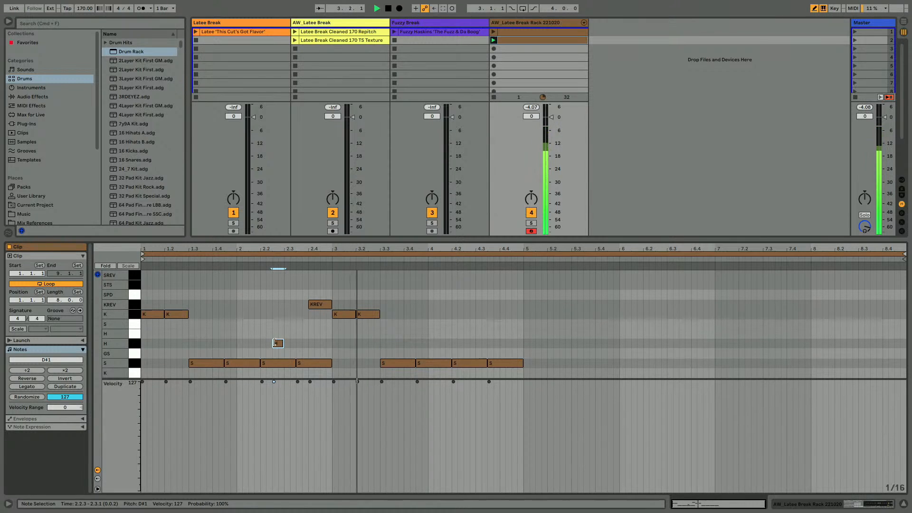
{"action": "left_click", "coordinate": [278, 343]}
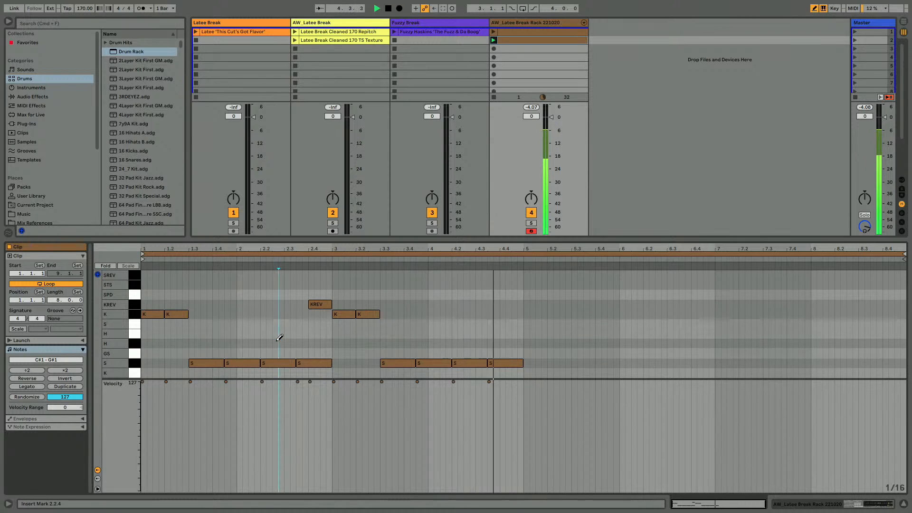
Duplicate the four-bar pattern to fill bars 5 to 8 and play the clip
{"action": "left_click_drag", "start_coordinate": [508, 269], "coordinate": [141, 375]}
{"action": "key", "text": "ctrl+d"}
{"action": "key", "text": "space"}
Move the last bar 4 snare at 4.3.3 up to the STS pad at A#1
{"action": "left_click", "coordinate": [506, 307]}
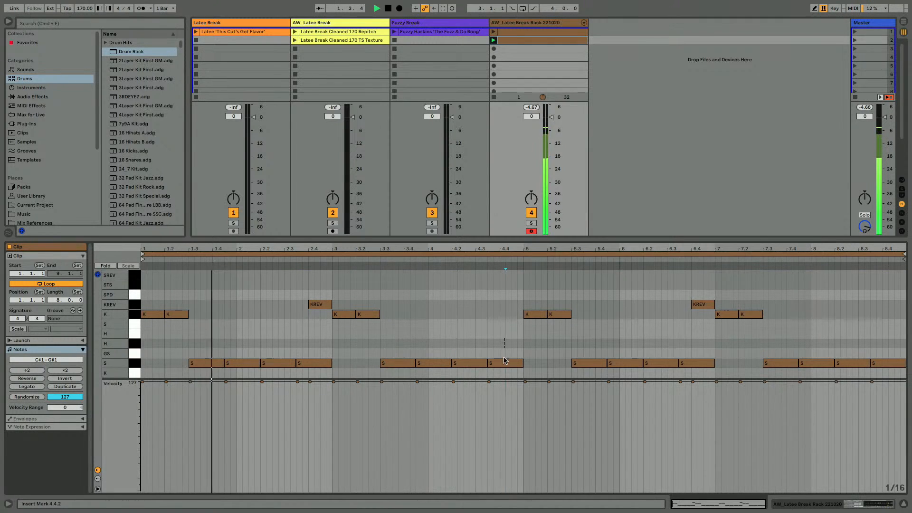
{"action": "left_click", "coordinate": [505, 363]}
{"action": "key", "text": "shift+Up"}
{"action": "key", "text": "Down"}
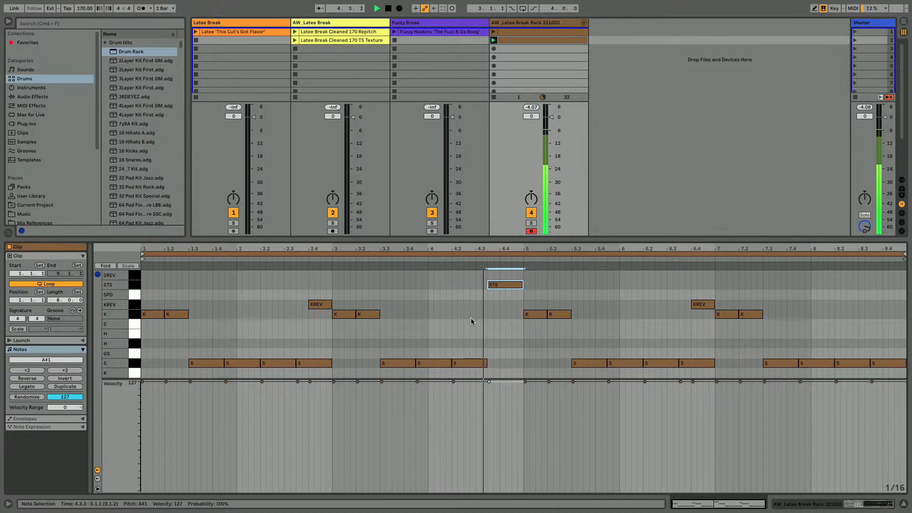
Inspect the STS pad's sample in the drum rack, reopen the pattern clip, and replay it
{"action": "key", "text": "shift+Tab"}
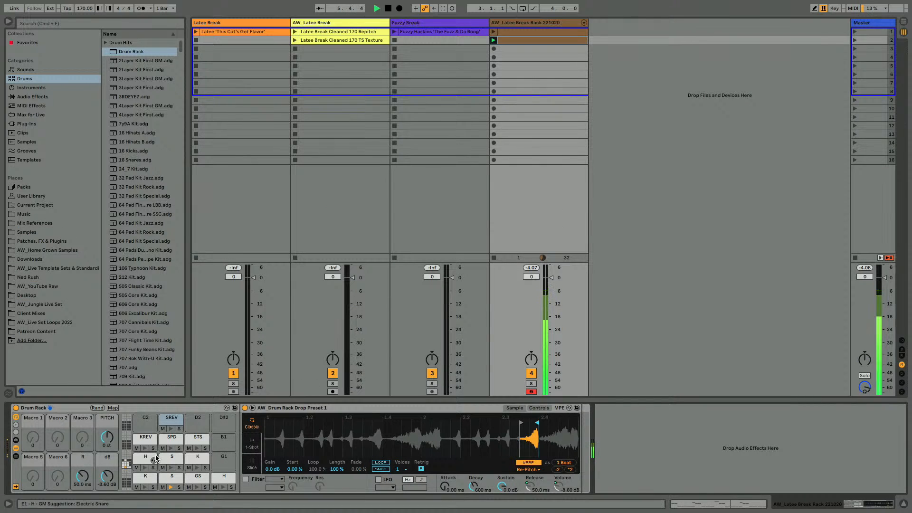
{"action": "left_click", "coordinate": [194, 439]}
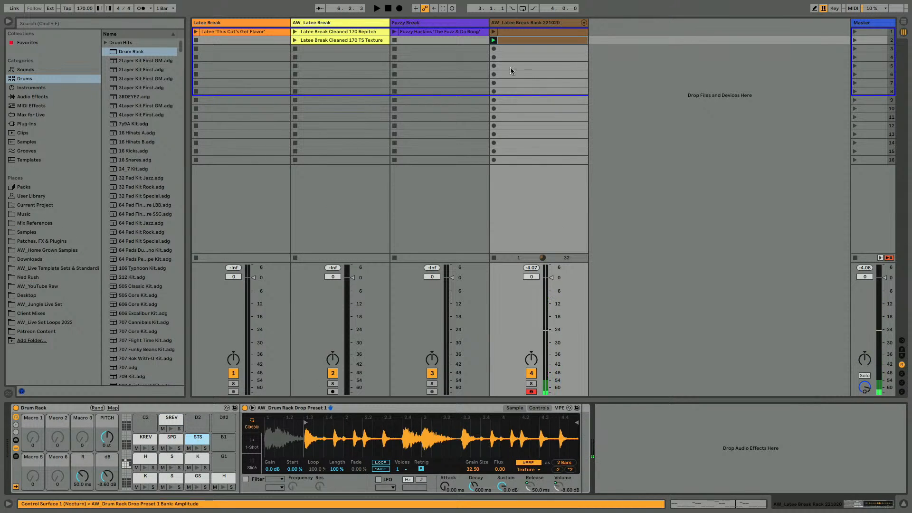
{"action": "double_click", "coordinate": [534, 39]}
{"action": "key", "text": "space"}
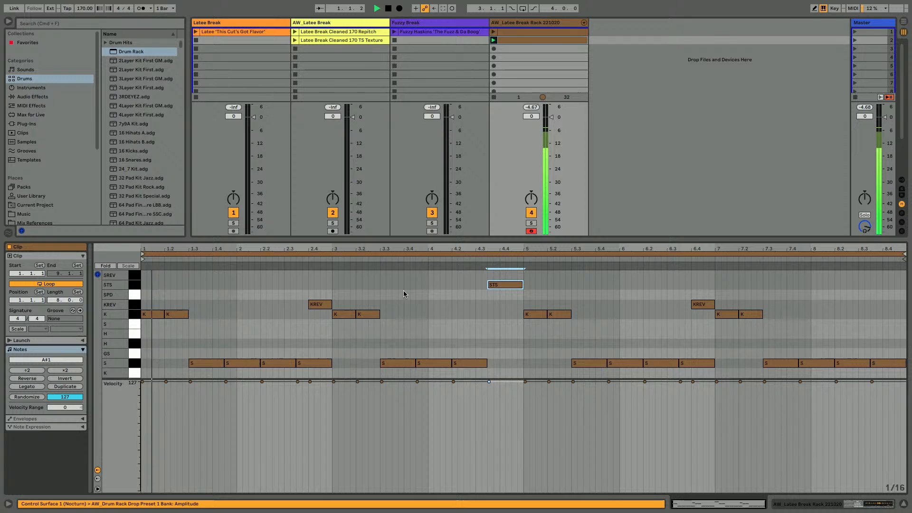
Draw an SREV note at 4.2.3 and extend it to 4.3.3, where the STS note begins
{"action": "key", "text": "b"}
{"action": "left_click", "coordinate": [467, 276]}
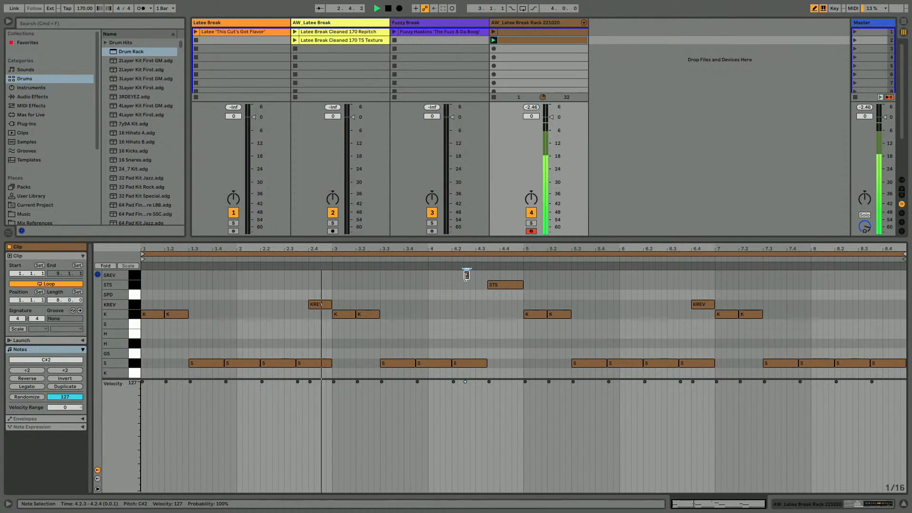
{"action": "key", "text": "shift+Right"}
{"action": "key", "text": "shift+Right"}
{"action": "key", "text": "shift+Right"}
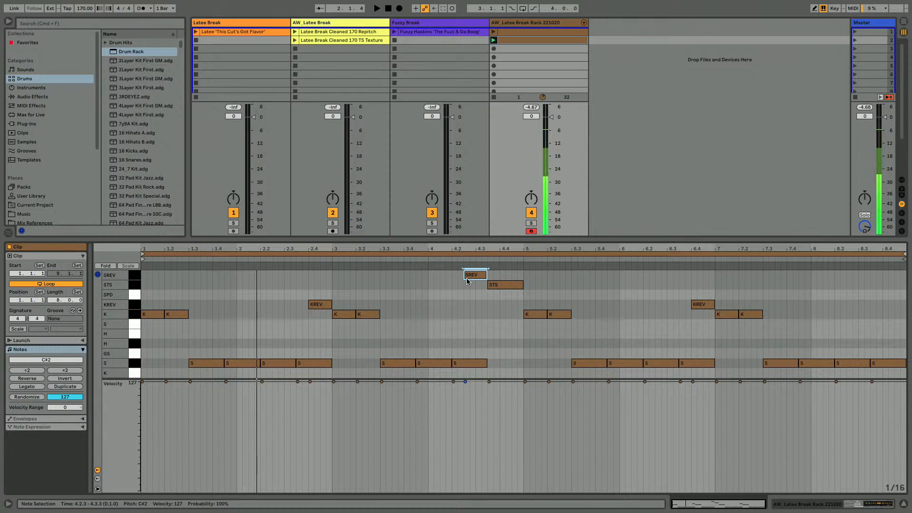
Replay the fill and shorten the SREV note so it starts at 4.3.1
{"action": "key", "text": "space"}
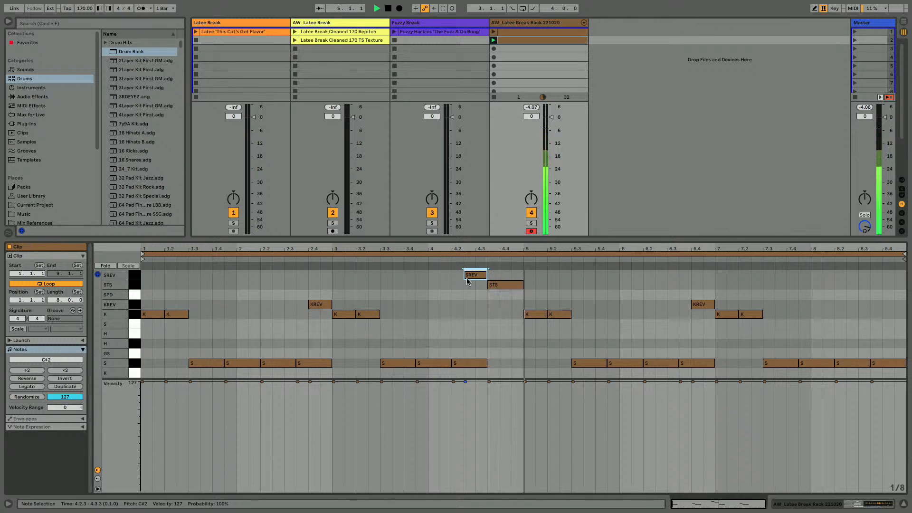
{"action": "key", "text": "space"}
{"action": "left_click", "coordinate": [403, 258]}
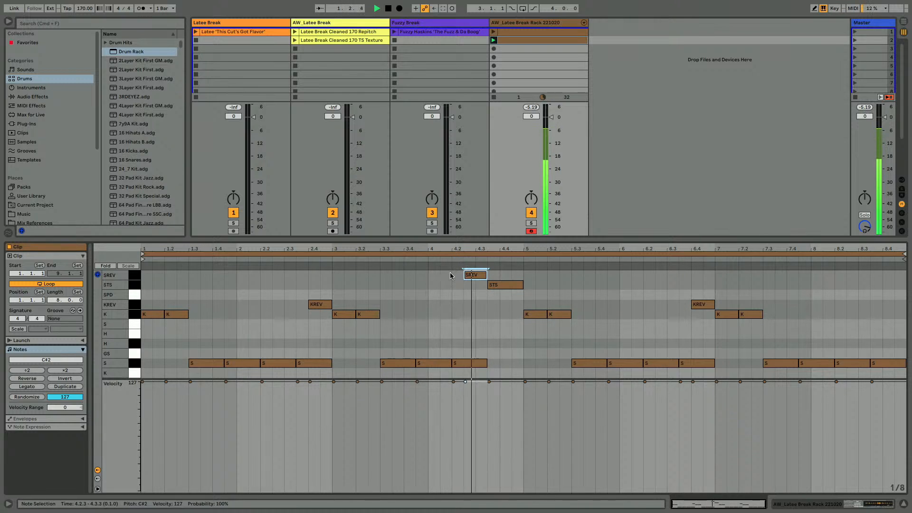
{"action": "left_click_drag", "start_coordinate": [465, 275], "coordinate": [477, 276]}
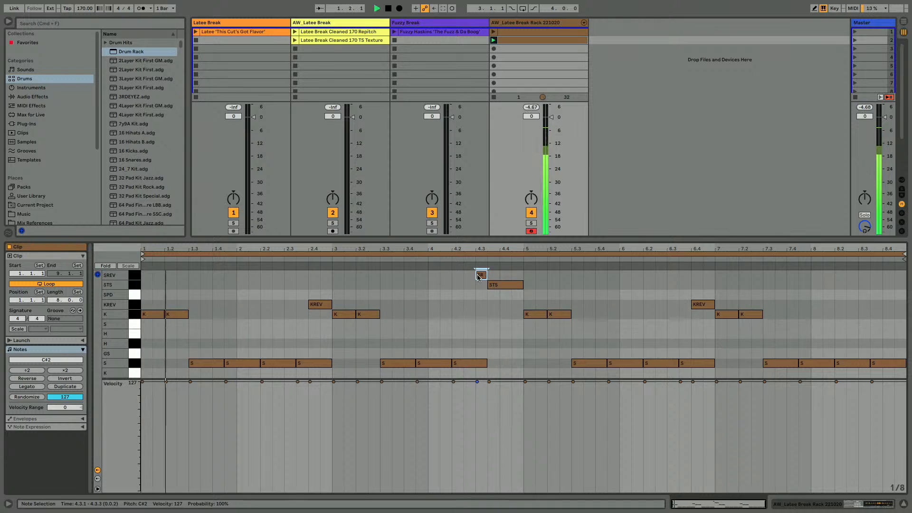
{"action": "left_click", "coordinate": [441, 262]}
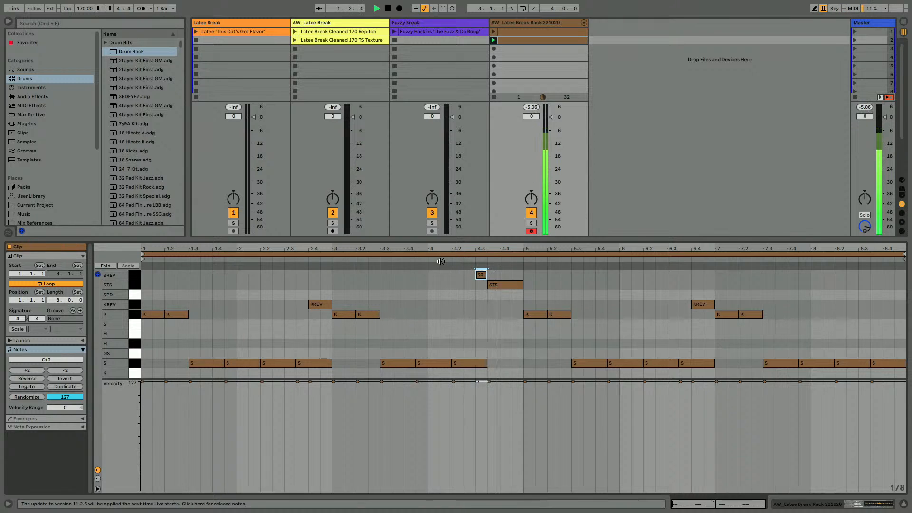
Duplicate the STS pad onto the empty neighbouring B1 pad and rename the copy REVSTS
{"action": "key", "text": "shift+Tab"}
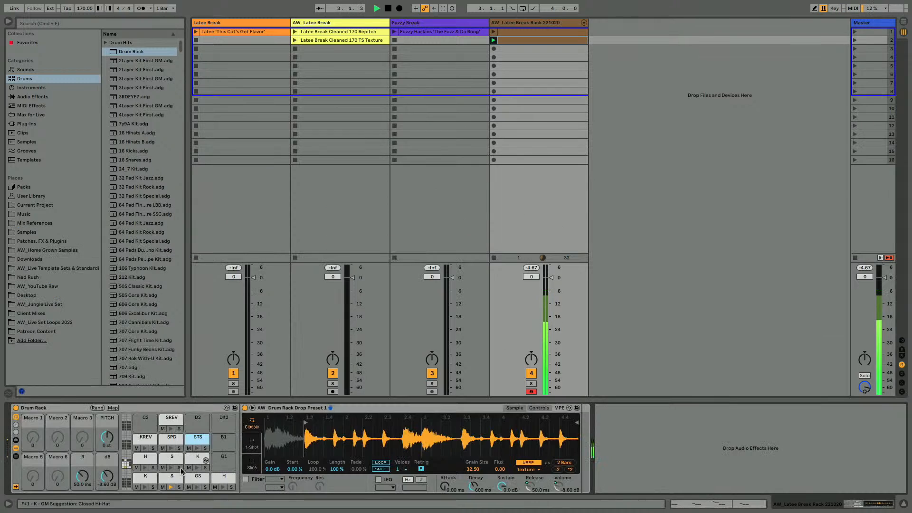
{"action": "key", "text": "space"}
{"action": "left_click_drag", "start_coordinate": [205, 441], "coordinate": [216, 441]}
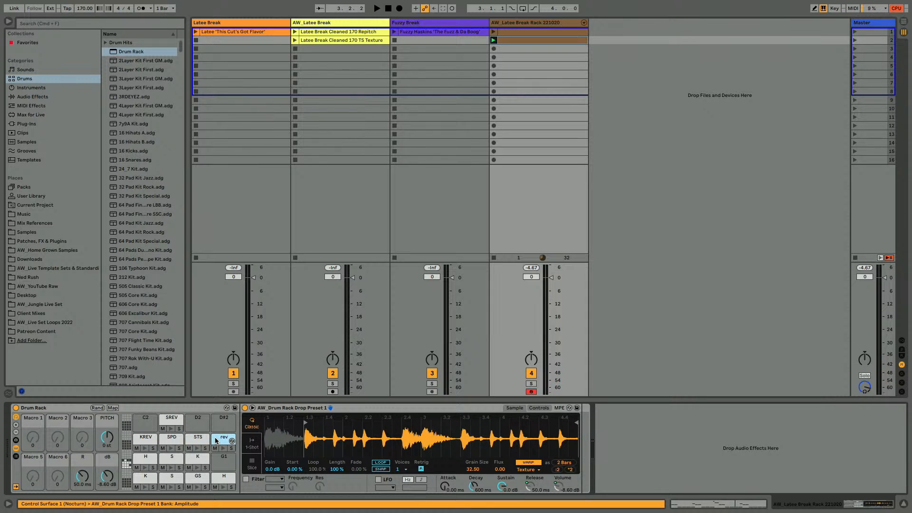
{"action": "key", "text": "BackSpace"}
{"action": "key", "text": "BackSpace"}
{"action": "type", "text": "REVSTS"}
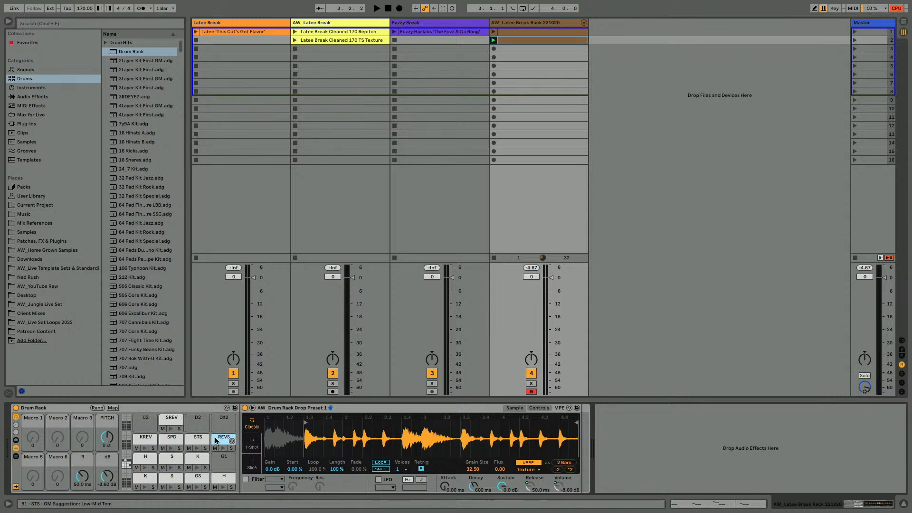
Reverse the REVSTS pad's sample and move its playback start to about 4.2
{"action": "right_click", "coordinate": [300, 435]}
{"action": "left_click", "coordinate": [313, 484]}
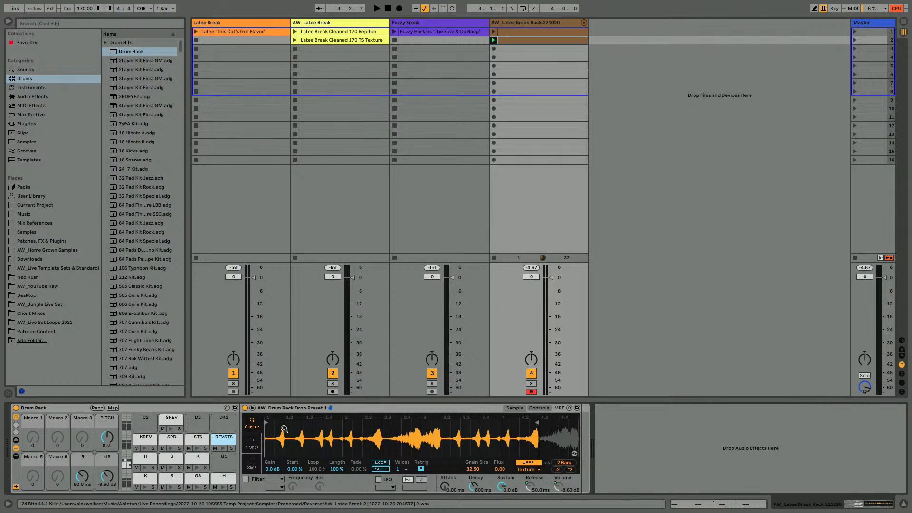
{"action": "left_click_drag", "start_coordinate": [268, 421], "coordinate": [515, 437]}
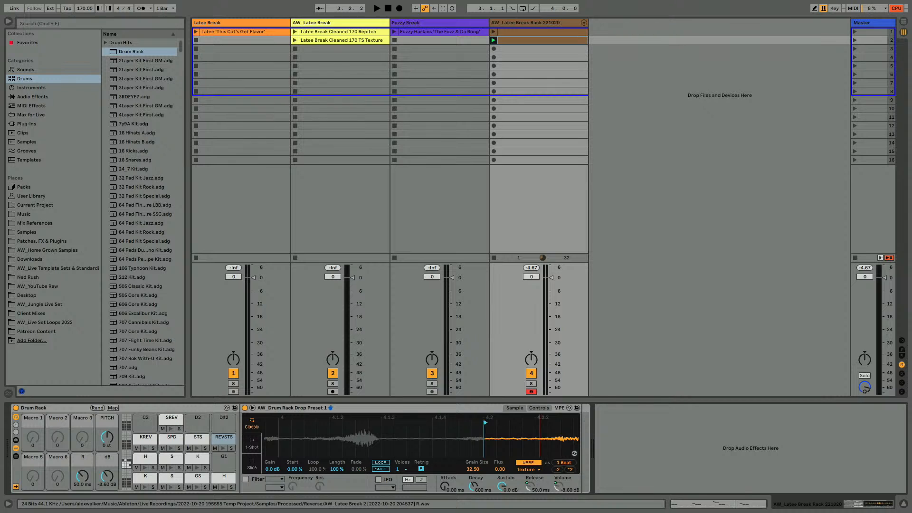
Open the second pattern and replace the bar 4 SREV note with a REVSTS note running from 4.2.1 to 4.3.3
{"action": "key", "text": "space"}
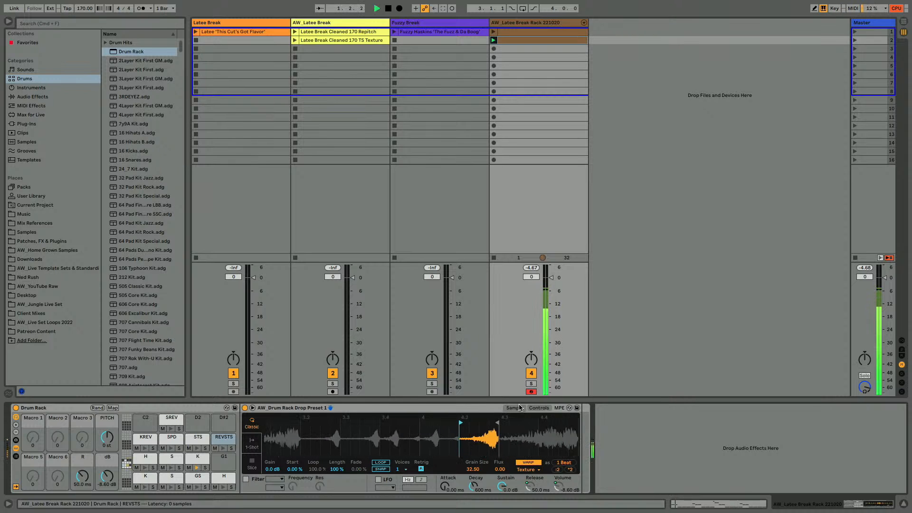
{"action": "double_click", "coordinate": [521, 39]}
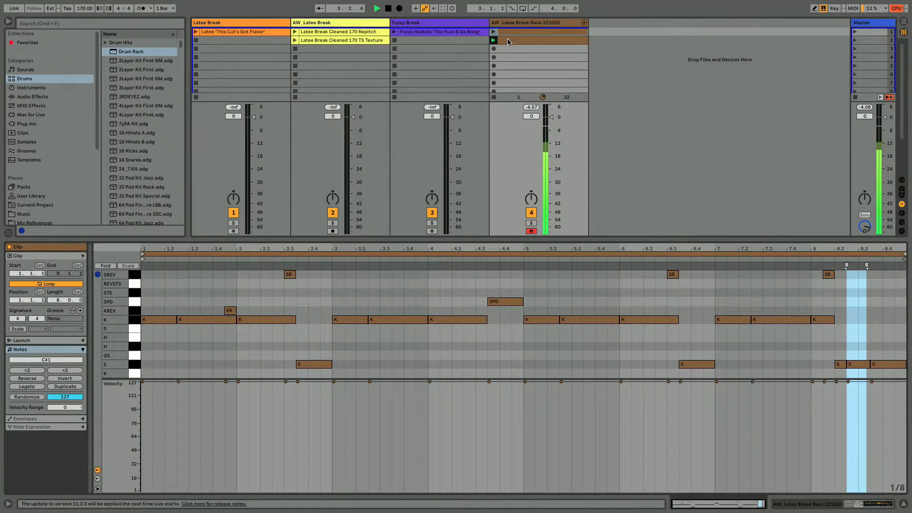
{"action": "left_click", "coordinate": [482, 274]}
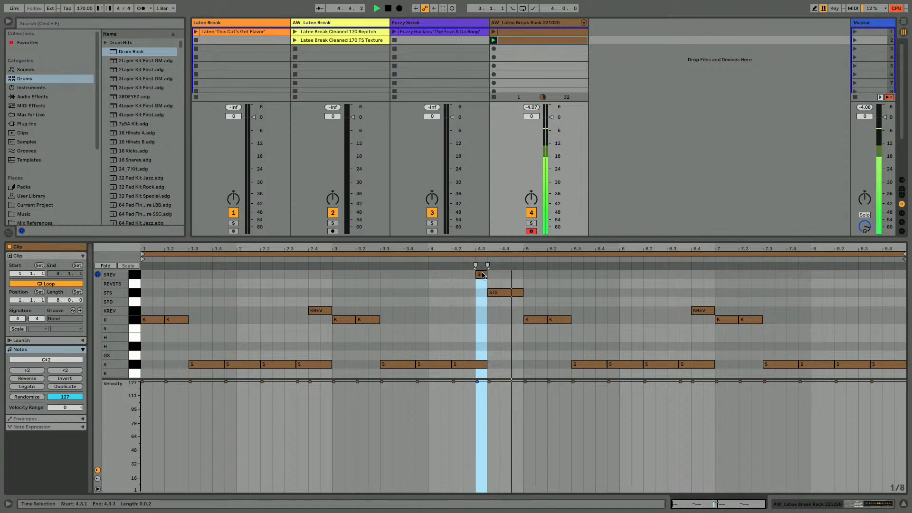
{"action": "key", "text": "space"}
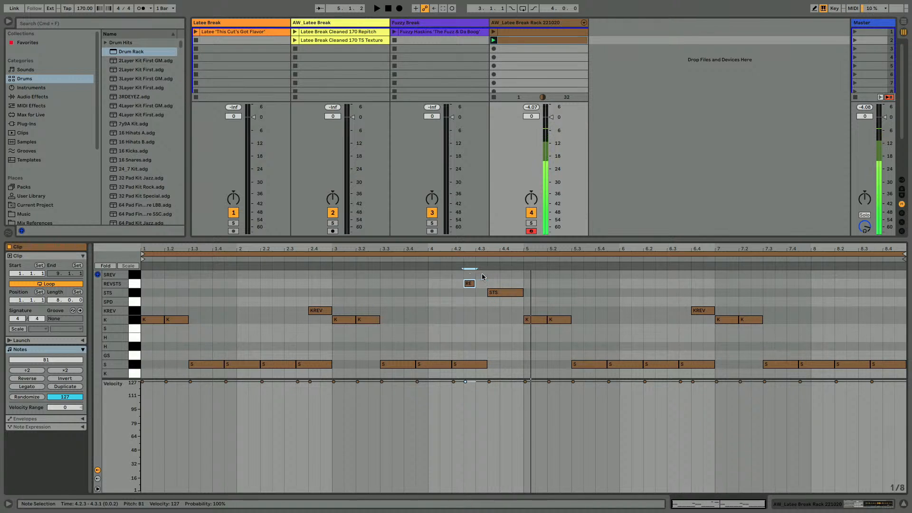
{"action": "key", "text": "Left"}
{"action": "key", "text": "space"}
{"action": "key", "text": "Right"}
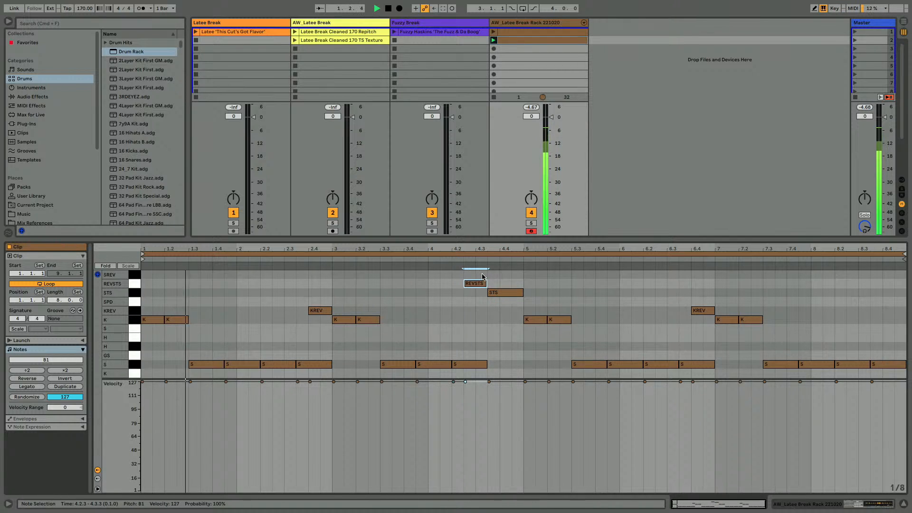
{"action": "key", "text": "Left"}
{"action": "key", "text": "shift+Right"}
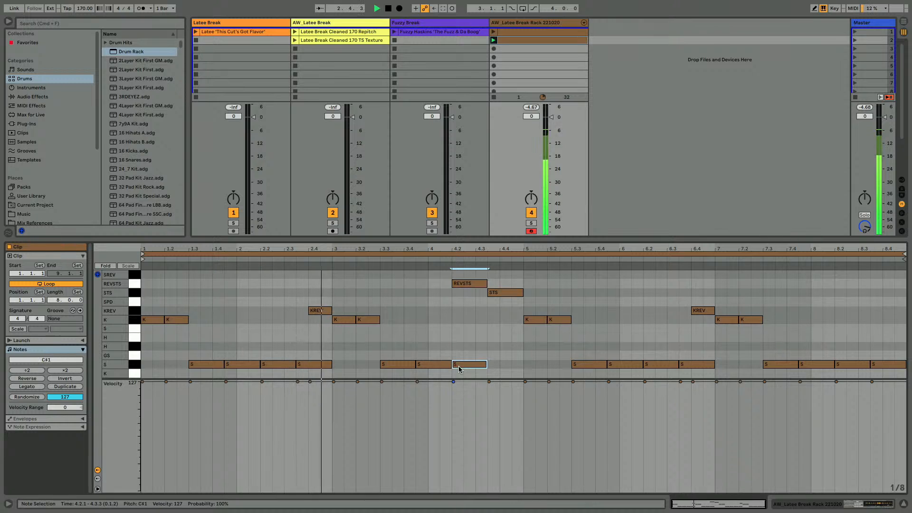
Try removing the S note at 4.2.1 and shortening the REVSTS note so it starts at 4.2.3
{"action": "double_click", "coordinate": [458, 364]}
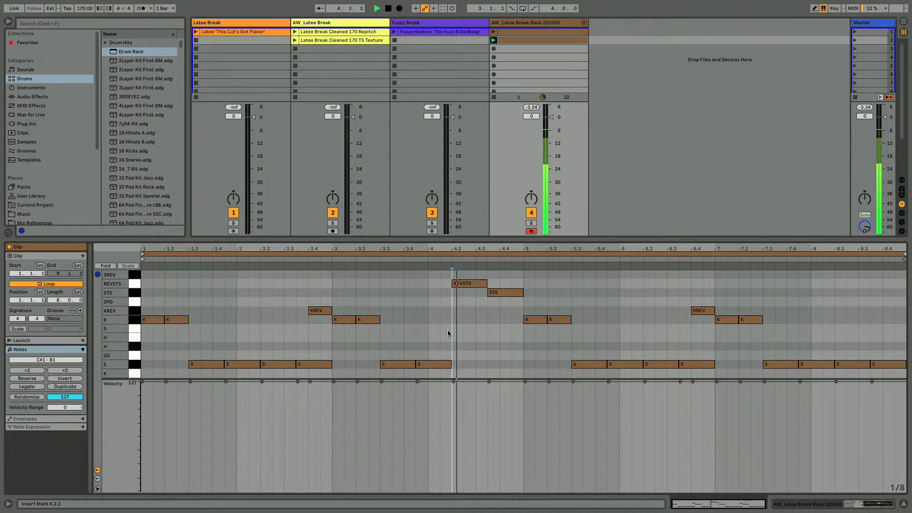
{"action": "left_click", "coordinate": [468, 284]}
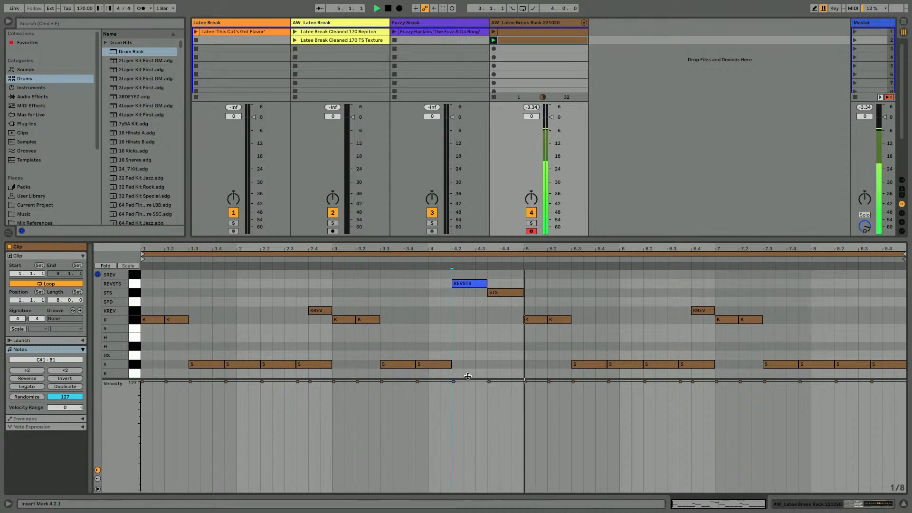
{"action": "left_click", "coordinate": [466, 285]}
{"action": "key", "text": "Right"}
{"action": "key", "text": "shift+Left"}
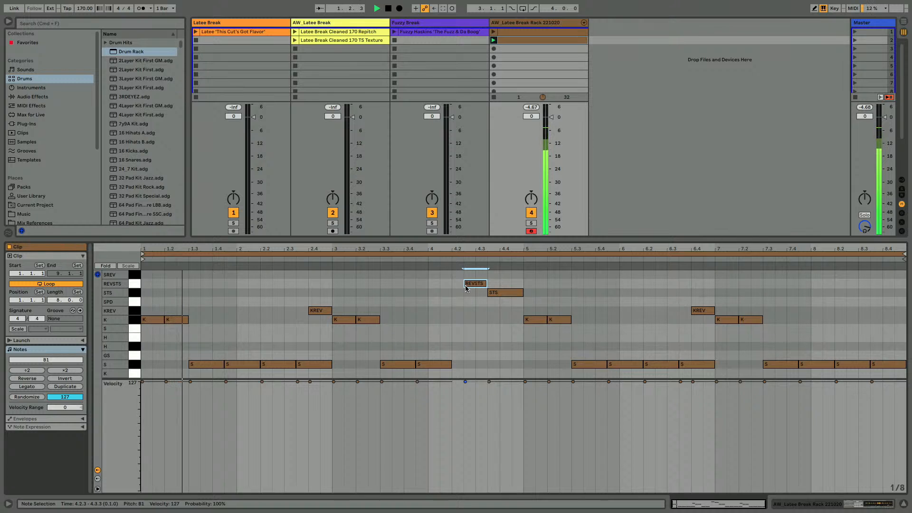
Redraw the S note from 4.2.1 to 4.3.3, delete the REVSTS note, and replay the pattern
{"action": "key", "text": "b"}
{"action": "left_click", "coordinate": [461, 356]}
{"action": "key", "text": "shift+Right"}
{"action": "key", "text": "Down"}
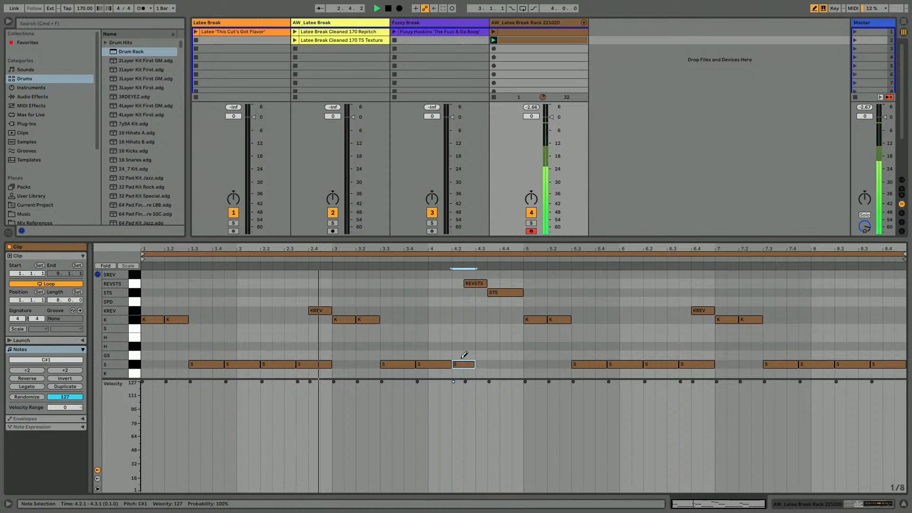
{"action": "key", "text": "shift+Right"}
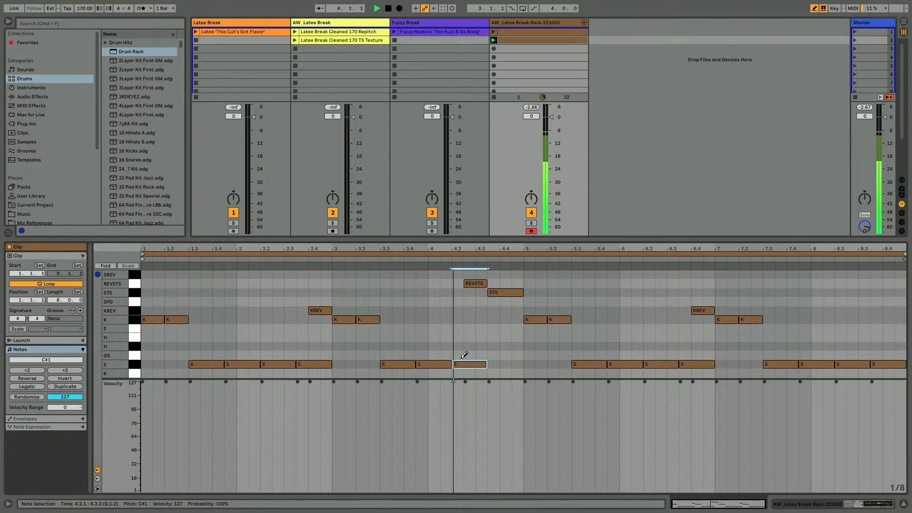
{"action": "left_click", "coordinate": [471, 284]}
{"action": "key", "text": "space"}
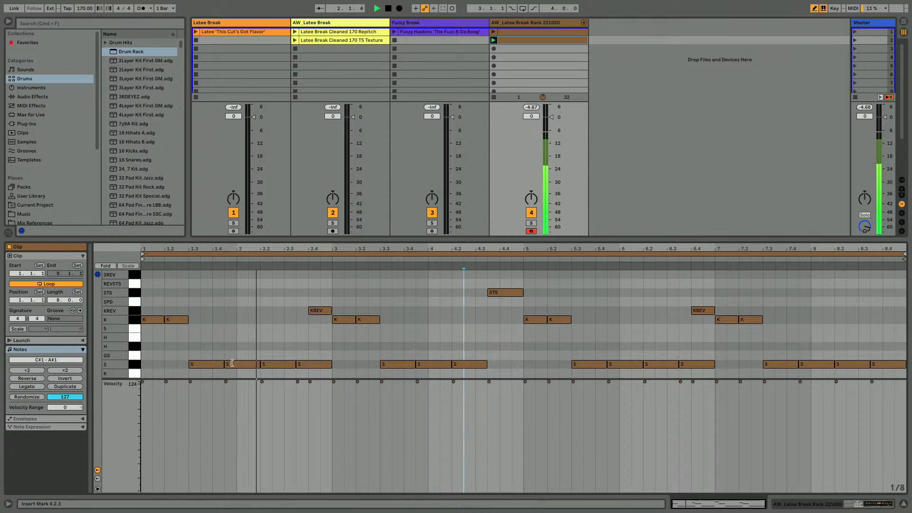
On a 1/16 grid, add S notes at 2.4.3 and 2.4.4 and make the S note at 2.3.3 last until 2.4.3
{"action": "left_click", "coordinate": [314, 364]}
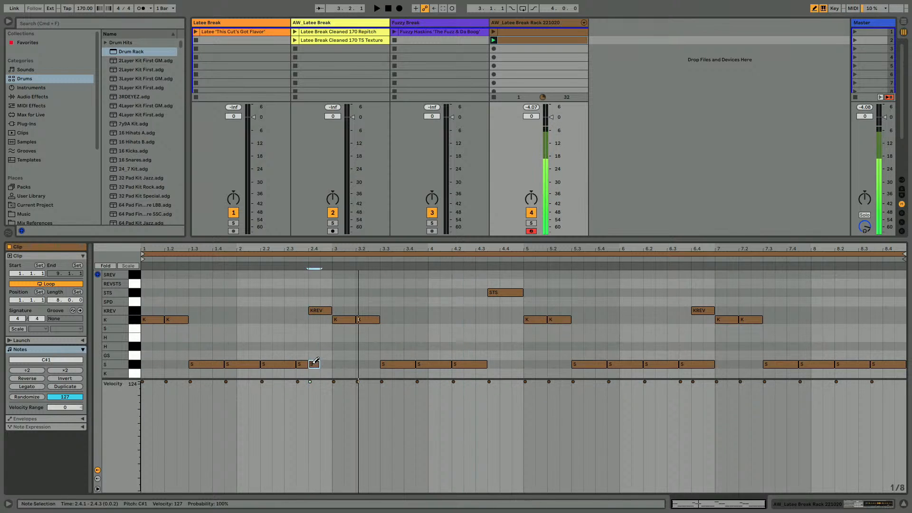
{"action": "key", "text": "ctrl+1"}
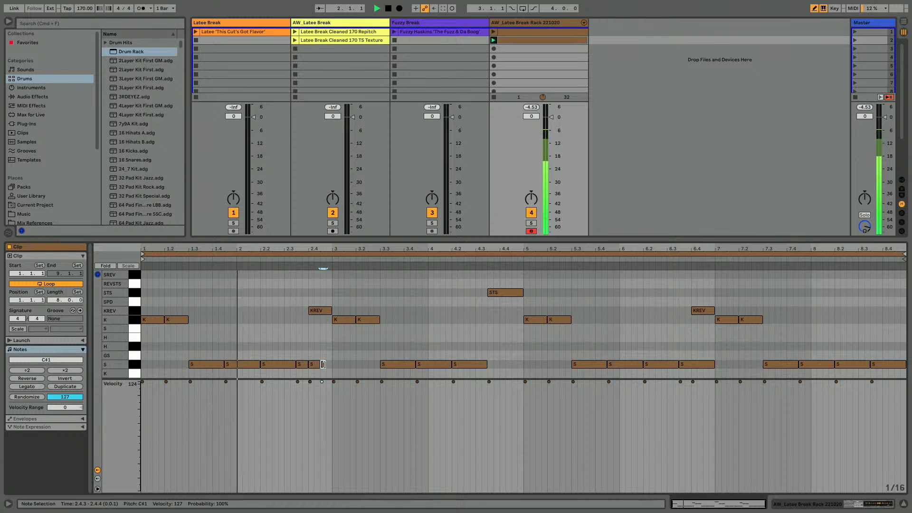
{"action": "left_click", "coordinate": [328, 364]}
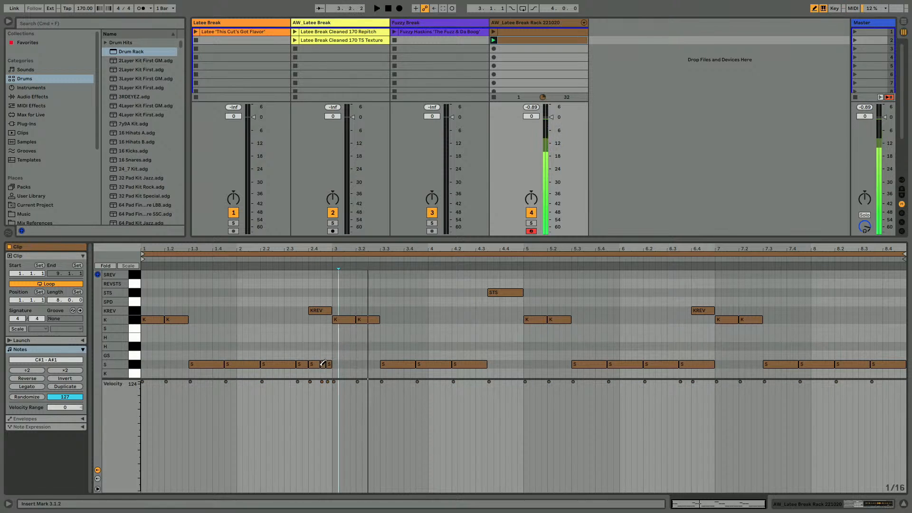
{"action": "left_click", "coordinate": [302, 365]}
{"action": "key", "text": "shift+Right"}
{"action": "key", "text": "shift+Right"}
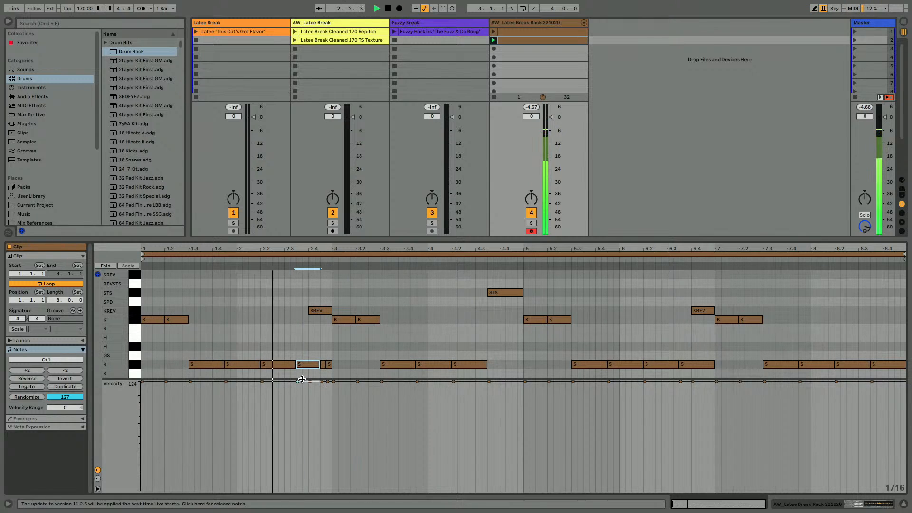
Shorten the KREV note at 2.4.1 so it ends at 2.4.3
{"action": "left_click", "coordinate": [314, 311]}
{"action": "key", "text": "shift+Left"}
{"action": "key", "text": "shift+Left"}
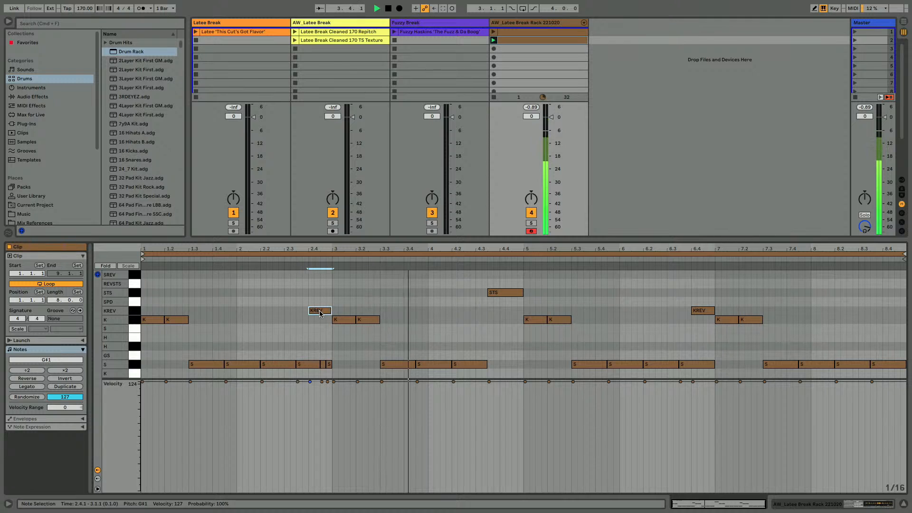
{"action": "left_click_drag", "start_coordinate": [299, 247], "coordinate": [264, 255]}
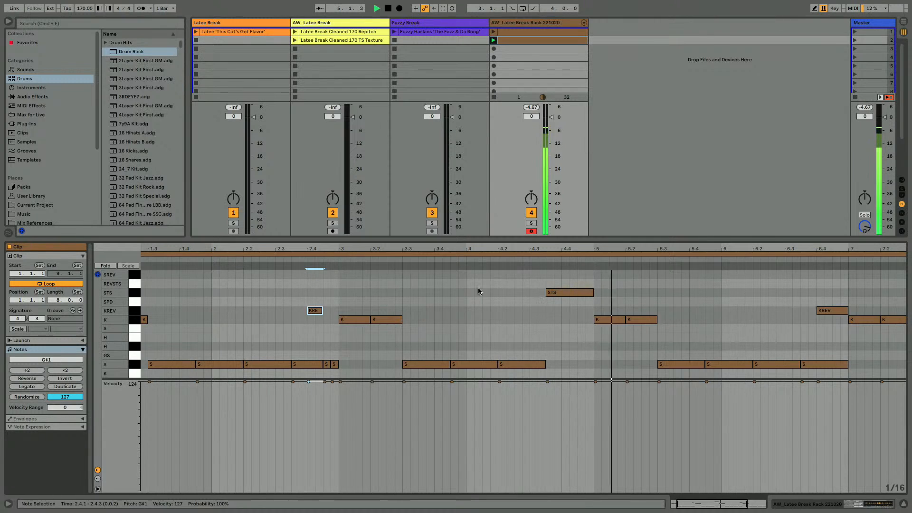
Shorten the S note at 8.3.3 to end at 8.4.1 and fill 8.4.1 to 9.1.1 with four 1/16 S notes
{"action": "scroll", "coordinate": [530, 338], "scroll_direction": "right", "scroll_amount": 4}
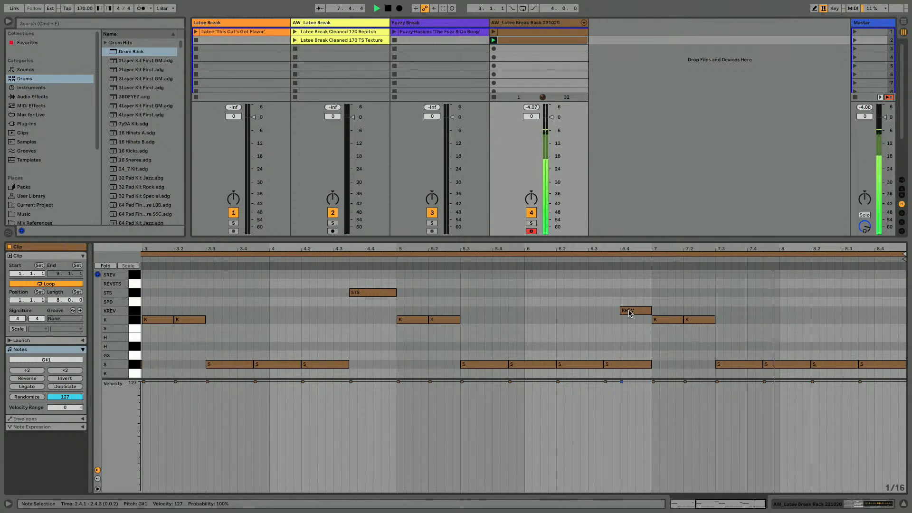
{"action": "left_click", "coordinate": [873, 366]}
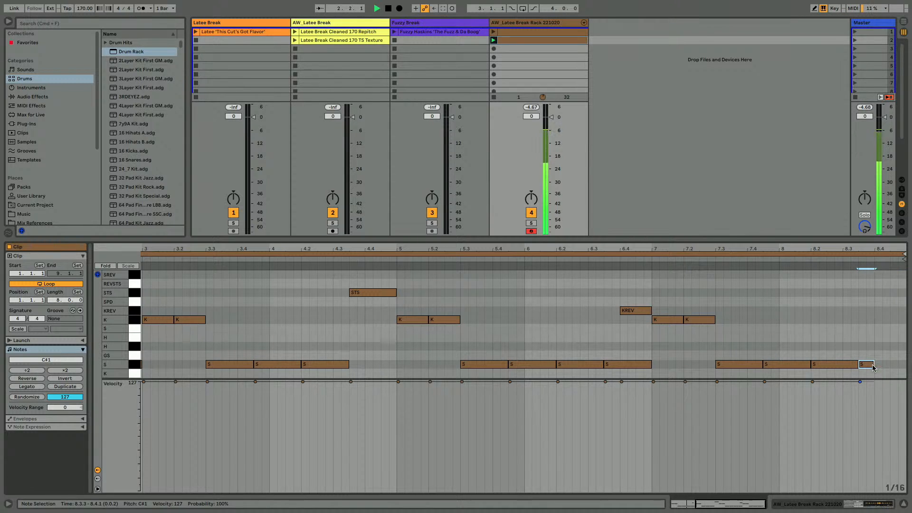
{"action": "key", "text": "super+d"}
{"action": "key", "text": "super+d"}
{"action": "key", "text": "super+d"}
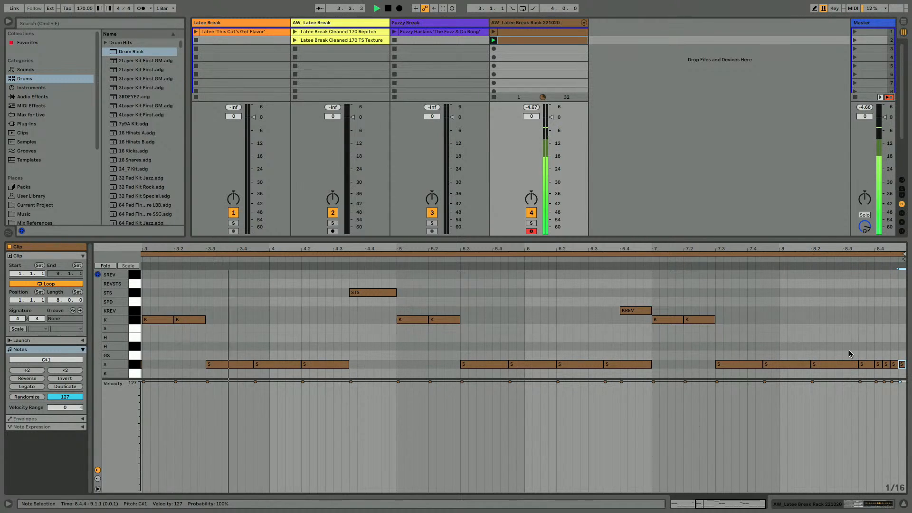
{"action": "key", "text": "b"}
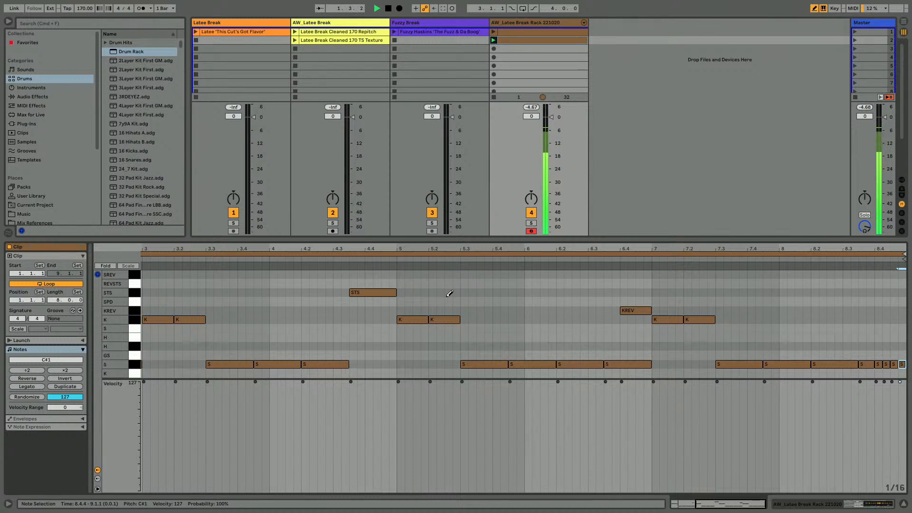
Duplicate the F#1 K pad onto D2, rename it KPD, and warp it in Texture mode at 1 Bar with grain size 65 and flux 25
{"action": "key", "text": "shift+Tab"}
{"action": "left_click", "coordinate": [141, 479]}
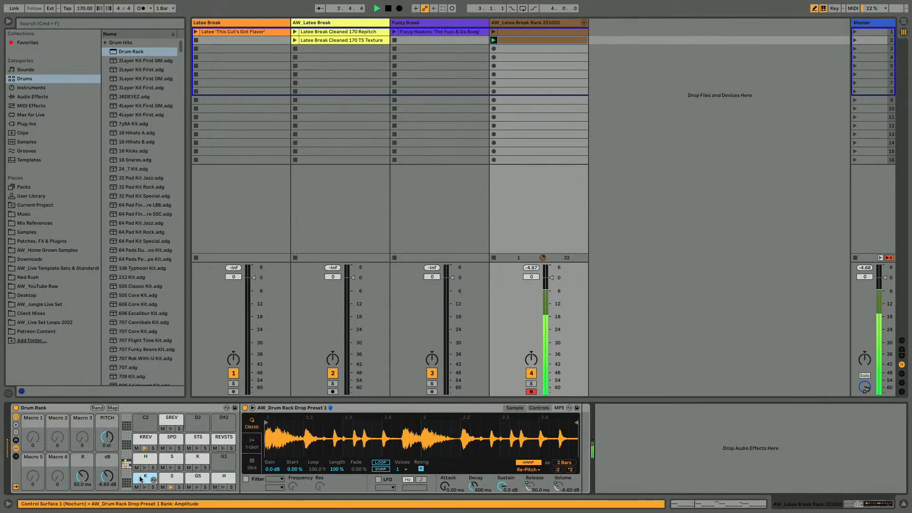
{"action": "left_click_drag", "start_coordinate": [197, 455], "coordinate": [198, 426]}
{"action": "key", "text": "Delete"}
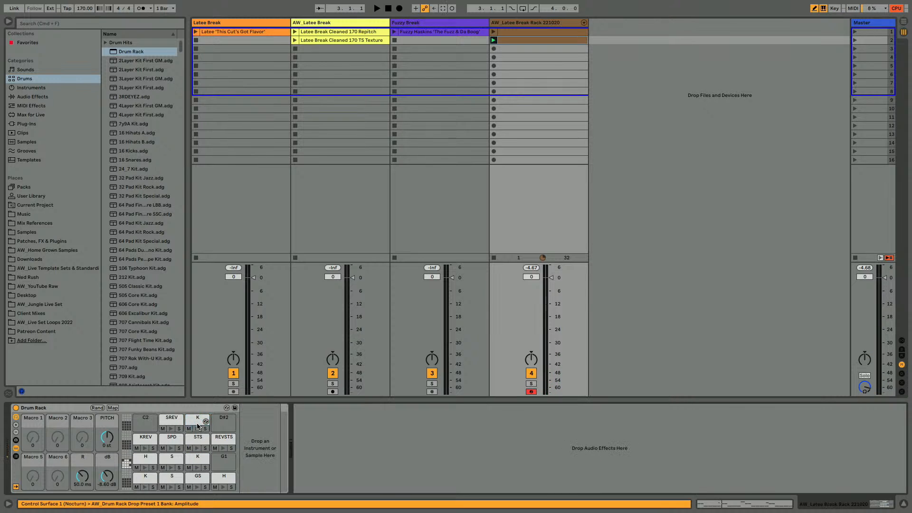
{"action": "left_click", "coordinate": [196, 423]}
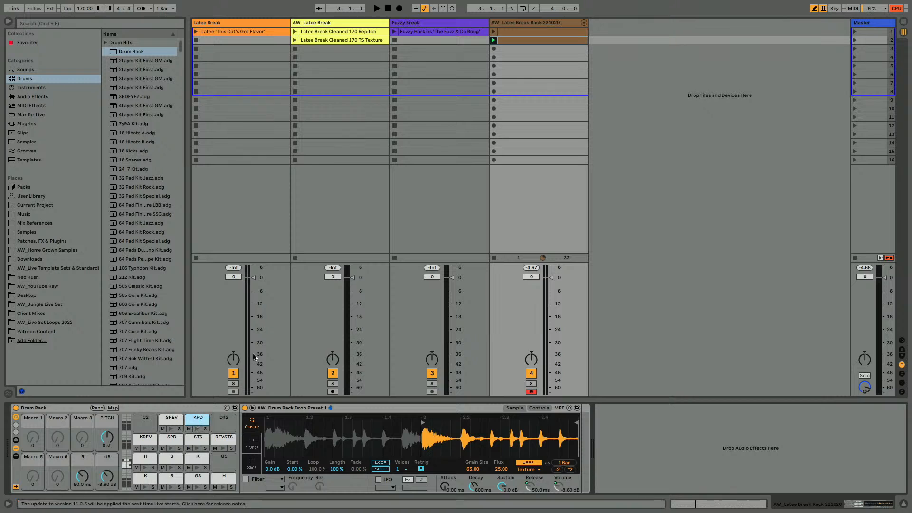
Play the second pattern and check the STS pad's sample settings before returning to the notes
{"action": "double_click", "coordinate": [494, 41]}
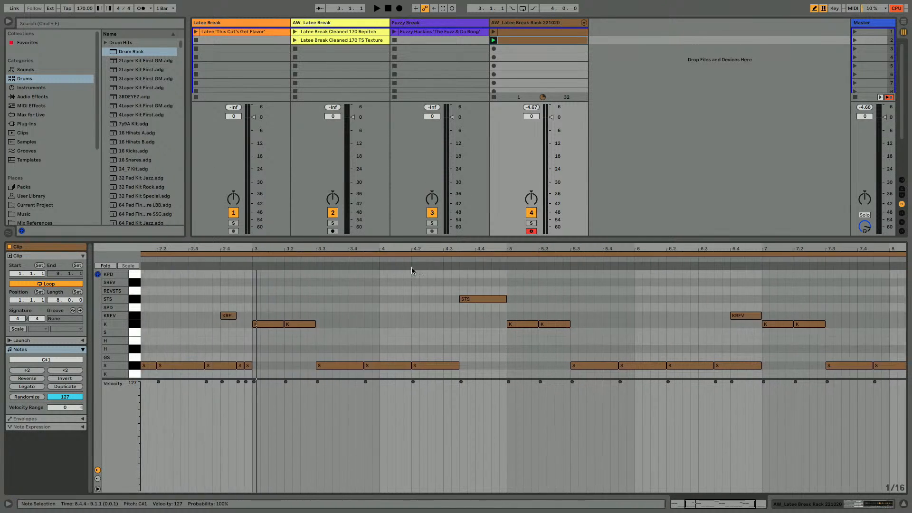
{"action": "key", "text": "space"}
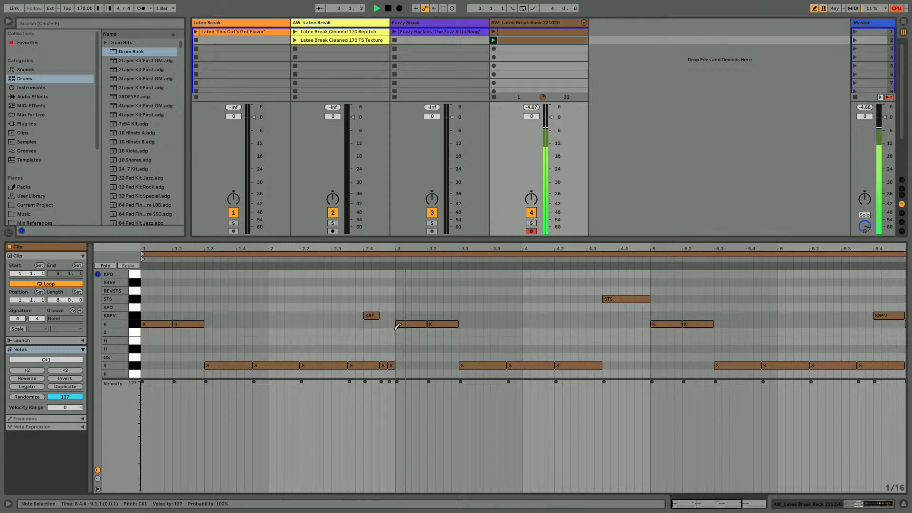
{"action": "scroll", "coordinate": [399, 324], "scroll_direction": "right", "scroll_amount": 3}
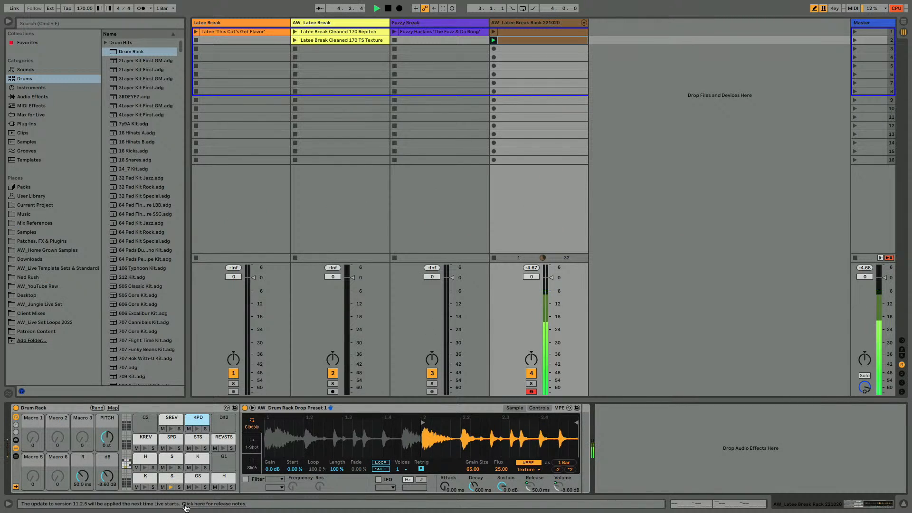
{"action": "left_click", "coordinate": [192, 440]}
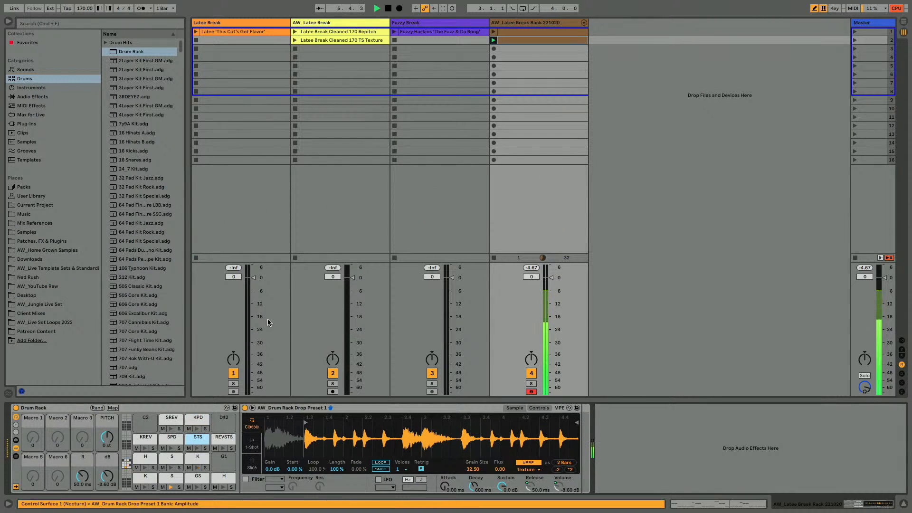
{"action": "double_click", "coordinate": [523, 40]}
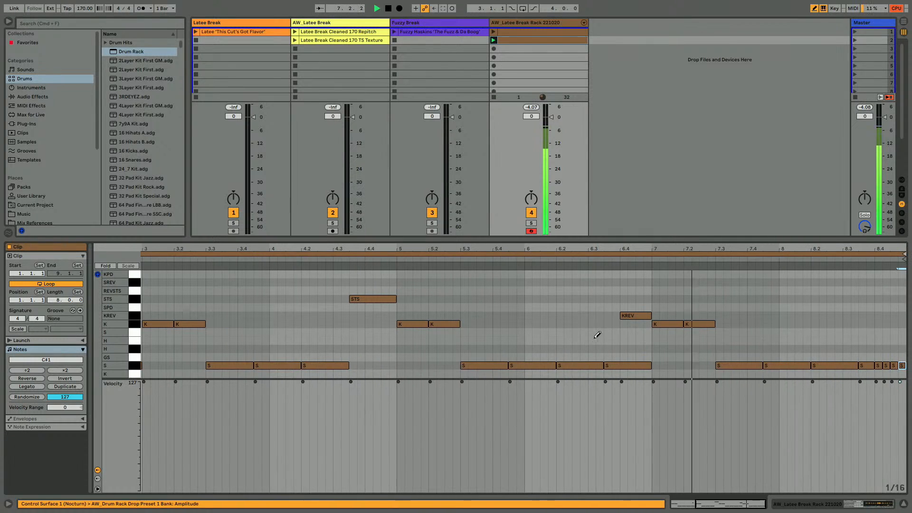
Try a roll of four 1/16 S notes from 6.4.1 to 7.1.1, cutting the S note at 6.3.3 short
{"action": "left_click", "coordinate": [638, 367]}
{"action": "left_click", "coordinate": [630, 366]}
{"action": "left_click", "coordinate": [623, 365]}
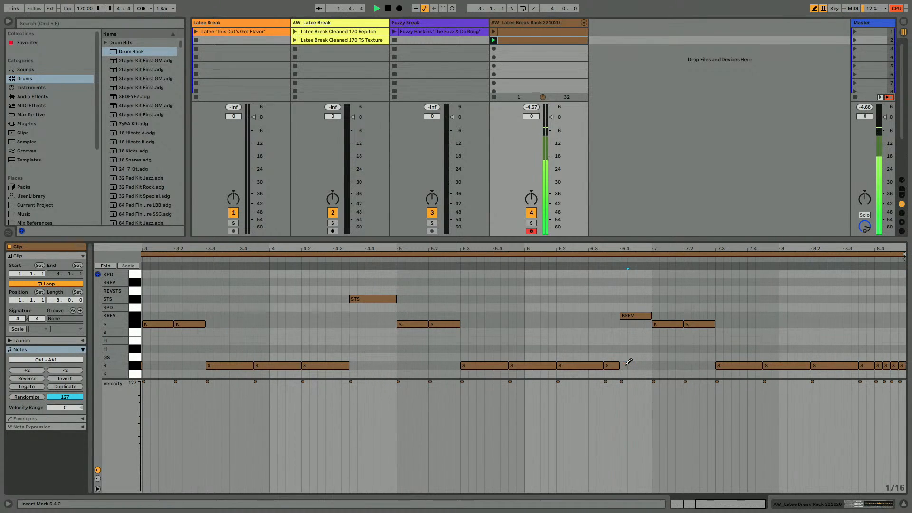
{"action": "left_click_drag", "start_coordinate": [623, 365], "coordinate": [647, 365]}
Replace the KREV note and the S roll at 6.4.1 with four 1/16 K notes leading up to 7.1.1
{"action": "left_click", "coordinate": [635, 314]}
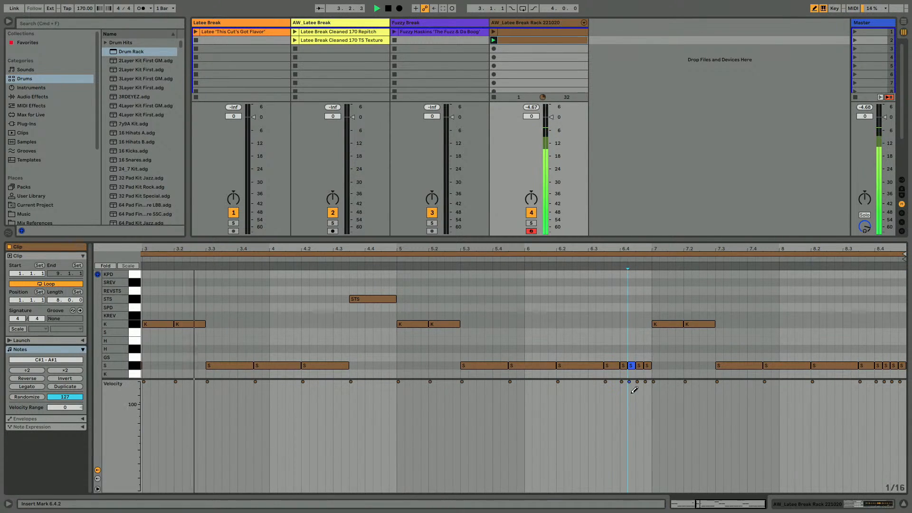
{"action": "left_click_drag", "start_coordinate": [648, 325], "coordinate": [623, 324]}
{"action": "left_click_drag", "start_coordinate": [628, 365], "coordinate": [650, 365]}
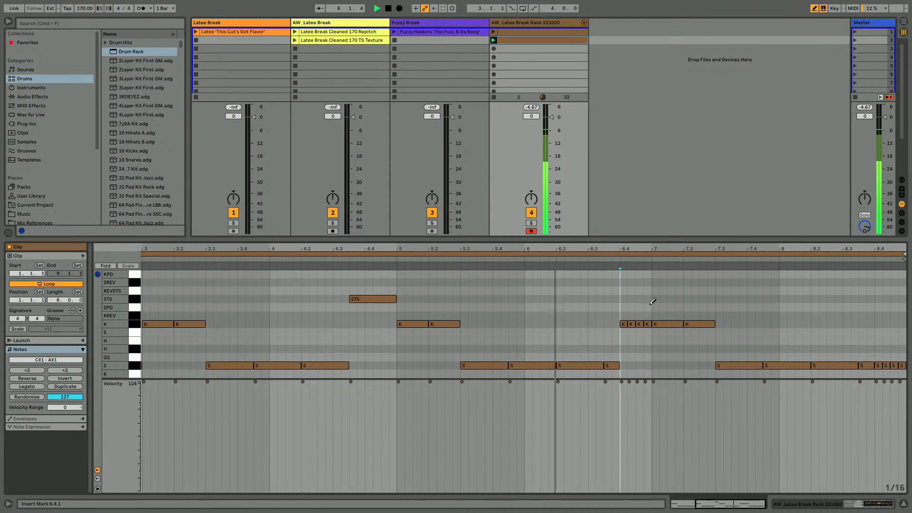
Lengthen the S note at 6.3.3 to 7.1.1 and ramp the four 1/16 K notes' velocities upward from 61 to 124
{"action": "left_click", "coordinate": [613, 366]}
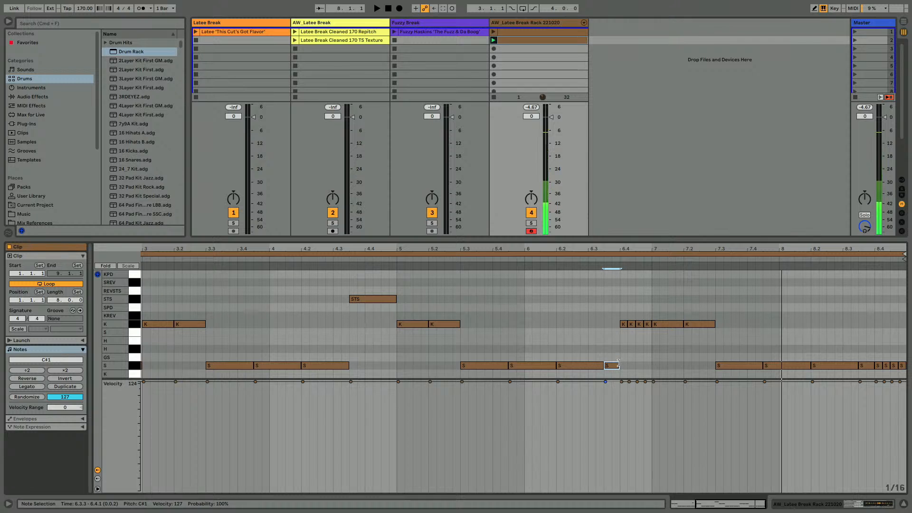
{"action": "left_click_drag", "start_coordinate": [619, 365], "coordinate": [651, 366]}
{"action": "left_click_drag", "start_coordinate": [652, 318], "coordinate": [614, 328]}
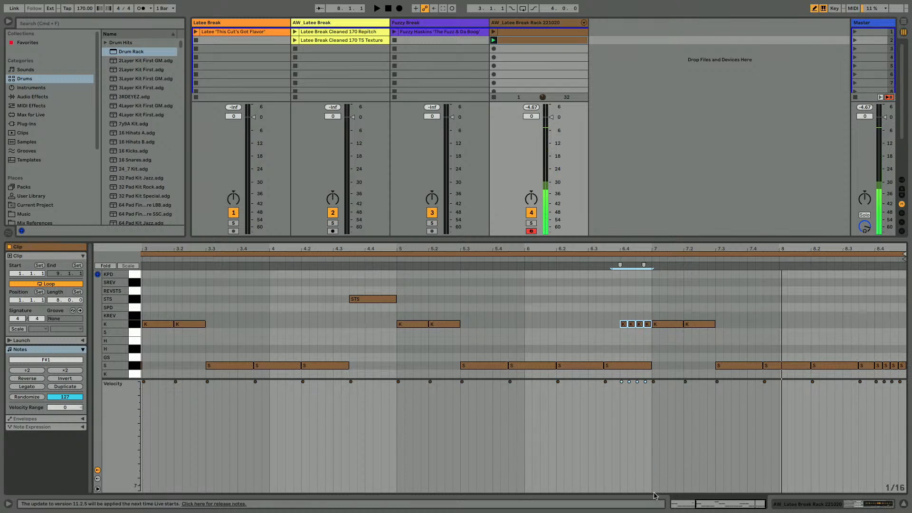
{"action": "key", "text": "b"}
{"action": "left_click_drag", "start_coordinate": [620, 439], "coordinate": [637, 426]}
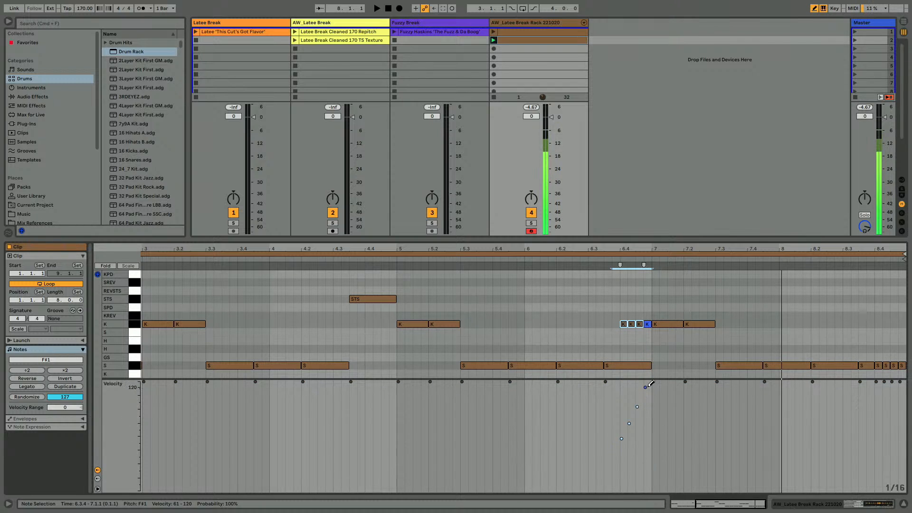
{"action": "key", "text": "space"}
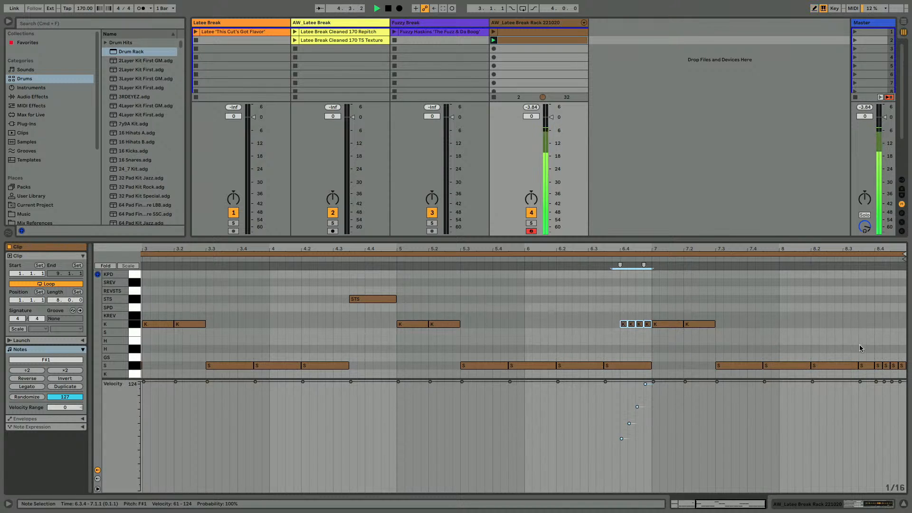
Narrow the grid to 1/32 and replace the S note at 8.3.3 with a roll of four 1/32 S notes ending at 8.4.1
{"action": "scroll", "coordinate": [713, 335], "scroll_direction": "left", "scroll_amount": 3}
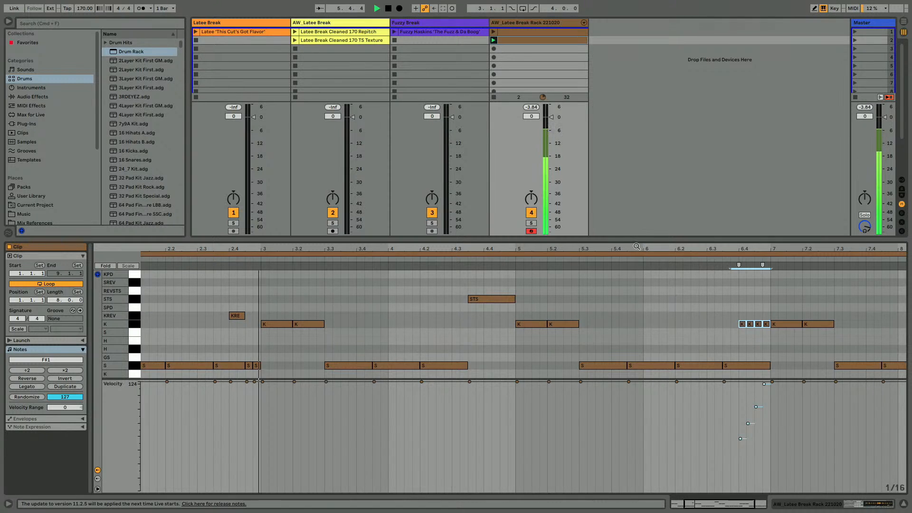
{"action": "left_click_drag", "start_coordinate": [615, 249], "coordinate": [615, 245]}
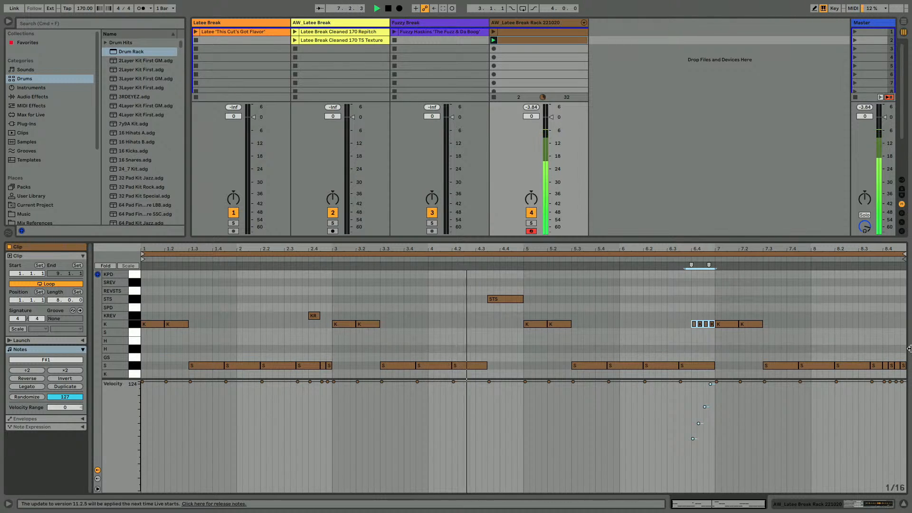
{"action": "key", "text": "super+1"}
{"action": "key", "text": "b"}
{"action": "left_click", "coordinate": [881, 365]}
{"action": "left_click_drag", "start_coordinate": [881, 365], "coordinate": [869, 367]}
{"action": "key", "text": "super+z"}
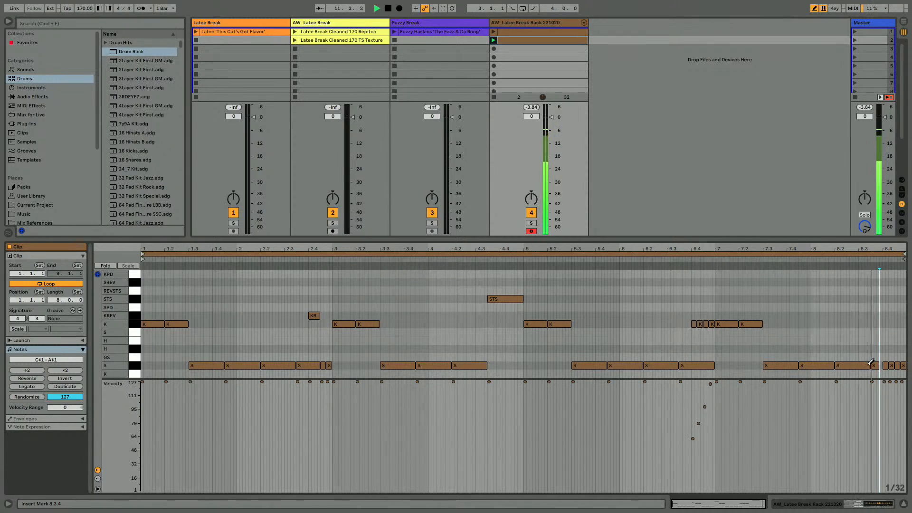
{"action": "key", "text": "space"}
{"action": "key", "text": "space"}
{"action": "left_click", "coordinate": [876, 365]}
{"action": "left_click", "coordinate": [872, 365]}
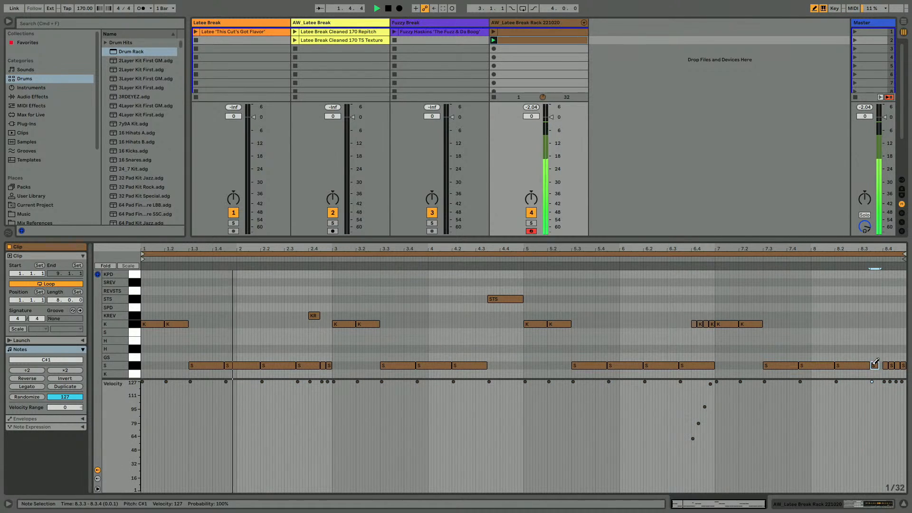
{"action": "left_click_drag", "start_coordinate": [877, 365], "coordinate": [883, 365]}
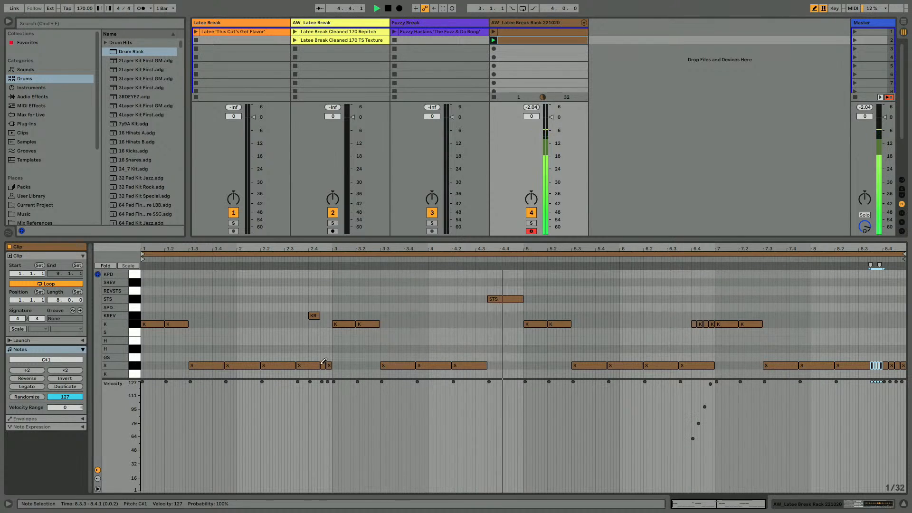
Create a drum rack pad named LONE GS on C2 and shorten its sample to a single hit ending before 1.4
{"action": "key", "text": "shift+Tab"}
{"action": "key", "text": "space"}
{"action": "left_click", "coordinate": [197, 487]}
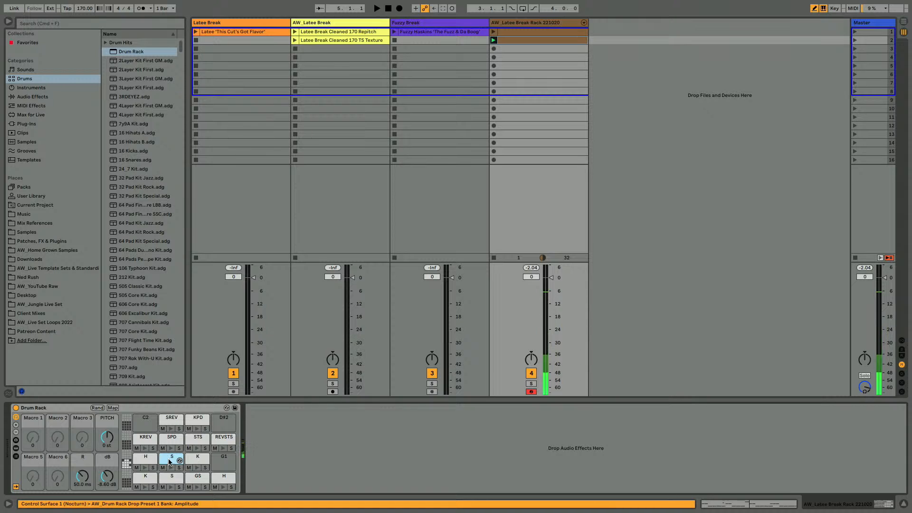
{"action": "left_click", "coordinate": [146, 419]}
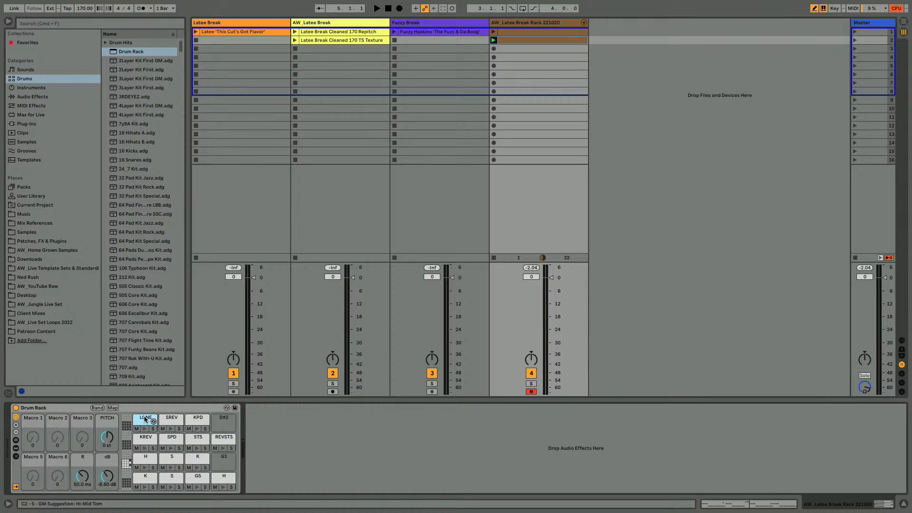
{"action": "left_click", "coordinate": [145, 419]}
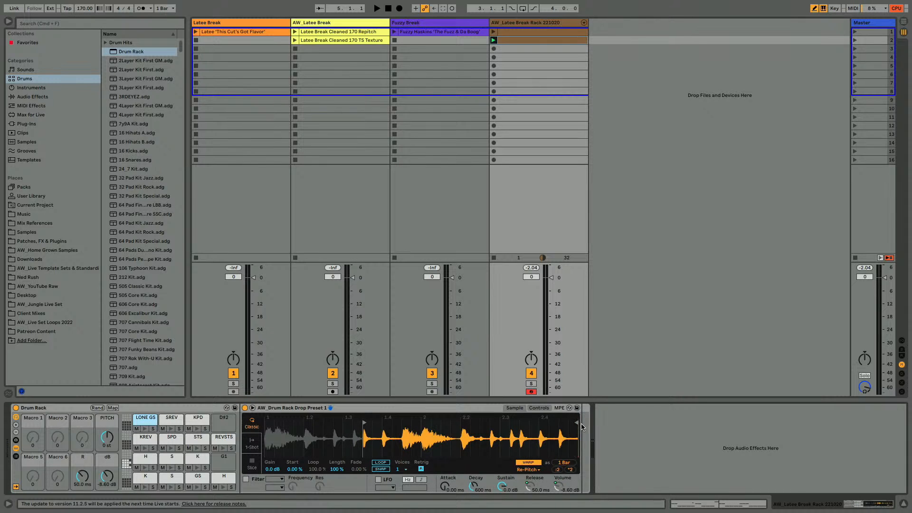
{"action": "mouse_move", "coordinate": [577, 423]}
{"action": "left_mouse_down"}
{"action": "mouse_move", "coordinate": [382, 423]}
{"action": "mouse_move", "coordinate": [381, 456]}
{"action": "mouse_move", "coordinate": [387, 428]}
{"action": "left_mouse_up"}
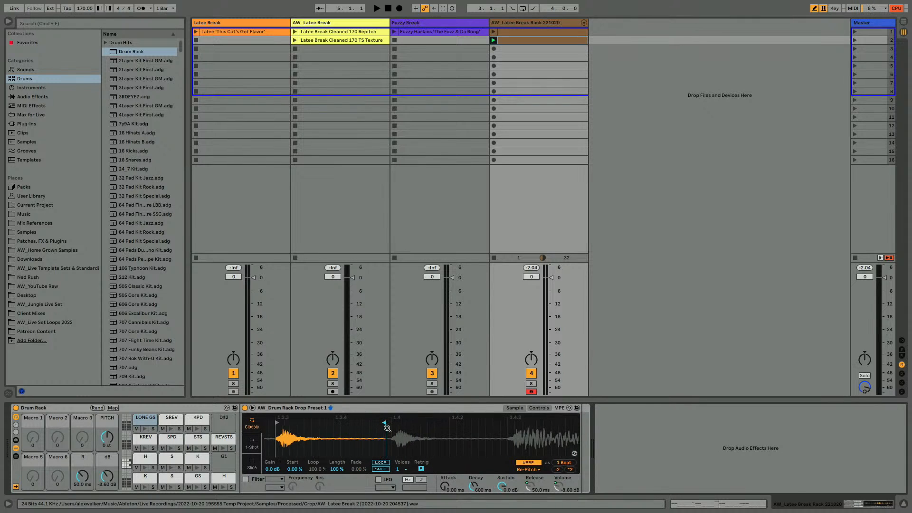
{"action": "left_click_drag", "start_coordinate": [324, 430], "coordinate": [284, 425]}
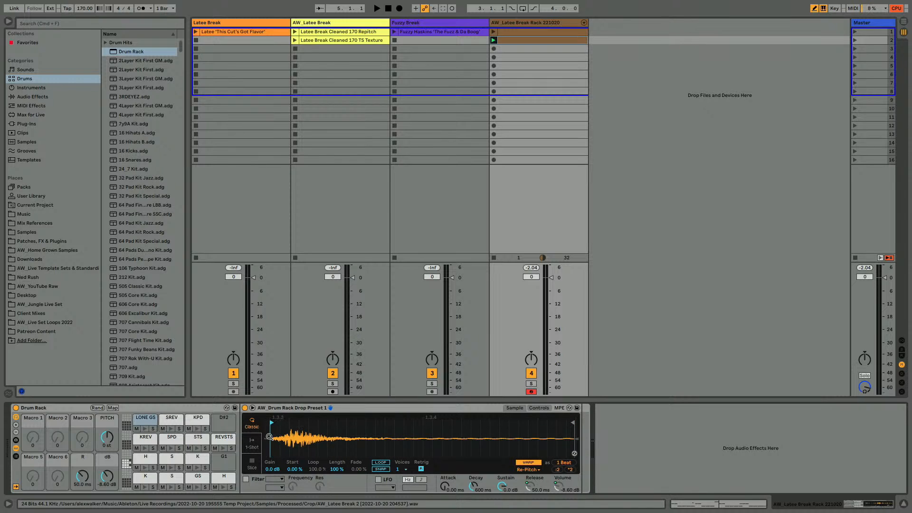
Enable a high-pass filter at 160 Hz on the LONE GS pad and play the pattern
{"action": "left_click", "coordinate": [246, 480]}
{"action": "left_click", "coordinate": [275, 480]}
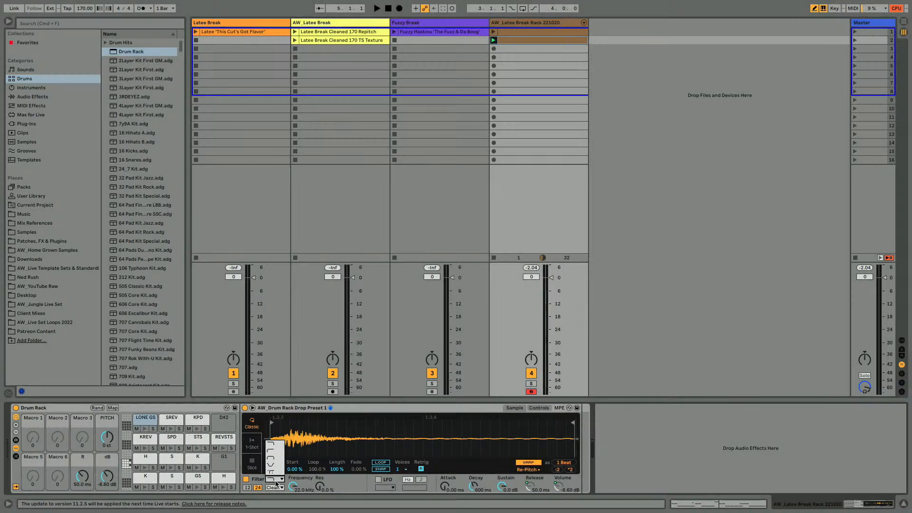
{"action": "left_click", "coordinate": [274, 470]}
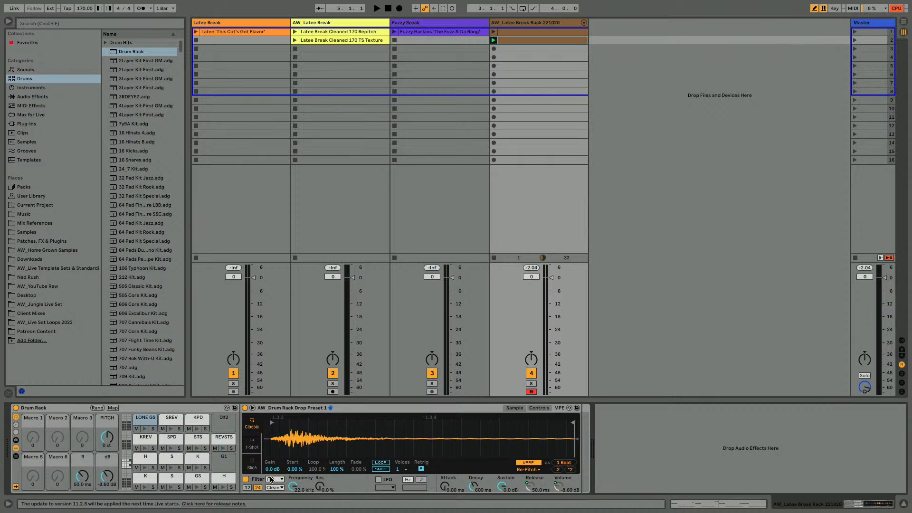
{"action": "left_click", "coordinate": [271, 479]}
{"action": "left_click", "coordinate": [270, 453]}
{"action": "key", "text": "space"}
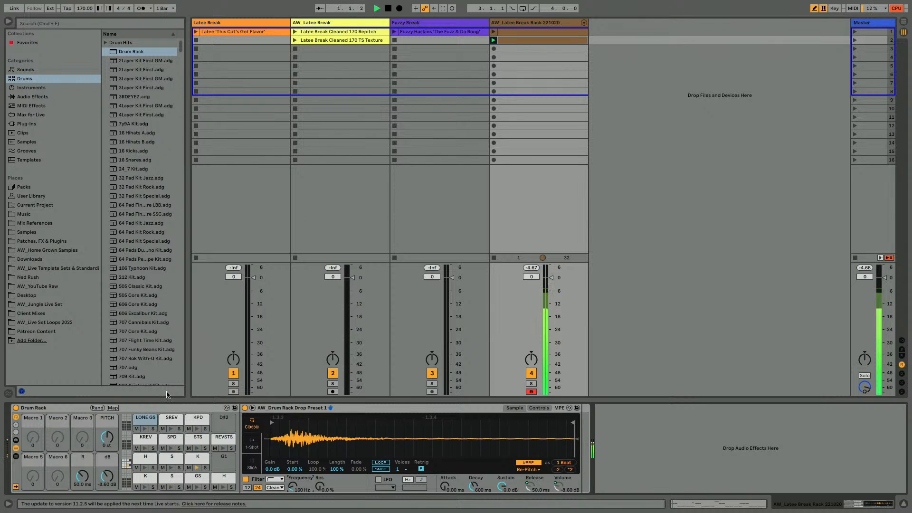
Enable a high-pass filter on the lower S pad and tune its frequency to about 90 Hz during playback
{"action": "left_click", "coordinate": [172, 477]}
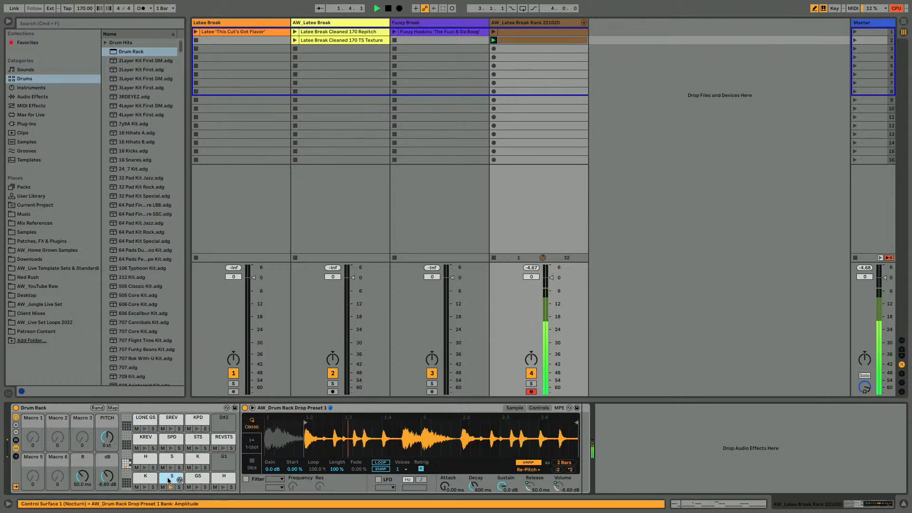
{"action": "left_click", "coordinate": [246, 479]}
{"action": "left_click", "coordinate": [275, 479]}
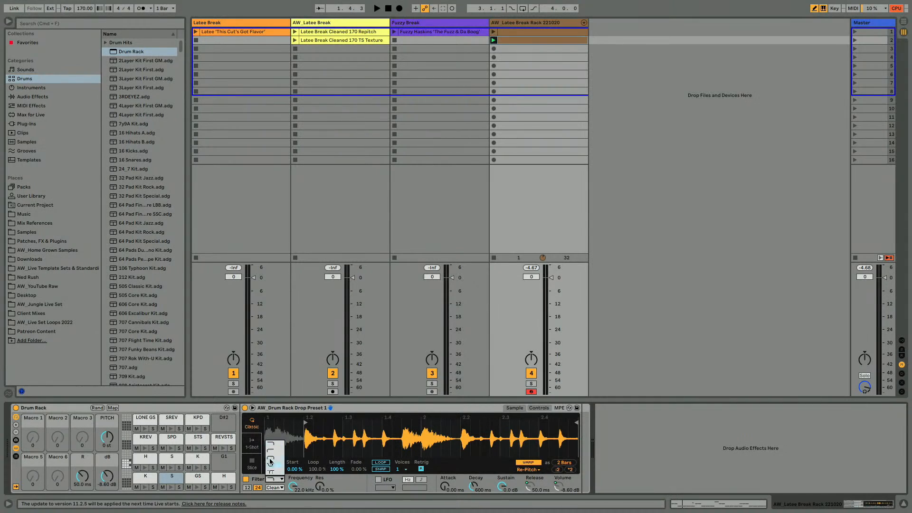
{"action": "left_click", "coordinate": [270, 462]}
{"action": "key", "text": "space"}
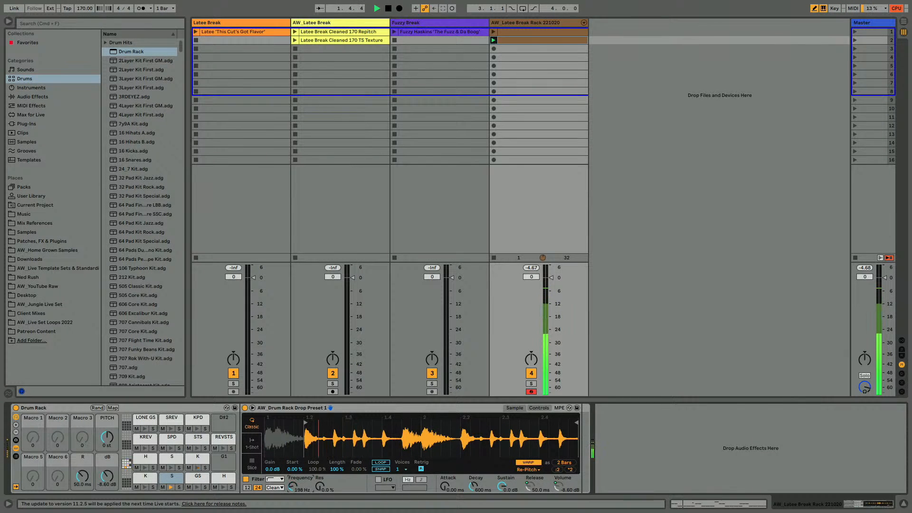
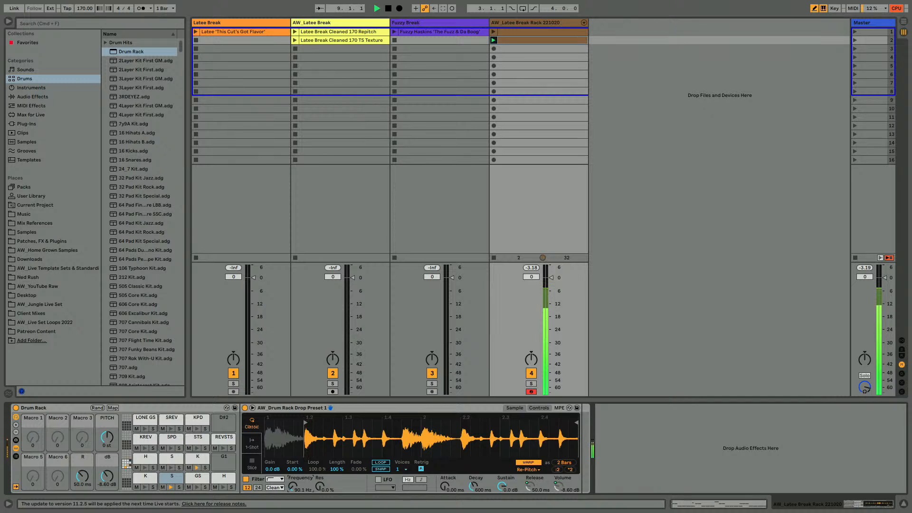
Compare the pattern with the S pad's filter off and on, setting the filter frequency to 105 Hz
{"action": "left_click", "coordinate": [246, 479]}
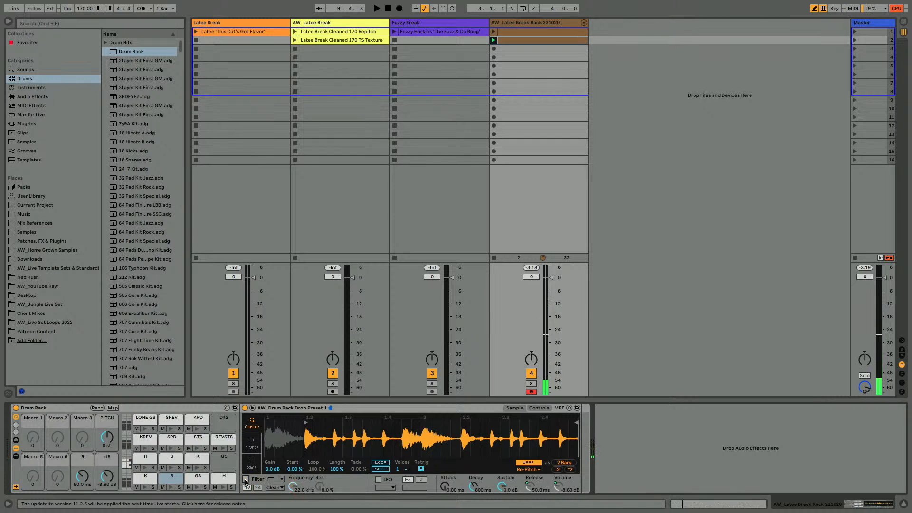
{"action": "key", "text": "space"}
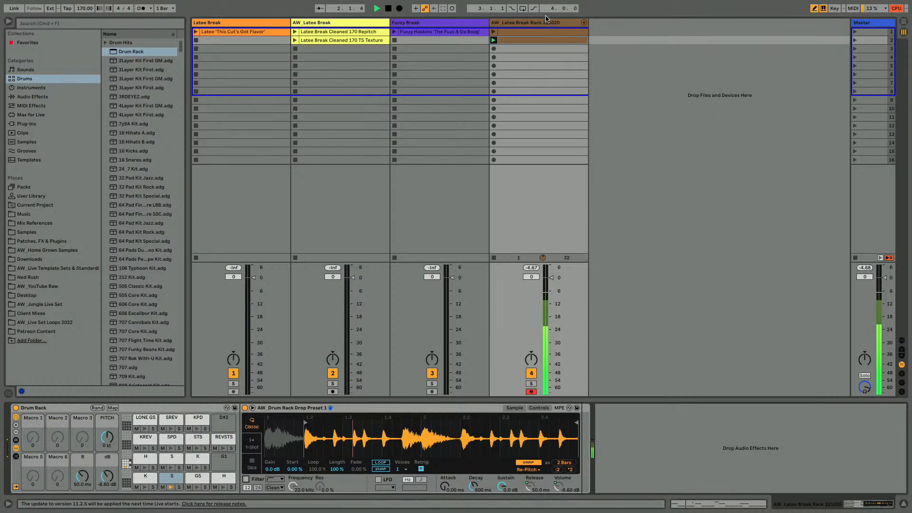
{"action": "left_click", "coordinate": [245, 479]}
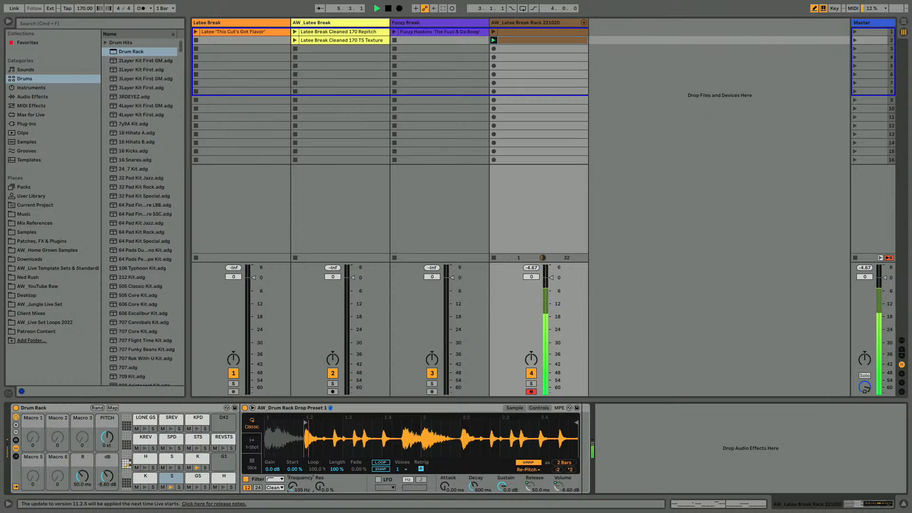
Check band 2 of the EQ Eight on the Latee Break track and return to the drum rack track
{"action": "left_click", "coordinate": [208, 25]}
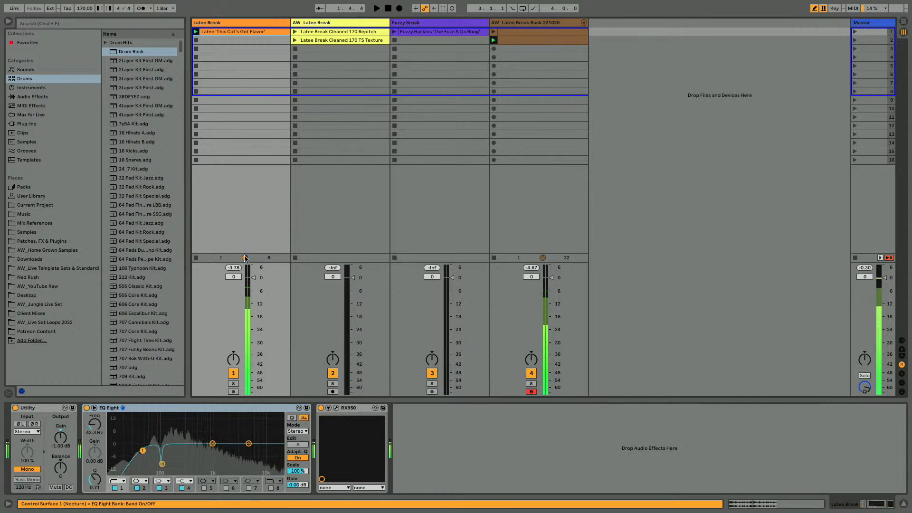
{"action": "left_click", "coordinate": [162, 463]}
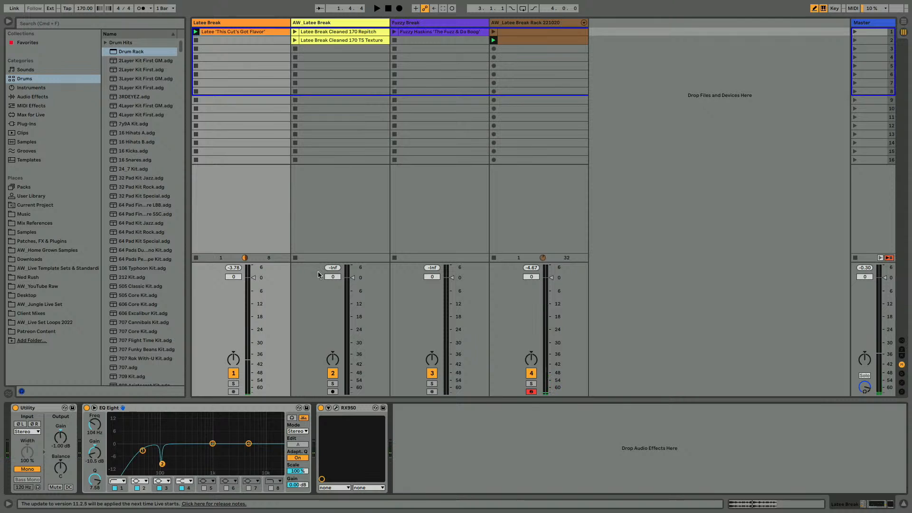
{"action": "left_click", "coordinate": [506, 24]}
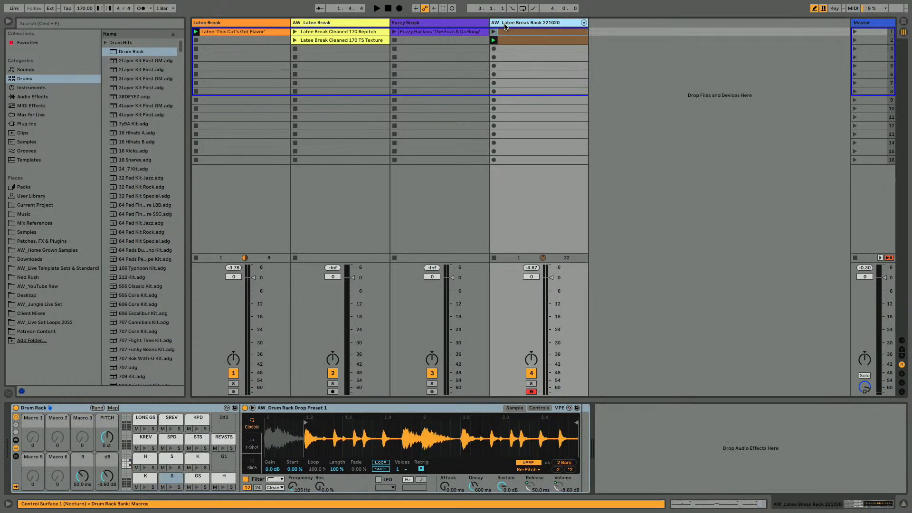
Set the S pad's high-pass filter to the 24 dB slope at 104 Hz and play the pattern
{"action": "left_click", "coordinate": [259, 488]}
{"action": "left_click", "coordinate": [271, 479]}
{"action": "left_click", "coordinate": [270, 479]}
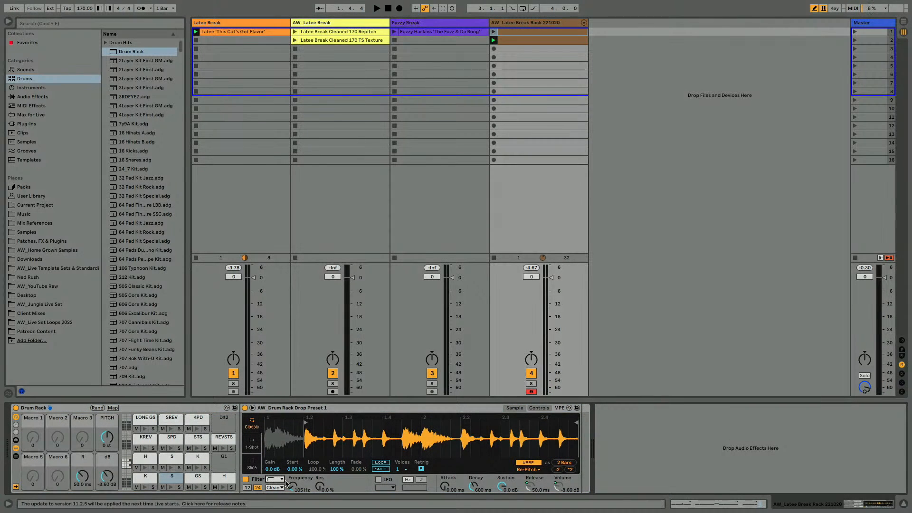
{"action": "key", "text": "space"}
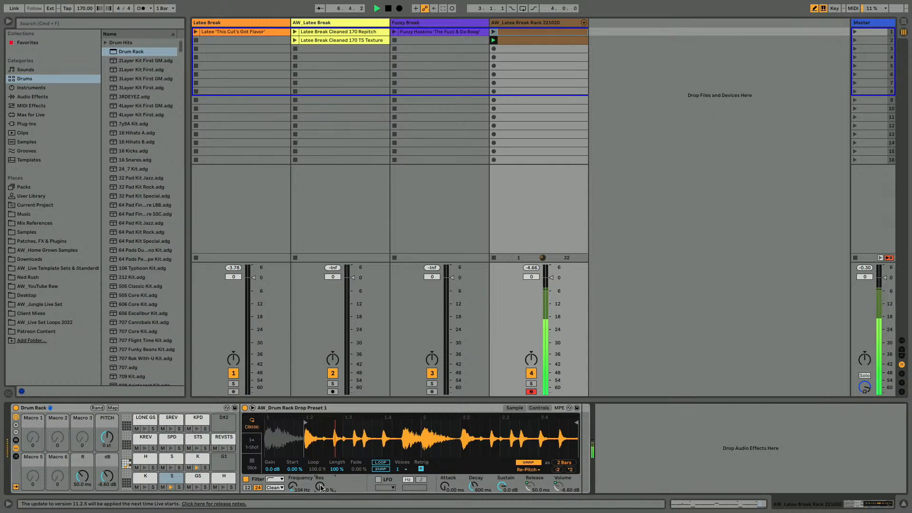
Enable a high-pass filter at 104 Hz on the GS pad
{"action": "left_click", "coordinate": [198, 479]}
{"action": "key", "text": "space"}
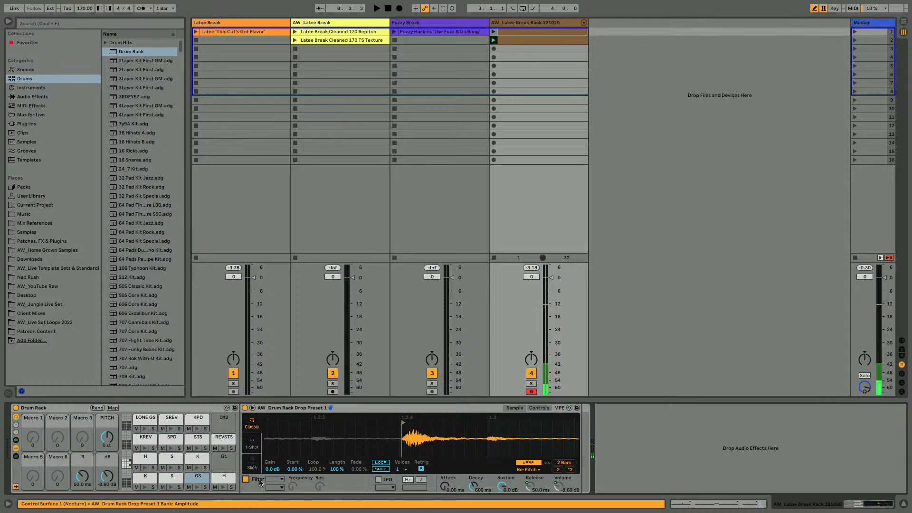
{"action": "right_click", "coordinate": [292, 488]}
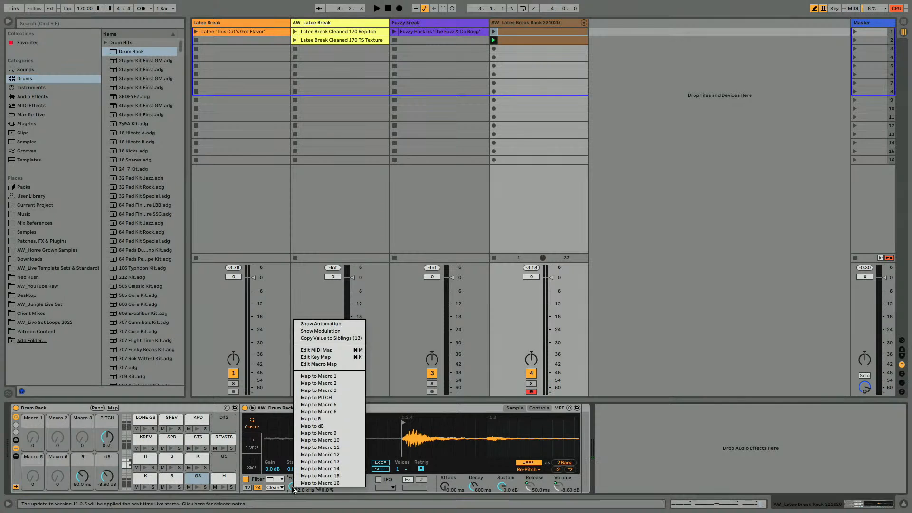
{"action": "key", "text": "Escape"}
{"action": "left_click", "coordinate": [277, 478]}
{"action": "left_click", "coordinate": [271, 451]}
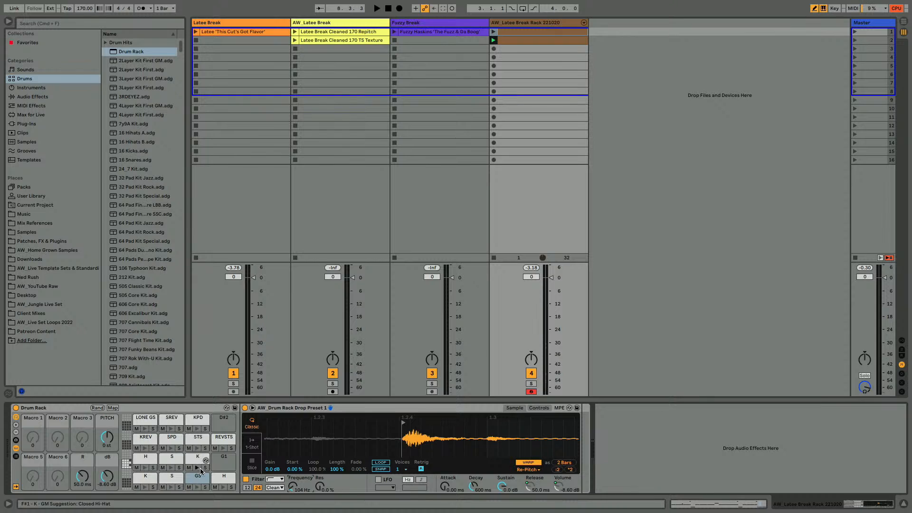
Enable a high-pass filter at 104 Hz on the lower H pad and play the pattern
{"action": "left_click", "coordinate": [217, 480]}
{"action": "left_click", "coordinate": [246, 479]}
{"action": "left_click", "coordinate": [273, 479]}
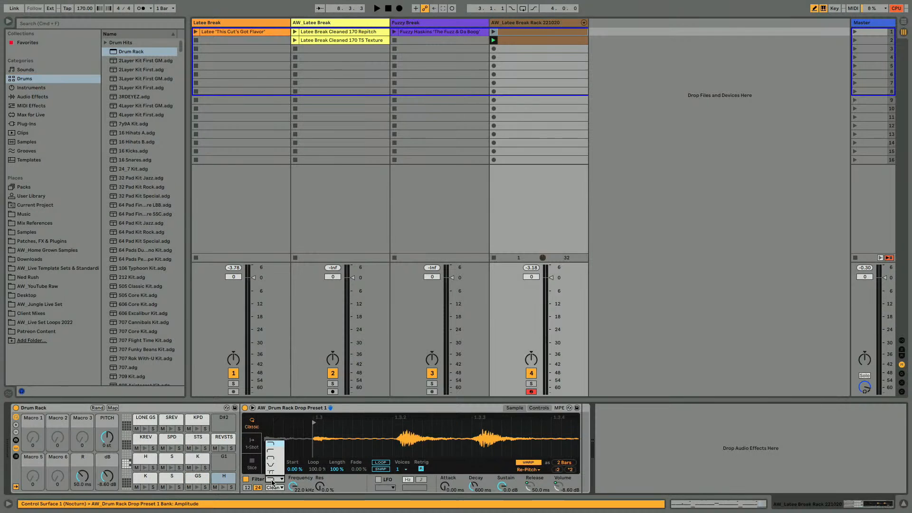
{"action": "left_click", "coordinate": [270, 451]}
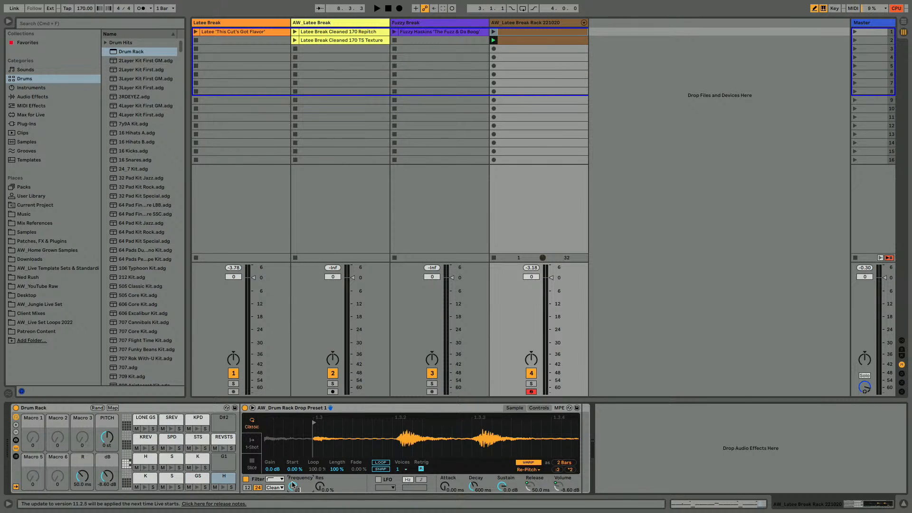
{"action": "key", "text": "space"}
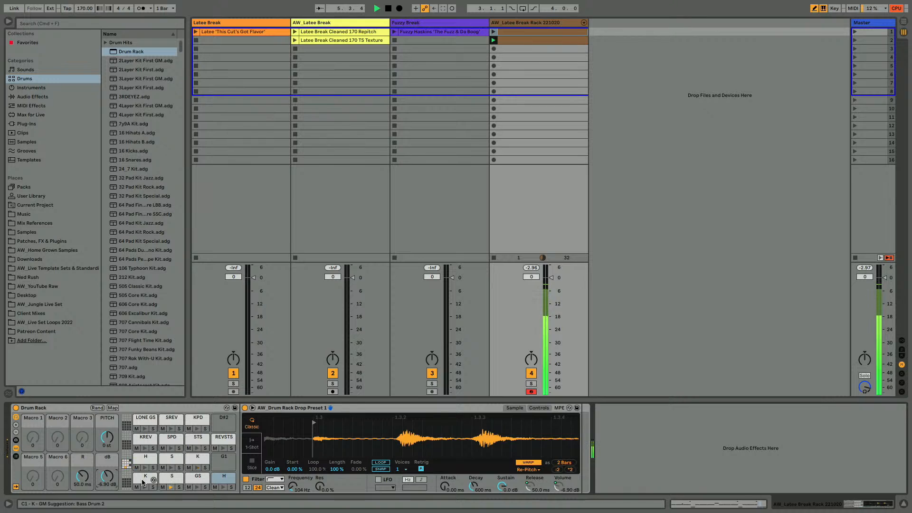
Set a 24 dB high-pass filter at 105 Hz on the LONE GS pad and play the pattern
{"action": "left_click", "coordinate": [171, 484]}
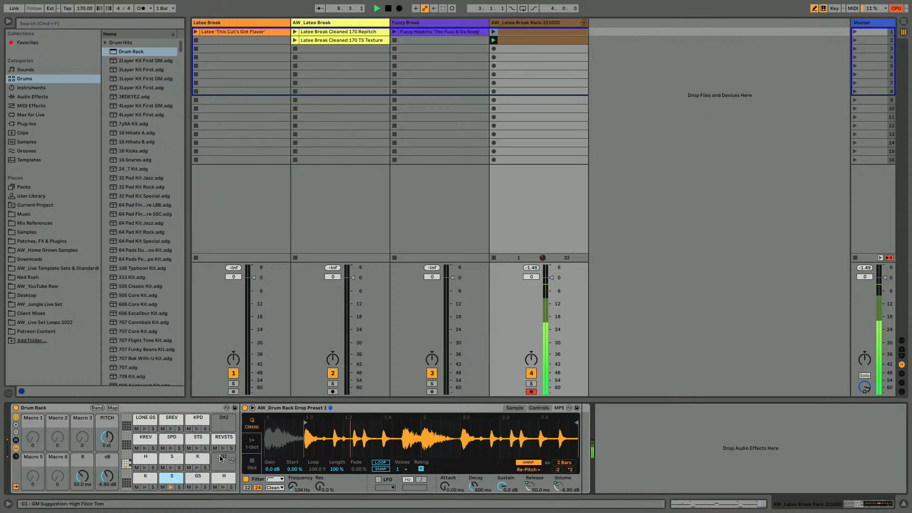
{"action": "double_click", "coordinate": [508, 41]}
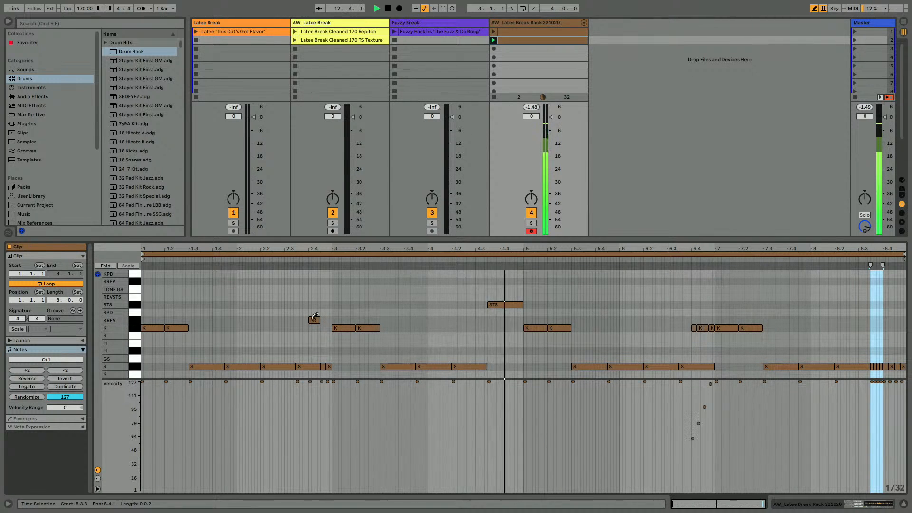
{"action": "key", "text": "shift+Tab"}
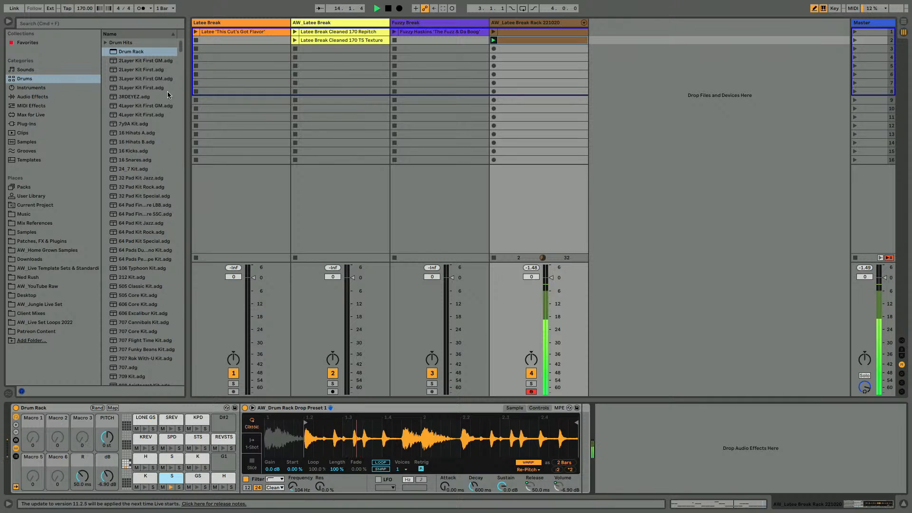
{"action": "double_click", "coordinate": [506, 40]}
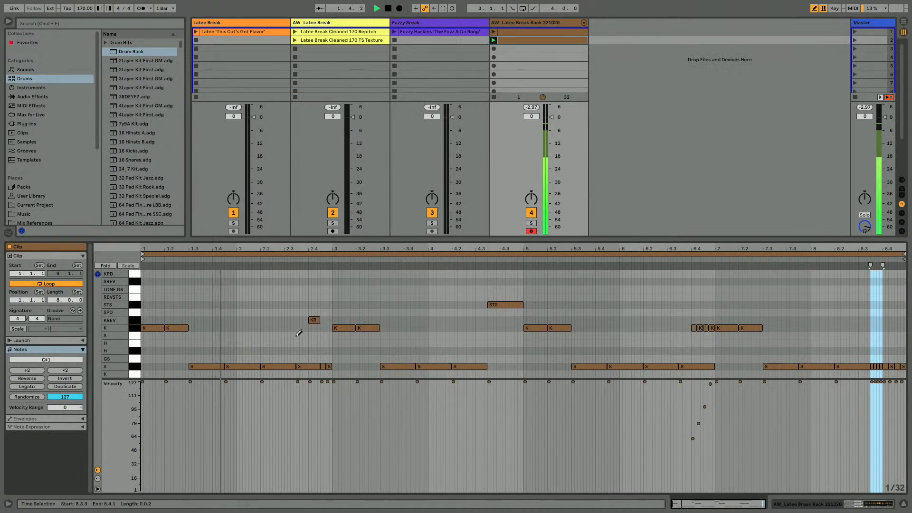
{"action": "key", "text": "shift+Tab"}
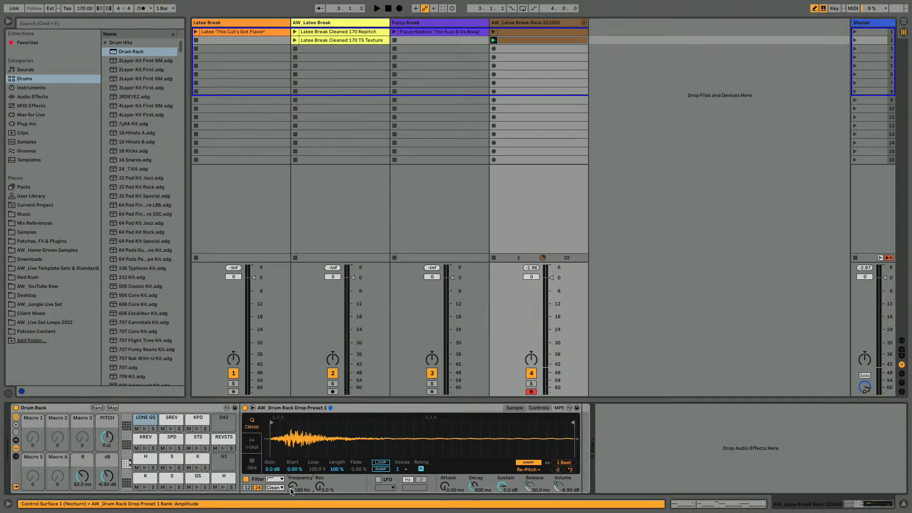
{"action": "key", "text": "space"}
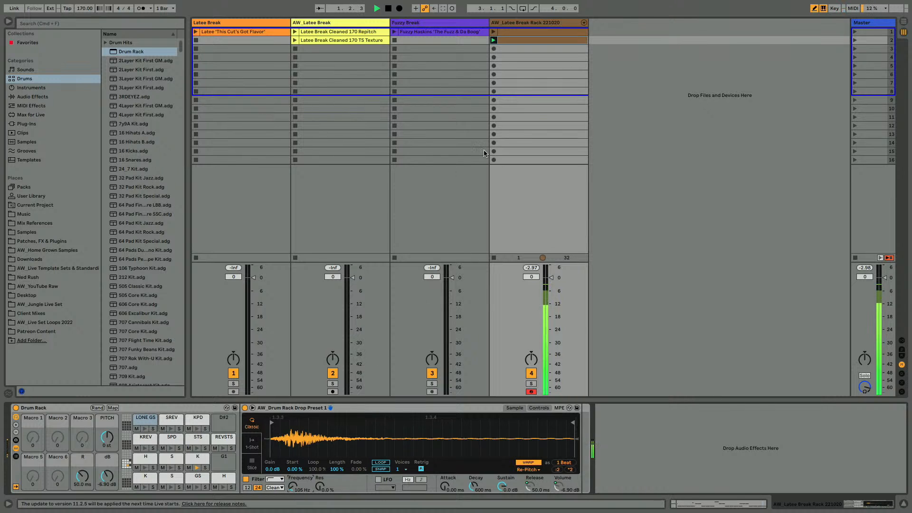
Try a LONE GS note at 3.3.3 in the second pattern, shift it to 3.3.4 and remove it
{"action": "double_click", "coordinate": [529, 40]}
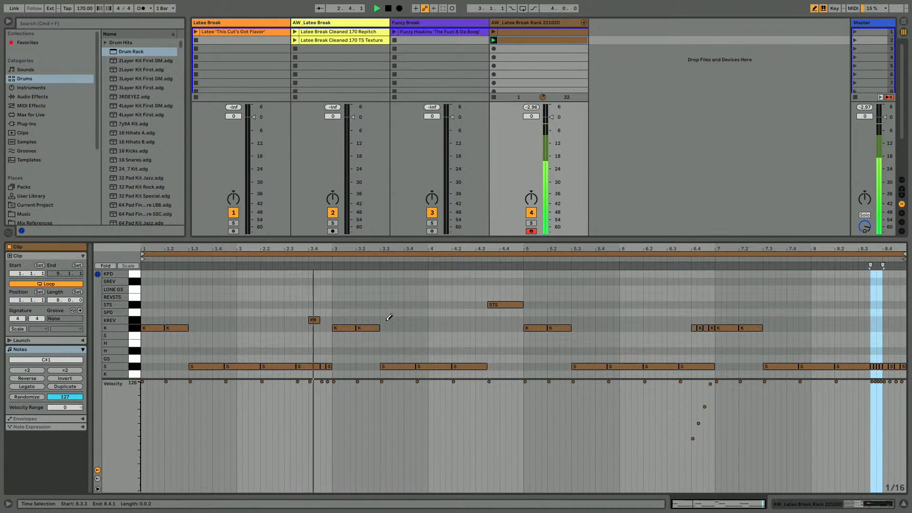
{"action": "left_click", "coordinate": [398, 272]}
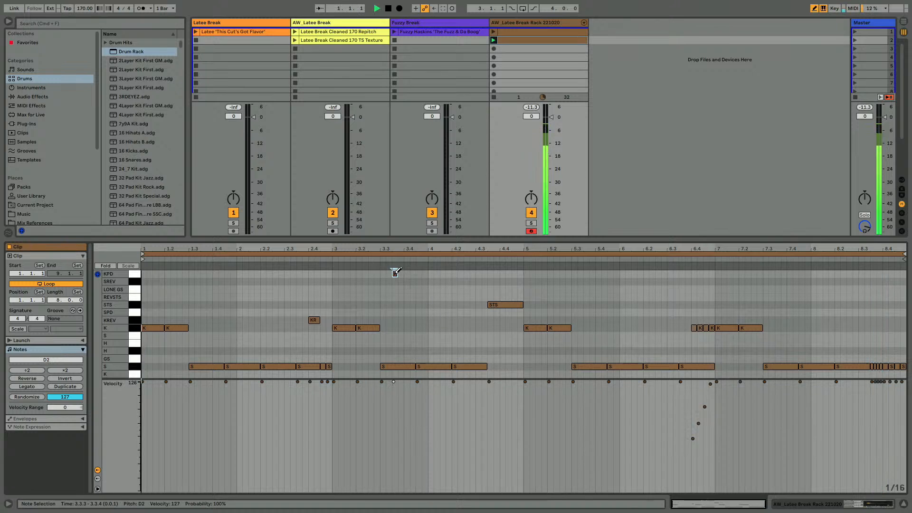
{"action": "left_click_drag", "start_coordinate": [398, 272], "coordinate": [398, 290]}
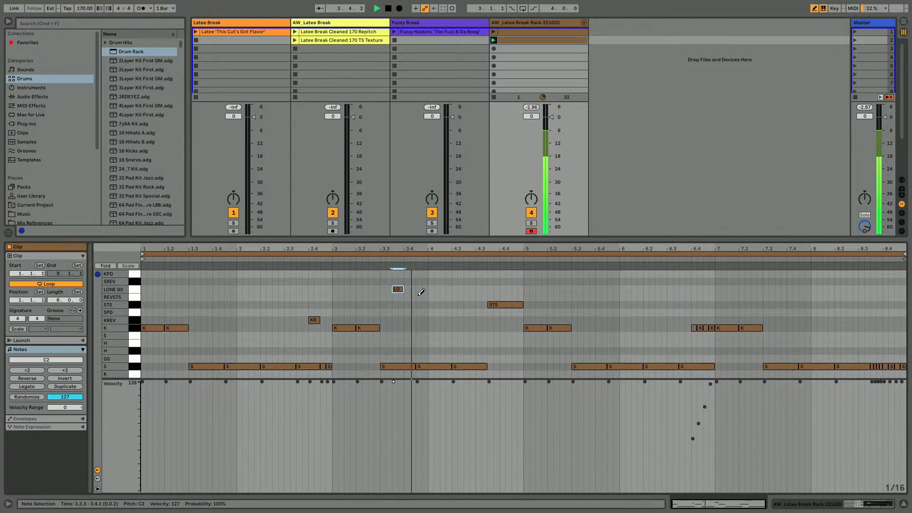
{"action": "key", "text": "Right"}
{"action": "key", "text": "shift+Left"}
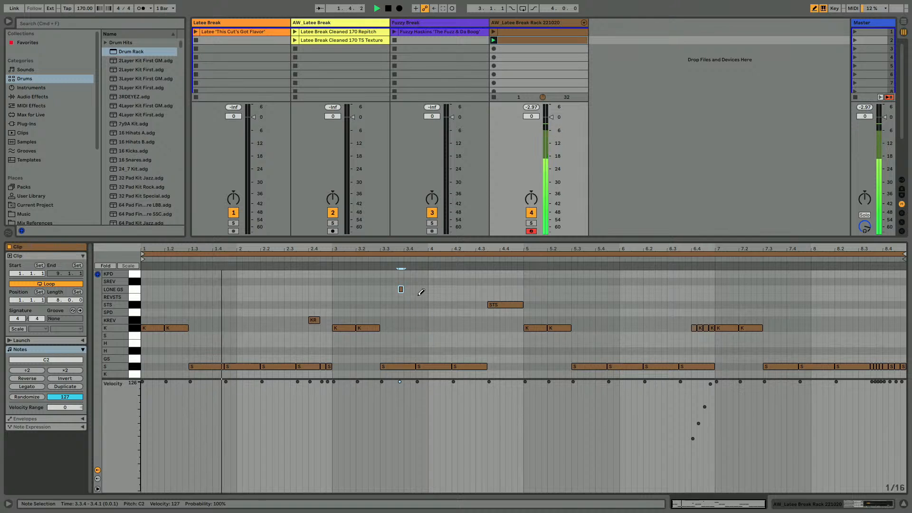
{"action": "key", "text": "shift+Right"}
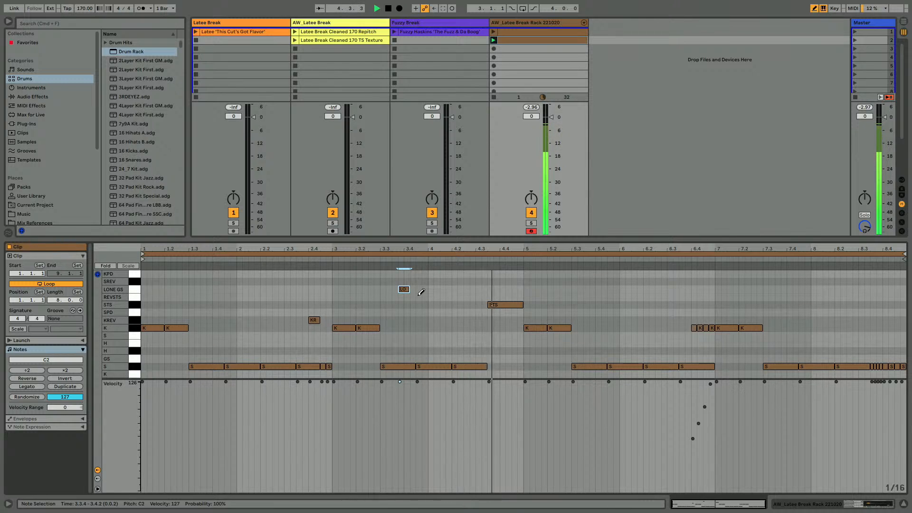
{"action": "left_click", "coordinate": [400, 288]}
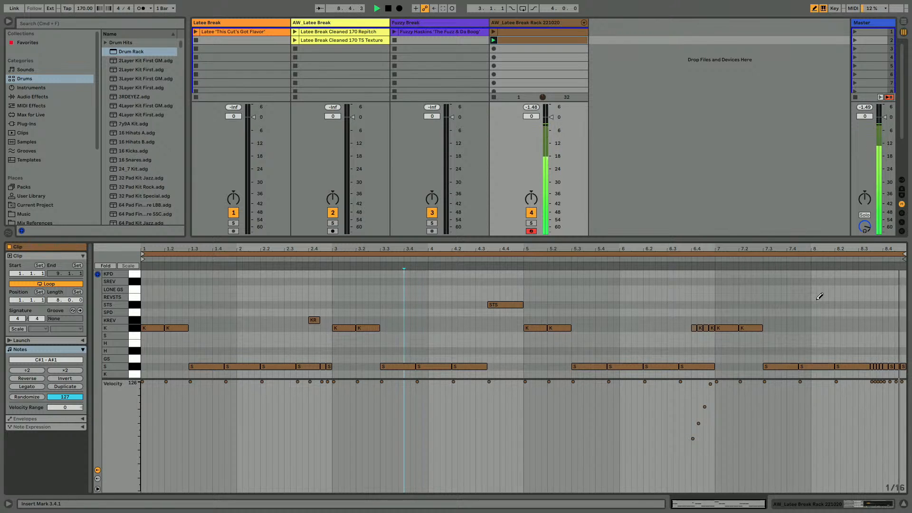
Draw a rising velocity ramp across the four short S roll notes starting at 8.3.3
{"action": "scroll", "coordinate": [875, 329], "scroll_direction": "up", "scroll_amount": 5}
{"action": "scroll", "coordinate": [868, 331], "scroll_direction": "right", "scroll_amount": 2}
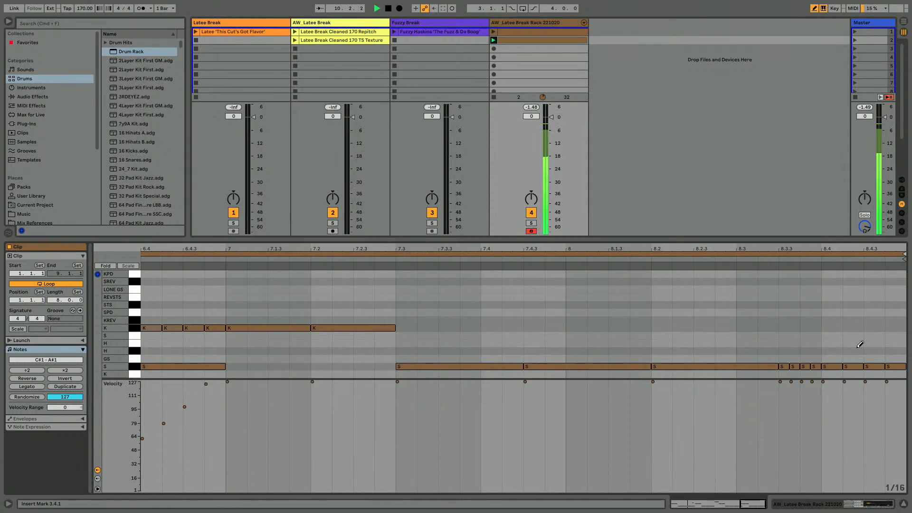
{"action": "key", "text": "super+a"}
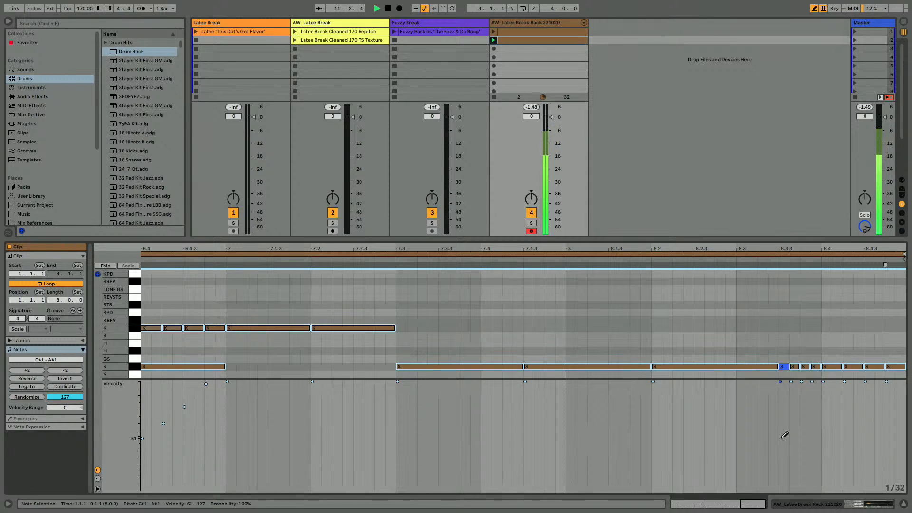
{"action": "left_click_drag", "start_coordinate": [785, 436], "coordinate": [816, 380]}
Try LONE GS notes at 7.1.3 and 7.2.3 above the K hits of bar 7
{"action": "left_click", "coordinate": [456, 273]}
{"action": "key", "text": "Down"}
{"action": "key", "text": "Down"}
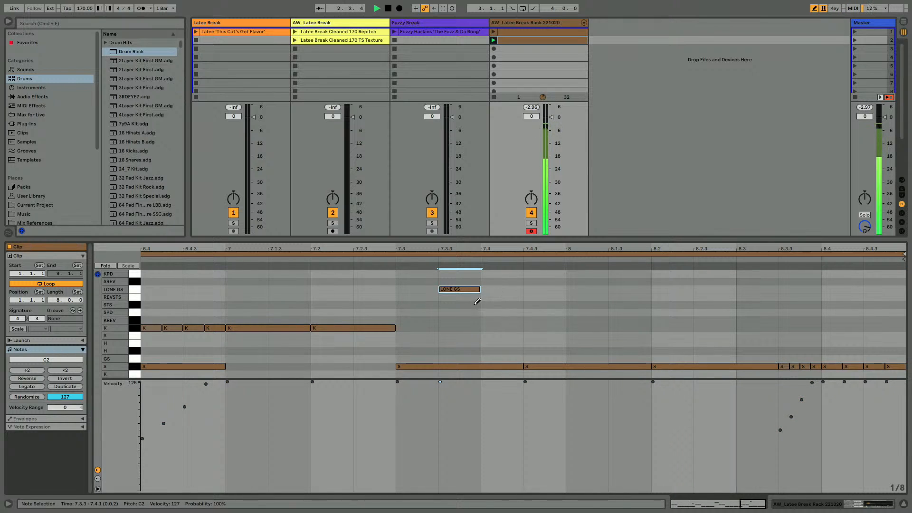
{"action": "left_click", "coordinate": [386, 283]}
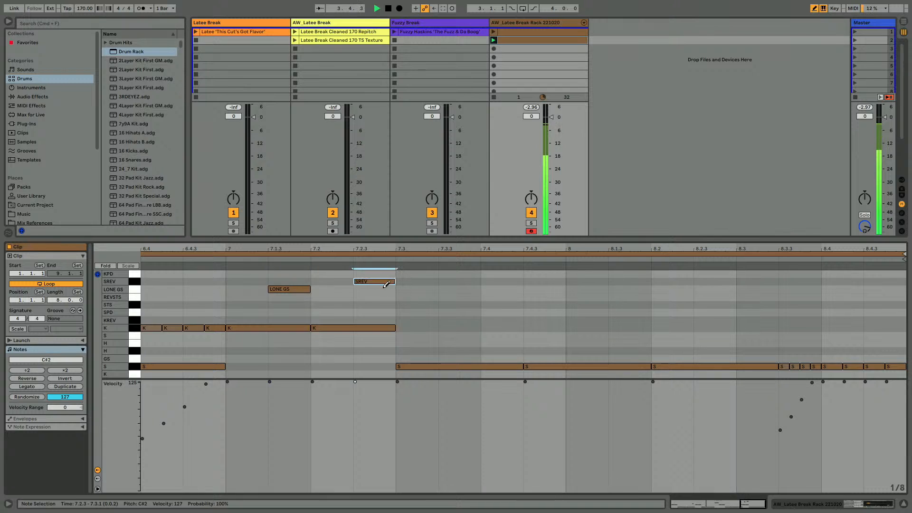
{"action": "left_click_drag", "start_coordinate": [359, 250], "coordinate": [359, 204]}
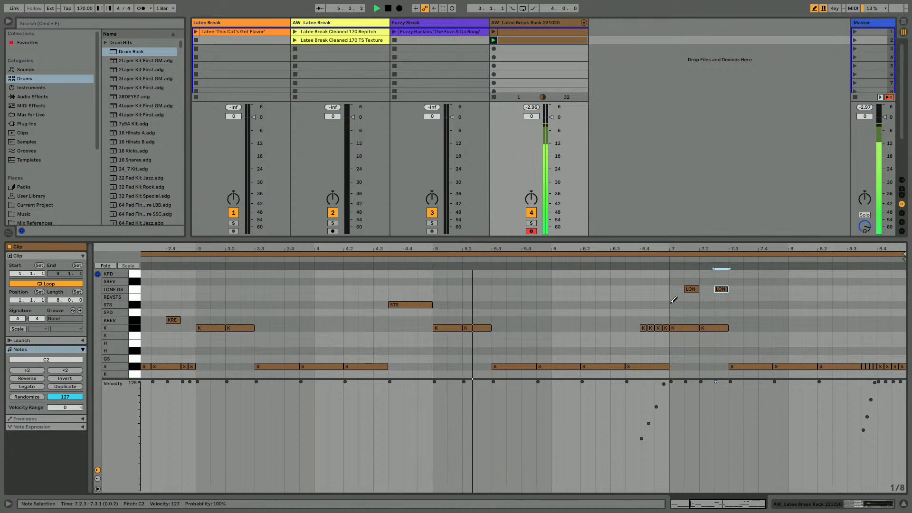
Try a LONE GS note at 5.2.3, shift it to 5.3.3, and remove all LONE GS notes from the pattern
{"action": "left_click", "coordinate": [416, 258]}
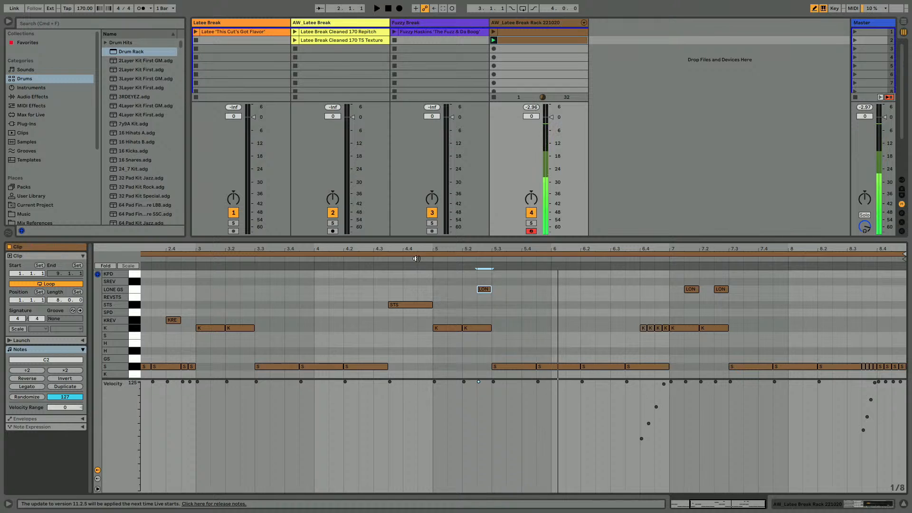
{"action": "key", "text": "space"}
{"action": "key", "text": "Right"}
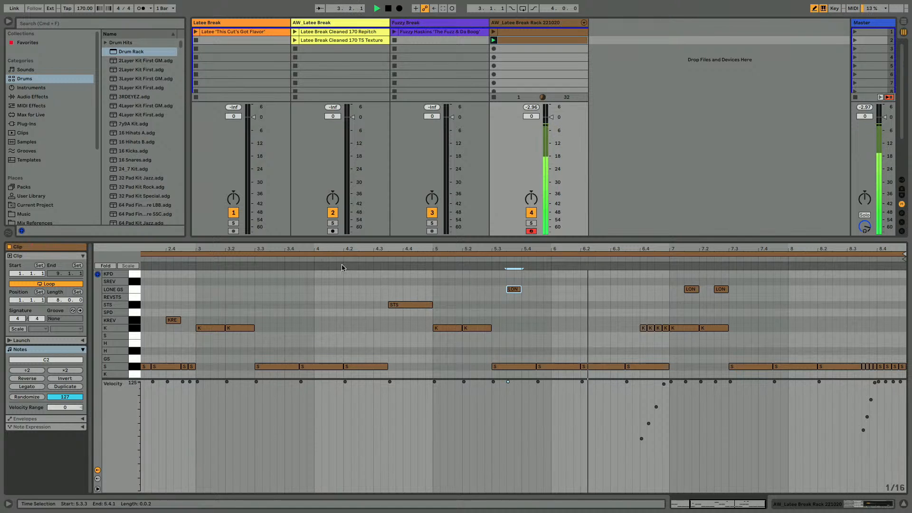
{"action": "left_click", "coordinate": [511, 289]}
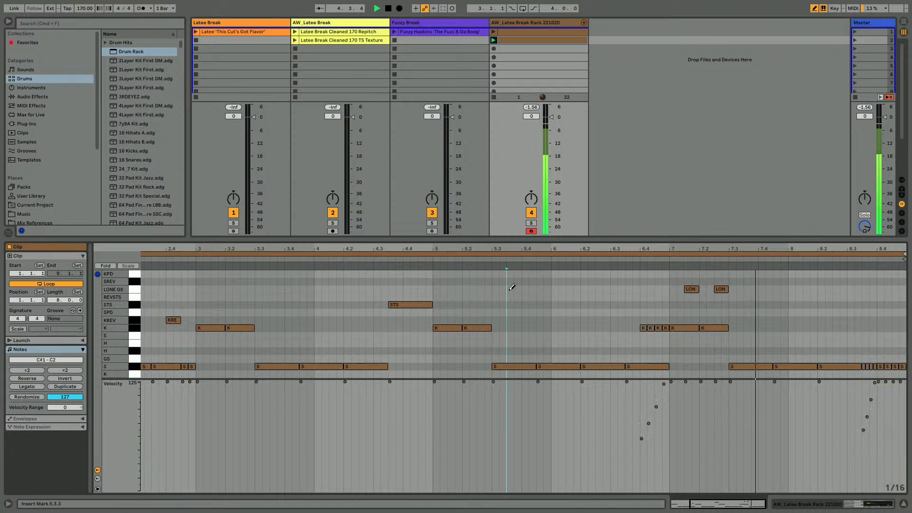
{"action": "left_click", "coordinate": [695, 289]}
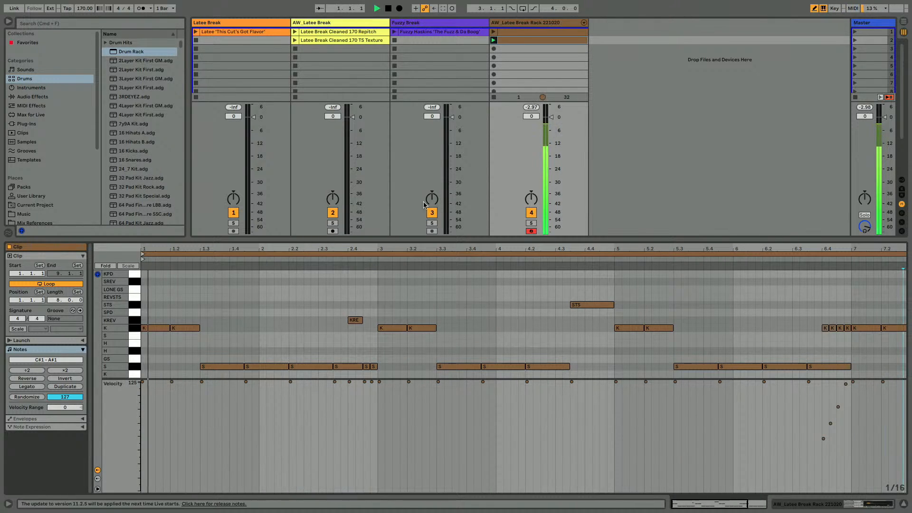
Create a MIDI clip in the drum rack track's third slot, add a lower K note at 1.1.1 and launch the clip
{"action": "key", "text": "shift+Tab"}
{"action": "key", "text": "shift+Tab"}
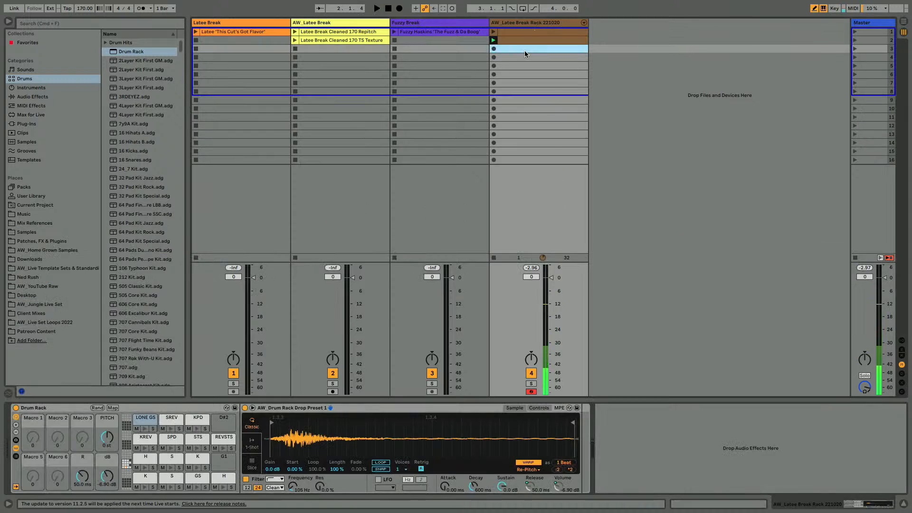
{"action": "double_click", "coordinate": [524, 50]}
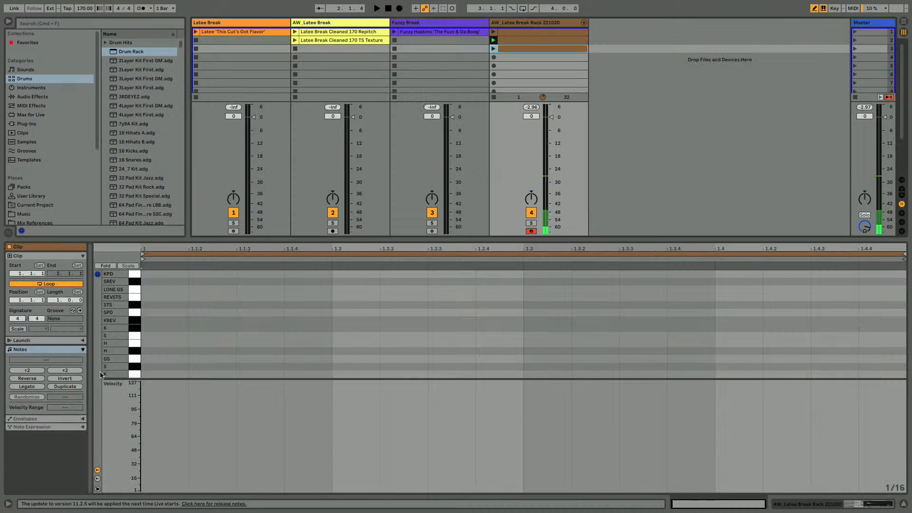
{"action": "left_click", "coordinate": [165, 374]}
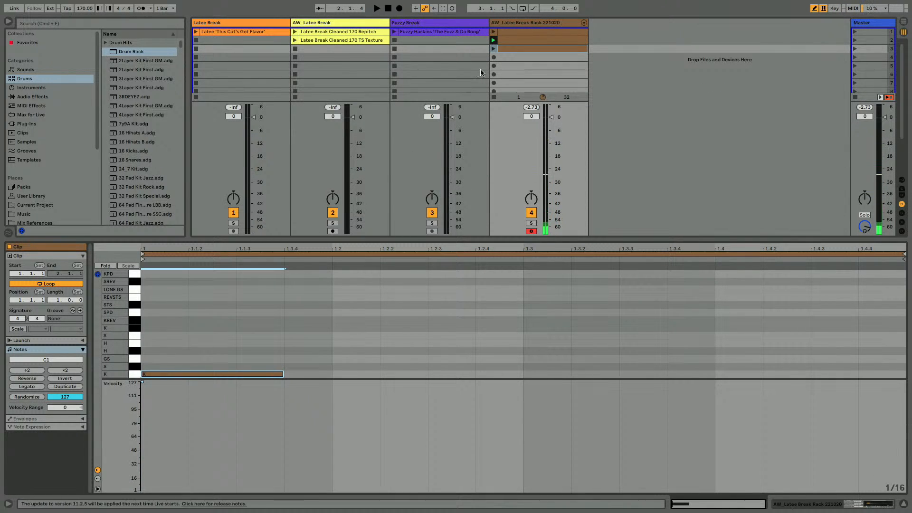
{"action": "left_click", "coordinate": [494, 48]}
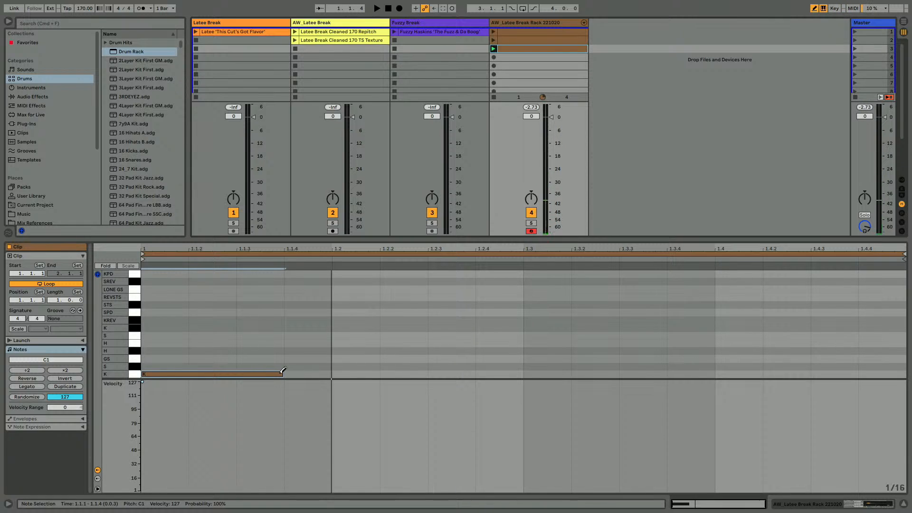
Transpose the K note to the upper K pad (F#1) and lengthen it to end at 1.2.3
{"action": "key", "text": "Up"}
{"action": "key", "text": "Up"}
{"action": "key", "text": "Up"}
{"action": "key", "text": "Up"}
{"action": "key", "text": "Up"}
{"action": "key", "text": "Up"}
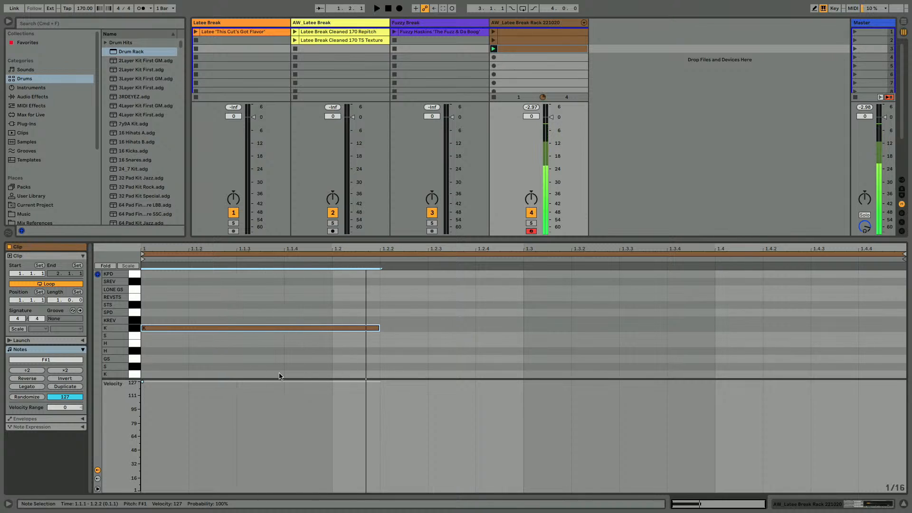
{"action": "key", "text": "shift+Right"}
Duplicate the K note to 1.2.3 and transpose the copy down to the S pad (C#1)
{"action": "key", "text": "super+d"}
{"action": "key", "text": "Down"}
{"action": "key", "text": "Down"}
{"action": "key", "text": "Down"}
{"action": "key", "text": "Down"}
{"action": "key", "text": "Down"}
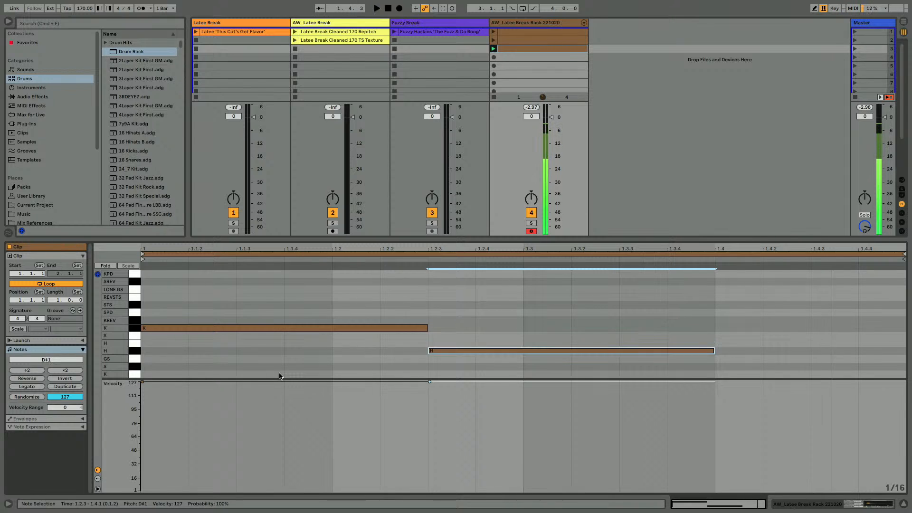
Duplicate the S note and shift the copy to 1.3.3 so it runs to the end of the bar
{"action": "key", "text": "super+d"}
{"action": "key", "text": "Left"}
{"action": "key", "text": "Left"}
{"action": "key", "text": "Left"}
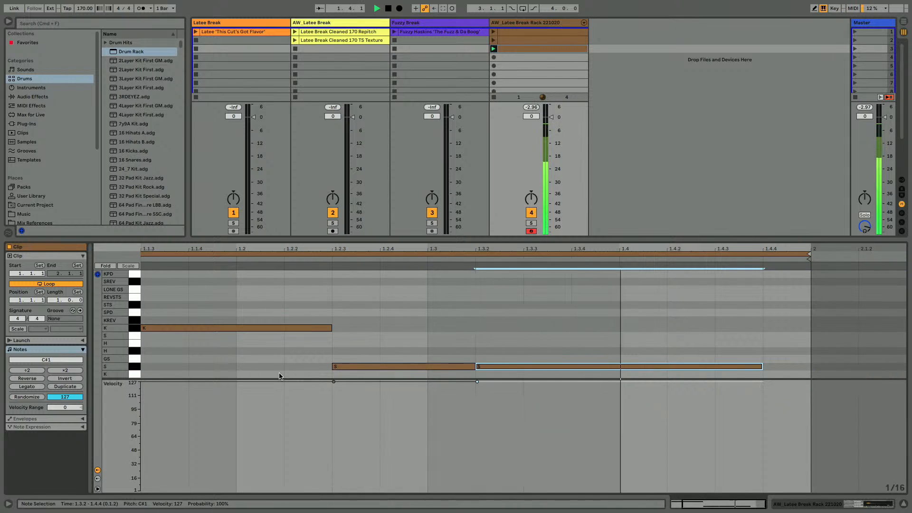
{"action": "key", "text": "Right"}
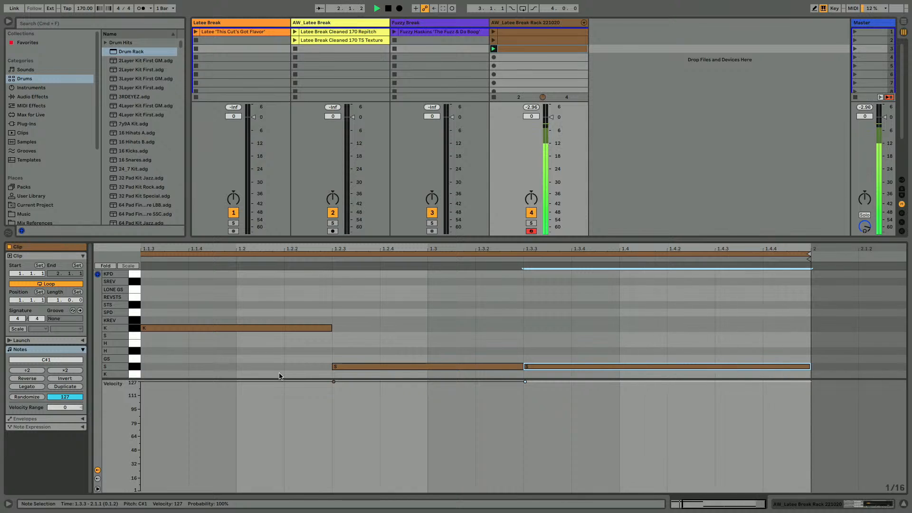
Stop playback and duplicate the one-bar loop with its notes to make a two-bar clip
{"action": "scroll", "coordinate": [279, 376], "scroll_direction": "left", "scroll_amount": 2}
{"action": "key", "text": "space"}
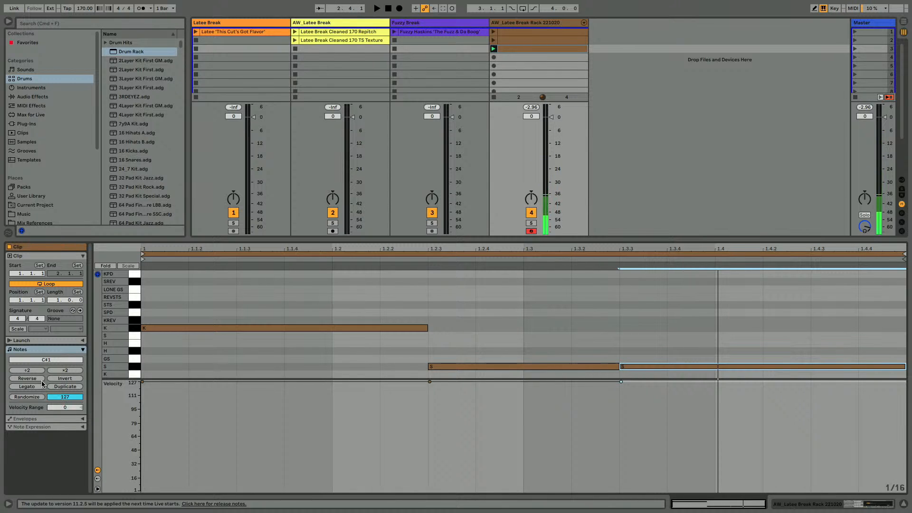
{"action": "left_click", "coordinate": [52, 386]}
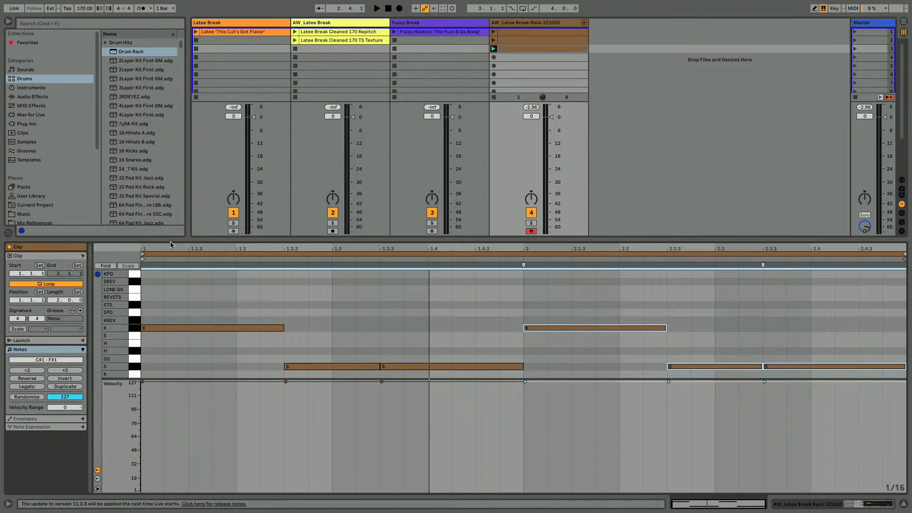
Enlarge the clip's note editor and start playback of the drum pattern
{"action": "left_click_drag", "start_coordinate": [169, 237], "coordinate": [170, 94]}
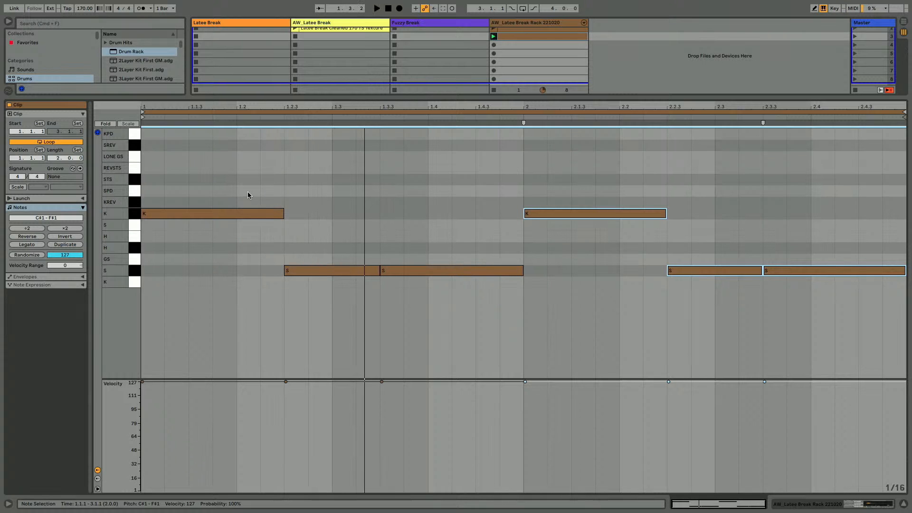
{"action": "left_click", "coordinate": [248, 213]}
{"action": "key", "text": "space"}
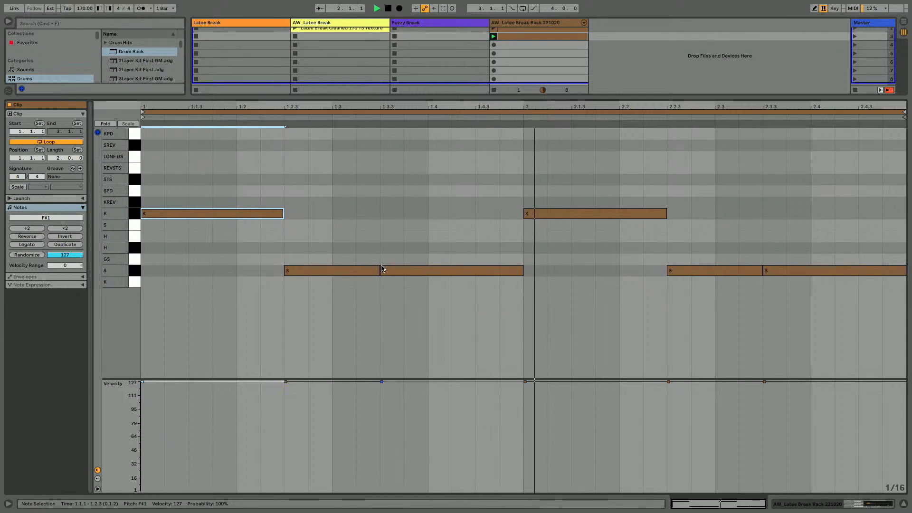
Move the first bar's opening snare to 1.2.1 and give it a length of 0.1.2
{"action": "left_click_drag", "start_coordinate": [379, 269], "coordinate": [521, 270]}
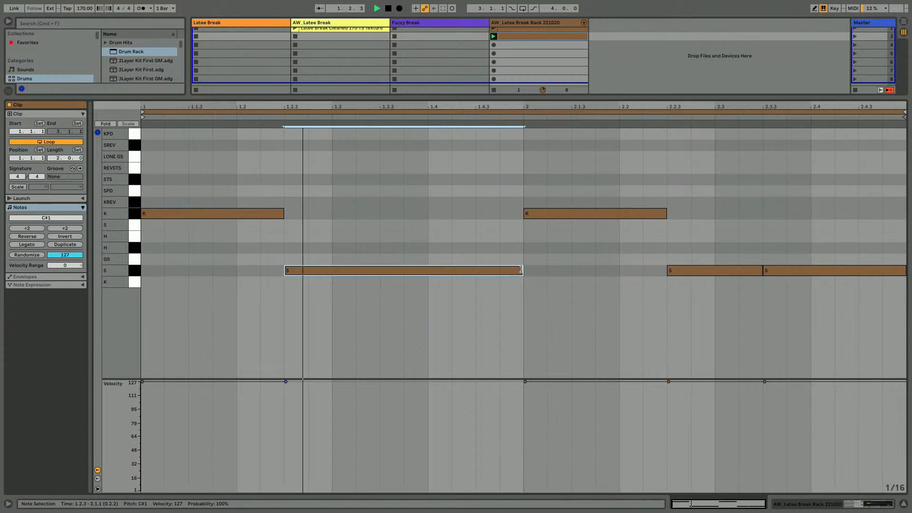
{"action": "key", "text": "shift+Left"}
{"action": "key", "text": "shift+Left"}
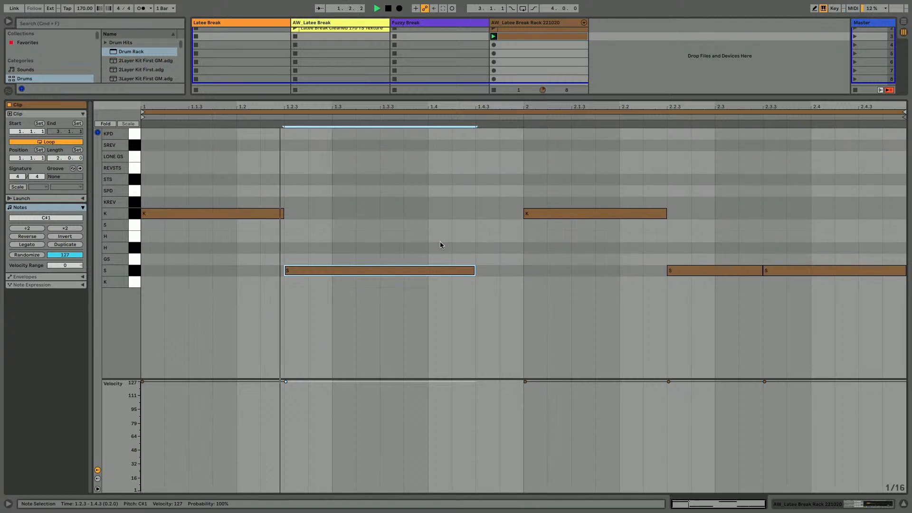
{"action": "key", "text": "shift+Left"}
{"action": "key", "text": "shift+Left"}
{"action": "key", "text": "space"}
{"action": "key", "text": "Left"}
{"action": "key", "text": "Left"}
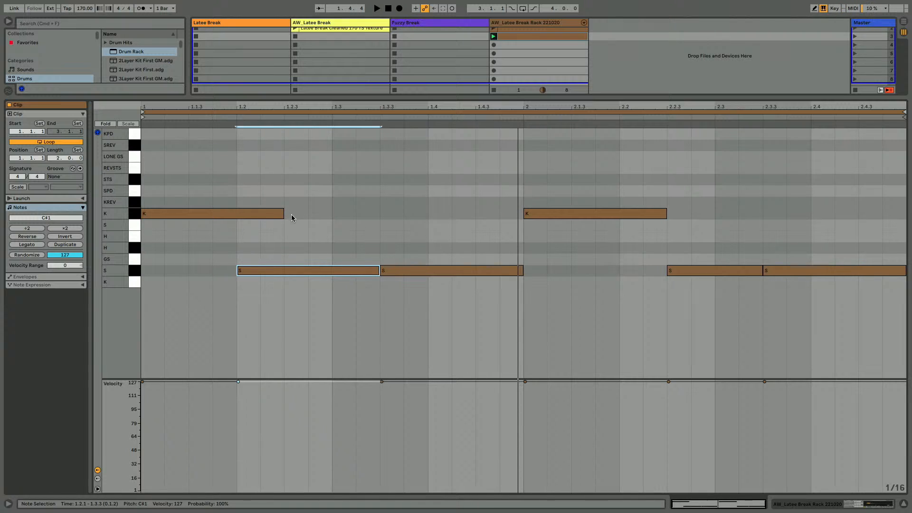
Shorten the first kick note to one beat so it ends at 1.2.1, and audition the pattern
{"action": "left_click", "coordinate": [267, 215]}
{"action": "key", "text": "shift+Left"}
{"action": "key", "text": "shift+Left"}
{"action": "key", "text": "space"}
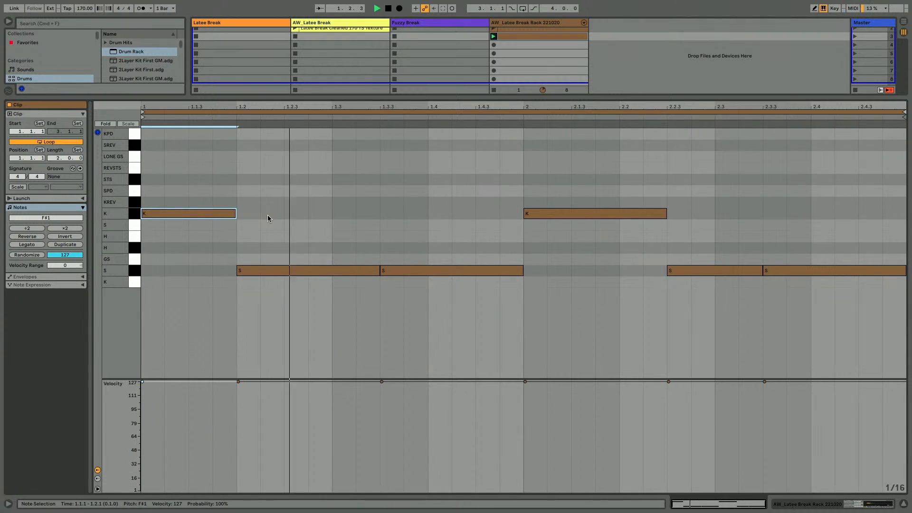
{"action": "key", "text": "space"}
Lengthen the snare starting at 1.2.1 until it ends at 2.1.1, and play the loop
{"action": "left_click", "coordinate": [325, 271]}
{"action": "key", "text": "shift+Right"}
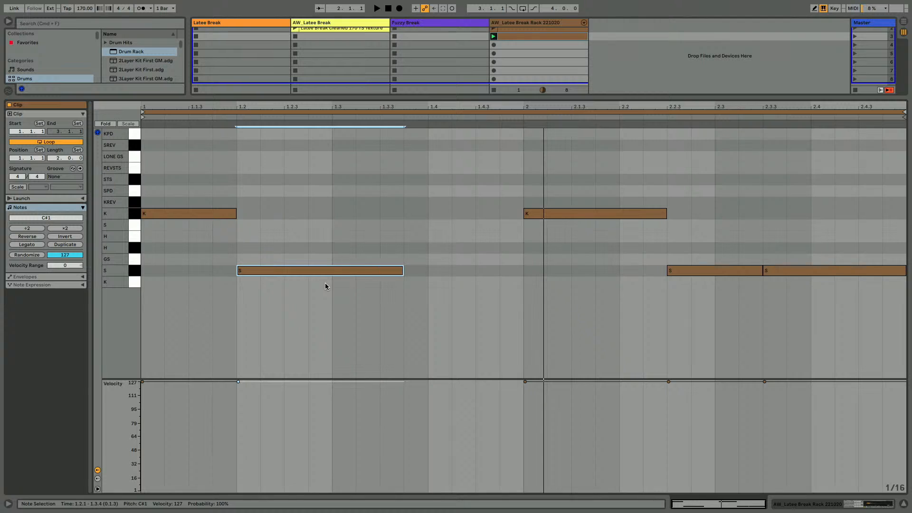
{"action": "key", "text": "shift+Right"}
{"action": "key", "text": "shift+Right"}
{"action": "key", "text": "shift+Right"}
{"action": "key", "text": "shift+Right"}
{"action": "key", "text": "shift+Right"}
{"action": "key", "text": "space"}
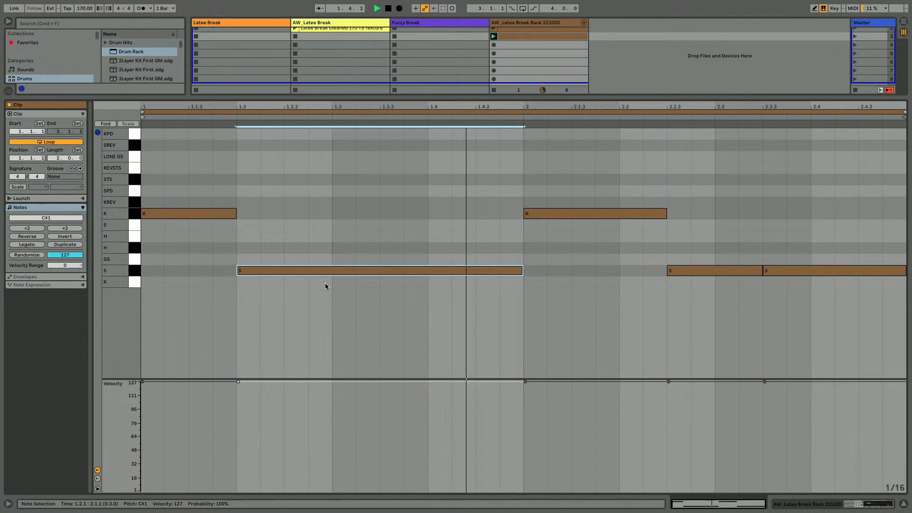
Duplicate the second bar's kick with the copy starting at 2.2.1, and double the clip's loop to four bars
{"action": "left_click", "coordinate": [585, 218]}
{"action": "key", "text": "super+d"}
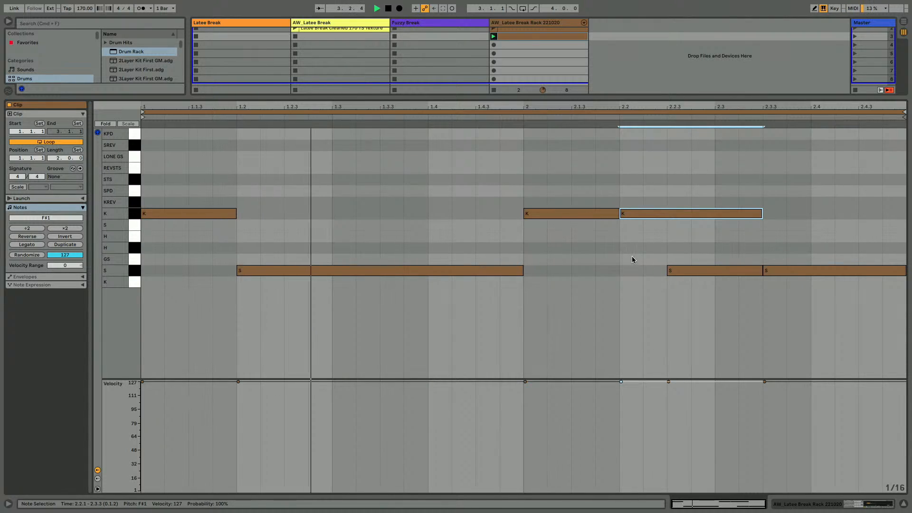
{"action": "key", "text": "shift+Tab"}
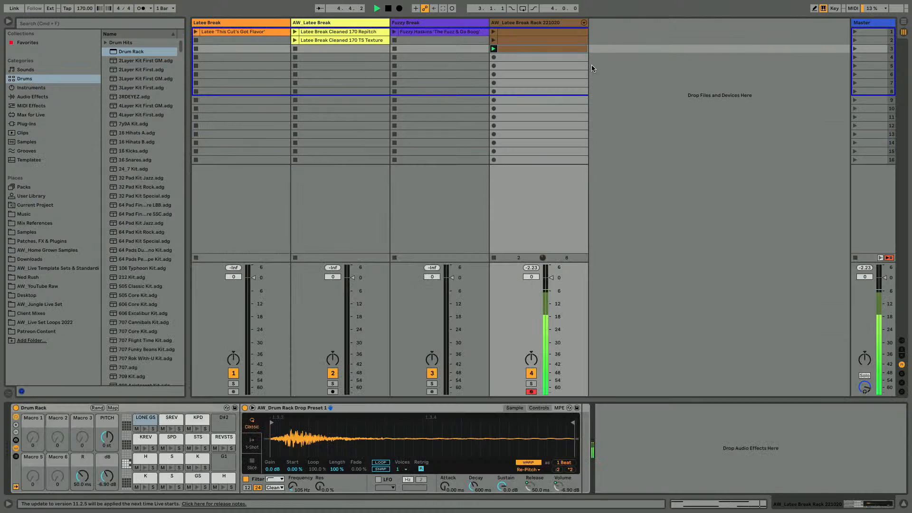
{"action": "key", "text": "shift+Tab"}
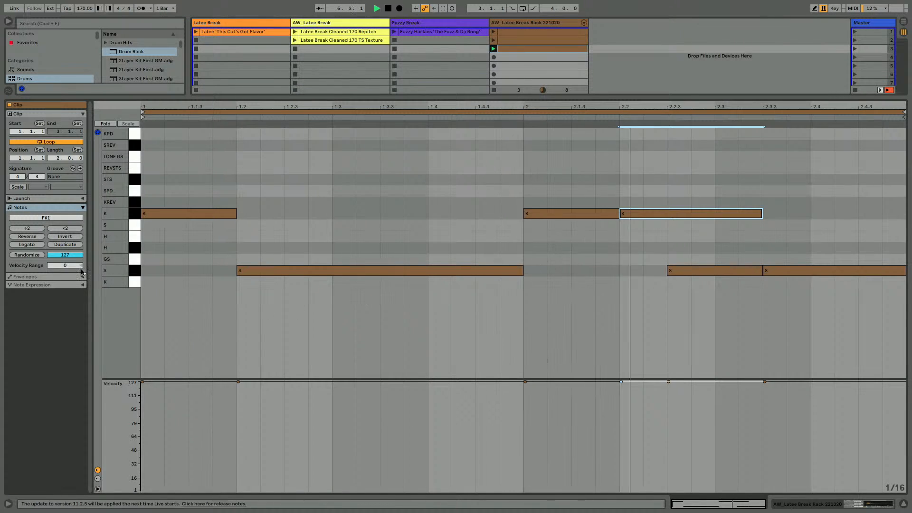
{"action": "left_click", "coordinate": [64, 245]}
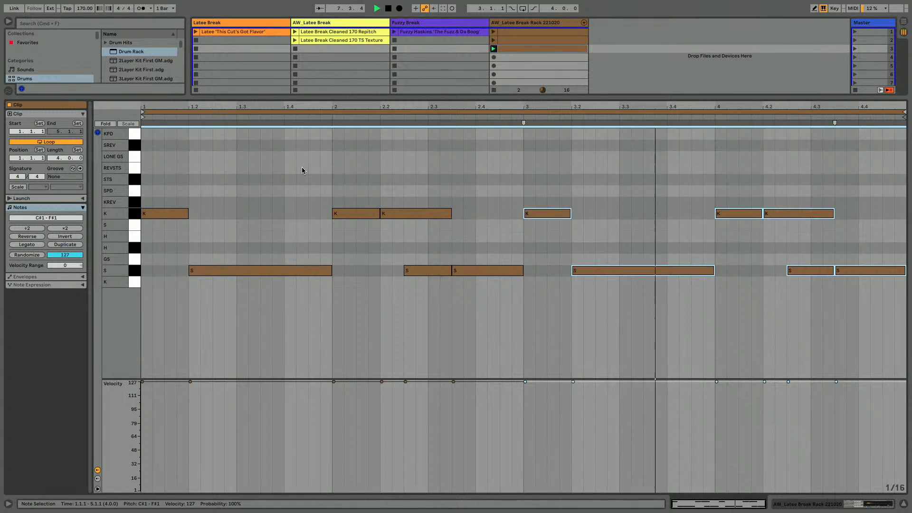
Draw four 1/16 notes on the LONE GS row across beat 1.4, with velocities ramping up from 42 to 125
{"action": "left_click", "coordinate": [267, 158]}
{"action": "key", "text": "Right"}
{"action": "key", "text": "Right"}
{"action": "key", "text": "Right"}
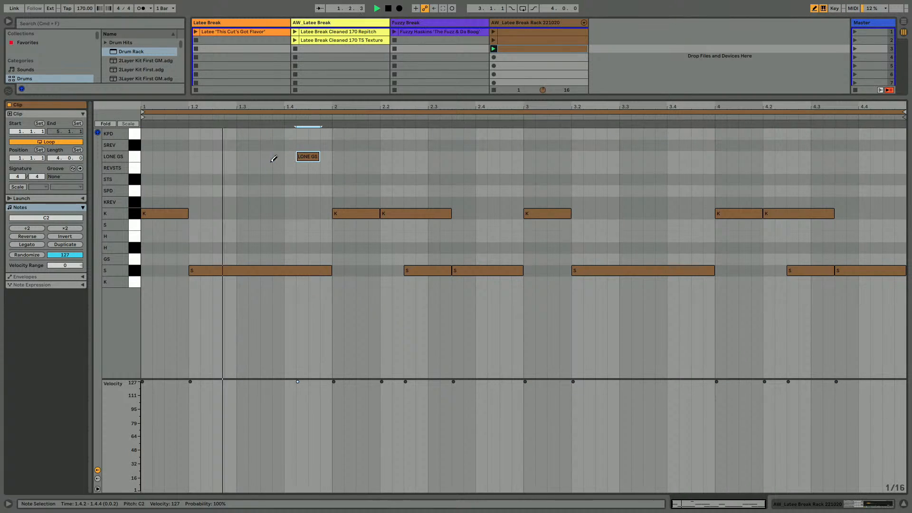
{"action": "left_click", "coordinate": [326, 157]}
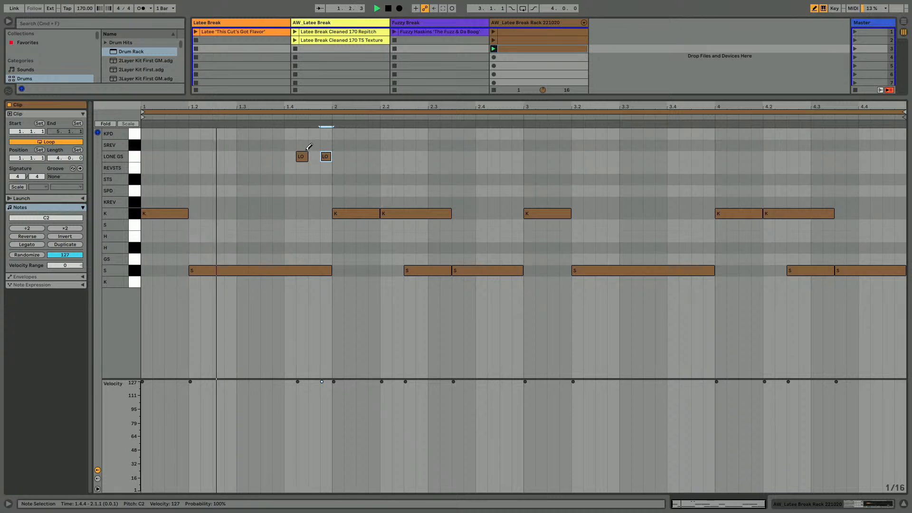
{"action": "left_click_drag", "start_coordinate": [289, 156], "coordinate": [326, 156]}
{"action": "left_click_drag", "start_coordinate": [285, 470], "coordinate": [323, 382]}
{"action": "left_click_drag", "start_coordinate": [286, 455], "coordinate": [322, 383]}
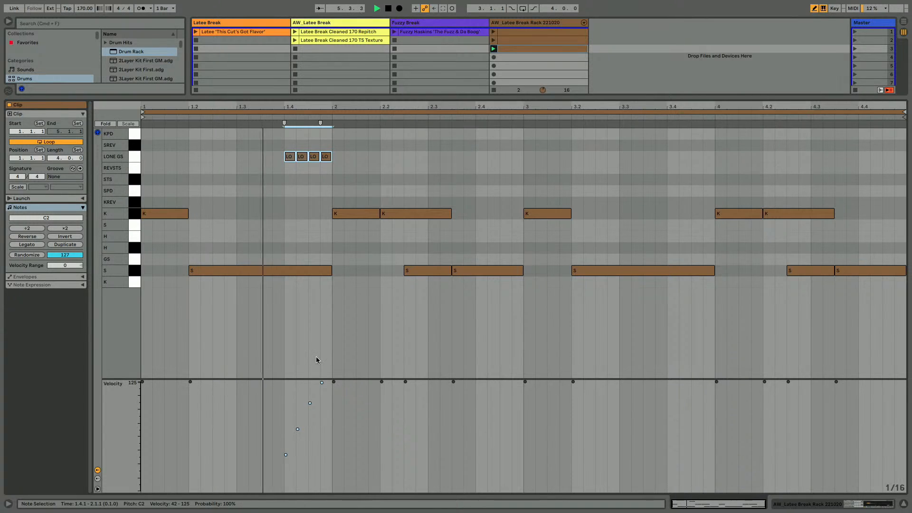
{"action": "left_click", "coordinate": [294, 269]}
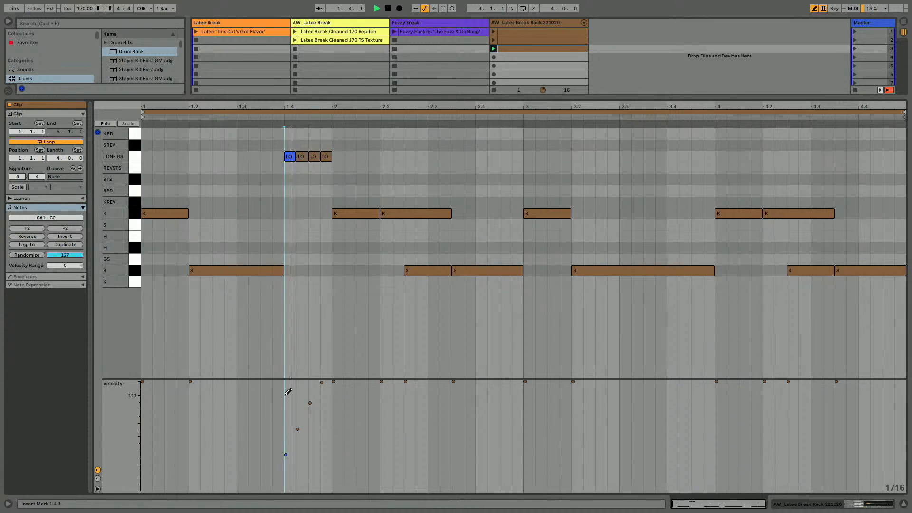
{"action": "key", "text": "ctrl+z"}
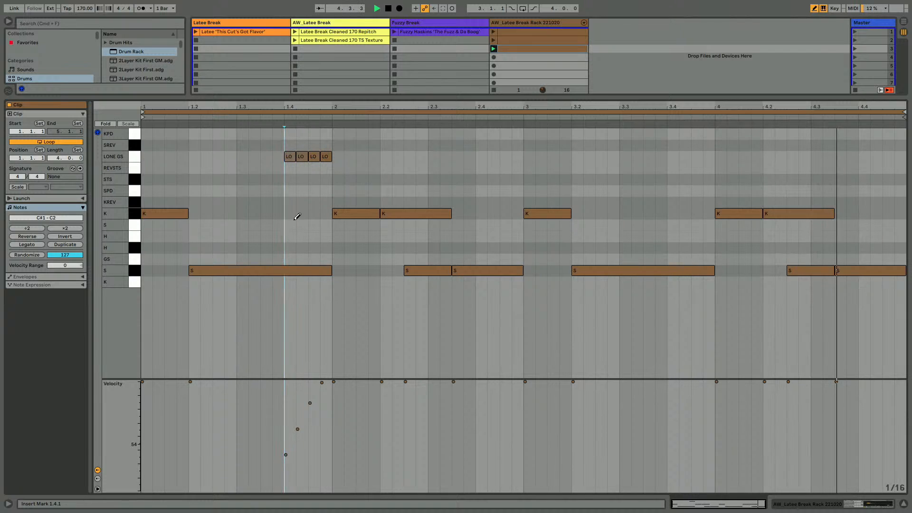
{"action": "left_click", "coordinate": [311, 191]}
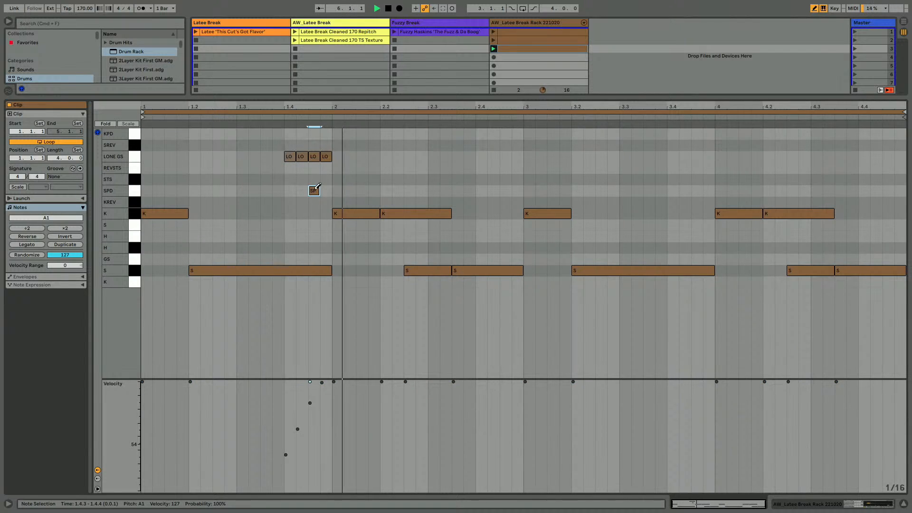
{"action": "left_click", "coordinate": [312, 190]}
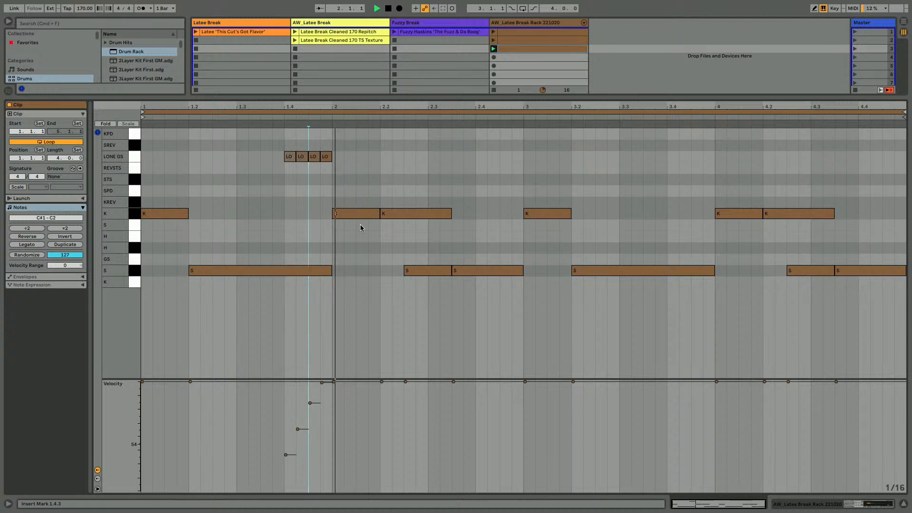
Add a single 1/16 note on the LONE GS row at 2.4.1
{"action": "key", "text": "b"}
{"action": "left_click", "coordinate": [470, 202]}
{"action": "key", "text": "Up"}
{"action": "key", "text": "Up"}
{"action": "key", "text": "Up"}
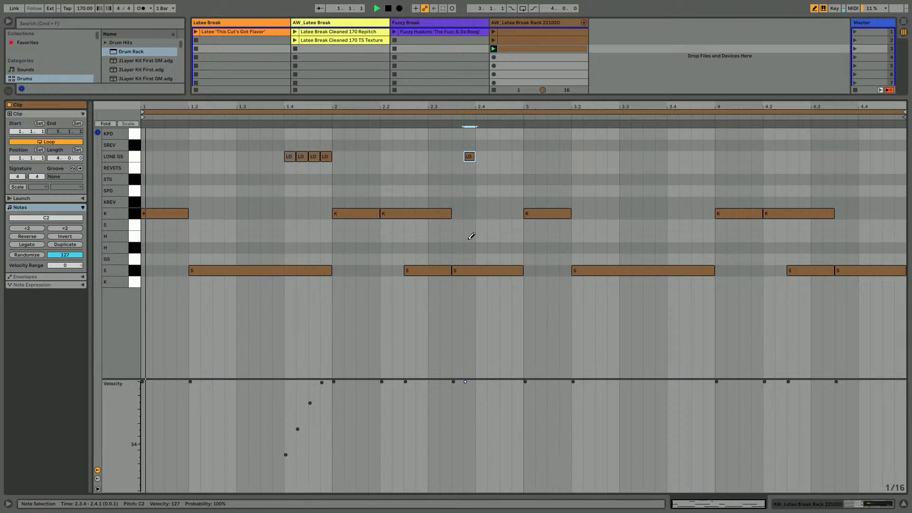
{"action": "key", "text": "Right"}
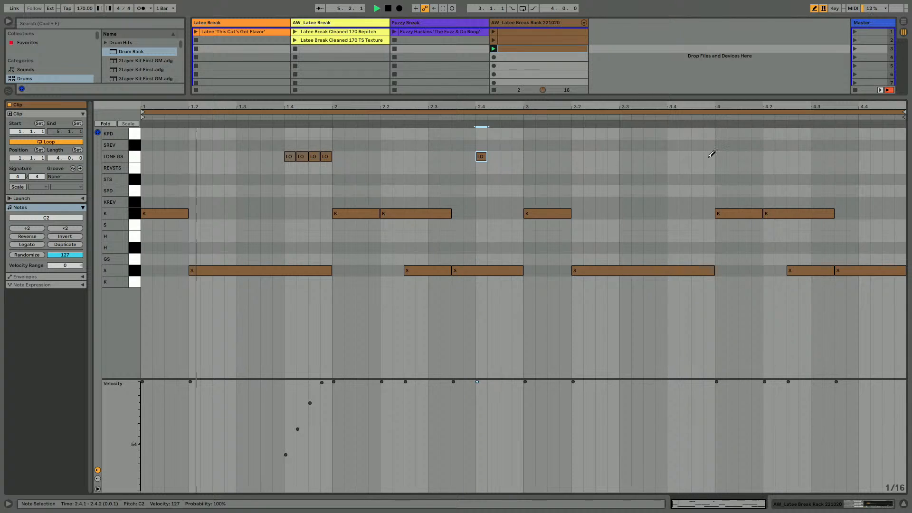
Draw three LONE GS 1/16 notes from 3.4.2 to bar 4 with rising velocities, and delete the one at 1.4.1
{"action": "left_click_drag", "start_coordinate": [710, 157], "coordinate": [672, 156]}
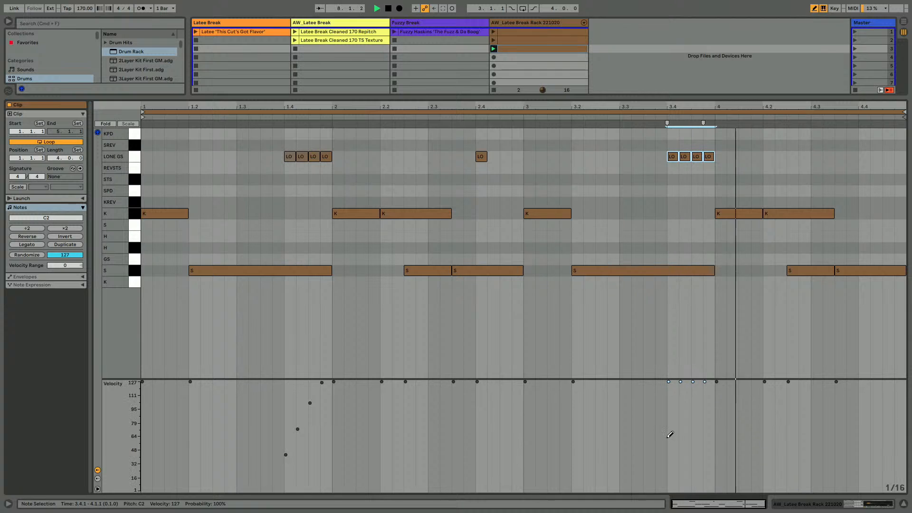
{"action": "left_click", "coordinate": [675, 155]}
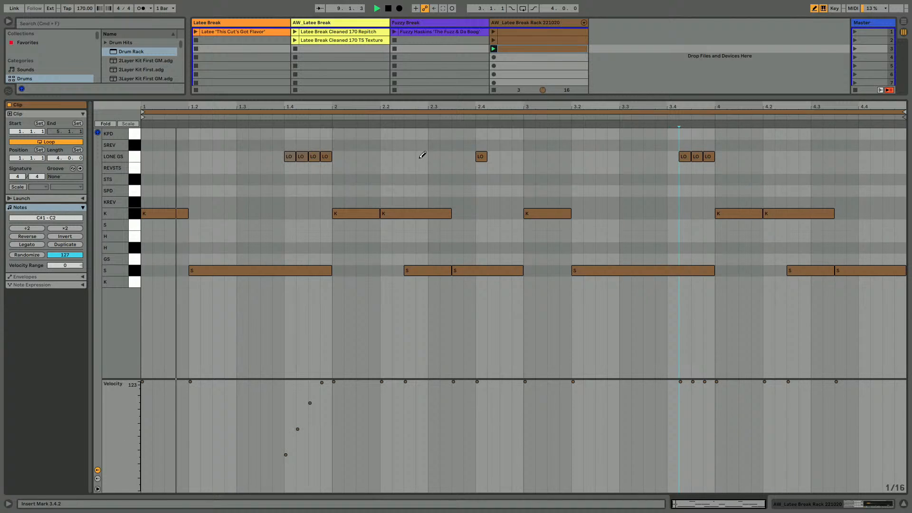
{"action": "left_click", "coordinate": [288, 156]}
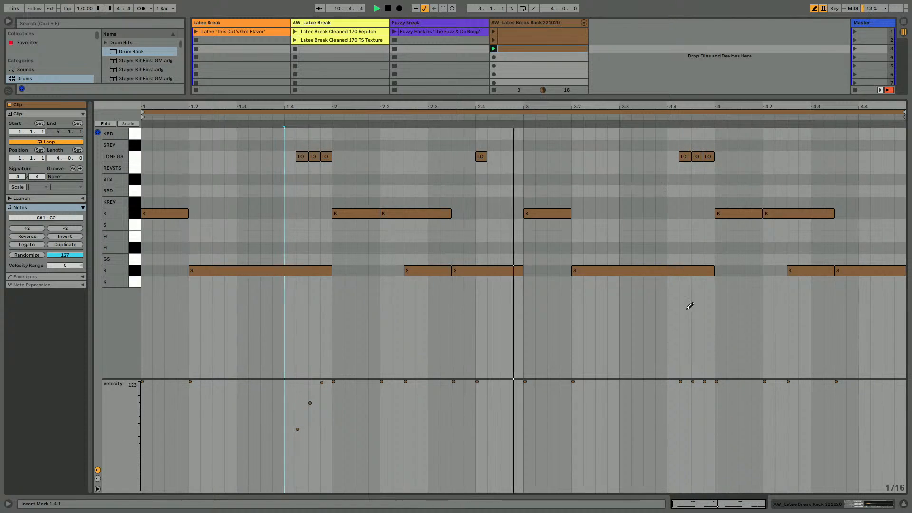
{"action": "mouse_move", "coordinate": [682, 430]}
{"action": "left_mouse_down"}
{"action": "mouse_move", "coordinate": [688, 411]}
{"action": "mouse_move", "coordinate": [683, 439]}
{"action": "mouse_move", "coordinate": [702, 407]}
{"action": "left_mouse_up"}
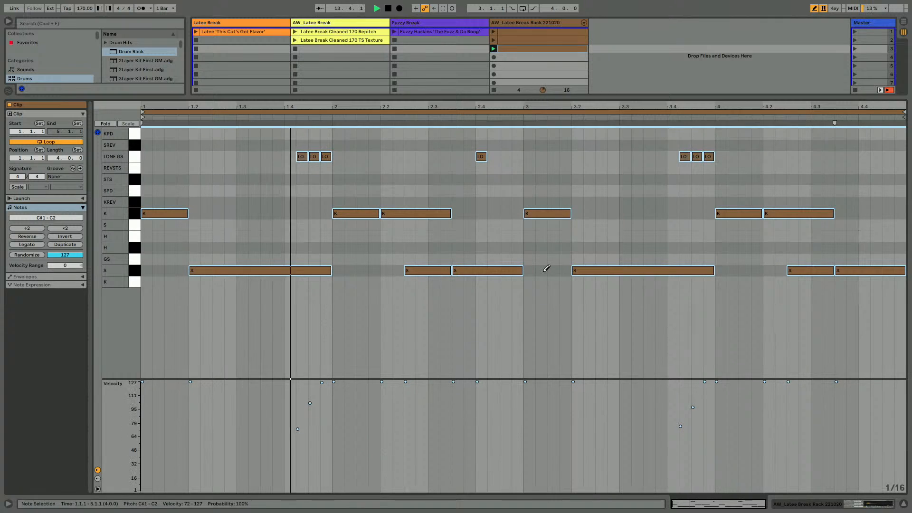
Draw a roll of four 1/32 kicks just before bar 3, with velocities ramping up from 25 to 106
{"action": "left_click_drag", "start_coordinate": [522, 211], "coordinate": [484, 210]}
{"action": "mouse_move", "coordinate": [478, 477]}
{"action": "left_mouse_down"}
{"action": "mouse_move", "coordinate": [524, 384]}
{"action": "mouse_move", "coordinate": [520, 389]}
{"action": "left_mouse_up"}
{"action": "left_click", "coordinate": [479, 212]}
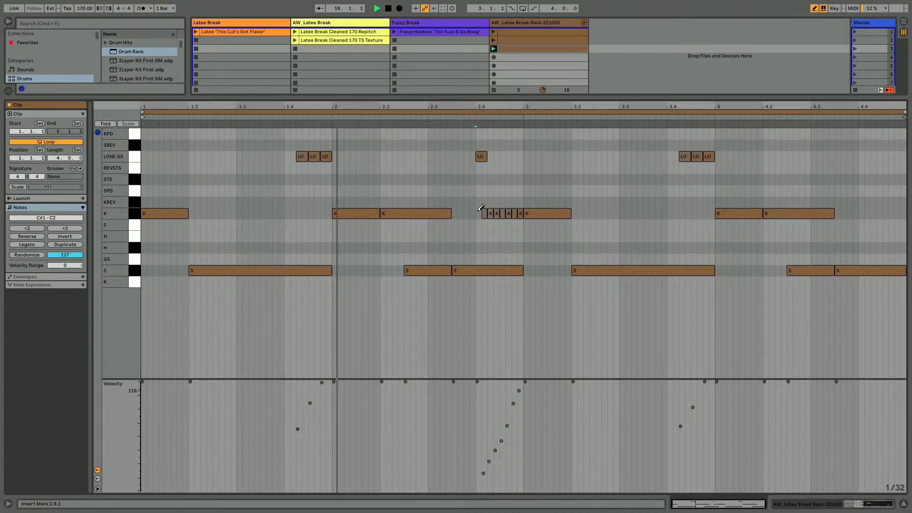
{"action": "mouse_move", "coordinate": [478, 213]}
{"action": "left_mouse_down"}
{"action": "mouse_move", "coordinate": [498, 212]}
{"action": "mouse_move", "coordinate": [479, 211]}
{"action": "mouse_move", "coordinate": [488, 223]}
{"action": "left_mouse_up"}
{"action": "key", "text": "super+a"}
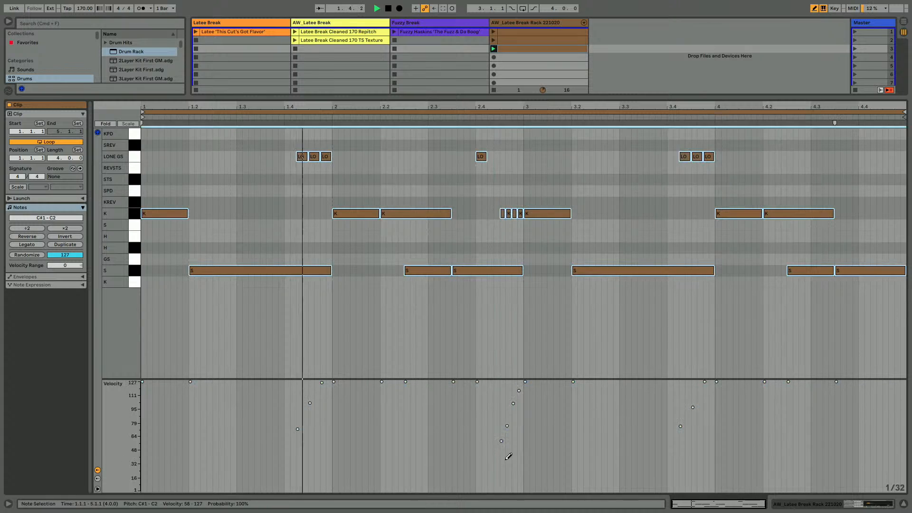
{"action": "left_click_drag", "start_coordinate": [500, 471], "coordinate": [520, 398]}
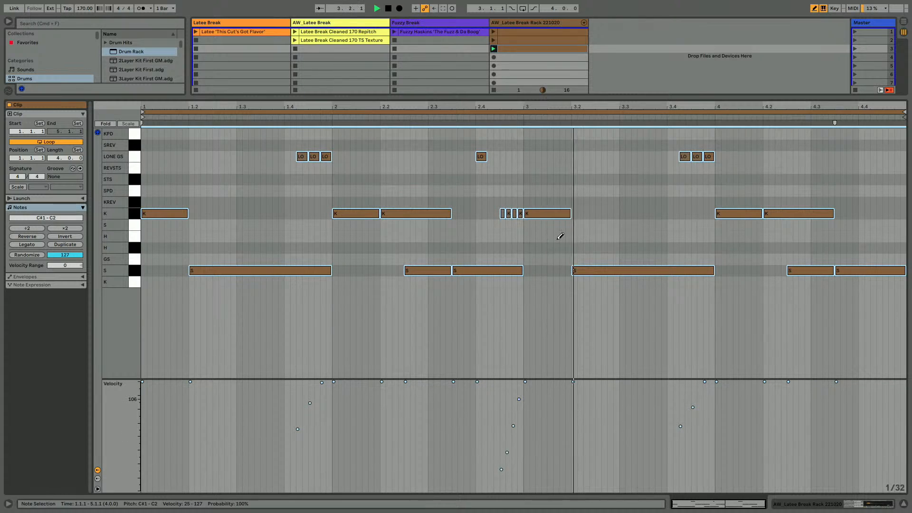
{"action": "left_click", "coordinate": [549, 198]}
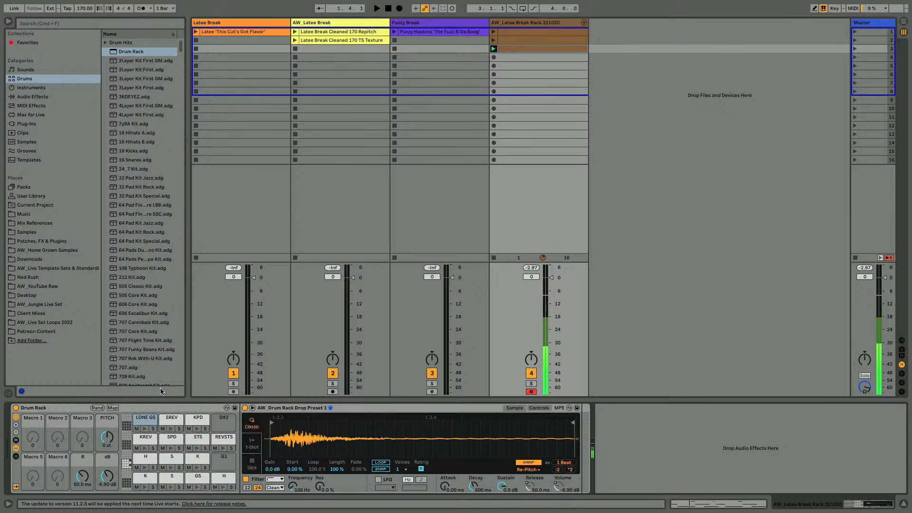
Set the KPD pad sample's warp mode to Re-Pitch, audition the pad and play the clip
{"action": "left_click", "coordinate": [195, 423]}
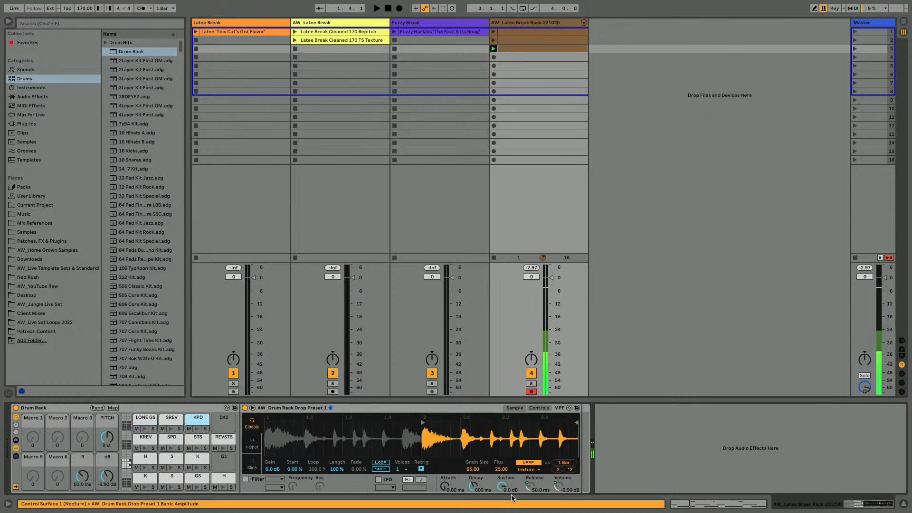
{"action": "left_click", "coordinate": [528, 470]}
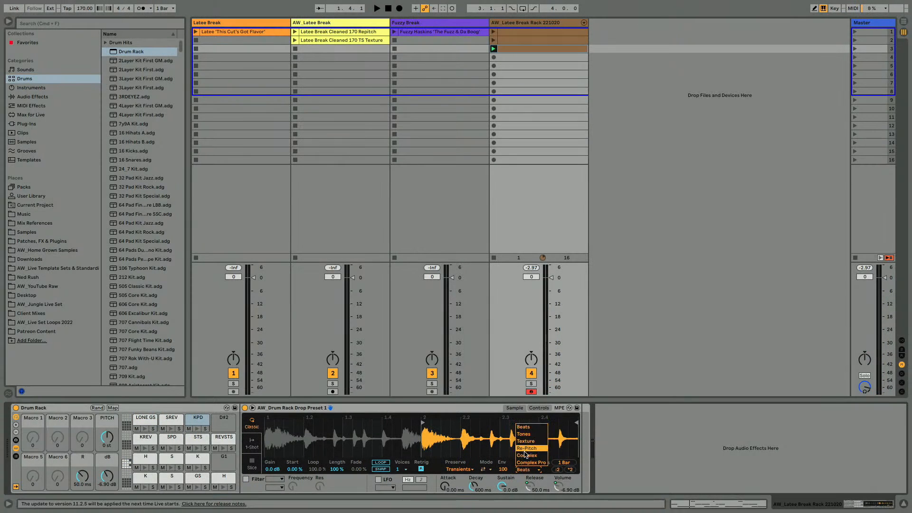
{"action": "left_click", "coordinate": [527, 455]}
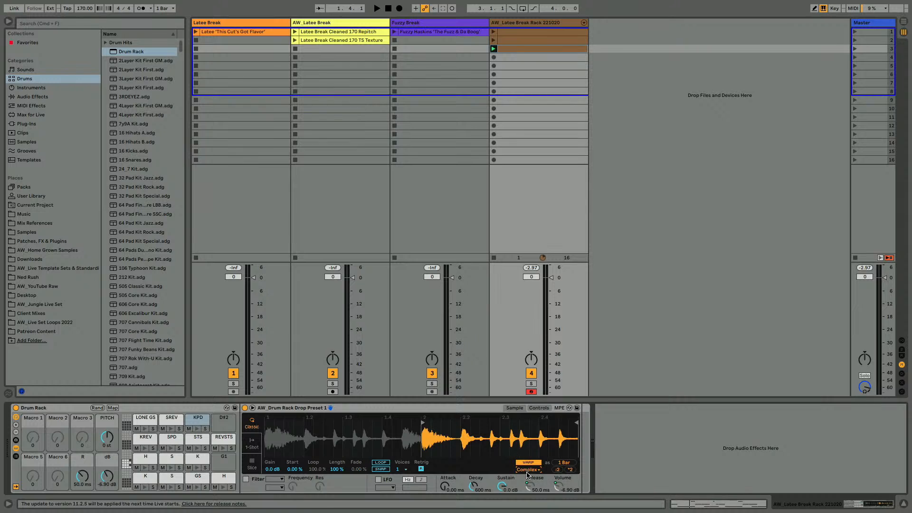
{"action": "left_click", "coordinate": [527, 471]}
{"action": "left_click", "coordinate": [525, 450]}
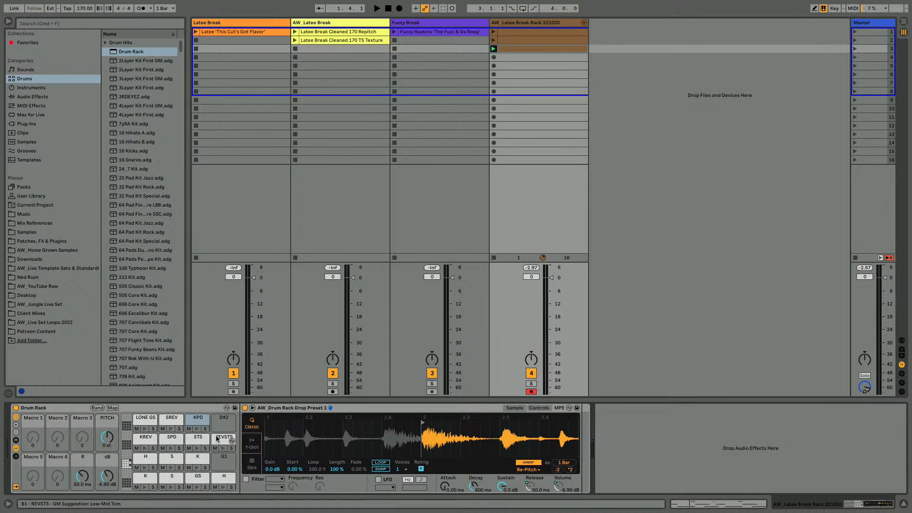
{"action": "left_click", "coordinate": [196, 430]}
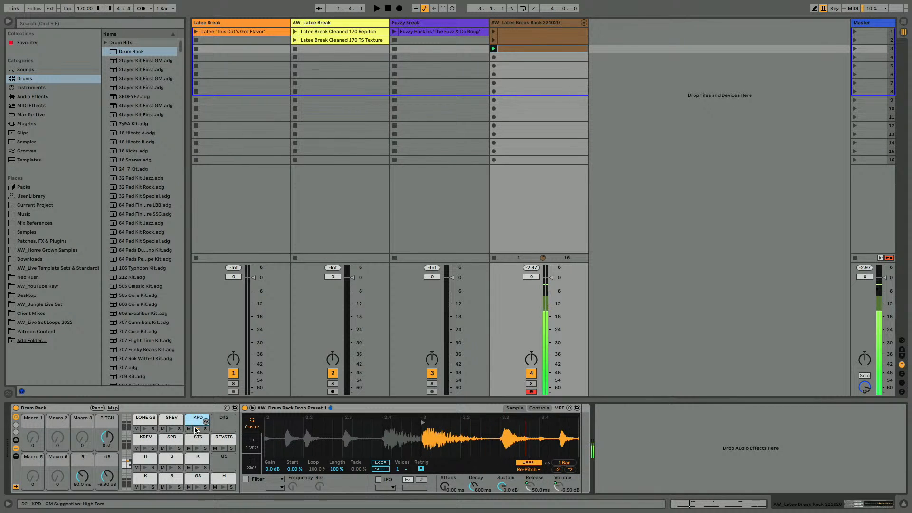
{"action": "key", "text": "space"}
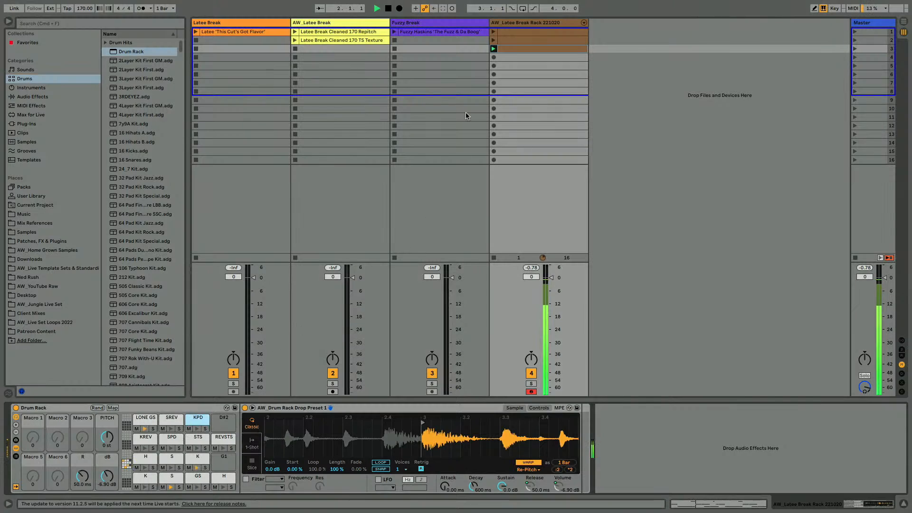
Open the third clip of the break rack track and duplicate its four-bar pattern to eight bars
{"action": "double_click", "coordinate": [525, 52]}
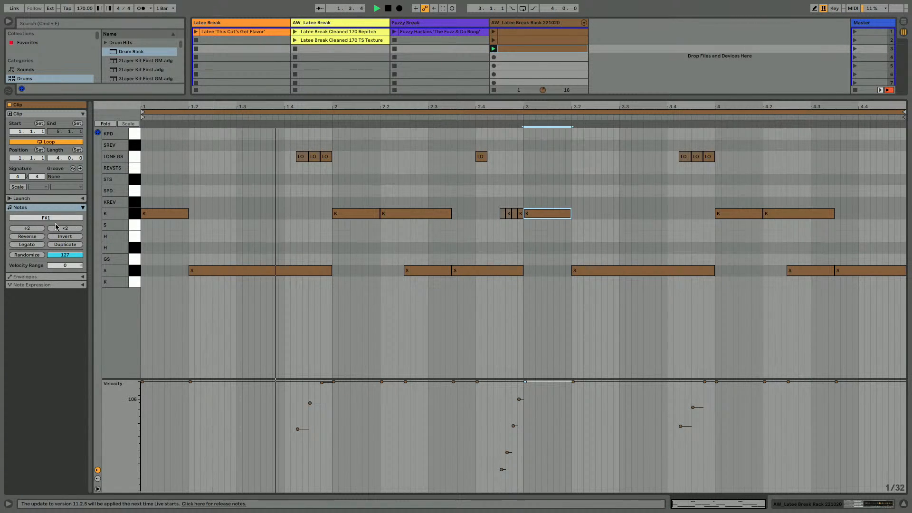
{"action": "left_click", "coordinate": [55, 245]}
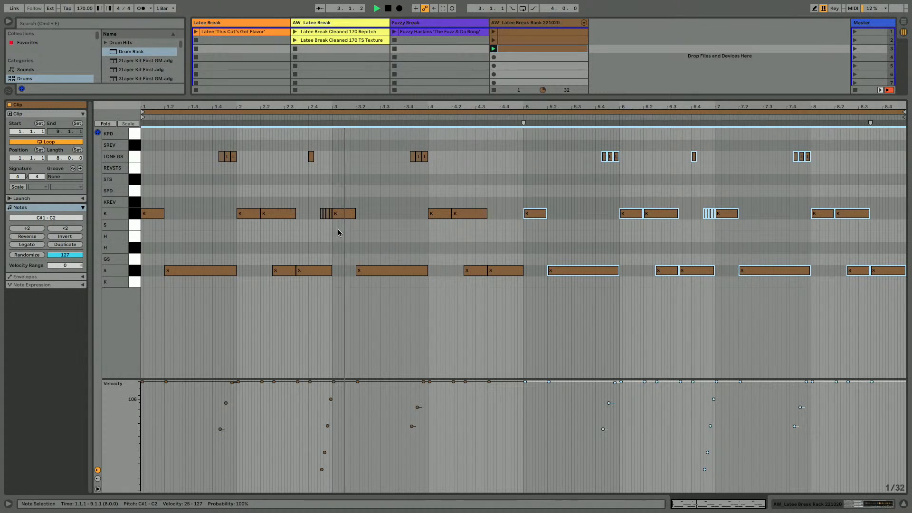
{"action": "left_click", "coordinate": [402, 232]}
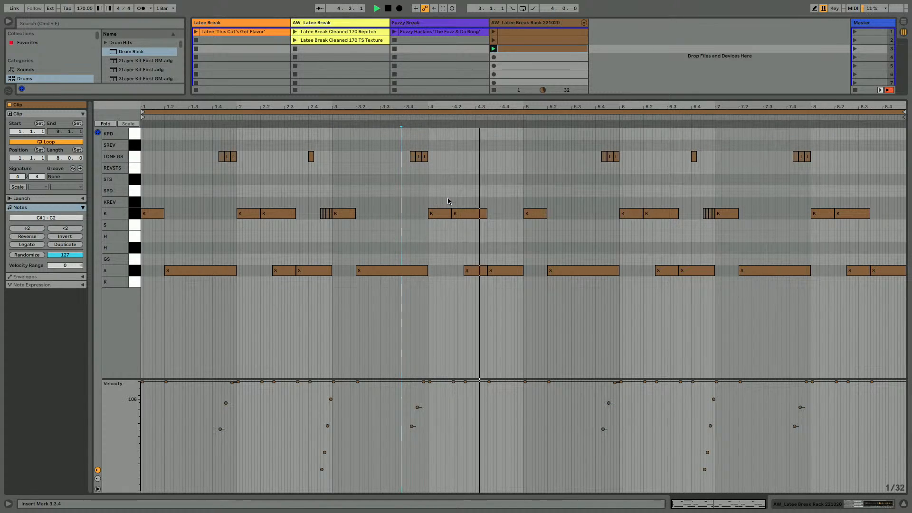
Move the kick note at 4.2.1 up to the KPD row, lengthen it to 5.1.1 and play the clip
{"action": "left_click", "coordinate": [459, 214]}
{"action": "key", "text": "Up"}
{"action": "key", "text": "Up"}
{"action": "key", "text": "Up"}
{"action": "key", "text": "Up"}
{"action": "key", "text": "Up"}
{"action": "key", "text": "Up"}
{"action": "key", "text": "Up"}
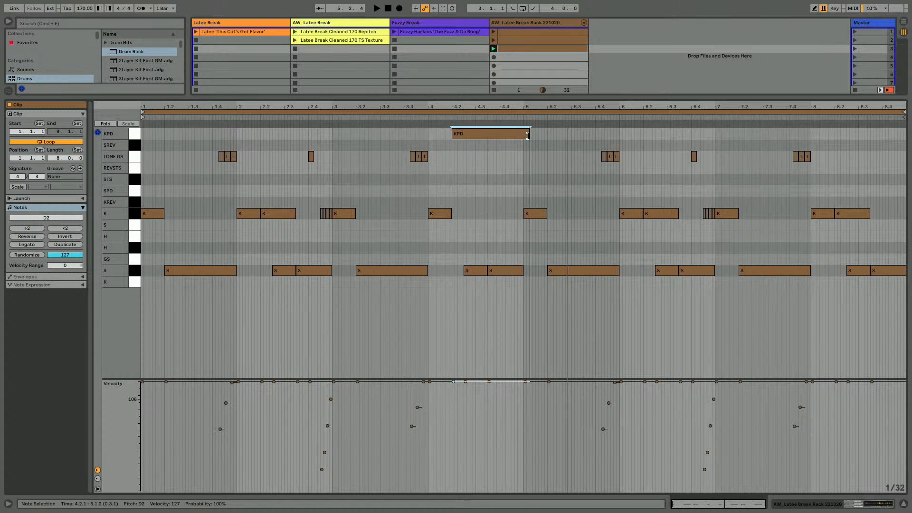
{"action": "key", "text": "space"}
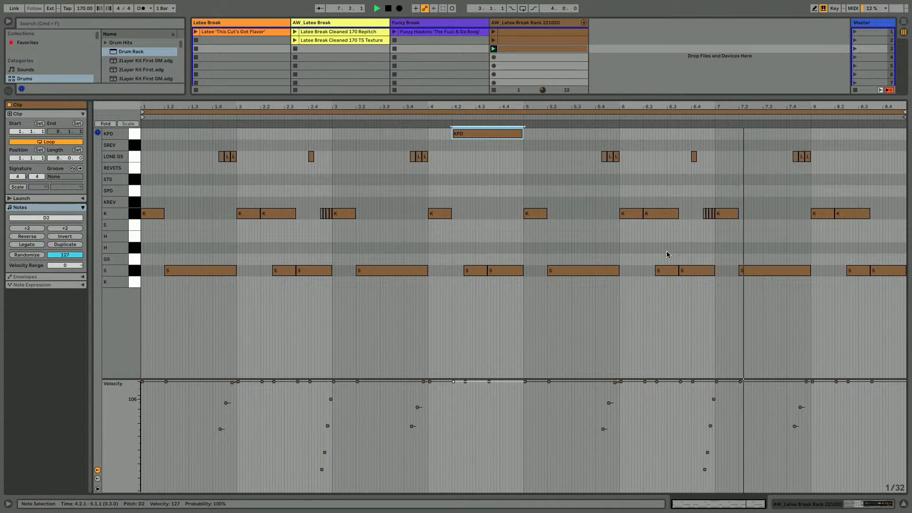
Move the snare note at 6.3.3 to the SPD row and play the clip
{"action": "left_click", "coordinate": [692, 271]}
{"action": "key", "text": "shift+Up"}
{"action": "key", "text": "Down"}
{"action": "key", "text": "Down"}
{"action": "key", "text": "Down"}
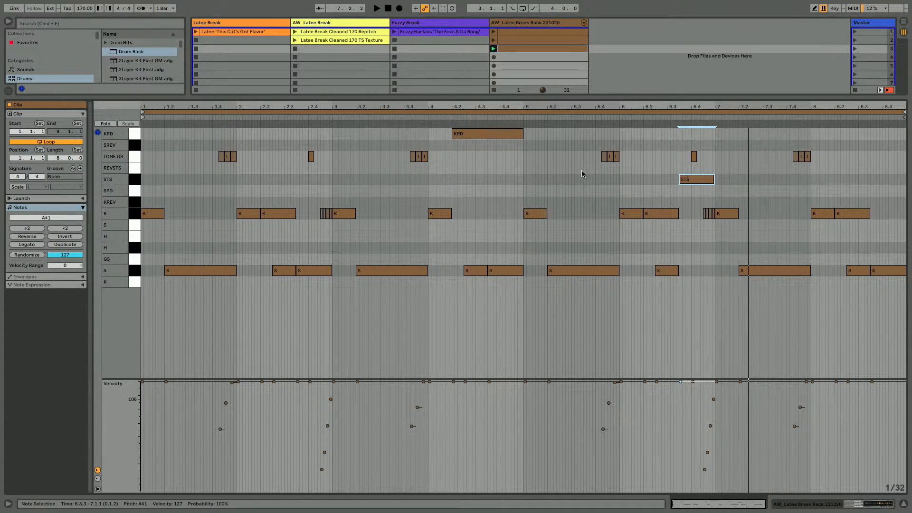
{"action": "left_click", "coordinate": [502, 116]}
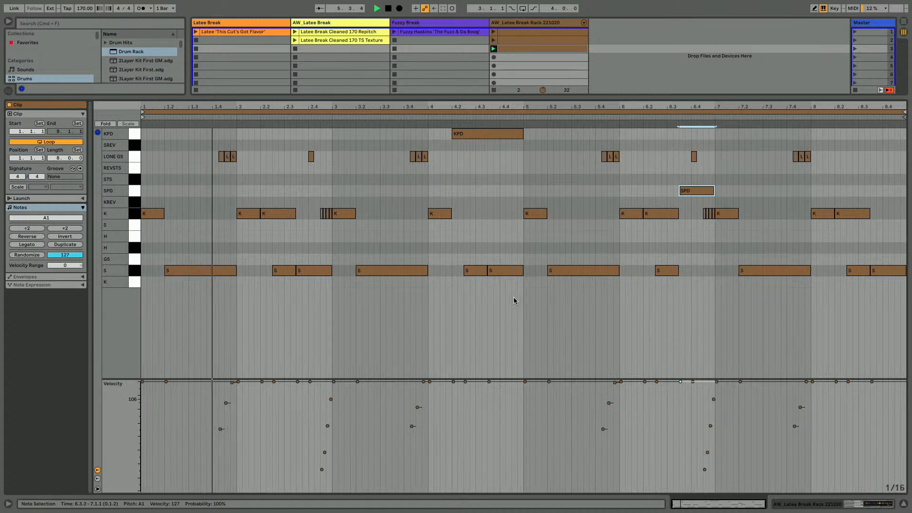
Draw a roll of four 1/32 snares from 3.1.3 to 3.2.1, with velocities ramping up from 36 to 106
{"action": "key", "text": "super+2"}
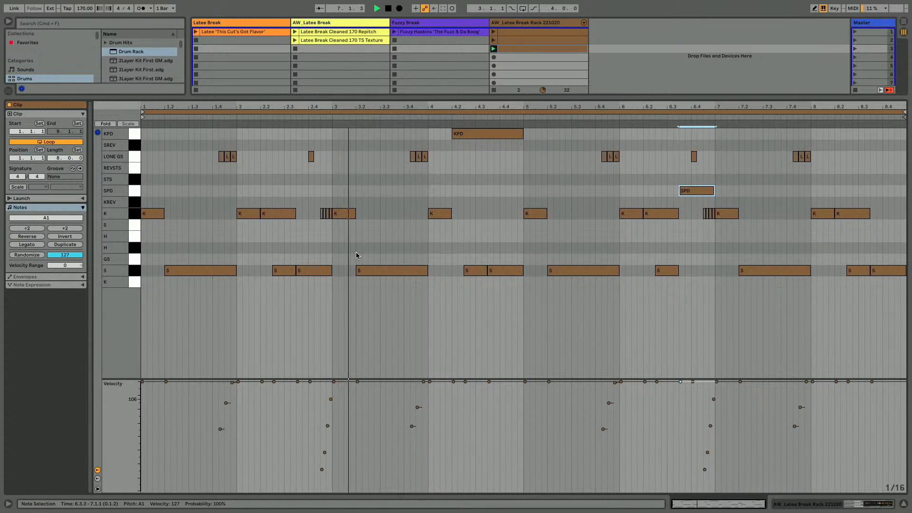
{"action": "key", "text": "super+1"}
{"action": "key", "text": "b"}
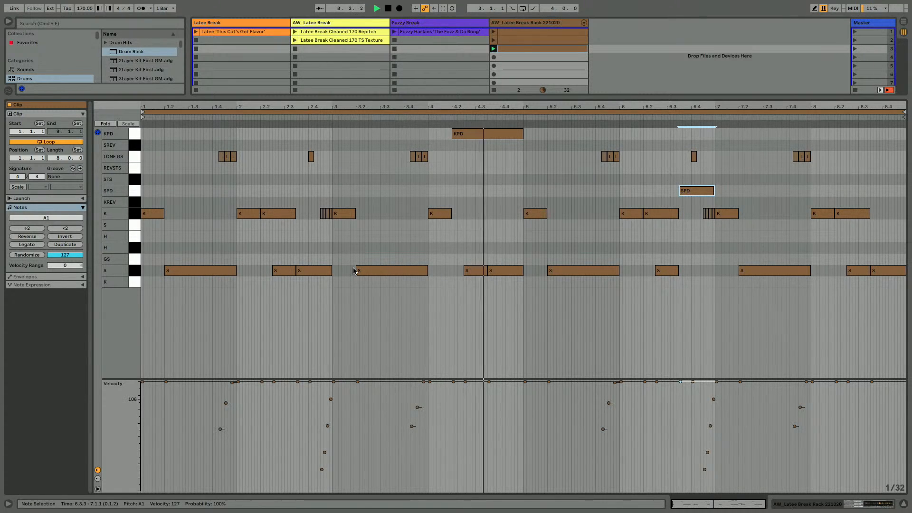
{"action": "left_click_drag", "start_coordinate": [353, 270], "coordinate": [346, 270]}
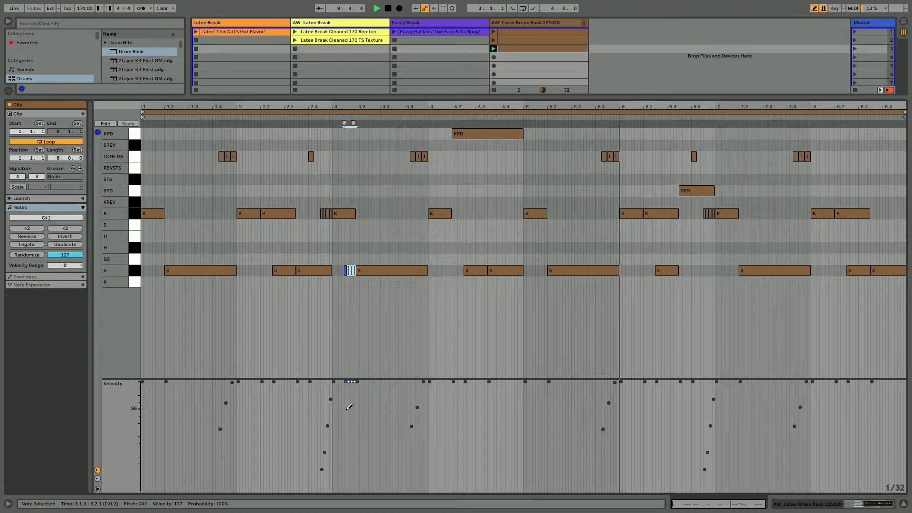
{"action": "left_click_drag", "start_coordinate": [345, 468], "coordinate": [356, 398]}
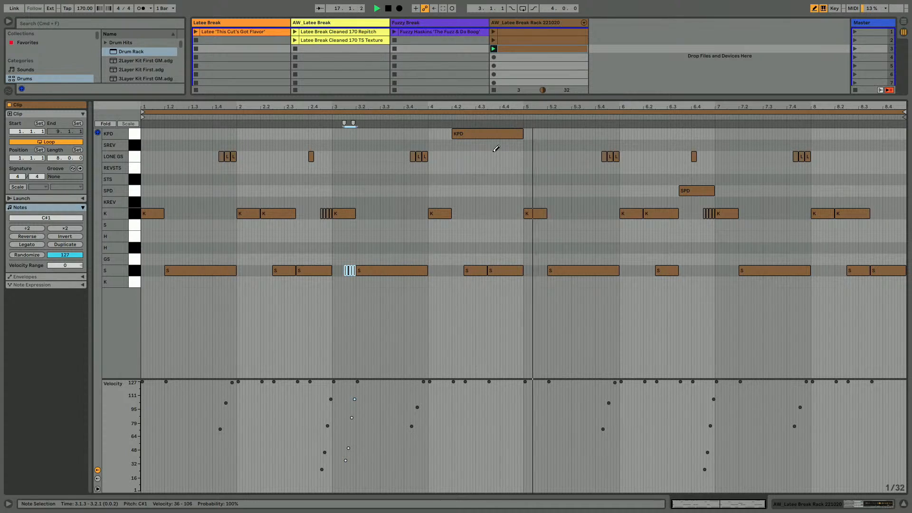
Move the note at 4.2.1 from the KPD row back down to the K row
{"action": "key", "text": "shift+Tab"}
{"action": "key", "text": "shift+Tab"}
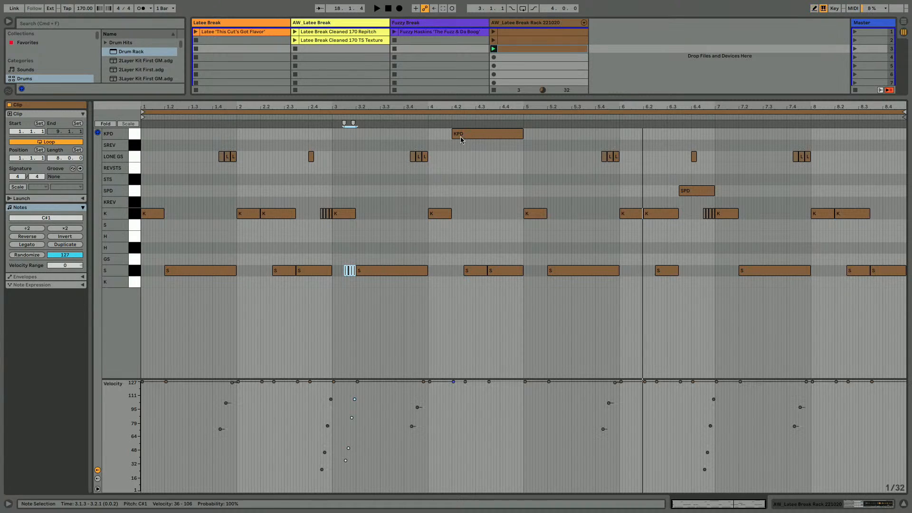
{"action": "left_click", "coordinate": [462, 138]}
{"action": "key", "text": "shift+Down"}
{"action": "key", "text": "Up"}
{"action": "key", "text": "Up"}
{"action": "key", "text": "Up"}
{"action": "key", "text": "Up"}
{"action": "key", "text": "Up"}
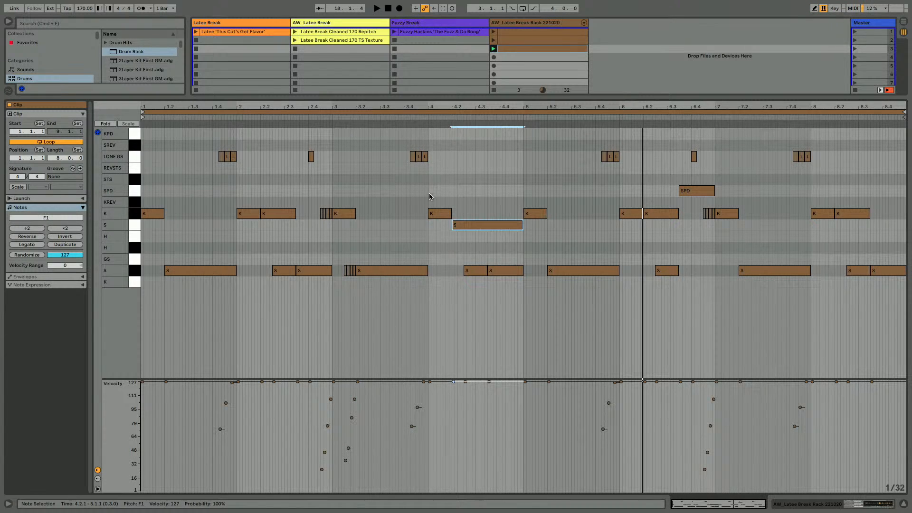
Draw a 1/8 note at 3.4.3 and move it to the KREV row
{"action": "key", "text": "b"}
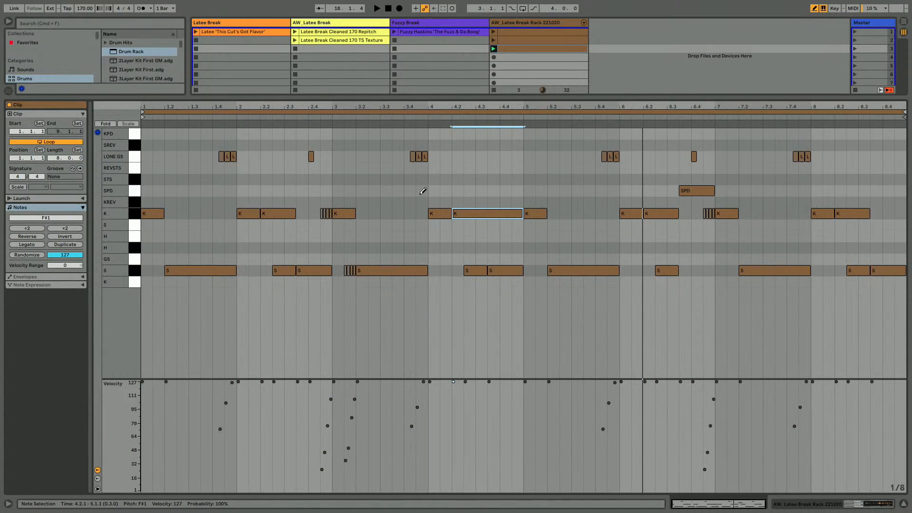
{"action": "left_click", "coordinate": [424, 144]}
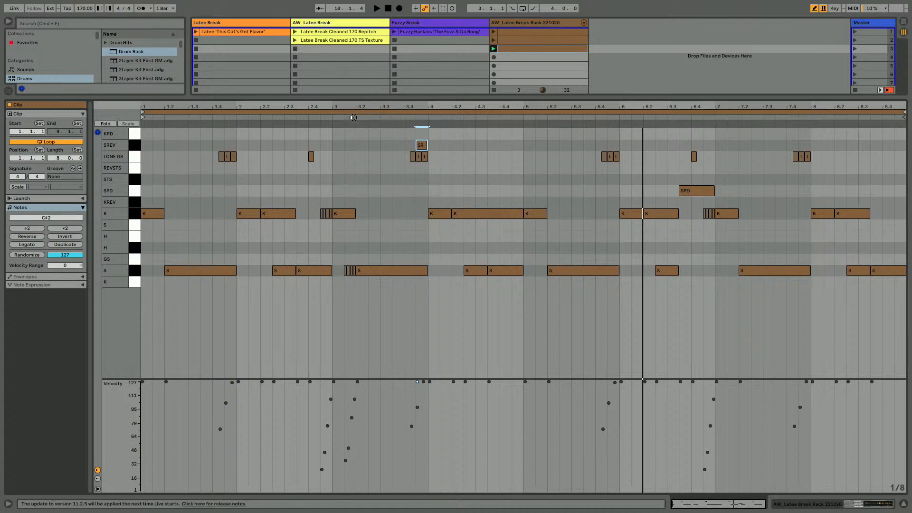
{"action": "key", "text": "Down"}
{"action": "key", "text": "Down"}
{"action": "key", "text": "Down"}
{"action": "key", "text": "Down"}
{"action": "key", "text": "Down"}
{"action": "key", "text": "Down"}
{"action": "key", "text": "Up"}
{"action": "key", "text": "Up"}
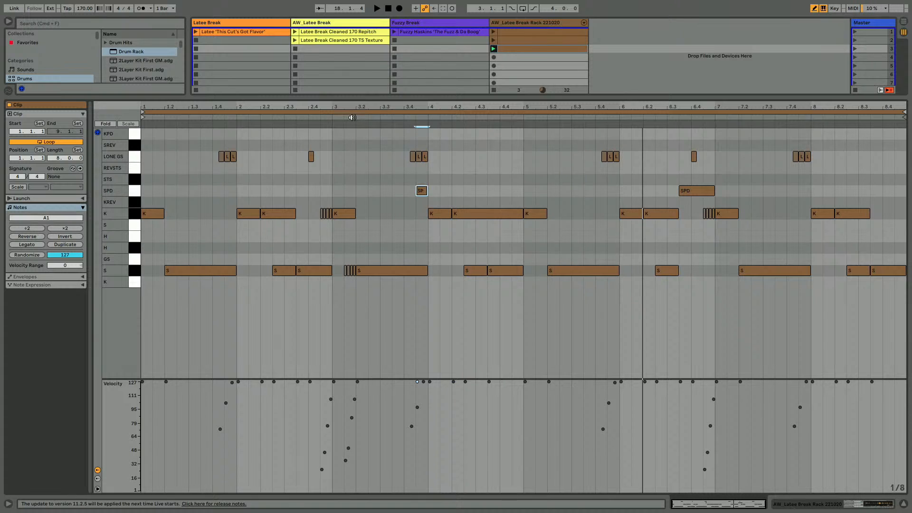
{"action": "key", "text": "Down"}
Add a 1/8 note on the REVSTS row at 3.2.1 and play the clip
{"action": "left_click", "coordinate": [349, 113]}
{"action": "left_click", "coordinate": [362, 167]}
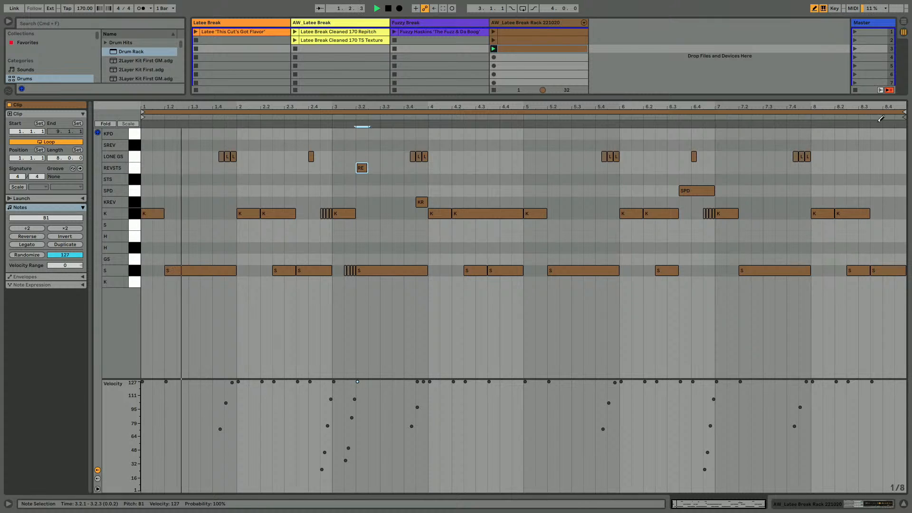
{"action": "left_click_drag", "start_coordinate": [881, 106], "coordinate": [879, 173]}
{"action": "scroll", "coordinate": [880, 173], "scroll_direction": "right", "scroll_amount": 1}
Audition the second and first clips of the AW_Latee Break Rack 221020 track, then stop that track's clips
{"action": "key", "text": "shift+Tab"}
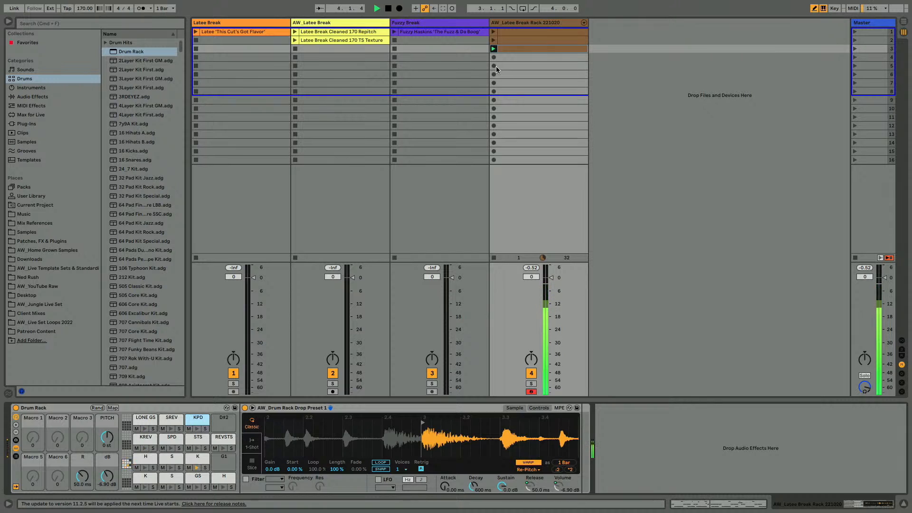
{"action": "key", "text": "Up"}
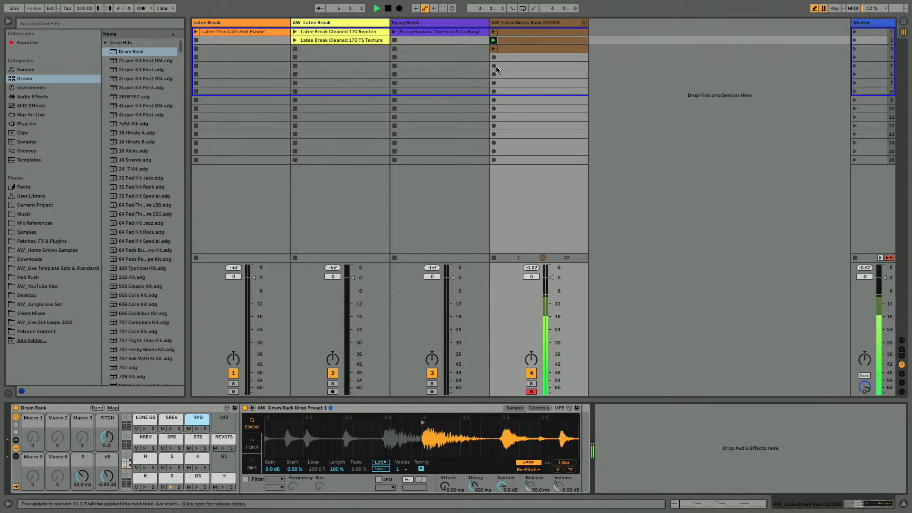
{"action": "key", "text": "Up"}
{"action": "key", "text": "Return"}
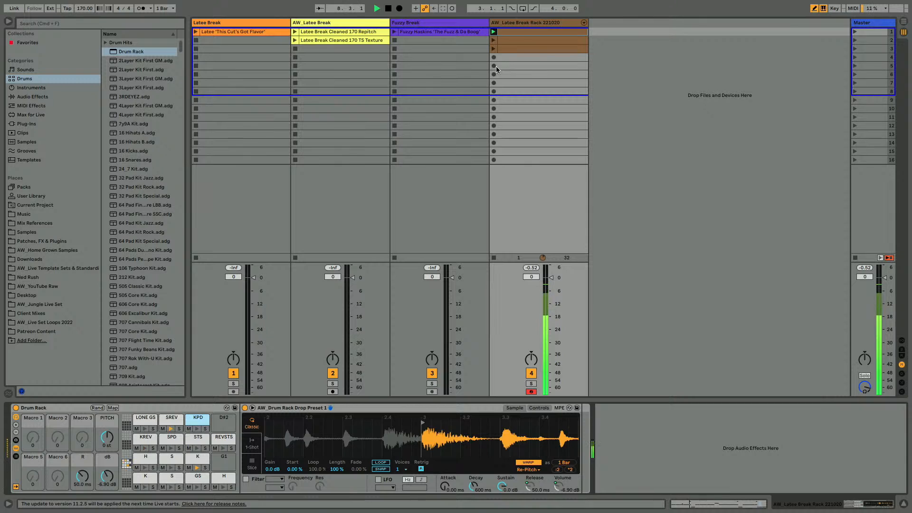
{"action": "key", "text": "space"}
{"action": "left_click", "coordinate": [498, 22]}
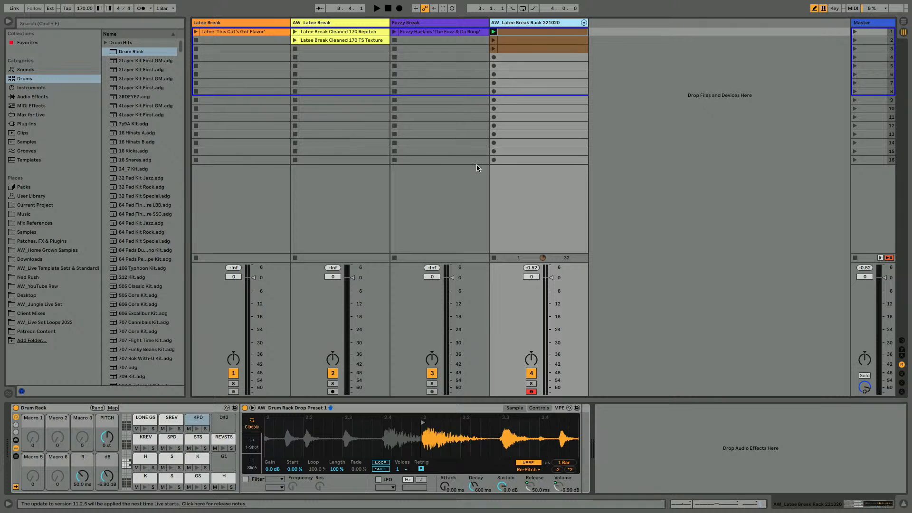
{"action": "key", "text": "Down"}
{"action": "left_click", "coordinate": [494, 258]}
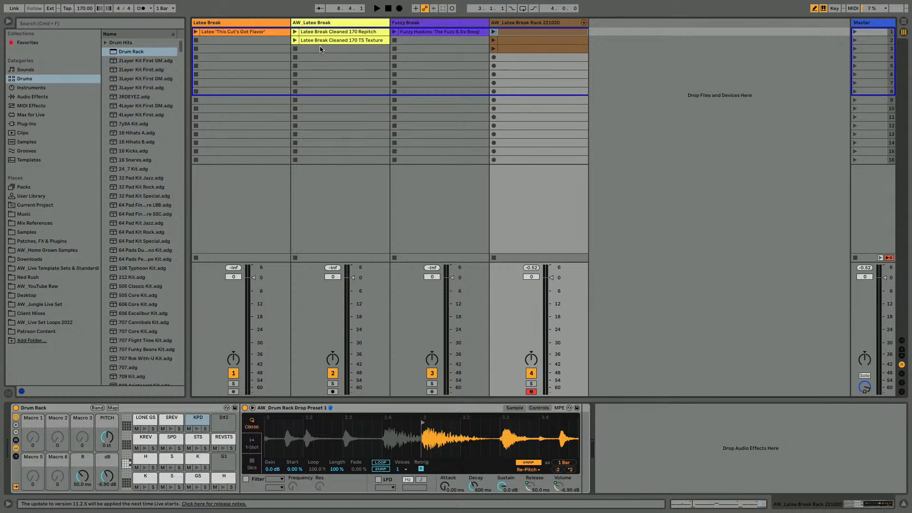
Play the Fuzzy Haskins 'The Fuzz & Da Boog' clip on the Fuzzy Break track and stop playback
{"action": "left_click", "coordinate": [506, 25]}
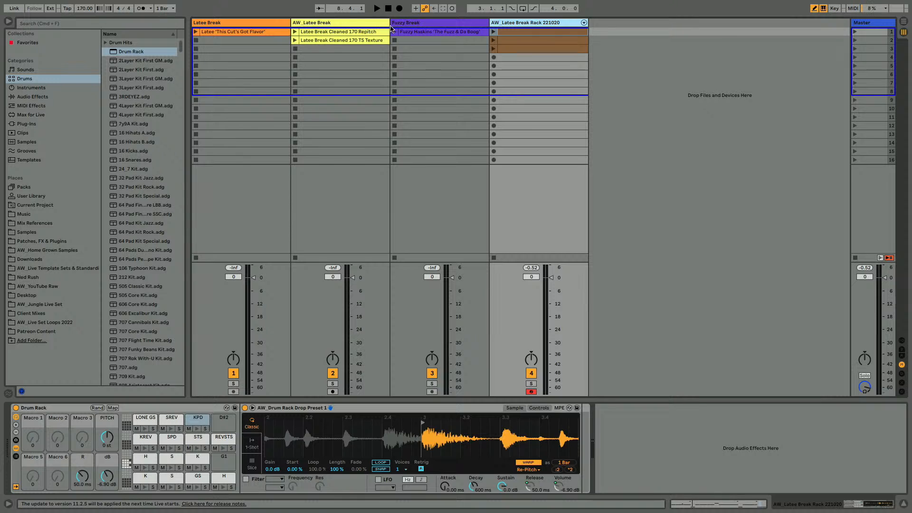
{"action": "left_click", "coordinate": [397, 26]}
{"action": "left_click", "coordinate": [406, 34]}
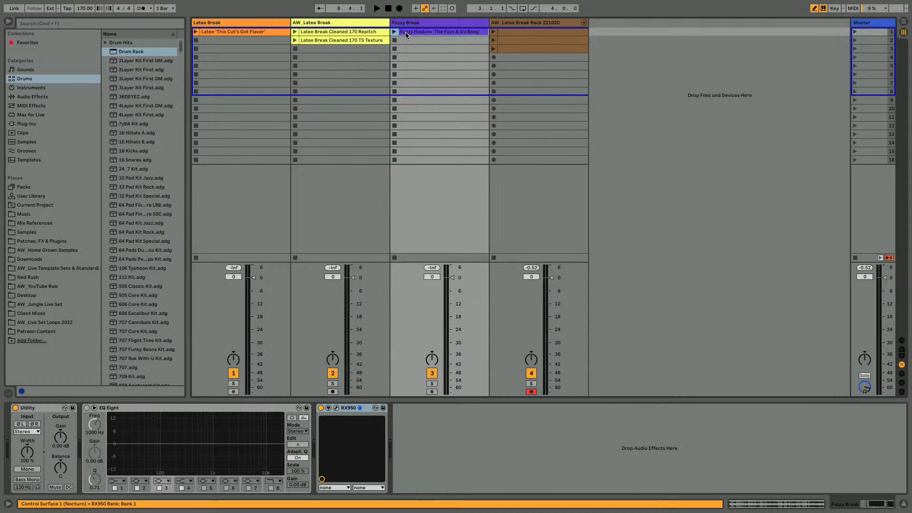
{"action": "key", "text": "Return"}
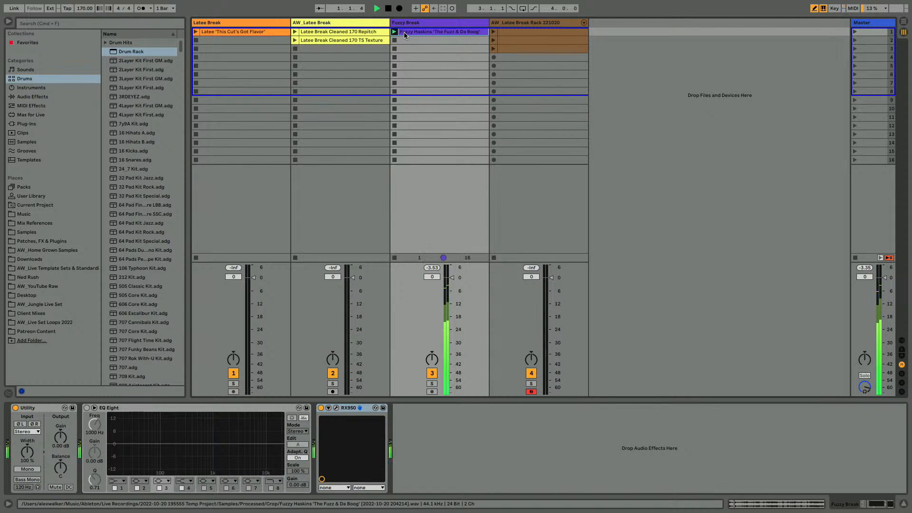
{"action": "key", "text": "space"}
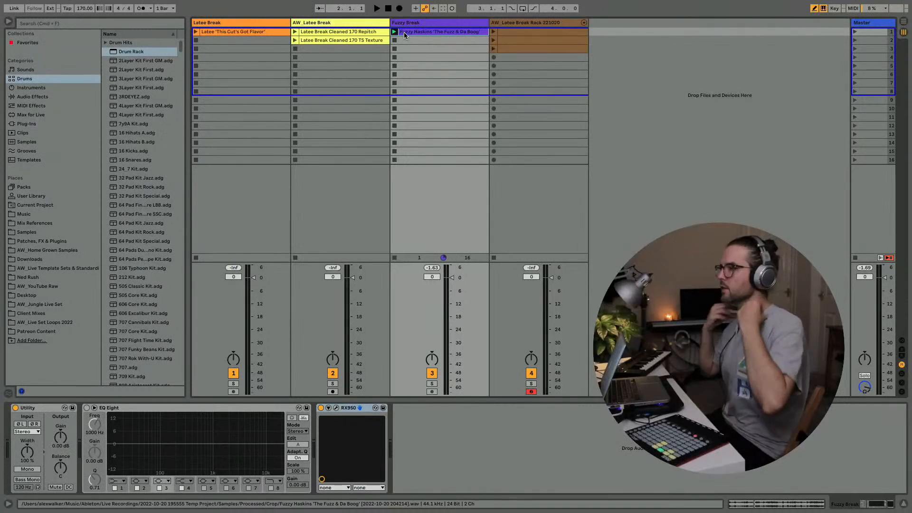
Narrow the Latee Break and AW_Latee Break Rack 221020 tracks and hide the browser
{"action": "left_click", "coordinate": [202, 25]}
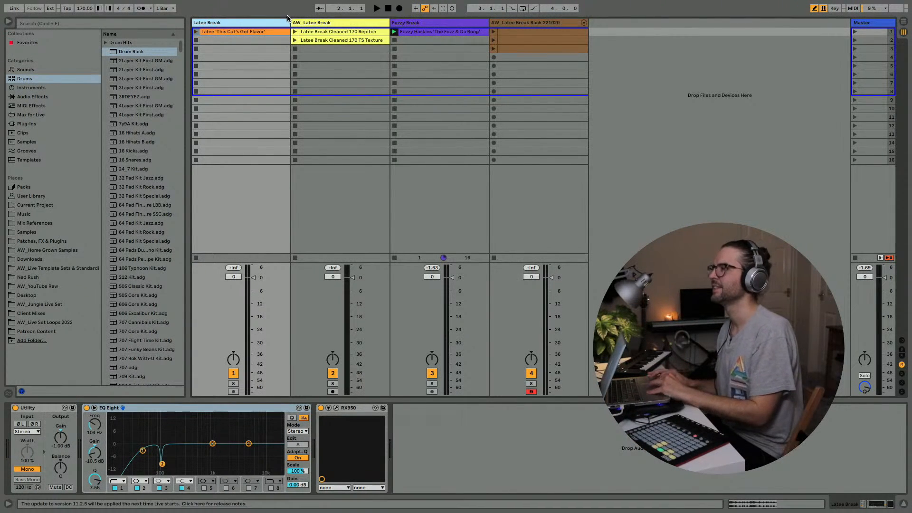
{"action": "left_click_drag", "start_coordinate": [288, 23], "coordinate": [278, 23]}
{"action": "left_click", "coordinate": [377, 27]}
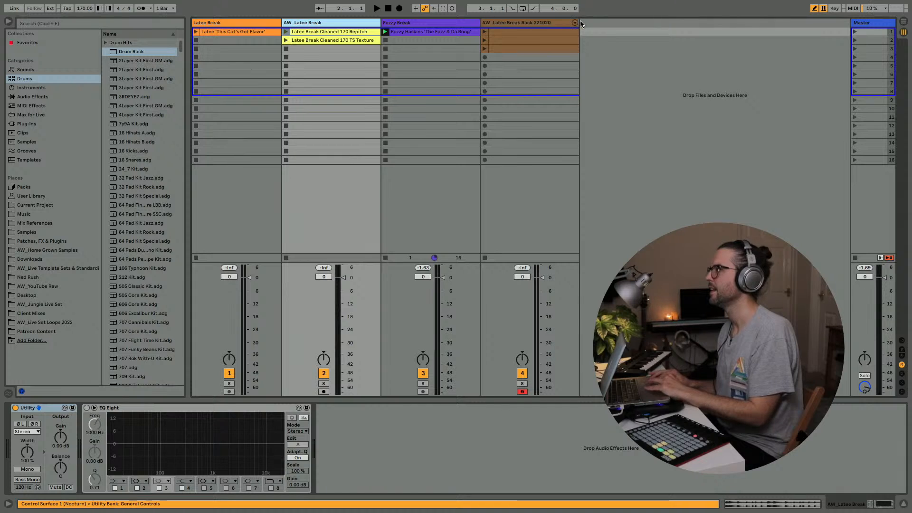
{"action": "left_click_drag", "start_coordinate": [578, 23], "coordinate": [561, 23]}
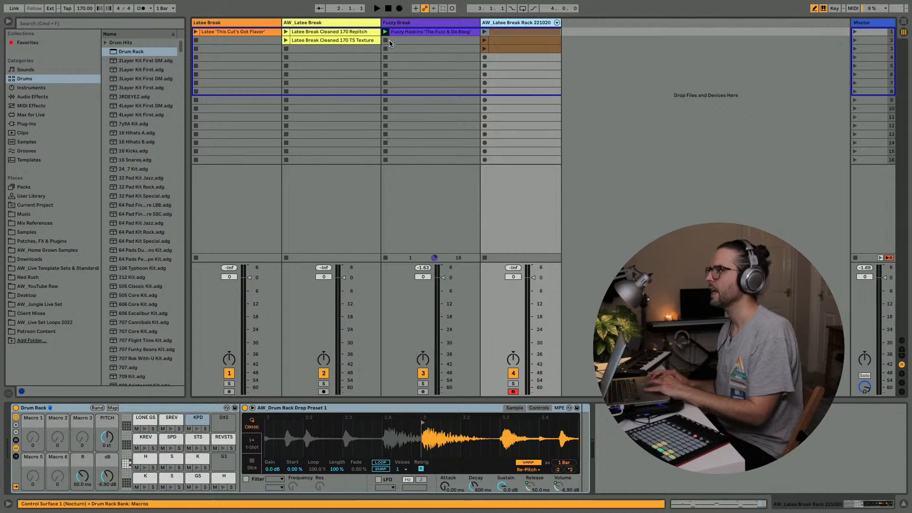
{"action": "left_click", "coordinate": [9, 22]}
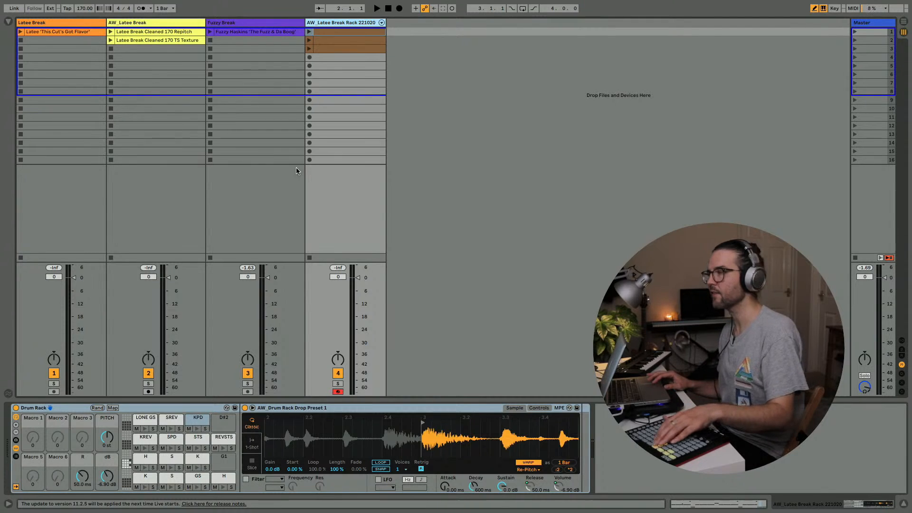
Show the browser again, expand My Presets in the User Library and search for "THINK"
{"action": "left_click", "coordinate": [8, 21]}
{"action": "left_click", "coordinate": [31, 197]}
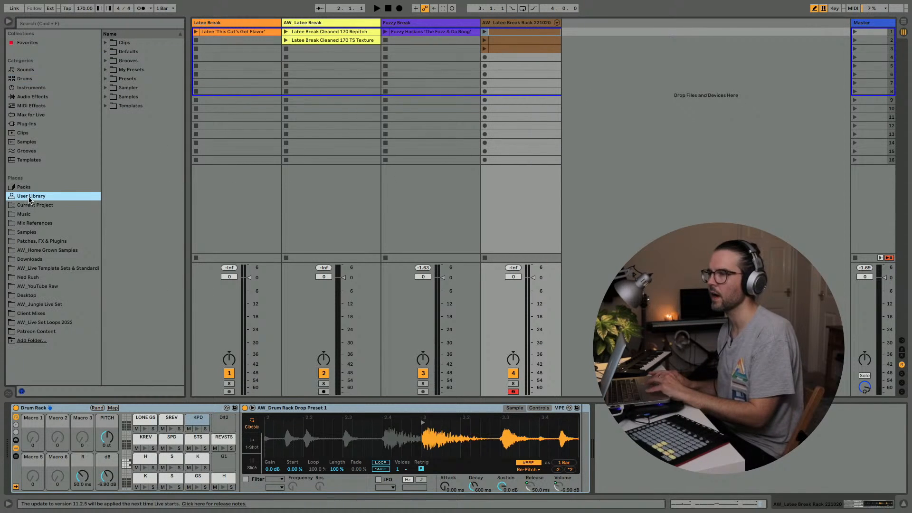
{"action": "left_click", "coordinate": [105, 73]}
{"action": "left_click", "coordinate": [98, 25]}
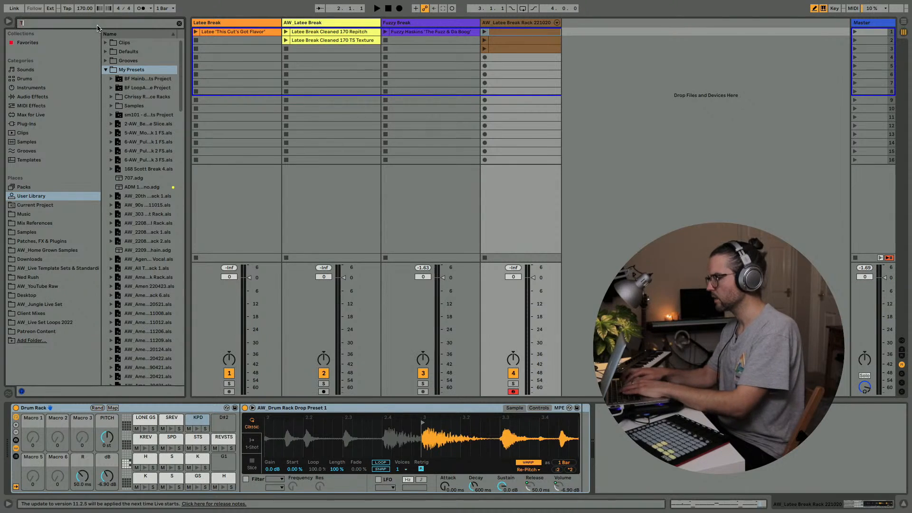
{"action": "type", "text": "THINK"}
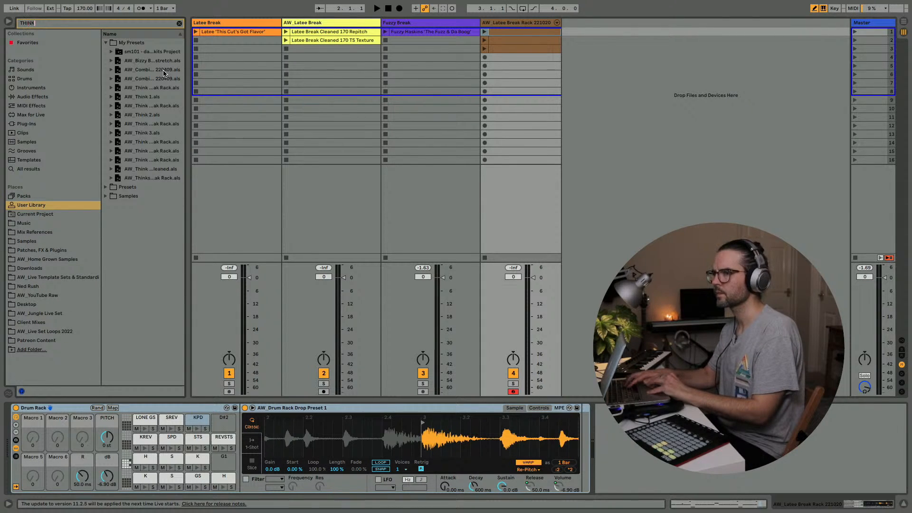
Widen the browser, check the combined Think presets and load AW_Combined Think Break Sampler Rack 220409 as a new track
{"action": "left_click_drag", "start_coordinate": [186, 105], "coordinate": [287, 106]}
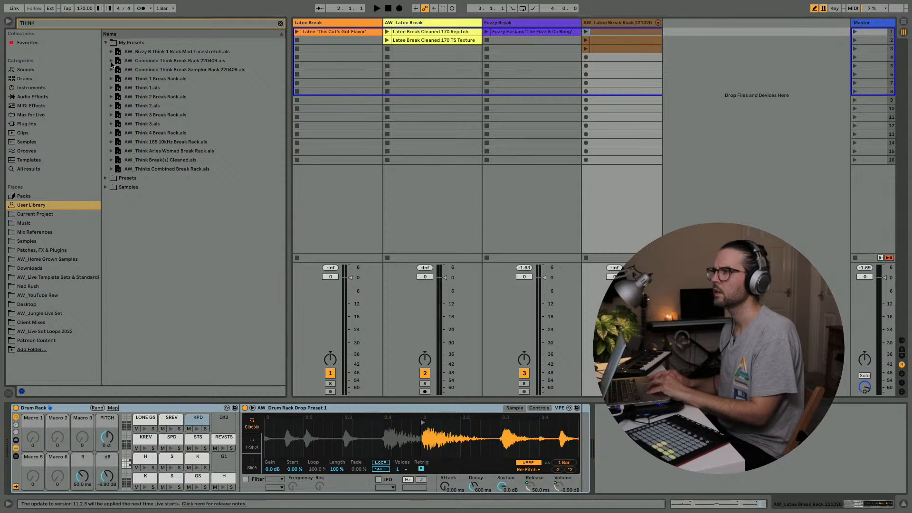
{"action": "left_click", "coordinate": [111, 61]}
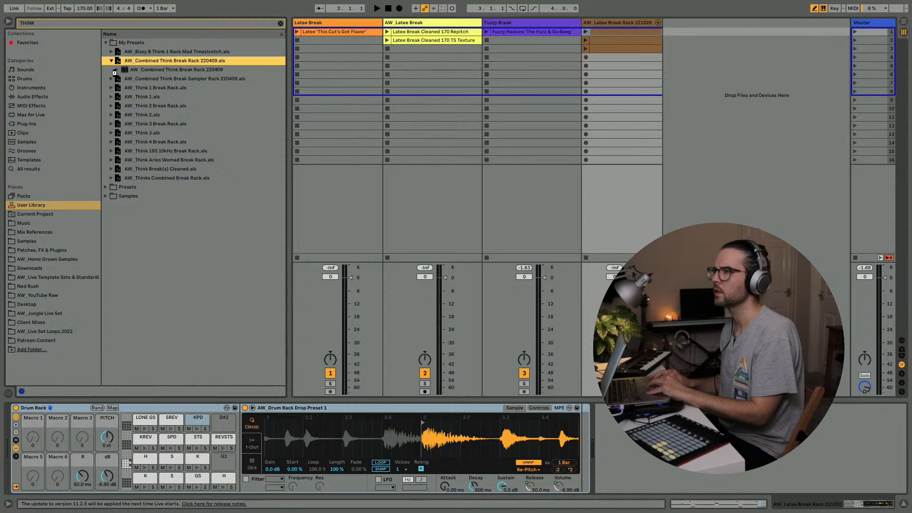
{"action": "left_click", "coordinate": [116, 70]}
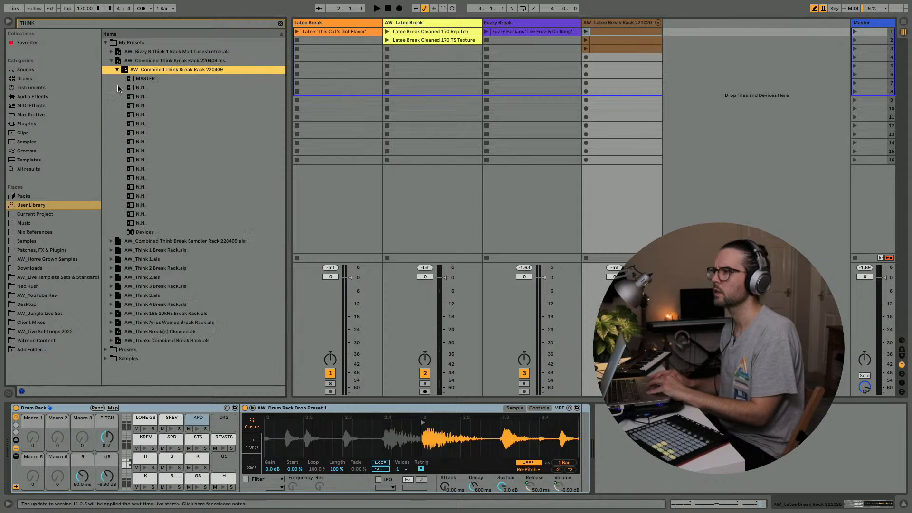
{"action": "left_click", "coordinate": [112, 60]}
{"action": "left_click", "coordinate": [111, 70]}
{"action": "left_click", "coordinate": [133, 78]}
{"action": "left_click_drag", "start_coordinate": [134, 79], "coordinate": [733, 78]}
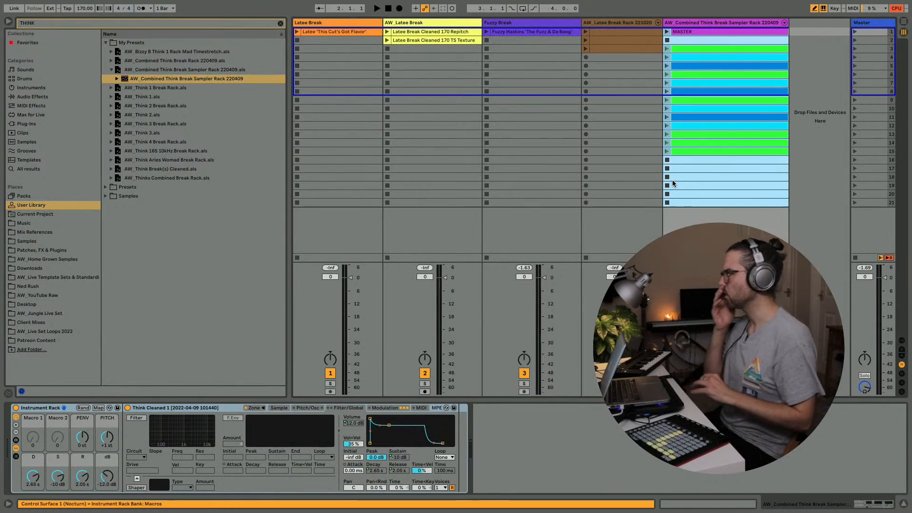
Switch off all three LFOs in the Think Cleaned 1 sampler and set the dB macro to -4.25 dB while playing the MASTER clip
{"action": "left_click", "coordinate": [367, 408]}
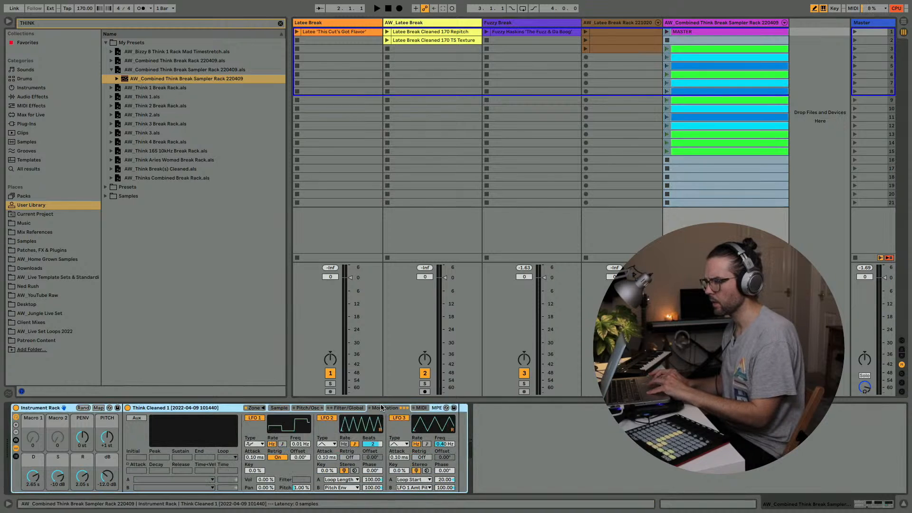
{"action": "left_click", "coordinate": [254, 418]}
{"action": "left_click", "coordinate": [332, 418]}
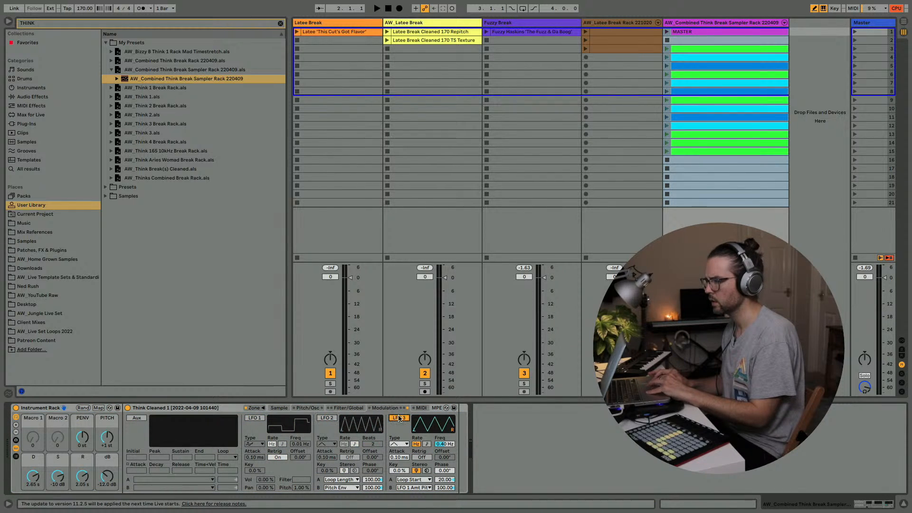
{"action": "left_click", "coordinate": [667, 31]}
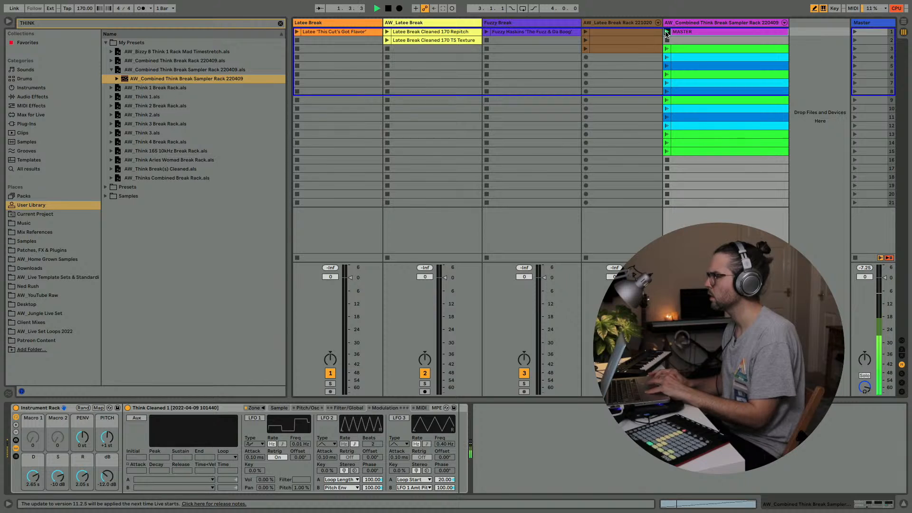
{"action": "left_click_drag", "start_coordinate": [107, 477], "coordinate": [107, 460]}
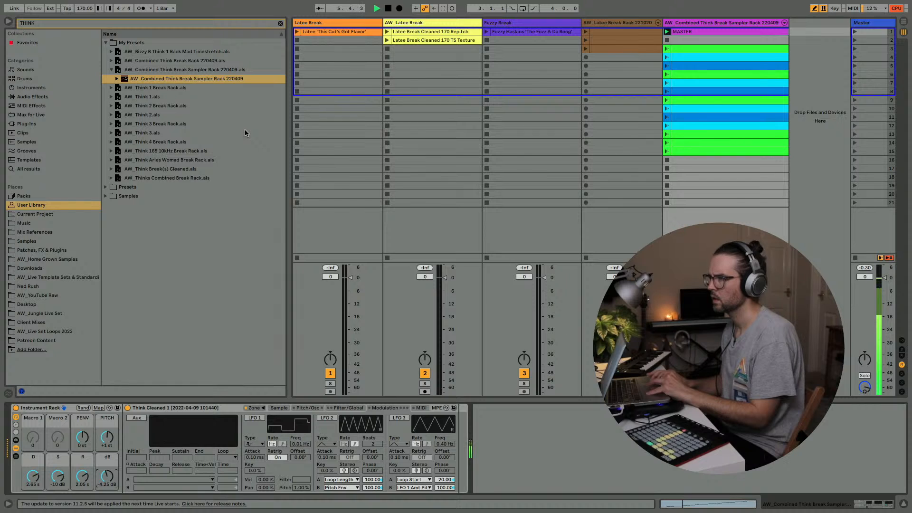
Open the sampler rack's MASTER clip and examine its ascending slice notes during playback
{"action": "double_click", "coordinate": [682, 33]}
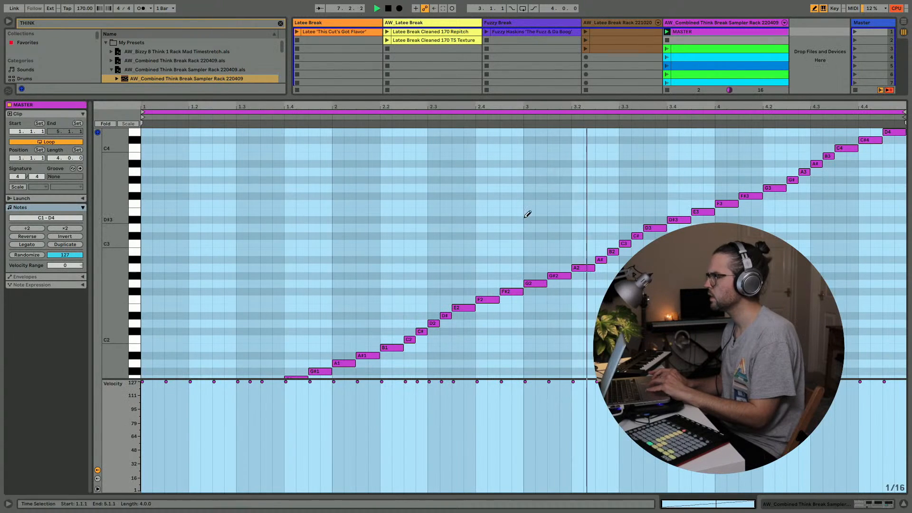
{"action": "key", "text": "space"}
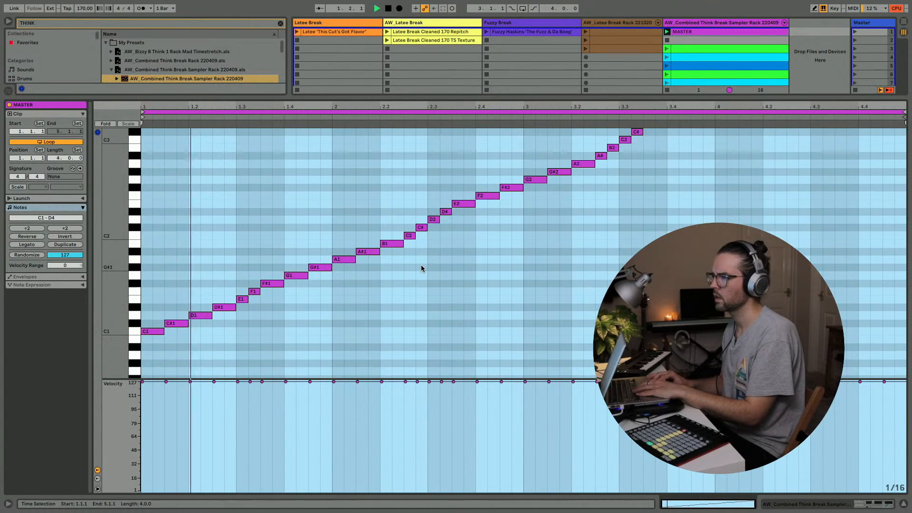
{"action": "scroll", "coordinate": [421, 265], "scroll_direction": "up", "scroll_amount": 1}
{"action": "scroll", "coordinate": [421, 268], "scroll_direction": "up", "scroll_amount": 5}
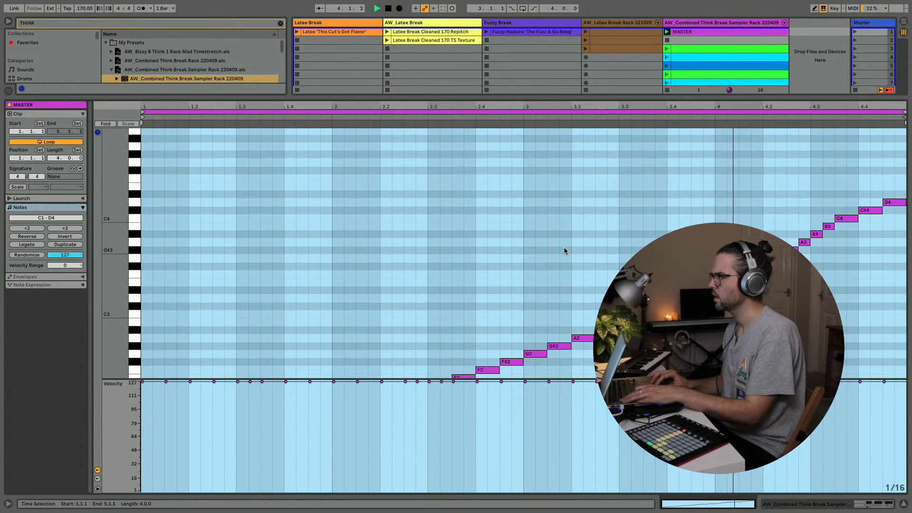
Return to the device view, audition the scene 3 clip of the Combined Think sampler track and stop playback
{"action": "key", "text": "shift+Tab"}
{"action": "key", "text": "space"}
{"action": "left_click", "coordinate": [667, 48]}
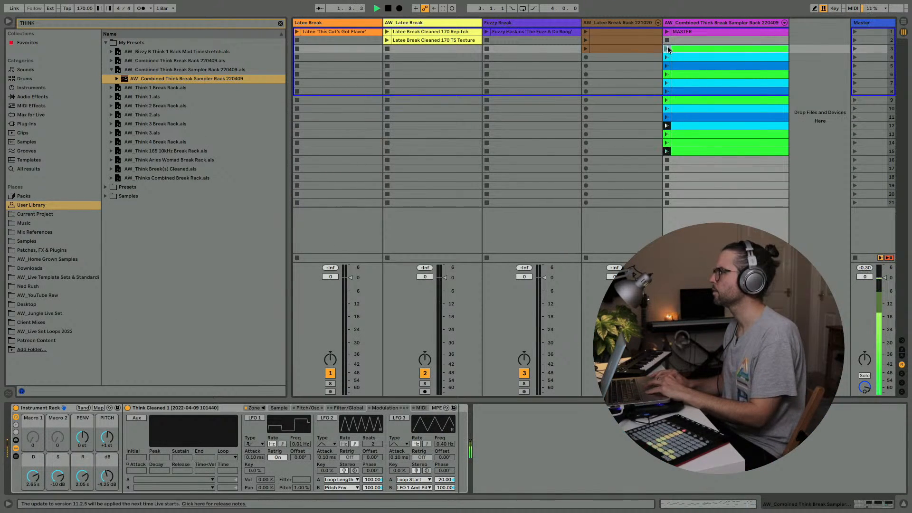
{"action": "key", "text": "space"}
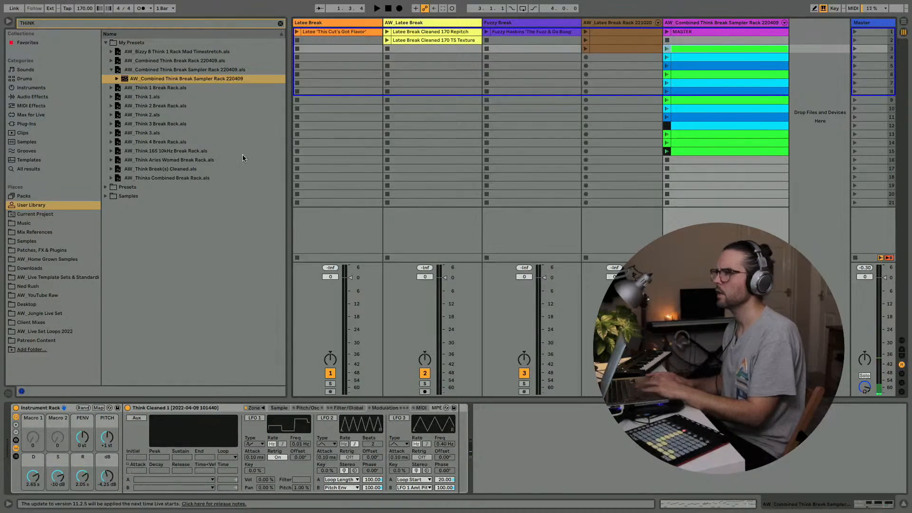
Load AW_Think 3 Break Rack from the User Library as a new track after the sampler rack
{"action": "left_click", "coordinate": [110, 124]}
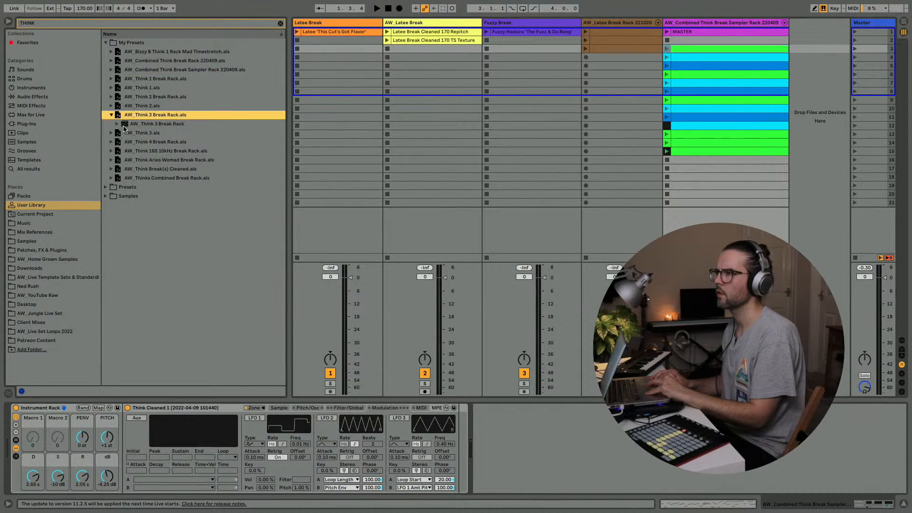
{"action": "left_click", "coordinate": [118, 124]}
{"action": "left_click_drag", "start_coordinate": [135, 124], "coordinate": [803, 31]}
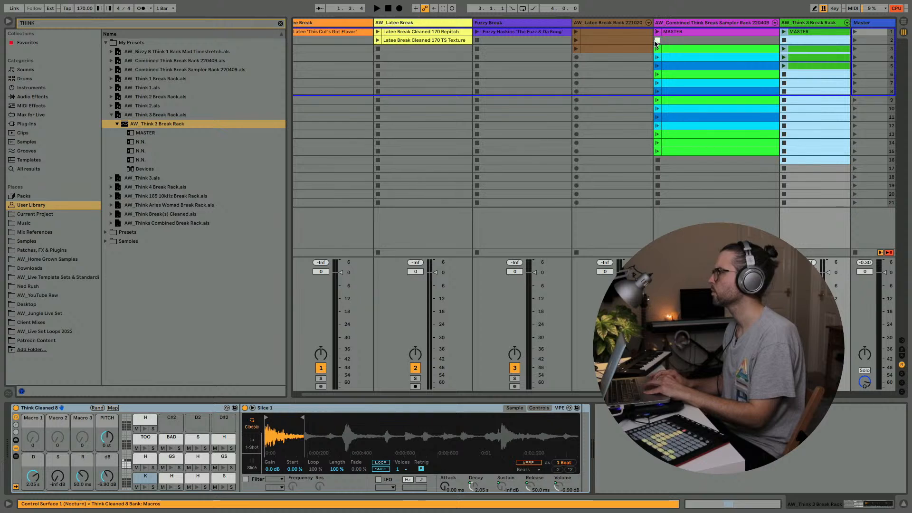
Audition the MASTER and scene 3 clips of AW_Think 3 Break Rack, then layer the AW_Latee Break Rack's first clip with them
{"action": "left_click", "coordinate": [784, 32]}
{"action": "scroll", "coordinate": [713, 105], "scroll_direction": "right", "scroll_amount": 2}
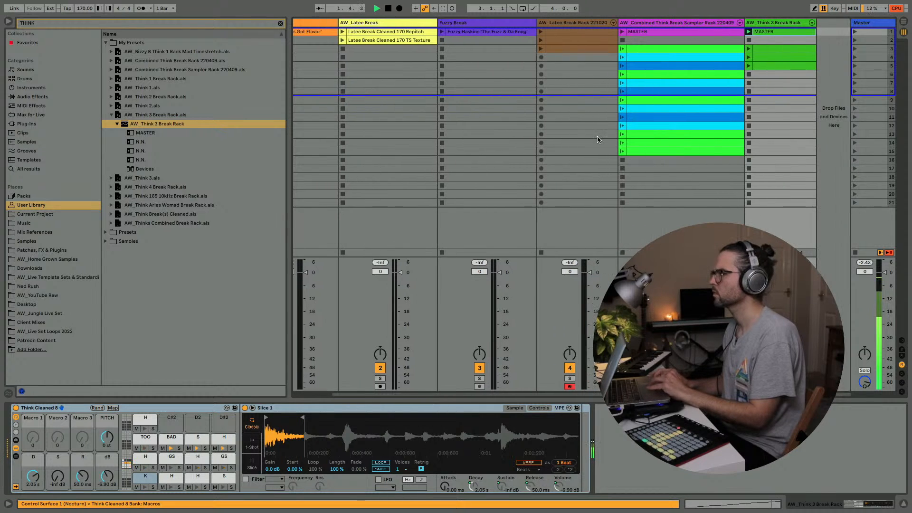
{"action": "left_click", "coordinate": [747, 48]}
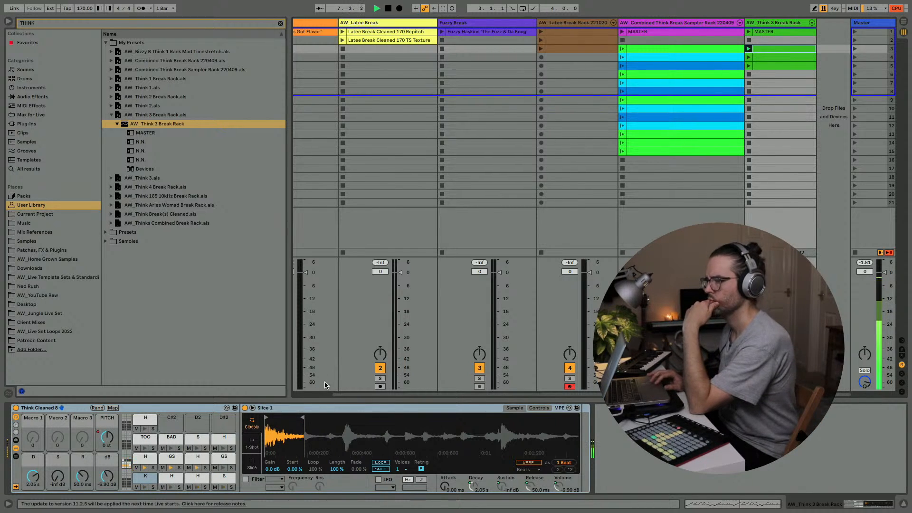
{"action": "left_click", "coordinate": [872, 22]}
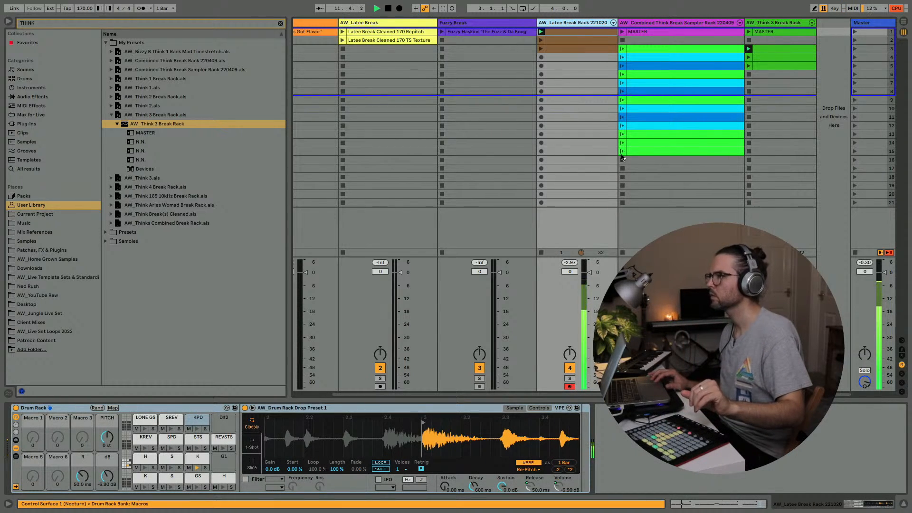
Hide the browser, play the Combined Think sampler's MASTER clip with the Latee break and stop the Think 3 track
{"action": "left_click", "coordinate": [8, 21]}
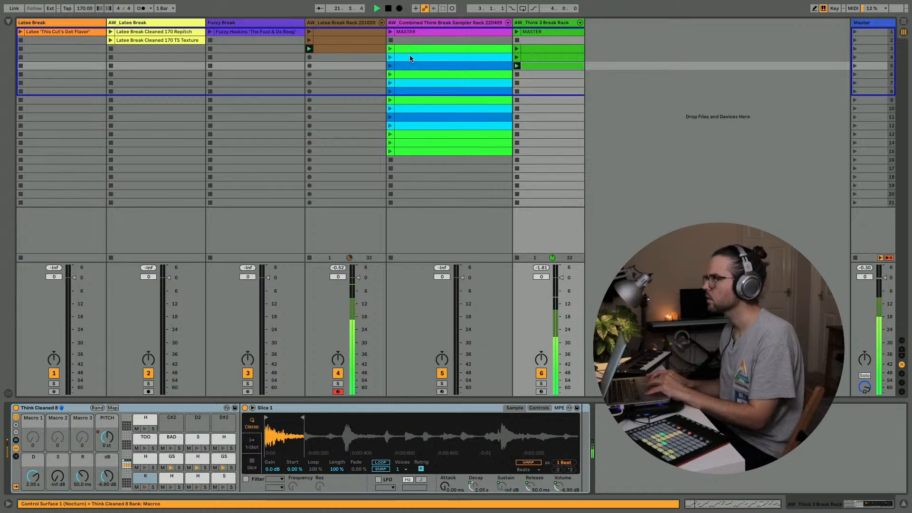
{"action": "left_click", "coordinate": [391, 31]}
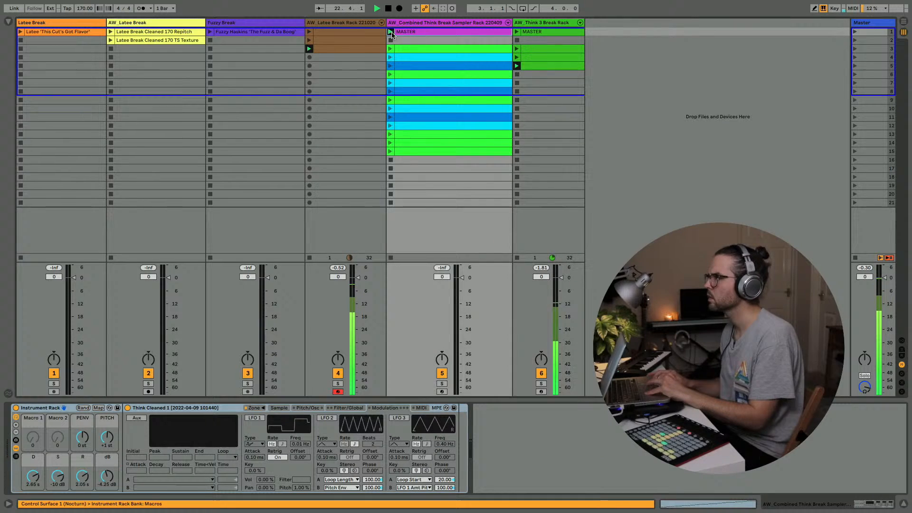
{"action": "left_click", "coordinate": [517, 40]}
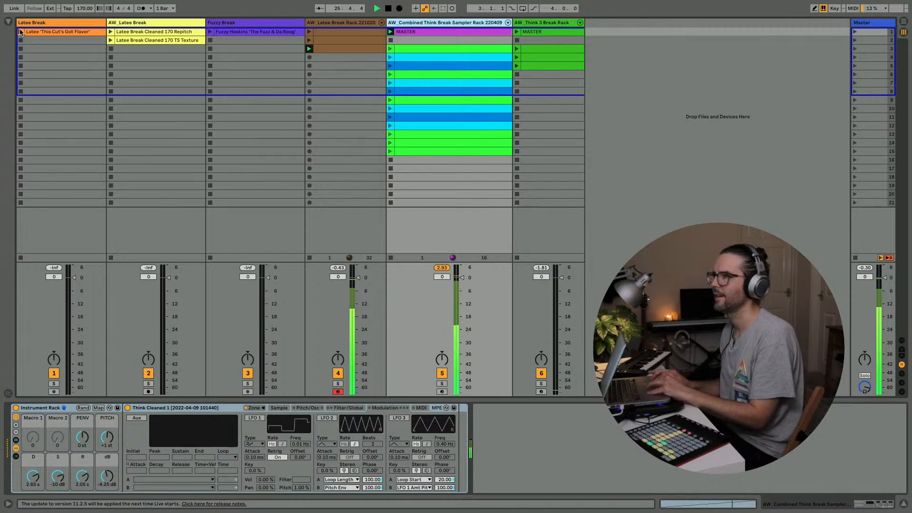
Add AW_Thinks Combined Break Rack from the User Library as a new track, showing the browser only for that
{"action": "key", "text": "ctrl+alt+b"}
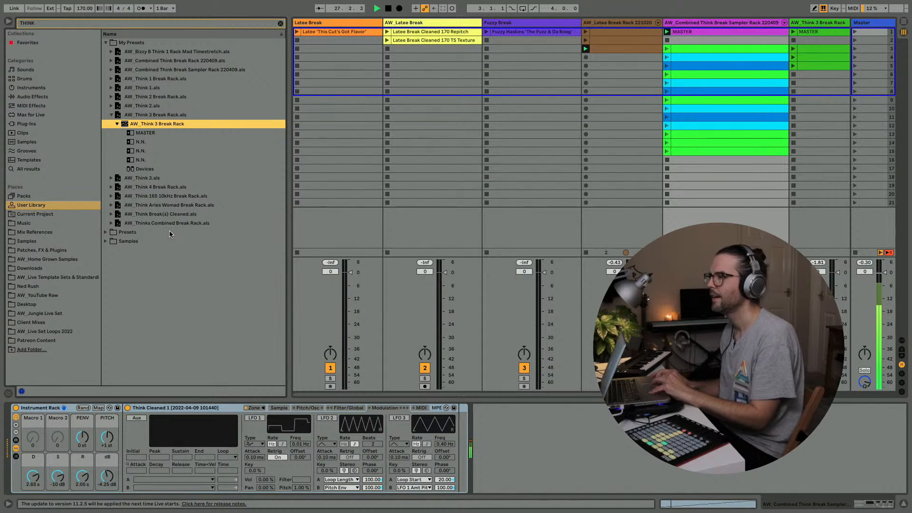
{"action": "left_click", "coordinate": [111, 223]}
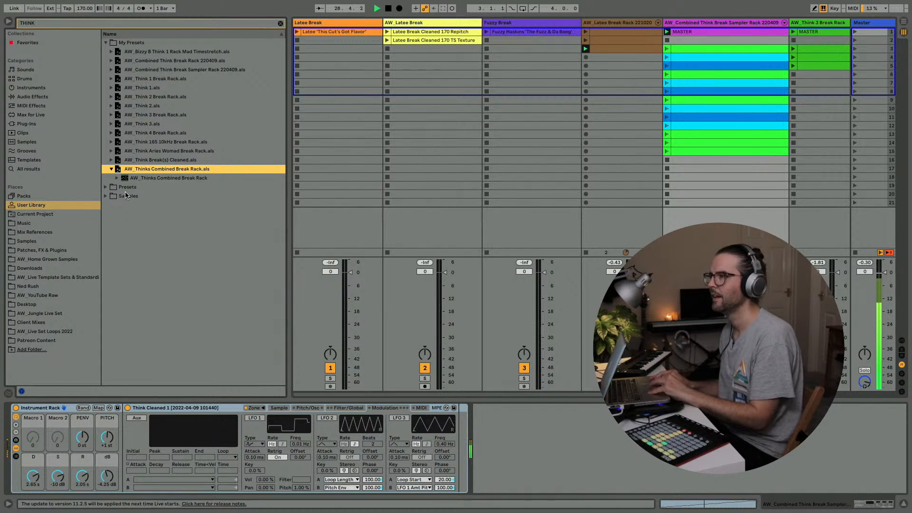
{"action": "left_click", "coordinate": [126, 178]}
{"action": "scroll", "coordinate": [506, 168], "scroll_direction": "right", "scroll_amount": 2}
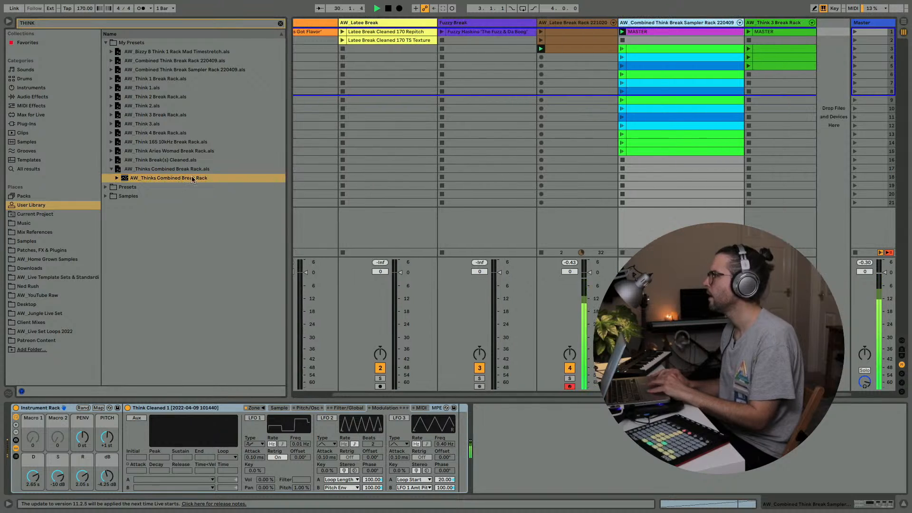
{"action": "left_click_drag", "start_coordinate": [129, 178], "coordinate": [831, 34]}
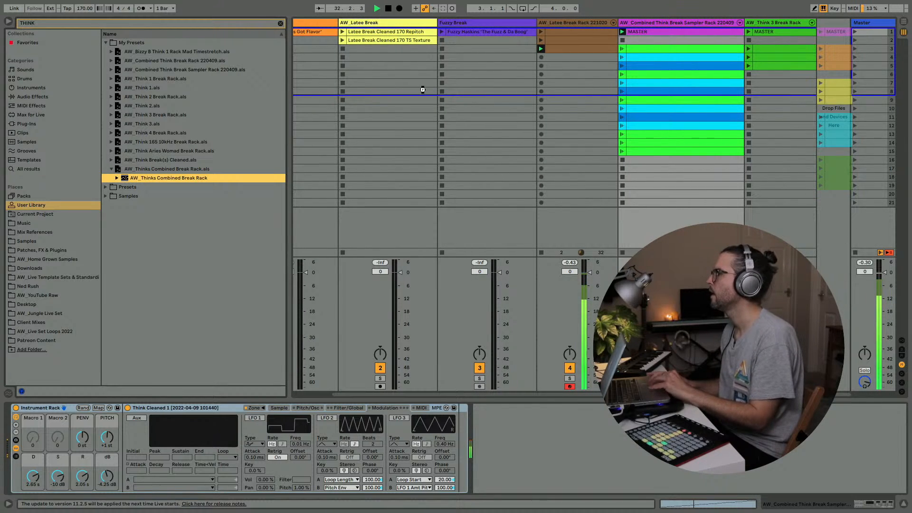
{"action": "left_click", "coordinate": [8, 21]}
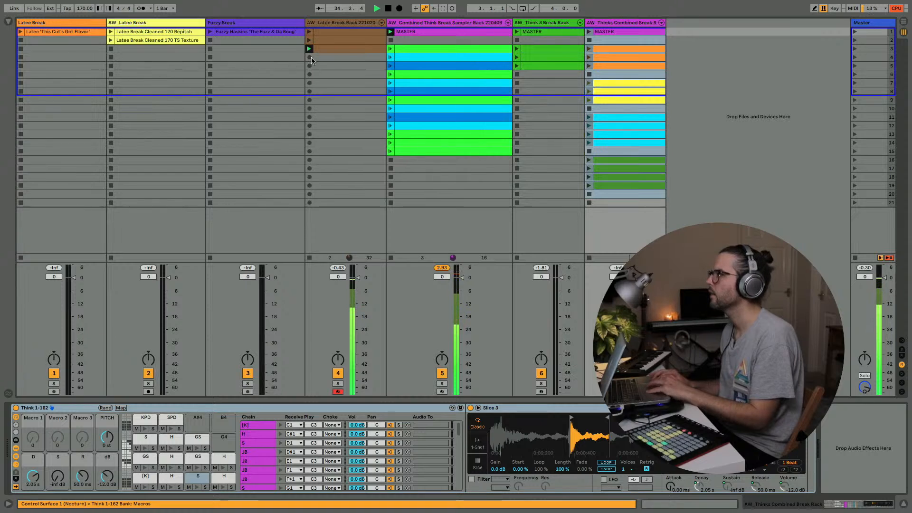
Audition the orange clips and the first yellow clip of AW_Thinks Combined Break Rack over the Latee break, then stop them
{"action": "left_click", "coordinate": [589, 50]}
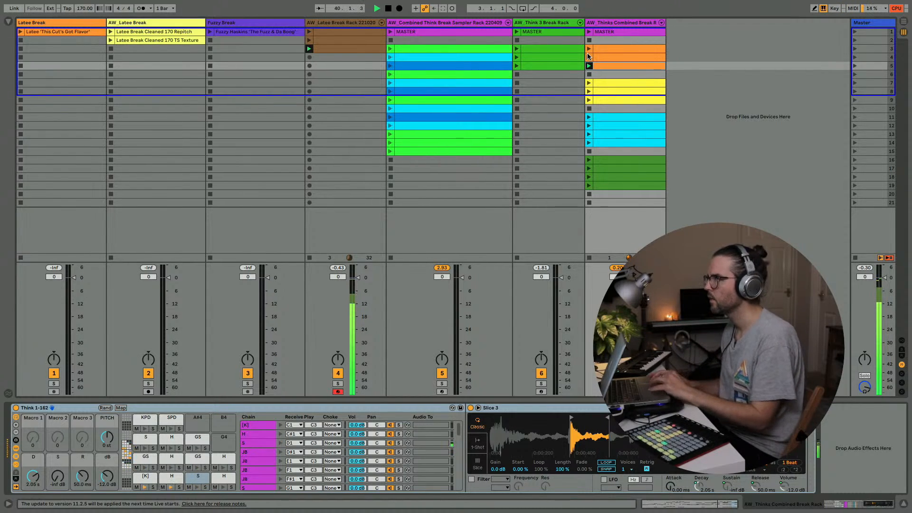
{"action": "left_click", "coordinate": [589, 84]}
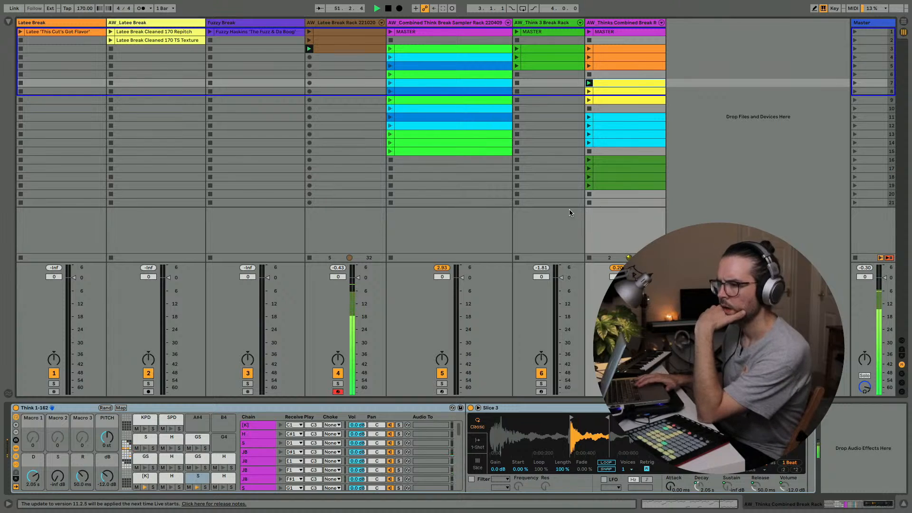
{"action": "key", "text": "space"}
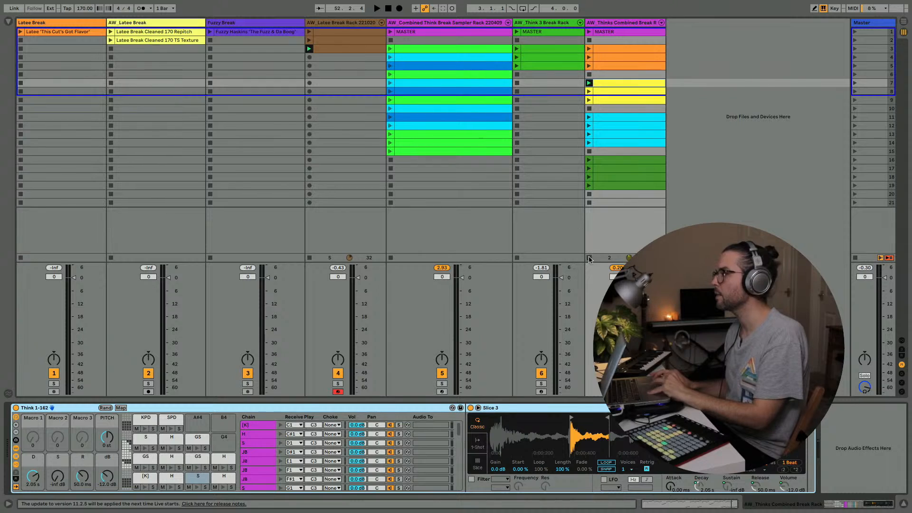
{"action": "left_click", "coordinate": [589, 258]}
Audition a pad of the AW_Latee drum rack, then play its second clip with the scene 16 clip of AW_Thinks Combined Break Rack
{"action": "left_click", "coordinate": [341, 22]}
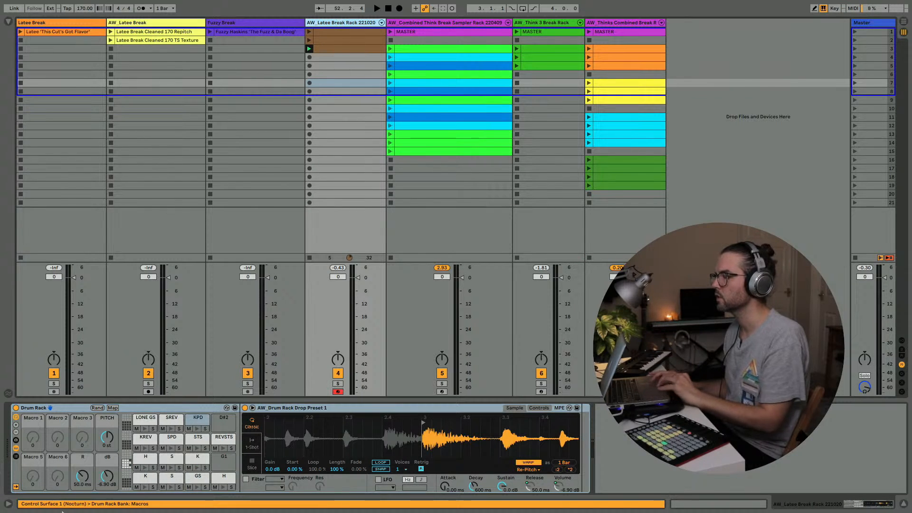
{"action": "left_click", "coordinate": [145, 429]}
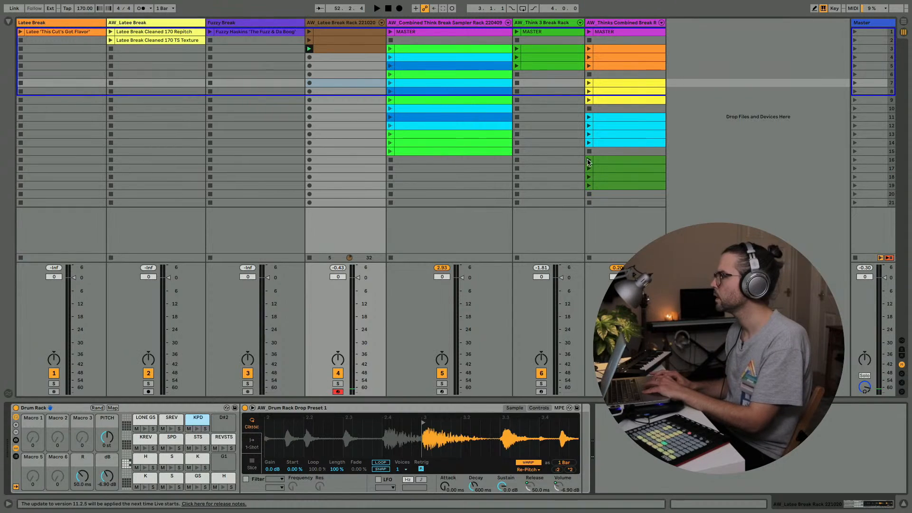
{"action": "left_click", "coordinate": [589, 160]}
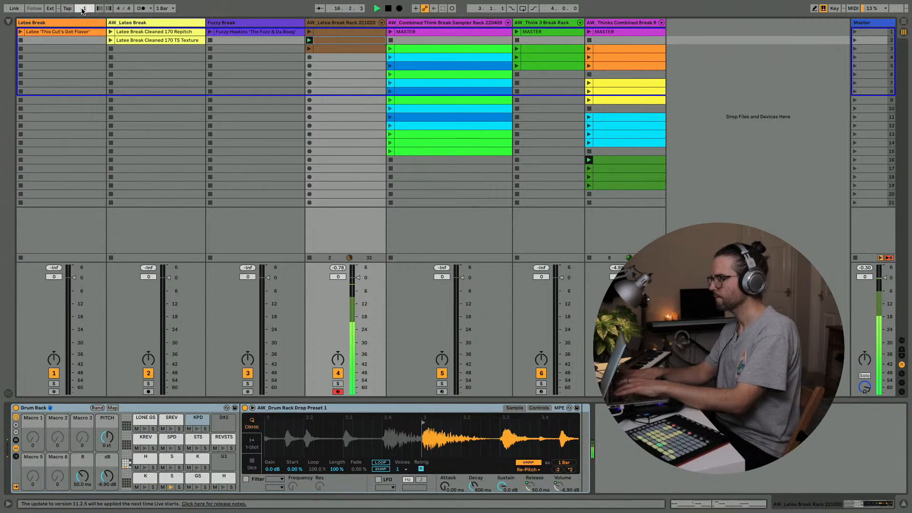
Set the tempo to 160 BPM and stop the clip on the AW_Thinks Combined Break Rack track
{"action": "type", "text": "0"}
{"action": "key", "text": "Return"}
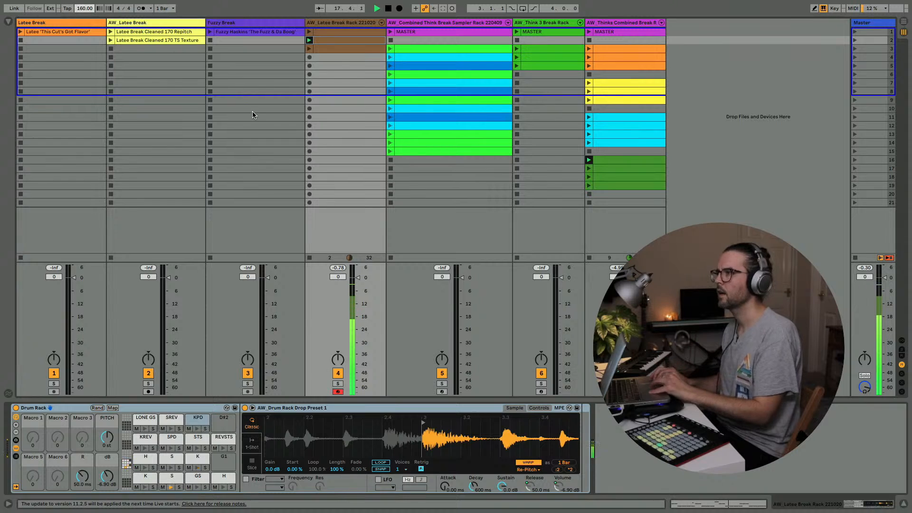
{"action": "left_click", "coordinate": [616, 23]}
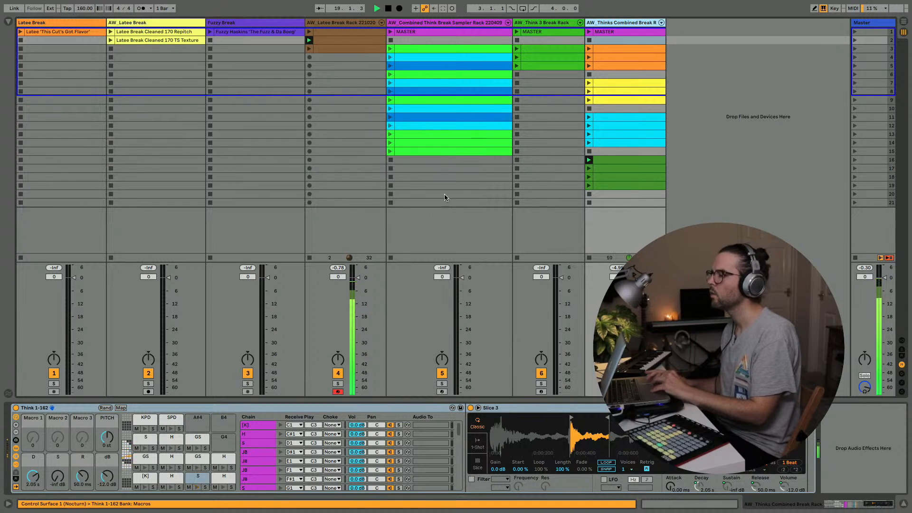
{"action": "left_click", "coordinate": [590, 151]}
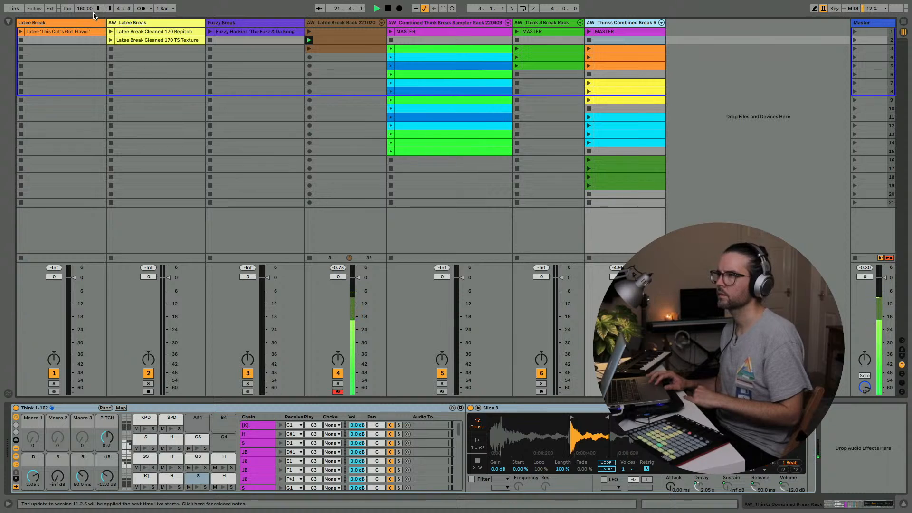
Set the K pad of the AW_Latee drum rack to Re-Pitch warping, then stop playback and audition the LONE GS pad
{"action": "left_click", "coordinate": [343, 24]}
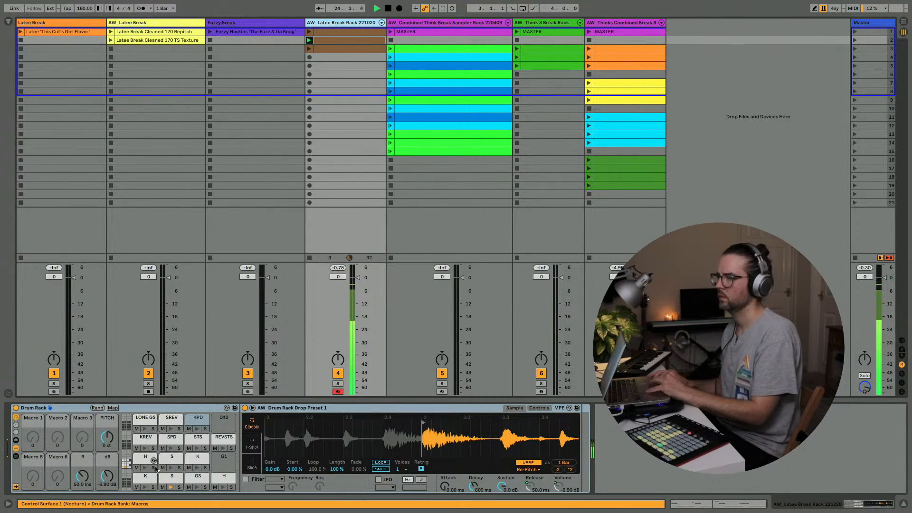
{"action": "left_click", "coordinate": [198, 458]}
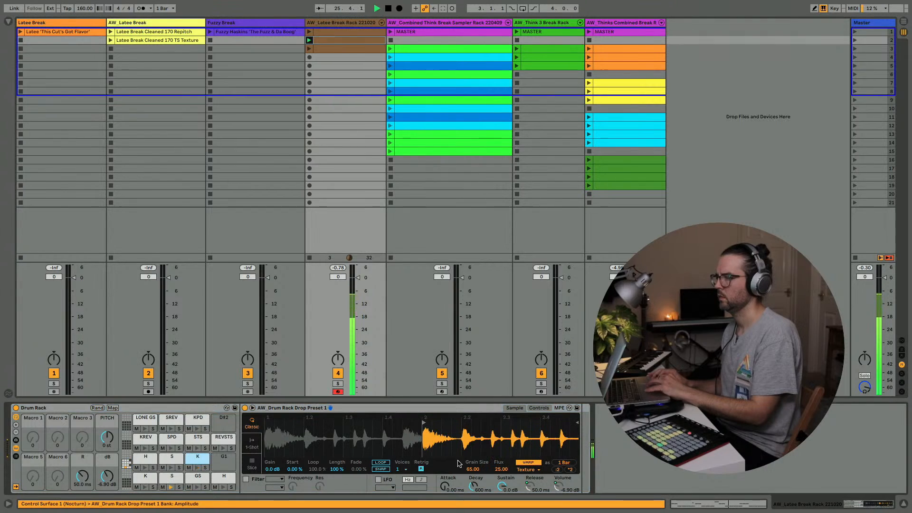
{"action": "left_click", "coordinate": [528, 469]}
{"action": "left_click", "coordinate": [526, 448]}
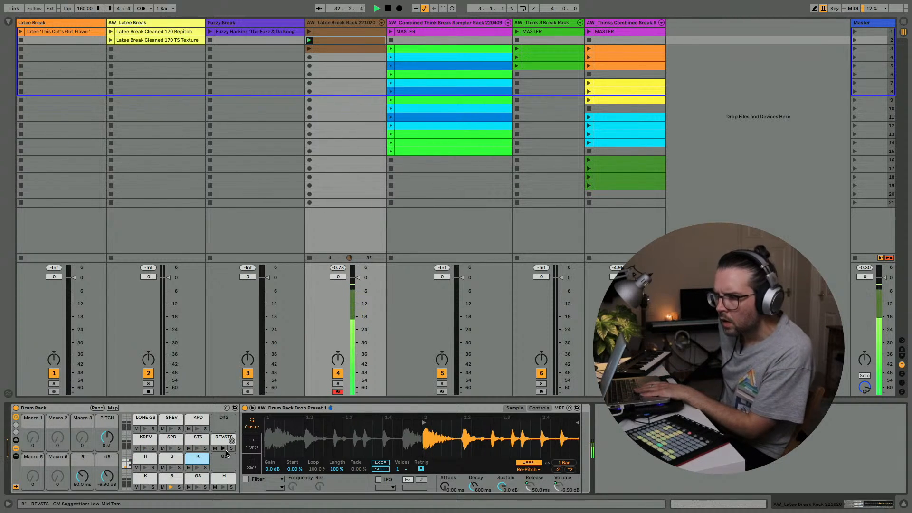
{"action": "key", "text": "space"}
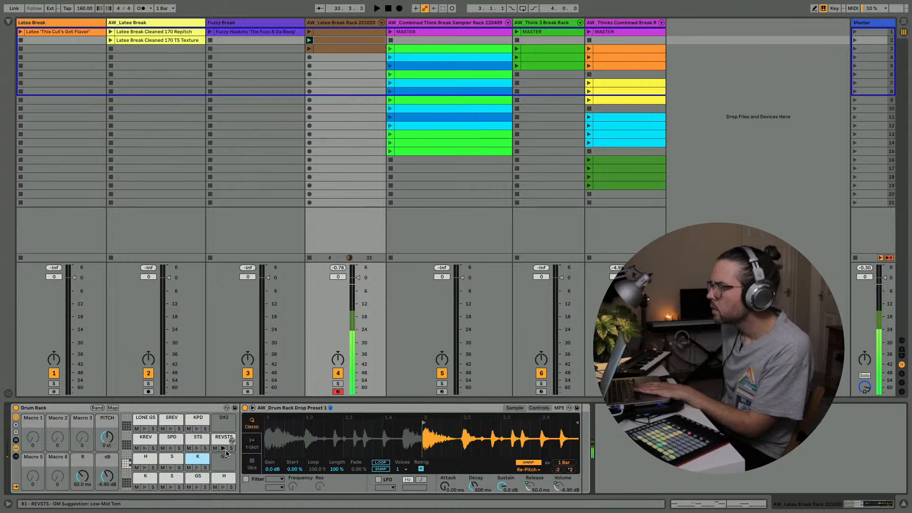
{"action": "left_click", "coordinate": [326, 23]}
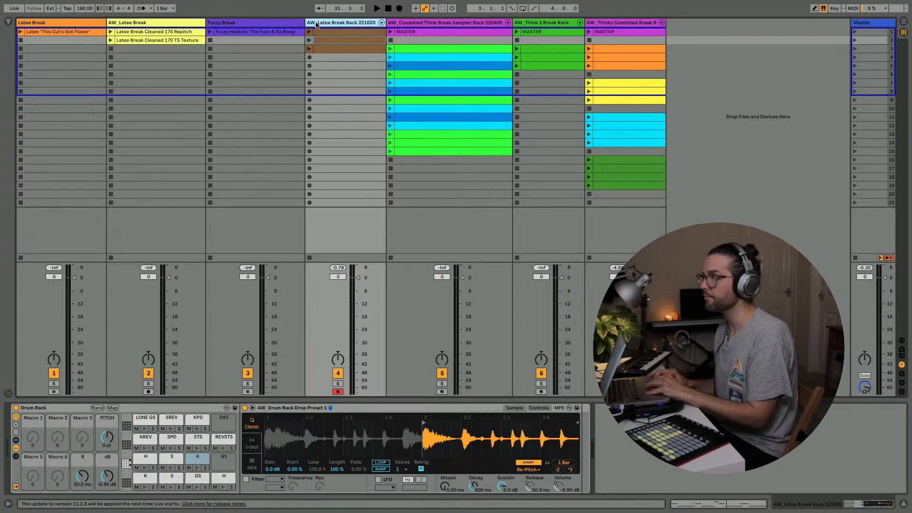
{"action": "left_click", "coordinate": [144, 429]}
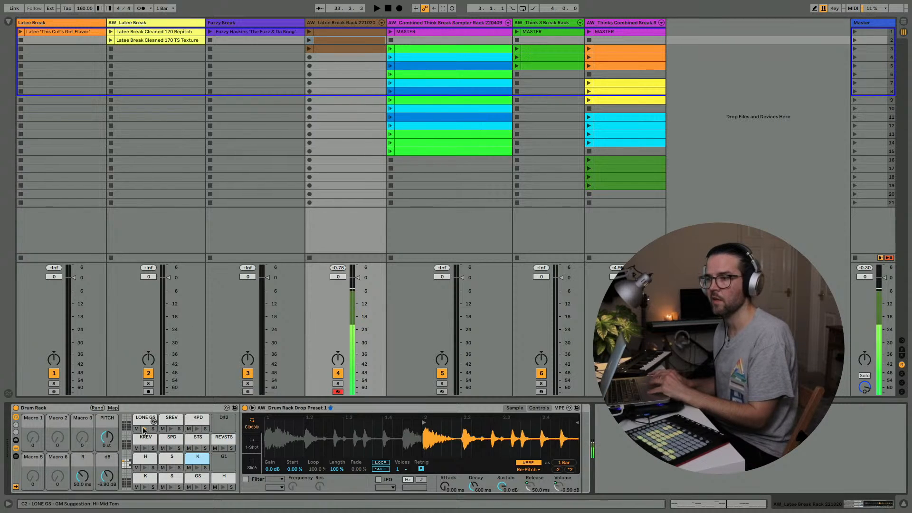
Search the User Library for APACHE and add AW_Apache Break Rack 1 as a new track, showing the browser only for that
{"action": "key", "text": "super+alt+b"}
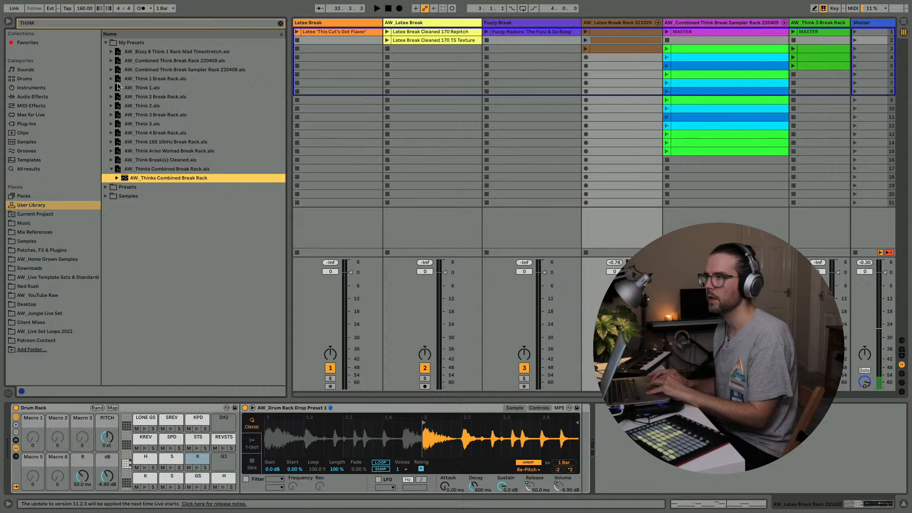
{"action": "key", "text": "super+f"}
{"action": "type", "text": "APACHE"}
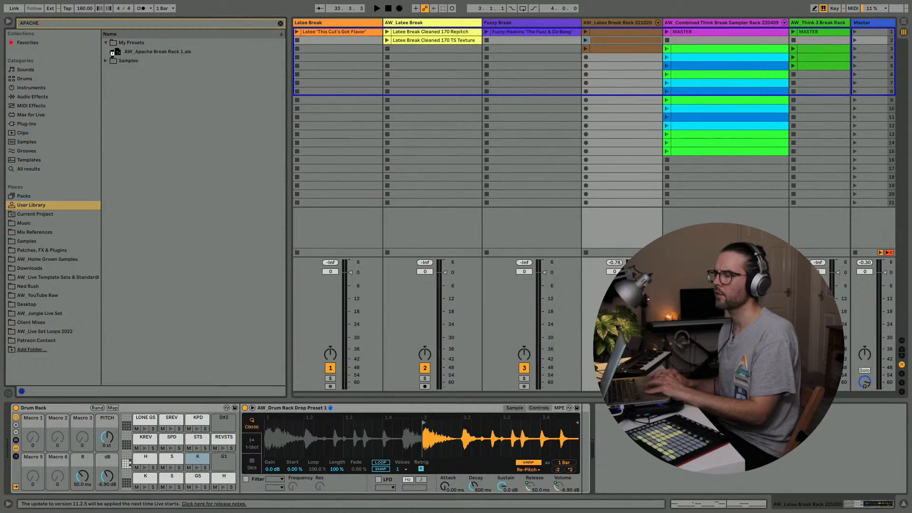
{"action": "key", "text": "Down"}
{"action": "scroll", "coordinate": [503, 194], "scroll_direction": "right", "scroll_amount": 3}
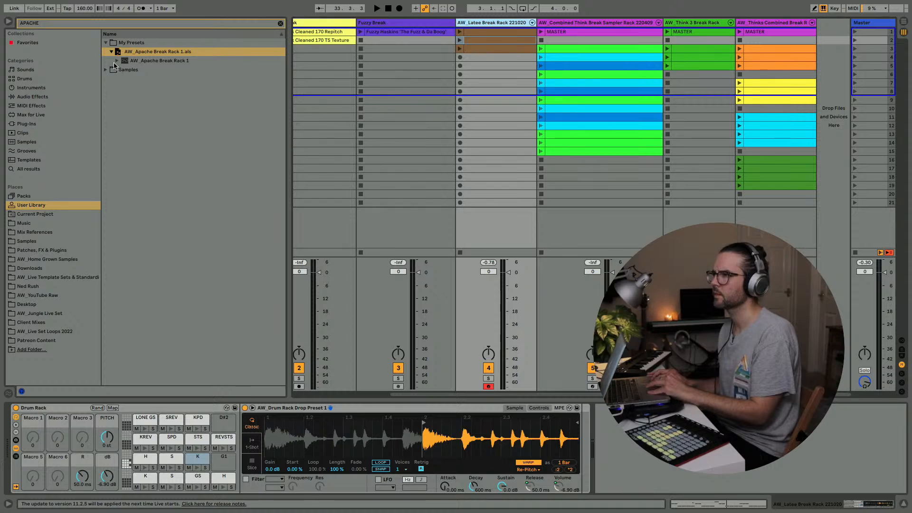
{"action": "key", "text": "Down"}
{"action": "key", "text": "Right"}
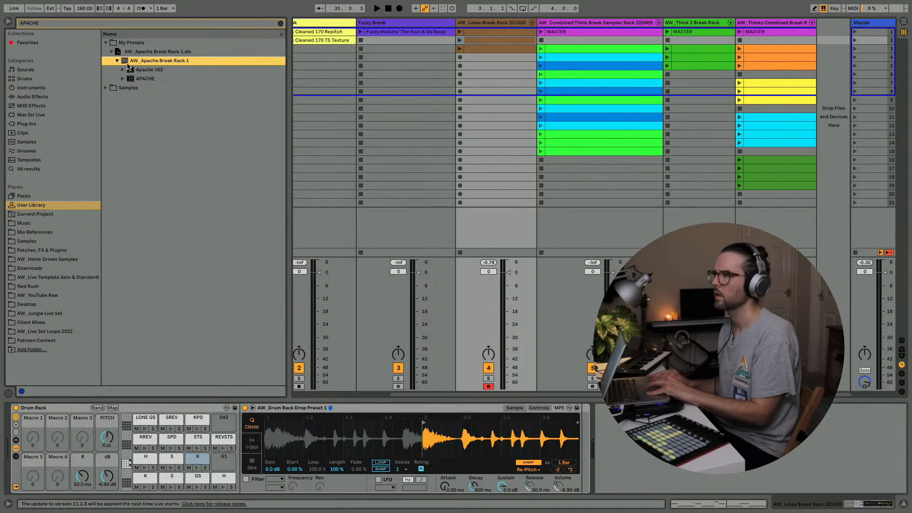
{"action": "left_click_drag", "start_coordinate": [128, 67], "coordinate": [824, 42]}
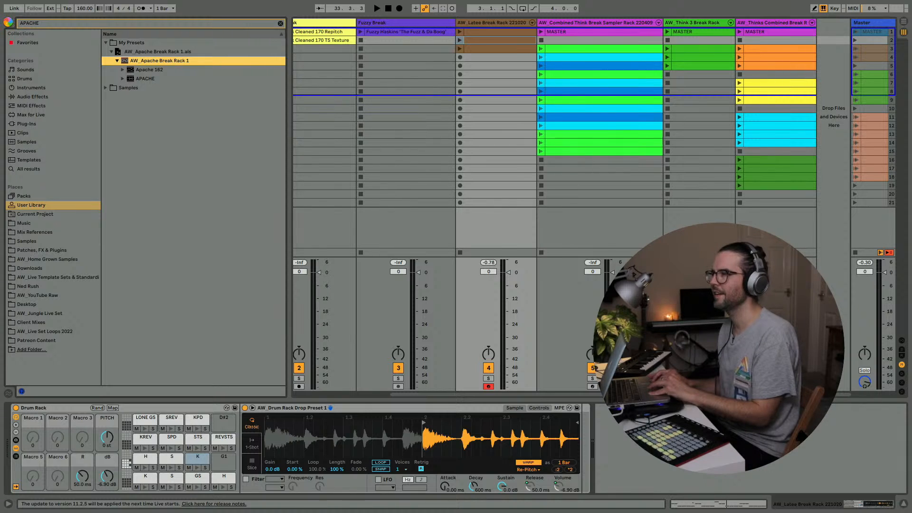
{"action": "key", "text": "ctrl+alt+b"}
Audition the scene 3 and MASTER clips of the Apache 162 track and examine the MASTER clip's notes
{"action": "left_click", "coordinate": [715, 51]}
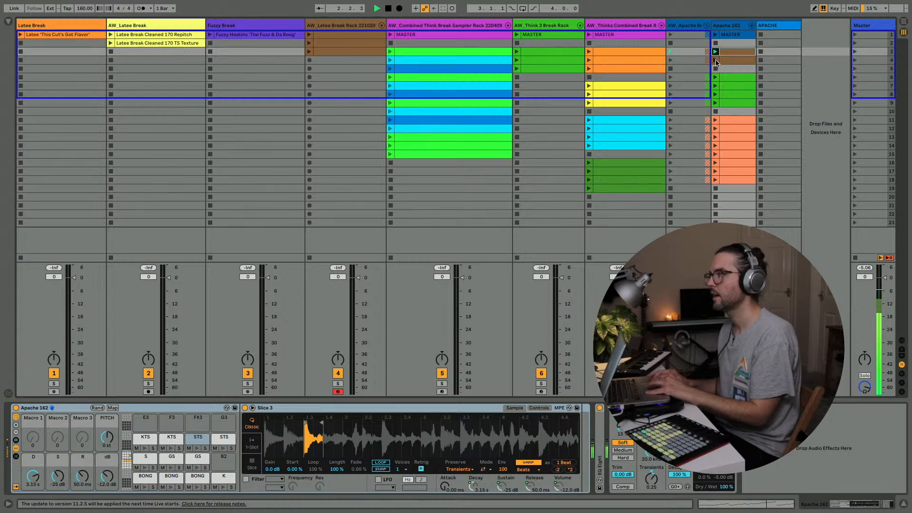
{"action": "left_click", "coordinate": [716, 34]}
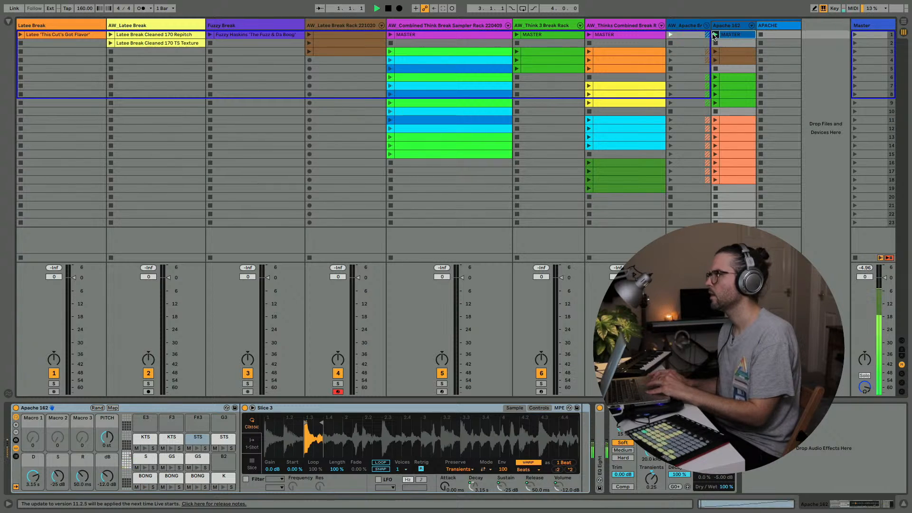
{"action": "double_click", "coordinate": [725, 36]}
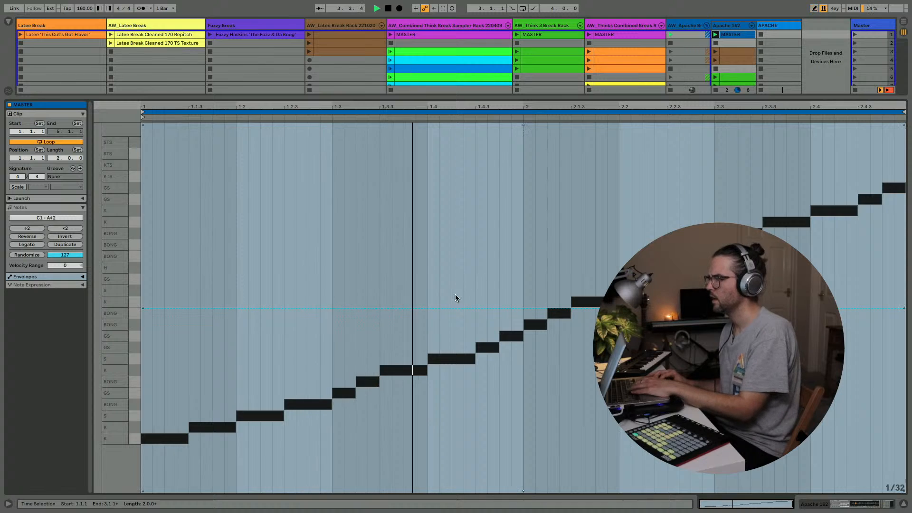
{"action": "key", "text": "shift+Tab"}
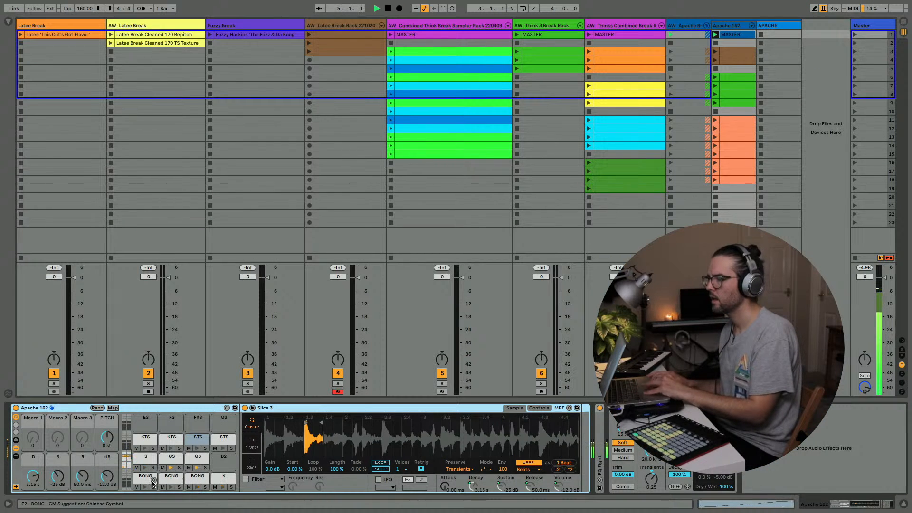
Stop playback and audition individual slice pads of the Apache 162 drum rack
{"action": "key", "text": "space"}
{"action": "left_click", "coordinate": [141, 468]}
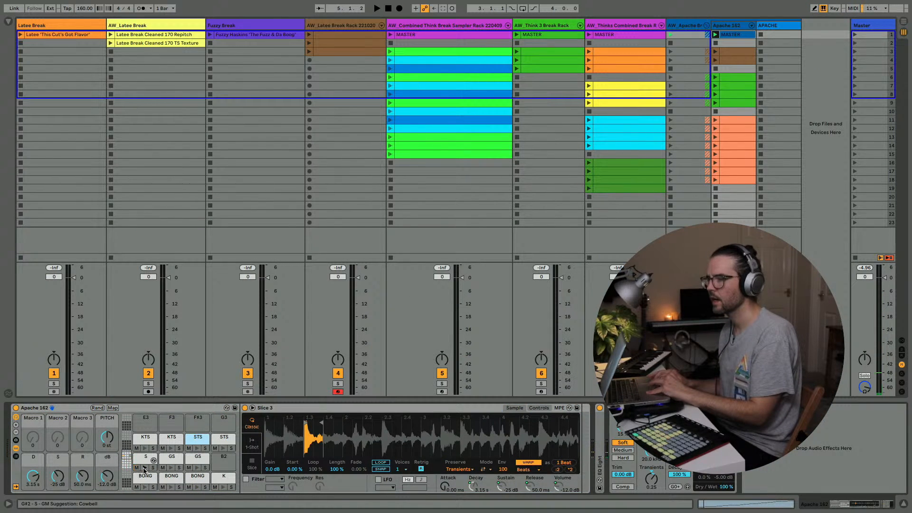
{"action": "left_click", "coordinate": [143, 468]}
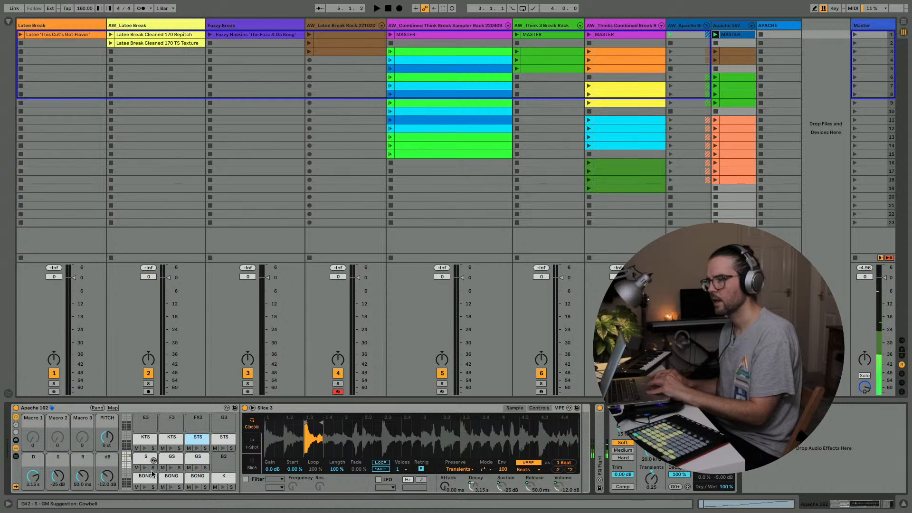
{"action": "scroll", "coordinate": [145, 490], "scroll_direction": "down", "scroll_amount": 4}
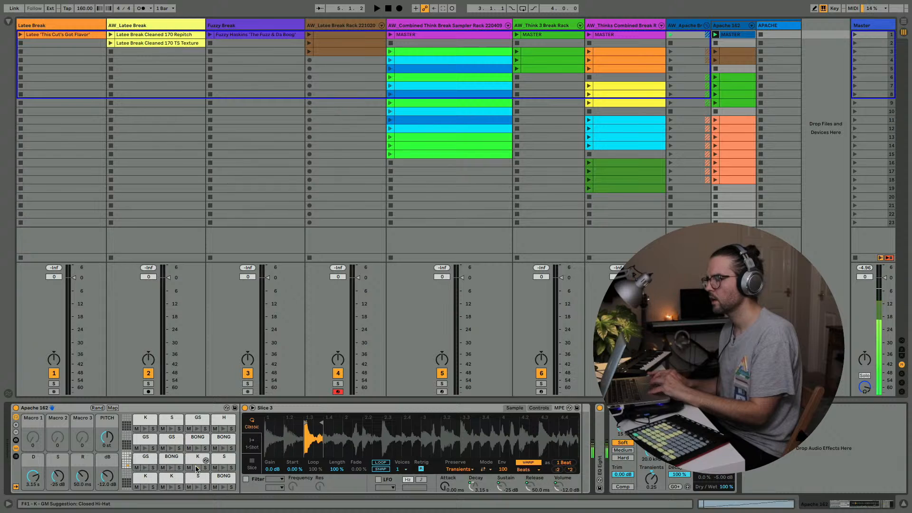
Play the third clip of the AW_Latee Break Rack and set the tempo to 170 BPM
{"action": "left_click", "coordinate": [309, 51]}
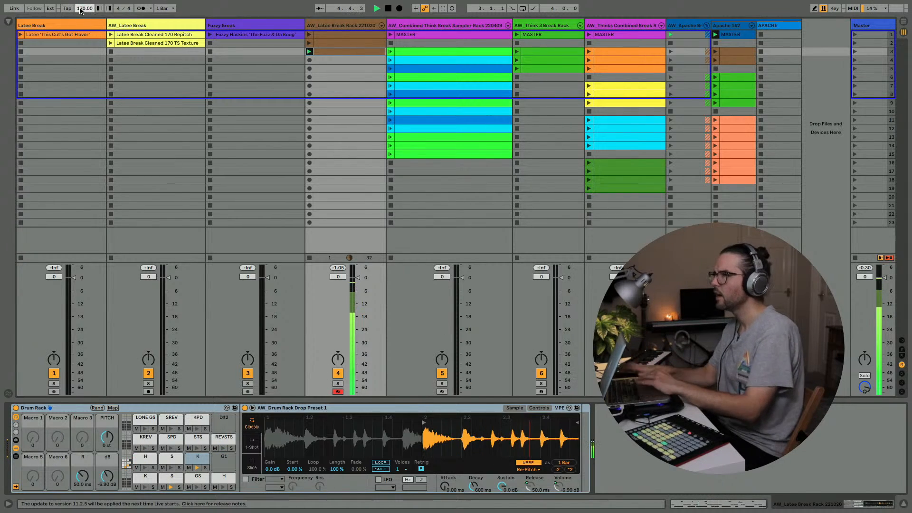
{"action": "left_click", "coordinate": [84, 8]}
{"action": "type", "text": "170"}
{"action": "key", "text": "Return"}
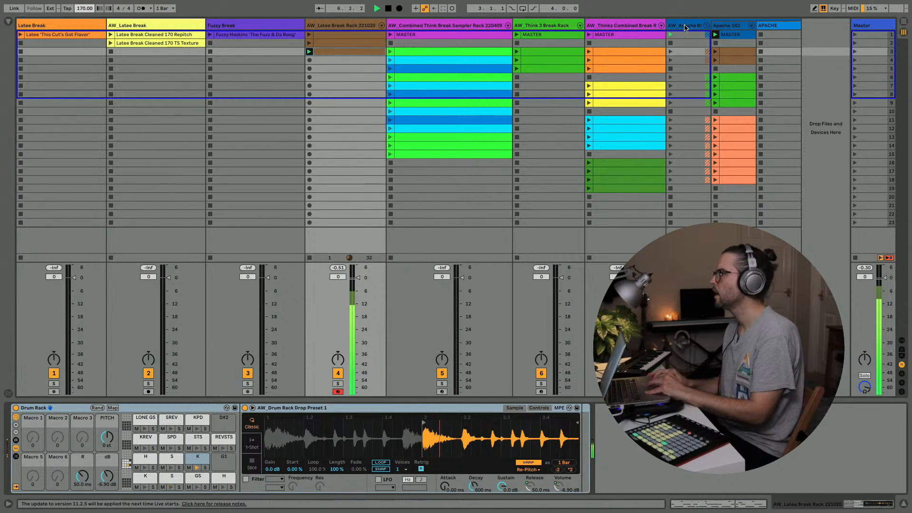
Fold the AW_Apache Break Rack group and delete it from the set
{"action": "left_click", "coordinate": [684, 26]}
{"action": "left_click", "coordinate": [706, 27]}
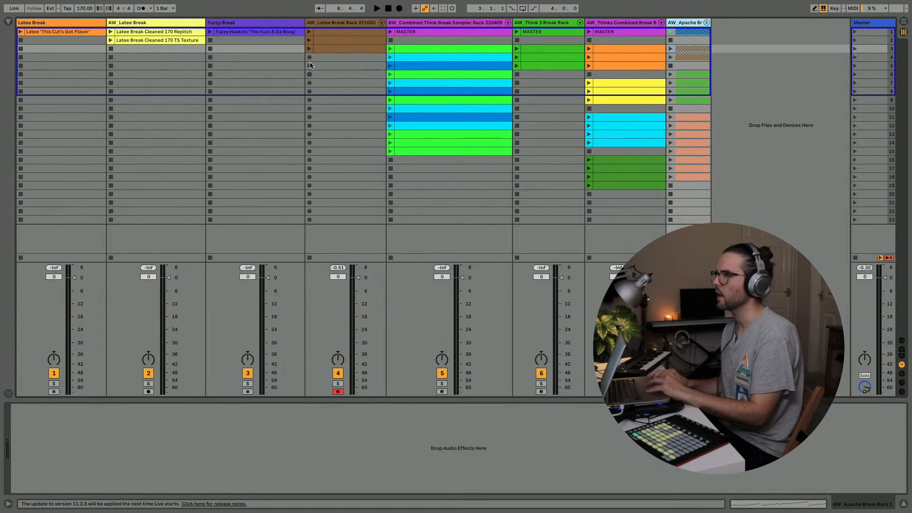
{"action": "left_click", "coordinate": [314, 22]}
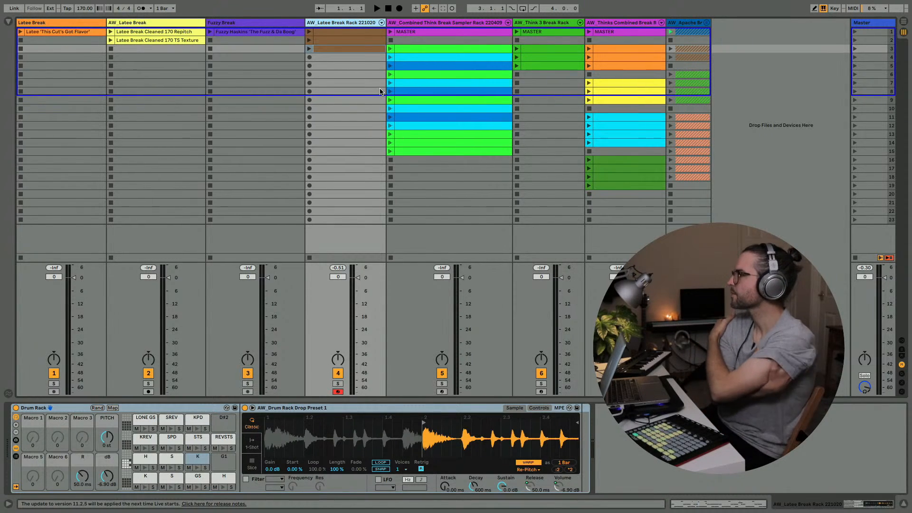
{"action": "left_click", "coordinate": [678, 23]}
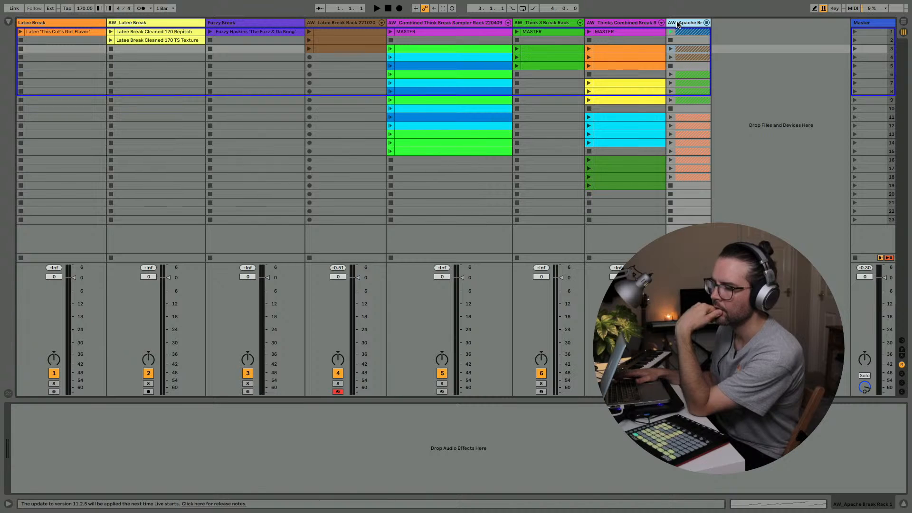
{"action": "key", "text": "Delete"}
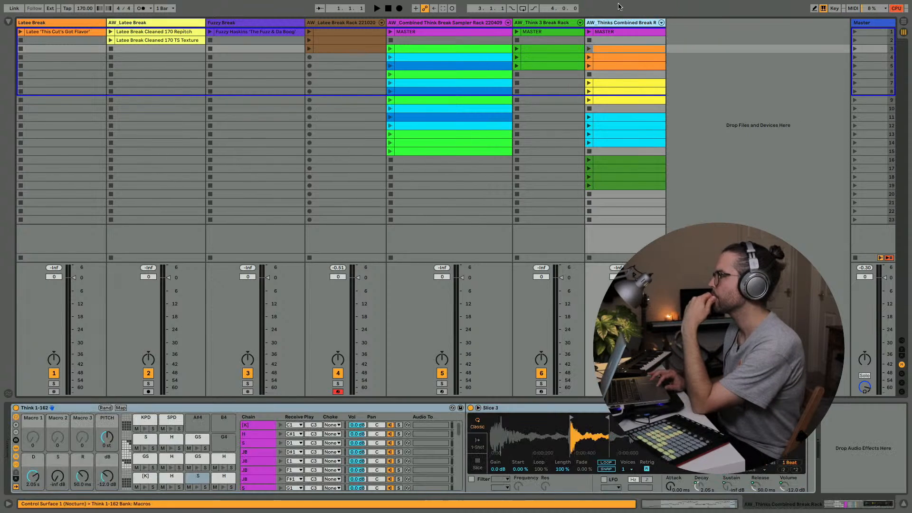
Examine the waveform and clip settings of the Fuzzy Haskins clip on the Fuzzy Break track
{"action": "left_click", "coordinate": [336, 30]}
{"action": "left_click", "coordinate": [337, 25]}
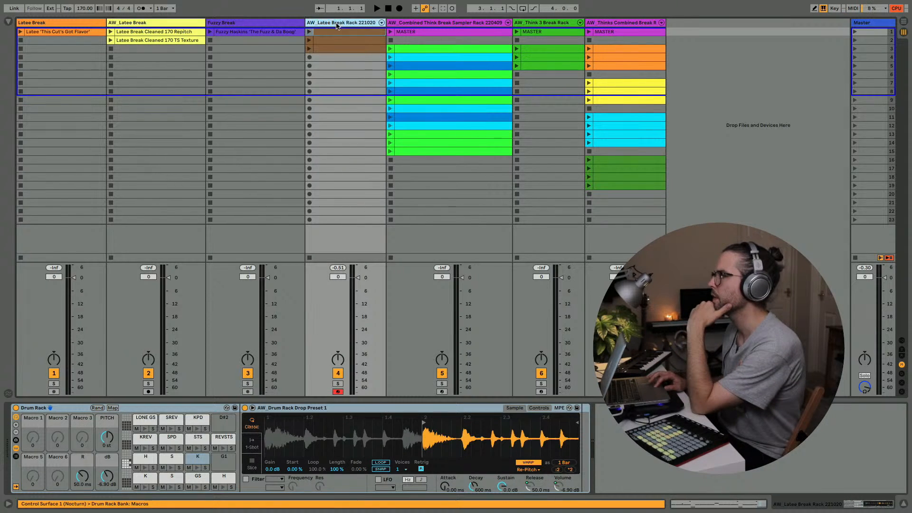
{"action": "left_click", "coordinate": [275, 23]}
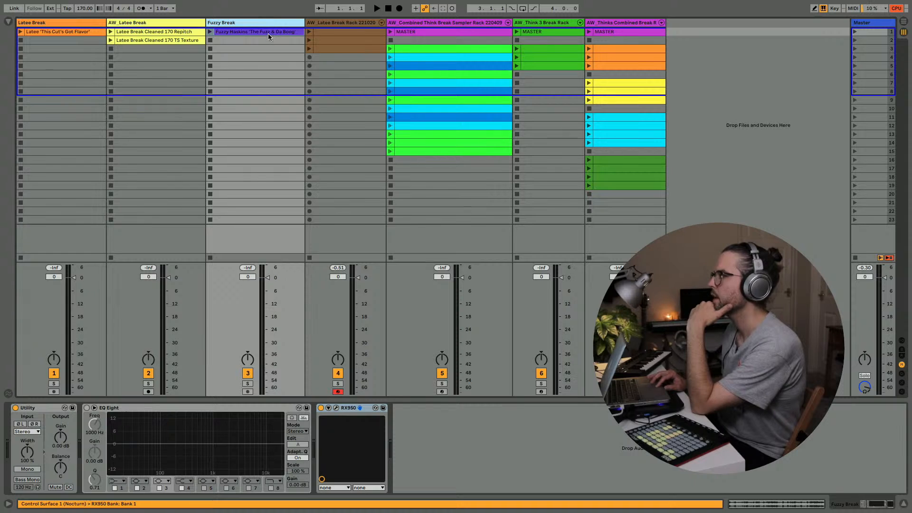
{"action": "left_click", "coordinate": [270, 31]}
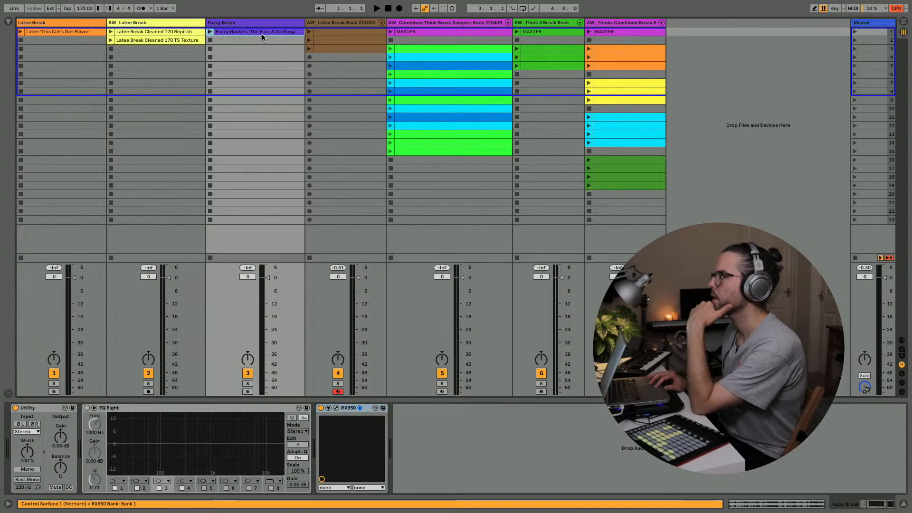
{"action": "double_click", "coordinate": [262, 33]}
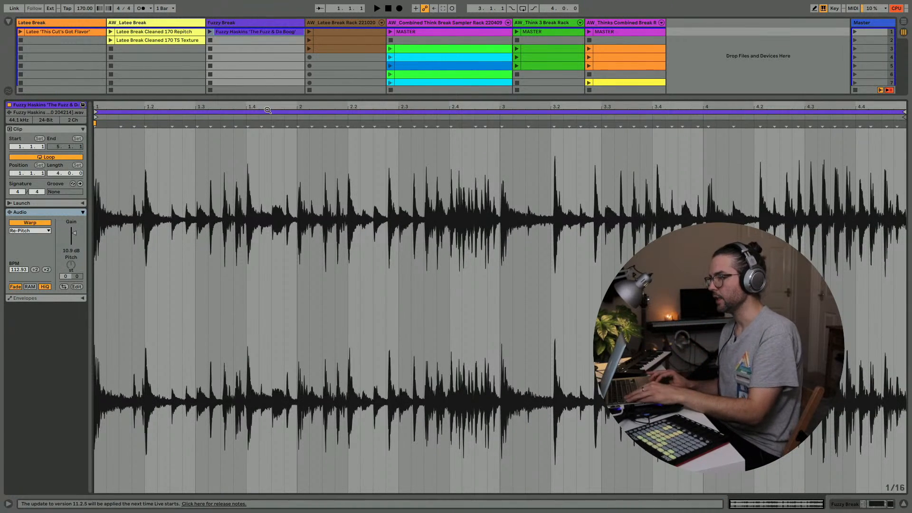
{"action": "key", "text": "shift+Tab"}
{"action": "left_click", "coordinate": [257, 23]}
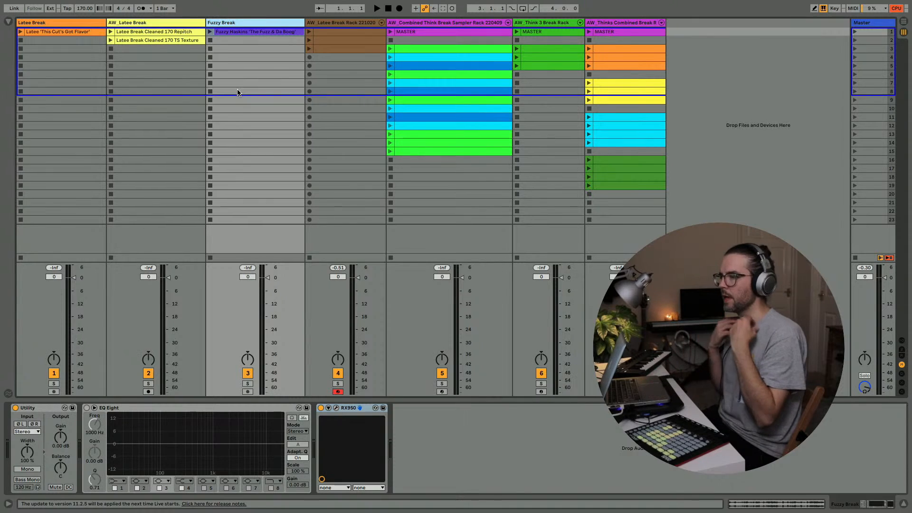
{"action": "left_click", "coordinate": [224, 33]}
{"action": "key", "text": "shift+Tab"}
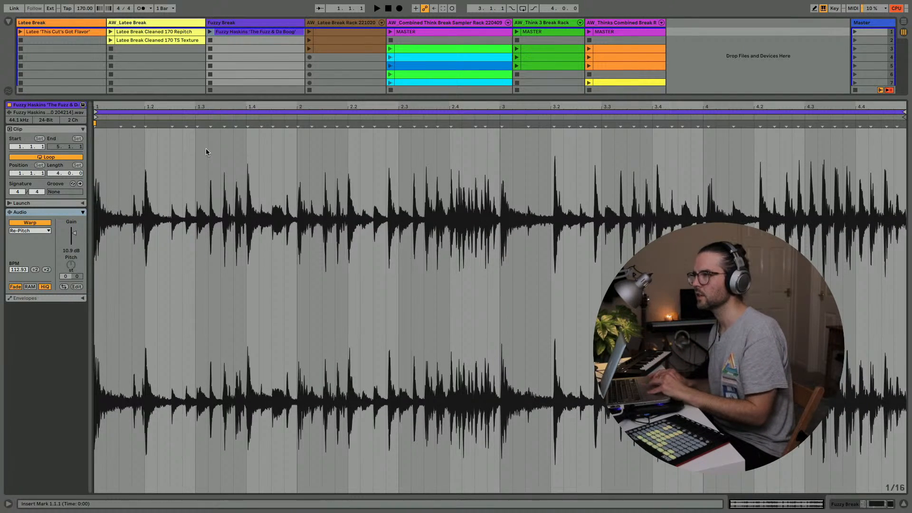
{"action": "key", "text": "shift+Tab"}
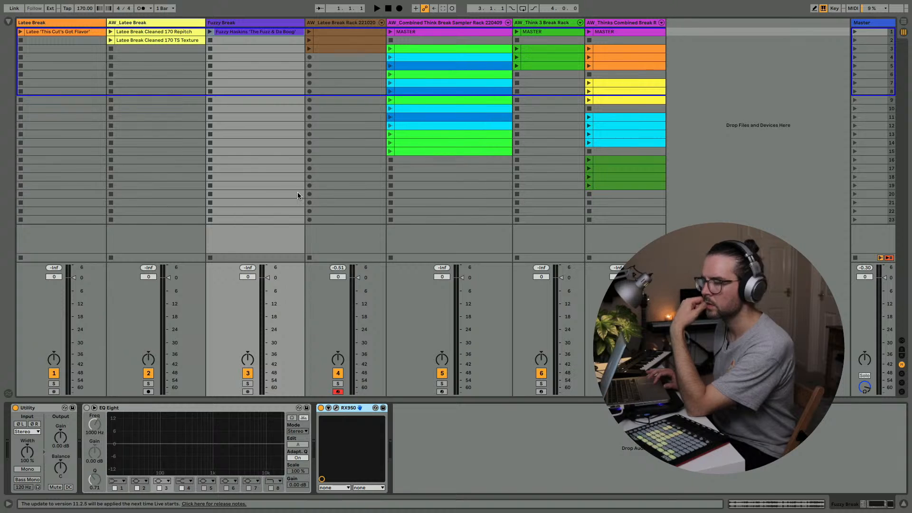
Audition the Fuzzy Haskins clip while following its waveform, then stop playback
{"action": "left_click", "coordinate": [210, 32]}
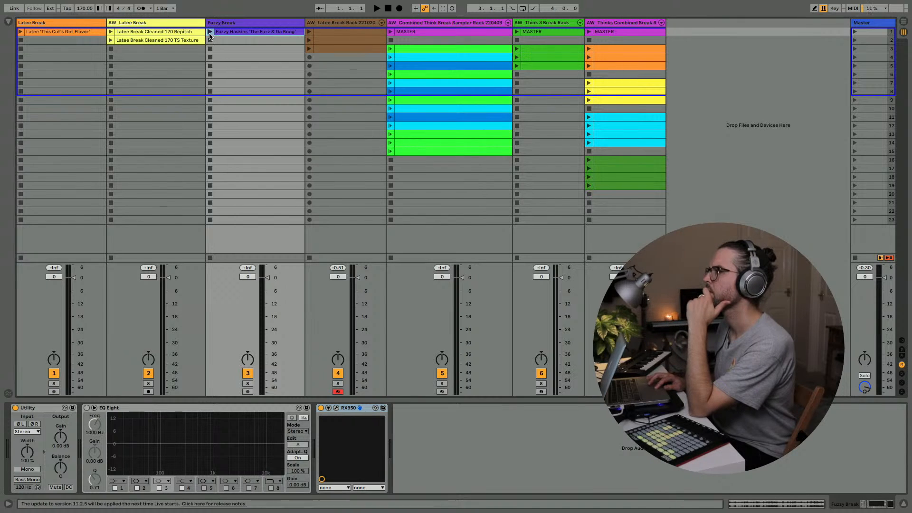
{"action": "double_click", "coordinate": [229, 34]}
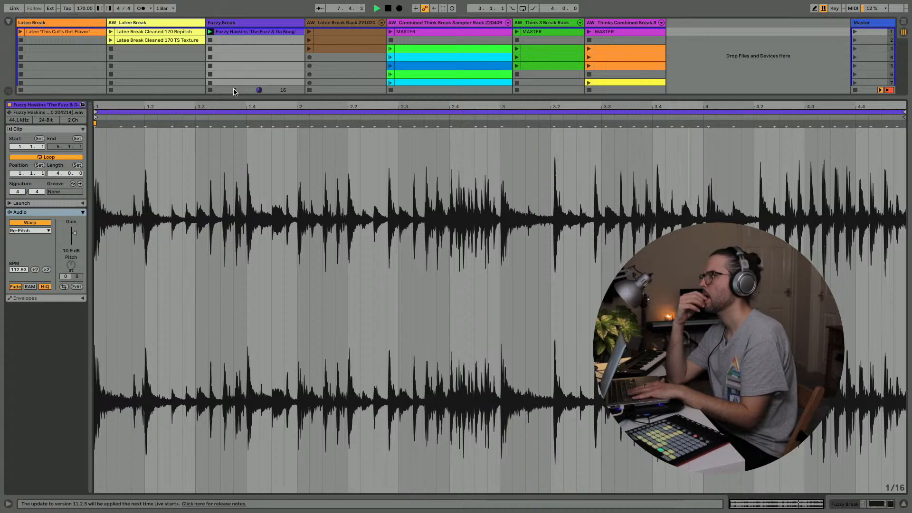
{"action": "key", "text": "space"}
{"action": "key", "text": "space"}
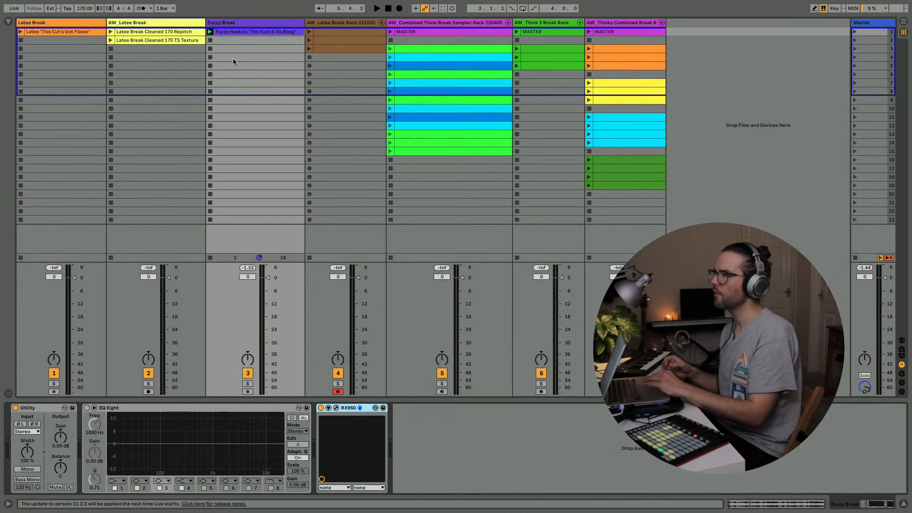
Duplicate the Fuzzy Haskins clip into the second scene of the Fuzzy Break track
{"action": "left_click", "coordinate": [232, 32]}
{"action": "key", "text": "ctrl+d"}
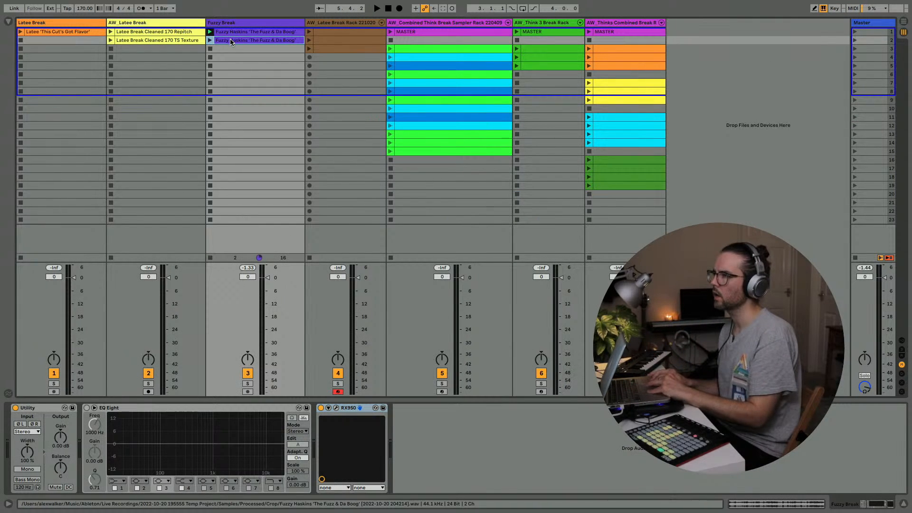
Duplicate the Fuzzy Haskins clip into the third scene and rename the second-scene copy as Bar 1
{"action": "key", "text": "ctrl+d"}
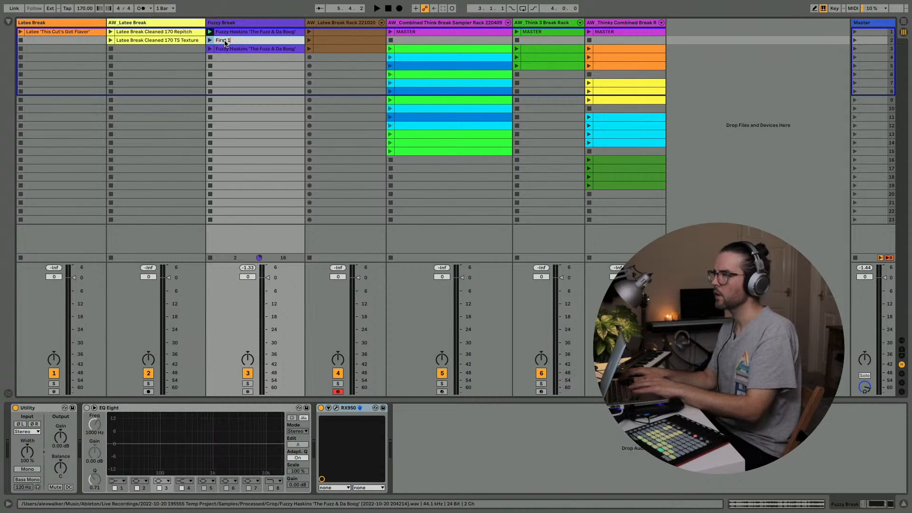
{"action": "key", "text": "Return"}
{"action": "left_click", "coordinate": [226, 49]}
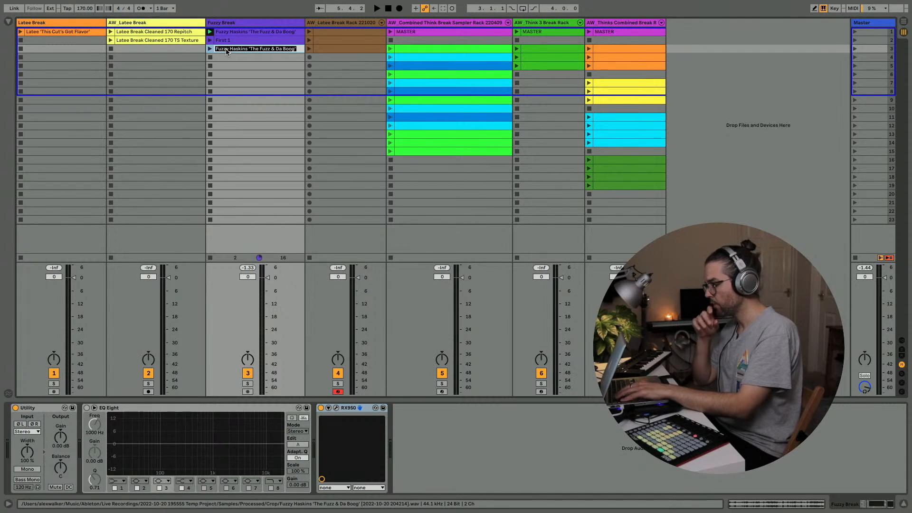
{"action": "left_click", "coordinate": [224, 43]}
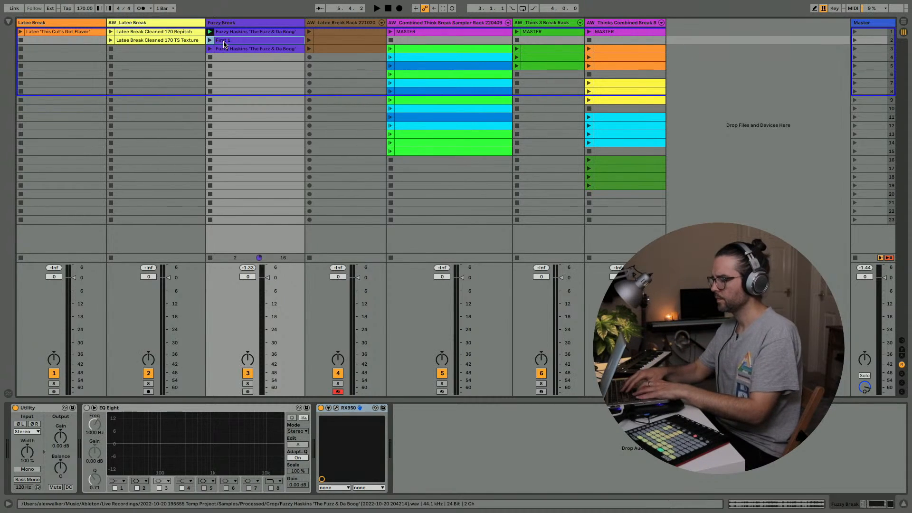
{"action": "key", "text": "super+r"}
{"action": "type", "text": "Bar"}
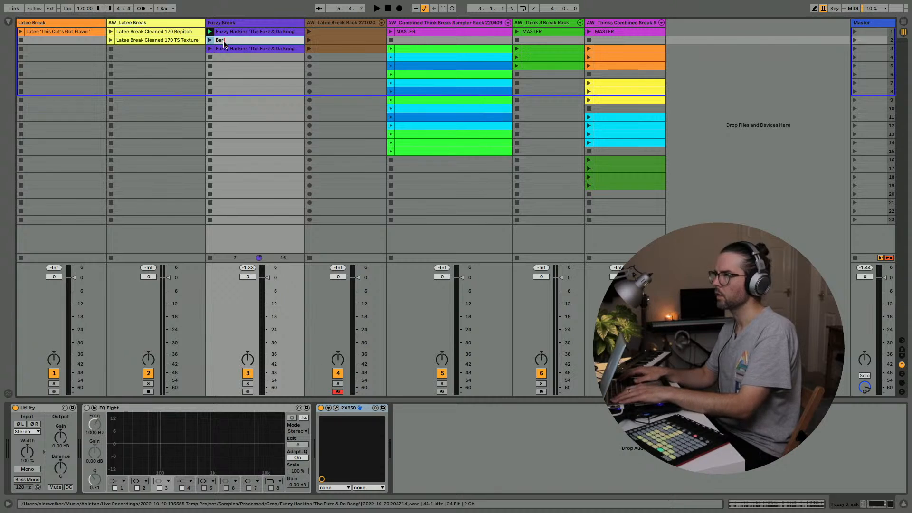
{"action": "type", "text": " 1"}
{"action": "key", "text": "Return"}
Rename the third-scene copy of the Fuzzy Haskins clip as Bar 3
{"action": "left_click", "coordinate": [223, 49]}
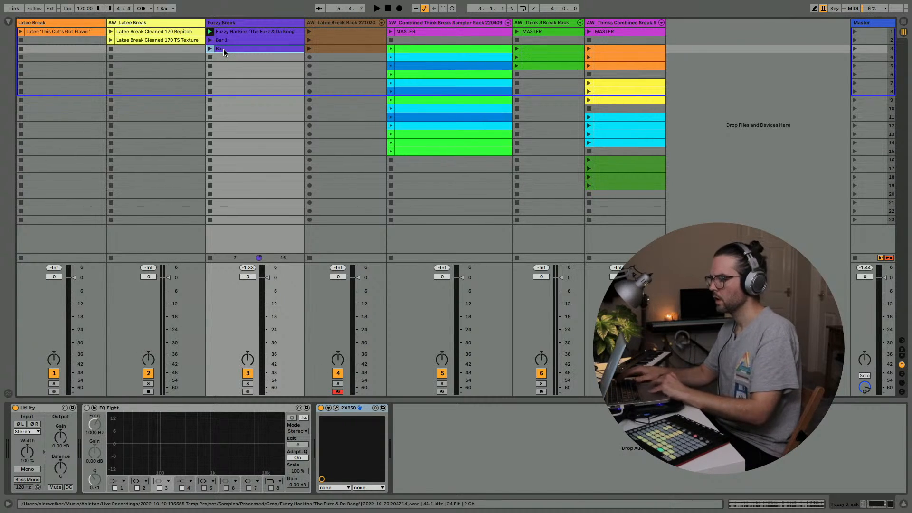
{"action": "key", "text": "super+r"}
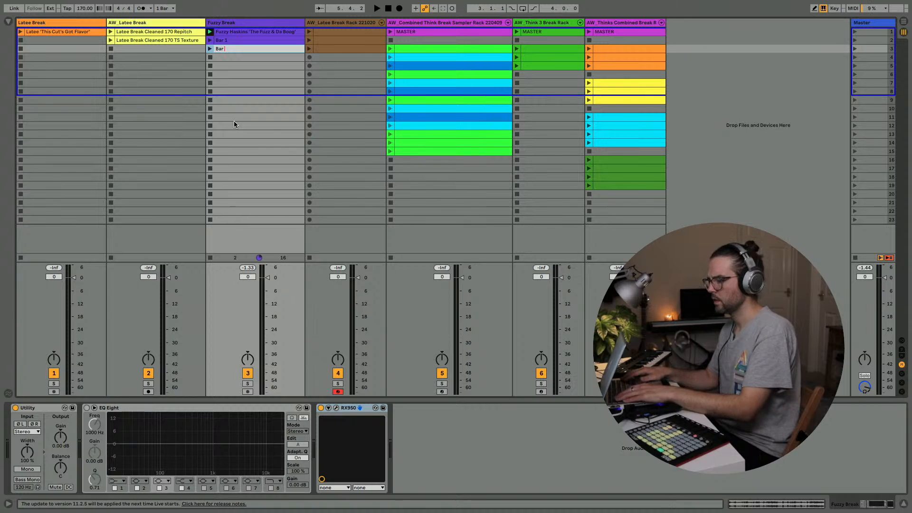
{"action": "type", "text": "3"}
{"action": "key", "text": "Return"}
Play the Bar 1 clip and loop only its first bar, from 1.1.1 to 2.1.1
{"action": "left_click", "coordinate": [209, 41]}
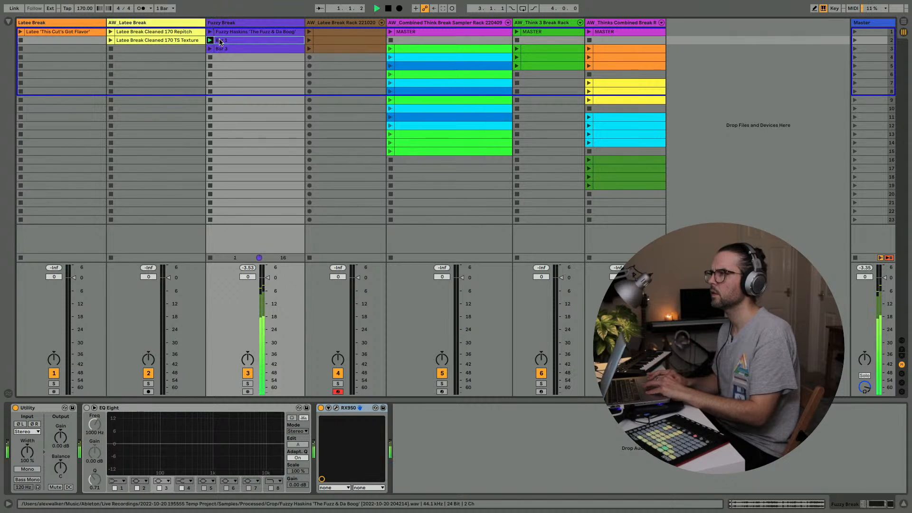
{"action": "double_click", "coordinate": [223, 41]}
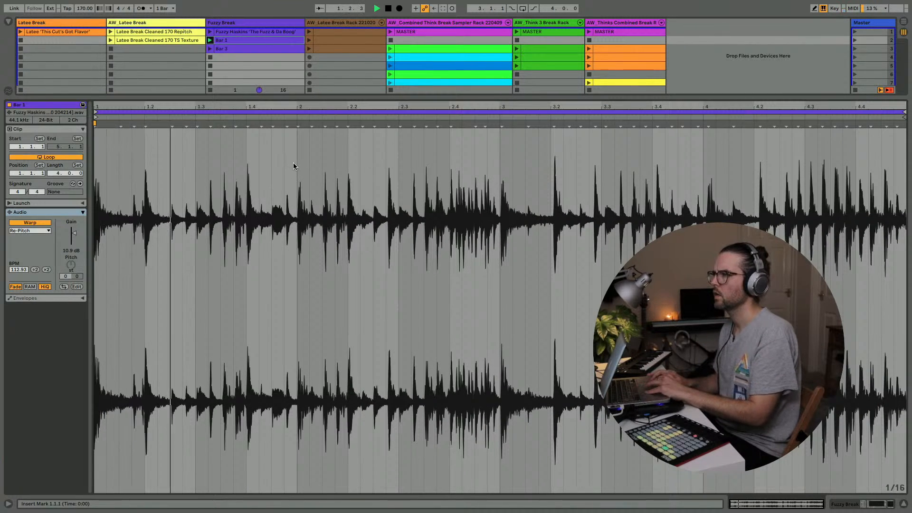
{"action": "left_click_drag", "start_coordinate": [294, 163], "coordinate": [95, 154]}
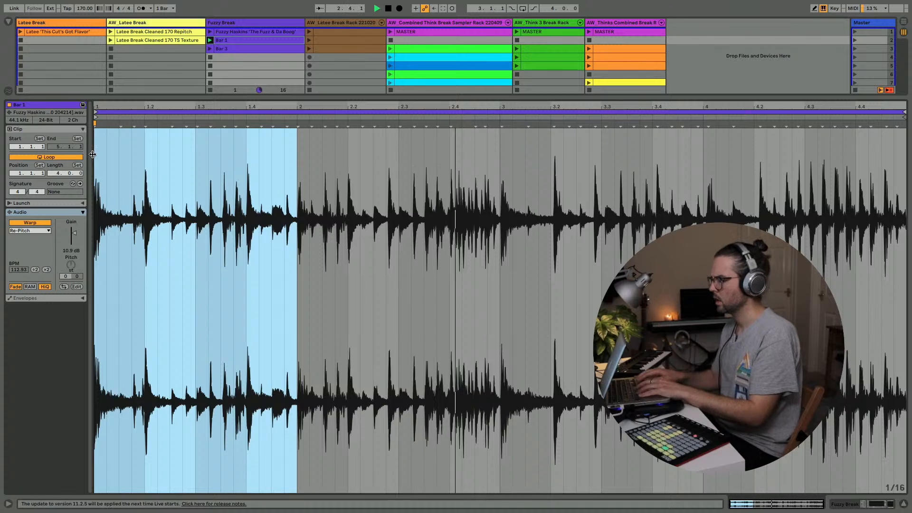
{"action": "key", "text": "super+l"}
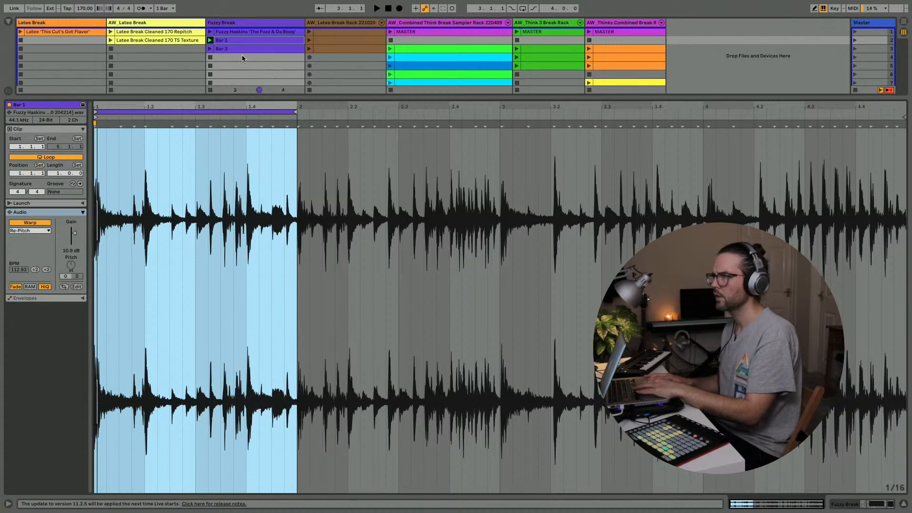
Launch the Bar 3 clip and move its loop start to 3.1.1 for a two-bar loop
{"action": "left_click", "coordinate": [210, 49]}
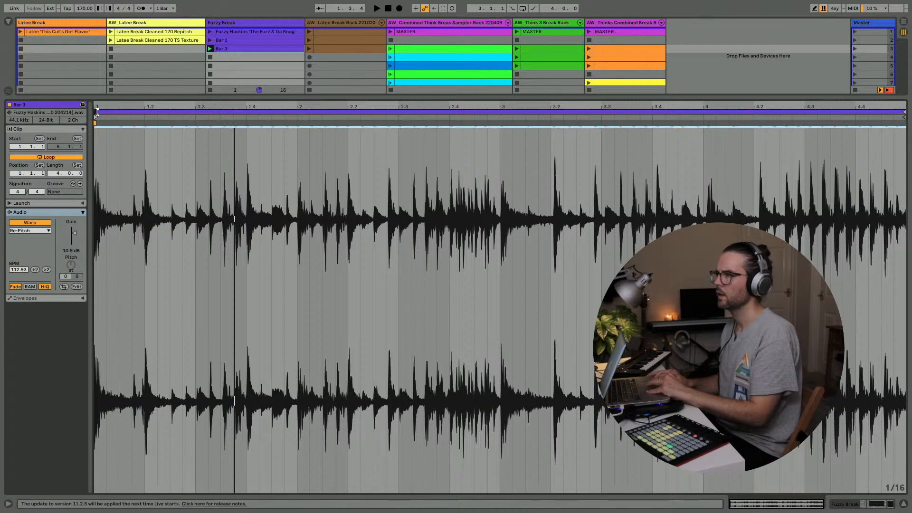
{"action": "left_click_drag", "start_coordinate": [99, 110], "coordinate": [501, 110]}
Shorten the names of the Bar 1 and Bar 3 clips to 1 and 3
{"action": "left_click", "coordinate": [225, 40]}
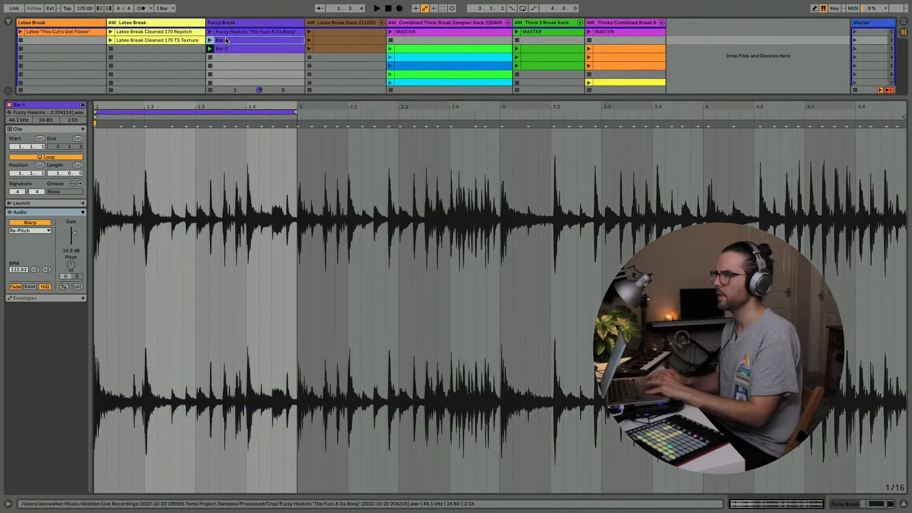
{"action": "left_click", "coordinate": [224, 48]}
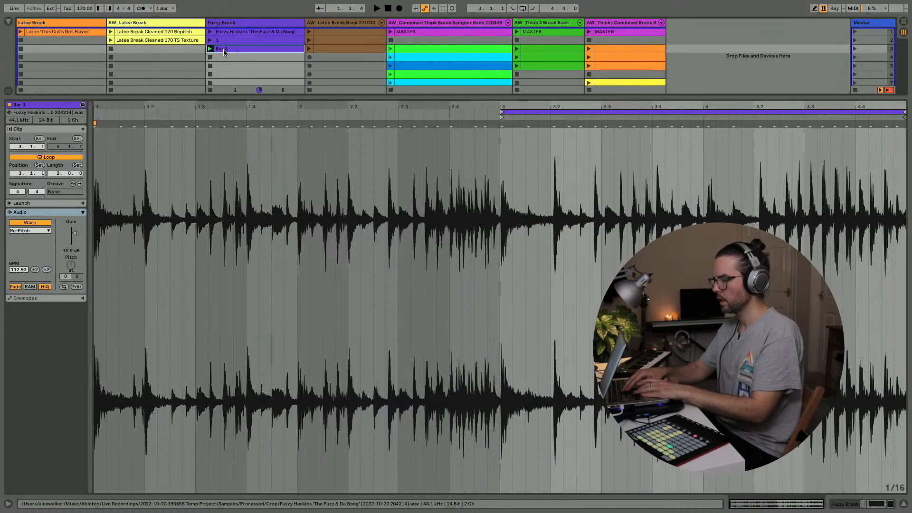
{"action": "key", "text": "super+r"}
{"action": "type", "text": "3"}
{"action": "key", "text": "Return"}
Set 1.1.1 of clip 3 at the onset of the hit just after bar 3 and start its loop there
{"action": "left_click", "coordinate": [210, 48]}
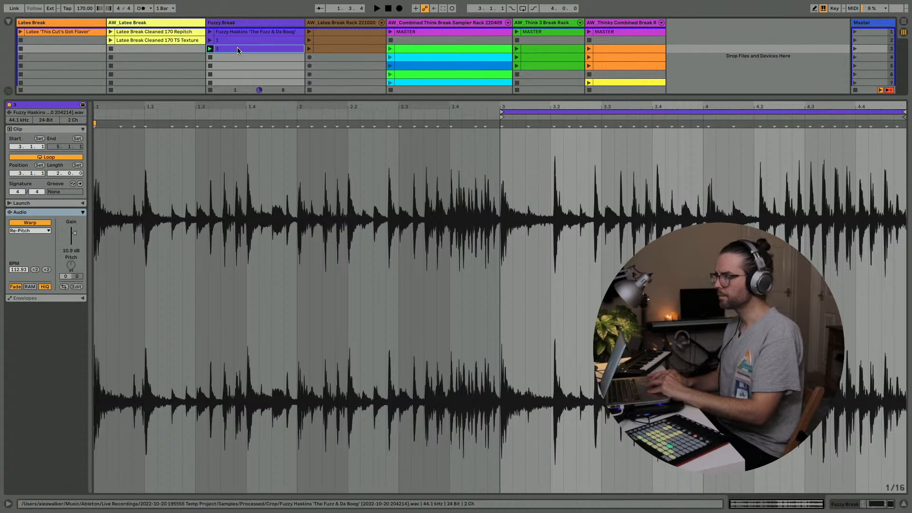
{"action": "left_click_drag", "start_coordinate": [502, 107], "coordinate": [454, 197]}
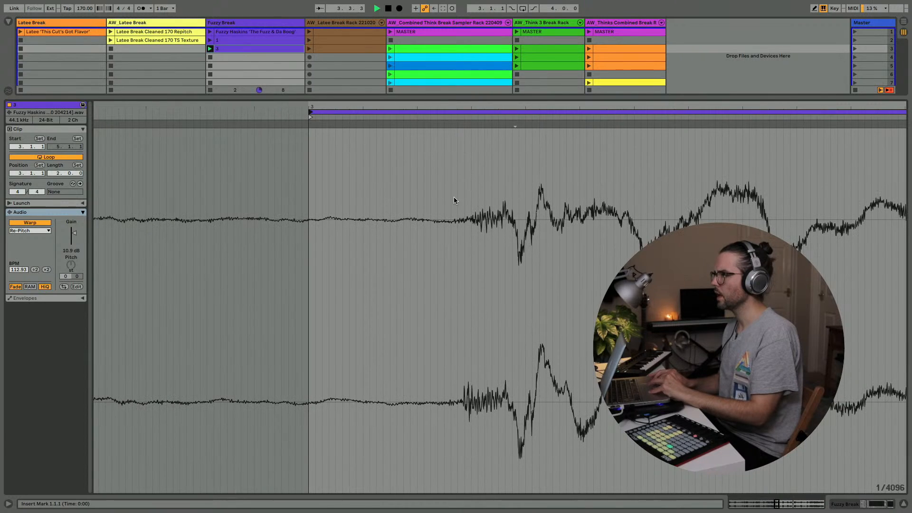
{"action": "left_click", "coordinate": [459, 203]}
{"action": "left_click_drag", "start_coordinate": [459, 107], "coordinate": [460, 189]}
{"action": "left_click", "coordinate": [452, 192]}
{"action": "right_click", "coordinate": [452, 192]}
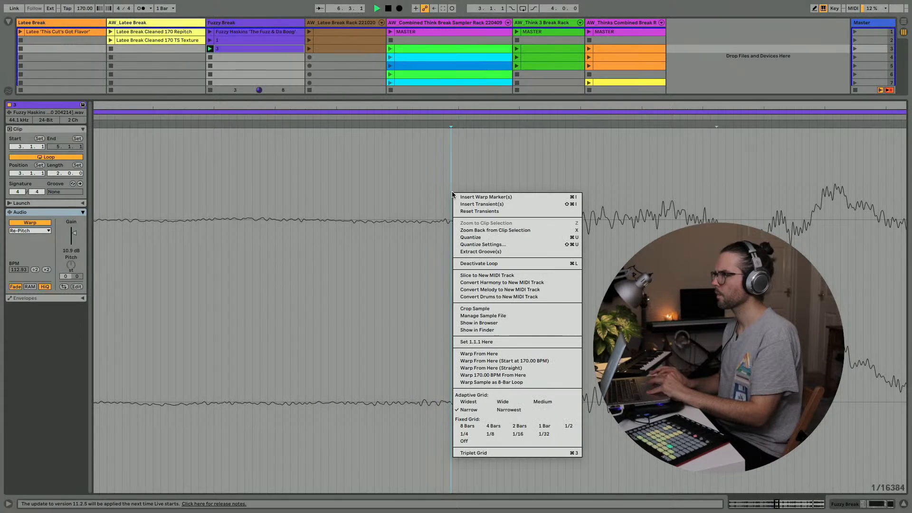
{"action": "left_click", "coordinate": [466, 342]}
{"action": "key", "text": "space"}
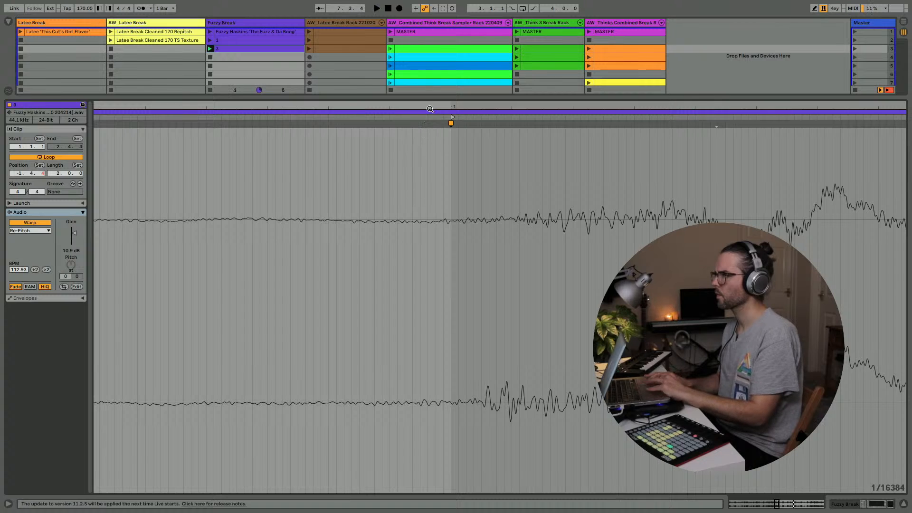
{"action": "left_click_drag", "start_coordinate": [429, 108], "coordinate": [430, 48]}
{"action": "left_click_drag", "start_coordinate": [500, 109], "coordinate": [503, 110]}
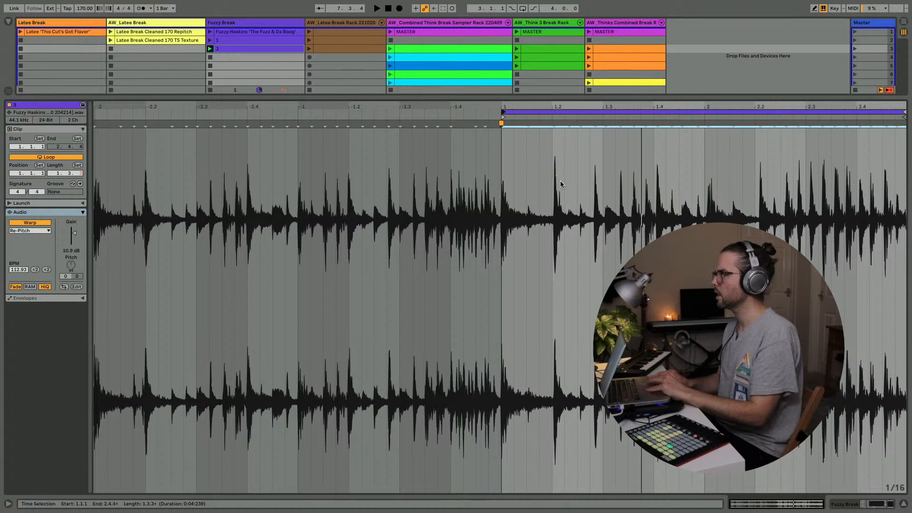
Audition clip 3 from its new start point, checking the hits against the grid
{"action": "key", "text": "space"}
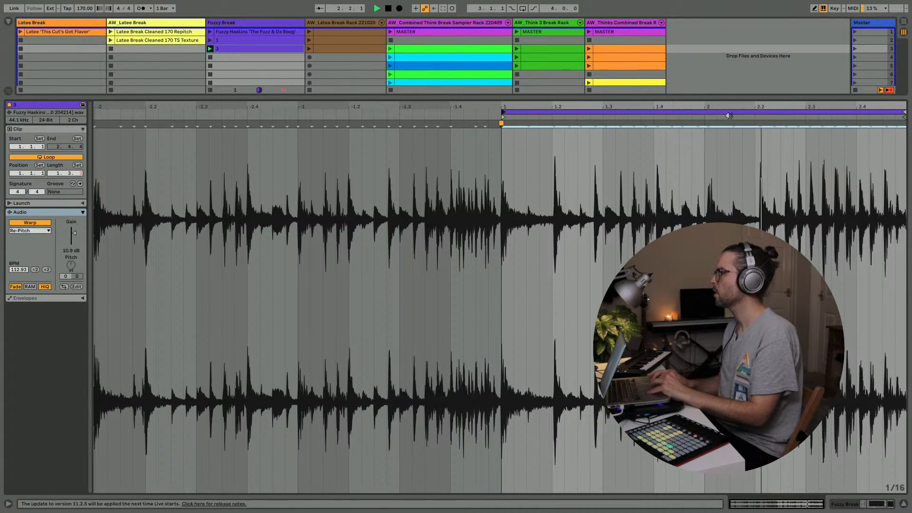
{"action": "left_click_drag", "start_coordinate": [693, 109], "coordinate": [658, 157]}
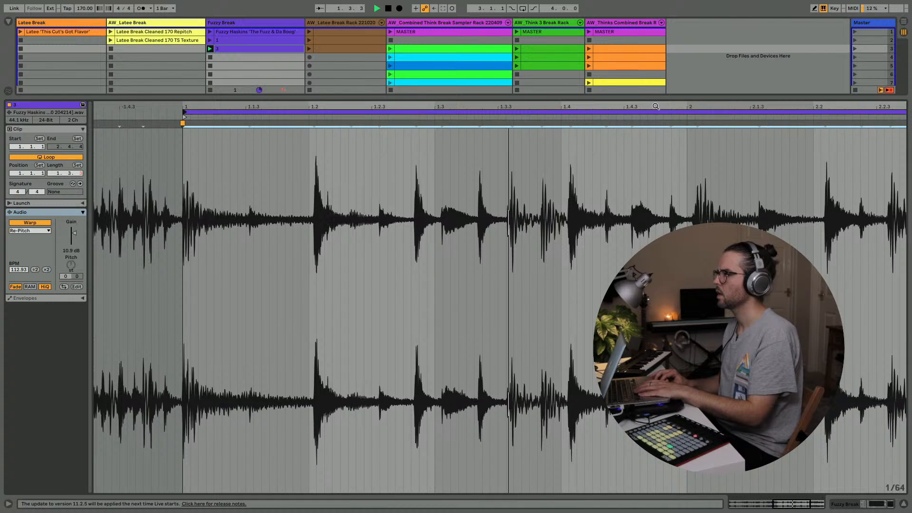
{"action": "key", "text": "space"}
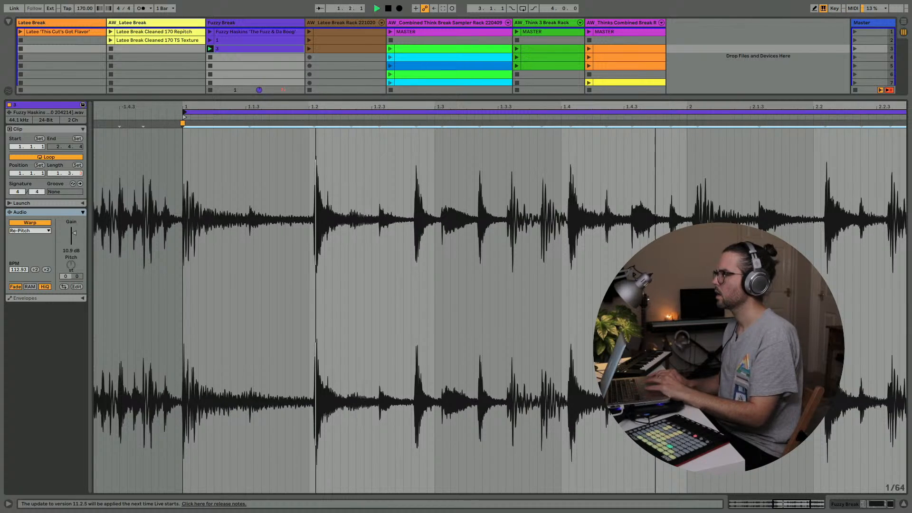
{"action": "left_click_drag", "start_coordinate": [656, 106], "coordinate": [691, 59]}
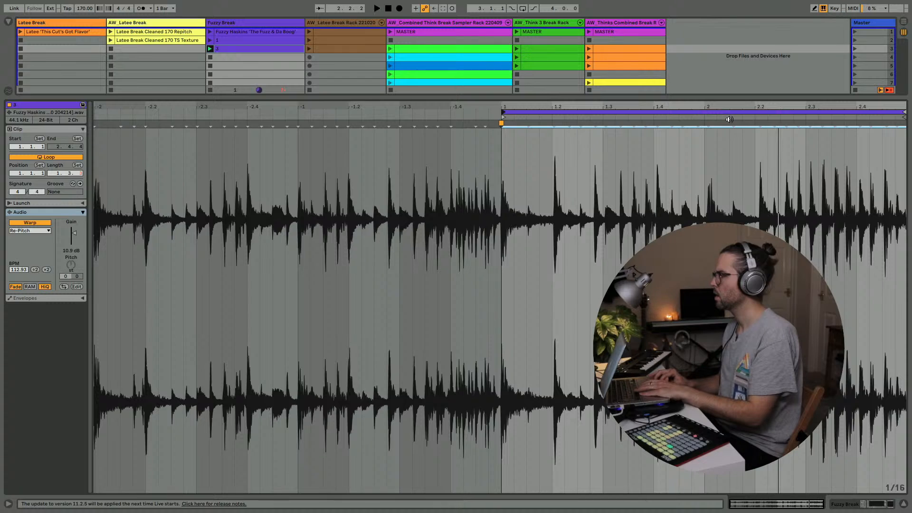
{"action": "key", "text": "space"}
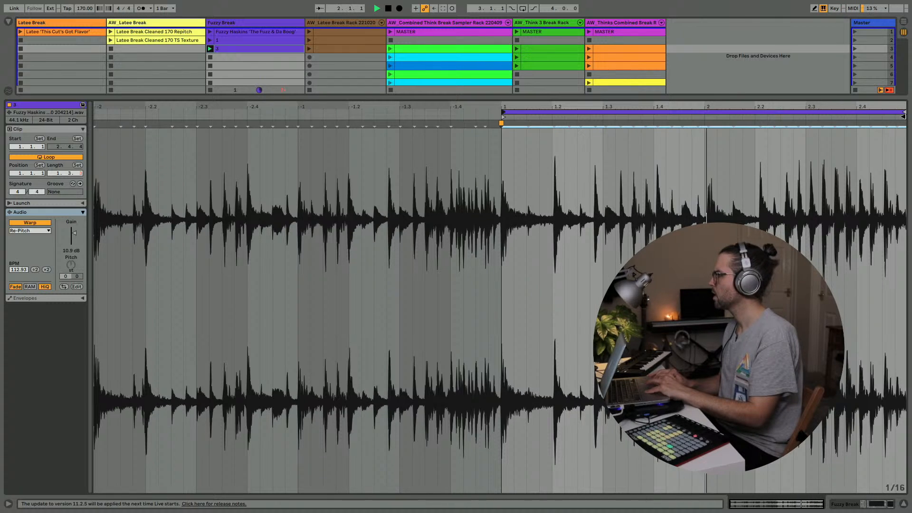
{"action": "key", "text": "space"}
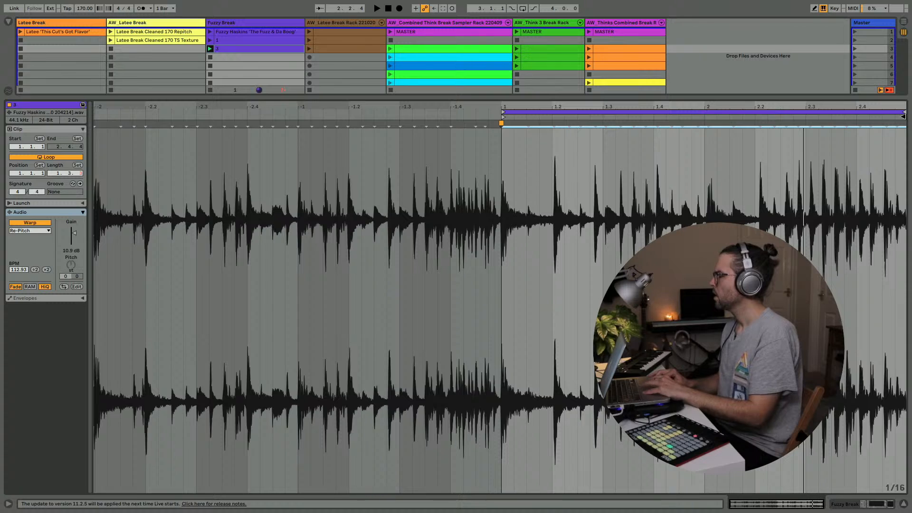
{"action": "key", "text": "space"}
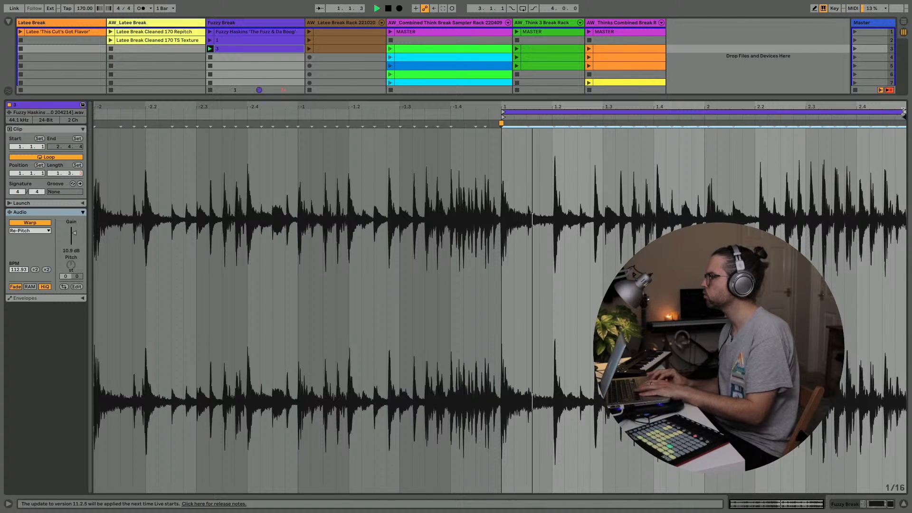
Shorten the loop of clip 3 to one bar, ending at 2.1.1, and play it
{"action": "left_click_drag", "start_coordinate": [903, 112], "coordinate": [704, 127]}
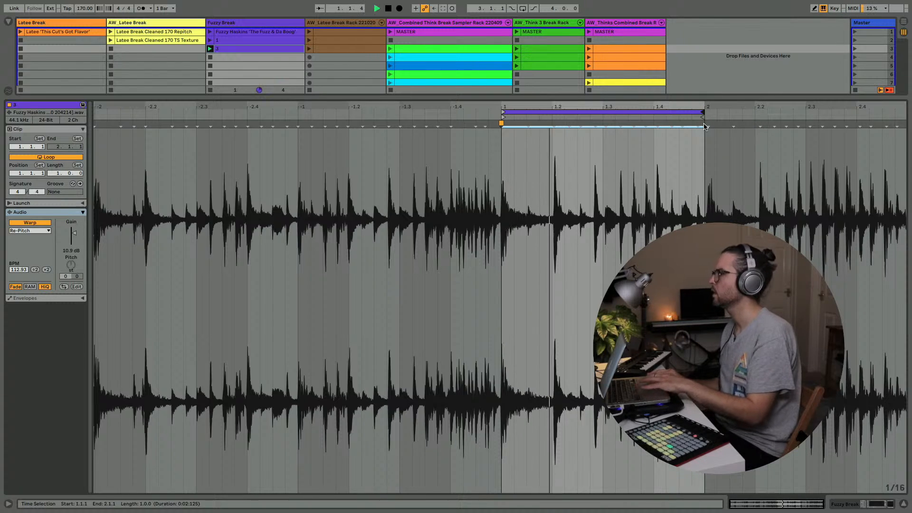
{"action": "key", "text": "space"}
Add a warp marker at the onset of the hit just after 2.1.1 in clip 3 and align it to 2.1.1
{"action": "scroll", "coordinate": [710, 126], "scroll_direction": "up", "scroll_amount": 5}
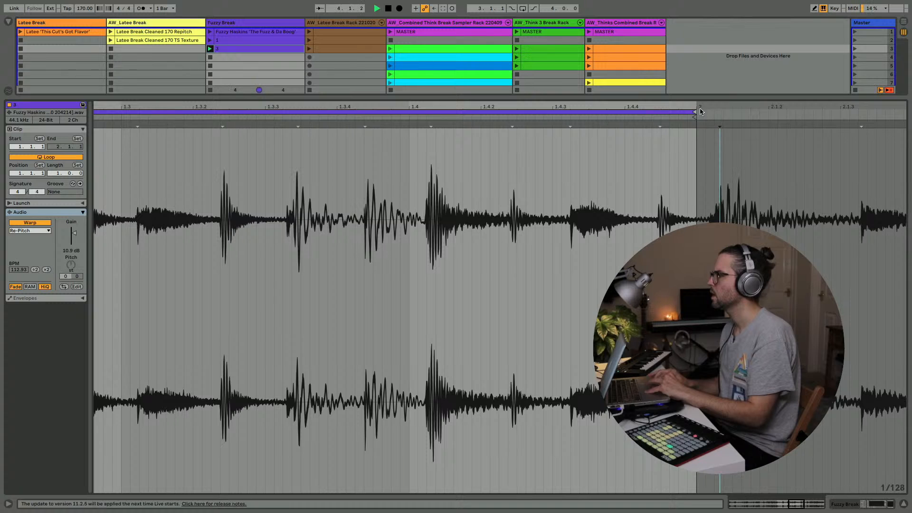
{"action": "scroll", "coordinate": [719, 122], "scroll_direction": "down", "scroll_amount": 4}
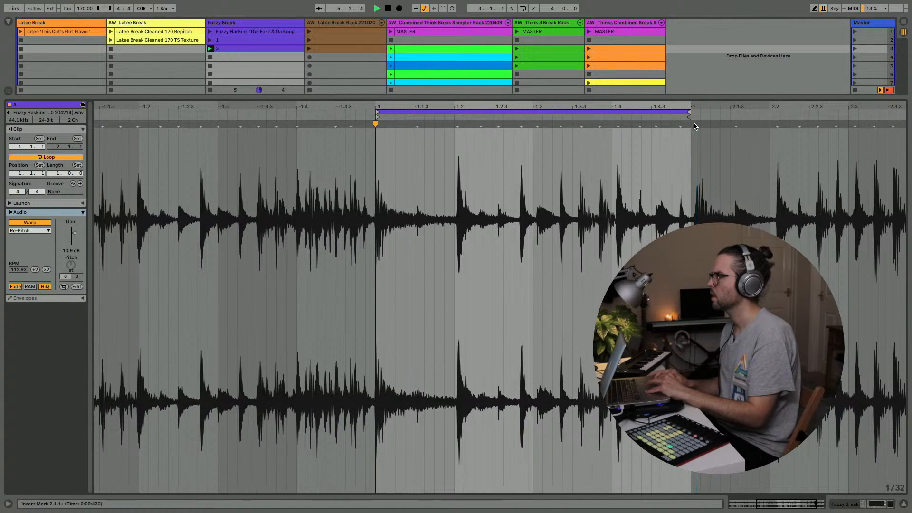
{"action": "mouse_move", "coordinate": [697, 126]}
{"action": "left_mouse_down"}
{"action": "mouse_move", "coordinate": [689, 124]}
{"action": "mouse_move", "coordinate": [700, 124]}
{"action": "left_mouse_up"}
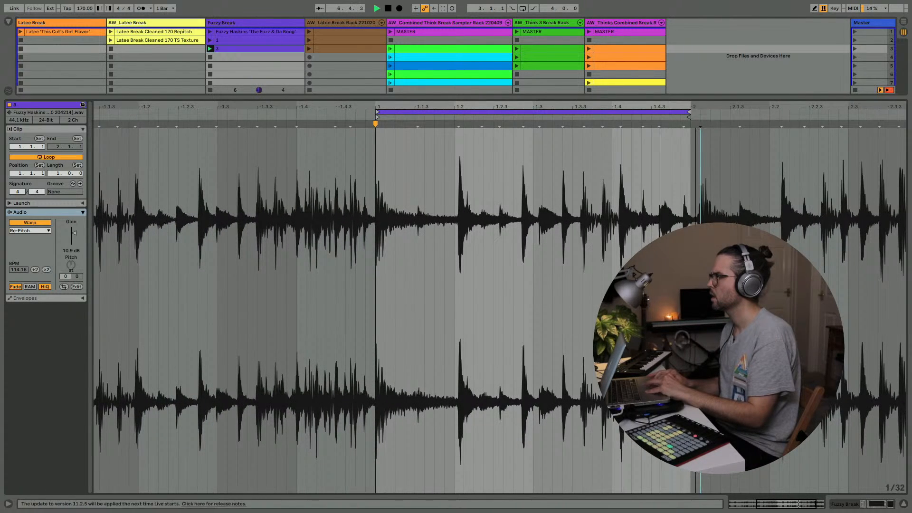
{"action": "scroll", "coordinate": [697, 143], "scroll_direction": "up", "scroll_amount": 4}
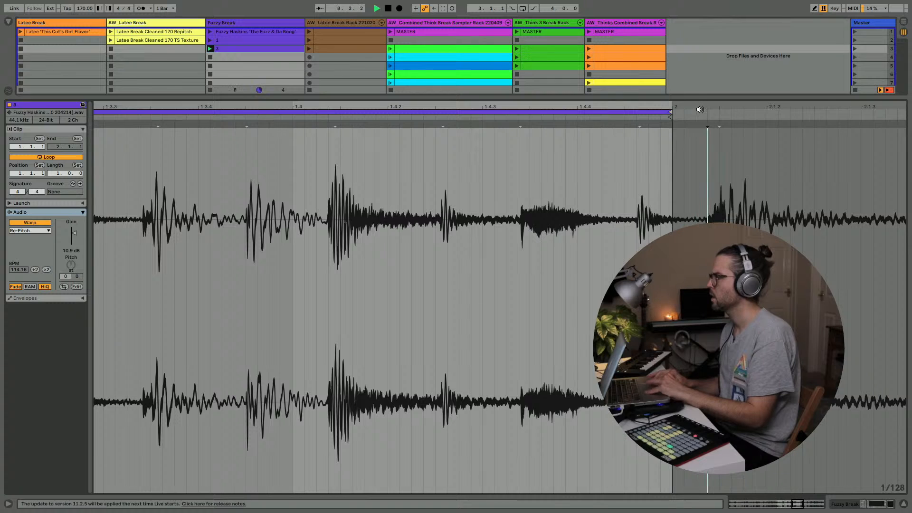
{"action": "scroll", "coordinate": [702, 107], "scroll_direction": "up", "scroll_amount": 5}
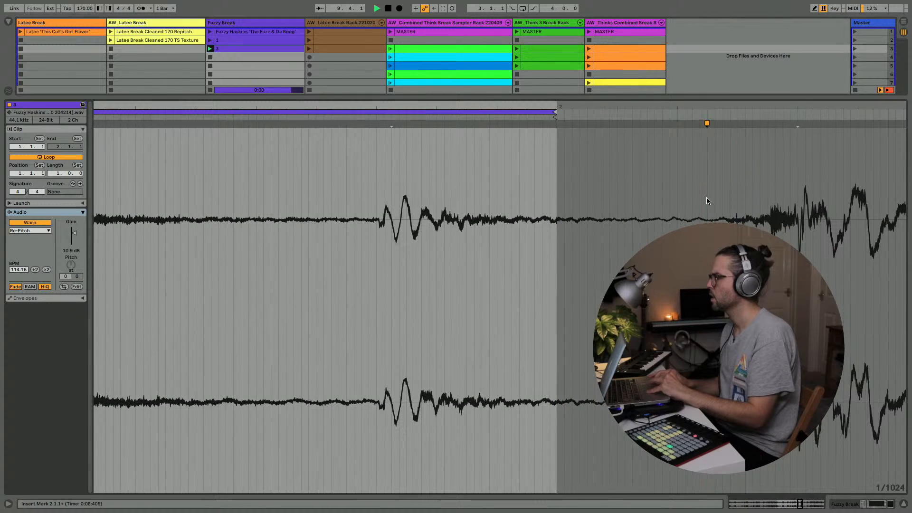
{"action": "scroll", "coordinate": [701, 128], "scroll_direction": "down", "scroll_amount": 6}
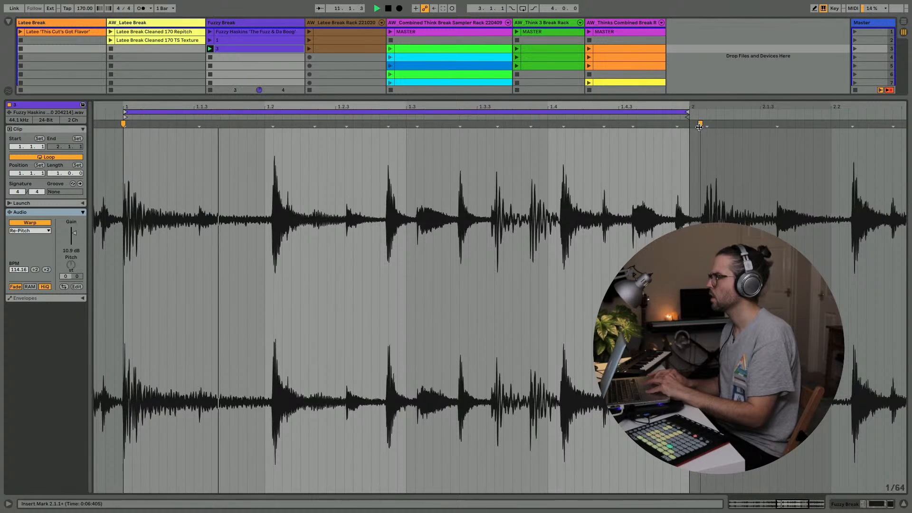
{"action": "left_click_drag", "start_coordinate": [699, 127], "coordinate": [689, 127]}
{"action": "scroll", "coordinate": [689, 127], "scroll_direction": "down", "scroll_amount": 5}
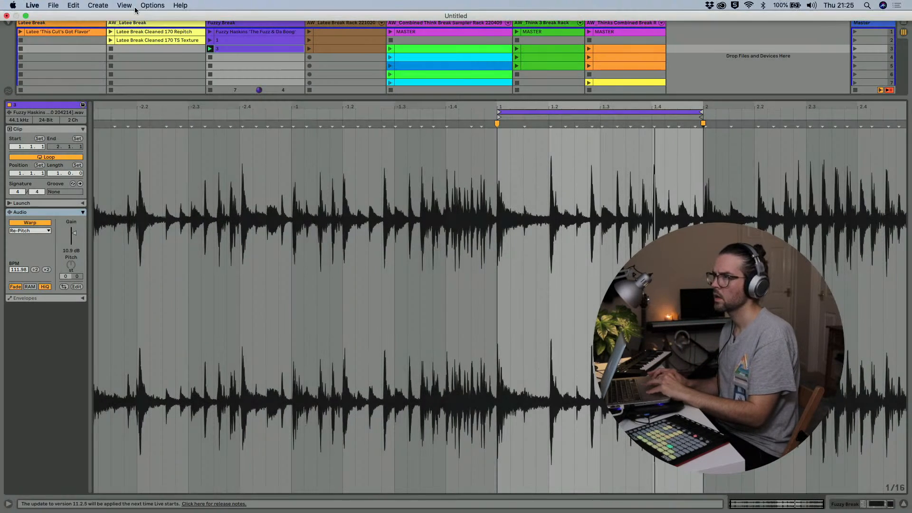
Turn on the metronome while the one-bar loop of clip 3 plays
{"action": "left_click", "coordinate": [151, 5]}
{"action": "left_click", "coordinate": [128, 48]}
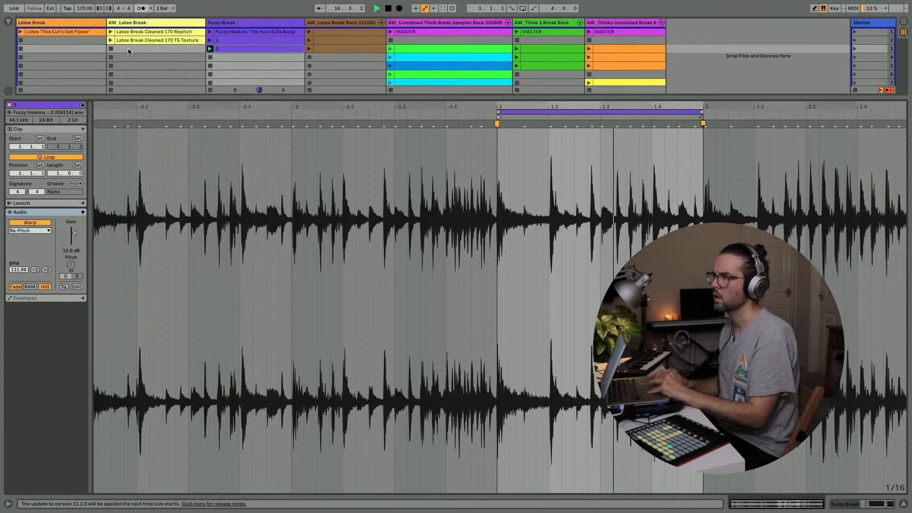
{"action": "left_click", "coordinate": [141, 9]}
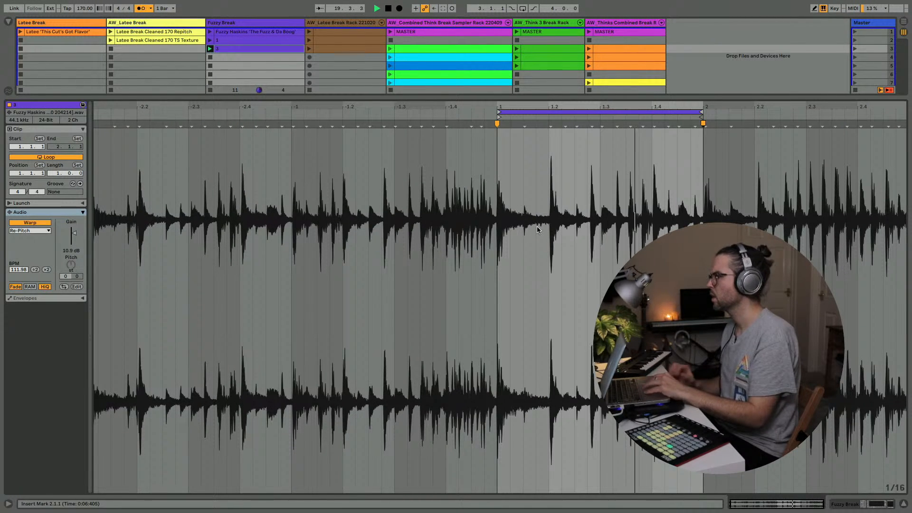
Try cropping clip 3's sample to its one-bar loop, undoing and redoing the crop to compare both versions during playback
{"action": "right_click", "coordinate": [566, 240]}
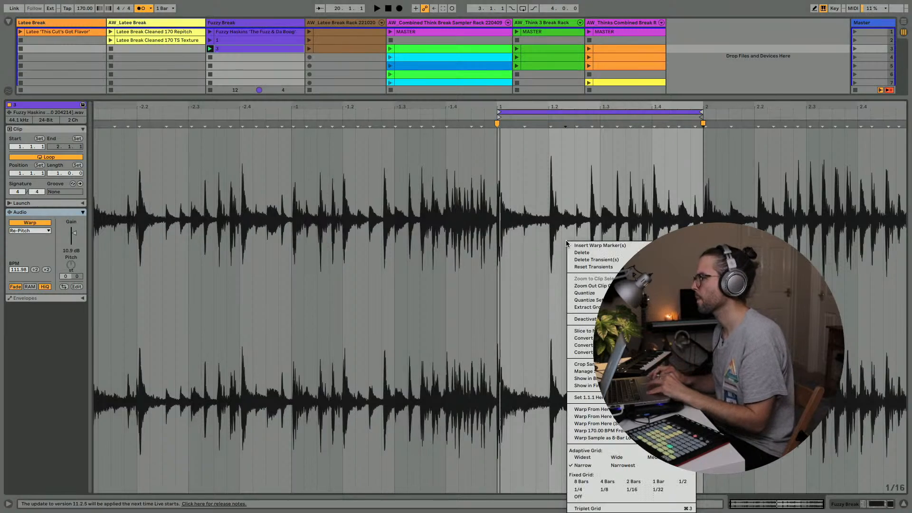
{"action": "left_click", "coordinate": [576, 364]}
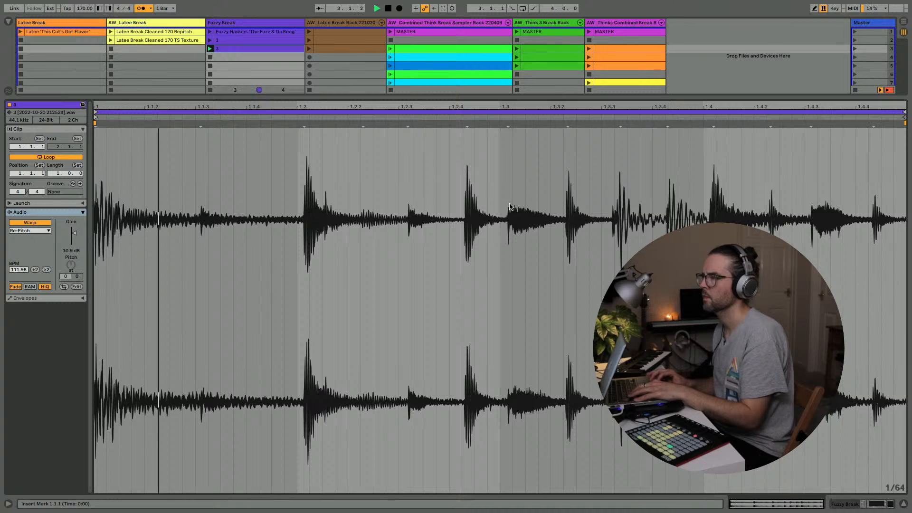
{"action": "key", "text": "ctrl+z"}
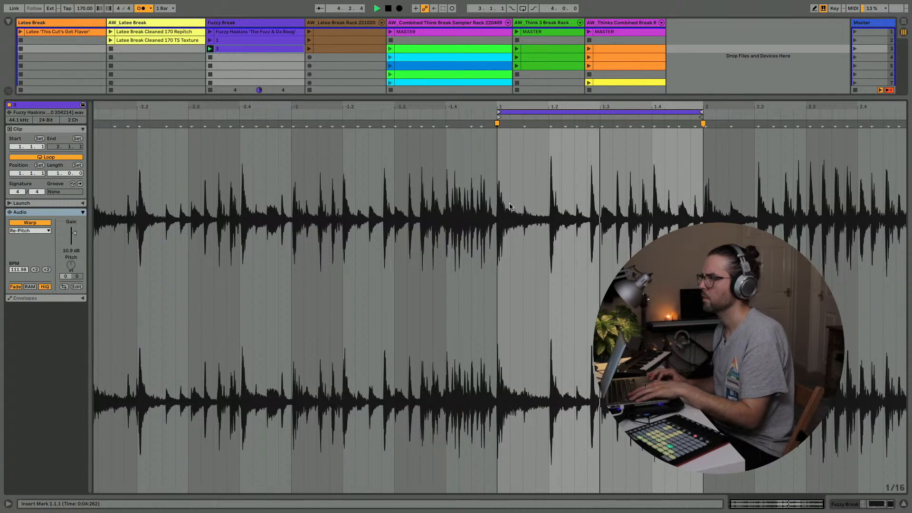
{"action": "key", "text": "ctrl+y"}
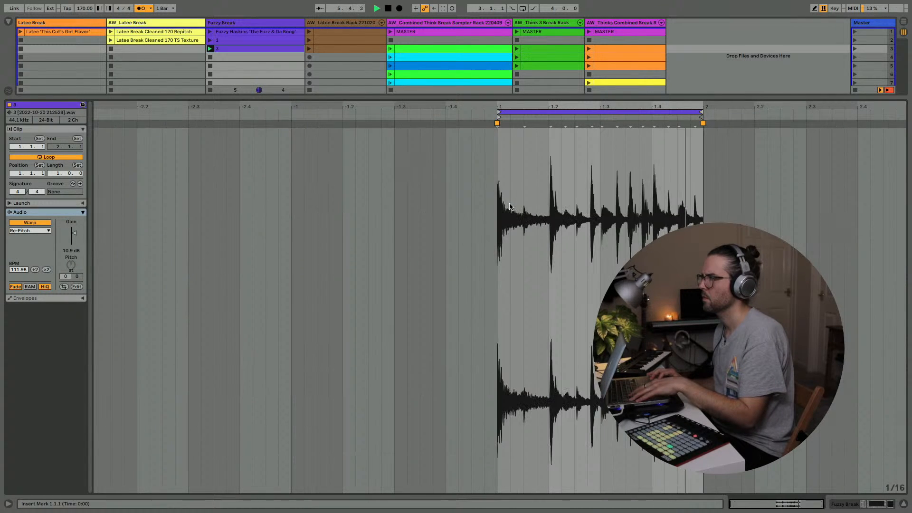
Audition the full Fuzzy Haskins clip, then alternate between clips 1 and 3 to compare the two loops
{"action": "key", "text": "shift+Tab"}
{"action": "left_click", "coordinate": [209, 32]}
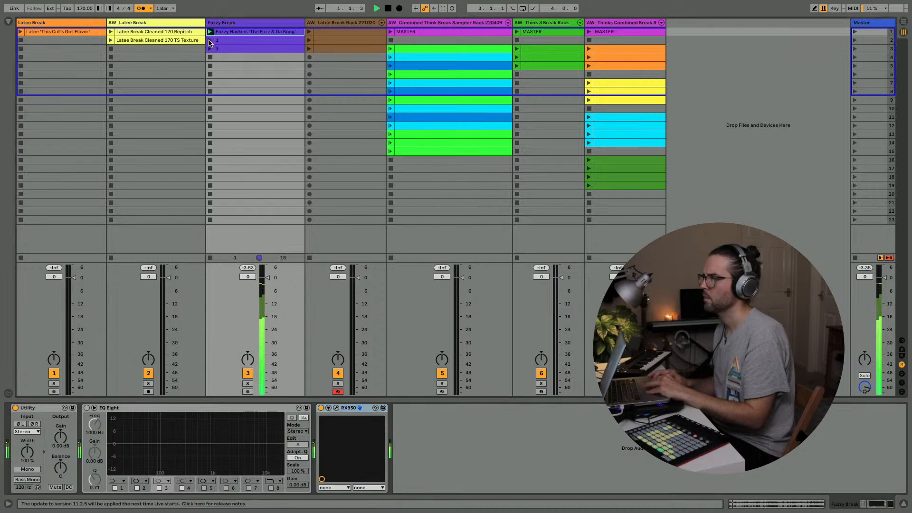
{"action": "left_click", "coordinate": [210, 40]}
{"action": "key", "text": "shift+Tab"}
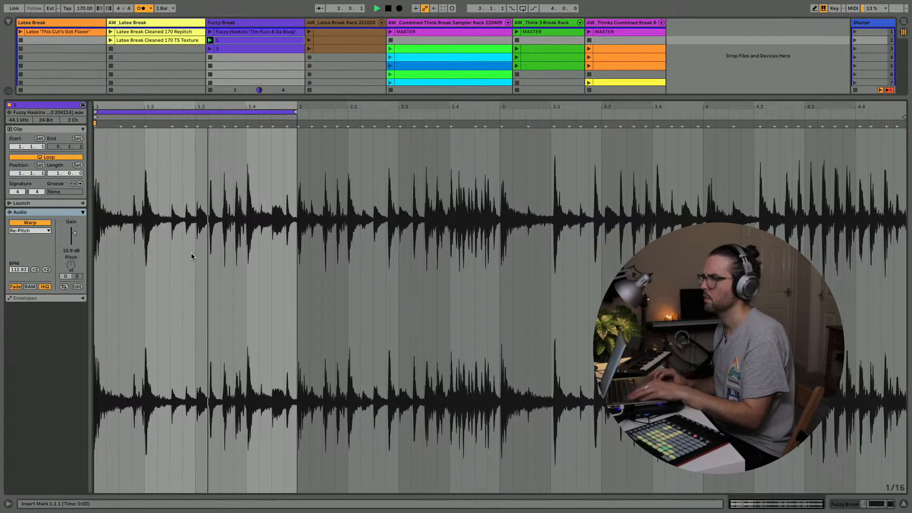
{"action": "left_click", "coordinate": [209, 48]}
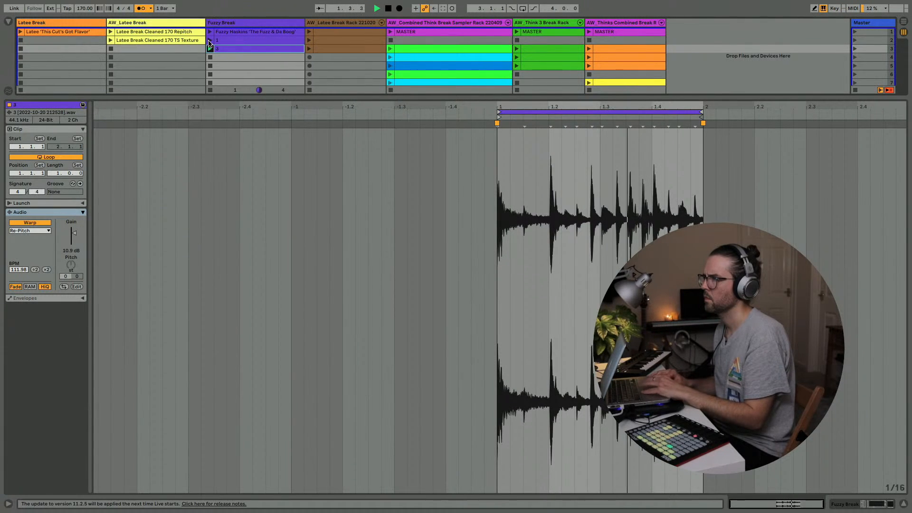
{"action": "left_click", "coordinate": [210, 43]}
{"action": "left_click", "coordinate": [211, 48]}
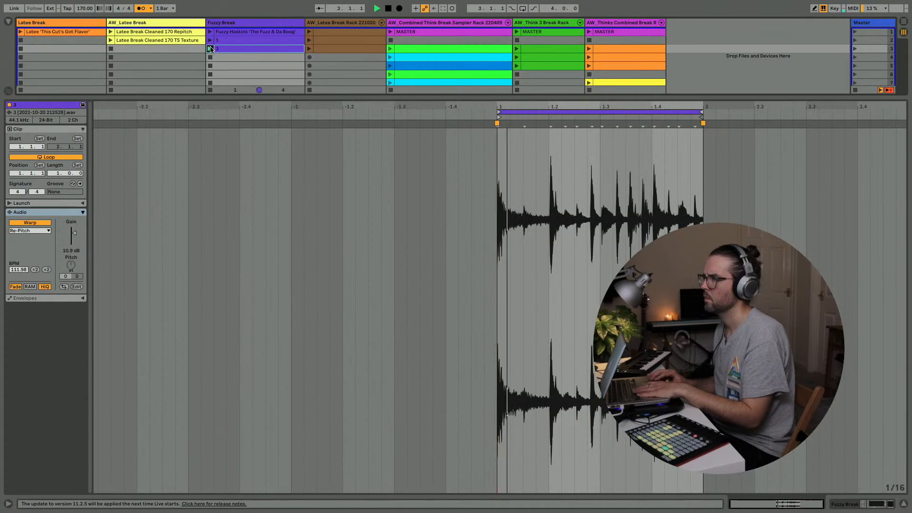
Turn off the metronome and clip playback, and select the AW_Latee Break Rack track for playing its Drum Rack
{"action": "key", "text": "shift+Tab"}
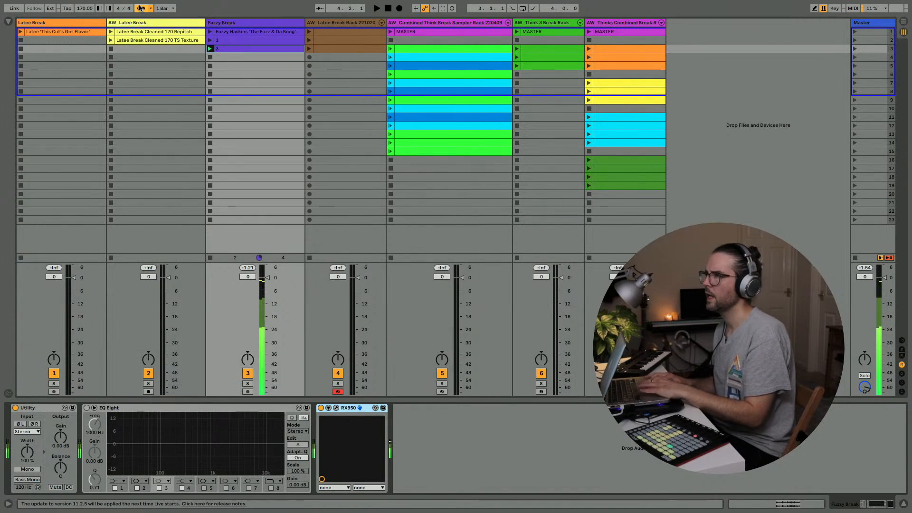
{"action": "left_click", "coordinate": [210, 58]}
{"action": "left_click", "coordinate": [226, 41]}
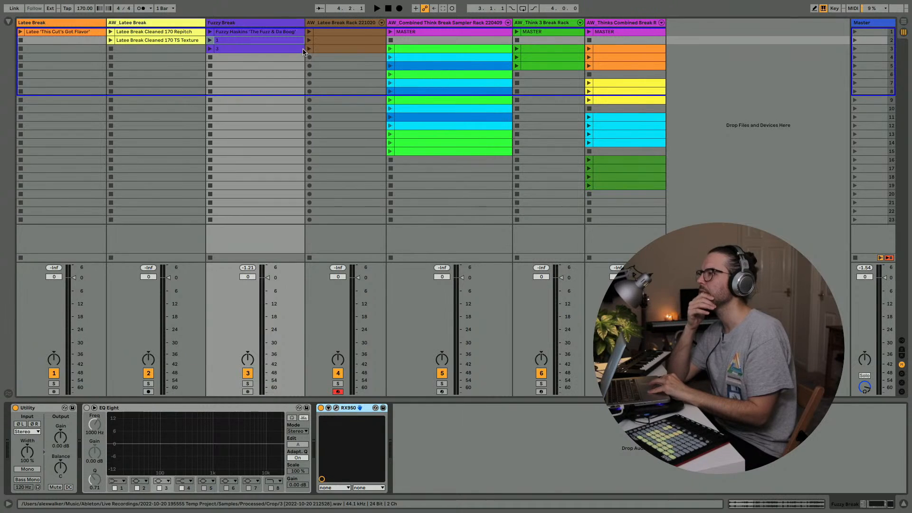
{"action": "left_click", "coordinate": [320, 23]}
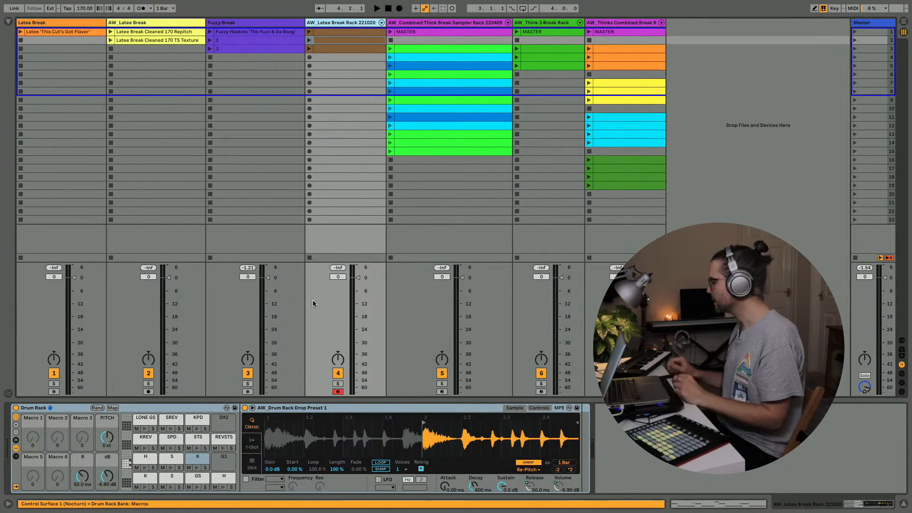
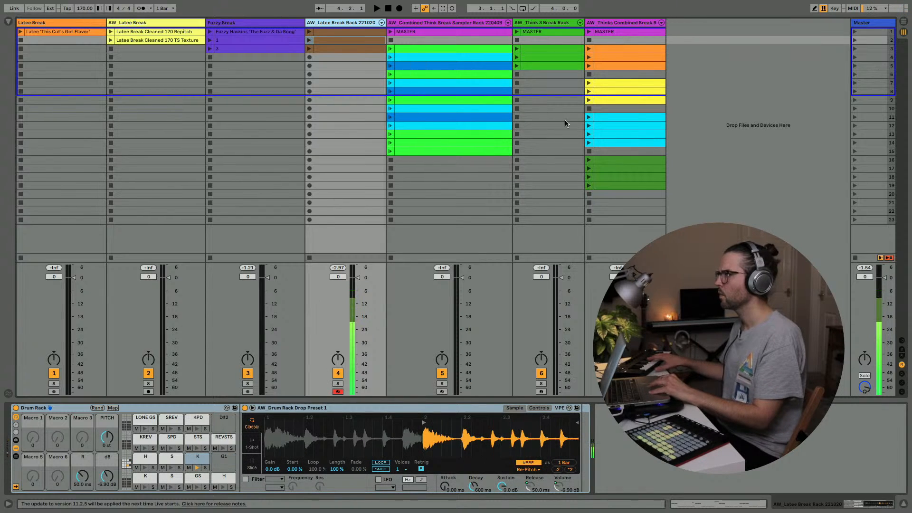
Open the MASTER clip of AW_Thinks Combined Break Rack, move its loop and start to 2.1.1, and play it
{"action": "double_click", "coordinate": [598, 32]}
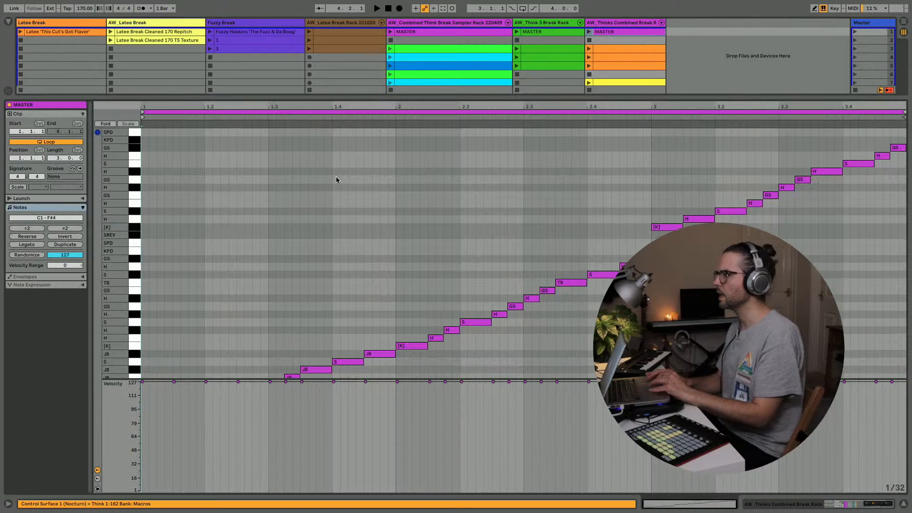
{"action": "left_click_drag", "start_coordinate": [144, 112], "coordinate": [398, 146]}
{"action": "key", "text": "space"}
{"action": "left_click", "coordinate": [588, 31]}
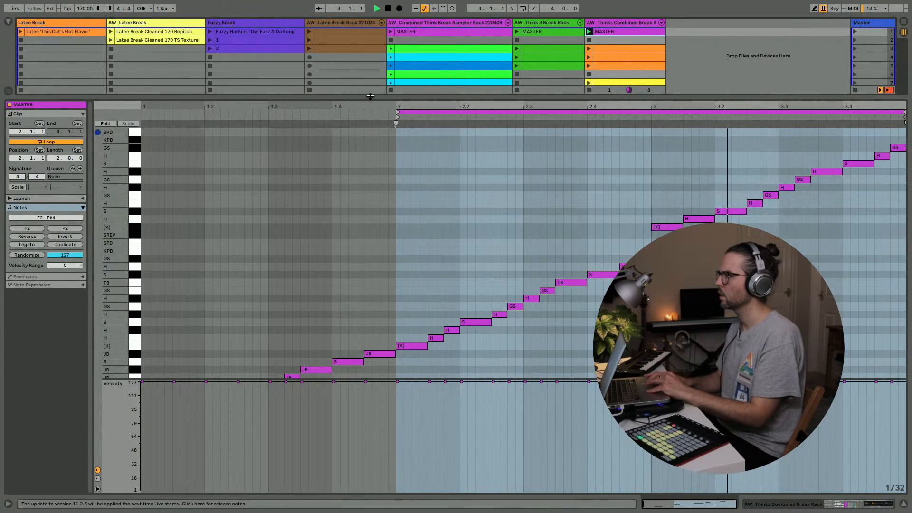
{"action": "scroll", "coordinate": [401, 144], "scroll_direction": "down", "scroll_amount": 3}
{"action": "key", "text": "space"}
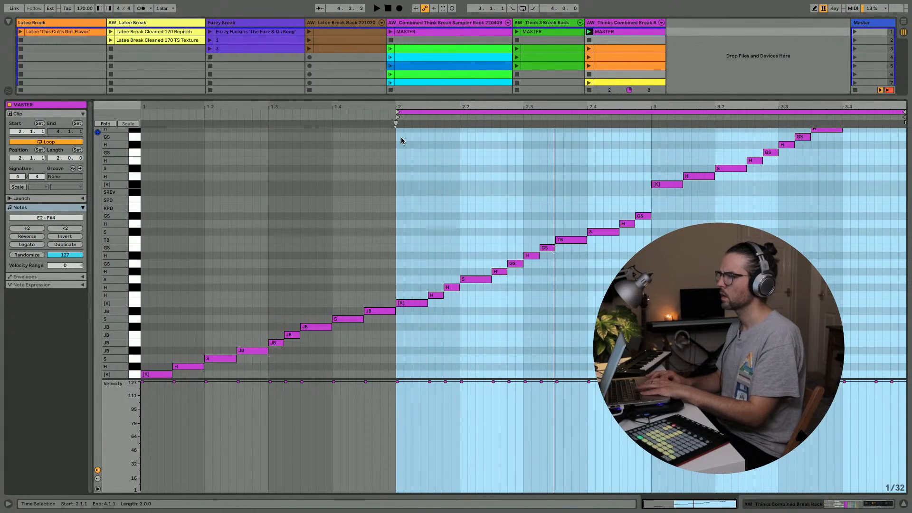
Extend the MASTER clip's loop back to 1.1.1 and play the full three-bar pattern
{"action": "left_click", "coordinate": [395, 112]}
{"action": "left_click_drag", "start_coordinate": [395, 112], "coordinate": [141, 111]}
{"action": "key", "text": "space"}
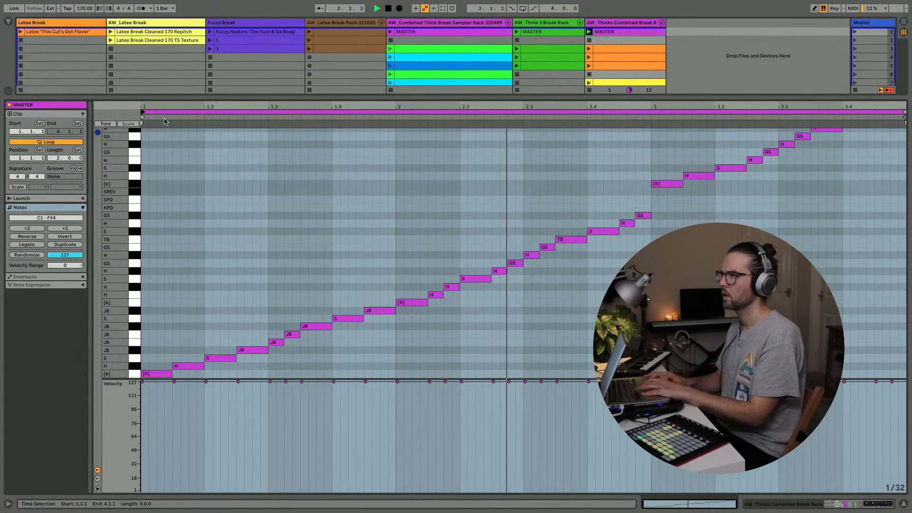
{"action": "key", "text": "space"}
Set the MASTER clip's loop and start to 2.1.1 again and audition the last two bars in short passes
{"action": "left_click_drag", "start_coordinate": [143, 112], "coordinate": [397, 143]}
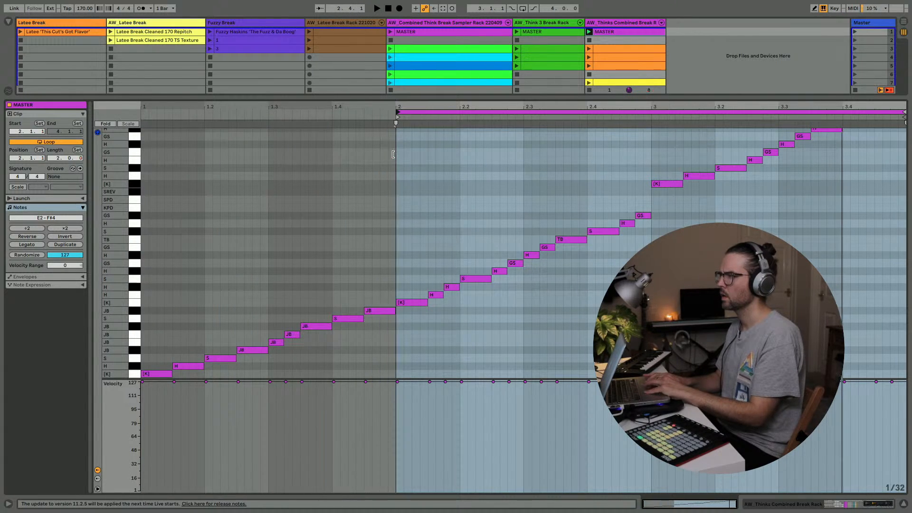
{"action": "key", "text": "space"}
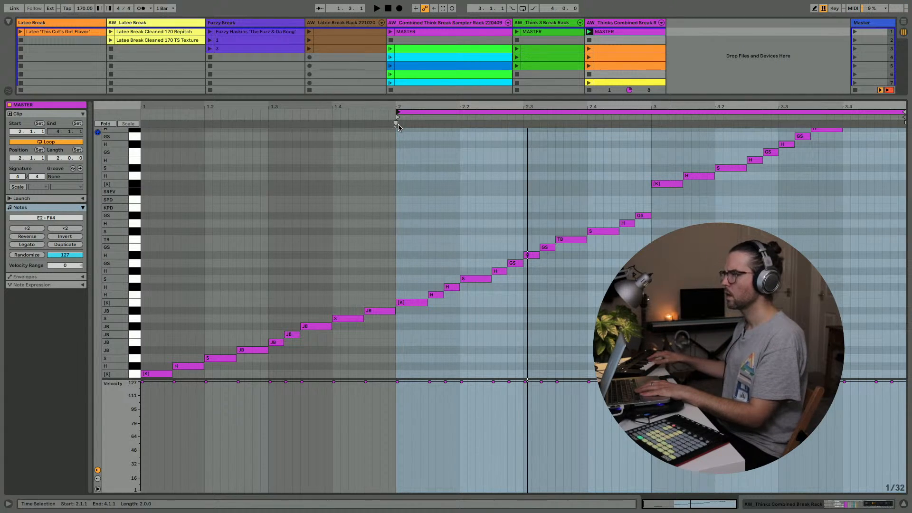
{"action": "key", "text": "space"}
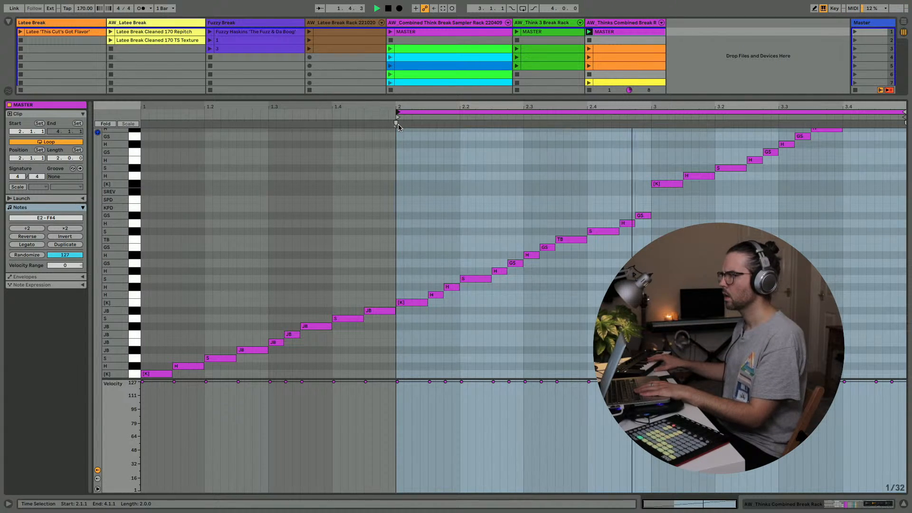
{"action": "key", "text": "space"}
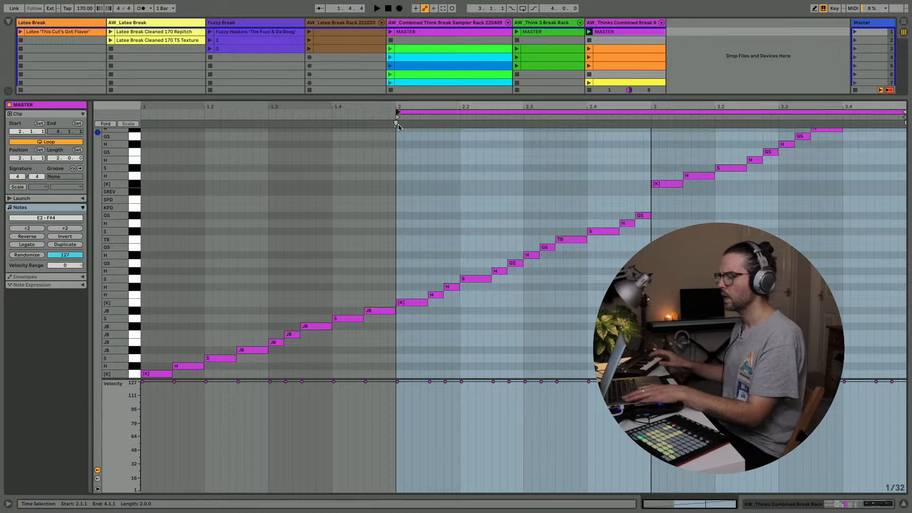
Return to the session overview and compare the devices on the Think 3, Latee Break Rack and Fuzzy Break tracks
{"action": "key", "text": "shift+Tab"}
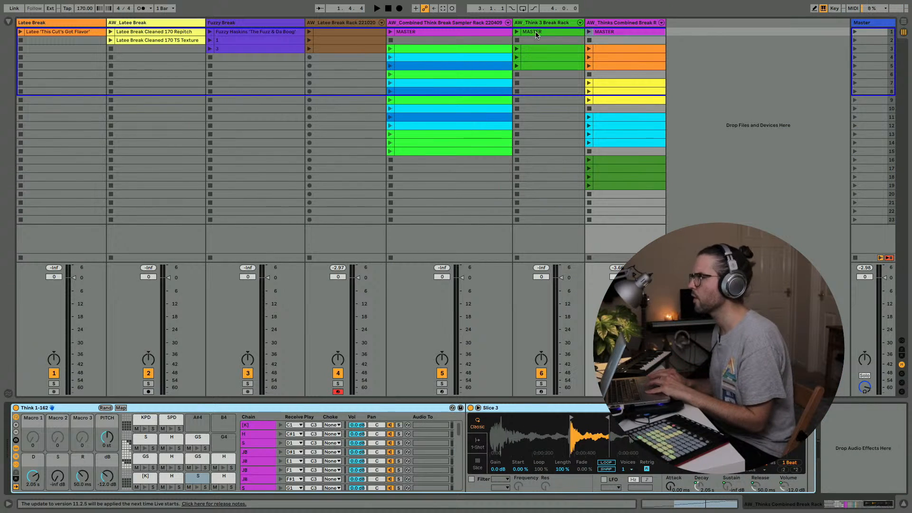
{"action": "left_click", "coordinate": [527, 24]}
{"action": "left_click", "coordinate": [342, 22]}
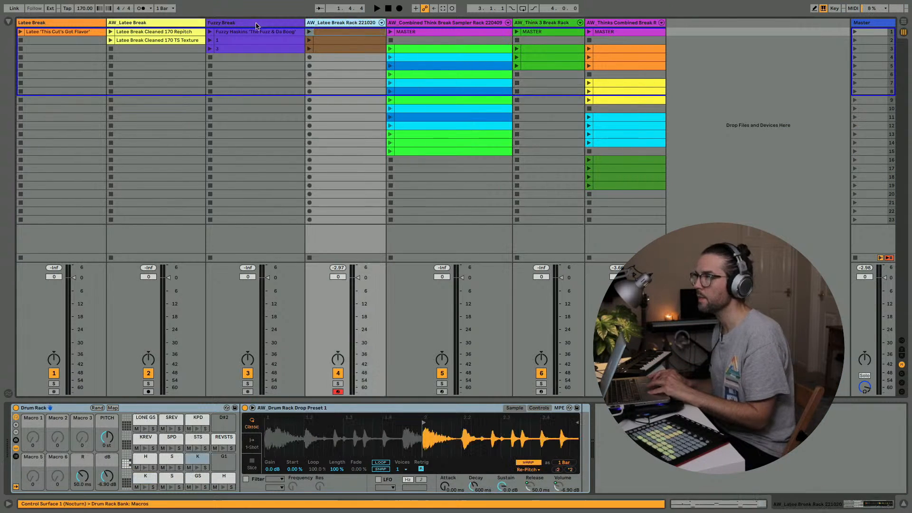
{"action": "left_click", "coordinate": [237, 24]}
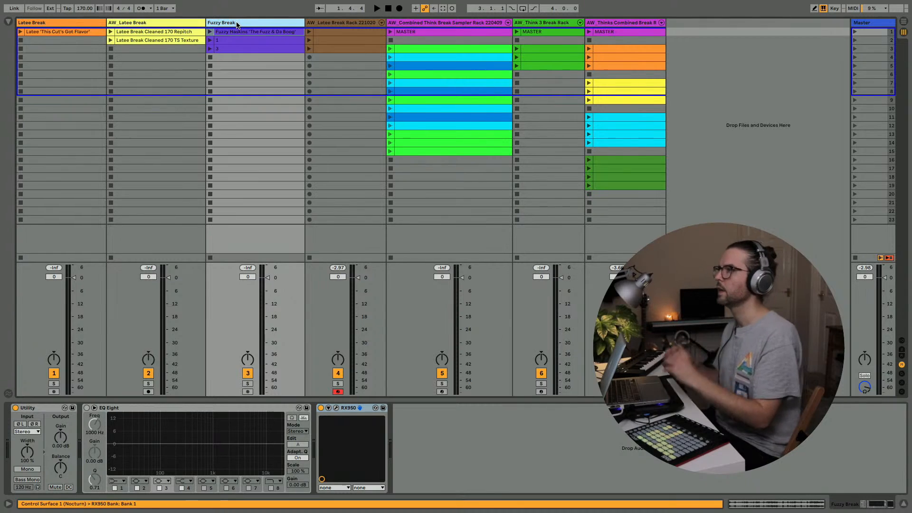
{"action": "left_click", "coordinate": [318, 23]}
{"action": "left_click", "coordinate": [248, 25]}
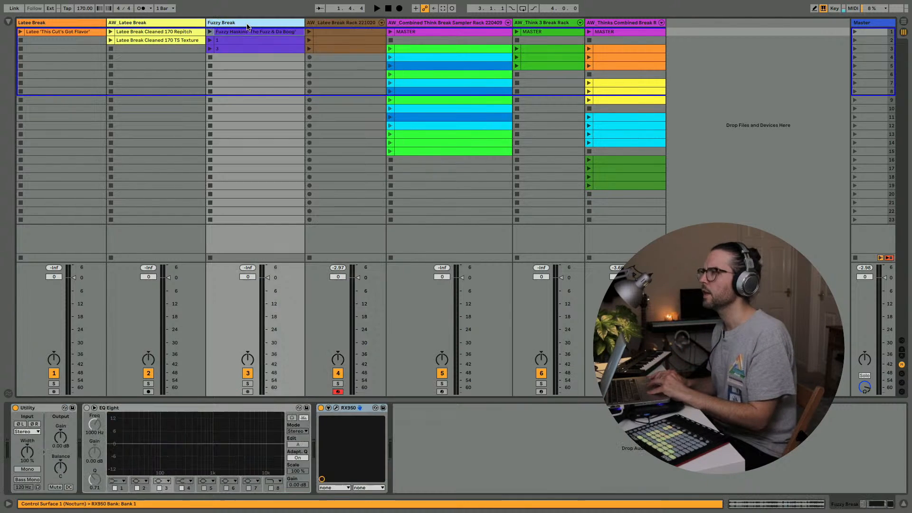
Launch clip 3 and switch to clip 1 on the Fuzzy Break track to compare their sound
{"action": "left_click", "coordinate": [211, 49]}
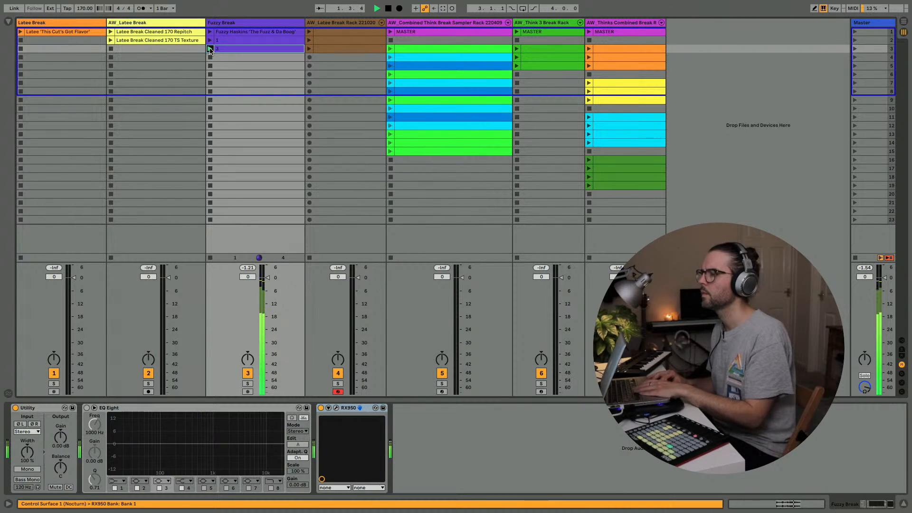
{"action": "left_click", "coordinate": [211, 40]}
{"action": "left_click", "coordinate": [219, 47]}
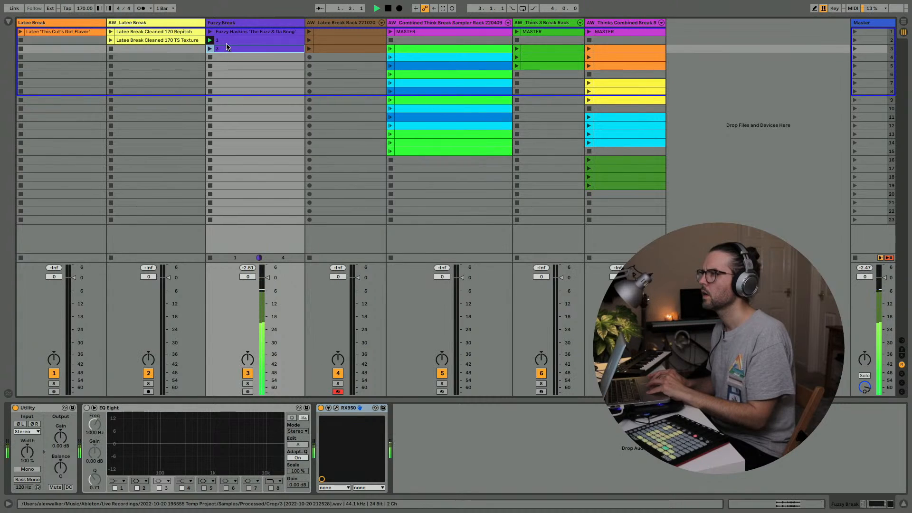
Open clip 1 and examine the hits of its one-bar loop against the grid while playing it
{"action": "double_click", "coordinate": [218, 41]}
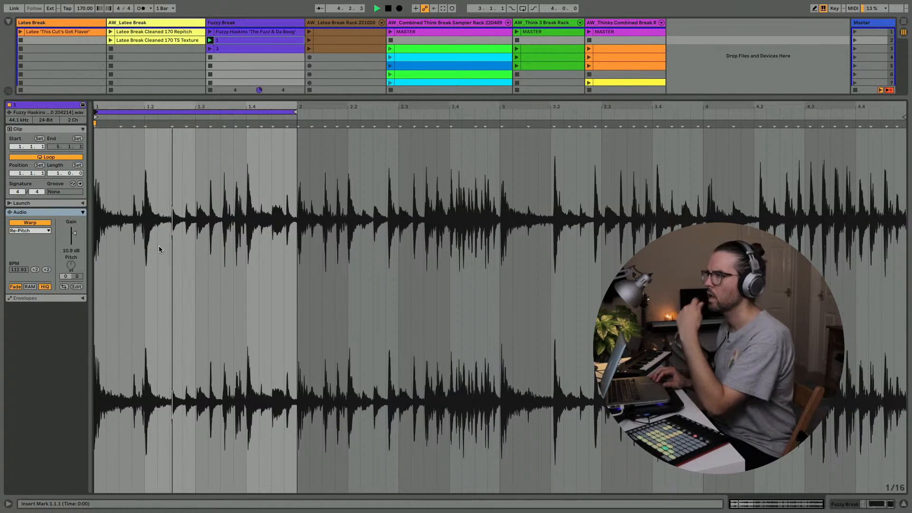
{"action": "left_click_drag", "start_coordinate": [94, 106], "coordinate": [94, 142]}
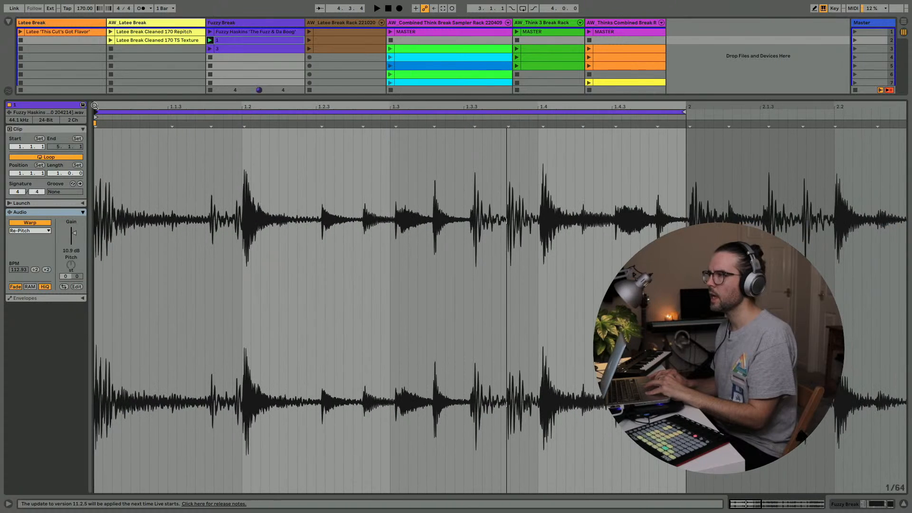
{"action": "left_click_drag", "start_coordinate": [105, 103], "coordinate": [104, 118]}
{"action": "key", "text": "space"}
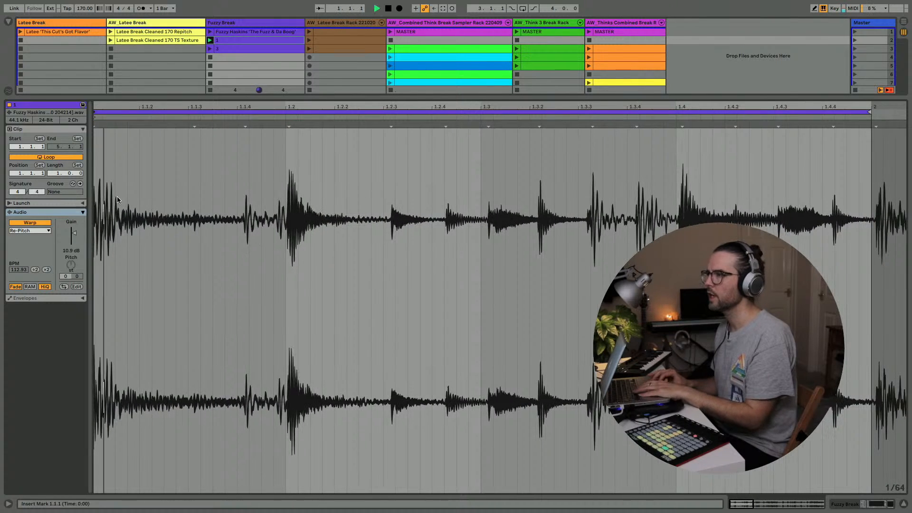
{"action": "key", "text": "space"}
{"action": "key", "text": "space"}
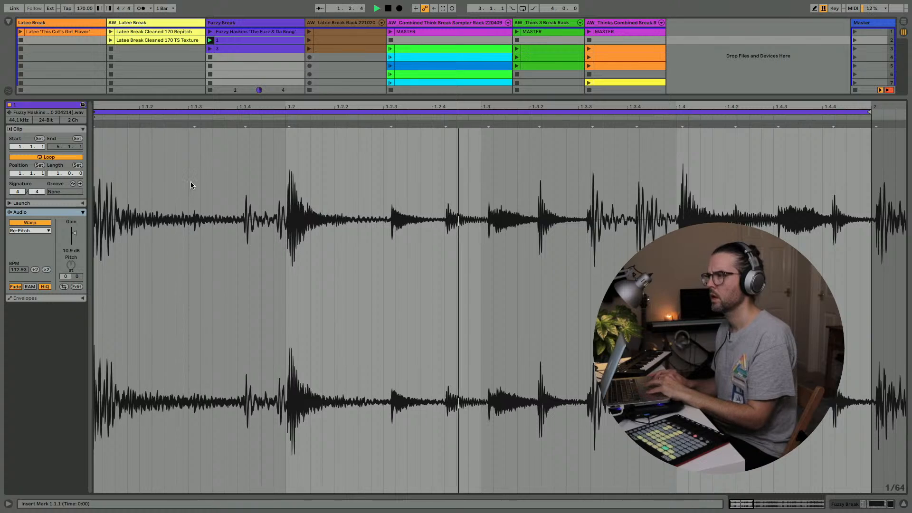
{"action": "scroll", "coordinate": [218, 180], "scroll_direction": "right", "scroll_amount": 2}
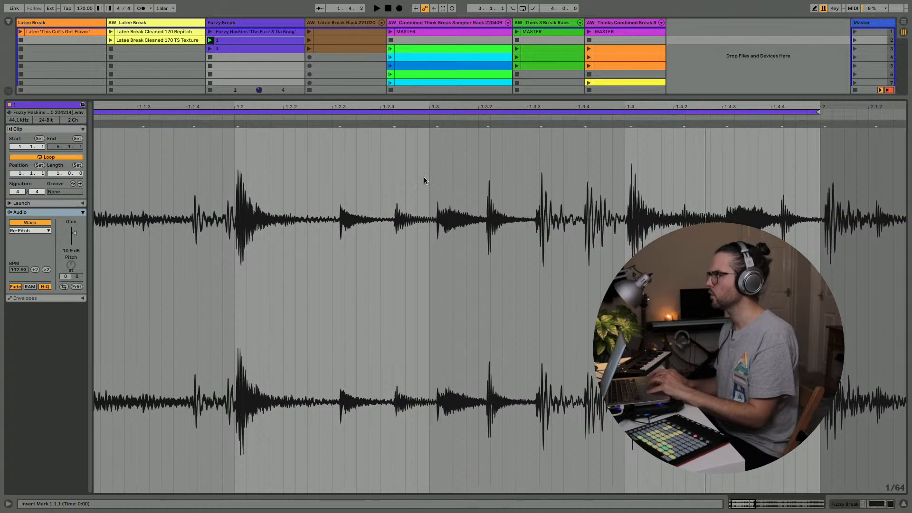
{"action": "scroll", "coordinate": [424, 177], "scroll_direction": "right", "scroll_amount": 4}
{"action": "scroll", "coordinate": [459, 205], "scroll_direction": "right", "scroll_amount": 1}
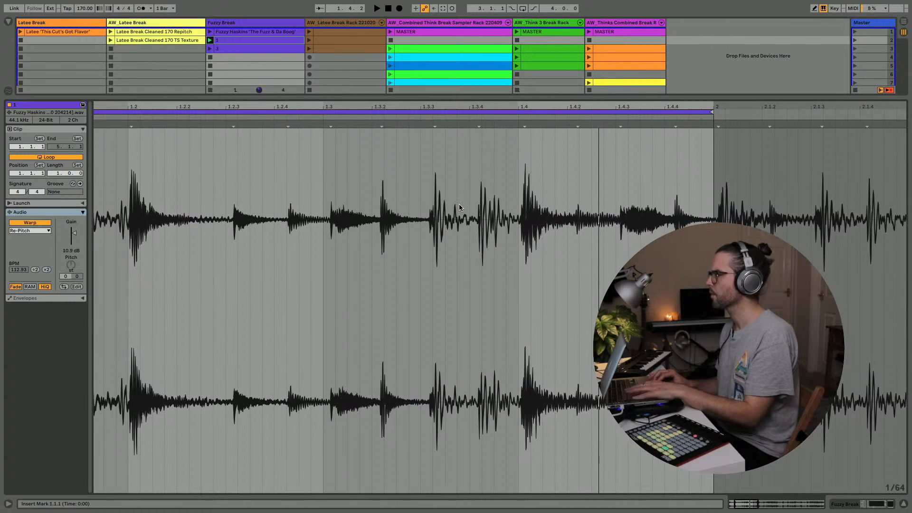
{"action": "key", "text": "space"}
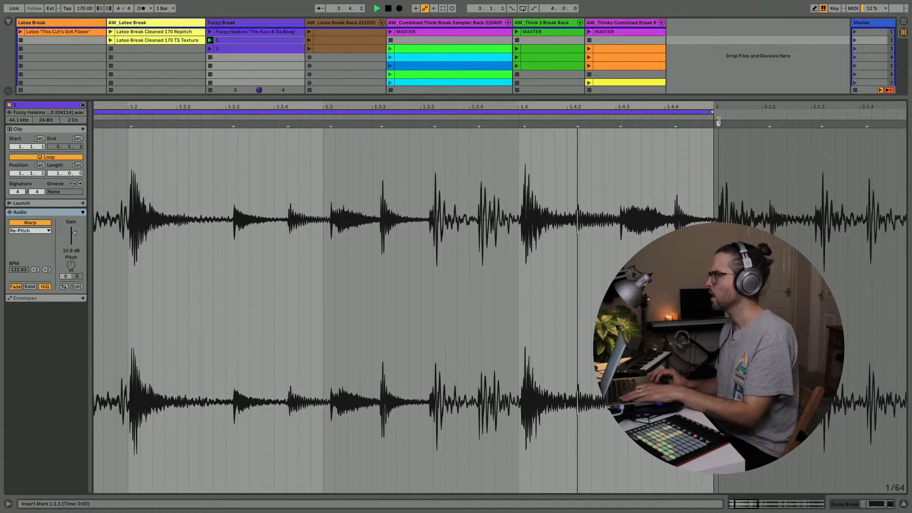
Open clip 3 and undo the crop of its sample
{"action": "key", "text": "shift+Tab"}
{"action": "double_click", "coordinate": [221, 50]}
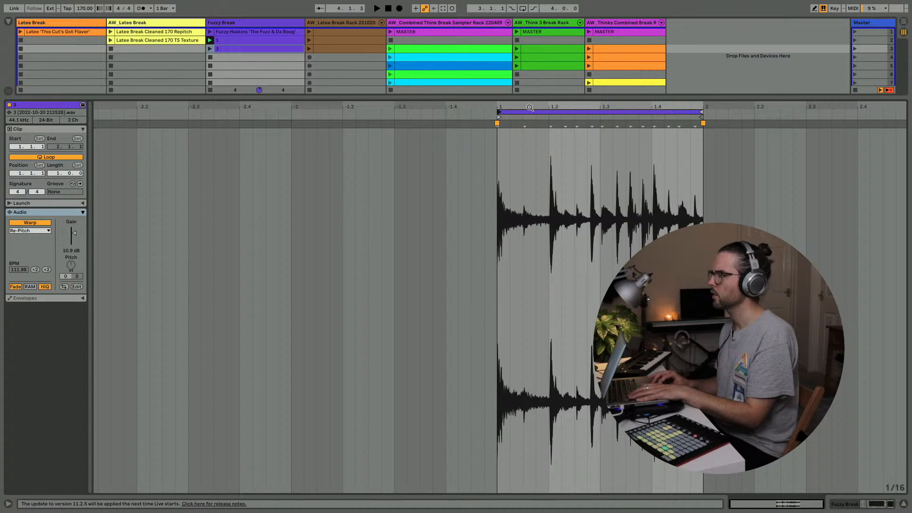
{"action": "key", "text": "ctrl+z"}
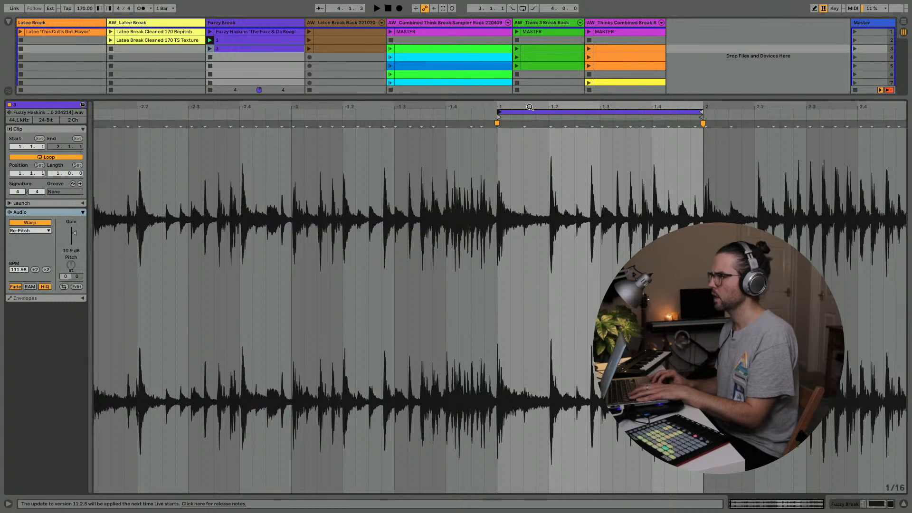
Slice clip 1 of the Fuzzy Break track to a new MIDI track, one slice per transient, using the Sampler preset
{"action": "key", "text": "shift+Tab"}
{"action": "right_click", "coordinate": [233, 41]}
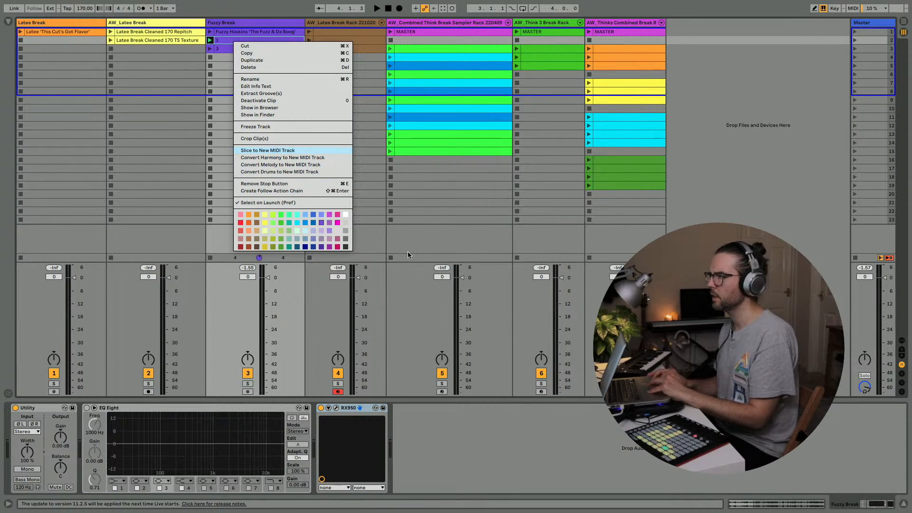
{"action": "left_click", "coordinate": [252, 150]}
{"action": "left_click", "coordinate": [466, 260]}
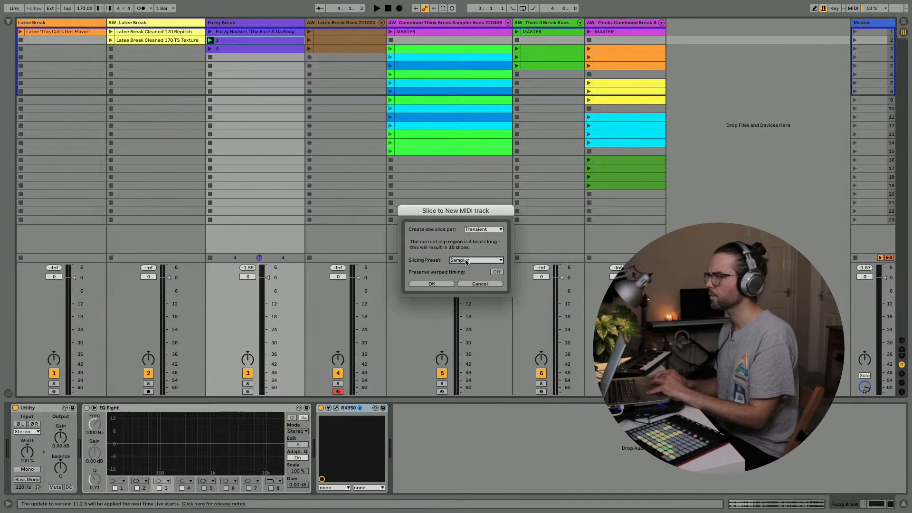
{"action": "left_click", "coordinate": [459, 261]}
{"action": "left_click", "coordinate": [434, 283]}
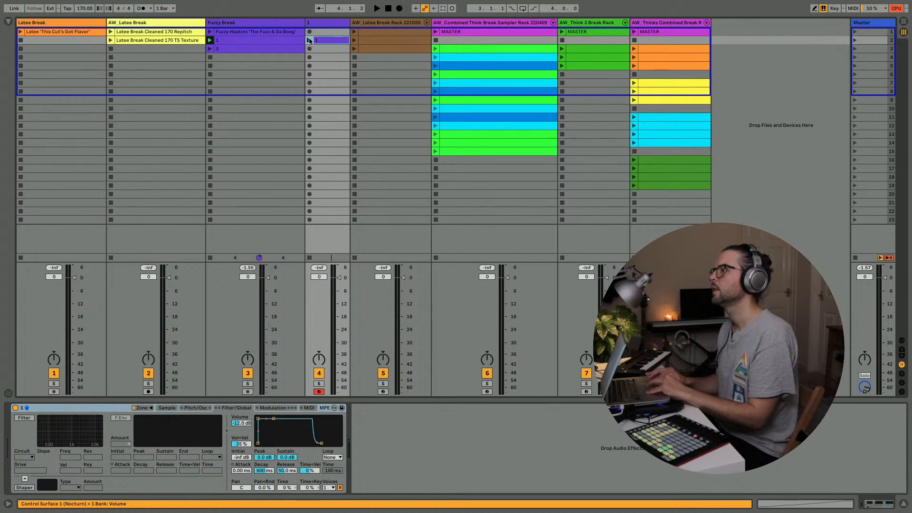
{"action": "left_click", "coordinate": [209, 57]}
Quantize all note starts in the sliced clip to 1/16, make the notes legato and start playback
{"action": "double_click", "coordinate": [326, 41]}
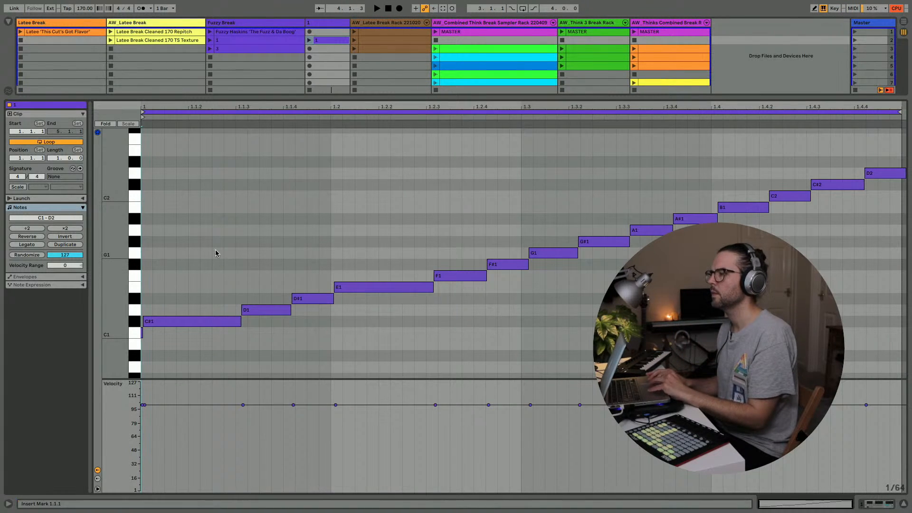
{"action": "key", "text": "ctrl+a"}
{"action": "key", "text": "ctrl+shift+u"}
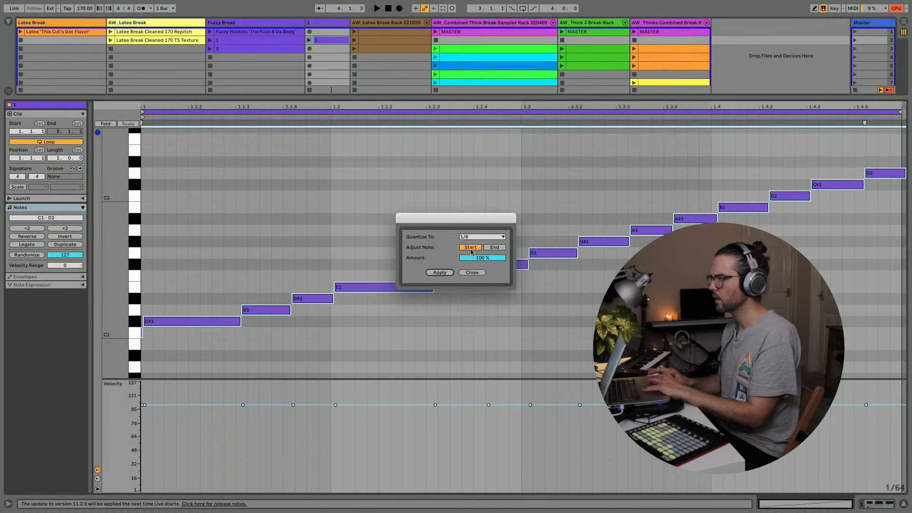
{"action": "left_click", "coordinate": [481, 237]}
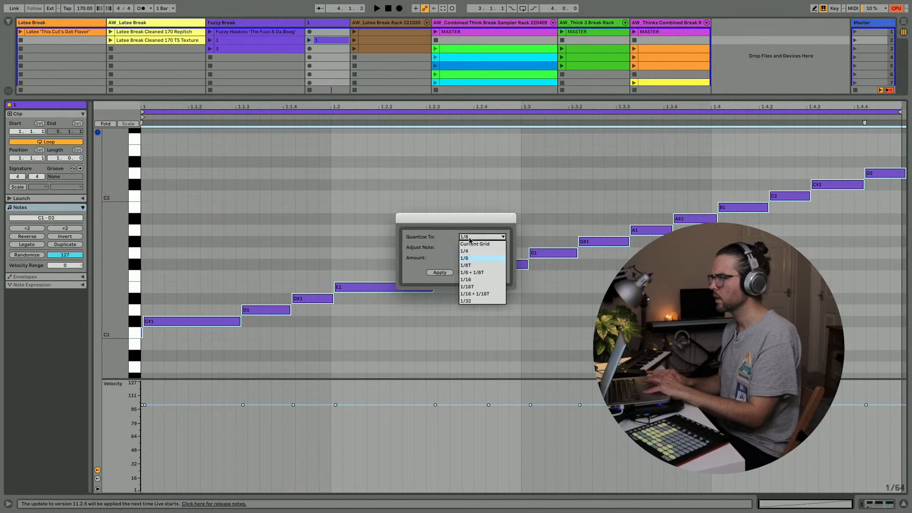
{"action": "left_click", "coordinate": [466, 281]}
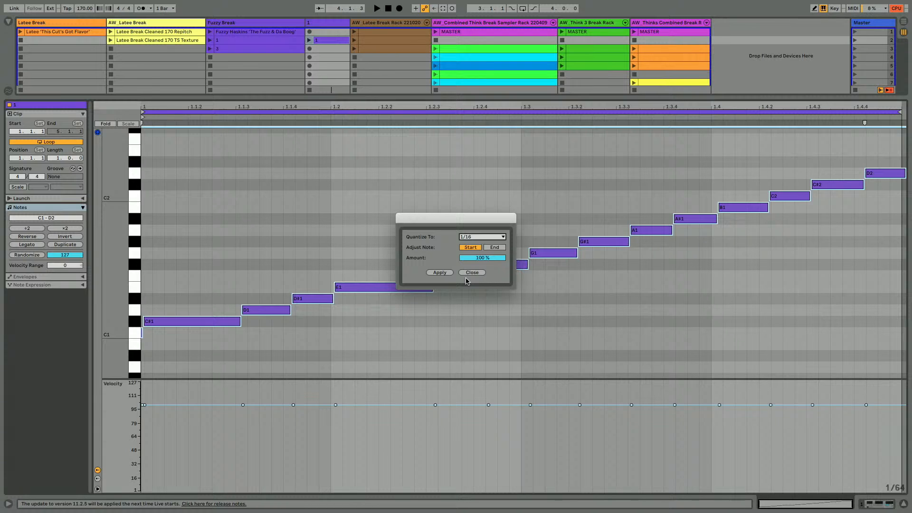
{"action": "left_click", "coordinate": [441, 273]}
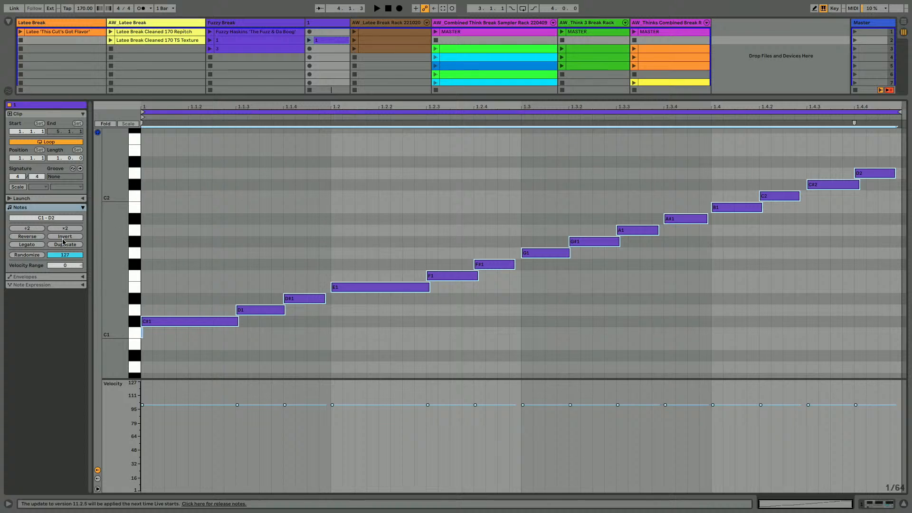
{"action": "left_click", "coordinate": [31, 245]}
{"action": "key", "text": "space"}
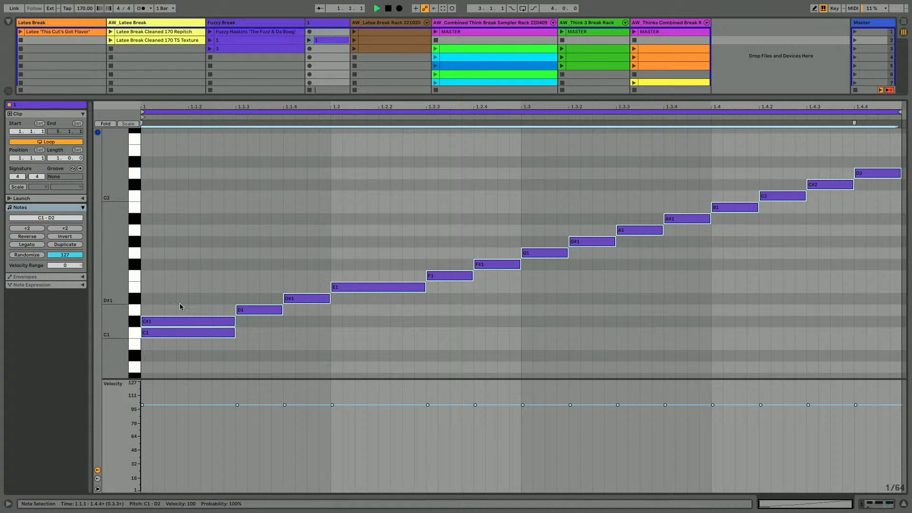
Delete the newly sliced MIDI track from the session
{"action": "key", "text": "shift+Tab"}
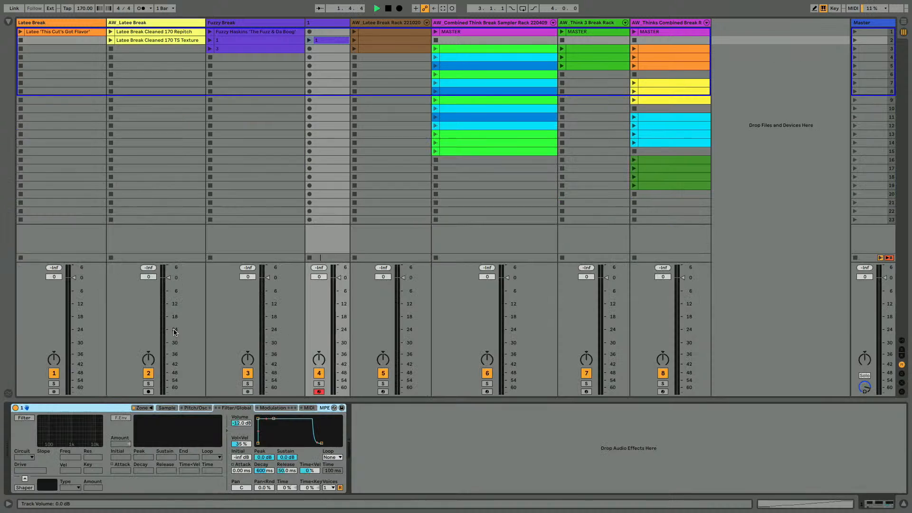
{"action": "left_click", "coordinate": [331, 40]}
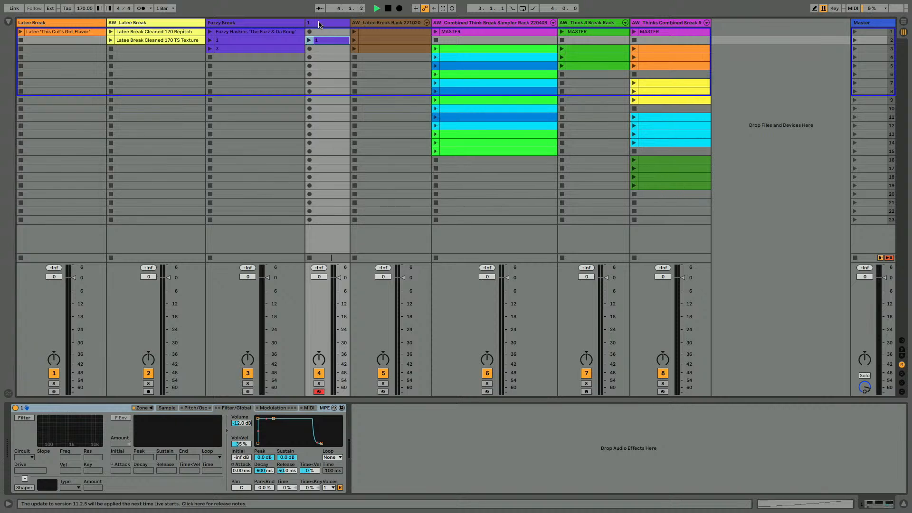
{"action": "key", "text": "Delete"}
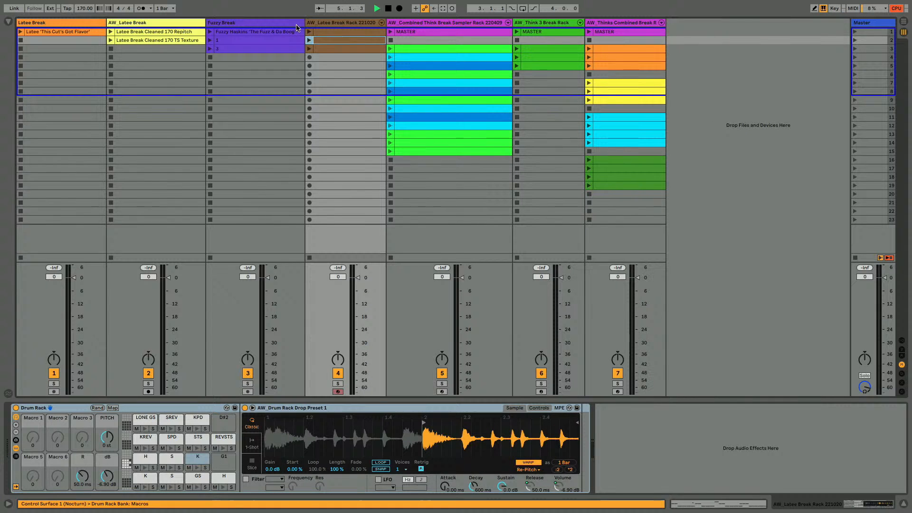
Open clip 1 of the Fuzzy Break track and remove the extra transient at its first hit
{"action": "double_click", "coordinate": [263, 39]}
{"action": "scroll", "coordinate": [119, 184], "scroll_direction": "left", "scroll_amount": 4}
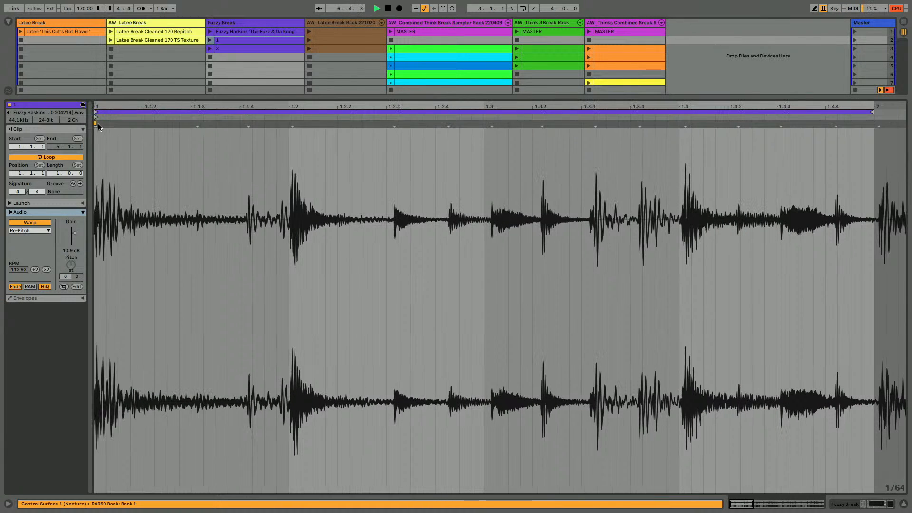
{"action": "left_click_drag", "start_coordinate": [96, 108], "coordinate": [156, 152]}
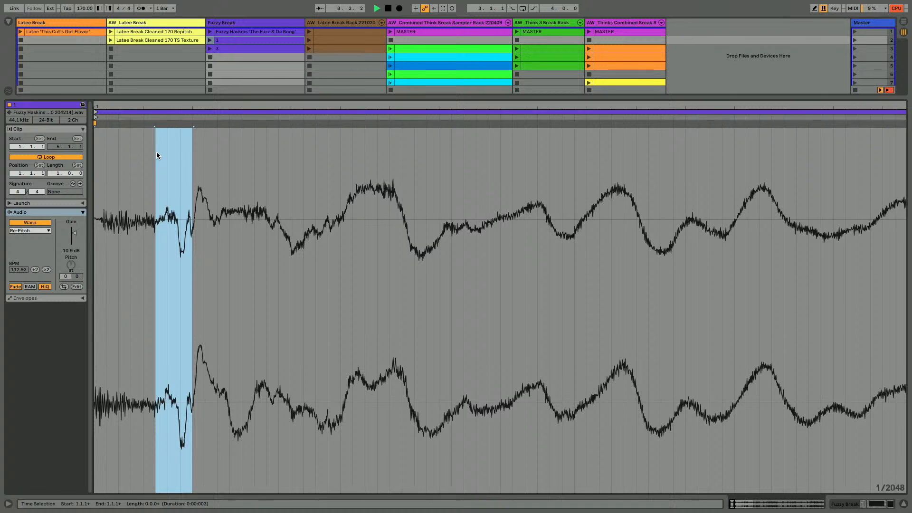
Open clip 3 and select the short span between the transients at the first hit of its loop
{"action": "key", "text": "shift+Tab"}
{"action": "double_click", "coordinate": [220, 50]}
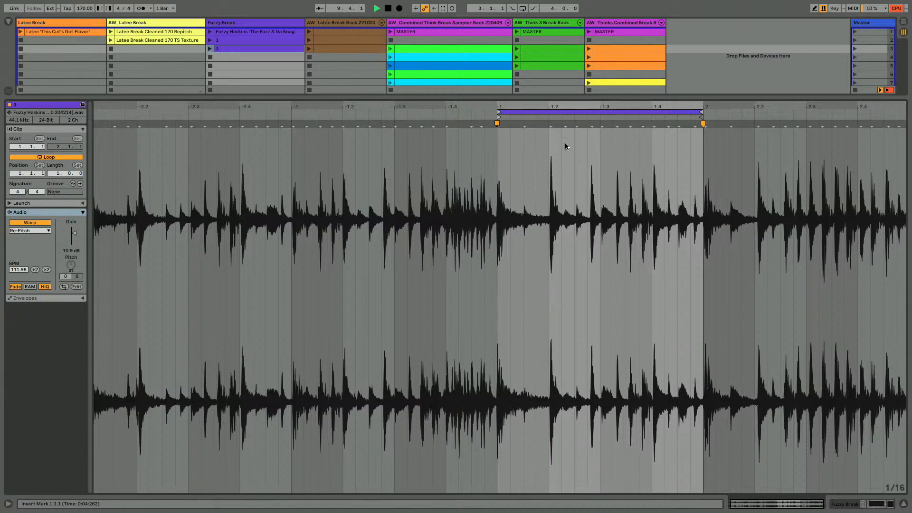
{"action": "left_click_drag", "start_coordinate": [495, 107], "coordinate": [500, 104]}
{"action": "left_click_drag", "start_coordinate": [455, 146], "coordinate": [441, 146]}
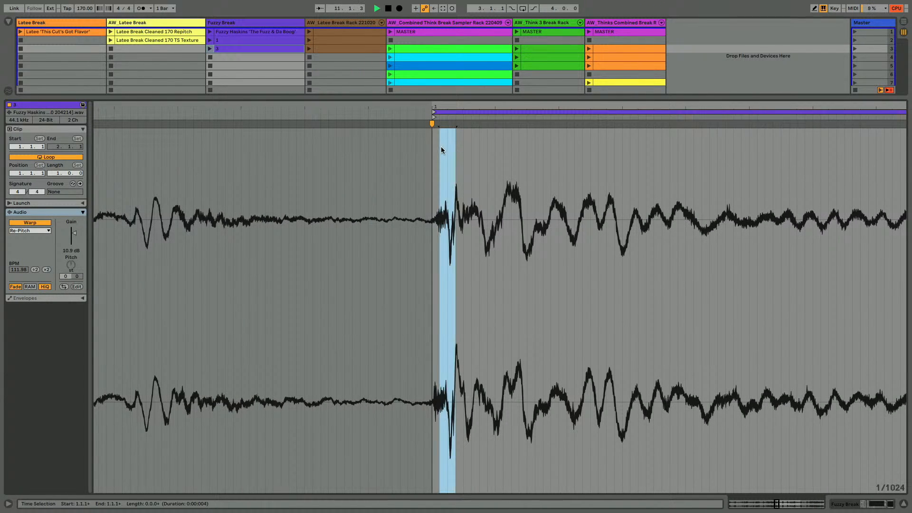
Slice clip 1 per transient to another new MIDI track with the Sampler preset, and widen the new track
{"action": "key", "text": "shift+Tab"}
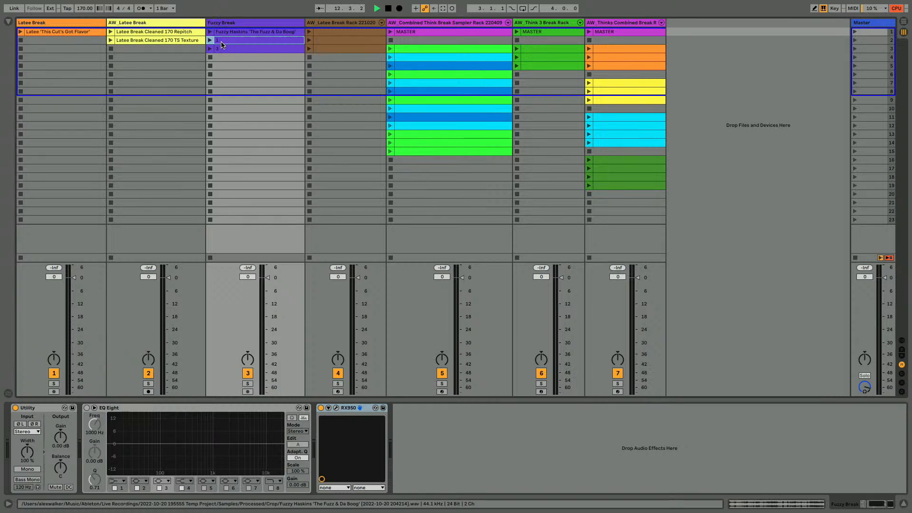
{"action": "right_click", "coordinate": [223, 43]}
{"action": "left_click", "coordinate": [249, 153]}
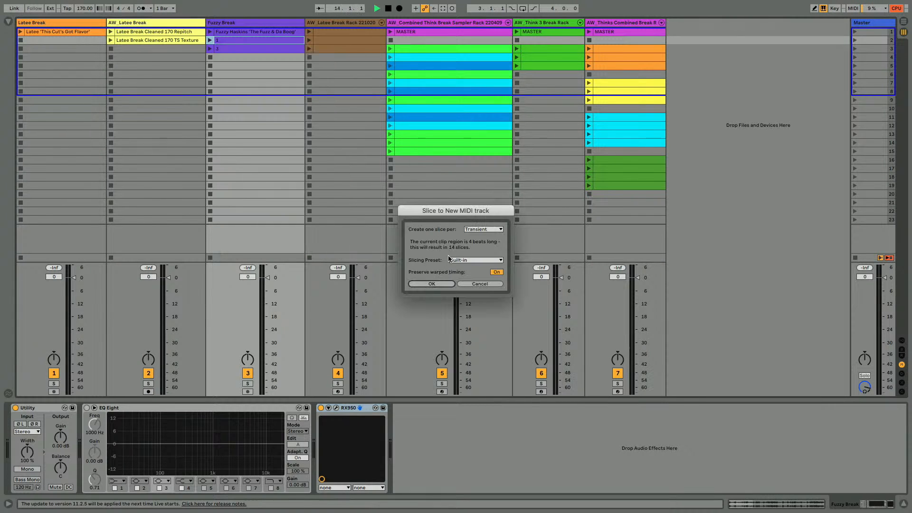
{"action": "left_click", "coordinate": [460, 260]}
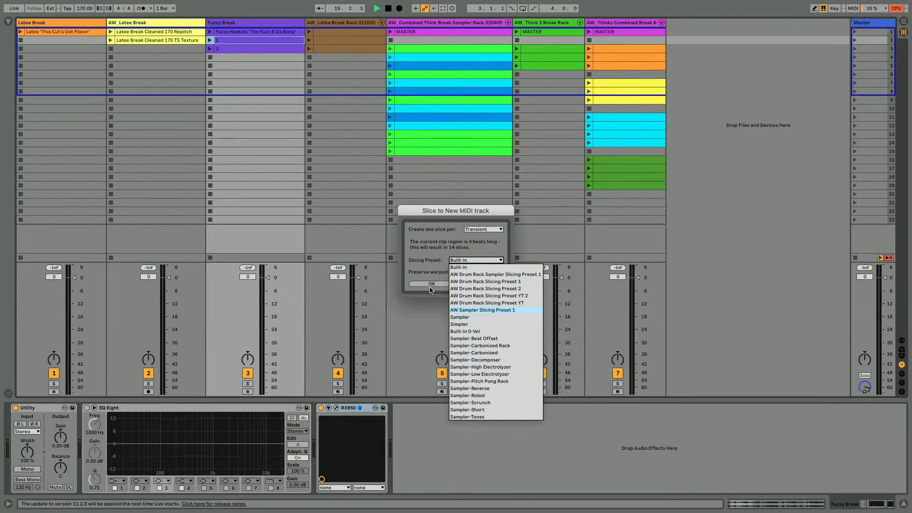
{"action": "left_click", "coordinate": [453, 317]}
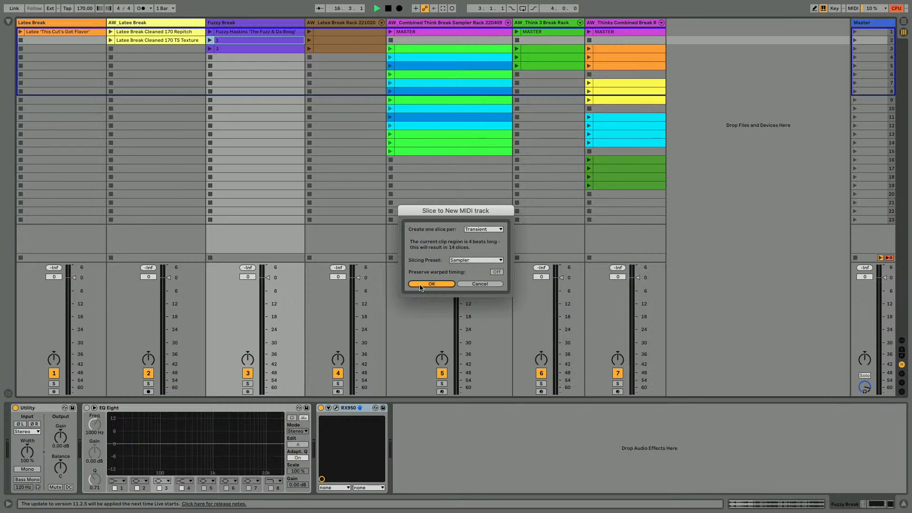
{"action": "left_click", "coordinate": [421, 284]}
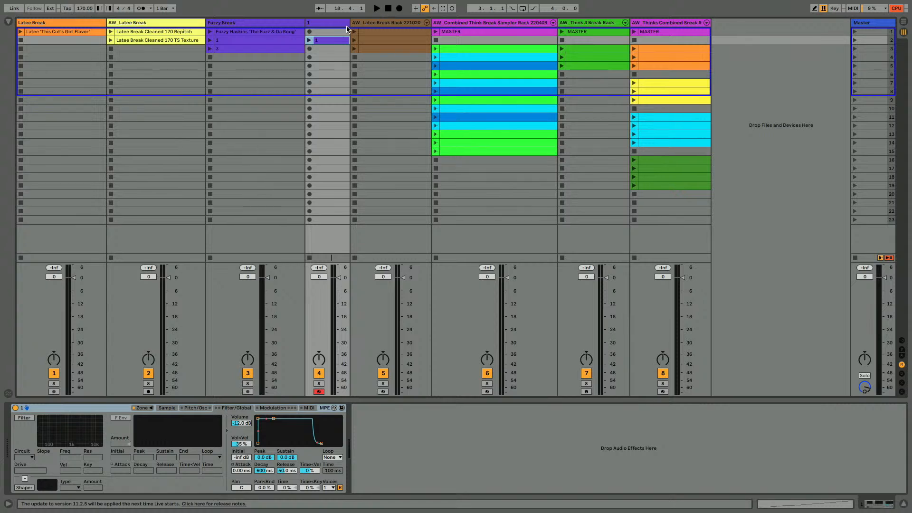
{"action": "left_click_drag", "start_coordinate": [351, 22], "coordinate": [360, 23]}
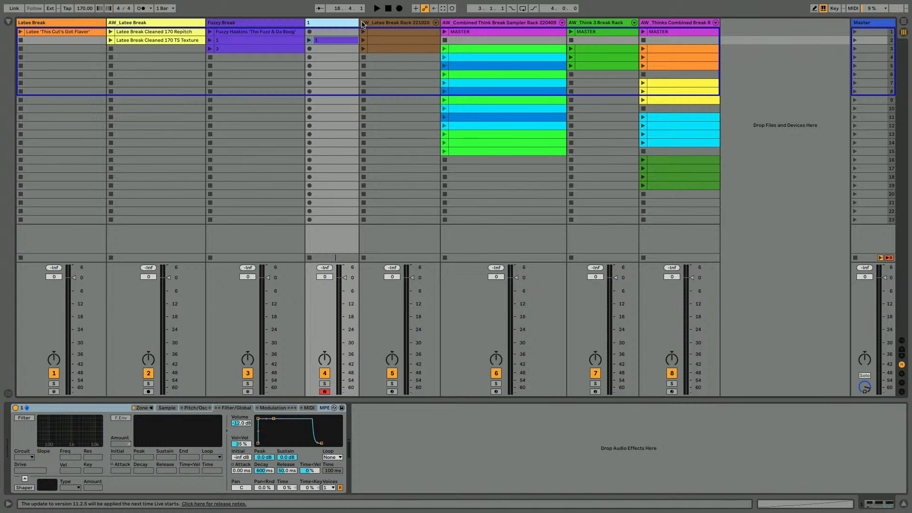
{"action": "left_click_drag", "start_coordinate": [357, 22], "coordinate": [379, 25]}
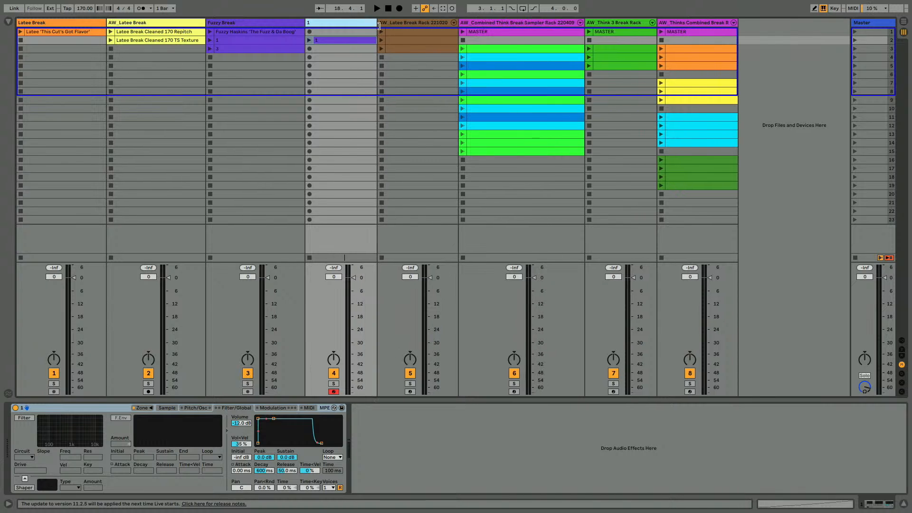
Quantize all notes in the new track's sliced MIDI clip
{"action": "double_click", "coordinate": [339, 40]}
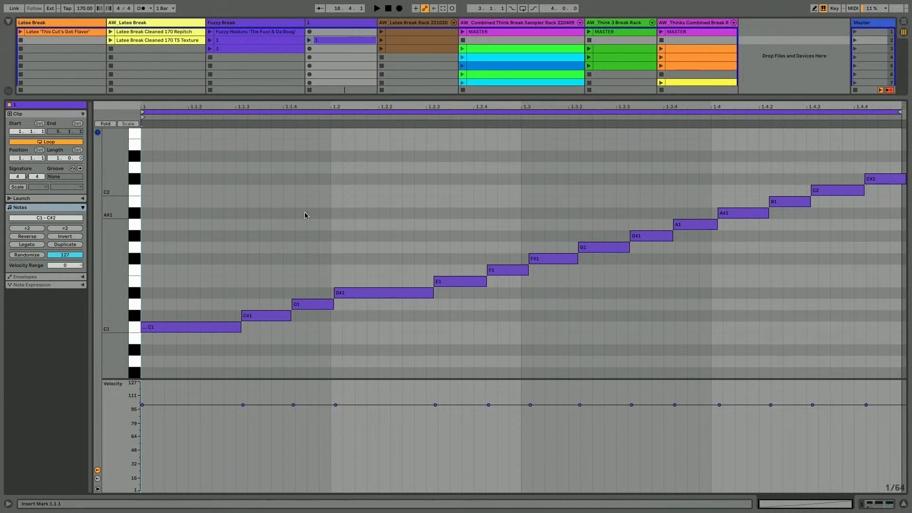
{"action": "key", "text": "ctrl+a"}
{"action": "key", "text": "ctrl+u"}
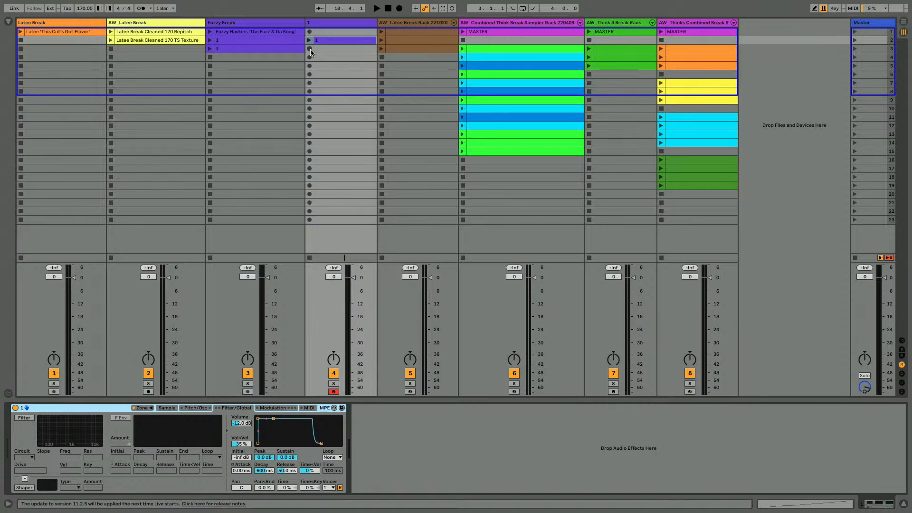
Raise the Sampler's volume to -5 dB while playing the sliced clip, and group the Sampler into an Instrument Rack
{"action": "left_click", "coordinate": [310, 41]}
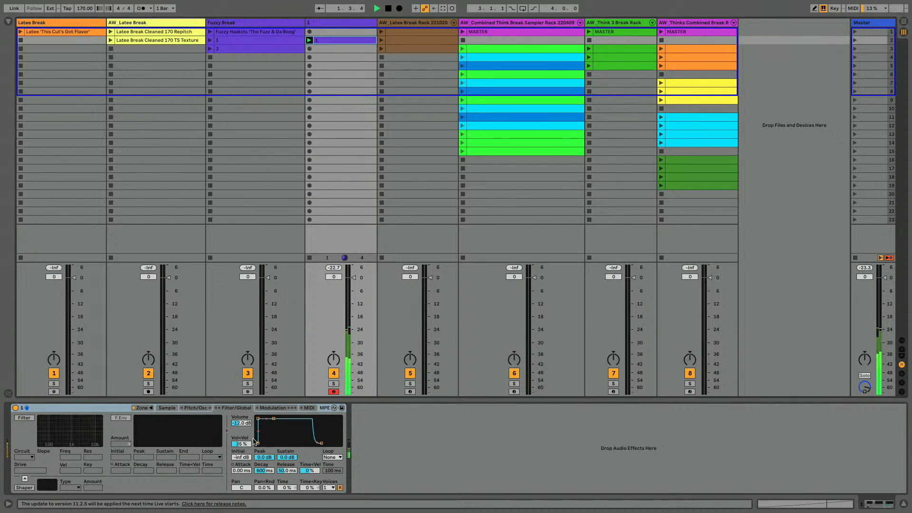
{"action": "left_click_drag", "start_coordinate": [239, 425], "coordinate": [239, 416]}
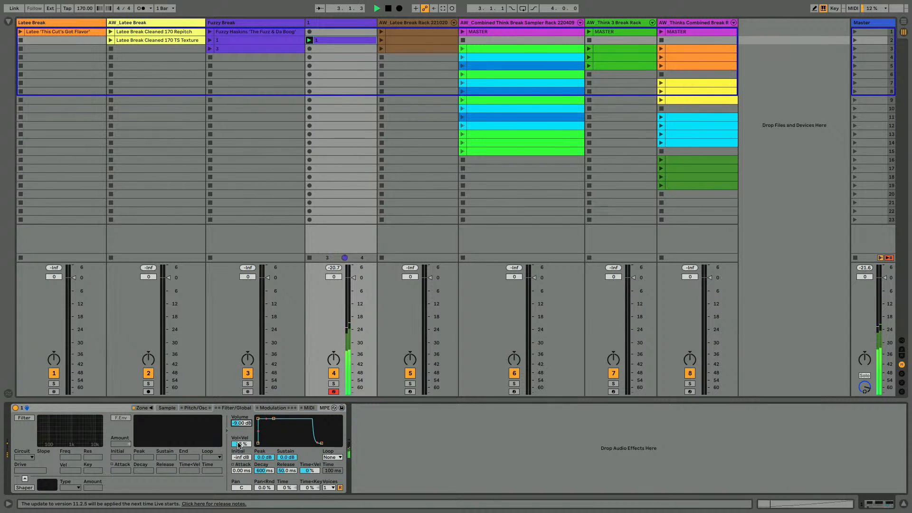
{"action": "key", "text": "Up"}
{"action": "key", "text": "Up"}
{"action": "key", "text": "Up"}
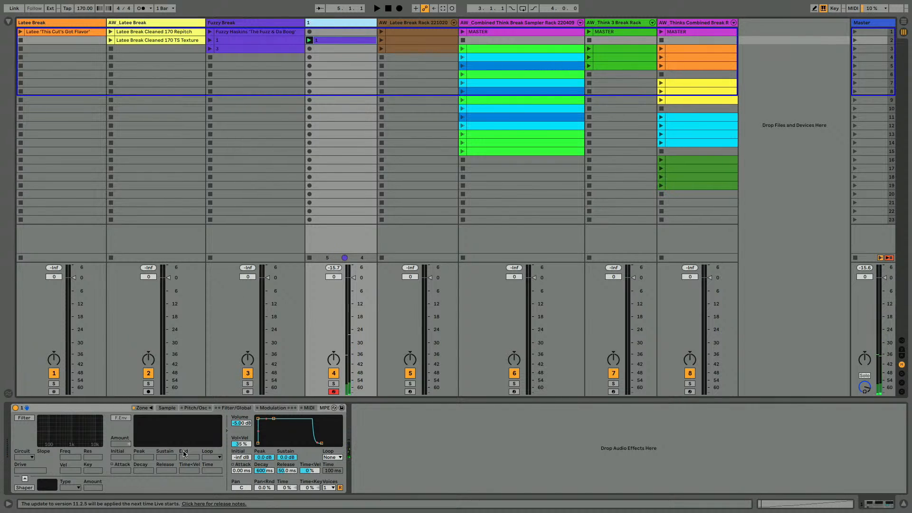
{"action": "left_click", "coordinate": [105, 410]}
{"action": "key", "text": "ctrl+g"}
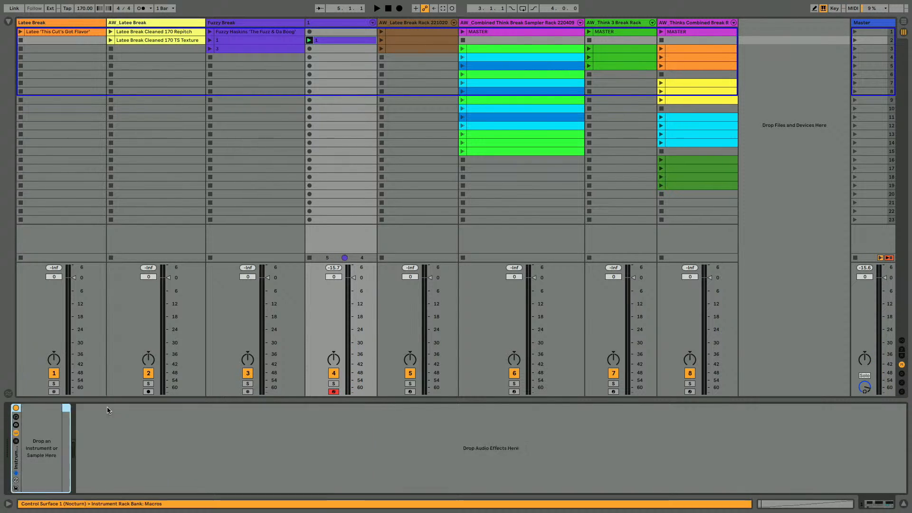
Move the RX950 effect from the Fuzzy Break track to the sliced MIDI track and play the result
{"action": "left_click", "coordinate": [226, 41]}
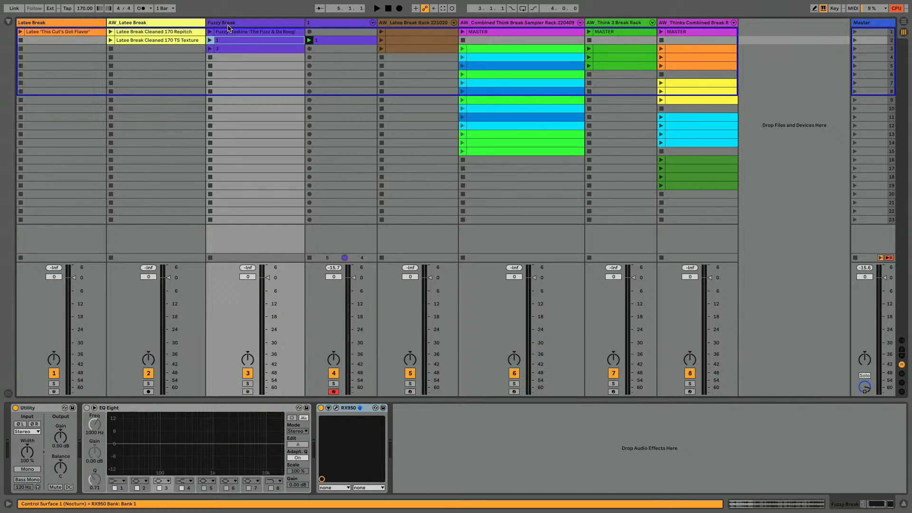
{"action": "left_click", "coordinate": [228, 23]}
{"action": "left_click", "coordinate": [313, 24]}
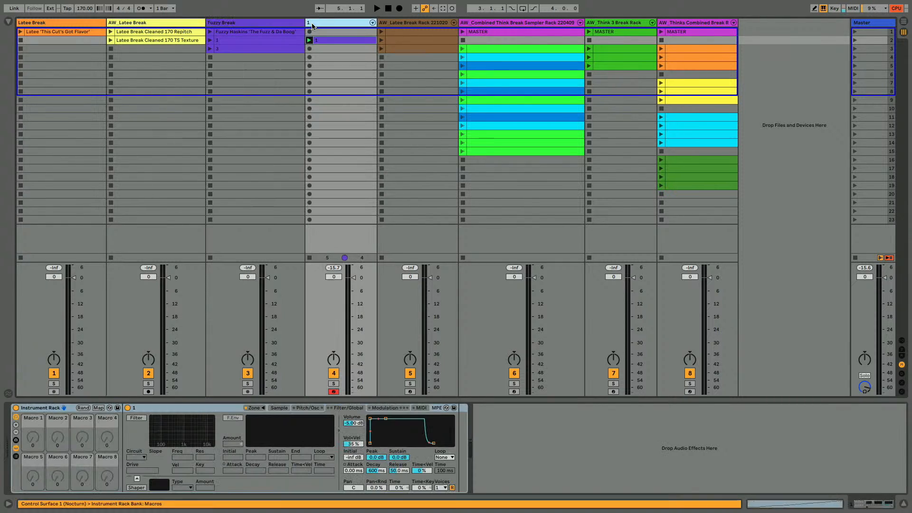
{"action": "left_click", "coordinate": [247, 22]}
{"action": "left_click_drag", "start_coordinate": [350, 410], "coordinate": [356, 192]}
{"action": "left_click", "coordinate": [314, 23]}
{"action": "left_click", "coordinate": [279, 23]}
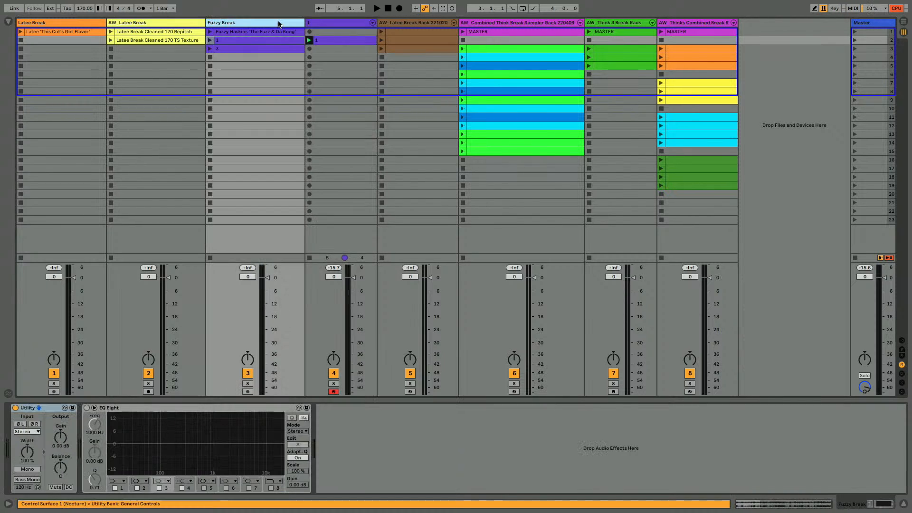
{"action": "left_click", "coordinate": [311, 24]}
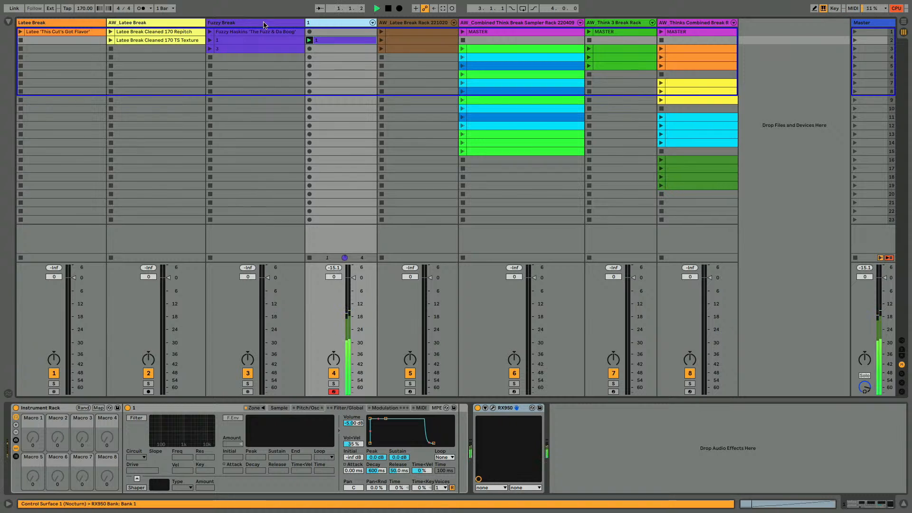
{"action": "left_click", "coordinate": [289, 23]}
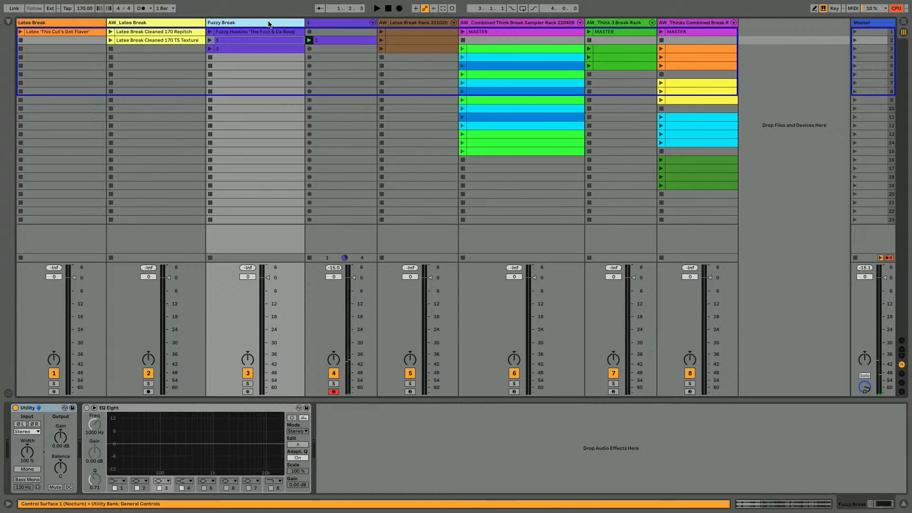
{"action": "right_click", "coordinate": [269, 23]}
{"action": "key", "text": "Escape"}
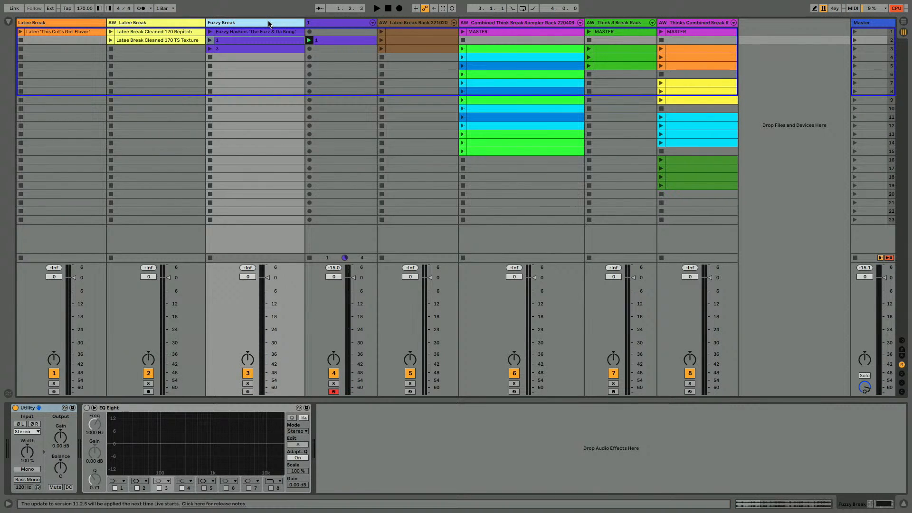
Paste the RX950 effect onto the Fuzzy Break track and insert a new audio track named AW_Fuzzy Break after it
{"action": "key", "text": "super+v"}
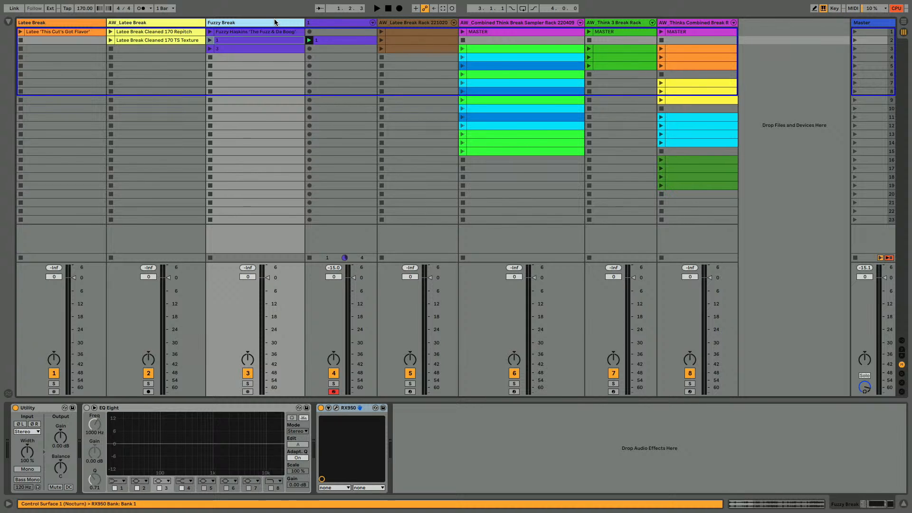
{"action": "key", "text": "super+t"}
{"action": "key", "text": "super+r"}
{"action": "type", "text": "a"}
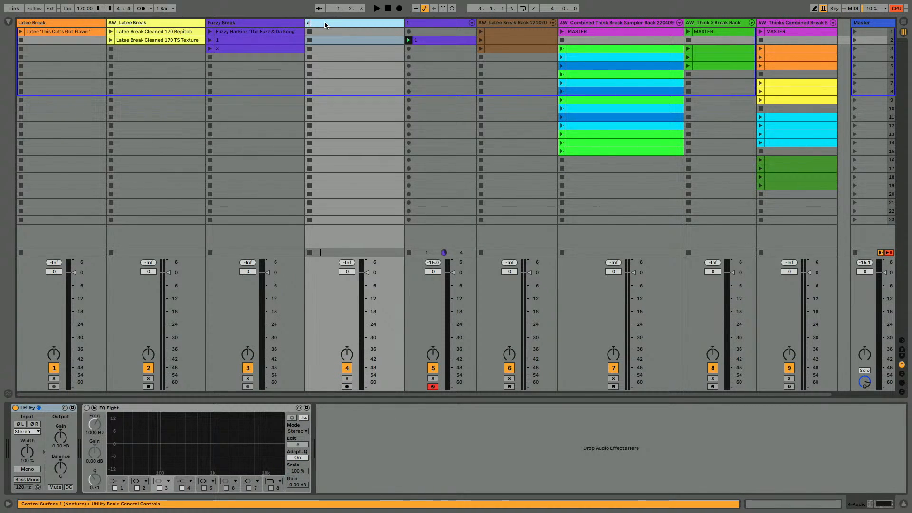
{"action": "type", "text": "W_Fuzzy Break"}
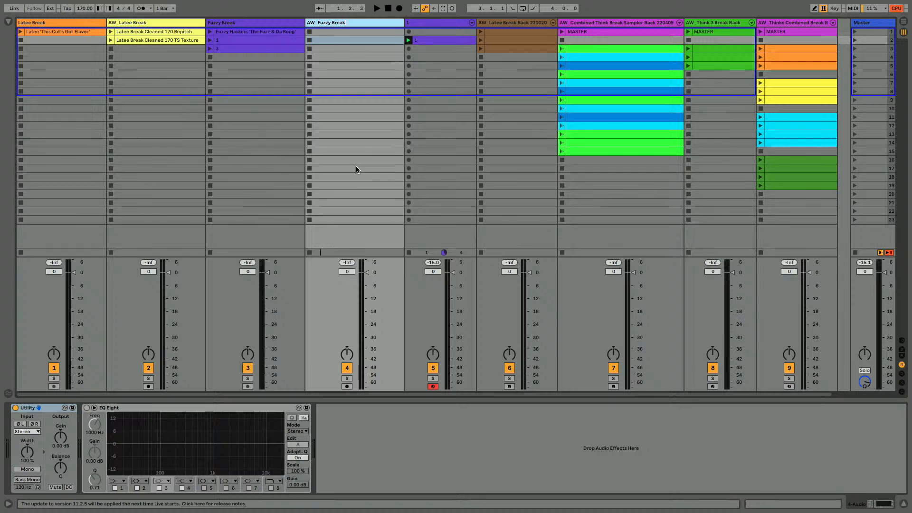
{"action": "key", "text": "Return"}
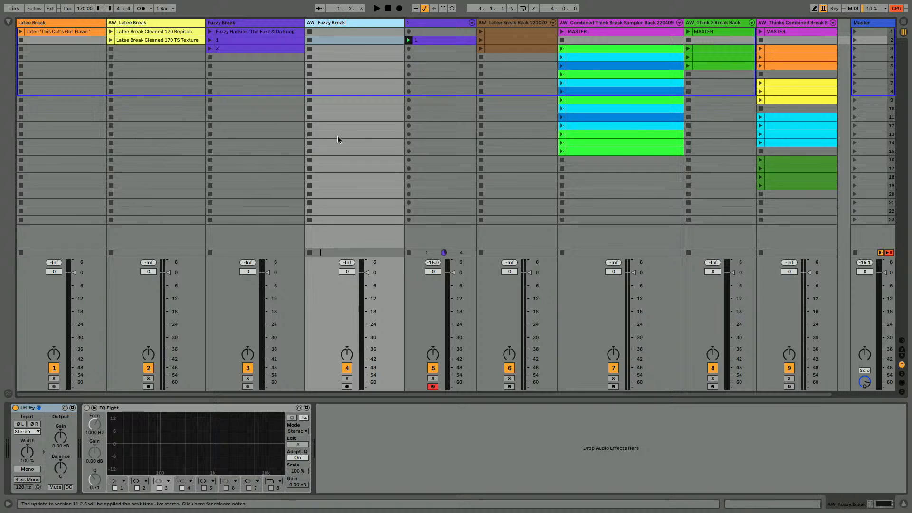
Set the AW_Fuzzy Break track's audio input to Fuzzy Break, Post Mixer, and arm the track for recording
{"action": "key", "text": "ctrl+alt+i"}
{"action": "left_click", "coordinate": [331, 214]}
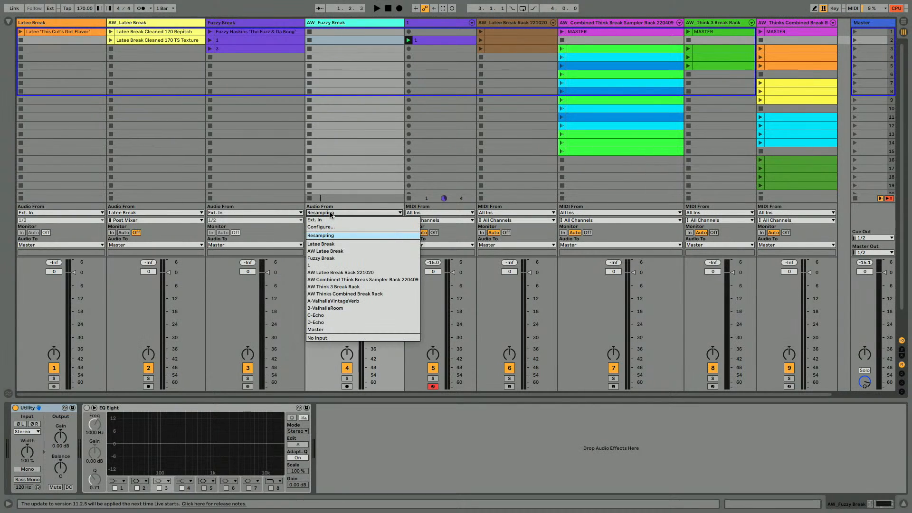
{"action": "left_click", "coordinate": [326, 259]}
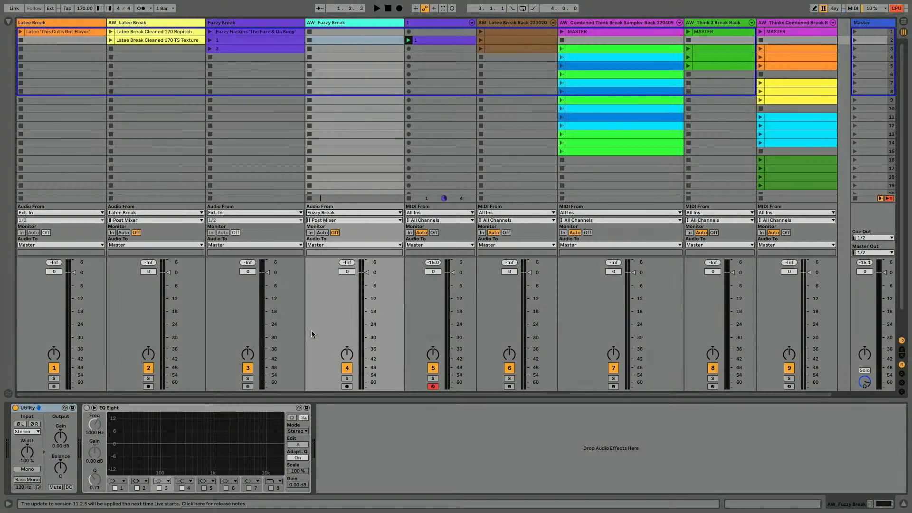
{"action": "left_click", "coordinate": [347, 386]}
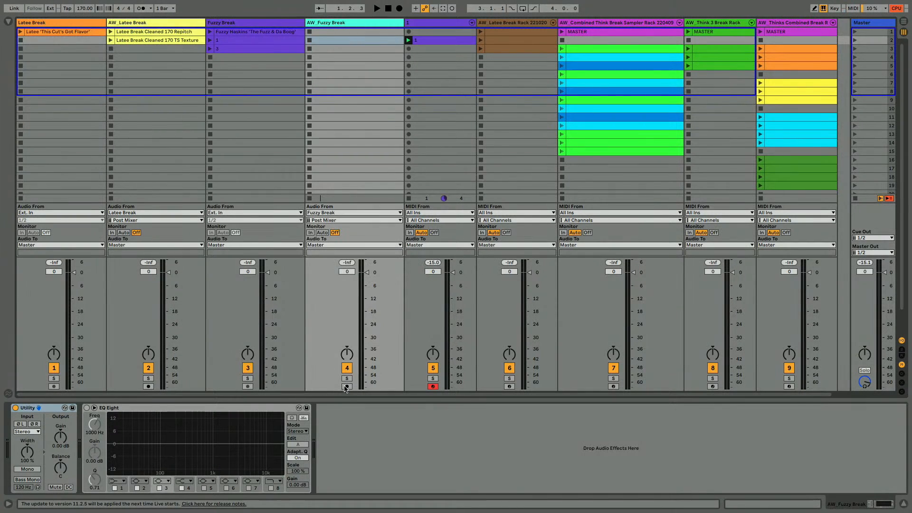
Record the full Fuzzy Haskins clip from the Fuzzy Break track into the first slot of AW_Fuzzy Break
{"action": "left_click", "coordinate": [309, 32]}
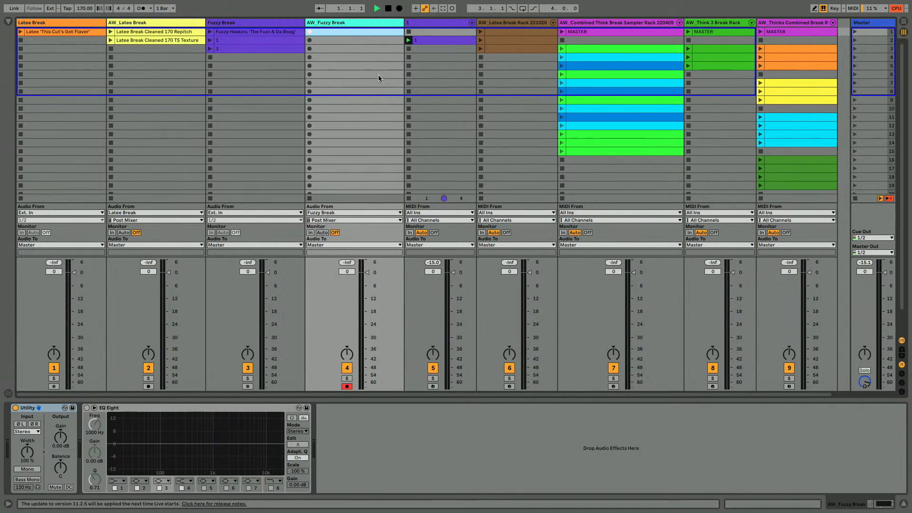
{"action": "left_click", "coordinate": [410, 48]}
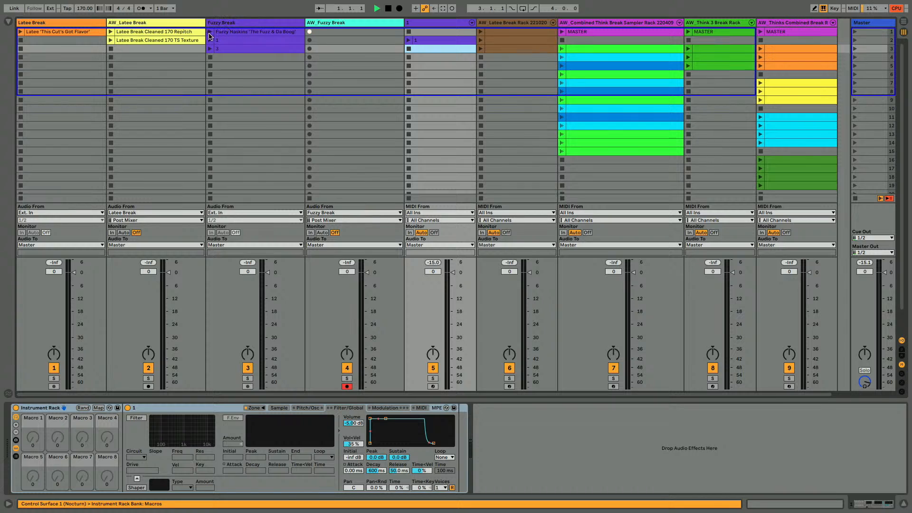
{"action": "left_click", "coordinate": [209, 33]}
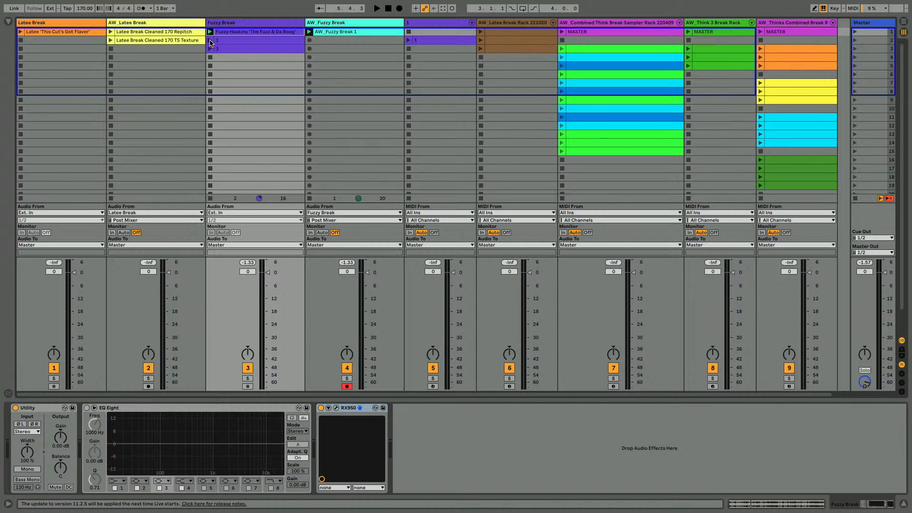
Record Fuzzy Break clips 1 and 3 into the second and third slots of the AW_Fuzzy Break track
{"action": "left_click", "coordinate": [210, 40]}
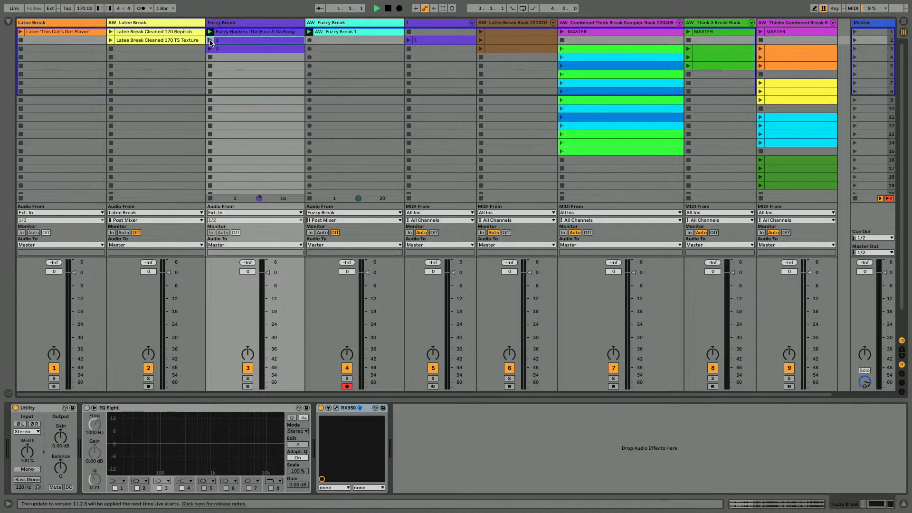
{"action": "left_click", "coordinate": [309, 41]}
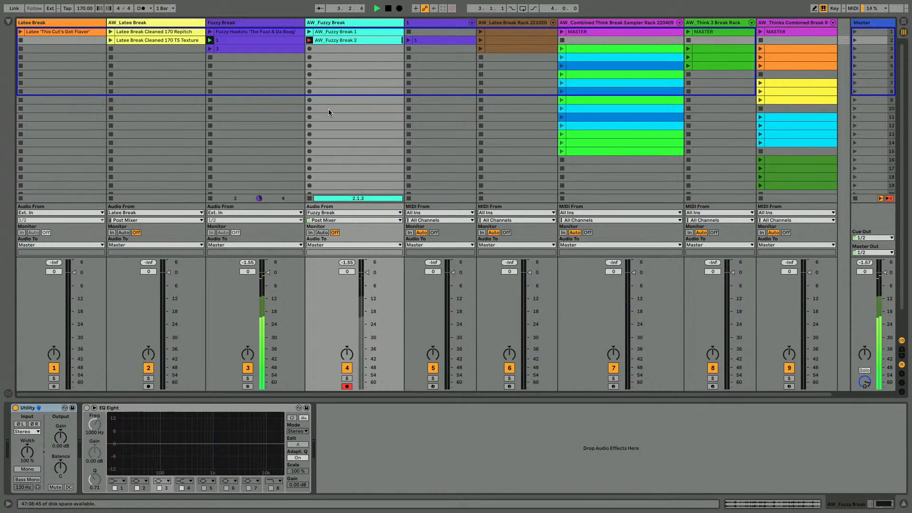
{"action": "key", "text": "space"}
{"action": "left_click", "coordinate": [310, 48]}
{"action": "left_click", "coordinate": [220, 56]}
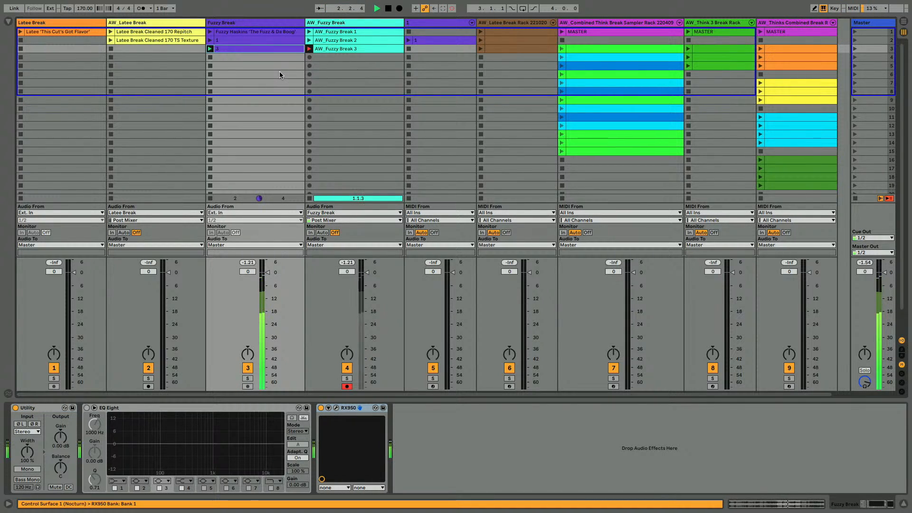
{"action": "key", "text": "space"}
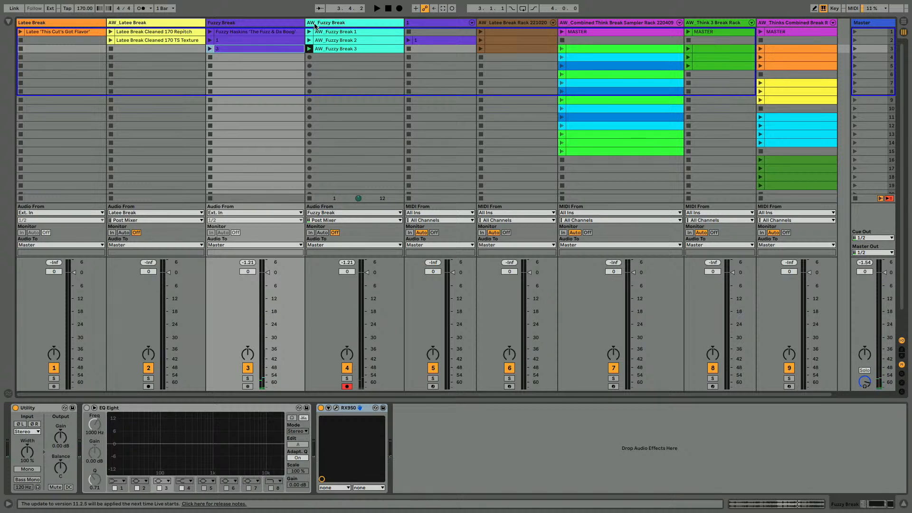
Shorten the loops of AW_Fuzzy Break 2 and AW_Fuzzy Break 3 to one bar each and AW_Fuzzy Break 1 to four bars
{"action": "left_click", "coordinate": [338, 39]}
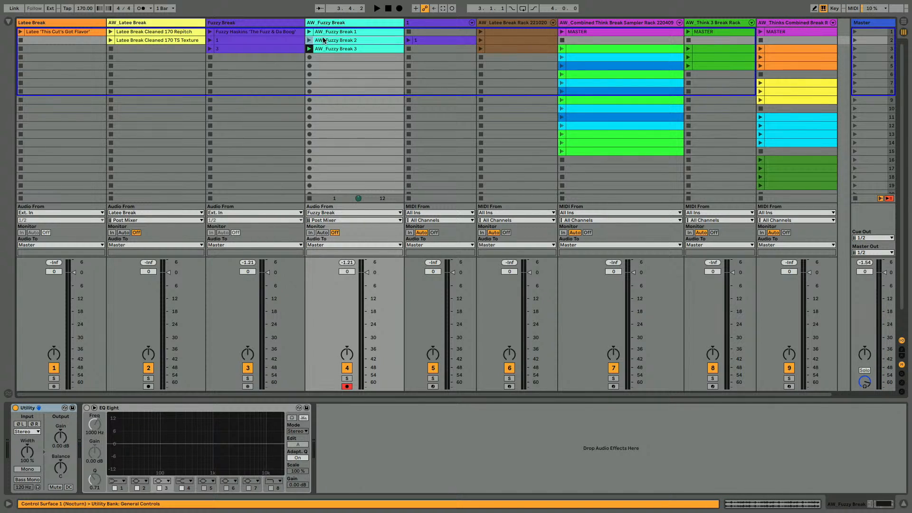
{"action": "double_click", "coordinate": [338, 40]}
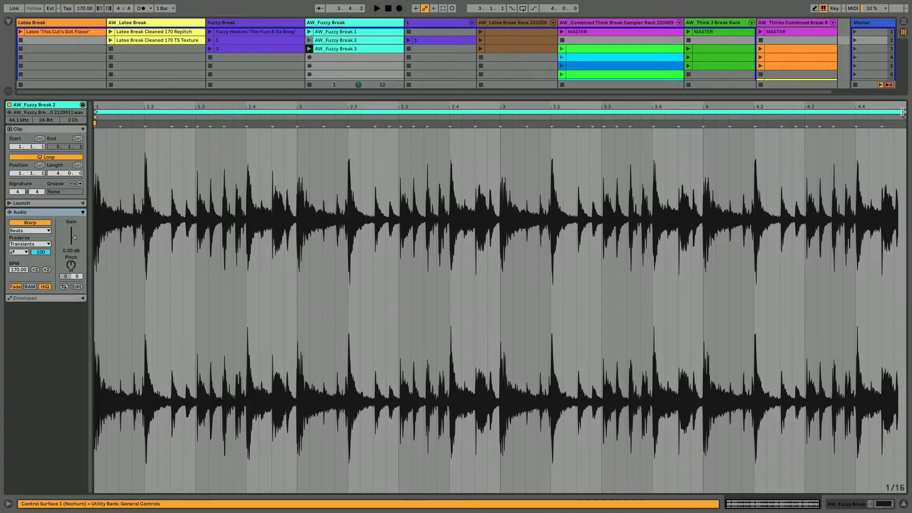
{"action": "left_click_drag", "start_coordinate": [903, 112], "coordinate": [312, 132]}
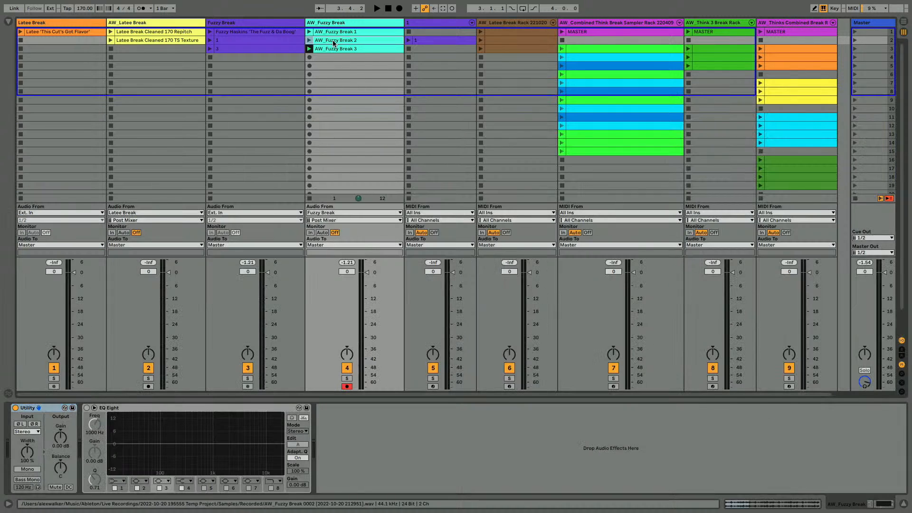
{"action": "double_click", "coordinate": [332, 49]}
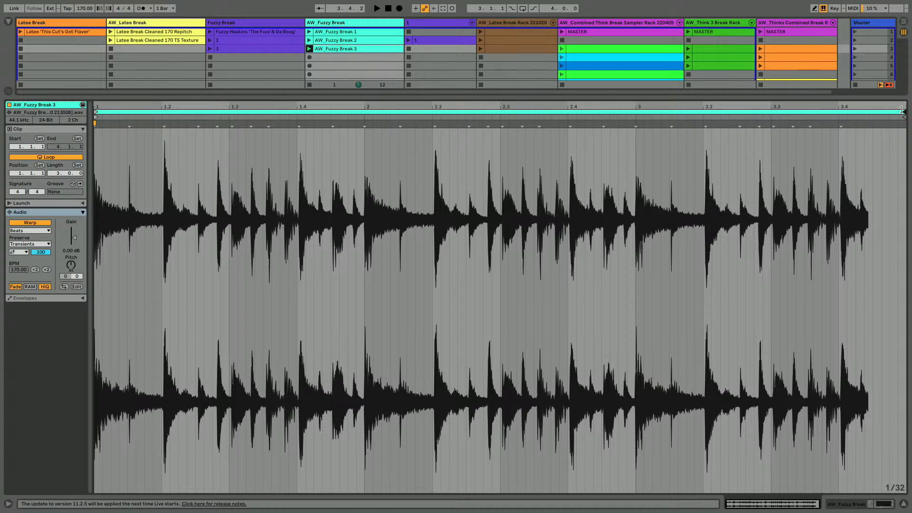
{"action": "left_click_drag", "start_coordinate": [884, 108], "coordinate": [365, 109]}
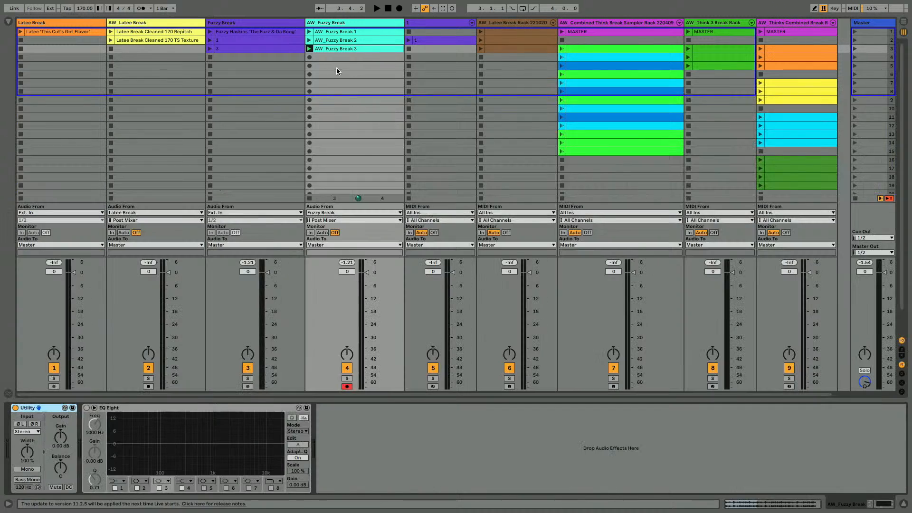
{"action": "double_click", "coordinate": [325, 35]}
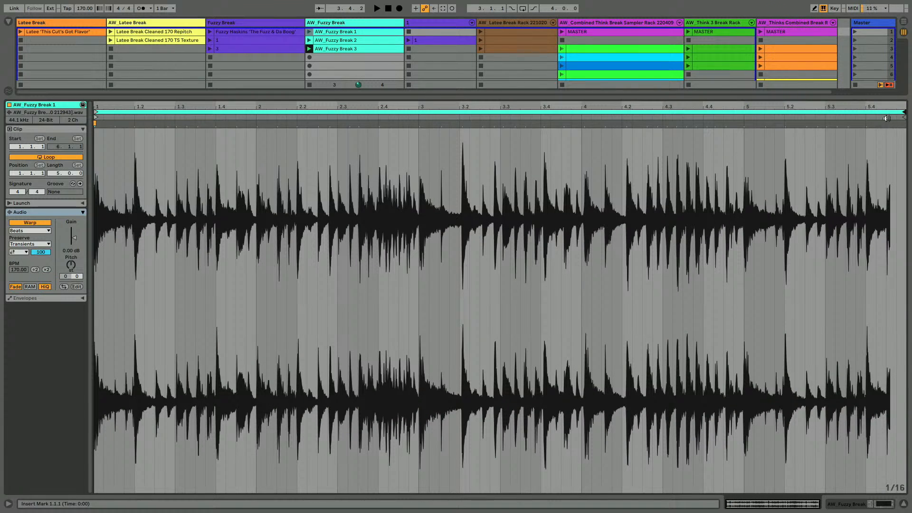
{"action": "left_click_drag", "start_coordinate": [907, 113], "coordinate": [747, 113]}
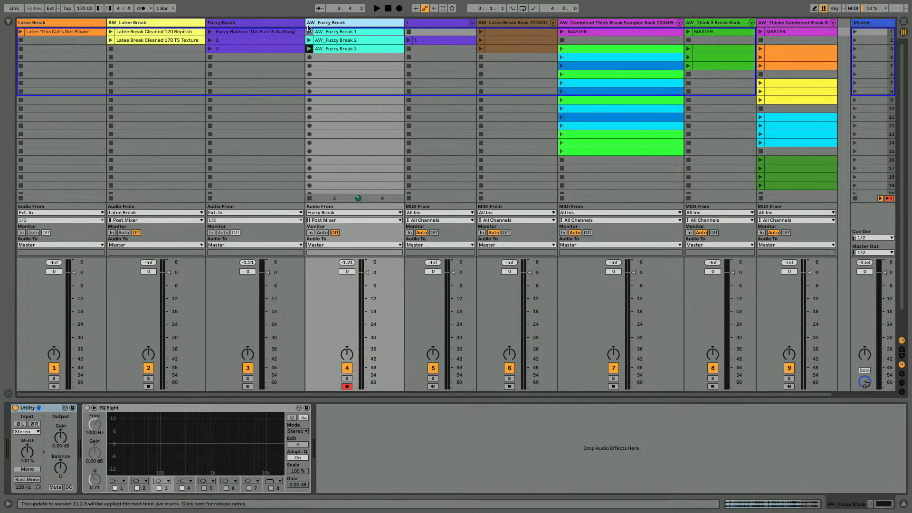
Compare the break tracks' device chains and play the recorded AW_Fuzzy Break 2 clip
{"action": "left_click", "coordinate": [230, 24]}
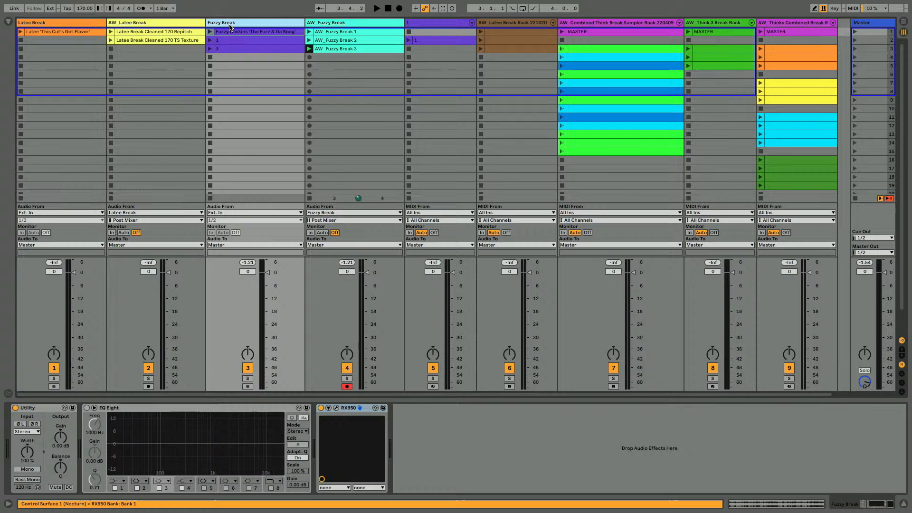
{"action": "left_click", "coordinate": [184, 24]}
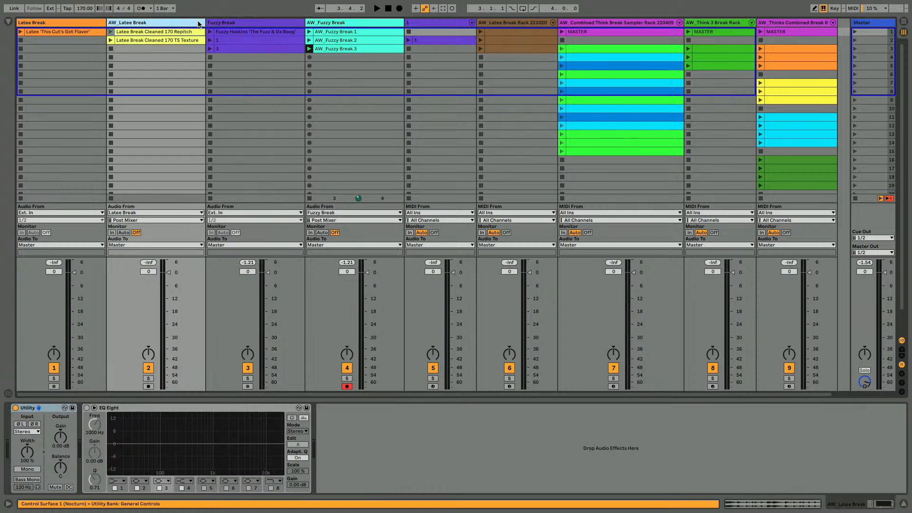
{"action": "left_click", "coordinate": [223, 26]}
{"action": "left_click", "coordinate": [314, 26]}
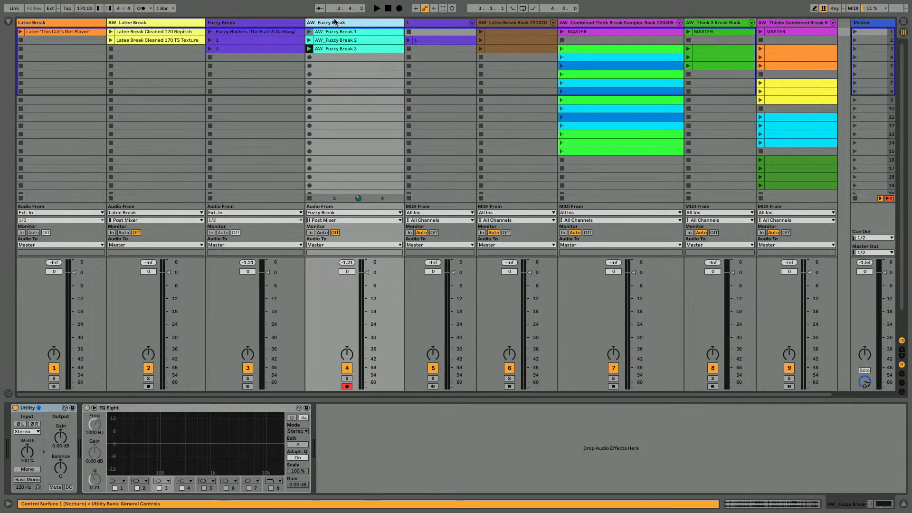
{"action": "left_click", "coordinate": [309, 40]}
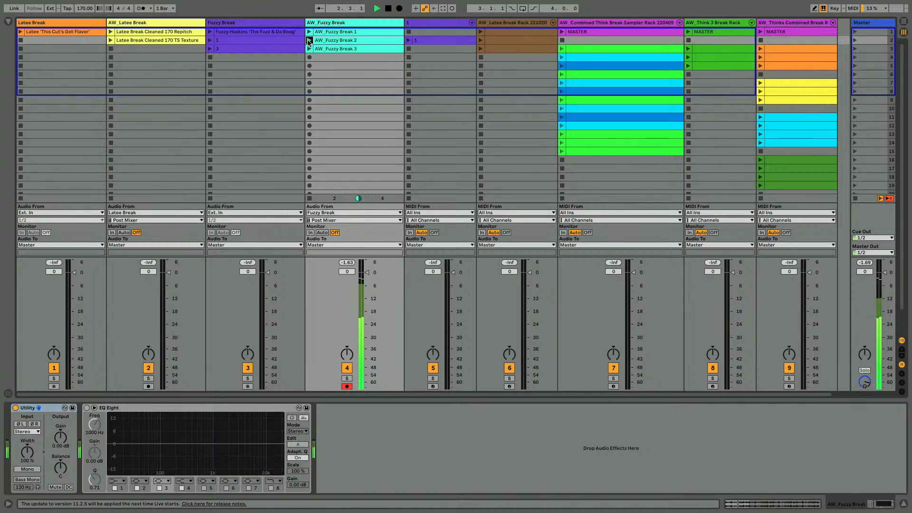
{"action": "key", "text": "space"}
Delete the earlier sliced MIDI track 1
{"action": "left_click", "coordinate": [413, 27]}
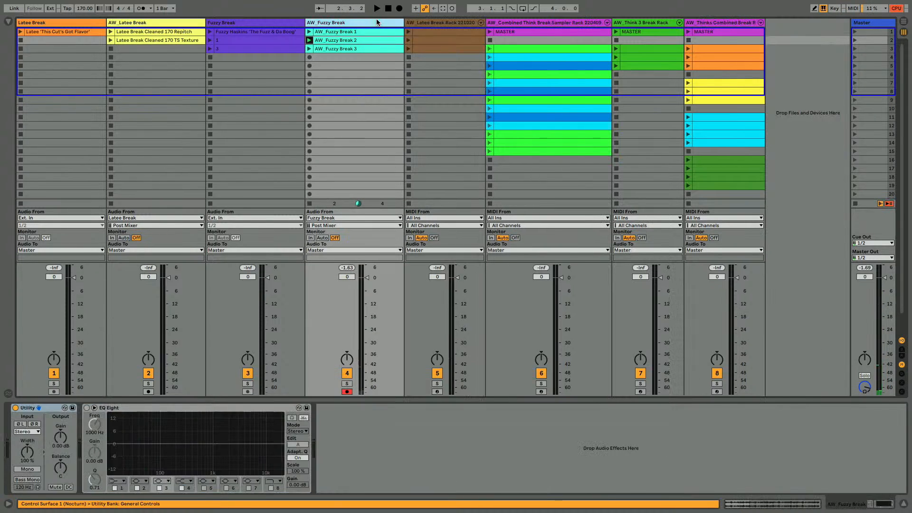
{"action": "key", "text": "Delete"}
{"action": "key", "text": "ctrl+shift+t"}
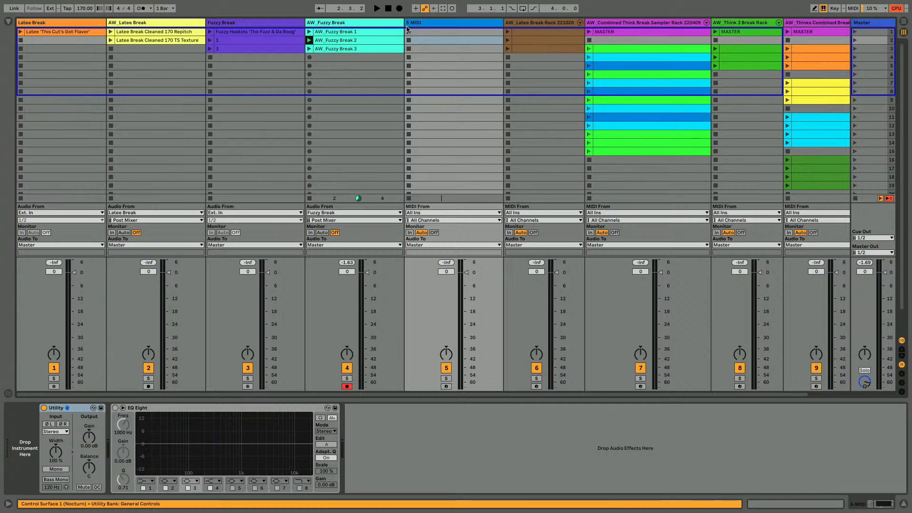
{"action": "key", "text": "Delete"}
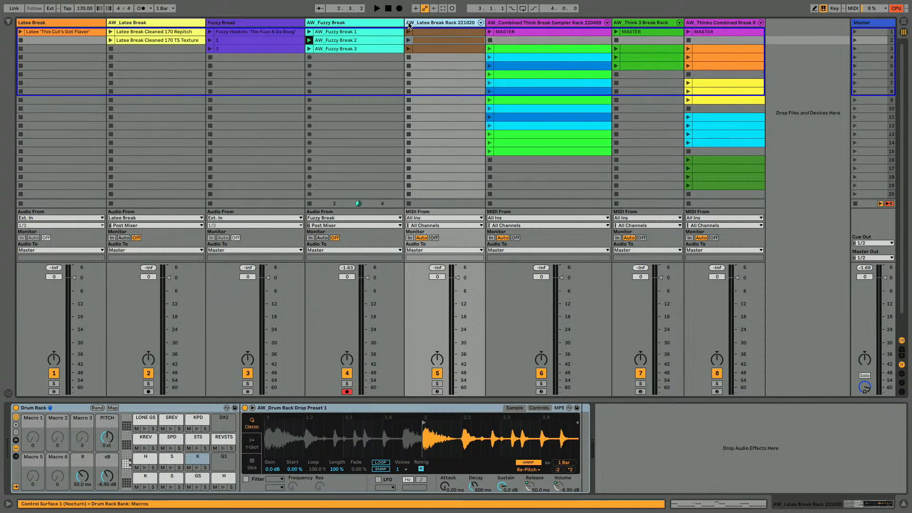
{"action": "left_click", "coordinate": [380, 23]}
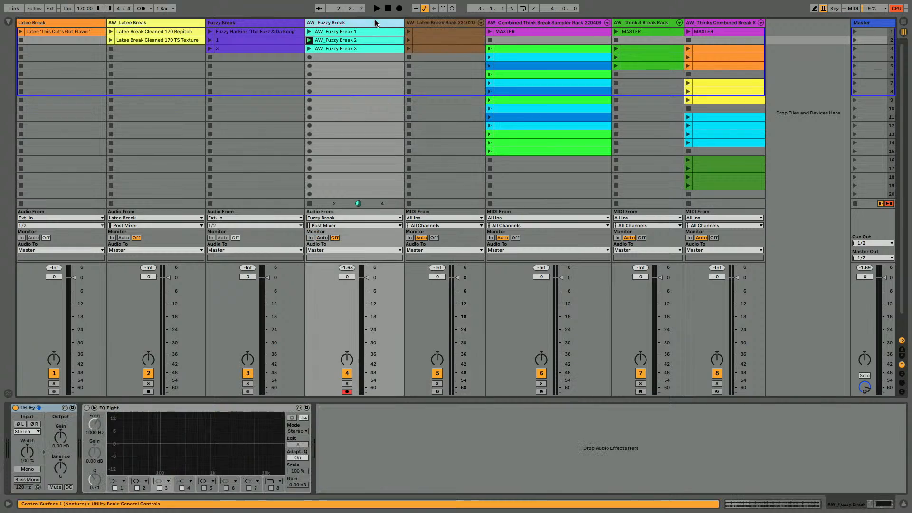
Slice the AW_Fuzzy Break 2 clip by transient to a new MIDI track with the Sampler preset and warped timing off, and widen that track
{"action": "left_click", "coordinate": [343, 43]}
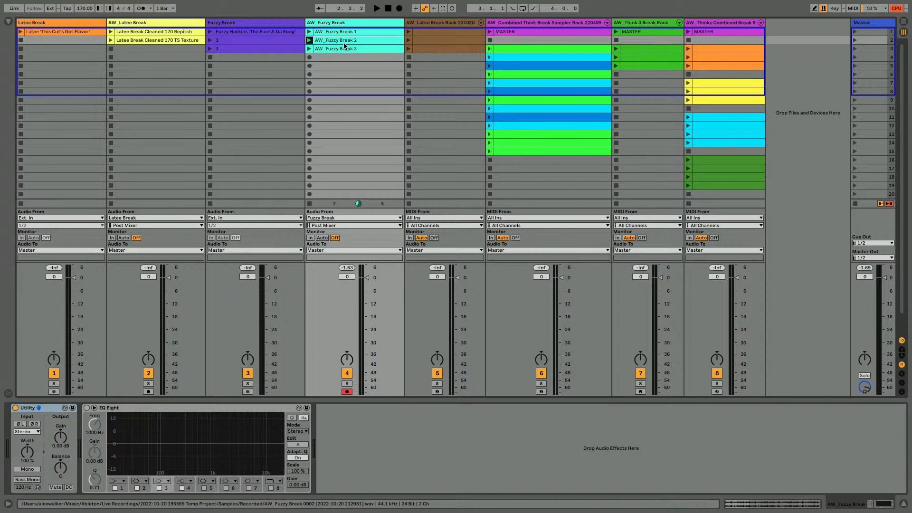
{"action": "right_click", "coordinate": [345, 43]}
{"action": "left_click", "coordinate": [374, 154]}
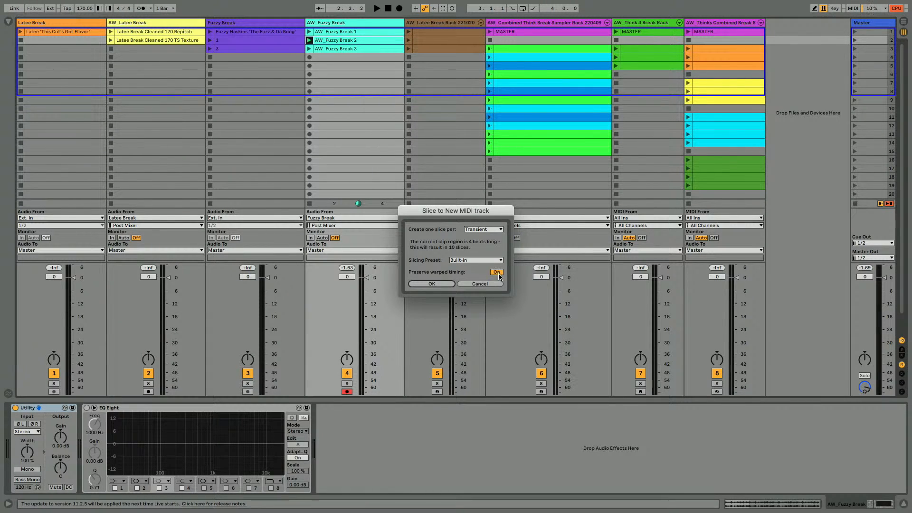
{"action": "left_click", "coordinate": [470, 262]}
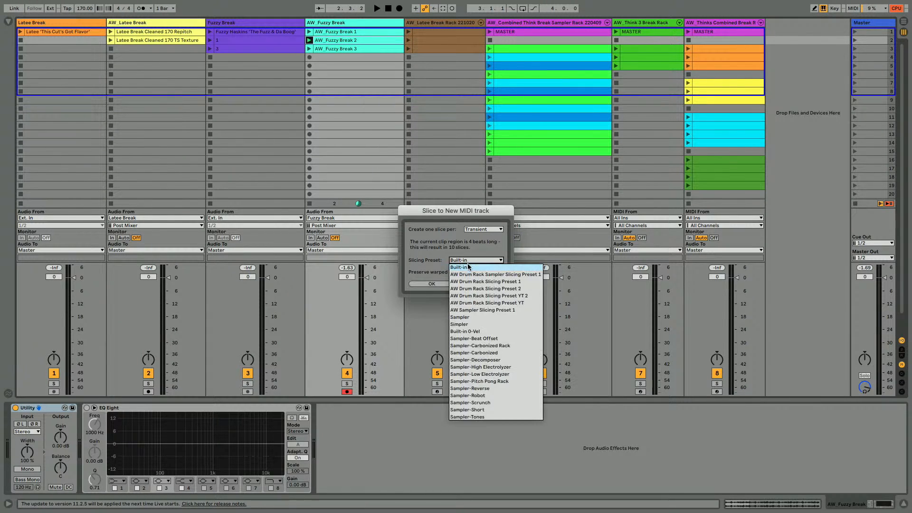
{"action": "left_click", "coordinate": [462, 318]}
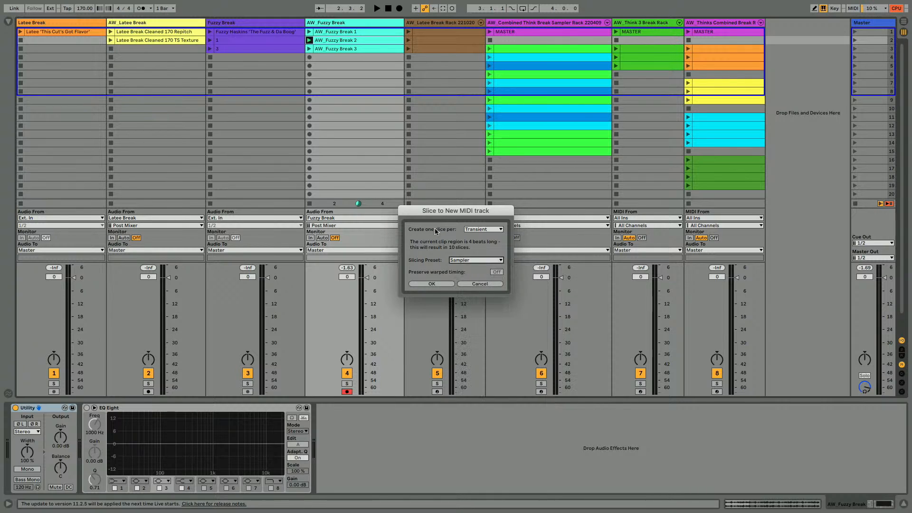
{"action": "left_click_drag", "start_coordinate": [440, 213], "coordinate": [426, 155]}
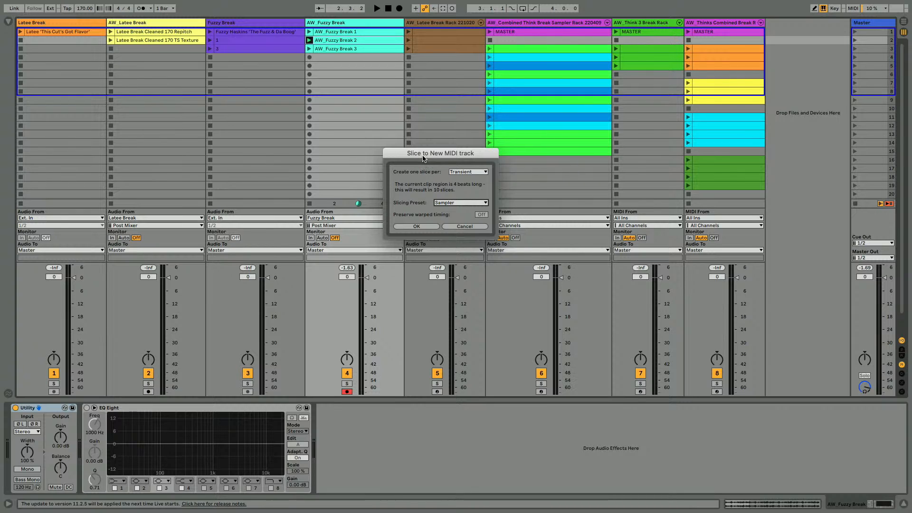
{"action": "left_click_drag", "start_coordinate": [424, 159], "coordinate": [452, 135]}
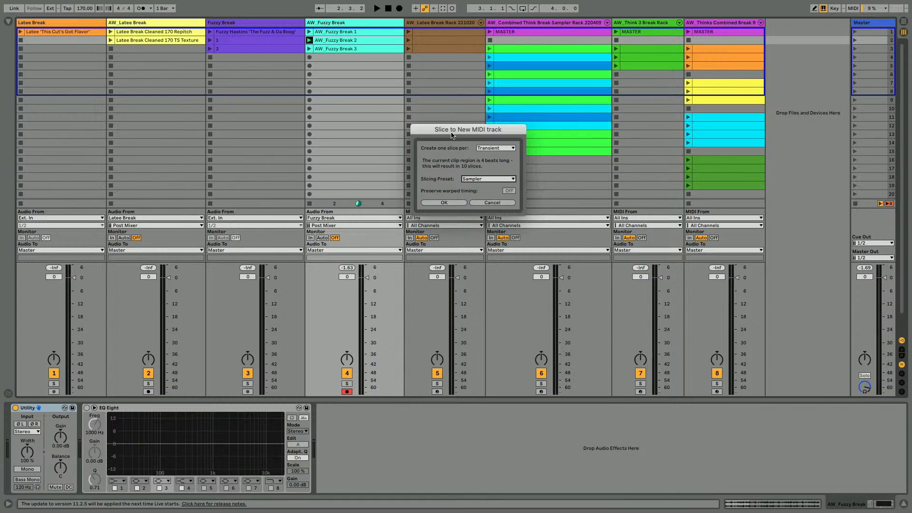
{"action": "left_click", "coordinate": [445, 203]}
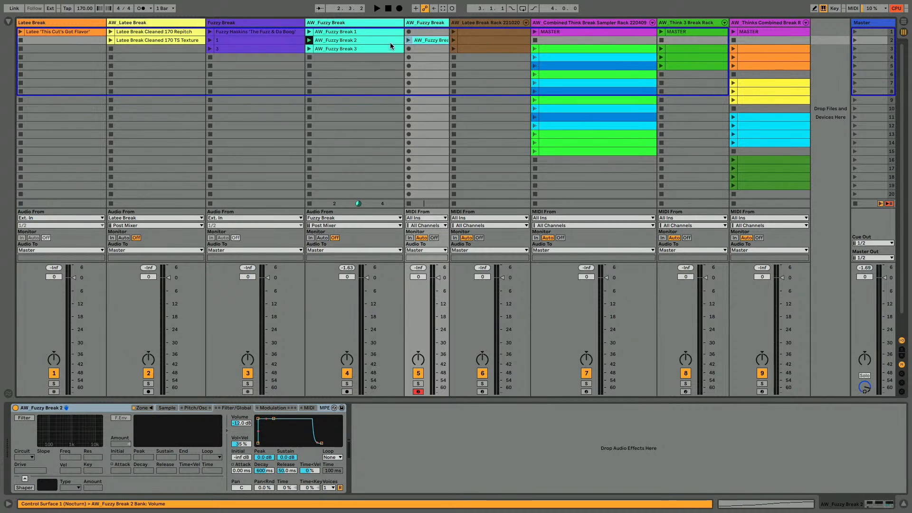
{"action": "left_click", "coordinate": [427, 25]}
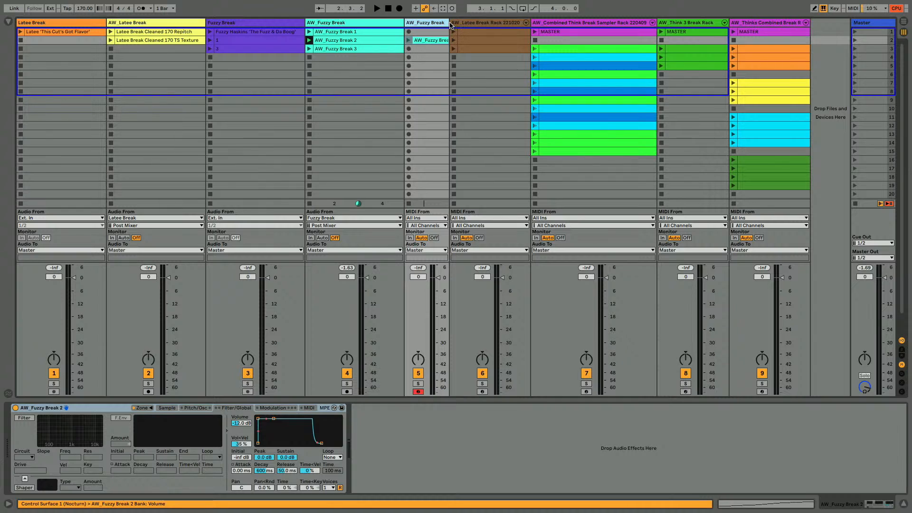
{"action": "mouse_move", "coordinate": [449, 23]}
{"action": "left_mouse_down"}
{"action": "mouse_move", "coordinate": [480, 22]}
{"action": "mouse_move", "coordinate": [465, 22]}
{"action": "left_mouse_up"}
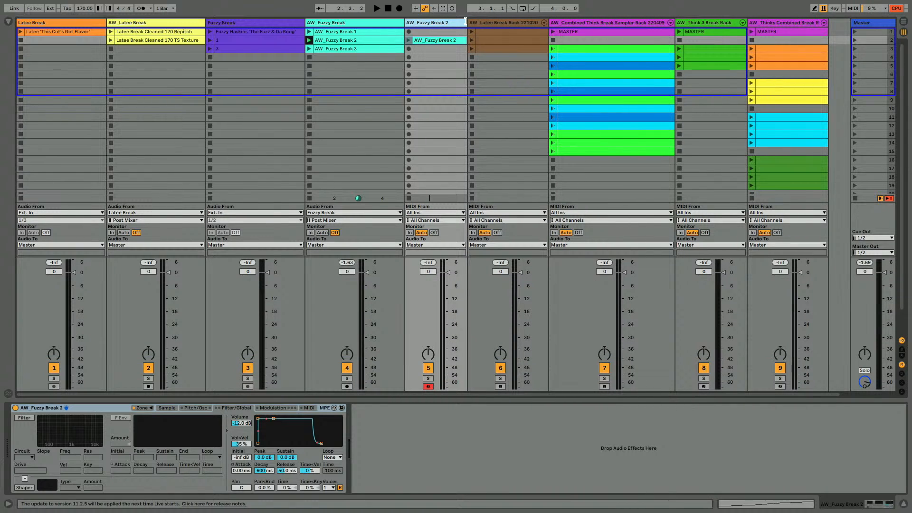
Compare the contents and device chains of the Fuzzy Break source, recorded and sliced Sampler tracks
{"action": "left_click", "coordinate": [349, 49]}
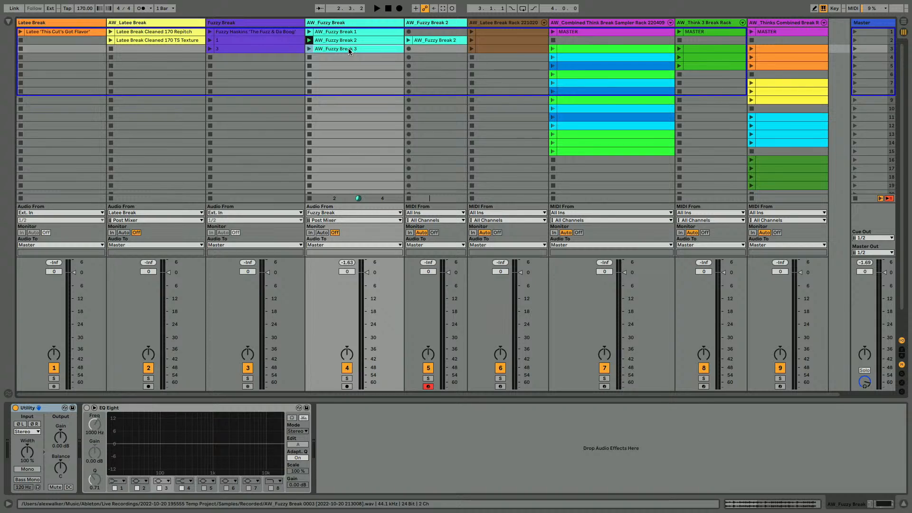
{"action": "left_click", "coordinate": [425, 40]}
{"action": "left_click", "coordinate": [310, 23]}
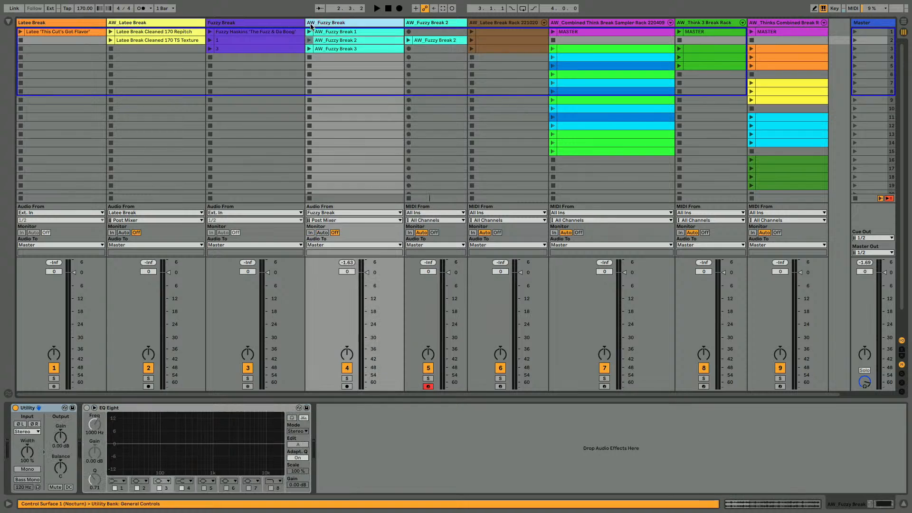
{"action": "left_click", "coordinate": [243, 23]}
{"action": "left_click", "coordinate": [374, 30]}
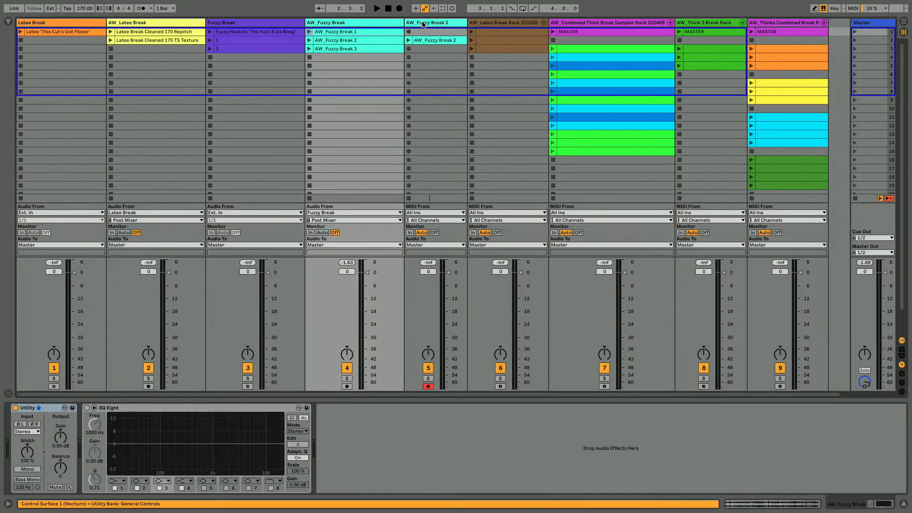
{"action": "left_click", "coordinate": [421, 22]}
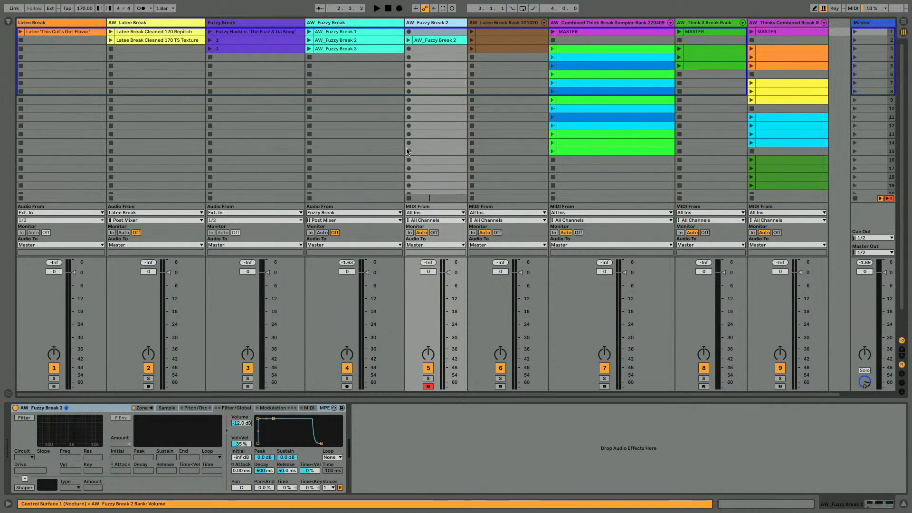
Delete the three Think break rack tracks at the end of the set
{"action": "scroll", "coordinate": [406, 148], "scroll_direction": "right", "scroll_amount": 2}
{"action": "left_click", "coordinate": [743, 27]}
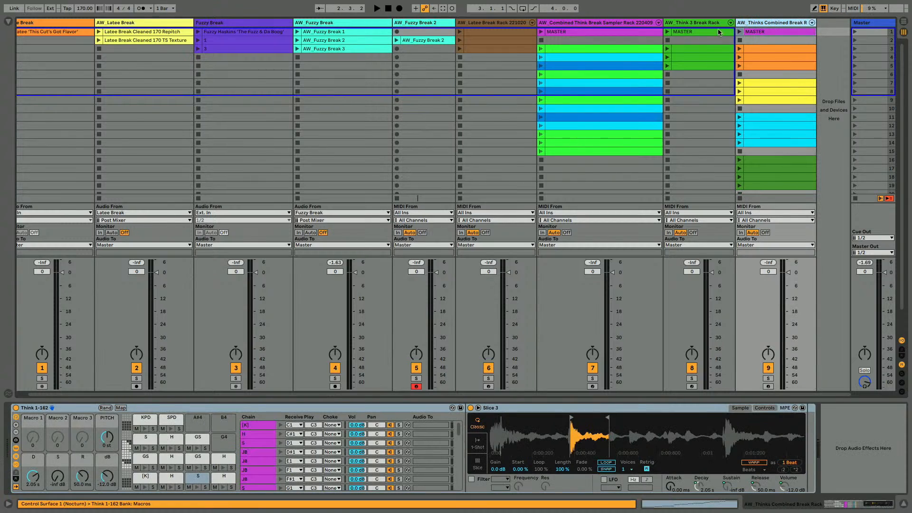
{"action": "key", "text": "Delete"}
{"action": "key", "text": "Delete"}
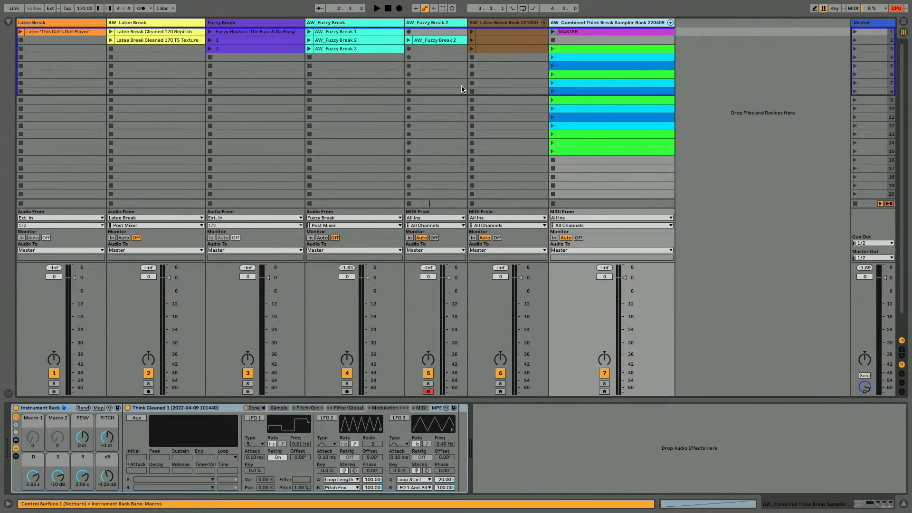
{"action": "key", "text": "Delete"}
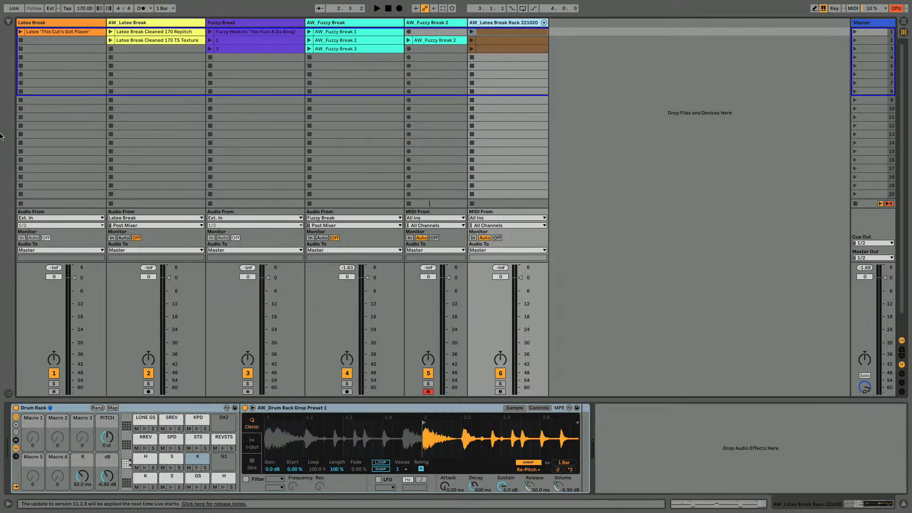
Save the AW_Latee Break Rack 221020 track into the My Presets folder of the User Library under its own name
{"action": "left_click", "coordinate": [9, 23]}
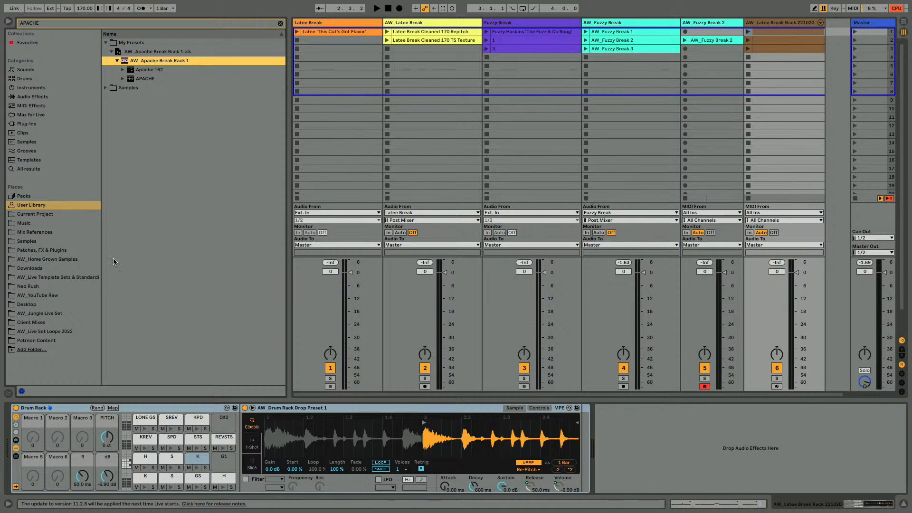
{"action": "left_click", "coordinate": [32, 205]}
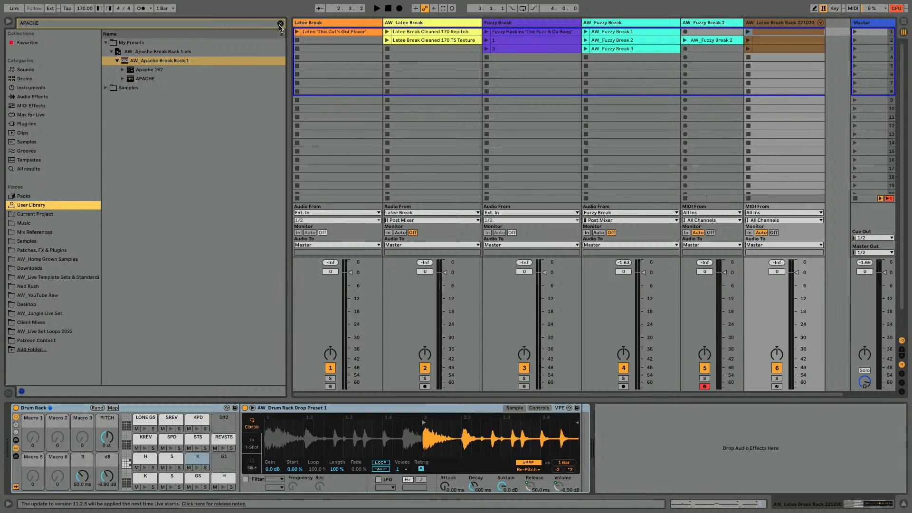
{"action": "left_click", "coordinate": [112, 51]}
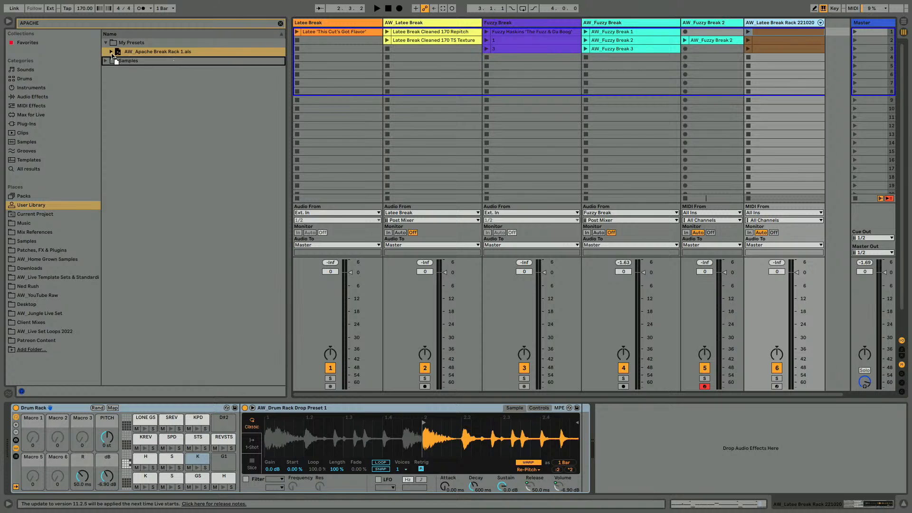
{"action": "left_click_drag", "start_coordinate": [142, 51], "coordinate": [123, 41]}
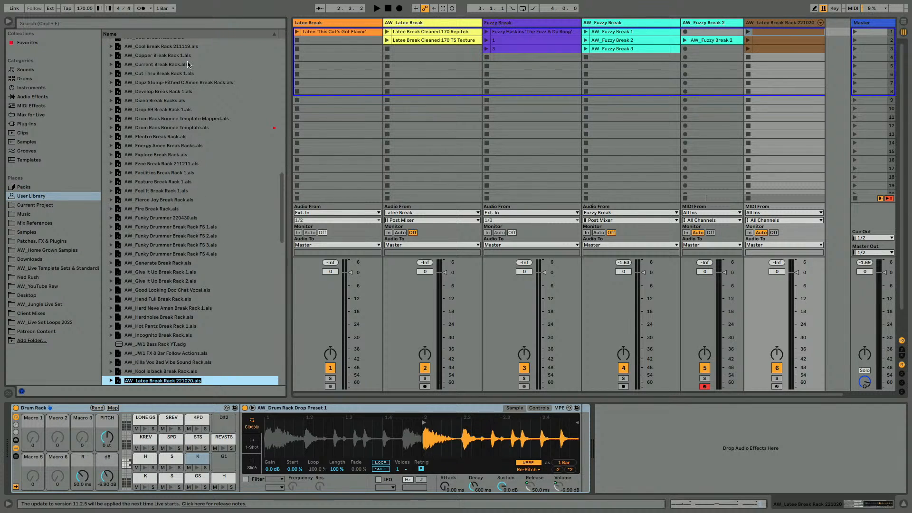
{"action": "scroll", "coordinate": [187, 90], "scroll_direction": "up", "scroll_amount": 10}
{"action": "scroll", "coordinate": [188, 90], "scroll_direction": "up", "scroll_amount": 10}
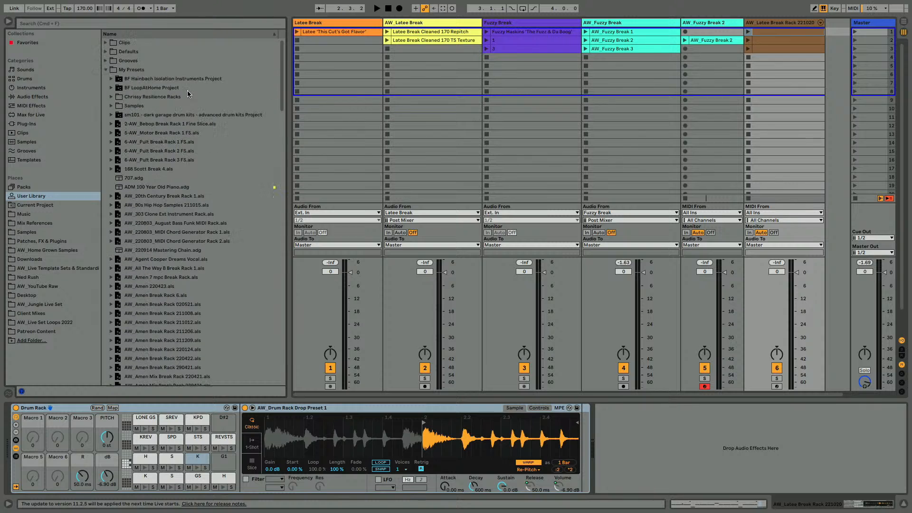
{"action": "left_click", "coordinate": [105, 70]}
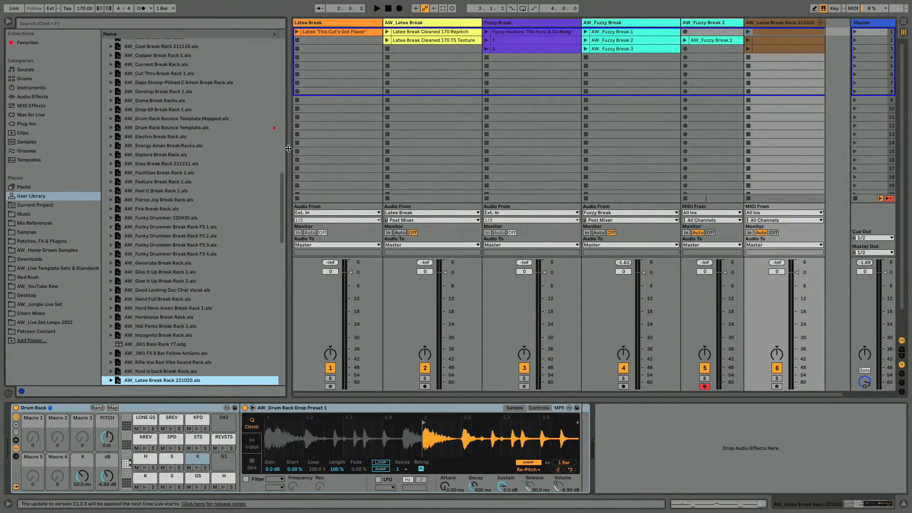
Narrow the browser and its sidebar to give the session tracks more room
{"action": "left_click_drag", "start_coordinate": [288, 149], "coordinate": [253, 143]}
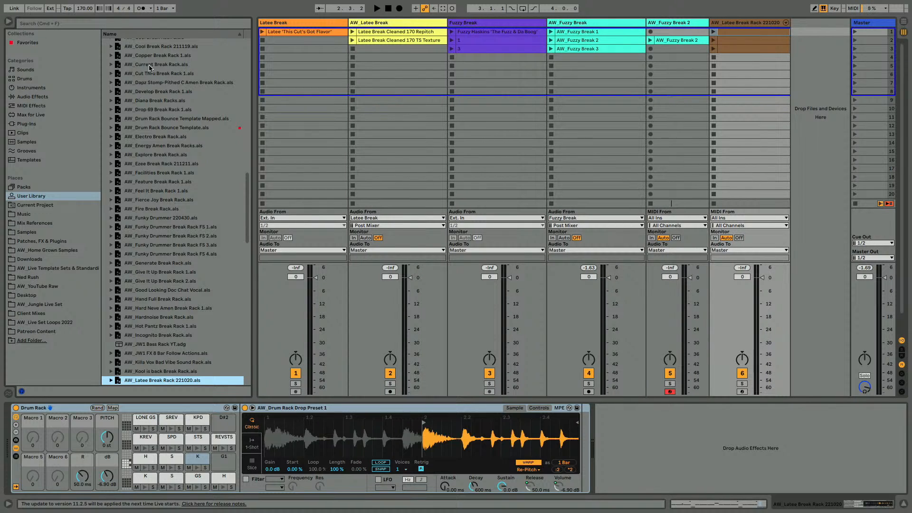
{"action": "left_click_drag", "start_coordinate": [101, 88], "coordinate": [92, 89]}
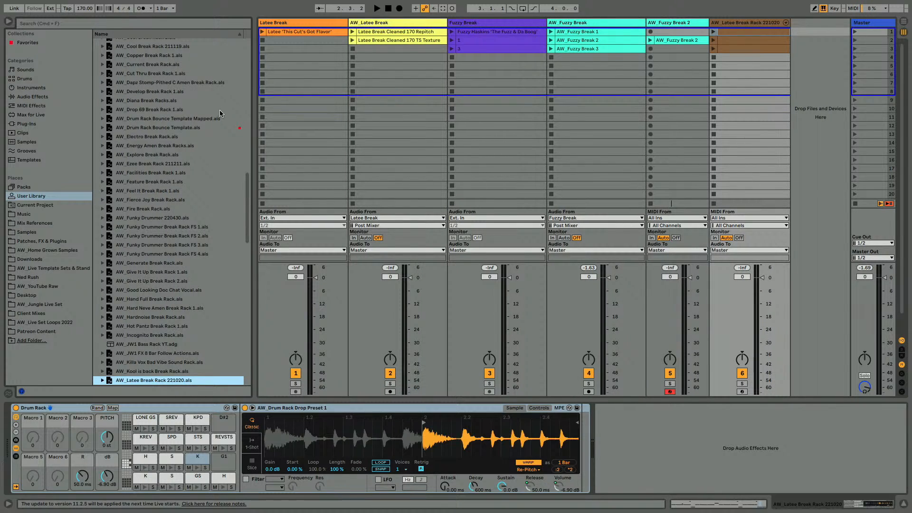
{"action": "left_click_drag", "start_coordinate": [255, 108], "coordinate": [231, 106]}
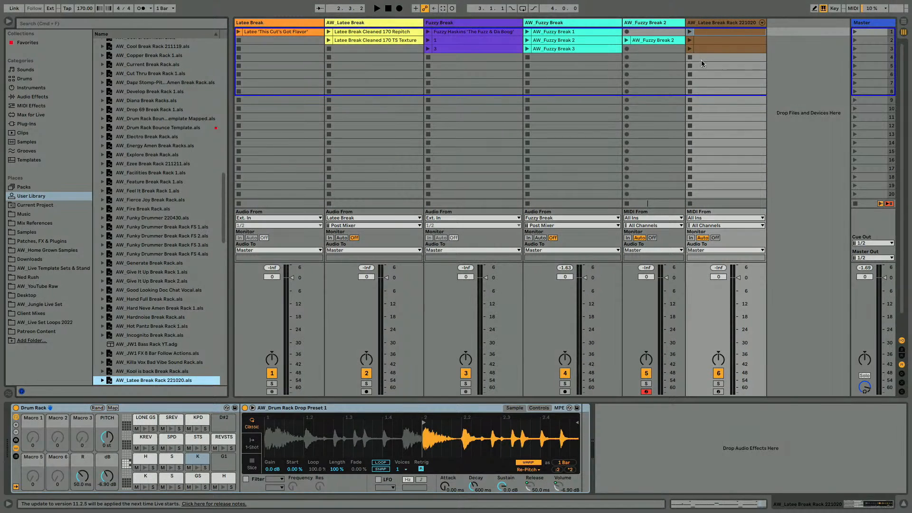
Check the devices on the Latee and Fuzzy break tracks and narrow the browser further
{"action": "left_click", "coordinate": [708, 24]}
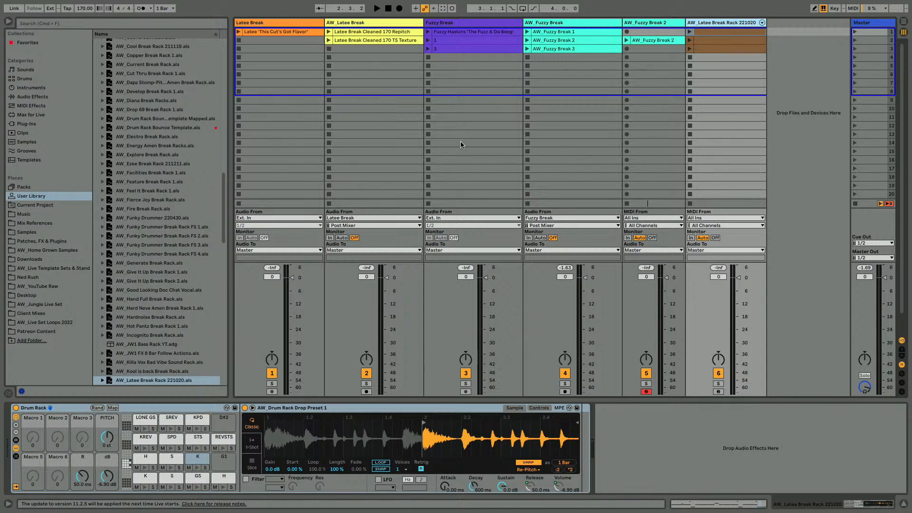
{"action": "left_click", "coordinate": [683, 23]}
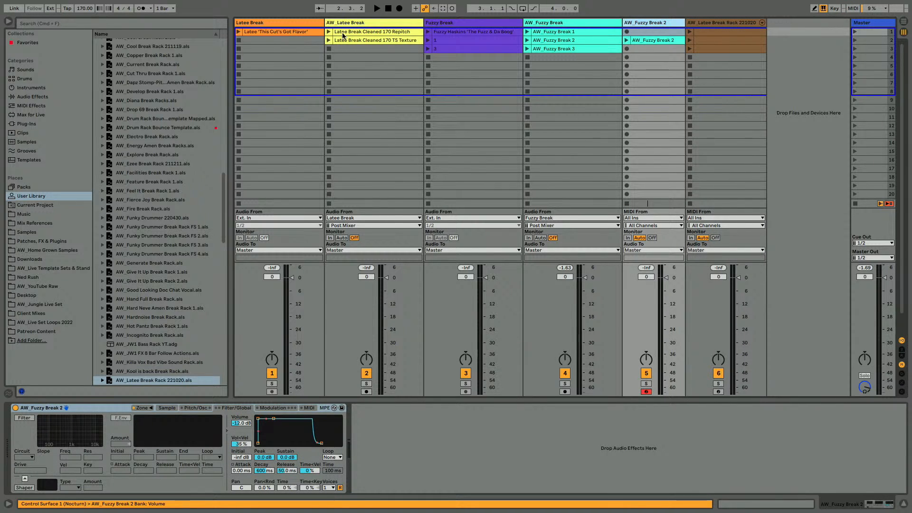
{"action": "left_click", "coordinate": [270, 23]}
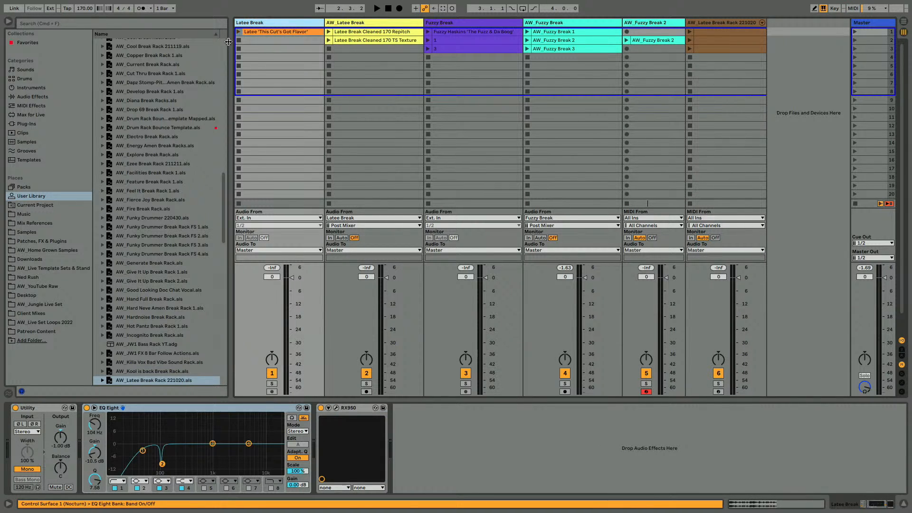
{"action": "left_click_drag", "start_coordinate": [228, 42], "coordinate": [221, 42]}
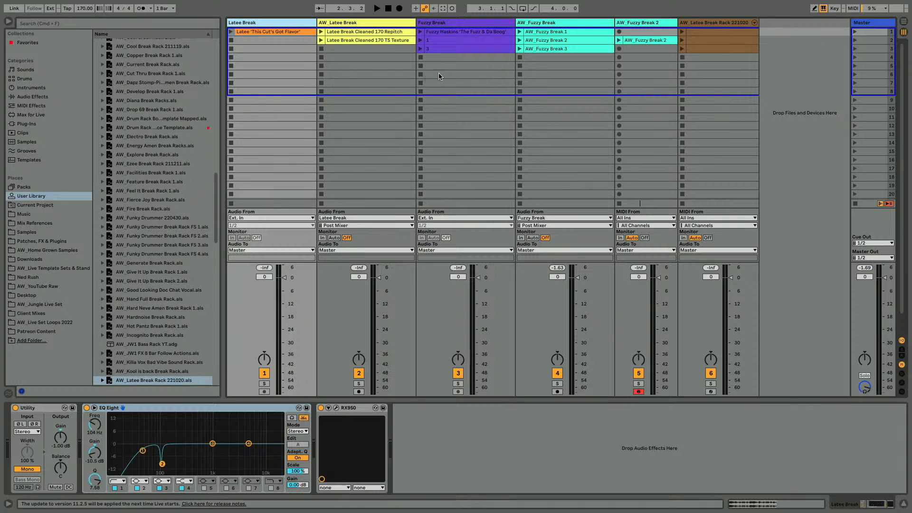
{"action": "left_click", "coordinate": [456, 32]}
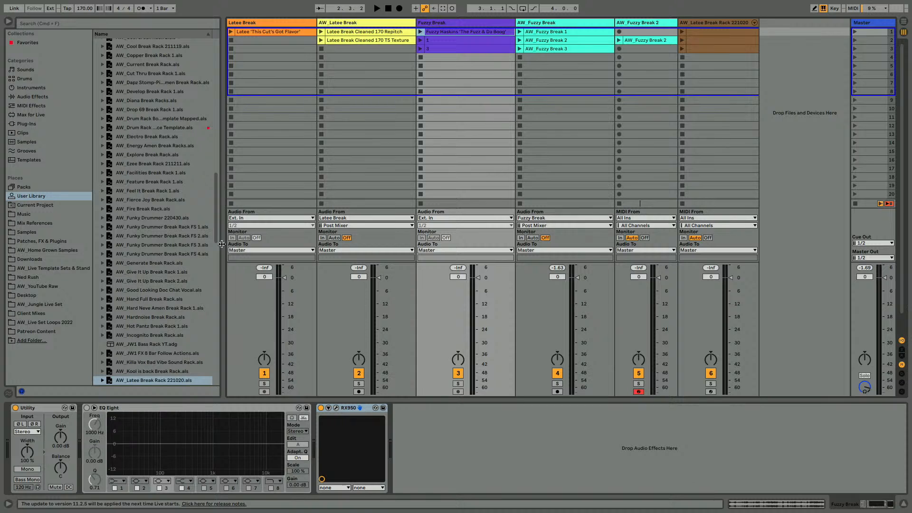
{"action": "left_click_drag", "start_coordinate": [222, 243], "coordinate": [196, 222]}
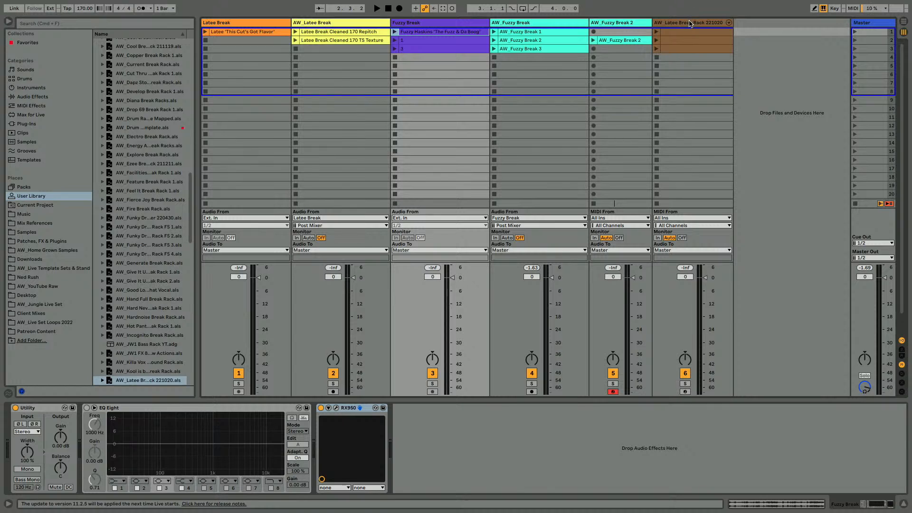
Reduce the width of the AW_Latee Break Rack 221020 and Latee Break tracks
{"action": "left_click", "coordinate": [689, 24]}
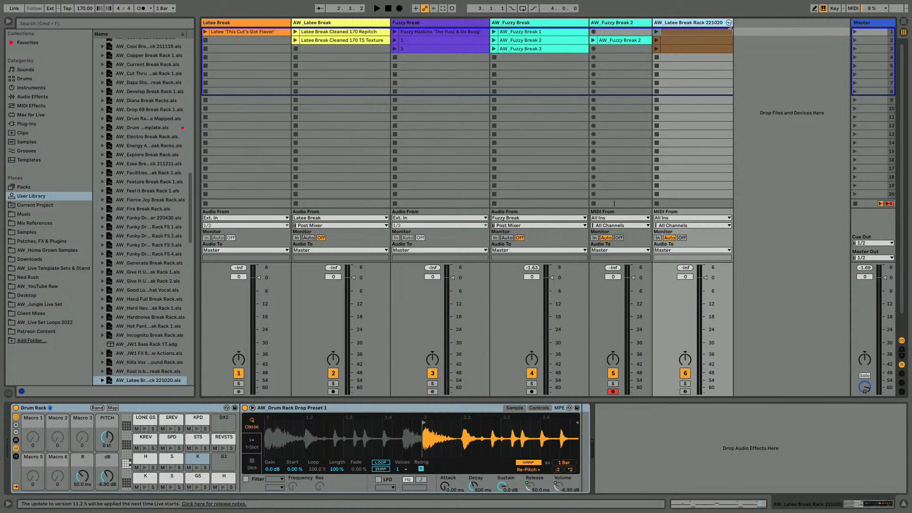
{"action": "left_click_drag", "start_coordinate": [732, 25], "coordinate": [720, 24]}
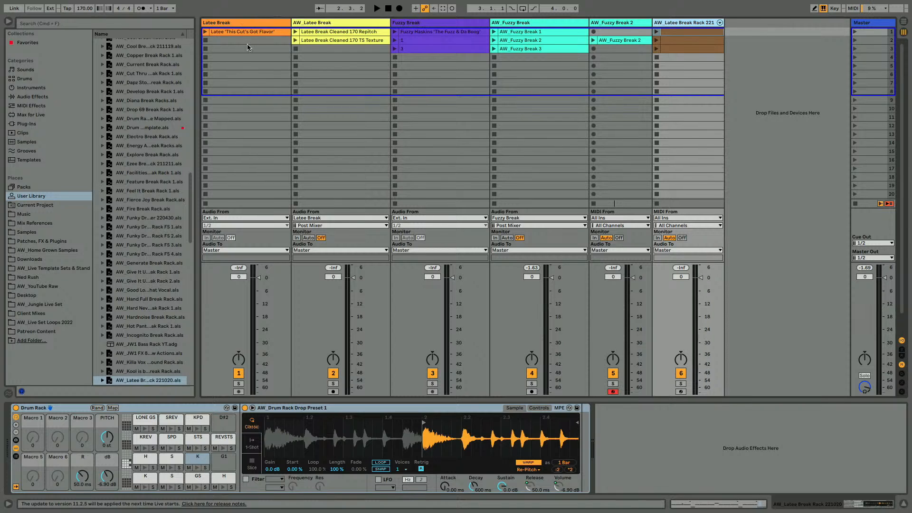
{"action": "left_click", "coordinate": [248, 22]}
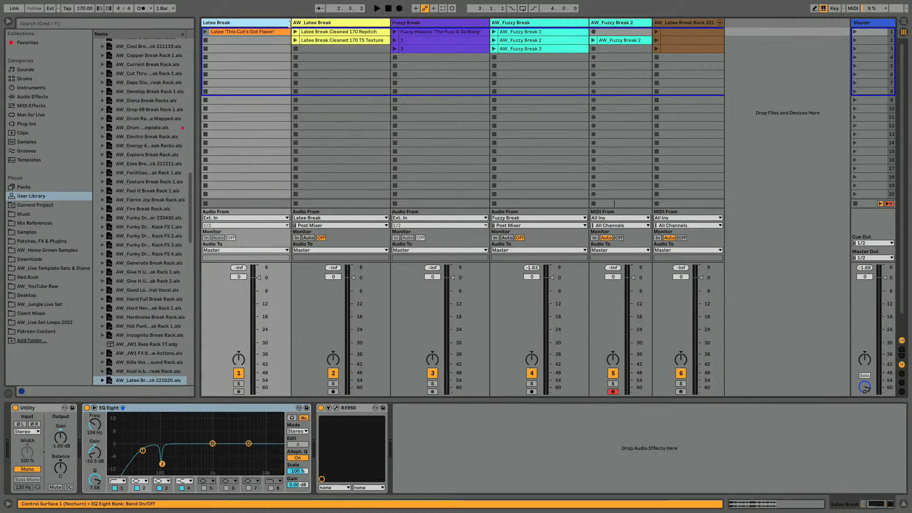
{"action": "left_click_drag", "start_coordinate": [286, 23], "coordinate": [277, 23]}
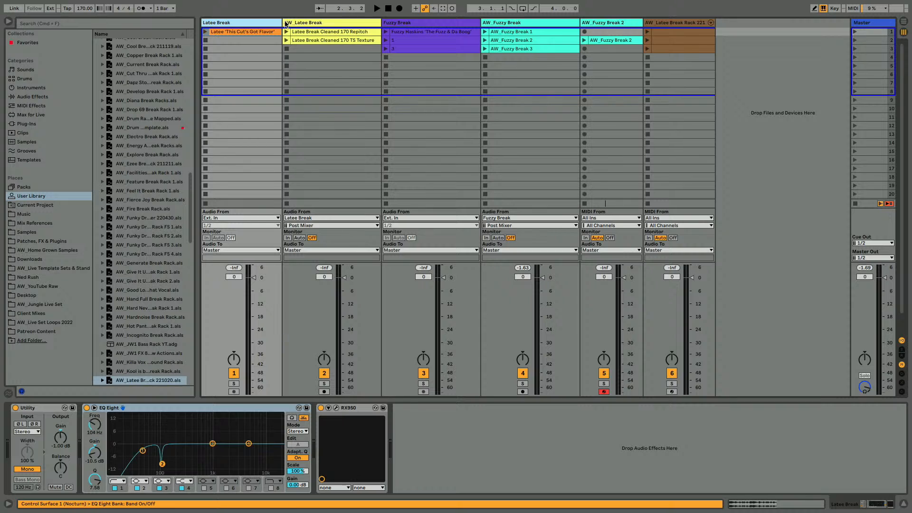
Reduce the width of the Fuzzy Break track and view the devices of the AW_Latee Break Rack 221020 track
{"action": "left_click", "coordinate": [431, 22]}
{"action": "left_click_drag", "start_coordinate": [479, 22], "coordinate": [470, 22]}
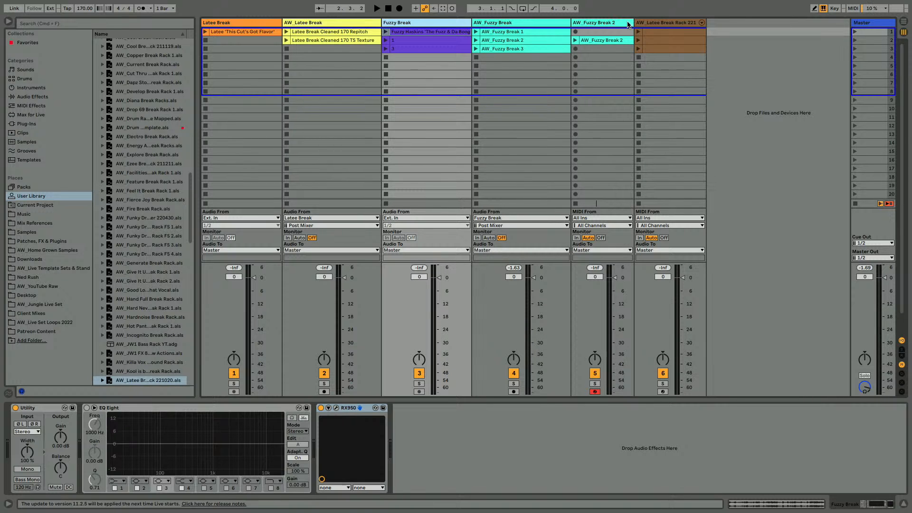
{"action": "left_click", "coordinate": [678, 28]}
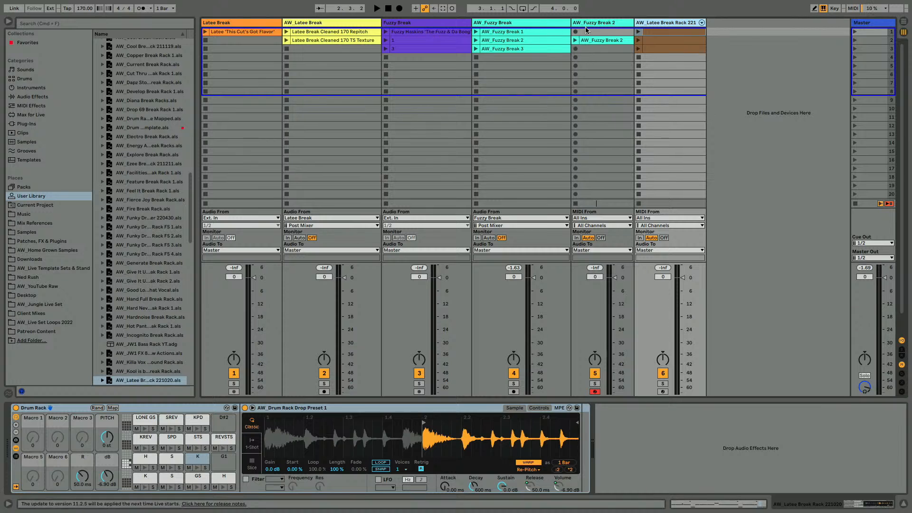
Play the AW_Fuzzy Break 2 MIDI clip and quantize all of its notes
{"action": "left_click", "coordinate": [575, 39]}
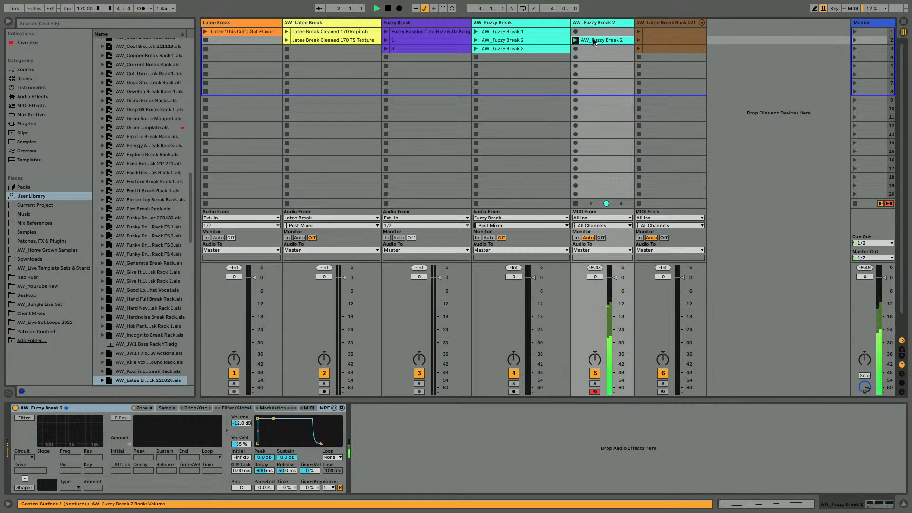
{"action": "double_click", "coordinate": [595, 41]}
{"action": "key", "text": "super+a"}
{"action": "key", "text": "super+u"}
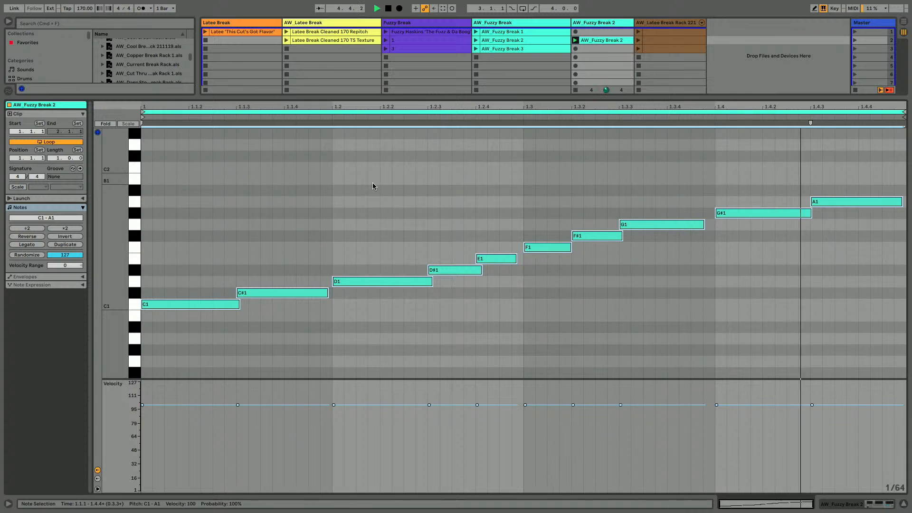
Apply Legato to all the selected notes, raise their velocity to 127 and return to the track's devices
{"action": "left_click", "coordinate": [23, 245]}
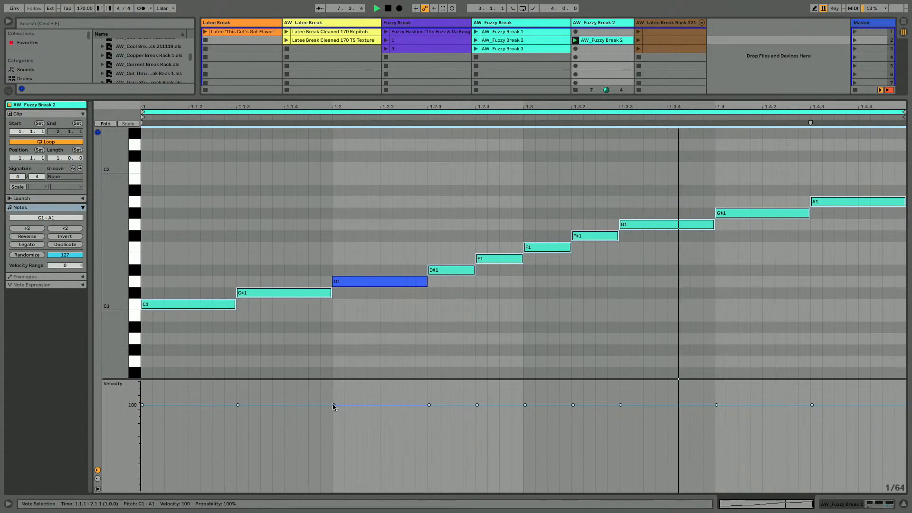
{"action": "left_click_drag", "start_coordinate": [333, 405], "coordinate": [334, 382]}
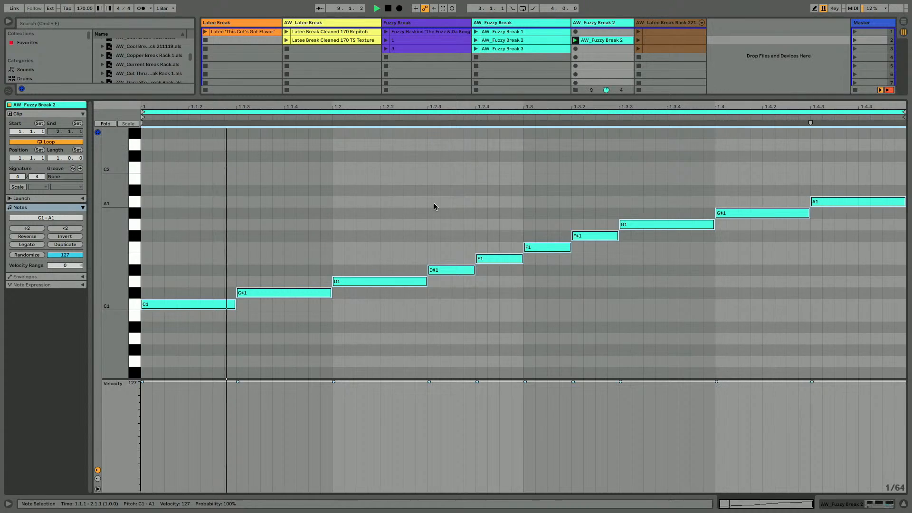
{"action": "key", "text": "shift+Tab"}
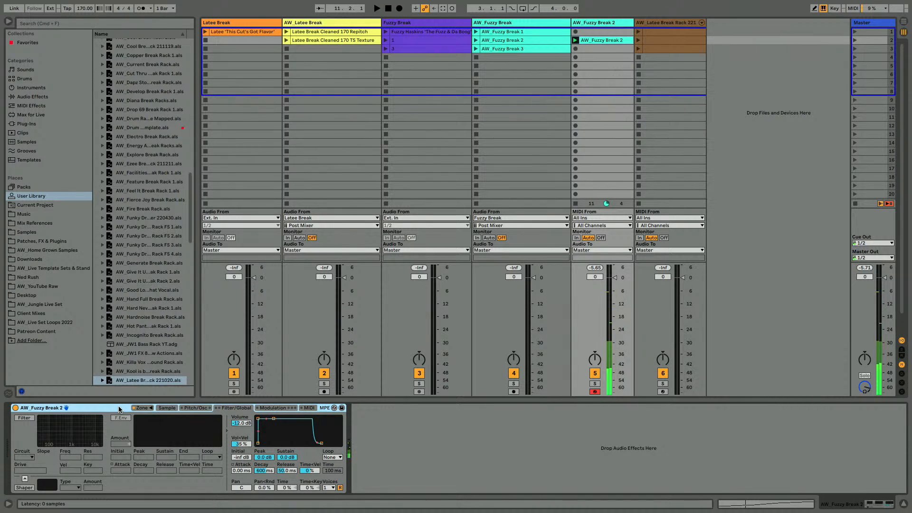
Group the AW_Fuzzy Break 2 Sampler into an Instrument Rack and map its volume to Macro 8
{"action": "key", "text": "super+g"}
{"action": "left_click", "coordinate": [15, 420]}
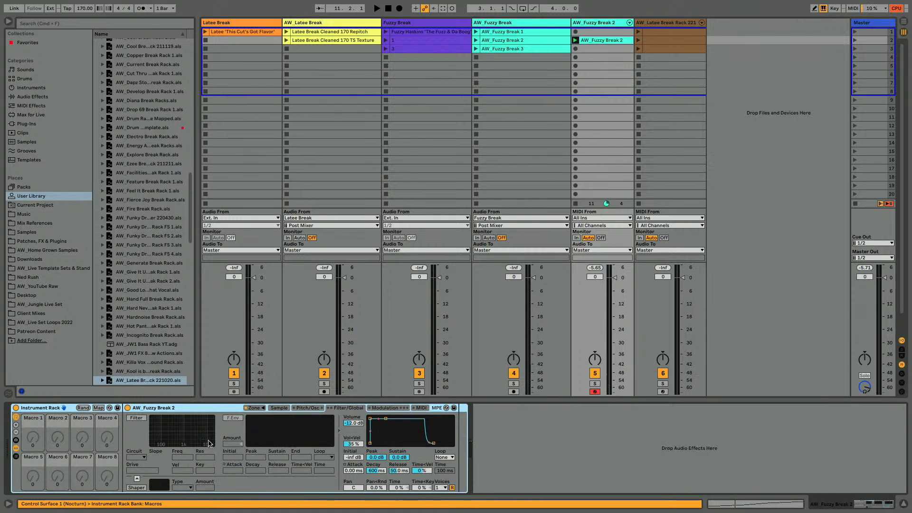
{"action": "right_click", "coordinate": [350, 423]}
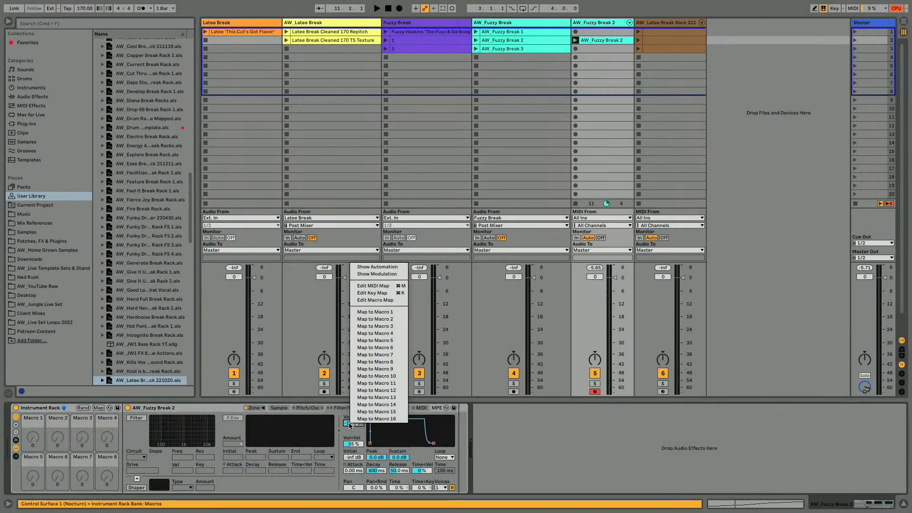
{"action": "left_click", "coordinate": [375, 362]}
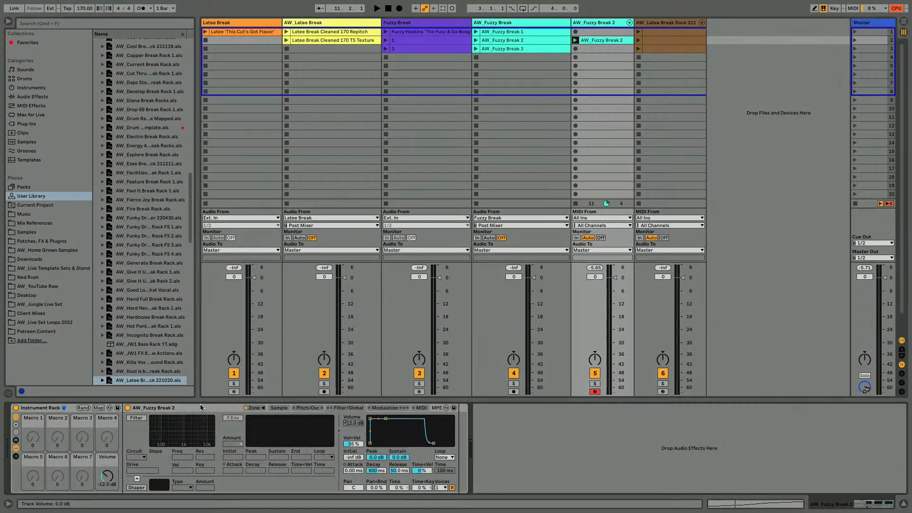
Rename the rack's volume macro as dB
{"action": "left_click", "coordinate": [101, 456]}
{"action": "key", "text": "super+r"}
{"action": "type", "text": "d"}
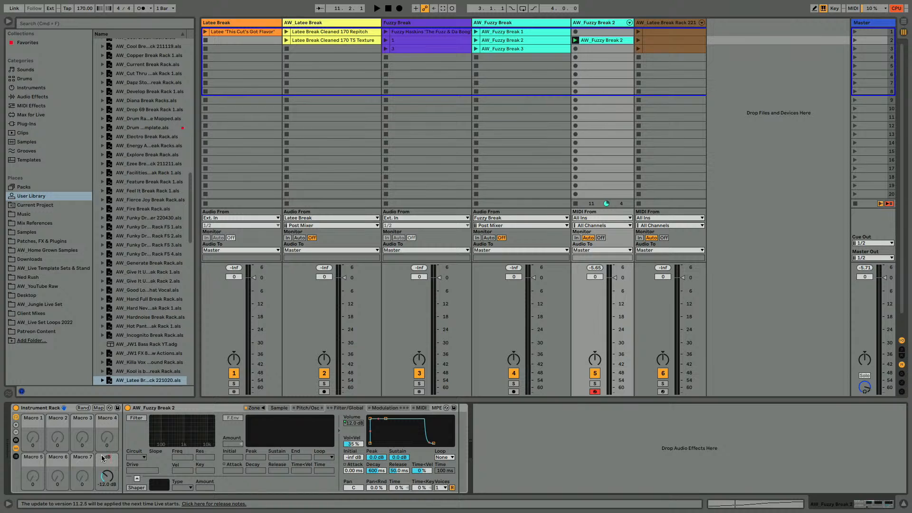
{"action": "type", "text": "B"}
{"action": "key", "text": "Return"}
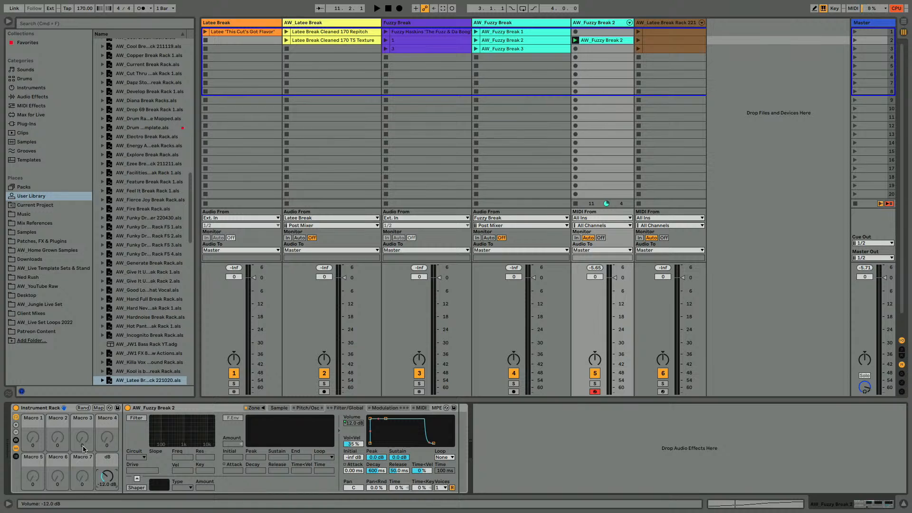
Map the Sampler volume envelope's Decay, Sustain and Release to Macros 5, 6 and 7
{"action": "left_click", "coordinate": [377, 407]}
{"action": "left_click", "coordinate": [318, 408]}
{"action": "left_click", "coordinate": [338, 409]}
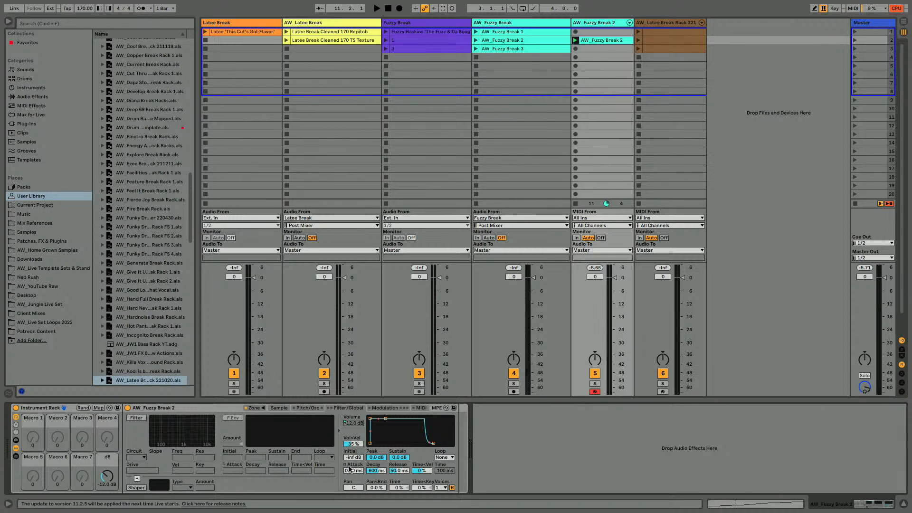
{"action": "right_click", "coordinate": [374, 470]}
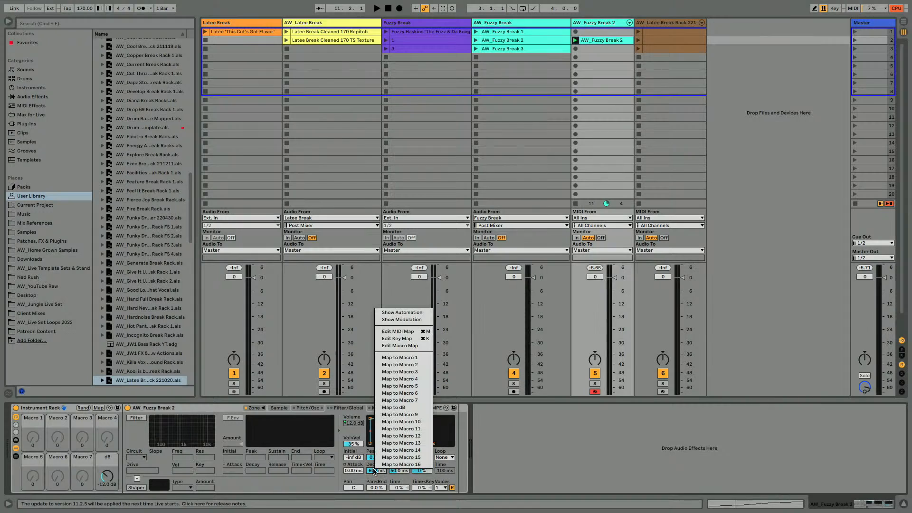
{"action": "left_click", "coordinate": [394, 386]}
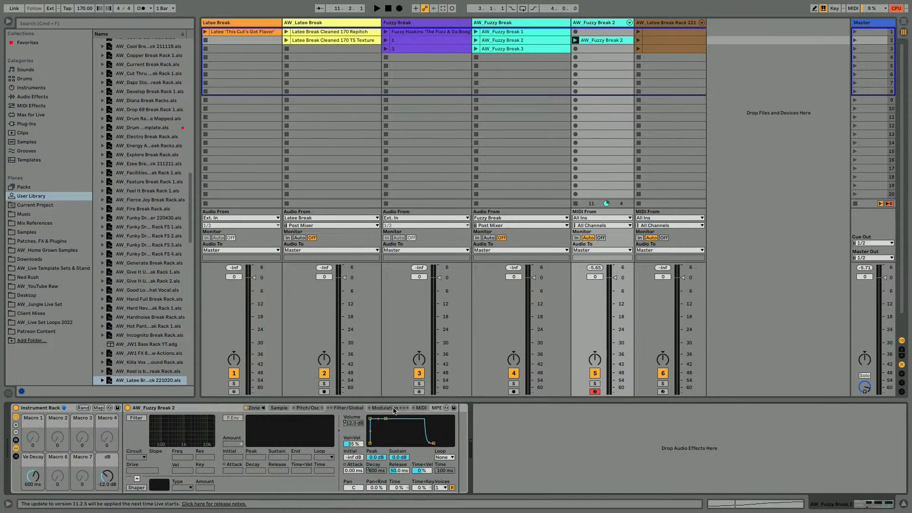
{"action": "right_click", "coordinate": [393, 470]}
{"action": "left_click", "coordinate": [406, 383]}
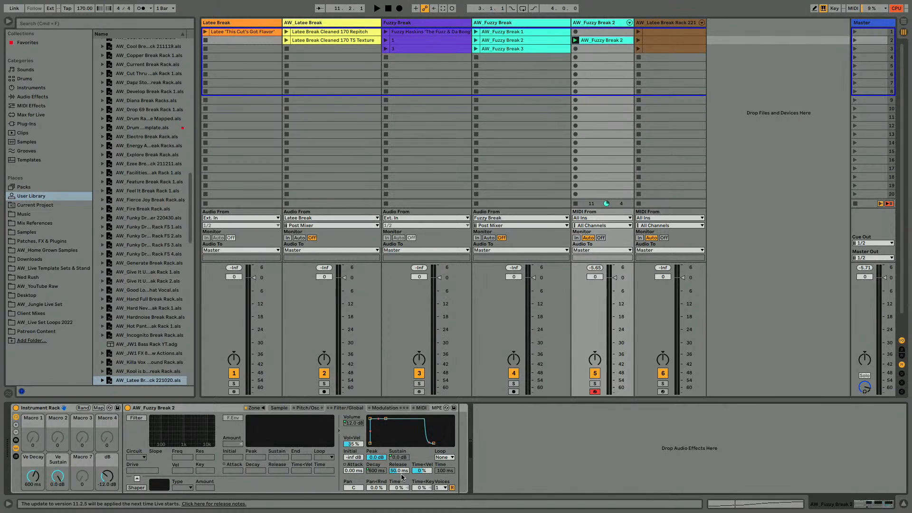
{"action": "right_click", "coordinate": [400, 470]}
{"action": "left_click", "coordinate": [413, 403]}
Rename the decay, sustain and release macros as D, S and R
{"action": "type", "text": "D"}
{"action": "key", "text": "Tab"}
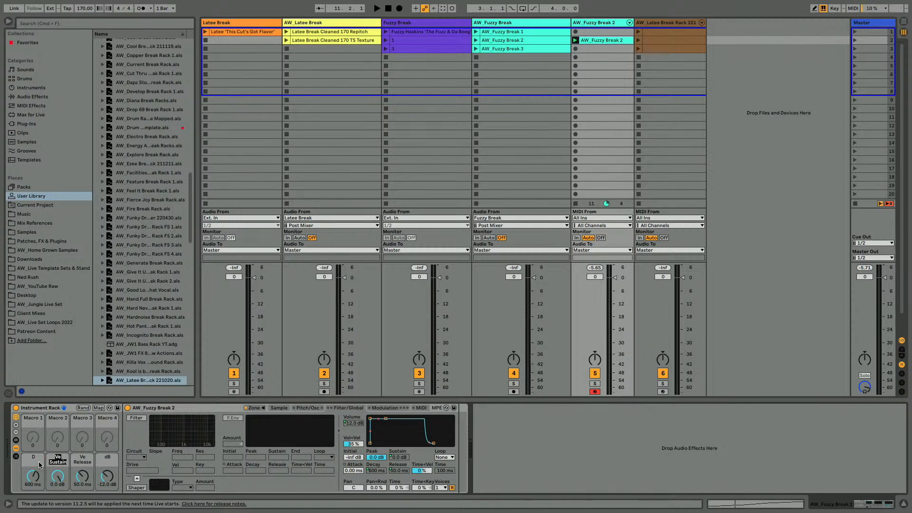
{"action": "type", "text": "S"}
{"action": "key", "text": "Tab"}
{"action": "type", "text": "R"}
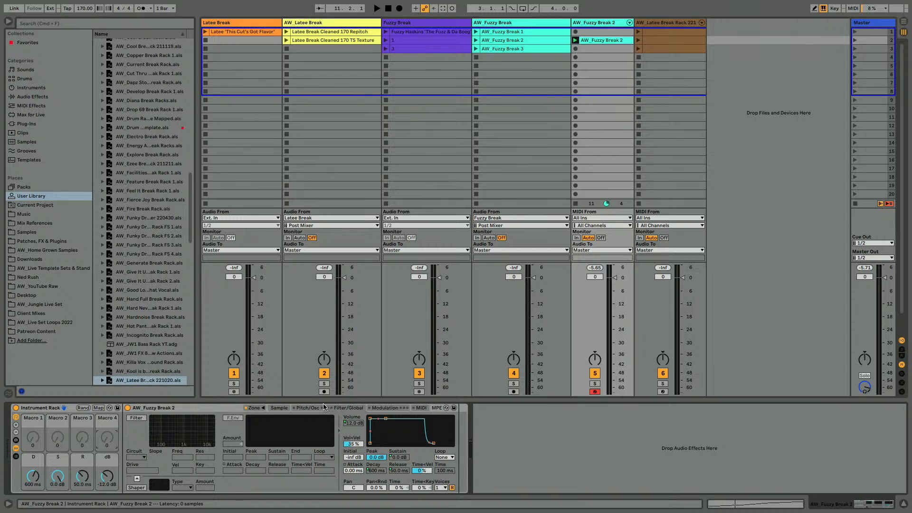
Map the Sampler's transpose to Macro 4 and rename that macro as PITCH
{"action": "left_click", "coordinate": [308, 408]}
{"action": "right_click", "coordinate": [404, 469]}
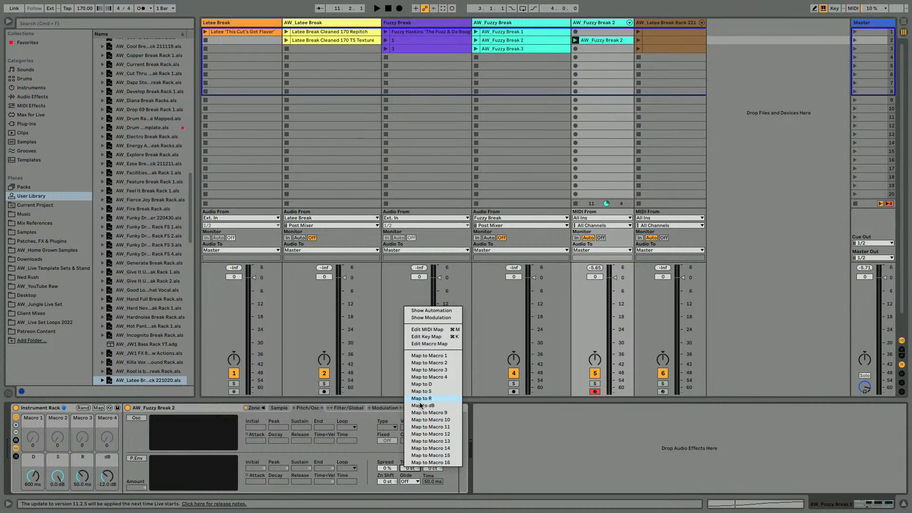
{"action": "left_click", "coordinate": [428, 378]}
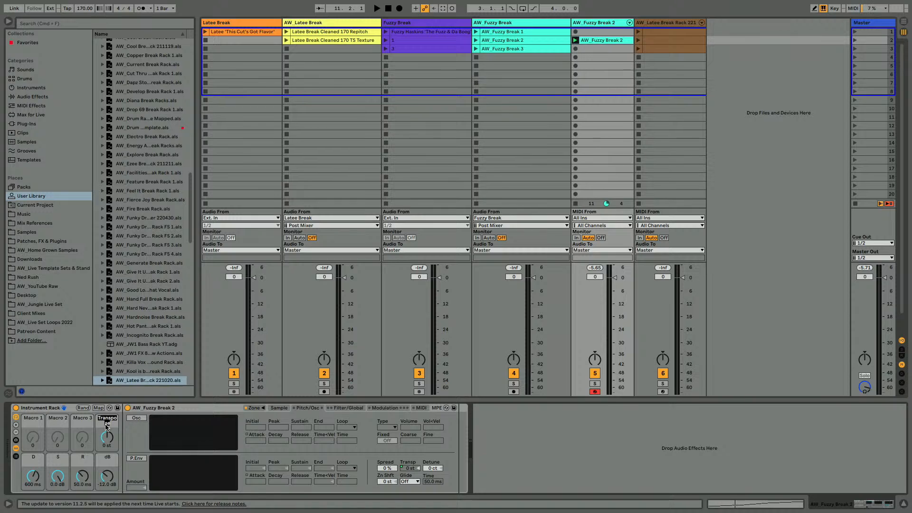
{"action": "type", "text": "PiTCH"}
Rename the AW_Fuzzy Break 2 track as AW_Fuzzy Break 1 Rack
{"action": "left_click", "coordinate": [41, 410]}
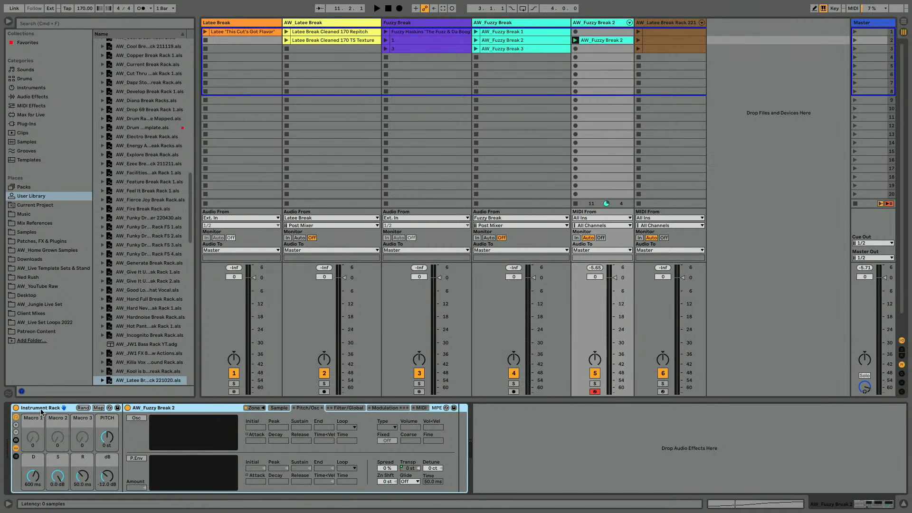
{"action": "left_click", "coordinate": [666, 22]}
{"action": "left_click", "coordinate": [599, 26]}
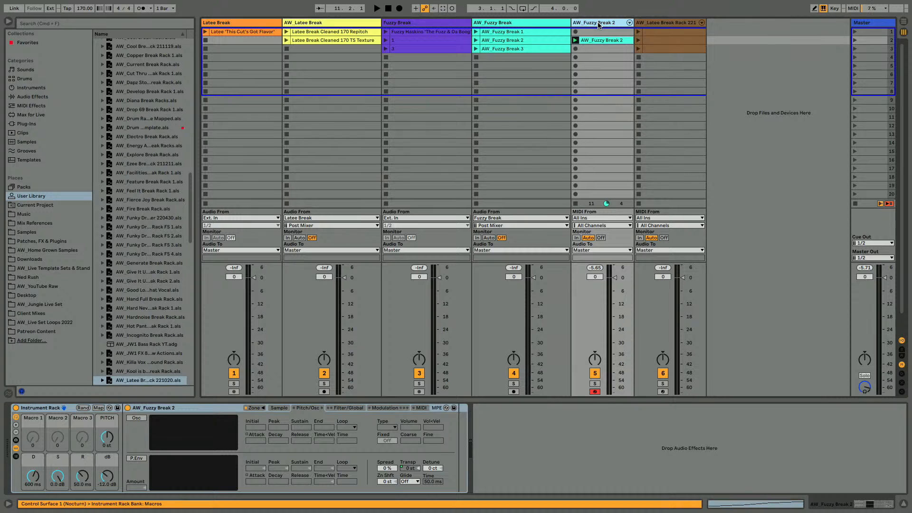
{"action": "key", "text": "super+r"}
{"action": "type", "text": "AW_"}
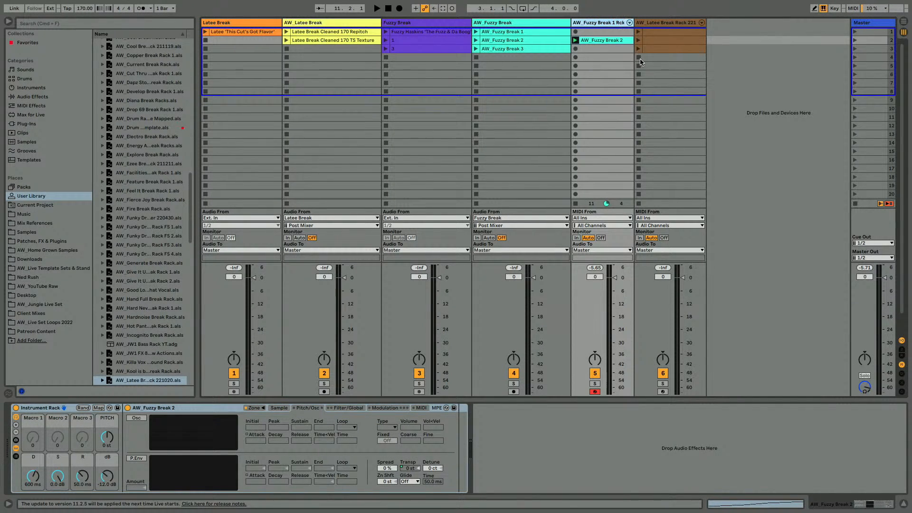
{"action": "key", "text": "Return"}
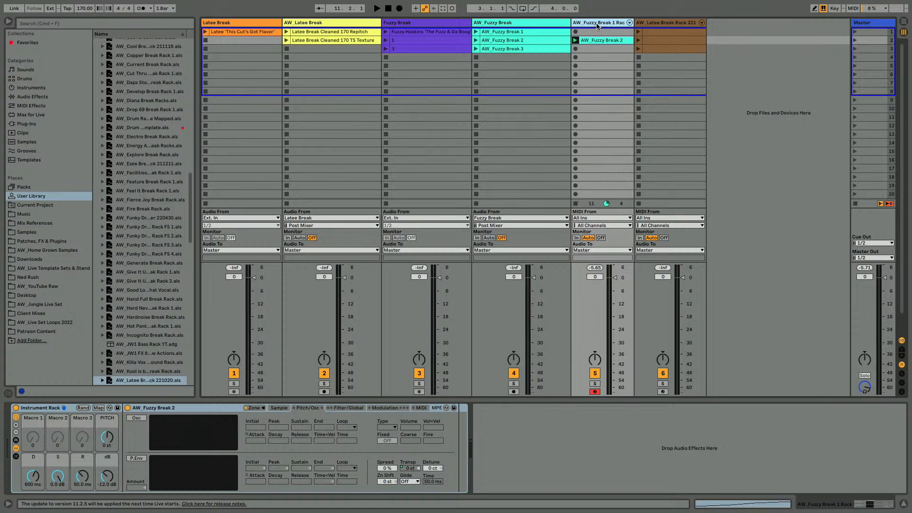
Play the AW_Fuzzy Break 2 clip and show the Sampler's zone list together with the Slice 1 waveform
{"action": "left_click", "coordinate": [591, 39]}
{"action": "key", "text": "space"}
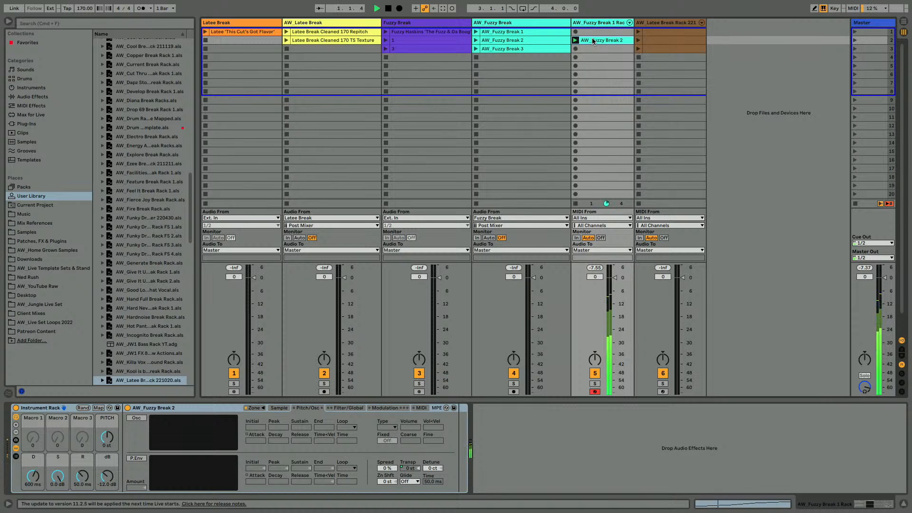
{"action": "left_click", "coordinate": [255, 408]}
{"action": "left_click", "coordinate": [252, 84]}
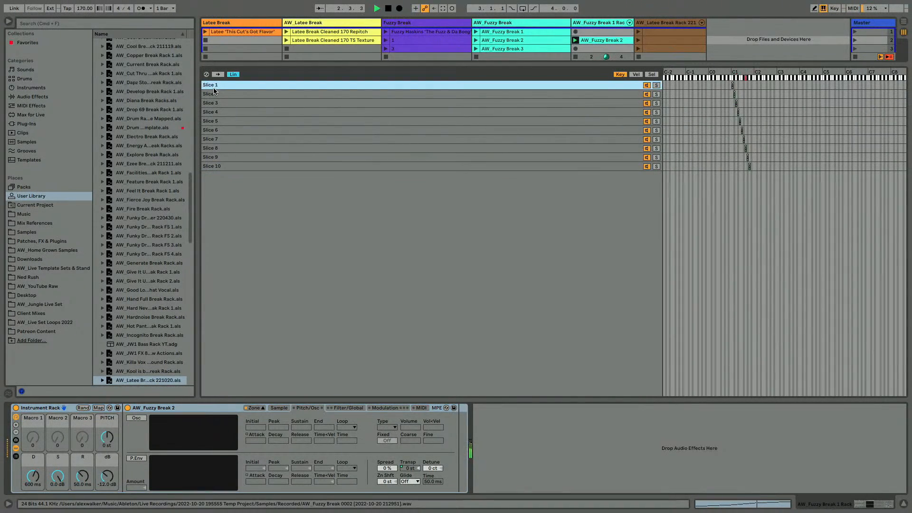
{"action": "left_click_drag", "start_coordinate": [269, 65], "coordinate": [270, 194]}
{"action": "left_click", "coordinate": [279, 408]}
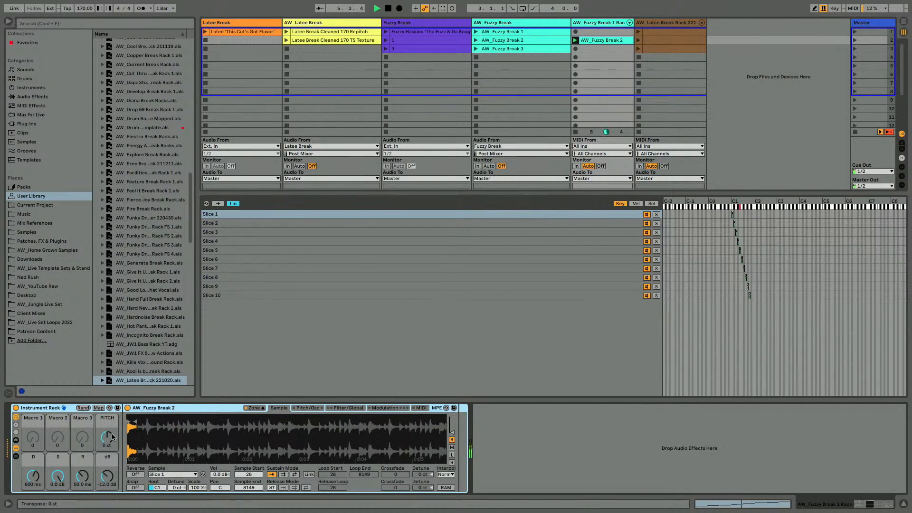
Audition the break and examine the start and end points of Slice 1 and Slice 2 in the Sampler waveform
{"action": "key", "text": "space"}
{"action": "key", "text": "space"}
{"action": "left_click_drag", "start_coordinate": [140, 432], "coordinate": [140, 457]}
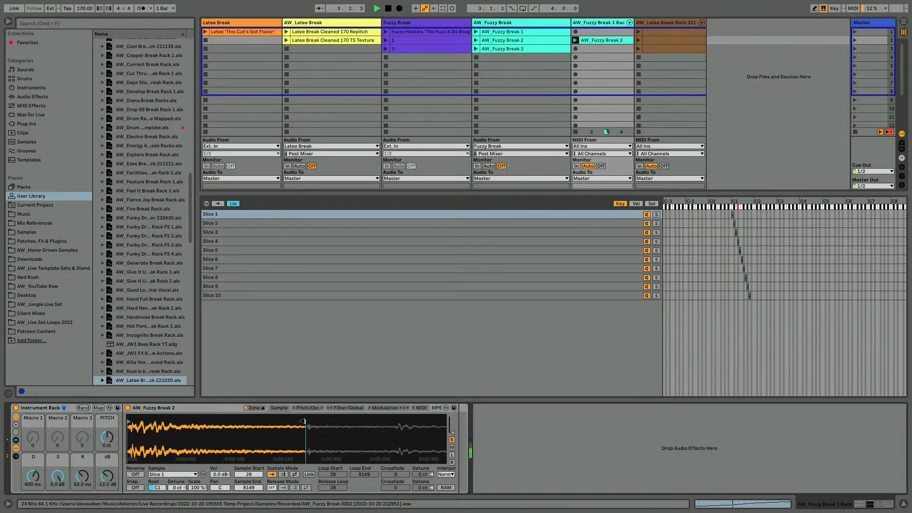
{"action": "left_click_drag", "start_coordinate": [304, 421], "coordinate": [304, 421]}
{"action": "left_click", "coordinate": [256, 223]}
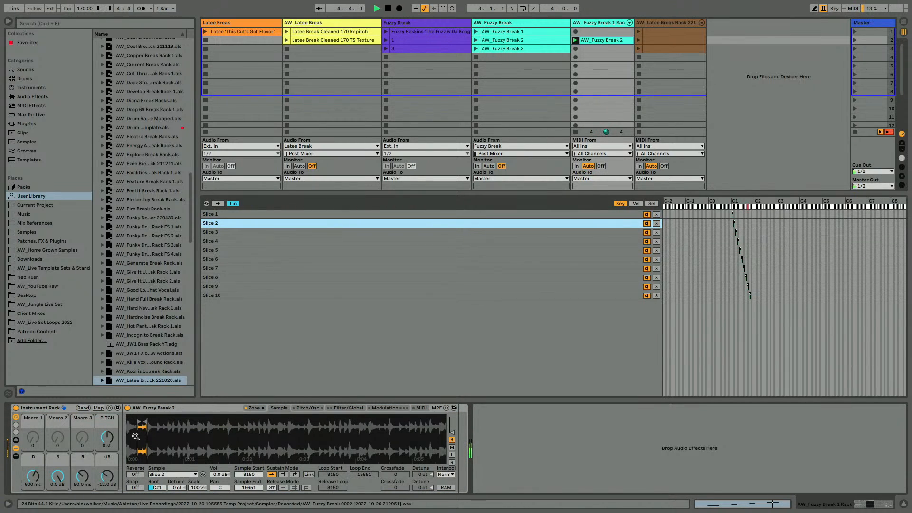
{"action": "mouse_move", "coordinate": [138, 438]}
{"action": "left_mouse_down"}
{"action": "mouse_move", "coordinate": [230, 438]}
{"action": "mouse_move", "coordinate": [127, 438]}
{"action": "left_mouse_up"}
{"action": "key", "text": "space"}
{"action": "key", "text": "space"}
{"action": "left_click_drag", "start_coordinate": [193, 440], "coordinate": [194, 416]}
{"action": "key", "text": "space"}
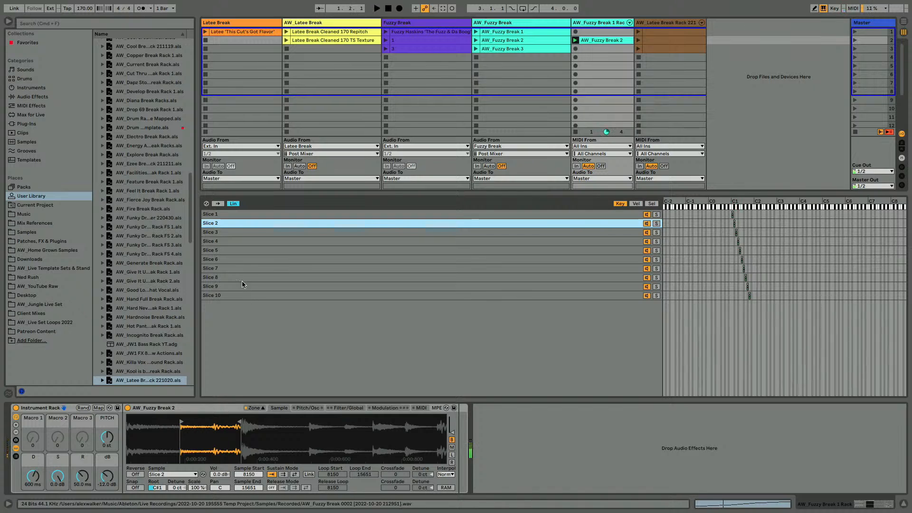
{"action": "key", "text": "space"}
{"action": "key", "text": "space"}
In the AW_Fuzzy Break 2 MIDI clip, move the notes from D1 to A1 up one semitone and shorten the C#1 note
{"action": "double_click", "coordinate": [584, 41]}
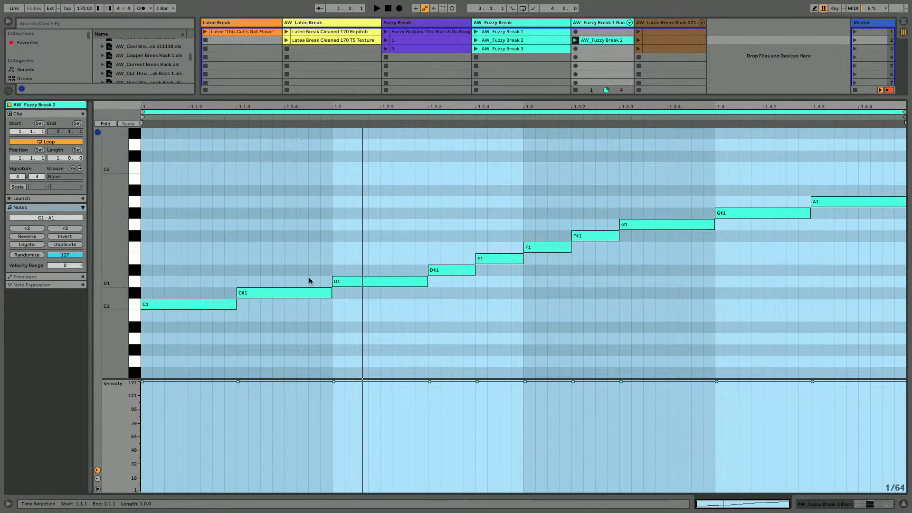
{"action": "left_click", "coordinate": [303, 292]}
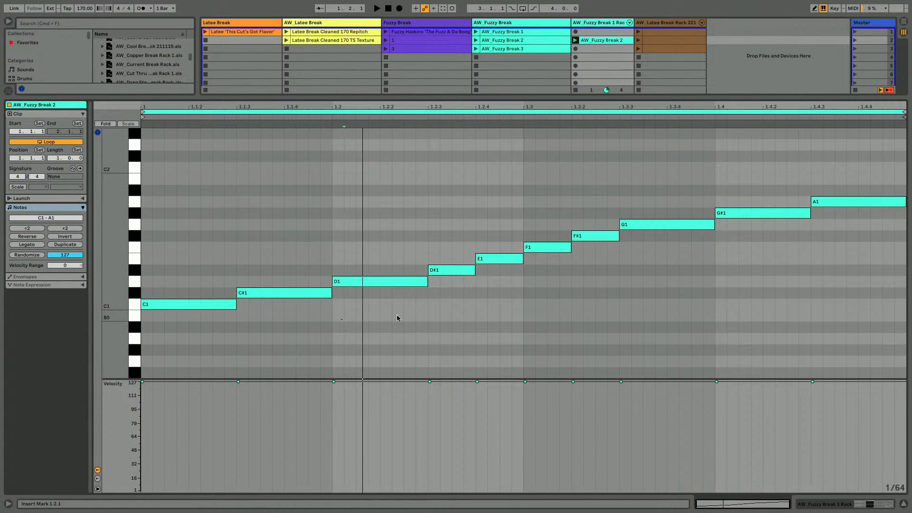
{"action": "left_click_drag", "start_coordinate": [397, 318], "coordinate": [909, 151]}
{"action": "key", "text": "Up"}
{"action": "left_click", "coordinate": [305, 293]}
{"action": "key", "text": "shift+Left"}
{"action": "key", "text": "shift+Left"}
{"action": "key", "text": "shift+Left"}
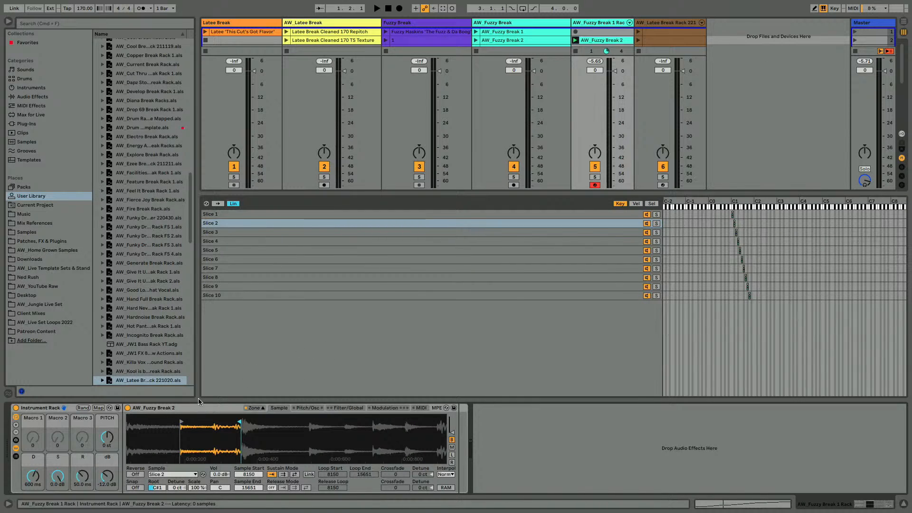
Duplicate the Slice 2 zone in the Sampler and select the original zone again
{"action": "left_click", "coordinate": [226, 223]}
{"action": "key", "text": "super+d"}
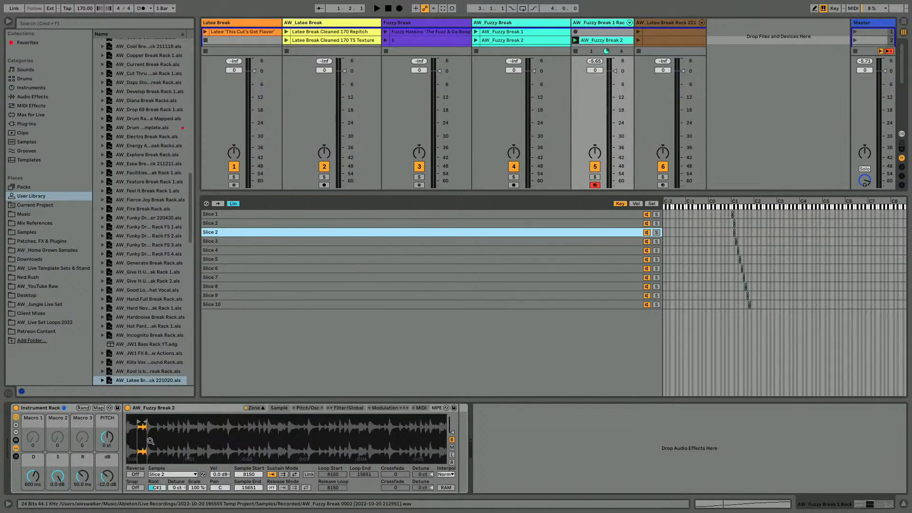
{"action": "left_click", "coordinate": [207, 224]}
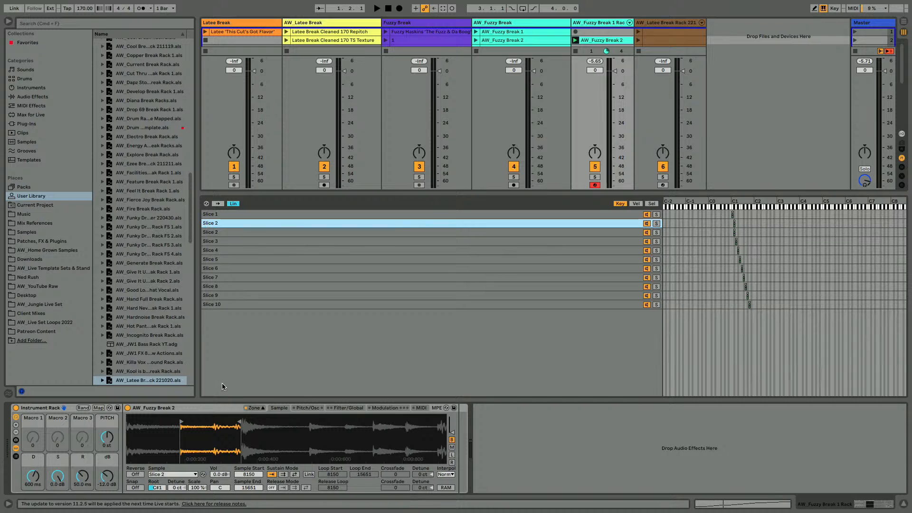
Split the Slice 2 sample between its two zones: end the first zone at 11966 and start the duplicate at 12170
{"action": "left_click_drag", "start_coordinate": [236, 423], "coordinate": [212, 422]}
{"action": "scroll", "coordinate": [213, 422], "scroll_direction": "up", "scroll_amount": 5}
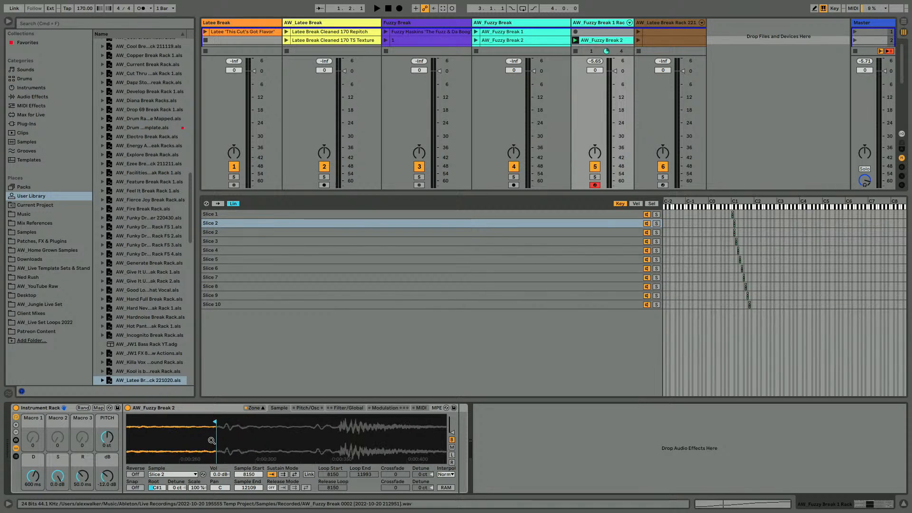
{"action": "left_click", "coordinate": [228, 232]}
{"action": "scroll", "coordinate": [216, 423], "scroll_direction": "up", "scroll_amount": 5}
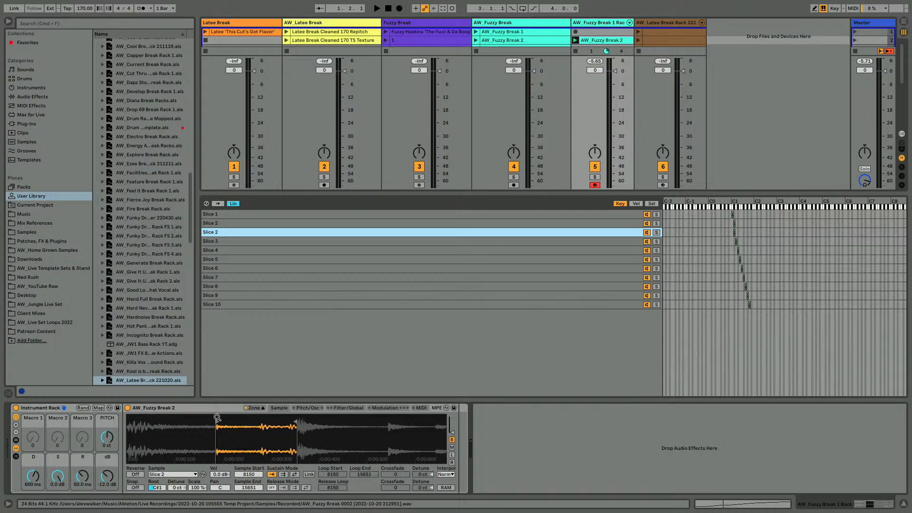
{"action": "mouse_move", "coordinate": [216, 422]}
{"action": "left_mouse_down"}
{"action": "mouse_move", "coordinate": [298, 413]}
{"action": "mouse_move", "coordinate": [256, 433]}
{"action": "left_mouse_up"}
{"action": "scroll", "coordinate": [260, 427], "scroll_direction": "up", "scroll_amount": 5}
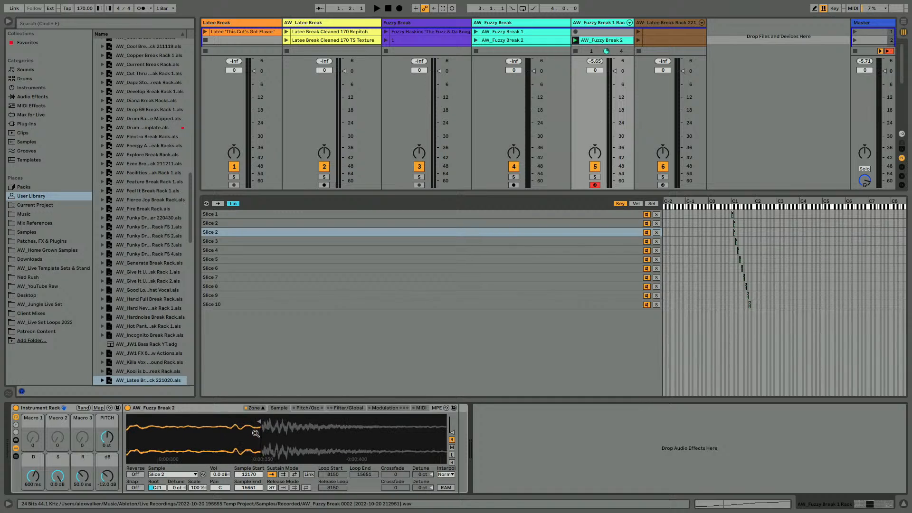
{"action": "left_click", "coordinate": [231, 223]}
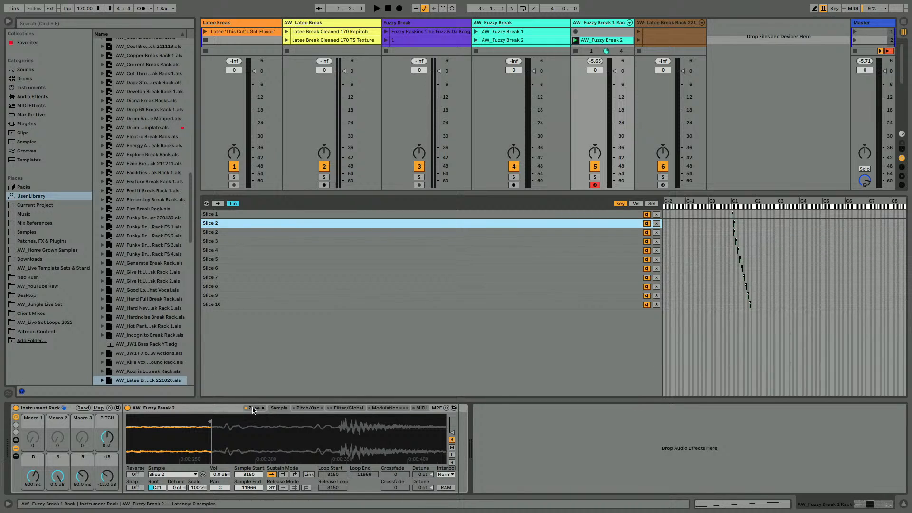
Shift the key ranges of the duplicate Slice 2 through Slice 10 up one semitone and close the Sampler's zone list
{"action": "left_click", "coordinate": [611, 233]}
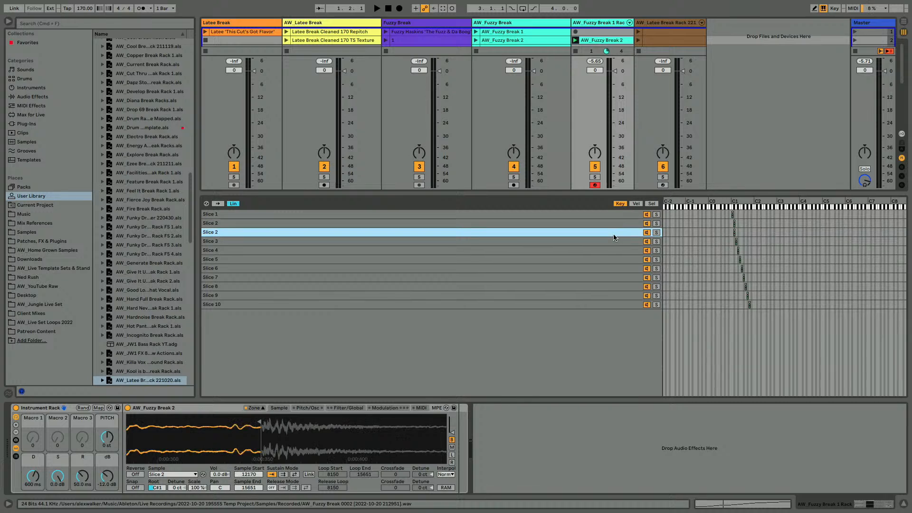
{"action": "left_click", "coordinate": [601, 304], "text": "shift"}
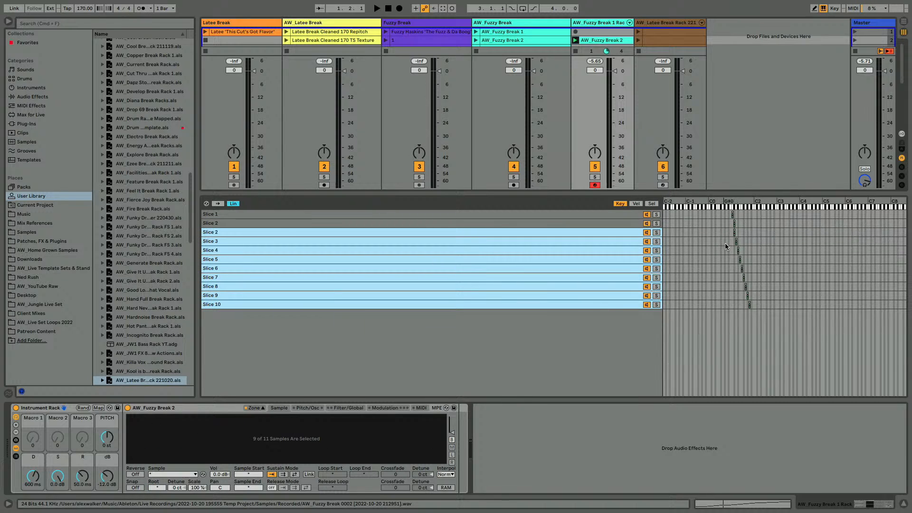
{"action": "left_click_drag", "start_coordinate": [735, 233], "coordinate": [737, 233]}
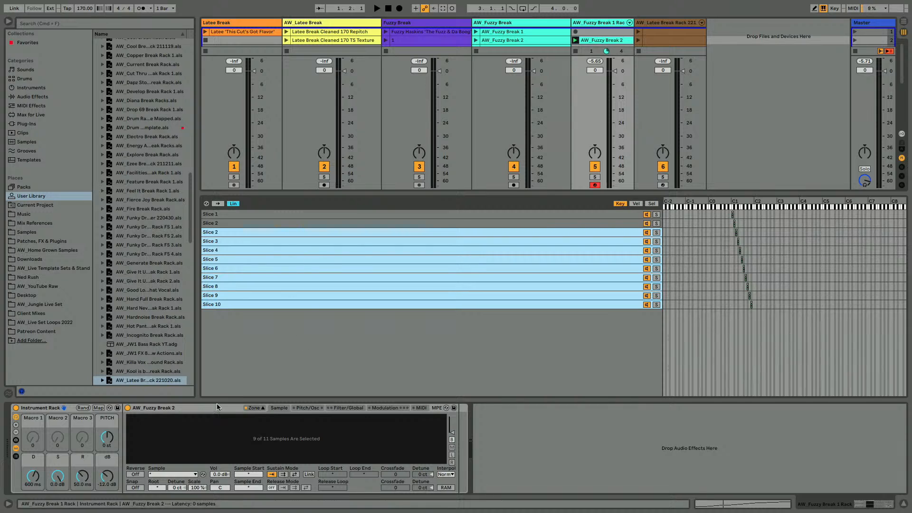
{"action": "left_click", "coordinate": [255, 408]}
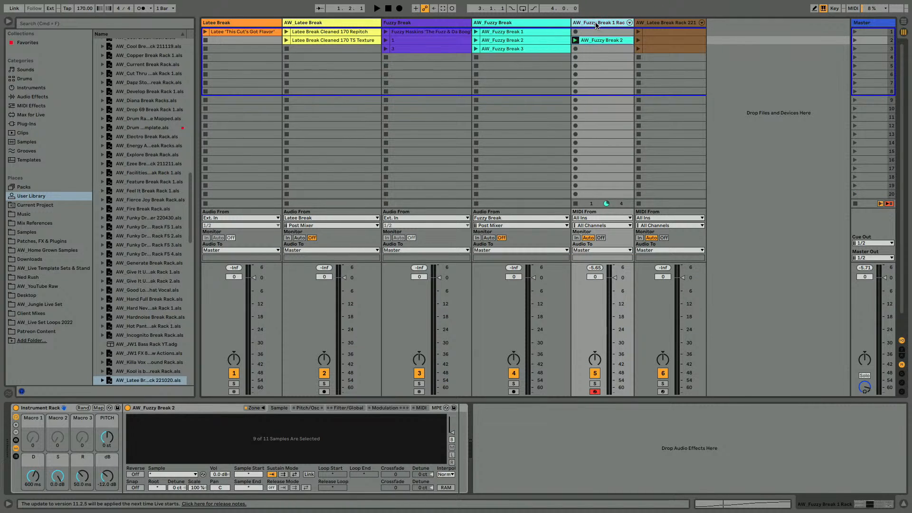
Hide the input/output section and the browser, and widen the AW_Fuzzy Break 1 Rack track to show its full name
{"action": "key", "text": "super+alt+i"}
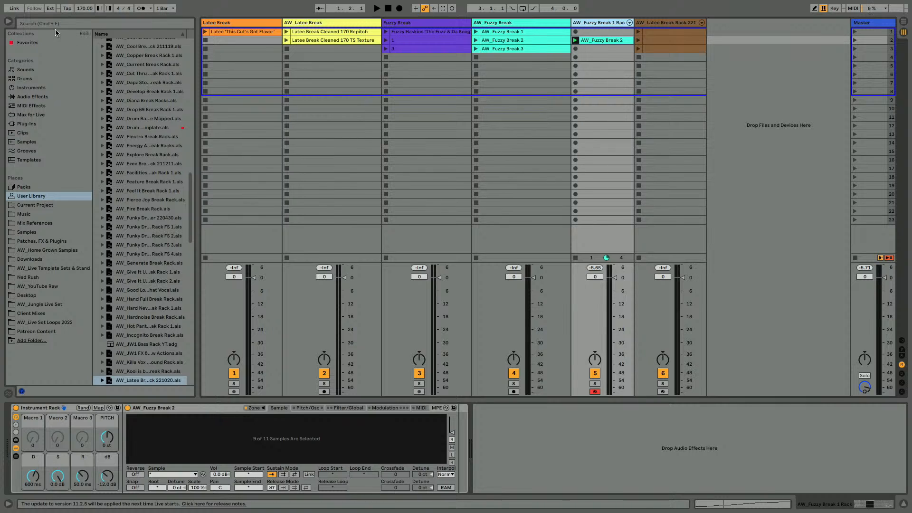
{"action": "left_click", "coordinate": [9, 21]}
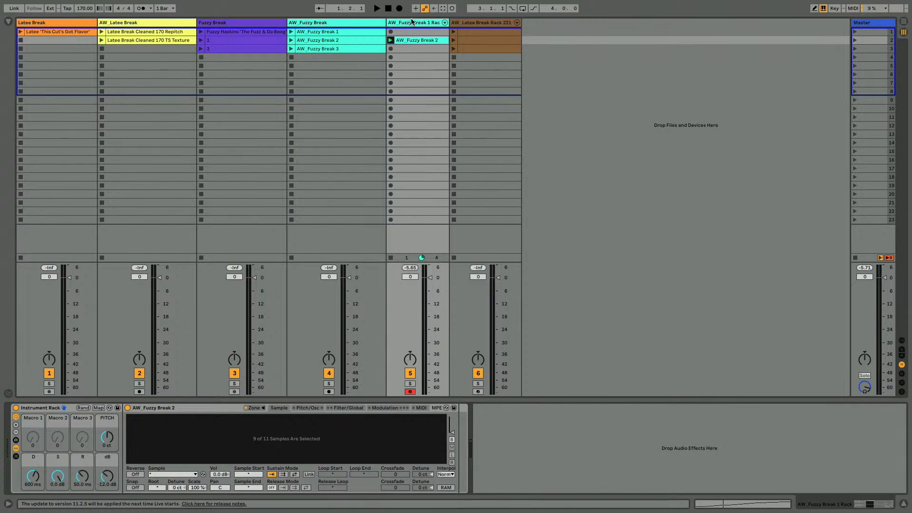
{"action": "mouse_move", "coordinate": [447, 24]}
{"action": "left_mouse_down"}
{"action": "mouse_move", "coordinate": [471, 24]}
{"action": "mouse_move", "coordinate": [458, 23]}
{"action": "left_mouse_up"}
Check the notes of the AW_Fuzzy Break 2 MIDI clip, return to the Sampler and check its zone list
{"action": "double_click", "coordinate": [419, 39]}
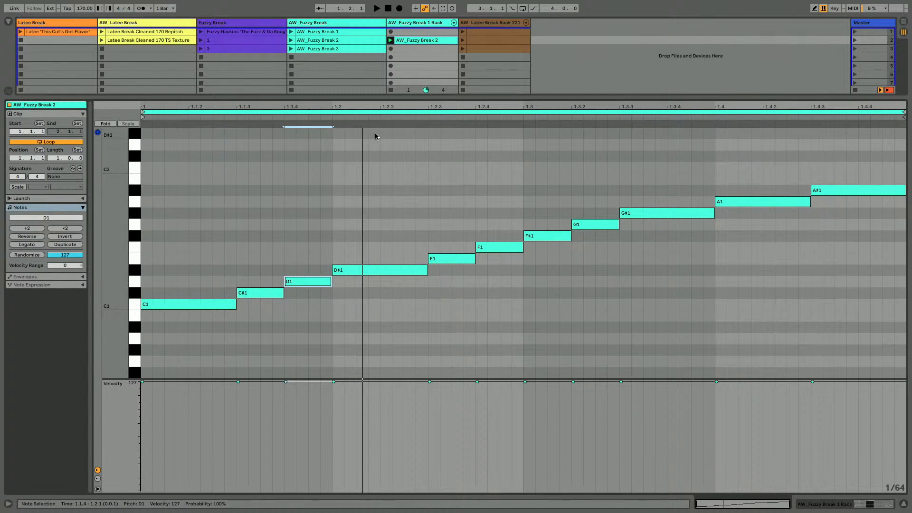
{"action": "left_click_drag", "start_coordinate": [370, 98], "coordinate": [370, 134]}
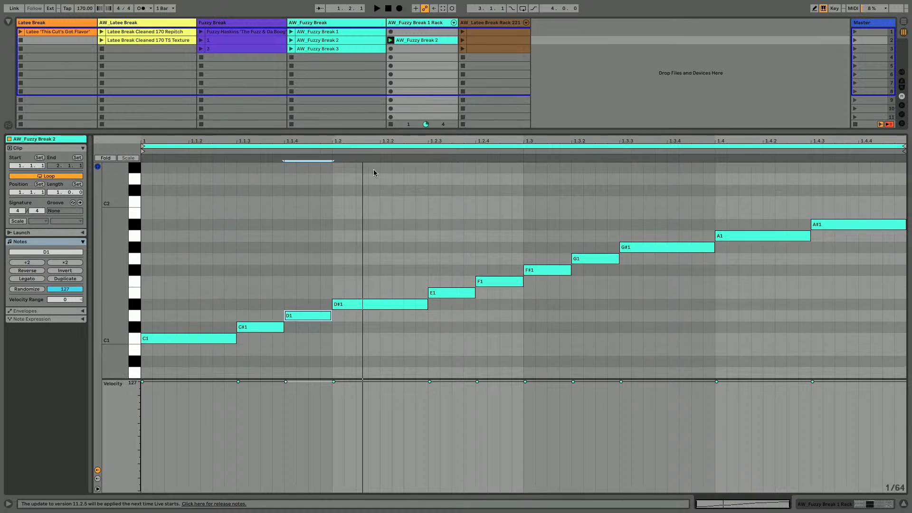
{"action": "key", "text": "shift+Tab"}
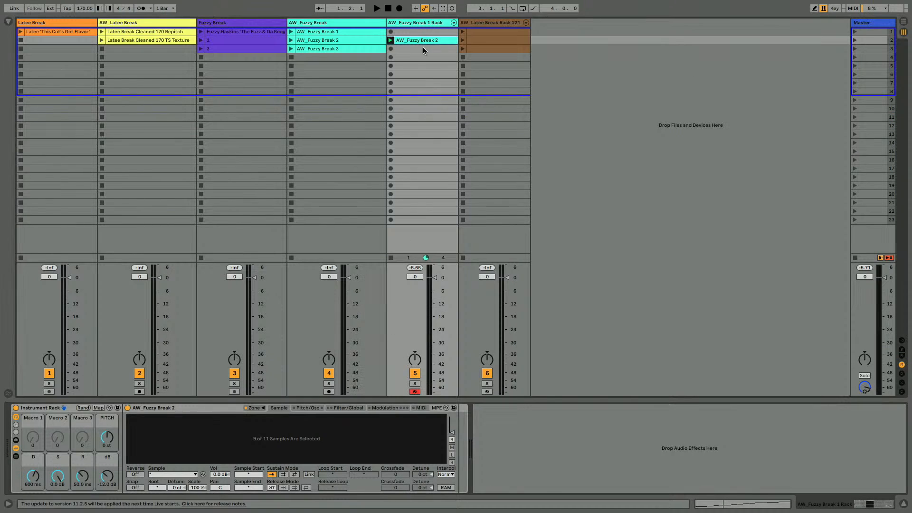
{"action": "left_click", "coordinate": [258, 410]}
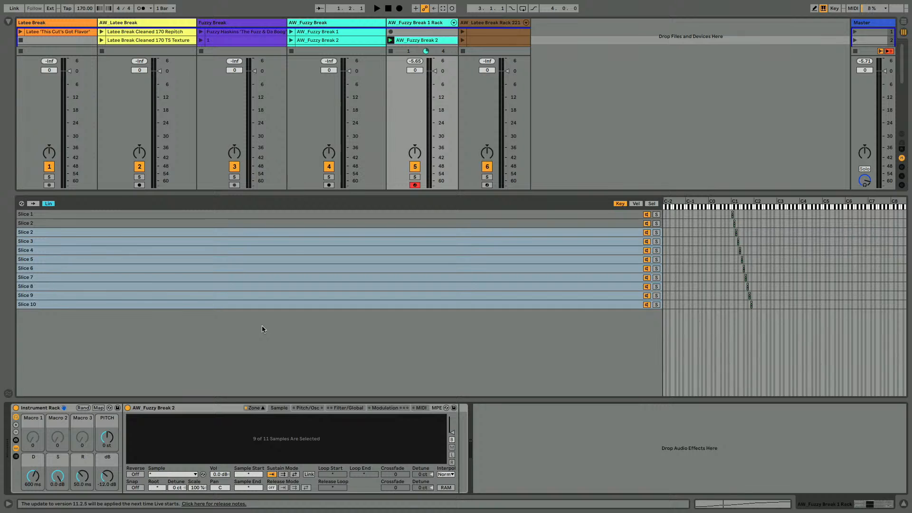
{"action": "left_click", "coordinate": [258, 405]}
{"action": "left_click", "coordinate": [258, 408]}
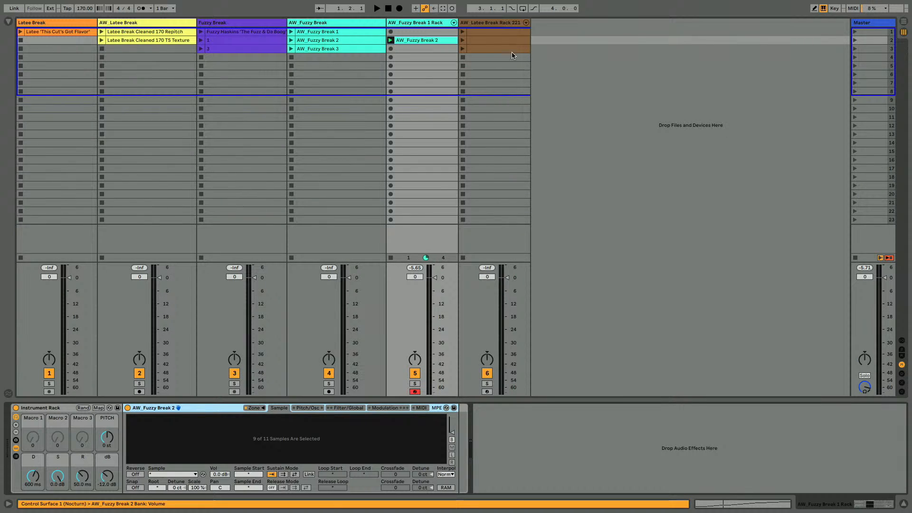
Play the break and examine the start and end points of both Slice 2 zones in the Sampler waveform
{"action": "key", "text": "space"}
{"action": "left_click", "coordinate": [255, 408]}
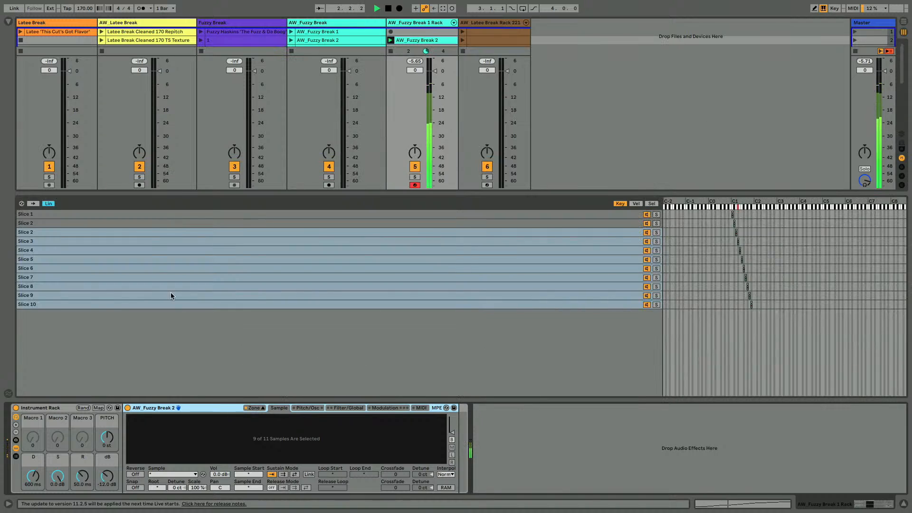
{"action": "left_click", "coordinate": [146, 231]}
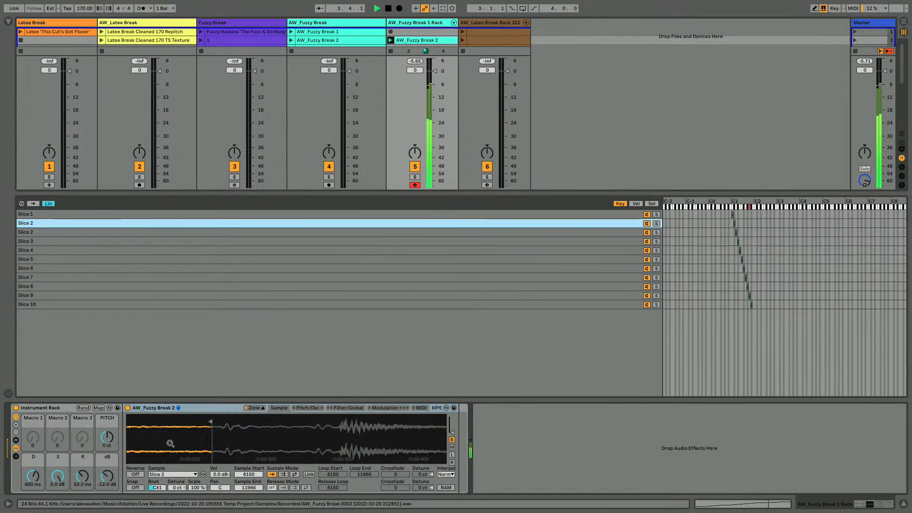
{"action": "scroll", "coordinate": [189, 432], "scroll_direction": "left", "scroll_amount": 5}
{"action": "scroll", "coordinate": [189, 416], "scroll_direction": "right", "scroll_amount": 3}
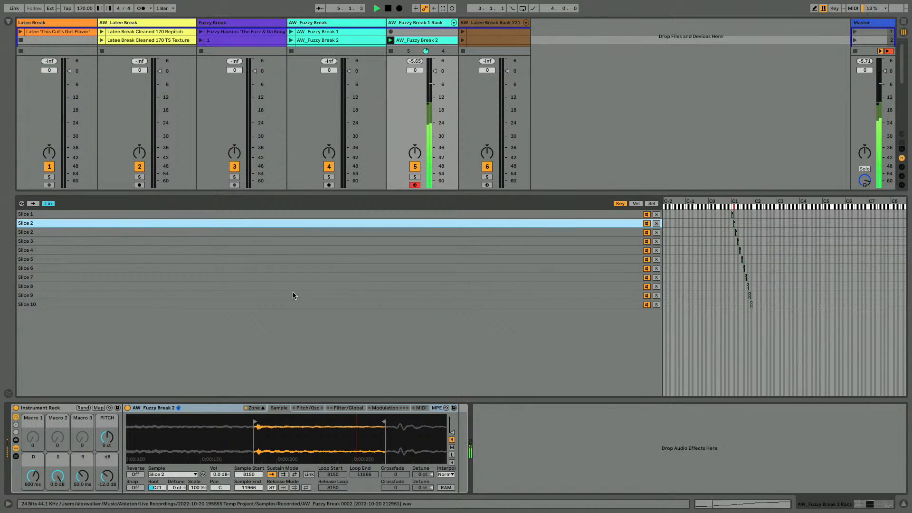
{"action": "key", "text": "Down"}
{"action": "scroll", "coordinate": [187, 451], "scroll_direction": "left", "scroll_amount": 10}
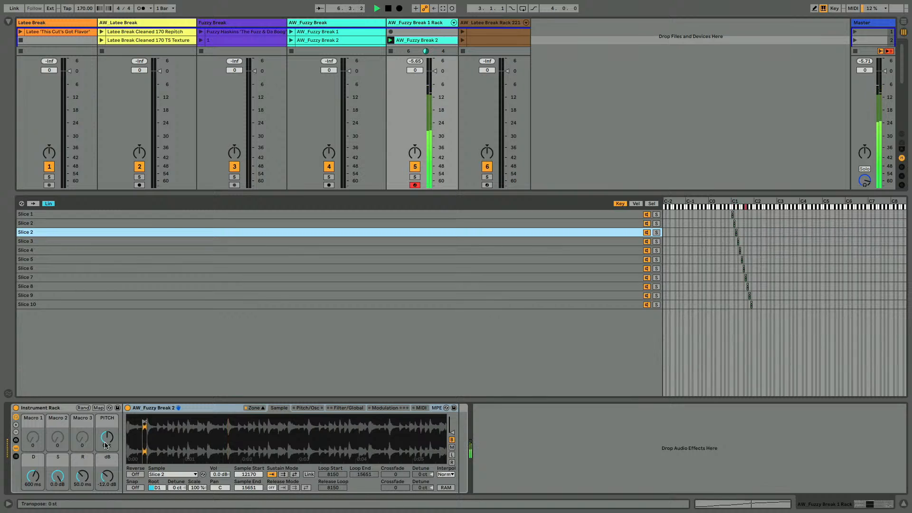
Set Slice 3's sample start to 15667, move its end slightly later towards the next hit, and restart playback
{"action": "left_click", "coordinate": [209, 242]}
{"action": "mouse_move", "coordinate": [153, 435]}
{"action": "left_mouse_down"}
{"action": "mouse_move", "coordinate": [252, 440]}
{"action": "mouse_move", "coordinate": [216, 422]}
{"action": "mouse_move", "coordinate": [148, 441]}
{"action": "left_mouse_up"}
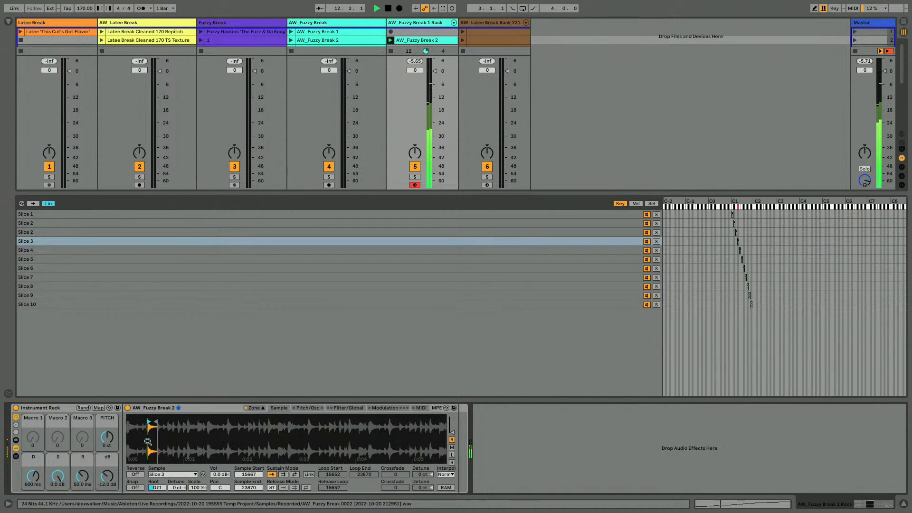
{"action": "left_click", "coordinate": [106, 246]}
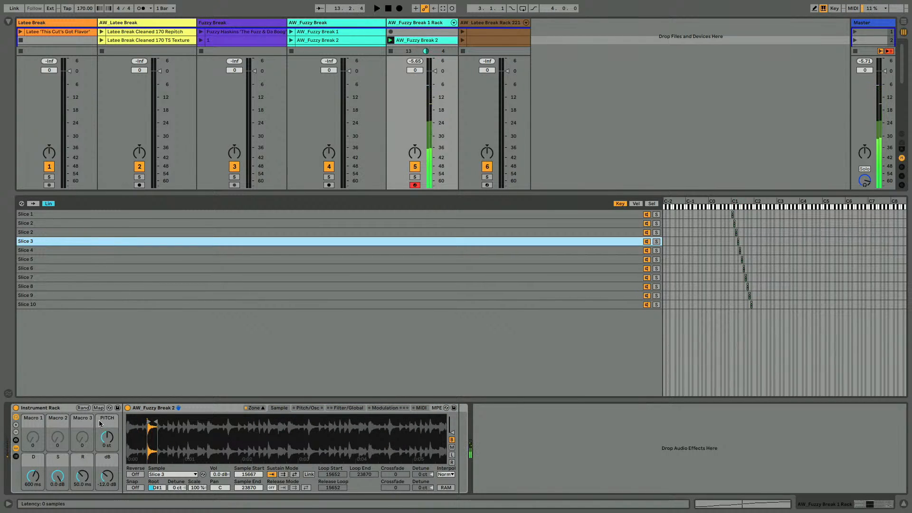
{"action": "left_click_drag", "start_coordinate": [214, 426], "coordinate": [220, 446]}
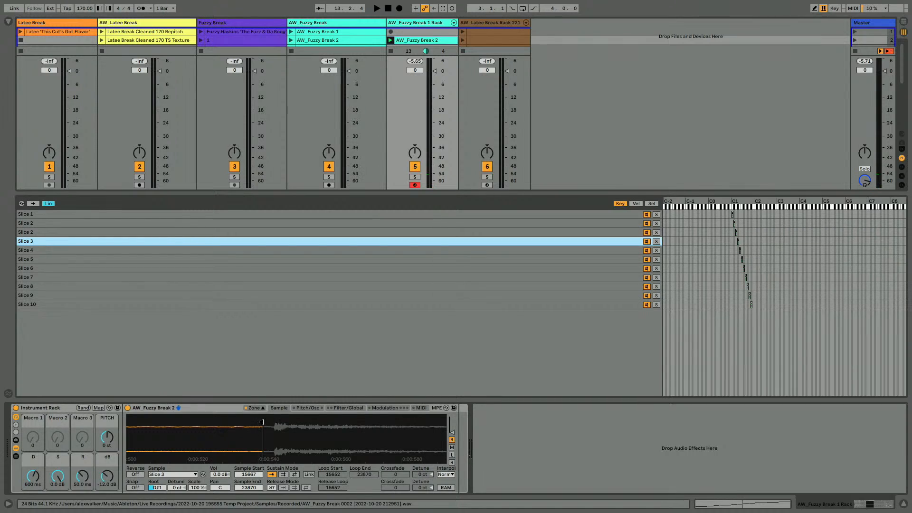
{"action": "left_click_drag", "start_coordinate": [264, 422], "coordinate": [273, 421]}
{"action": "key", "text": "space"}
Set Slice 4's sample start to 24012, stop playback and inspect the slice's end point in the waveform
{"action": "left_click", "coordinate": [195, 250]}
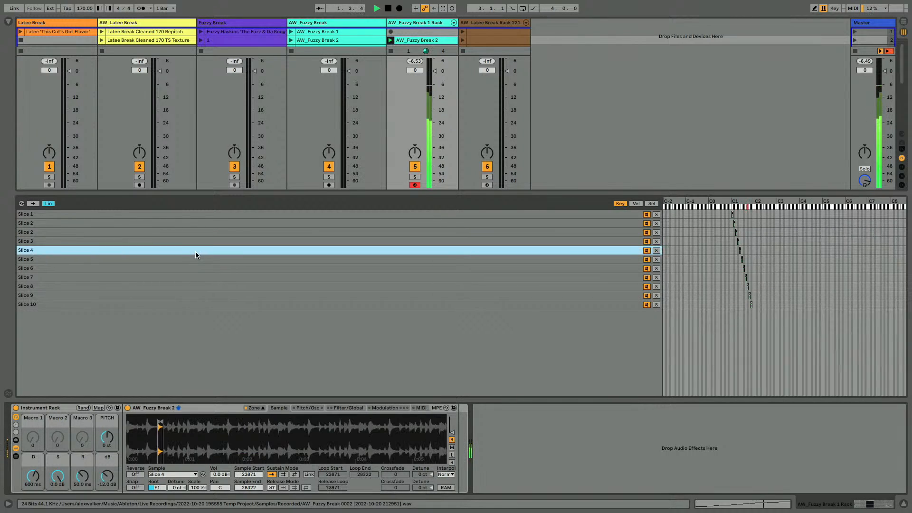
{"action": "mouse_move", "coordinate": [178, 427]}
{"action": "left_mouse_down"}
{"action": "mouse_move", "coordinate": [175, 435]}
{"action": "mouse_move", "coordinate": [173, 421]}
{"action": "mouse_move", "coordinate": [177, 432]}
{"action": "mouse_move", "coordinate": [189, 422]}
{"action": "left_mouse_up"}
{"action": "key", "text": "space"}
{"action": "mouse_move", "coordinate": [190, 454]}
{"action": "left_mouse_down"}
{"action": "mouse_move", "coordinate": [299, 425]}
{"action": "mouse_move", "coordinate": [313, 443]}
{"action": "left_mouse_up"}
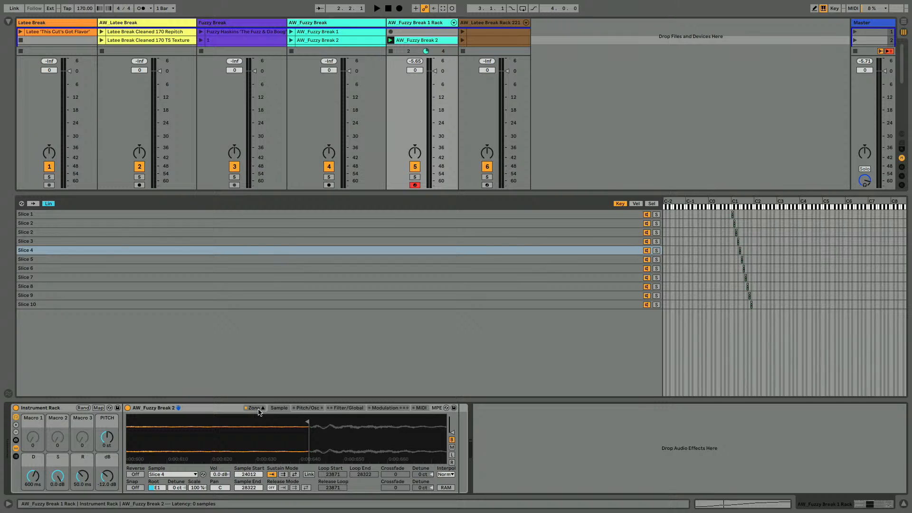
{"action": "left_click_drag", "start_coordinate": [302, 436], "coordinate": [302, 417]}
Set Slice 5's sample start to 28333 and its sample end to 31735
{"action": "left_click", "coordinate": [207, 258]}
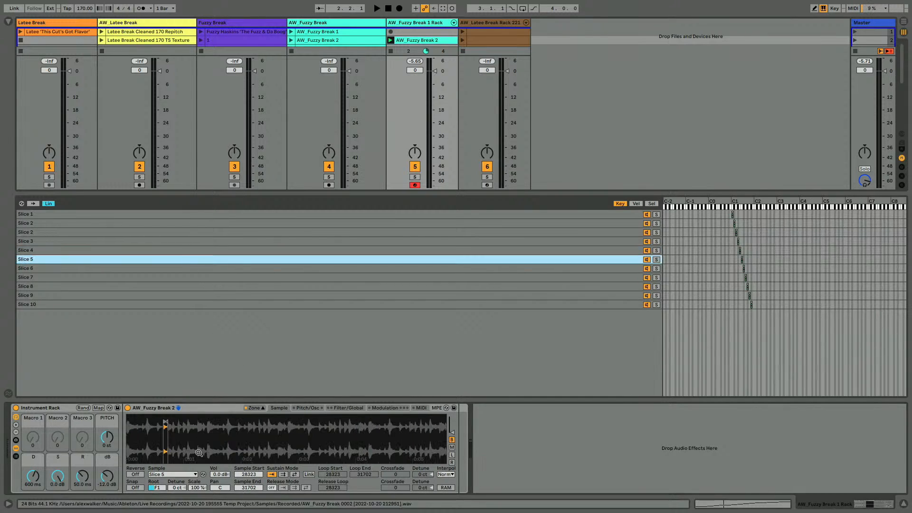
{"action": "mouse_move", "coordinate": [163, 423]}
{"action": "left_mouse_down"}
{"action": "mouse_move", "coordinate": [182, 442]}
{"action": "mouse_move", "coordinate": [221, 444]}
{"action": "left_mouse_up"}
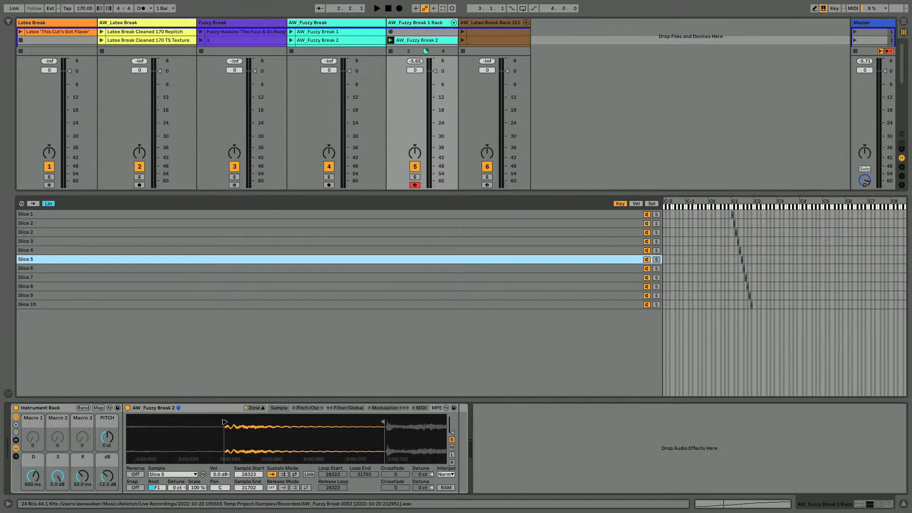
{"action": "left_click", "coordinate": [226, 422]}
{"action": "scroll", "coordinate": [385, 428], "scroll_direction": "up", "scroll_amount": 3}
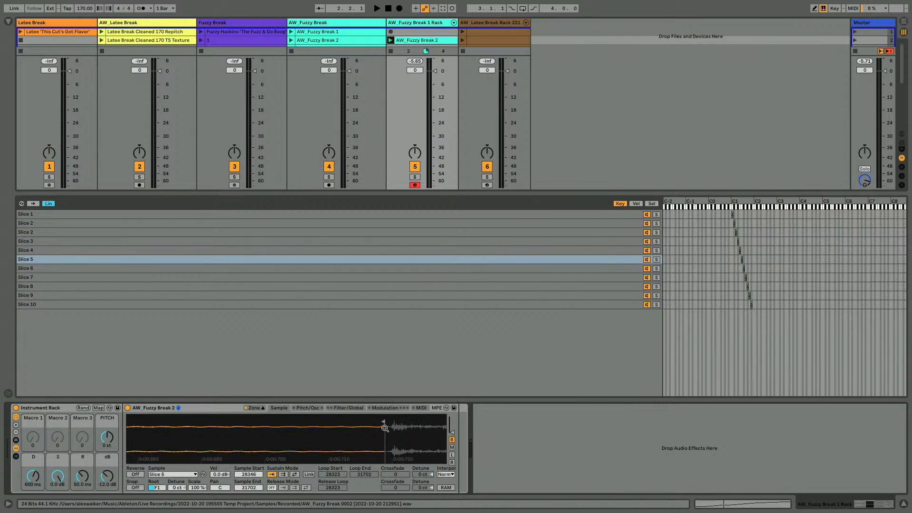
{"action": "left_click_drag", "start_coordinate": [358, 439], "coordinate": [354, 414]}
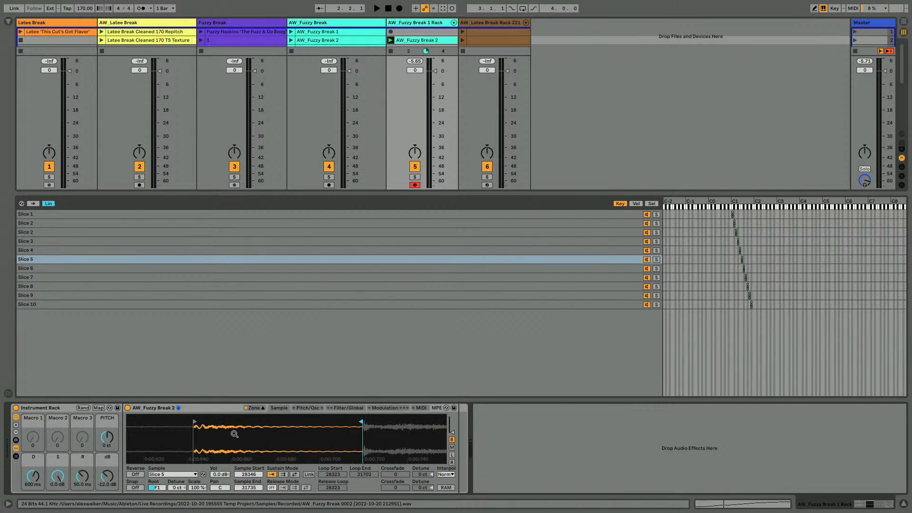
{"action": "left_click_drag", "start_coordinate": [190, 442], "coordinate": [191, 471]}
{"action": "left_click_drag", "start_coordinate": [221, 422], "coordinate": [216, 420]}
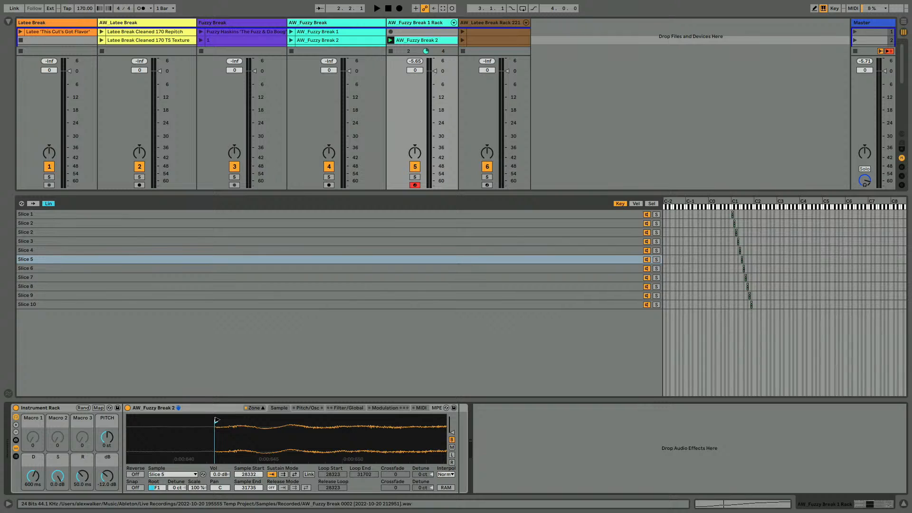
{"action": "scroll", "coordinate": [238, 444], "scroll_direction": "down", "scroll_amount": 6}
{"action": "scroll", "coordinate": [272, 443], "scroll_direction": "down", "scroll_amount": 2}
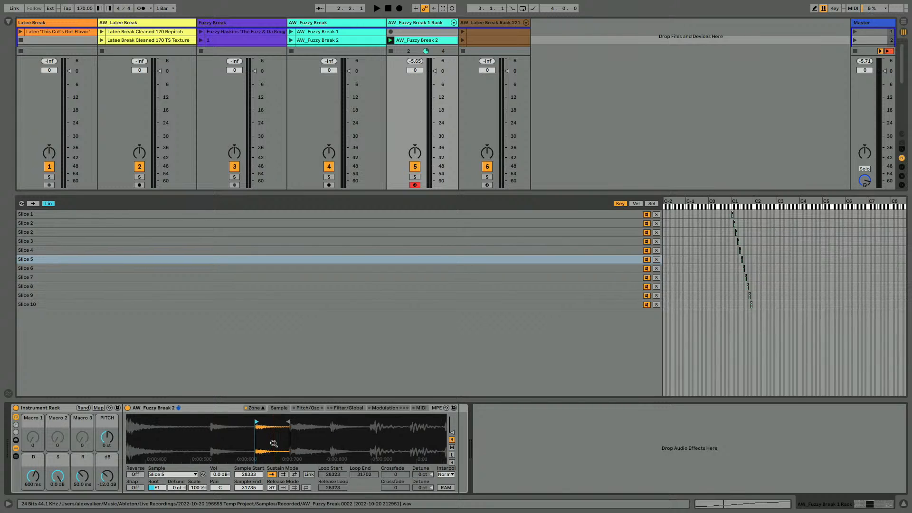
Audition the break while setting Slice 6's sample start to 31747 and end to 35664, then show the zone list again
{"action": "left_click", "coordinate": [137, 270]}
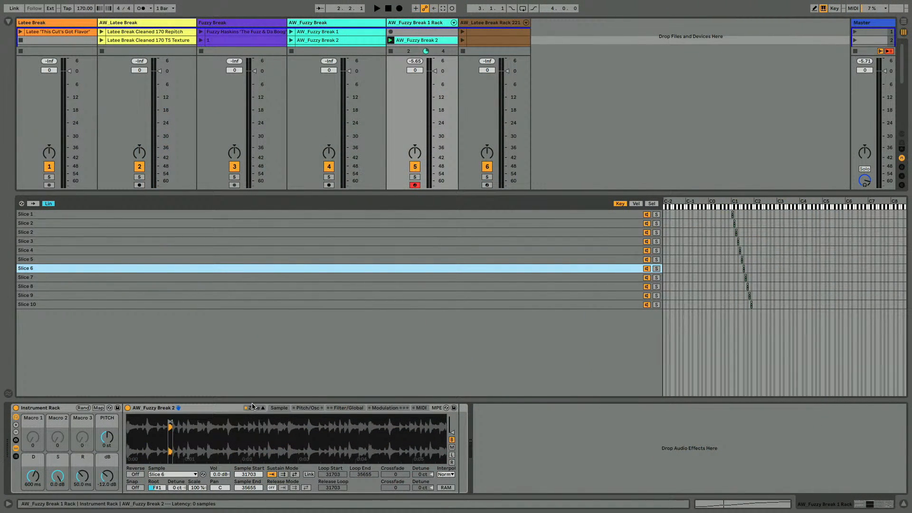
{"action": "left_click", "coordinate": [255, 408]}
{"action": "key", "text": "space"}
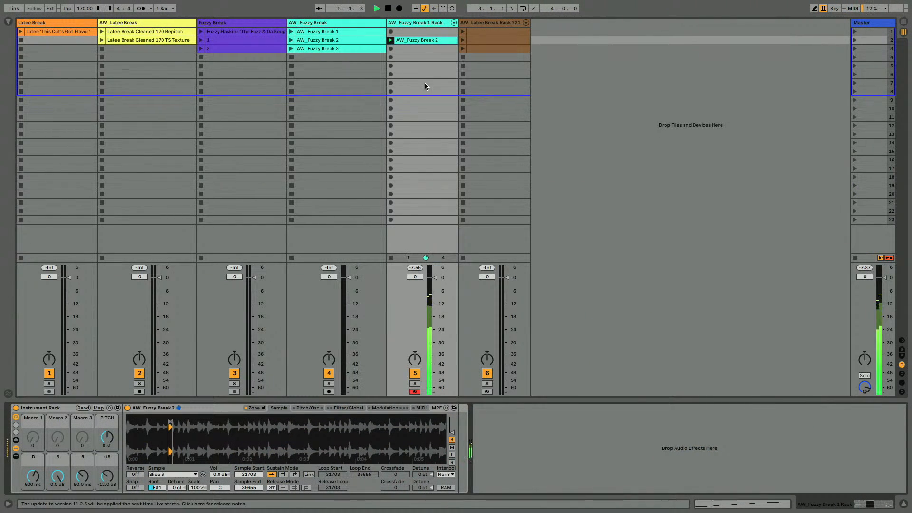
{"action": "key", "text": "space"}
{"action": "mouse_move", "coordinate": [169, 430]}
{"action": "left_mouse_down"}
{"action": "mouse_move", "coordinate": [220, 440]}
{"action": "mouse_move", "coordinate": [180, 436]}
{"action": "mouse_move", "coordinate": [189, 422]}
{"action": "mouse_move", "coordinate": [190, 439]}
{"action": "mouse_move", "coordinate": [202, 420]}
{"action": "mouse_move", "coordinate": [285, 408]}
{"action": "left_mouse_up"}
{"action": "key", "text": "space"}
{"action": "mouse_move", "coordinate": [348, 430]}
{"action": "left_mouse_down"}
{"action": "mouse_move", "coordinate": [348, 456]}
{"action": "mouse_move", "coordinate": [351, 422]}
{"action": "left_mouse_up"}
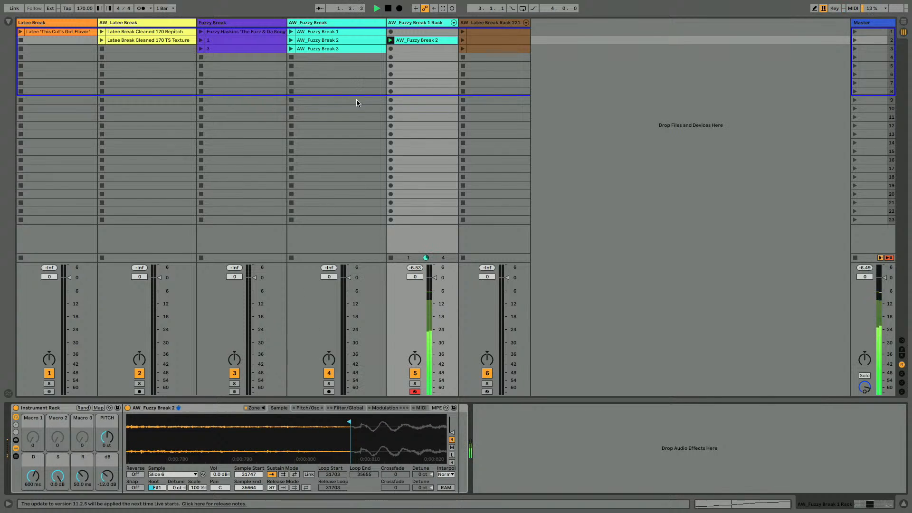
{"action": "left_click", "coordinate": [254, 408]}
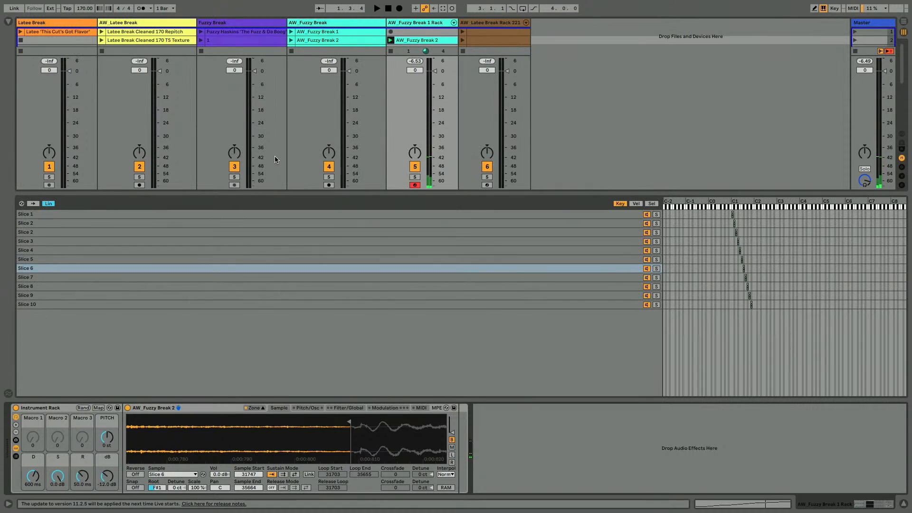
Trim Slice 7 to its hit, with the sample start at about 35667 and the sample end at 39637
{"action": "left_click", "coordinate": [210, 272]}
{"action": "left_click", "coordinate": [209, 277]}
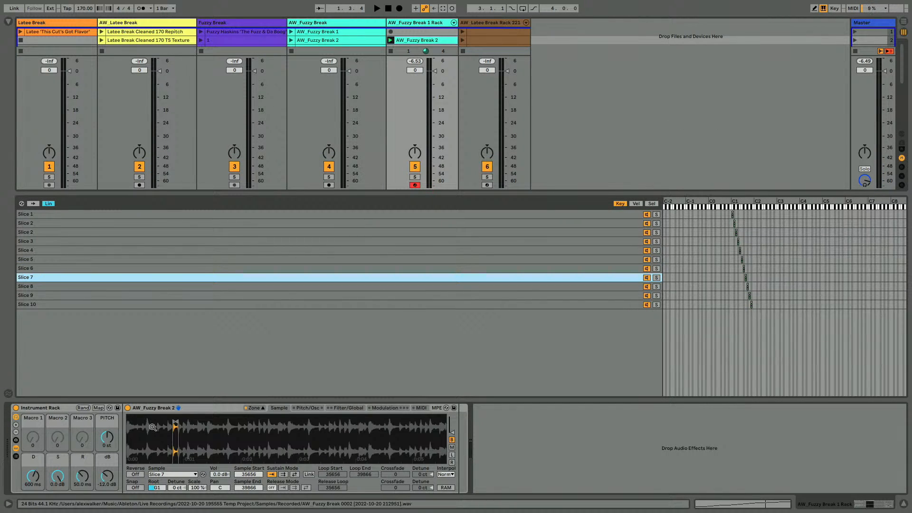
{"action": "left_click_drag", "start_coordinate": [174, 436], "coordinate": [174, 470]}
{"action": "left_click_drag", "start_coordinate": [207, 436], "coordinate": [206, 471]}
{"action": "mouse_move", "coordinate": [225, 421]}
{"action": "left_mouse_down"}
{"action": "mouse_move", "coordinate": [213, 422]}
{"action": "mouse_move", "coordinate": [215, 449]}
{"action": "mouse_move", "coordinate": [245, 418]}
{"action": "mouse_move", "coordinate": [265, 443]}
{"action": "mouse_move", "coordinate": [320, 443]}
{"action": "left_mouse_up"}
{"action": "mouse_move", "coordinate": [192, 430]}
{"action": "left_mouse_down"}
{"action": "mouse_move", "coordinate": [192, 452]}
{"action": "mouse_move", "coordinate": [210, 423]}
{"action": "left_mouse_up"}
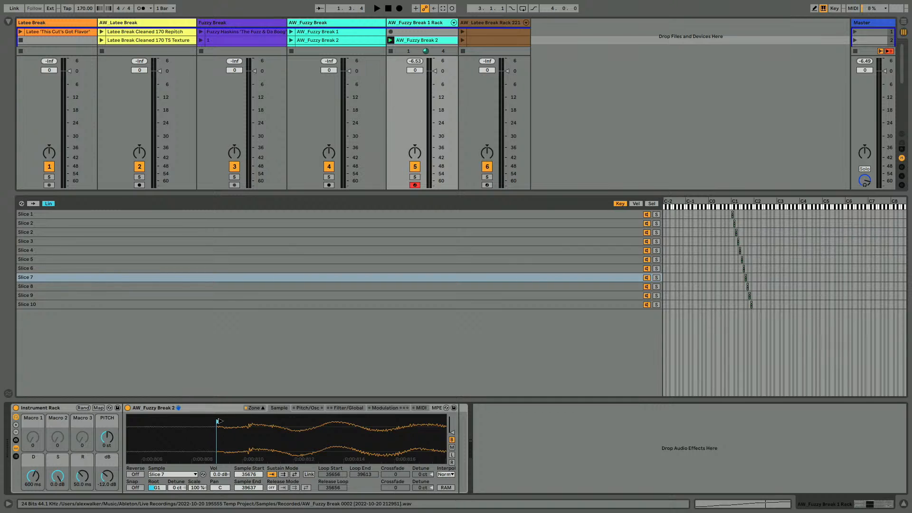
{"action": "mouse_move", "coordinate": [250, 449]}
{"action": "left_mouse_down"}
{"action": "mouse_move", "coordinate": [252, 418]}
{"action": "mouse_move", "coordinate": [253, 442]}
{"action": "left_mouse_up"}
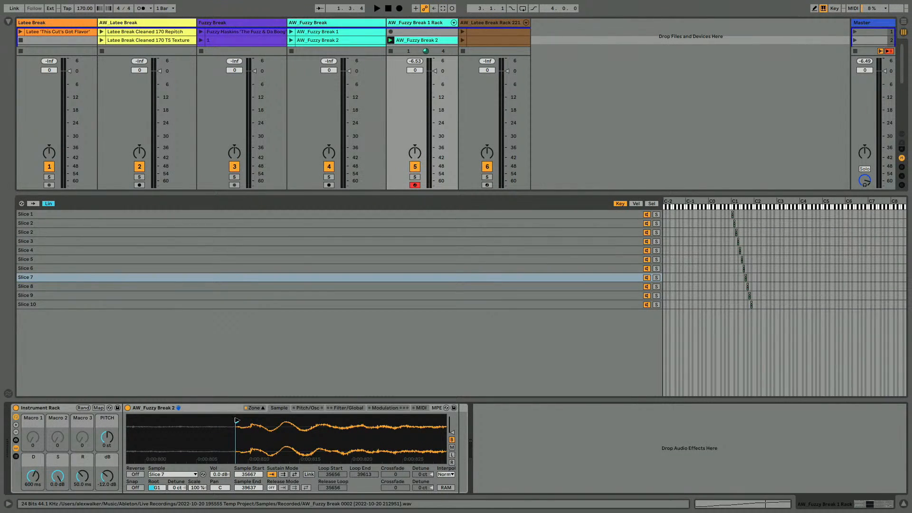
{"action": "left_click_drag", "start_coordinate": [236, 420], "coordinate": [238, 421]}
{"action": "left_click_drag", "start_coordinate": [283, 459], "coordinate": [283, 432]}
Set Slice 8's sample start to 39639 and its sample end to 46911
{"action": "left_click", "coordinate": [272, 287]}
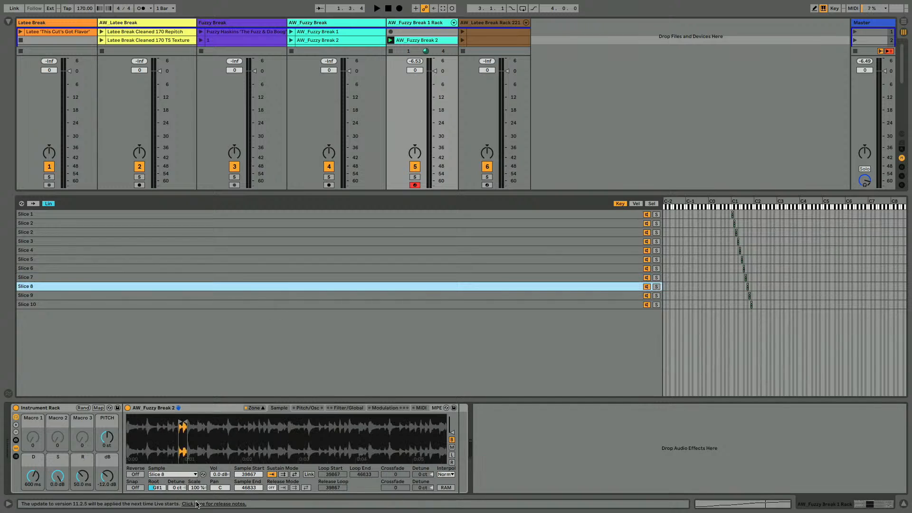
{"action": "scroll", "coordinate": [172, 432], "scroll_direction": "left", "scroll_amount": 3}
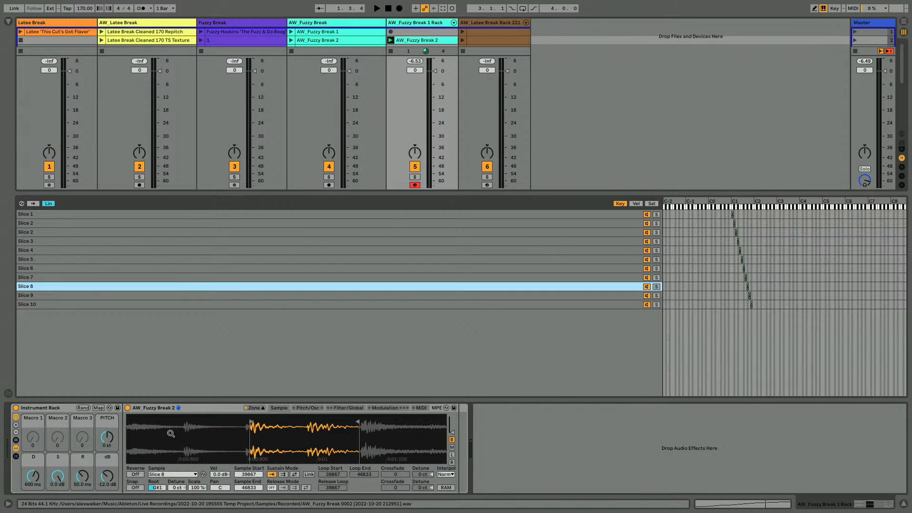
{"action": "mouse_move", "coordinate": [248, 421]}
{"action": "left_mouse_down"}
{"action": "mouse_move", "coordinate": [252, 443]}
{"action": "mouse_move", "coordinate": [228, 422]}
{"action": "mouse_move", "coordinate": [226, 435]}
{"action": "mouse_move", "coordinate": [271, 418]}
{"action": "left_mouse_up"}
{"action": "left_click_drag", "start_coordinate": [177, 447], "coordinate": [184, 438]}
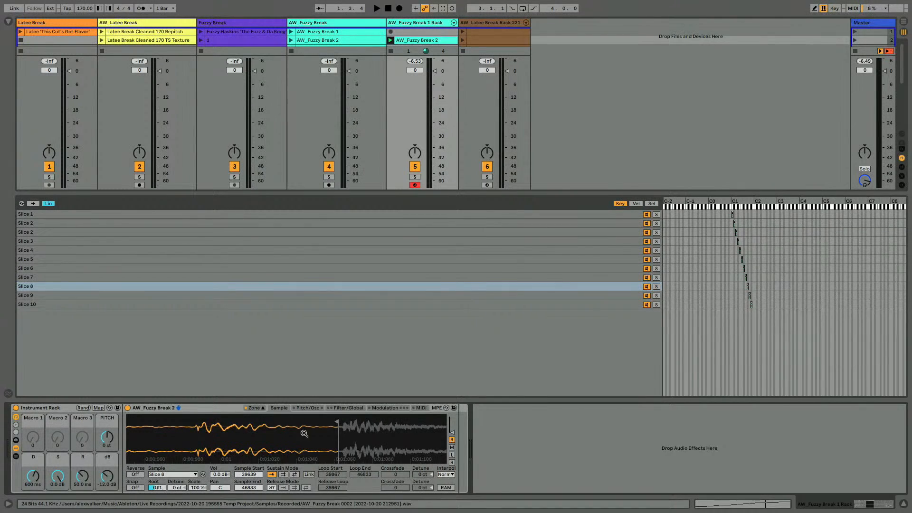
{"action": "left_click_drag", "start_coordinate": [336, 441], "coordinate": [161, 408]}
Play the loop and inspect the G#1 note in the AW_Fuzzy Break 2 clip against Slice 8
{"action": "key", "text": "space"}
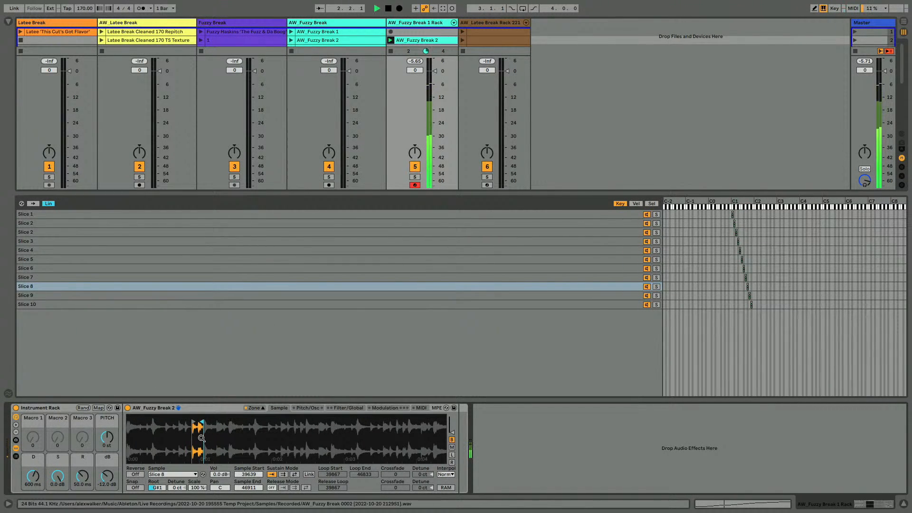
{"action": "left_click", "coordinate": [147, 286]}
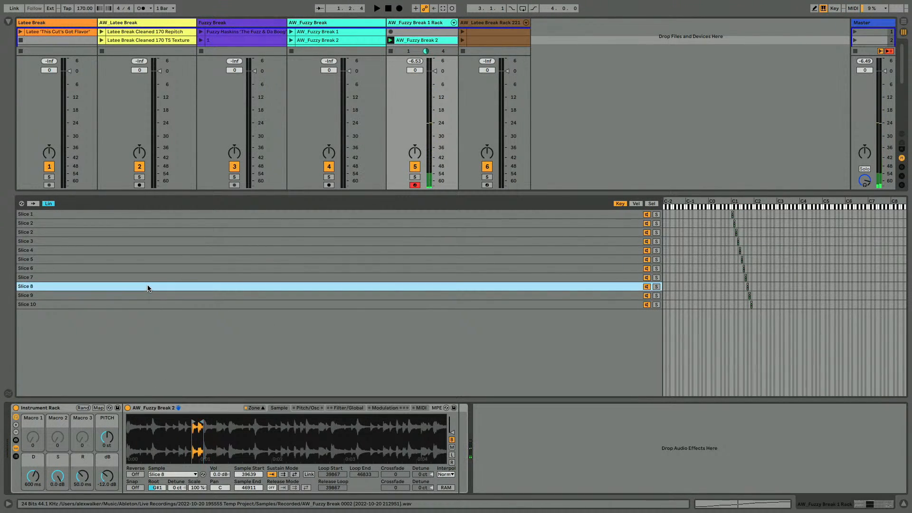
{"action": "double_click", "coordinate": [408, 41]}
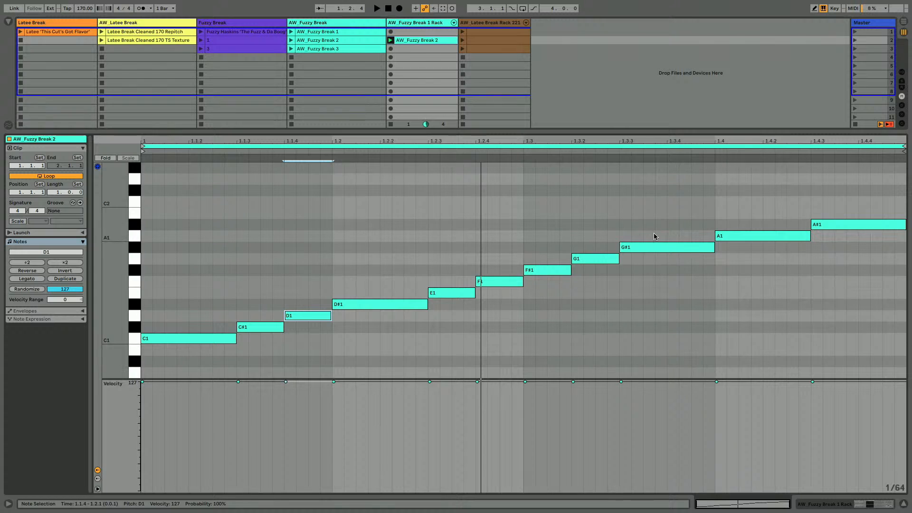
{"action": "left_click", "coordinate": [637, 247]}
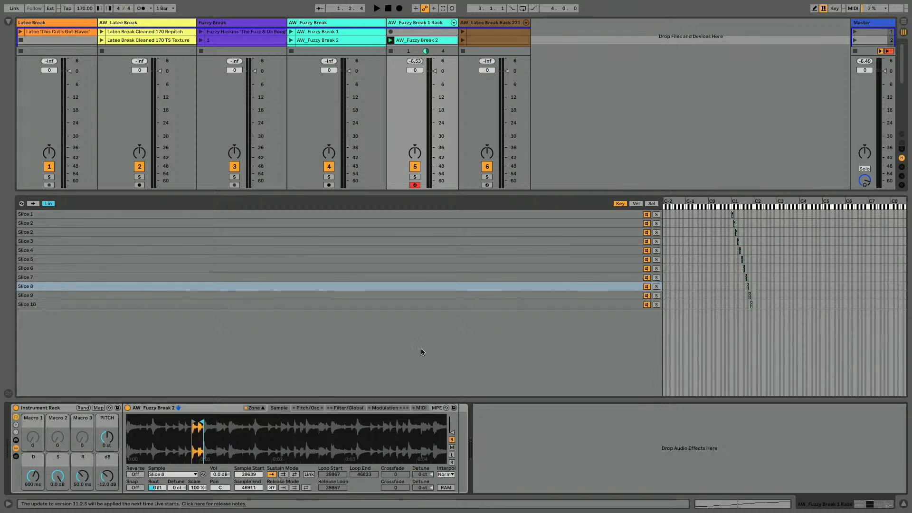
{"action": "left_click", "coordinate": [403, 42]}
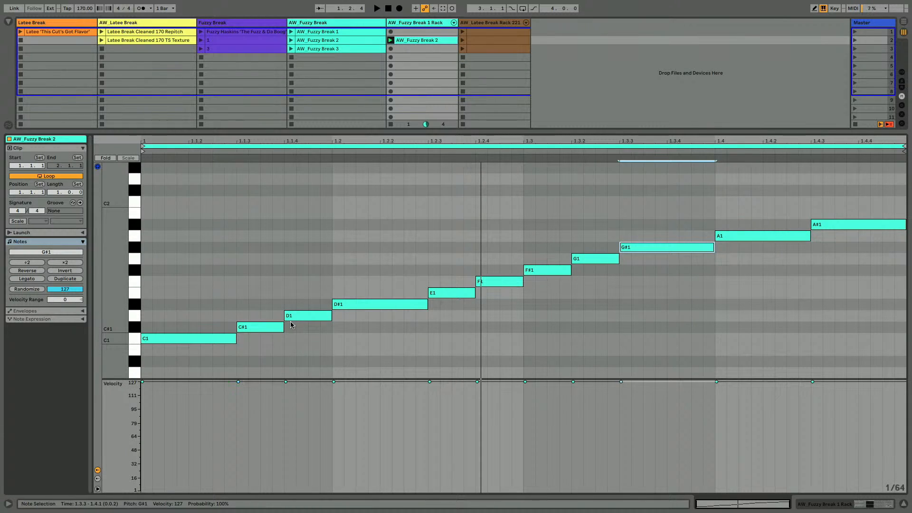
{"action": "left_click_drag", "start_coordinate": [640, 225], "coordinate": [641, 281]}
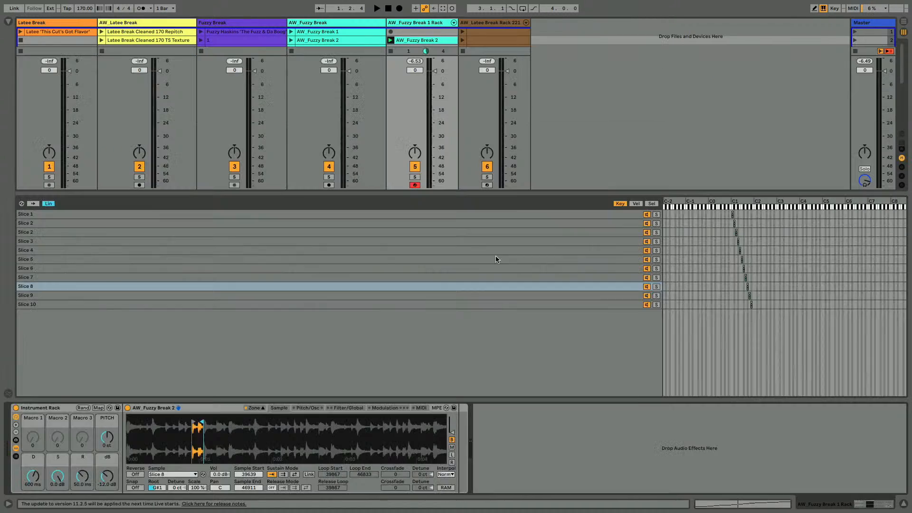
Duplicate the Slice 8 zone in the sampler's zone list
{"action": "left_click_drag", "start_coordinate": [198, 432], "coordinate": [205, 434]}
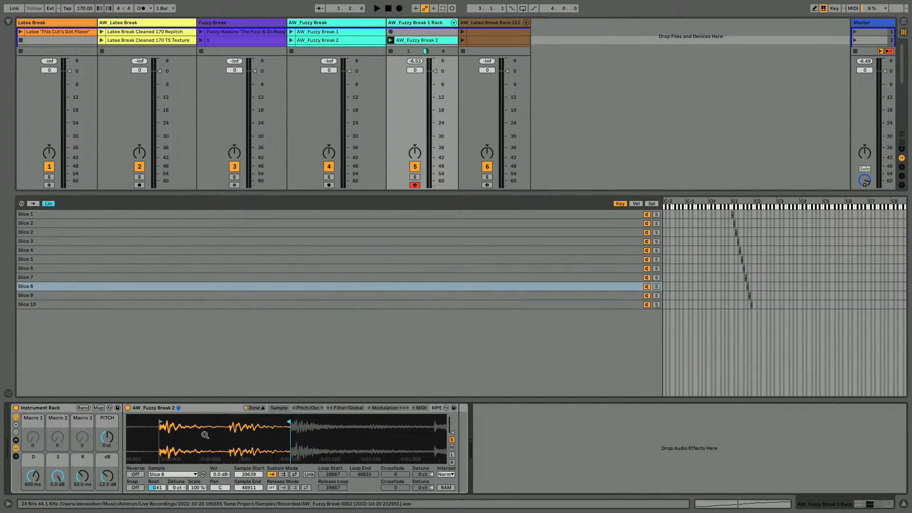
{"action": "left_click", "coordinate": [150, 287]}
{"action": "key", "text": "ctrl+d"}
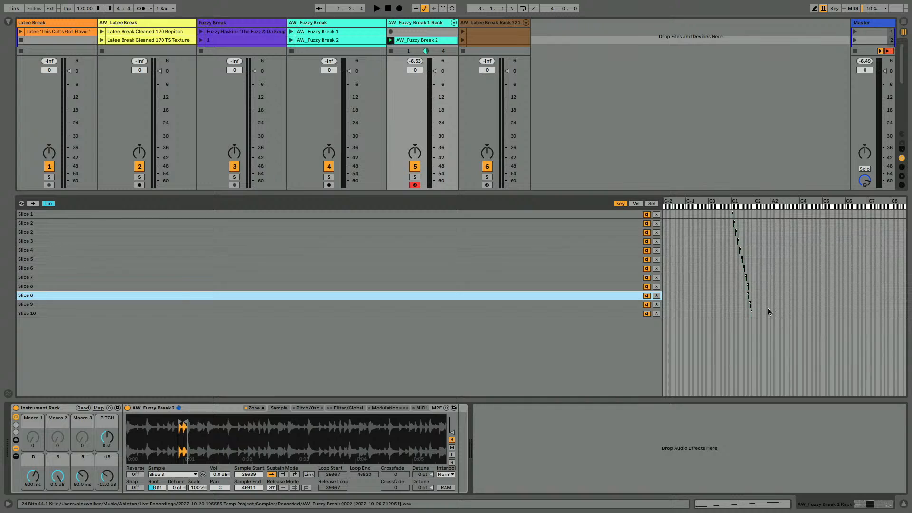
Shift the key zones of Slice 9 and Slice 10 up one semitone and move the duplicated Slice 8 to A1
{"action": "left_click", "coordinate": [616, 305]}
{"action": "left_click", "coordinate": [617, 313], "text": "shift"}
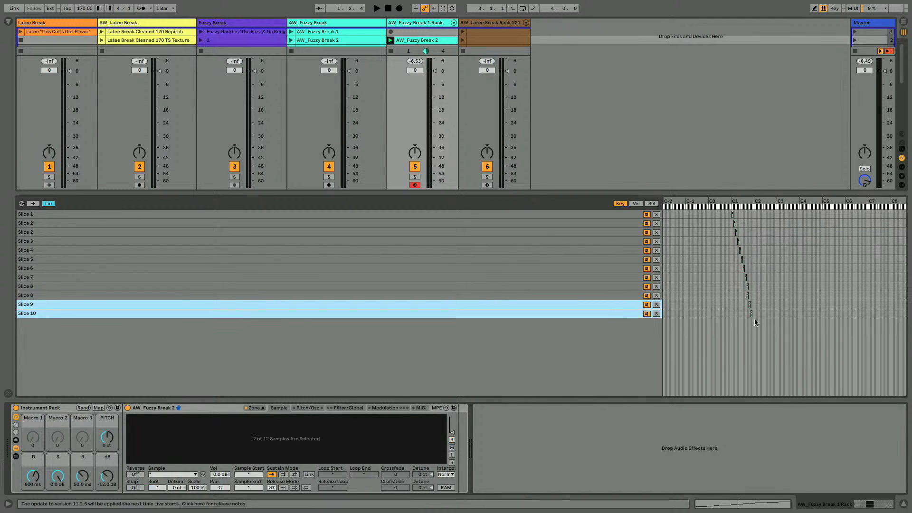
{"action": "left_click", "coordinate": [631, 295]}
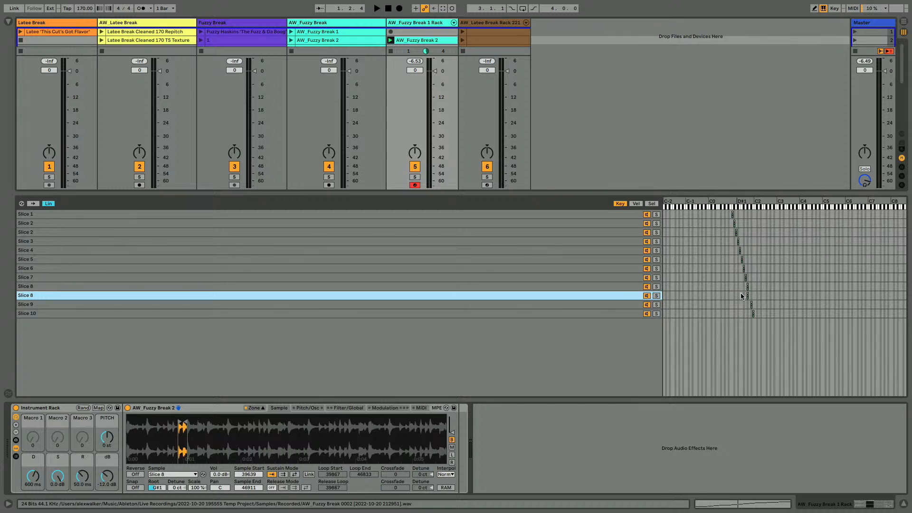
{"action": "left_click_drag", "start_coordinate": [748, 295], "coordinate": [750, 296]}
Shorten the original Slice 8 on G#1 to end at 43457, just before the second hit
{"action": "left_click_drag", "start_coordinate": [173, 430], "coordinate": [170, 458]}
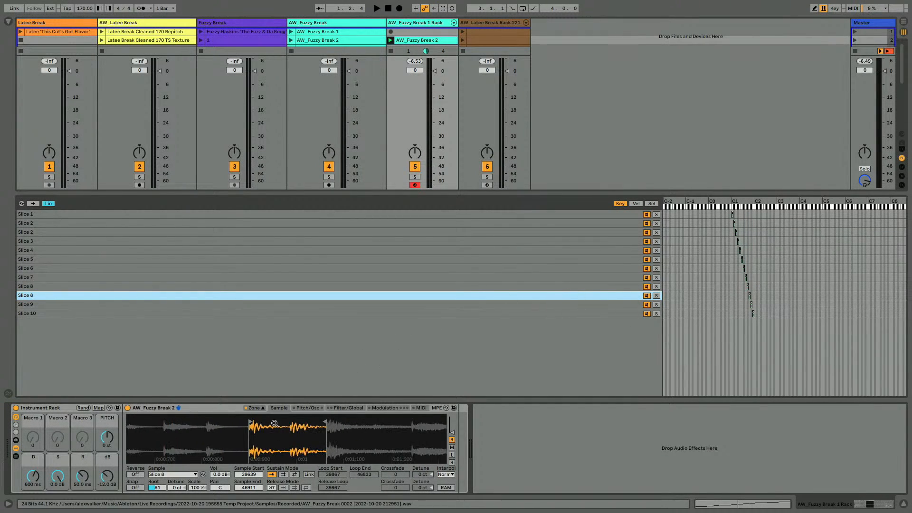
{"action": "left_click", "coordinate": [74, 286]}
{"action": "left_click_drag", "start_coordinate": [295, 425], "coordinate": [226, 421]}
{"action": "left_click_drag", "start_coordinate": [157, 447], "coordinate": [242, 437]}
{"action": "mouse_move", "coordinate": [380, 422]}
{"action": "left_mouse_down"}
{"action": "mouse_move", "coordinate": [375, 428]}
{"action": "mouse_move", "coordinate": [383, 430]}
{"action": "left_mouse_up"}
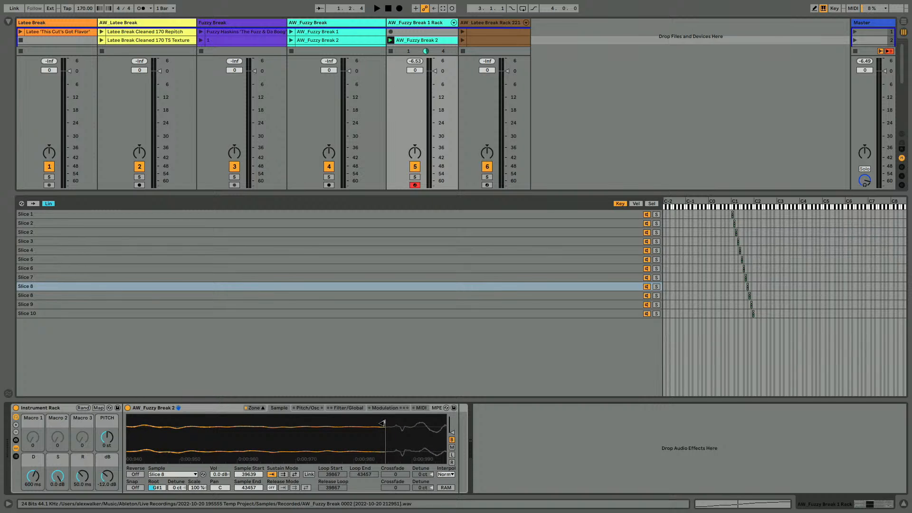
Move the sample start of the duplicated Slice 8 on A1 to the onset of its second hit
{"action": "left_click", "coordinate": [160, 297]}
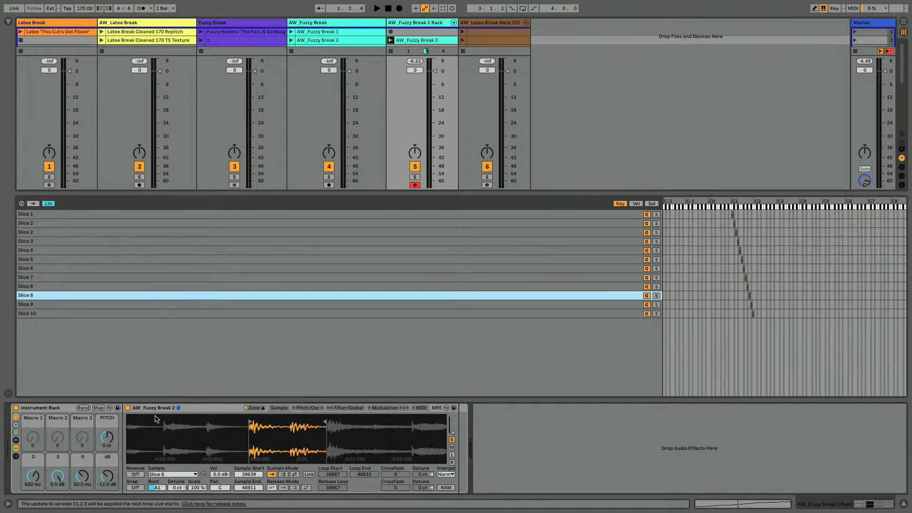
{"action": "left_click_drag", "start_coordinate": [251, 419], "coordinate": [304, 420]}
{"action": "scroll", "coordinate": [291, 421], "scroll_direction": "up", "scroll_amount": 5}
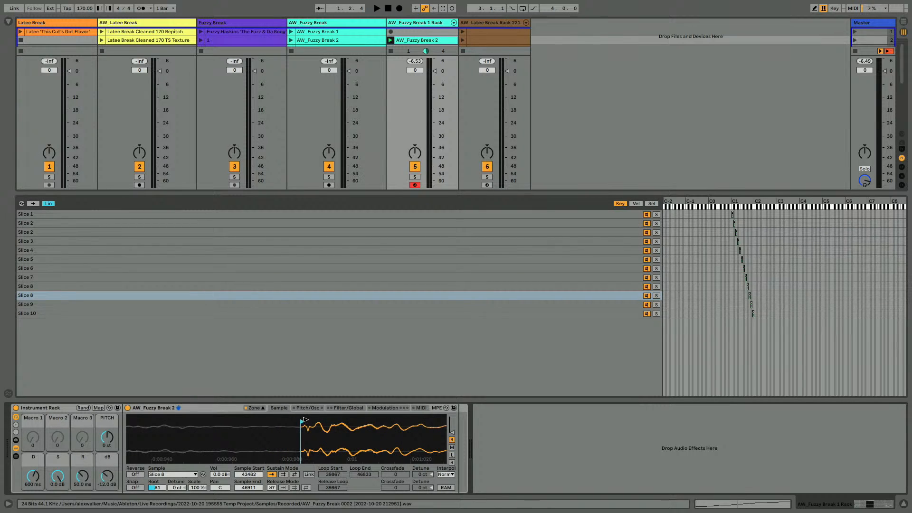
{"action": "scroll", "coordinate": [250, 434], "scroll_direction": "down", "scroll_amount": 6}
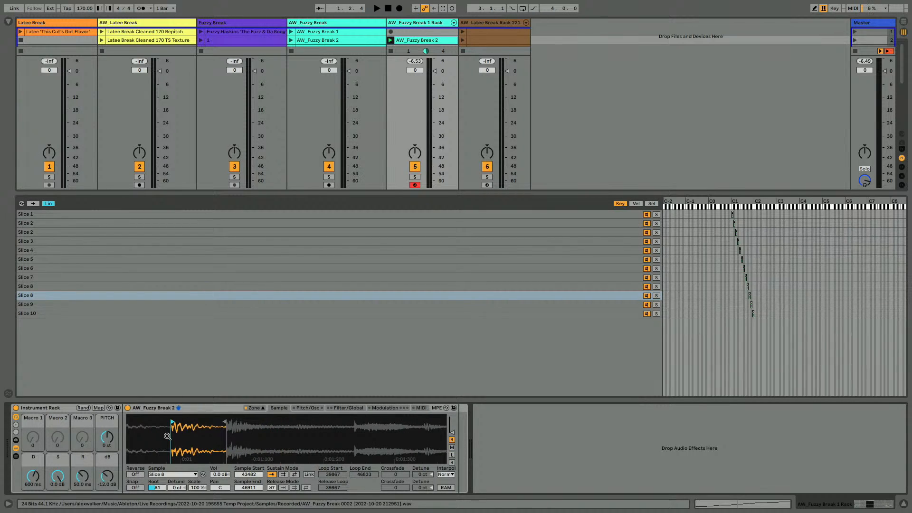
{"action": "scroll", "coordinate": [168, 435], "scroll_direction": "up", "scroll_amount": 4}
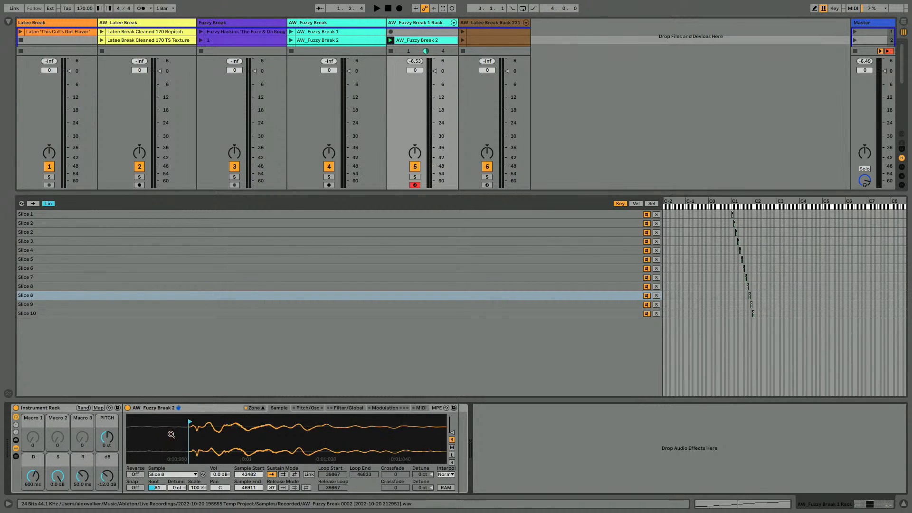
Set Slice 9's sample start to 46945 and its sample end to 54851
{"action": "left_click", "coordinate": [116, 304]}
{"action": "scroll", "coordinate": [178, 435], "scroll_direction": "up", "scroll_amount": 8}
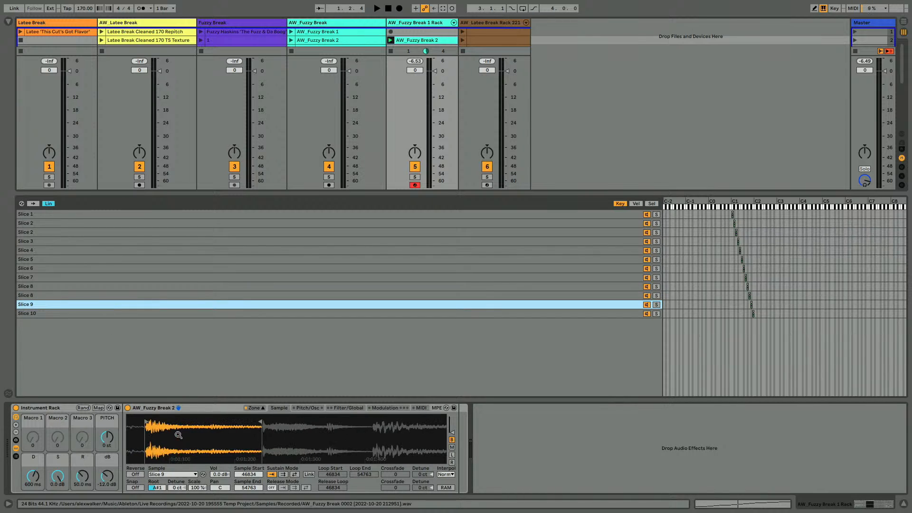
{"action": "scroll", "coordinate": [142, 428], "scroll_direction": "up", "scroll_amount": 5}
{"action": "left_click_drag", "start_coordinate": [164, 421], "coordinate": [165, 420]}
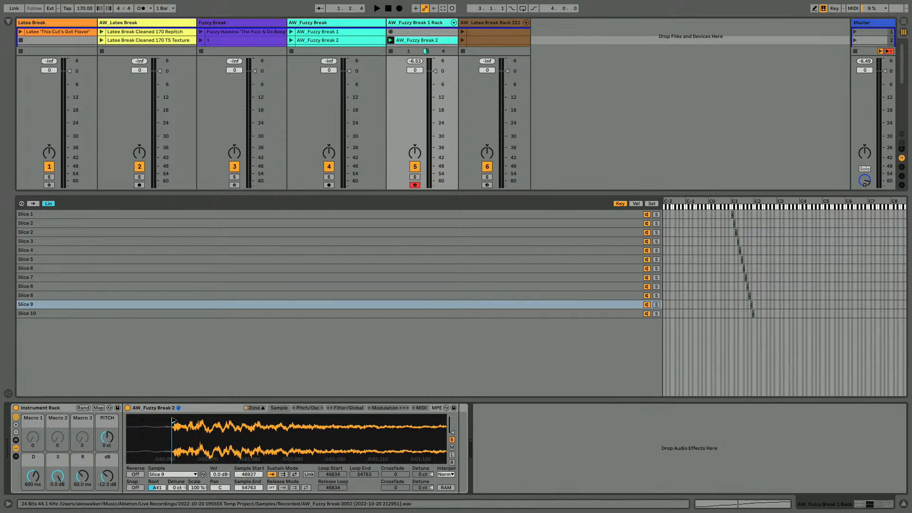
{"action": "scroll", "coordinate": [175, 440], "scroll_direction": "up", "scroll_amount": 5}
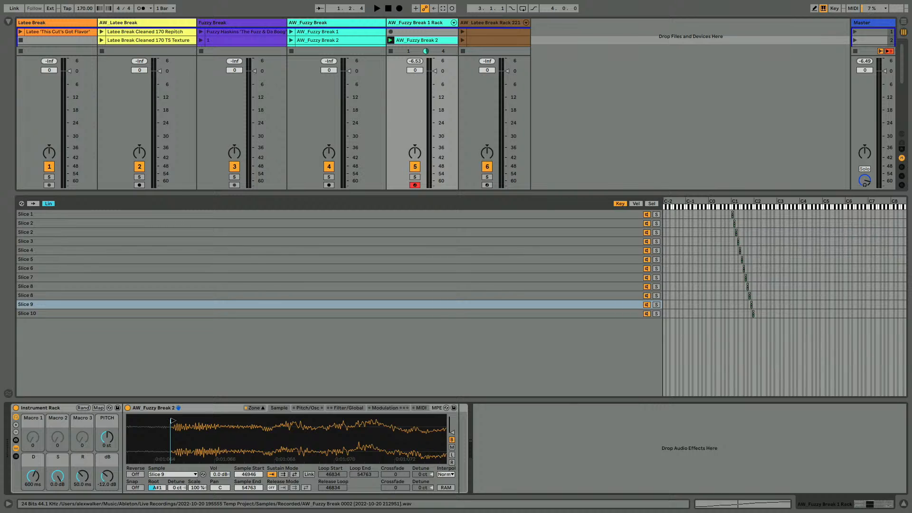
{"action": "scroll", "coordinate": [340, 441], "scroll_direction": "down", "scroll_amount": 9}
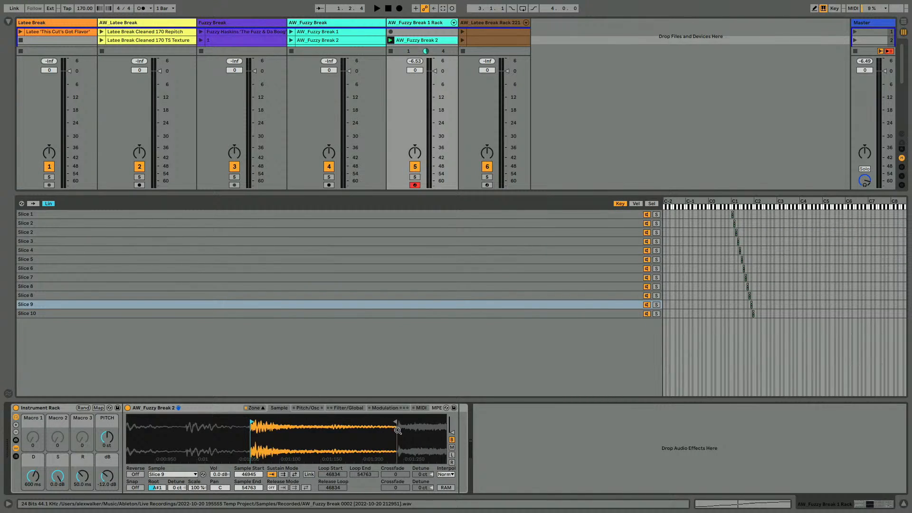
{"action": "scroll", "coordinate": [398, 431], "scroll_direction": "up", "scroll_amount": 5}
{"action": "left_click_drag", "start_coordinate": [363, 420], "coordinate": [379, 421]}
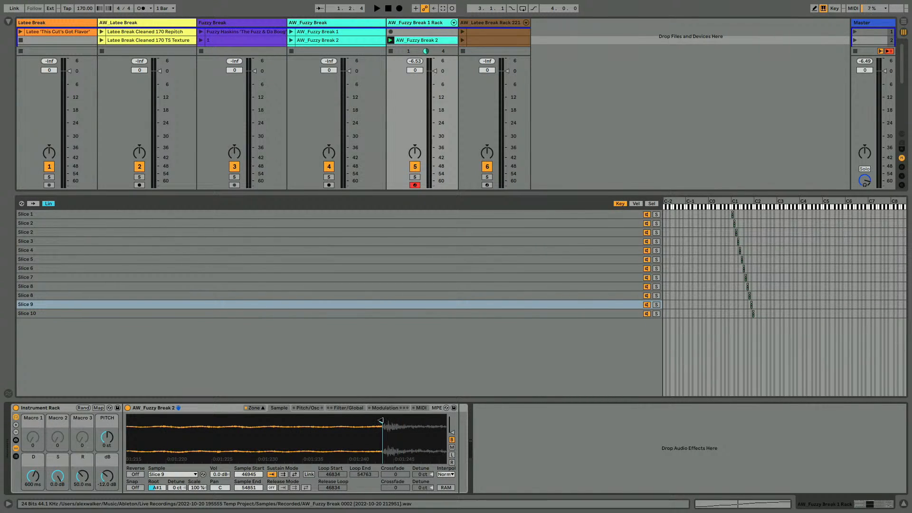
Set Slice 10's sample start to 54843 at the hit's onset and inspect the slice's end
{"action": "scroll", "coordinate": [380, 428], "scroll_direction": "down", "scroll_amount": 9}
{"action": "left_click", "coordinate": [222, 313]}
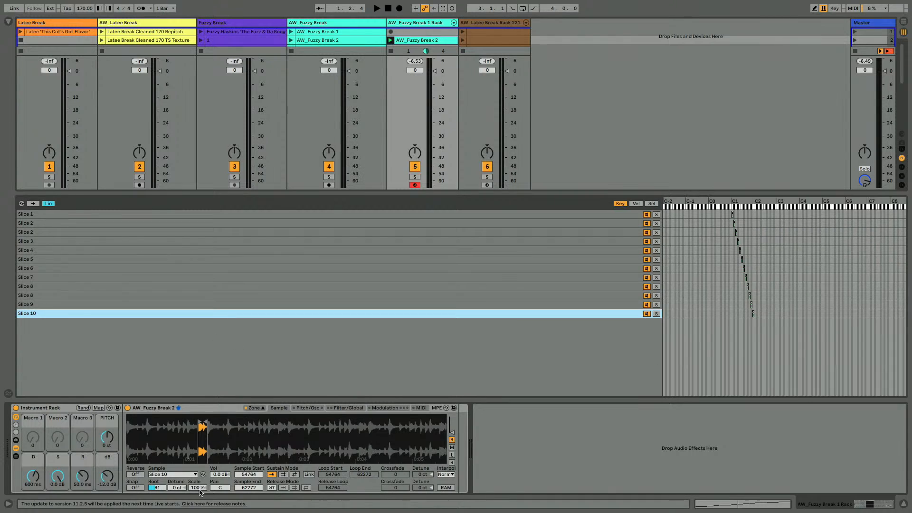
{"action": "scroll", "coordinate": [202, 434], "scroll_direction": "up", "scroll_amount": 8}
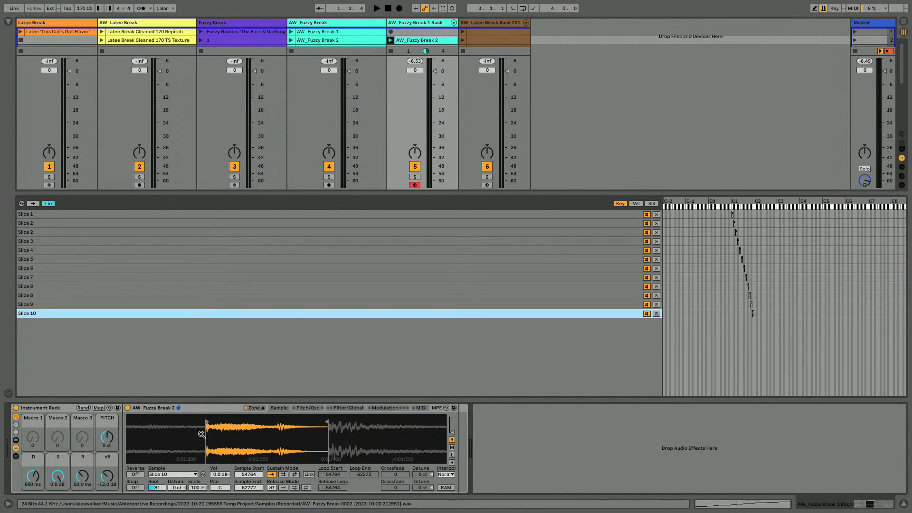
{"action": "scroll", "coordinate": [201, 434], "scroll_direction": "up", "scroll_amount": 4}
{"action": "left_click_drag", "start_coordinate": [250, 422], "coordinate": [254, 421]}
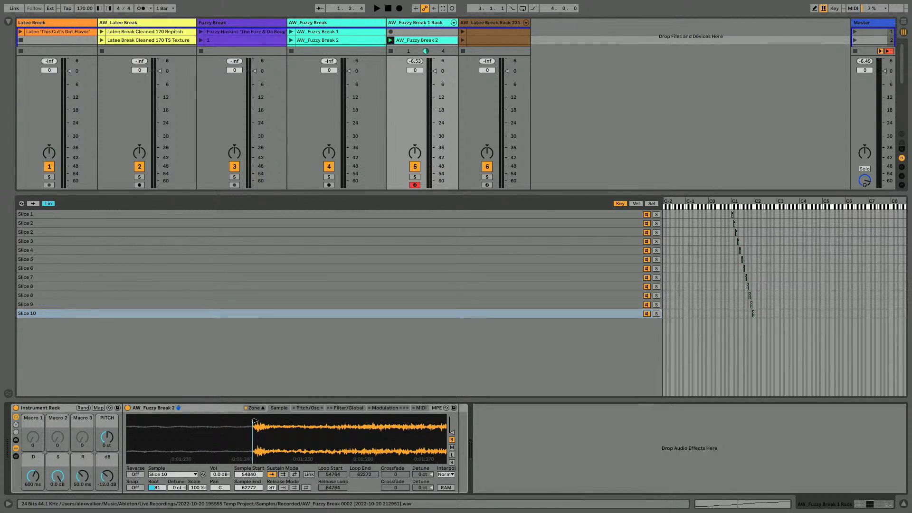
{"action": "scroll", "coordinate": [271, 431], "scroll_direction": "down", "scroll_amount": 4}
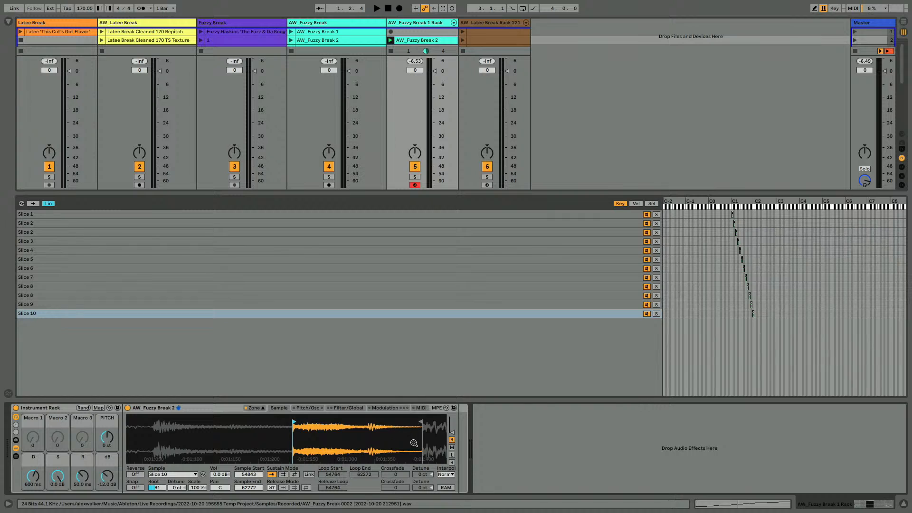
{"action": "scroll", "coordinate": [413, 443], "scroll_direction": "up", "scroll_amount": 4}
{"action": "scroll", "coordinate": [429, 438], "scroll_direction": "up", "scroll_amount": 2}
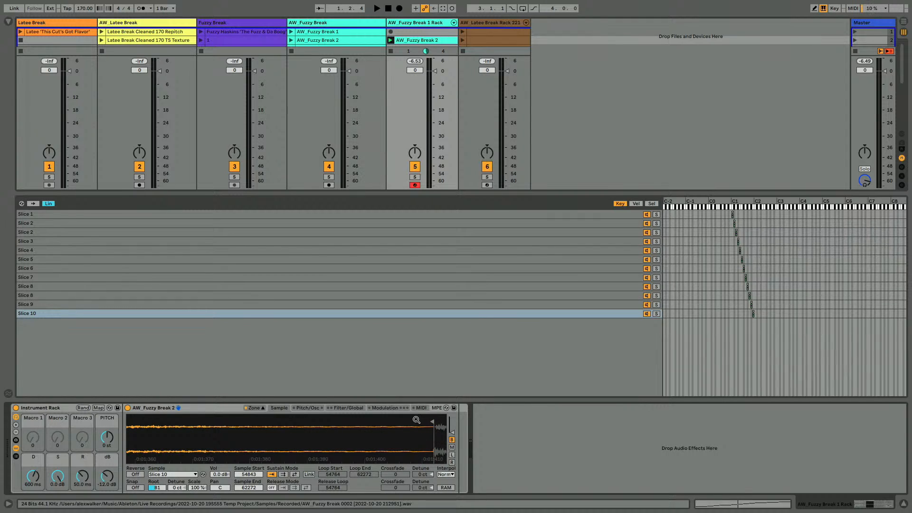
Open the AW_Fuzzy Break 2 MIDI clip, audition its G#1, A1 and A#1 notes one by one, and play the clip
{"action": "left_click", "coordinate": [255, 408]}
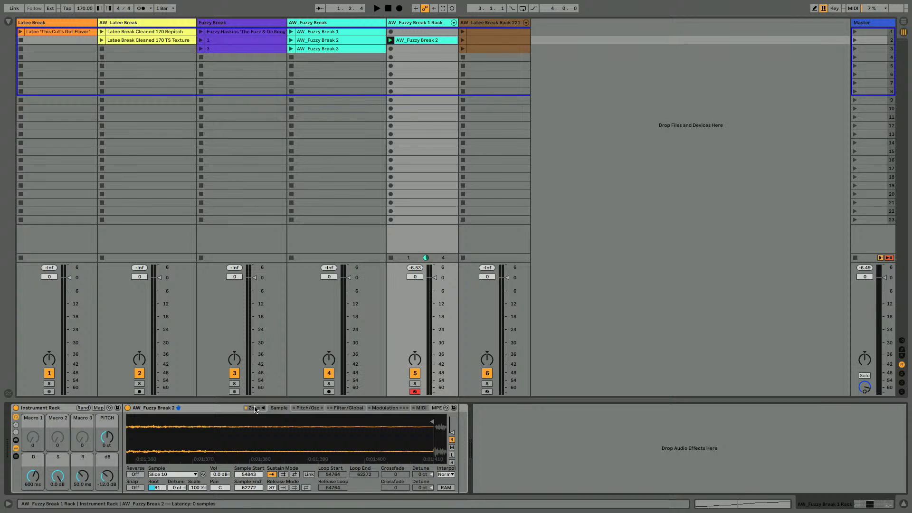
{"action": "double_click", "coordinate": [413, 41]}
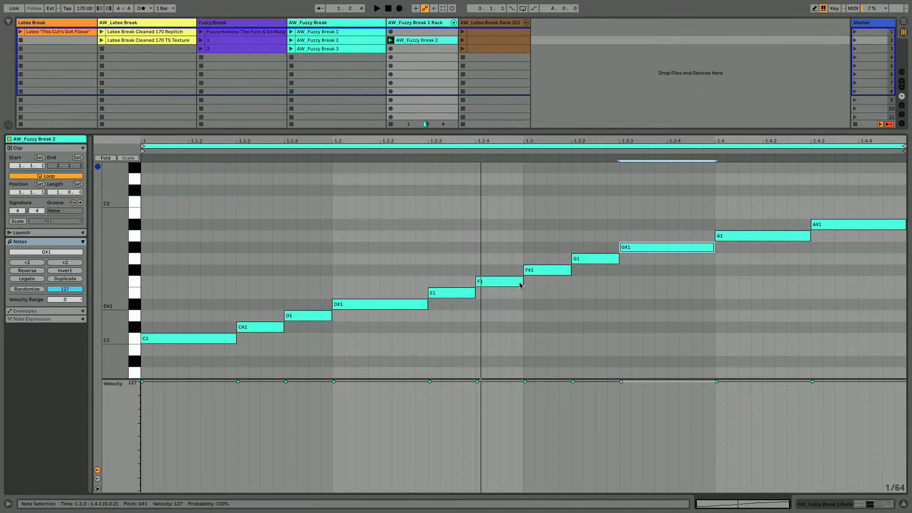
{"action": "left_click_drag", "start_coordinate": [694, 193], "coordinate": [686, 332]}
{"action": "left_click_drag", "start_coordinate": [761, 193], "coordinate": [758, 287]}
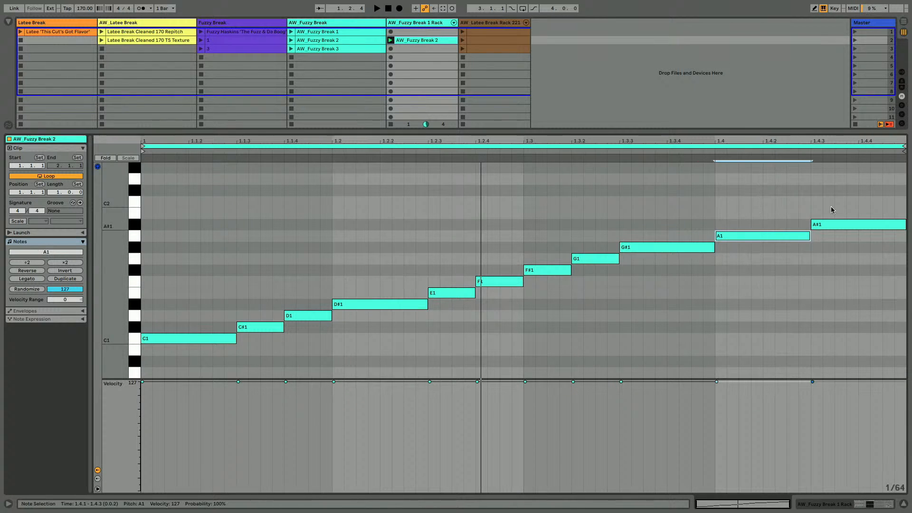
{"action": "left_click_drag", "start_coordinate": [848, 194], "coordinate": [851, 298]}
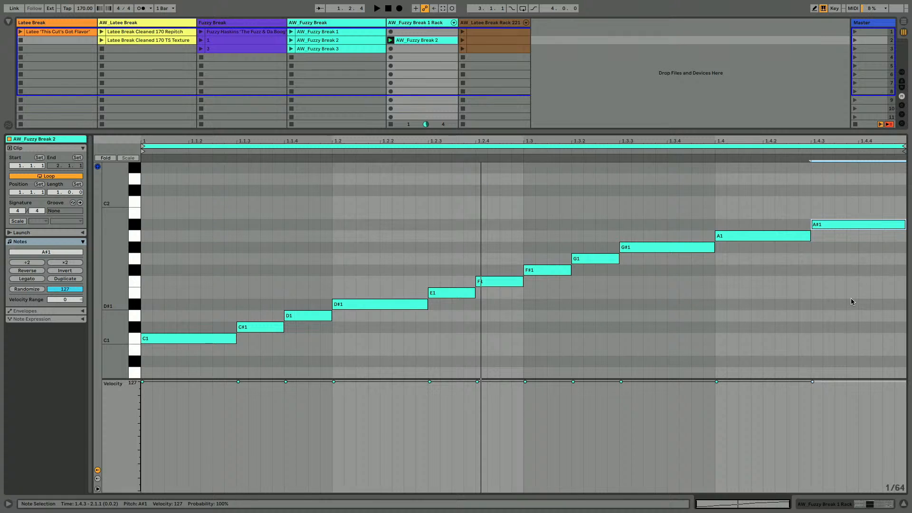
{"action": "key", "text": "shift+Tab"}
{"action": "key", "text": "space"}
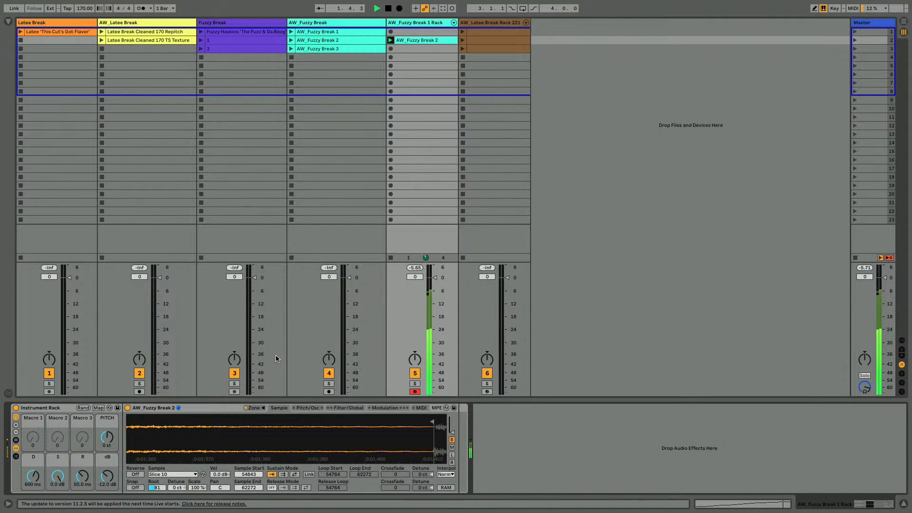
Halve the clip's G#1 note to a sixteenth and duplicate it right behind itself, transposing the copy up to A1
{"action": "double_click", "coordinate": [401, 40]}
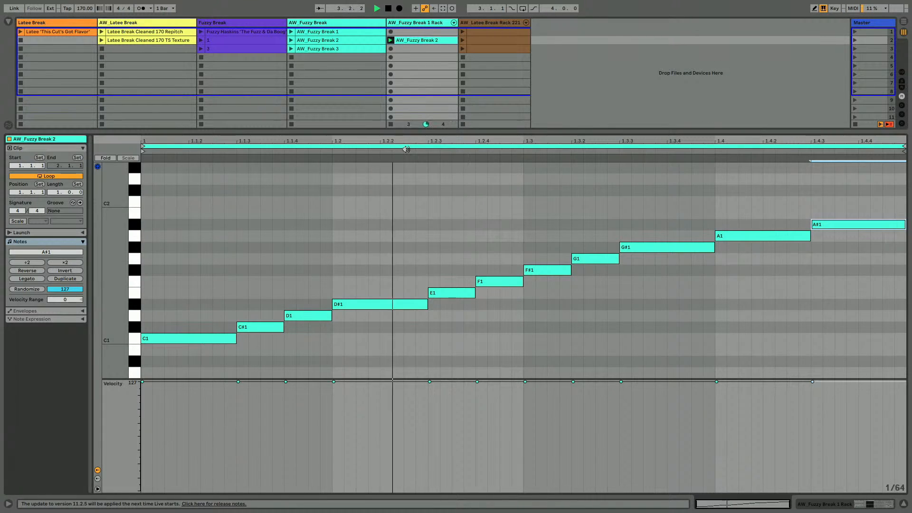
{"action": "left_click", "coordinate": [685, 195]}
{"action": "left_click_drag", "start_coordinate": [684, 239], "coordinate": [684, 308]}
{"action": "key", "text": "Left"}
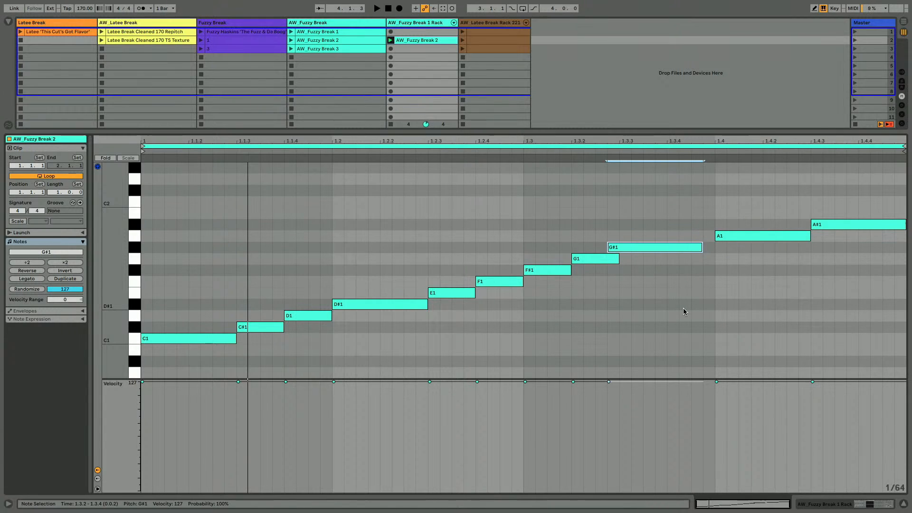
{"action": "key", "text": "Right"}
{"action": "key", "text": "shift+Left"}
{"action": "key", "text": "shift+Left"}
{"action": "key", "text": "shift+Left"}
{"action": "key", "text": "shift+Left"}
{"action": "key", "text": "ctrl+d"}
{"action": "key", "text": "Up"}
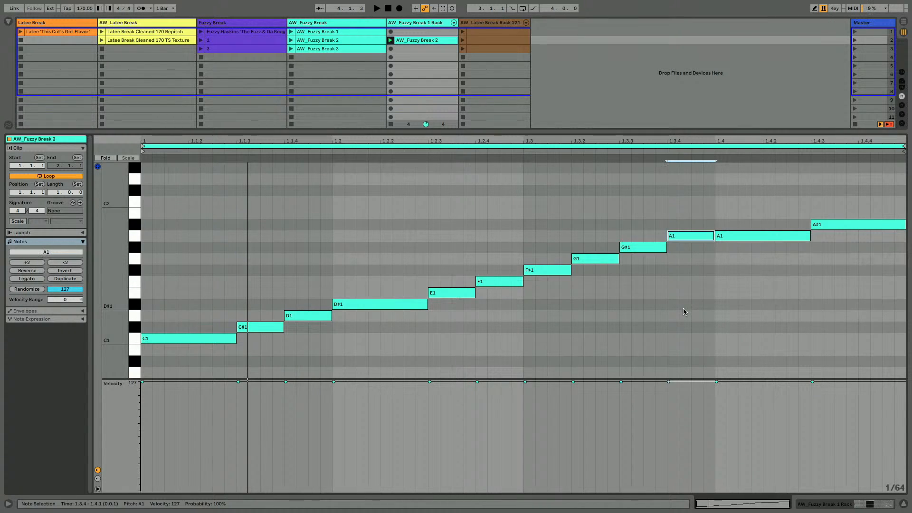
Transpose the clip's last two notes up one semitone to A#1 and B1, and play the clip
{"action": "left_click_drag", "start_coordinate": [825, 187], "coordinate": [732, 311]}
{"action": "key", "text": "Up"}
{"action": "key", "text": "space"}
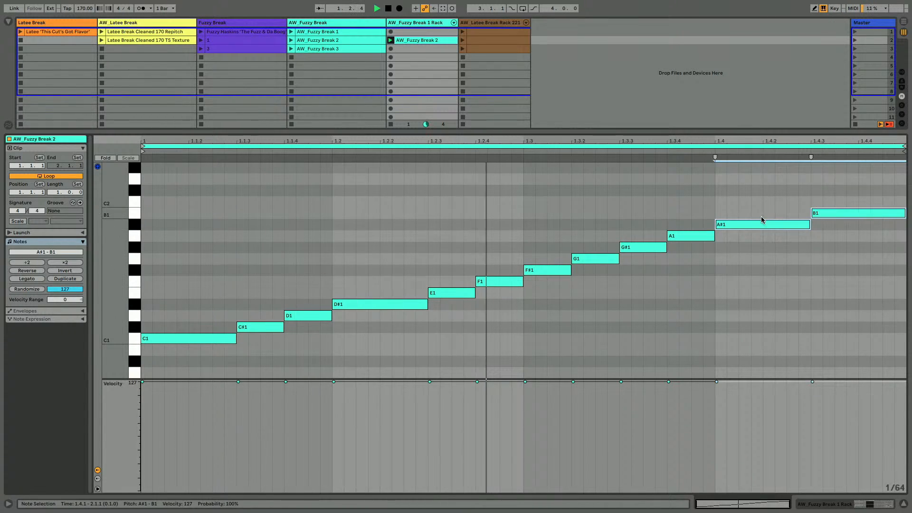
Audition the A#1 and B1 notes, and examine Slice 9's waveform for a second hit while playing the clip
{"action": "left_click_drag", "start_coordinate": [746, 189], "coordinate": [747, 274]}
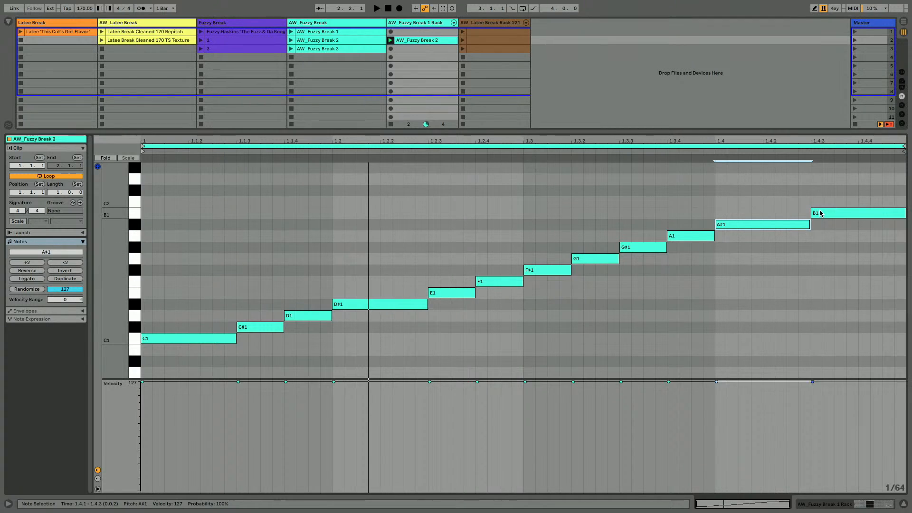
{"action": "left_click_drag", "start_coordinate": [824, 192], "coordinate": [824, 247]}
{"action": "left_click_drag", "start_coordinate": [762, 218], "coordinate": [757, 258]}
{"action": "key", "text": "shift+Tab"}
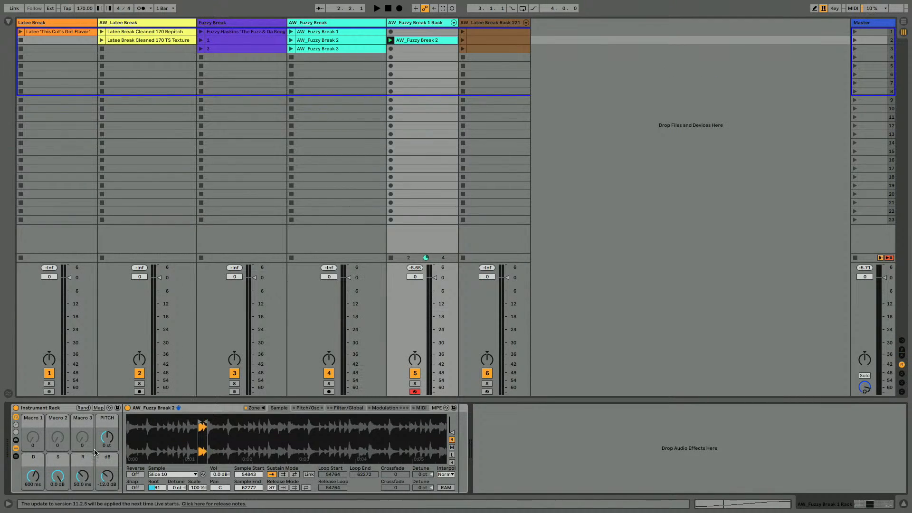
{"action": "left_click", "coordinate": [254, 408]}
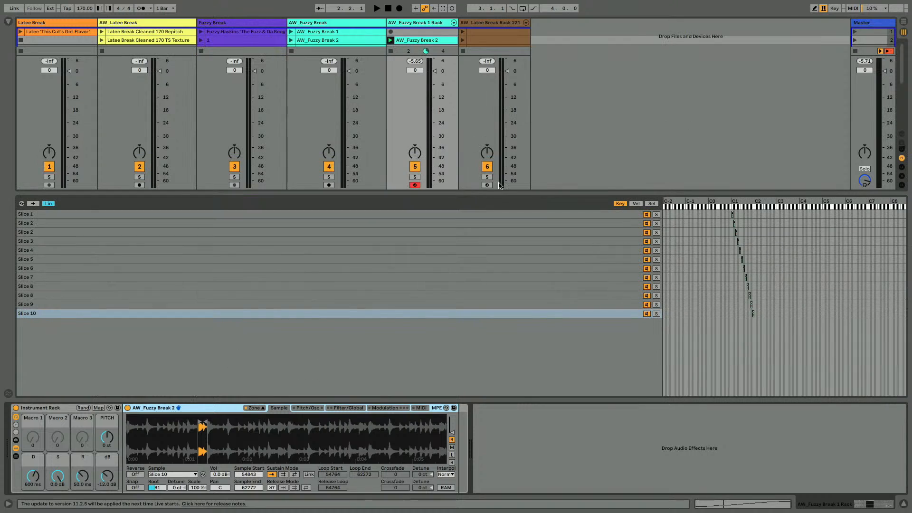
{"action": "left_click", "coordinate": [476, 304]}
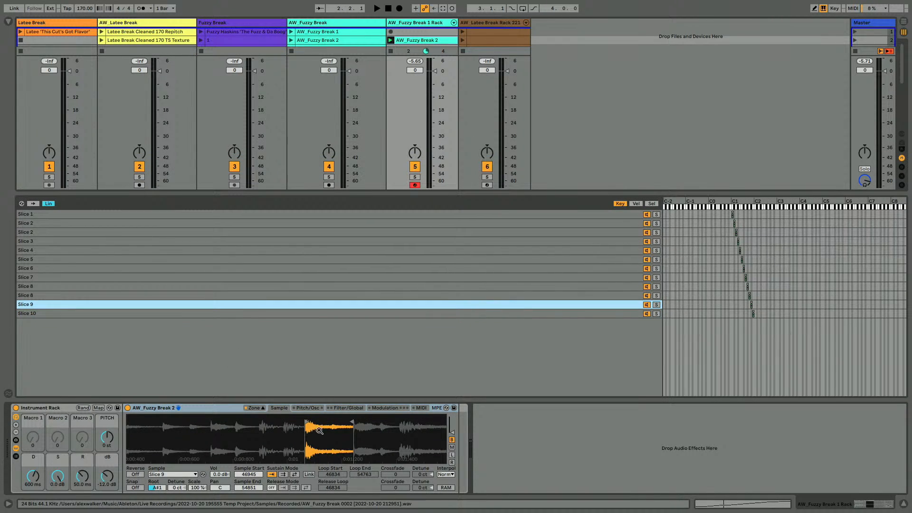
{"action": "left_click_drag", "start_coordinate": [319, 430], "coordinate": [342, 439]}
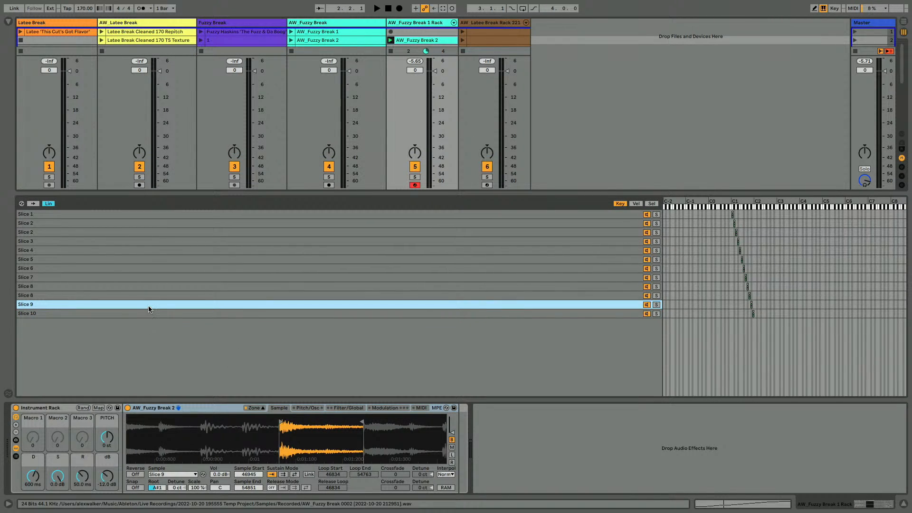
{"action": "key", "text": "space"}
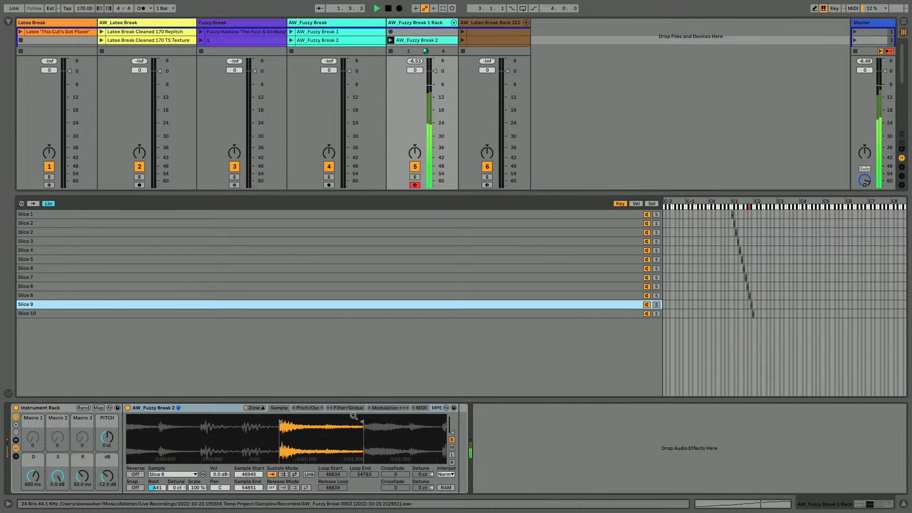
{"action": "key", "text": "space"}
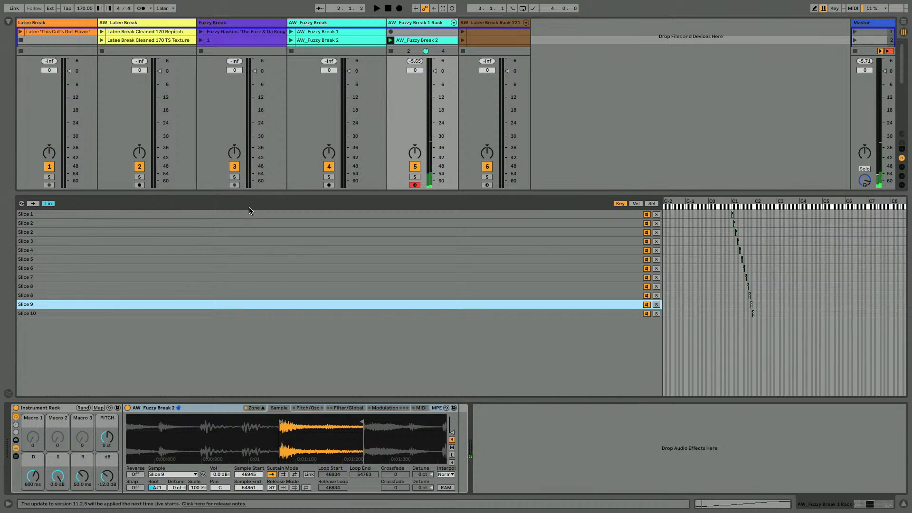
Duplicate the Slice 9 and Slice 10 zones in the sampler's zone list
{"action": "key", "text": "super+d"}
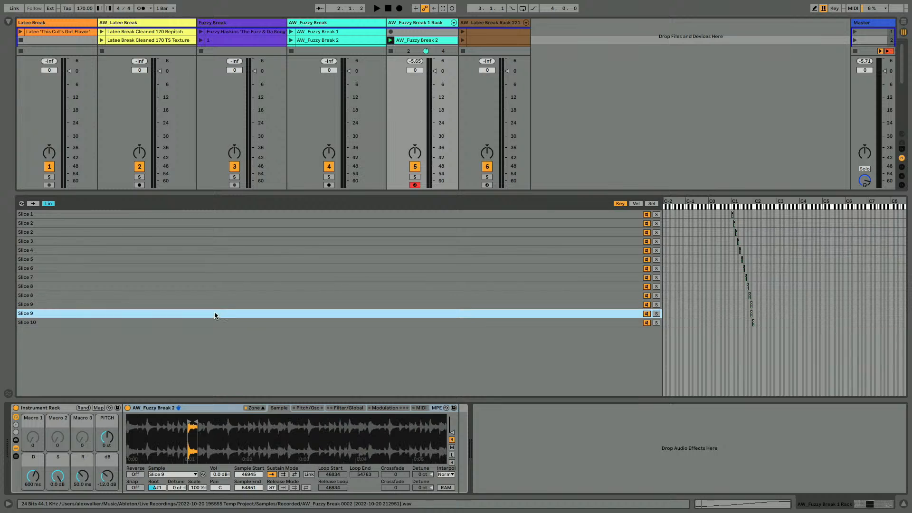
{"action": "left_click", "coordinate": [212, 323]}
{"action": "key", "text": "super+d"}
Shorten the second Slice 9 zone to a sample end of 51261, just before its second hit
{"action": "left_click", "coordinate": [202, 314]}
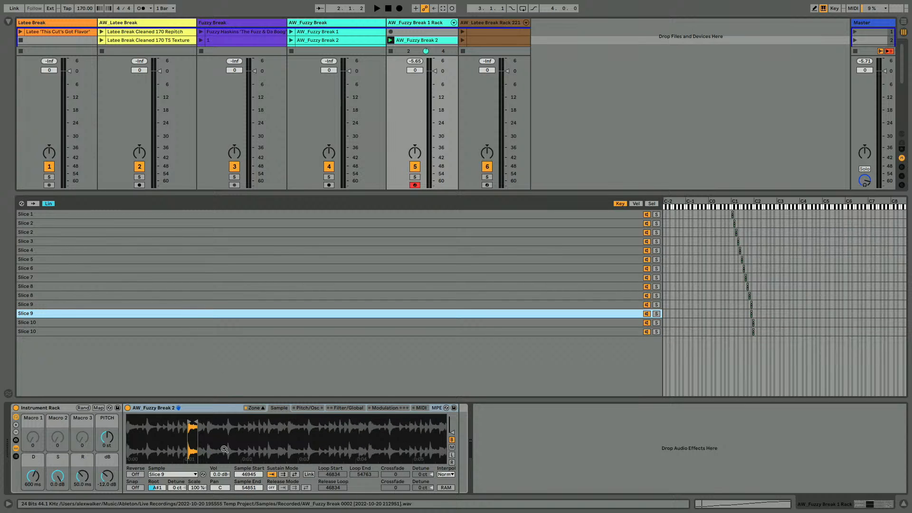
{"action": "left_click_drag", "start_coordinate": [192, 432], "coordinate": [237, 440]}
{"action": "mouse_move", "coordinate": [312, 421]}
{"action": "left_mouse_down"}
{"action": "mouse_move", "coordinate": [264, 422]}
{"action": "mouse_move", "coordinate": [262, 440]}
{"action": "mouse_move", "coordinate": [264, 421]}
{"action": "mouse_move", "coordinate": [285, 447]}
{"action": "mouse_move", "coordinate": [269, 422]}
{"action": "left_mouse_up"}
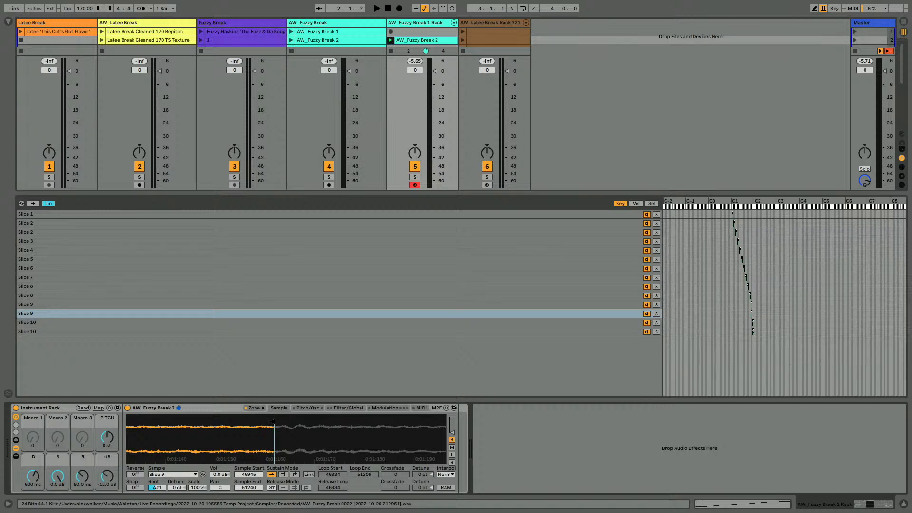
{"action": "left_click", "coordinate": [177, 325]}
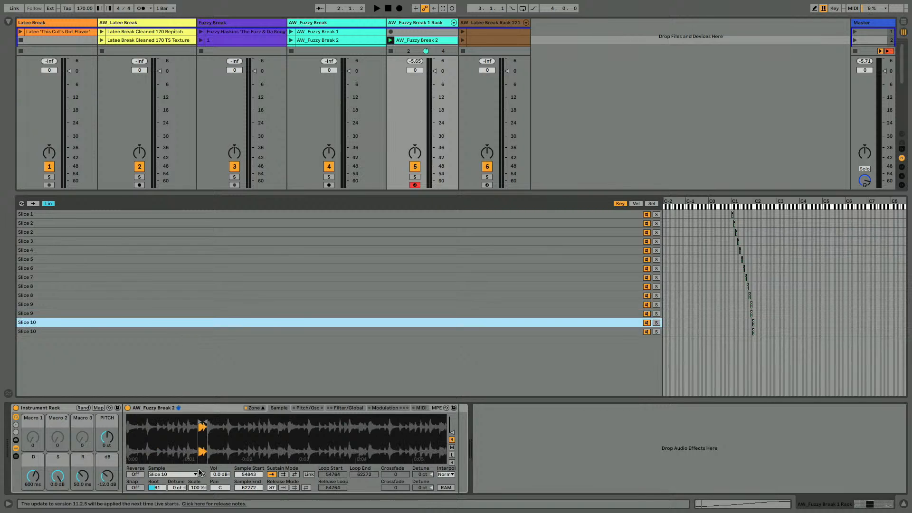
Shorten the first Slice 9 zone to a sample end of 51197, before the second hit
{"action": "left_click", "coordinate": [158, 313]}
{"action": "left_click", "coordinate": [157, 305]}
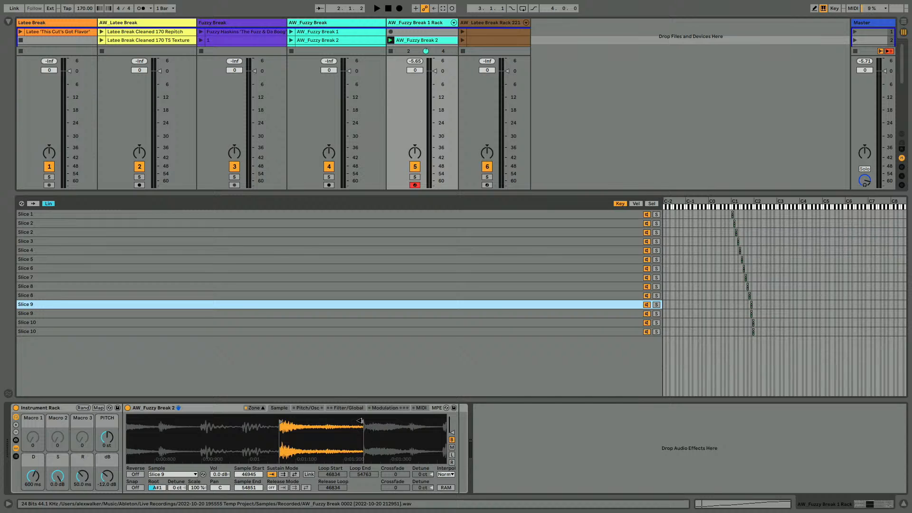
{"action": "left_click_drag", "start_coordinate": [359, 421], "coordinate": [321, 421]}
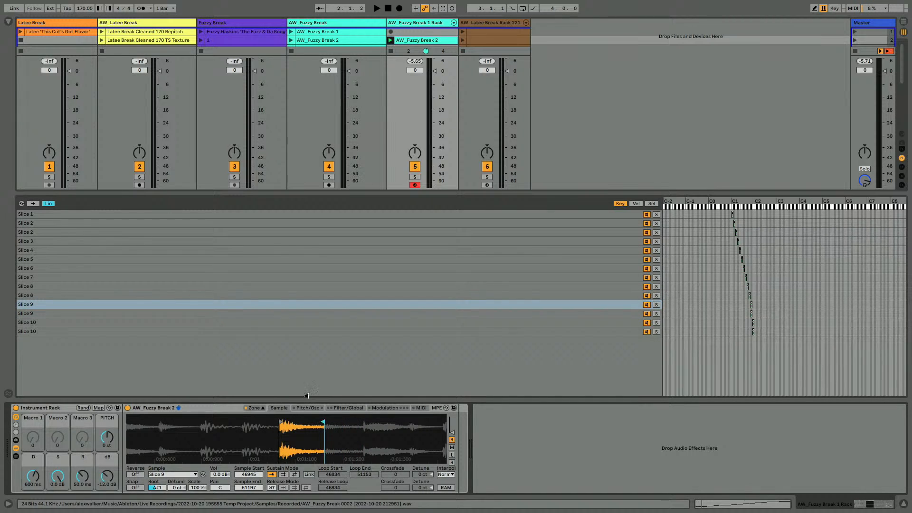
Compare the two Slice 9 zones, try extending the first one's sample end to 54658, and undo that change
{"action": "left_click", "coordinate": [193, 315]}
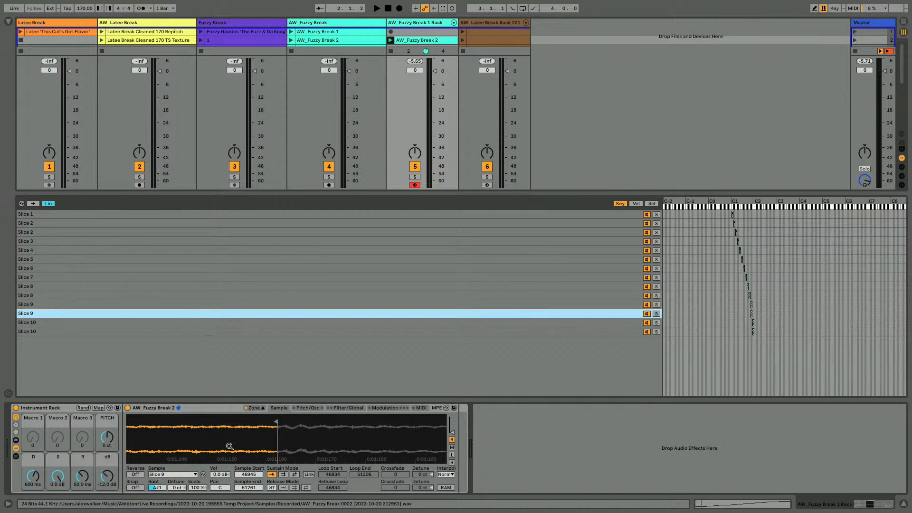
{"action": "left_click_drag", "start_coordinate": [230, 446], "coordinate": [202, 376]}
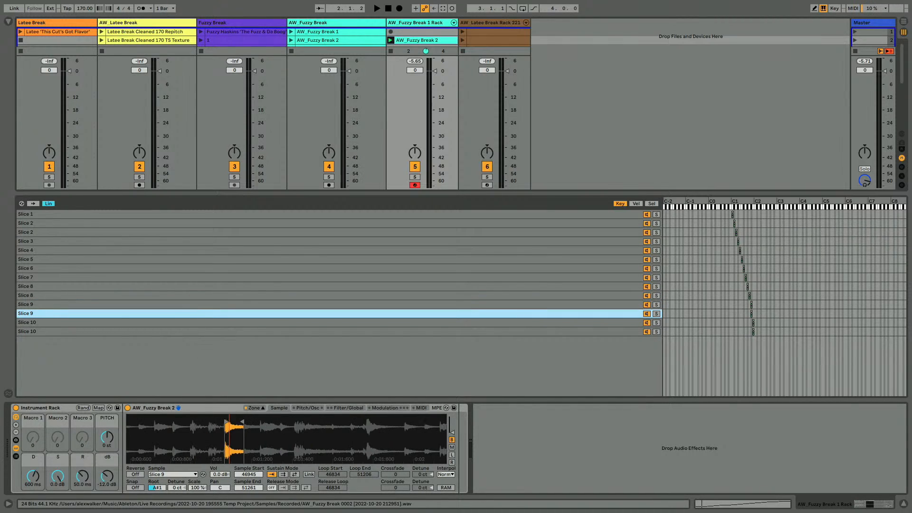
{"action": "left_click", "coordinate": [184, 320]}
{"action": "key", "text": "Up"}
{"action": "key", "text": "Up"}
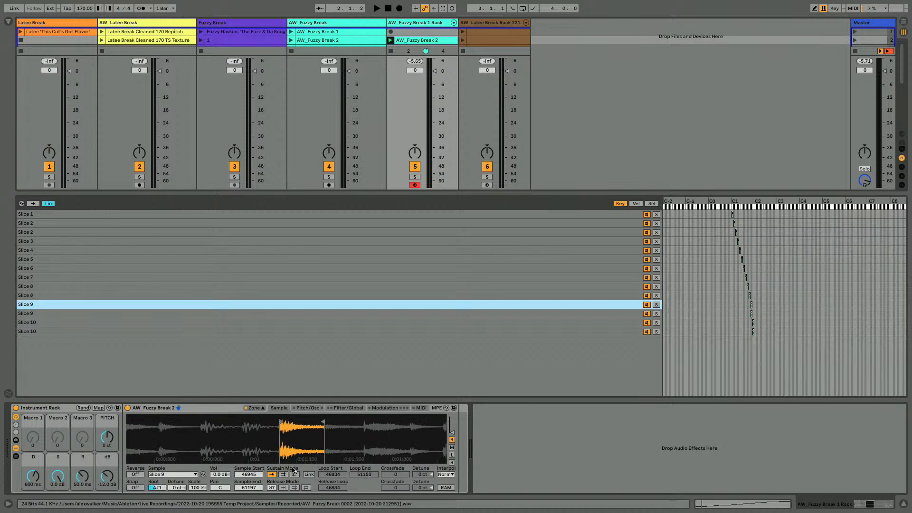
{"action": "left_click_drag", "start_coordinate": [321, 423], "coordinate": [361, 422]}
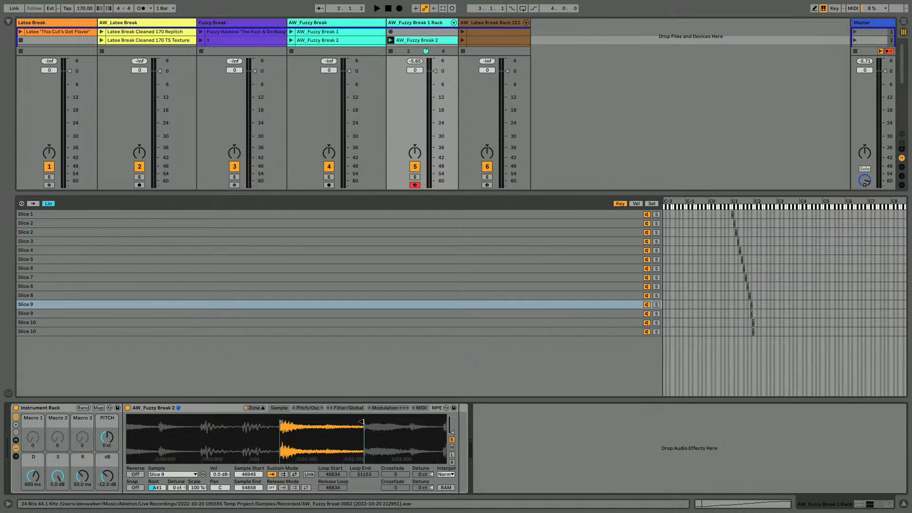
{"action": "key", "text": "super+z"}
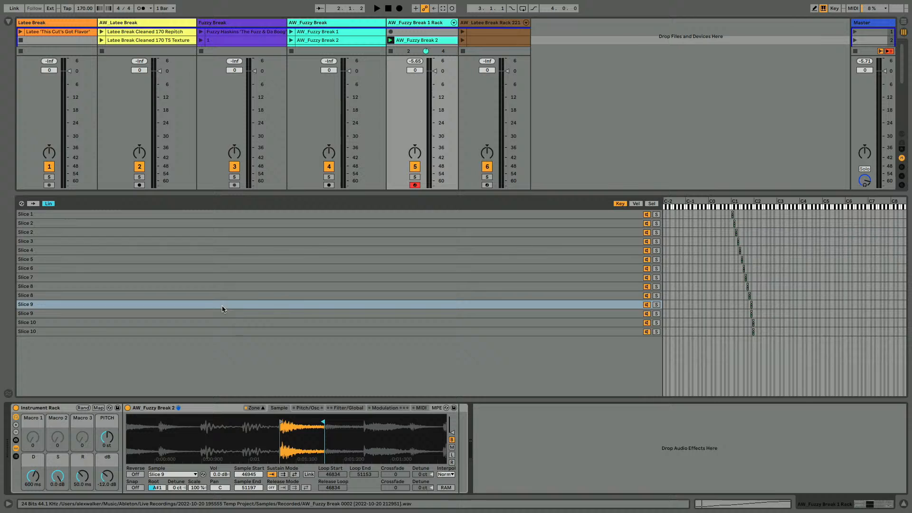
Set the second Slice 9 zone's sample start to 51273 at the second hit and its sample end to 54833
{"action": "left_click", "coordinate": [143, 314]}
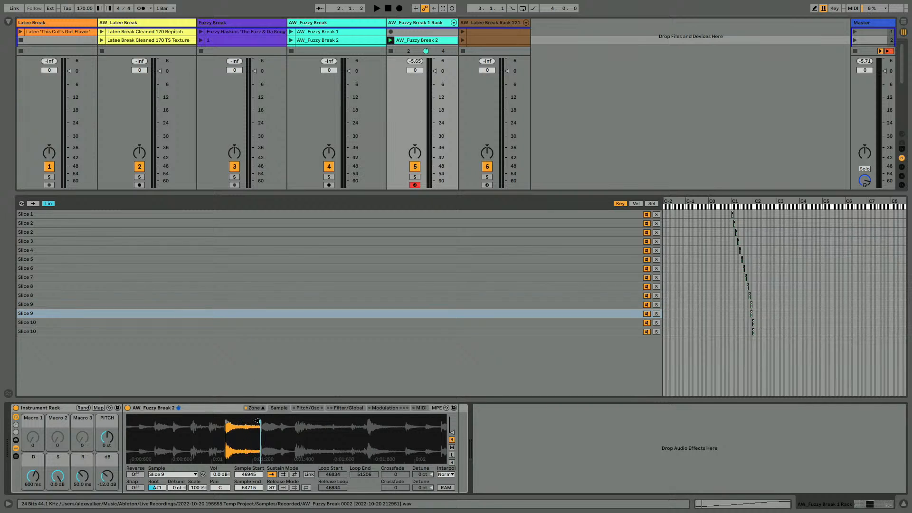
{"action": "mouse_move", "coordinate": [227, 422]}
{"action": "left_mouse_down"}
{"action": "mouse_move", "coordinate": [245, 422]}
{"action": "mouse_move", "coordinate": [246, 463]}
{"action": "left_mouse_up"}
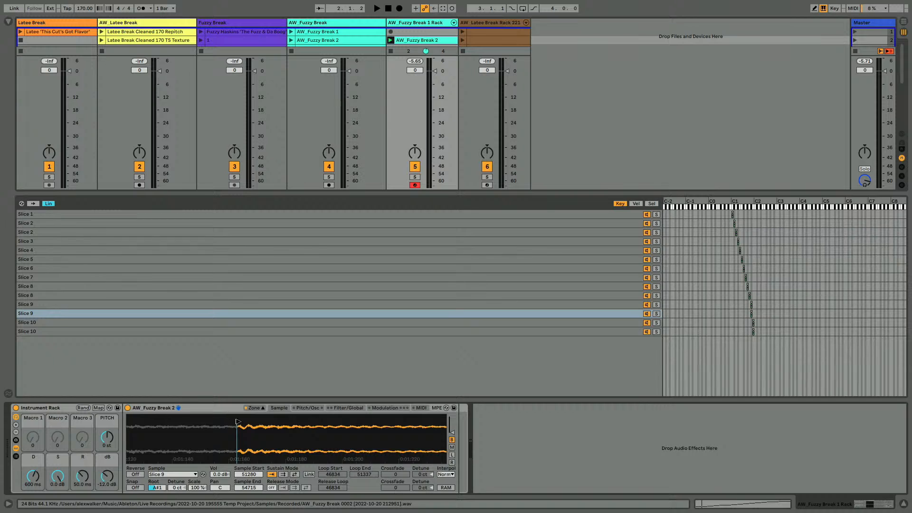
{"action": "mouse_move", "coordinate": [288, 434]}
{"action": "left_mouse_down"}
{"action": "mouse_move", "coordinate": [288, 408]}
{"action": "mouse_move", "coordinate": [314, 461]}
{"action": "mouse_move", "coordinate": [300, 422]}
{"action": "left_mouse_up"}
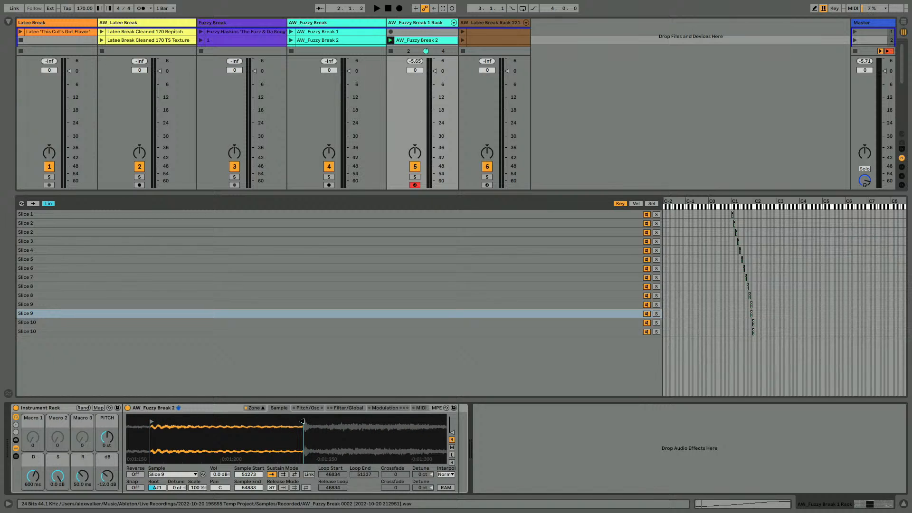
Move the second Slice 10 zone's sample start to 59124 at its second hit's onset, and close the zone editor
{"action": "left_click", "coordinate": [107, 323]}
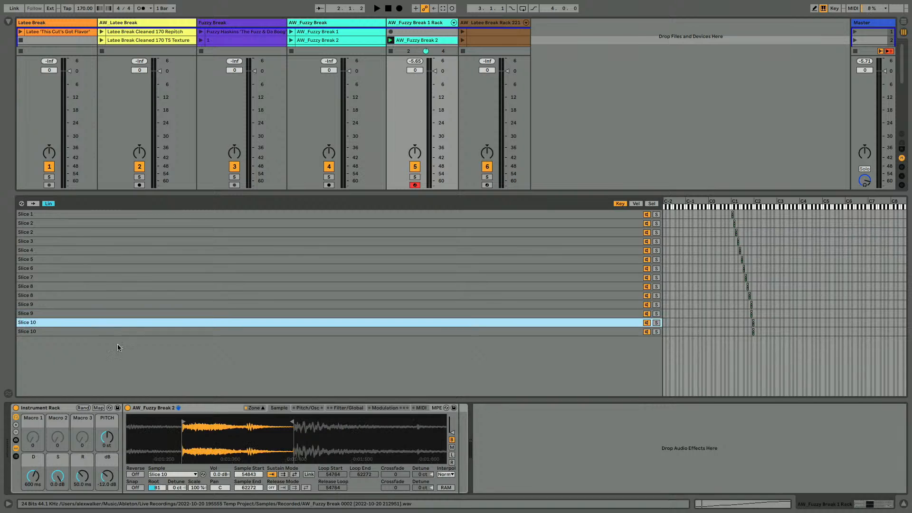
{"action": "left_click", "coordinate": [172, 332]}
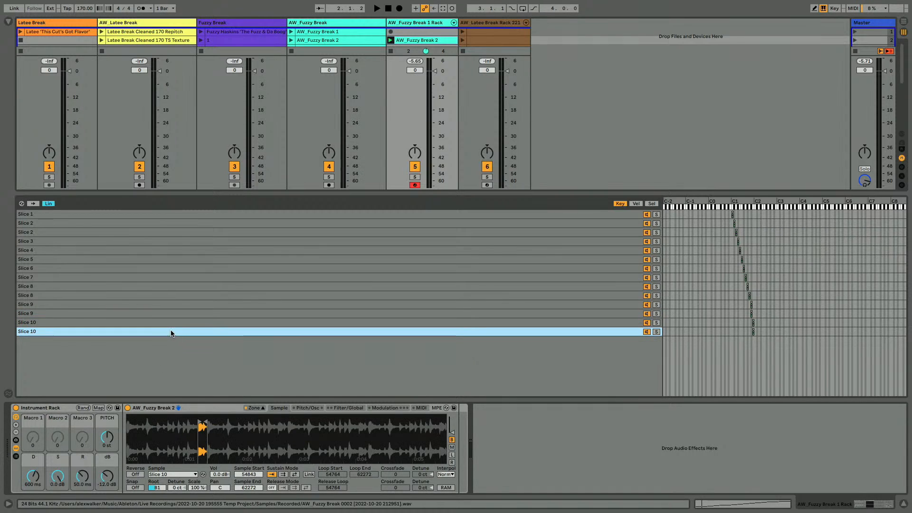
{"action": "mouse_move", "coordinate": [155, 421]}
{"action": "left_mouse_down"}
{"action": "mouse_move", "coordinate": [219, 421]}
{"action": "mouse_move", "coordinate": [221, 432]}
{"action": "mouse_move", "coordinate": [272, 440]}
{"action": "mouse_move", "coordinate": [295, 432]}
{"action": "left_mouse_up"}
{"action": "left_click_drag", "start_coordinate": [180, 429], "coordinate": [179, 441]}
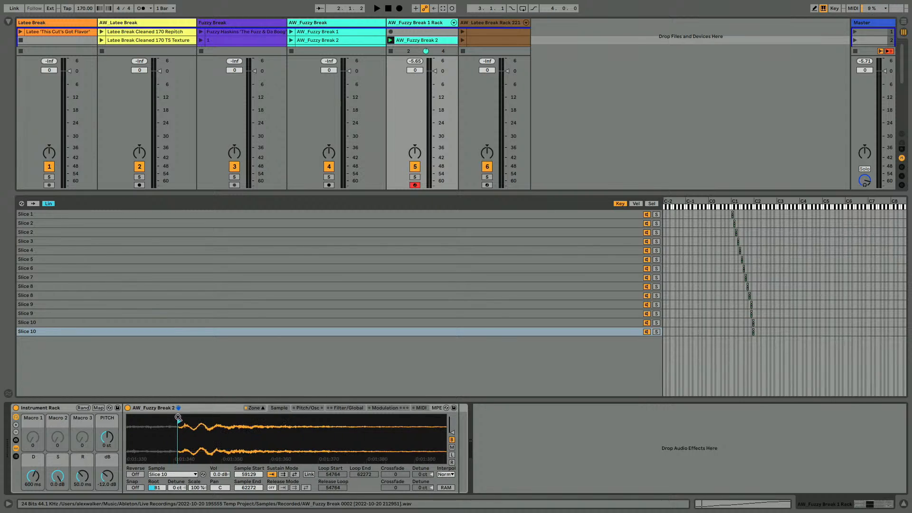
{"action": "left_click", "coordinate": [254, 407]}
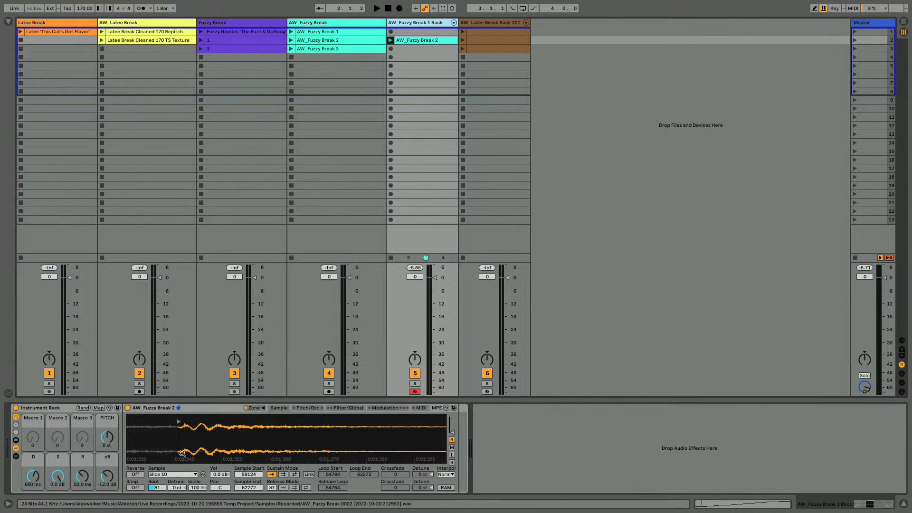
{"action": "left_click_drag", "start_coordinate": [179, 441], "coordinate": [206, 459]}
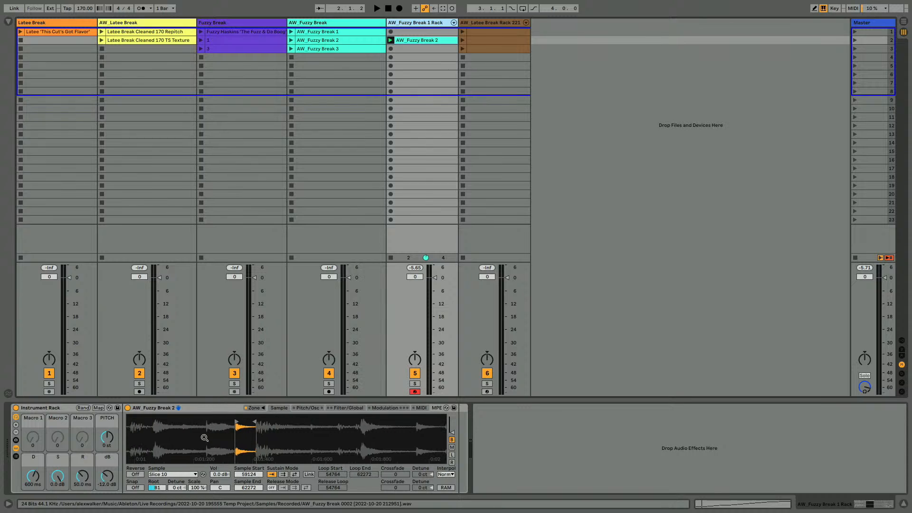
Open the AW_Fuzzy Break 2 clip, halve the A#1 note at 1.4.1, duplicate it, and transpose the copy up to B1
{"action": "double_click", "coordinate": [418, 40]}
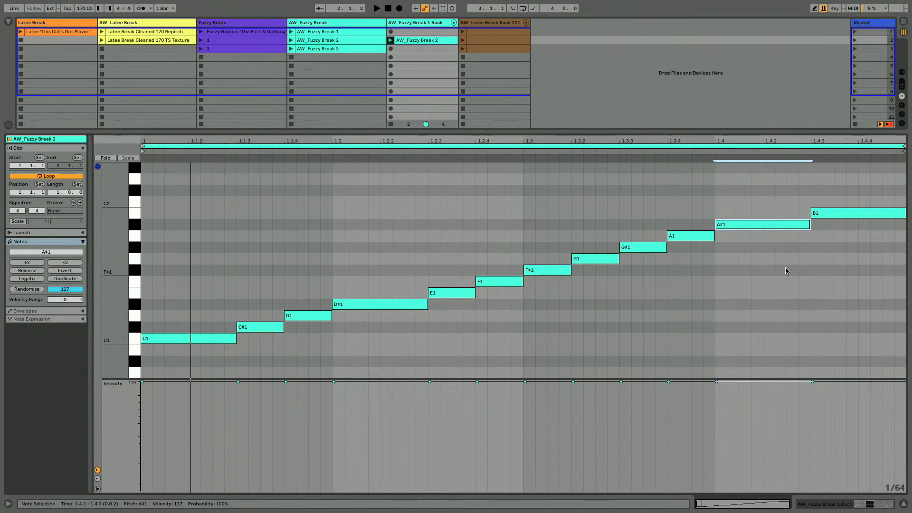
{"action": "key", "text": "shift+Left"}
{"action": "key", "text": "shift+Left"}
{"action": "key", "text": "shift+Left"}
{"action": "key", "text": "shift+Left"}
{"action": "key", "text": "ctrl+d"}
{"action": "key", "text": "Up"}
Transpose the long B1 note at 1.4.3 to C2, halve its length, duplicate it, and transpose the copy to C#2
{"action": "left_click", "coordinate": [833, 217]}
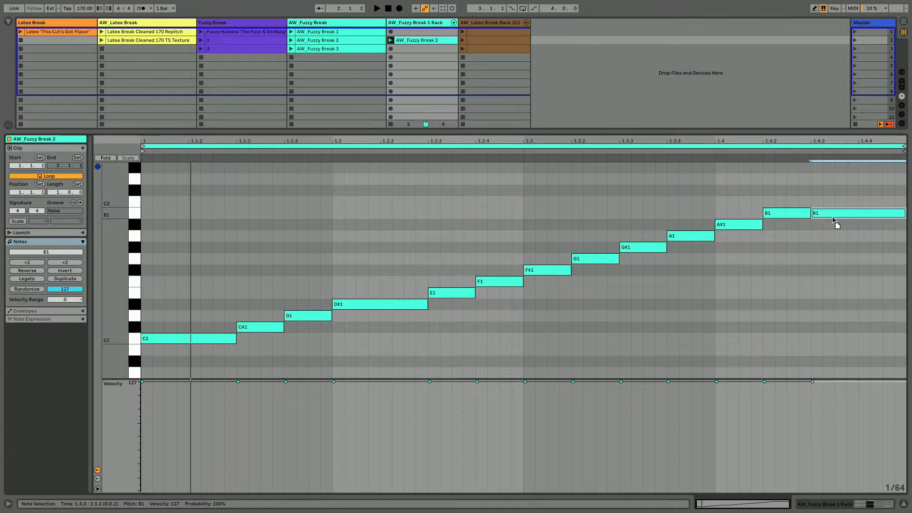
{"action": "key", "text": "Down"}
{"action": "key", "text": "Up"}
{"action": "key", "text": "Up"}
{"action": "key", "text": "shift+Left"}
{"action": "key", "text": "shift+Left"}
{"action": "key", "text": "shift+Left"}
{"action": "key", "text": "shift+Left"}
{"action": "key", "text": "ctrl+d"}
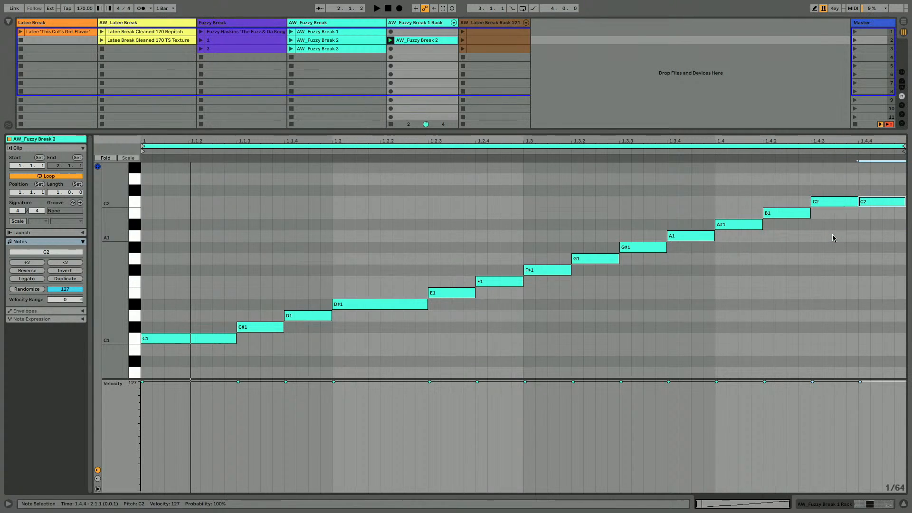
{"action": "key", "text": "Up"}
Try shortening all the clip's notes, play the result, and restore their lengths
{"action": "key", "text": "ctrl+a"}
{"action": "key", "text": "shift+Left"}
{"action": "key", "text": "shift+Left"}
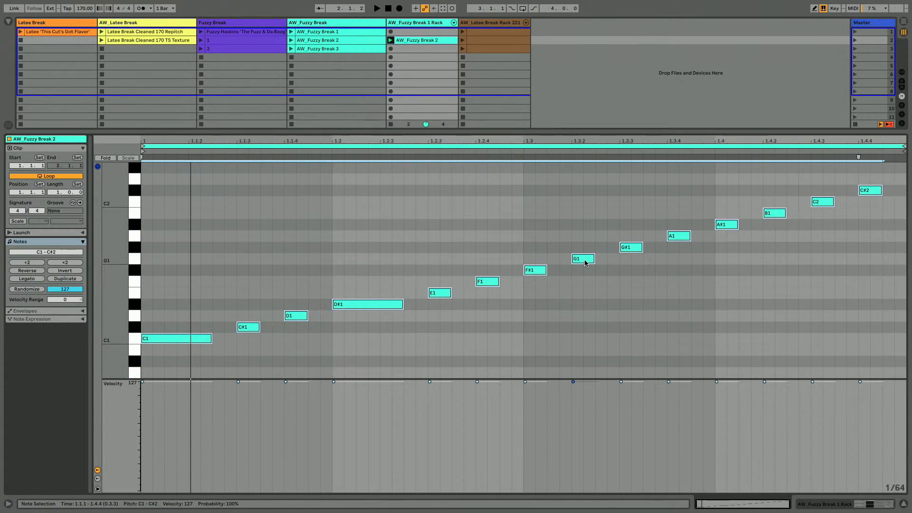
{"action": "key", "text": "space"}
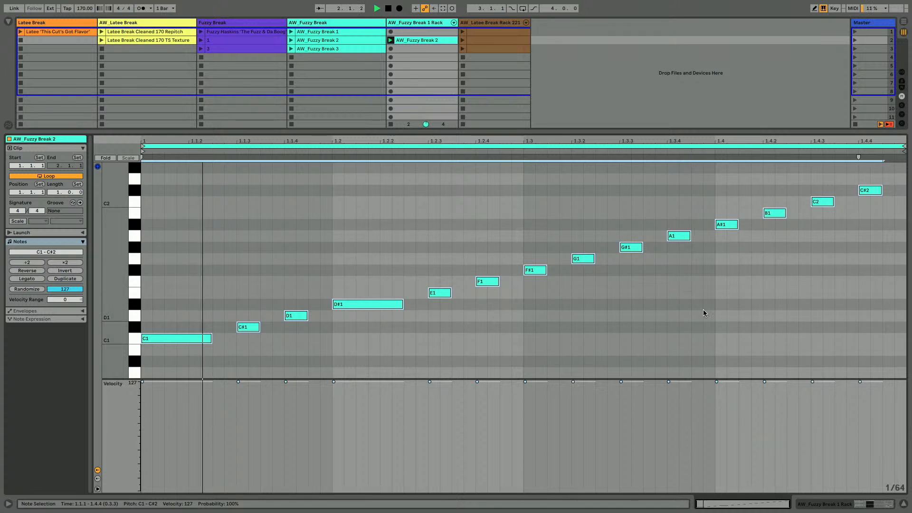
{"action": "key", "text": "shift+Tab"}
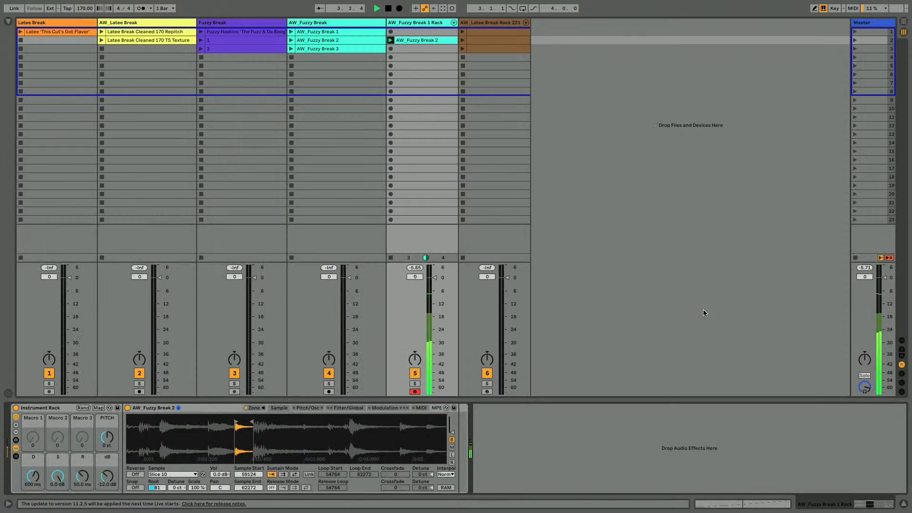
{"action": "key", "text": "shift+Tab"}
{"action": "key", "text": "shift+Right"}
{"action": "key", "text": "shift+Right"}
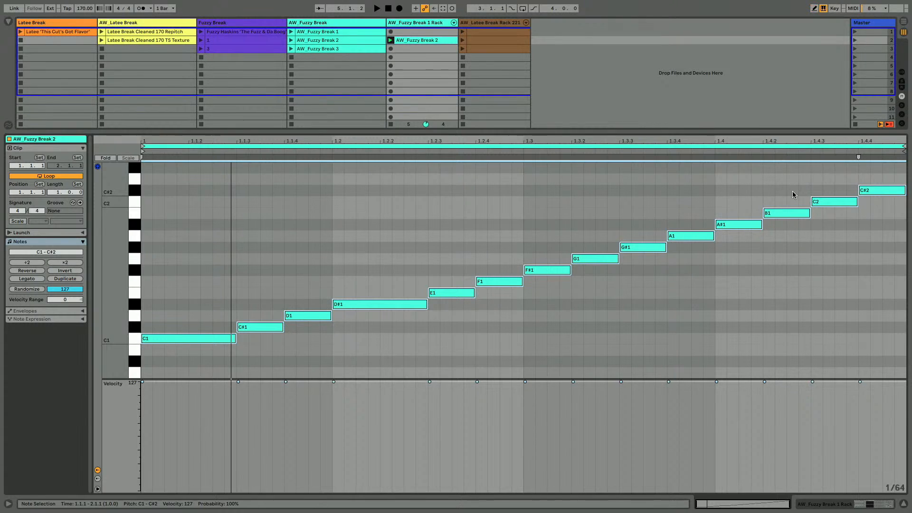
Move the key zones so the second Slice 9 is on B1, the first Slice 10 on C2 and the second Slice 10 on C#2
{"action": "key", "text": "shift+Tab"}
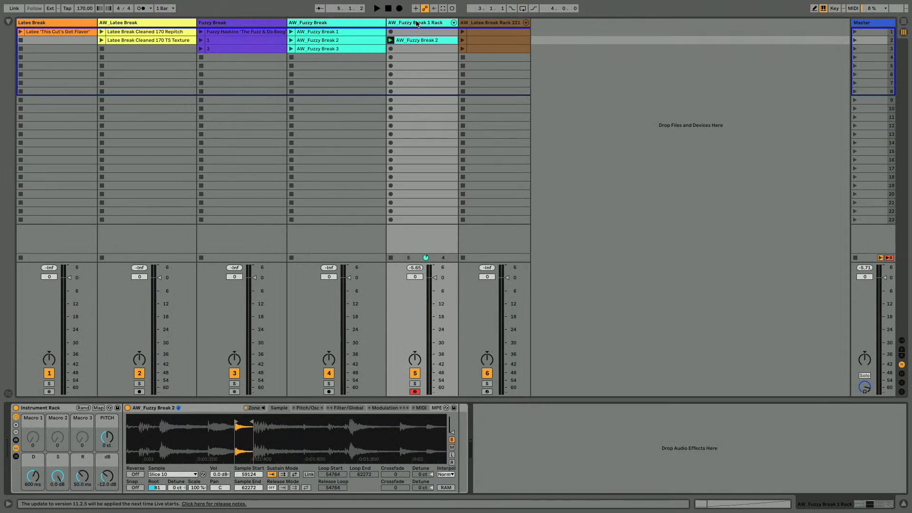
{"action": "left_click", "coordinate": [254, 407]}
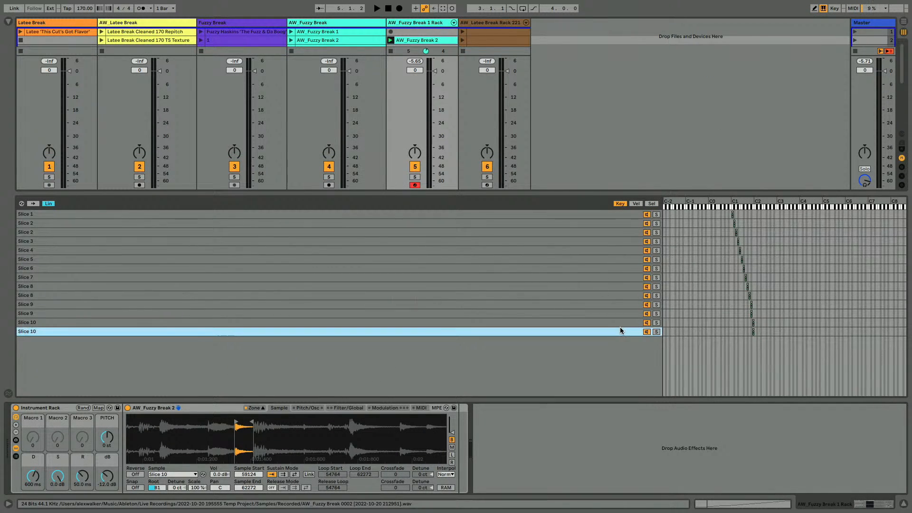
{"action": "left_click", "coordinate": [621, 313]}
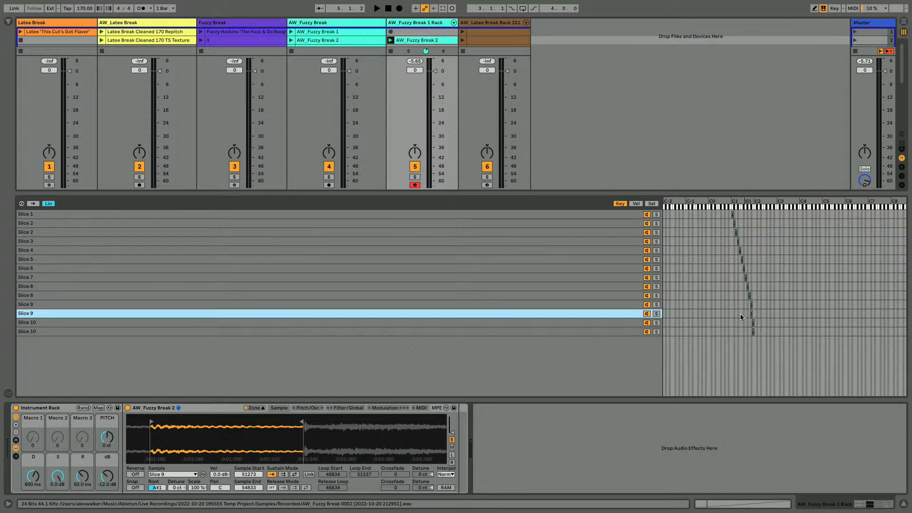
{"action": "left_click", "coordinate": [578, 329], "text": "shift"}
{"action": "left_click_drag", "start_coordinate": [751, 317], "coordinate": [755, 329]}
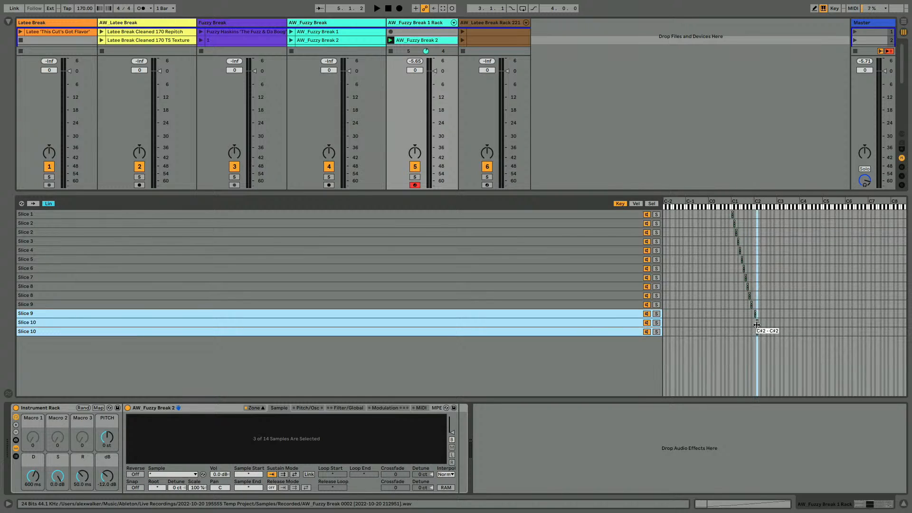
{"action": "left_click", "coordinate": [594, 325]}
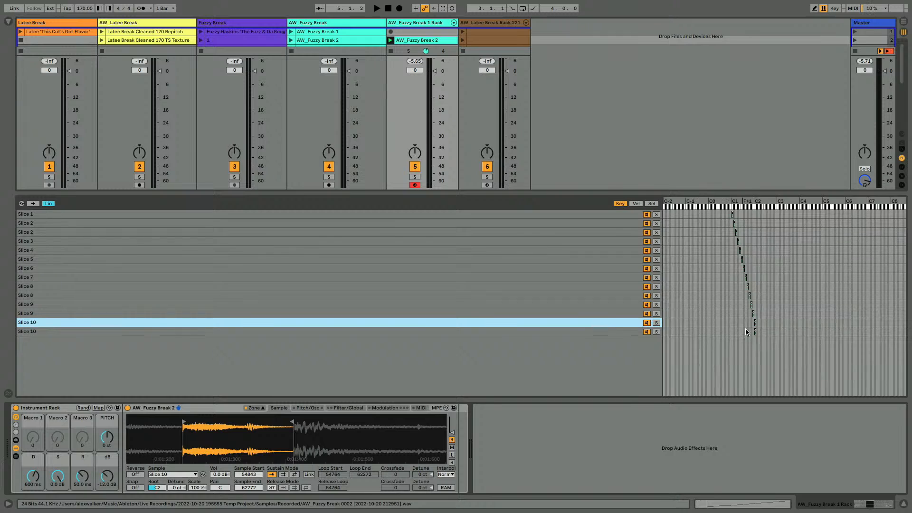
{"action": "left_click_drag", "start_coordinate": [755, 333], "coordinate": [756, 332]}
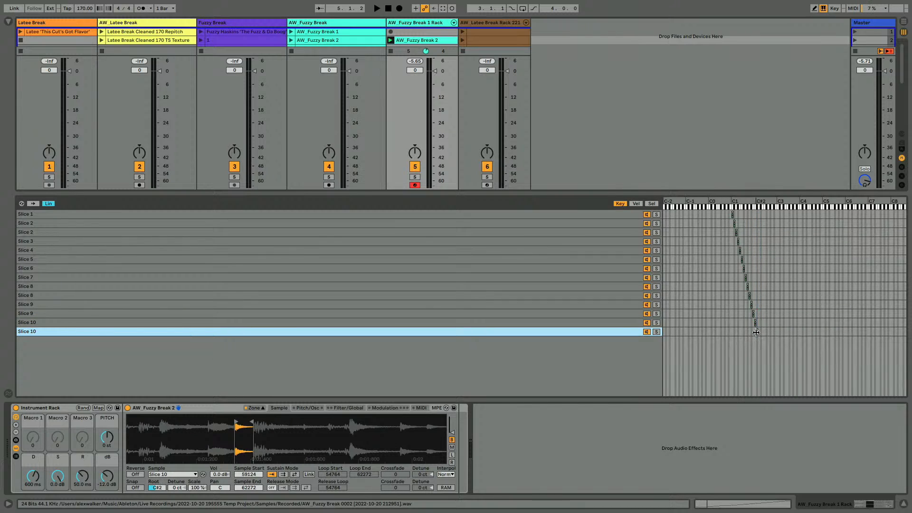
Play the clip with the remapped zones, close the zone editor, and check the clip's notes and the rack's sustain macro
{"action": "key", "text": "space"}
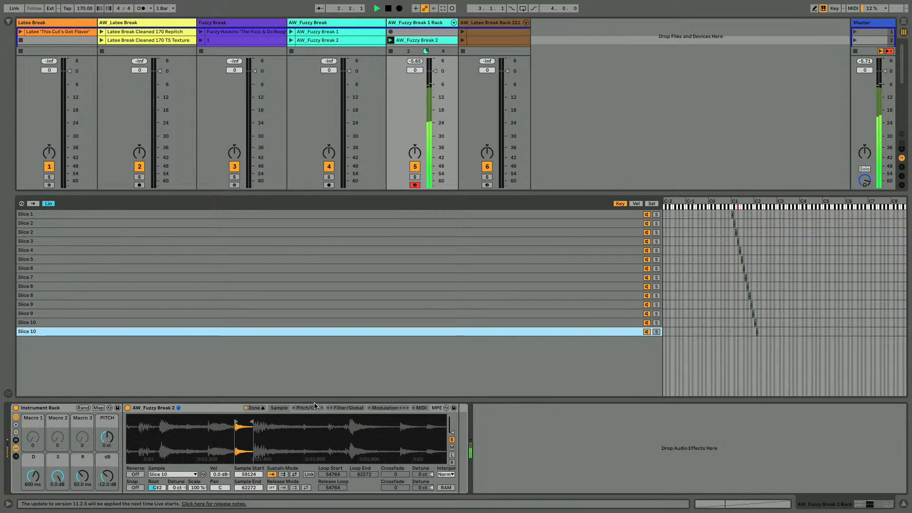
{"action": "left_click", "coordinate": [255, 408]}
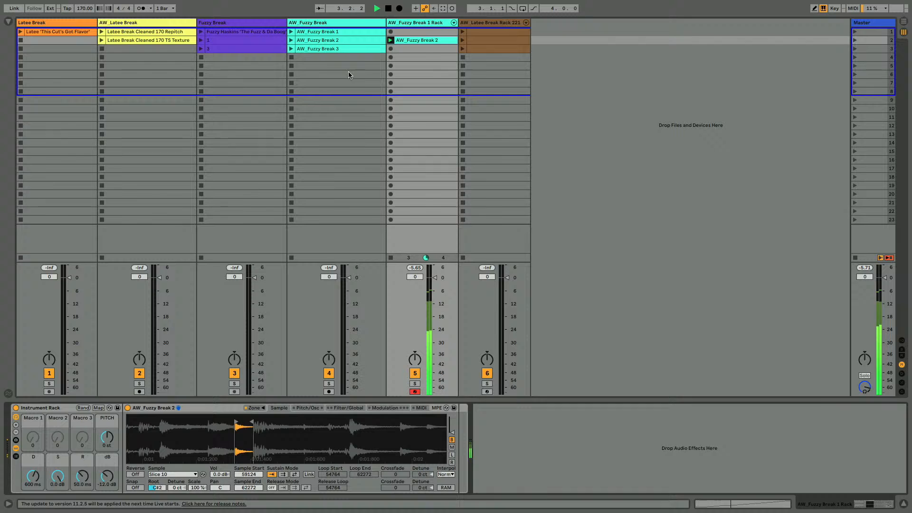
{"action": "double_click", "coordinate": [408, 41]}
{"action": "key", "text": "shift+Tab"}
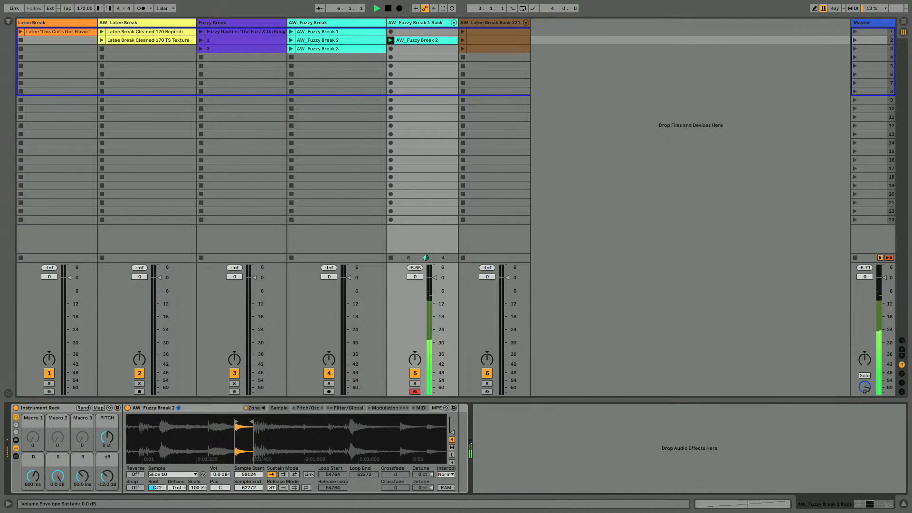
{"action": "left_click_drag", "start_coordinate": [58, 476], "coordinate": [57, 449]}
Set the sustain mode of all slice zones to back-and-forth loop
{"action": "left_click", "coordinate": [251, 408]}
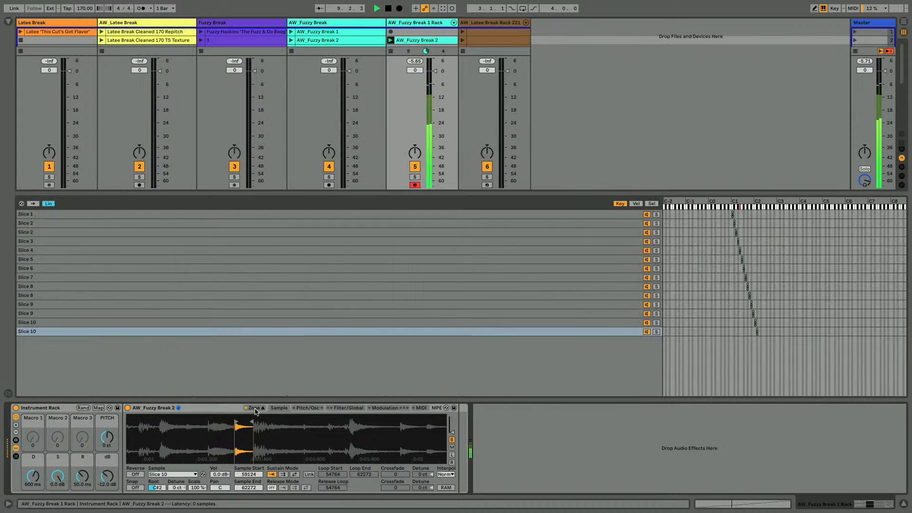
{"action": "left_click", "coordinate": [257, 332]}
{"action": "key", "text": "ctrl+a"}
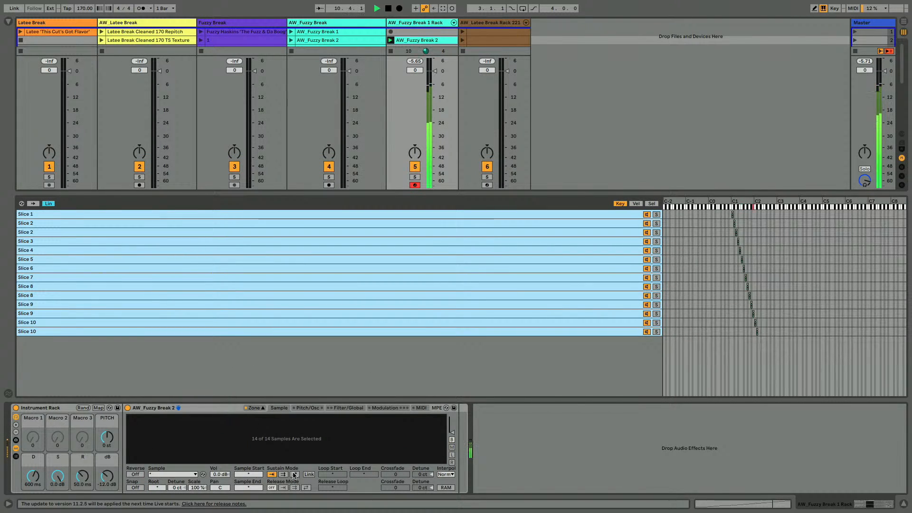
{"action": "left_click", "coordinate": [295, 475]}
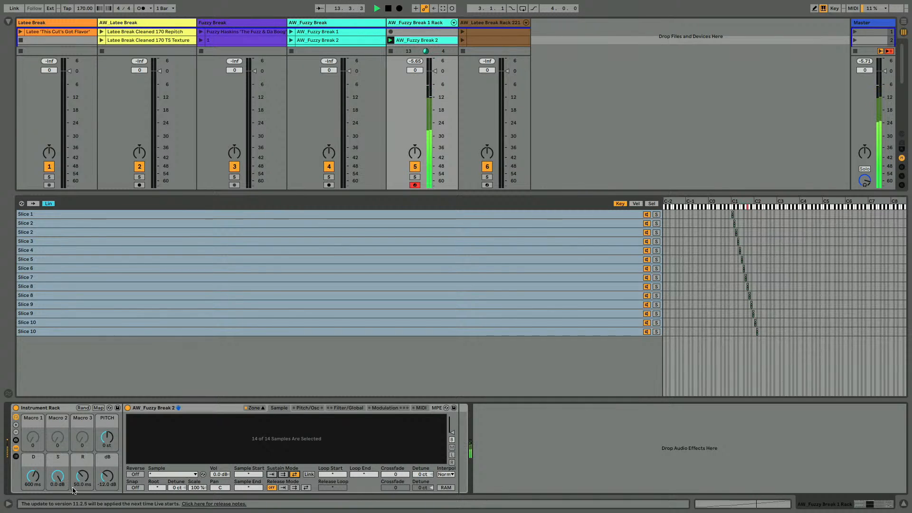
Examine the final split notes from A#1 to C#2 in the AW_Fuzzy Break 2 clip during playback
{"action": "double_click", "coordinate": [410, 41]}
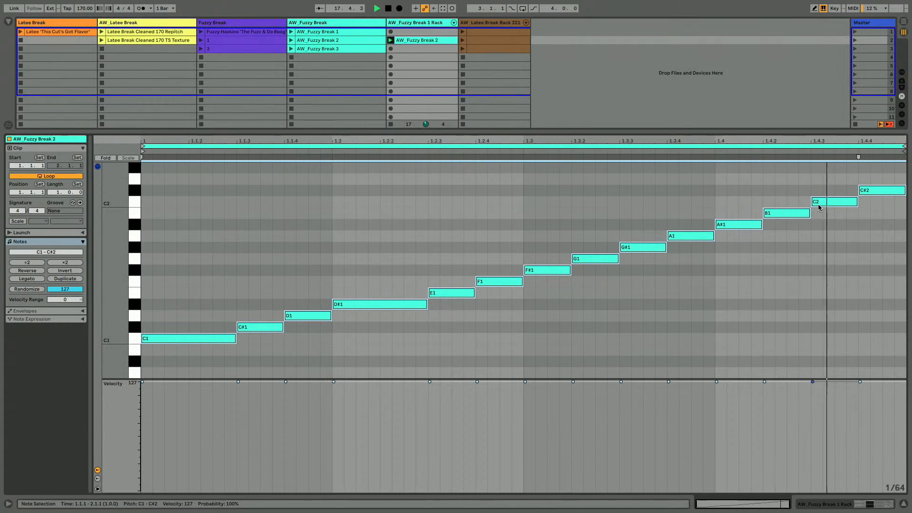
{"action": "left_click", "coordinate": [786, 200]}
{"action": "left_click_drag", "start_coordinate": [782, 199], "coordinate": [775, 245]}
{"action": "left_click_drag", "start_coordinate": [760, 214], "coordinate": [760, 276]}
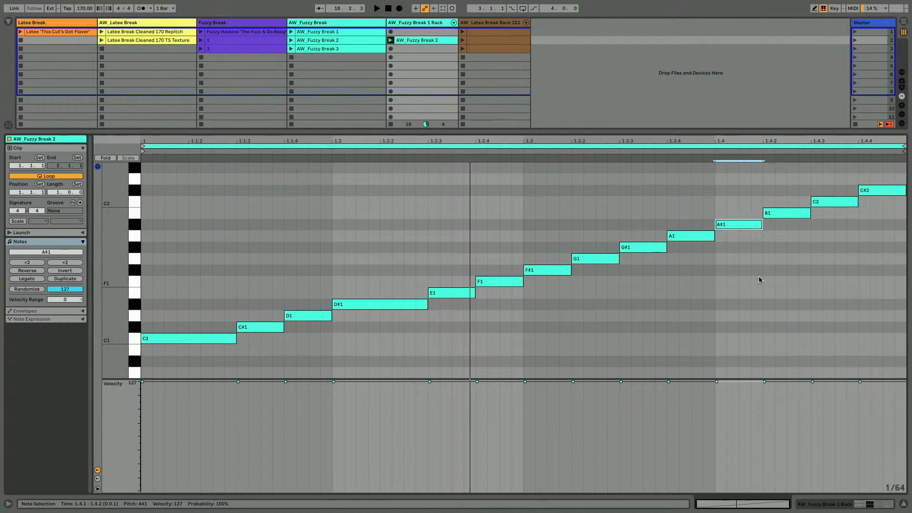
{"action": "left_click_drag", "start_coordinate": [841, 184], "coordinate": [841, 235]}
{"action": "left_click_drag", "start_coordinate": [868, 175], "coordinate": [868, 223]}
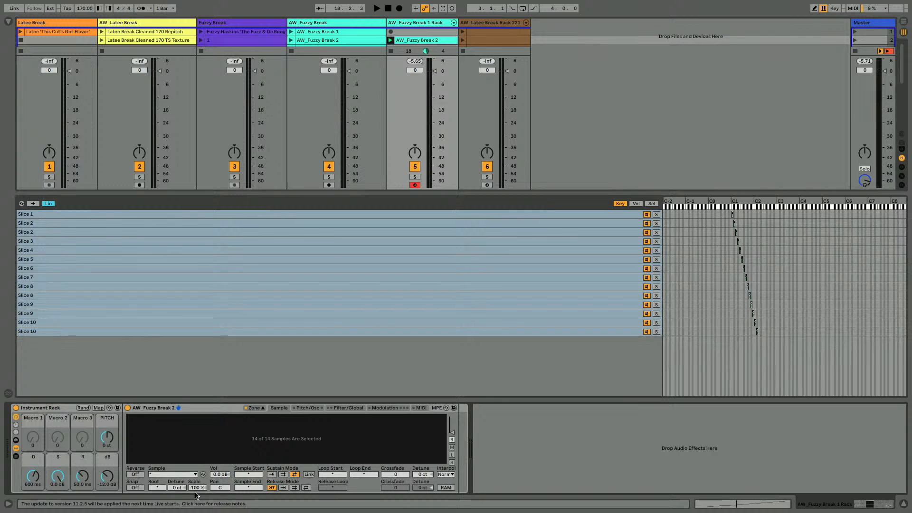
Shorten the first Slice 10 zone to a sample end of 59113, before its second hit
{"action": "left_click", "coordinate": [220, 331]}
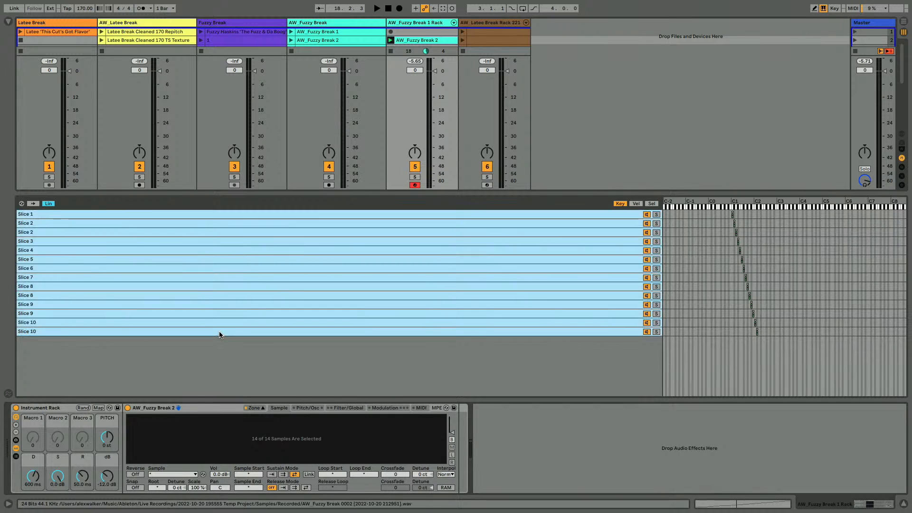
{"action": "key", "text": "Up"}
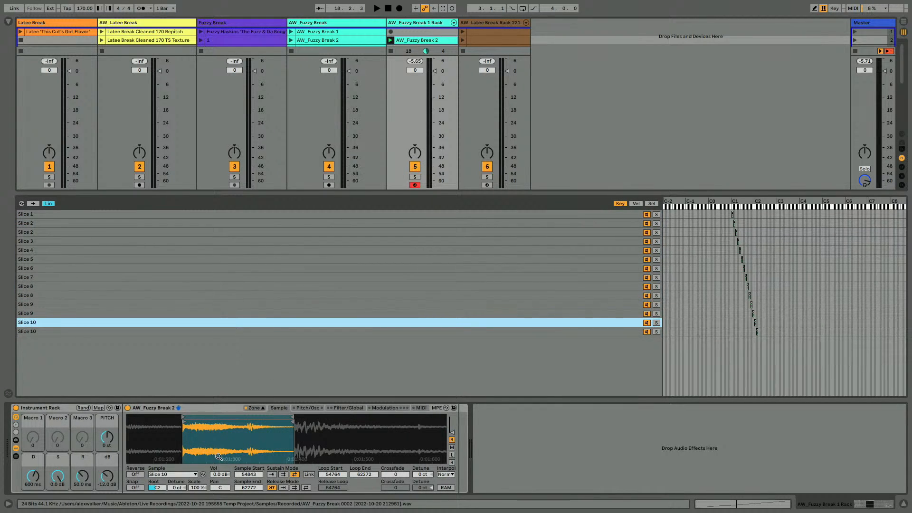
{"action": "key", "text": "Down"}
{"action": "key", "text": "Up"}
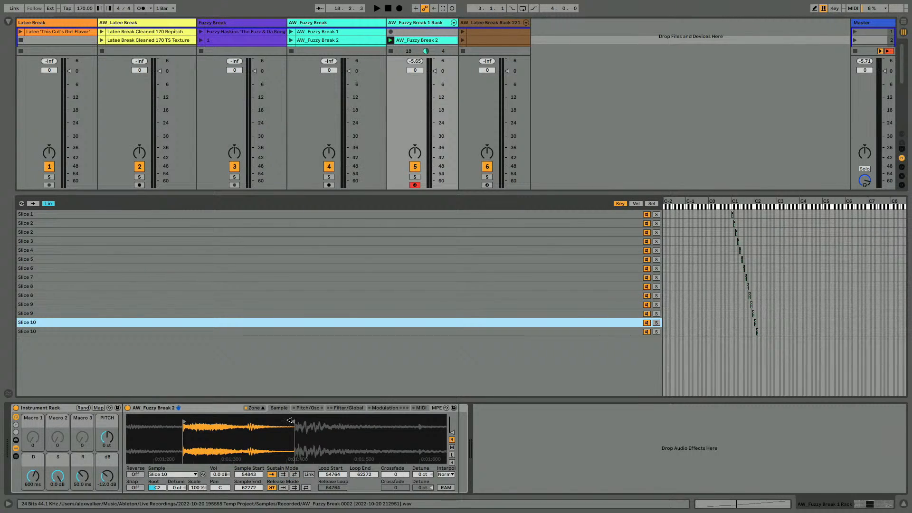
{"action": "mouse_move", "coordinate": [289, 420]}
{"action": "left_mouse_down"}
{"action": "mouse_move", "coordinate": [229, 421]}
{"action": "mouse_move", "coordinate": [242, 421]}
{"action": "mouse_move", "coordinate": [246, 464]}
{"action": "mouse_move", "coordinate": [204, 418]}
{"action": "left_mouse_up"}
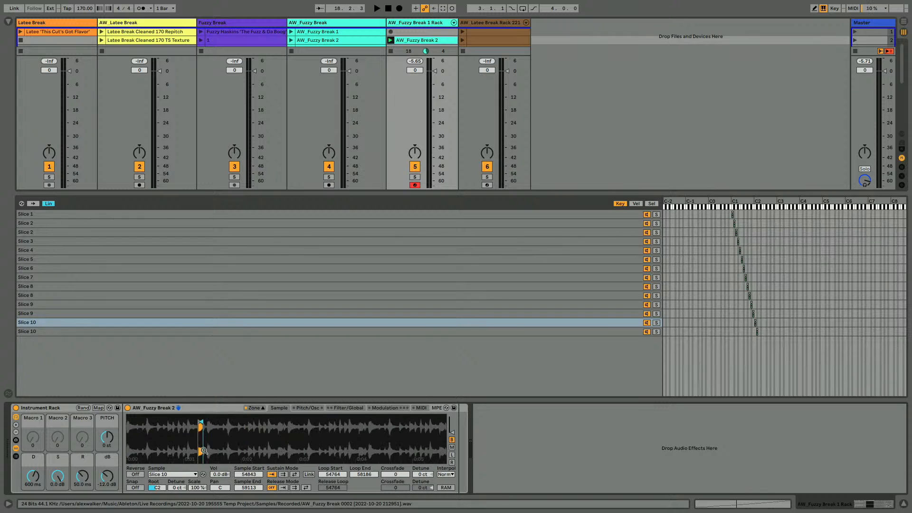
Compare the waveforms of the early slices, and set the Slice 3 zone's sustain mode to back-and-forth loop
{"action": "left_click", "coordinate": [85, 224]}
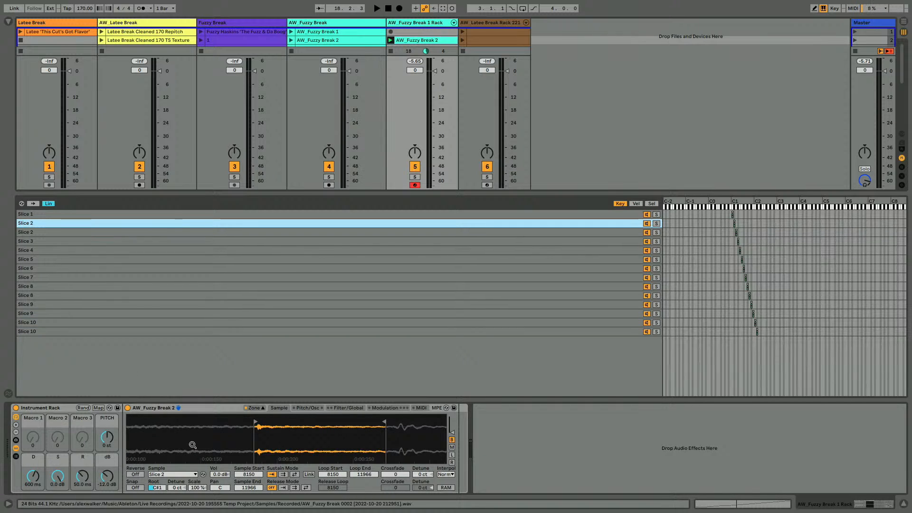
{"action": "key", "text": "Up"}
{"action": "key", "text": "Down"}
{"action": "key", "text": "Up"}
{"action": "key", "text": "Down"}
{"action": "key", "text": "Down"}
{"action": "key", "text": "Down"}
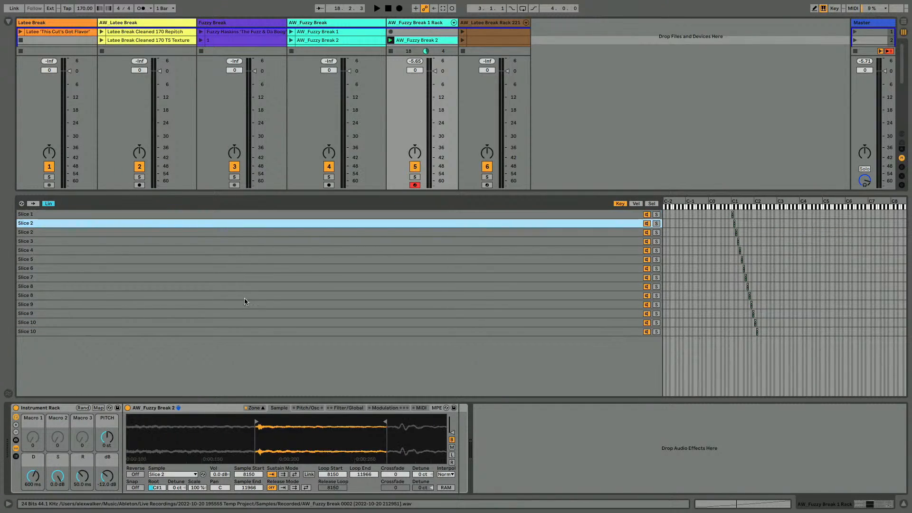
{"action": "left_click_drag", "start_coordinate": [178, 440], "coordinate": [154, 418]}
{"action": "left_click", "coordinate": [294, 474]}
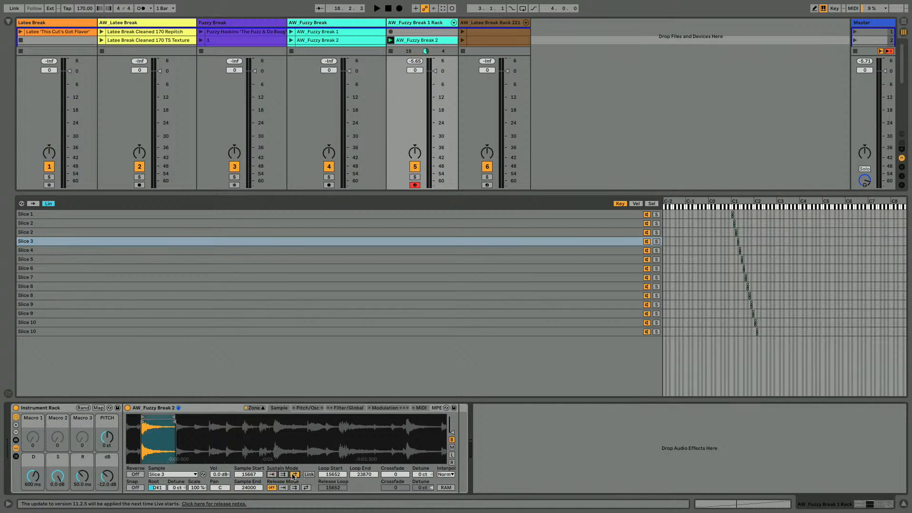
Lengthen the clip's D#1 note, which triggers Slice 3, to end at 1.3, and play it to hear the loop
{"action": "key", "text": "space"}
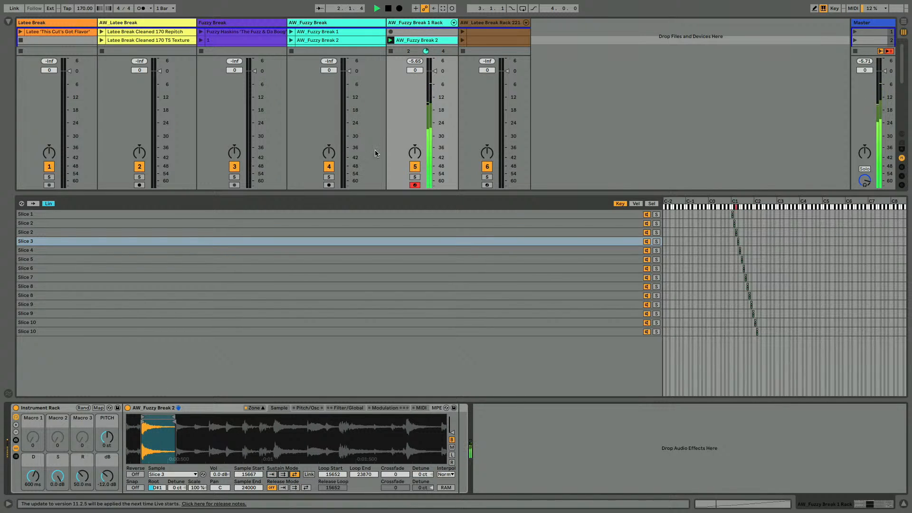
{"action": "double_click", "coordinate": [423, 40]}
{"action": "key", "text": "space"}
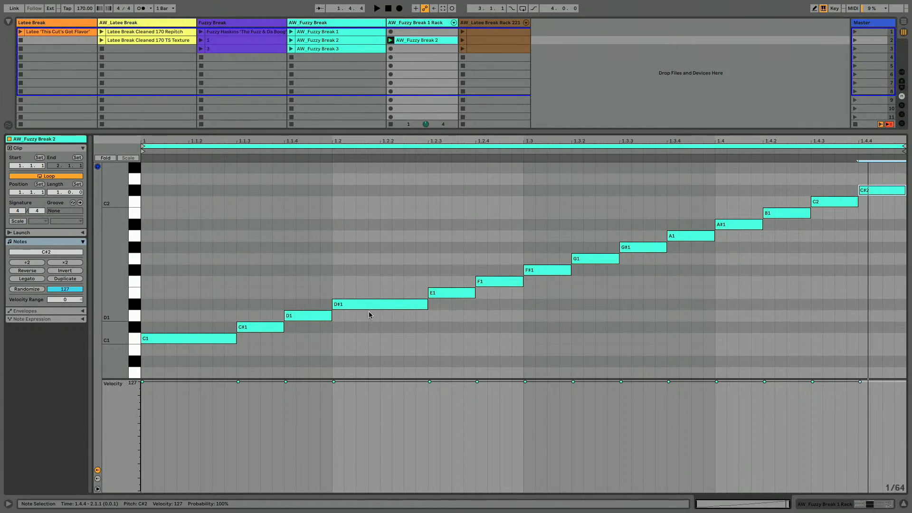
{"action": "left_click", "coordinate": [370, 304]}
{"action": "left_click_drag", "start_coordinate": [428, 305], "coordinate": [525, 306]}
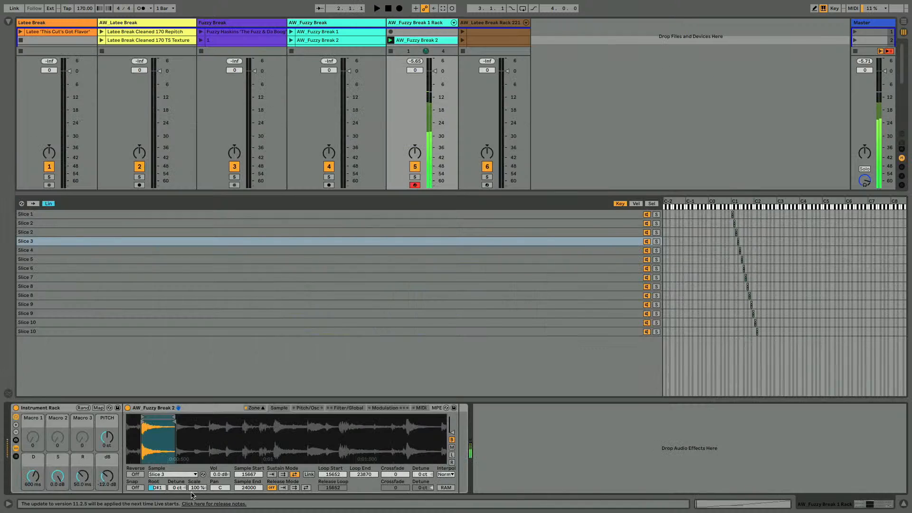
{"action": "key", "text": "space"}
{"action": "key", "text": "space"}
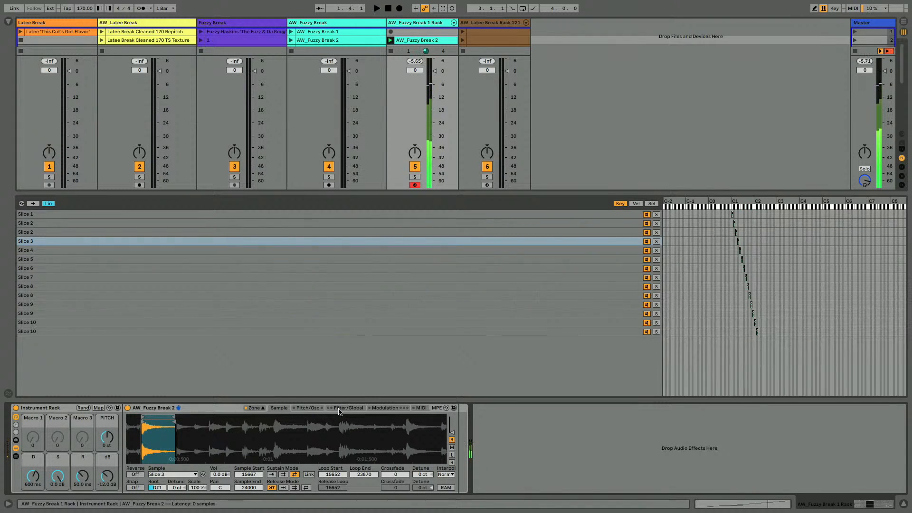
Inspect the sampler's filter and pitch settings, and return to the Slice 3 sample waveform
{"action": "left_click", "coordinate": [337, 409]}
{"action": "left_click", "coordinate": [322, 408]}
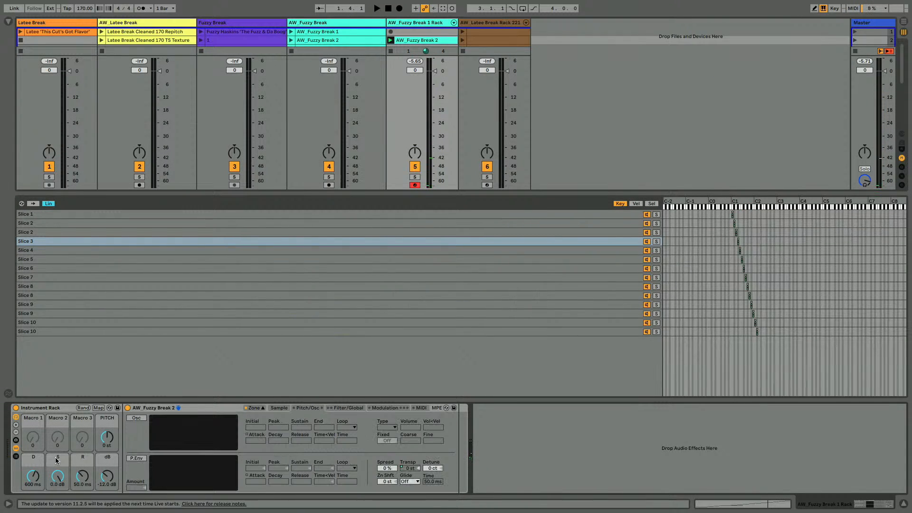
{"action": "left_click", "coordinate": [279, 407]}
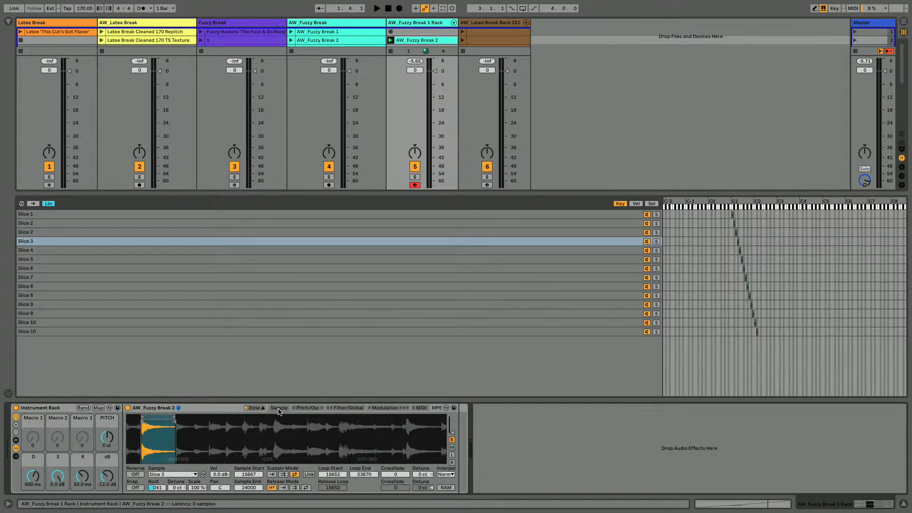
Play Slice 3 with the R macro at 2.05 s, trying back-and-forth release looping and restoring its back-and-forth sustain mode
{"action": "key", "text": "space"}
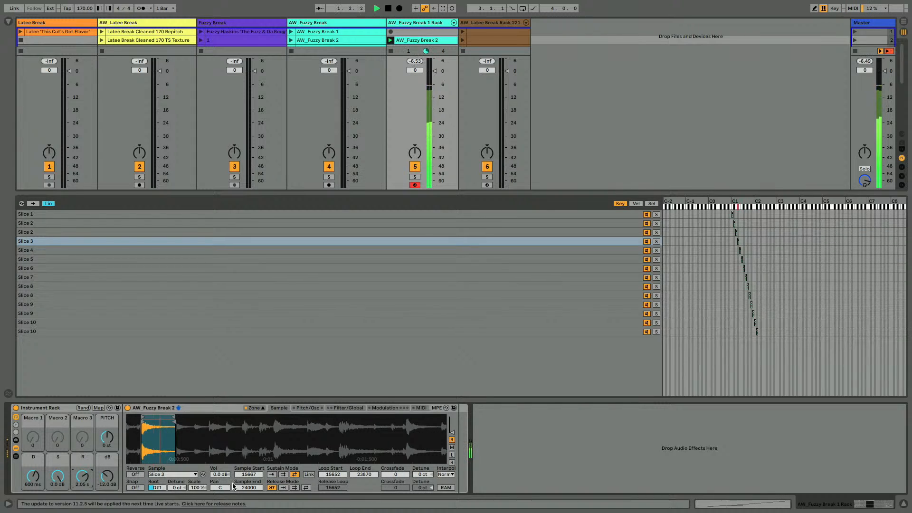
{"action": "key", "text": "space"}
{"action": "key", "text": "space"}
{"action": "left_click", "coordinate": [305, 488]}
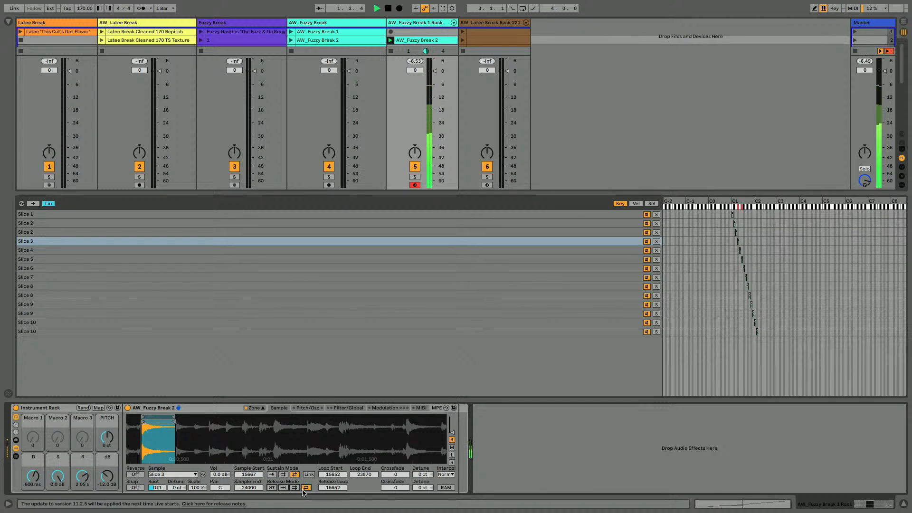
{"action": "key", "text": "space"}
{"action": "key", "text": "ctrl+z"}
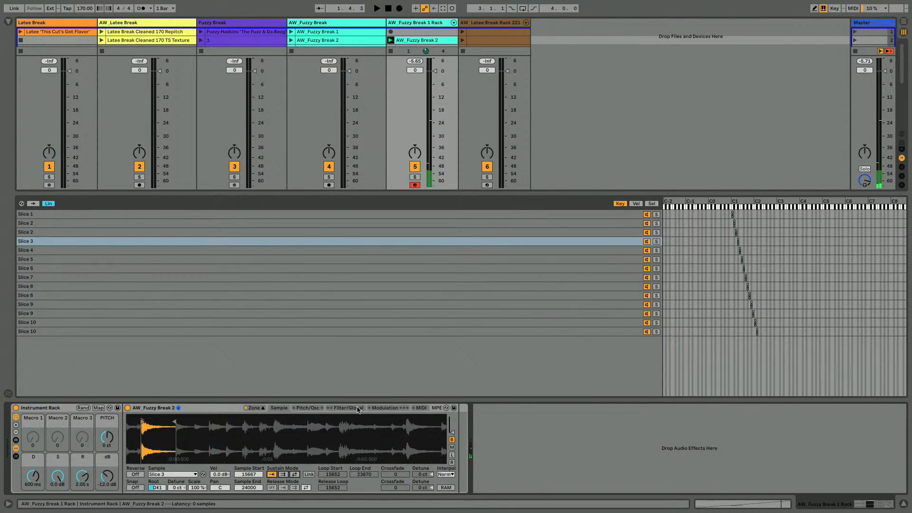
{"action": "left_click", "coordinate": [295, 475]}
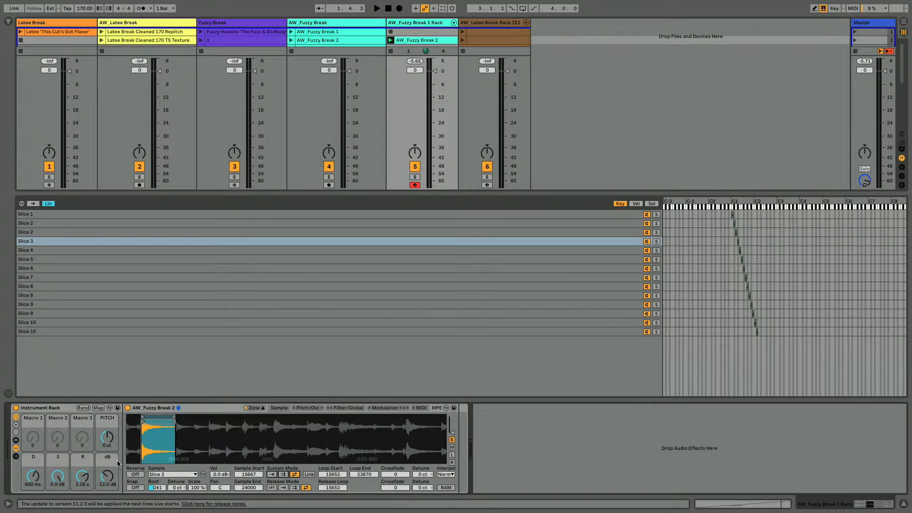
Set the sampler's voice count to 2 in its global settings, and play the clip to check
{"action": "left_click", "coordinate": [348, 408]}
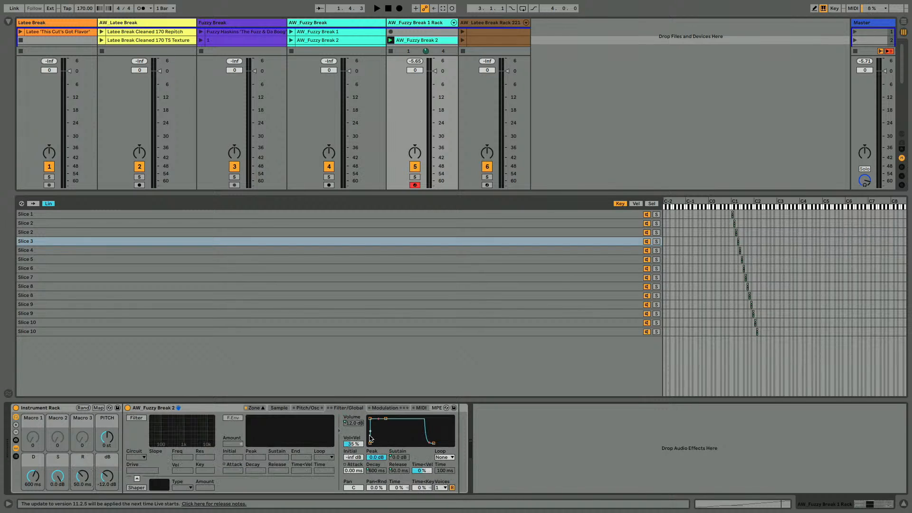
{"action": "left_click", "coordinate": [445, 488]}
{"action": "left_click", "coordinate": [441, 388]}
{"action": "key", "text": "space"}
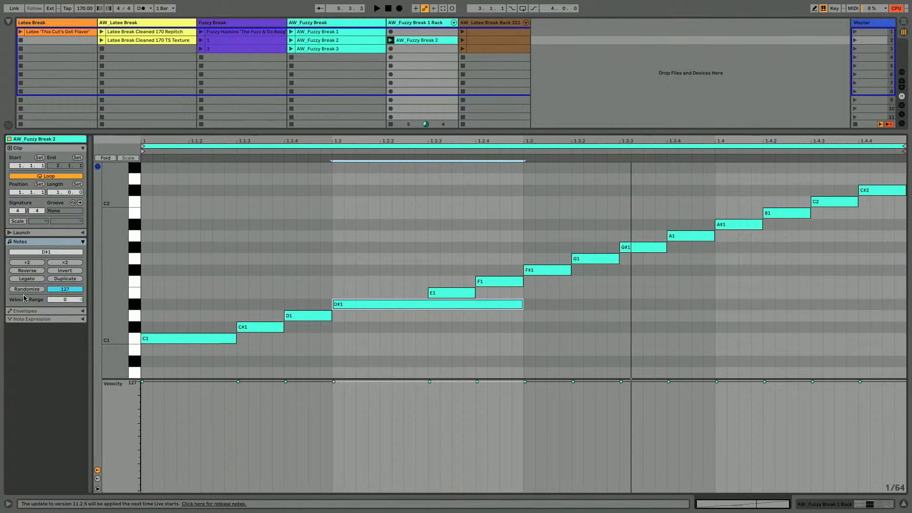
Show the AW_Fuzzy Break 2 clip's envelopes and choose the Instrument Rack's PITCH macro as the envelope target
{"action": "left_click", "coordinate": [20, 312]}
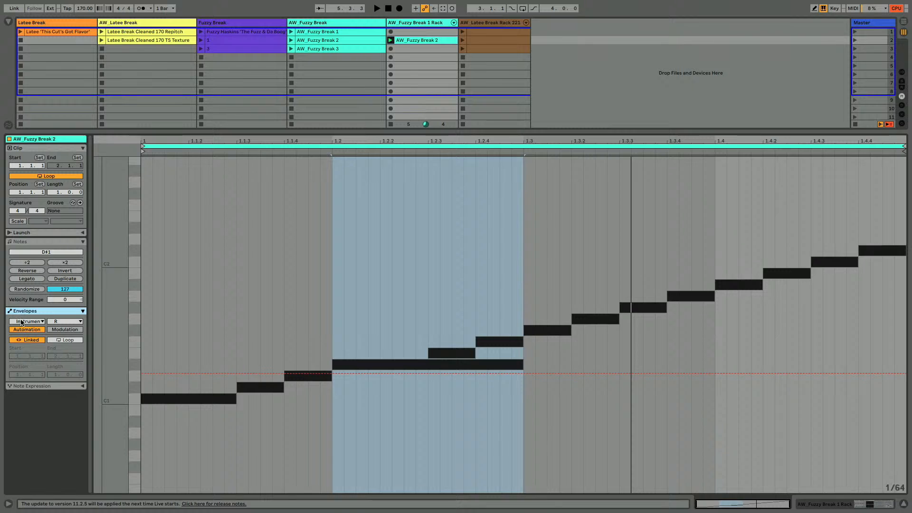
{"action": "left_click", "coordinate": [22, 322]}
{"action": "left_click", "coordinate": [22, 335]}
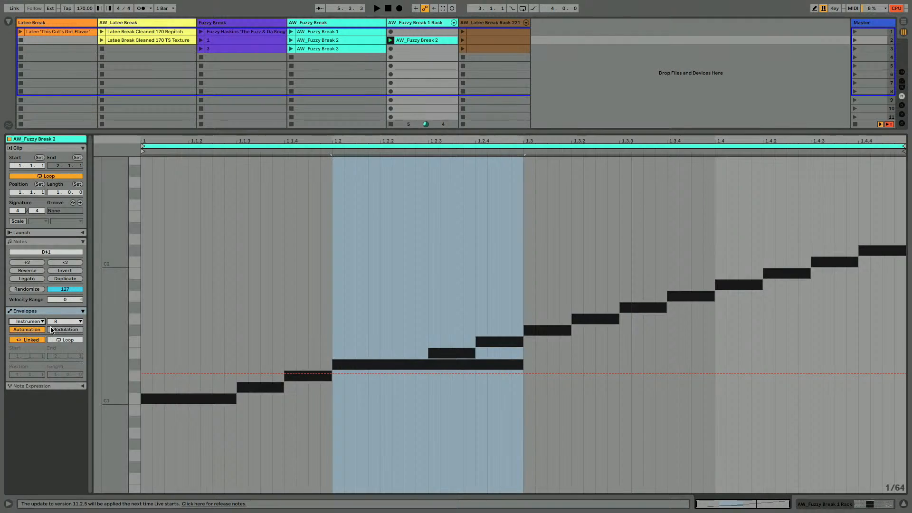
{"action": "left_click", "coordinate": [53, 322]}
{"action": "left_click", "coordinate": [57, 357]}
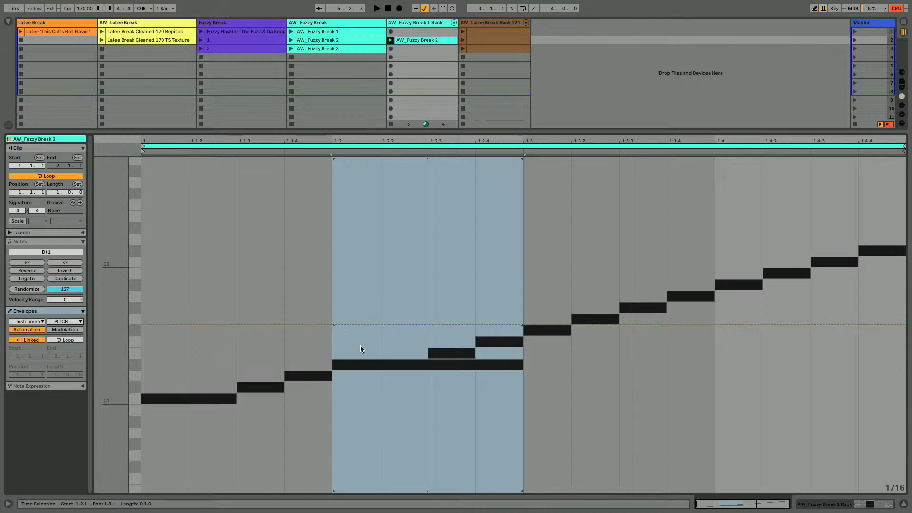
Try lowering the PITCH envelope between 1.2 and 1.3 while listening, then undo the drawn automation
{"action": "mouse_move", "coordinate": [368, 360]}
{"action": "left_mouse_down"}
{"action": "mouse_move", "coordinate": [495, 367]}
{"action": "mouse_move", "coordinate": [378, 364]}
{"action": "left_mouse_up"}
{"action": "left_click_drag", "start_coordinate": [390, 363], "coordinate": [502, 364]}
{"action": "key", "text": "space"}
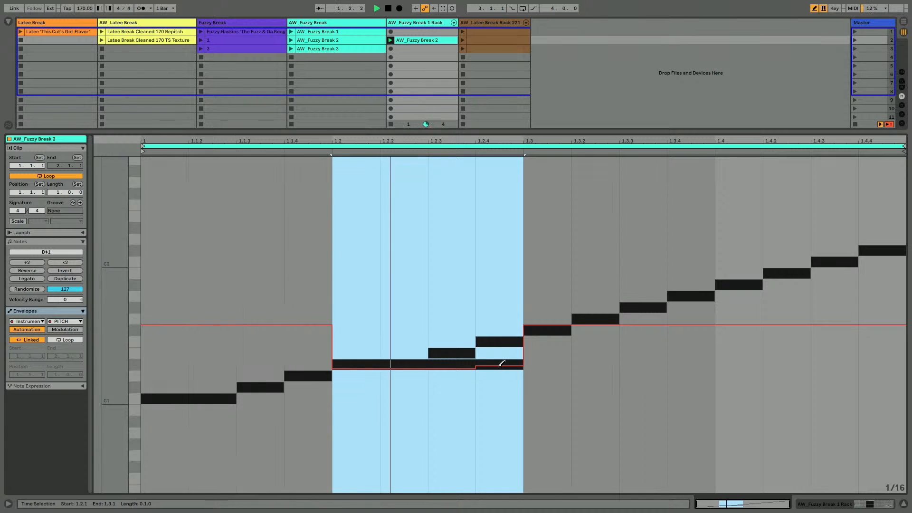
{"action": "left_click", "coordinate": [501, 364]}
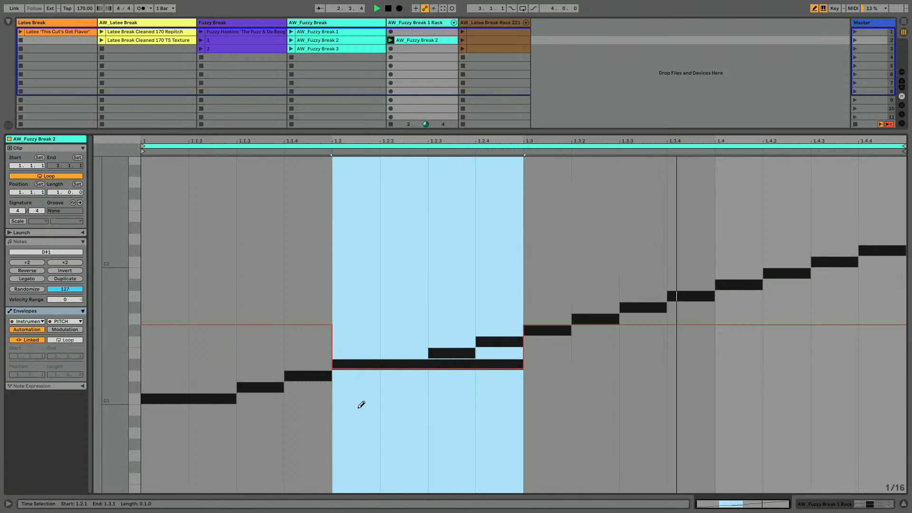
{"action": "mouse_move", "coordinate": [361, 403]}
{"action": "left_mouse_down"}
{"action": "mouse_move", "coordinate": [365, 432]}
{"action": "mouse_move", "coordinate": [363, 400]}
{"action": "mouse_move", "coordinate": [501, 406]}
{"action": "left_mouse_up"}
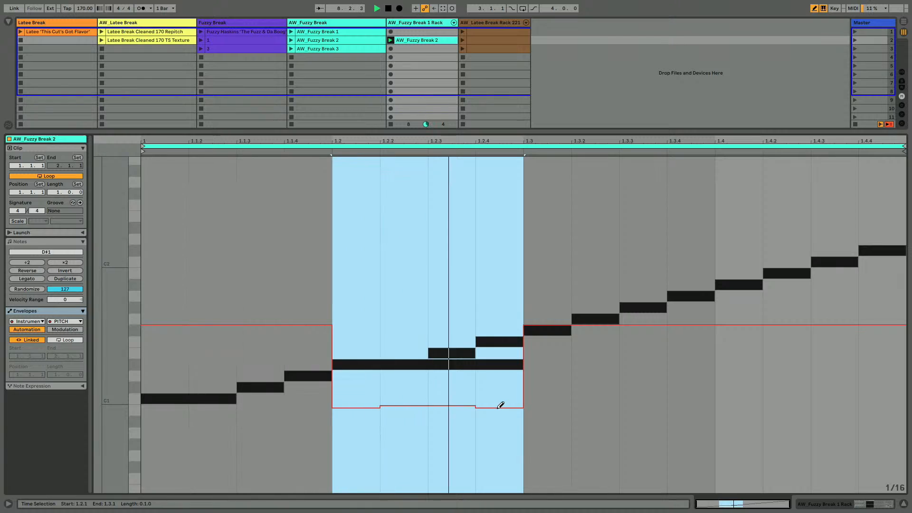
{"action": "key", "text": "ctrl+z"}
{"action": "key", "text": "ctrl+z"}
{"action": "key", "text": "ctrl+z"}
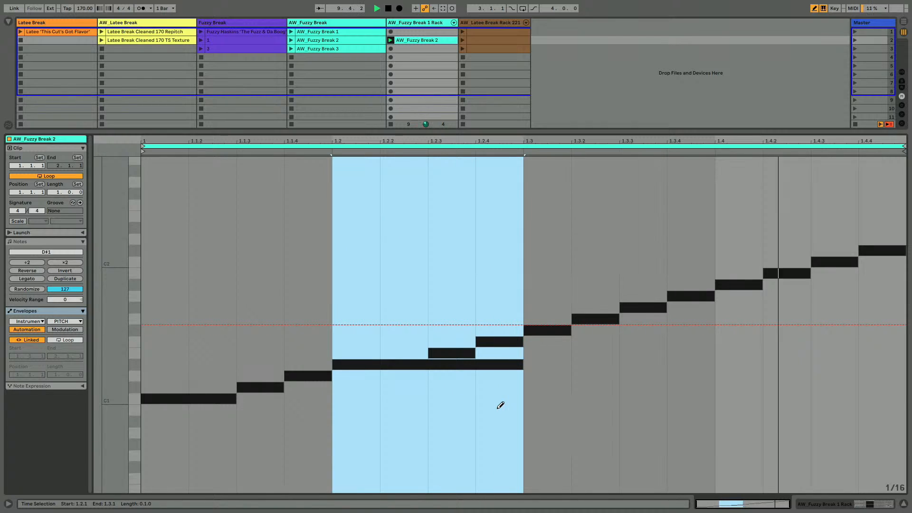
Return to the rack's devices, hide the sampler's zone editor, and stop playback
{"action": "key", "text": "shift+Tab"}
{"action": "key", "text": "b"}
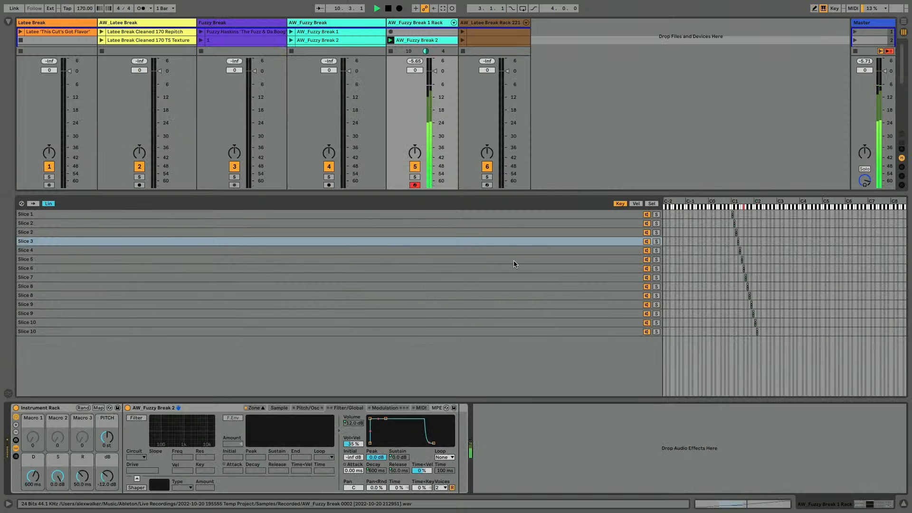
{"action": "left_click", "coordinate": [255, 408]}
{"action": "key", "text": "space"}
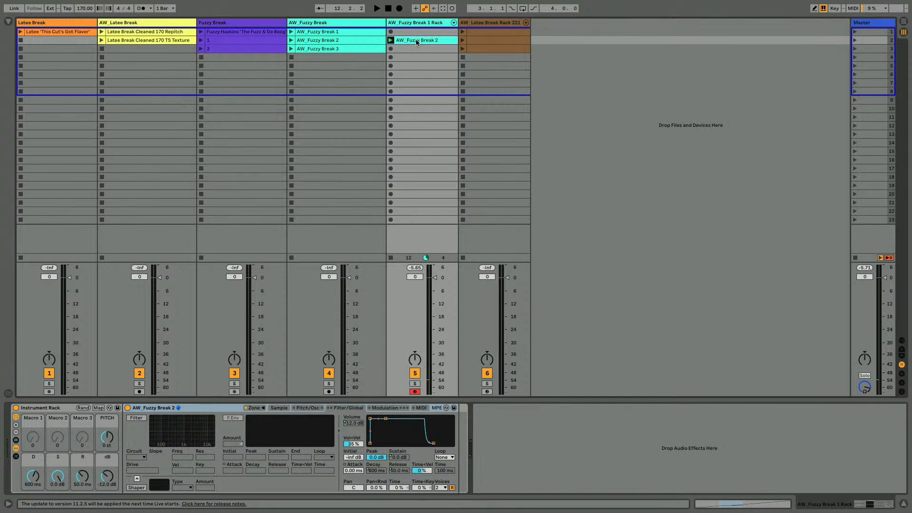
Apply Legato to all notes in the AW_Fuzzy Break 2 clip so the long D#1 note ends at E1's start
{"action": "double_click", "coordinate": [417, 41]}
{"action": "left_click", "coordinate": [281, 336]}
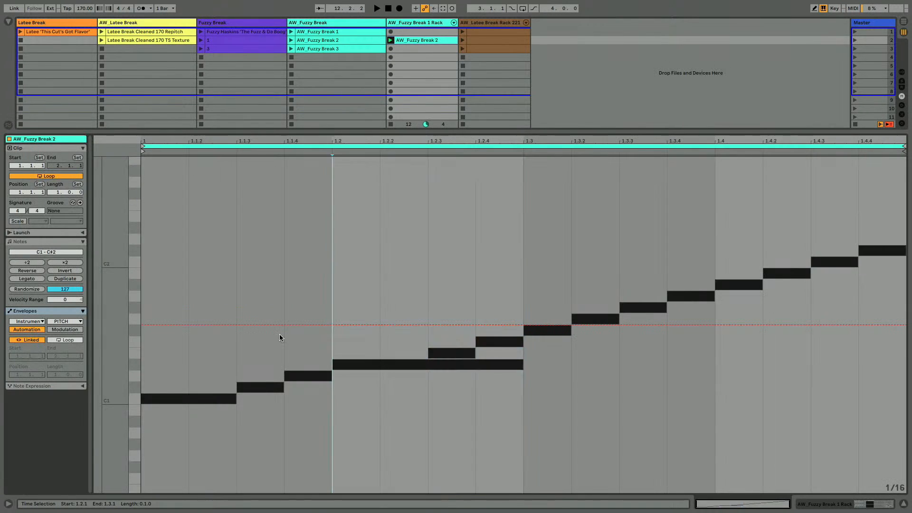
{"action": "left_click", "coordinate": [58, 312]}
{"action": "left_click", "coordinate": [41, 244]}
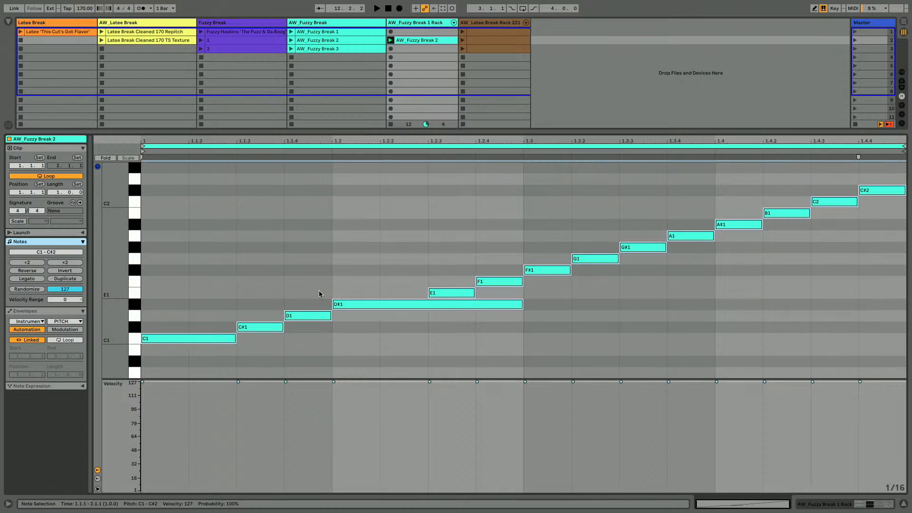
{"action": "left_click", "coordinate": [26, 279]}
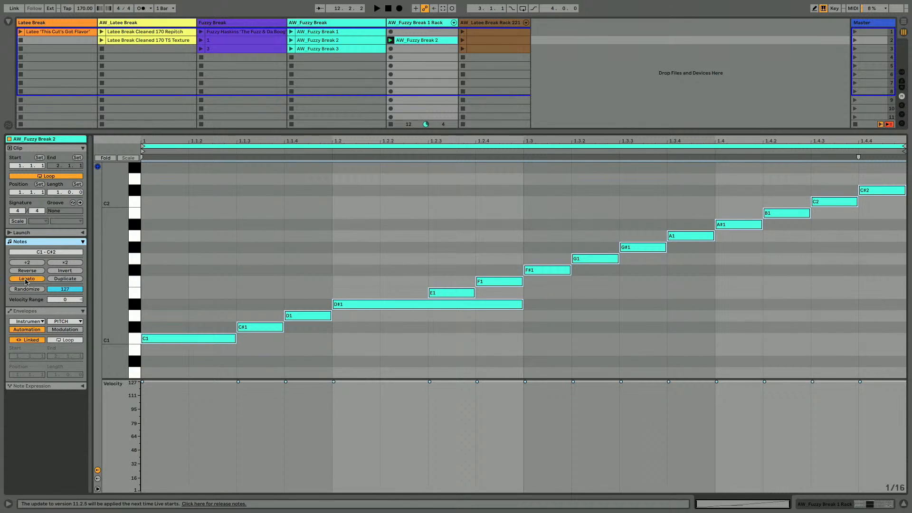
{"action": "key", "text": "b"}
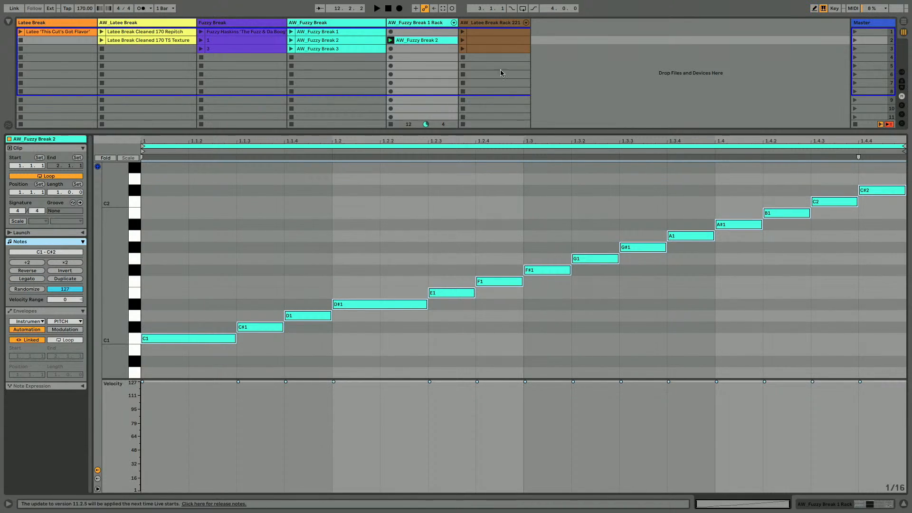
Rename the rack's MIDI clip MASTER and move it to the track's first clip slot
{"action": "left_click", "coordinate": [406, 92]}
{"action": "key", "text": "ctrl+r"}
{"action": "type", "text": "M"}
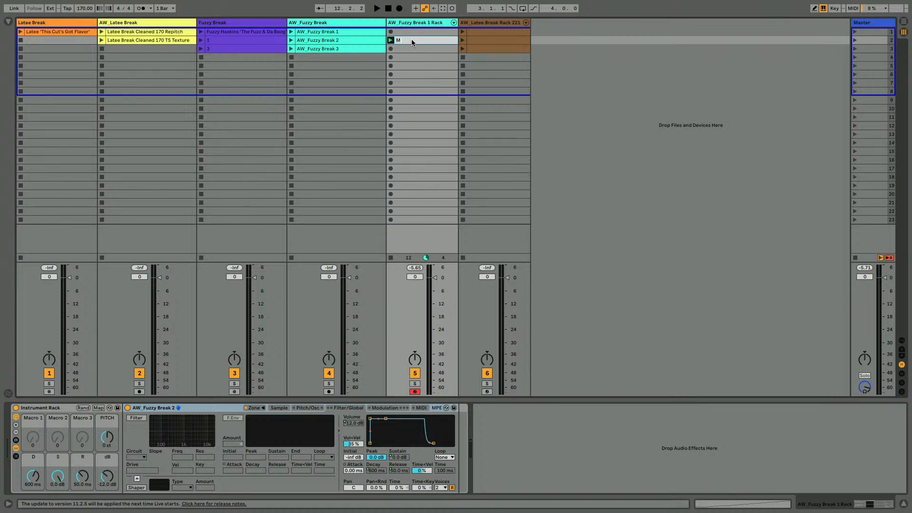
{"action": "key", "text": "Return"}
{"action": "left_click_drag", "start_coordinate": [412, 41], "coordinate": [411, 32]}
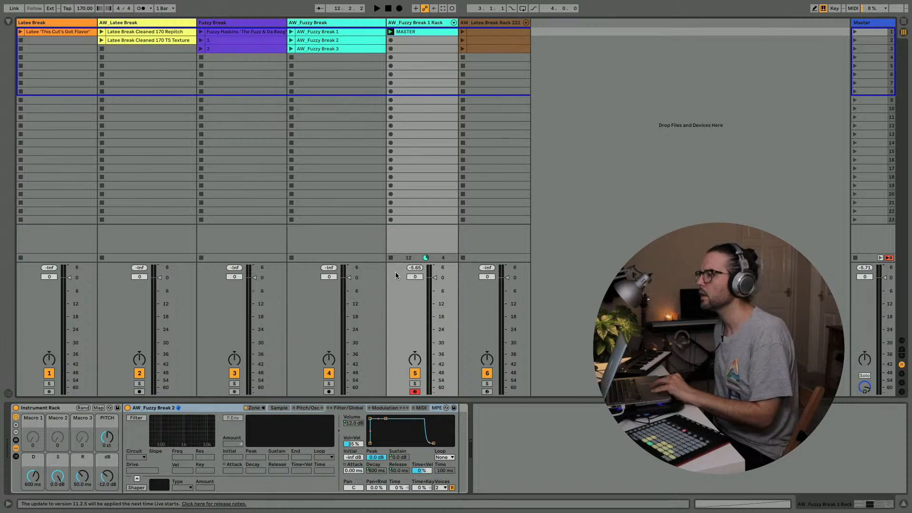
Stop the Fuzzy Break rack's clip, set the project tempo to 165 BPM, and stop playback after auditioning the Latee Break rack
{"action": "left_click", "coordinate": [391, 259]}
{"action": "left_click", "coordinate": [84, 8]}
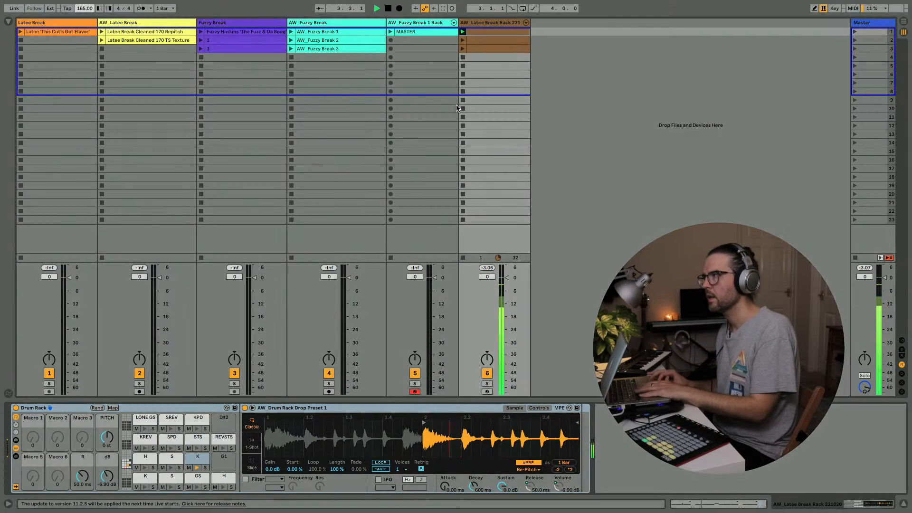
{"action": "key", "text": "space"}
Create a MIDI clip in the Latee Break Rack track's fifth slot, add an F#1 K note from 1.1 to 1.2, and play it
{"action": "left_click", "coordinate": [470, 57]}
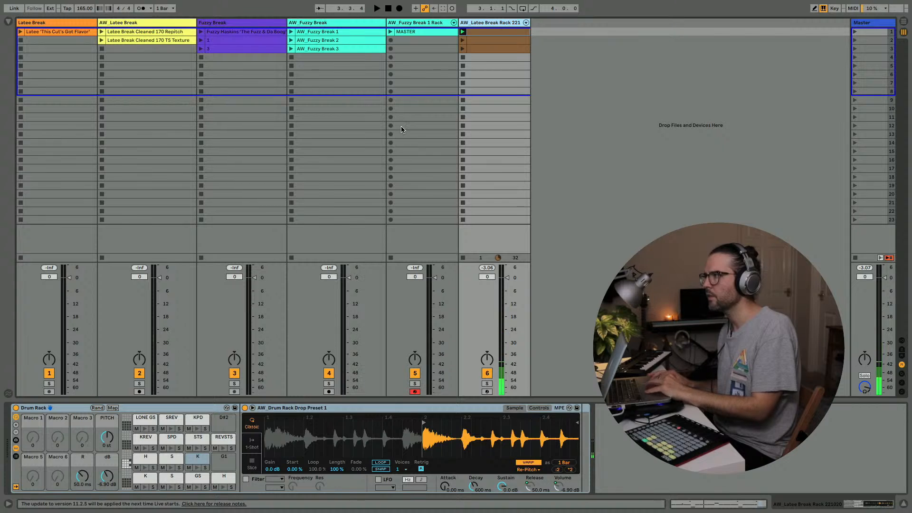
{"action": "double_click", "coordinate": [480, 66]}
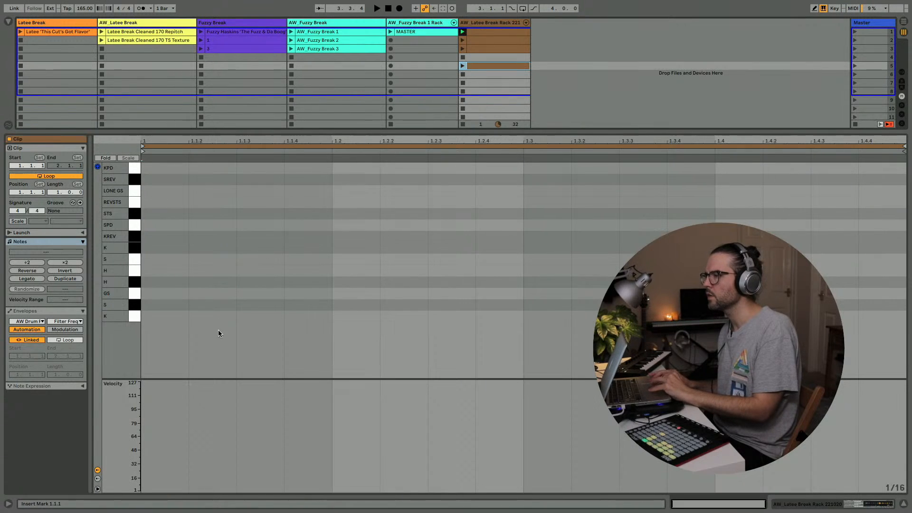
{"action": "left_click", "coordinate": [169, 247]}
{"action": "key", "text": "shift+Right"}
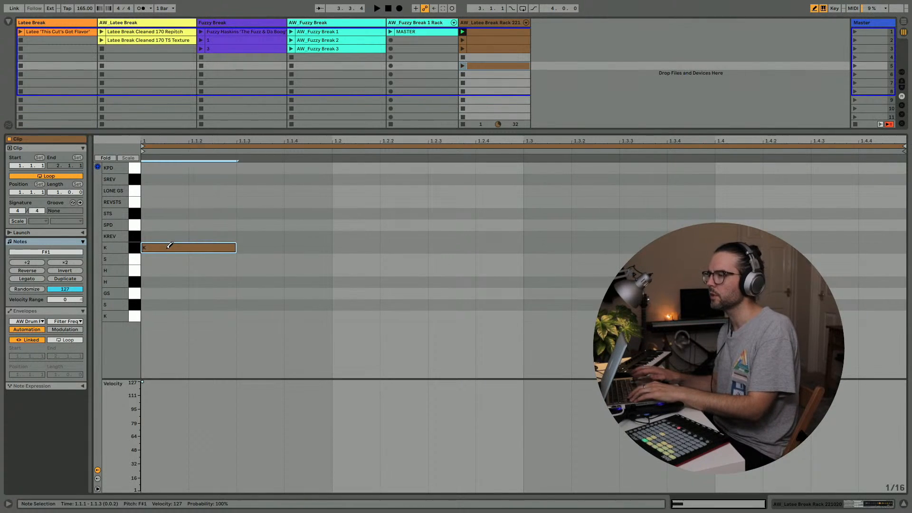
{"action": "key", "text": "shift+Right"}
{"action": "key", "text": "shift+Right"}
{"action": "left_click", "coordinate": [463, 65]}
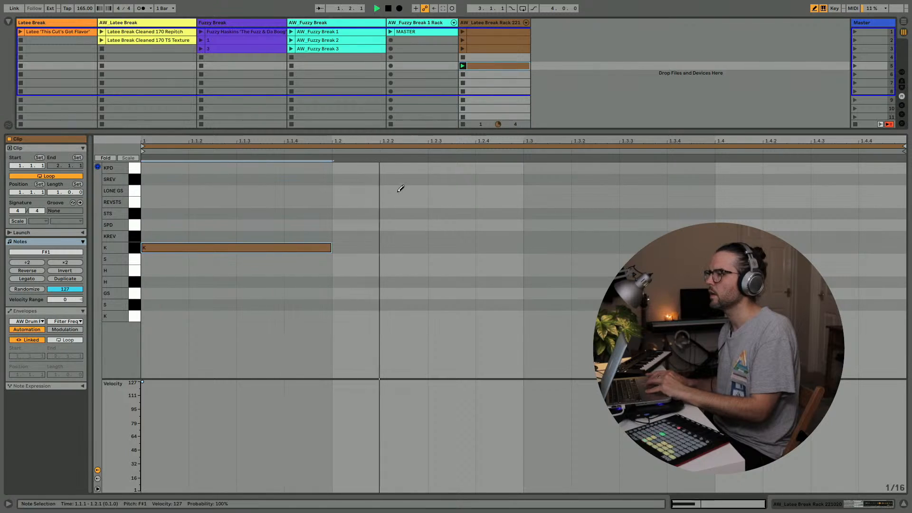
Add two consecutive eighth-note S hits on C#1, starting at 1.2 and 1.2.3
{"action": "left_click", "coordinate": [350, 236]}
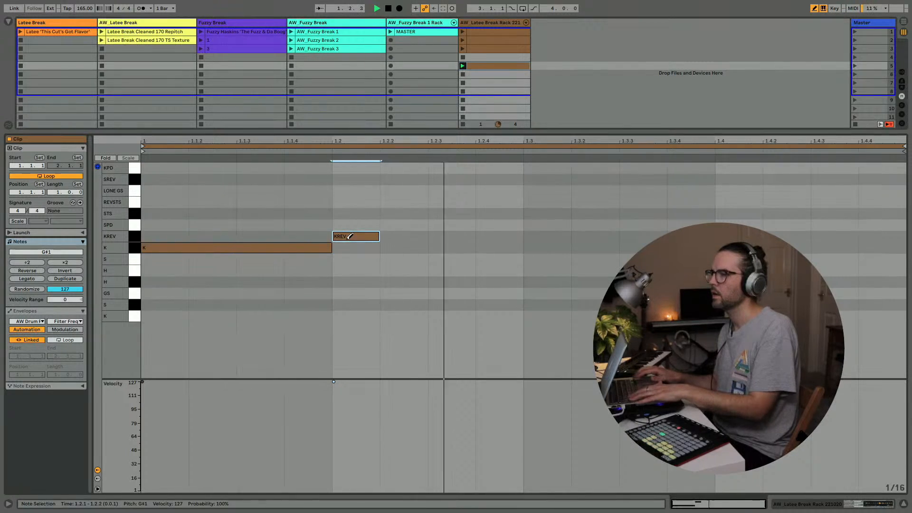
{"action": "key", "text": "Down"}
{"action": "key", "text": "Down"}
{"action": "key", "text": "Down"}
{"action": "key", "text": "Down"}
{"action": "key", "text": "Down"}
{"action": "key", "text": "Down"}
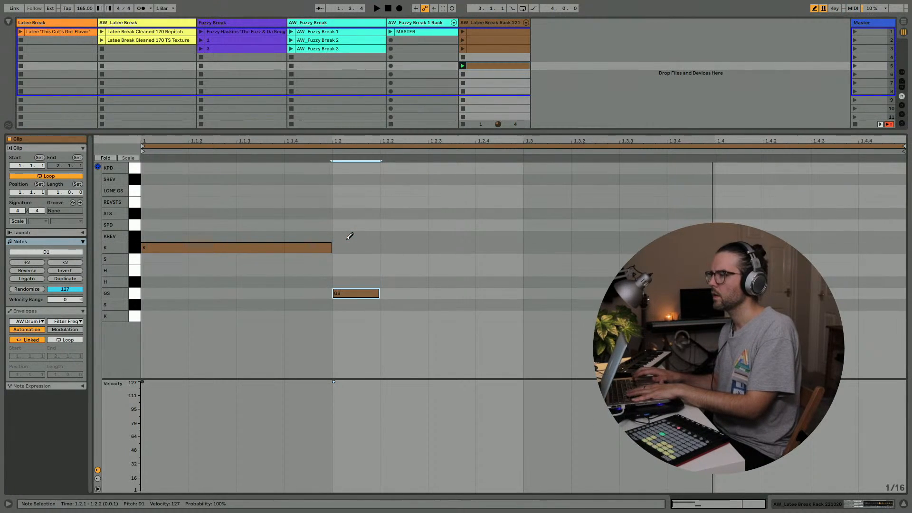
{"action": "key", "text": "shift+Right"}
{"action": "key", "text": "shift+Right"}
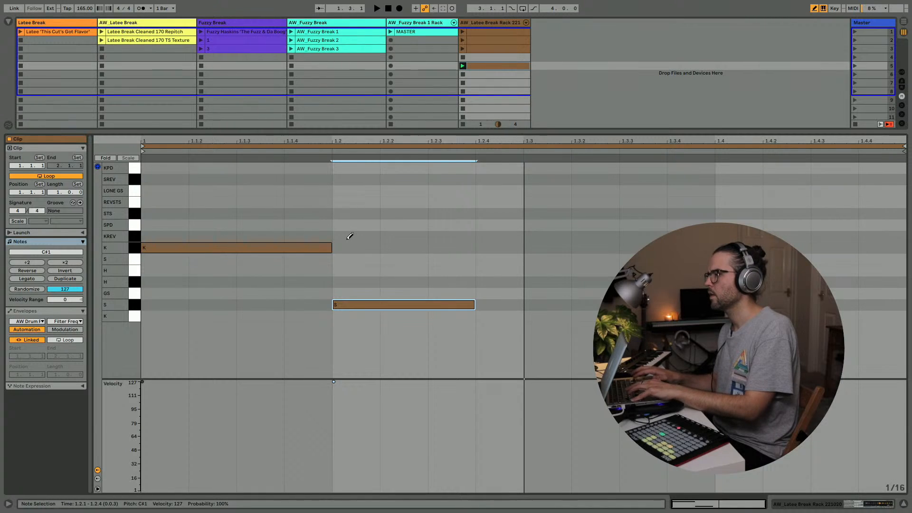
{"action": "key", "text": "shift+Left"}
{"action": "key", "text": "ctrl+d"}
{"action": "key", "text": "space"}
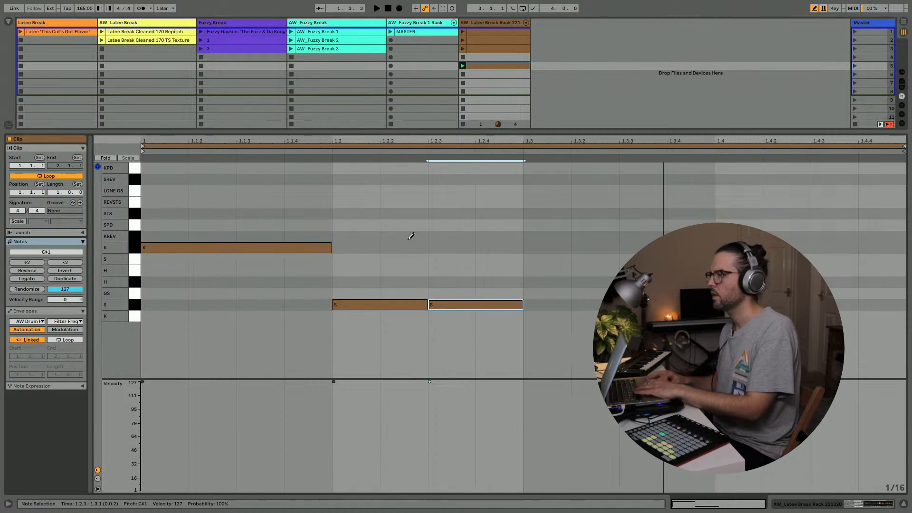
Duplicate the C#1 S note to 1.3, lengthen it to end at 1.4.3, and play the pattern
{"action": "key", "text": "ctrl+d"}
{"action": "key", "text": "shift+Right"}
{"action": "key", "text": "shift+Right"}
{"action": "key", "text": "shift+Right"}
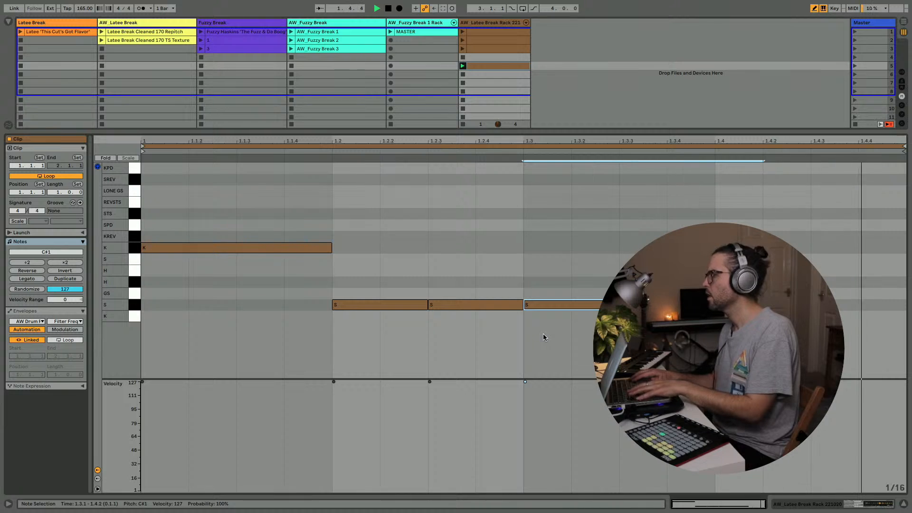
{"action": "key", "text": "shift+Right"}
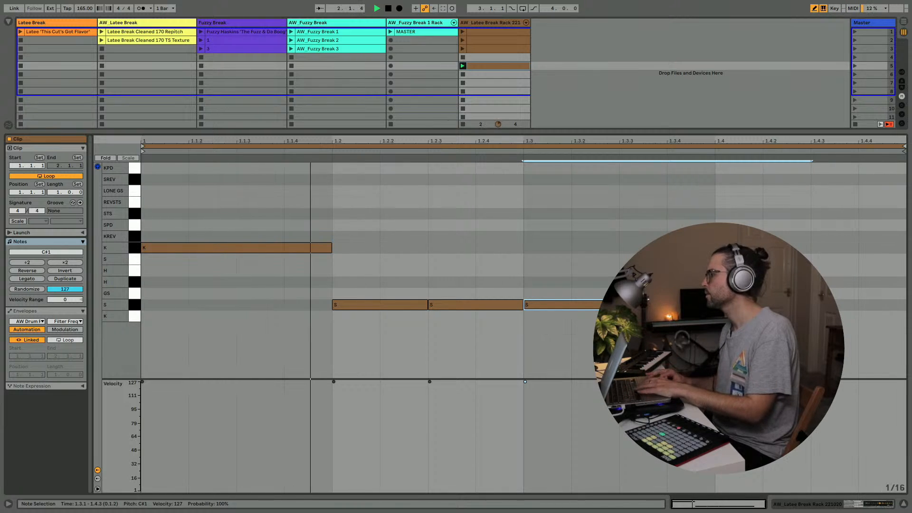
{"action": "key", "text": "space"}
Add a D#1 H note from 1.4.3 to the end of the bar, and listen to the pattern
{"action": "right_click", "coordinate": [679, 304]}
{"action": "key", "text": "Escape"}
{"action": "left_click", "coordinate": [825, 280]}
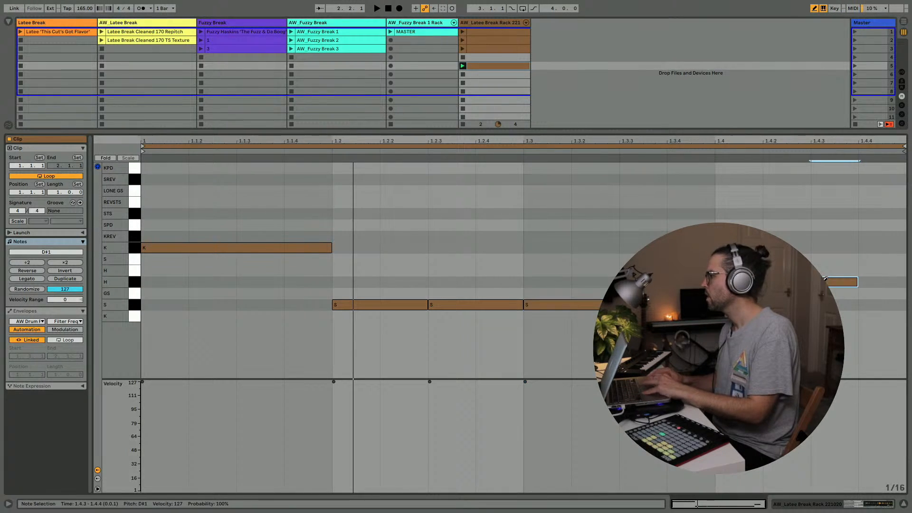
{"action": "key", "text": "space"}
{"action": "key", "text": "shift+Right"}
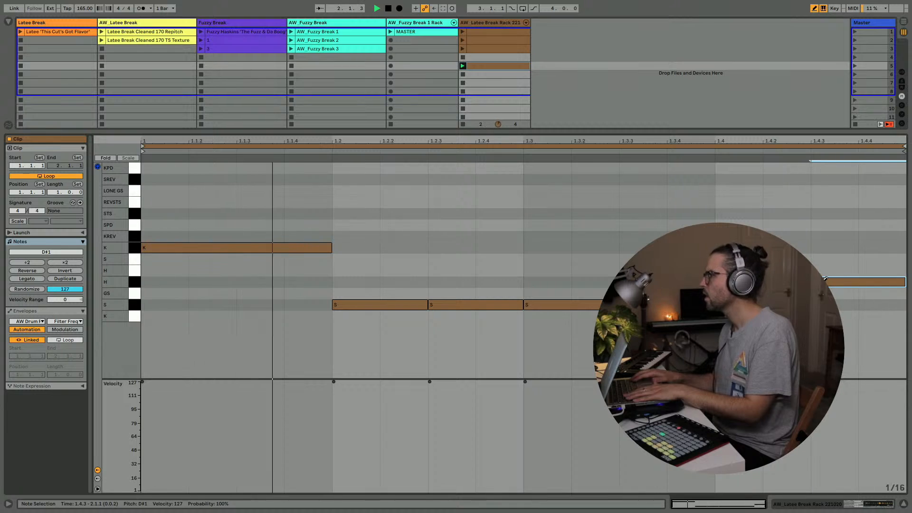
{"action": "key", "text": "space"}
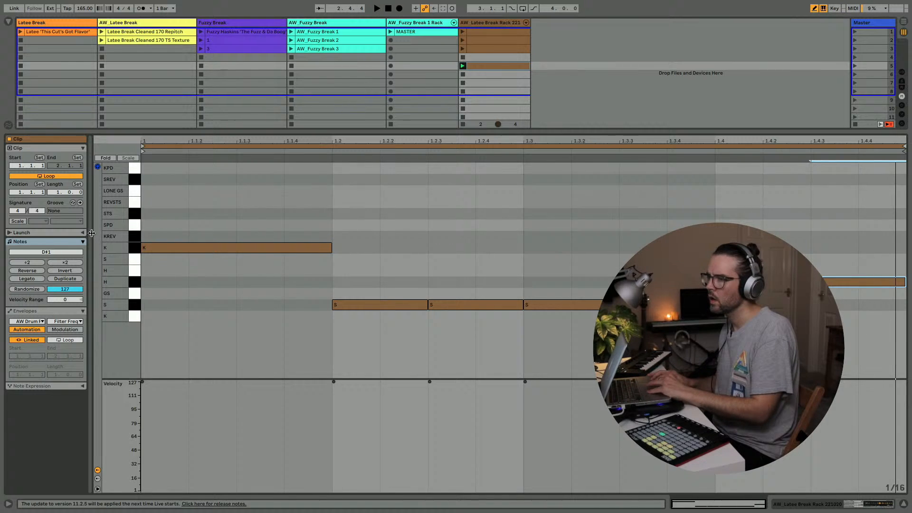
Duplicate the one-bar pattern to fill two bars, shorten all notes by one 1/32 grid step, and play it
{"action": "left_click", "coordinate": [56, 279]}
{"action": "key", "text": "space"}
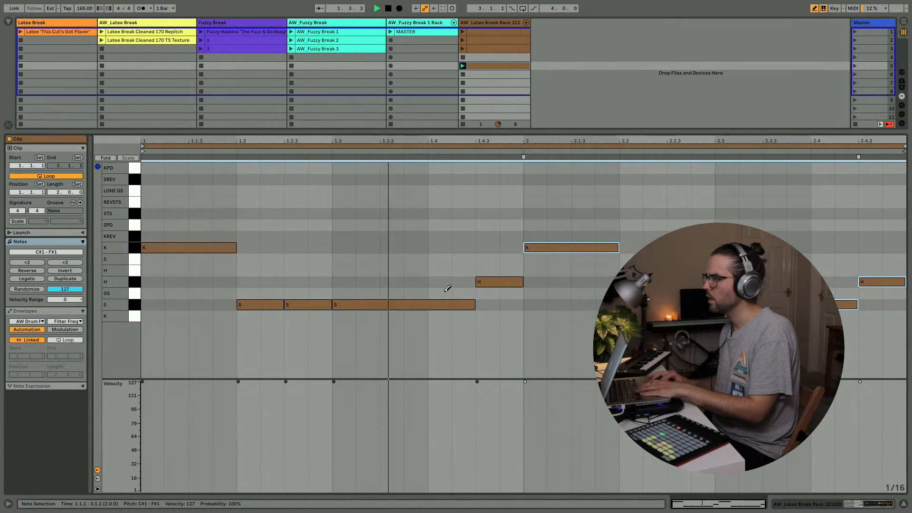
{"action": "key", "text": "ctrl+1"}
{"action": "key", "text": "shift+Left"}
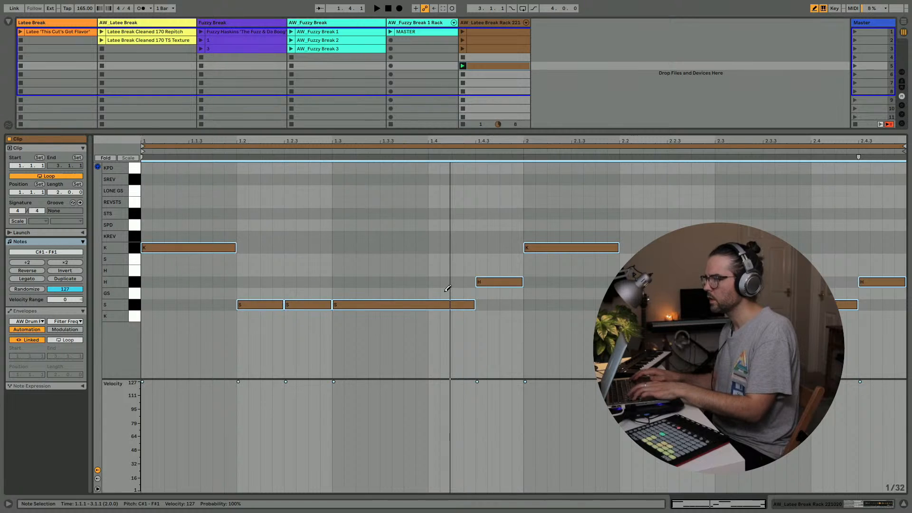
{"action": "key", "text": "space"}
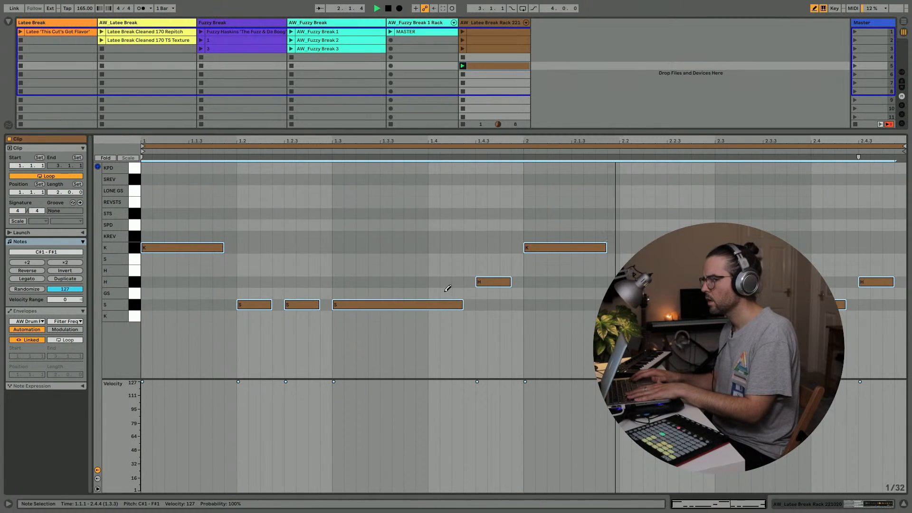
Move the K note from the start of bar 2 to the C#1 S lane at 1.4.3, replacing the H note there
{"action": "left_click", "coordinate": [482, 281]}
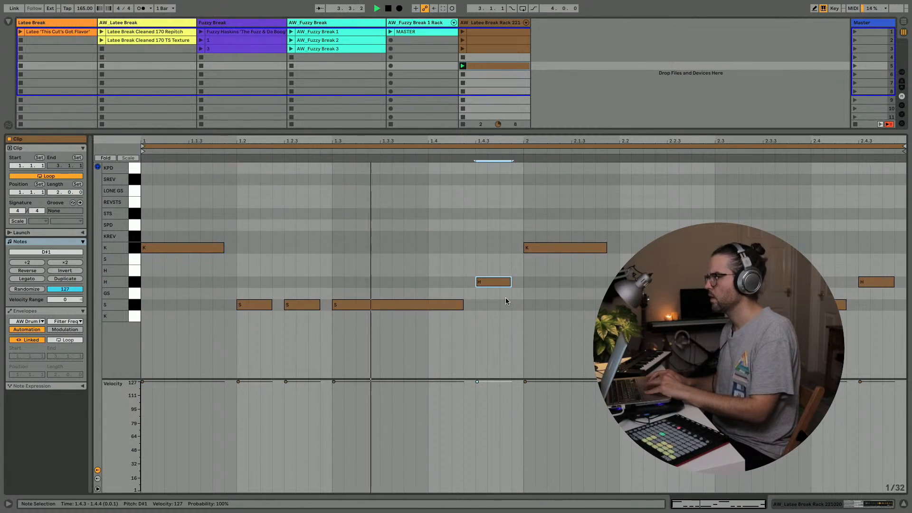
{"action": "key", "text": "shift+Right"}
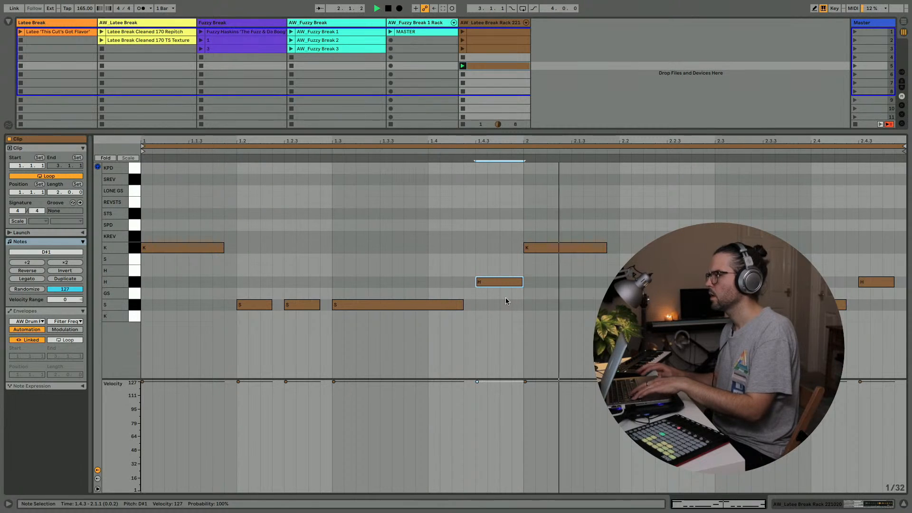
{"action": "left_click_drag", "start_coordinate": [528, 248], "coordinate": [483, 306]}
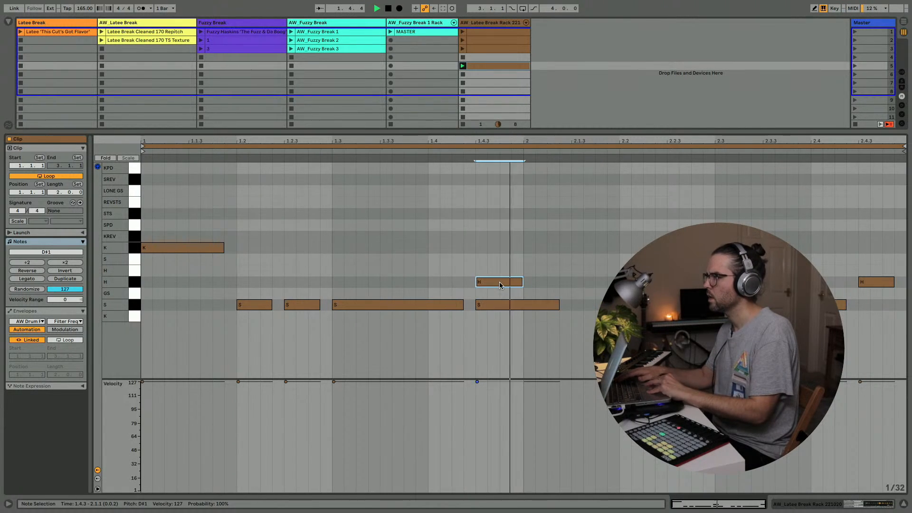
{"action": "double_click", "coordinate": [500, 282]}
{"action": "key", "text": "space"}
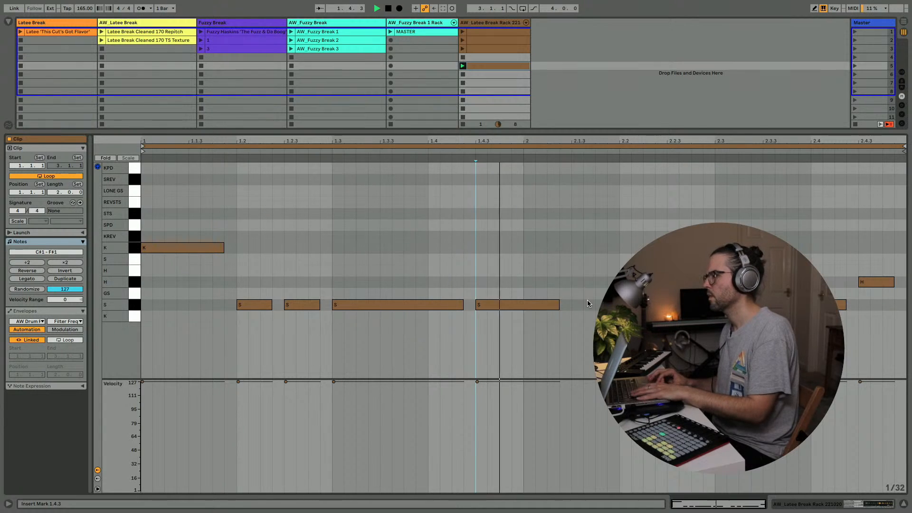
Lengthen the C#1 S note starting at 1.4.3 to end around 2.1.4 while the pattern plays
{"action": "left_click", "coordinate": [540, 306]}
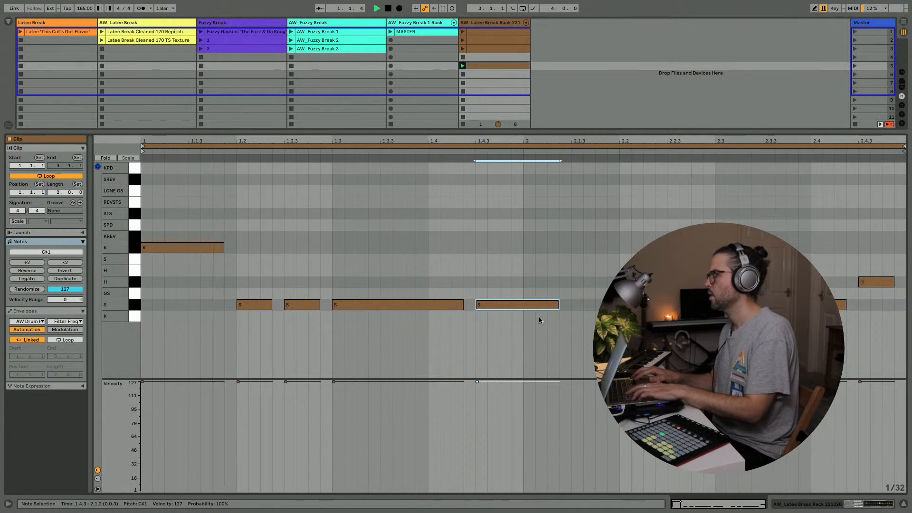
{"action": "key", "text": "shift+Right"}
{"action": "key", "text": "shift+Right"}
{"action": "key", "text": "shift+Right"}
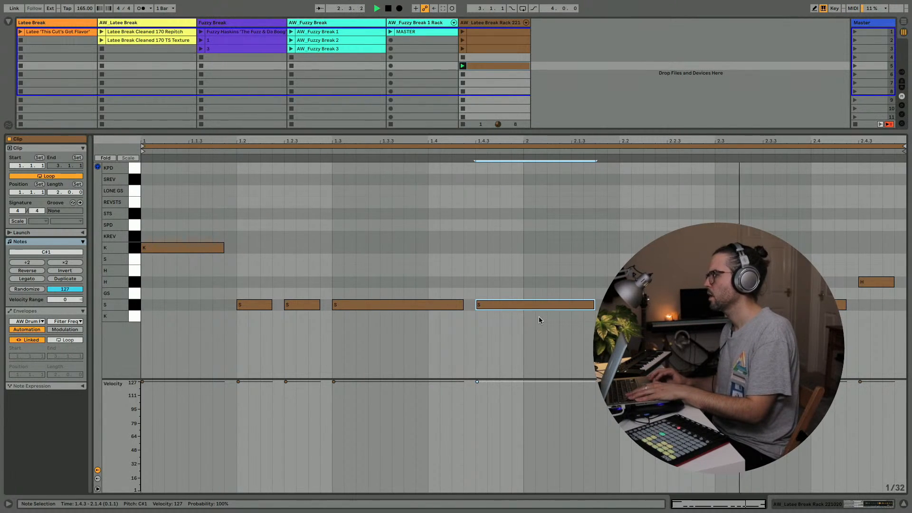
{"action": "key", "text": "Right"}
{"action": "key", "text": "Left"}
Lower the tempo to 160 BPM, stop playback, and return to the clip's notes
{"action": "key", "text": "shift+Tab"}
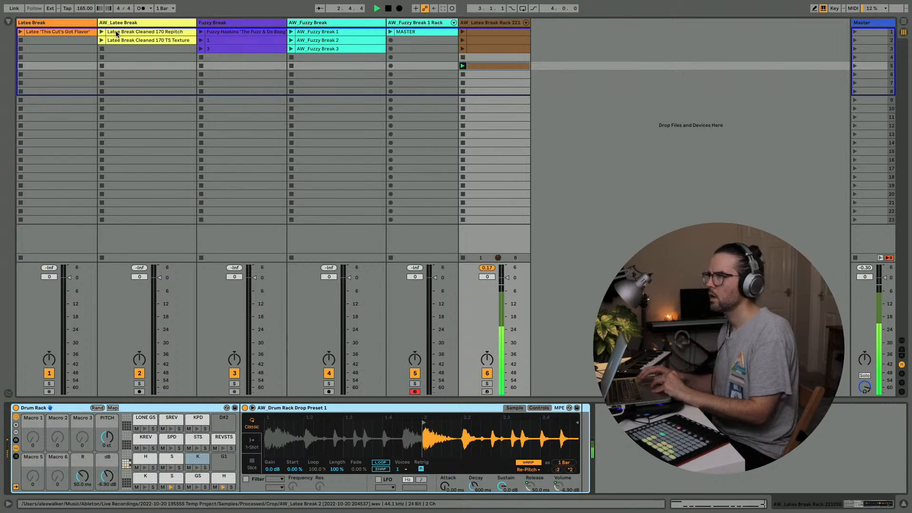
{"action": "left_click_drag", "start_coordinate": [90, 10], "coordinate": [90, 20]}
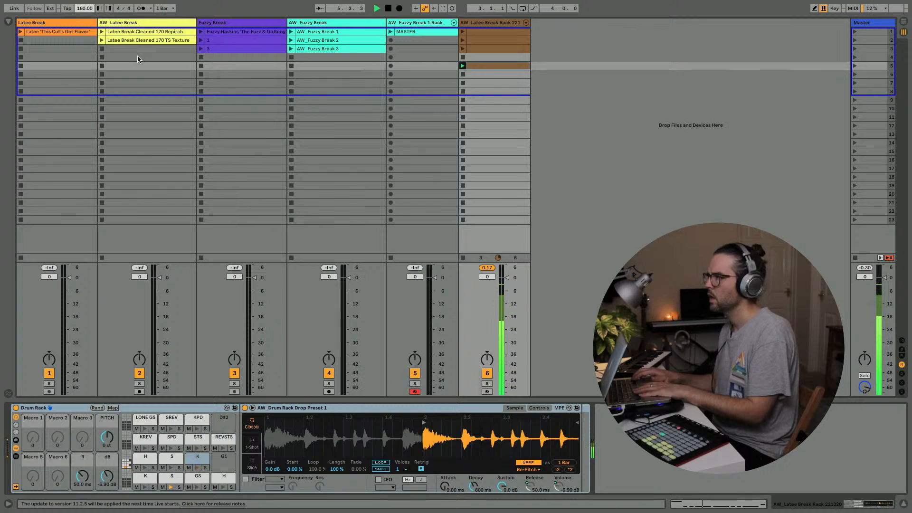
{"action": "key", "text": "space"}
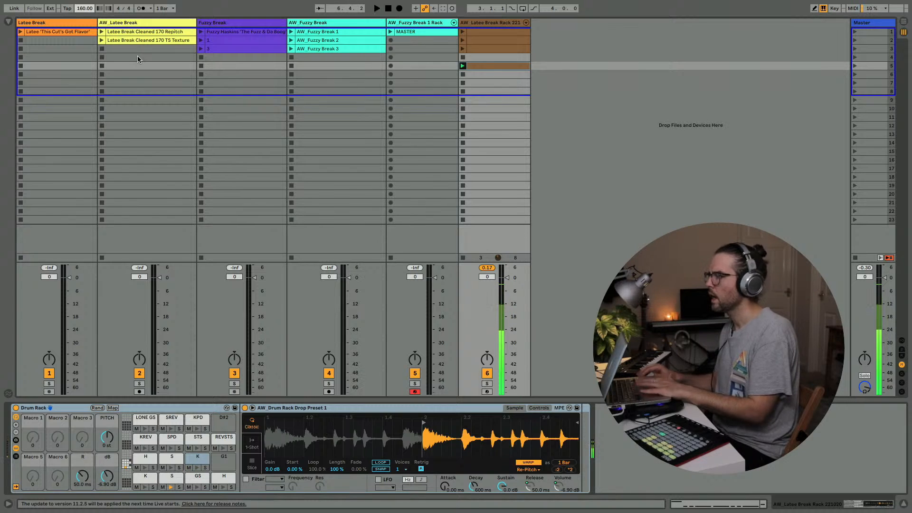
{"action": "key", "text": "shift+Tab"}
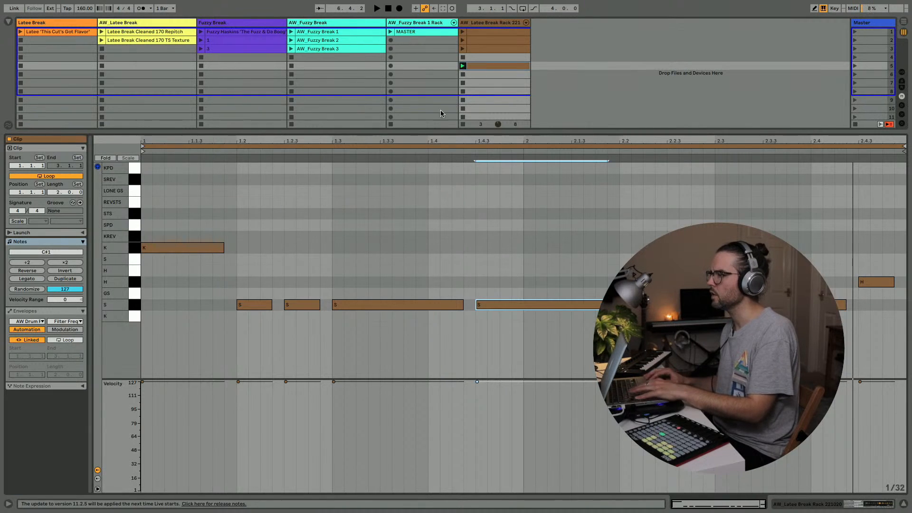
Shorten all notes by one 1/32 step, then extend the S notes at 1.3 and 1.4.3 to end at 1.4.3 and 2.2
{"action": "key", "text": "ctrl+a"}
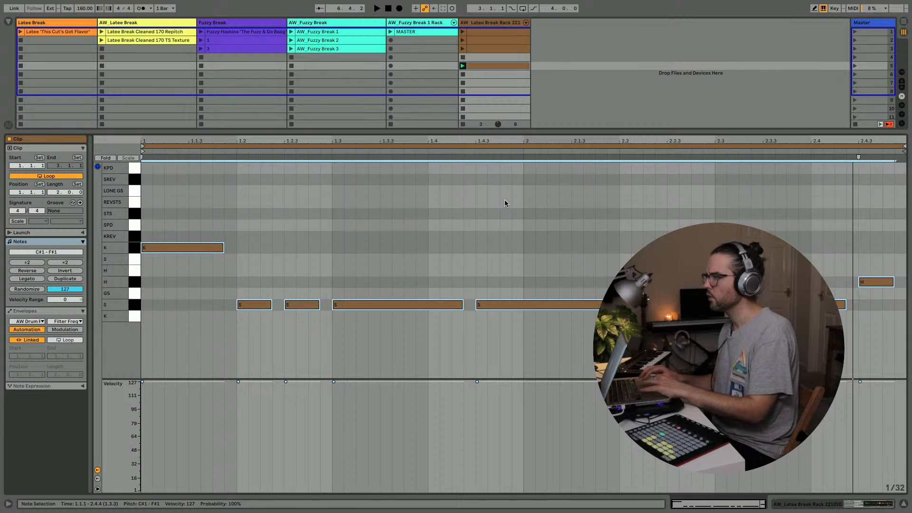
{"action": "key", "text": "shift+Left"}
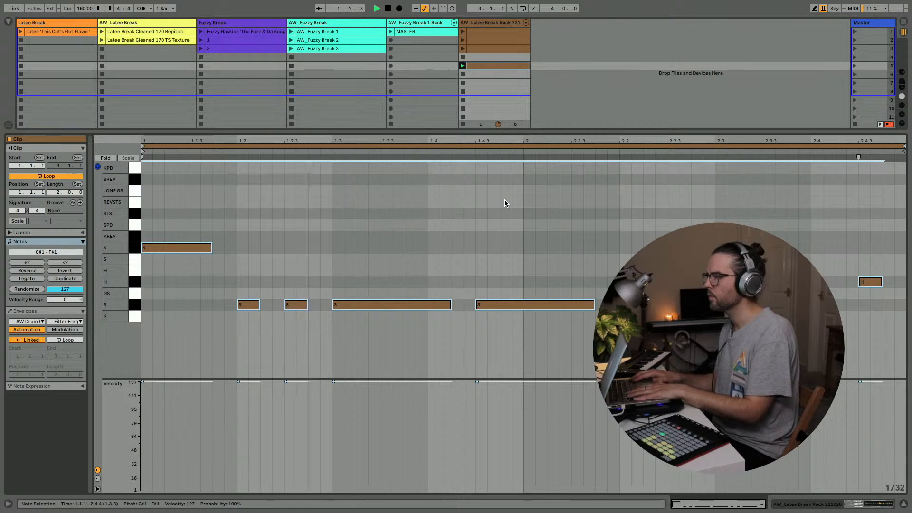
{"action": "left_click_drag", "start_coordinate": [413, 275], "coordinate": [415, 340]}
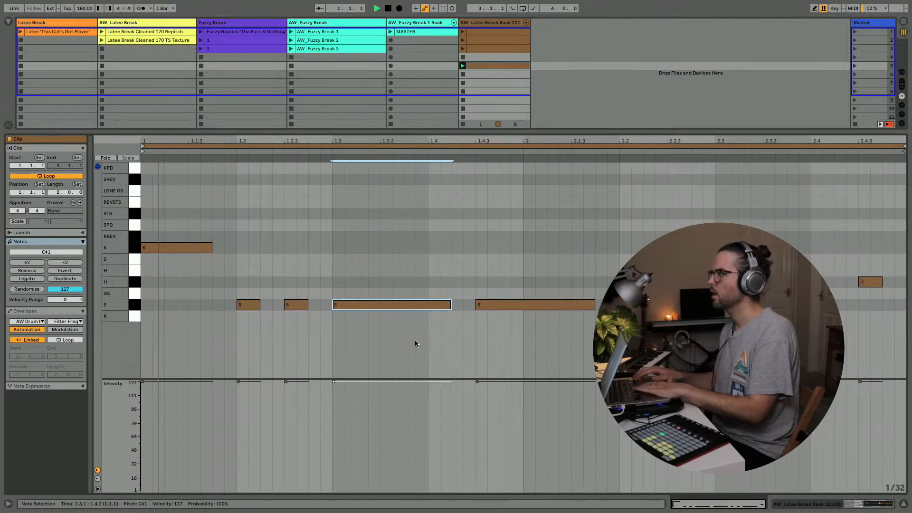
{"action": "key", "text": "shift+Right"}
{"action": "key", "text": "shift+Right"}
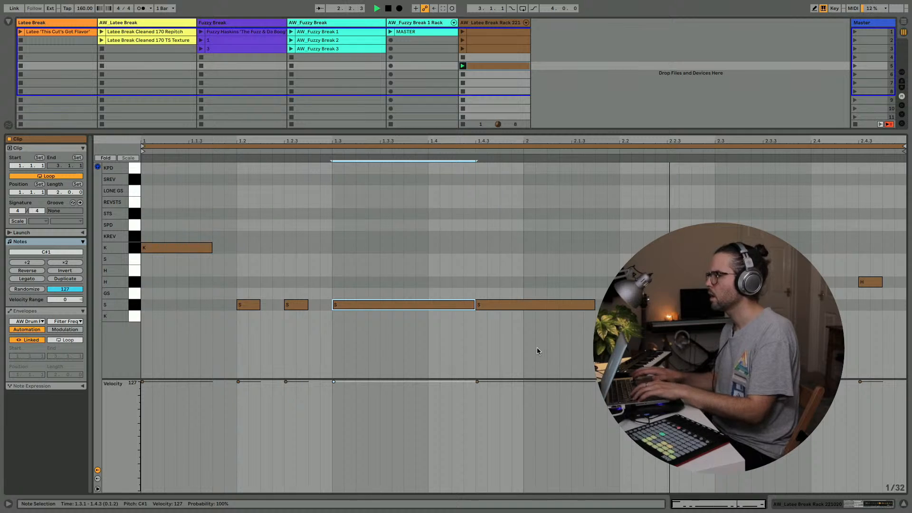
{"action": "key", "text": "alt+Right"}
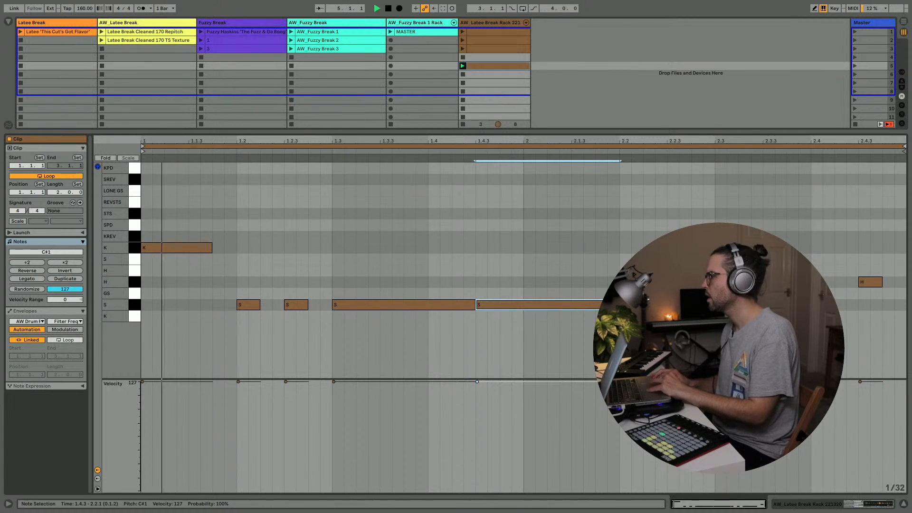
Try a duplicate of the S note from 2.3 at 2.4.2, shortened to end at 2.4.3
{"action": "key", "text": "alt+Right"}
{"action": "key", "text": "alt+Right"}
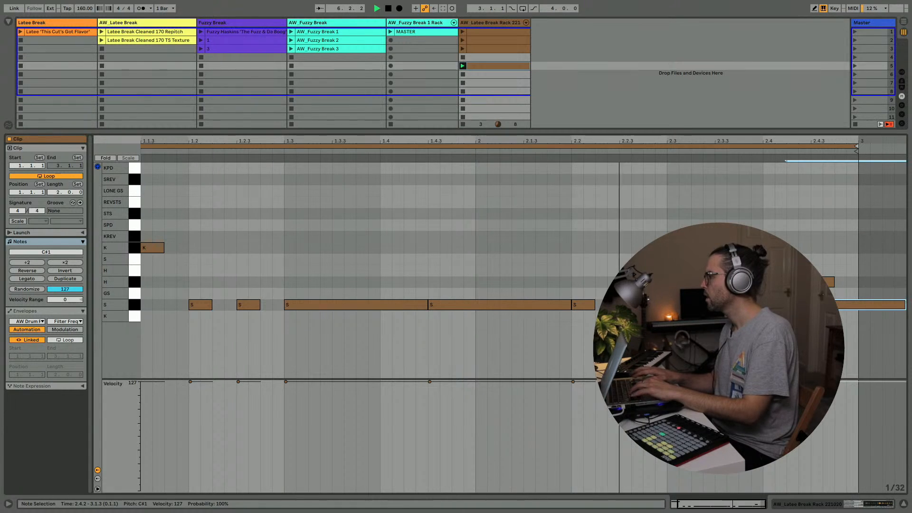
{"action": "key", "text": "shift+Left"}
{"action": "key", "text": "shift+Left"}
{"action": "key", "text": "shift+Left"}
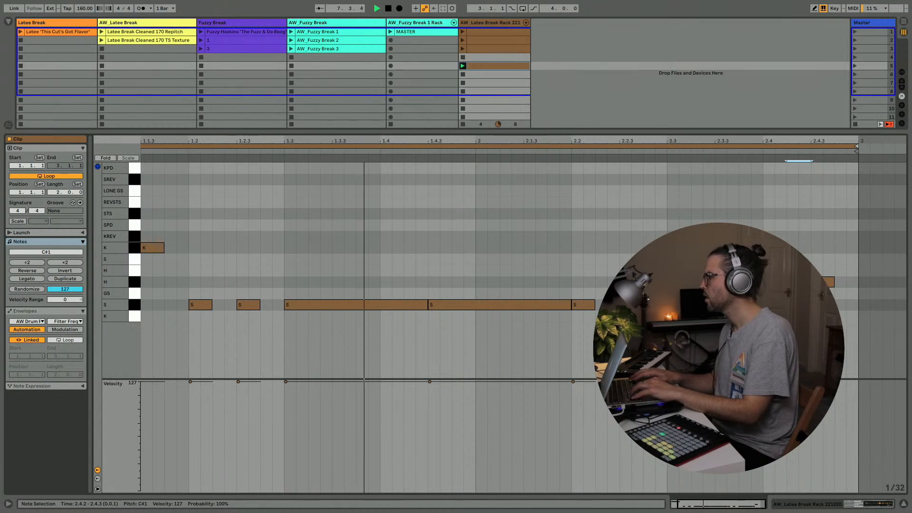
{"action": "left_click", "coordinate": [799, 293]}
{"action": "key", "text": "Left"}
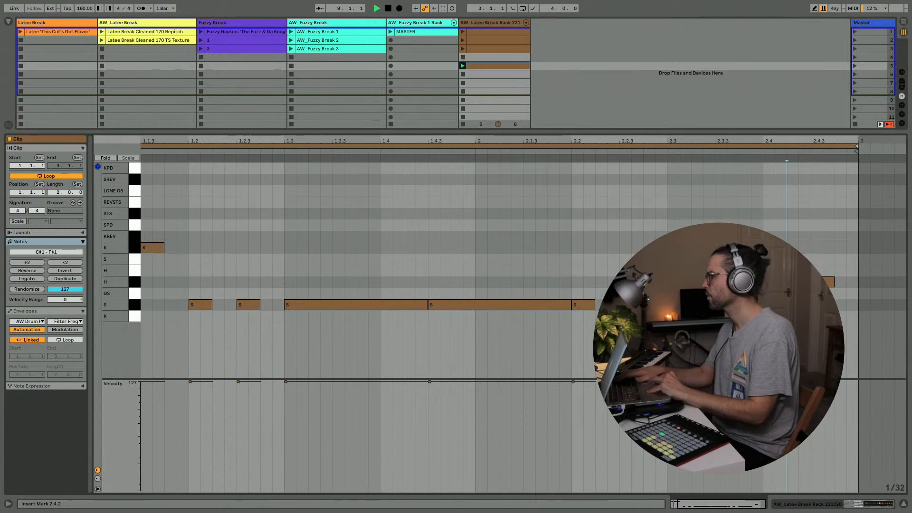
Extend the S note at 2.3 to end at 2.4.3, listen with the rack shown, and reopen the clip's notes
{"action": "key", "text": "alt+Left"}
{"action": "key", "text": "shift+Tab"}
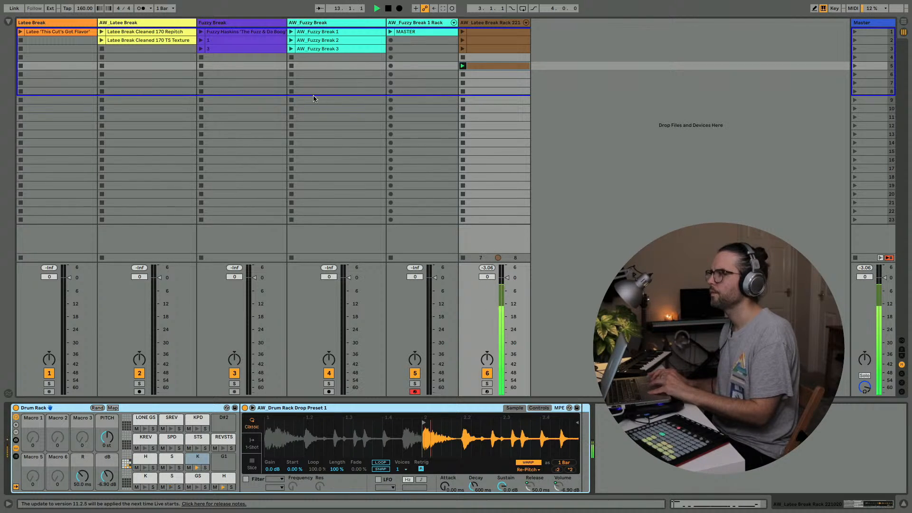
{"action": "double_click", "coordinate": [469, 69]}
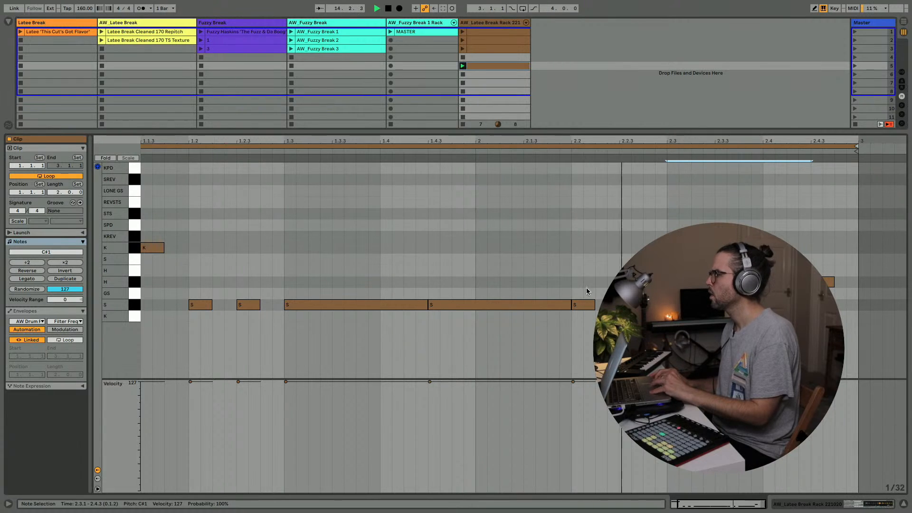
Delete the H note at 2.4.3 and extend the S note at 2.3 to the end of bar 2
{"action": "left_click", "coordinate": [819, 281]}
{"action": "left_click", "coordinate": [857, 305]}
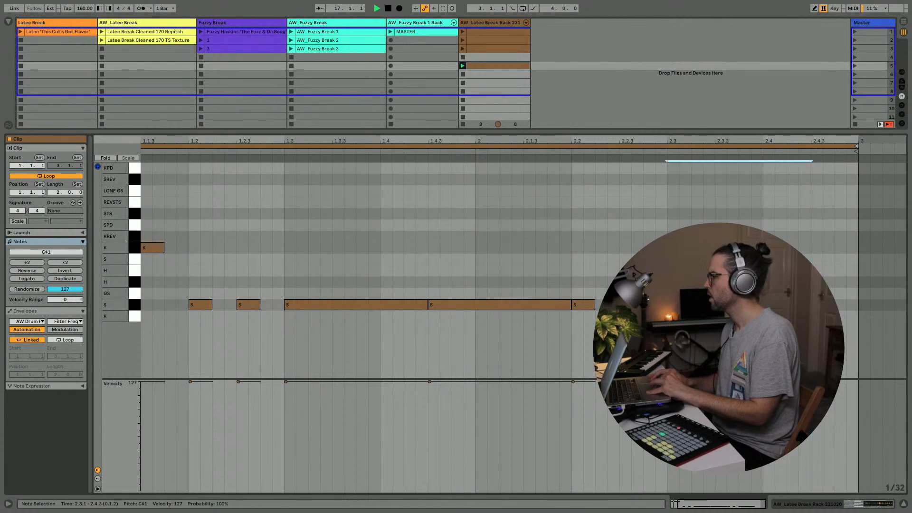
{"action": "scroll", "coordinate": [860, 306], "scroll_direction": "left", "scroll_amount": 2}
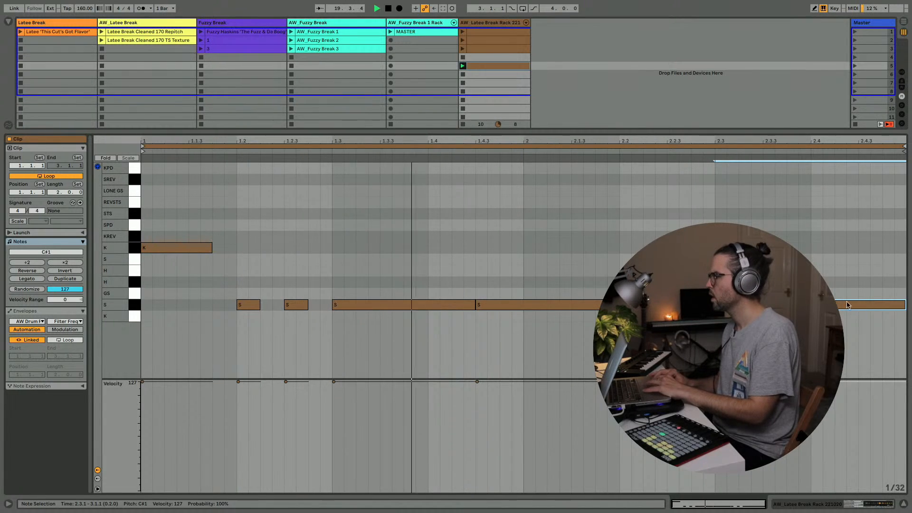
Shorten the S note at 2.3 to end at 2.4.3 and duplicate it directly after itself
{"action": "key", "text": "shift+Left"}
{"action": "key", "text": "shift+Left"}
{"action": "key", "text": "shift+Left"}
{"action": "key", "text": "shift+Left"}
{"action": "key", "text": "ctrl+d"}
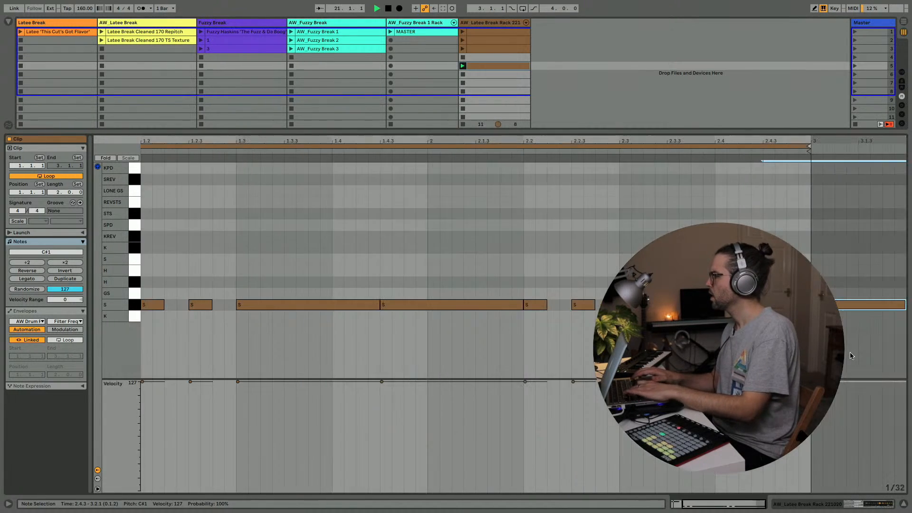
Move the duplicate at 2.4.3 up to the D#1 H lane and shorten it to end with bar 2
{"action": "key", "text": "Up"}
{"action": "key", "text": "Up"}
{"action": "key", "text": "shift+Left"}
{"action": "key", "text": "shift+Left"}
{"action": "key", "text": "shift+Left"}
{"action": "key", "text": "shift+Left"}
{"action": "key", "text": "shift+Left"}
{"action": "key", "text": "shift+Left"}
{"action": "key", "text": "shift+Left"}
{"action": "key", "text": "shift+Left"}
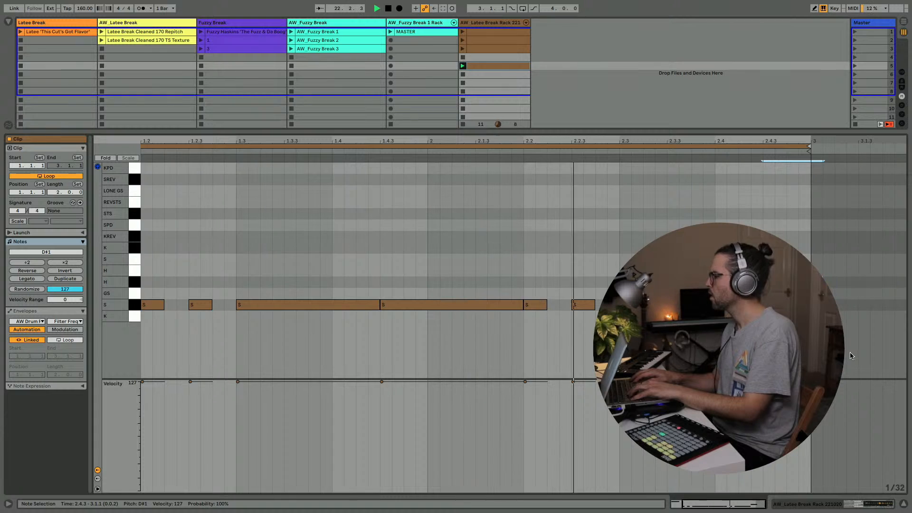
Return to the device view, select the AW_Fuzzy Break track, and briefly play the two-bar drum pattern
{"action": "key", "text": "shift+Tab"}
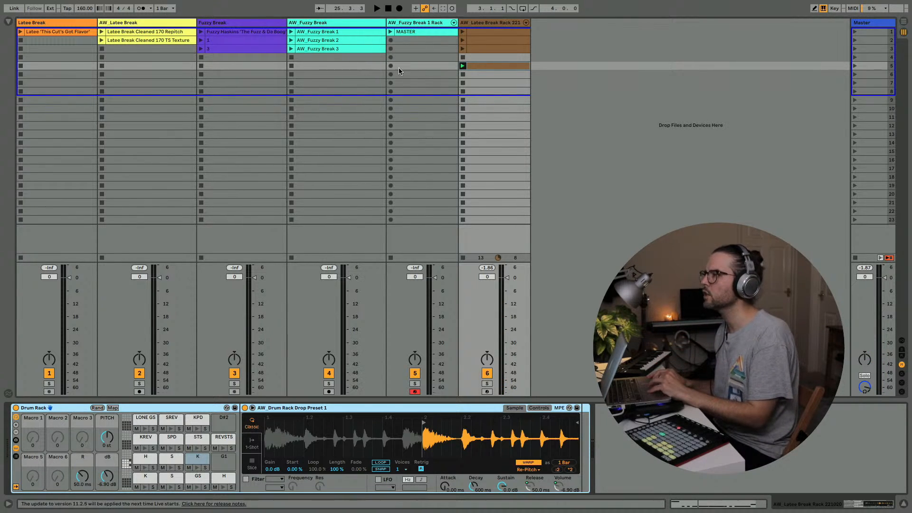
{"action": "left_click", "coordinate": [300, 22]}
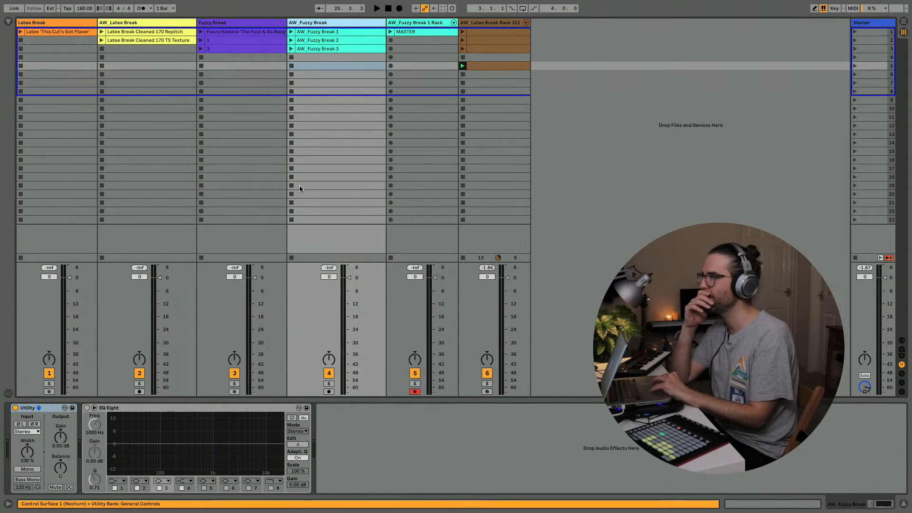
{"action": "key", "text": "space"}
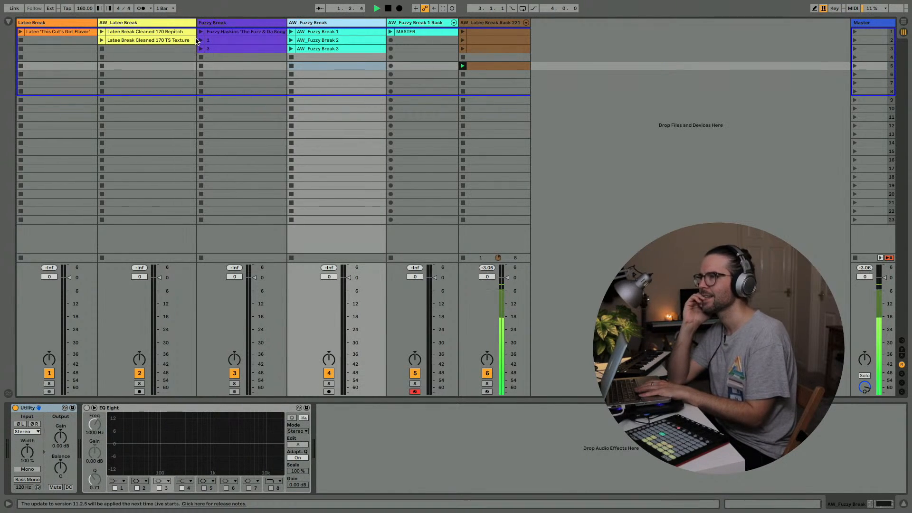
{"action": "key", "text": "space"}
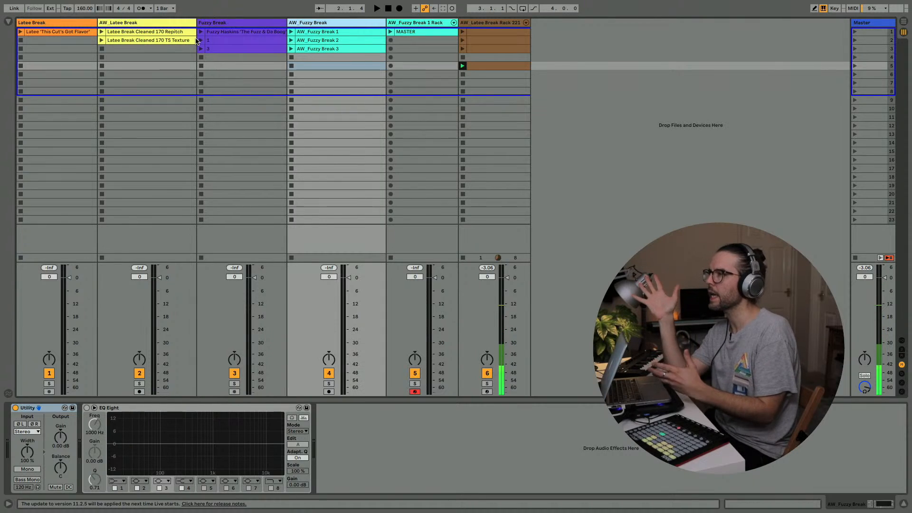
Show the browser, narrow all six track columns together, and select the AW_Latee Break track
{"action": "left_click", "coordinate": [8, 23]}
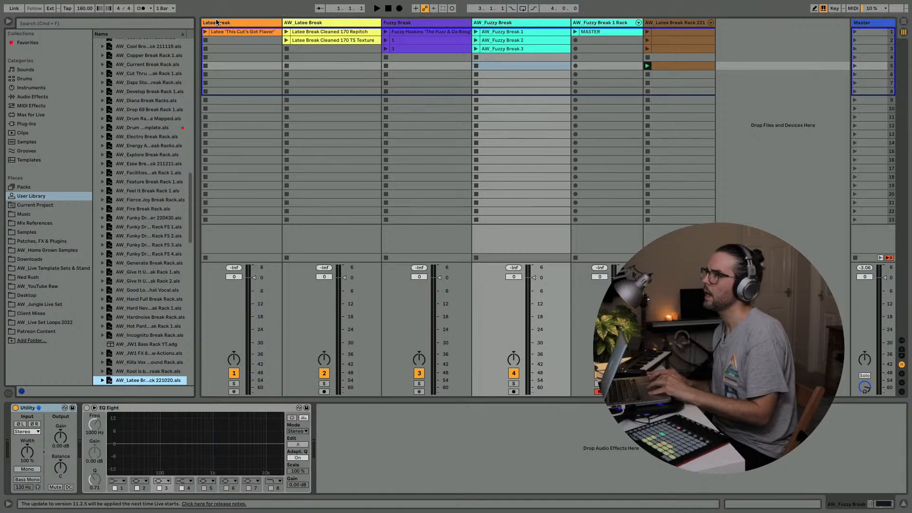
{"action": "left_click", "coordinate": [657, 24]}
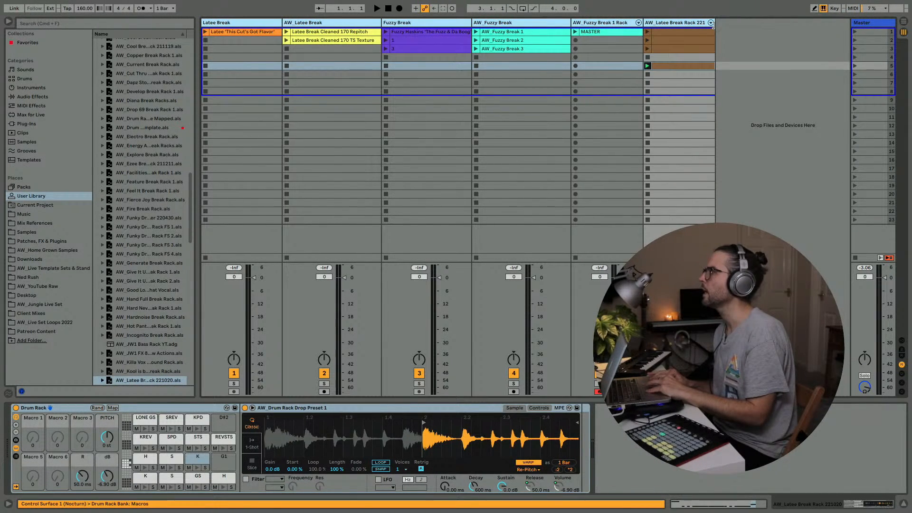
{"action": "left_click_drag", "start_coordinate": [713, 24], "coordinate": [648, 23]}
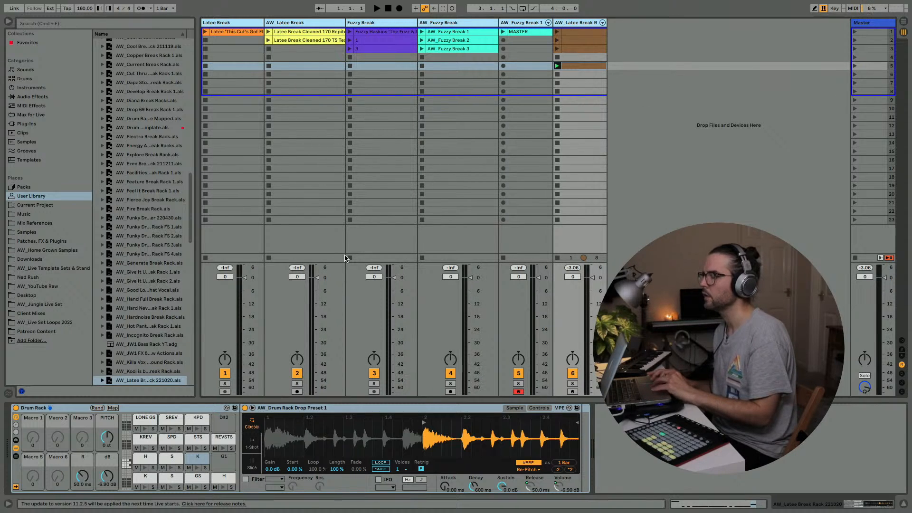
{"action": "left_click", "coordinate": [389, 75]}
{"action": "left_click", "coordinate": [313, 22]}
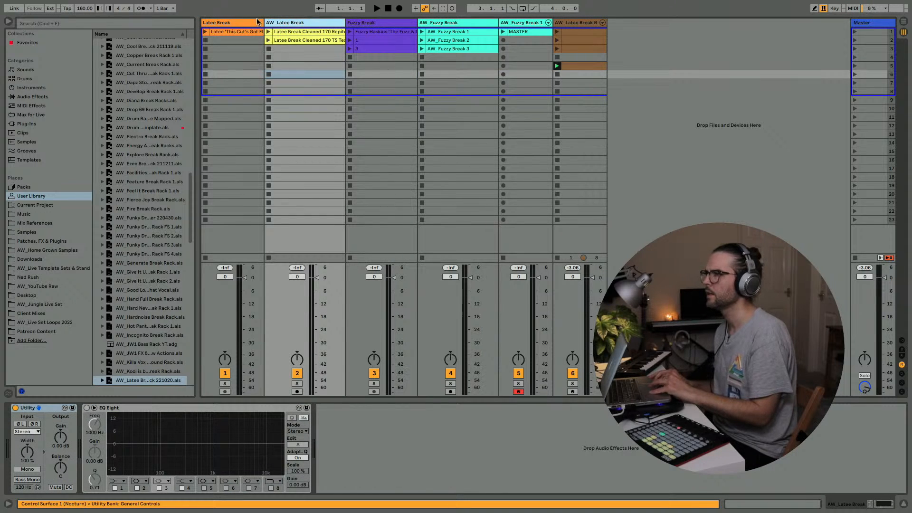
Widen the browser and the Latee Break, AW_Latee Break and Fuzzy Break columns, and show the Samples folder in the browser
{"action": "left_click", "coordinate": [233, 22]}
{"action": "left_click_drag", "start_coordinate": [195, 137], "coordinate": [247, 134]}
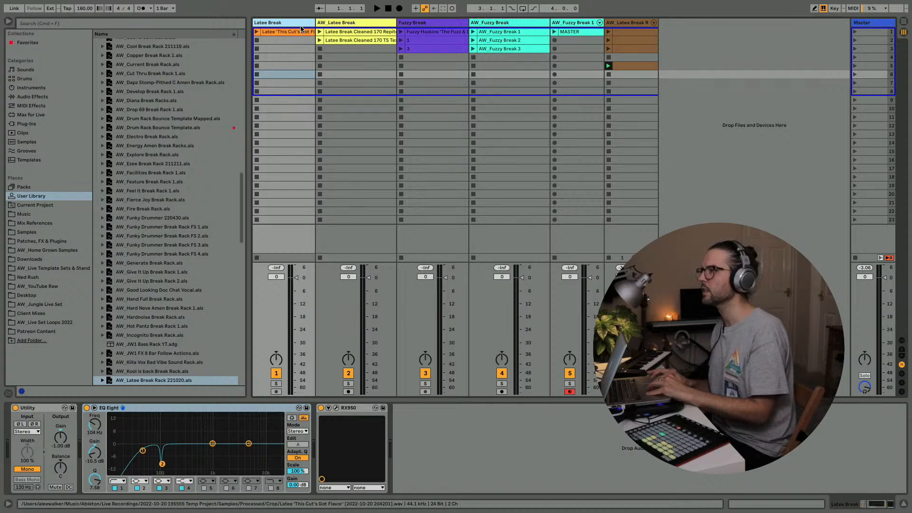
{"action": "left_click_drag", "start_coordinate": [312, 19], "coordinate": [335, 22]}
{"action": "left_click_drag", "start_coordinate": [413, 21], "coordinate": [433, 22]}
{"action": "left_click_drag", "start_coordinate": [503, 22], "coordinate": [531, 21]}
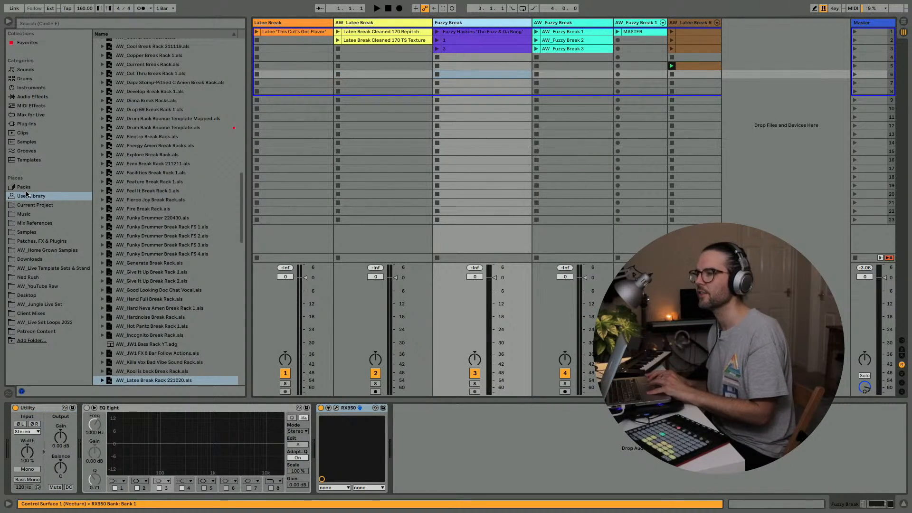
{"action": "left_click", "coordinate": [23, 231]}
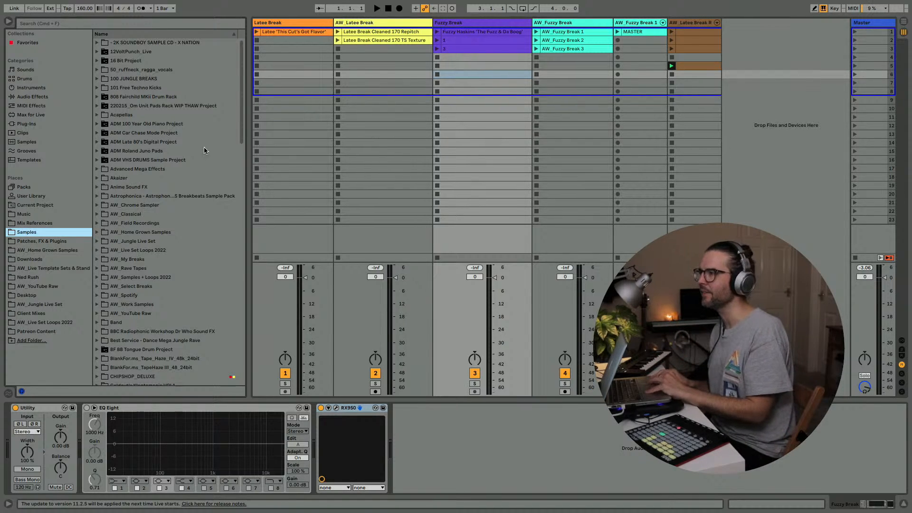
Start playback, launch the MASTER clip on the AW_Fuzzy Break 1 track, and open its notes
{"action": "key", "text": "space"}
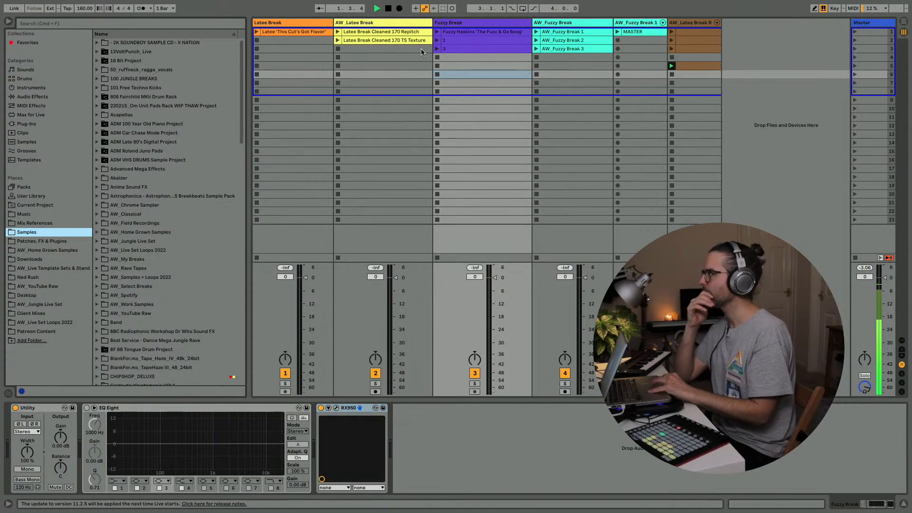
{"action": "left_click", "coordinate": [618, 36]}
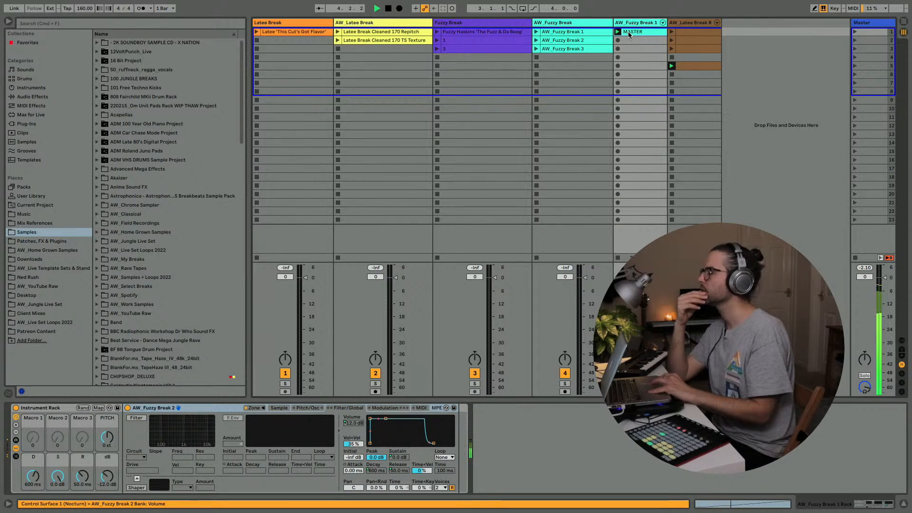
{"action": "double_click", "coordinate": [629, 31]}
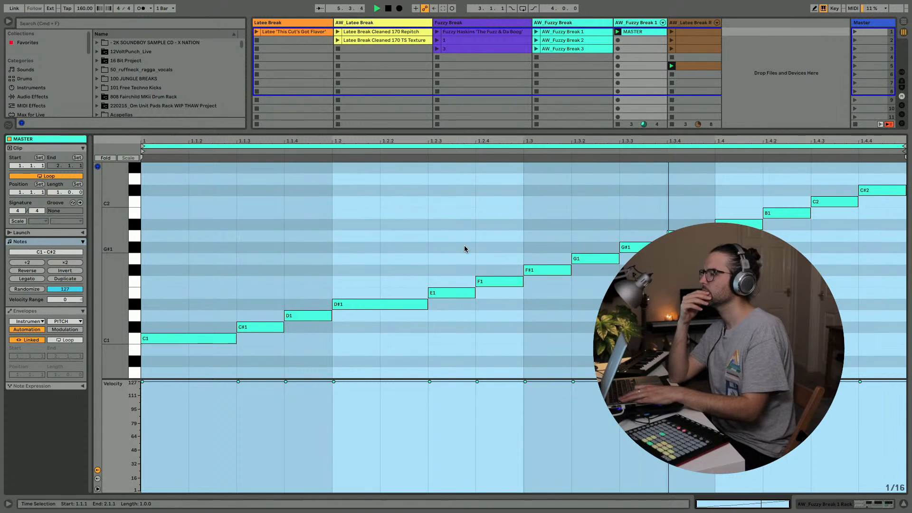
Return to the device view, solo the AW_Fuzzy Break 1 track with its PITCH macro at -2 st, and stop playback
{"action": "key", "text": "shift+Tab"}
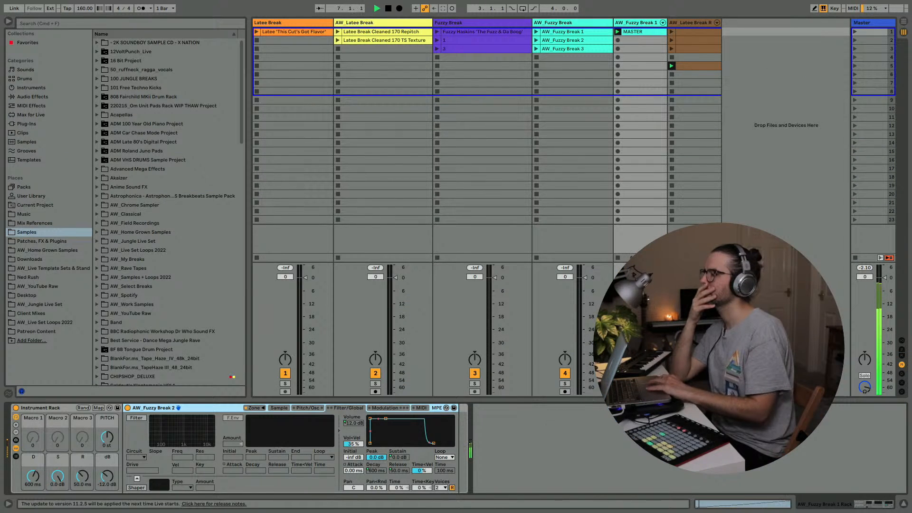
{"action": "key", "text": "s"}
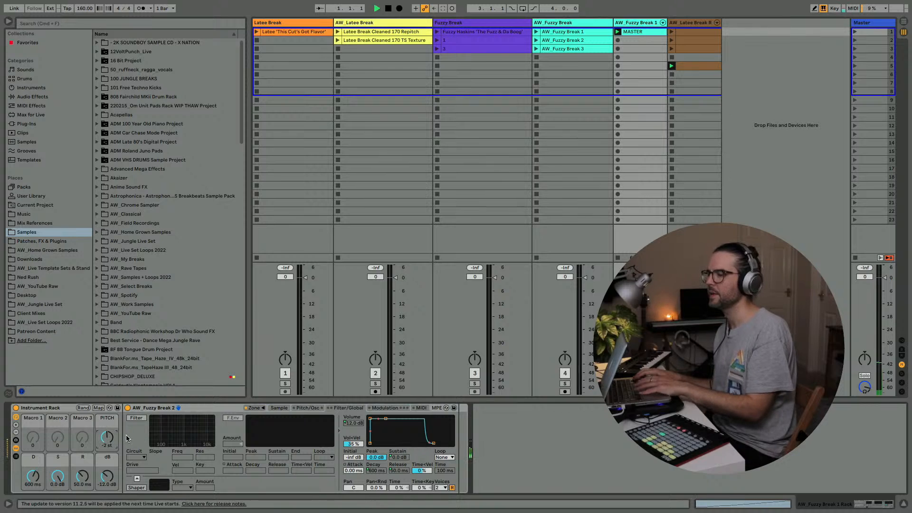
{"action": "key", "text": "space"}
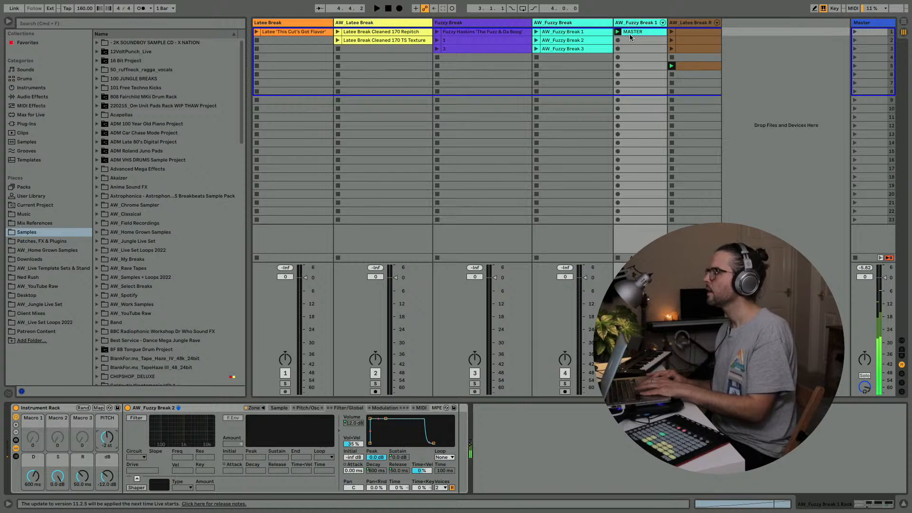
In the Arrangement, re-enable arrangement playback, unfold the AW_Fuzzy Break 1 track, and paste the MASTER clip at bar 17
{"action": "key", "text": "Tab"}
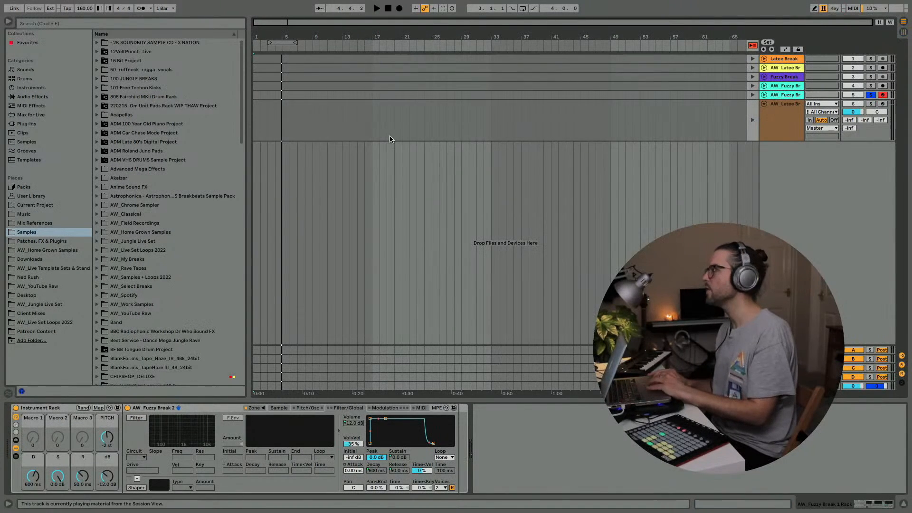
{"action": "left_click", "coordinate": [752, 47]}
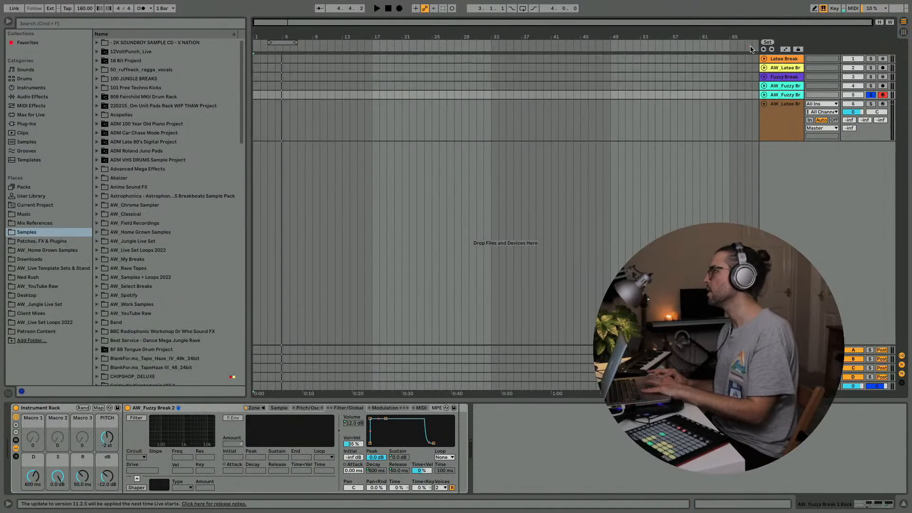
{"action": "left_click", "coordinate": [764, 94]}
{"action": "left_click_drag", "start_coordinate": [363, 36], "coordinate": [363, 71]}
{"action": "left_click", "coordinate": [394, 116]}
{"action": "key", "text": "super+v"}
{"action": "key", "text": "space"}
{"action": "left_click_drag", "start_coordinate": [420, 36], "coordinate": [420, 80]}
Audition the MASTER clip in short bursts, restarting playback from the start of bar 17
{"action": "left_click", "coordinate": [350, 130]}
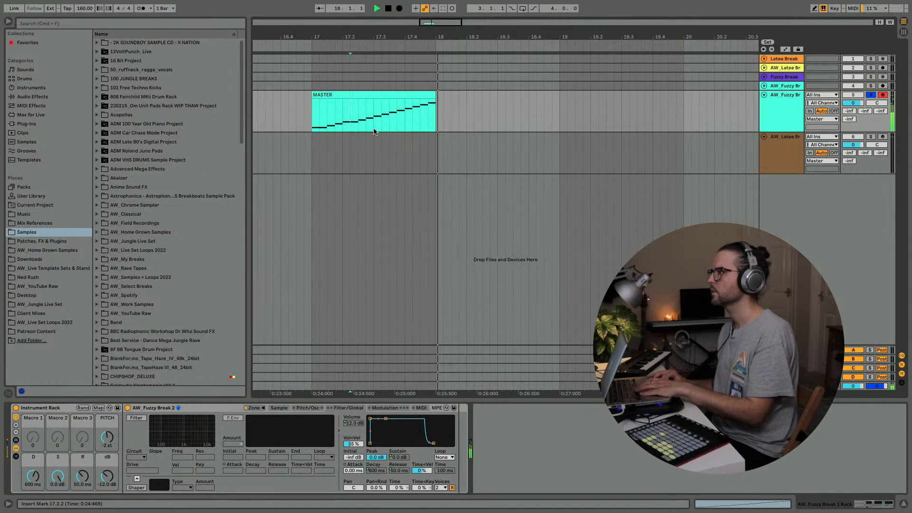
{"action": "key", "text": "space"}
{"action": "key", "text": "space"}
{"action": "key", "text": "space"}
{"action": "key", "text": "space"}
{"action": "left_click", "coordinate": [309, 121]}
{"action": "key", "text": "space"}
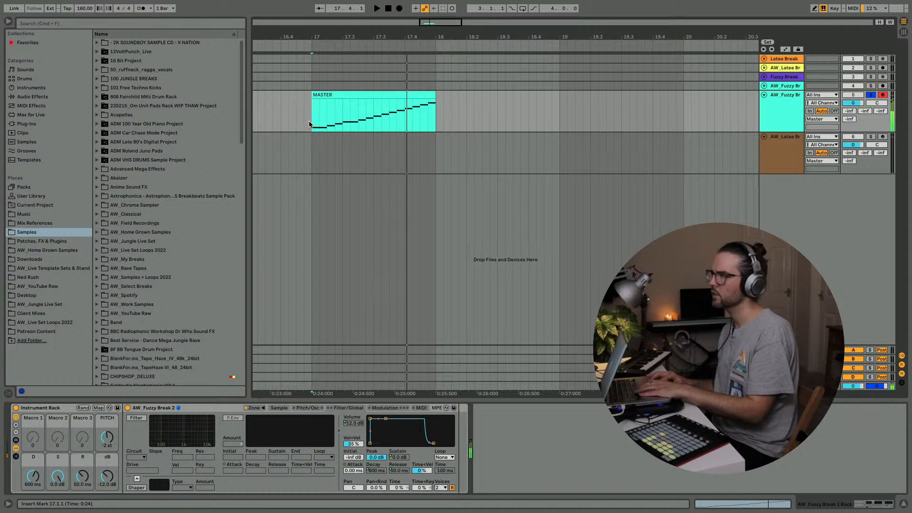
{"action": "key", "text": "space"}
{"action": "key", "text": "space"}
{"action": "key", "text": "space"}
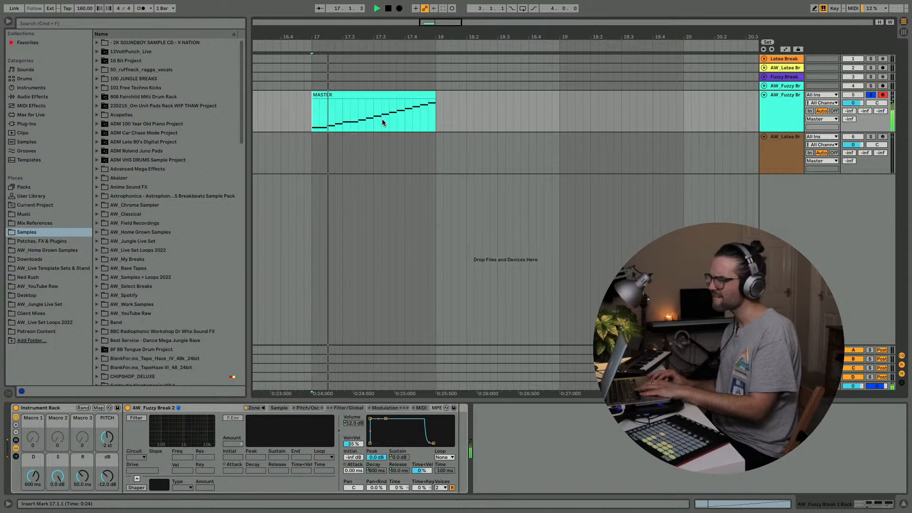
{"action": "key", "text": "space"}
{"action": "key", "text": "space"}
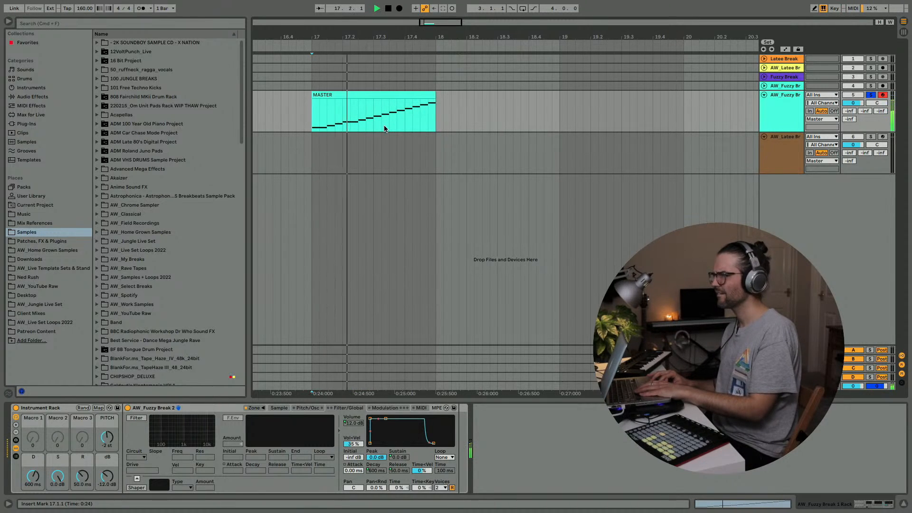
{"action": "key", "text": "space"}
Duplicate the 17.2.3 to 17.3.3 section of the MASTER clip directly after itself and audition it from bar 17
{"action": "left_click", "coordinate": [382, 122]}
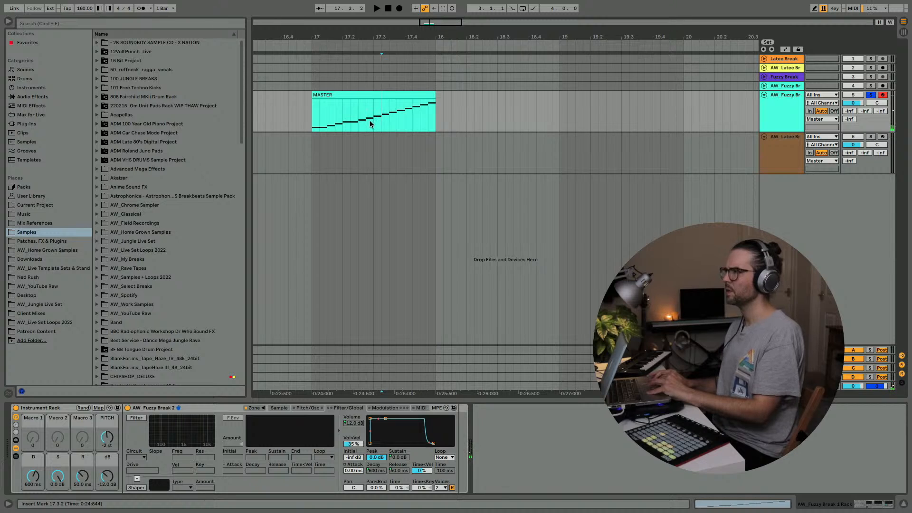
{"action": "mouse_move", "coordinate": [393, 125]}
{"action": "left_mouse_down"}
{"action": "mouse_move", "coordinate": [400, 126]}
{"action": "mouse_move", "coordinate": [362, 120]}
{"action": "mouse_move", "coordinate": [387, 120]}
{"action": "left_mouse_up"}
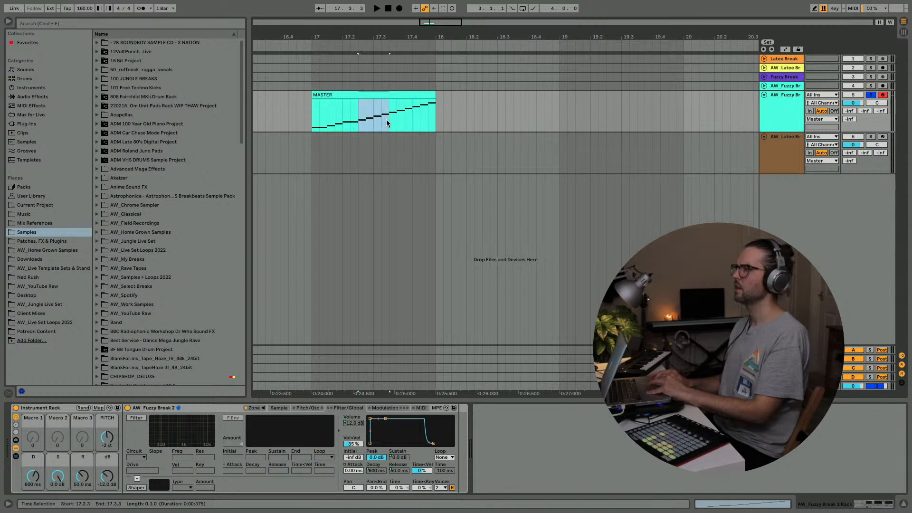
{"action": "key", "text": "ctrl+d"}
{"action": "left_click", "coordinate": [310, 110]}
{"action": "key", "text": "space"}
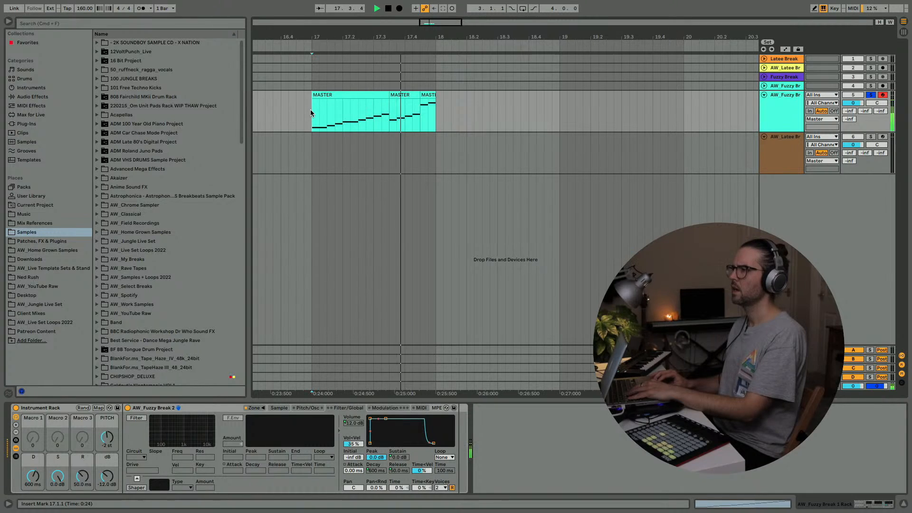
{"action": "key", "text": "space"}
{"action": "key", "text": "space"}
Try extending the duplicated section to the end of bar 17, undo it, and audition the clip from bar 17
{"action": "left_click", "coordinate": [427, 95]}
{"action": "left_click_drag", "start_coordinate": [420, 95], "coordinate": [437, 96]}
{"action": "key", "text": "ctrl+z"}
{"action": "left_click", "coordinate": [313, 114]}
{"action": "key", "text": "space"}
{"action": "key", "text": "space"}
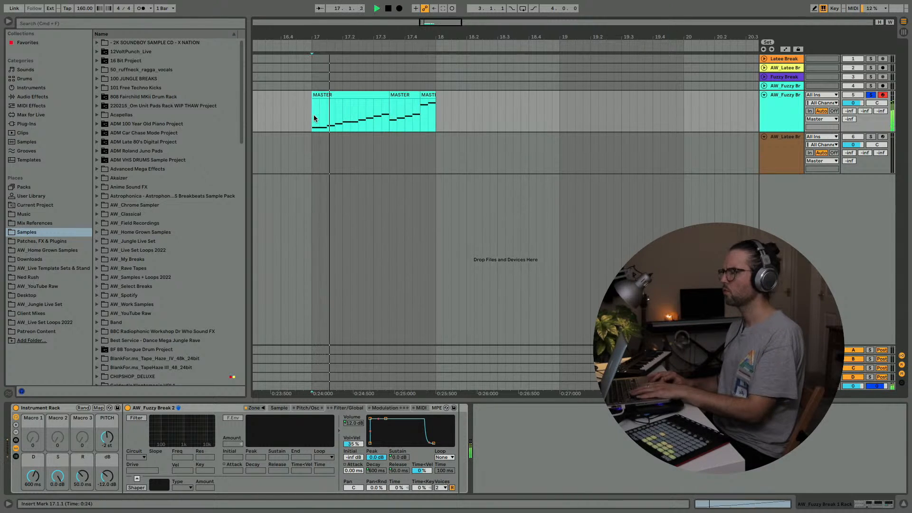
{"action": "key", "text": "space"}
{"action": "key", "text": "space"}
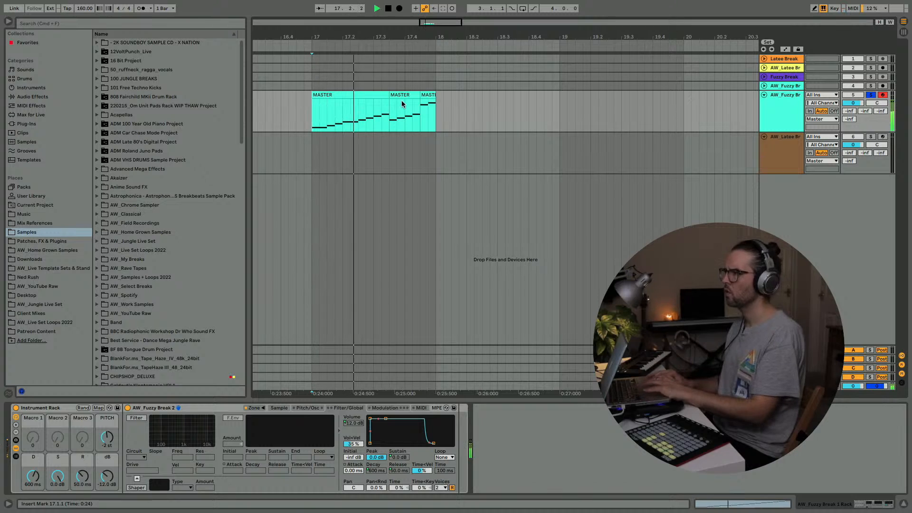
{"action": "key", "text": "space"}
Try extending the first clip segment over the duplicated section, audition the passage, and undo the extension
{"action": "left_click_drag", "start_coordinate": [389, 96], "coordinate": [442, 97]}
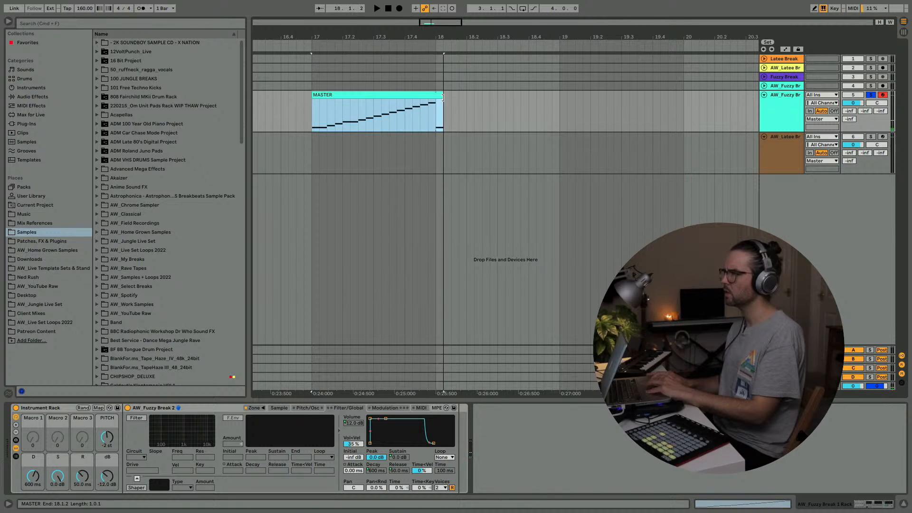
{"action": "key", "text": "ctrl+z"}
{"action": "left_click", "coordinate": [398, 108]}
{"action": "key", "text": "space"}
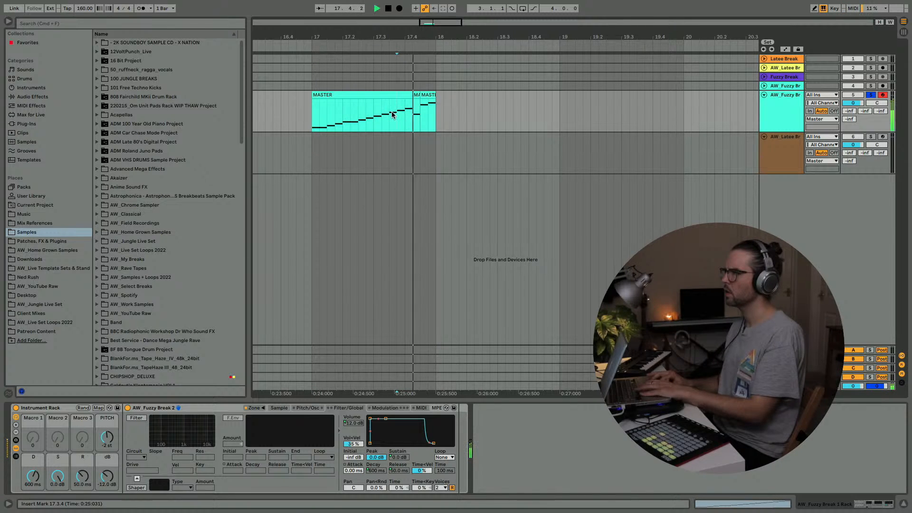
{"action": "key", "text": "space"}
{"action": "key", "text": "super+z"}
Pull the start of the last clip segment back to 17.4.1 and audition from bar 17
{"action": "left_click_drag", "start_coordinate": [421, 95], "coordinate": [405, 95]}
{"action": "left_click", "coordinate": [312, 113]}
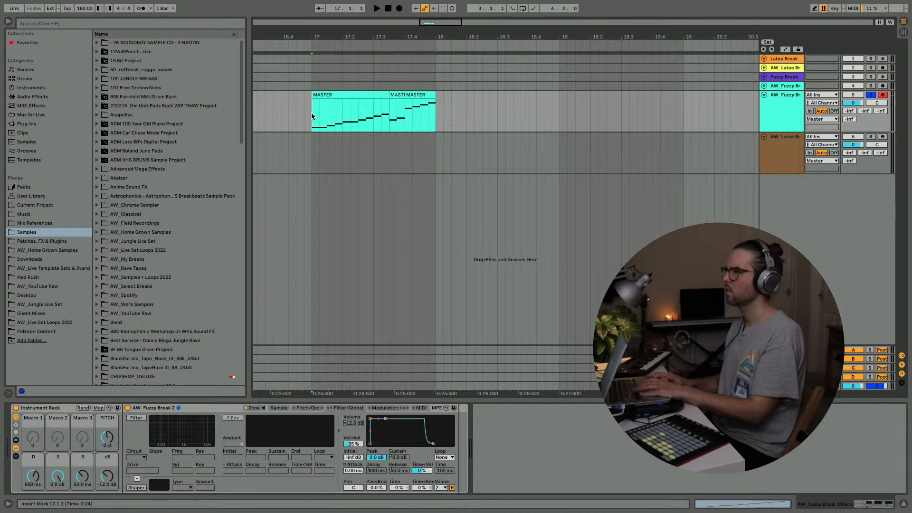
{"action": "key", "text": "space"}
{"action": "key", "text": "space"}
Duplicate the 17.2.1 to 17.3.3 section directly after itself and play from bar 17
{"action": "left_click", "coordinate": [345, 126]}
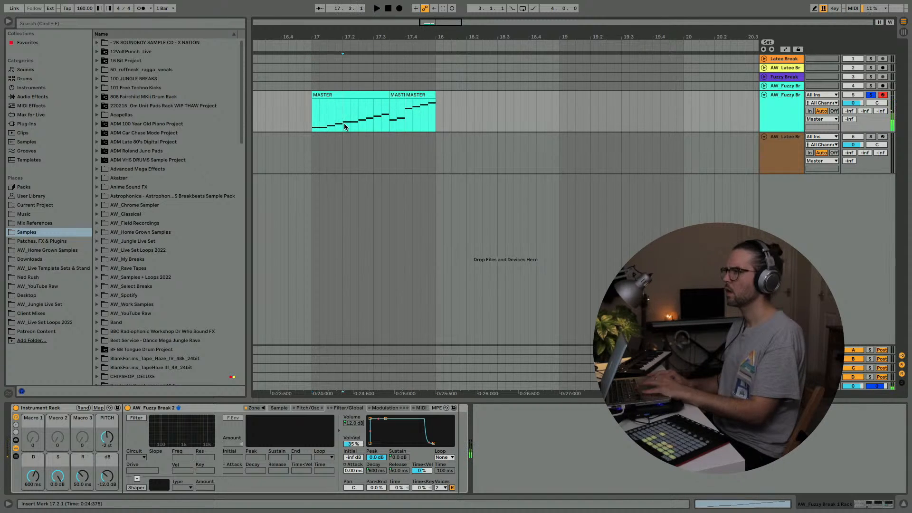
{"action": "left_click_drag", "start_coordinate": [345, 125], "coordinate": [385, 121]}
{"action": "key", "text": "super+d"}
{"action": "left_click", "coordinate": [312, 123]}
{"action": "key", "text": "space"}
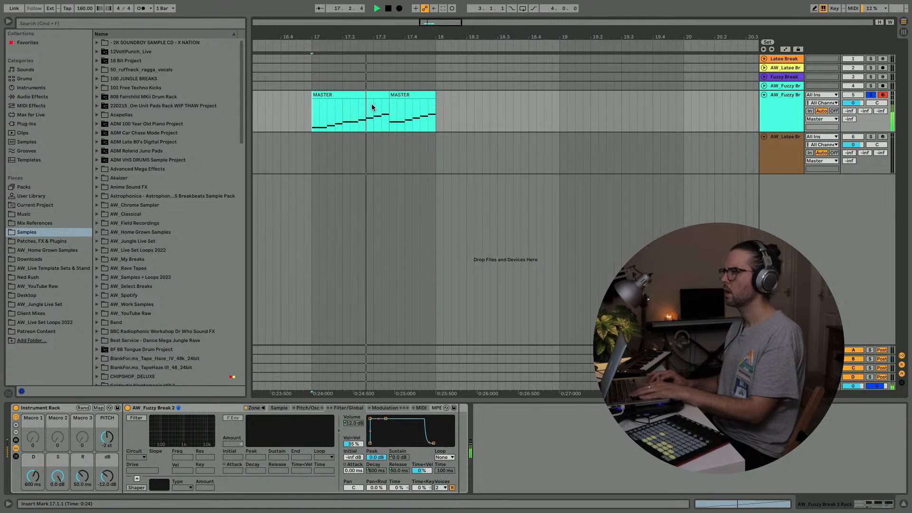
Undo the section edits to restore the single uncut MASTER clip in bar 17, and stop playback
{"action": "key", "text": "super+z"}
{"action": "key", "text": "super+z"}
{"action": "key", "text": "super+z"}
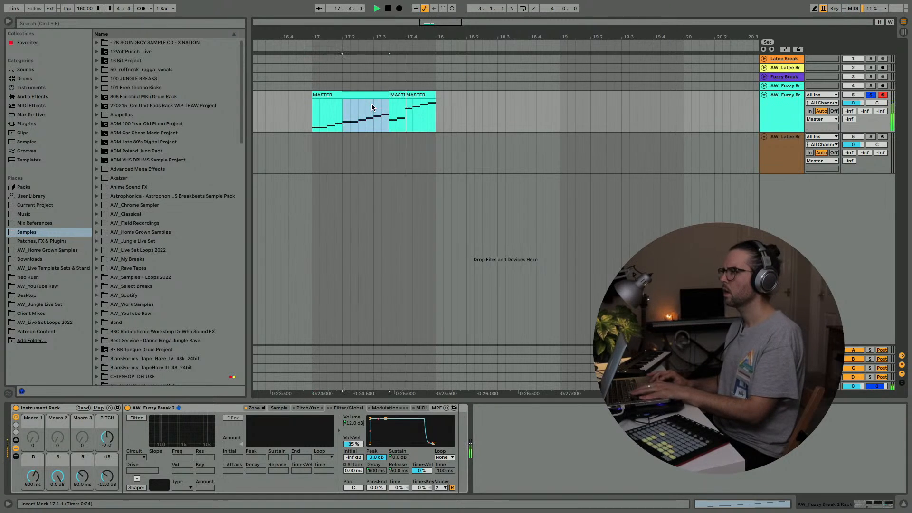
{"action": "key", "text": "super+z"}
{"action": "key", "text": "space"}
{"action": "double_click", "coordinate": [311, 111]}
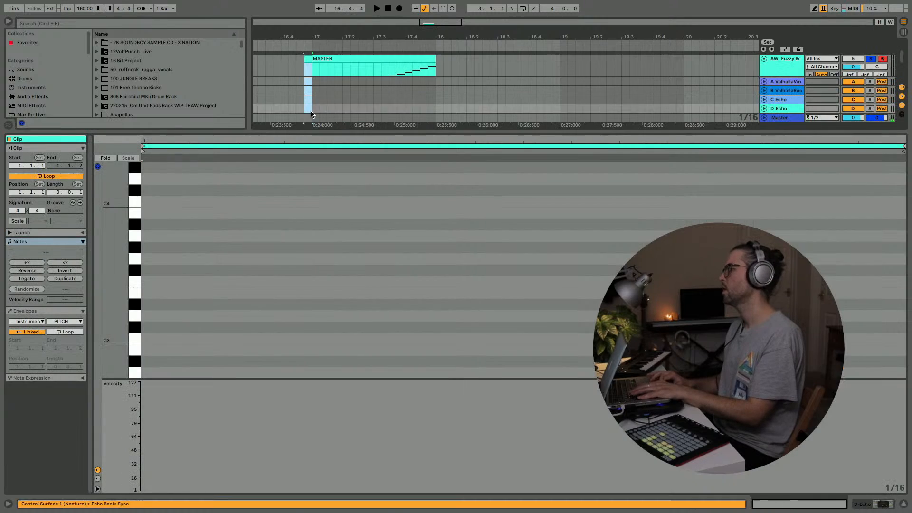
{"action": "key", "text": "space"}
{"action": "key", "text": "Delete"}
{"action": "key", "text": "shift+Tab"}
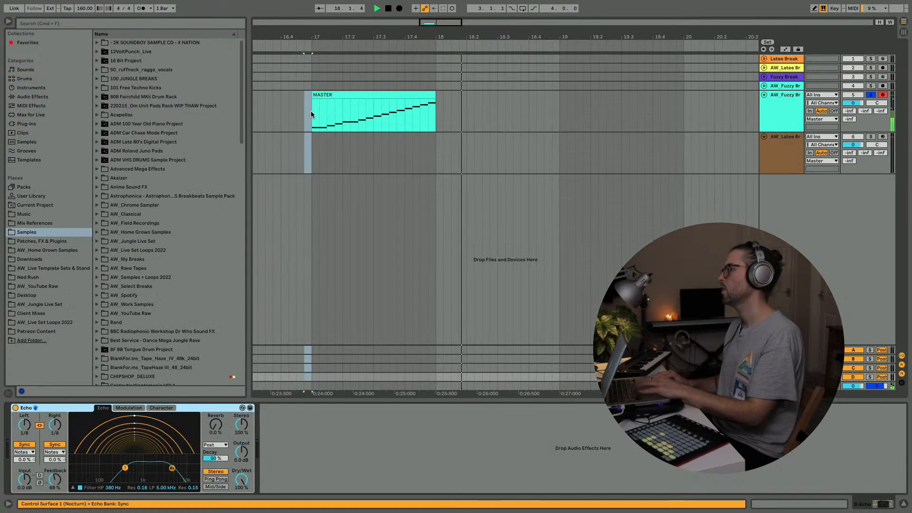
Duplicate the one-bar MASTER clip into bar 18 and audition parts of the first clip
{"action": "left_click", "coordinate": [326, 95]}
{"action": "key", "text": "super+d"}
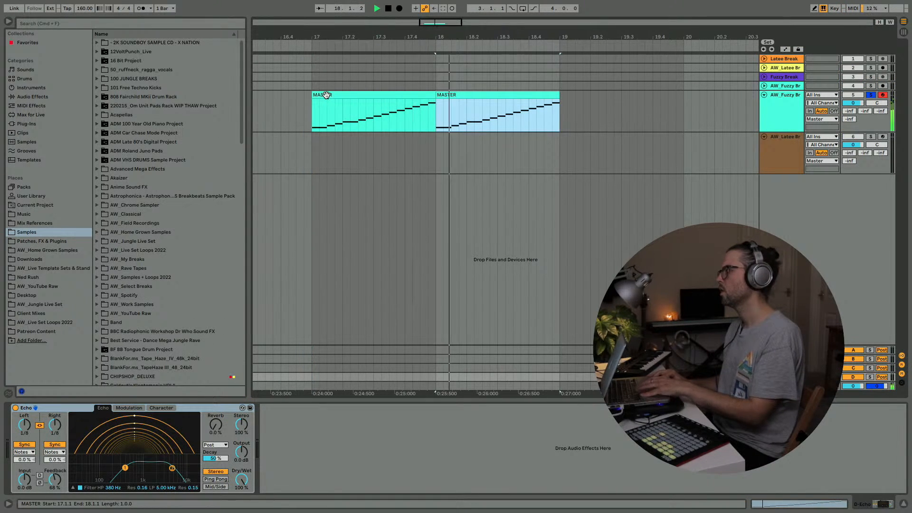
{"action": "left_click", "coordinate": [407, 122]}
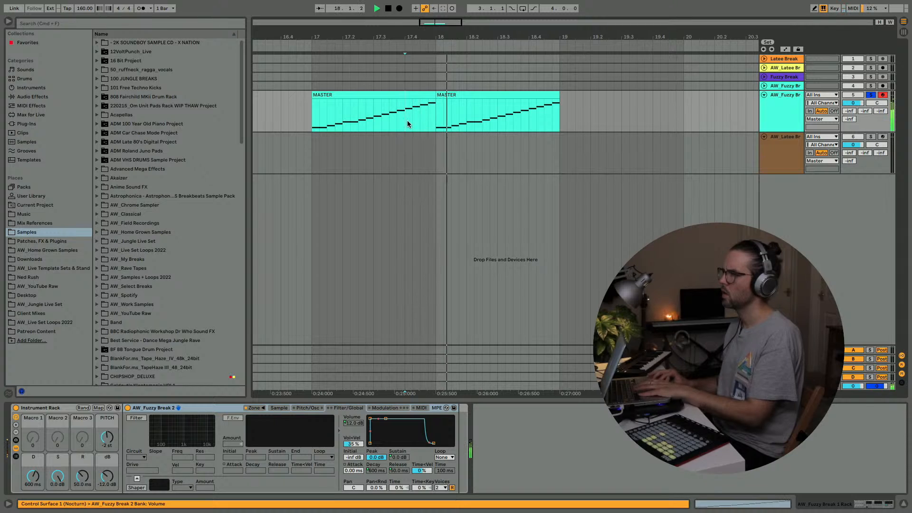
{"action": "left_click", "coordinate": [418, 121]}
{"action": "key", "text": "space"}
{"action": "key", "text": "space"}
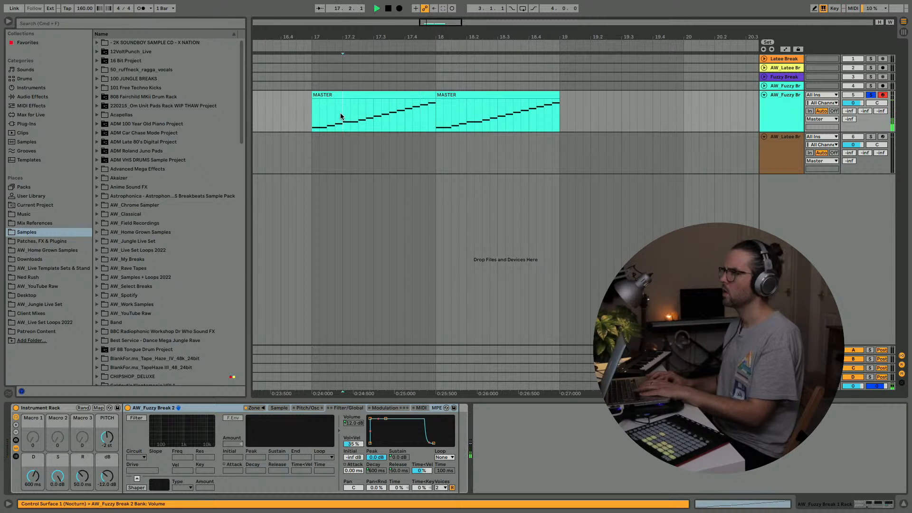
{"action": "left_click", "coordinate": [363, 123]}
{"action": "left_click", "coordinate": [317, 114]}
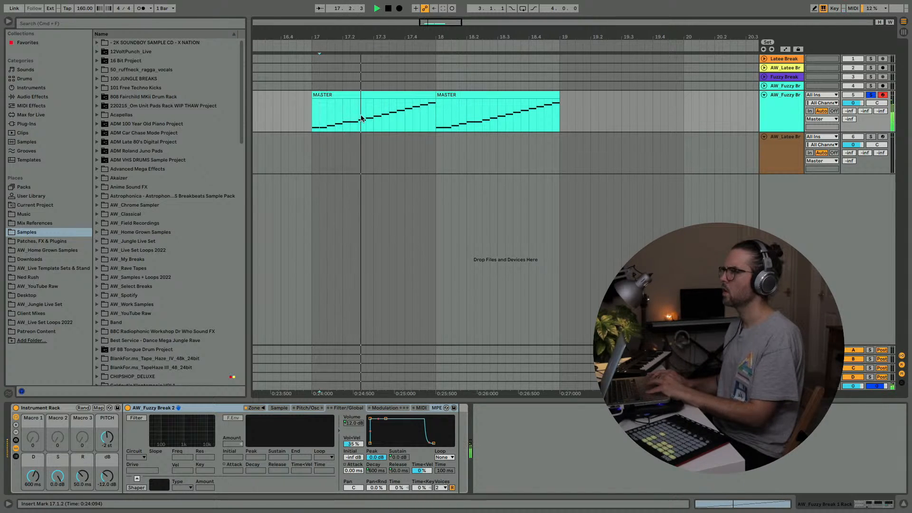
{"action": "key", "text": "space"}
Copy the 17.2.3 to 17.3.3 section of the MASTER clip, paste it at the start of bar 18, and play the result
{"action": "left_click_drag", "start_coordinate": [358, 121], "coordinate": [388, 126]}
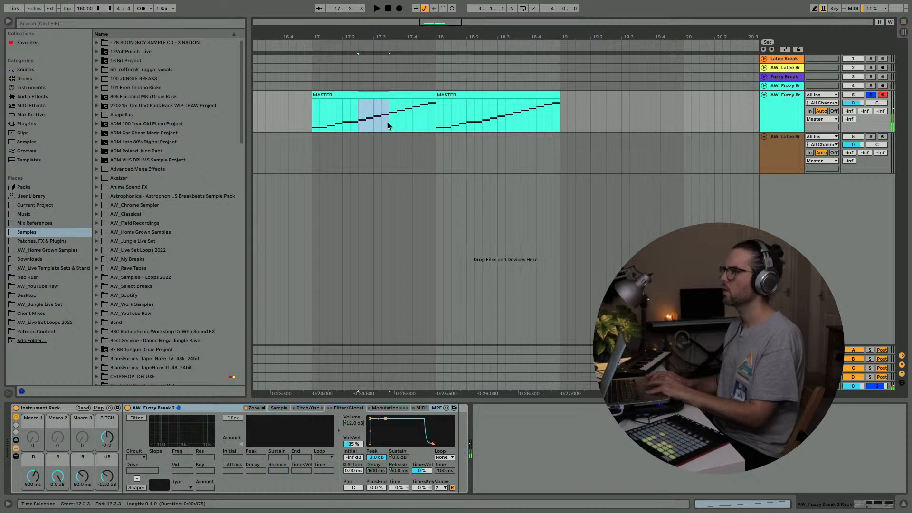
{"action": "key", "text": "super+c"}
{"action": "left_click", "coordinate": [434, 125]}
{"action": "key", "text": "super+v"}
{"action": "left_click", "coordinate": [305, 121]}
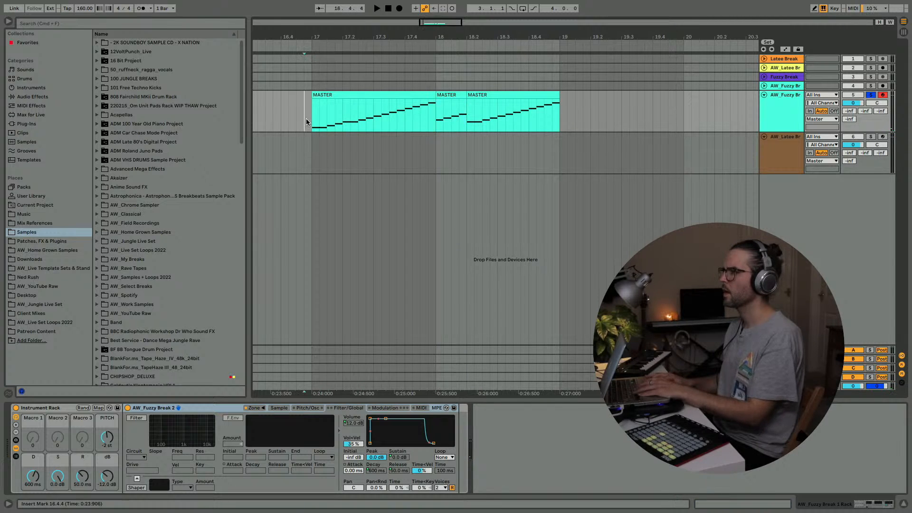
{"action": "key", "text": "space"}
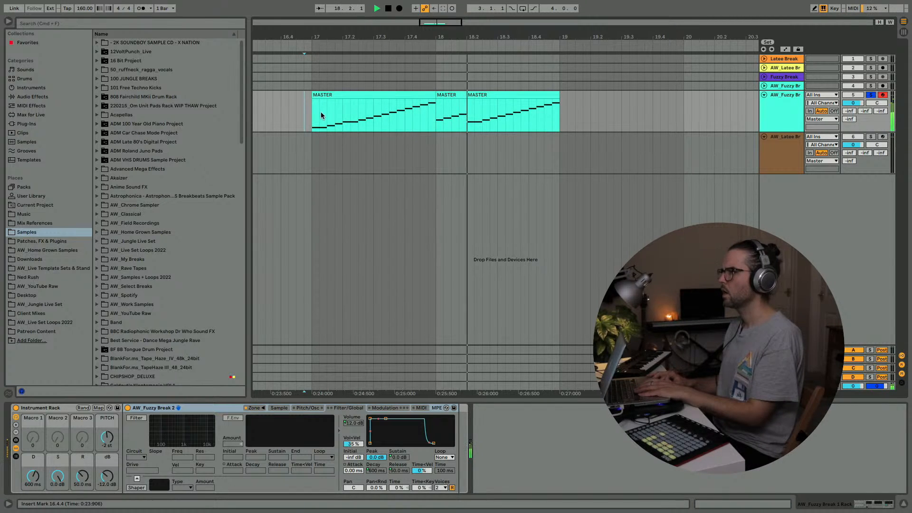
Audition the two-bar MASTER arrangement repeatedly, starting just before bar 17
{"action": "key", "text": "space"}
{"action": "key", "text": "space"}
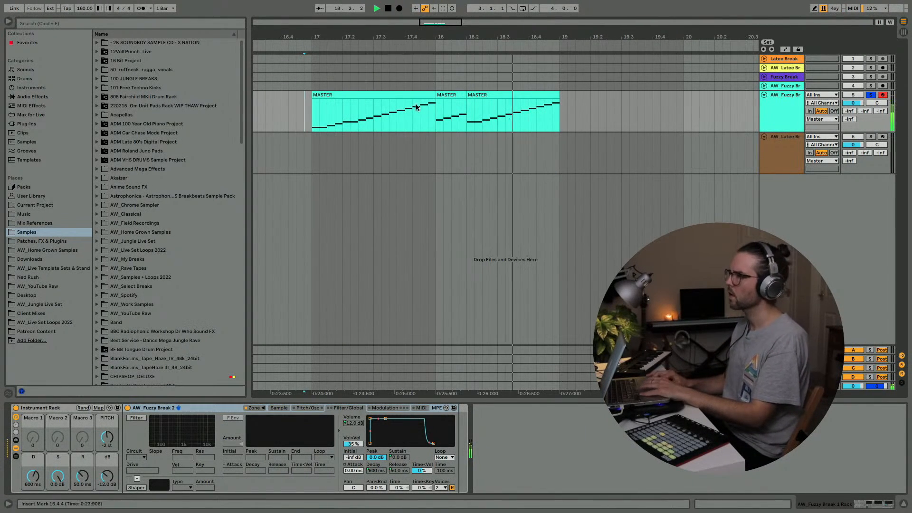
{"action": "key", "text": "space"}
{"action": "key", "text": "space"}
{"action": "key", "text": "space"}
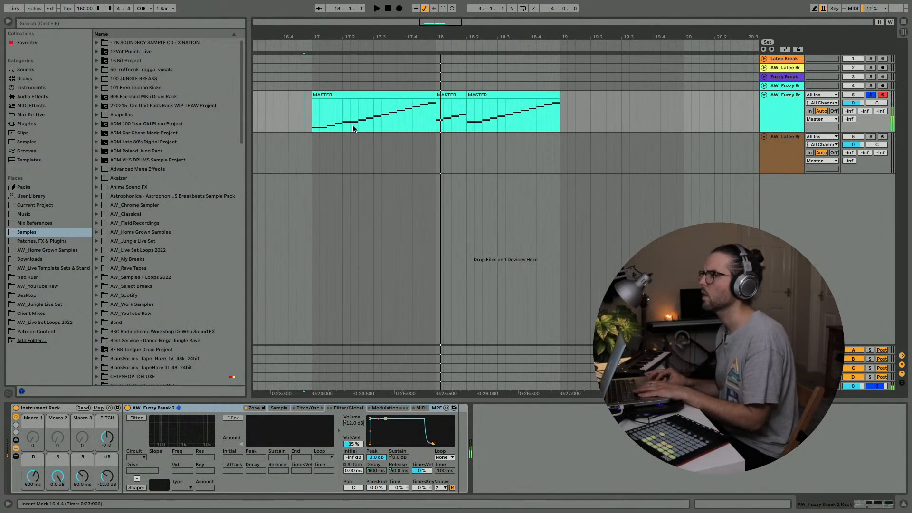
{"action": "key", "text": "space"}
Try a repeated section at 17.4.3 to 18.1.1 of the first MASTER clip, undo it, and replay from bar 17
{"action": "left_click_drag", "start_coordinate": [420, 115], "coordinate": [436, 115]}
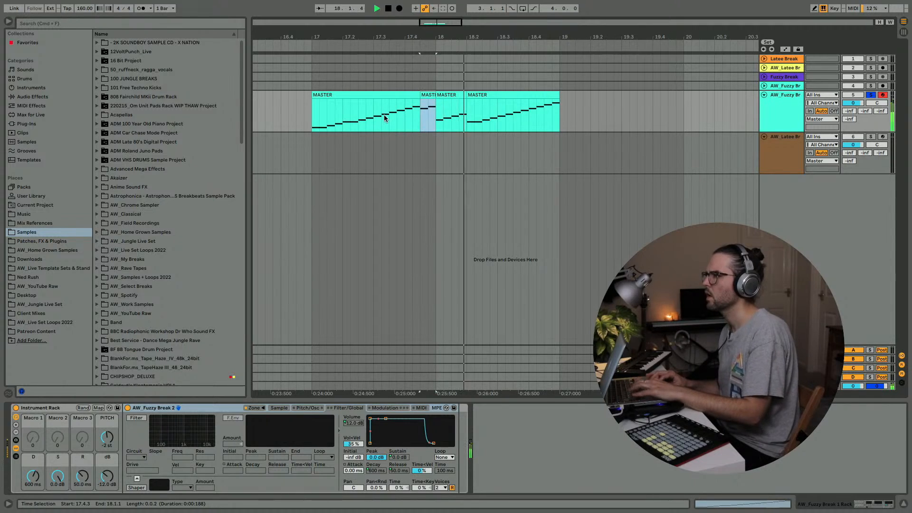
{"action": "key", "text": "super+z"}
{"action": "left_click", "coordinate": [311, 119]}
{"action": "key", "text": "space"}
{"action": "key", "text": "space"}
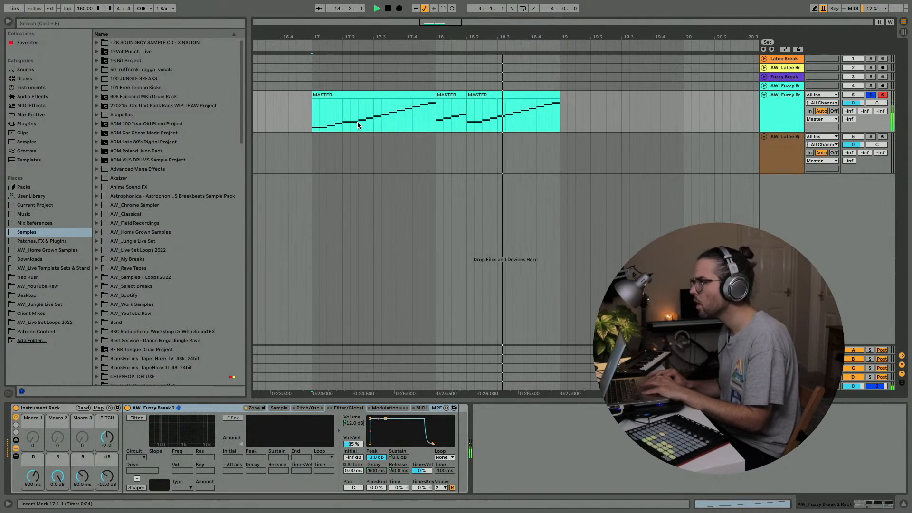
{"action": "key", "text": "space"}
{"action": "key", "text": "space"}
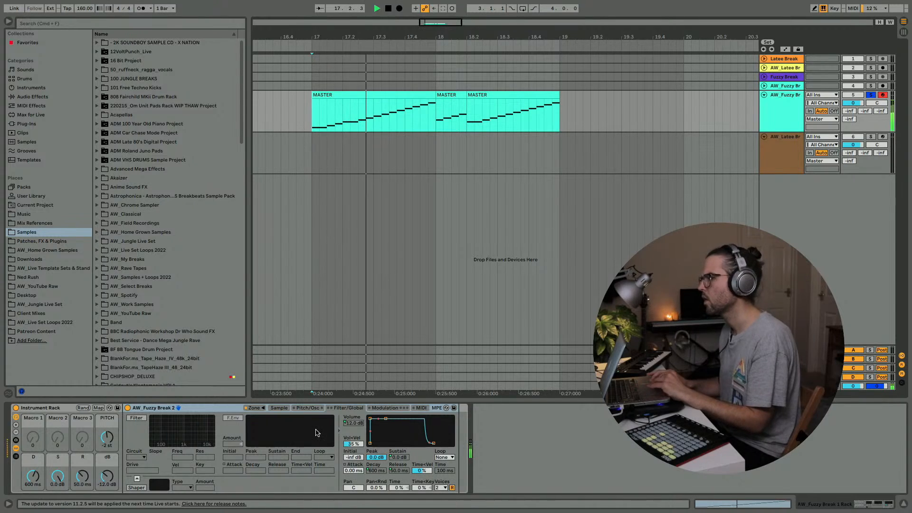
{"action": "key", "text": "space"}
{"action": "key", "text": "space"}
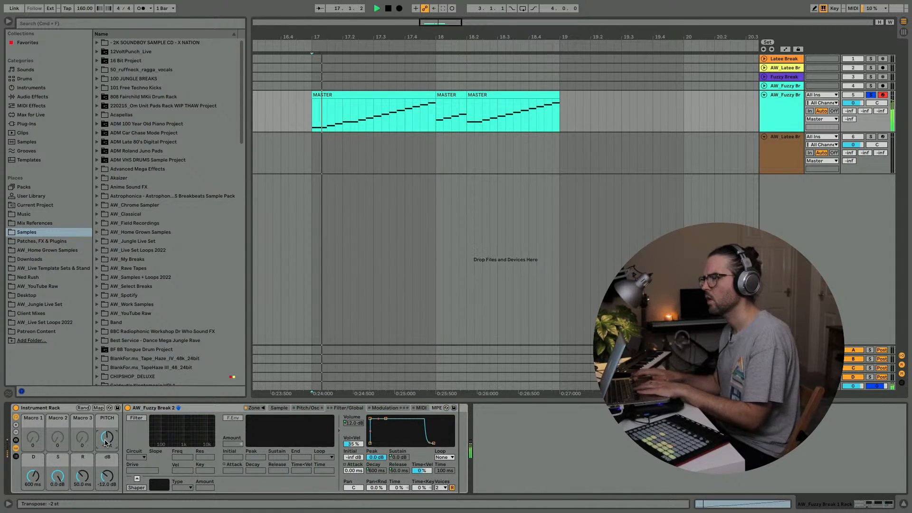
Set the instrument rack's PITCH macro to -1 st and replay the pattern from bar 17
{"action": "left_click_drag", "start_coordinate": [105, 441], "coordinate": [105, 435]}
{"action": "key", "text": "space"}
{"action": "key", "text": "space"}
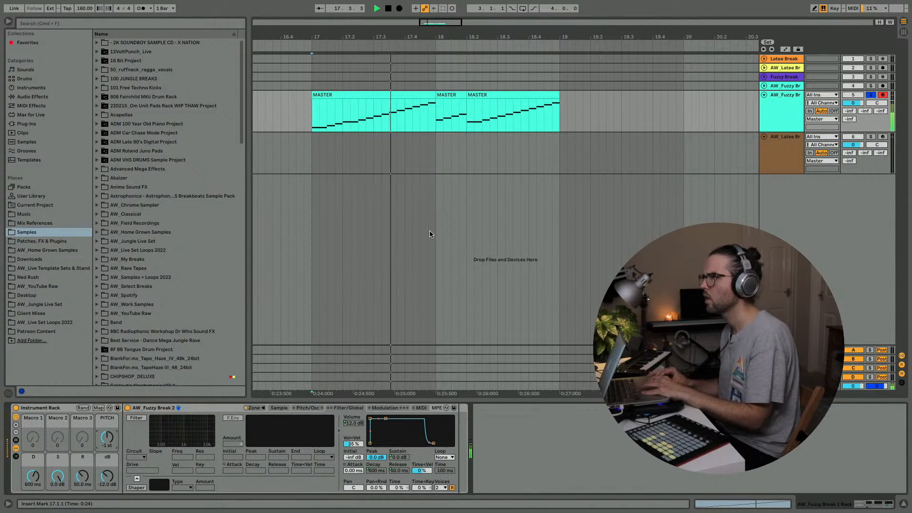
{"action": "key", "text": "space"}
{"action": "key", "text": "space"}
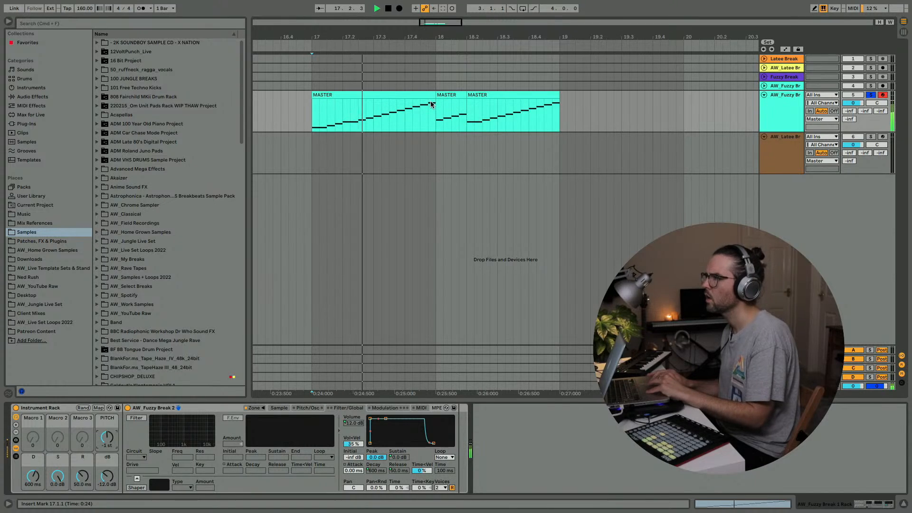
{"action": "key", "text": "space"}
{"action": "key", "text": "space"}
Copy the 17.3.1 to 17.3.3 section of the MASTER clip, paste it at the start of bar 18, and play from bar 17
{"action": "left_click_drag", "start_coordinate": [420, 116], "coordinate": [434, 119]}
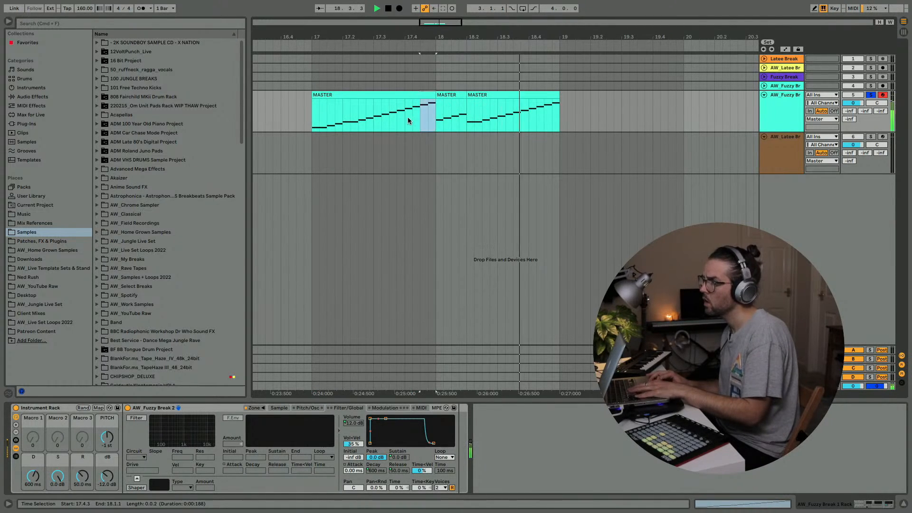
{"action": "left_click", "coordinate": [384, 116]}
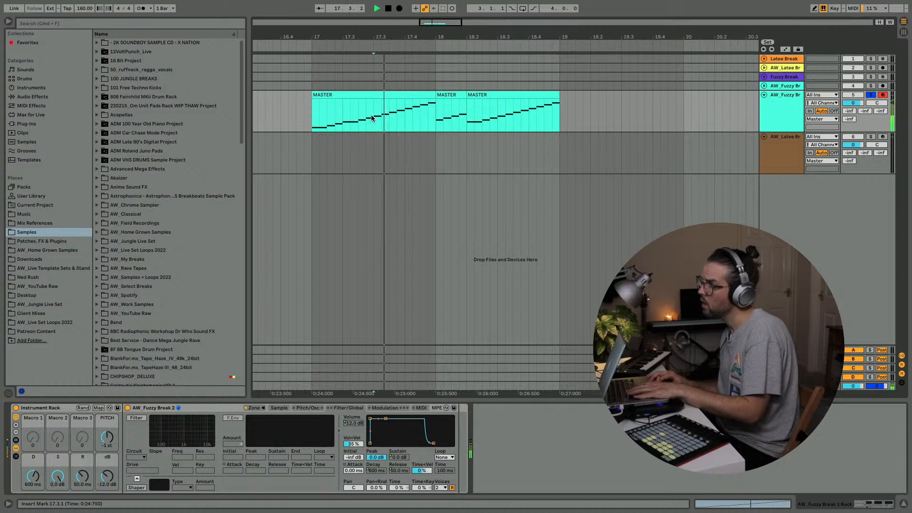
{"action": "left_click_drag", "start_coordinate": [373, 118], "coordinate": [392, 119]}
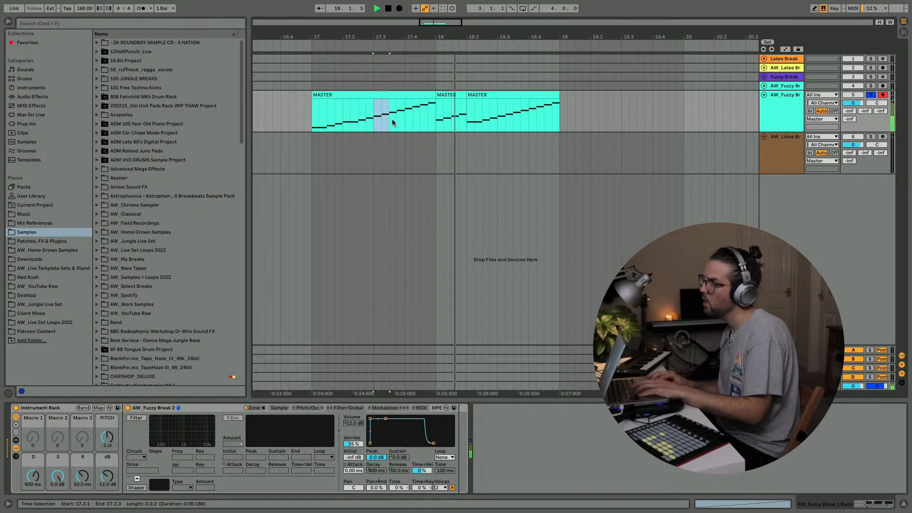
{"action": "key", "text": "super+c"}
{"action": "left_click", "coordinate": [436, 124]}
{"action": "key", "text": "super+v"}
{"action": "left_click", "coordinate": [334, 130]}
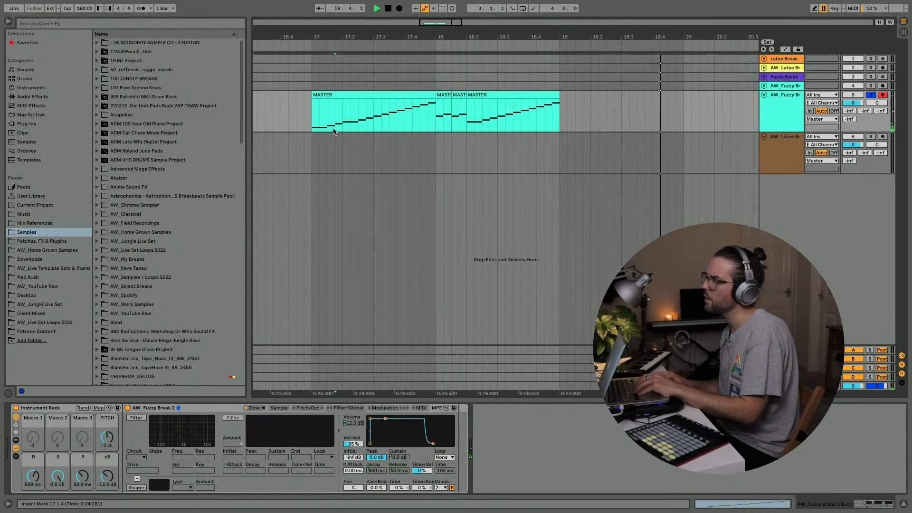
{"action": "key", "text": "space"}
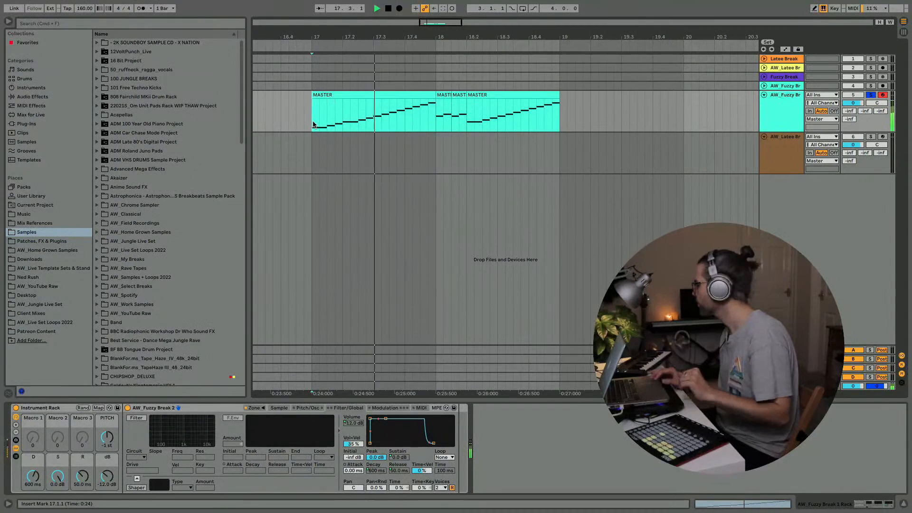
Undo the paste at bar 18, replay the pattern from bar 17, and stop playback
{"action": "key", "text": "super+z"}
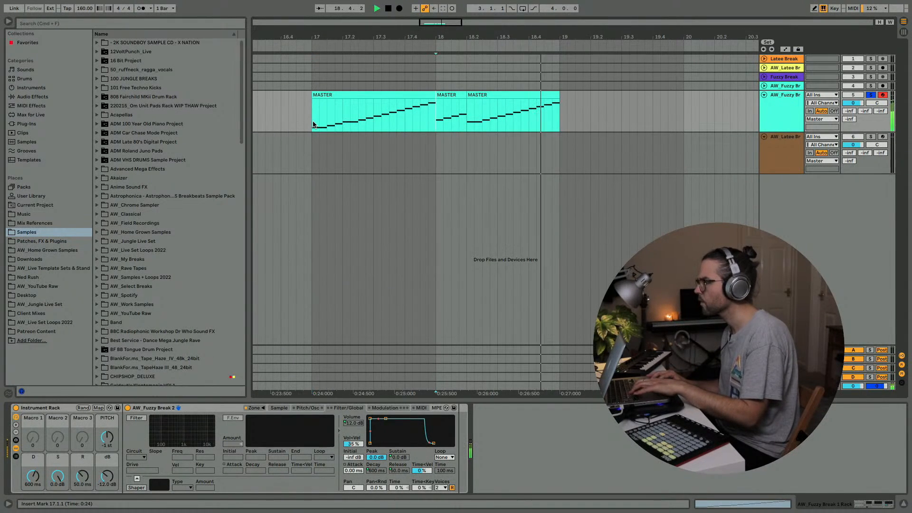
{"action": "key", "text": "space"}
{"action": "key", "text": "space"}
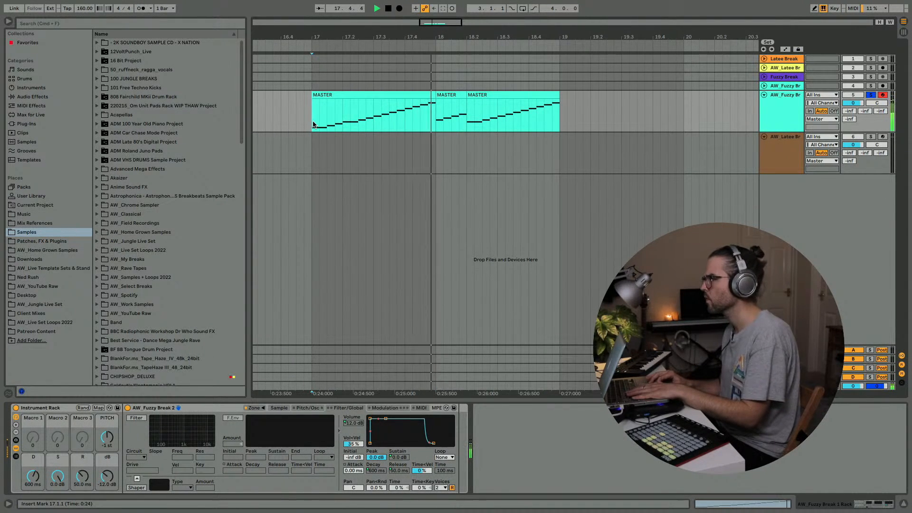
{"action": "key", "text": "space"}
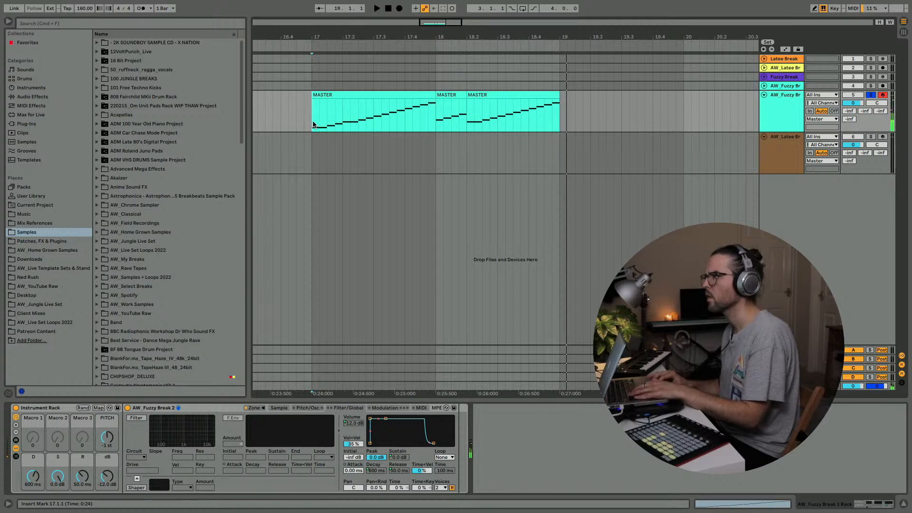
Duplicate the first one-bar MASTER clip over bar 18 and play from bar 17
{"action": "left_click", "coordinate": [390, 94]}
{"action": "key", "text": "super+d"}
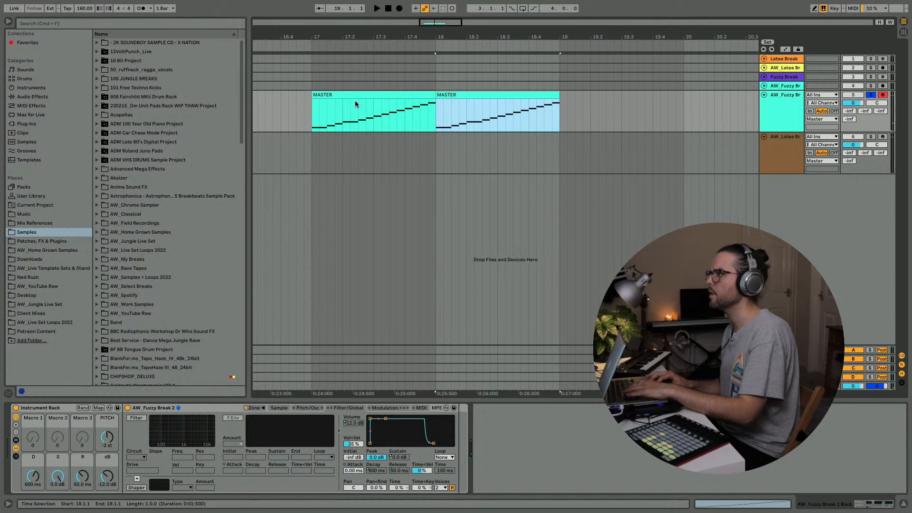
{"action": "left_click", "coordinate": [317, 101]}
{"action": "key", "text": "space"}
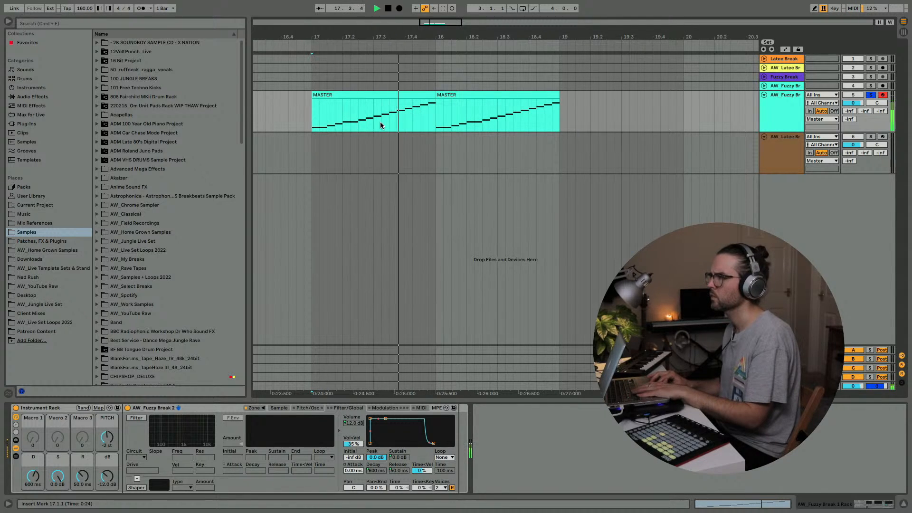
{"action": "left_click", "coordinate": [402, 128]}
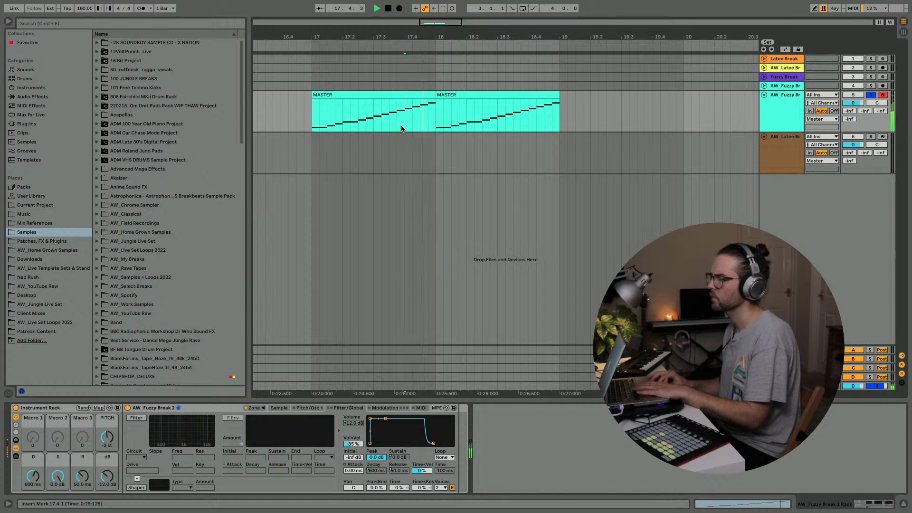
Turn off the solo on the Fuzzy Break rack track and audition the MASTER clips from bar 17
{"action": "left_click", "coordinate": [310, 108]}
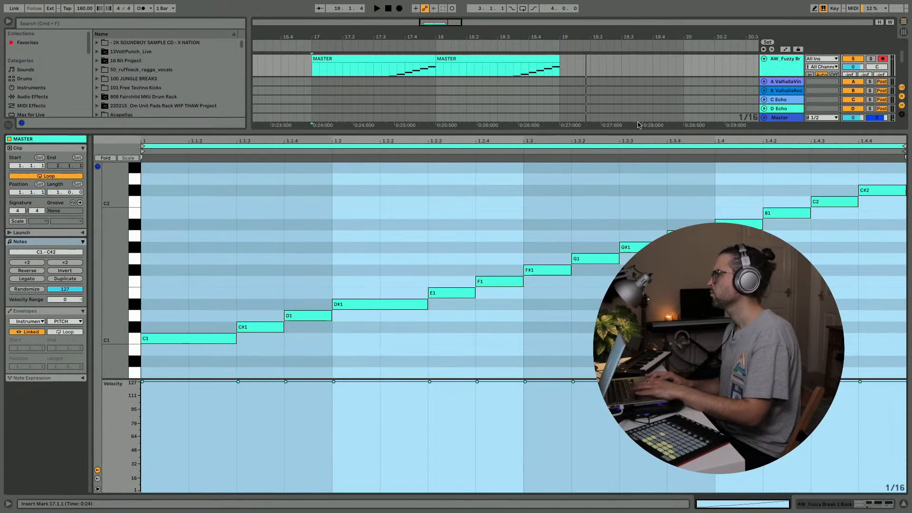
{"action": "key", "text": "space"}
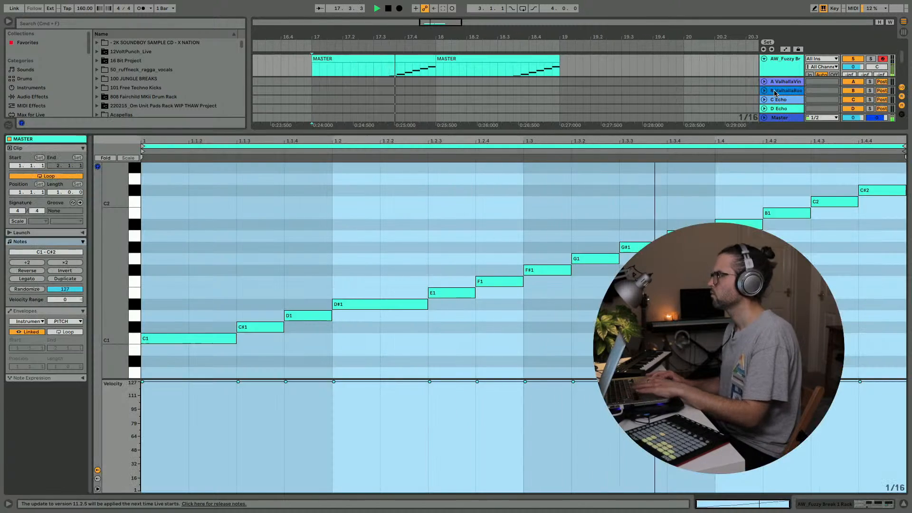
{"action": "key", "text": "space"}
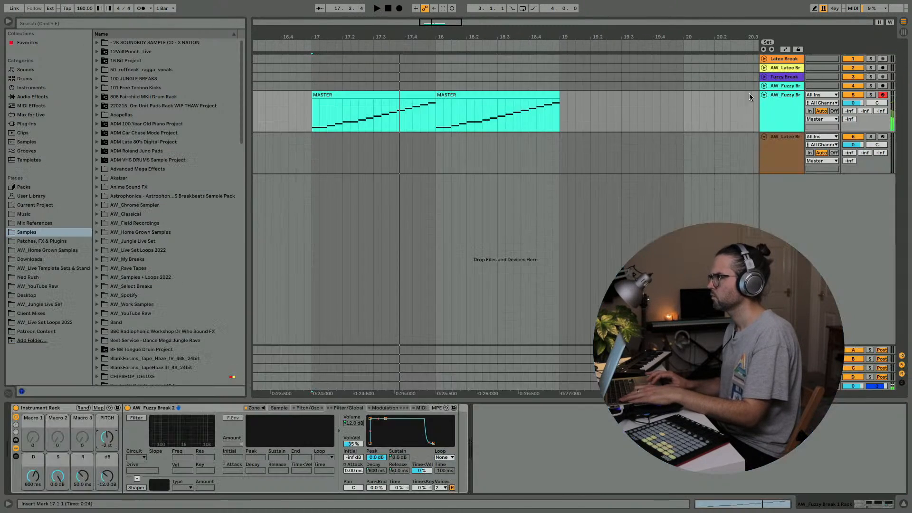
Switch to Session View, launch the Latee Break rack's scene 5 clip against the break, and hide the browser
{"action": "key", "text": "Tab"}
{"action": "left_click", "coordinate": [670, 68]}
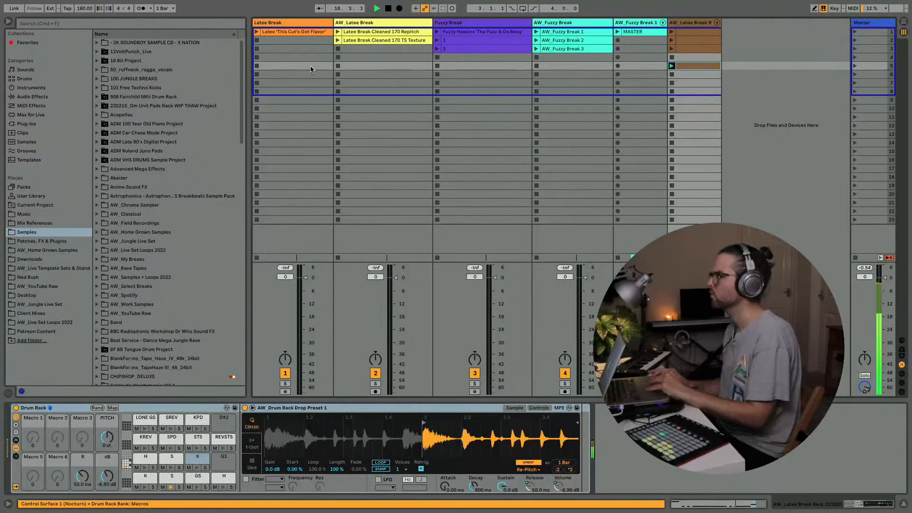
{"action": "left_click", "coordinate": [7, 23]}
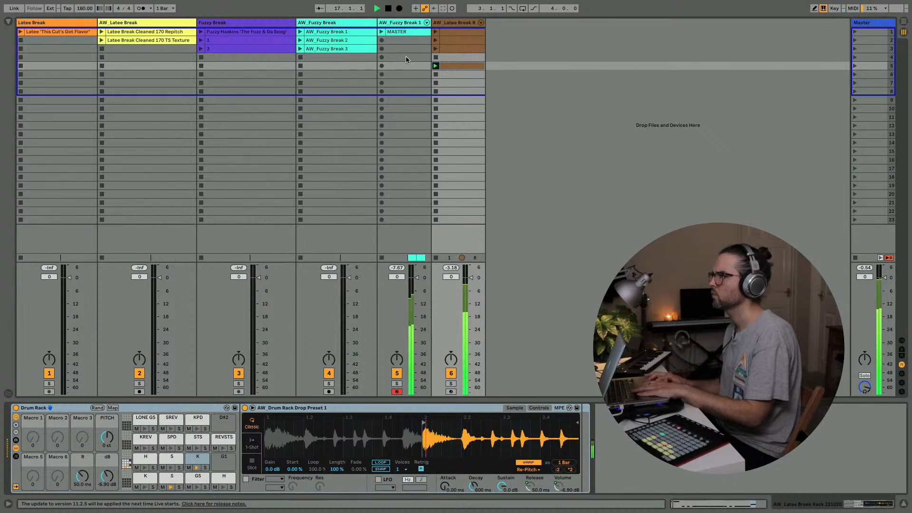
Set the AW_Fuzzy Break 1 rack's dB macro to -8.60 dB and return to Arrangement View
{"action": "left_click", "coordinate": [396, 25]}
{"action": "left_click", "coordinate": [107, 477]}
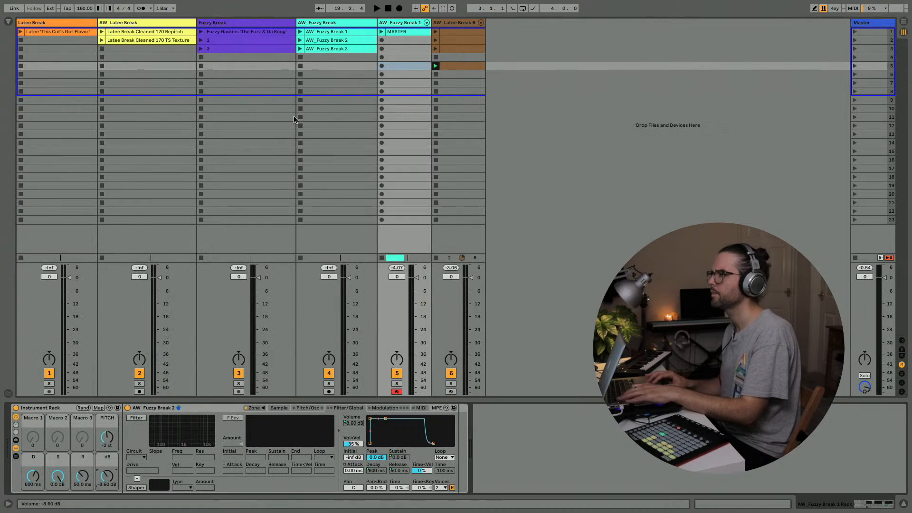
{"action": "key", "text": "Tab"}
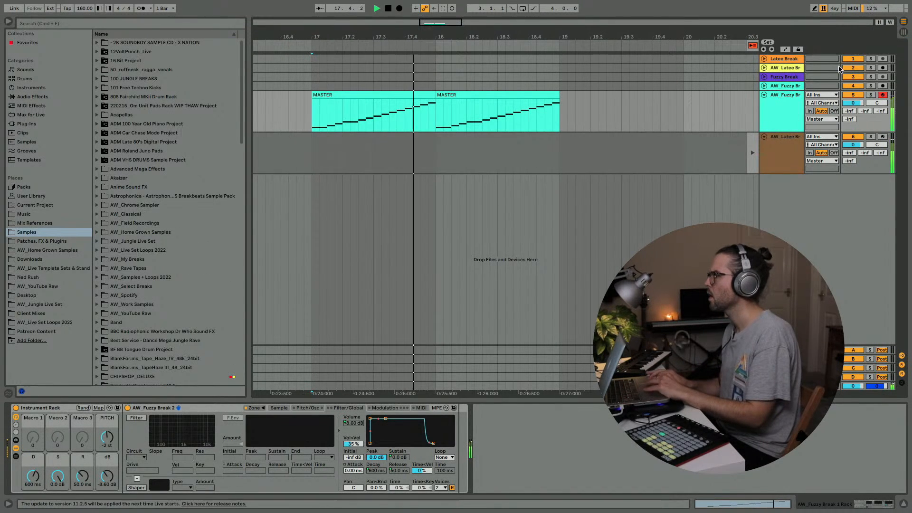
Restore arrangement playback for all tracks and audition the MASTER clips from bar 17
{"action": "left_click", "coordinate": [754, 46]}
{"action": "key", "text": "space"}
{"action": "key", "text": "space"}
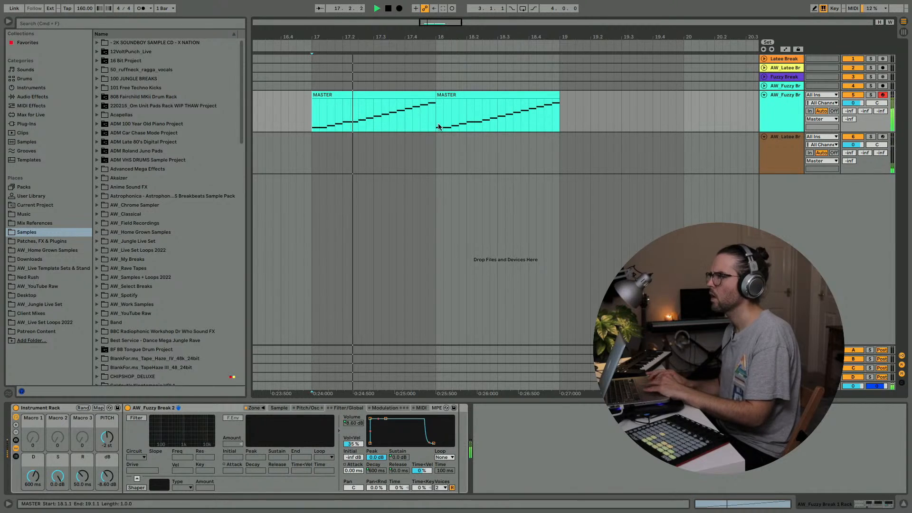
{"action": "key", "text": "space"}
{"action": "key", "text": "space"}
{"action": "key", "text": "space"}
Duplicate the 17.1.1 to 17.2.1 section of the MASTER clip directly after itself and play from bar 17
{"action": "left_click_drag", "start_coordinate": [313, 126], "coordinate": [338, 126]}
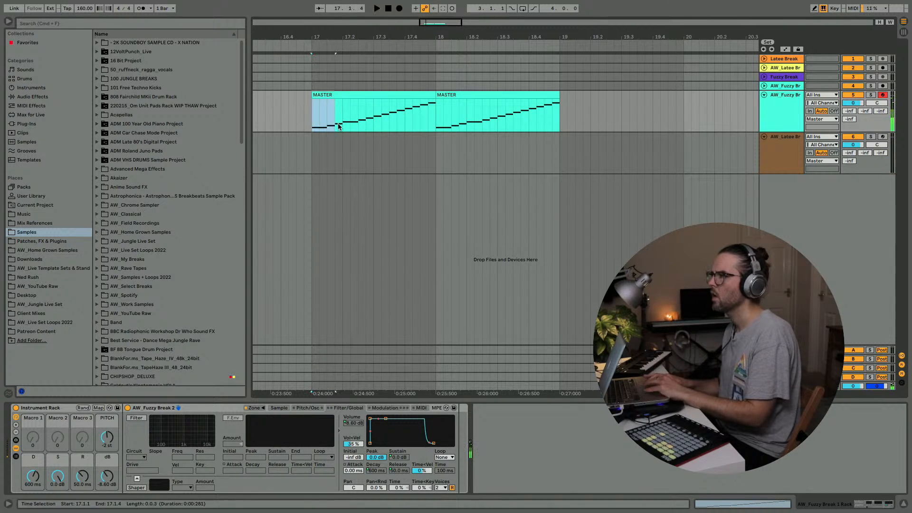
{"action": "key", "text": "ctrl+d"}
{"action": "key", "text": "space"}
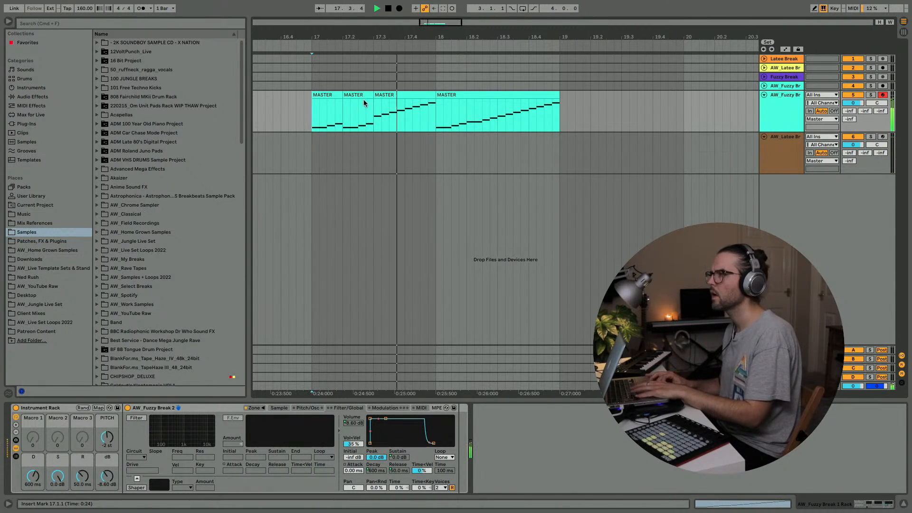
{"action": "key", "text": "space"}
{"action": "key", "text": "space"}
Extend the second MASTER clip's end to 17.4.3 and play the result from bar 17
{"action": "left_click_drag", "start_coordinate": [371, 96], "coordinate": [416, 96]}
{"action": "left_click", "coordinate": [315, 102]}
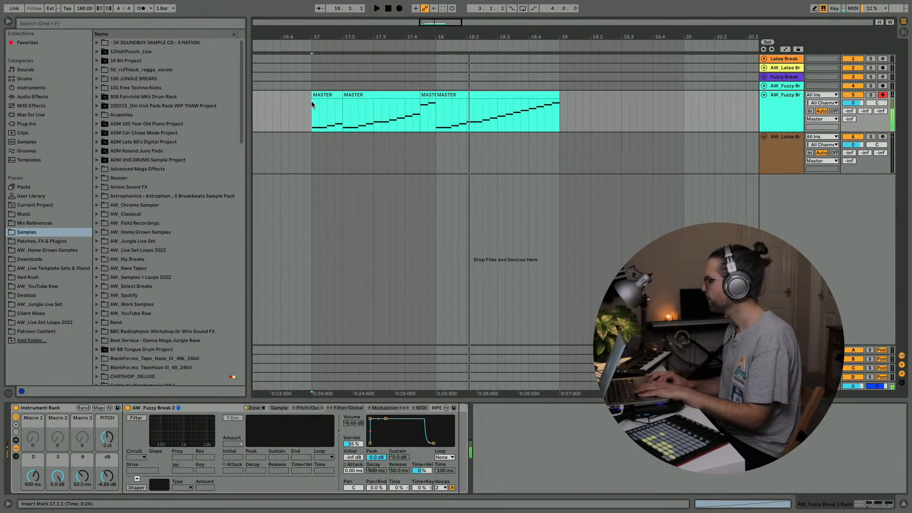
{"action": "key", "text": "space"}
{"action": "key", "text": "space"}
Duplicate the 17.3.1 to 17.4.3 section directly after itself up to 18.2.1 and play from bar 17
{"action": "left_click", "coordinate": [372, 118]}
{"action": "key", "text": "space"}
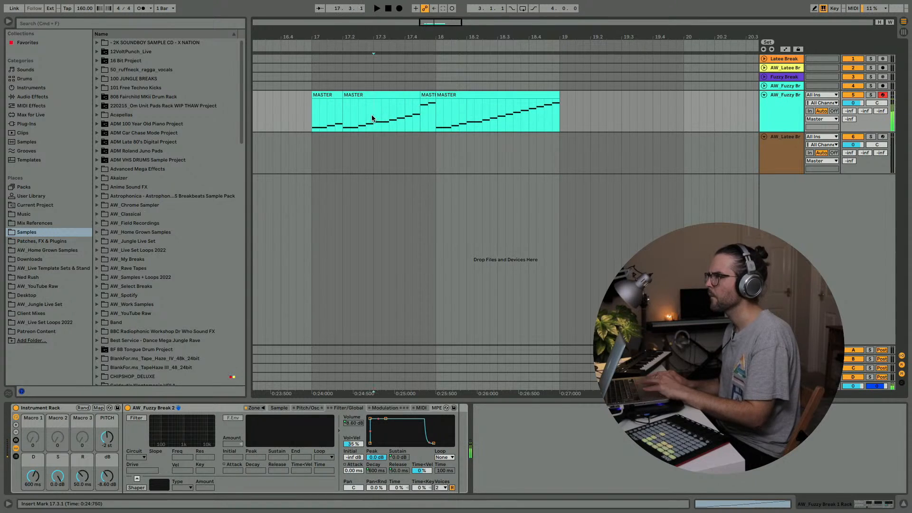
{"action": "key", "text": "ctrl+d"}
{"action": "left_click", "coordinate": [311, 107]}
{"action": "key", "text": "space"}
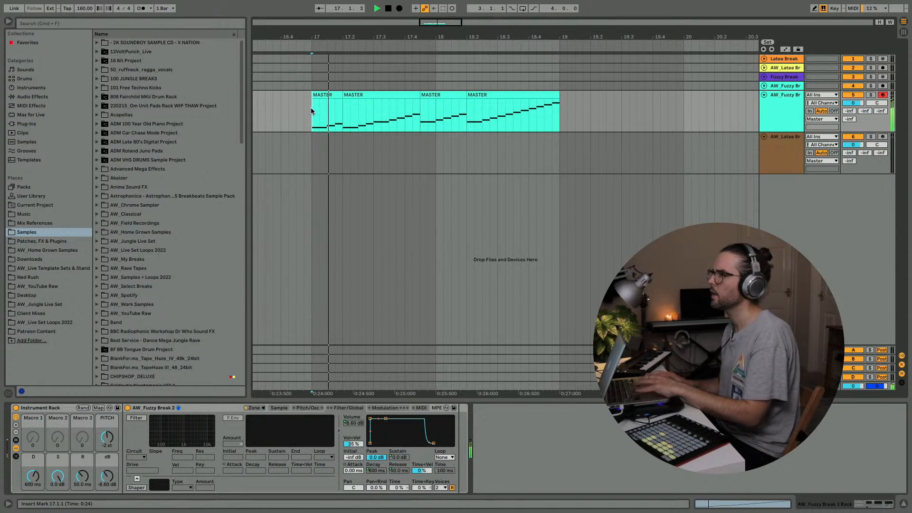
Hide the browser, extend the second MASTER clip's end to 18.1.1, and replay the pattern
{"action": "left_click", "coordinate": [7, 22]}
{"action": "scroll", "coordinate": [84, 117], "scroll_direction": "left", "scroll_amount": 5}
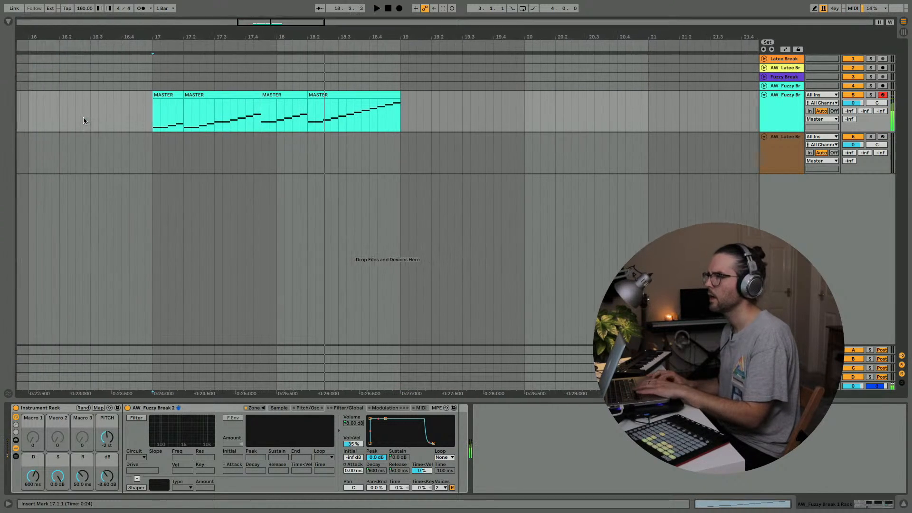
{"action": "left_click", "coordinate": [262, 94]}
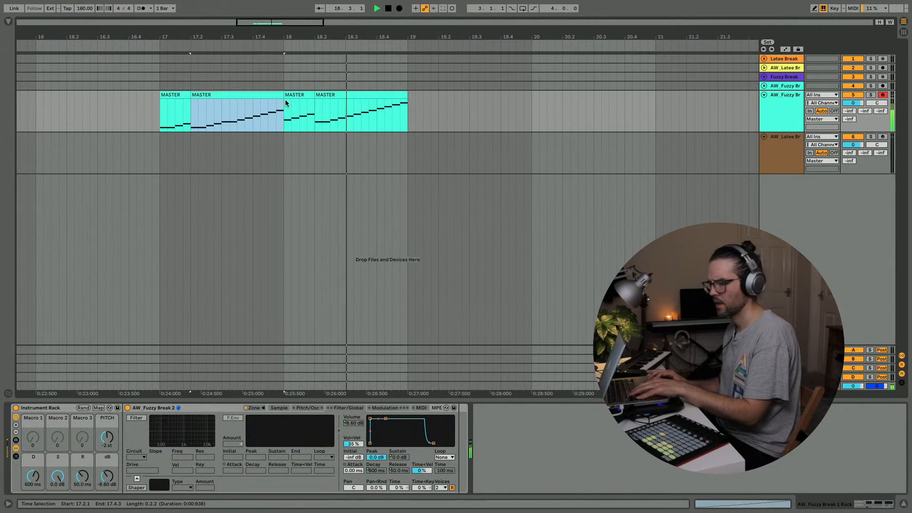
{"action": "key", "text": "space"}
{"action": "key", "text": "space"}
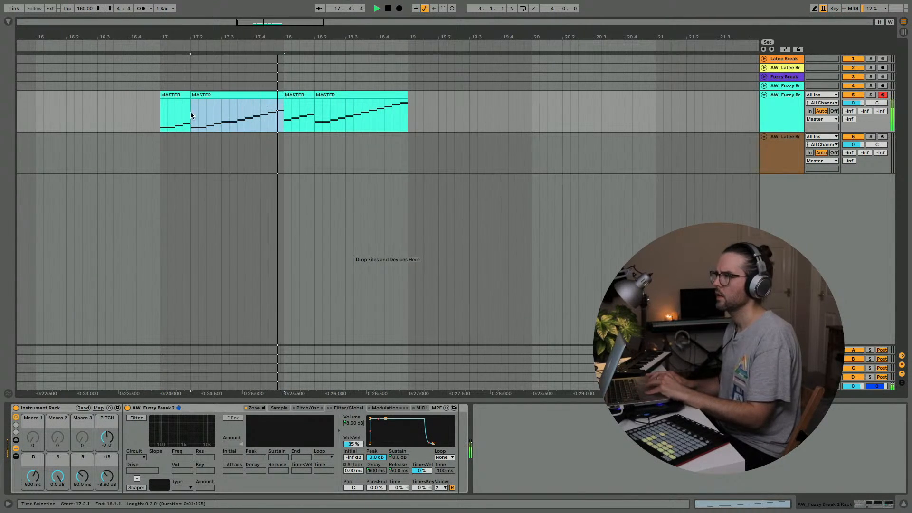
Duplicate the 18.2.1 to 18.3.3 section directly after itself up to 19.1.1 and play the pattern from bar 17
{"action": "left_click", "coordinate": [153, 113]}
{"action": "left_click_drag", "start_coordinate": [206, 122], "coordinate": [263, 129]}
{"action": "left_click_drag", "start_coordinate": [317, 119], "coordinate": [358, 121]}
{"action": "key", "text": "super+d"}
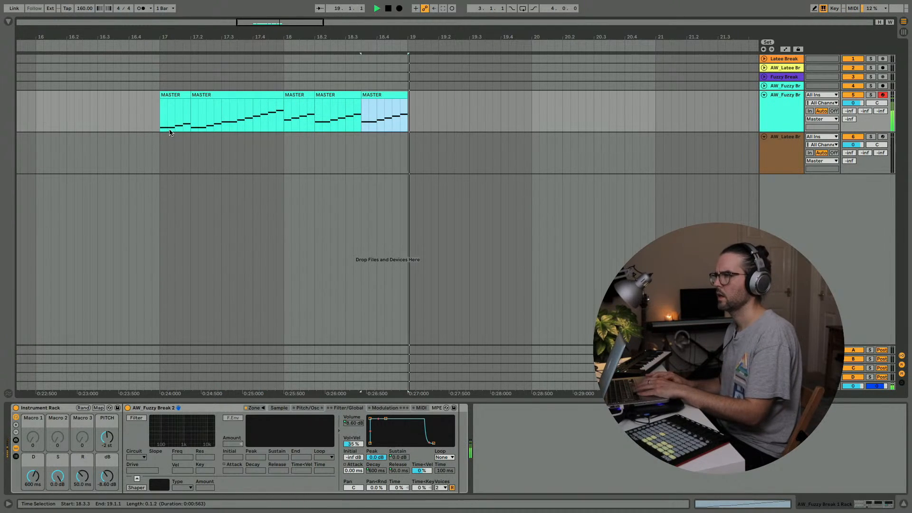
{"action": "left_click", "coordinate": [163, 127]}
{"action": "key", "text": "space"}
{"action": "key", "text": "space"}
Open the last MASTER clip's notes and draw an extra eighth note at 1.2.3 above the existing slices
{"action": "double_click", "coordinate": [356, 104]}
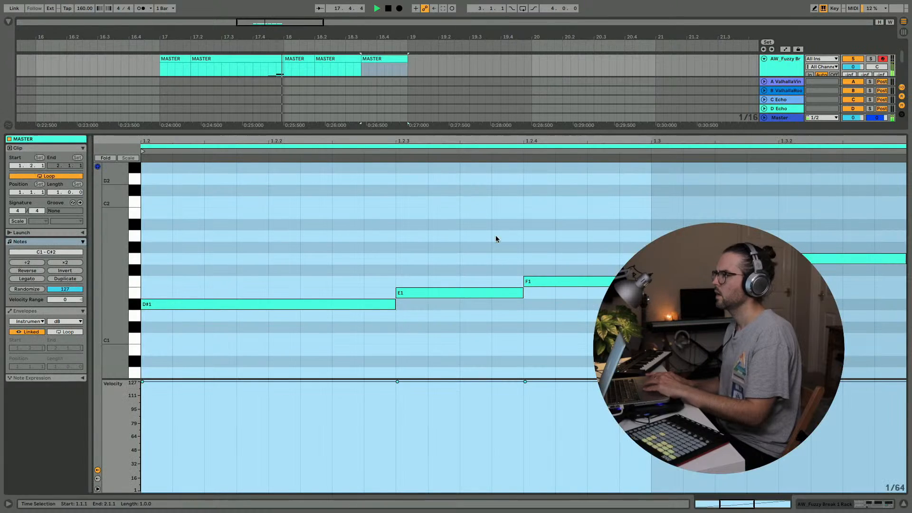
{"action": "left_click_drag", "start_coordinate": [461, 142], "coordinate": [460, 95]}
{"action": "key", "text": "space"}
{"action": "key", "text": "b"}
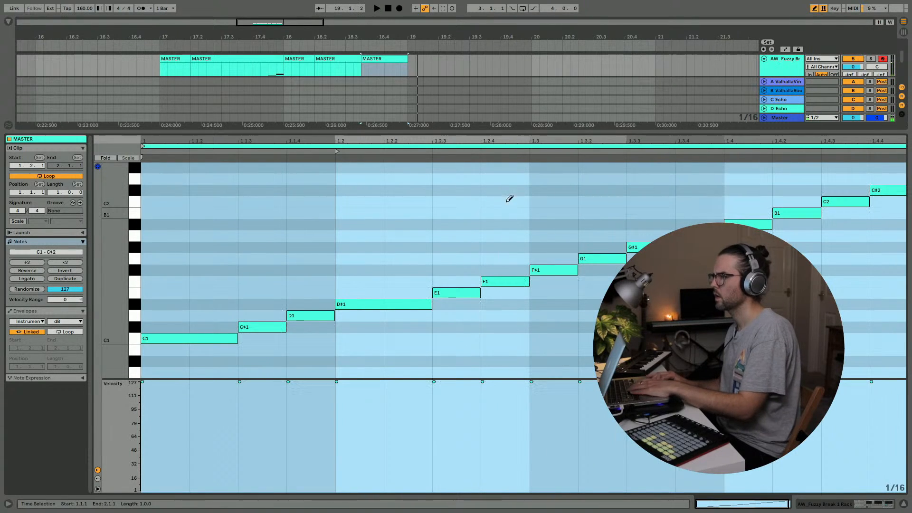
{"action": "left_click", "coordinate": [514, 209]}
Audition pitches between A1 and D2 for the extra note and shorten it to one sixteenth
{"action": "key", "text": "Up"}
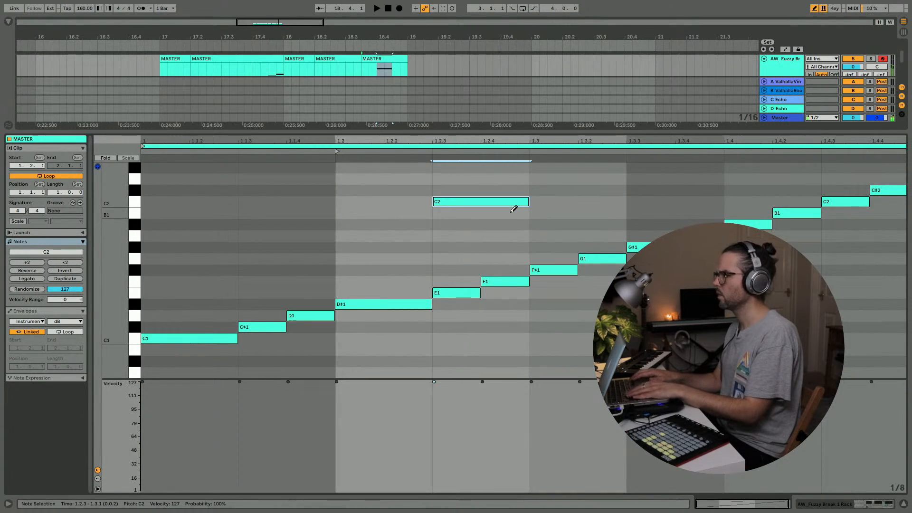
{"action": "key", "text": "Down"}
{"action": "key", "text": "Down"}
{"action": "key", "text": "Down"}
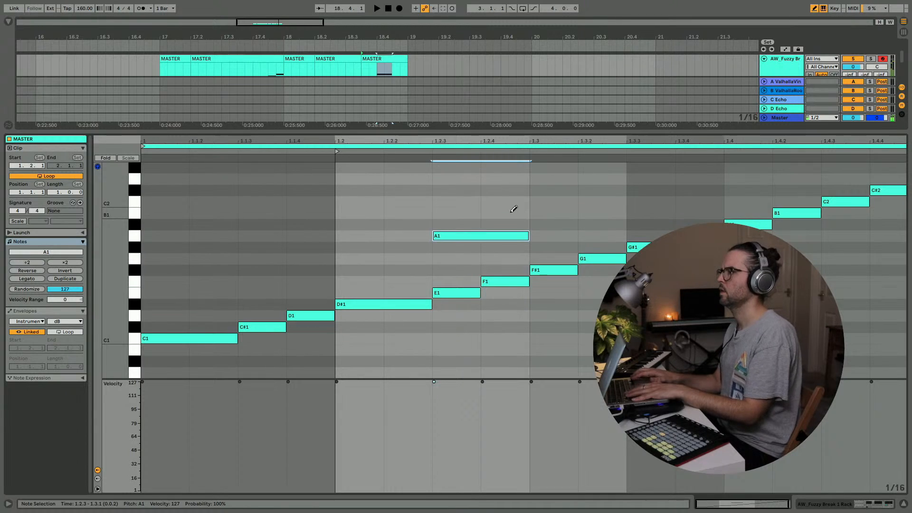
{"action": "key", "text": "Up"}
{"action": "key", "text": "Up"}
{"action": "key", "text": "Down"}
{"action": "key", "text": "Up"}
{"action": "key", "text": "Up"}
{"action": "key", "text": "Up"}
{"action": "key", "text": "Up"}
{"action": "key", "text": "Down"}
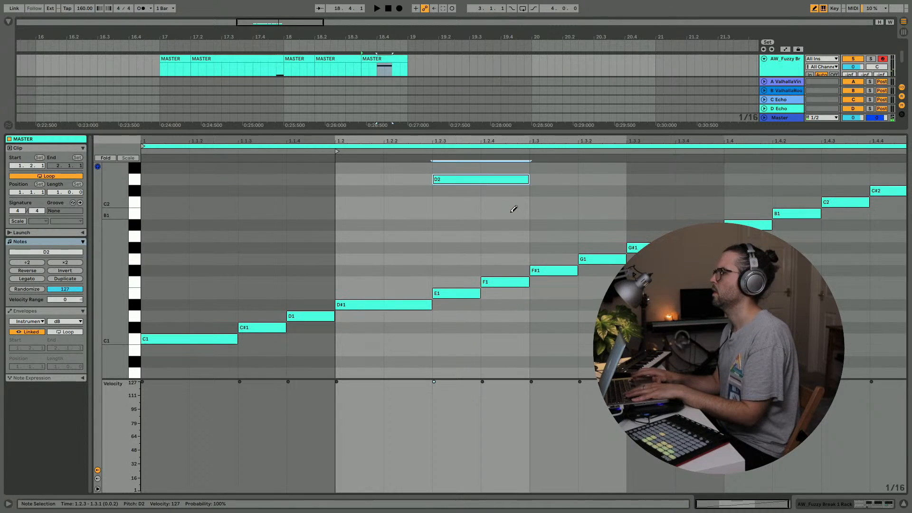
{"action": "key", "text": "Down"}
{"action": "key", "text": "Down"}
{"action": "key", "text": "Down"}
{"action": "key", "text": "space"}
{"action": "key", "text": "shift+Left"}
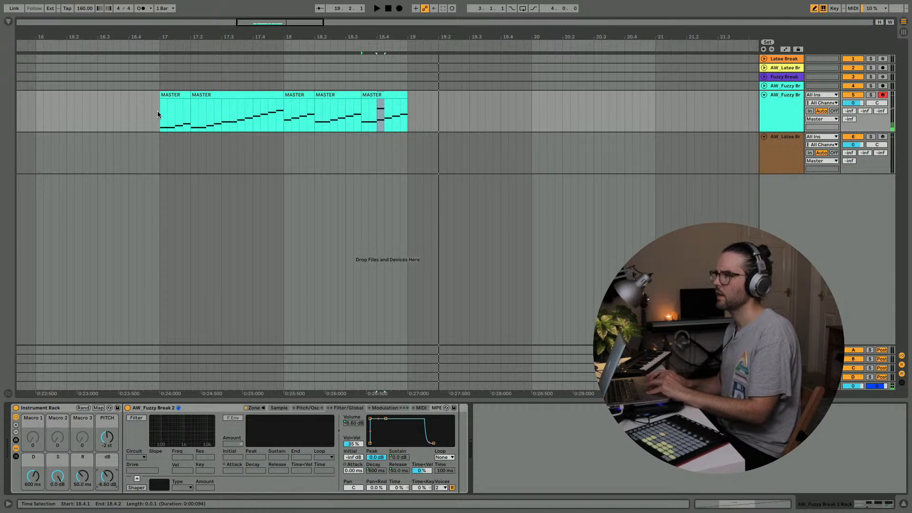
Play the two-bar pattern from bar 17 to hear it with the added note
{"action": "double_click", "coordinate": [158, 115]}
{"action": "key", "text": "space"}
{"action": "left_click_drag", "start_coordinate": [158, 115], "coordinate": [414, 110]}
{"action": "key", "text": "shift+Tab"}
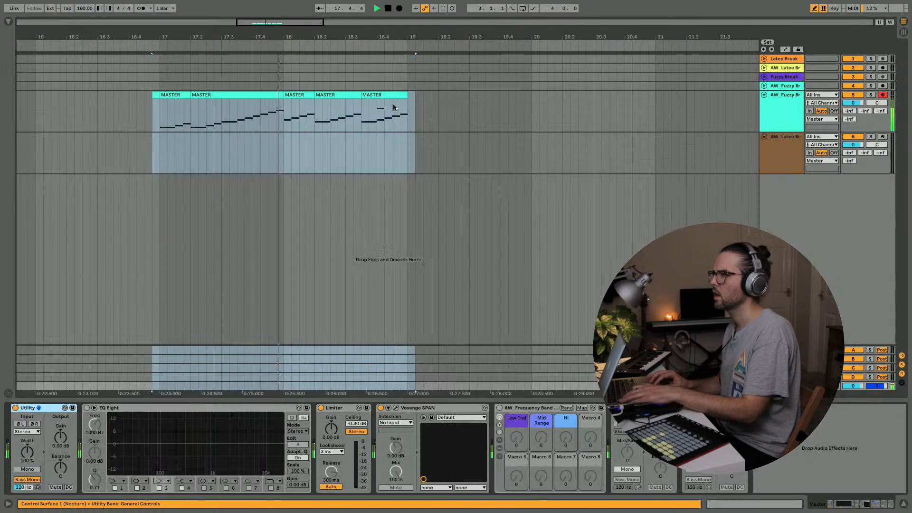
{"action": "left_click", "coordinate": [158, 113]}
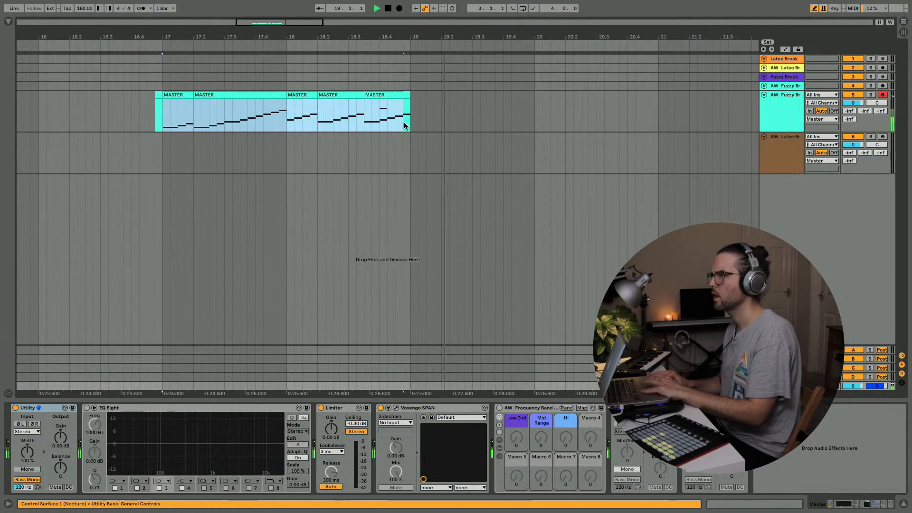
{"action": "key", "text": "space"}
Duplicate the two-bar pattern directly after itself up to bar 21 and delete the clip sliver from 16.4.4 to 17.1.1
{"action": "left_click_drag", "start_coordinate": [412, 121], "coordinate": [166, 95]}
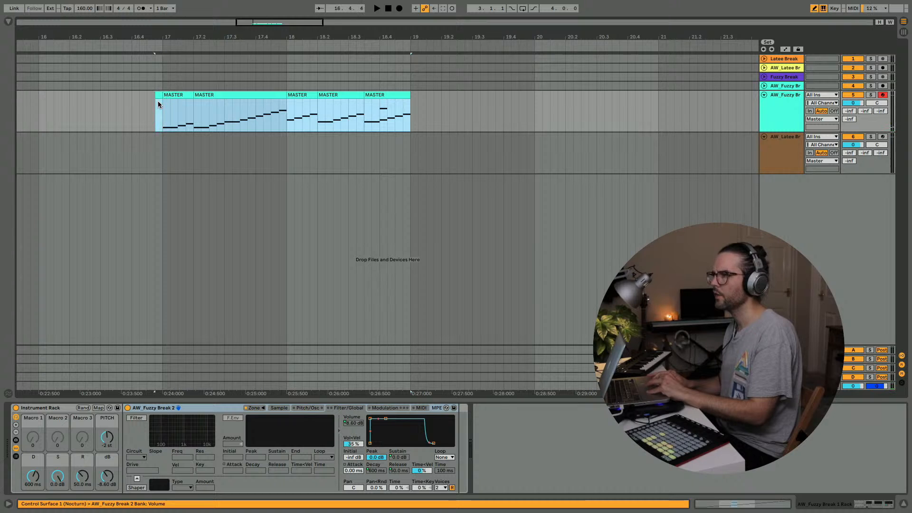
{"action": "key", "text": "super+d"}
{"action": "left_click", "coordinate": [157, 96]}
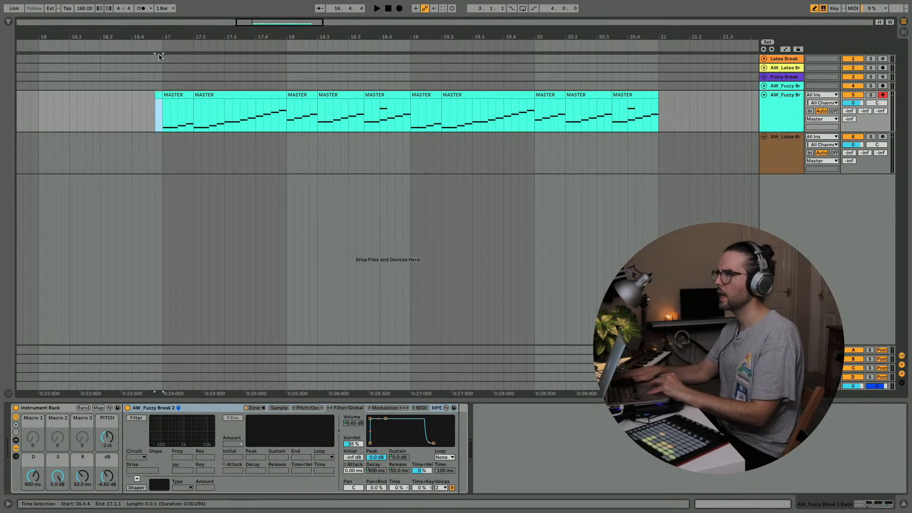
{"action": "key", "text": "Delete"}
{"action": "left_click_drag", "start_coordinate": [163, 37], "coordinate": [163, 8]}
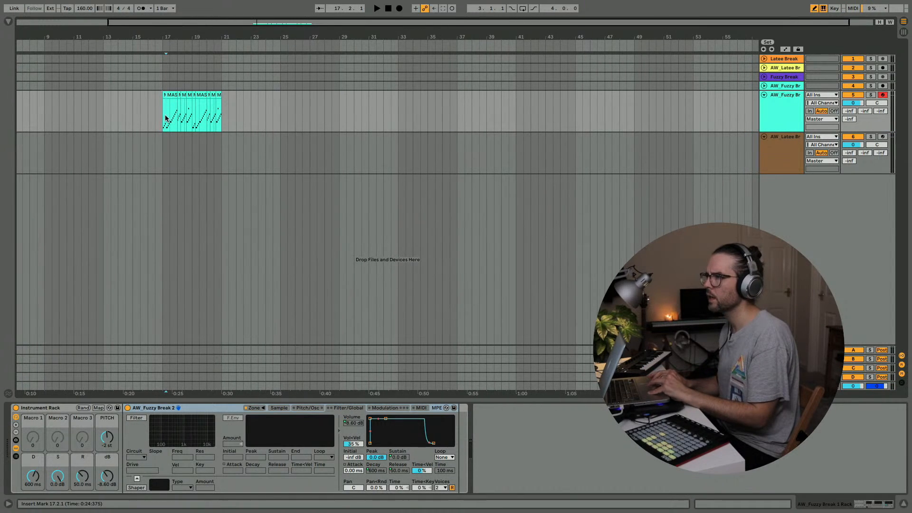
{"action": "left_click_drag", "start_coordinate": [178, 38], "coordinate": [155, 111]}
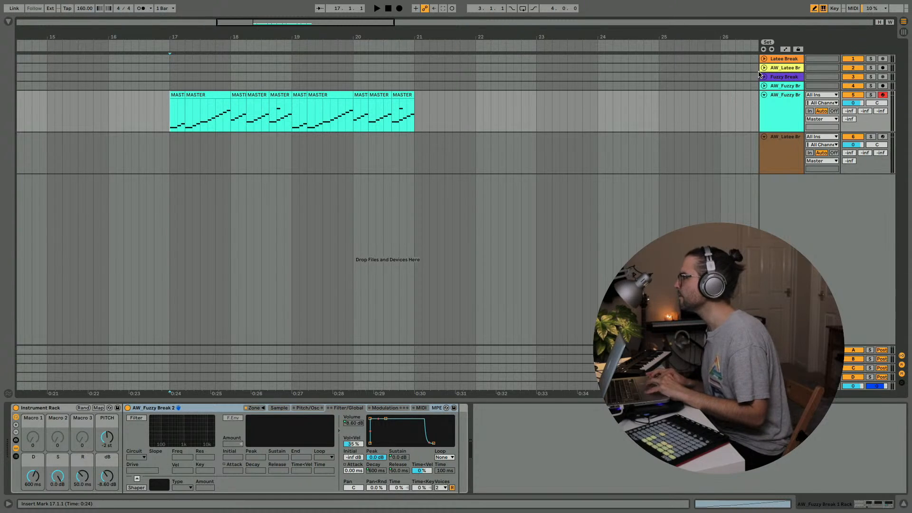
Widen the arrangement's track headers to show the full track names and switch to the Session View
{"action": "left_click_drag", "start_coordinate": [754, 75], "coordinate": [709, 73]}
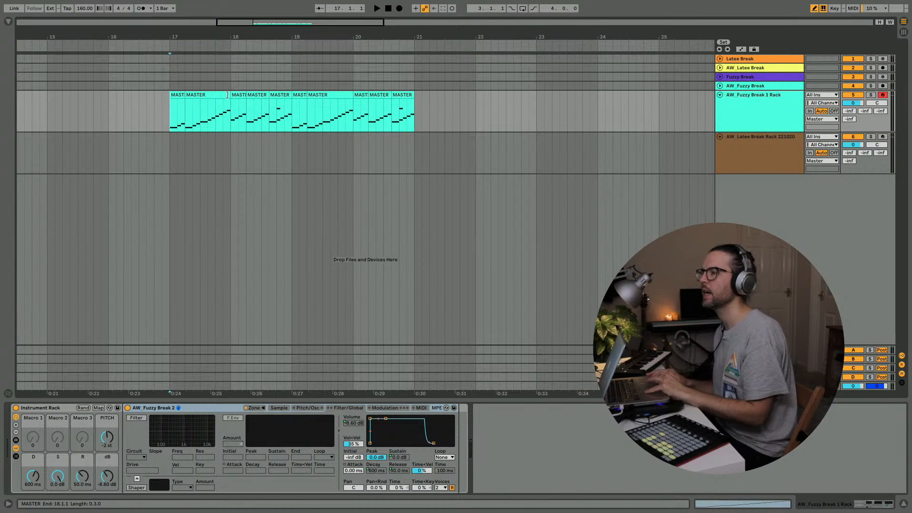
{"action": "key", "text": "shift+Tab"}
{"action": "key", "text": "shift+Tab"}
{"action": "key", "text": "Tab"}
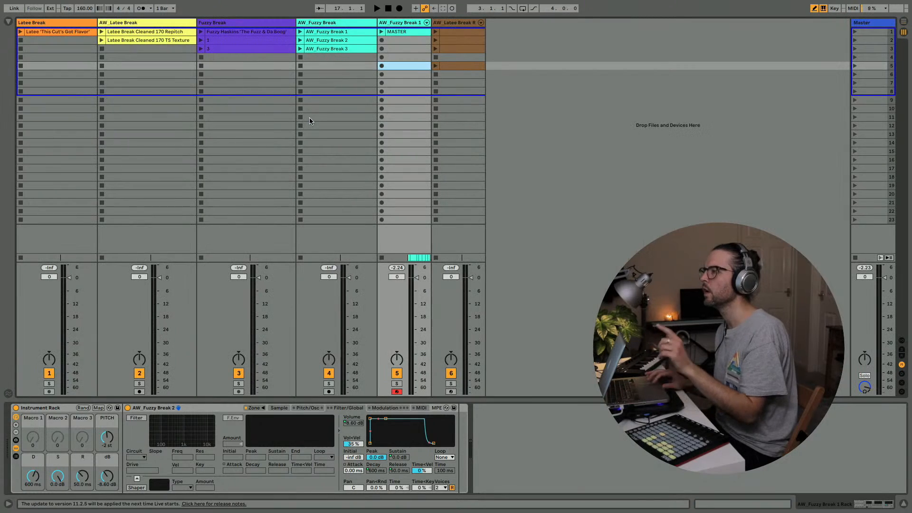
Inspect and audition the original Fuzzy Haskins clip and clip 3 on the Fuzzy Break track
{"action": "left_click", "coordinate": [221, 33]}
{"action": "key", "text": "shift+Tab"}
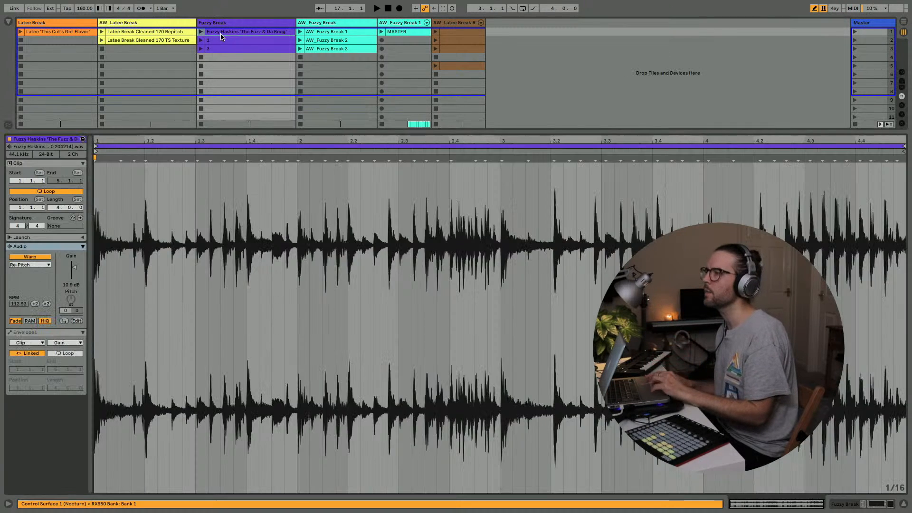
{"action": "left_click", "coordinate": [201, 31]}
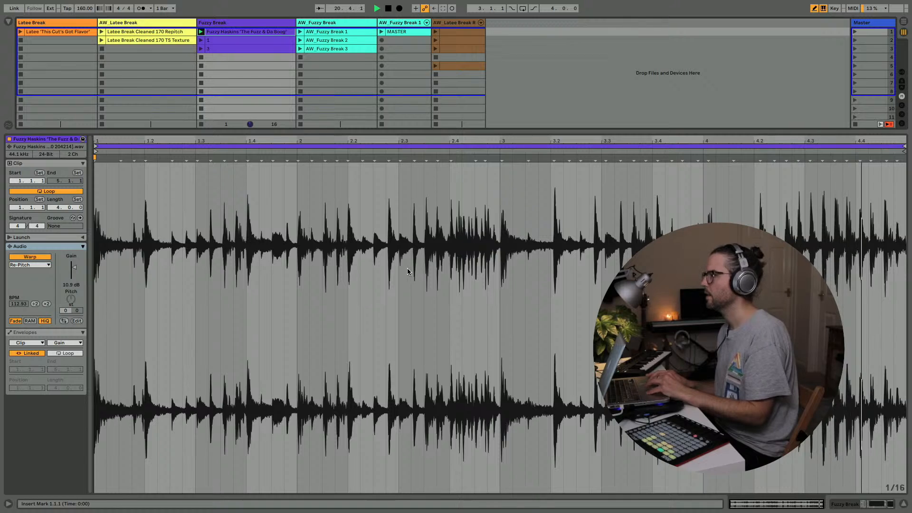
{"action": "key", "text": "shift+Tab"}
{"action": "key", "text": "space"}
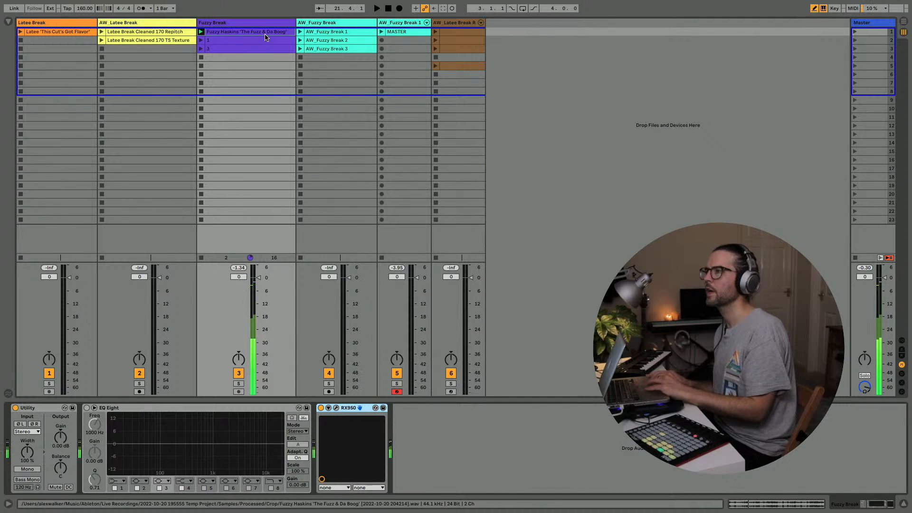
{"action": "double_click", "coordinate": [266, 34]}
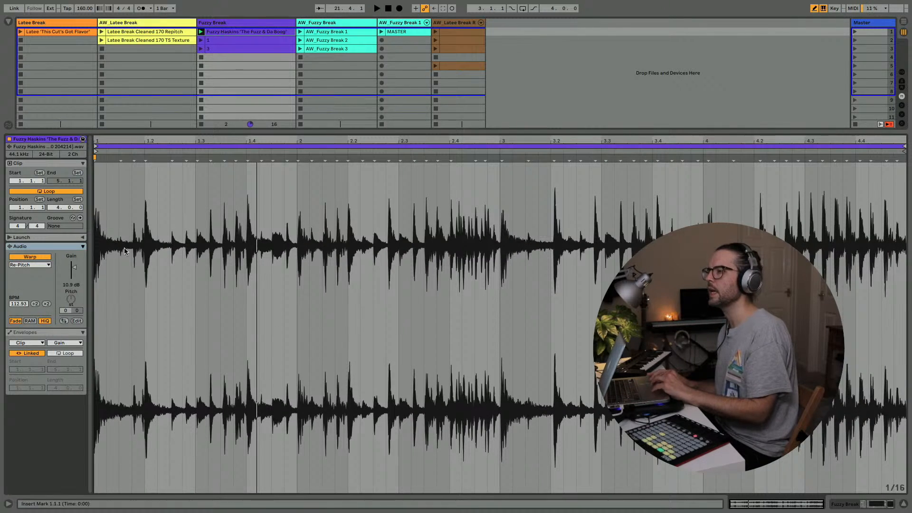
{"action": "key", "text": "shift+Tab"}
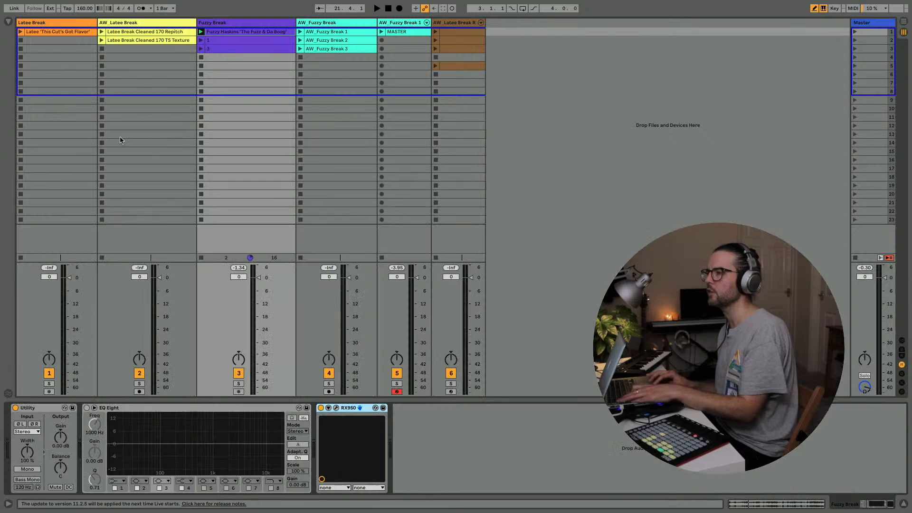
{"action": "left_click", "coordinate": [201, 48]}
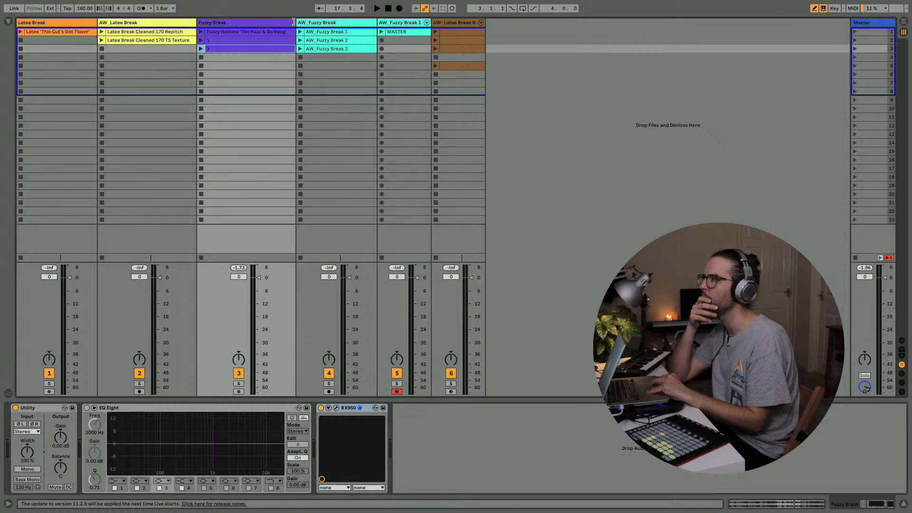
{"action": "mouse_move", "coordinate": [294, 22]}
{"action": "left_mouse_down"}
{"action": "mouse_move", "coordinate": [303, 21]}
{"action": "mouse_move", "coordinate": [295, 21]}
{"action": "left_mouse_up"}
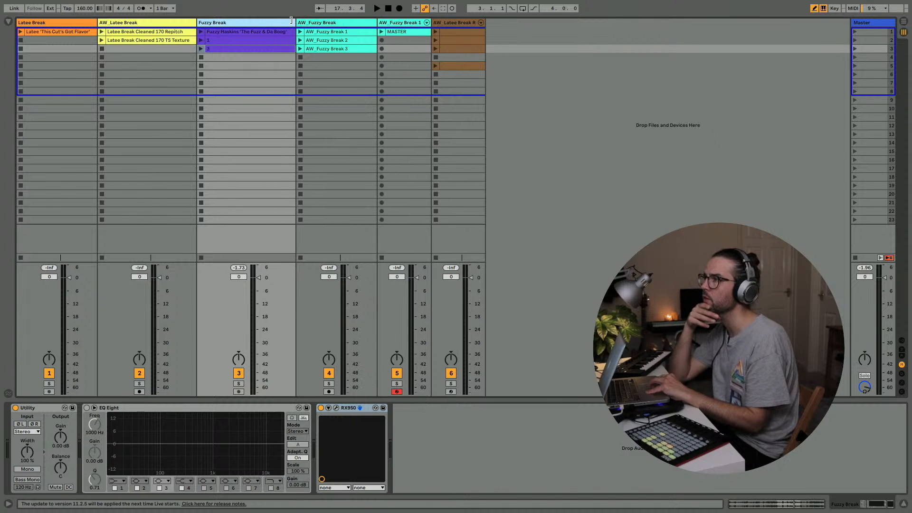
{"action": "left_click", "coordinate": [174, 22]}
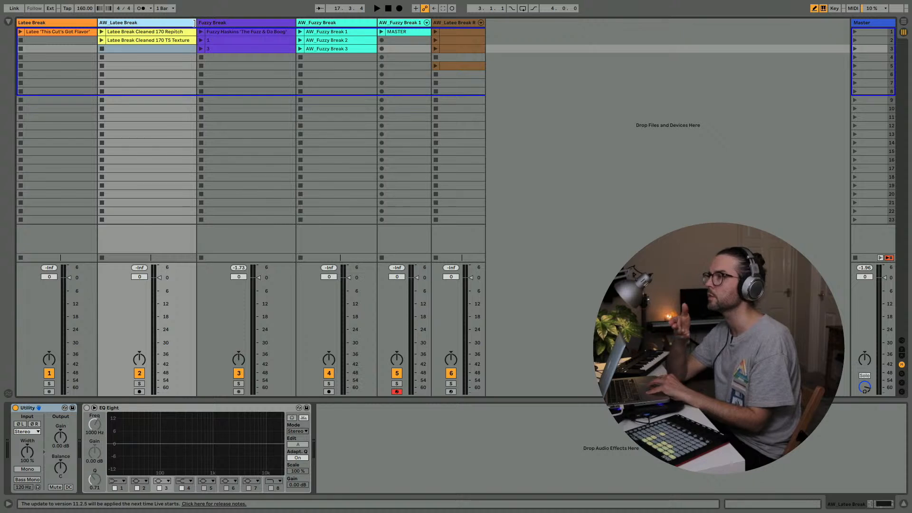
{"action": "mouse_move", "coordinate": [194, 23]}
{"action": "left_mouse_down"}
{"action": "mouse_move", "coordinate": [224, 23]}
{"action": "mouse_move", "coordinate": [197, 27]}
{"action": "left_mouse_up"}
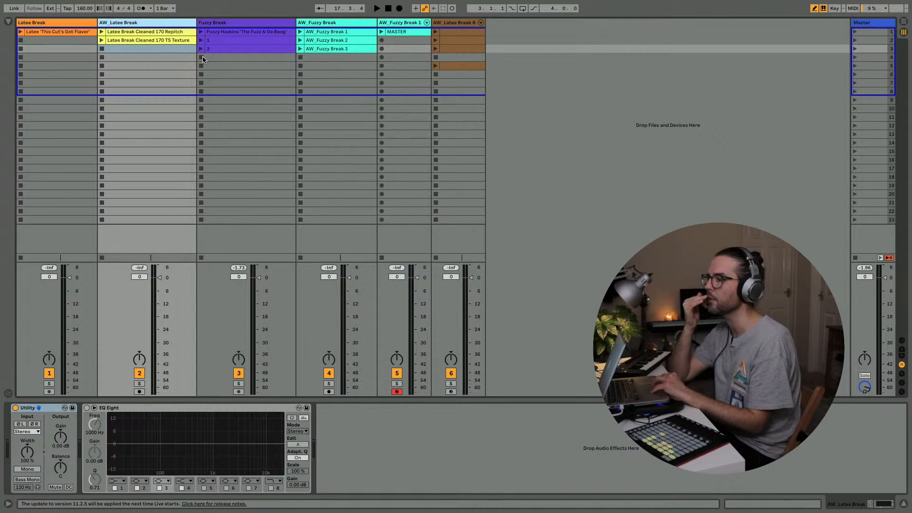
Reset the transport to 1.1.1 and return to the Arrangement View with arrangement playback restored on all tracks
{"action": "left_click", "coordinate": [389, 9]}
{"action": "key", "text": "shift+Tab"}
{"action": "key", "text": "shift+Tab"}
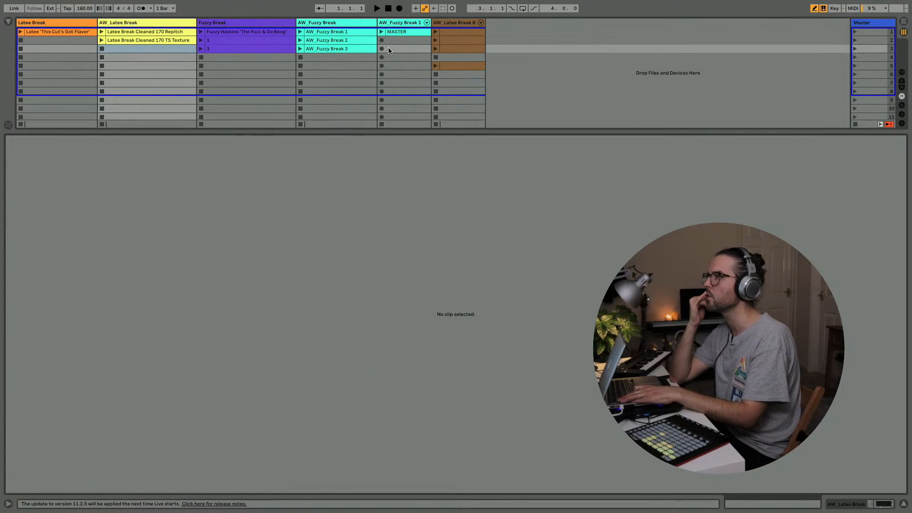
{"action": "key", "text": "Tab"}
{"action": "key", "text": "Tab"}
{"action": "key", "text": "Tab"}
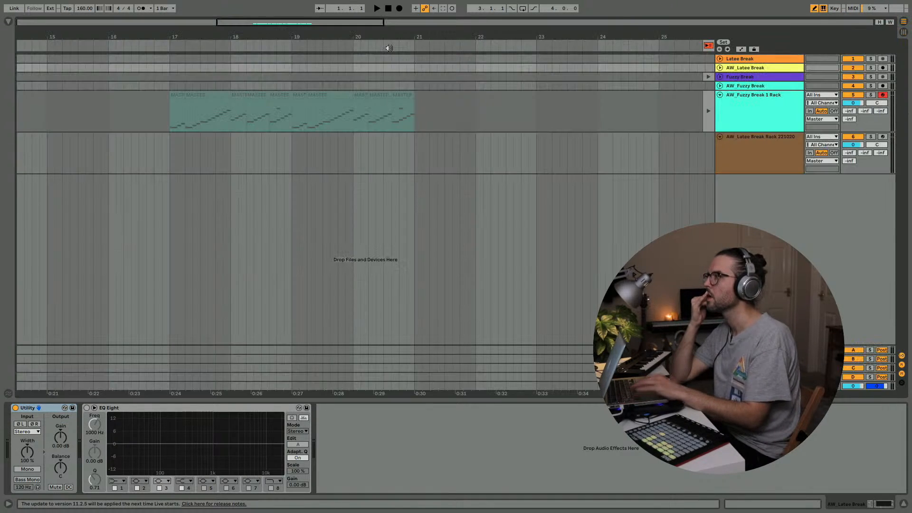
{"action": "left_click", "coordinate": [708, 46]}
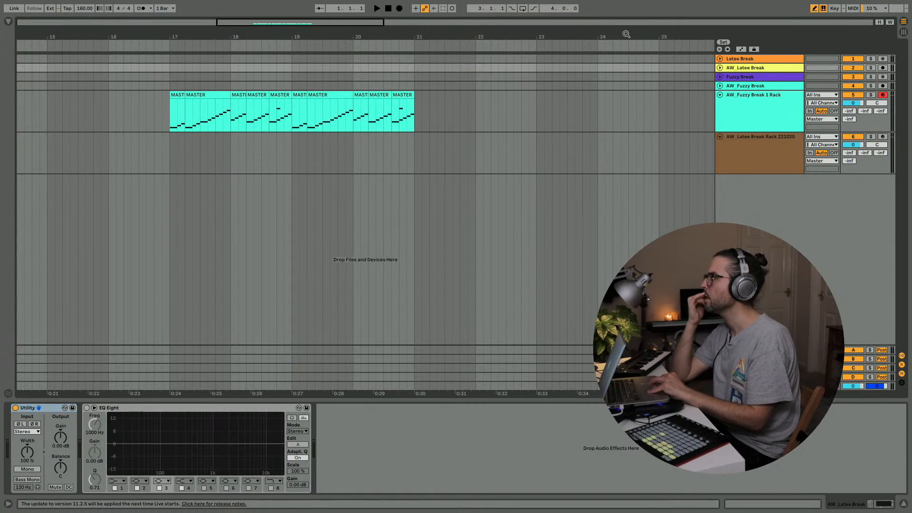
Play the four-bar pattern from bar 17 while setting the Fuzzy Break rack's PITCH macro to -1 st
{"action": "left_click_drag", "start_coordinate": [626, 34], "coordinate": [378, 18]}
{"action": "left_click_drag", "start_coordinate": [283, 37], "coordinate": [265, 125]}
{"action": "left_click", "coordinate": [144, 115]}
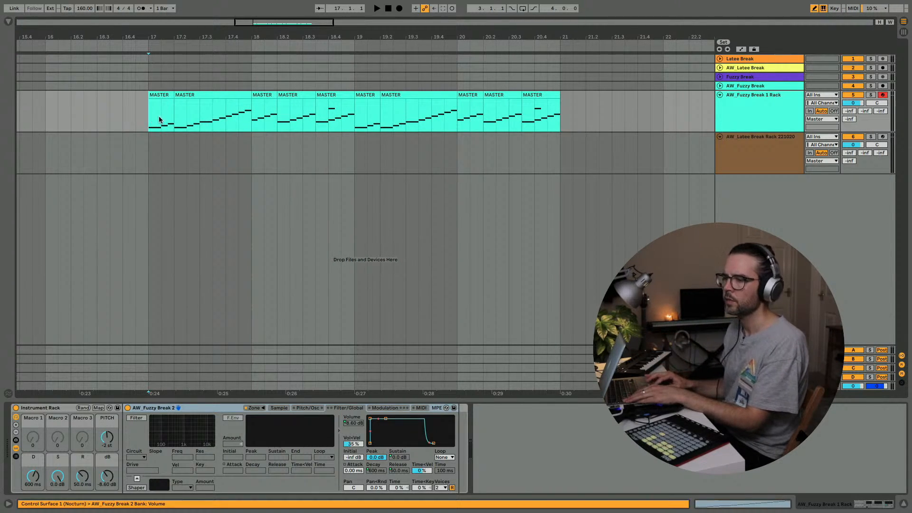
{"action": "key", "text": "space"}
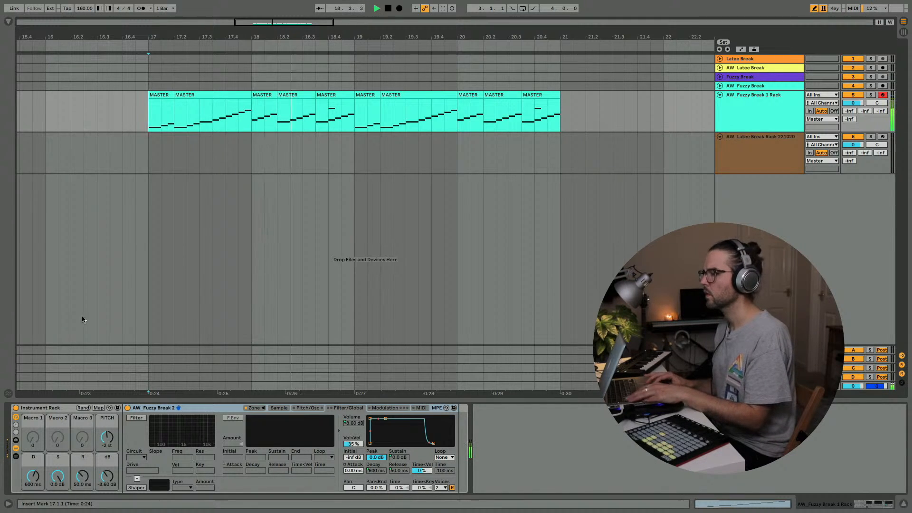
{"action": "left_click_drag", "start_coordinate": [107, 438], "coordinate": [106, 434]}
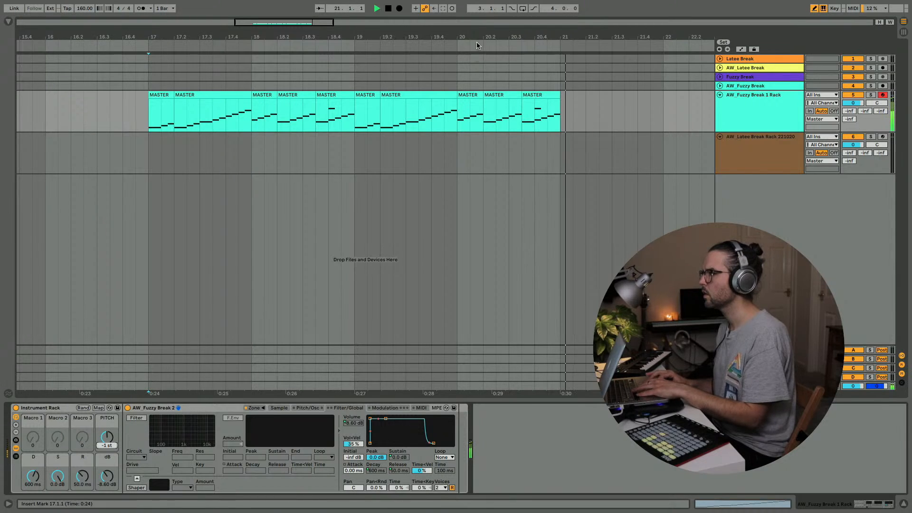
{"action": "key", "text": "space"}
{"action": "left_click_drag", "start_coordinate": [476, 38], "coordinate": [449, 78]}
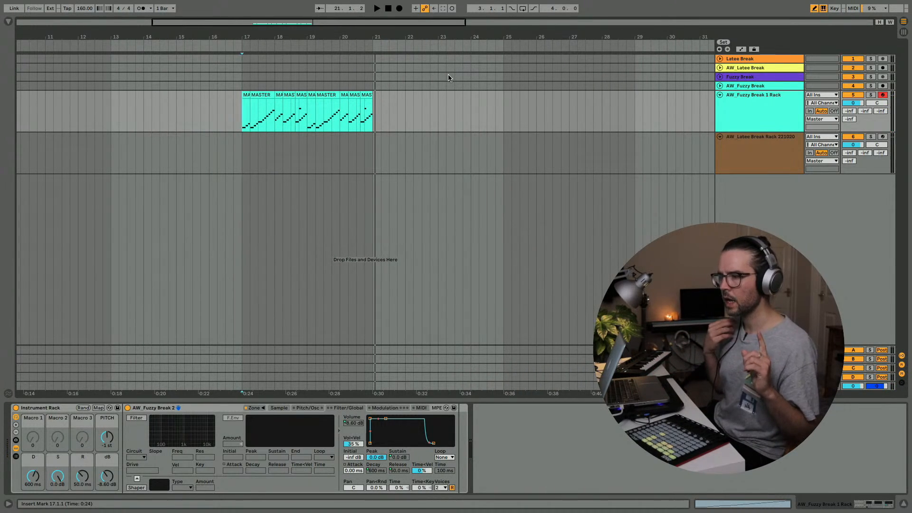
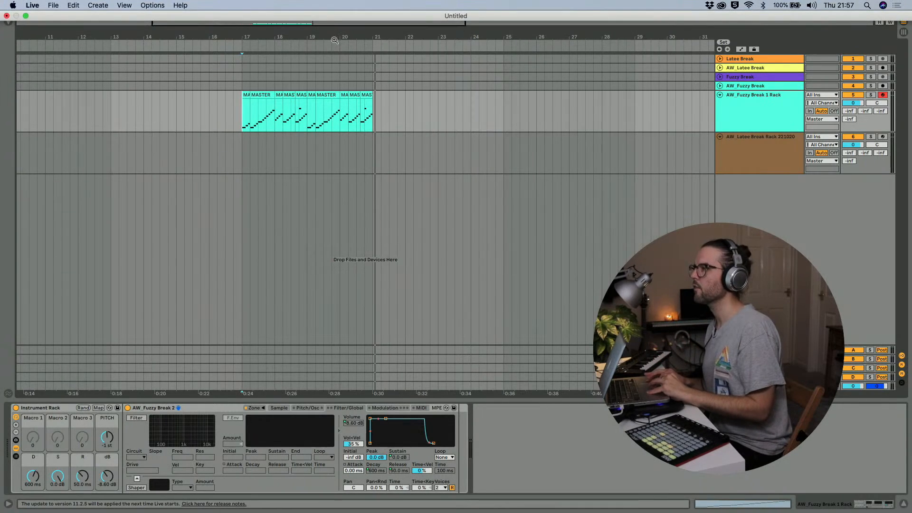
Place the insert marker at 17.1.1, at the start of the four-bar MASTER pattern
{"action": "left_click_drag", "start_coordinate": [334, 37], "coordinate": [334, 76]}
{"action": "scroll", "coordinate": [261, 92], "scroll_direction": "right", "scroll_amount": 2}
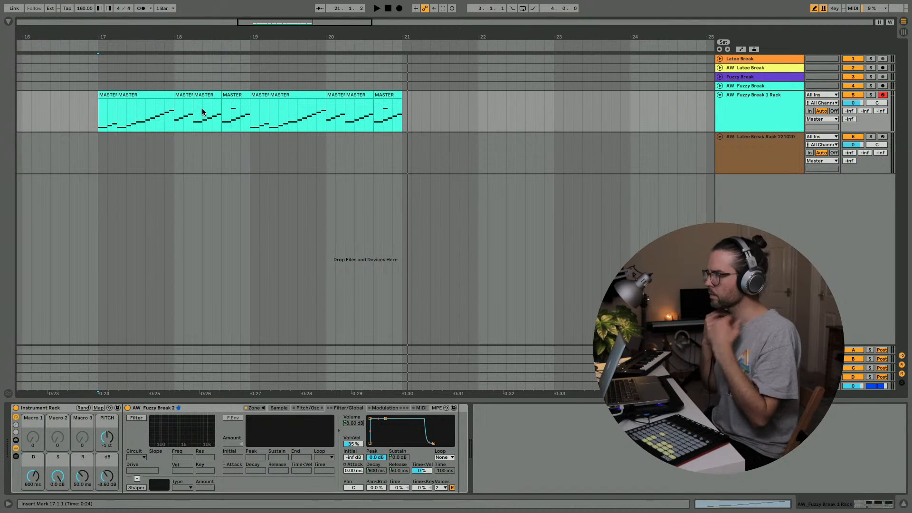
{"action": "left_click", "coordinate": [100, 124]}
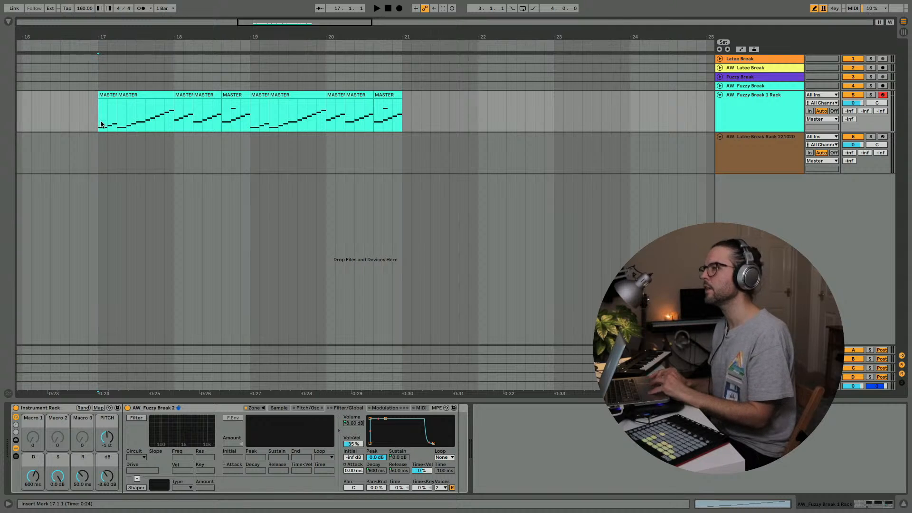
{"action": "left_click_drag", "start_coordinate": [132, 38], "coordinate": [132, 25]}
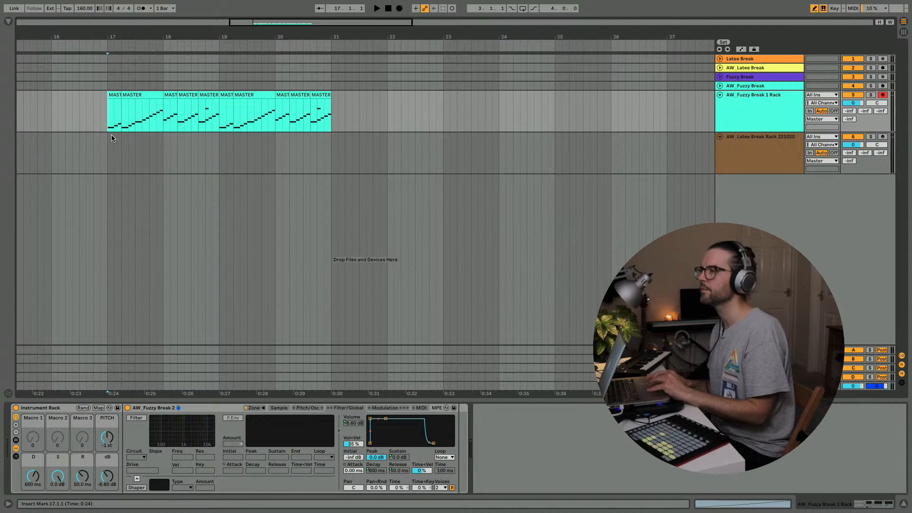
Play the four-bar MASTER pattern from 17.1.1 and stop it in the third bar
{"action": "scroll", "coordinate": [112, 136], "scroll_direction": "left", "scroll_amount": 5}
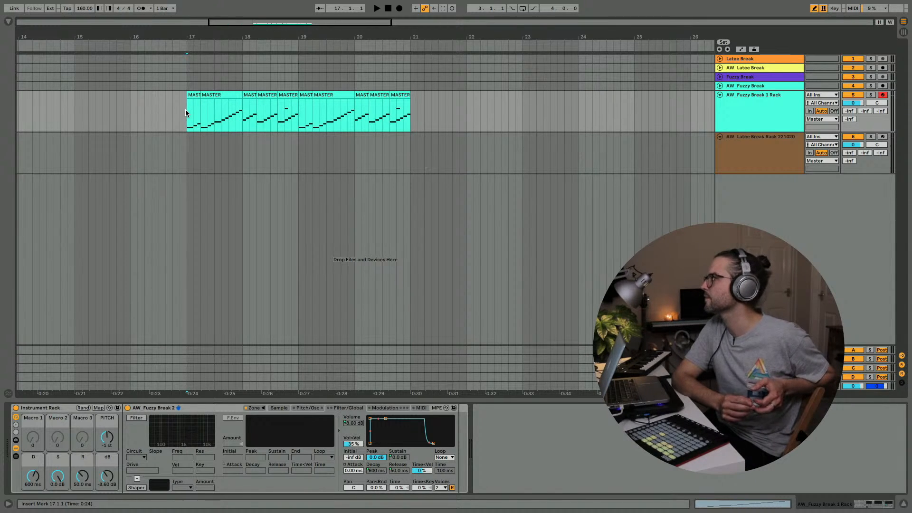
{"action": "key", "text": "space"}
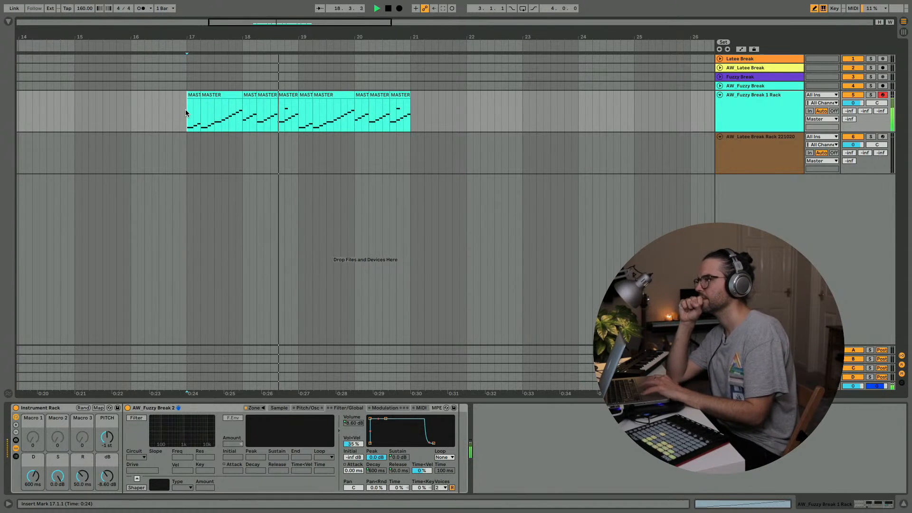
{"action": "key", "text": "space"}
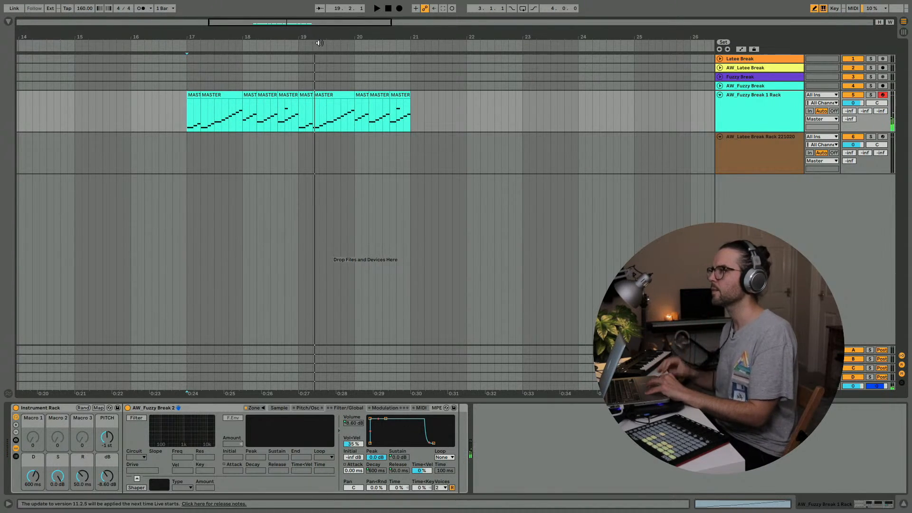
Consolidate the MASTER clips from 17.1.1 to 21.1.1 into one clip and open its notes for editing
{"action": "left_click_drag", "start_coordinate": [328, 37], "coordinate": [329, 62]}
{"action": "left_click_drag", "start_coordinate": [436, 116], "coordinate": [138, 102]}
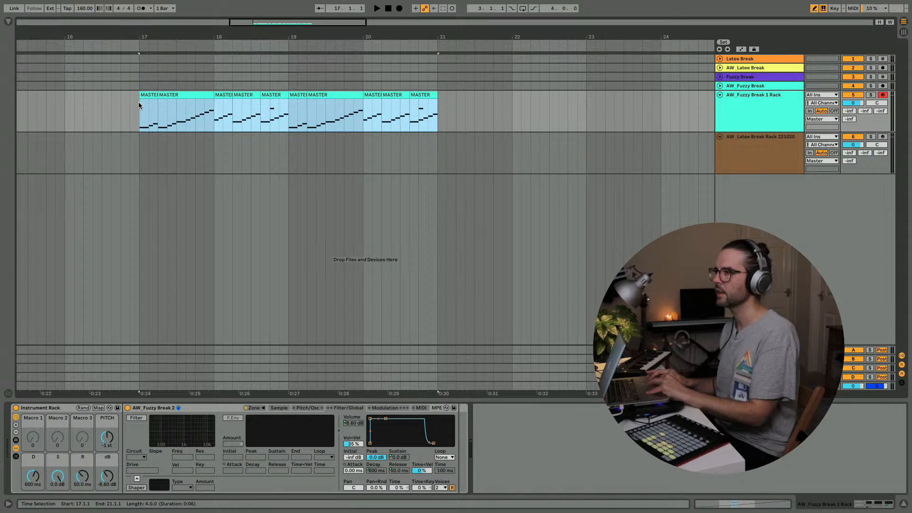
{"action": "key", "text": "ctrl+j"}
{"action": "double_click", "coordinate": [163, 98]}
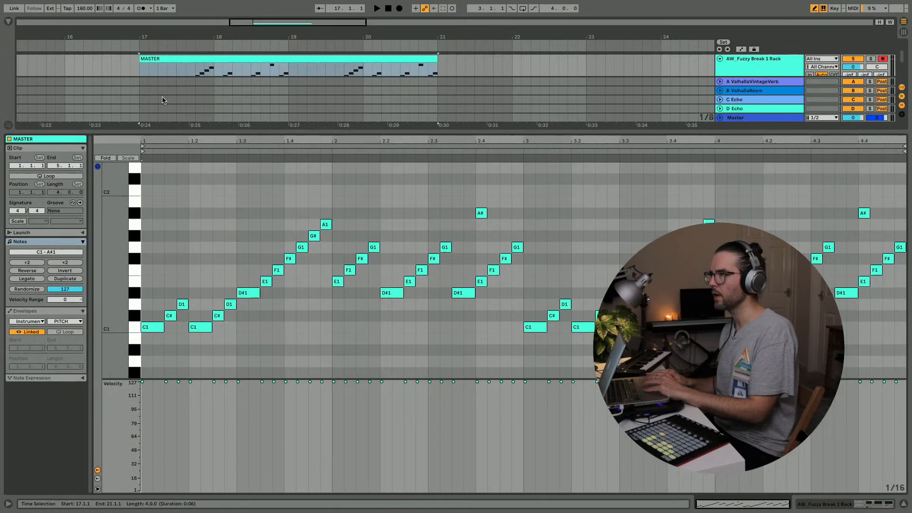
Shorten all notes in the consolidated MASTER clip slightly, leaving small gaps between them, and play the pattern
{"action": "mouse_move", "coordinate": [313, 141]}
{"action": "left_mouse_down"}
{"action": "mouse_move", "coordinate": [325, 128]}
{"action": "mouse_move", "coordinate": [324, 150]}
{"action": "left_mouse_up"}
{"action": "key", "text": "ctrl+a"}
{"action": "key", "text": "shift+Left"}
{"action": "key", "text": "shift+Left"}
{"action": "scroll", "coordinate": [352, 248], "scroll_direction": "left", "scroll_amount": 2}
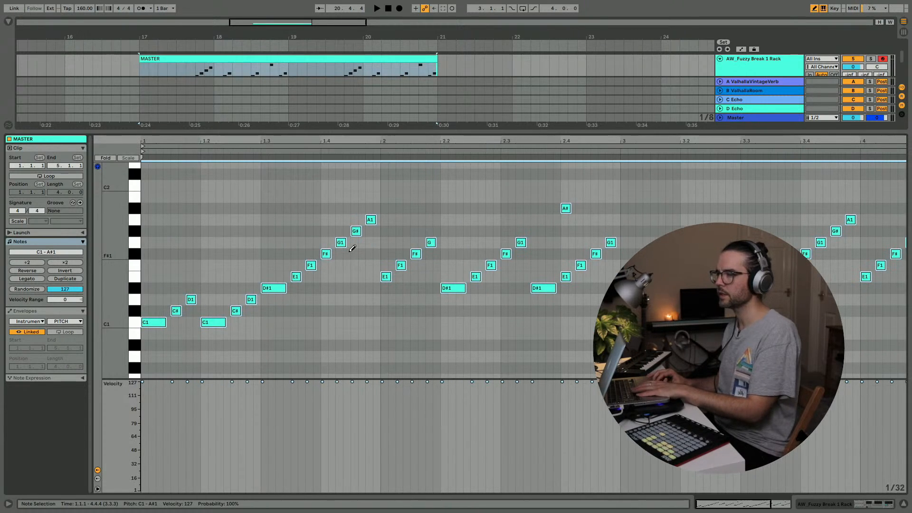
{"action": "key", "text": "space"}
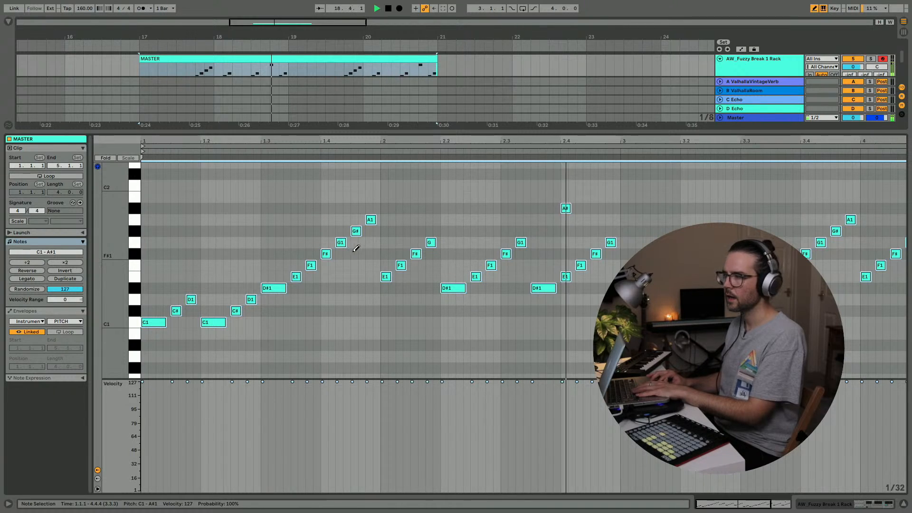
{"action": "key", "text": "shift+Tab"}
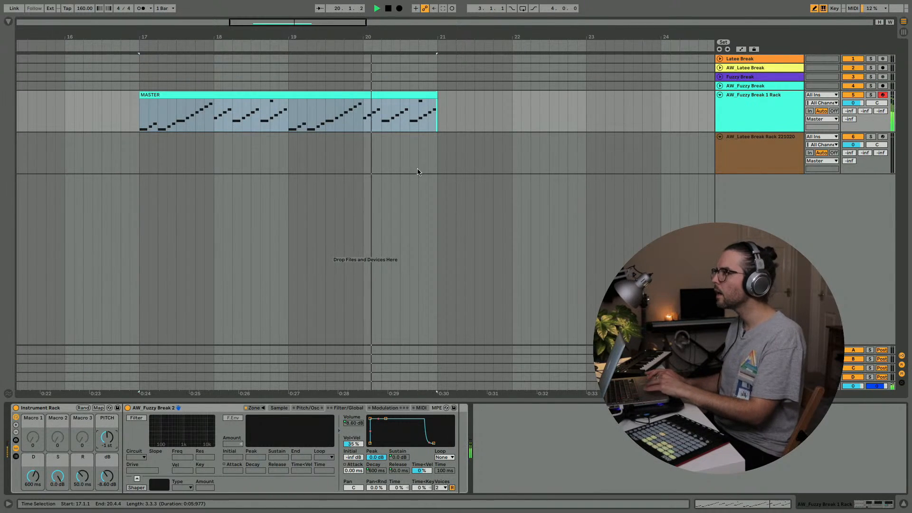
{"action": "key", "text": "shift+Tab"}
{"action": "key", "text": "space"}
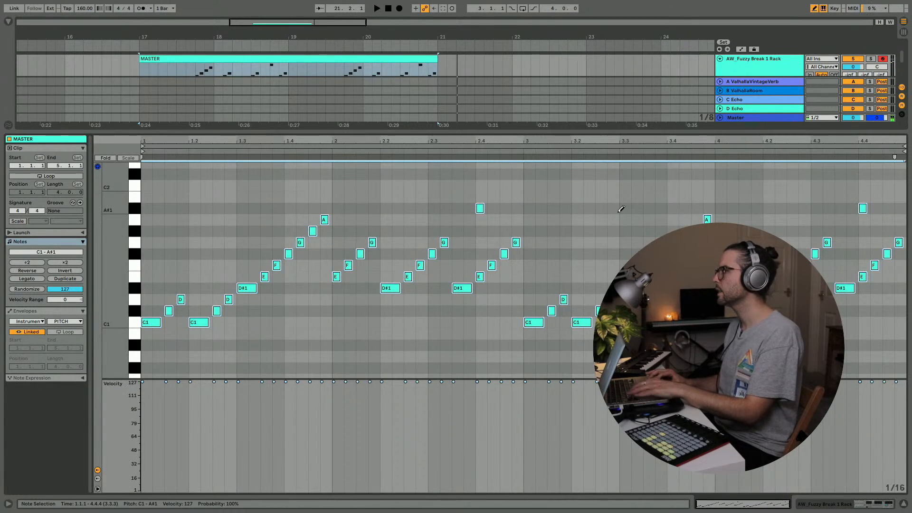
Launch the Latee Break Rack clip in scene 5 and copy the consolidated MASTER clip into the Fuzzy Break Rack's scene 5 slot
{"action": "key", "text": "Tab"}
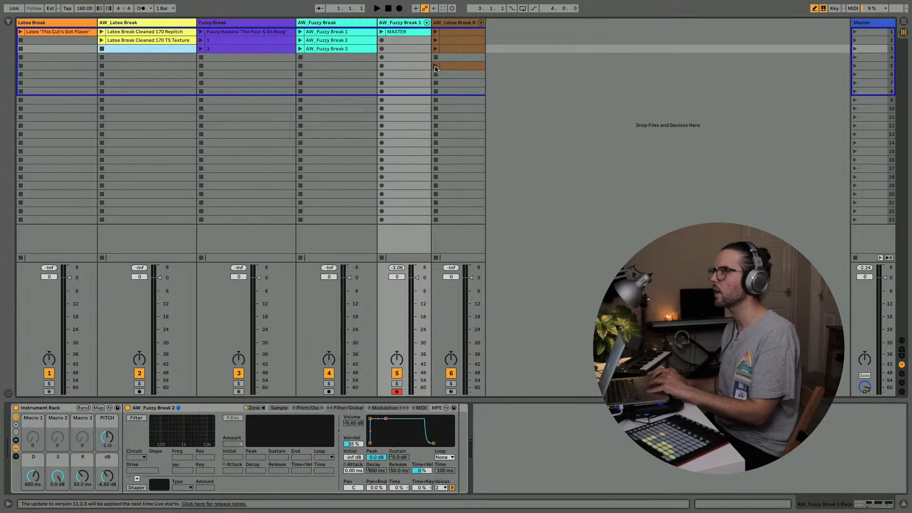
{"action": "left_click", "coordinate": [435, 66]}
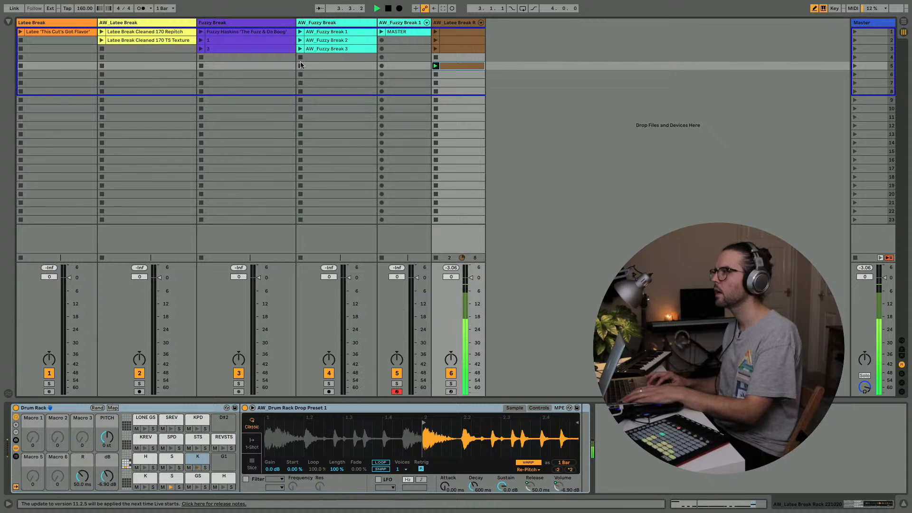
{"action": "key", "text": "Tab"}
{"action": "left_click_drag", "start_coordinate": [280, 89], "coordinate": [401, 66]}
{"action": "key", "text": "Tab"}
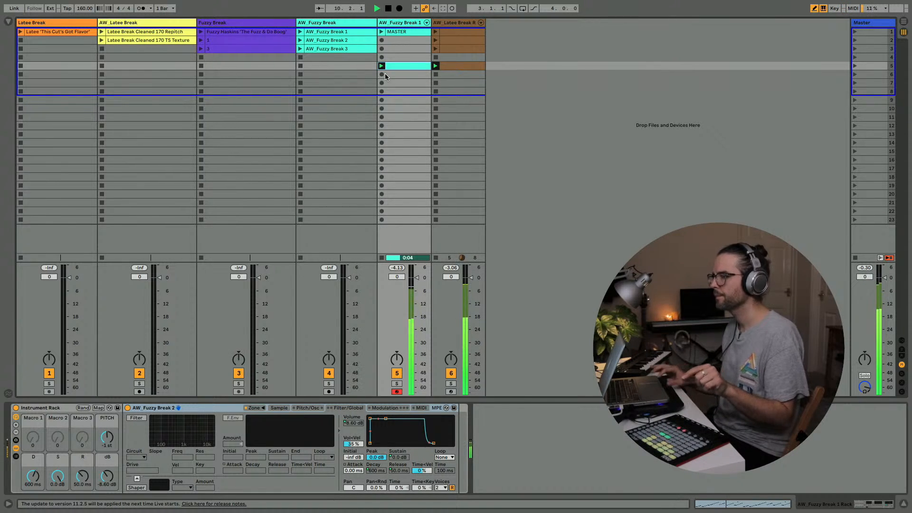
{"action": "double_click", "coordinate": [407, 63]}
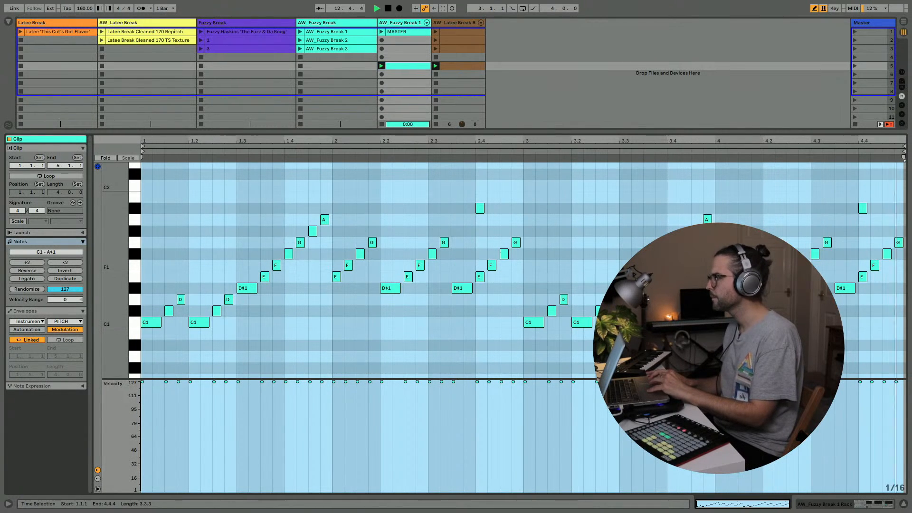
{"action": "left_click", "coordinate": [414, 74]}
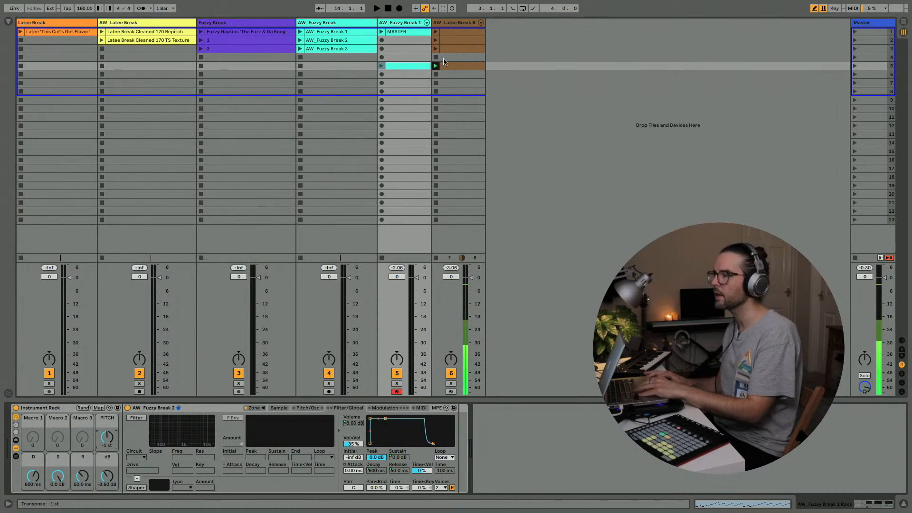
{"action": "double_click", "coordinate": [415, 72]}
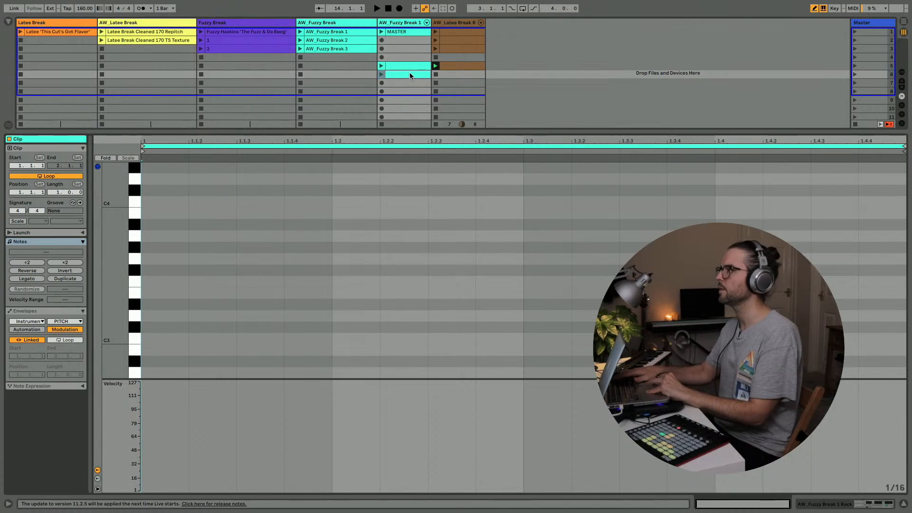
{"action": "left_click", "coordinate": [406, 65]}
{"action": "left_click", "coordinate": [405, 75]}
{"action": "key", "text": "Delete"}
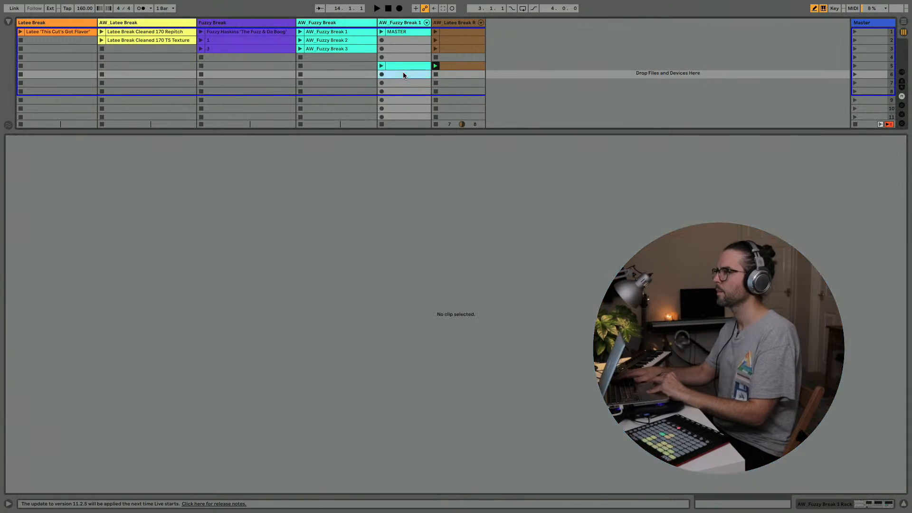
Turn on looping for the Fuzzy Break Rack's scene 5 clip and launch it with the Latee Break Rack clip
{"action": "left_click", "coordinate": [401, 66]}
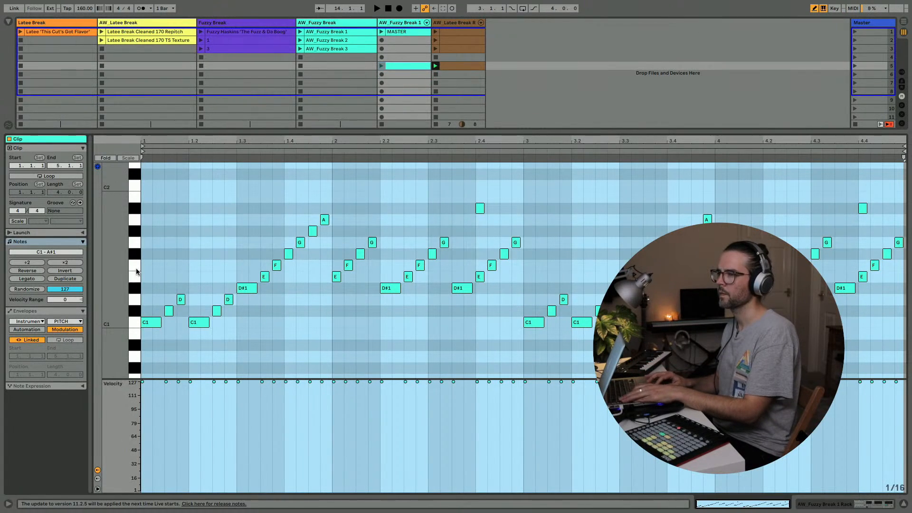
{"action": "left_click", "coordinate": [49, 176]}
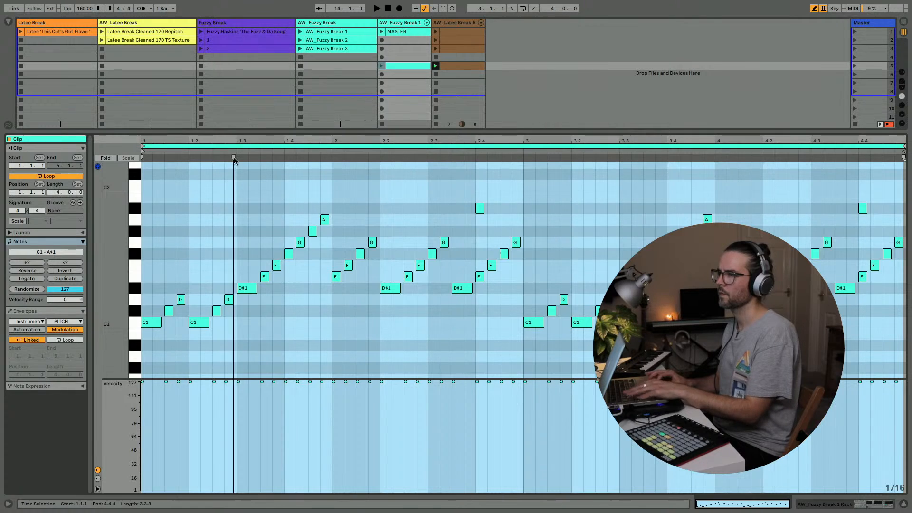
{"action": "key", "text": "shift+Tab"}
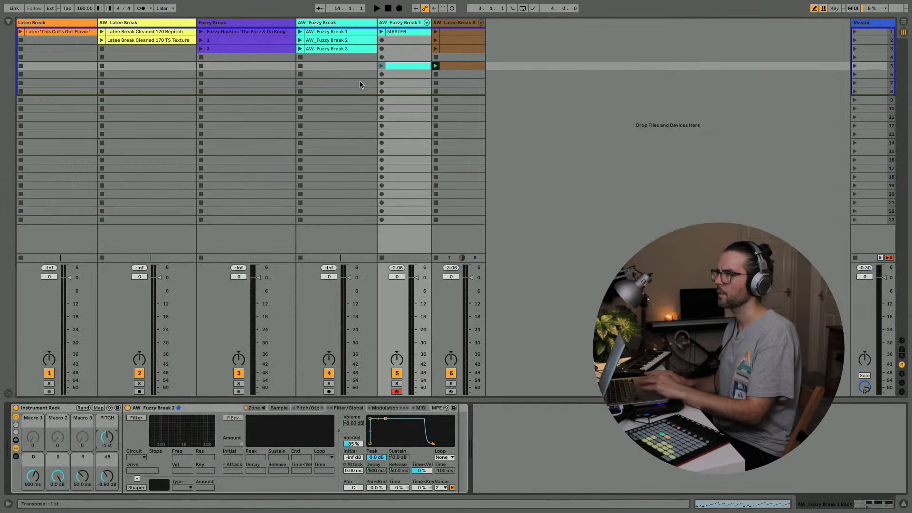
{"action": "left_click", "coordinate": [382, 65]}
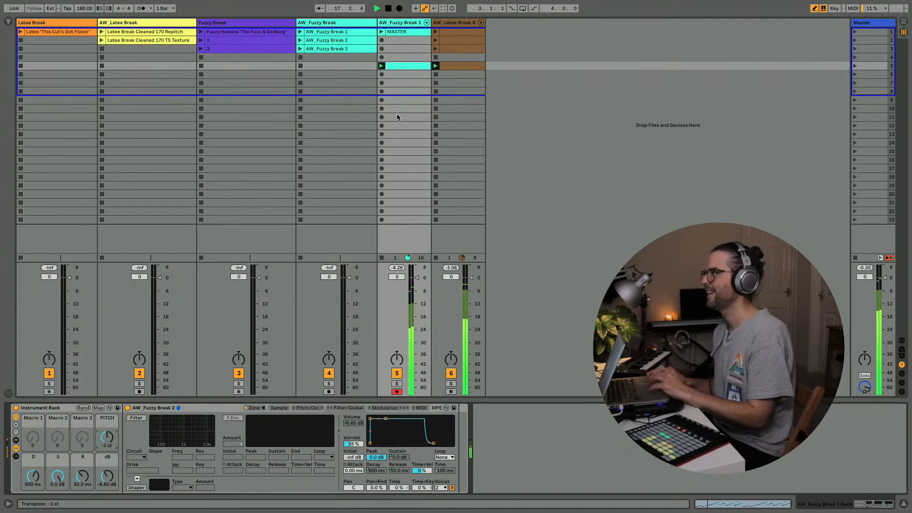
Select all notes in the looped Fuzzy Break Rack clip and apply Legato to close the gaps between them
{"action": "double_click", "coordinate": [398, 67]}
{"action": "left_click", "coordinate": [358, 159]}
{"action": "key", "text": "super+a"}
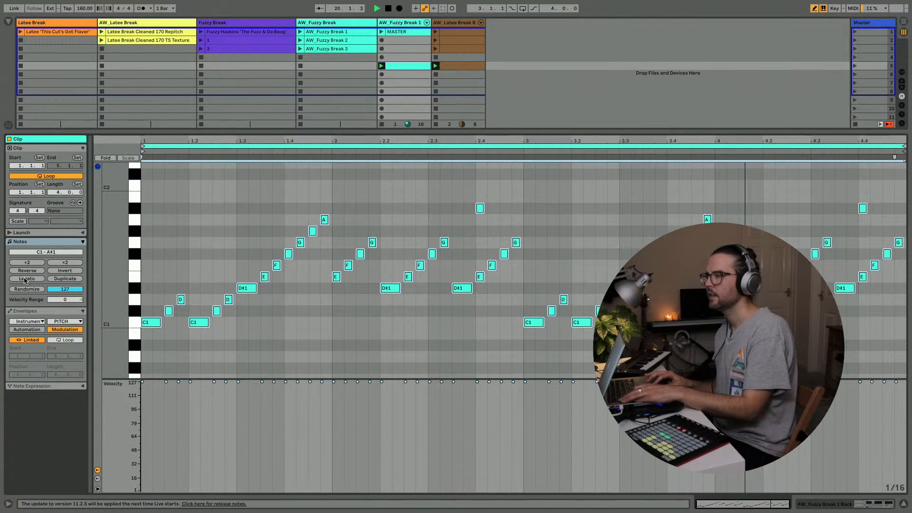
{"action": "key", "text": "shift+Tab"}
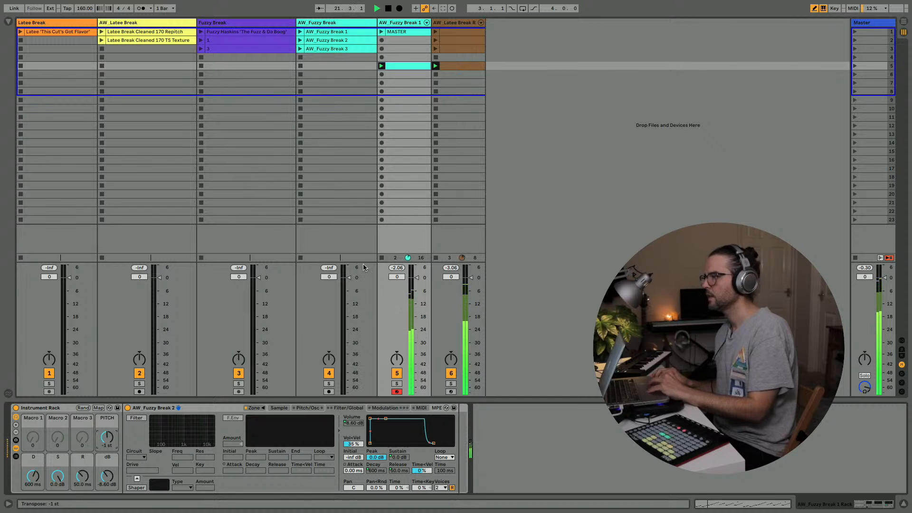
{"action": "key", "text": "shift+Tab"}
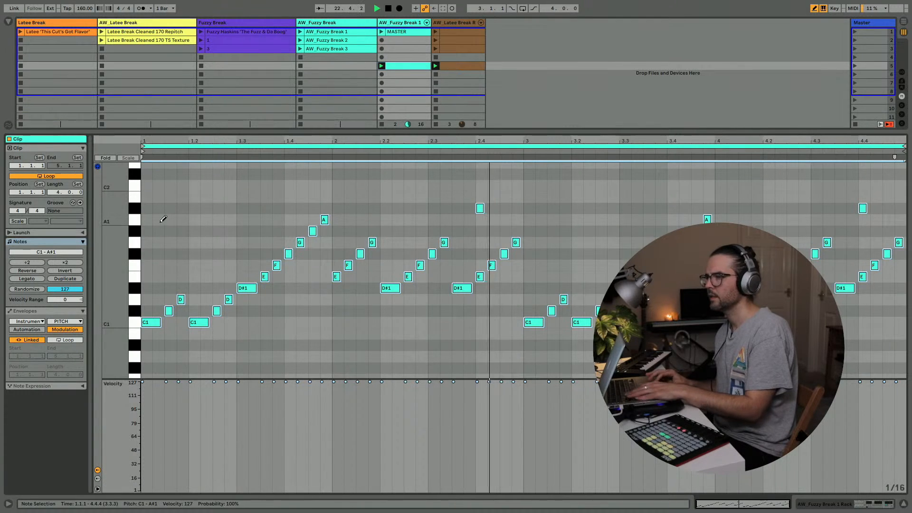
{"action": "left_click", "coordinate": [23, 281]}
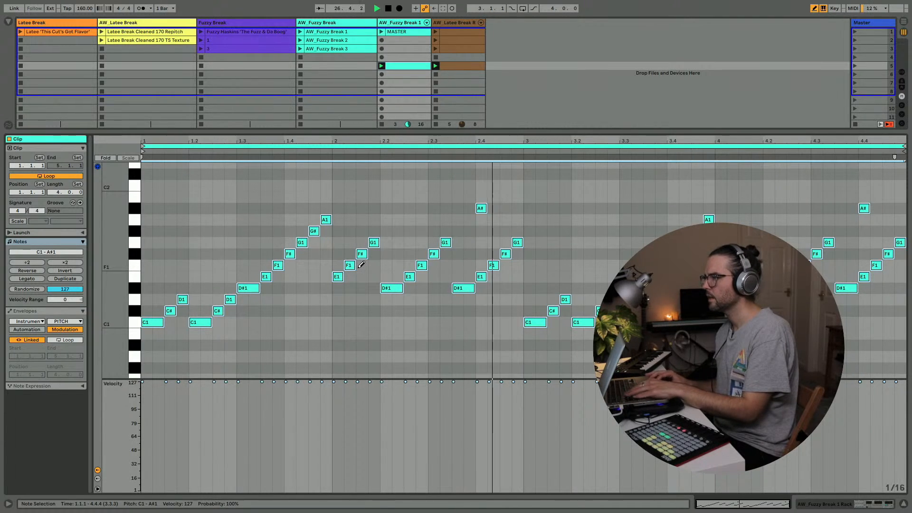
Relaunch the edited scene 5 clip to hear it against the Latee Break Rack clip, and stop the Latee clip
{"action": "key", "text": "shift+Tab"}
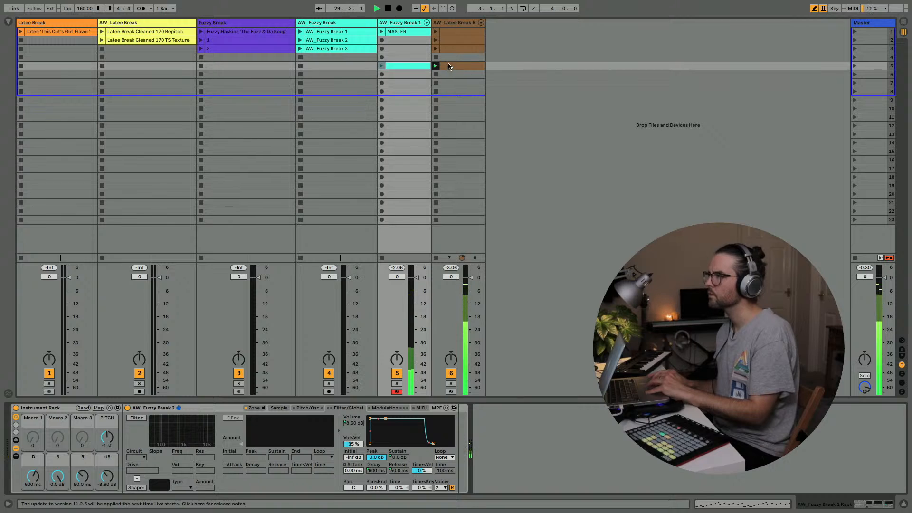
{"action": "left_click", "coordinate": [381, 66]}
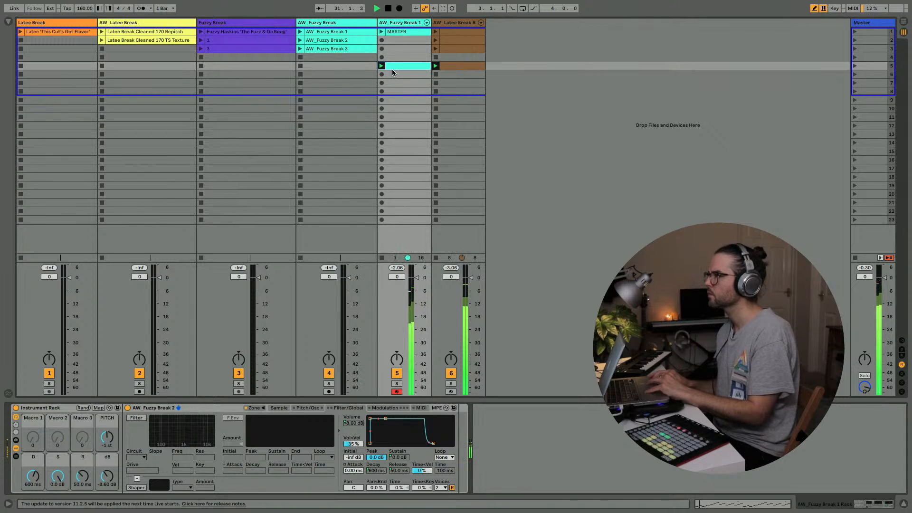
{"action": "left_click", "coordinate": [436, 75]}
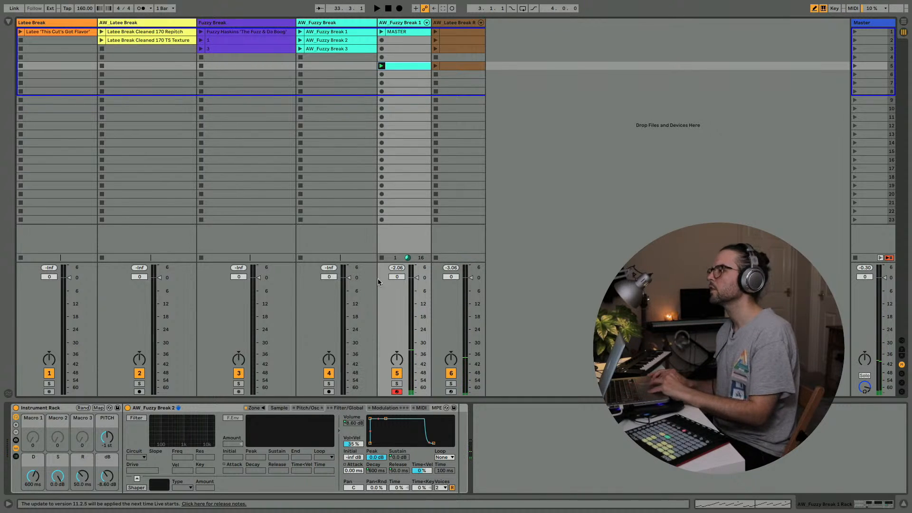
Add four 1/32 D#1 notes from 2.1.3 to 2.2.1 in the looping clip, with velocities rising from 37 to 111
{"action": "left_click", "coordinate": [381, 65]}
{"action": "double_click", "coordinate": [393, 66]}
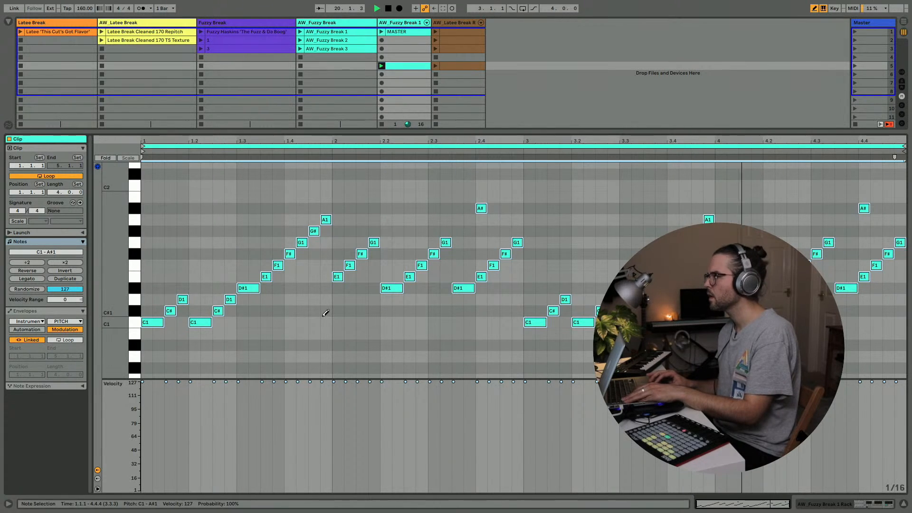
{"action": "key", "text": "super+1"}
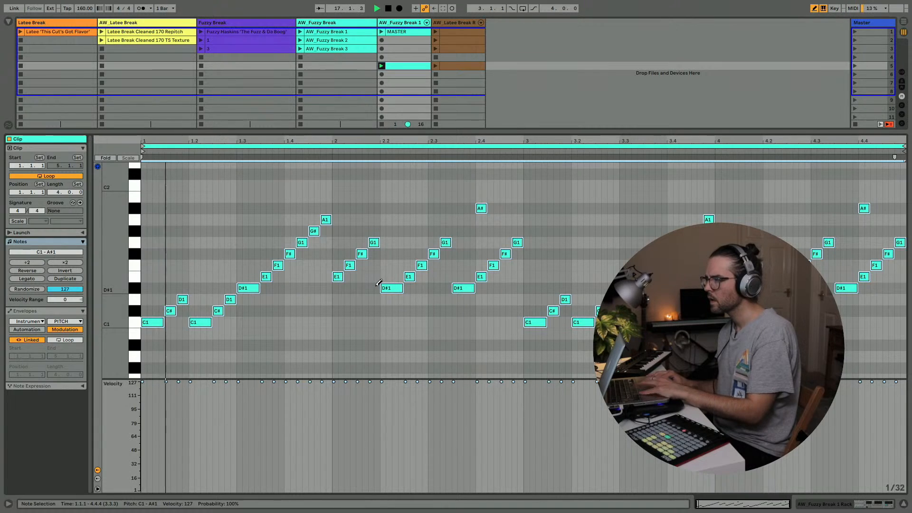
{"action": "left_click_drag", "start_coordinate": [357, 288], "coordinate": [378, 288]}
{"action": "left_click_drag", "start_coordinate": [358, 459], "coordinate": [383, 392]}
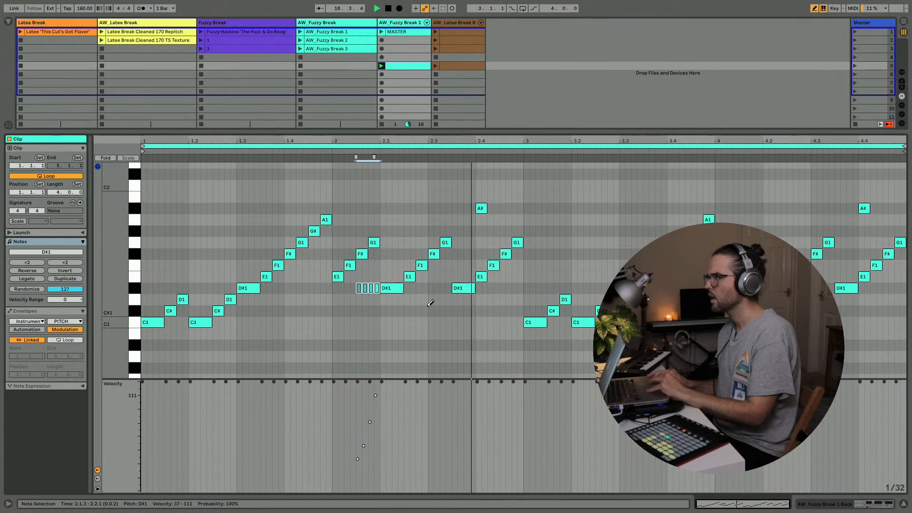
Add a 1/16 D#1 note at 2.2.4 and a duplicate at 2.3.1 raised to A#1, and play the clip
{"action": "left_click", "coordinate": [442, 288]}
{"action": "left_click_drag", "start_coordinate": [442, 288], "coordinate": [449, 288]}
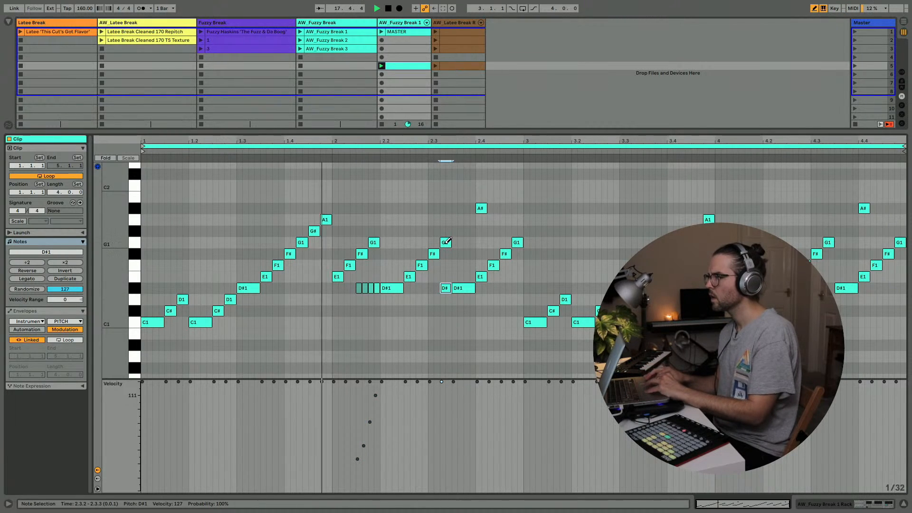
{"action": "key", "text": "Left"}
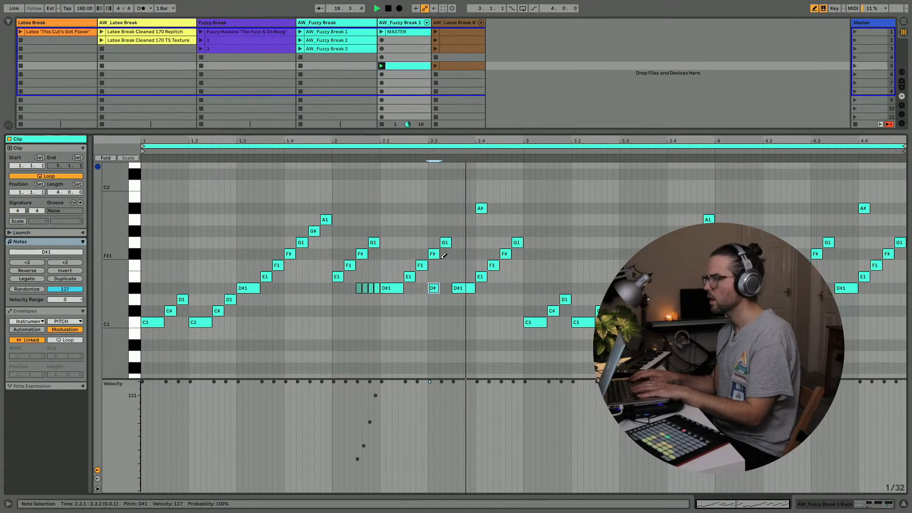
{"action": "key", "text": "Left"}
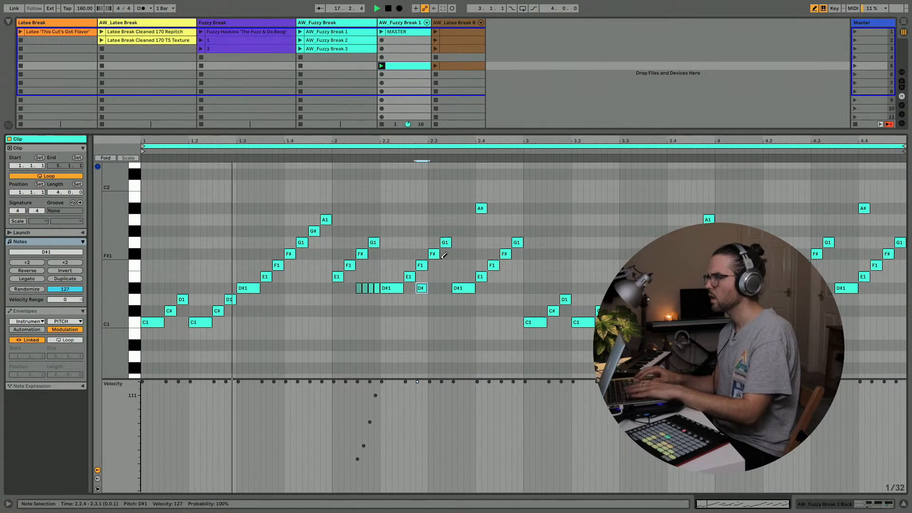
{"action": "key", "text": "ctrl+d"}
{"action": "key", "text": "Up"}
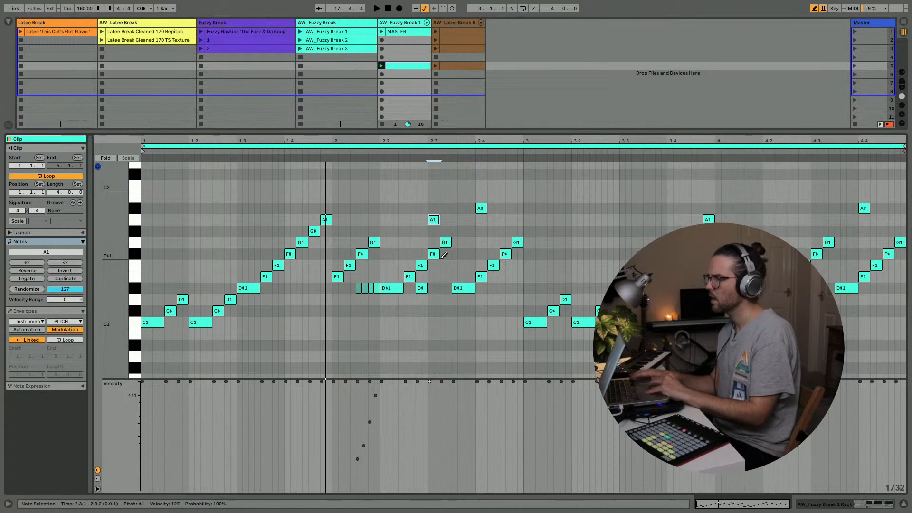
{"action": "key", "text": "space"}
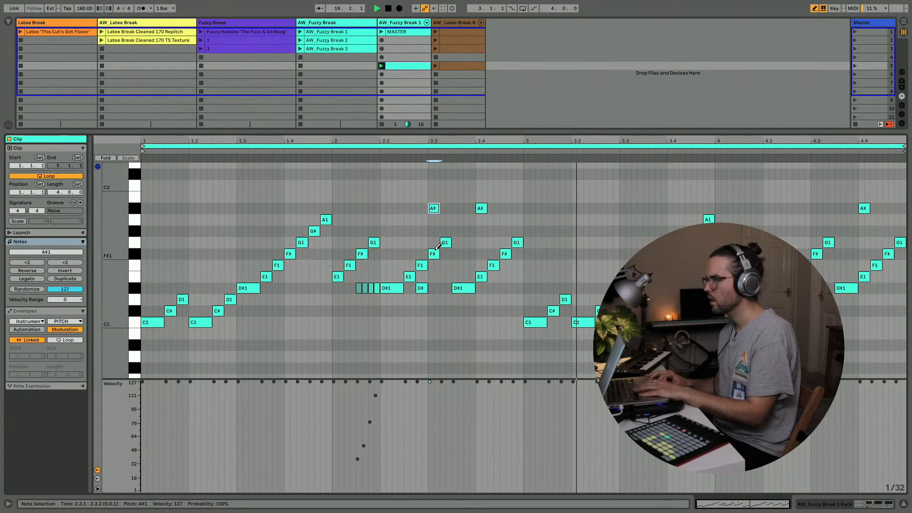
Add a 1/8 D#1 note in beat 3.4 of the looping clip, and delete the A1 note at 3.4.4
{"action": "key", "text": "space"}
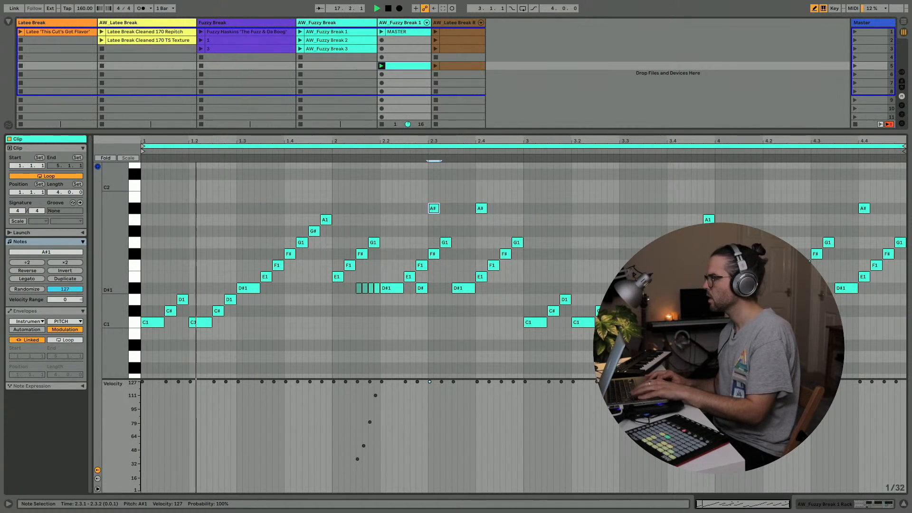
{"action": "left_click", "coordinate": [685, 288]}
{"action": "key", "text": "shift+Right"}
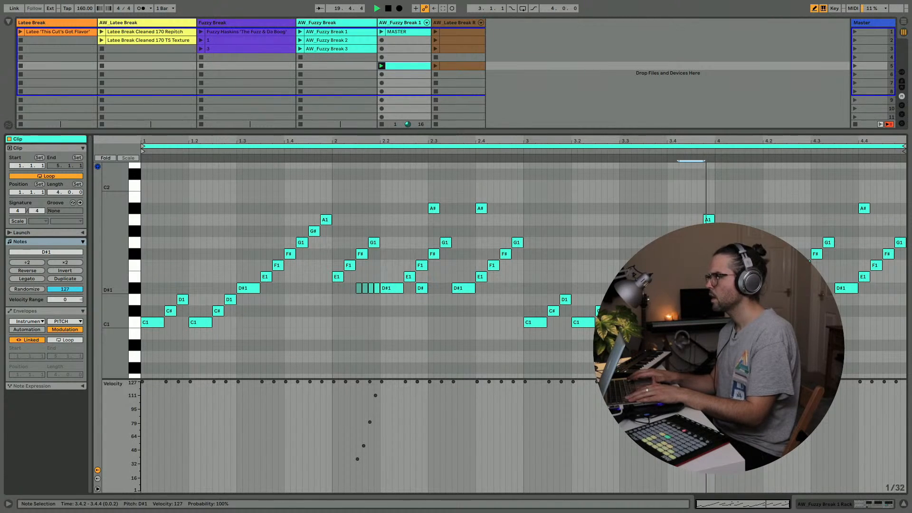
{"action": "key", "text": "Left"}
{"action": "key", "text": "Right"}
{"action": "key", "text": "Right"}
{"action": "key", "text": "Right"}
{"action": "key", "text": "Right"}
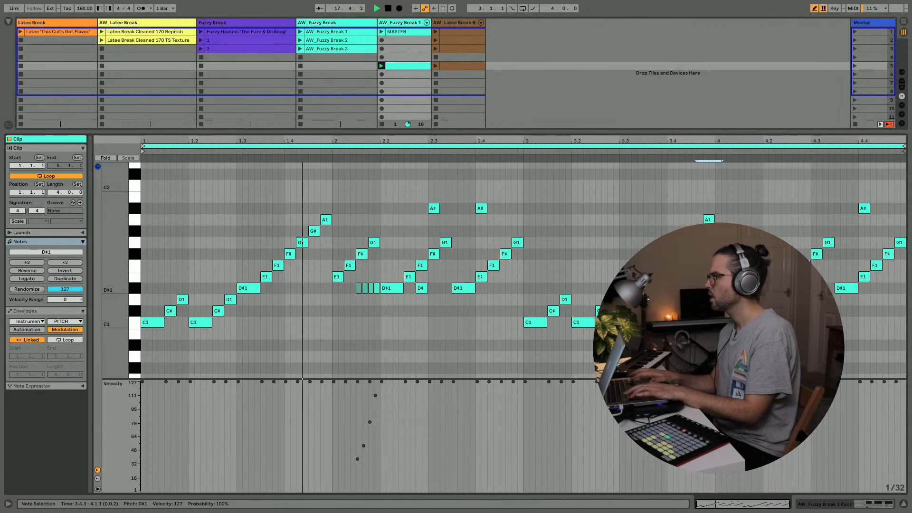
{"action": "key", "text": "Left"}
{"action": "left_click", "coordinate": [698, 288]}
{"action": "left_click", "coordinate": [709, 220]}
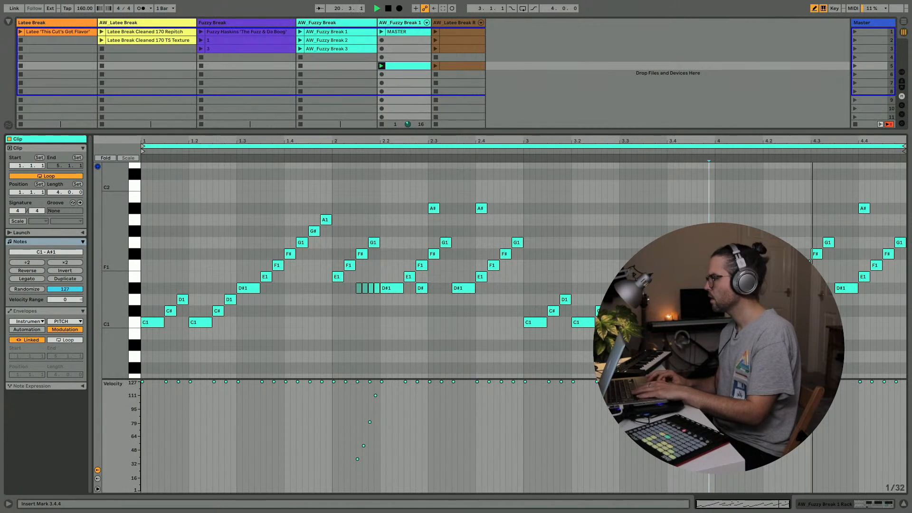
Add a 1/16 A#1 note at 4.1.4 in the looping clip
{"action": "left_click", "coordinate": [754, 208]}
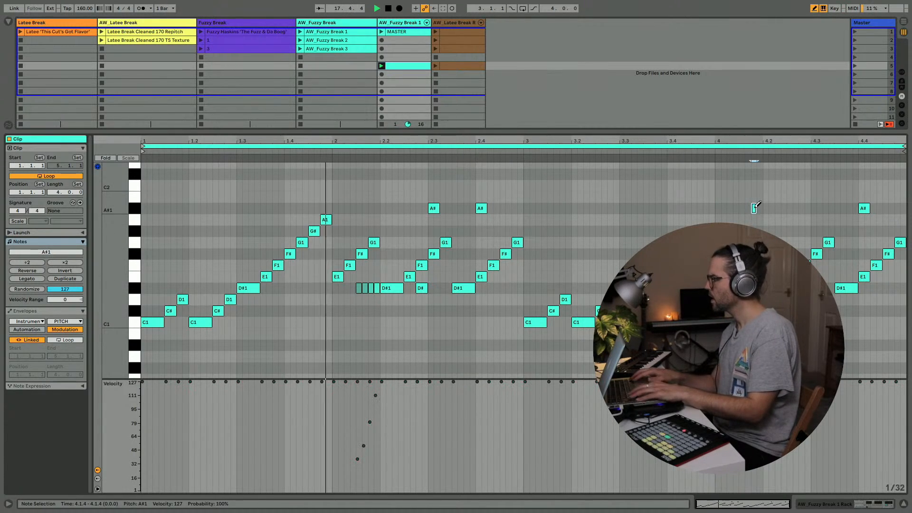
{"action": "key", "text": "shift+Right"}
{"action": "key", "text": "Escape"}
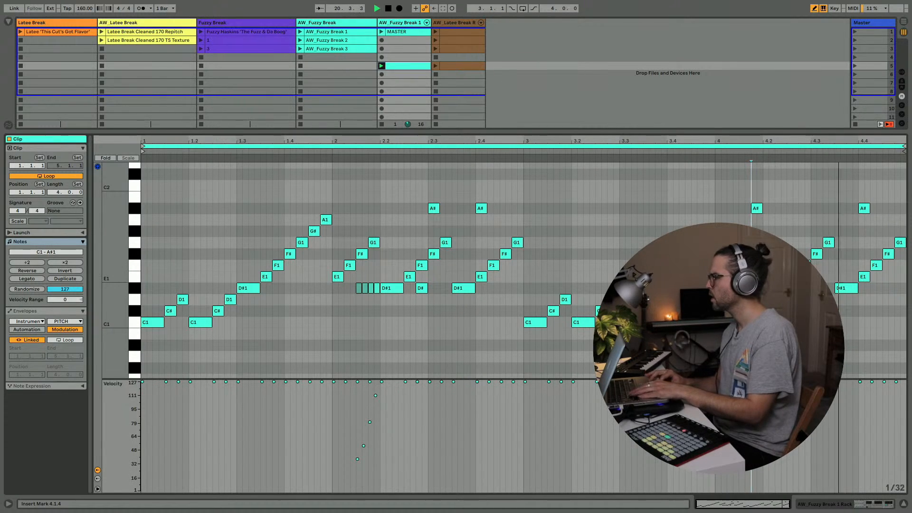
Add 1/16 D#1 notes at 4.1.2 and 3.3.4, giving the 3.3.4 note a velocity of 100
{"action": "left_click", "coordinate": [730, 288]}
{"action": "key", "text": "shift+Right"}
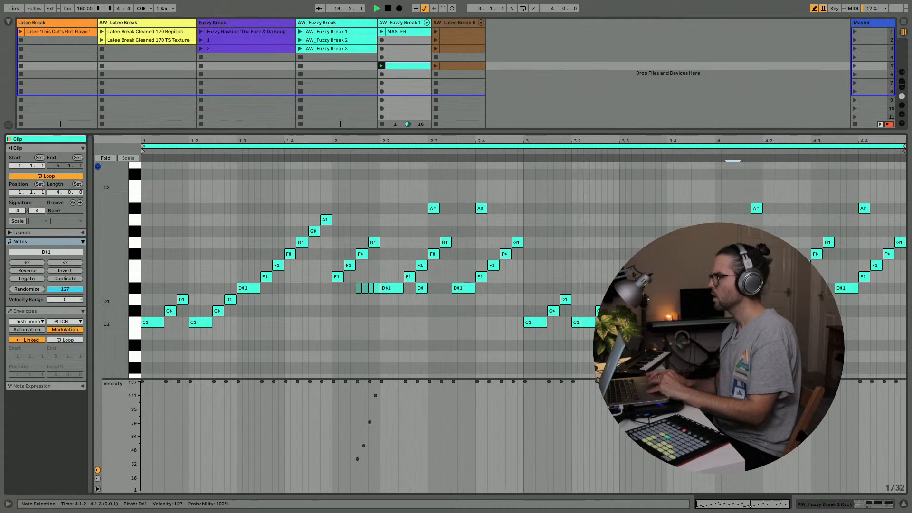
{"action": "key", "text": "space"}
{"action": "left_click", "coordinate": [658, 288]}
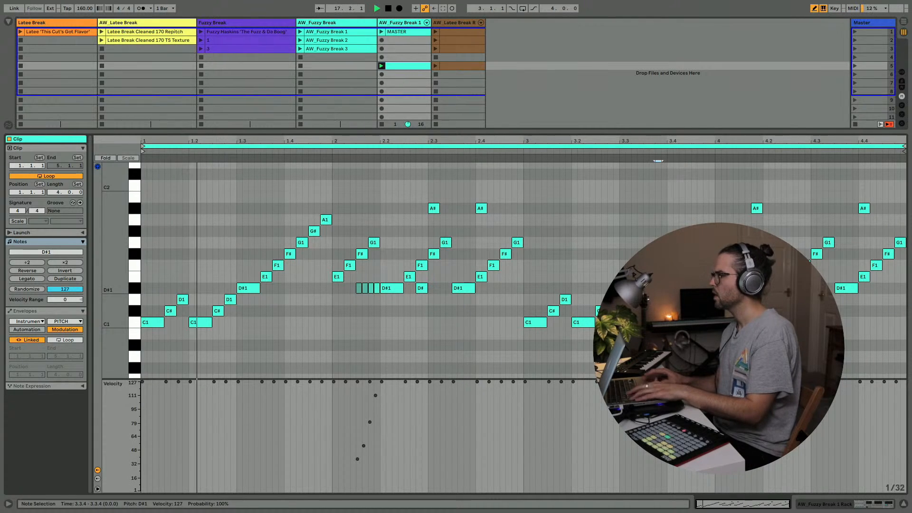
{"action": "key", "text": "shift+Right"}
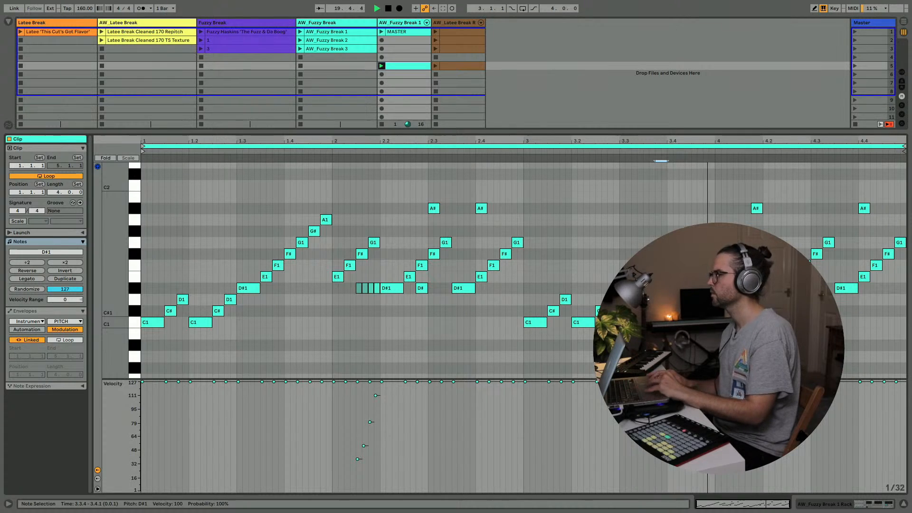
Delete the D#1 note at 4.1.2, and lower the velocity of the A#1 note at 4.1.4 to 99
{"action": "left_click", "coordinate": [733, 288]}
{"action": "key", "text": "Delete"}
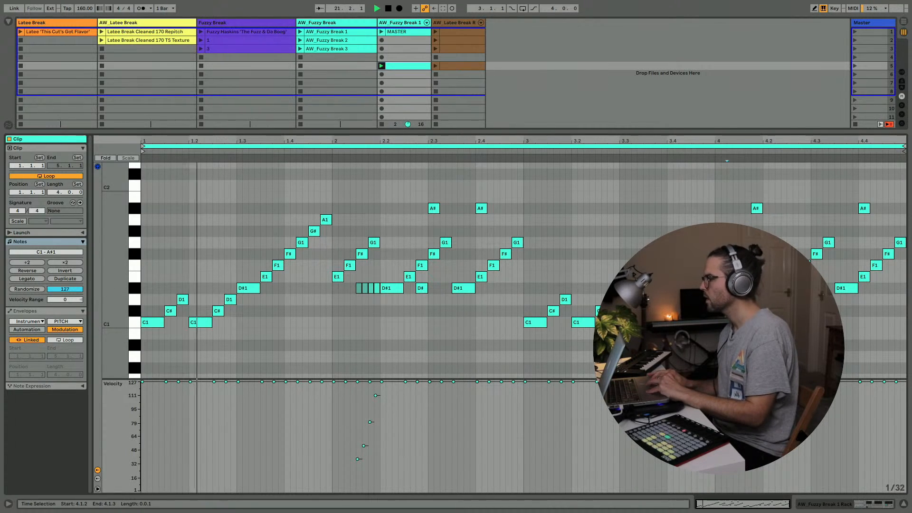
{"action": "left_click", "coordinate": [733, 288]}
{"action": "left_click", "coordinate": [733, 299]}
{"action": "key", "text": "space"}
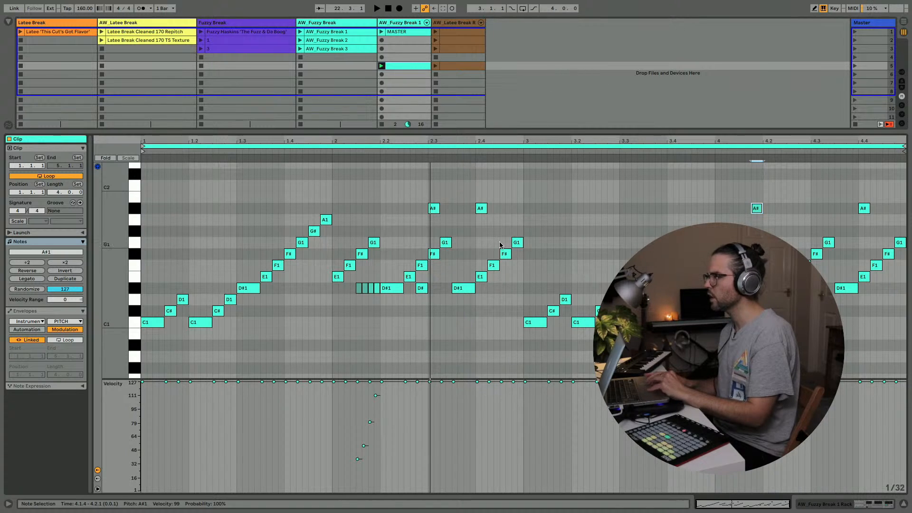
Lower the A#1 notes at 2.3.1 and 2.4.1 to velocity 95, and the D#1 roll from 2.1.3 to velocities rising from 26 to 78
{"action": "left_click_drag", "start_coordinate": [422, 199], "coordinate": [484, 211]}
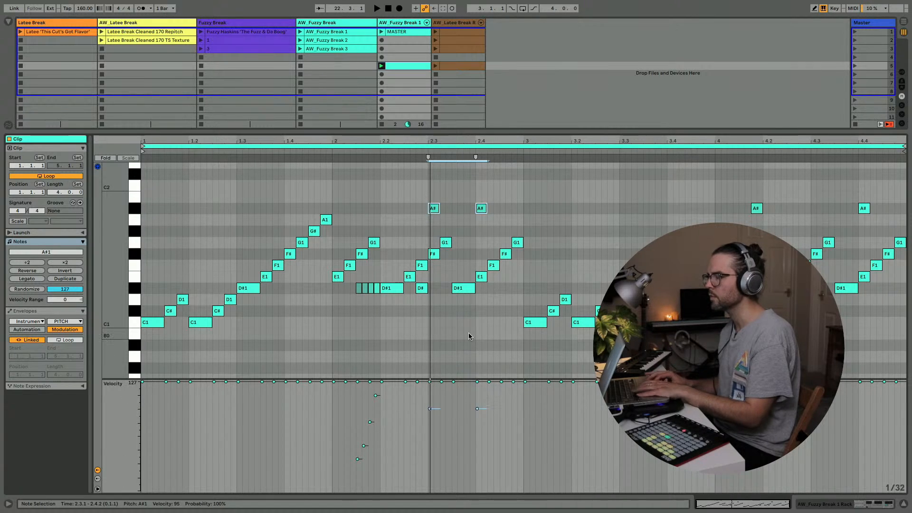
{"action": "key", "text": "space"}
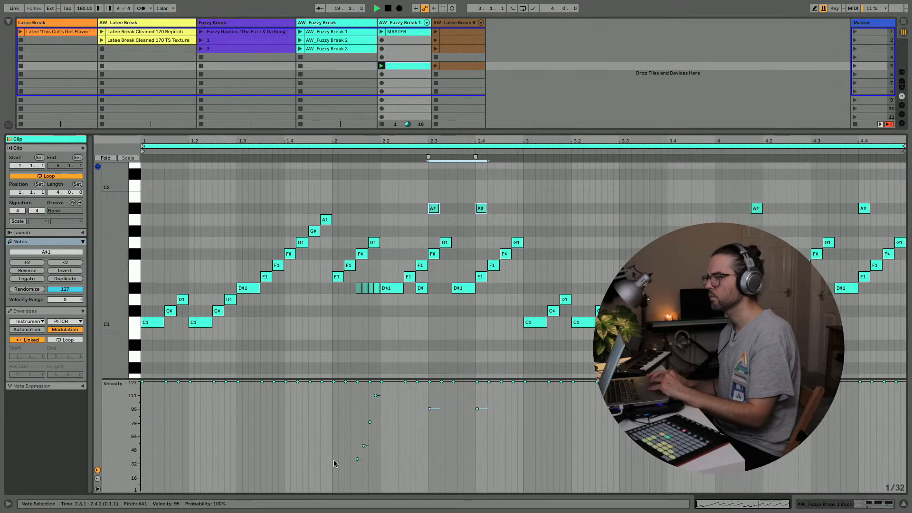
{"action": "key", "text": "b"}
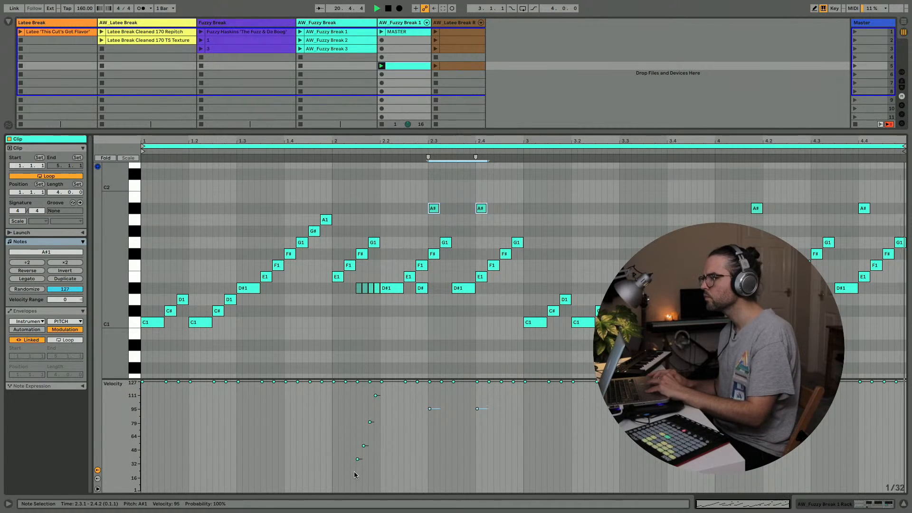
{"action": "key", "text": "b"}
{"action": "mouse_move", "coordinate": [353, 475]}
{"action": "left_mouse_down"}
{"action": "mouse_move", "coordinate": [379, 393]}
{"action": "mouse_move", "coordinate": [376, 423]}
{"action": "left_mouse_up"}
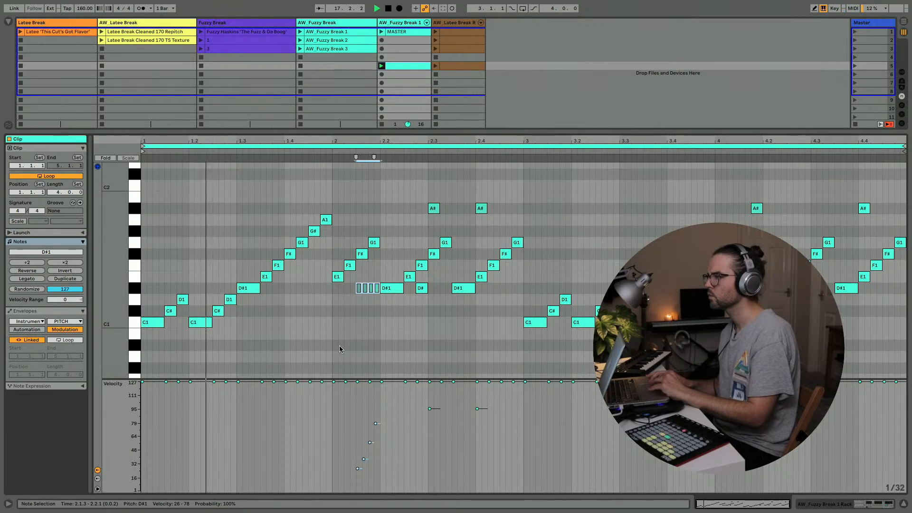
Add a 1/16 G1 note and shift it earlier to 1.1.2 in the looping clip
{"action": "key", "text": "b"}
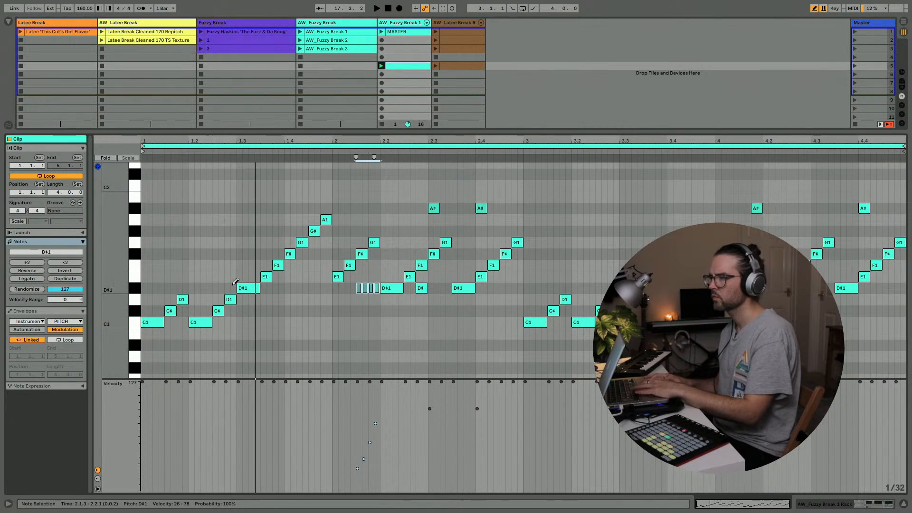
{"action": "left_click", "coordinate": [199, 288]}
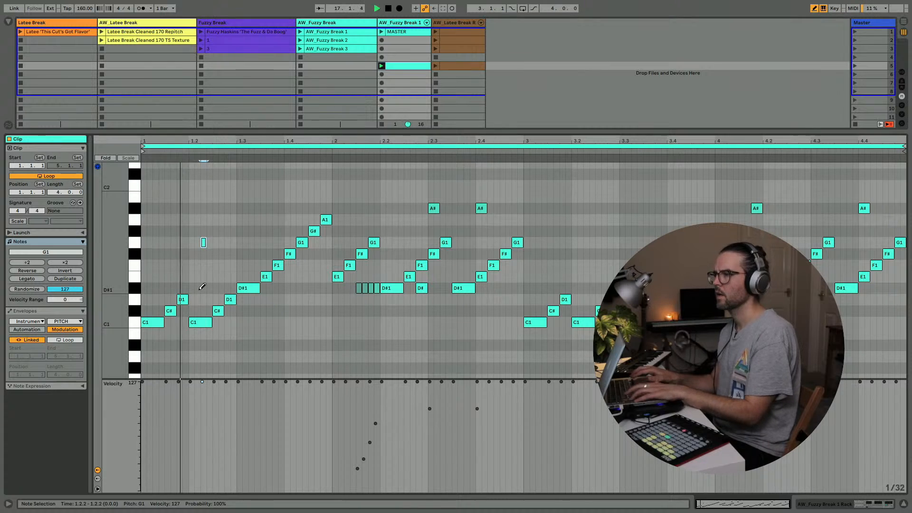
{"action": "key", "text": "shift+Right"}
{"action": "key", "text": "Left"}
{"action": "key", "text": "Left"}
{"action": "key", "text": "Left"}
{"action": "key", "text": "Left"}
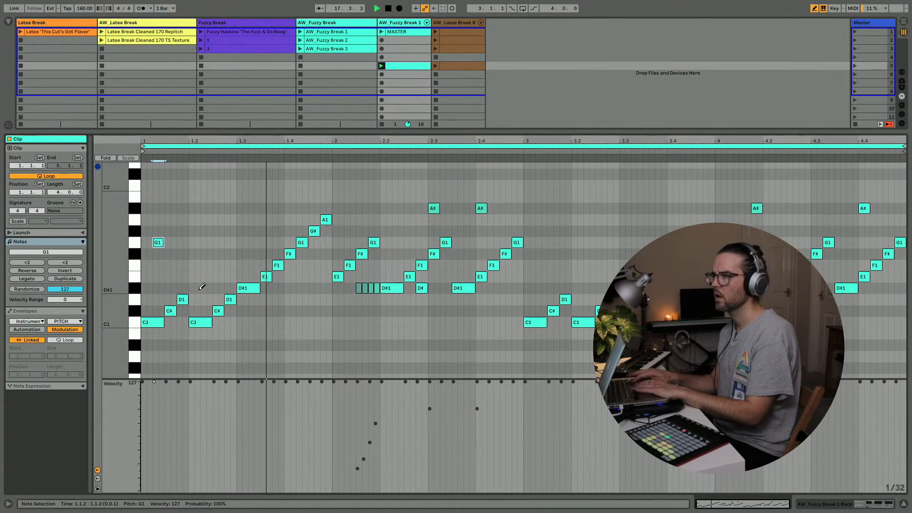
{"action": "key", "text": "Left"}
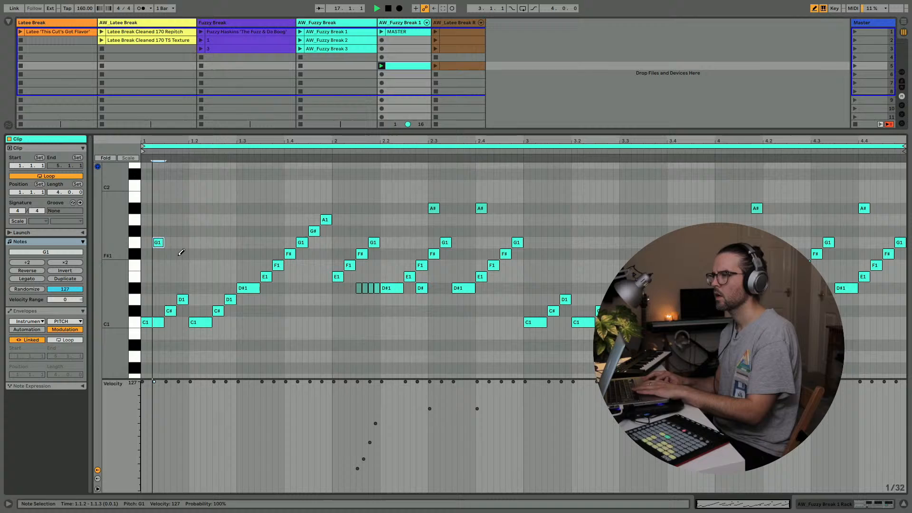
Add 1/16 G1 notes at 1.2.3 and 1.3.2 while the clip plays
{"action": "left_click", "coordinate": [206, 242]}
{"action": "key", "text": "Left"}
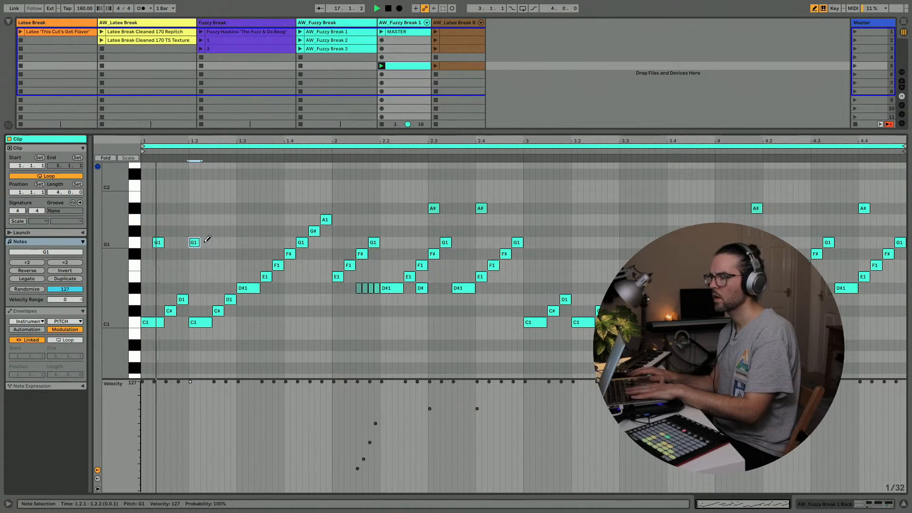
{"action": "key", "text": "Right"}
{"action": "key", "text": "Right"}
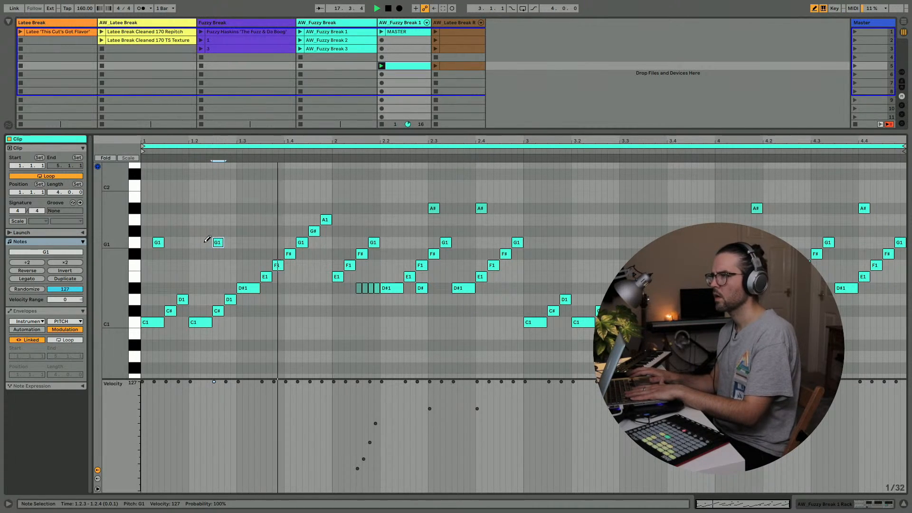
{"action": "key", "text": "Right"}
{"action": "key", "text": "Right"}
{"action": "key", "text": "Right"}
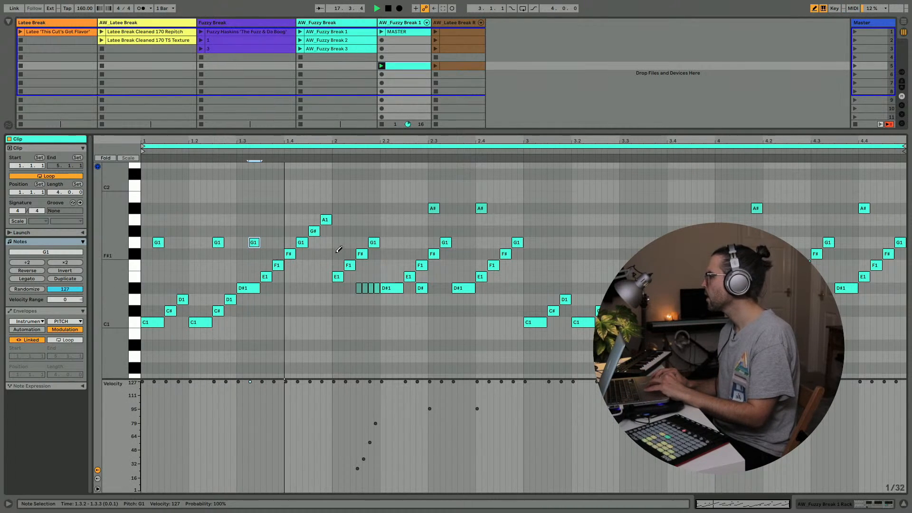
Delete the G1 note at 1.1.2 and replay the start of the clip
{"action": "key", "text": "space"}
{"action": "left_click", "coordinate": [159, 242]}
{"action": "key", "text": "space"}
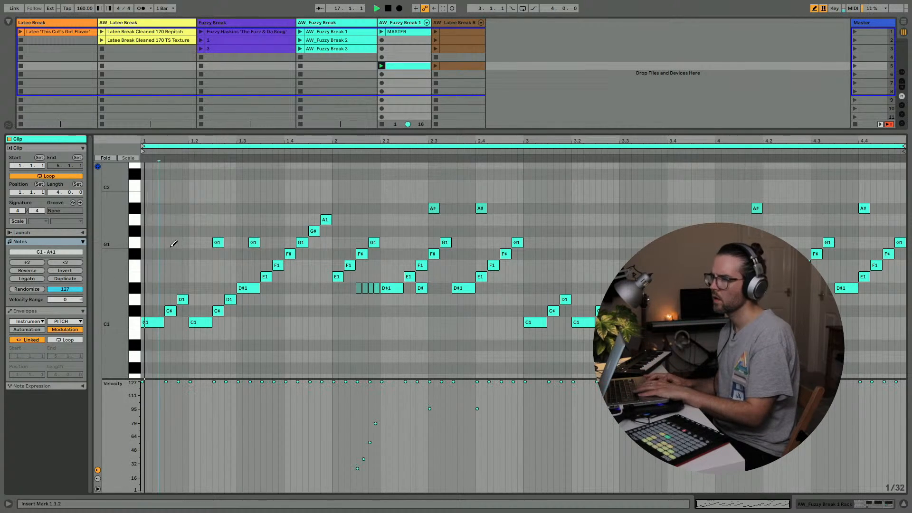
{"action": "key", "text": "space"}
{"action": "key", "text": "space"}
{"action": "key", "text": "space"}
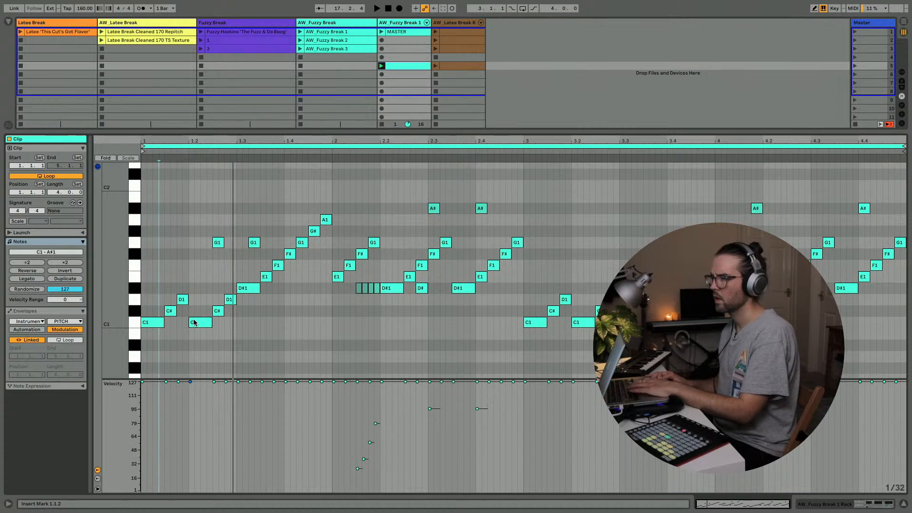
Turn the C1 note at 1.2.1 into a 1/16 G1 note followed by a 1/16 G#1 note at 1.2.2, and play the clip
{"action": "left_click", "coordinate": [194, 323]}
{"action": "key", "text": "Up"}
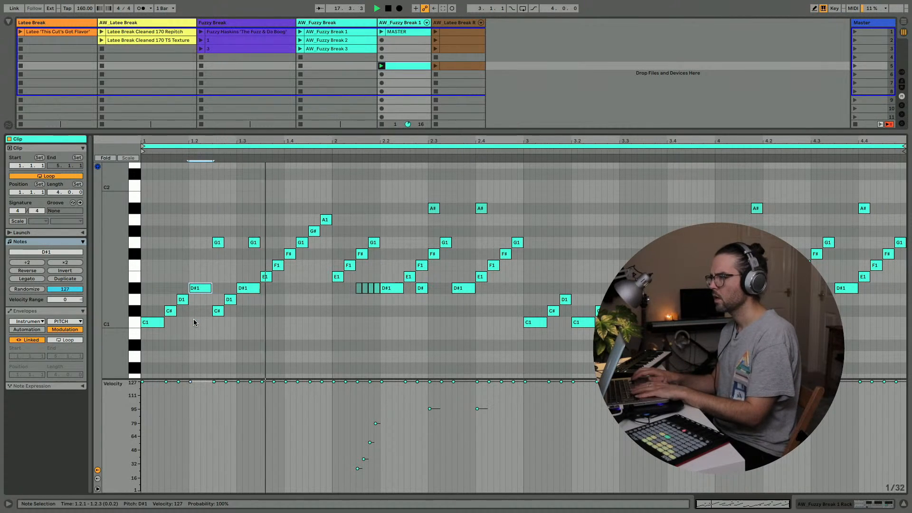
{"action": "key", "text": "Up"}
{"action": "key", "text": "Up"}
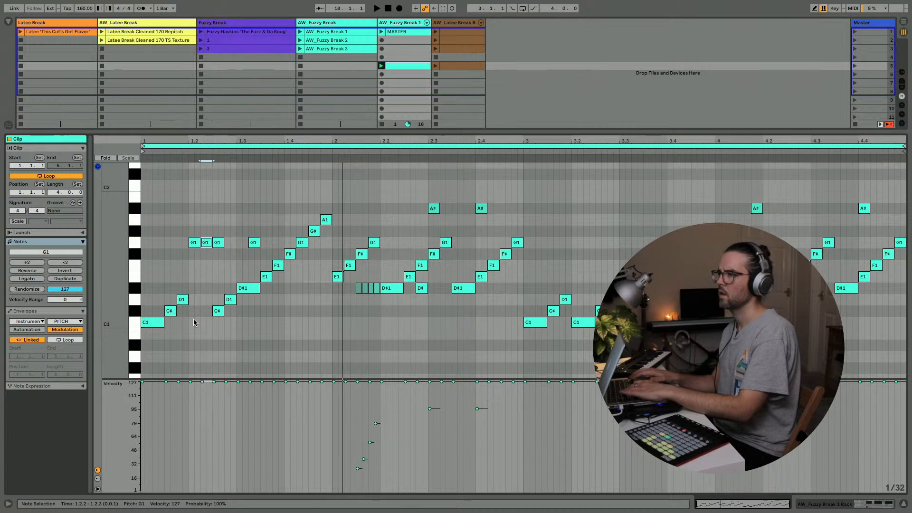
{"action": "key", "text": "Up"}
{"action": "key", "text": "space"}
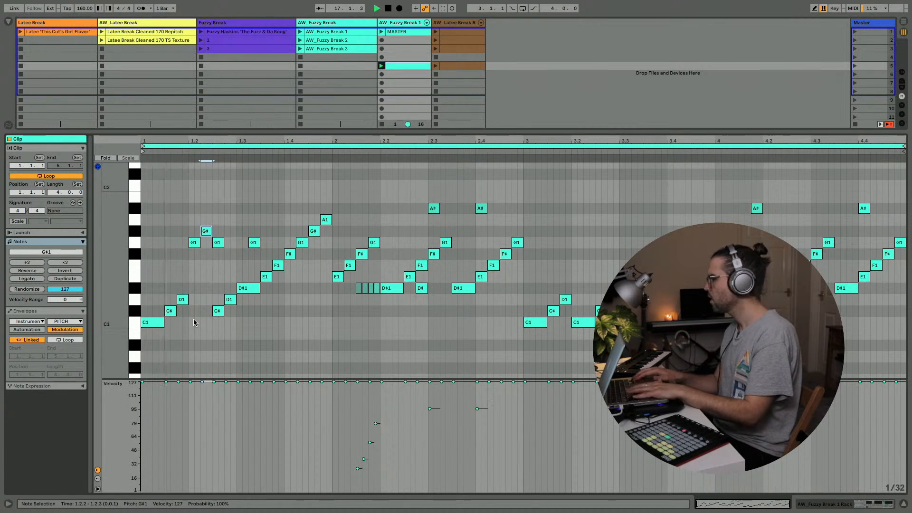
Raise the G1 note at 1.2.1 to A#1, and extend it to 1/8 in place of the G#1 note at 1.2.2
{"action": "left_click", "coordinate": [198, 256]}
{"action": "key", "text": "Up"}
{"action": "key", "text": "Up"}
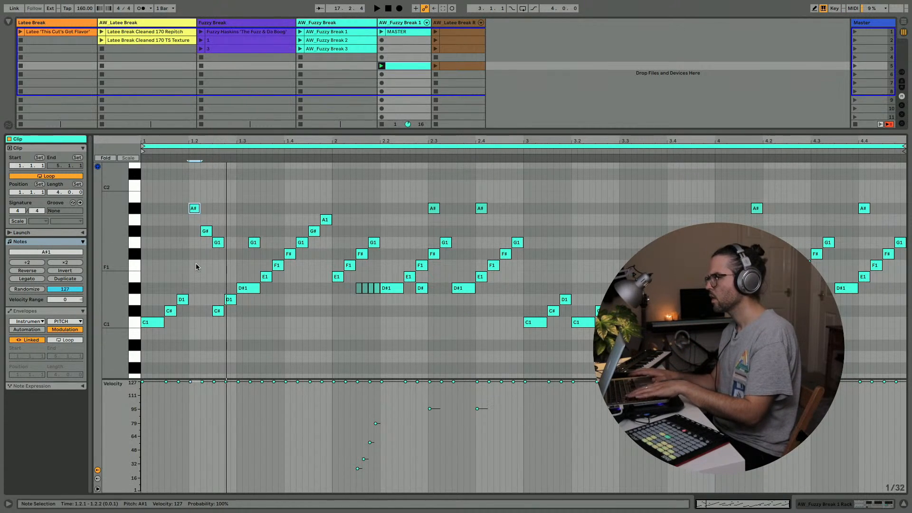
{"action": "key", "text": "shift+Right"}
{"action": "left_click", "coordinate": [204, 234]}
{"action": "key", "text": "space"}
{"action": "key", "text": "Delete"}
{"action": "key", "text": "space"}
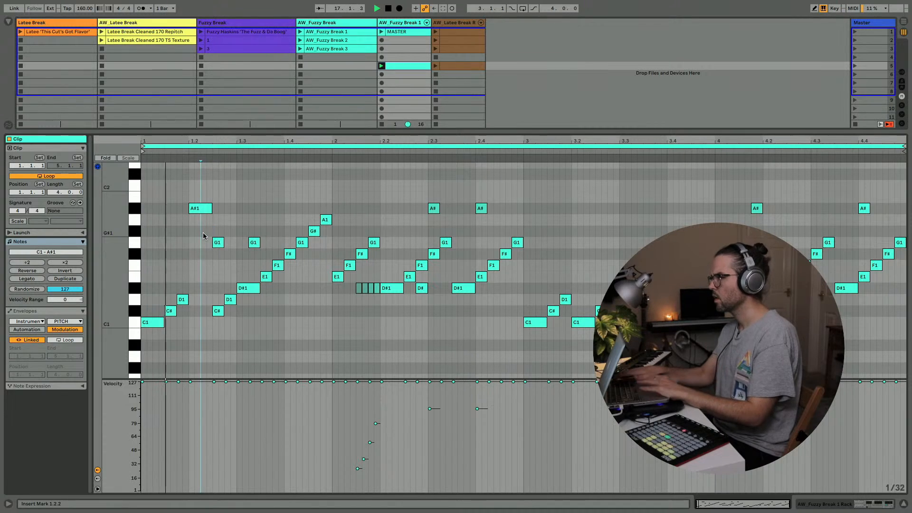
Shorten the A#1 note at 1.2.1 to 1/16, duplicate it at 1.2.2 raised to B1, and play the clip
{"action": "key", "text": "space"}
{"action": "key", "text": "Right"}
{"action": "left_click", "coordinate": [204, 212]}
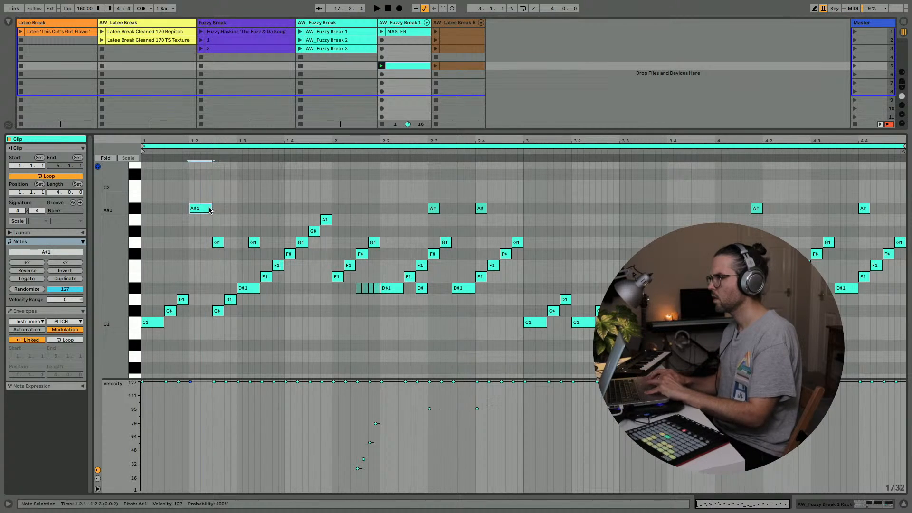
{"action": "left_click_drag", "start_coordinate": [205, 208], "coordinate": [198, 209]}
{"action": "key", "text": "ctrl+d"}
{"action": "key", "text": "Up"}
{"action": "key", "text": "space"}
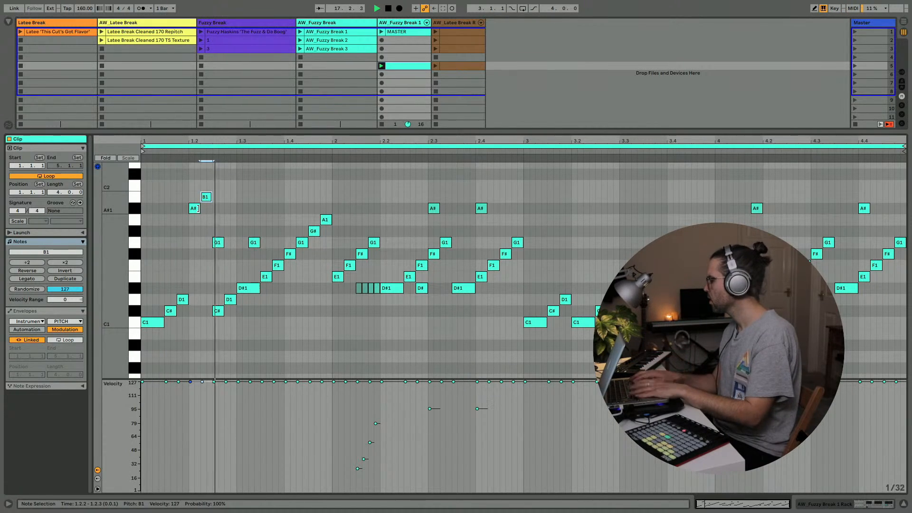
{"action": "key", "text": "space"}
{"action": "key", "text": "space"}
{"action": "key", "text": "space"}
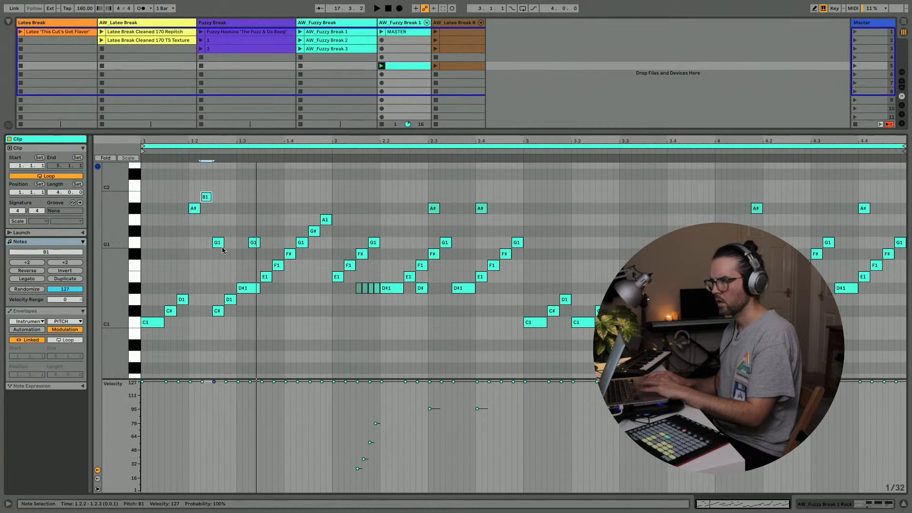
Replace the A#1 and B1 notes at 1.2.1 and 1.2.2 with a single 1/8 D#1 note at 1.2.1, and play the clip
{"action": "left_click_drag", "start_coordinate": [209, 187], "coordinate": [186, 233]}
{"action": "key", "text": "shift+Down"}
{"action": "key", "text": "Up"}
{"action": "key", "text": "Up"}
{"action": "key", "text": "Up"}
{"action": "key", "text": "Up"}
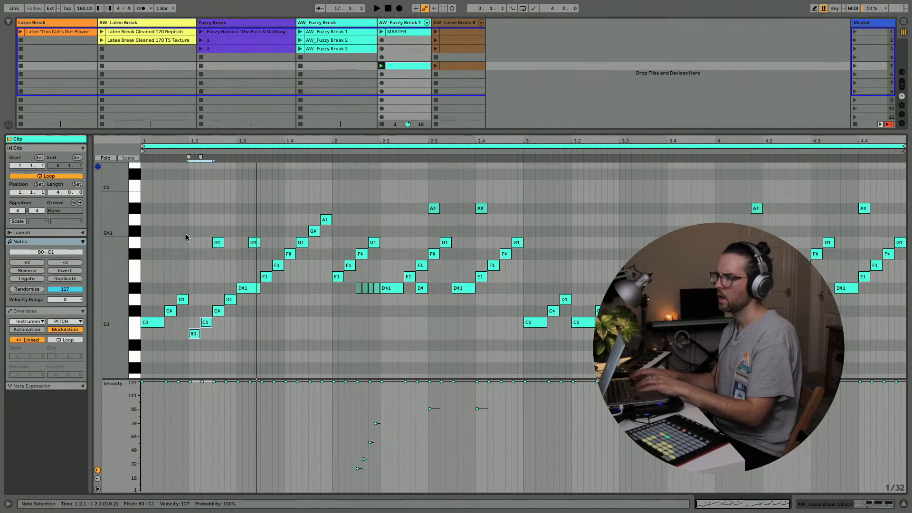
{"action": "left_click_drag", "start_coordinate": [195, 291], "coordinate": [195, 320]}
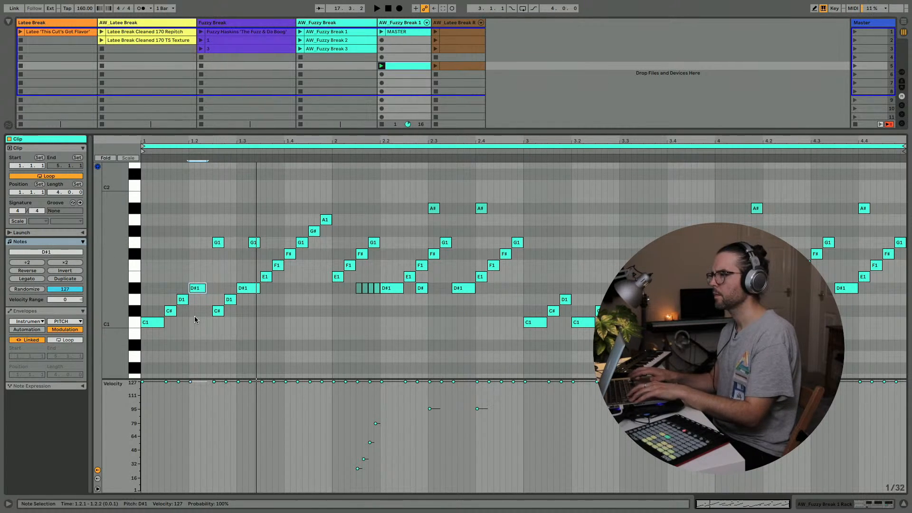
{"action": "key", "text": "shift+Right"}
{"action": "key", "text": "space"}
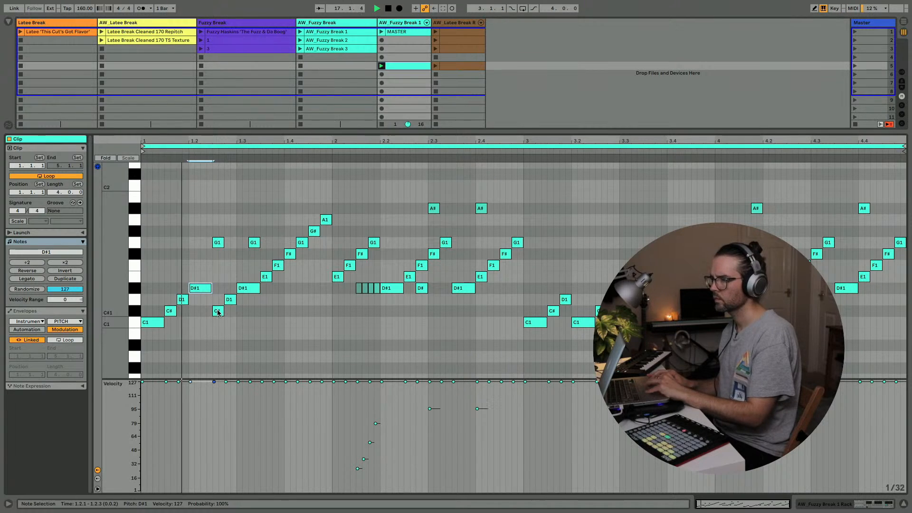
Replace the C#1 and G1 notes at 1.2.3 and the D1 at 1.2.4 with 1/16 E1 and F1 notes, and play the clip
{"action": "double_click", "coordinate": [218, 312]}
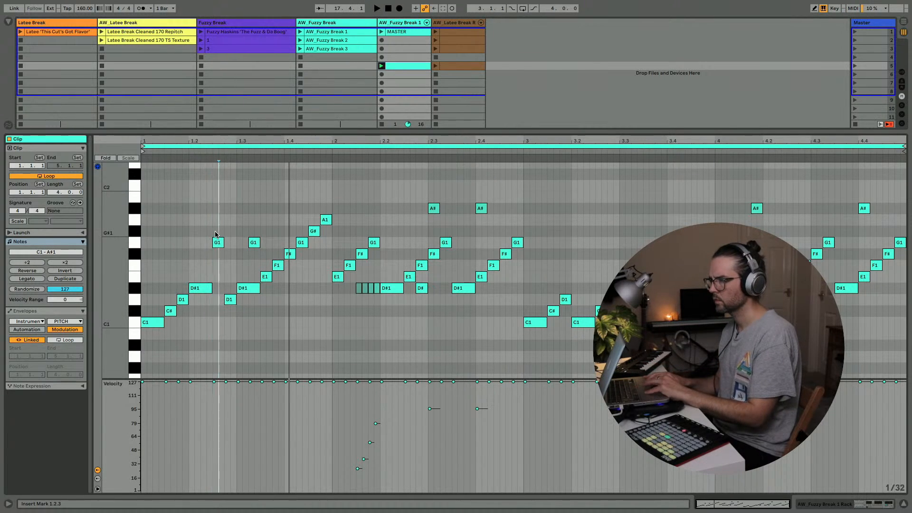
{"action": "left_click_drag", "start_coordinate": [219, 243], "coordinate": [228, 269]}
{"action": "key", "text": "space"}
{"action": "key", "text": "space"}
{"action": "key", "text": "space"}
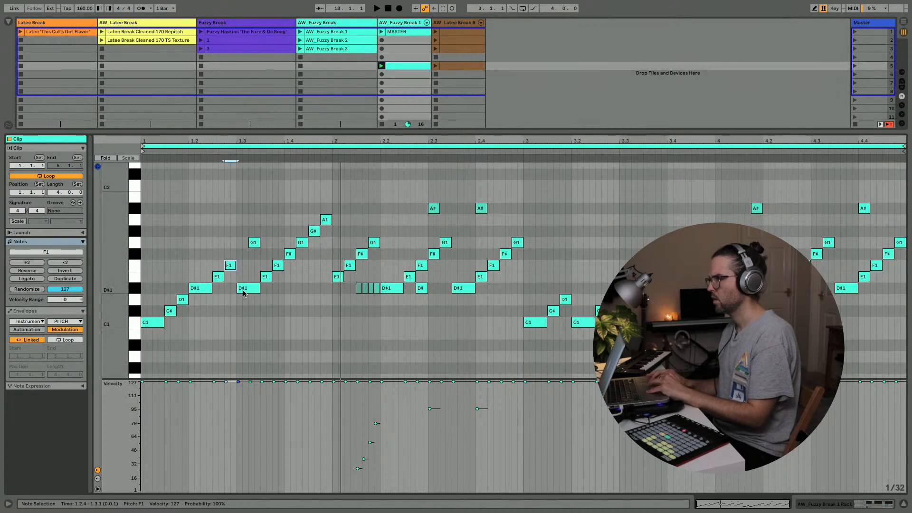
Raise the D#1 note at 1.3.1 to F#1, shorten it to 1/16, and play the clip
{"action": "left_click_drag", "start_coordinate": [243, 293], "coordinate": [242, 271]}
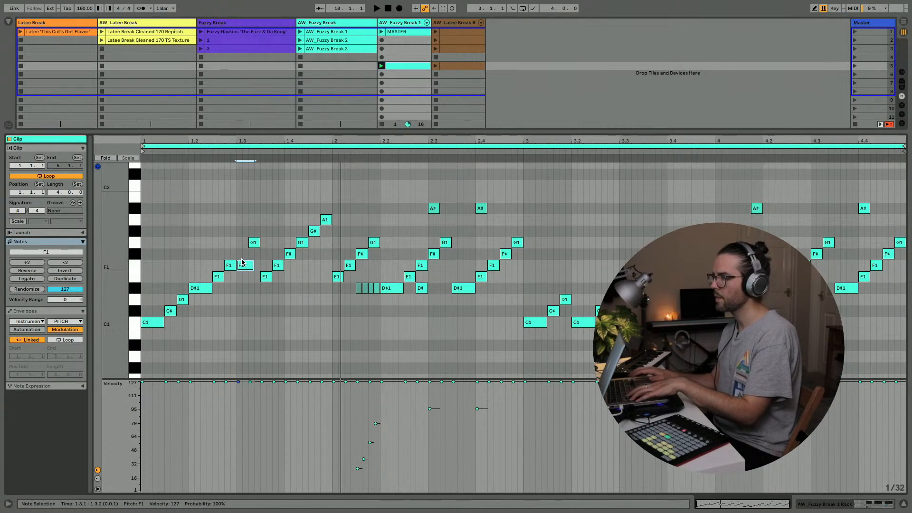
{"action": "key", "text": "space"}
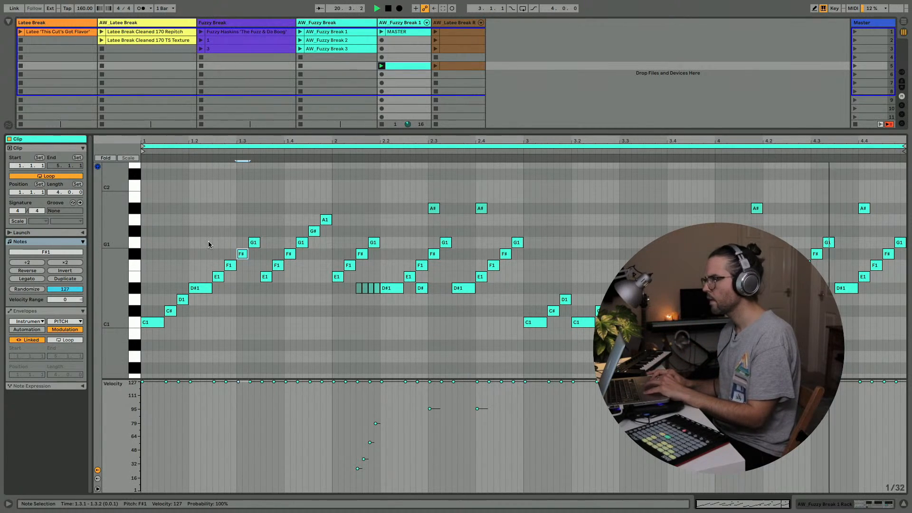
{"action": "key", "text": "ctrl+a"}
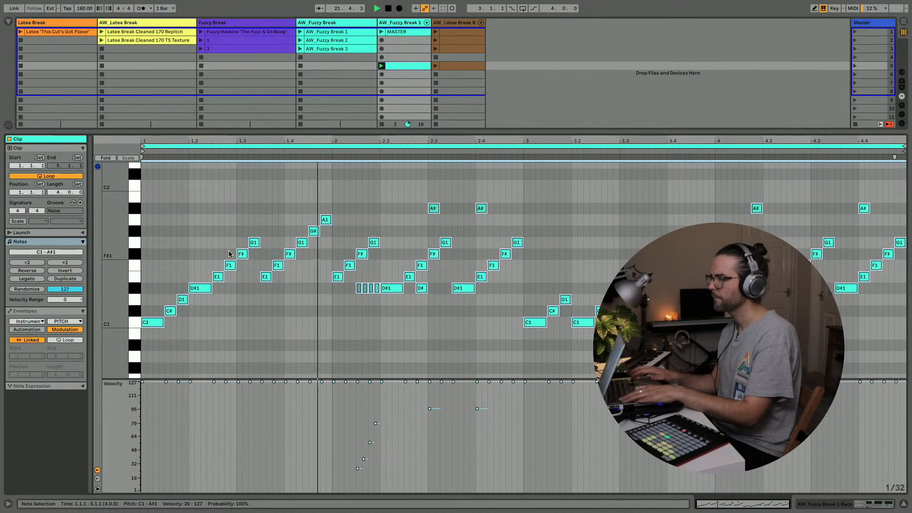
{"action": "left_click", "coordinate": [325, 205]}
Shorten the rising E1 to A1 notes from 1.3.3 to 1.4.4 and the E1 and F1 notes at 2.1.1 and 2.1.2 to 1/32
{"action": "key", "text": "space"}
{"action": "left_click_drag", "start_coordinate": [325, 206], "coordinate": [267, 305]}
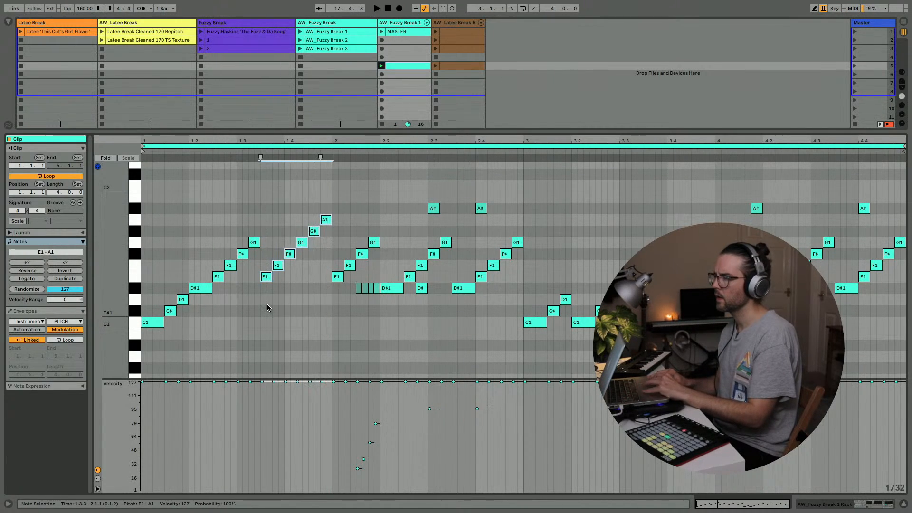
{"action": "left_click_drag", "start_coordinate": [284, 145], "coordinate": [283, 176]}
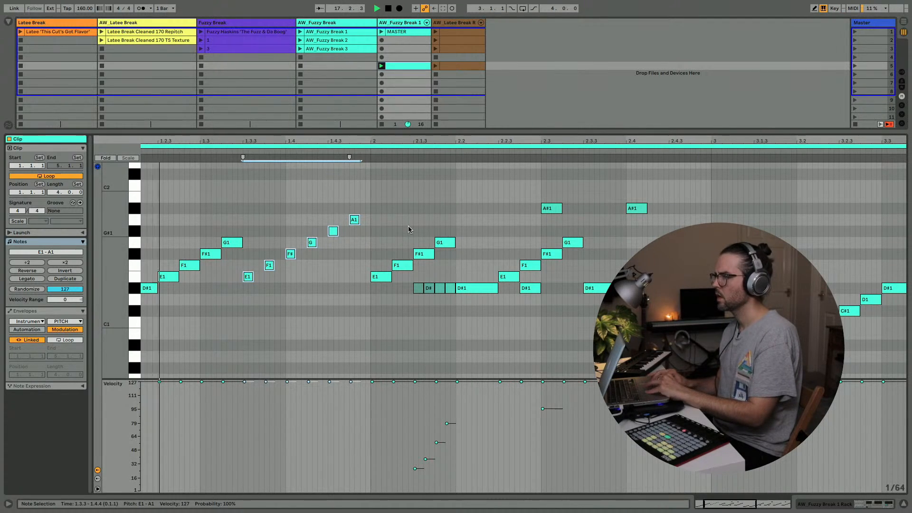
{"action": "left_click_drag", "start_coordinate": [409, 229], "coordinate": [377, 310]}
{"action": "key", "text": "shift+Left"}
{"action": "key", "text": "shift+Left"}
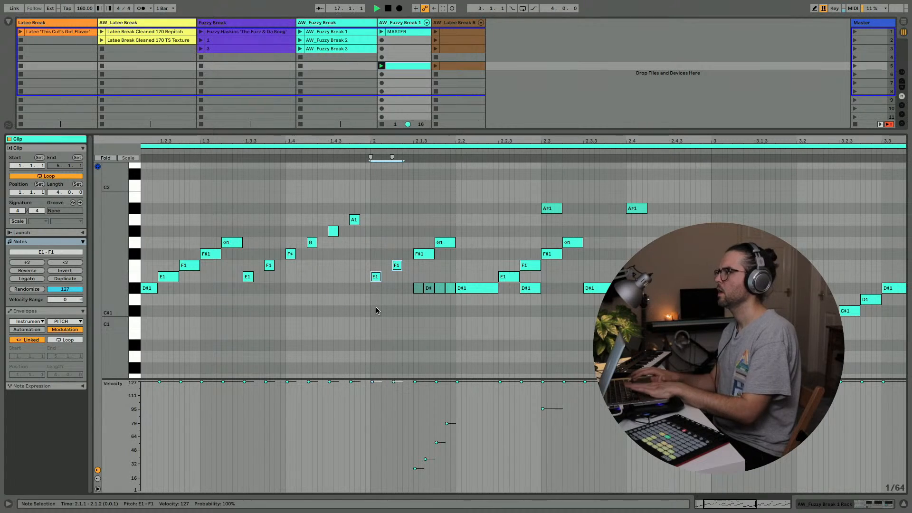
Shorten the four D#1 roll notes starting at 2.1.3 to 1/64, and play the clip again
{"action": "left_click_drag", "start_coordinate": [420, 269], "coordinate": [454, 300]}
{"action": "key", "text": "shift+Left"}
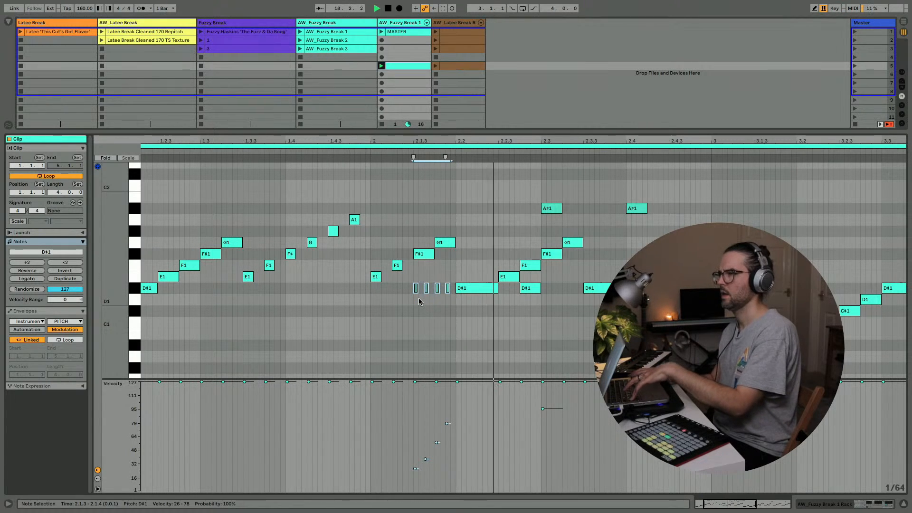
{"action": "key", "text": "space"}
Extend the D#1 note at 2.2.1 to 3/16 so it ends at 2.2.4, and look briefly at the mixer and rack
{"action": "left_click_drag", "start_coordinate": [485, 270], "coordinate": [485, 317]}
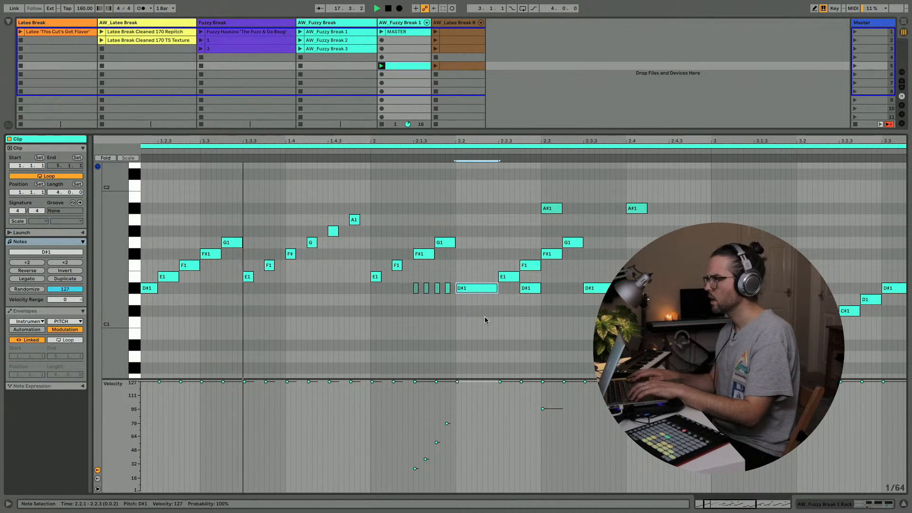
{"action": "key", "text": "shift+Right"}
{"action": "key", "text": "shift+Right"}
{"action": "key", "text": "shift+Right"}
{"action": "key", "text": "shift+Right"}
{"action": "key", "text": "shift+Tab"}
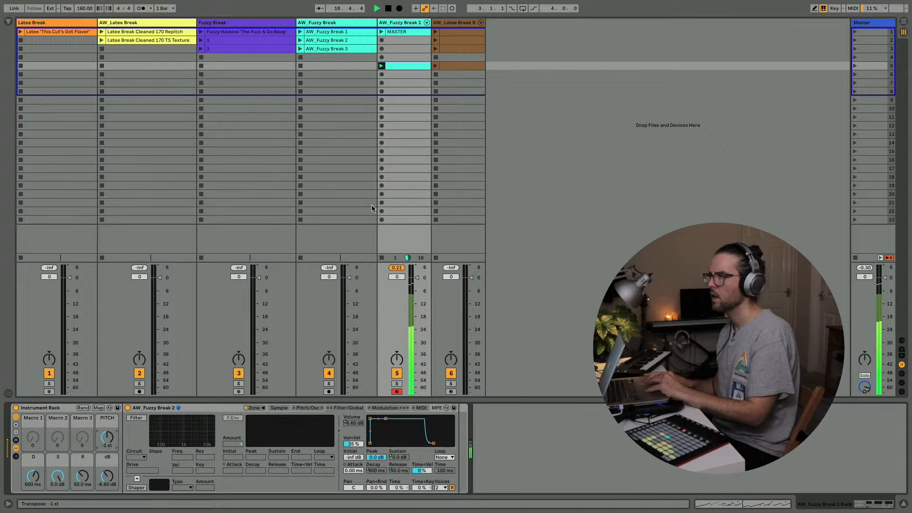
{"action": "key", "text": "shift+Tab"}
Duplicate the C1, C#1 and D1 notes of the first beat onto beat 1.2
{"action": "scroll", "coordinate": [352, 272], "scroll_direction": "left", "scroll_amount": 3}
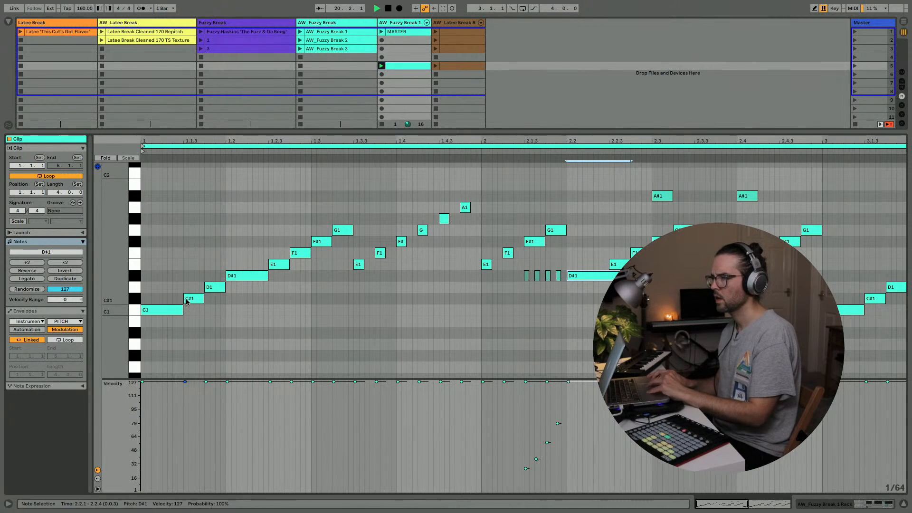
{"action": "key", "text": "space"}
{"action": "left_click_drag", "start_coordinate": [202, 294], "coordinate": [147, 356]}
{"action": "key", "text": "super+d"}
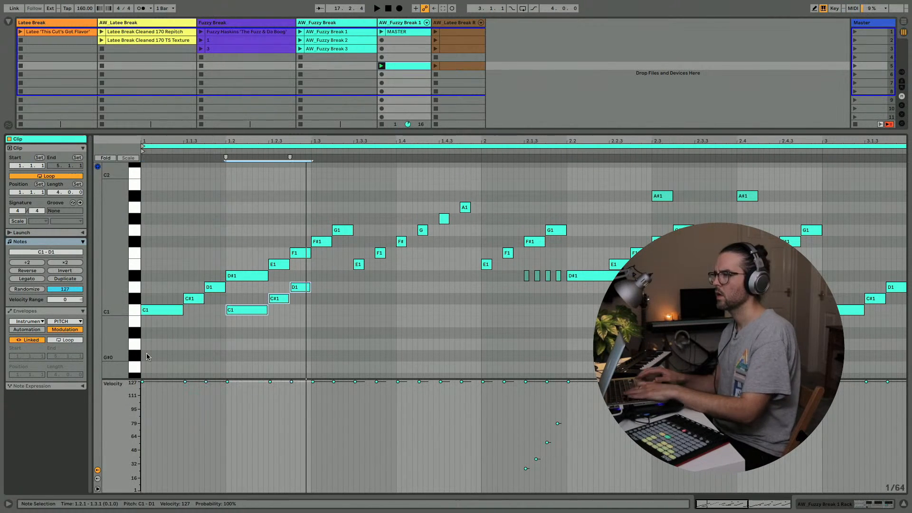
Delete the D#1, E1 and F1 notes overlapping the duplicated notes on beat 1.2 while the clip plays
{"action": "key", "text": "space"}
{"action": "left_click", "coordinate": [246, 275]}
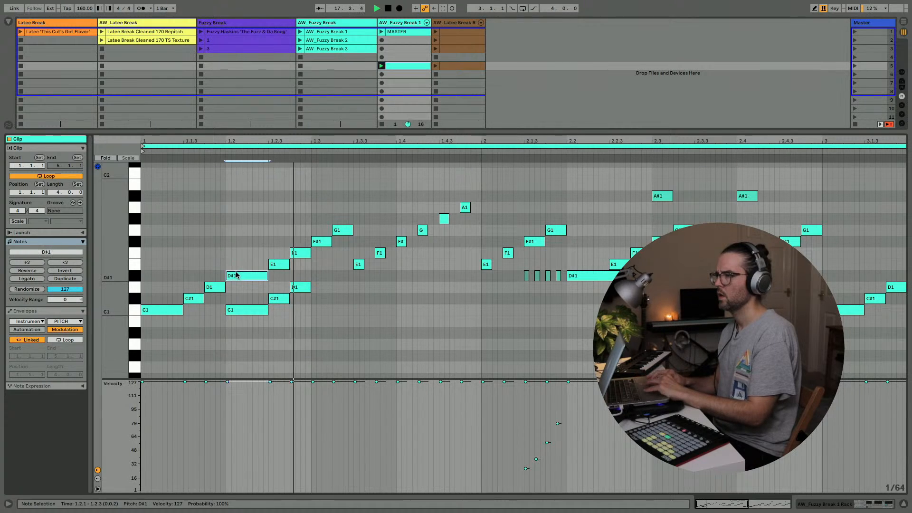
{"action": "key", "text": "Delete"}
{"action": "left_click", "coordinate": [282, 263]}
{"action": "key", "text": "Delete"}
{"action": "left_click", "coordinate": [296, 253]}
{"action": "key", "text": "Delete"}
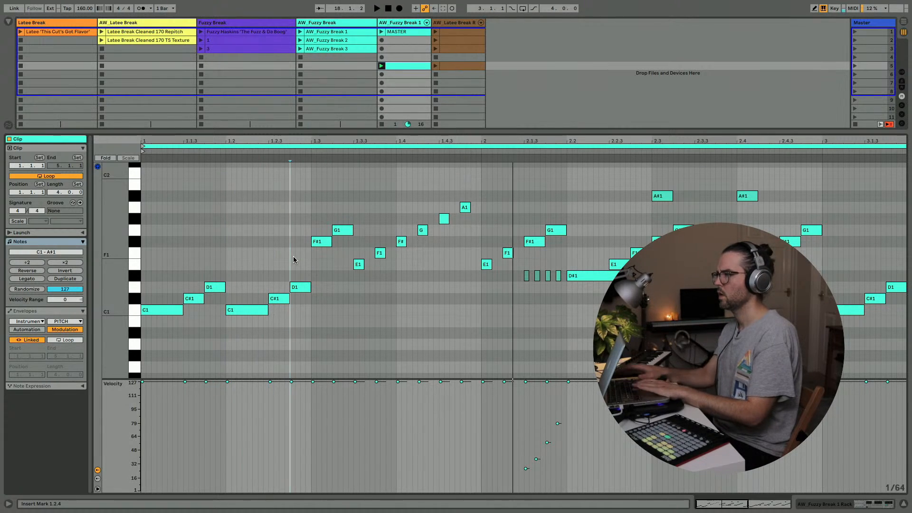
Replace the F#1 note at 1.3.1 with a 1/8 D#1 note
{"action": "scroll", "coordinate": [304, 309], "scroll_direction": "up", "scroll_amount": 2}
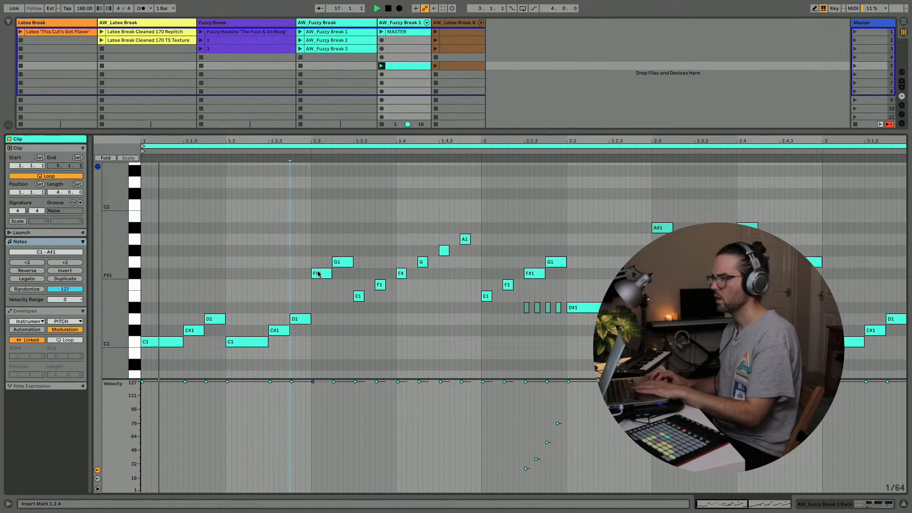
{"action": "double_click", "coordinate": [318, 308]}
{"action": "key", "text": "shift+Right"}
{"action": "key", "text": "shift+Right"}
{"action": "key", "text": "shift+Right"}
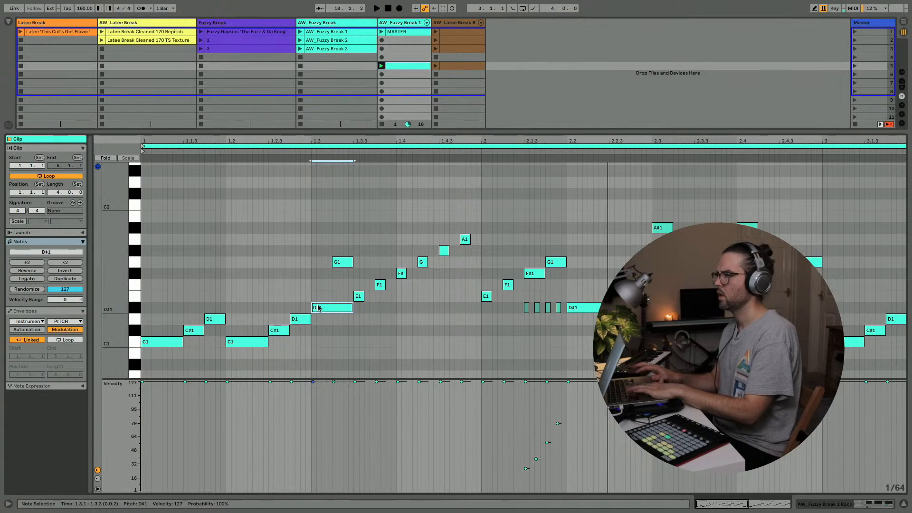
Replace the C#1 and D1 notes at 1.1.3 and 1.1.4 with drawn 1/16 G1 and G#1 notes, and play the clip
{"action": "key", "text": "b"}
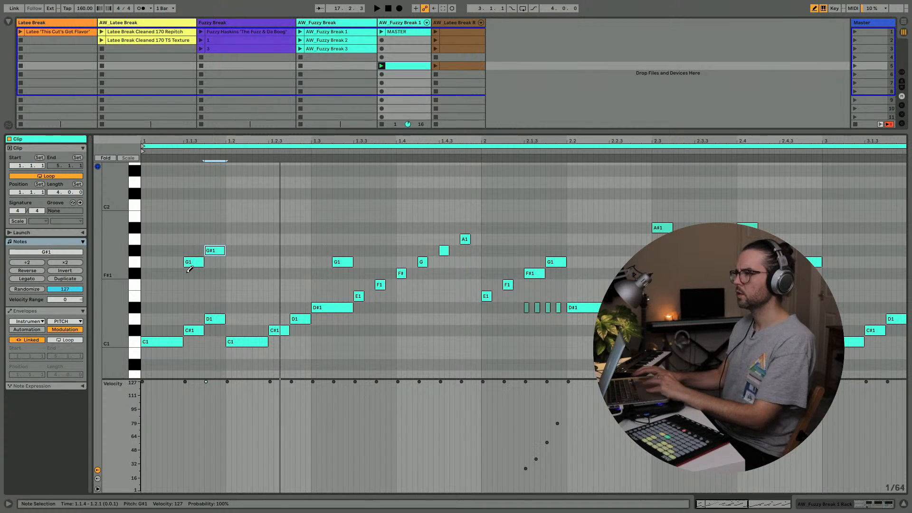
{"action": "left_click", "coordinate": [215, 316]}
{"action": "left_click", "coordinate": [195, 330]}
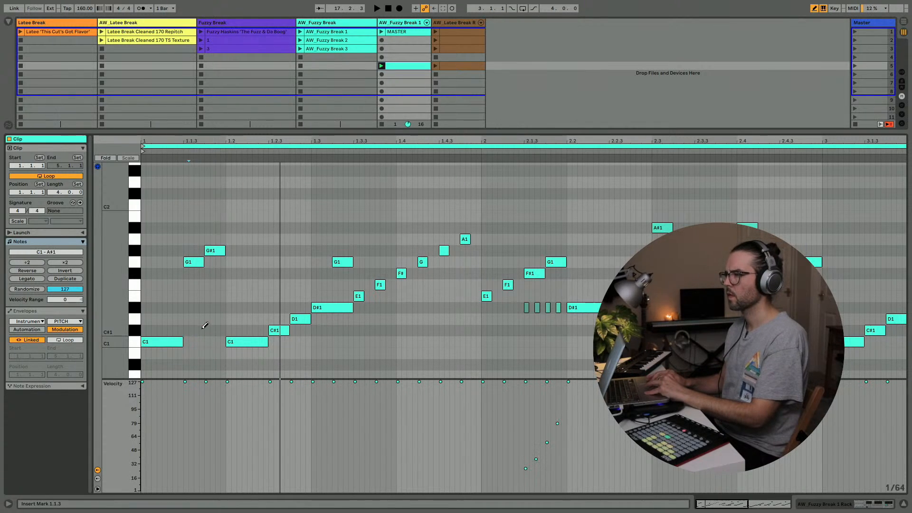
{"action": "key", "text": "space"}
{"action": "key", "text": "b"}
{"action": "key", "text": "space"}
{"action": "key", "text": "space"}
{"action": "key", "text": "space"}
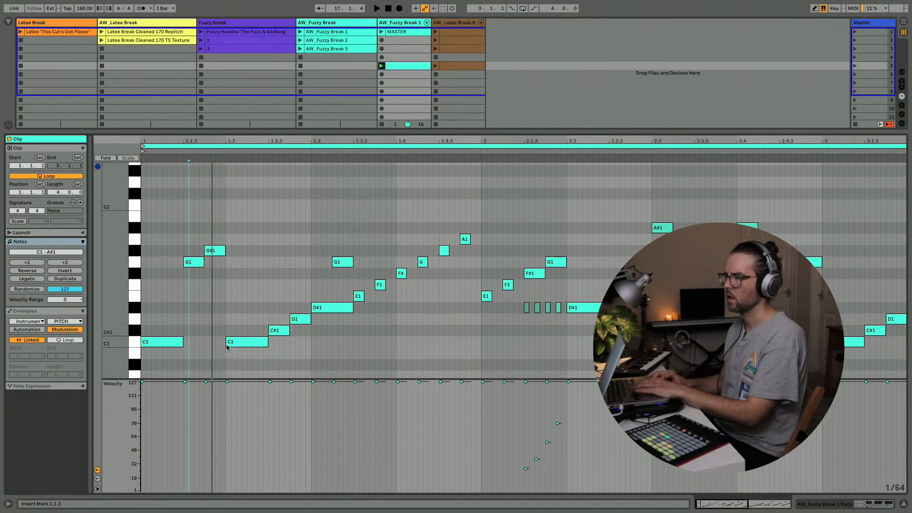
Try the C1 note at 1.2.1 raised to D#1 during playback, and lower it back to C1
{"action": "left_click", "coordinate": [230, 343]}
{"action": "key", "text": "space"}
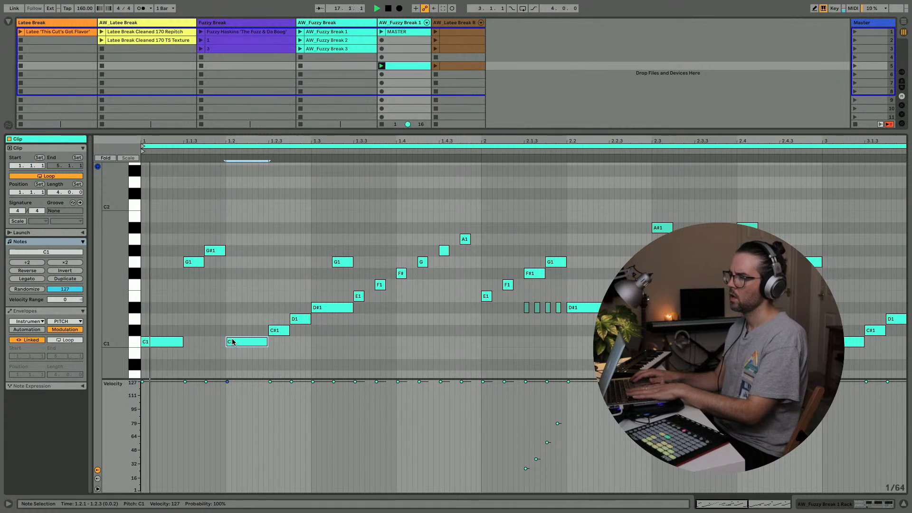
{"action": "key", "text": "Up"}
{"action": "key", "text": "Up"}
{"action": "key", "text": "Up"}
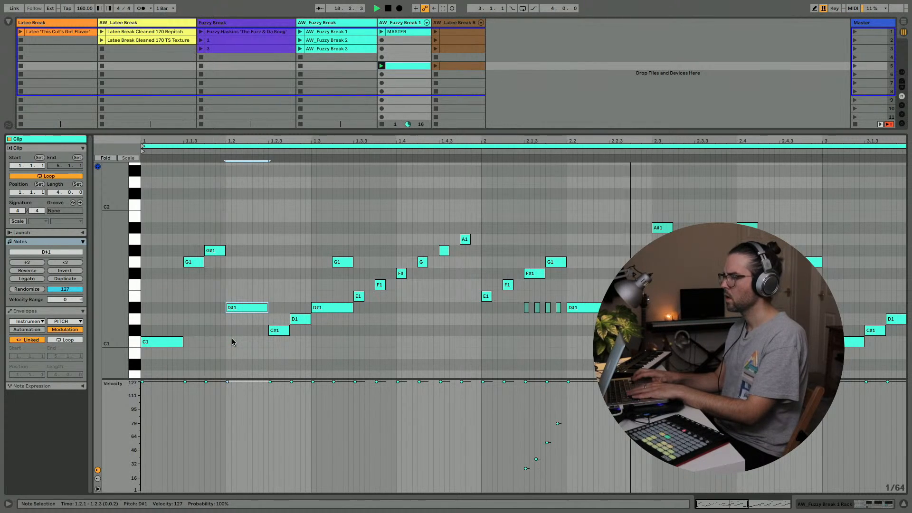
{"action": "key", "text": "Down"}
{"action": "key", "text": "Down"}
{"action": "key", "text": "Down"}
Play the scene 5 Latee Break rack clip alongside the Fuzzy Break pattern, stop it, and select the AW_Fuzzy Break 1 Rack track
{"action": "key", "text": "shift+Tab"}
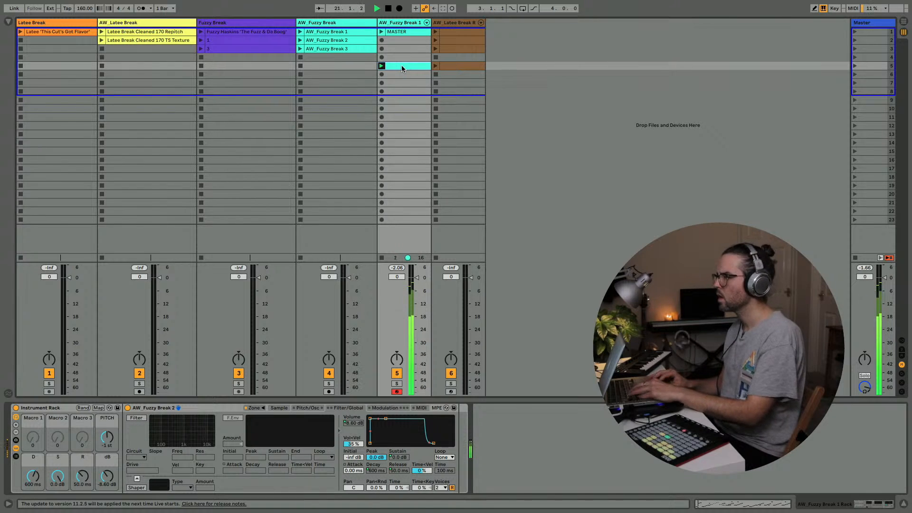
{"action": "left_click", "coordinate": [436, 66]}
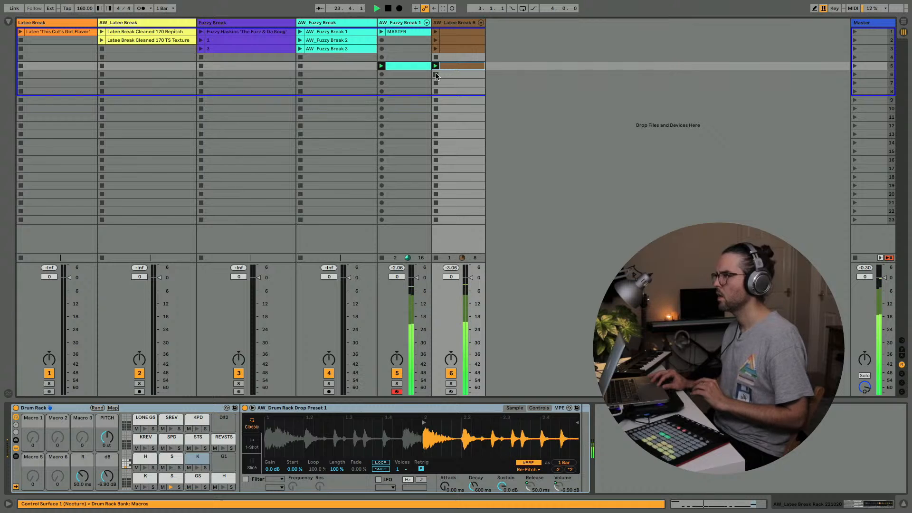
{"action": "left_click", "coordinate": [436, 74]}
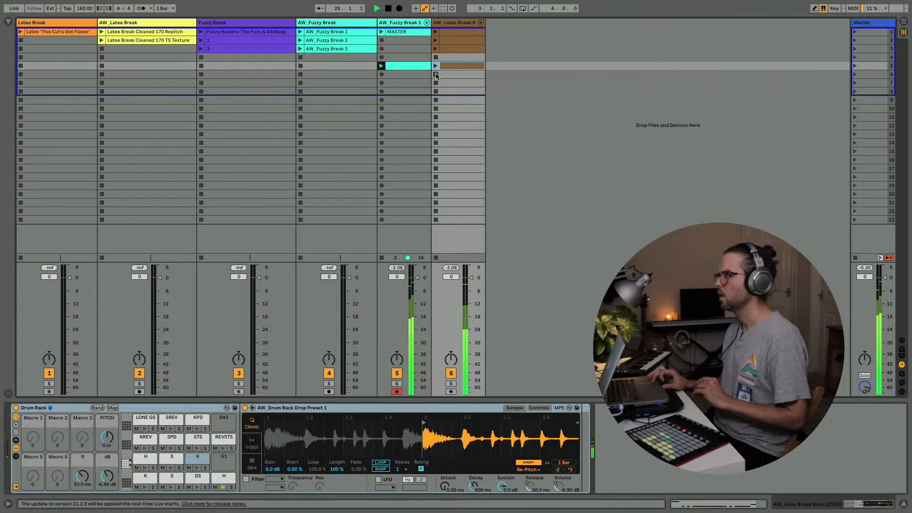
{"action": "left_click", "coordinate": [397, 23]}
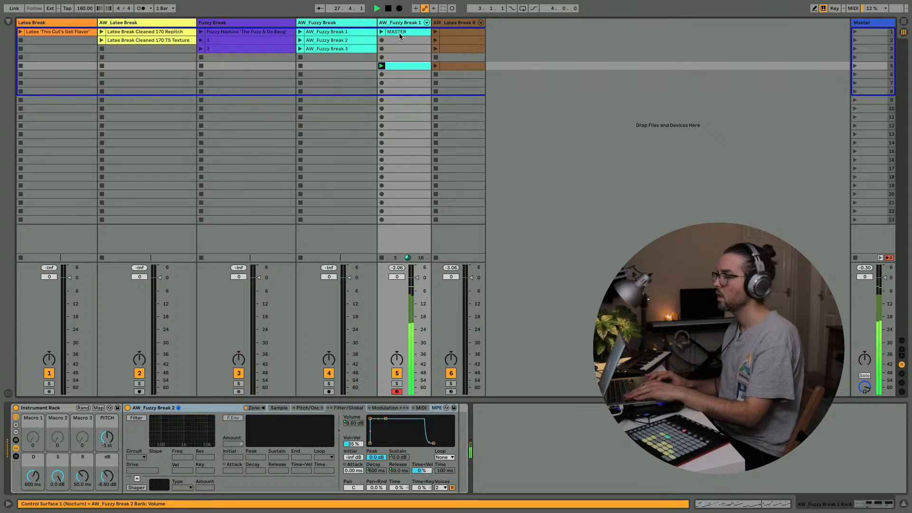
Place the MASTER clip at 17.1.1 on the AW_Fuzzy Break 1 Rack track in the Arrangement, and play back the arrangement
{"action": "key", "text": "Tab"}
{"action": "left_click_drag", "start_coordinate": [400, 37], "coordinate": [184, 95]}
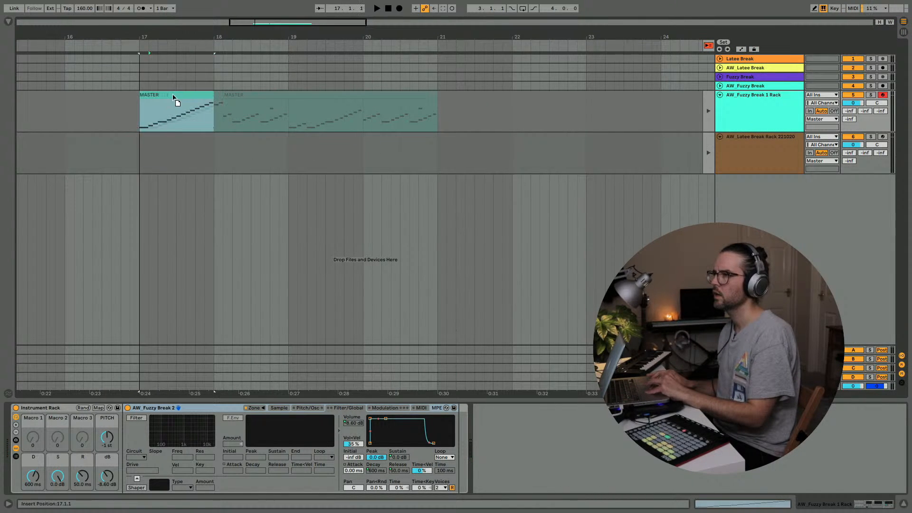
{"action": "left_click", "coordinate": [709, 45]}
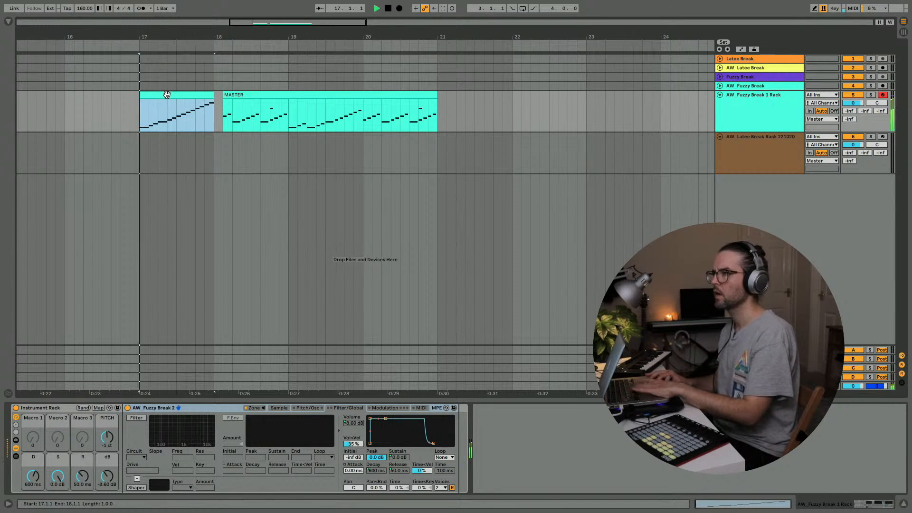
{"action": "scroll", "coordinate": [159, 71], "scroll_direction": "up", "scroll_amount": 5}
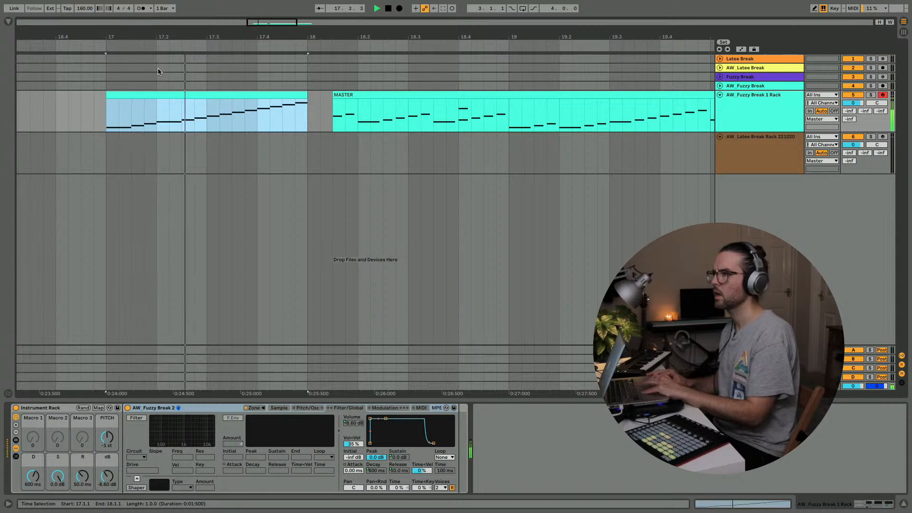
{"action": "scroll", "coordinate": [158, 71], "scroll_direction": "down", "scroll_amount": 3}
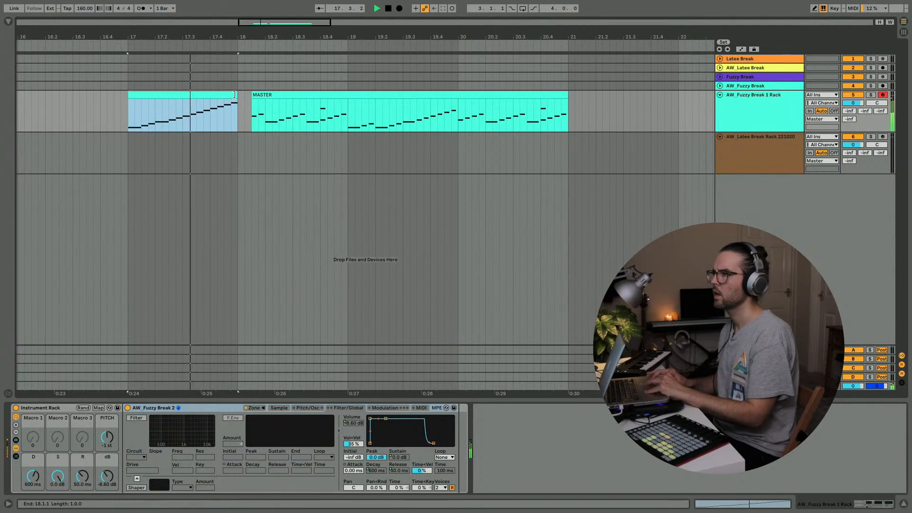
Extend the one-bar clip at bar 17 to end at bar 19 and audition the slices in its first bar
{"action": "left_click_drag", "start_coordinate": [235, 95], "coordinate": [348, 94]}
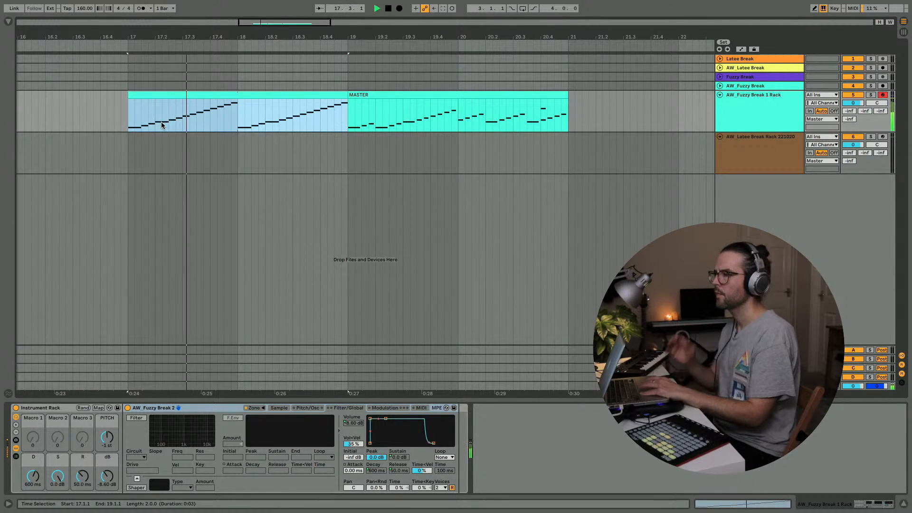
{"action": "key", "text": "space"}
{"action": "left_click_drag", "start_coordinate": [155, 125], "coordinate": [196, 126]}
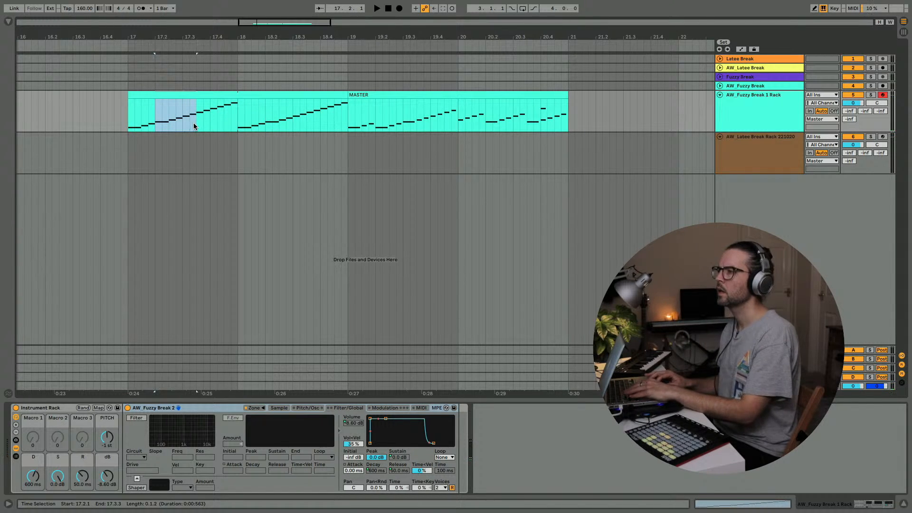
{"action": "key", "text": "space"}
{"action": "left_click", "coordinate": [212, 129]}
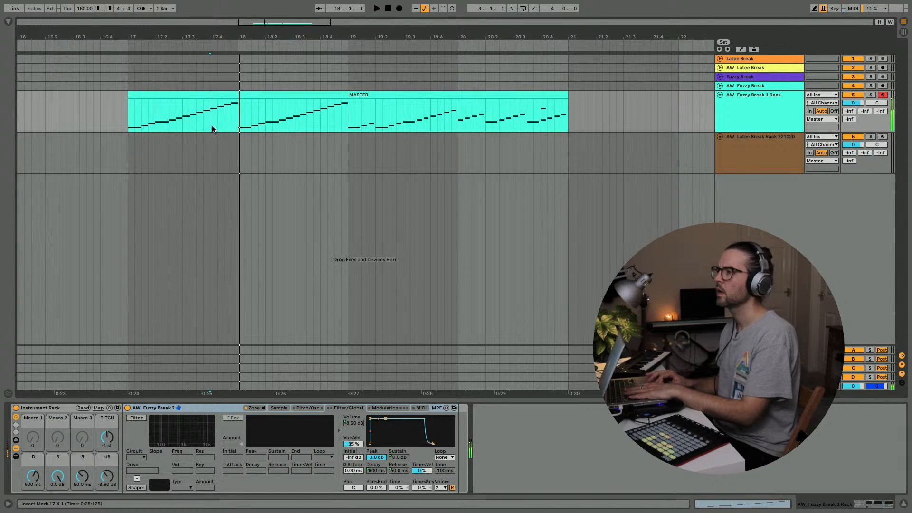
{"action": "left_click", "coordinate": [124, 112]}
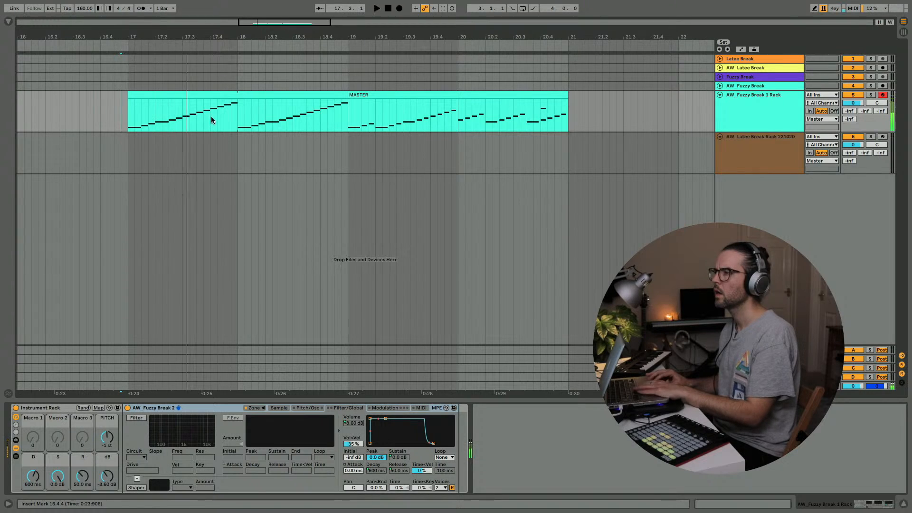
Copy the slices in the last beat of bar 17, paste them at 17.2.1, and play back the edited pattern
{"action": "left_click_drag", "start_coordinate": [211, 116], "coordinate": [234, 121]}
{"action": "left_click", "coordinate": [154, 121]}
{"action": "key", "text": "super+v"}
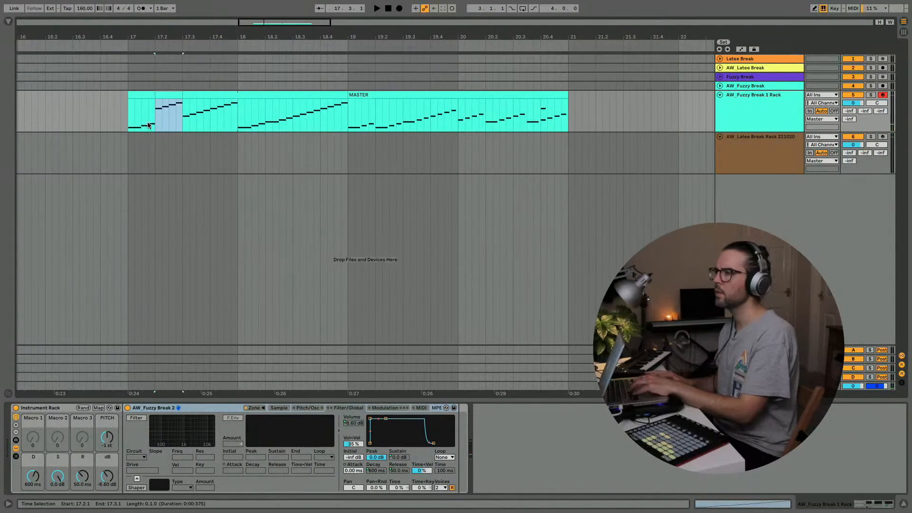
{"action": "left_click", "coordinate": [131, 121]}
{"action": "key", "text": "space"}
{"action": "key", "text": "space"}
{"action": "key", "text": "space"}
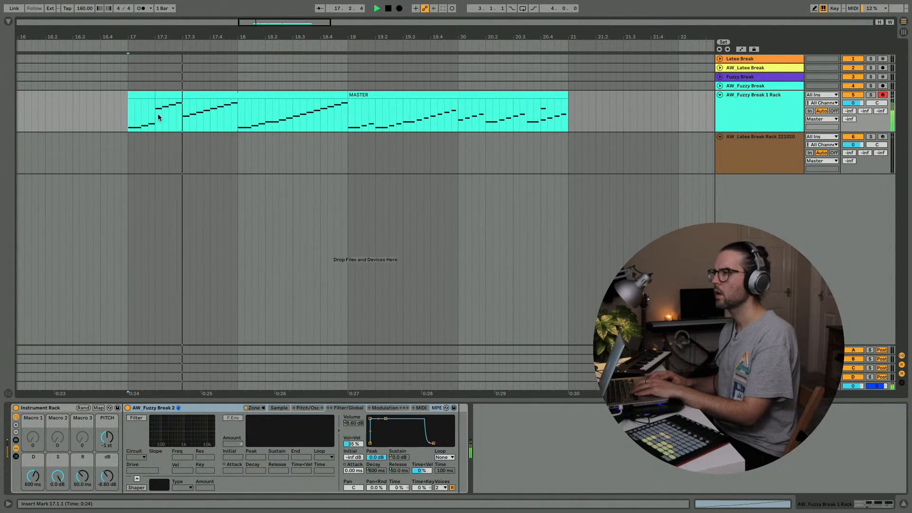
{"action": "left_click", "coordinate": [236, 129]}
{"action": "key", "text": "space"}
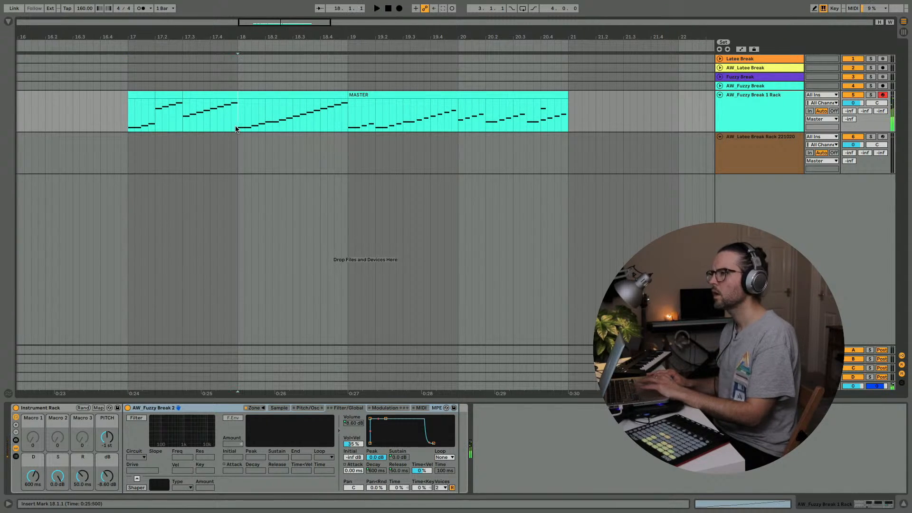
Consolidate the range from 17.1.1 to 19.1.1 into one clip and play it back from bar 17
{"action": "left_click_drag", "start_coordinate": [345, 131], "coordinate": [128, 104]}
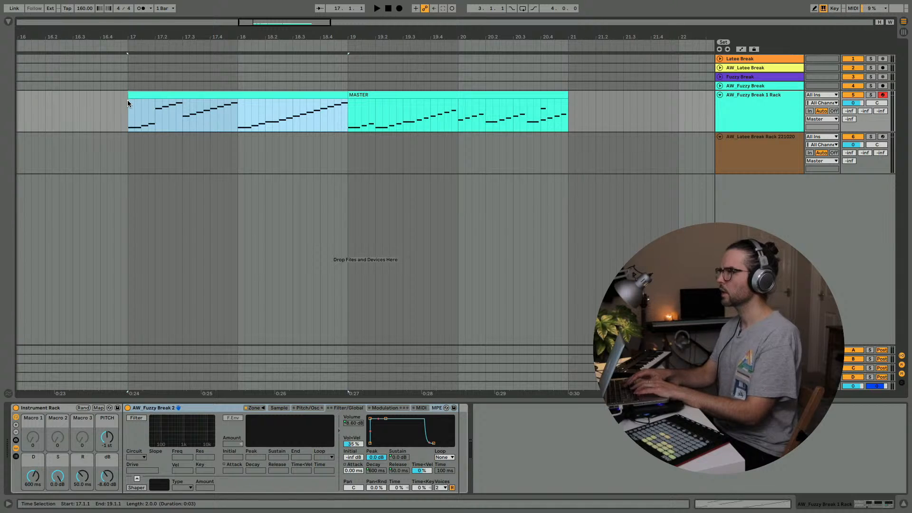
{"action": "key", "text": "space"}
{"action": "key", "text": "space"}
{"action": "key", "text": "space"}
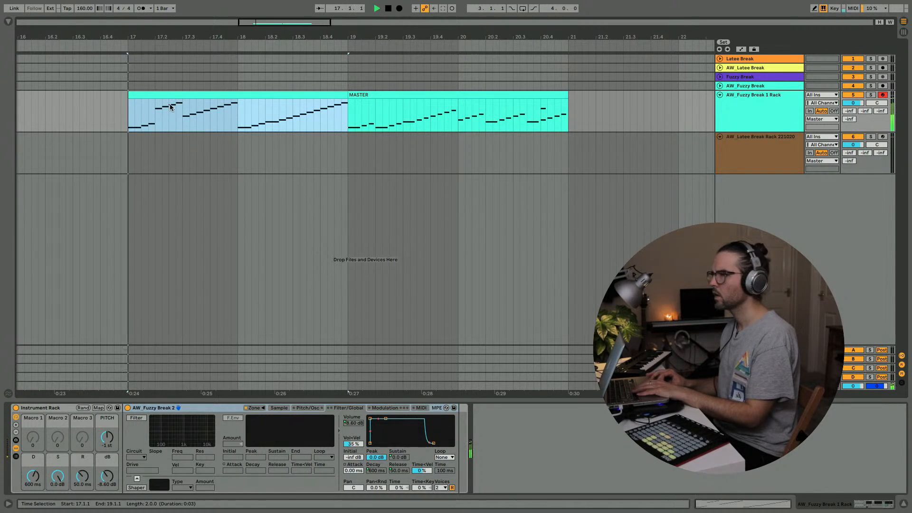
{"action": "key", "text": "space"}
{"action": "key", "text": "space"}
{"action": "key", "text": "space"}
{"action": "key", "text": "space"}
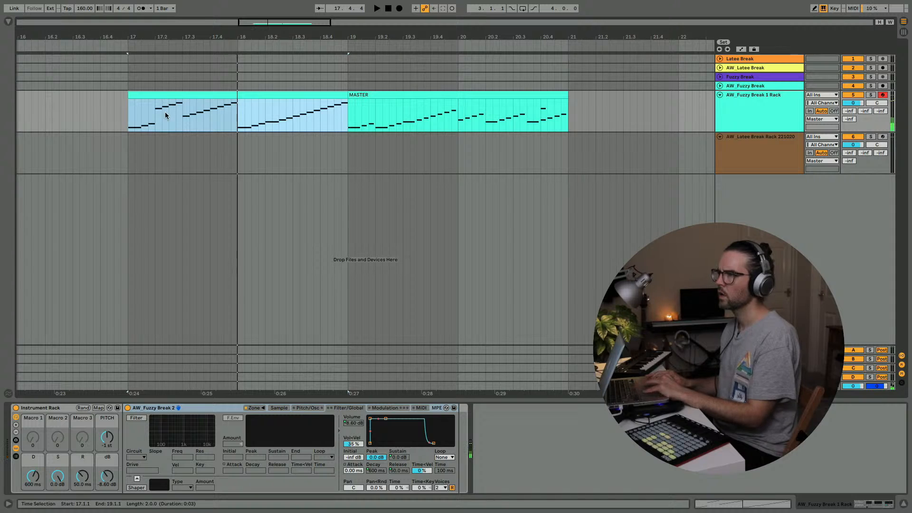
Audition the consolidated clip from several points within bar 17, including 17.3.3 and 17.3.4
{"action": "left_click", "coordinate": [160, 121]}
{"action": "key", "text": "space"}
{"action": "left_click", "coordinate": [156, 94]}
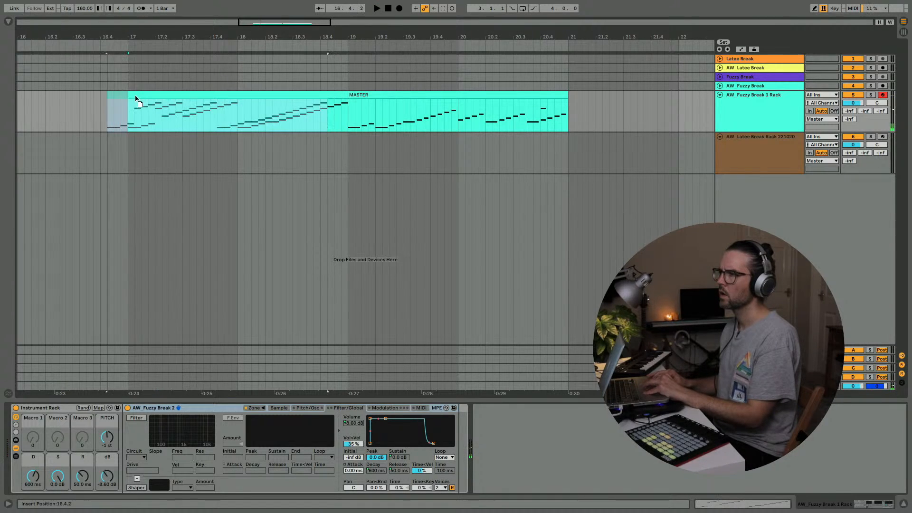
{"action": "left_click", "coordinate": [162, 119]}
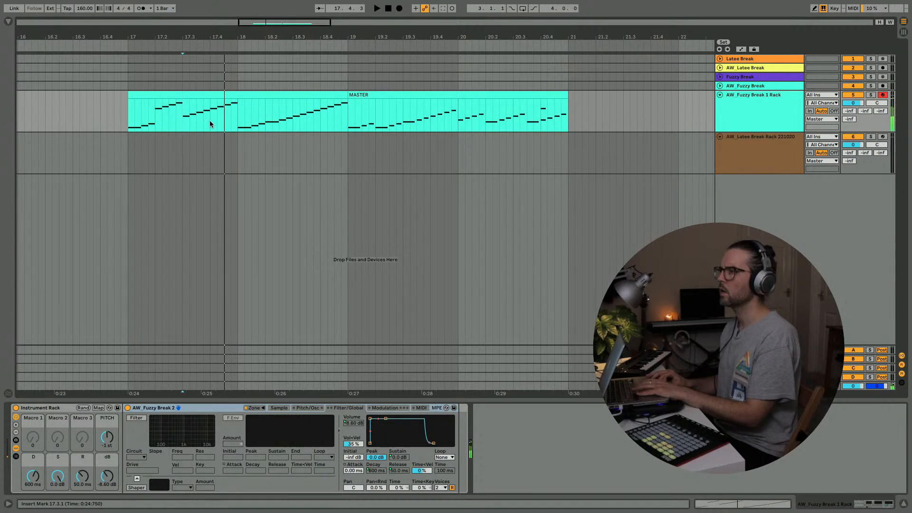
{"action": "left_click", "coordinate": [199, 122]}
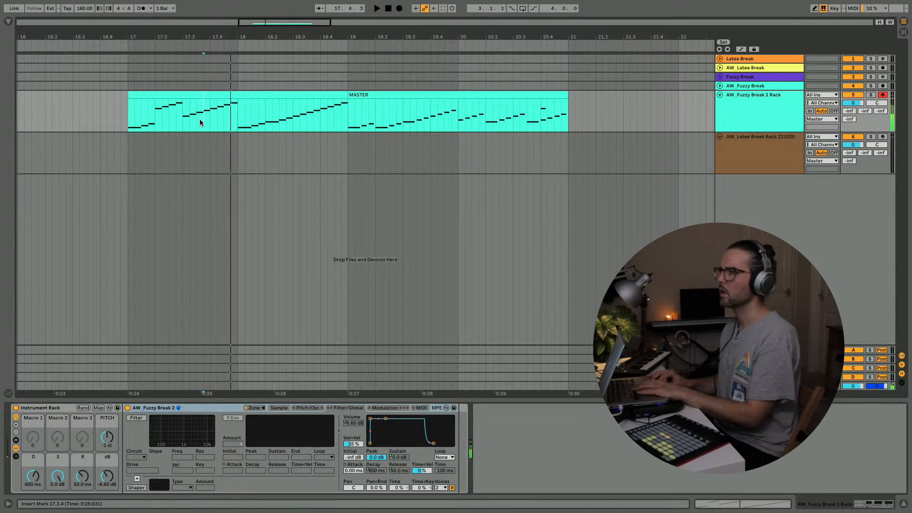
{"action": "key", "text": "space"}
{"action": "key", "text": "space"}
{"action": "left_click", "coordinate": [193, 115]}
{"action": "key", "text": "space"}
{"action": "key", "text": "space"}
{"action": "key", "text": "space"}
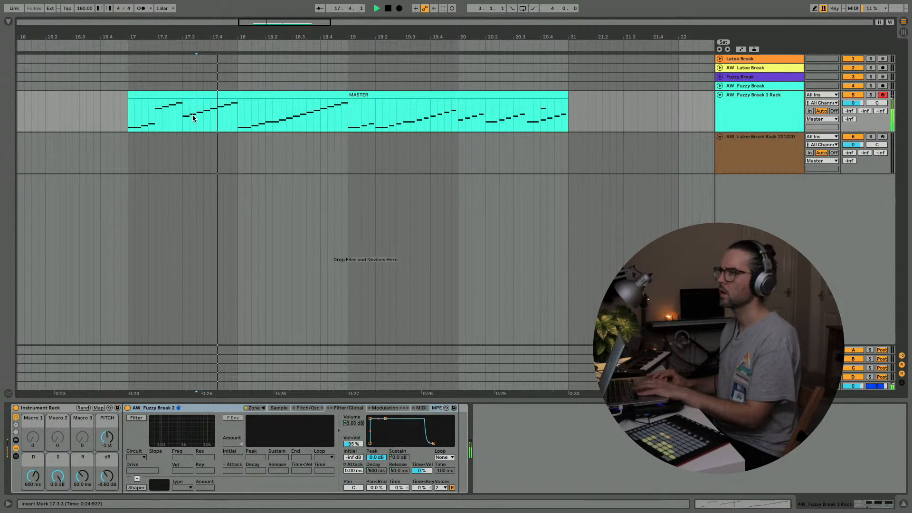
Try pasting a copy of the slices from 17.3.3 over the start of bar 17, and undo the paste
{"action": "key", "text": "space"}
{"action": "left_click_drag", "start_coordinate": [193, 118], "coordinate": [229, 125]}
{"action": "key", "text": "super+c"}
{"action": "left_click", "coordinate": [129, 112]}
{"action": "key", "text": "super+v"}
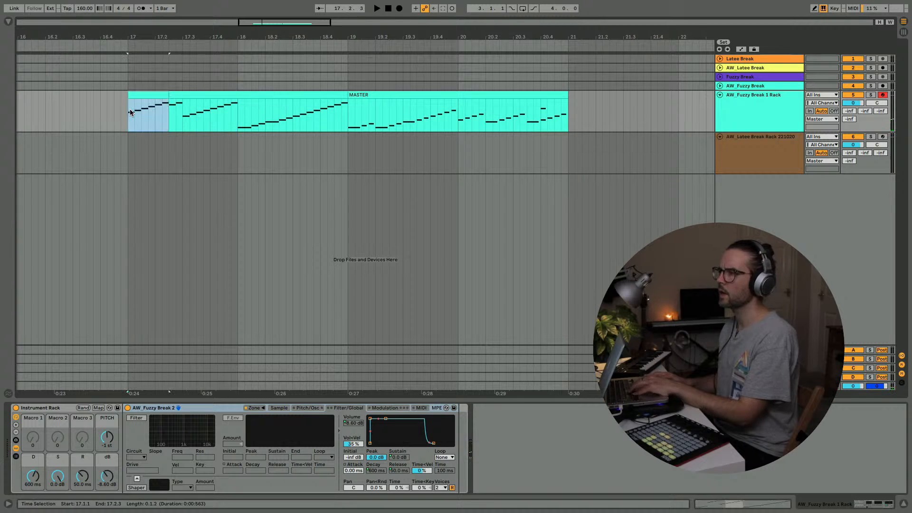
{"action": "key", "text": "space"}
{"action": "key", "text": "super+z"}
{"action": "key", "text": "space"}
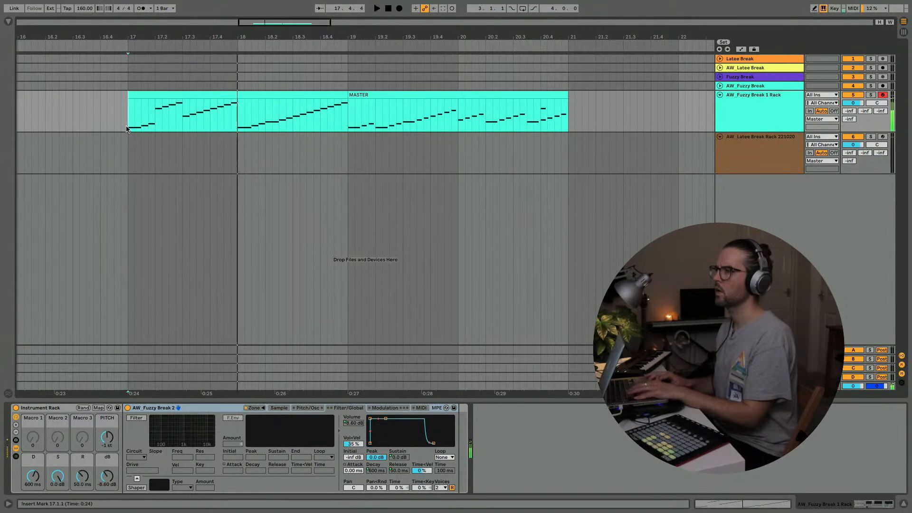
{"action": "key", "text": "space"}
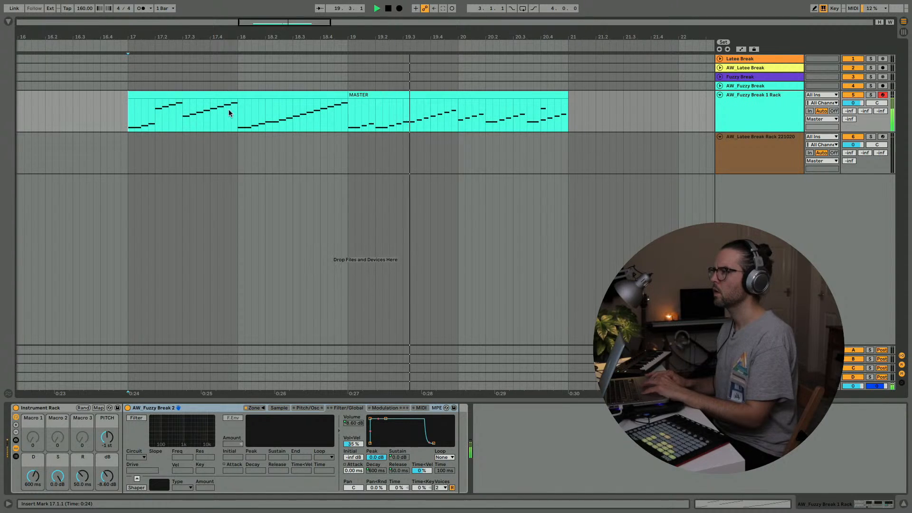
Open the consolidated clip's notes for editing
{"action": "double_click", "coordinate": [236, 95]}
{"action": "left_click", "coordinate": [192, 259]}
{"action": "key", "text": "space"}
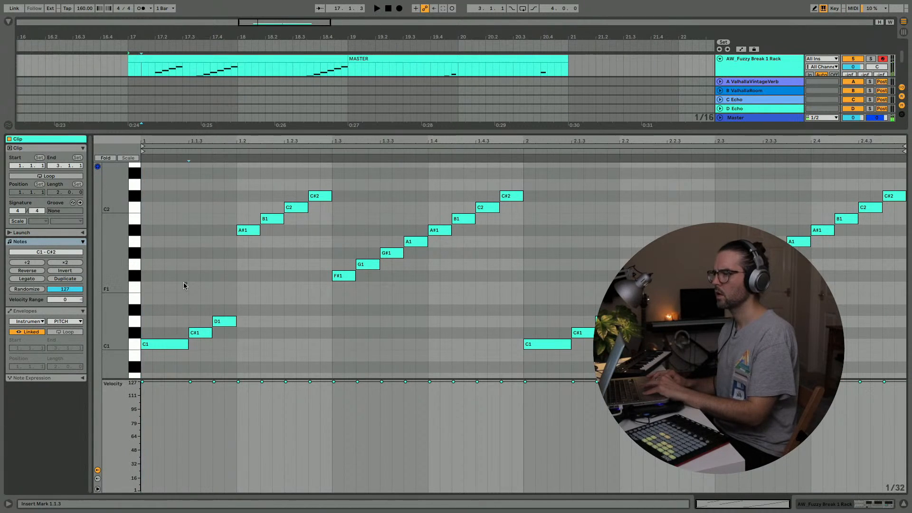
Shorten the first C1 note to one sixteenth and duplicate it right behind as C#1
{"action": "left_click", "coordinate": [166, 342]}
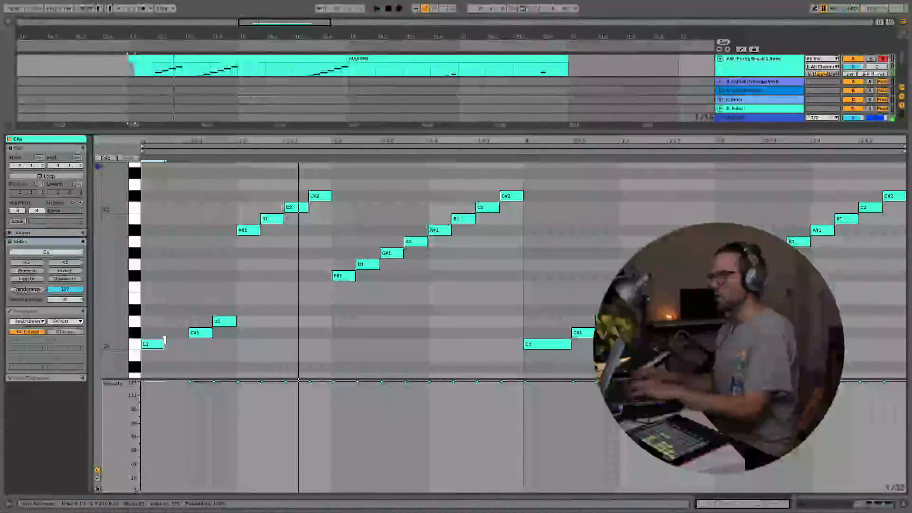
{"action": "key", "text": "ctrl+d"}
{"action": "key", "text": "Up"}
{"action": "key", "text": "space"}
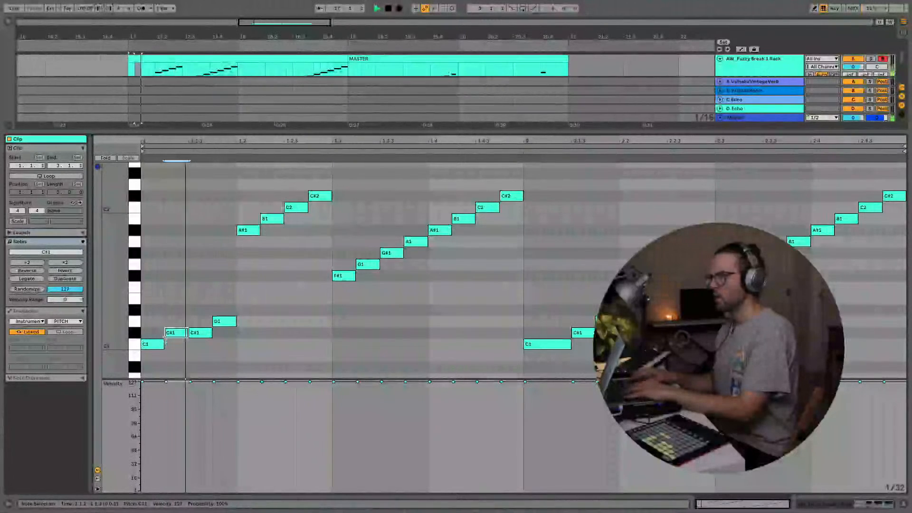
Transpose the clip's first two notes up to E1 and F1 while listening to the result
{"action": "key", "text": "space"}
{"action": "left_click_drag", "start_coordinate": [175, 310], "coordinate": [143, 364]}
{"action": "key", "text": "Up"}
{"action": "key", "text": "Up"}
{"action": "key", "text": "space"}
{"action": "key", "text": "Up"}
{"action": "key", "text": "Up"}
{"action": "key", "text": "Up"}
{"action": "key", "text": "Up"}
{"action": "key", "text": "Up"}
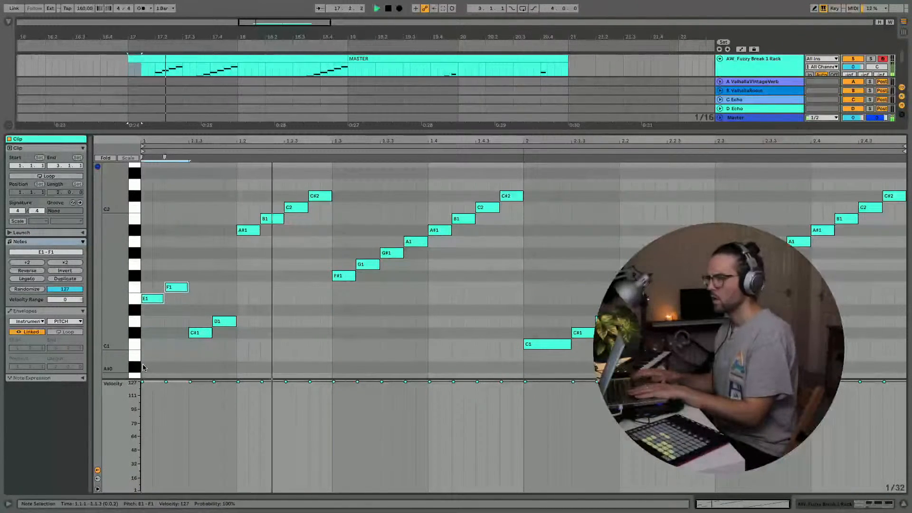
Replace the opening E1 and F1 notes with a G#1 sixteenth note at 1.1.1 and a duplicate raised to A1
{"action": "key", "text": "space"}
{"action": "key", "text": "Delete"}
{"action": "left_click", "coordinate": [151, 264]}
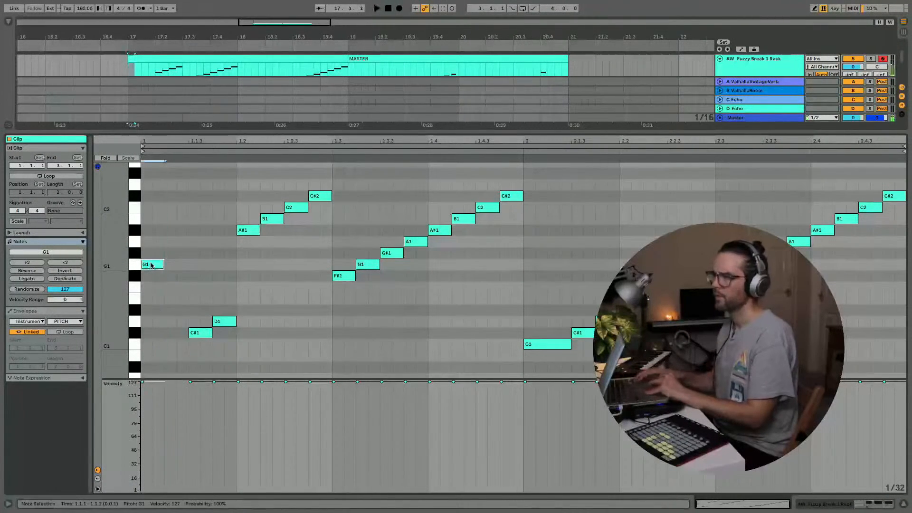
{"action": "key", "text": "Down"}
{"action": "key", "text": "space"}
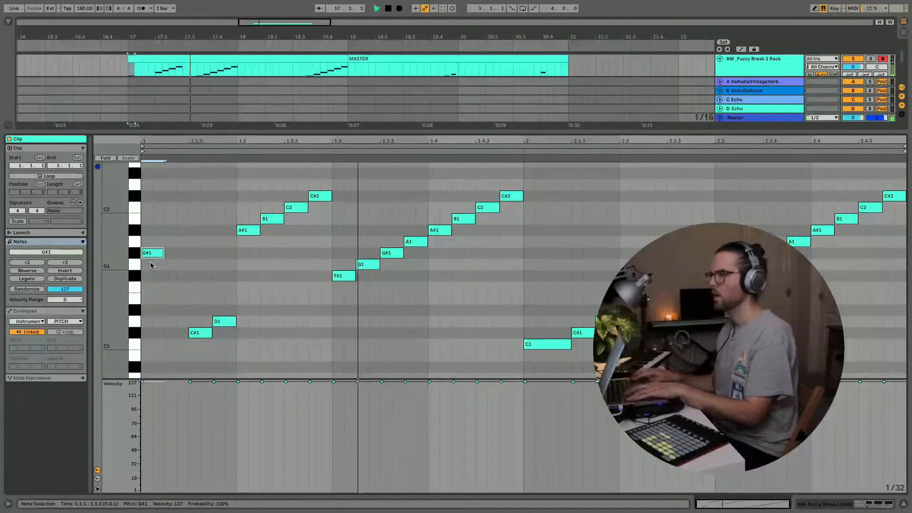
{"action": "key", "text": "ctrl+d"}
{"action": "key", "text": "Up"}
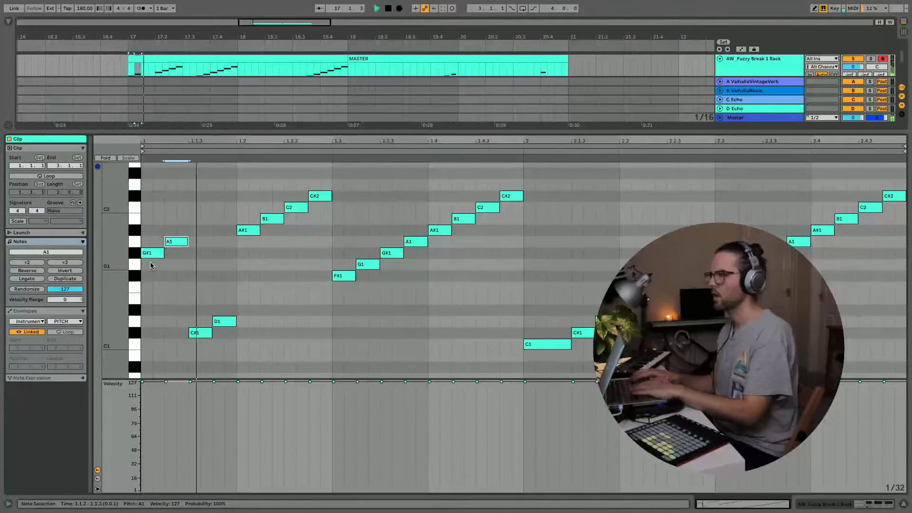
Duplicate the A1 note onto the third sixteenth, lower it to G1, and raise the following D1 note to G#1
{"action": "key", "text": "ctrl+d"}
{"action": "key", "text": "Down"}
{"action": "key", "text": "Down"}
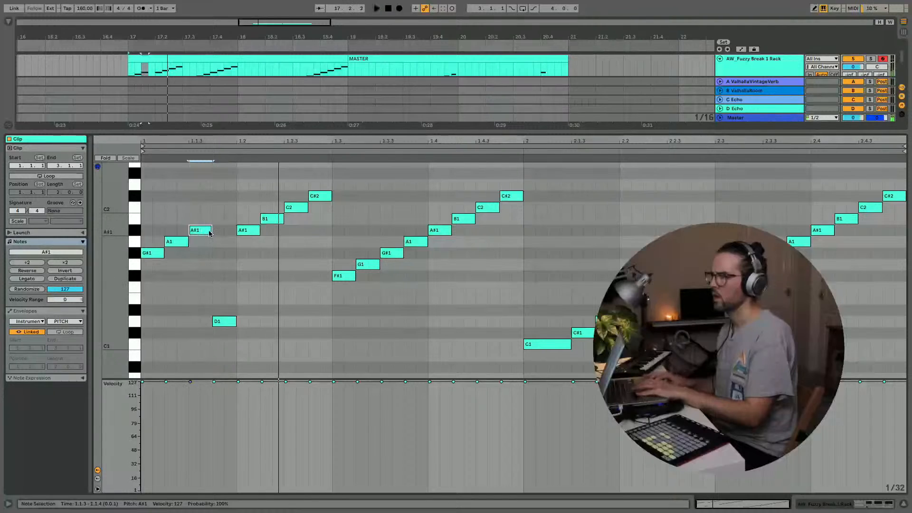
{"action": "key", "text": "Down"}
{"action": "key", "text": "Down"}
{"action": "left_click_drag", "start_coordinate": [228, 319], "coordinate": [231, 270]}
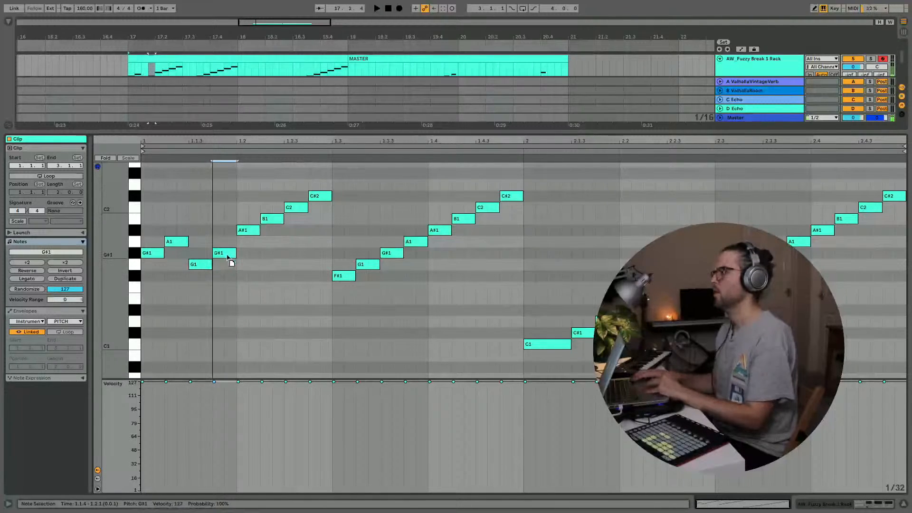
{"action": "key", "text": "space"}
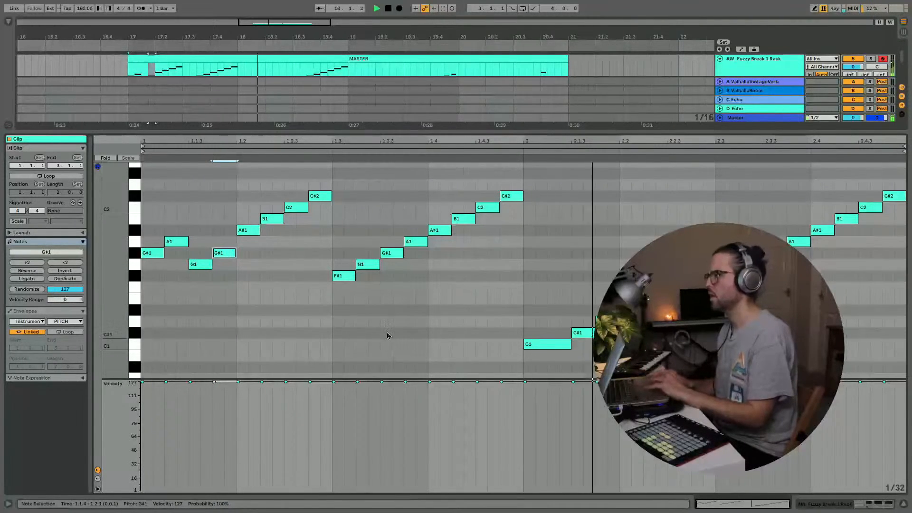
Move the C1 note at bar 2 up to G#1, set its length to one sixteenth, and duplicate it as A1
{"action": "left_click_drag", "start_coordinate": [540, 348], "coordinate": [542, 260]}
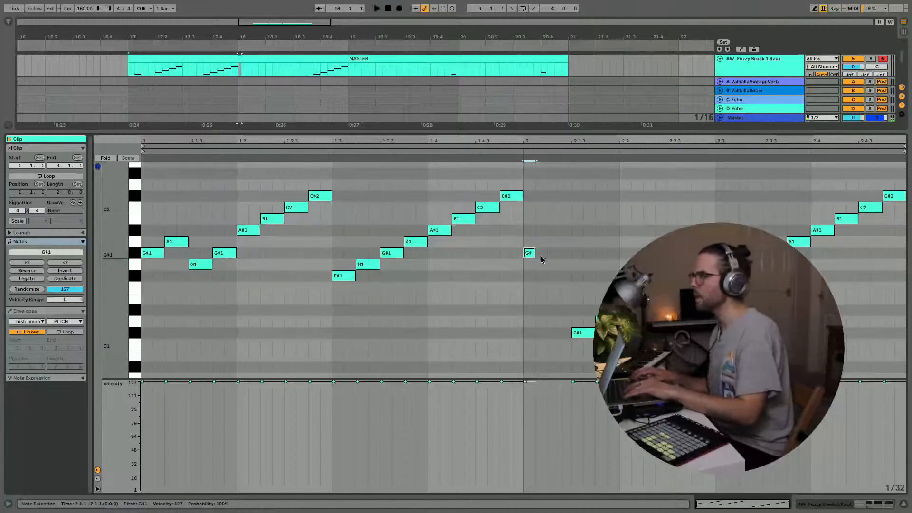
{"action": "key", "text": "shift+Right"}
{"action": "key", "text": "ctrl+d"}
{"action": "key", "text": "Up"}
Transpose the two notes starting at 2.1.3 up to E1 and F1 while auditioning the pattern
{"action": "left_click_drag", "start_coordinate": [613, 314], "coordinate": [569, 344]}
{"action": "key", "text": "Up"}
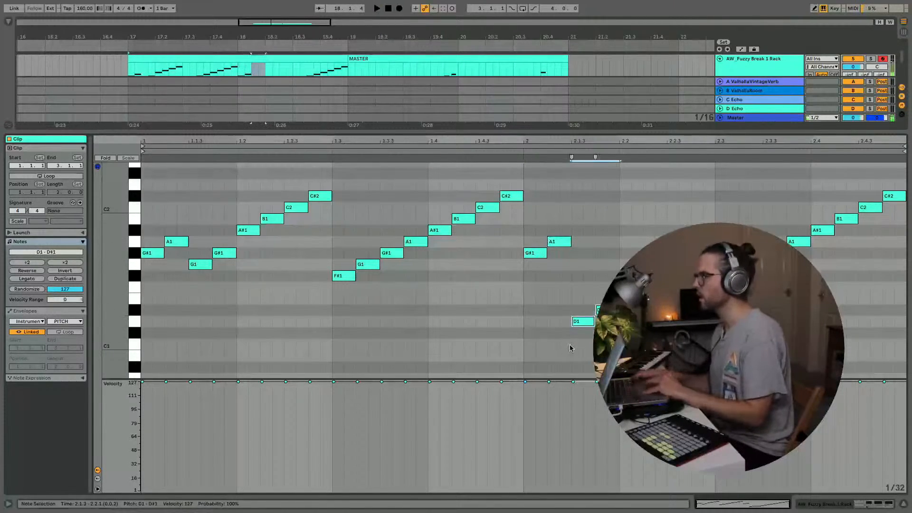
{"action": "key", "text": "space"}
{"action": "key", "text": "Up"}
{"action": "key", "text": "Up"}
{"action": "key", "text": "space"}
{"action": "key", "text": "Up"}
{"action": "key", "text": "Up"}
{"action": "key", "text": "Down"}
{"action": "key", "text": "Down"}
{"action": "key", "text": "space"}
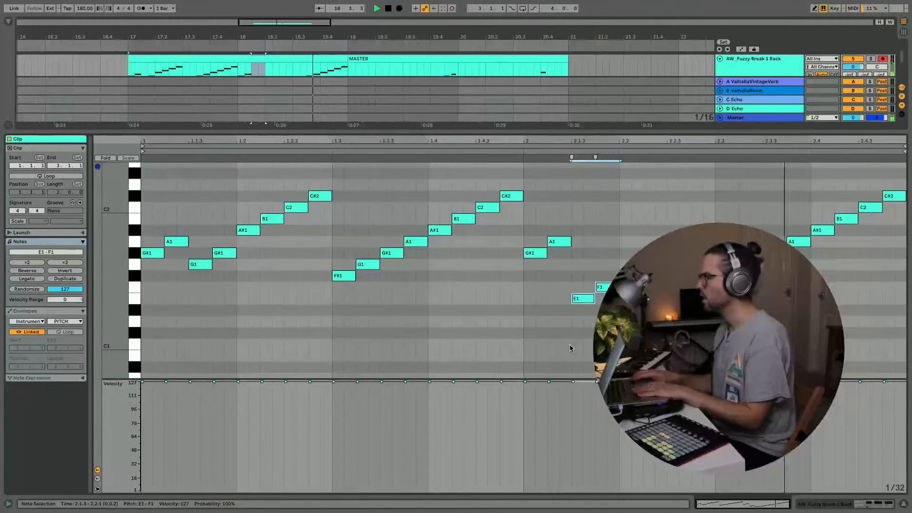
Transpose the C2 and C#2 notes starting at 1.2.3 down to F#1 and G1 while auditioning the pattern
{"action": "key", "text": "shift+Tab"}
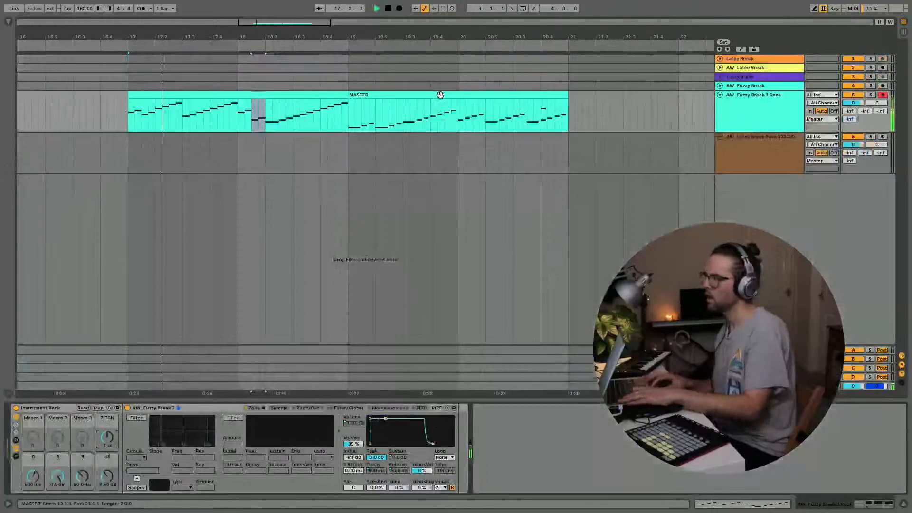
{"action": "double_click", "coordinate": [289, 97]}
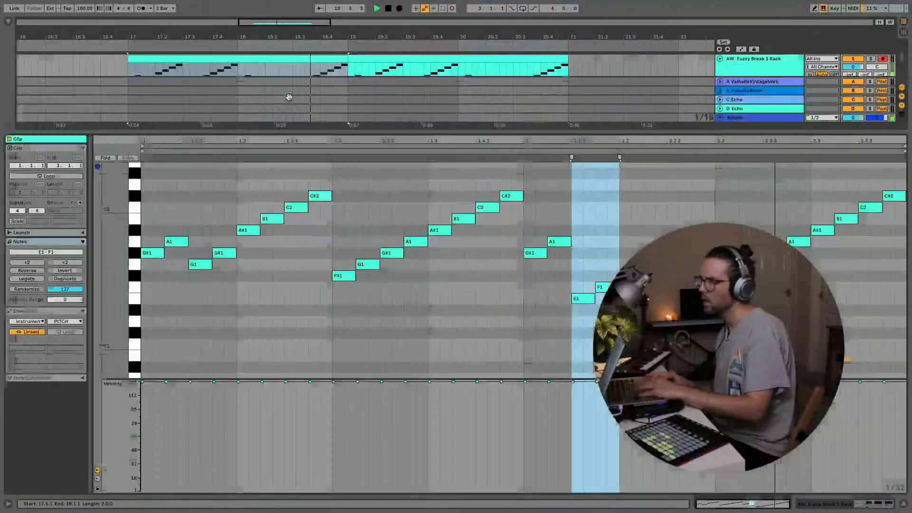
{"action": "left_click", "coordinate": [312, 310]}
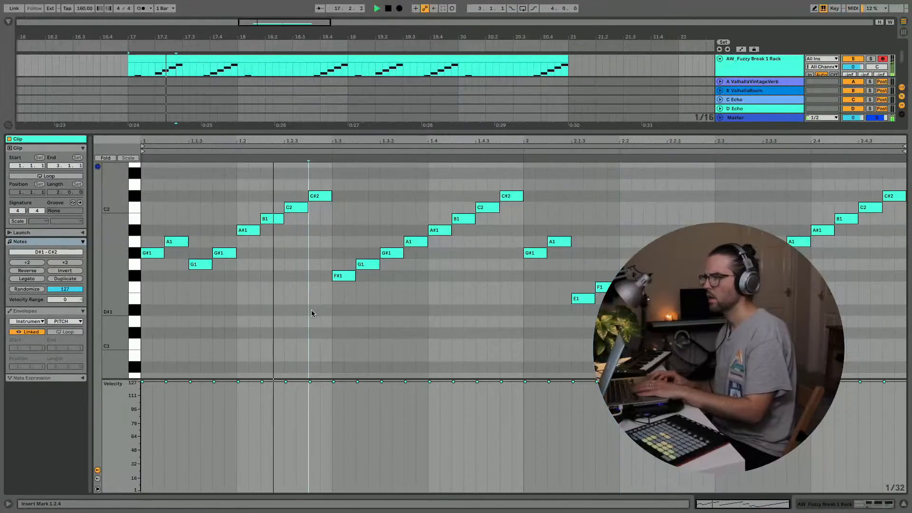
{"action": "key", "text": "space"}
{"action": "left_click_drag", "start_coordinate": [319, 188], "coordinate": [302, 224]}
{"action": "key", "text": "Down"}
{"action": "key", "text": "Down"}
{"action": "key", "text": "Down"}
{"action": "key", "text": "Down"}
{"action": "key", "text": "Down"}
{"action": "key", "text": "space"}
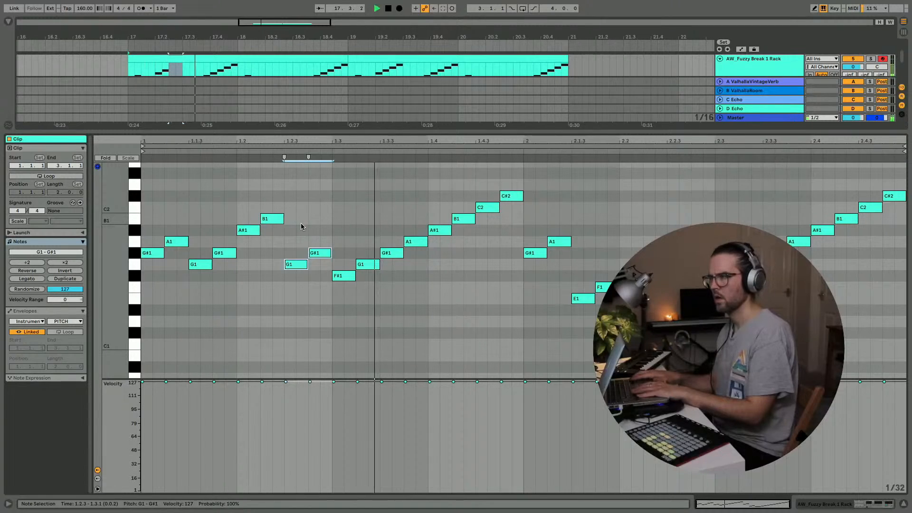
{"action": "key", "text": "Down"}
{"action": "key", "text": "Down"}
{"action": "key", "text": "Up"}
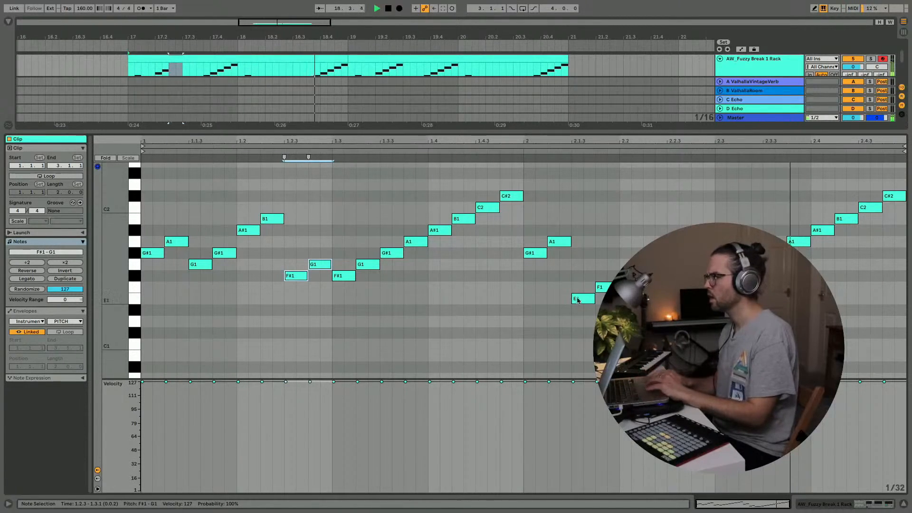
Try transposing the two notes starting at 2.1.3 up to G1 and G#1 while auditioning the pattern
{"action": "left_click_drag", "start_coordinate": [608, 280], "coordinate": [585, 316]}
{"action": "key", "text": "Up"}
{"action": "key", "text": "Up"}
{"action": "key", "text": "Up"}
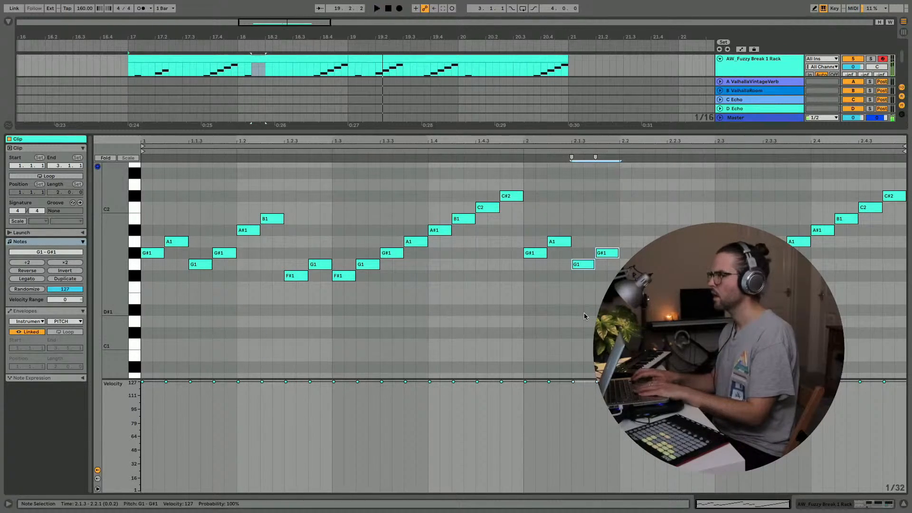
{"action": "key", "text": "Down"}
{"action": "key", "text": "Down"}
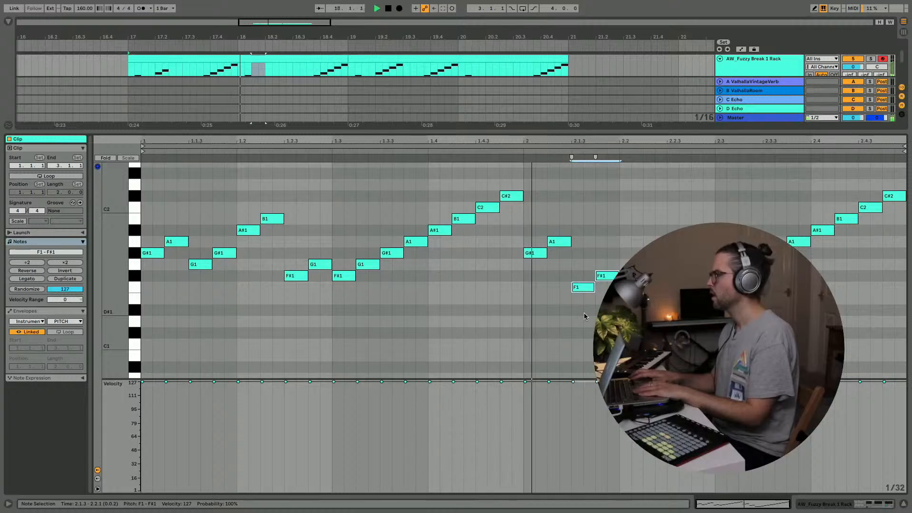
{"action": "key", "text": "Down"}
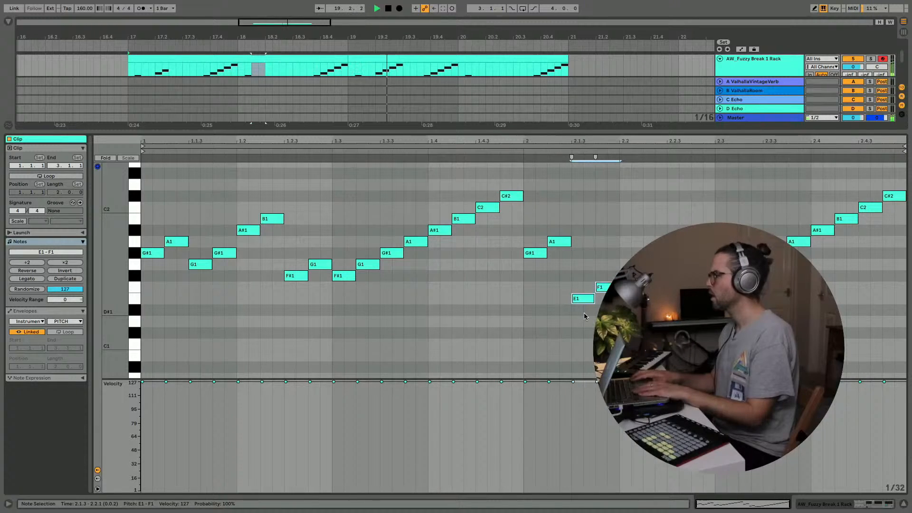
Consolidate the two clips spanning bars 17 to 21 into one four-bar clip and open its notes
{"action": "key", "text": "shift+Tab"}
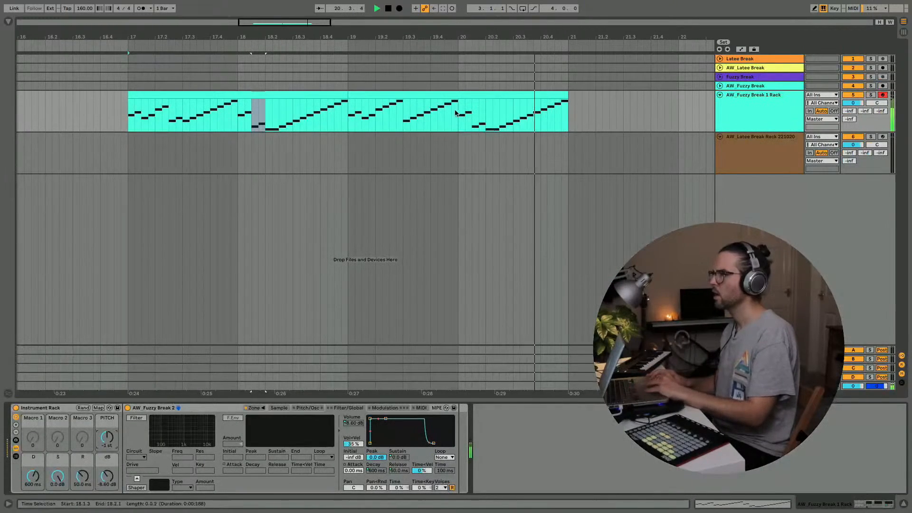
{"action": "left_click", "coordinate": [323, 93]}
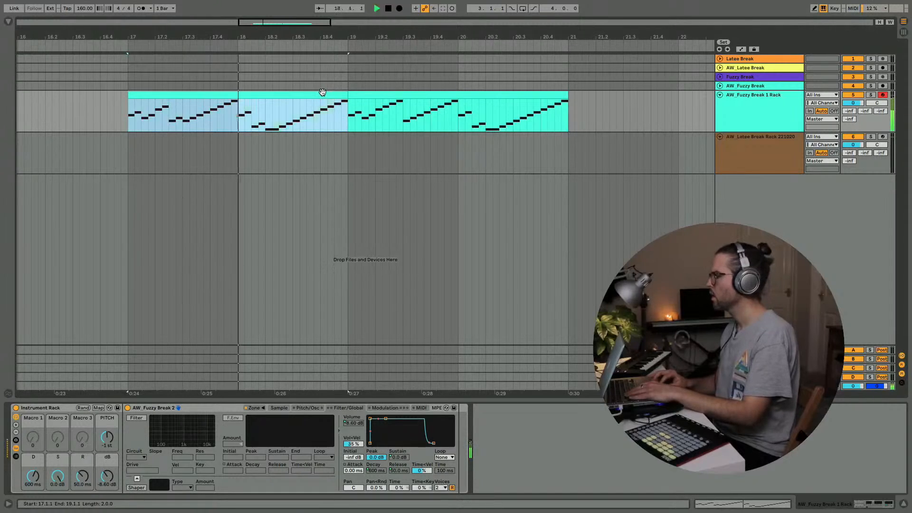
{"action": "left_click", "coordinate": [369, 95]}
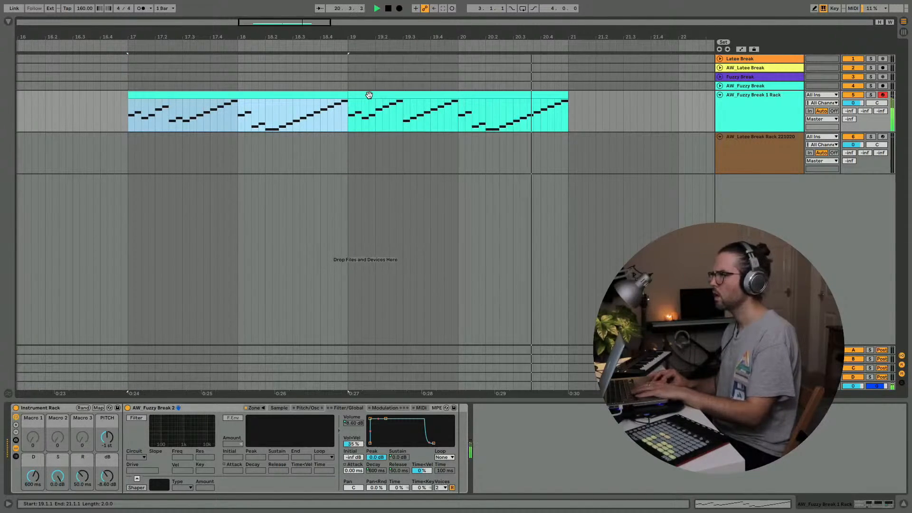
{"action": "left_click", "coordinate": [322, 94]}
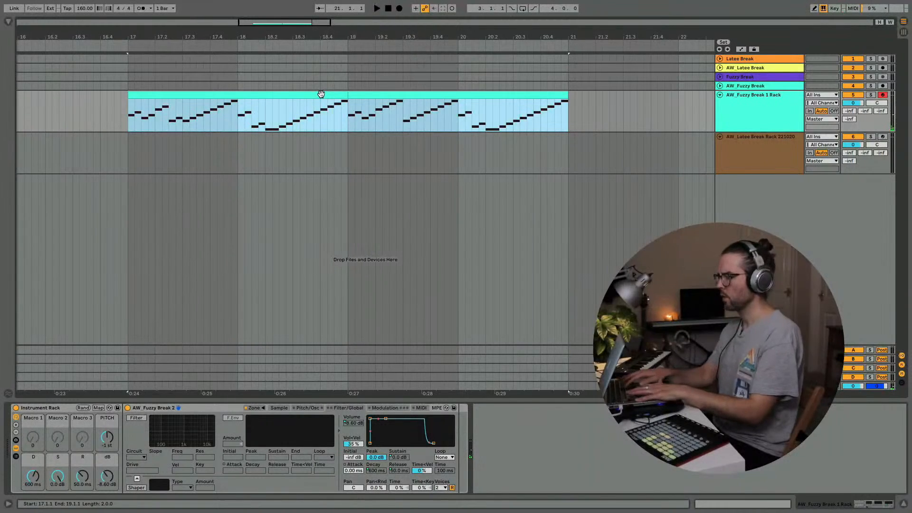
{"action": "double_click", "coordinate": [322, 94]}
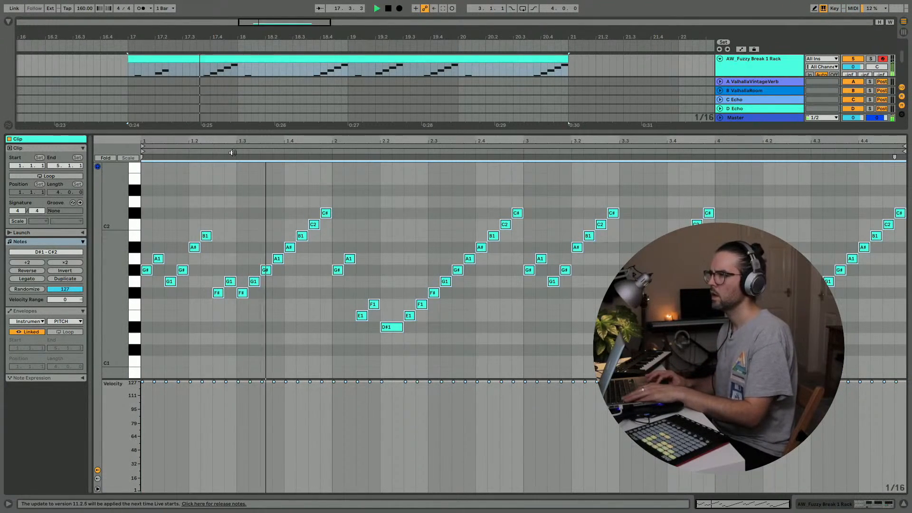
{"action": "key", "text": "space"}
{"action": "key", "text": "space"}
Transpose the E1 and F1 notes starting at 2.1.3 up to A#1 and B1 while auditioning the pattern
{"action": "left_click", "coordinate": [225, 349]}
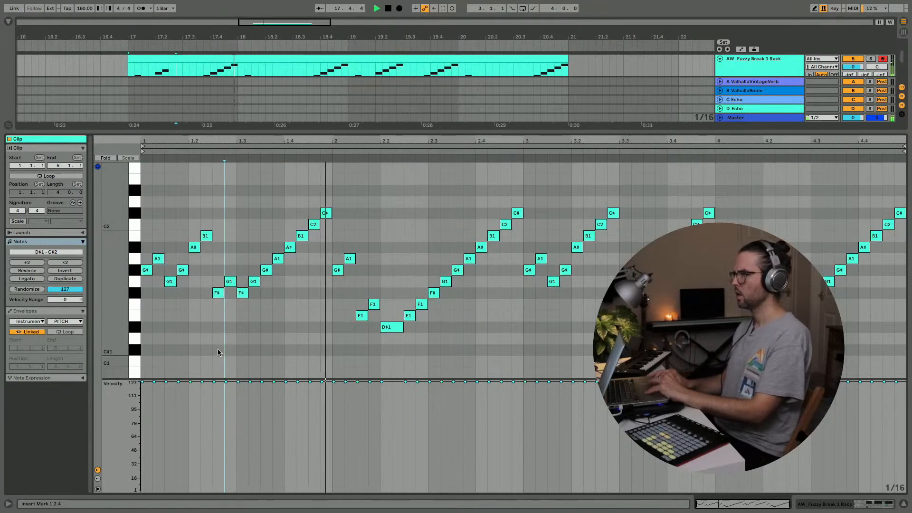
{"action": "key", "text": "space"}
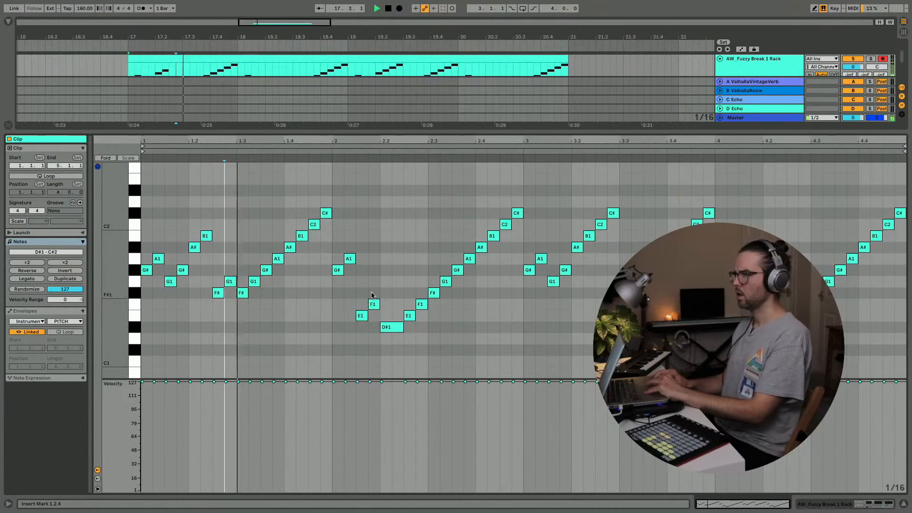
{"action": "key", "text": "space"}
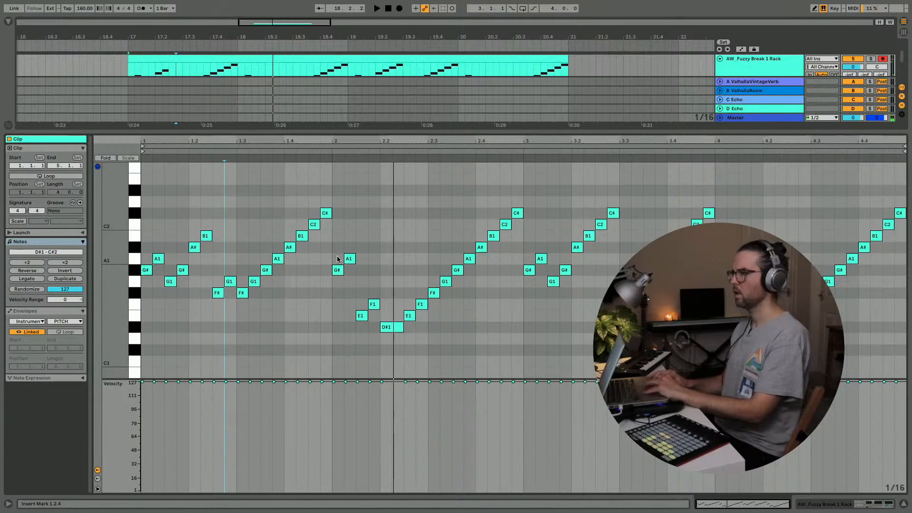
{"action": "left_click_drag", "start_coordinate": [382, 286], "coordinate": [352, 338]}
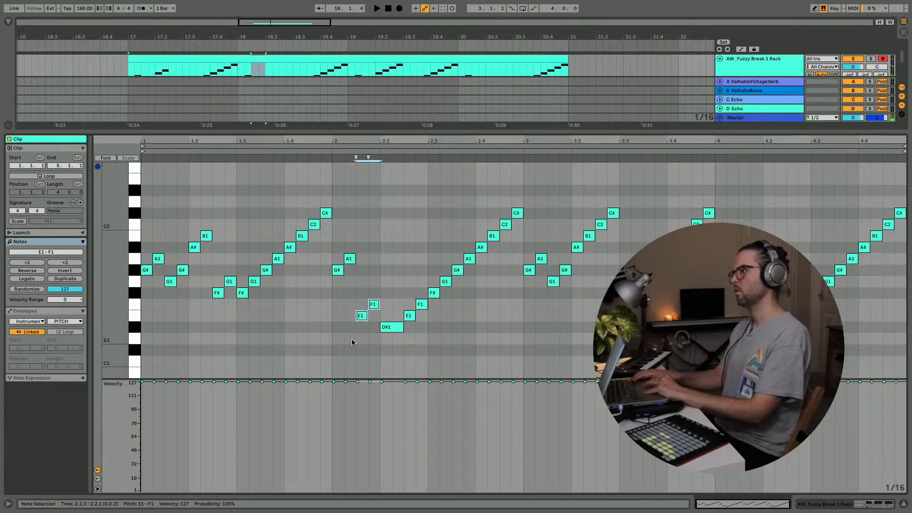
{"action": "key", "text": "Up"}
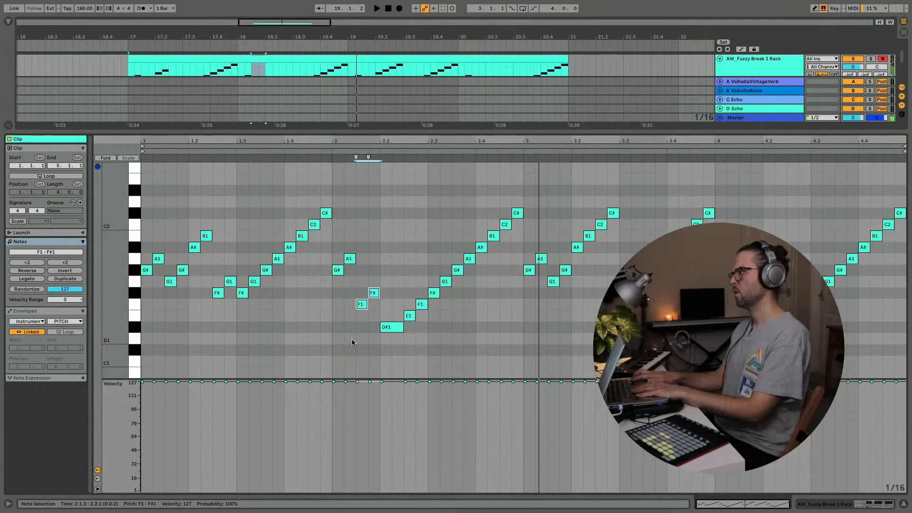
{"action": "key", "text": "Up"}
{"action": "key", "text": "Up"}
{"action": "key", "text": "Up"}
{"action": "key", "text": "Up"}
{"action": "key", "text": "Down"}
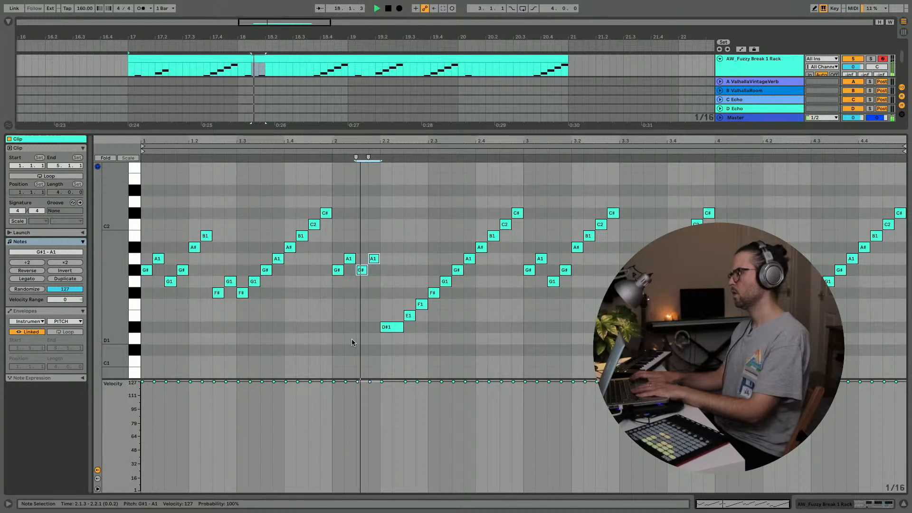
{"action": "key", "text": "Up"}
{"action": "key", "text": "Up"}
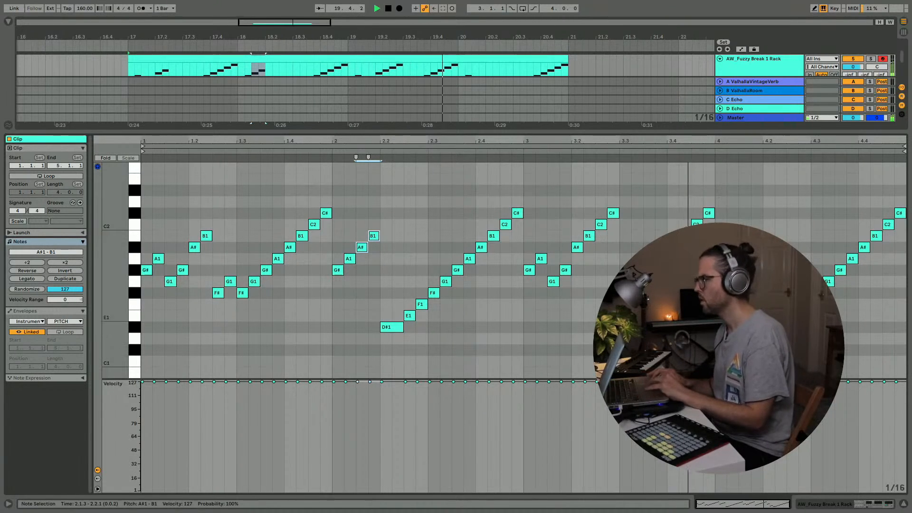
Transpose the two notes starting at 4.1.3 up to A#1 and B1
{"action": "left_click_drag", "start_coordinate": [733, 292], "coordinate": [761, 266]}
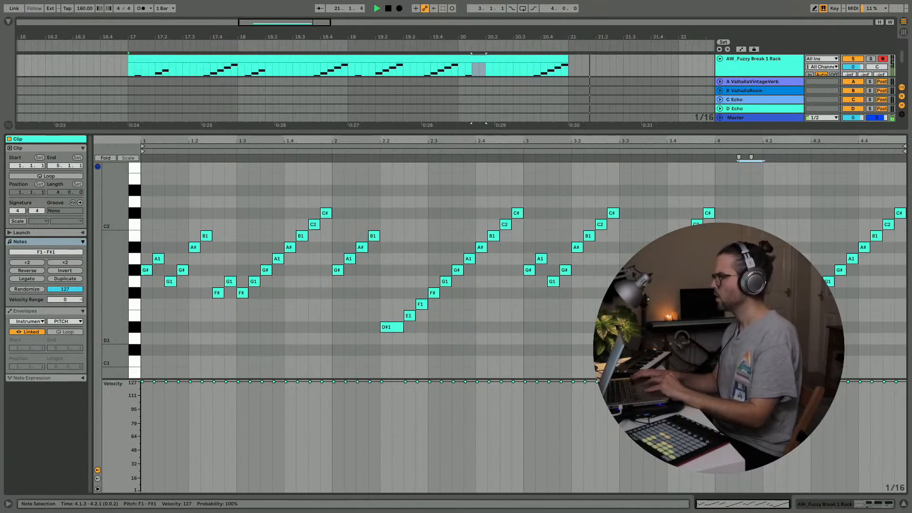
{"action": "key", "text": "Up"}
{"action": "key", "text": "Up"}
{"action": "key", "text": "Up"}
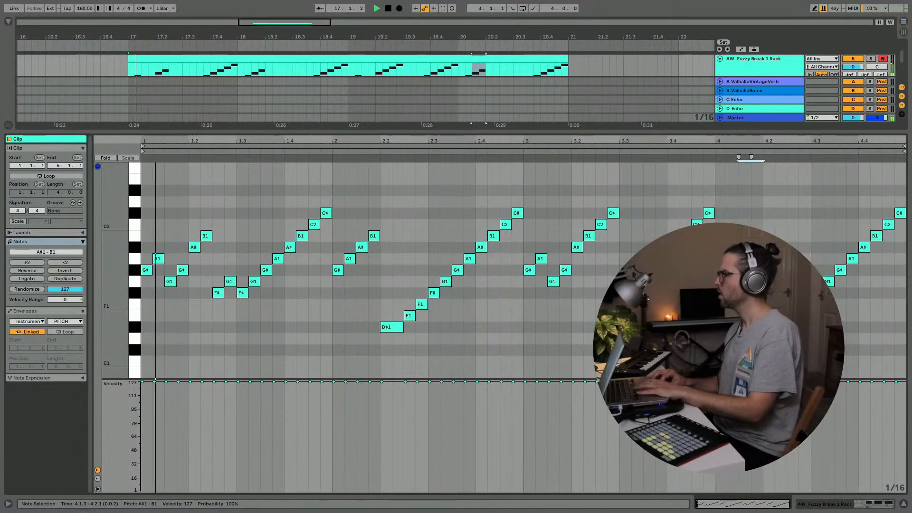
Raise the note at 4.2.1 to C2, set its length to one sixteenth, and duplicate it as C#2
{"action": "left_click", "coordinate": [774, 327]}
{"action": "key", "text": "shift+Up"}
{"action": "key", "text": "Down"}
{"action": "key", "text": "Down"}
{"action": "key", "text": "Down"}
{"action": "key", "text": "shift+Left"}
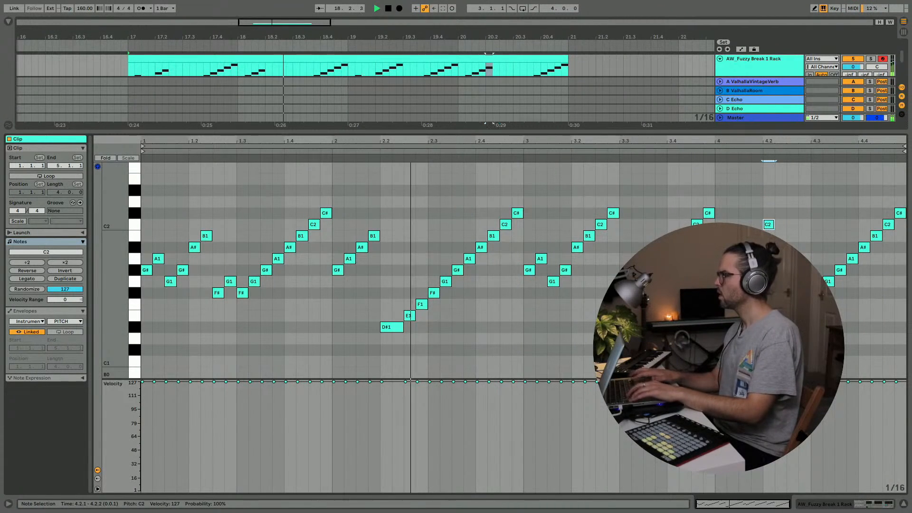
{"action": "key", "text": "ctrl+d"}
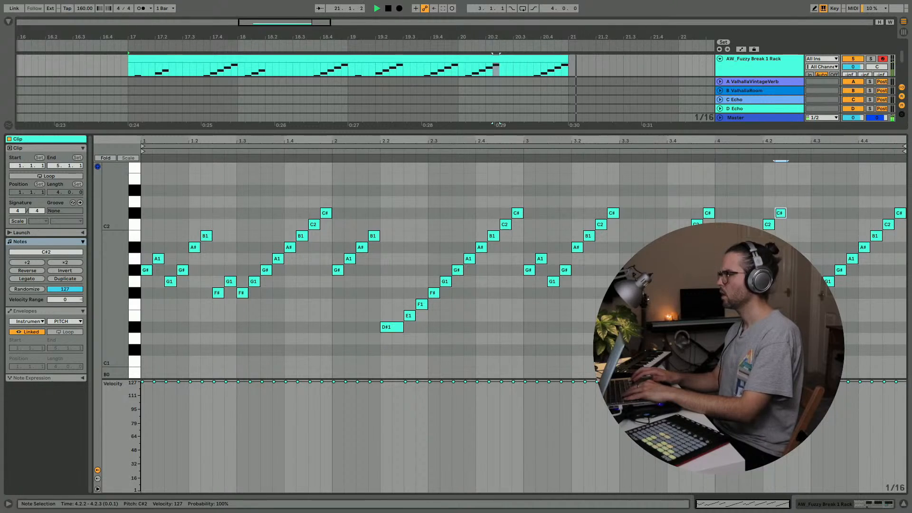
Stop playback and place the four-bar arrangement clip in the track's sixth Session view slot
{"action": "key", "text": "shift+Tab"}
{"action": "key", "text": "space"}
{"action": "left_click_drag", "start_coordinate": [390, 94], "coordinate": [386, 75]}
{"action": "key", "text": "Tab"}
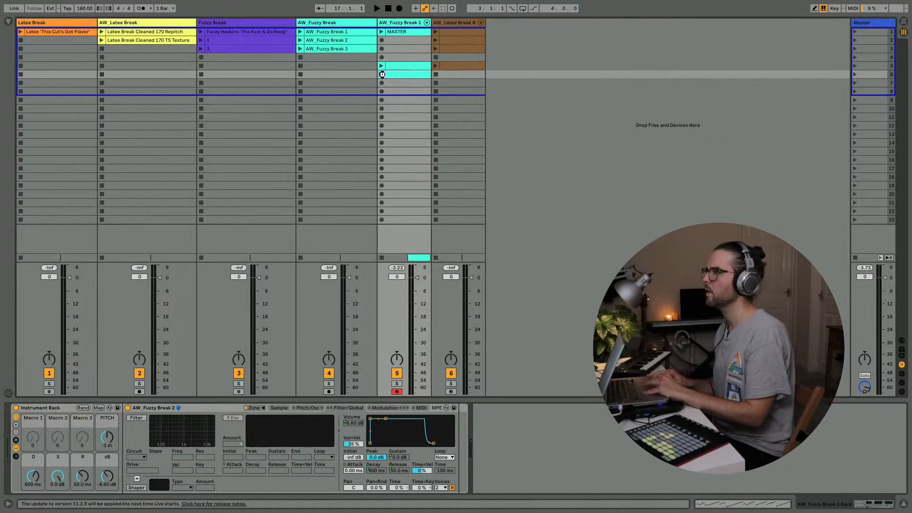
Launch the Session clip in the sixth slot, open its notes, and turn on looping
{"action": "left_click", "coordinate": [382, 74]}
{"action": "double_click", "coordinate": [404, 75]}
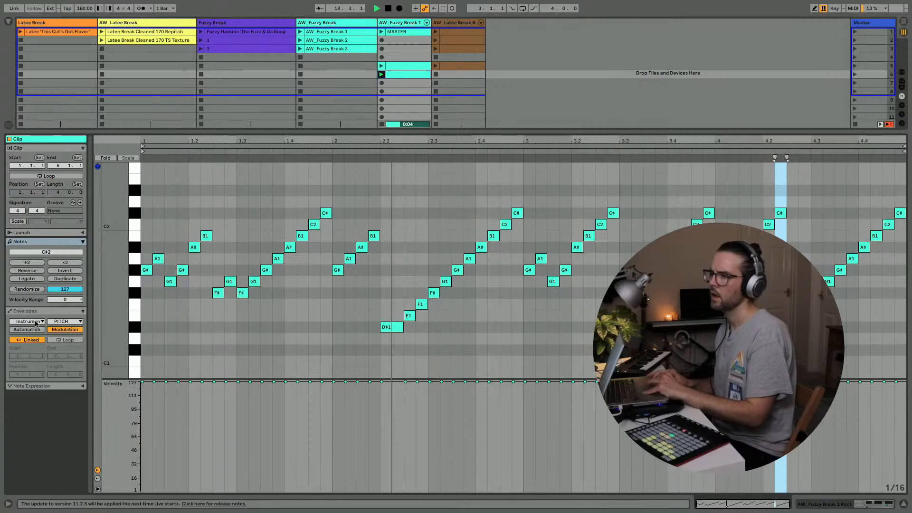
{"action": "left_click", "coordinate": [46, 176]}
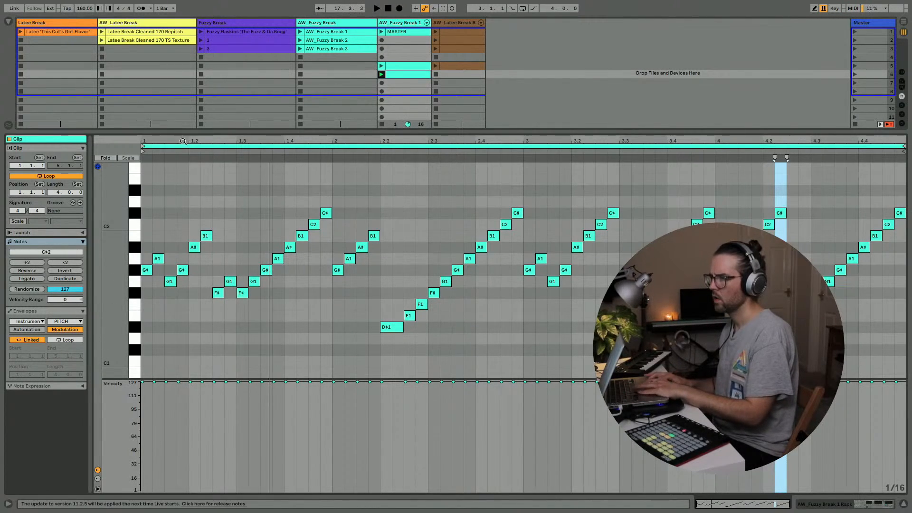
Shorten the four F#1 and G1 notes starting at 1.2.3 by 1/64
{"action": "left_click_drag", "start_coordinate": [205, 142], "coordinate": [238, 273]}
{"action": "scroll", "coordinate": [238, 276], "scroll_direction": "left", "scroll_amount": 3}
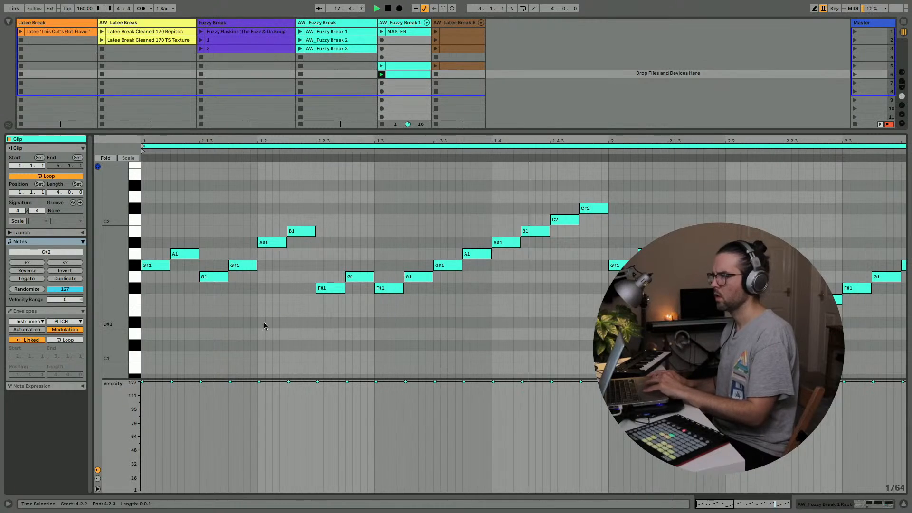
{"action": "scroll", "coordinate": [447, 291], "scroll_direction": "up", "scroll_amount": 1}
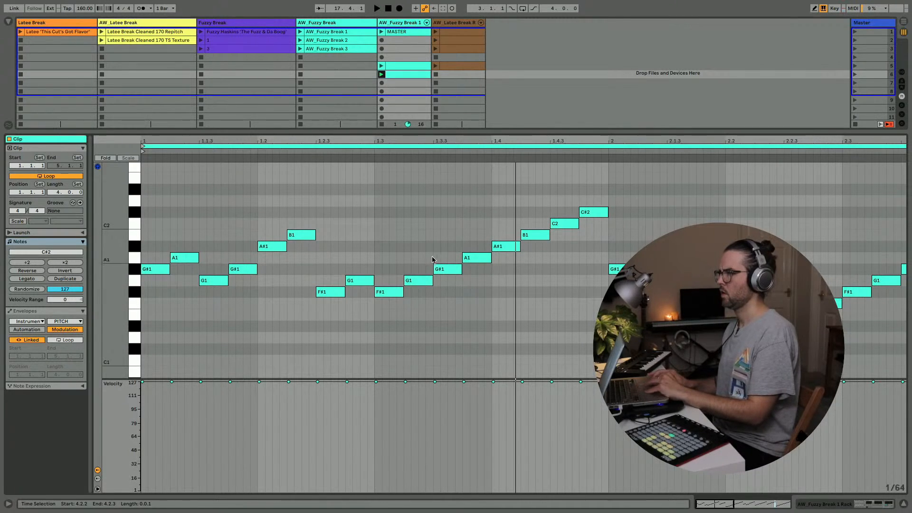
{"action": "left_click_drag", "start_coordinate": [433, 240], "coordinate": [318, 325]}
{"action": "key", "text": "shift+Right"}
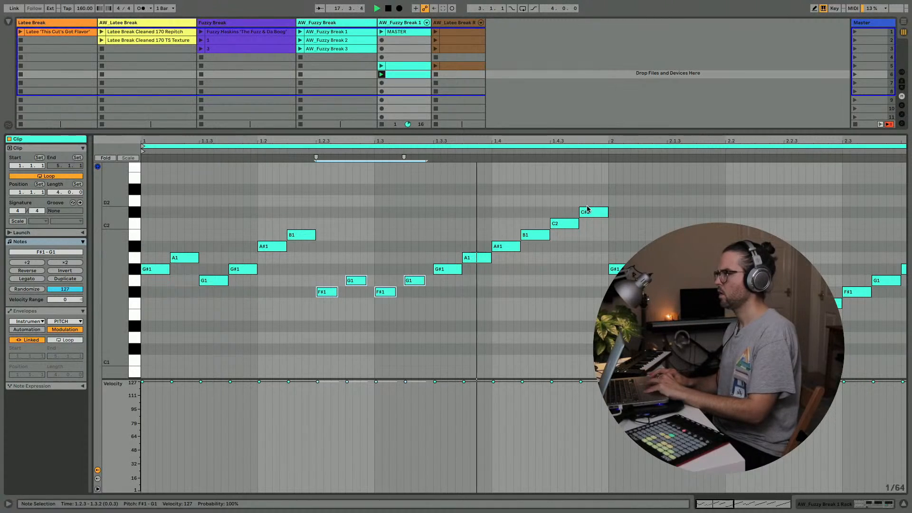
Shorten the B1, C2 and C#2 notes starting at 1.4.2 to 1/32
{"action": "left_click_drag", "start_coordinate": [595, 203], "coordinate": [534, 265]}
{"action": "key", "text": "shift+Left"}
{"action": "key", "text": "shift+Left"}
{"action": "key", "text": "space"}
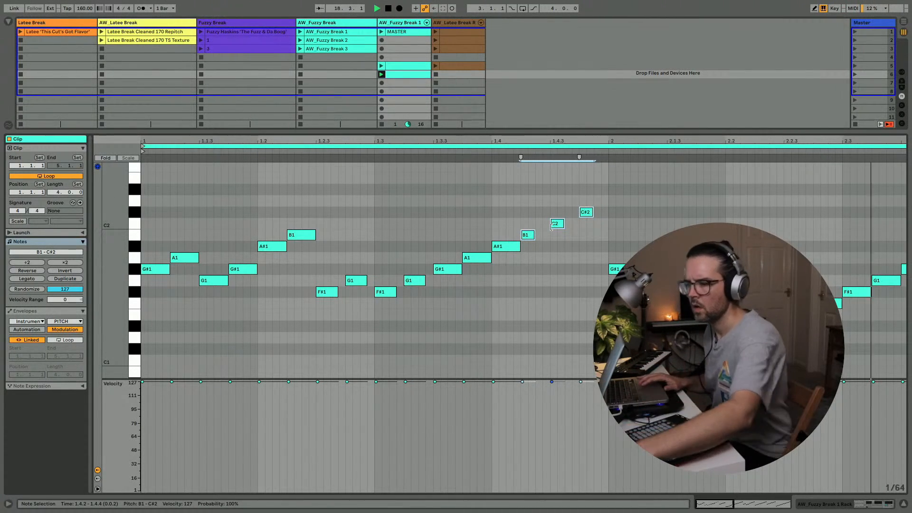
Shorten the A#1 note at 1.4.1 to 1/32 and audition the loop
{"action": "left_click_drag", "start_coordinate": [507, 206], "coordinate": [503, 261]}
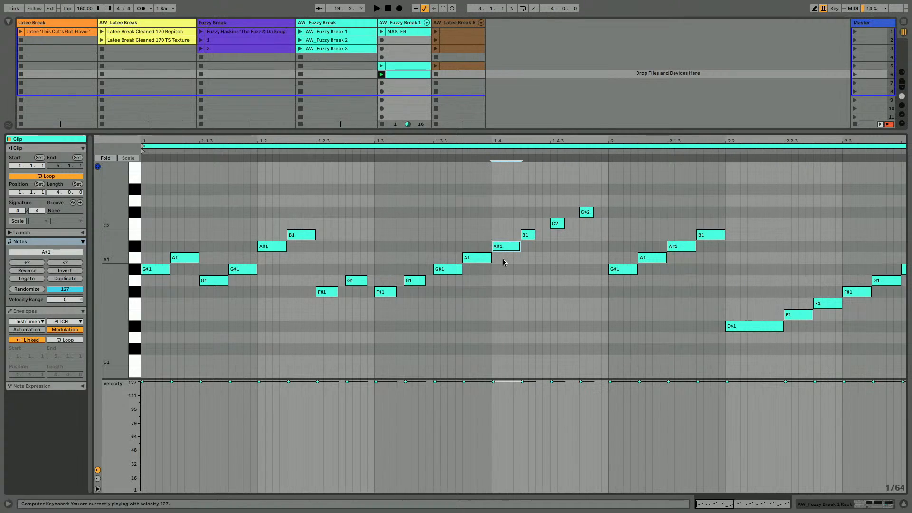
{"action": "key", "text": "shift+Left"}
{"action": "key", "text": "shift+Left"}
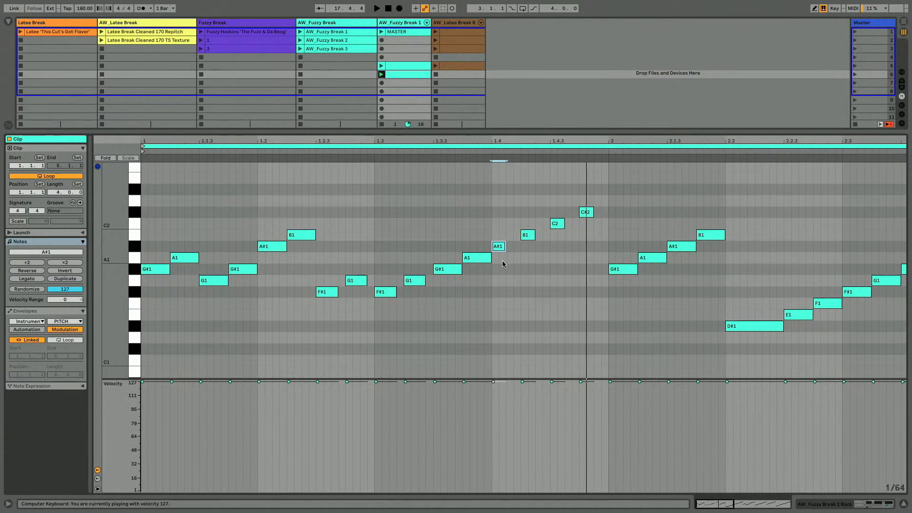
{"action": "key", "text": "space"}
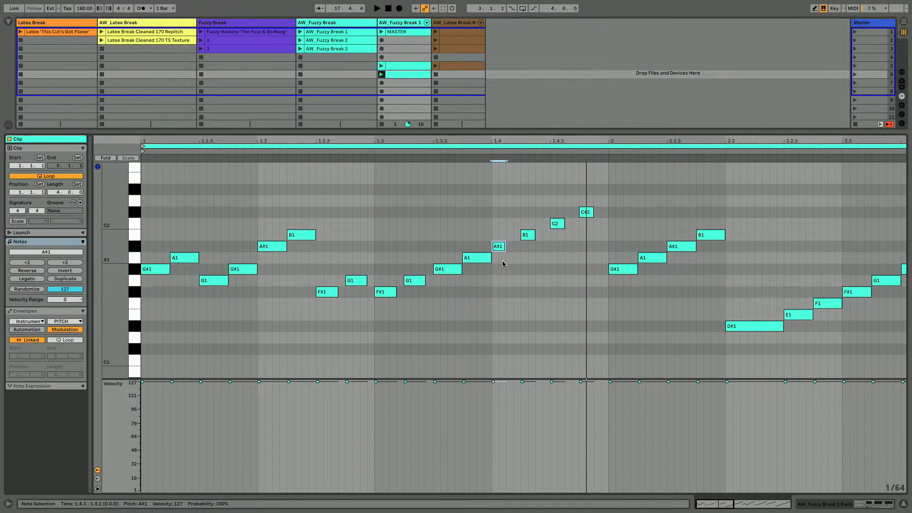
{"action": "key", "text": "space"}
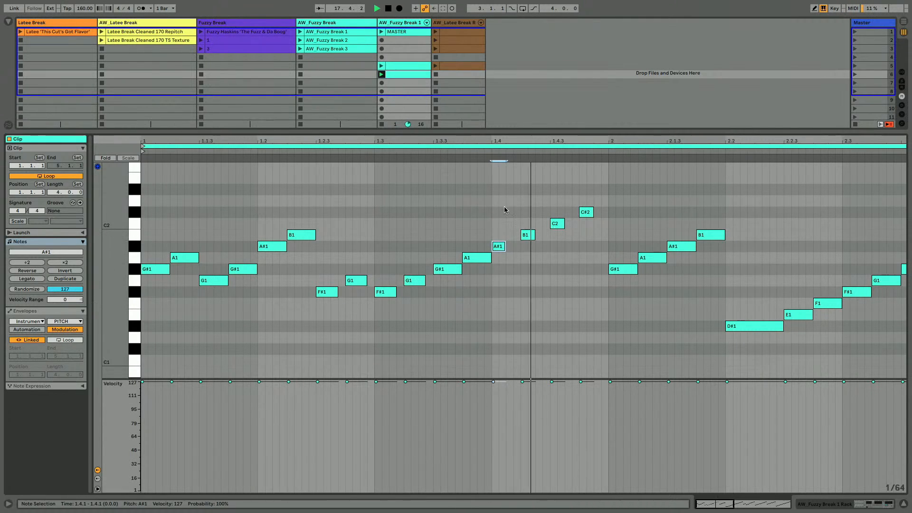
Shorten the A1 note at 1.3.4 to 1/32 and play the loop
{"action": "key", "text": "space"}
{"action": "left_click_drag", "start_coordinate": [487, 212], "coordinate": [478, 306]}
{"action": "key", "text": "shift+Left"}
{"action": "key", "text": "shift+Left"}
{"action": "key", "text": "space"}
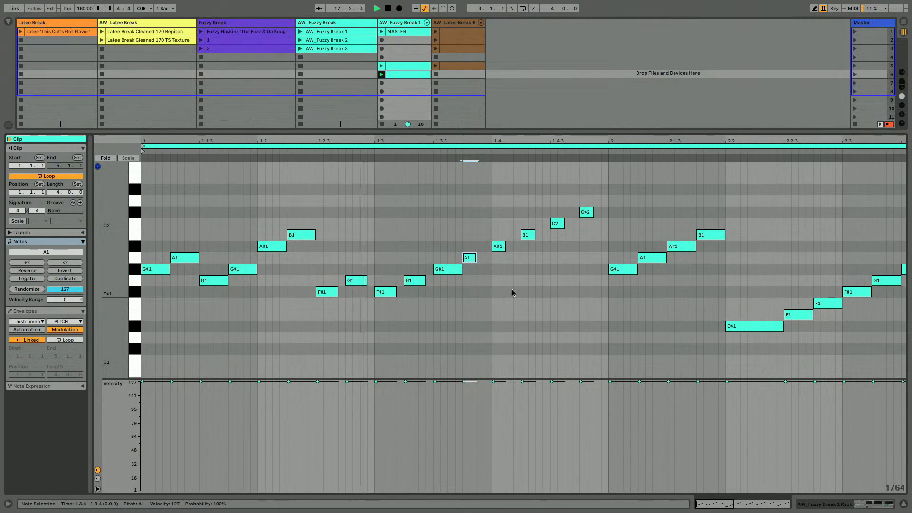
Restart the loop and lengthen the C#2 note at 1.4.4 to 3/64
{"action": "key", "text": "space"}
{"action": "key", "text": "space"}
{"action": "left_click_drag", "start_coordinate": [589, 195], "coordinate": [564, 236]}
{"action": "key", "text": "shift+Right"}
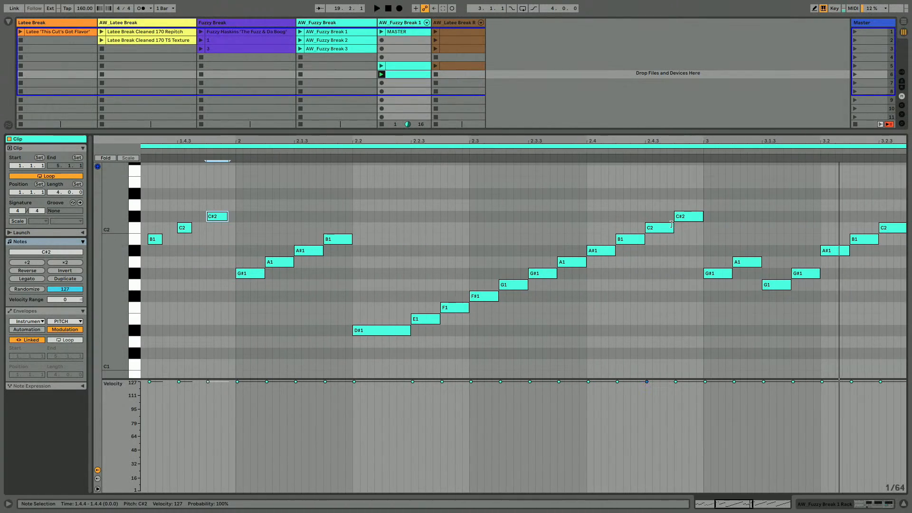
Set the length of the four notes from A#1 to C#2 starting at 2.4.1 to 3/64 while auditioning
{"action": "left_click_drag", "start_coordinate": [688, 185], "coordinate": [597, 280]}
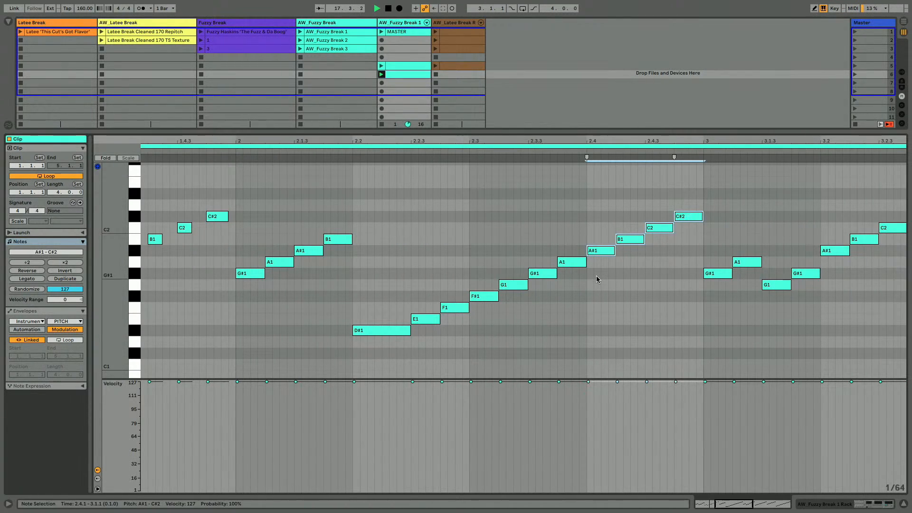
{"action": "key", "text": "shift+Left"}
{"action": "key", "text": "shift+Left"}
{"action": "key", "text": "space"}
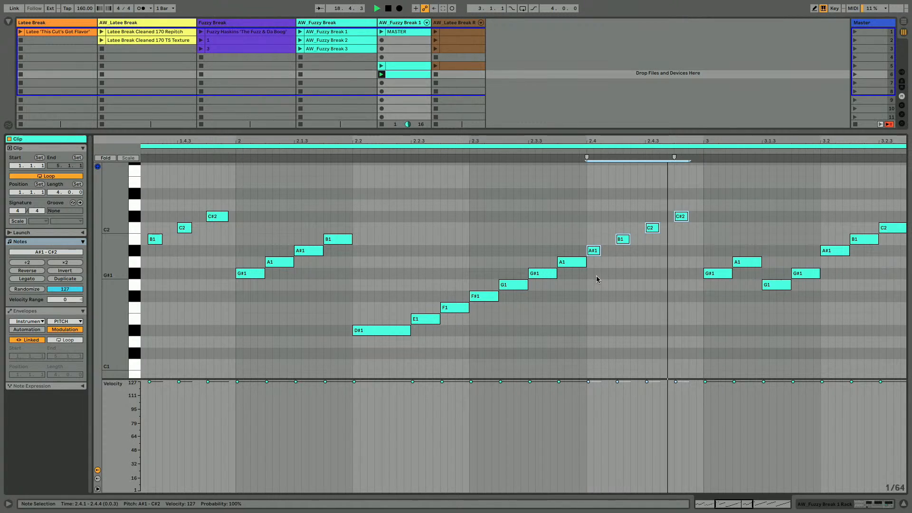
{"action": "key", "text": "shift+Right"}
Shorten the A1 note at 2.3.4 to 3/64 while the loop plays
{"action": "left_click_drag", "start_coordinate": [577, 252], "coordinate": [573, 286]}
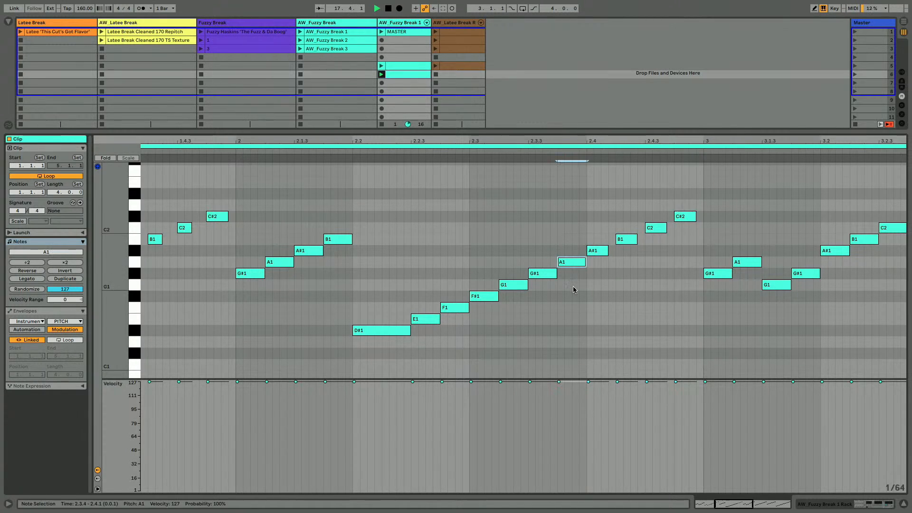
{"action": "key", "text": "shift+Left"}
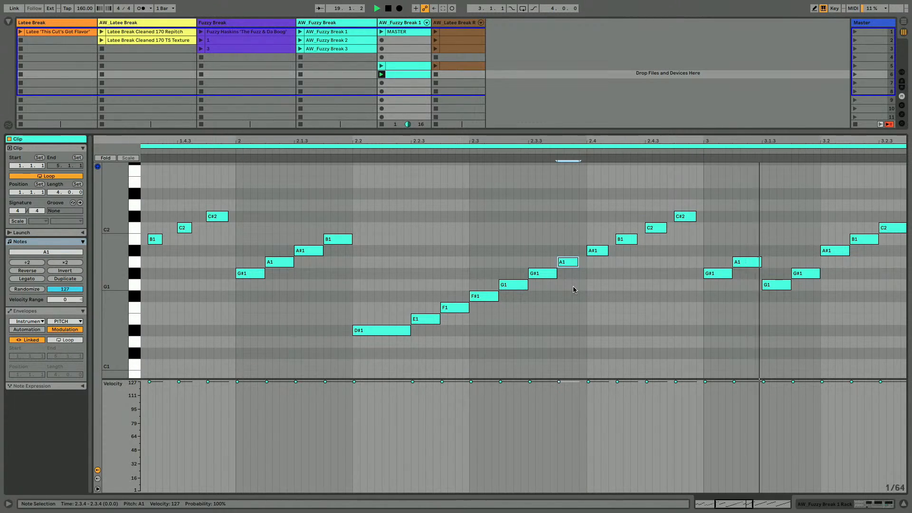
{"action": "scroll", "coordinate": [392, 290], "scroll_direction": "left", "scroll_amount": 3}
{"action": "scroll", "coordinate": [391, 287], "scroll_direction": "left", "scroll_amount": 3}
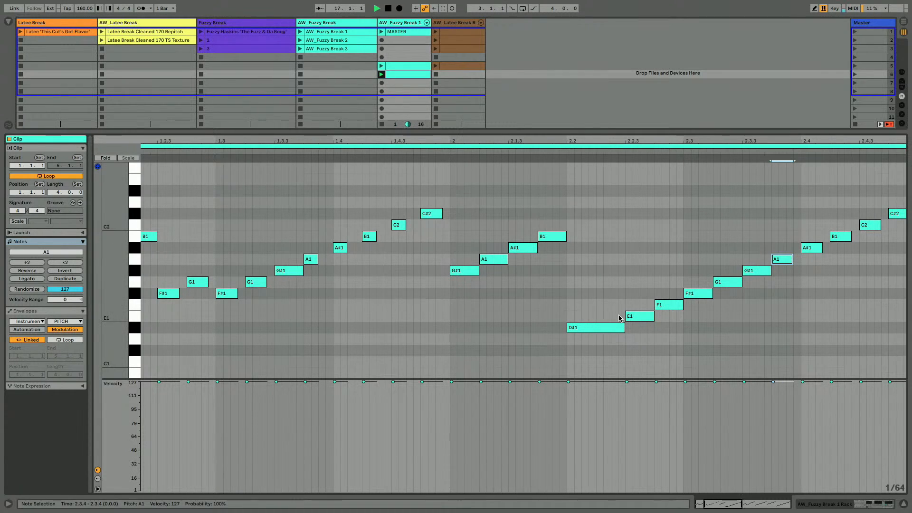
{"action": "scroll", "coordinate": [618, 314], "scroll_direction": "right", "scroll_amount": 3}
Duplicate the D#1 note at 2.2.1 and shift the copy later in the bar to 2.3.4
{"action": "left_click_drag", "start_coordinate": [478, 275], "coordinate": [474, 327]}
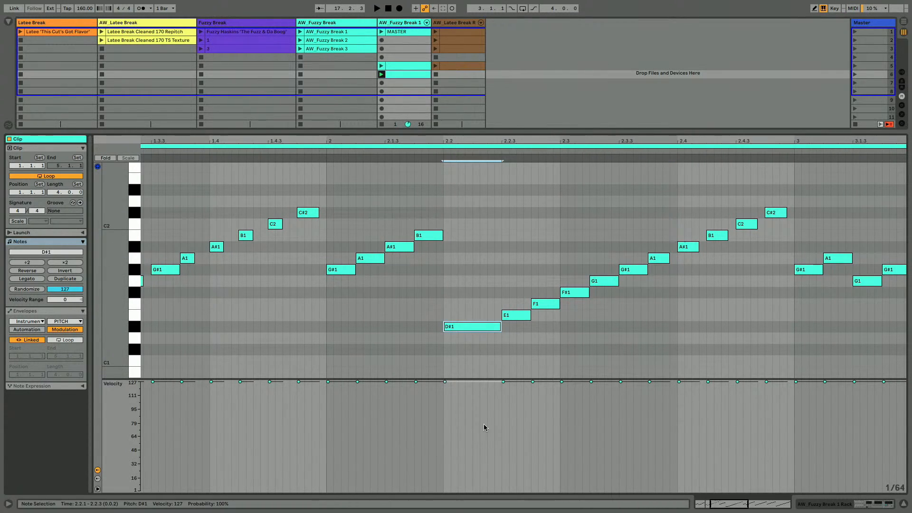
{"action": "key", "text": "ctrl+d"}
{"action": "key", "text": "Right"}
{"action": "key", "text": "Right"}
{"action": "key", "text": "Right"}
{"action": "key", "text": "Right"}
{"action": "key", "text": "Right"}
{"action": "key", "text": "Right"}
{"action": "key", "text": "Right"}
{"action": "key", "text": "Right"}
{"action": "key", "text": "Right"}
{"action": "key", "text": "Right"}
{"action": "key", "text": "Right"}
{"action": "key", "text": "Right"}
{"action": "key", "text": "Right"}
{"action": "key", "text": "Right"}
{"action": "key", "text": "Right"}
{"action": "key", "text": "Right"}
{"action": "key", "text": "Right"}
{"action": "key", "text": "Right"}
{"action": "key", "text": "Right"}
{"action": "key", "text": "Right"}
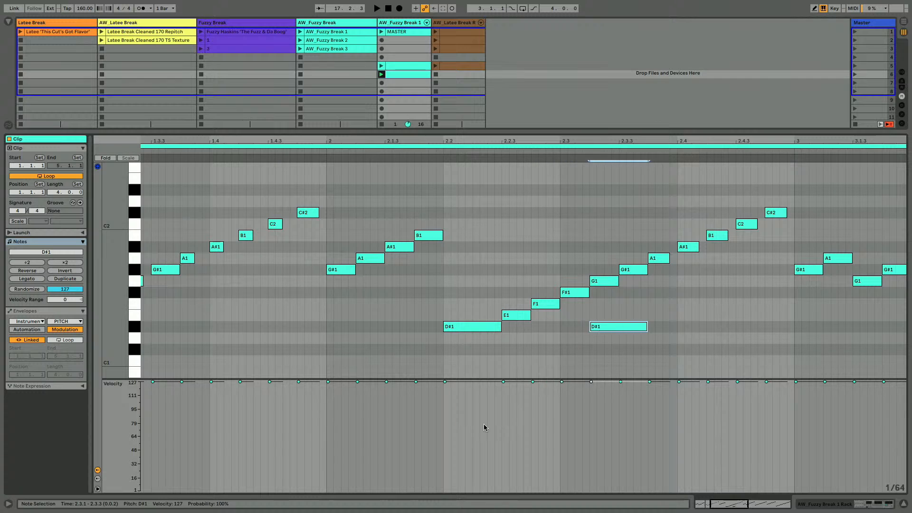
Try removing the A1 note at 2.3.4 and audition the loop without it
{"action": "left_click", "coordinate": [658, 261]}
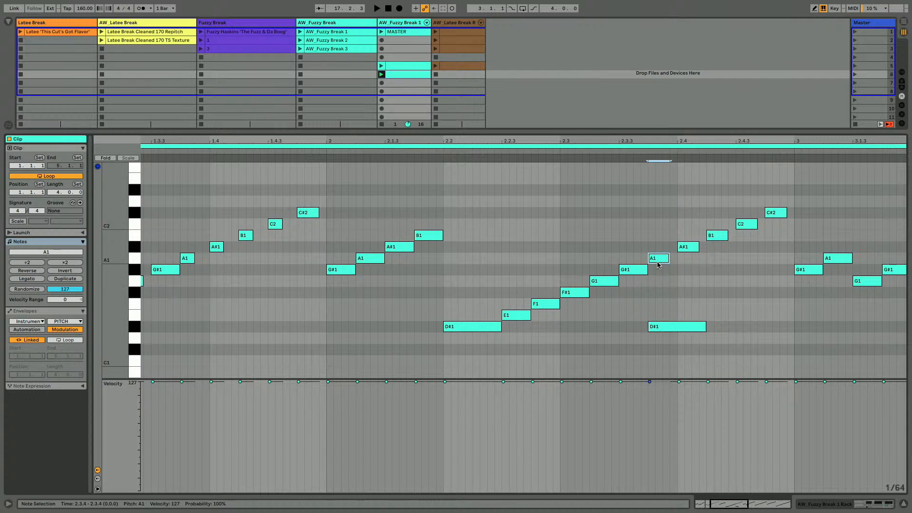
{"action": "key", "text": "Delete"}
{"action": "key", "text": "space"}
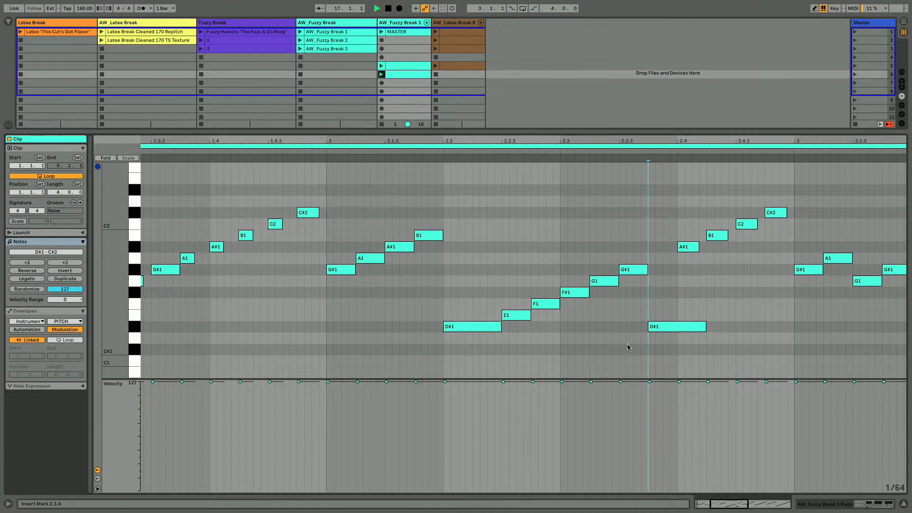
{"action": "key", "text": "ctrl+z"}
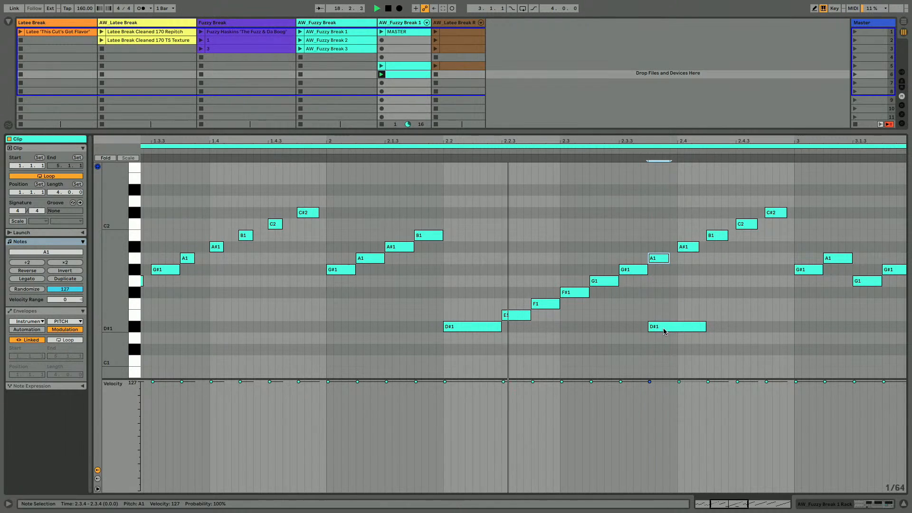
Move the copied D#1 note to 2.4.1 and audition the loop
{"action": "left_click_drag", "start_coordinate": [675, 328], "coordinate": [695, 328]}
{"action": "key", "text": "space"}
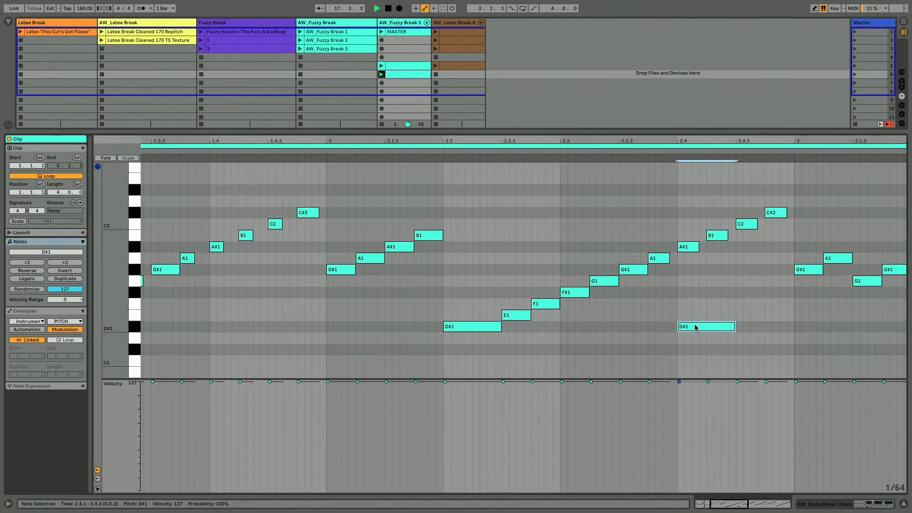
{"action": "left_click", "coordinate": [656, 259]}
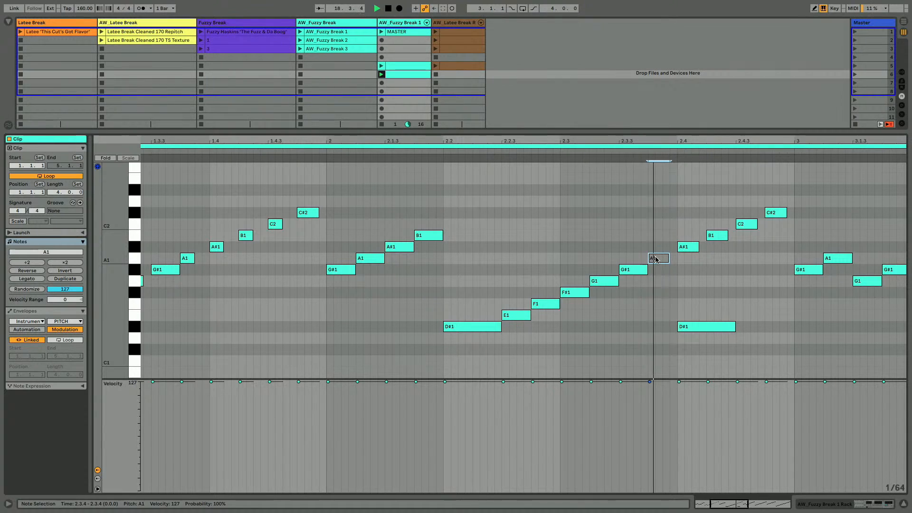
{"action": "scroll", "coordinate": [658, 296], "scroll_direction": "right", "scroll_amount": 2}
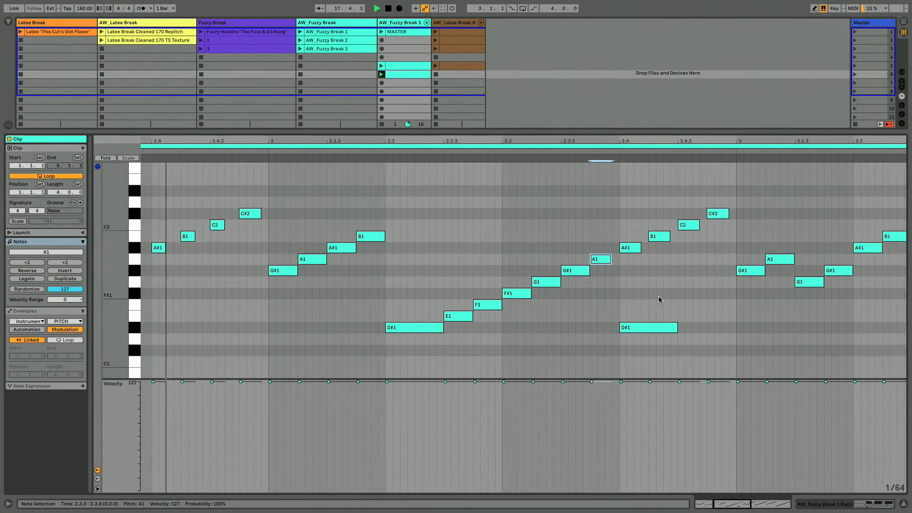
{"action": "scroll", "coordinate": [659, 296], "scroll_direction": "right", "scroll_amount": 1}
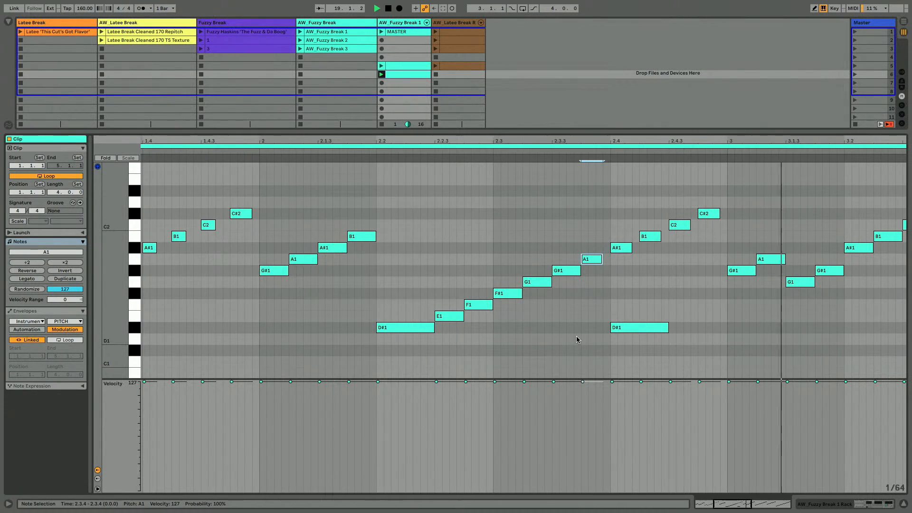
Shorten F#1, G1 and G#1 from 2.3.1 to 3/64 and A1 at 2.3.4 to 1/32, and delete the A#1 at 2.4.1
{"action": "left_click_drag", "start_coordinate": [593, 239], "coordinate": [513, 305]}
{"action": "key", "text": "shift+Left"}
{"action": "left_click", "coordinate": [572, 347]}
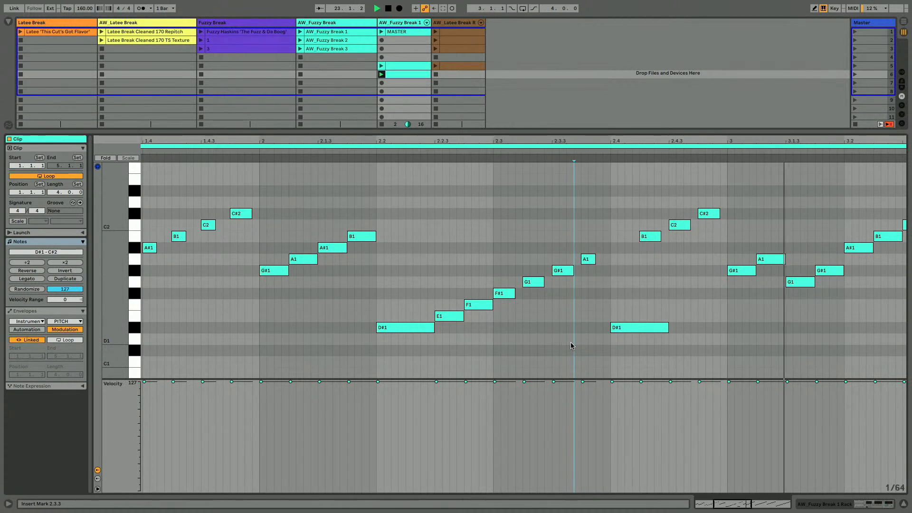
Lengthen the D#1 note at 2.4.1 to a full beat so it ends at 3.1.1
{"action": "left_click_drag", "start_coordinate": [669, 328], "coordinate": [727, 327]}
{"action": "scroll", "coordinate": [683, 355], "scroll_direction": "right", "scroll_amount": 4}
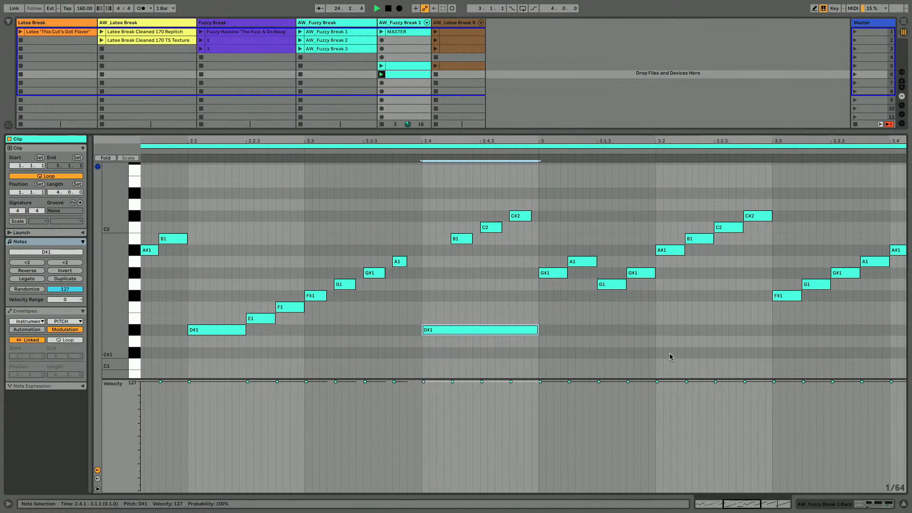
{"action": "scroll", "coordinate": [653, 320], "scroll_direction": "right", "scroll_amount": 7}
{"action": "scroll", "coordinate": [653, 321], "scroll_direction": "up", "scroll_amount": 2}
{"action": "scroll", "coordinate": [653, 319], "scroll_direction": "down", "scroll_amount": 2}
{"action": "scroll", "coordinate": [654, 322], "scroll_direction": "down", "scroll_amount": 3}
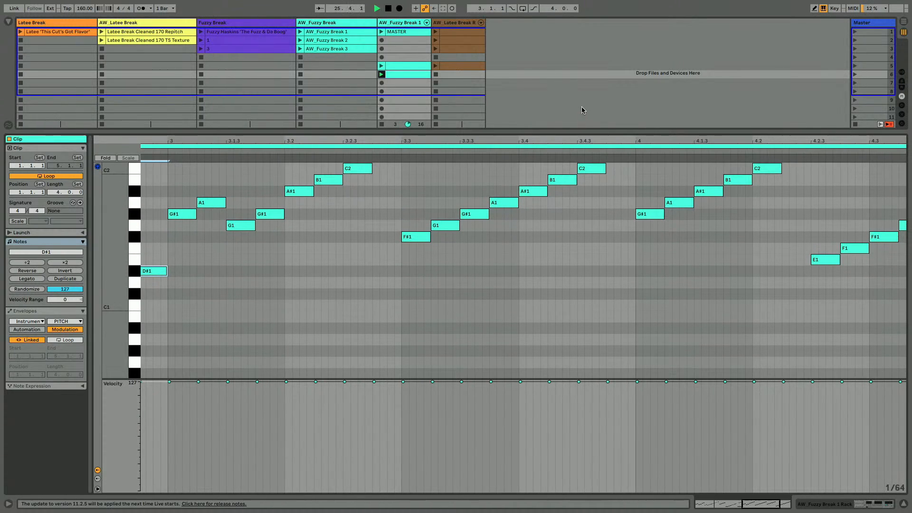
Shorten the five notes from A1 at 3.3.4 to C#2 at 3.4.4 to 1/32
{"action": "left_click_drag", "start_coordinate": [587, 141], "coordinate": [587, 95]}
{"action": "scroll", "coordinate": [626, 253], "scroll_direction": "up", "scroll_amount": 4}
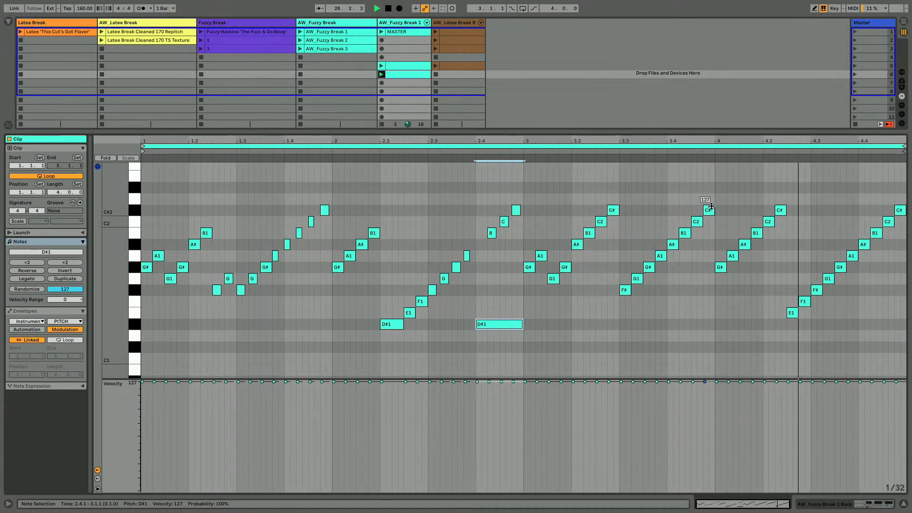
{"action": "left_click_drag", "start_coordinate": [714, 200], "coordinate": [661, 273]}
{"action": "key", "text": "shift+Left"}
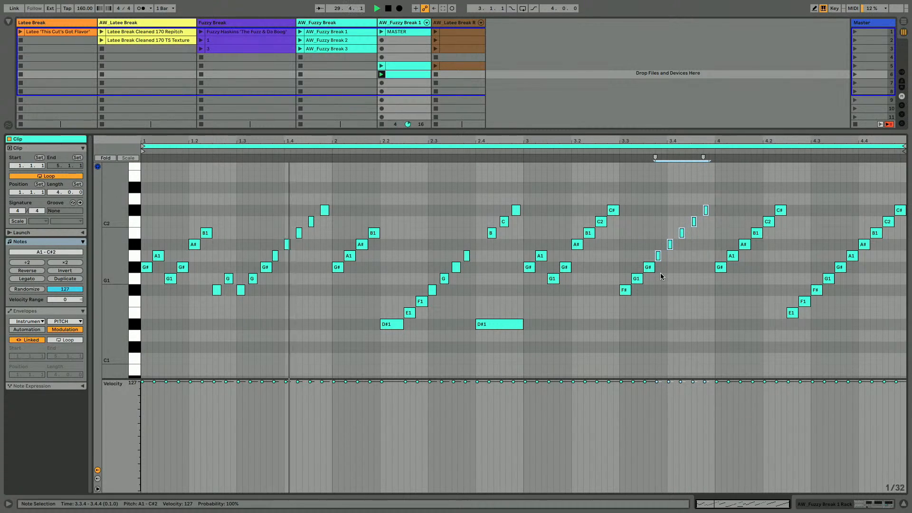
Duplicate the A1 note at 3.3.4 directly after itself and restart the loop
{"action": "scroll", "coordinate": [704, 157], "scroll_direction": "up", "scroll_amount": 3}
{"action": "left_click", "coordinate": [632, 277]}
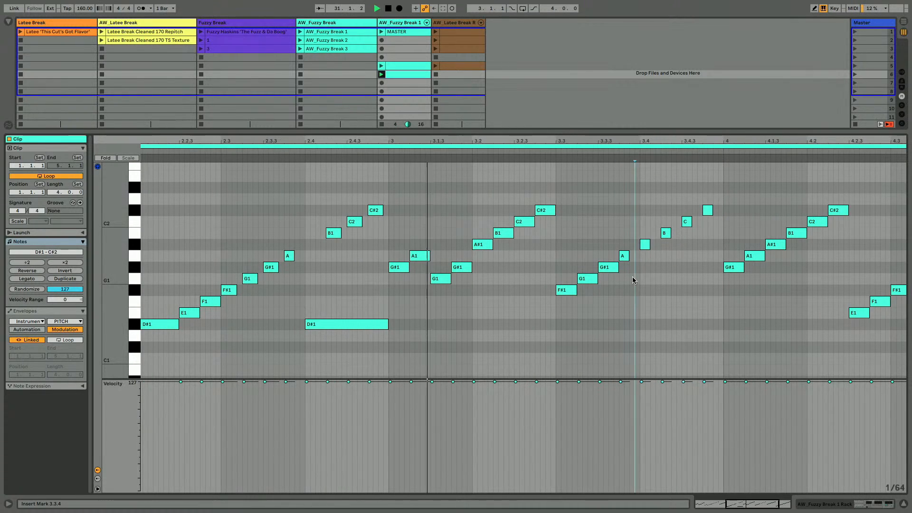
{"action": "left_click", "coordinate": [629, 268]}
{"action": "left_click", "coordinate": [619, 235]}
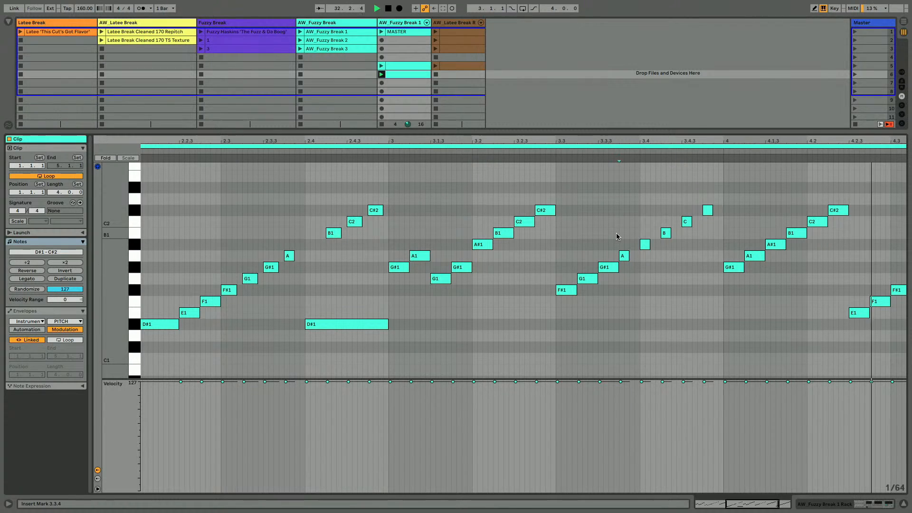
{"action": "left_click", "coordinate": [624, 255]}
{"action": "key", "text": "ctrl+d"}
{"action": "scroll", "coordinate": [623, 285], "scroll_direction": "right", "scroll_amount": 3}
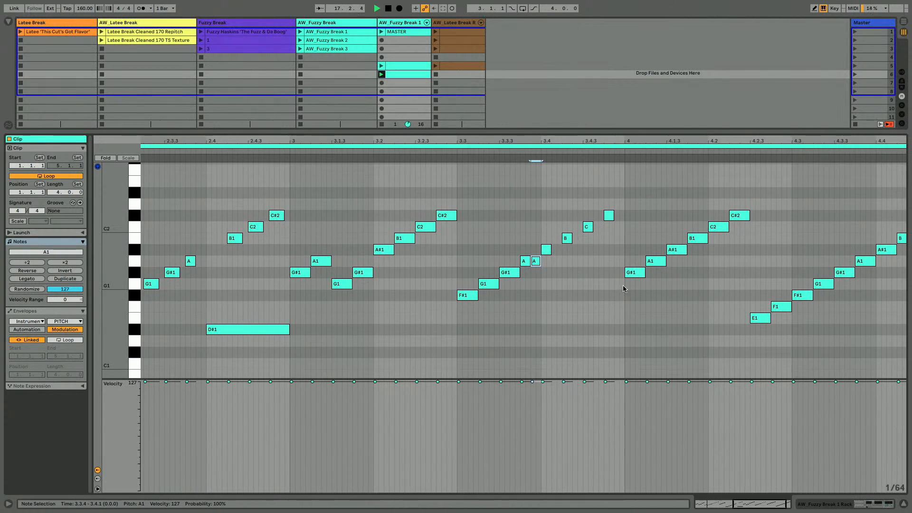
{"action": "key", "text": "space"}
Lengthen the A#1 note at 4.1.3 to a full beat so it ends at 4.2.3
{"action": "mouse_move", "coordinate": [667, 262]}
{"action": "left_mouse_down"}
{"action": "mouse_move", "coordinate": [704, 263]}
{"action": "mouse_move", "coordinate": [667, 262]}
{"action": "left_mouse_up"}
{"action": "left_click", "coordinate": [673, 253]}
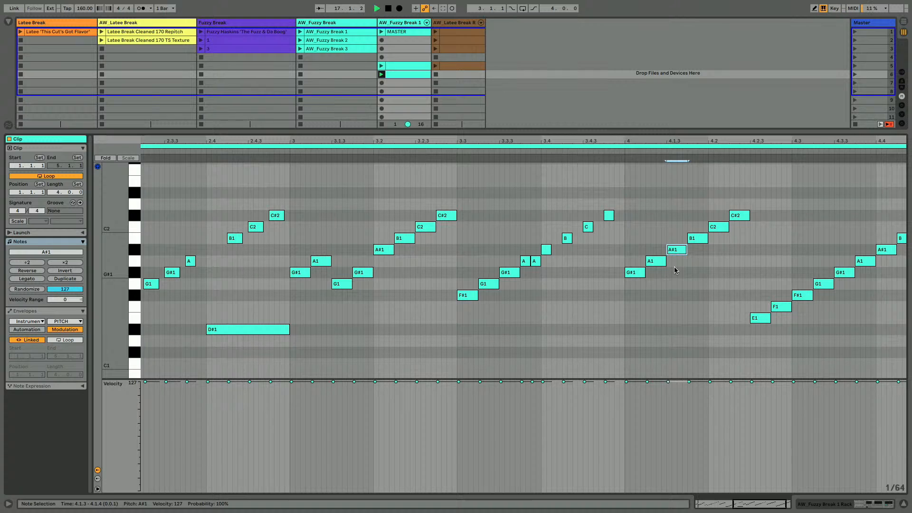
{"action": "key", "text": "shift+Right"}
{"action": "key", "text": "shift+Right"}
{"action": "key", "text": "shift+Right"}
{"action": "key", "text": "shift+Right"}
{"action": "key", "text": "shift+Right"}
{"action": "key", "text": "shift+Right"}
{"action": "key", "text": "shift+Right"}
{"action": "key", "text": "shift+Right"}
{"action": "key", "text": "shift+Right"}
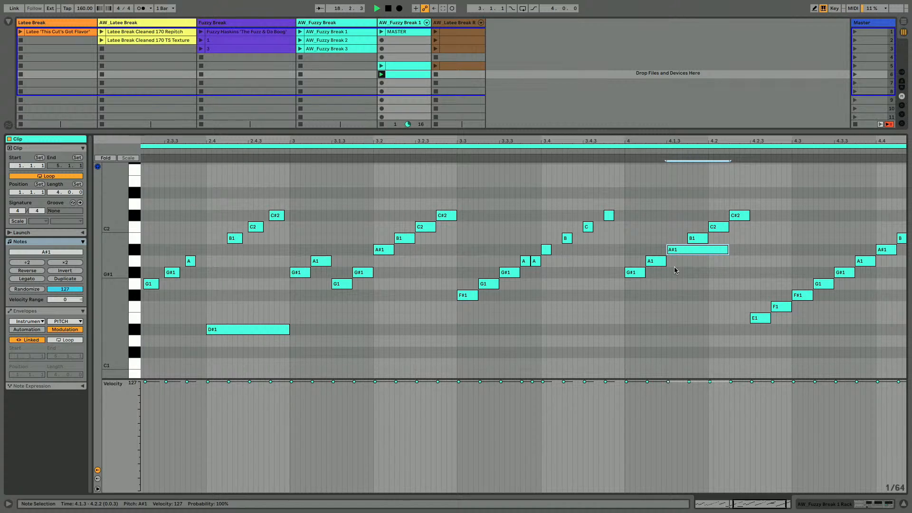
{"action": "key", "text": "shift+Right"}
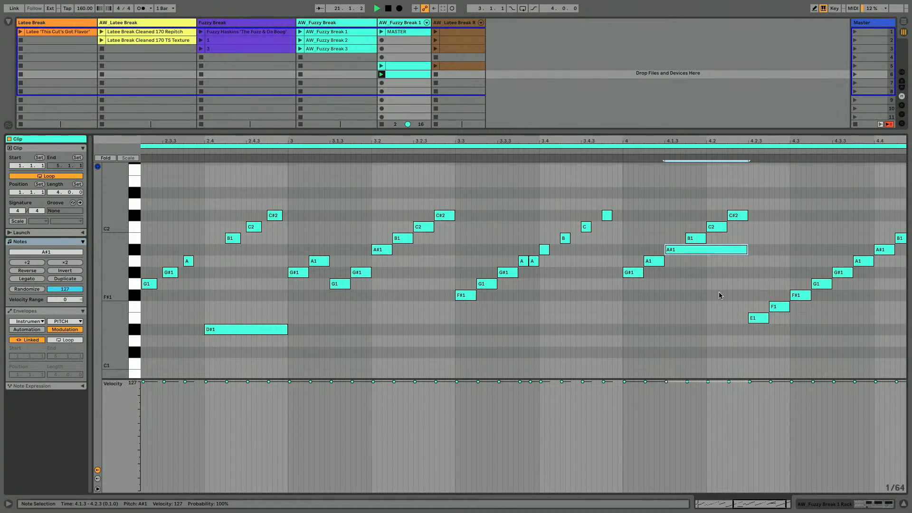
Transpose the long A#1 note at 4.1.3 down to D#1 and play the loop
{"action": "scroll", "coordinate": [719, 291], "scroll_direction": "right", "scroll_amount": 2}
{"action": "scroll", "coordinate": [719, 292], "scroll_direction": "up", "scroll_amount": 1}
{"action": "key", "text": "space"}
{"action": "key", "text": "shift+Down"}
{"action": "key", "text": "Up"}
{"action": "key", "text": "Up"}
{"action": "key", "text": "Up"}
{"action": "key", "text": "Up"}
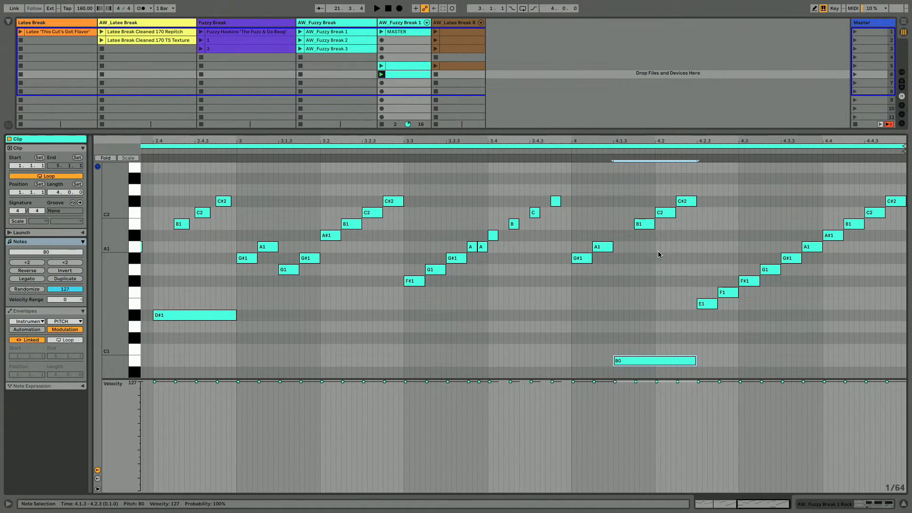
{"action": "key", "text": "Up"}
{"action": "key", "text": "Up"}
{"action": "key", "text": "Up"}
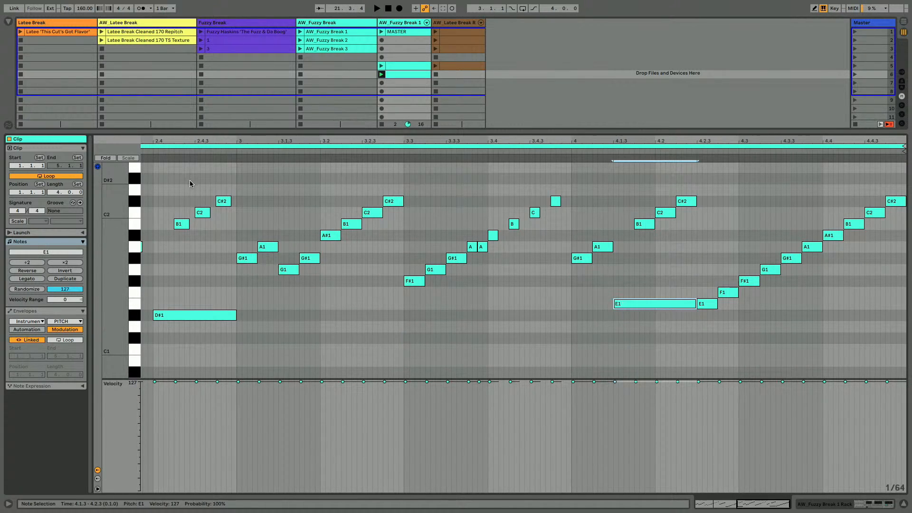
{"action": "key", "text": "Down"}
{"action": "key", "text": "Down"}
{"action": "key", "text": "space"}
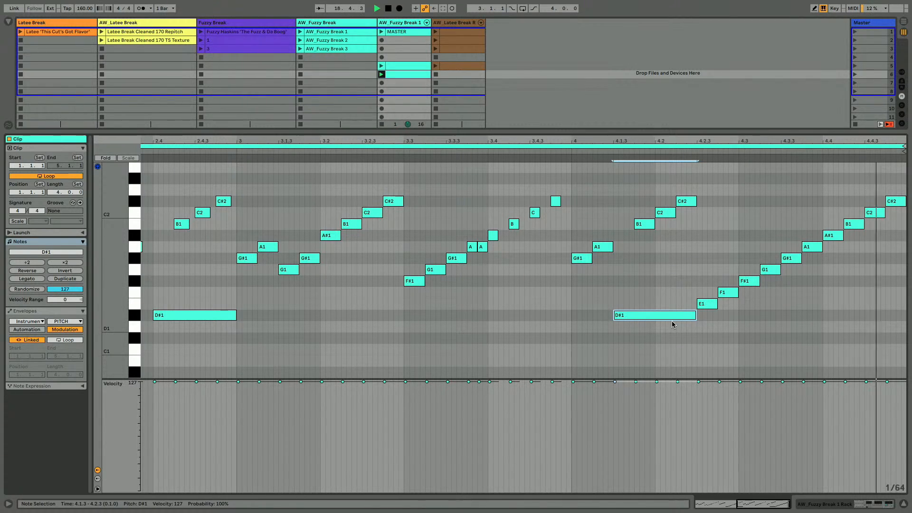
Move the A#1 note at 4.4.1 down to D#1 and lengthen it to a full beat, ending at 5.1.1
{"action": "left_click_drag", "start_coordinate": [824, 238], "coordinate": [830, 317]}
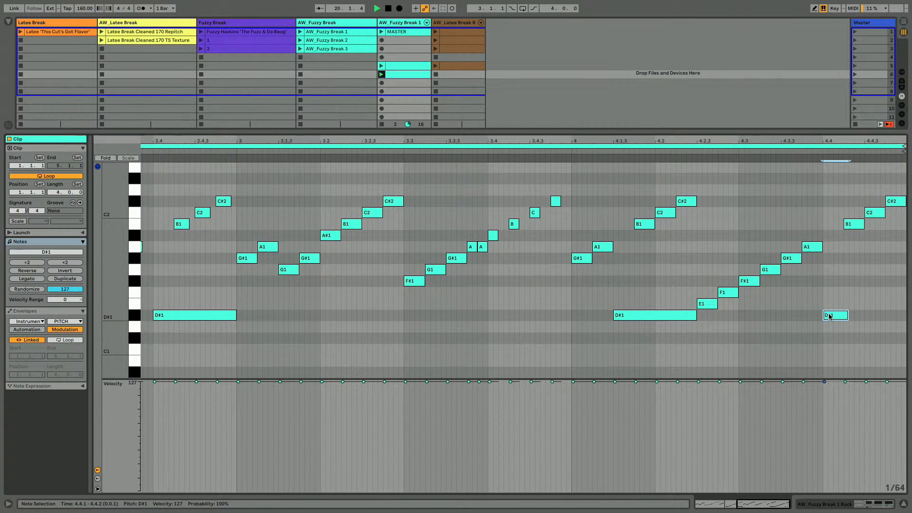
{"action": "key", "text": "shift+Right"}
{"action": "key", "text": "shift+Right"}
{"action": "key", "text": "shift+Right"}
{"action": "key", "text": "shift+Right"}
{"action": "key", "text": "shift+Right"}
{"action": "key", "text": "shift+Right"}
{"action": "key", "text": "shift+Right"}
{"action": "key", "text": "shift+Right"}
{"action": "key", "text": "shift+Right"}
{"action": "key", "text": "shift+Right"}
{"action": "key", "text": "shift+Right"}
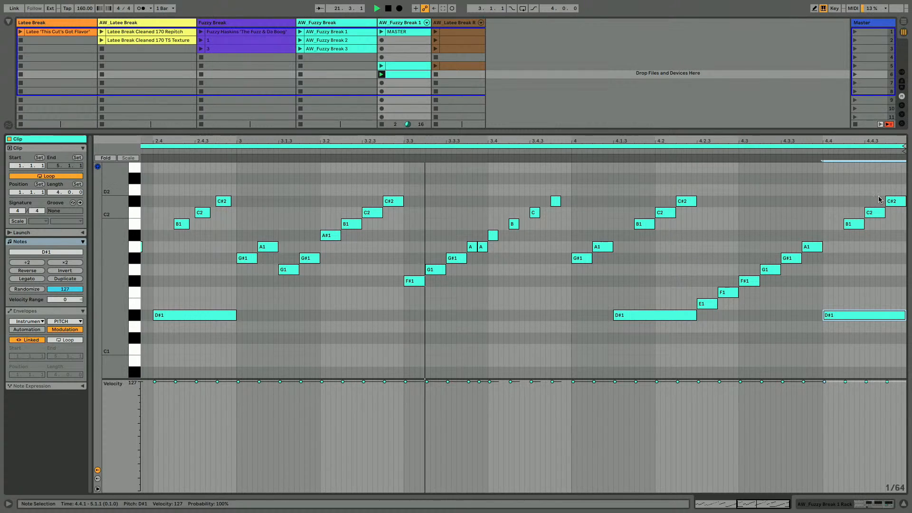
Shorten the notes E1 to G#1 from 4.2.3 to 1/64 and the bar's last A1, B1, C2 and C#2 to 1/32
{"action": "left_click_drag", "start_coordinate": [880, 200], "coordinate": [706, 332]}
{"action": "key", "text": "shift+Left"}
{"action": "key", "text": "shift+Left"}
{"action": "key", "text": "shift+Left"}
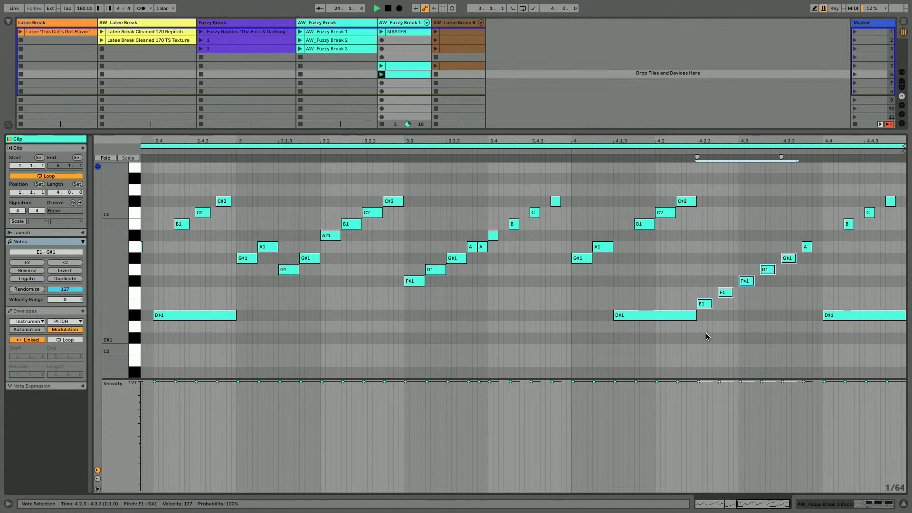
{"action": "key", "text": "shift+Left"}
{"action": "key", "text": "shift+Left"}
{"action": "left_click", "coordinate": [613, 289]}
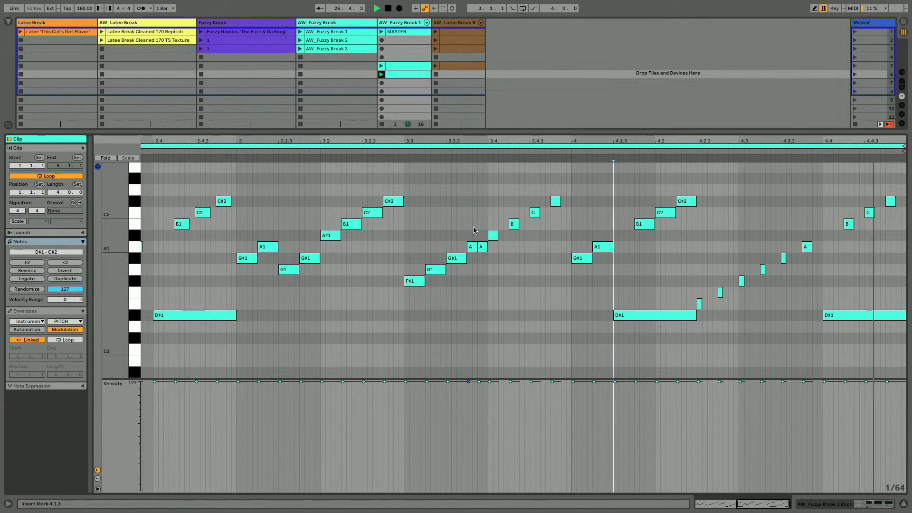
Switch from the clip's notes to the track's devices, widen the AW_Fuzzy Break 1 Rack track to fit its name, and briefly audition it
{"action": "left_click", "coordinate": [472, 247]}
{"action": "key", "text": "shift+Tab"}
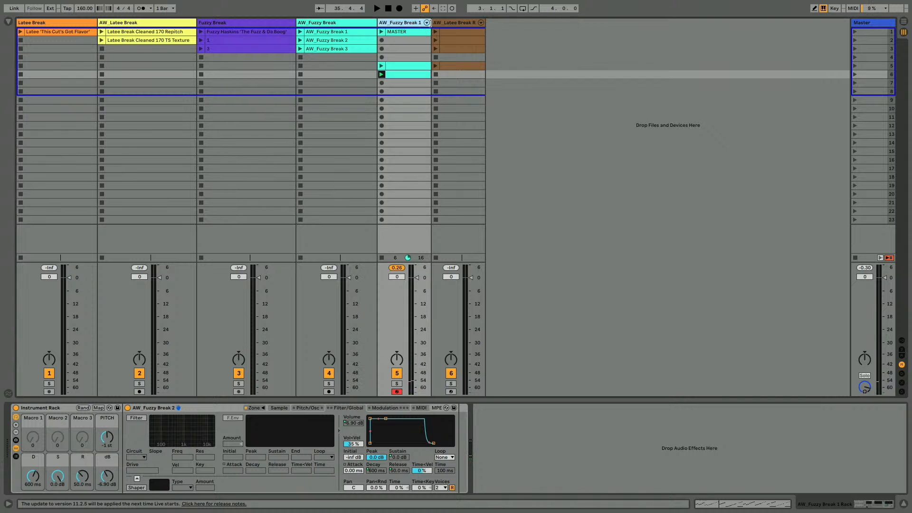
{"action": "left_click_drag", "start_coordinate": [430, 23], "coordinate": [448, 23]}
{"action": "key", "text": "space"}
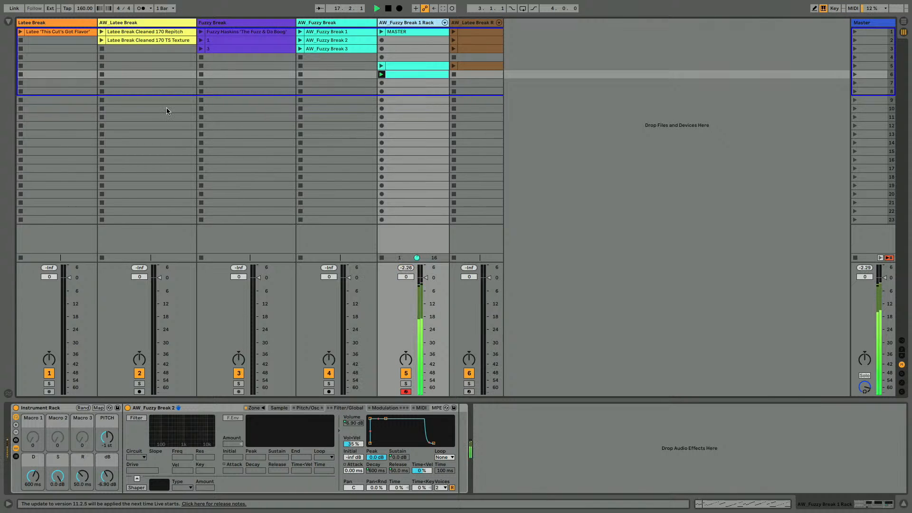
{"action": "key", "text": "space"}
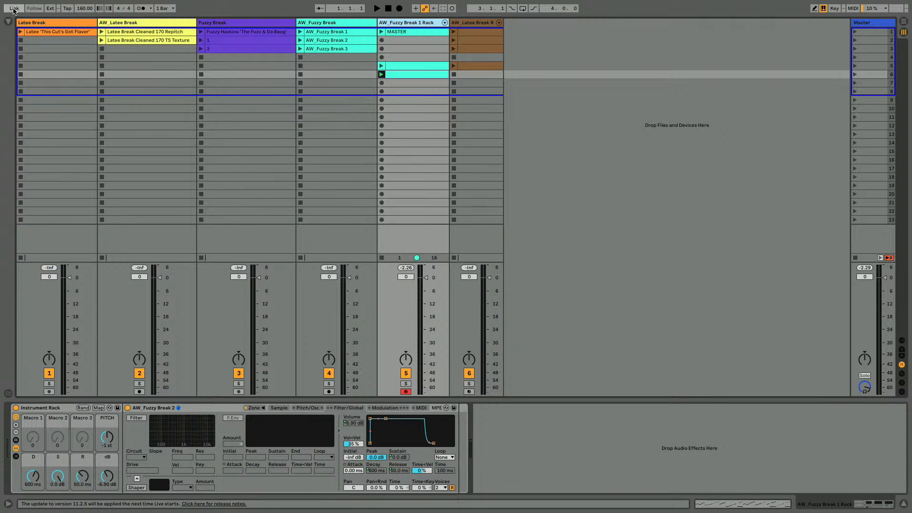
Narrow the Fuzzy Break track slightly and select the AW_Fuzzy Break track
{"action": "left_click", "coordinate": [28, 23]}
{"action": "left_click", "coordinate": [116, 23]}
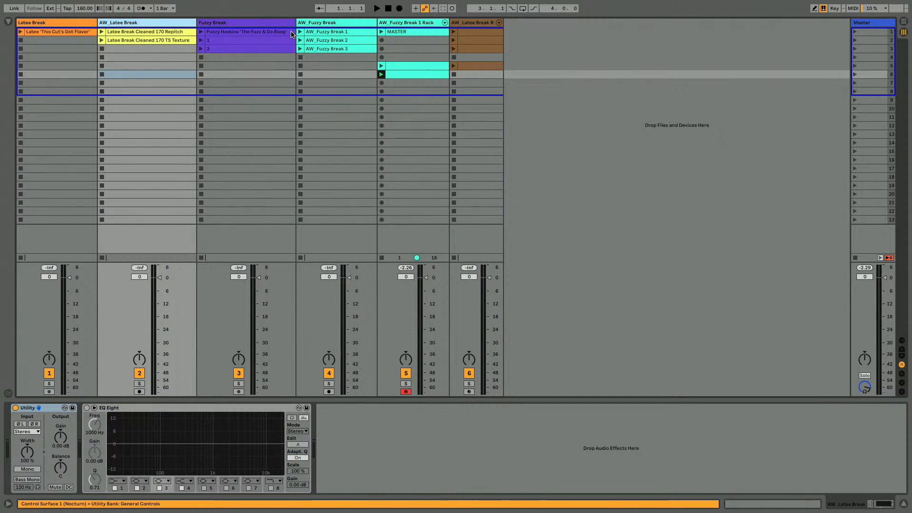
{"action": "left_click_drag", "start_coordinate": [291, 23], "coordinate": [287, 22]}
{"action": "left_click", "coordinate": [363, 22]}
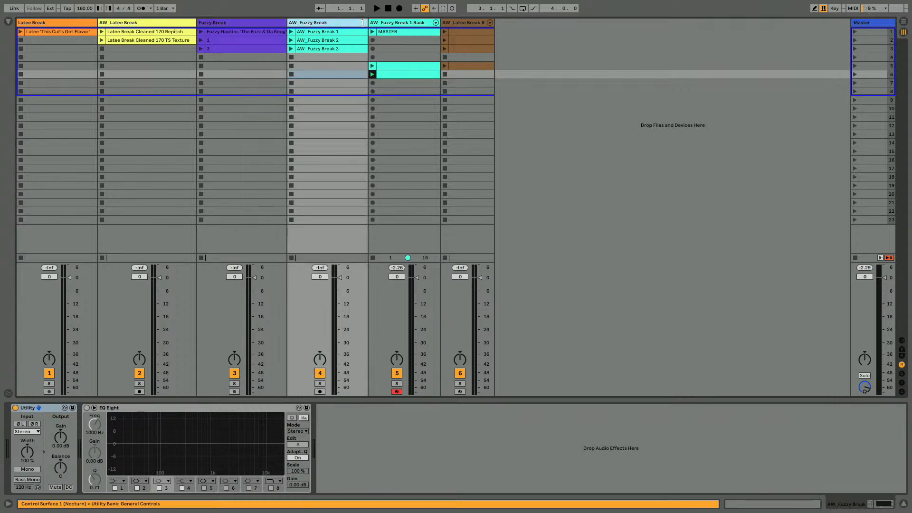
Narrow the AW_Fuzzy Break and AW_Fuzzy Break 1 Rack tracks, leaving the rack track selected
{"action": "left_click_drag", "start_coordinate": [362, 22], "coordinate": [347, 23]}
{"action": "left_click", "coordinate": [405, 24]}
{"action": "left_click_drag", "start_coordinate": [420, 23], "coordinate": [410, 25]}
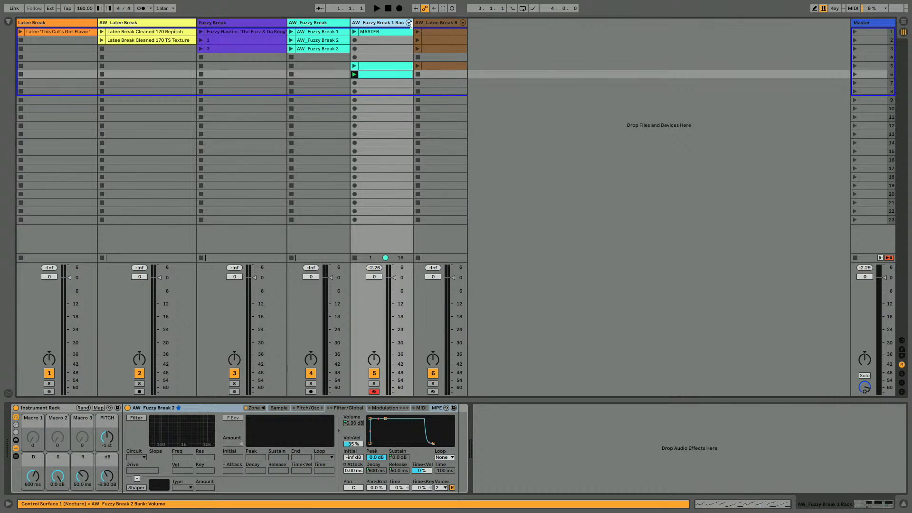
Lower the Instrument Rack's S macro to -10 dB while the break plays
{"action": "key", "text": "space"}
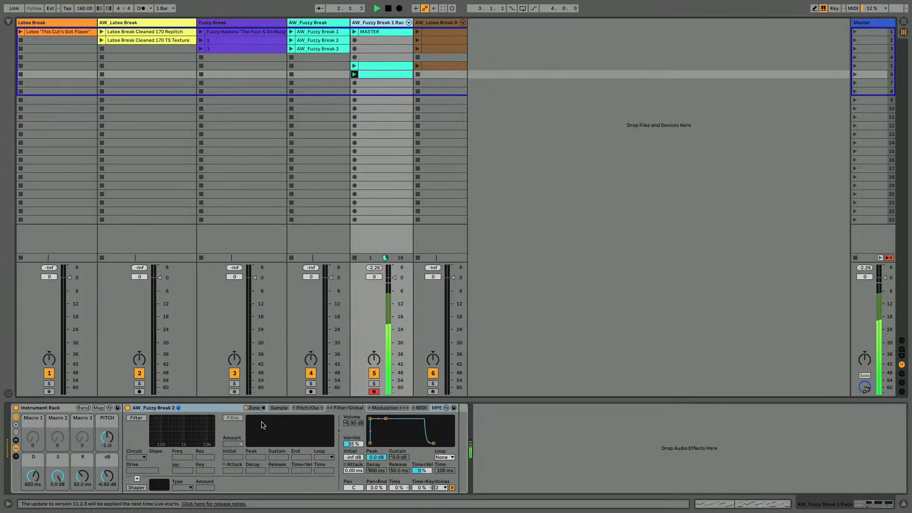
{"action": "left_click_drag", "start_coordinate": [63, 458], "coordinate": [62, 470]}
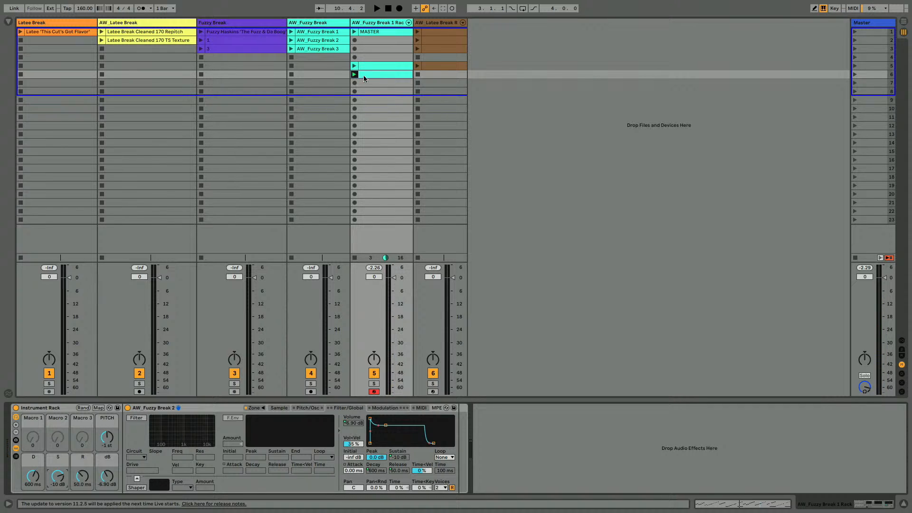
Audition the MASTER clip on the rack track, look over its notes, and return to the track's devices
{"action": "left_click", "coordinate": [354, 31]}
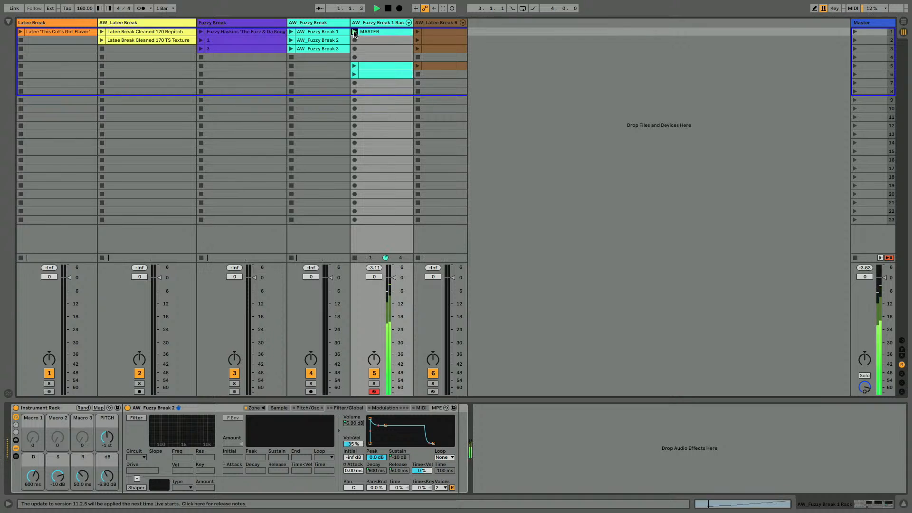
{"action": "double_click", "coordinate": [372, 32]}
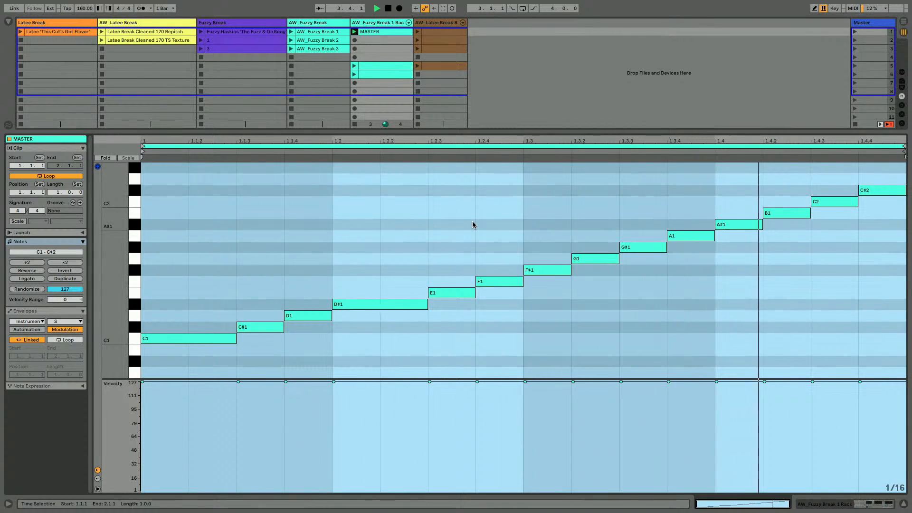
{"action": "left_click", "coordinate": [522, 155]}
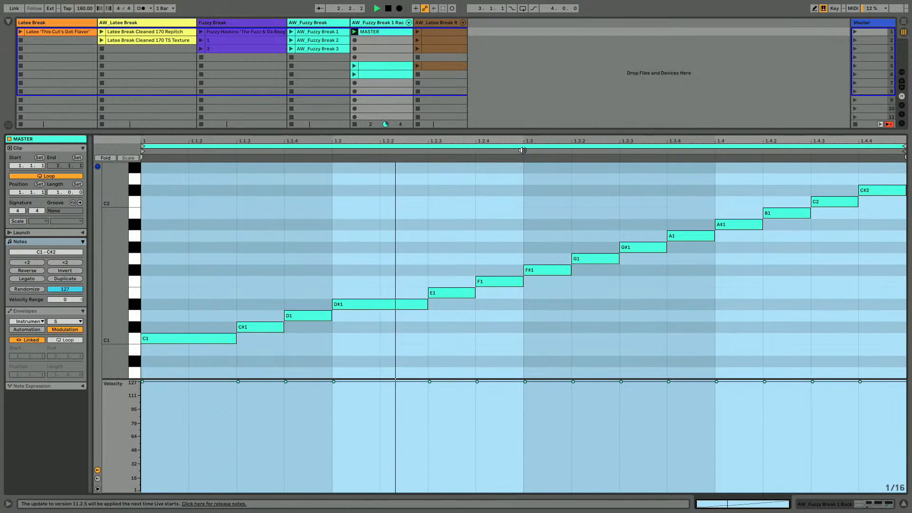
{"action": "key", "text": "shift+Tab"}
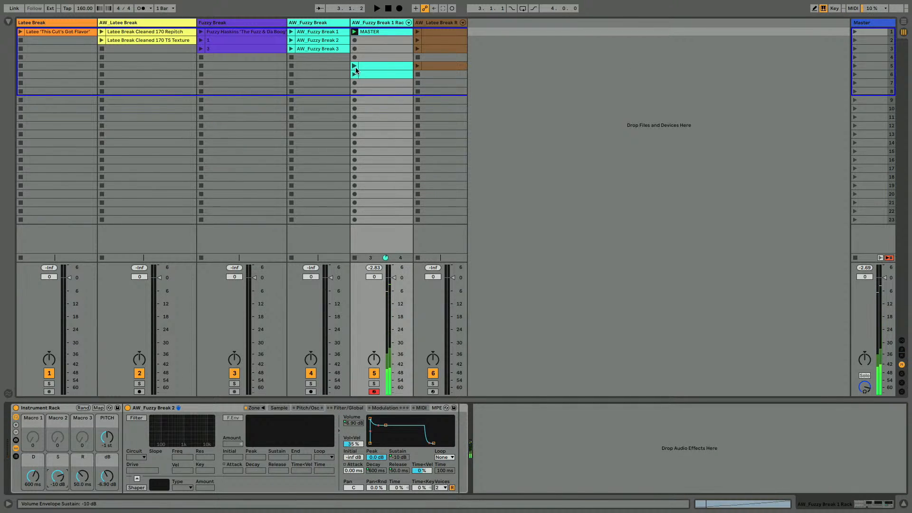
Place the MASTER clip at bar 17 of the rack track in the Arrangement and restore Arrangement playback
{"action": "key", "text": "Tab"}
{"action": "key", "text": "Tab"}
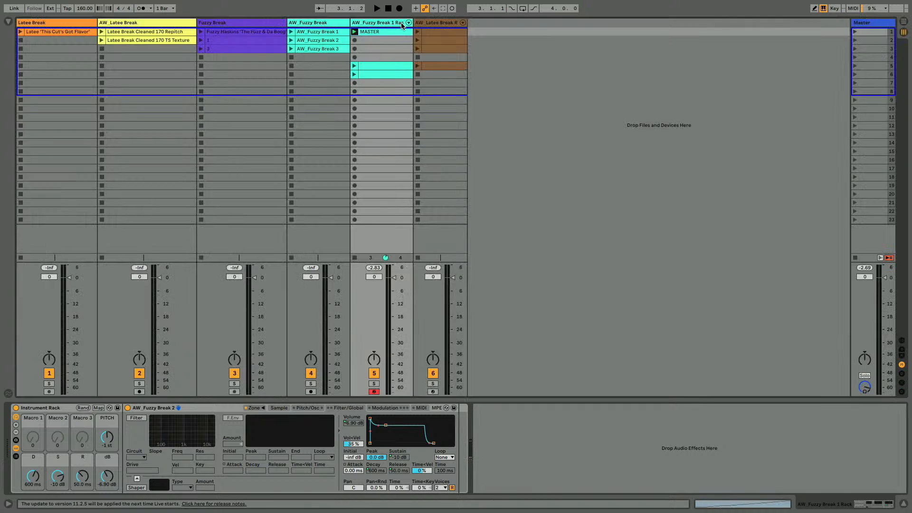
{"action": "key", "text": "Tab"}
{"action": "left_click_drag", "start_coordinate": [398, 34], "coordinate": [127, 114]}
{"action": "key", "text": "space"}
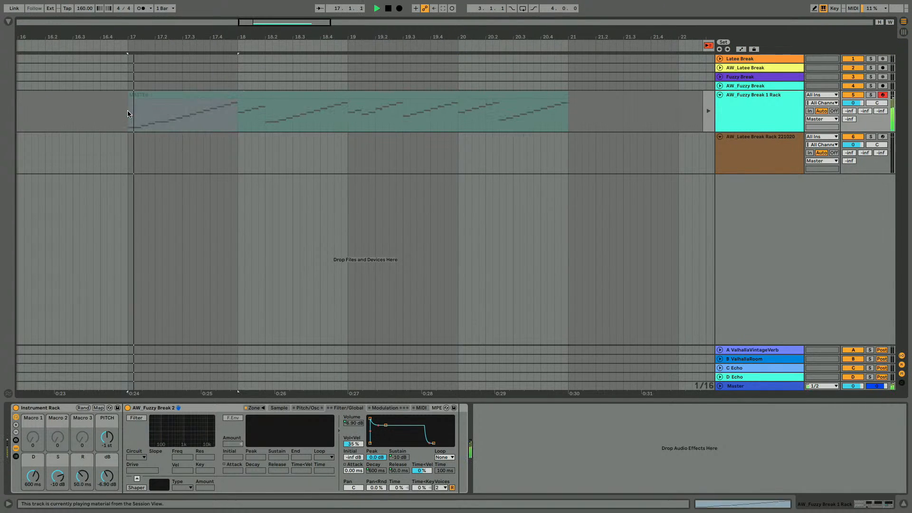
{"action": "left_click", "coordinate": [708, 45]}
Copy the MASTER section from 17.3.3 to 18.1.1 onto the start at 17.1.1 and audition it
{"action": "left_click", "coordinate": [206, 120]}
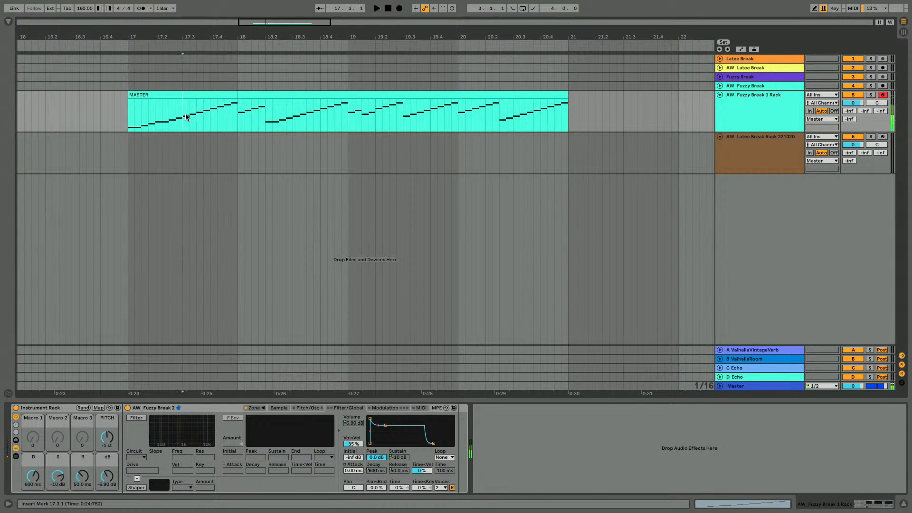
{"action": "left_click", "coordinate": [186, 116]}
{"action": "left_click", "coordinate": [195, 120]}
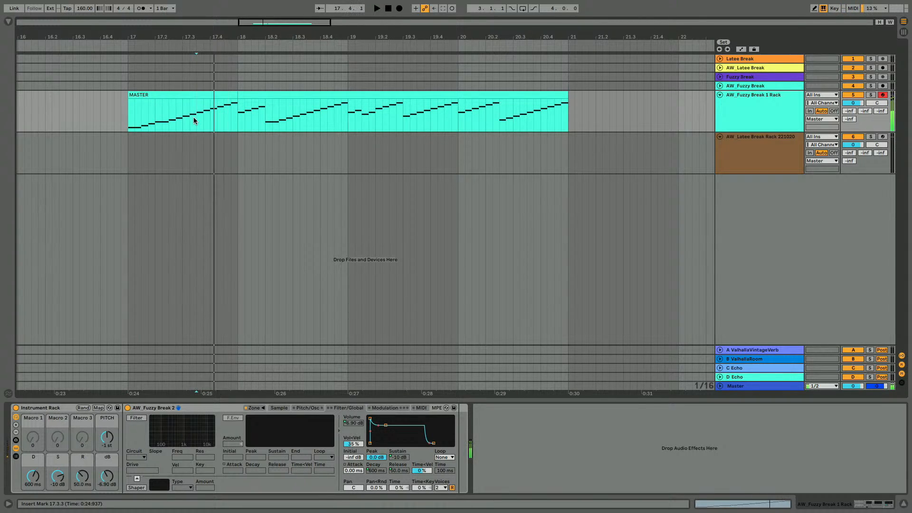
{"action": "left_click_drag", "start_coordinate": [194, 120], "coordinate": [233, 113]}
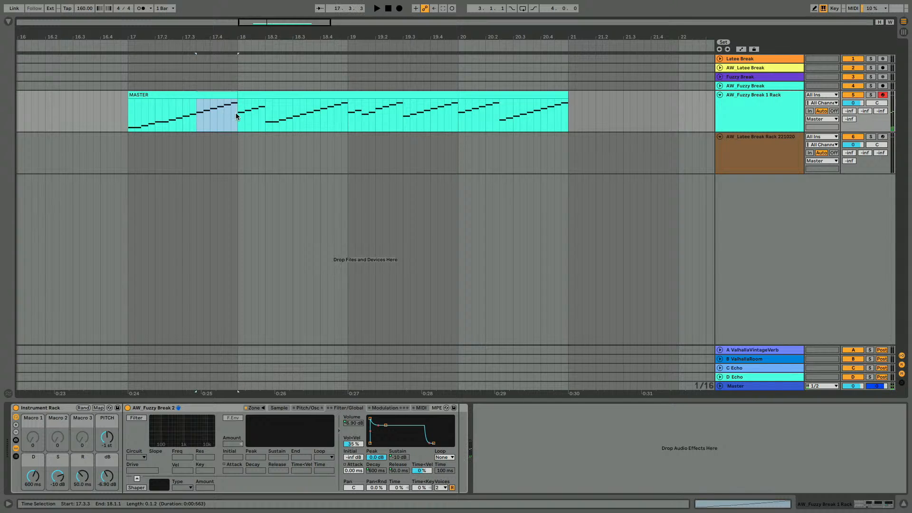
{"action": "left_click", "coordinate": [132, 106]}
{"action": "left_click", "coordinate": [128, 104]}
{"action": "key", "text": "ctrl+v"}
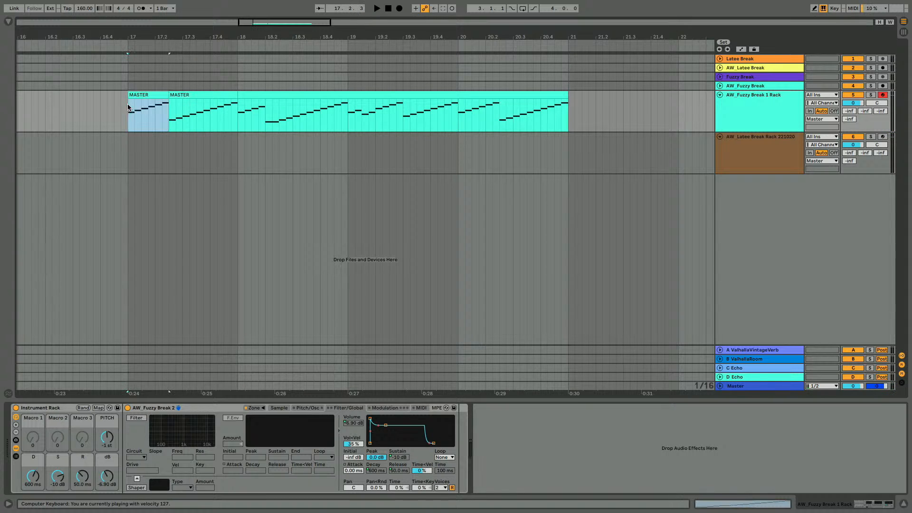
{"action": "key", "text": "space"}
{"action": "key", "text": "space"}
{"action": "key", "text": "space"}
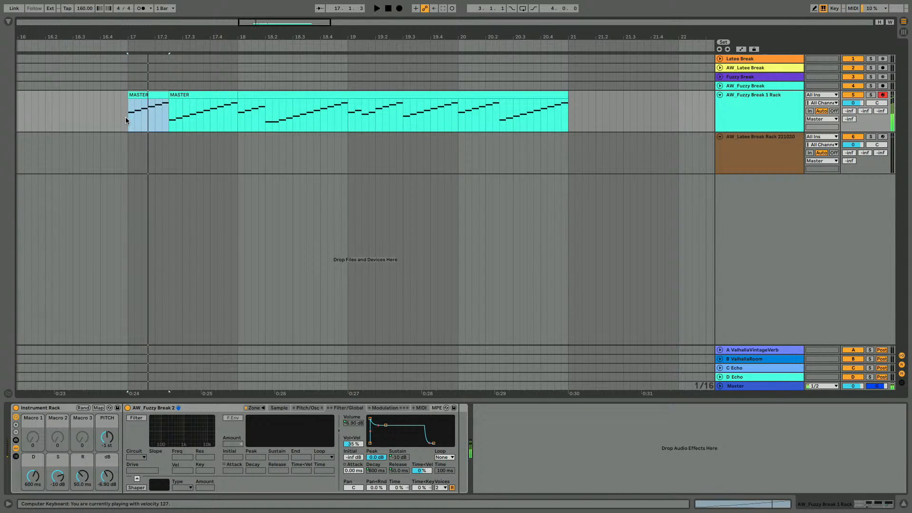
{"action": "key", "text": "space"}
Copy the opening beat of bar 17 to start again at 17.1.3, ending at 17.2.3, and audition the bar
{"action": "mouse_move", "coordinate": [125, 116]}
{"action": "left_mouse_down"}
{"action": "mouse_move", "coordinate": [153, 118]}
{"action": "mouse_move", "coordinate": [125, 113]}
{"action": "mouse_move", "coordinate": [168, 95]}
{"action": "left_mouse_up"}
{"action": "key", "text": "ctrl+d"}
{"action": "left_click", "coordinate": [130, 113]}
{"action": "key", "text": "space"}
{"action": "key", "text": "ctrl+d"}
{"action": "left_click", "coordinate": [124, 113]}
{"action": "key", "text": "space"}
{"action": "key", "text": "space"}
{"action": "key", "text": "space"}
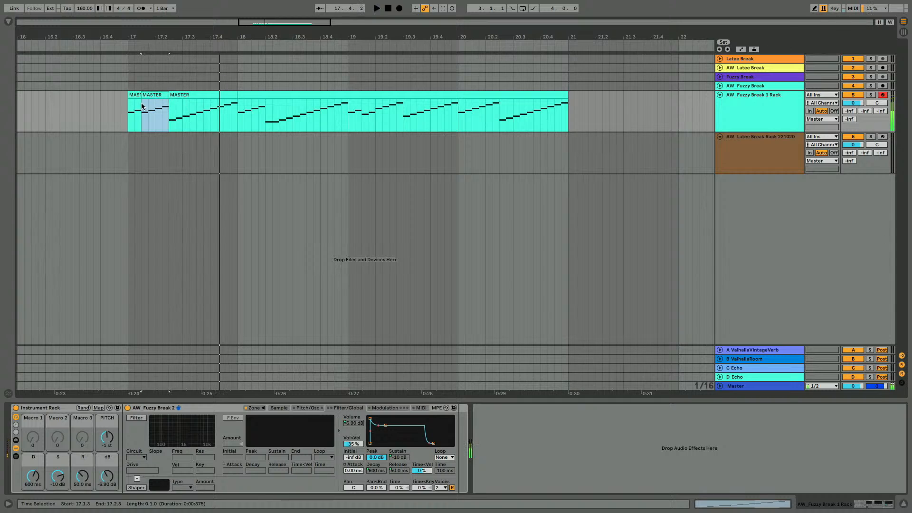
{"action": "left_click", "coordinate": [128, 104]}
{"action": "key", "text": "space"}
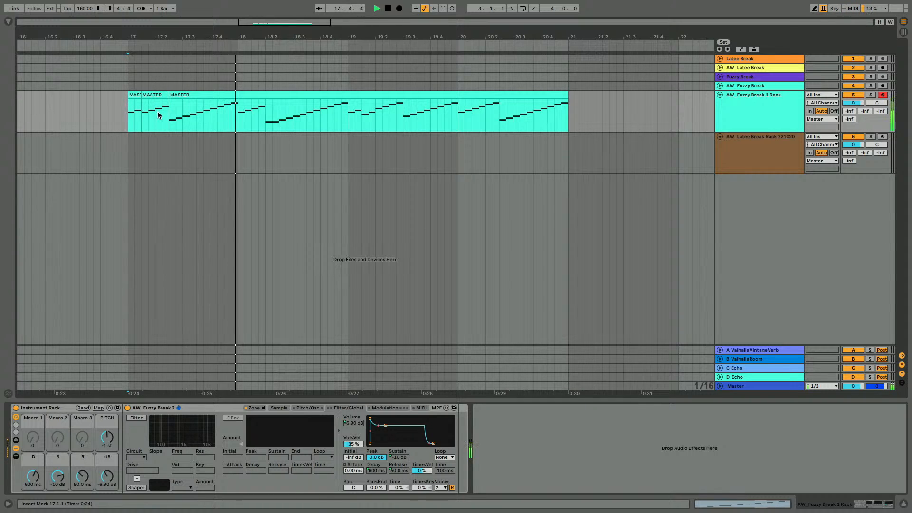
{"action": "key", "text": "space"}
{"action": "key", "text": "space"}
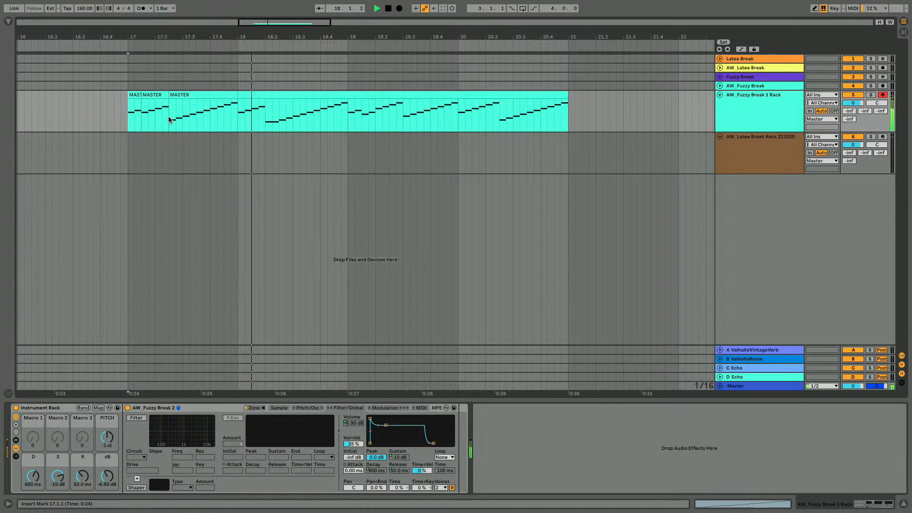
{"action": "key", "text": "space"}
Duplicate the rearranged bar 17 into bar 18 and audition the result
{"action": "left_click_drag", "start_coordinate": [231, 117], "coordinate": [125, 111]}
{"action": "key", "text": "ctrl+d"}
{"action": "key", "text": "space"}
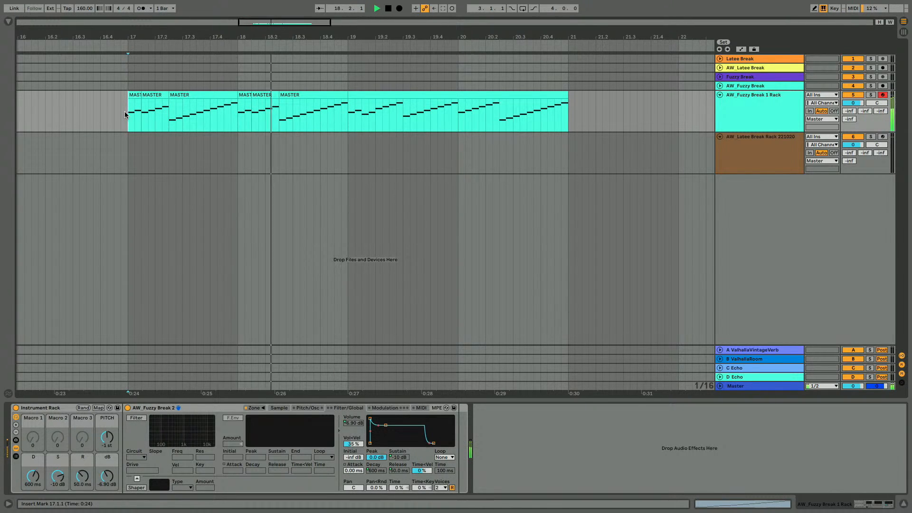
{"action": "key", "text": "space"}
{"action": "key", "text": "space"}
{"action": "left_click_drag", "start_coordinate": [238, 97], "coordinate": [265, 95]}
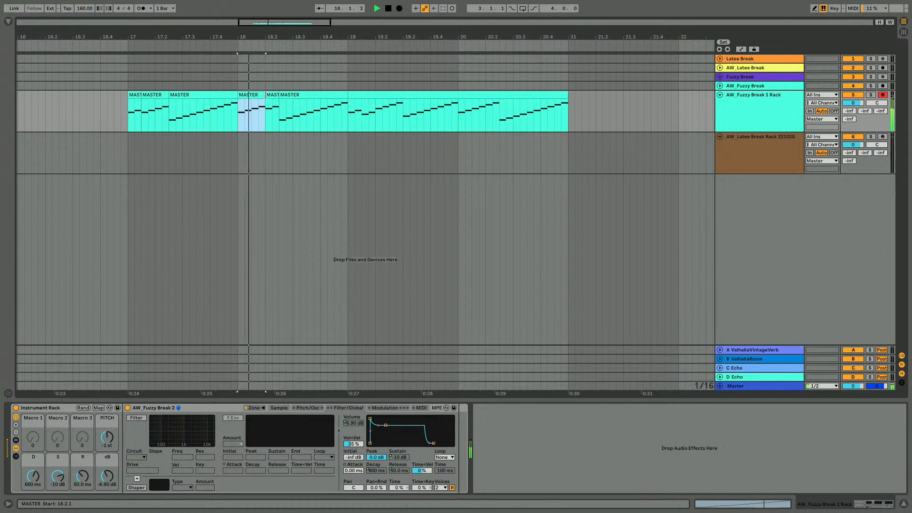
{"action": "key", "text": "ctrl+z"}
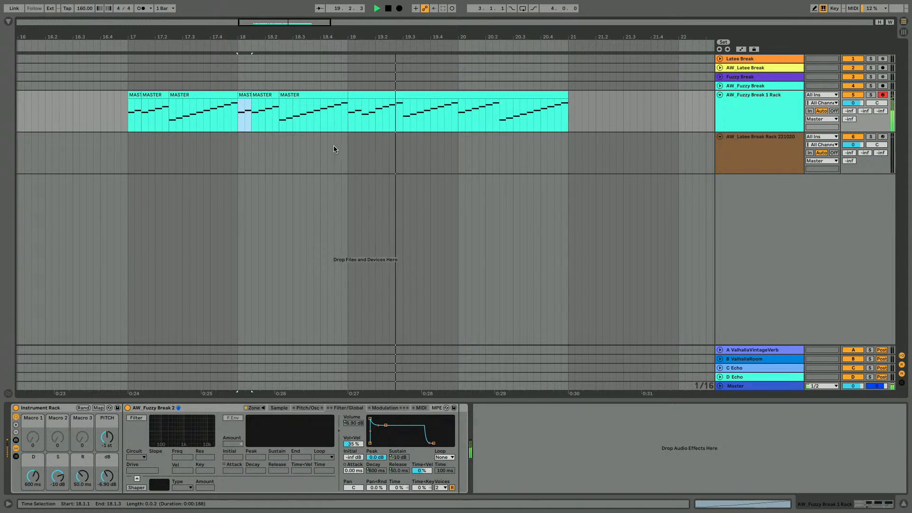
{"action": "key", "text": "space"}
Duplicate bars 17 and 18 into bars 19 and 20 and play from 17.1.1
{"action": "left_click_drag", "start_coordinate": [348, 125], "coordinate": [50, 119]}
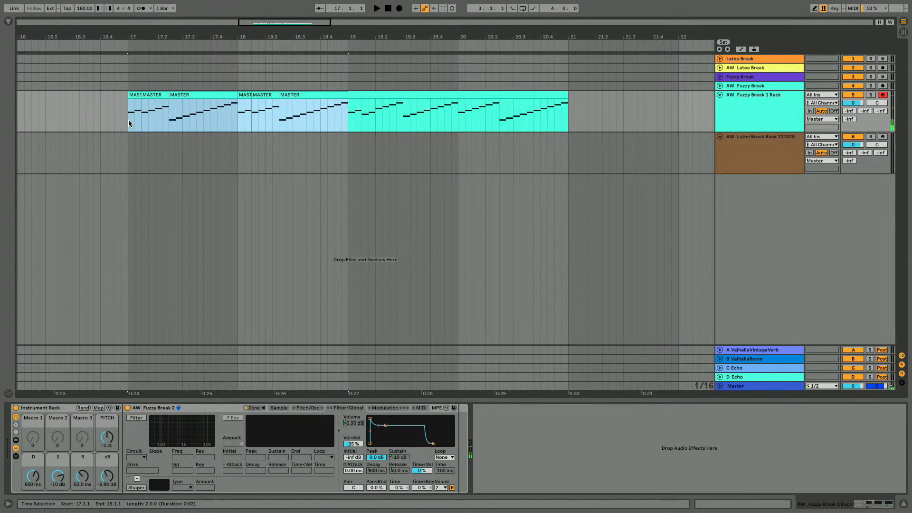
{"action": "key", "text": "ctrl+d"}
{"action": "left_click", "coordinate": [126, 118]}
{"action": "key", "text": "space"}
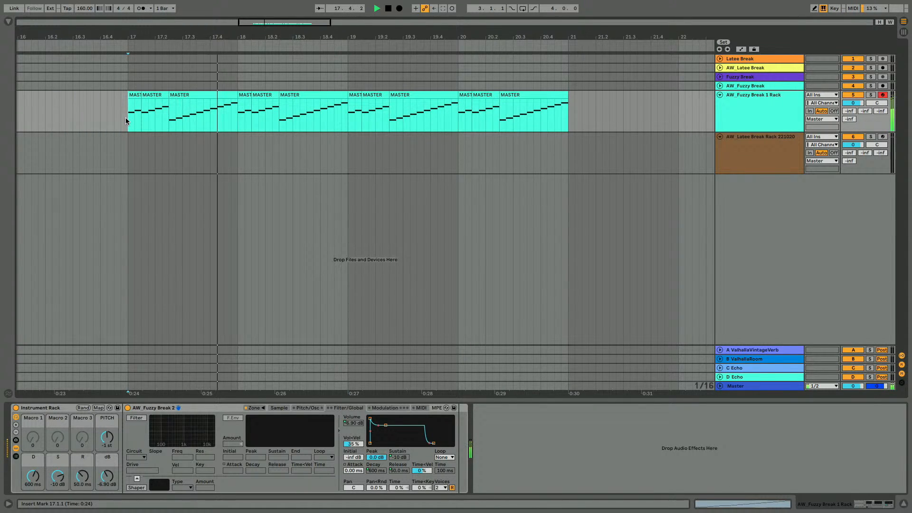
Switch to the Session View and audition AW_Fuzzy Break 2 and AW_Fuzzy Break 3 without the rack track
{"action": "key", "text": "shift+Tab"}
{"action": "key", "text": "space"}
{"action": "key", "text": "shift+Tab"}
{"action": "key", "text": "Tab"}
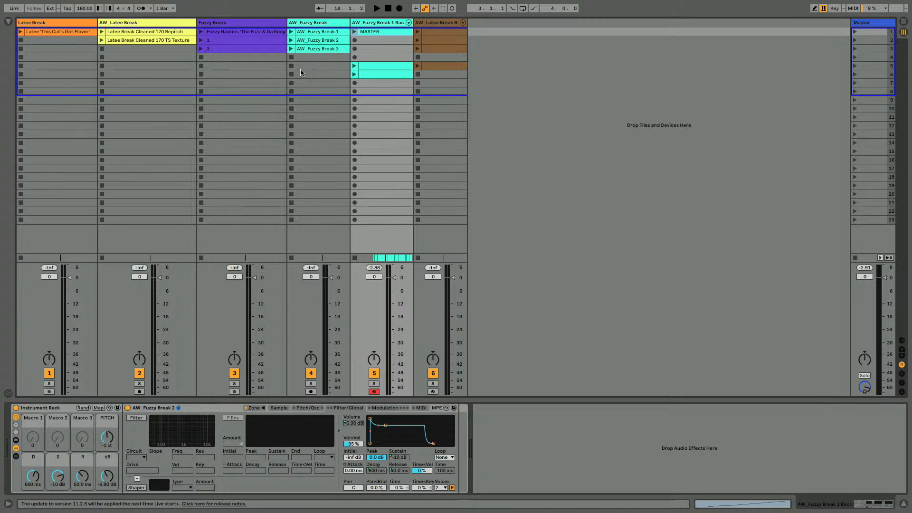
{"action": "left_click", "coordinate": [292, 40]}
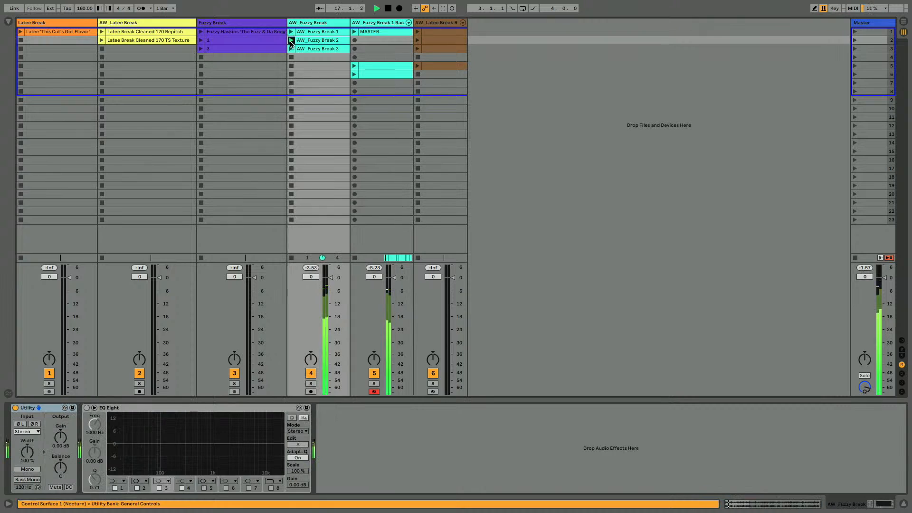
{"action": "left_click", "coordinate": [353, 259]}
{"action": "left_click", "coordinate": [291, 49]}
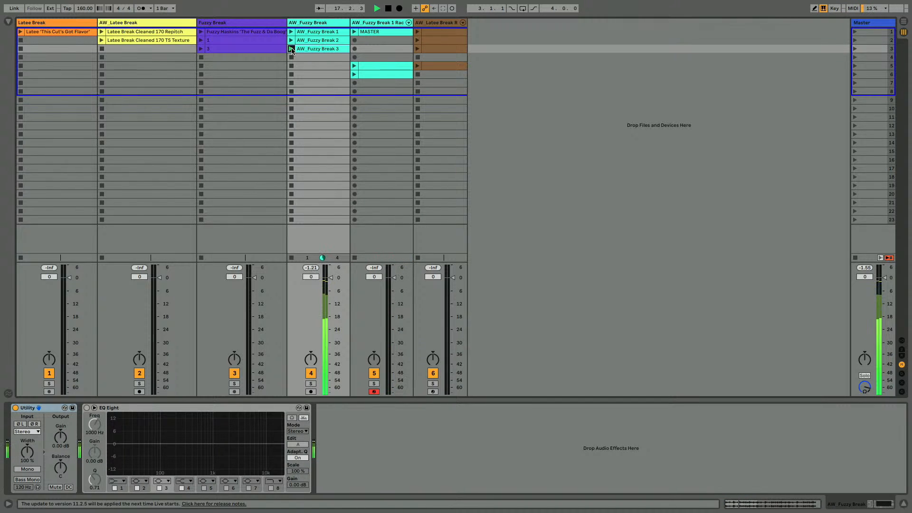
{"action": "double_click", "coordinate": [305, 49]}
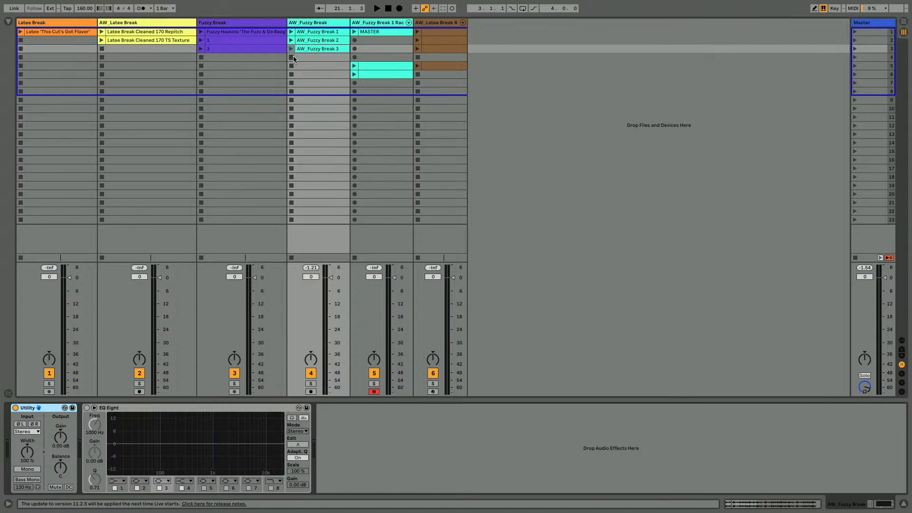
Audition the rack track's clips in scenes 5 and 6 for comparison
{"action": "key", "text": "space"}
{"action": "left_click", "coordinate": [354, 66]}
{"action": "left_click", "coordinate": [355, 74]}
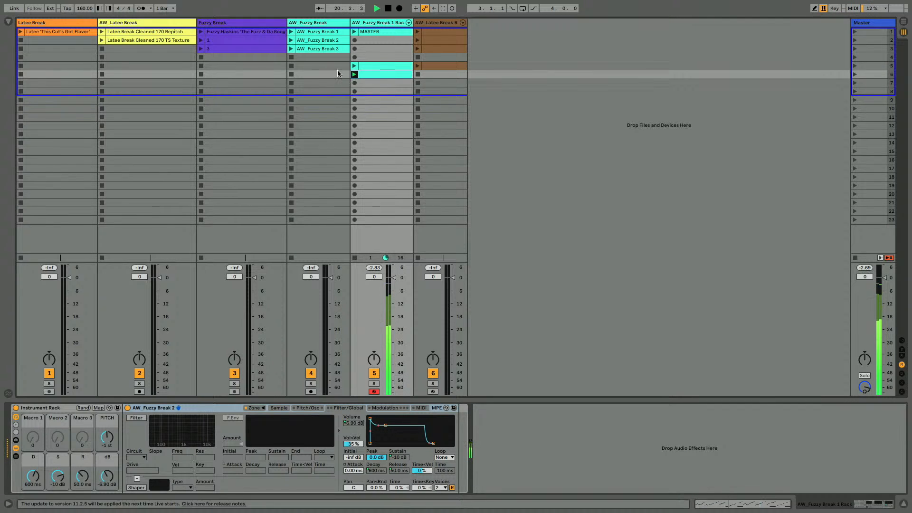
Restore Arrangement playback, consolidate the rack track's material from 17.1.1 to 21.1.1 into one clip, and clear the clip's name
{"action": "key", "text": "Tab"}
{"action": "key", "text": "space"}
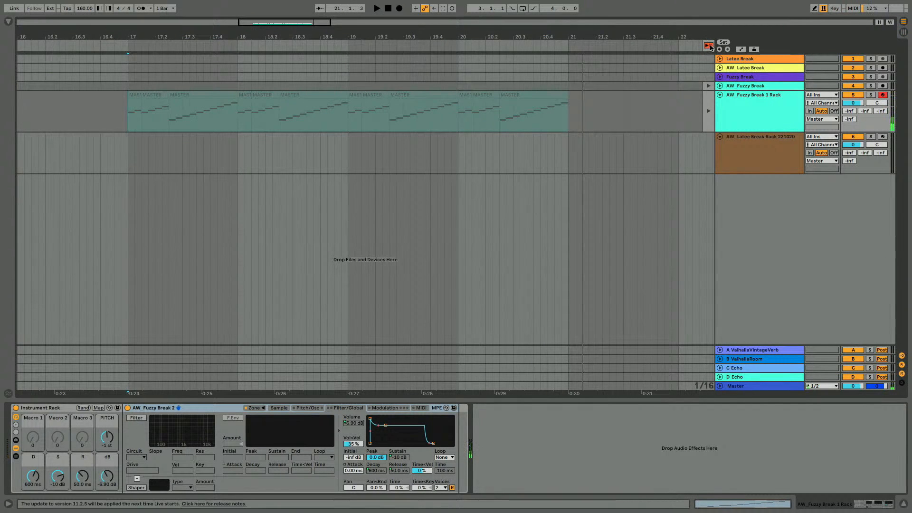
{"action": "left_click", "coordinate": [710, 48]}
{"action": "left_click", "coordinate": [128, 105]}
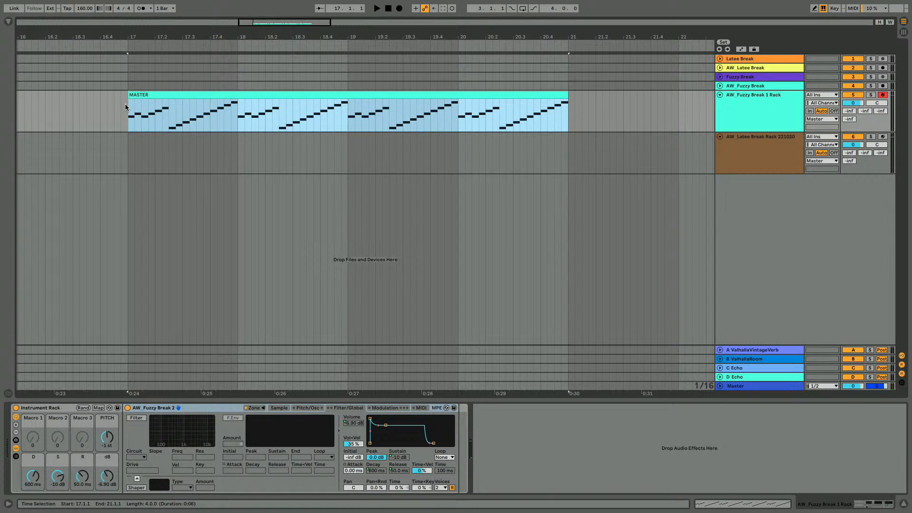
{"action": "left_click", "coordinate": [137, 96]}
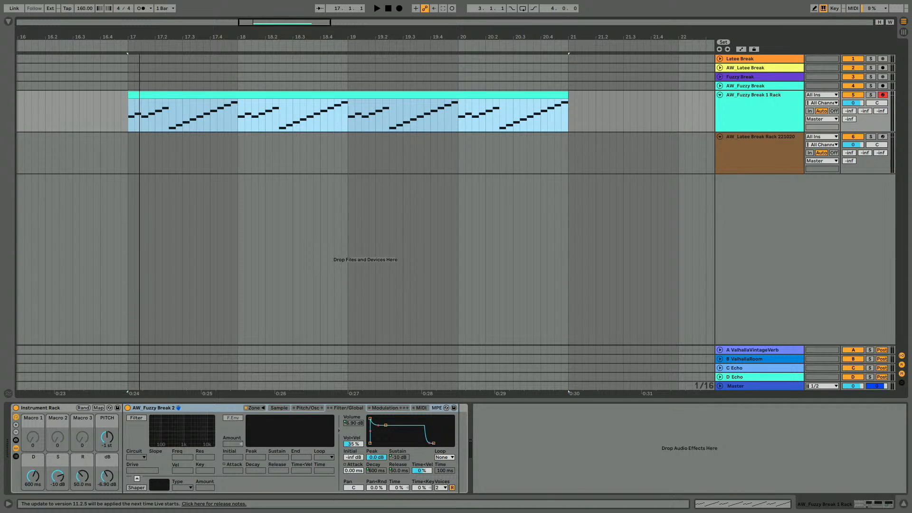
Copy the consolidated clip to the rack track's scene 7 slot in Session View and duplicate its notes to fill eight bars
{"action": "left_click_drag", "start_coordinate": [151, 95], "coordinate": [383, 84]}
{"action": "key", "text": "Tab"}
{"action": "left_click", "coordinate": [62, 281]}
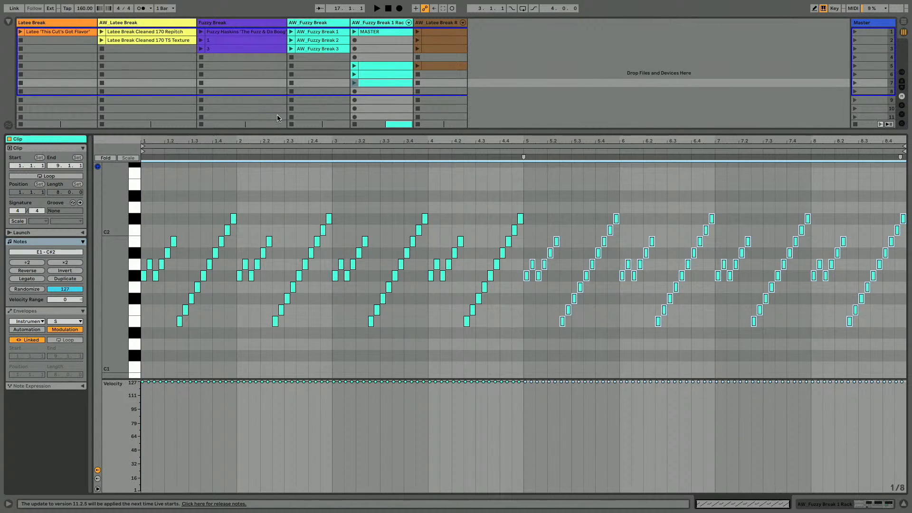
{"action": "left_click", "coordinate": [258, 206]}
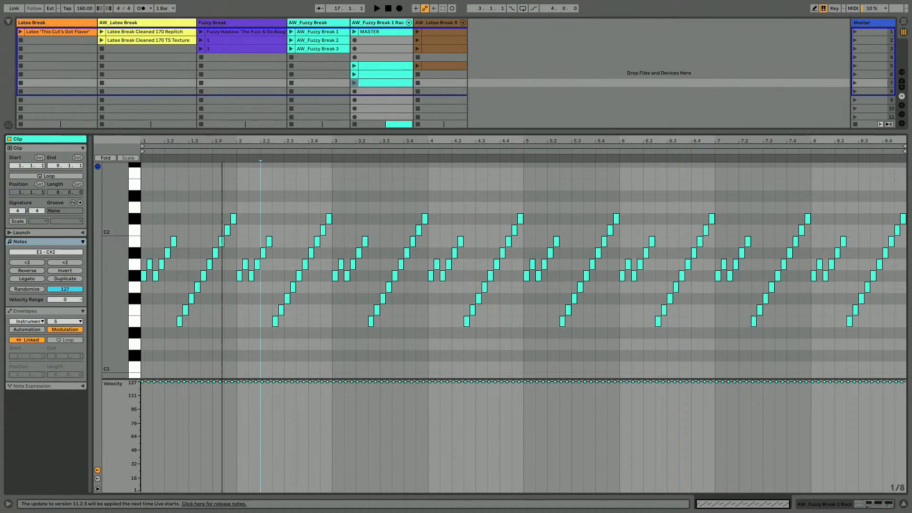
Launch the rack track's scene 7 clip and turn on its looping
{"action": "key", "text": "space"}
{"action": "mouse_move", "coordinate": [223, 141]}
{"action": "left_mouse_down"}
{"action": "mouse_move", "coordinate": [223, 157]}
{"action": "mouse_move", "coordinate": [242, 141]}
{"action": "left_mouse_up"}
{"action": "key", "text": "space"}
{"action": "left_click", "coordinate": [354, 83]}
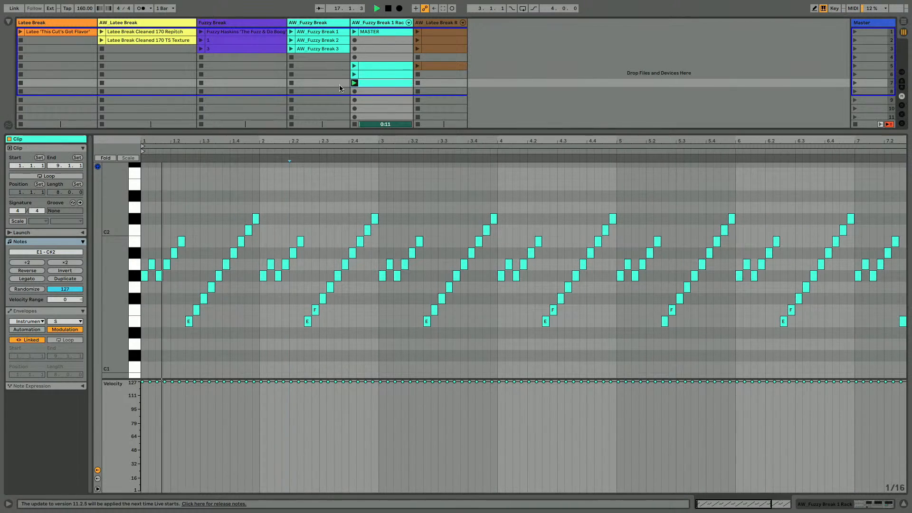
{"action": "left_click", "coordinate": [49, 175]}
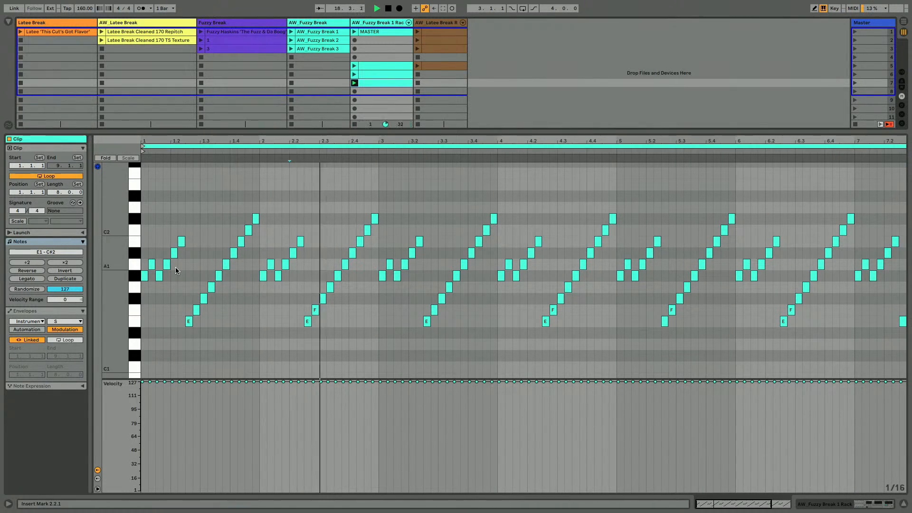
{"action": "scroll", "coordinate": [176, 271], "scroll_direction": "down", "scroll_amount": 1}
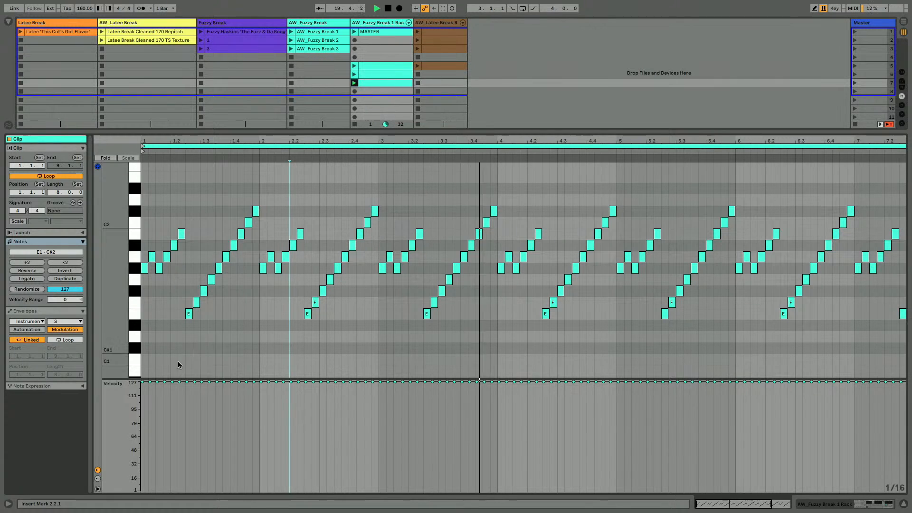
Audition the opening of the scene 7 clip and lengthen the A#1 note at 1.2 so it ends at 1.3
{"action": "left_click_drag", "start_coordinate": [142, 140], "coordinate": [141, 160]}
{"action": "key", "text": "space"}
{"action": "key", "text": "space"}
{"action": "key", "text": "space"}
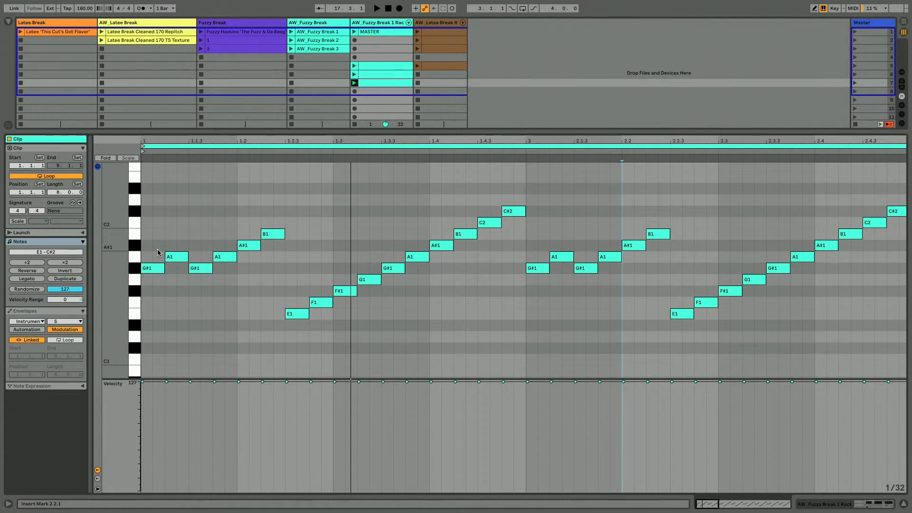
{"action": "key", "text": "space"}
{"action": "key", "text": "space"}
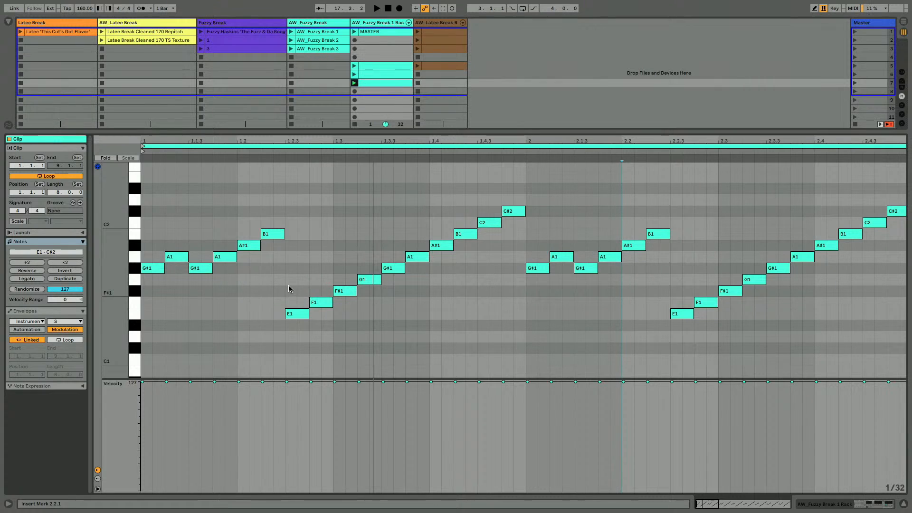
{"action": "key", "text": "space"}
{"action": "key", "text": "space"}
{"action": "left_click_drag", "start_coordinate": [260, 245], "coordinate": [330, 248]}
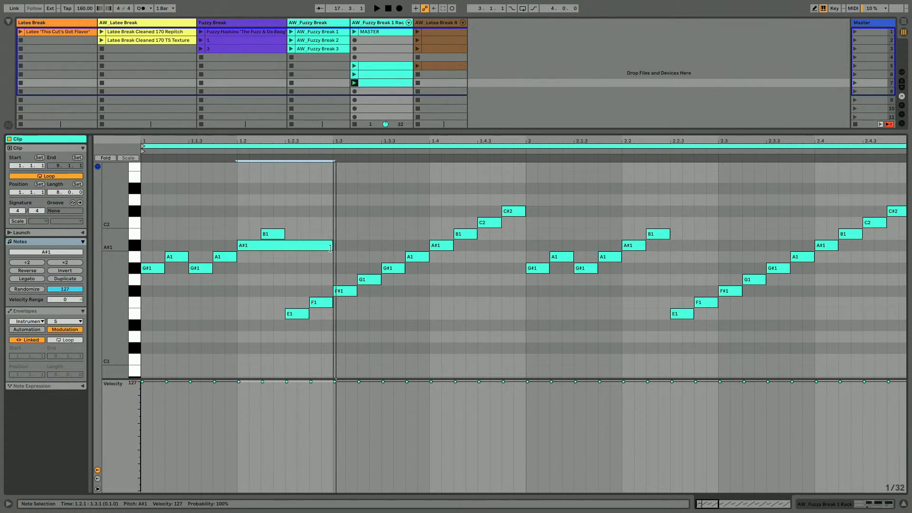
Open the rack's zone list and set the first Slice 9 zone, root A#1, to back-and-forth sustain looping
{"action": "key", "text": "shift+Tab"}
{"action": "left_click", "coordinate": [277, 409]}
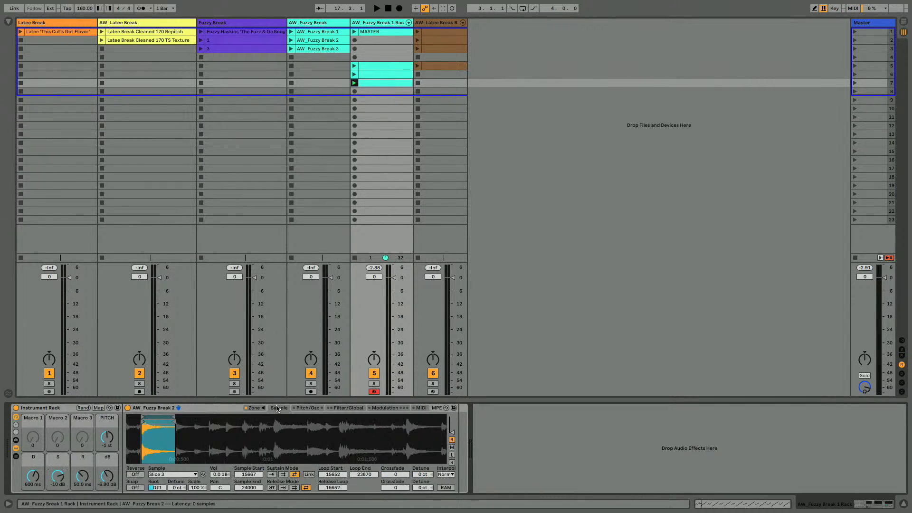
{"action": "left_click", "coordinate": [261, 408]}
{"action": "left_click", "coordinate": [224, 307]}
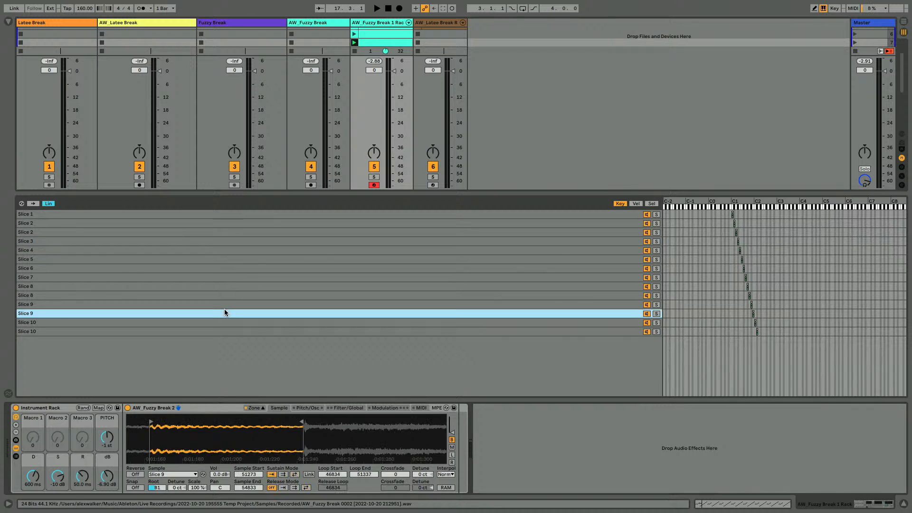
{"action": "key", "text": "space"}
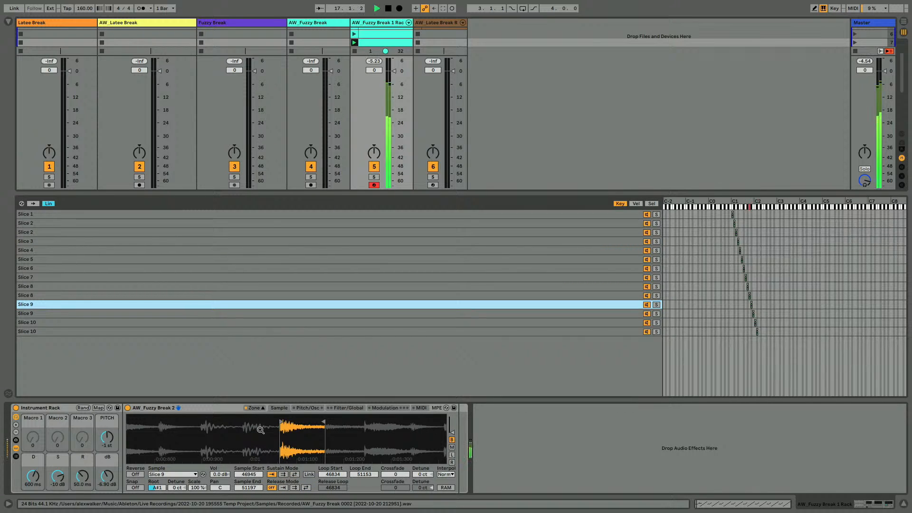
{"action": "left_click", "coordinate": [294, 474]}
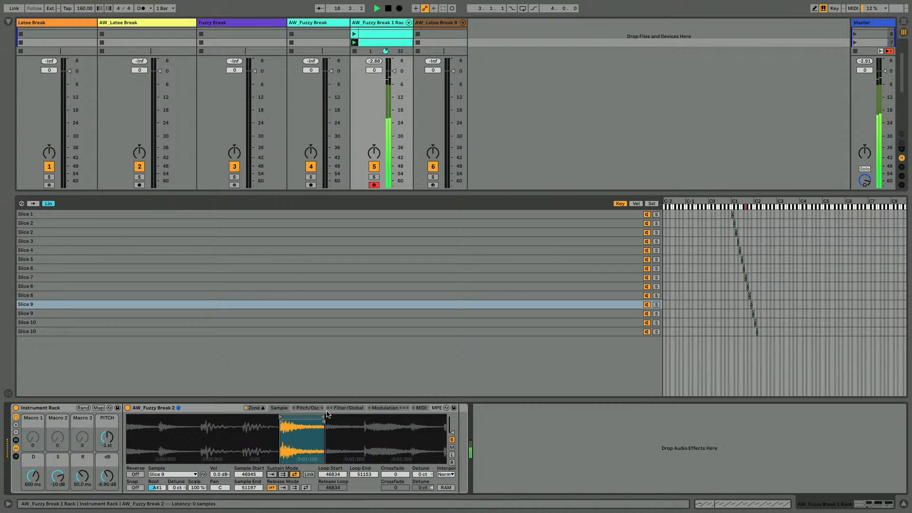
Replay the clip and trim the lengthened A#1 note so it spans from 1.2 to 1.2.3
{"action": "key", "text": "shift+Tab"}
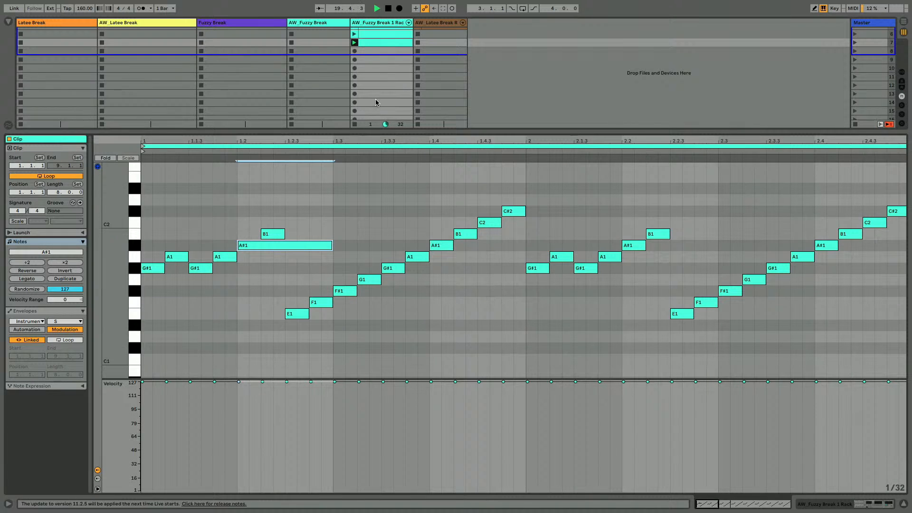
{"action": "key", "text": "space"}
{"action": "key", "text": "space"}
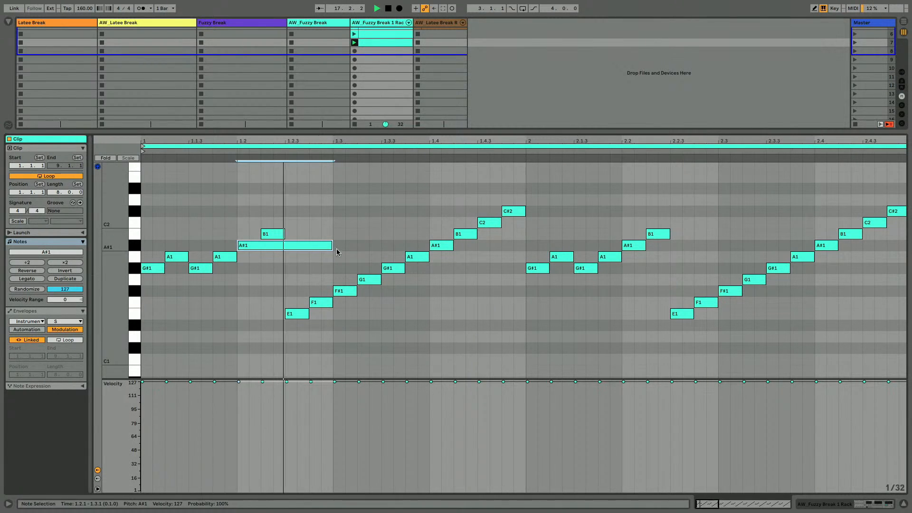
{"action": "left_click_drag", "start_coordinate": [332, 246], "coordinate": [316, 251]}
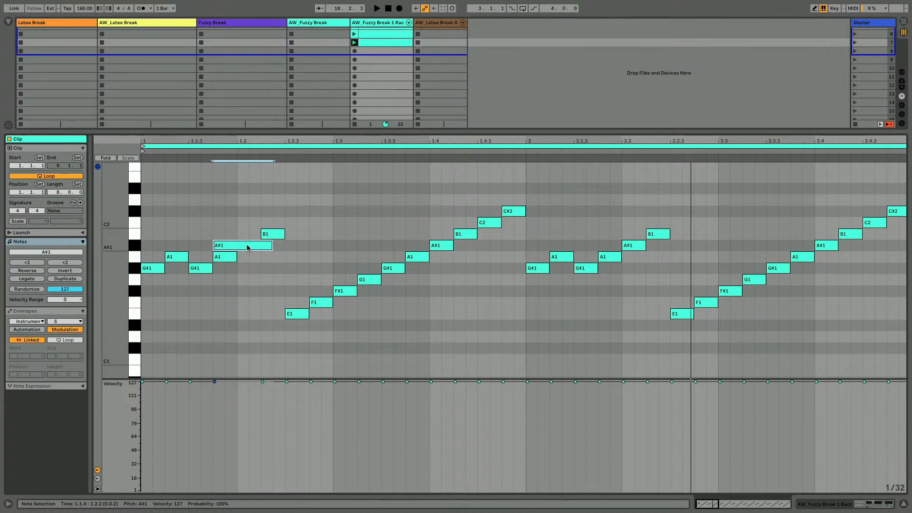
{"action": "key", "text": "Right"}
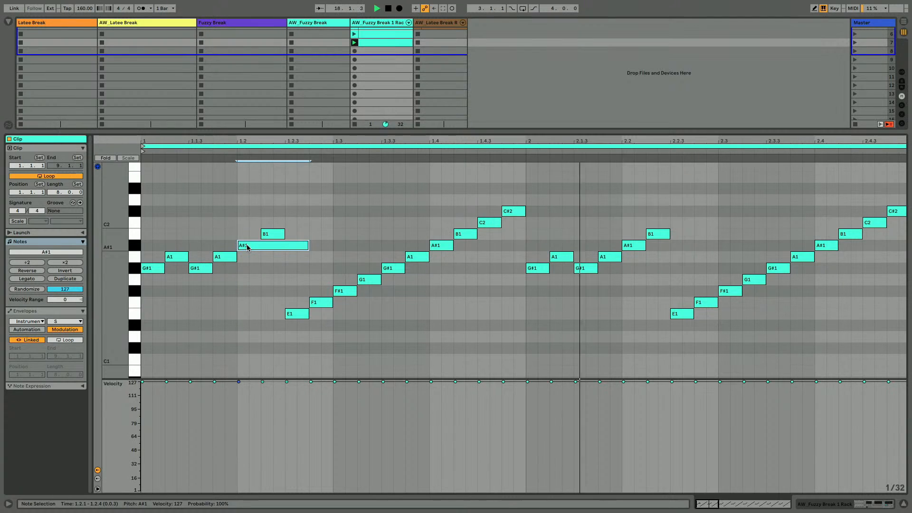
{"action": "key", "text": "shift+Left"}
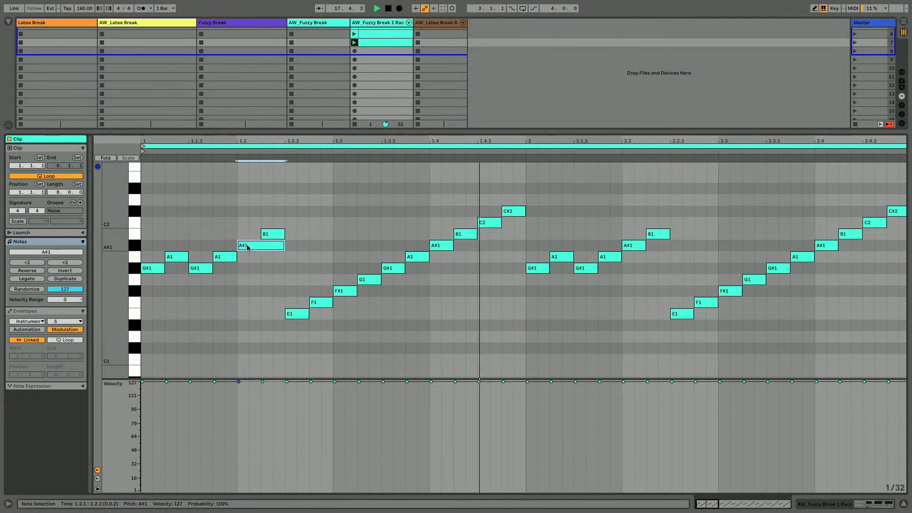
Move the A#1 note at 1.4 down to D#1 and lengthen it to fill the beat up to bar 2
{"action": "left_click", "coordinate": [443, 247]}
{"action": "key", "text": "Down"}
{"action": "key", "text": "Down"}
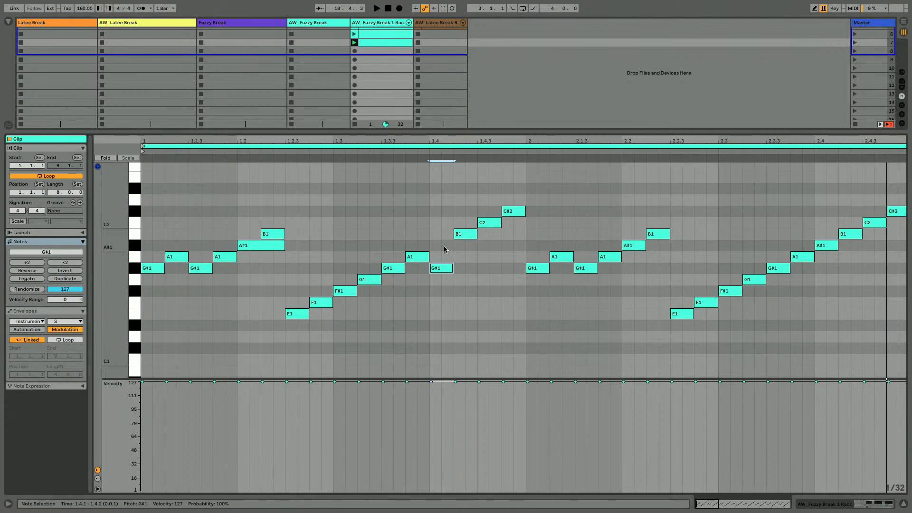
{"action": "key", "text": "Down"}
{"action": "key", "text": "Down"}
{"action": "key", "text": "Down"}
{"action": "key", "text": "Down"}
{"action": "key", "text": "Down"}
{"action": "key", "text": "Down"}
{"action": "key", "text": "Up"}
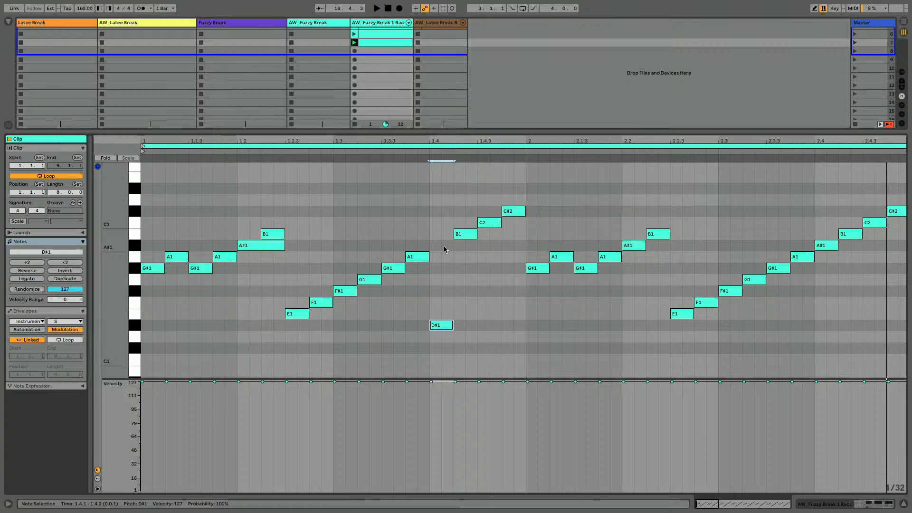
{"action": "key", "text": "shift+Right"}
{"action": "key", "text": "shift+Right"}
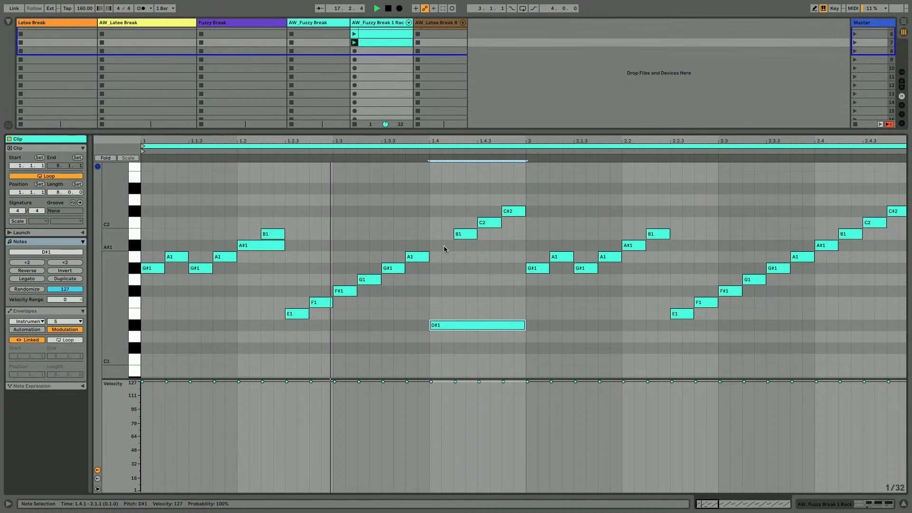
Deactivate the B1, C2 and C#2 notes in the last beat of bar 2, keeping the A#1 at 2.4 active
{"action": "scroll", "coordinate": [472, 292], "scroll_direction": "right", "scroll_amount": 3}
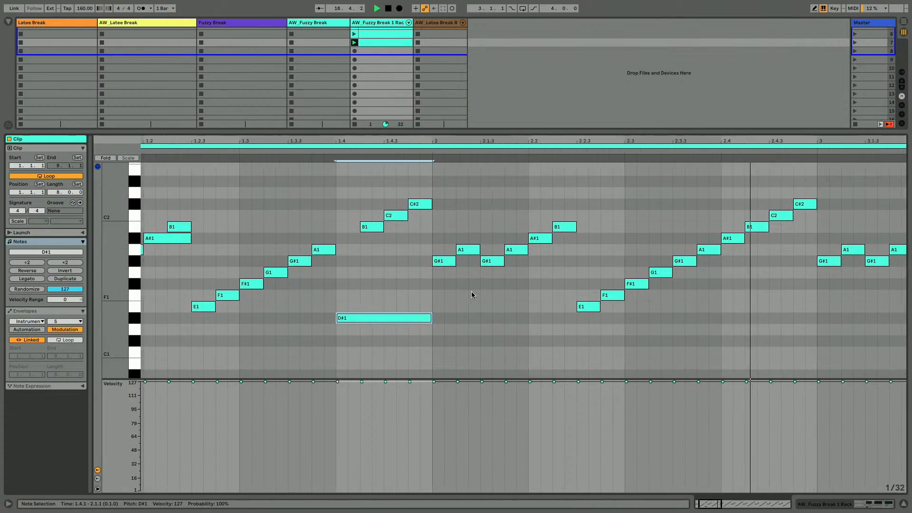
{"action": "scroll", "coordinate": [471, 292], "scroll_direction": "right", "scroll_amount": 8}
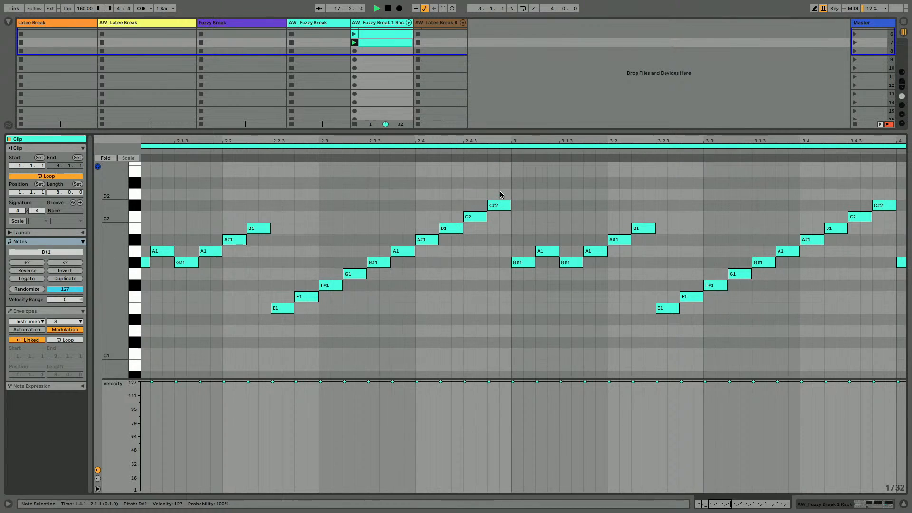
{"action": "scroll", "coordinate": [457, 221], "scroll_direction": "left", "scroll_amount": 3}
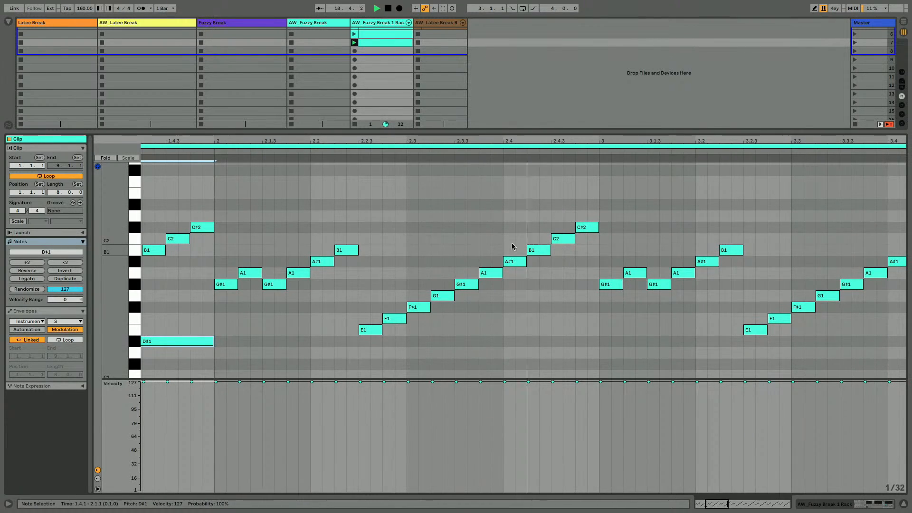
{"action": "left_click_drag", "start_coordinate": [598, 196], "coordinate": [524, 286]}
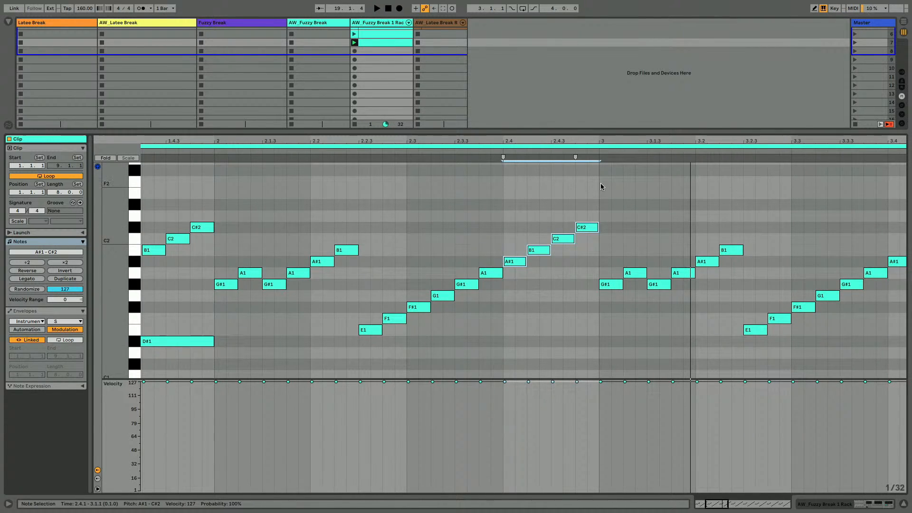
{"action": "left_click_drag", "start_coordinate": [600, 183], "coordinate": [517, 296]}
{"action": "key", "text": "0"}
{"action": "key", "text": "space"}
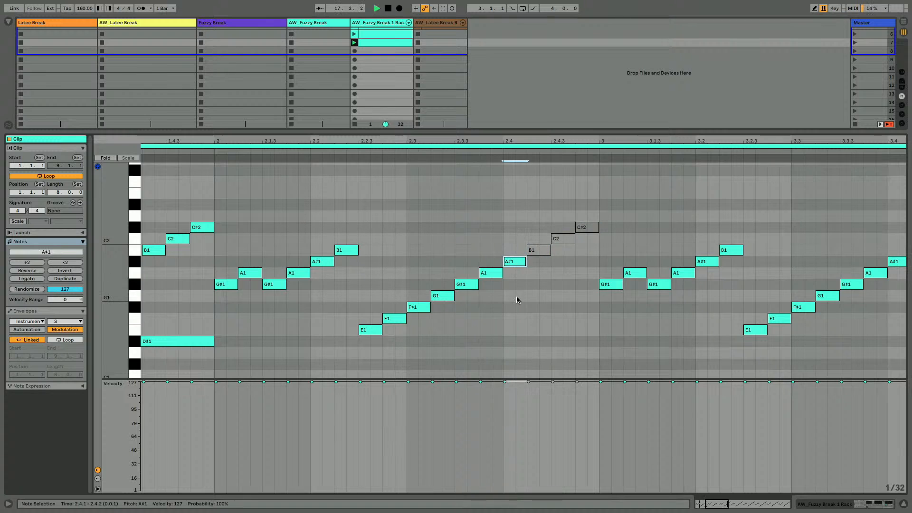
Lengthen the A#1 note at 2.4 to fill the whole beat up to bar 3
{"action": "key", "text": "shift+Right"}
{"action": "key", "text": "shift+Right"}
{"action": "key", "text": "shift+Right"}
{"action": "key", "text": "shift+Right"}
{"action": "key", "text": "shift+Right"}
{"action": "key", "text": "shift+Right"}
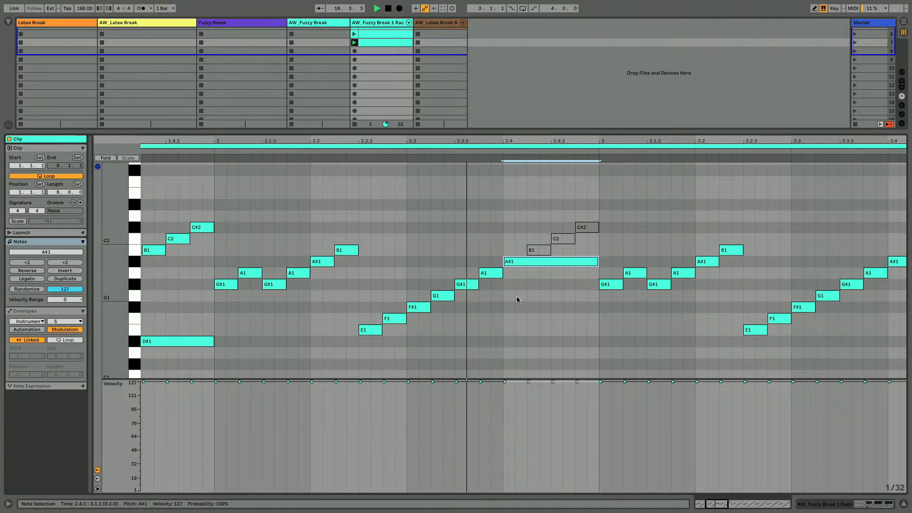
Switch the A#1 Slice 9 zone's sustain mode to forward looping in the sampler
{"action": "key", "text": "shift+Tab"}
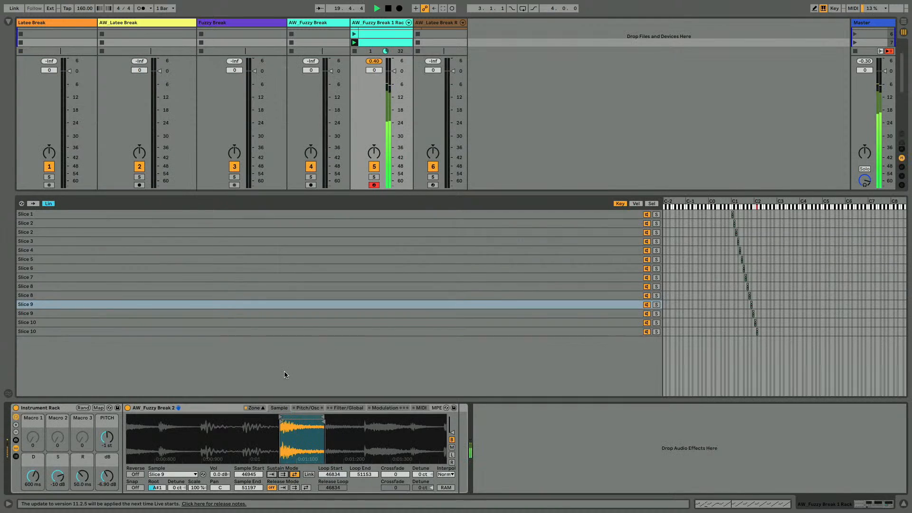
{"action": "left_click_drag", "start_coordinate": [287, 438], "coordinate": [287, 418]}
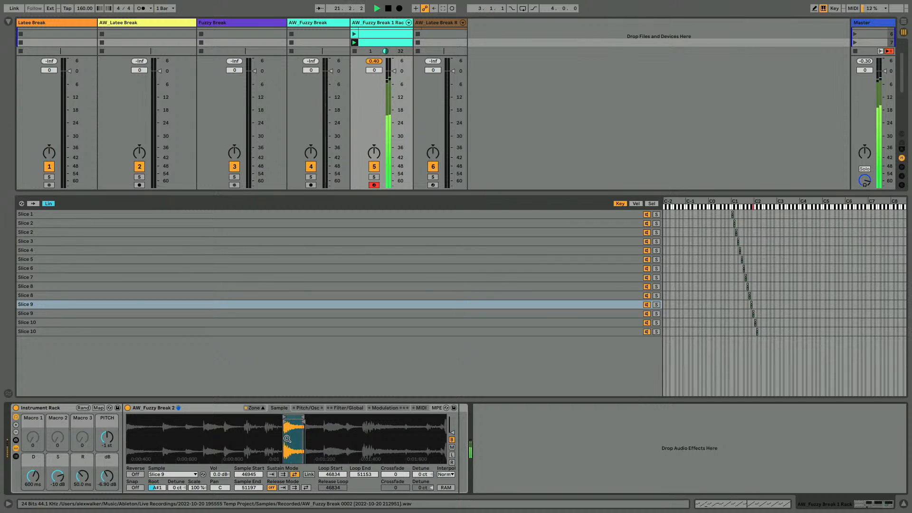
{"action": "left_click", "coordinate": [284, 475]}
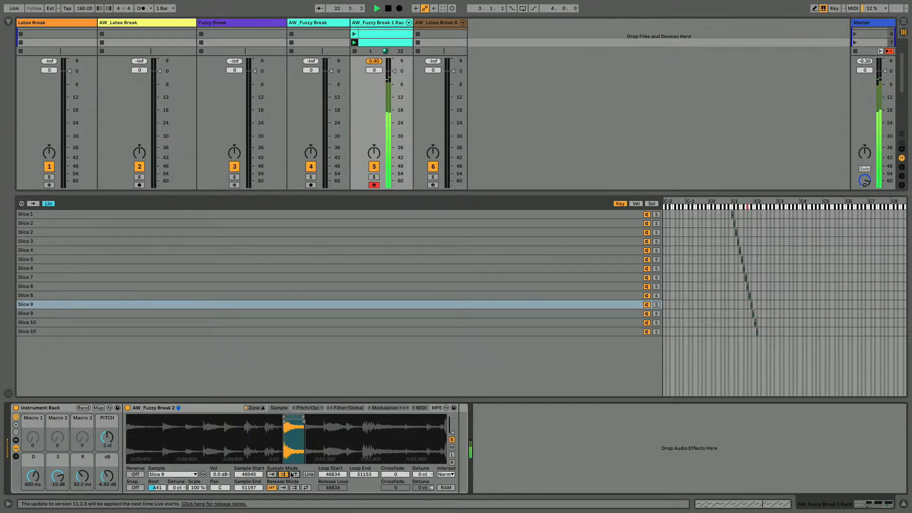
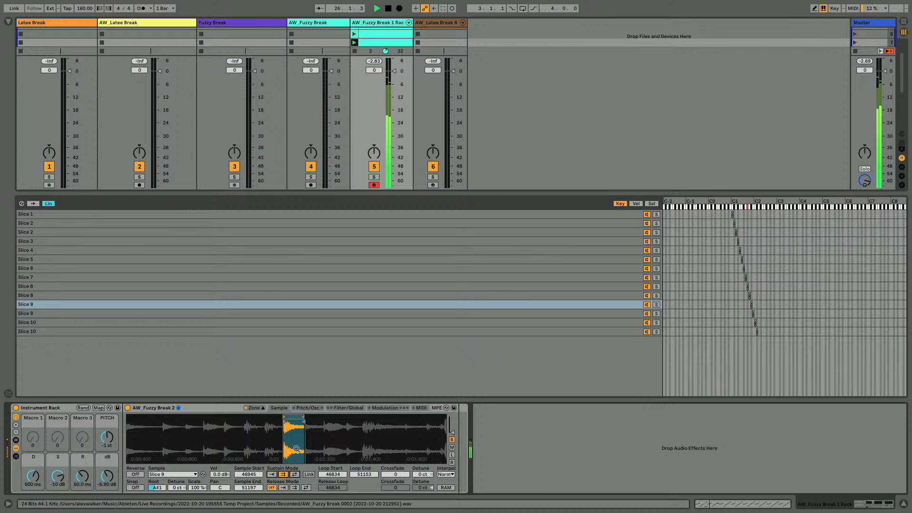
Adjust the Slice 9 sustain loop on the waveform to start at 46949 and end at 51197
{"action": "left_click_drag", "start_coordinate": [292, 426], "coordinate": [292, 442]}
{"action": "mouse_move", "coordinate": [234, 428]}
{"action": "left_mouse_down"}
{"action": "mouse_move", "coordinate": [234, 440]}
{"action": "mouse_move", "coordinate": [238, 417]}
{"action": "left_mouse_up"}
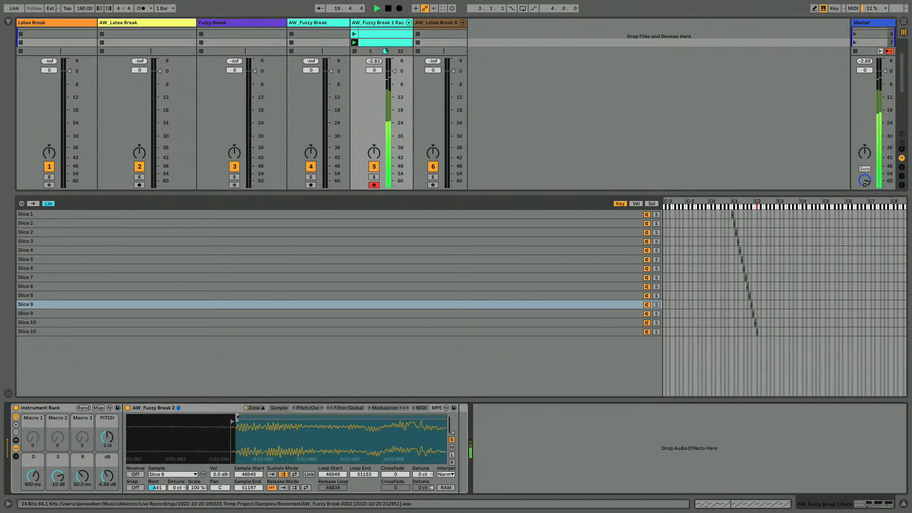
{"action": "left_click_drag", "start_coordinate": [315, 451], "coordinate": [317, 427]}
{"action": "left_click_drag", "start_coordinate": [394, 461], "coordinate": [400, 455]}
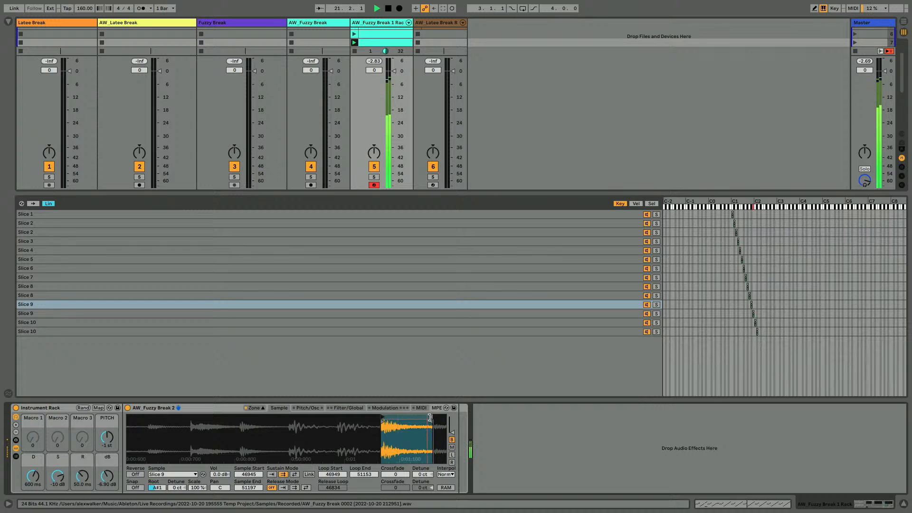
{"action": "mouse_move", "coordinate": [430, 418]}
{"action": "left_mouse_down"}
{"action": "mouse_move", "coordinate": [408, 418]}
{"action": "mouse_move", "coordinate": [431, 418]}
{"action": "left_mouse_up"}
Check the notes at the start of bar 3 in the clip, selecting the G#1 at 3.1.3
{"action": "scroll", "coordinate": [387, 440], "scroll_direction": "right", "scroll_amount": 2}
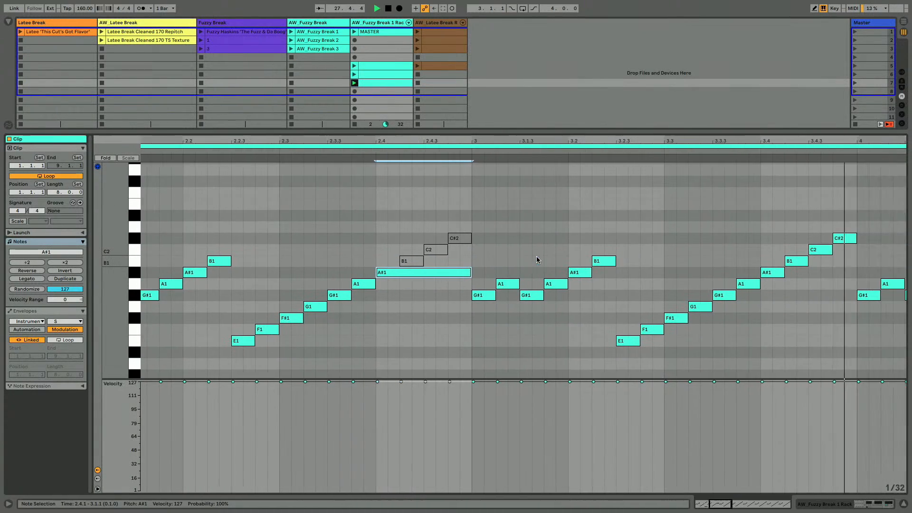
{"action": "scroll", "coordinate": [538, 260], "scroll_direction": "right", "scroll_amount": 2}
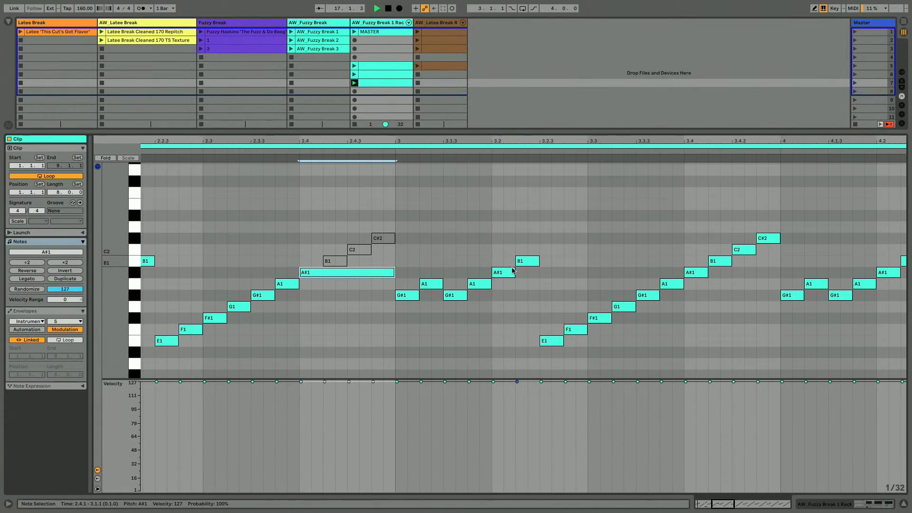
{"action": "left_click", "coordinate": [451, 298]}
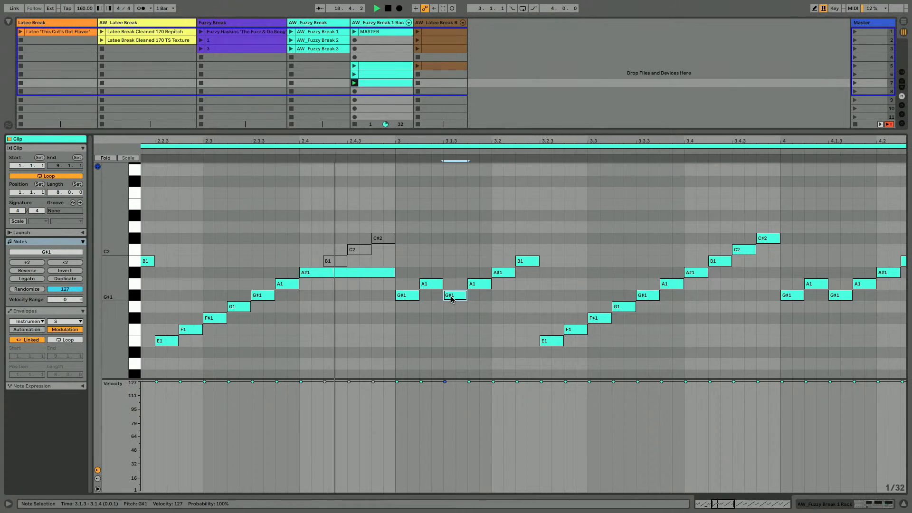
{"action": "left_click", "coordinate": [419, 298]}
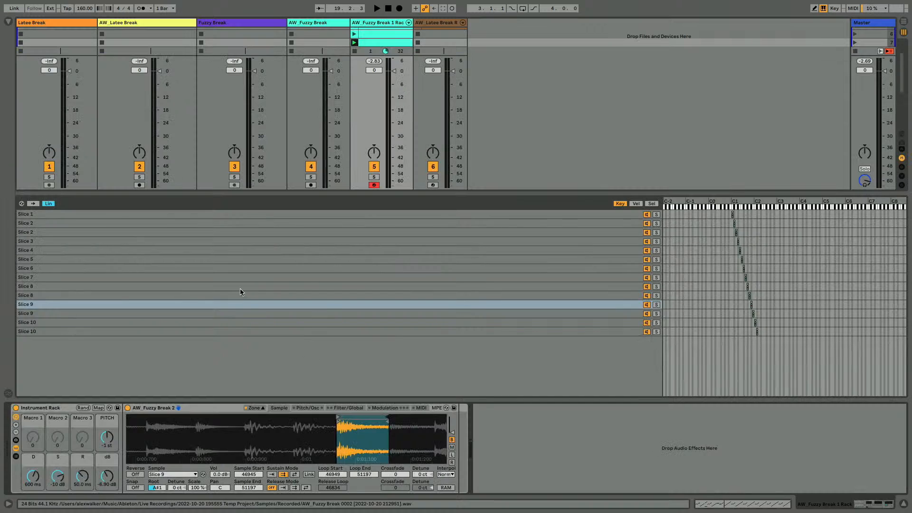
Compare the neighbouring slices and set the second Slice 8 zone, root A1, to back-and-forth sustain looping
{"action": "left_click", "coordinate": [201, 288]}
{"action": "key", "text": "Up"}
{"action": "key", "text": "space"}
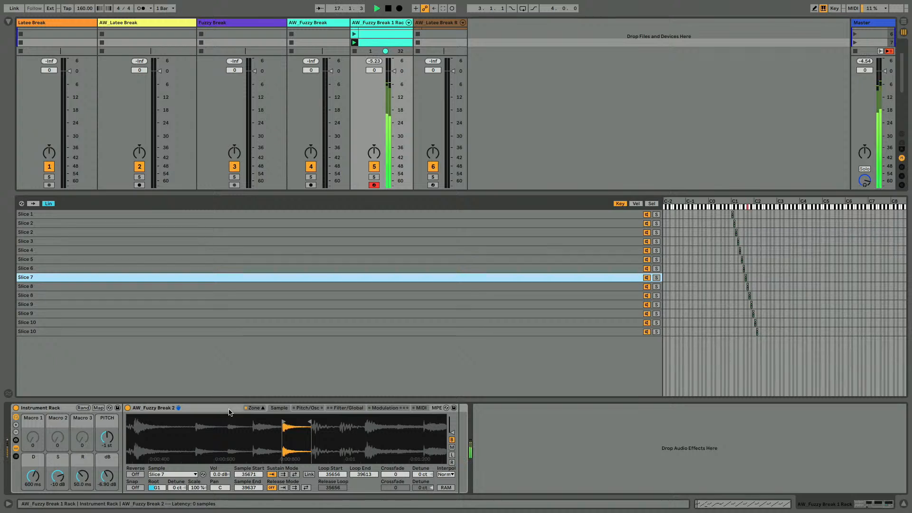
{"action": "key", "text": "Down"}
{"action": "key", "text": "Down"}
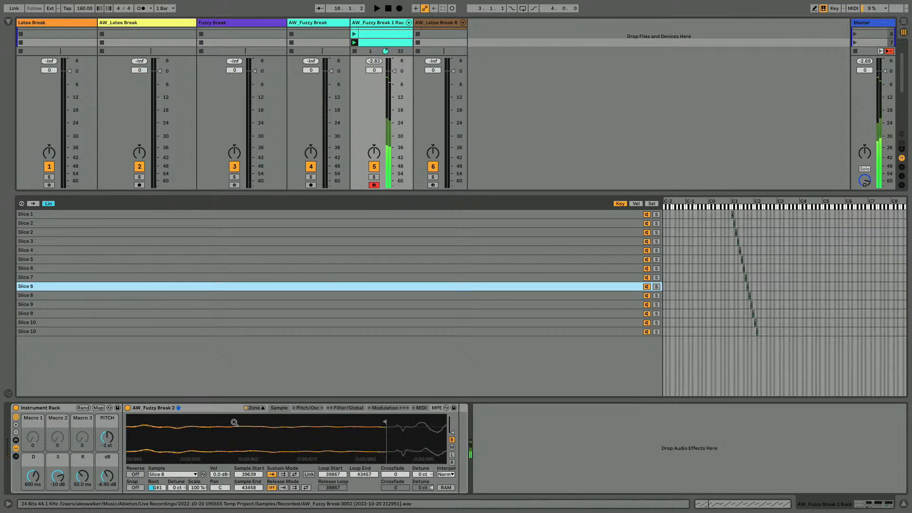
{"action": "left_click_drag", "start_coordinate": [219, 449], "coordinate": [185, 438]}
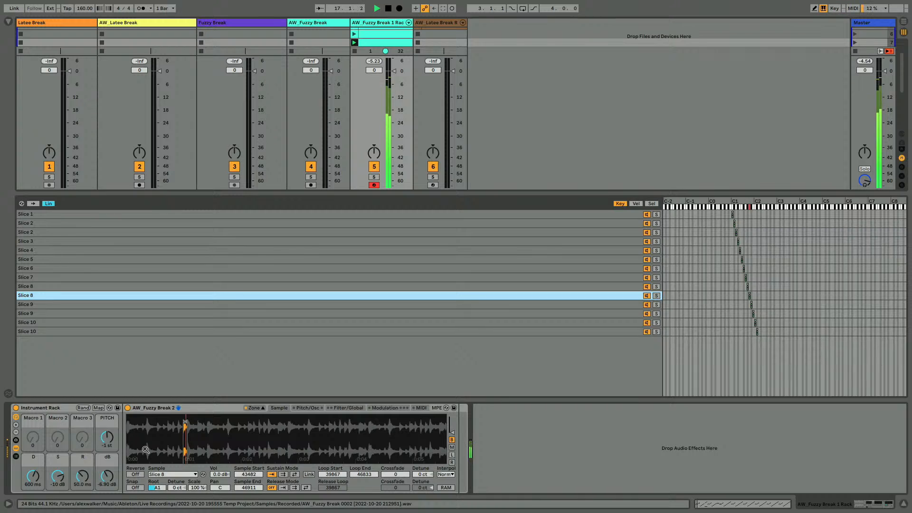
{"action": "left_click", "coordinate": [295, 475]}
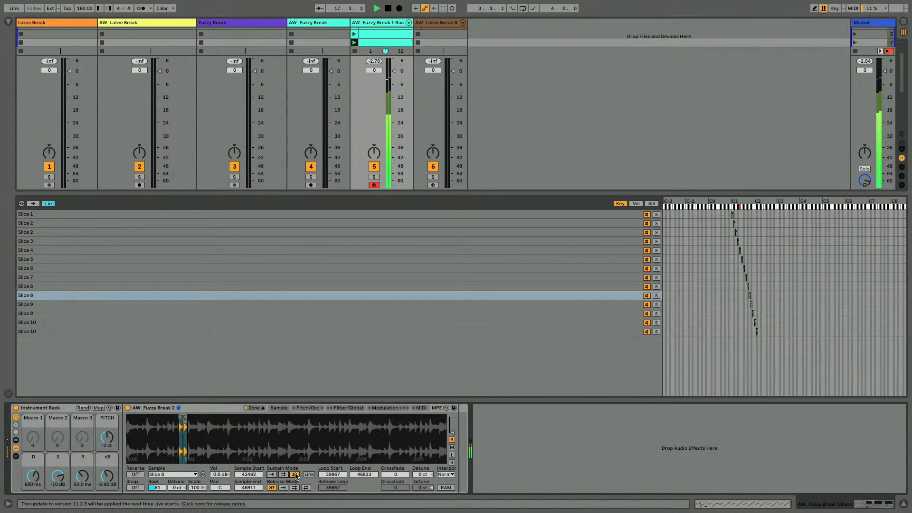
Move the sustain loop start of the Slice 8 zone with root A1 to 43495 on the waveform
{"action": "mouse_move", "coordinate": [180, 431]}
{"action": "left_mouse_down"}
{"action": "mouse_move", "coordinate": [180, 460]}
{"action": "mouse_move", "coordinate": [189, 418]}
{"action": "mouse_move", "coordinate": [202, 418]}
{"action": "left_mouse_up"}
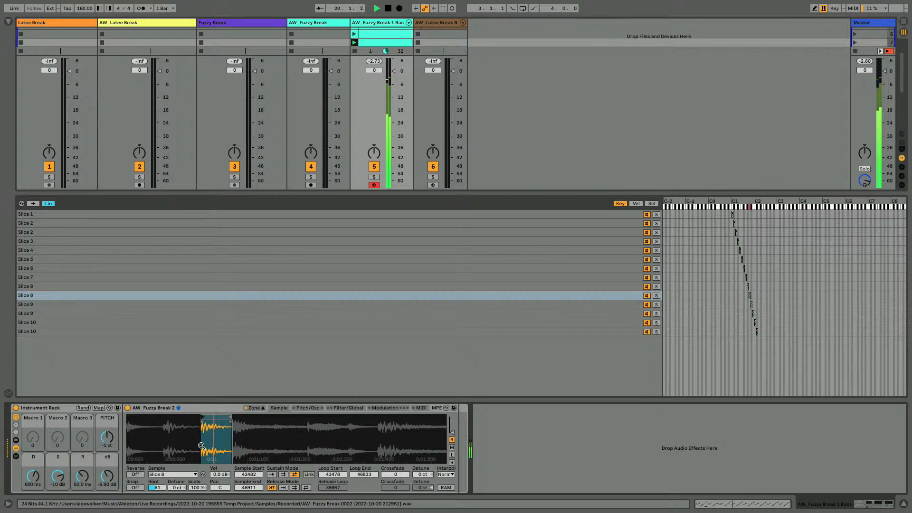
{"action": "left_click_drag", "start_coordinate": [201, 436], "coordinate": [198, 461]}
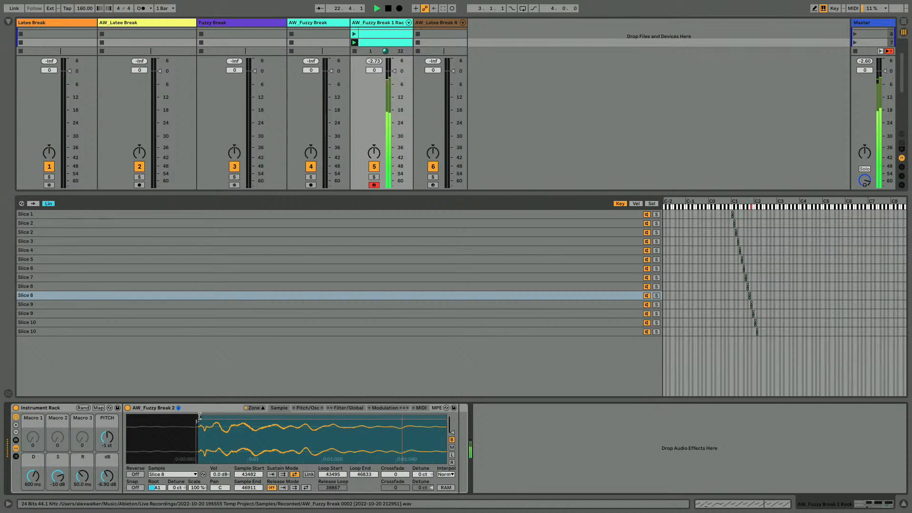
Return to the clip's notes and lengthen the G#1 at 3.1.1 to one full beat, ending at 3.2.1
{"action": "key", "text": "shift+Tab"}
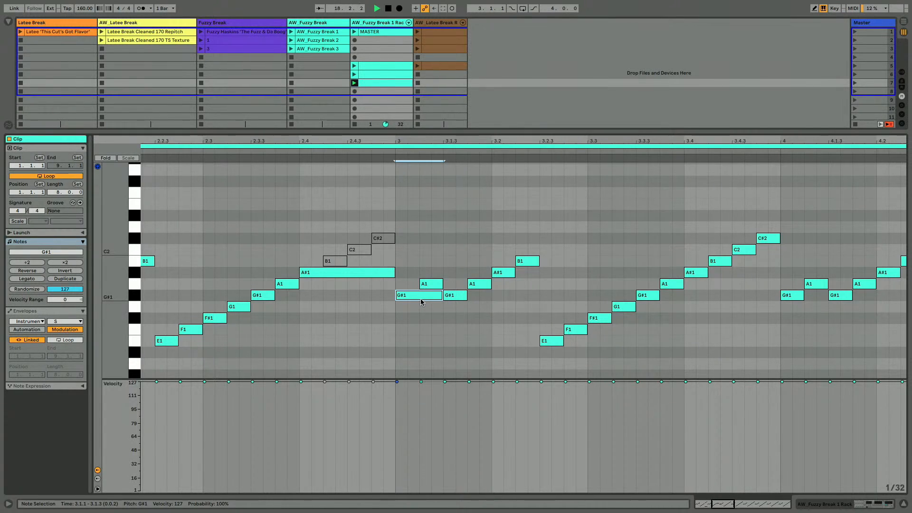
{"action": "scroll", "coordinate": [421, 302], "scroll_direction": "left", "scroll_amount": 1}
{"action": "key", "text": "space"}
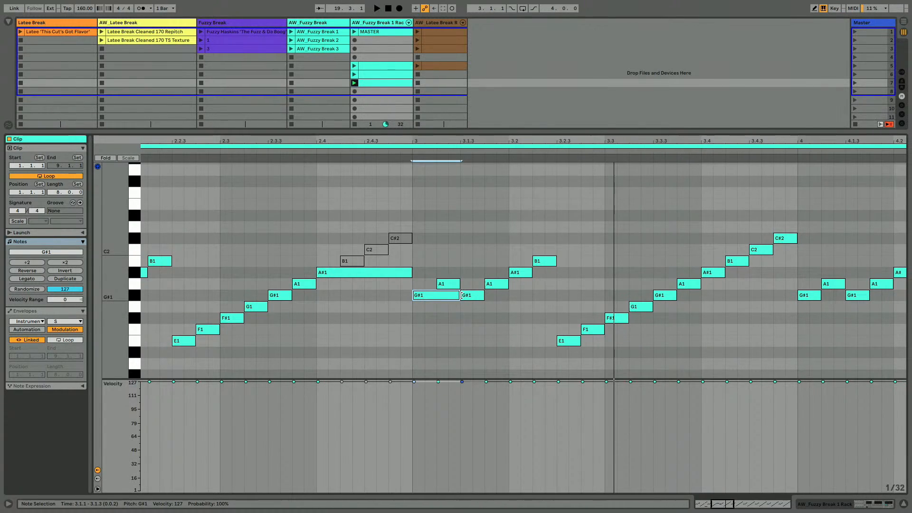
{"action": "left_click_drag", "start_coordinate": [460, 295], "coordinate": [509, 295]}
{"action": "key", "text": "space"}
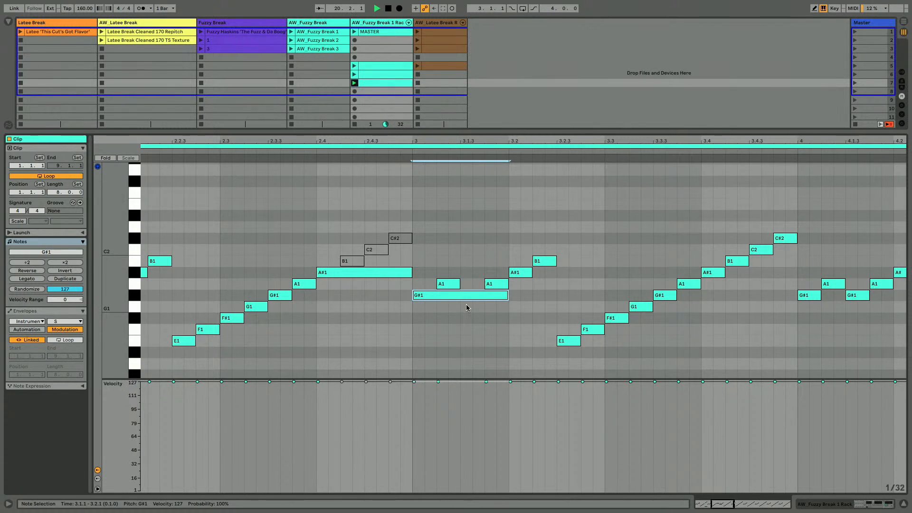
Set the Slice 8 zone with root G#1 to back-and-forth sustain looping, with the loop from 39650 to 43458
{"action": "key", "text": "shift+Tab"}
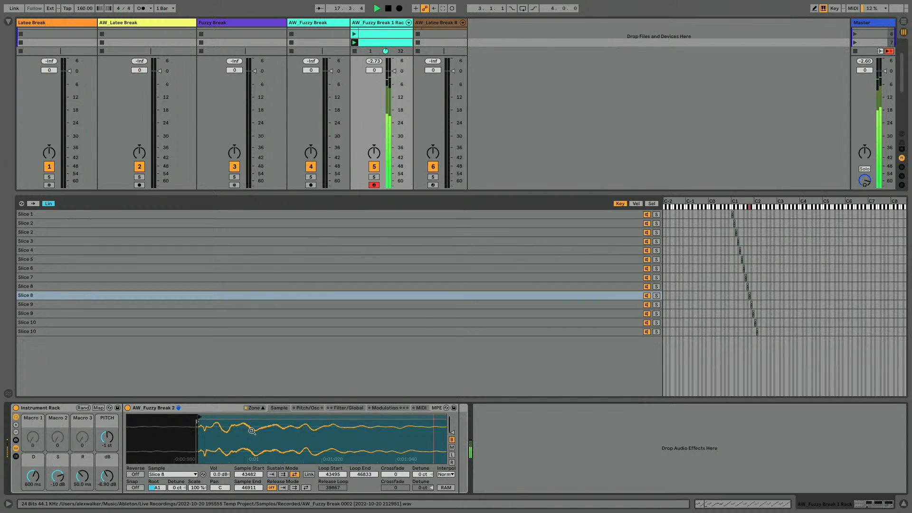
{"action": "left_click", "coordinate": [204, 286]}
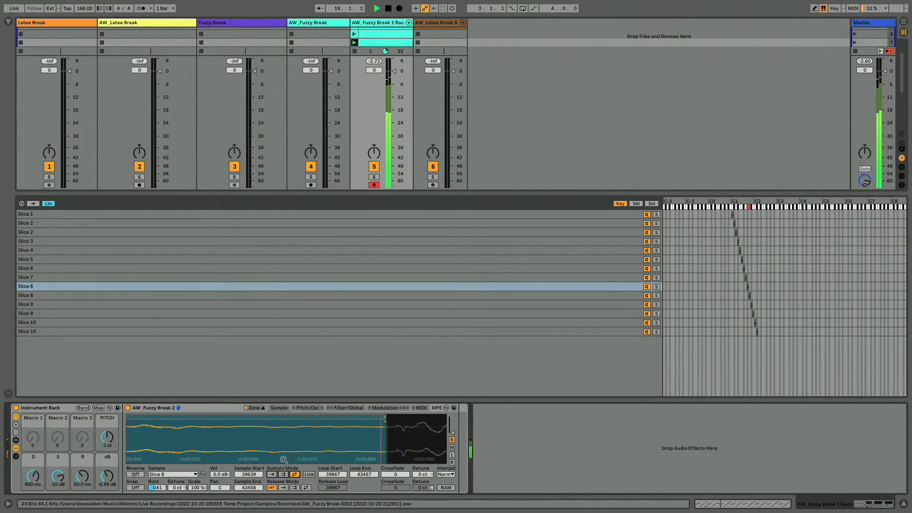
{"action": "left_click", "coordinate": [295, 474]}
{"action": "left_click_drag", "start_coordinate": [242, 419], "coordinate": [229, 416]}
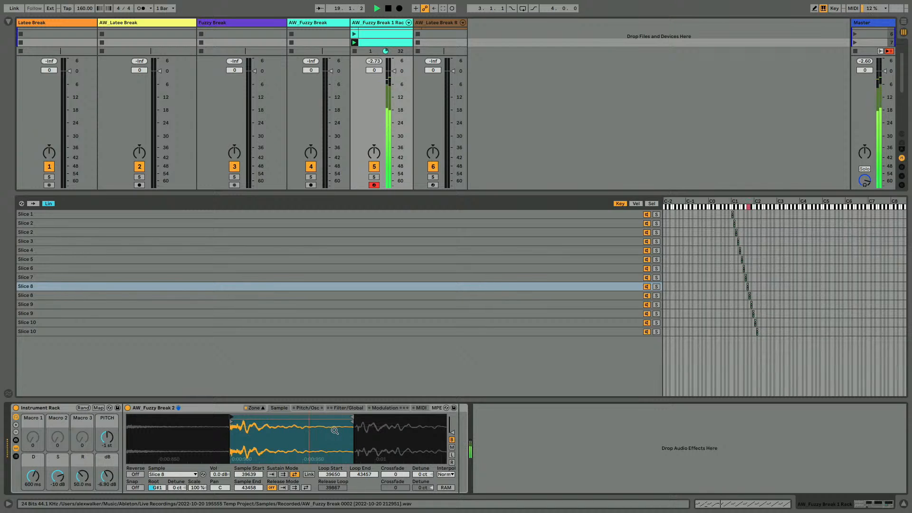
{"action": "mouse_move", "coordinate": [344, 442]}
{"action": "left_mouse_down"}
{"action": "mouse_move", "coordinate": [345, 418]}
{"action": "mouse_move", "coordinate": [328, 416]}
{"action": "left_mouse_up"}
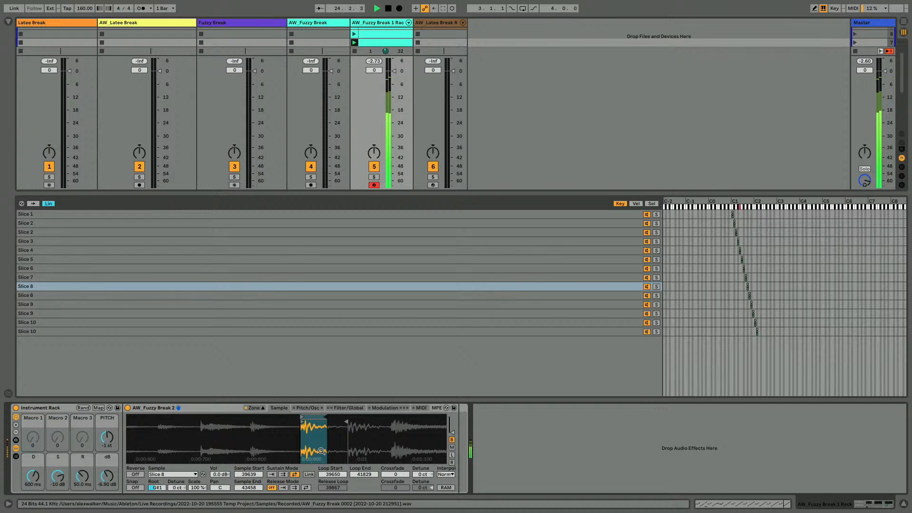
{"action": "left_click_drag", "start_coordinate": [327, 417], "coordinate": [343, 417]}
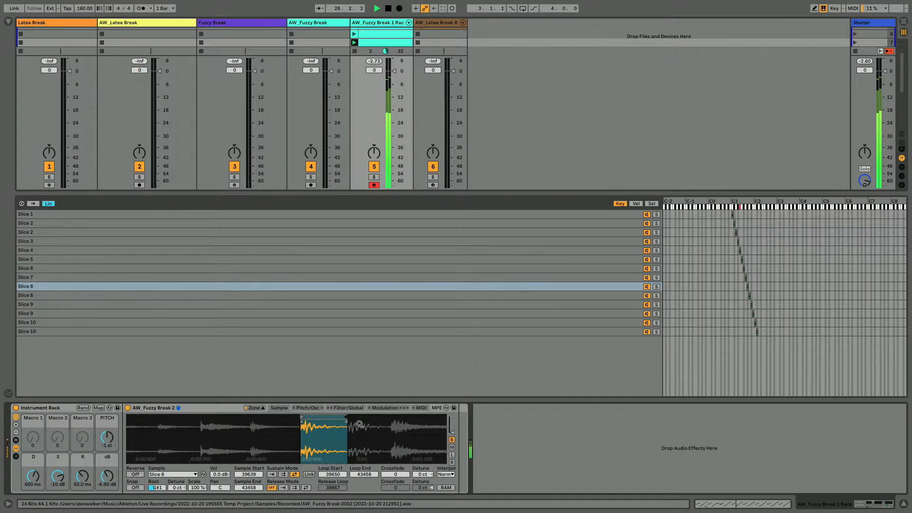
Place a D#1 note at 4.4.1 in place of the A#1 and lengthen it to one beat, ending at 5.1.1
{"action": "key", "text": "shift+Tab"}
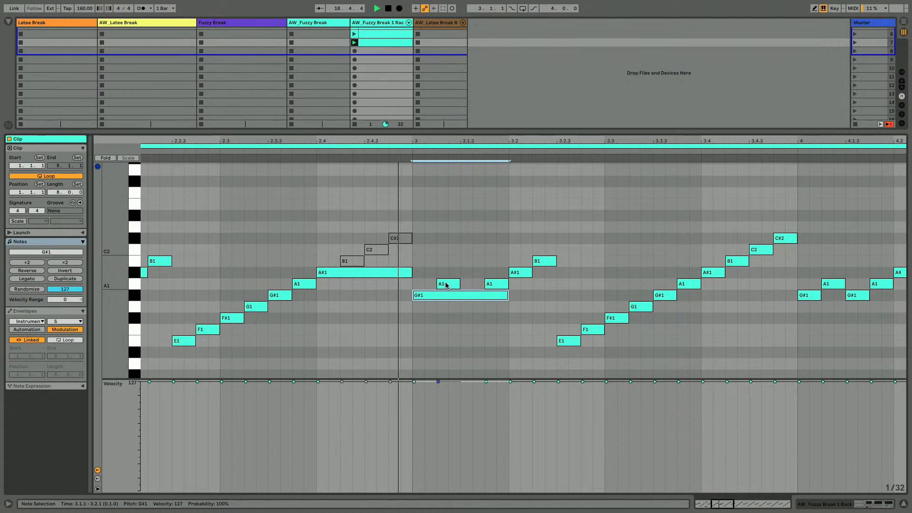
{"action": "scroll", "coordinate": [445, 285], "scroll_direction": "right", "scroll_amount": 5}
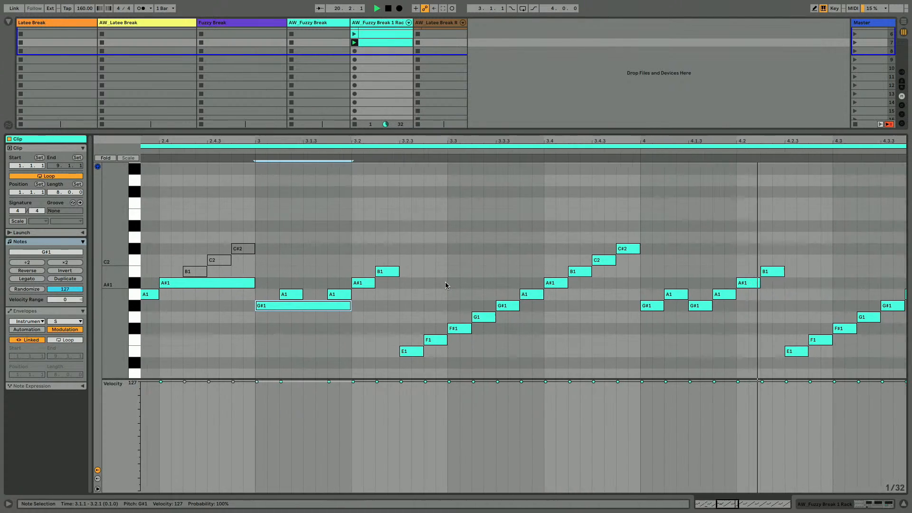
{"action": "scroll", "coordinate": [446, 285], "scroll_direction": "right", "scroll_amount": 6}
{"action": "double_click", "coordinate": [698, 355]}
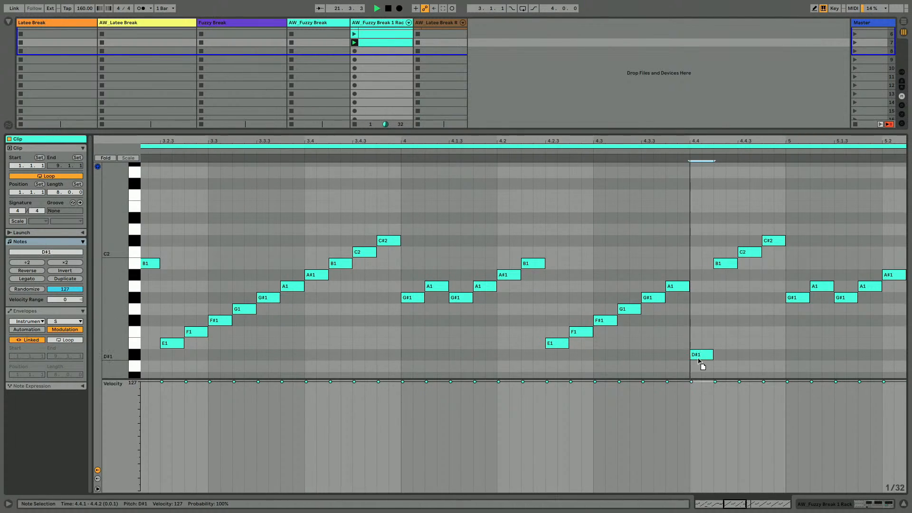
{"action": "key", "text": "shift+Right"}
{"action": "key", "text": "shift+Right"}
{"action": "key", "text": "shift+Right"}
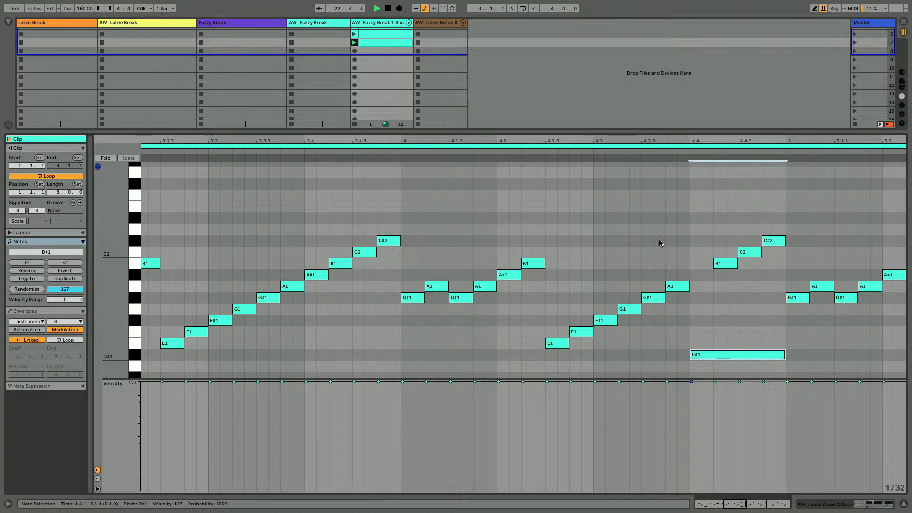
Duplicate all the notes of bars 1 to 4 onto bars 5 to 8 of the clip
{"action": "scroll", "coordinate": [480, 318], "scroll_direction": "down", "scroll_amount": 5}
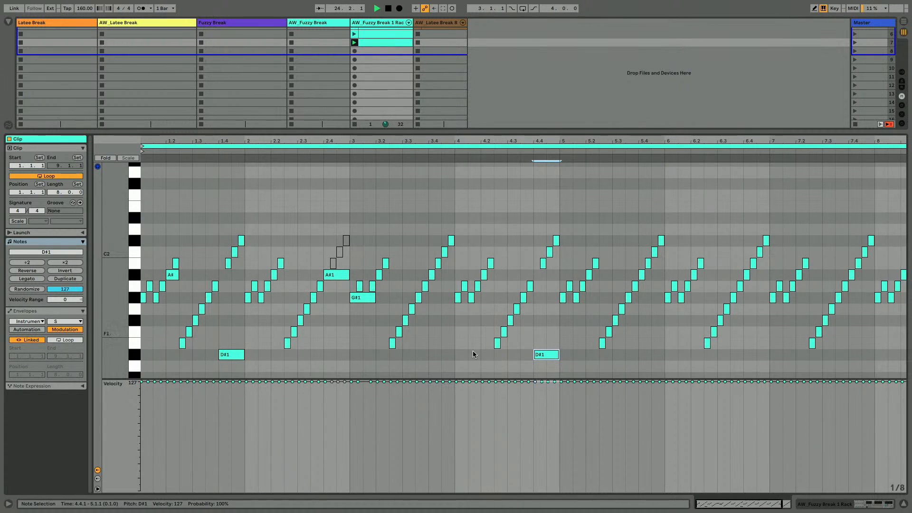
{"action": "scroll", "coordinate": [472, 351], "scroll_direction": "down", "scroll_amount": 3}
{"action": "scroll", "coordinate": [471, 368], "scroll_direction": "down", "scroll_amount": 1}
{"action": "scroll", "coordinate": [568, 329], "scroll_direction": "right", "scroll_amount": 2}
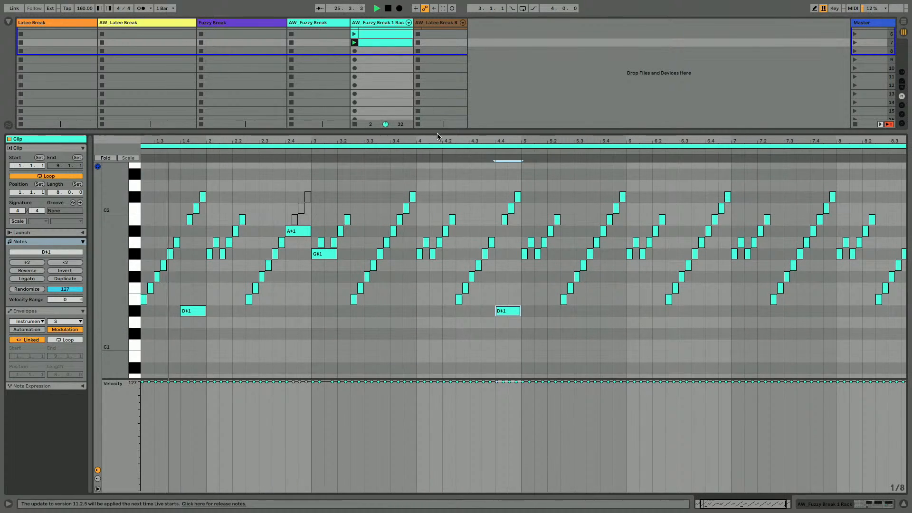
{"action": "left_click_drag", "start_coordinate": [439, 138], "coordinate": [449, 138]}
{"action": "left_click_drag", "start_coordinate": [523, 181], "coordinate": [142, 366]}
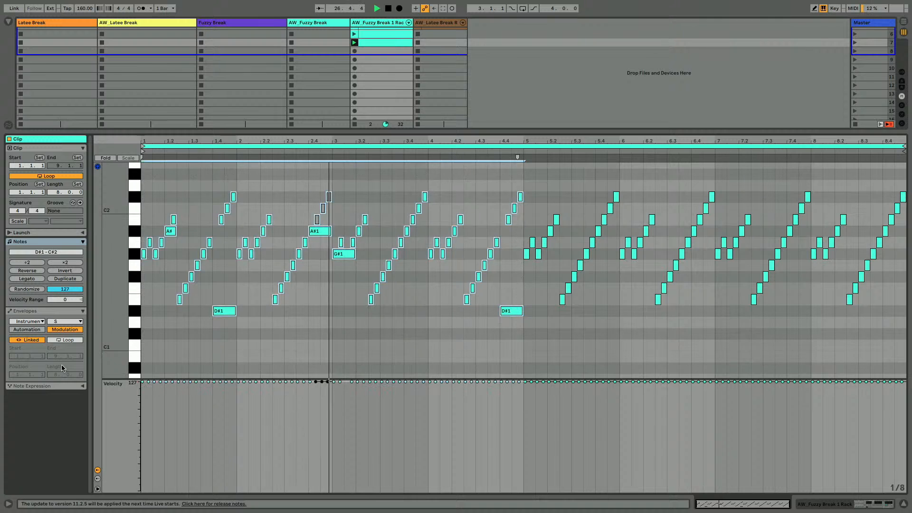
{"action": "key", "text": "ctrl+d"}
Draw a short 1/32 A#1 note at 5.2.4 in the clip
{"action": "scroll", "coordinate": [456, 305], "scroll_direction": "up", "scroll_amount": 2}
{"action": "scroll", "coordinate": [554, 224], "scroll_direction": "up", "scroll_amount": 3}
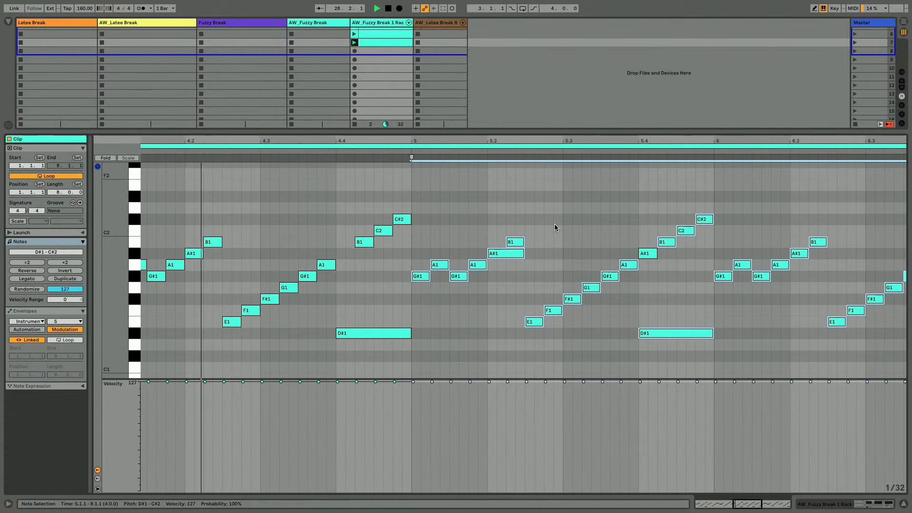
{"action": "left_click", "coordinate": [494, 322]}
{"action": "key", "text": "b"}
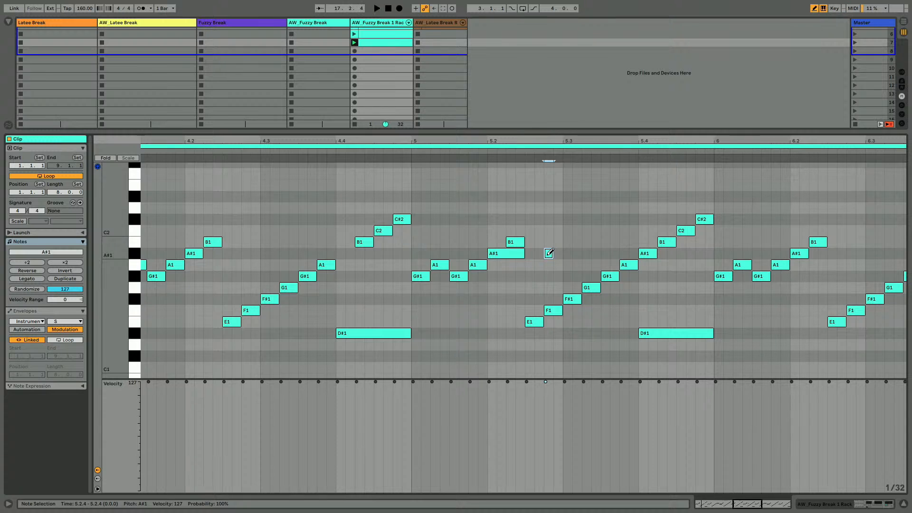
Move the clip's start marker to 5.1.1 and start playback from there
{"action": "left_click_drag", "start_coordinate": [412, 145], "coordinate": [523, 142]}
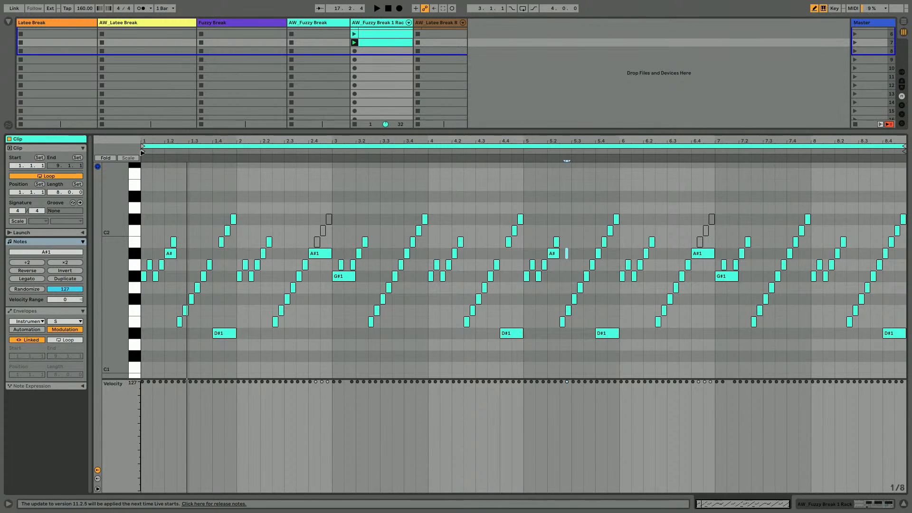
{"action": "left_click_drag", "start_coordinate": [146, 163], "coordinate": [525, 161]}
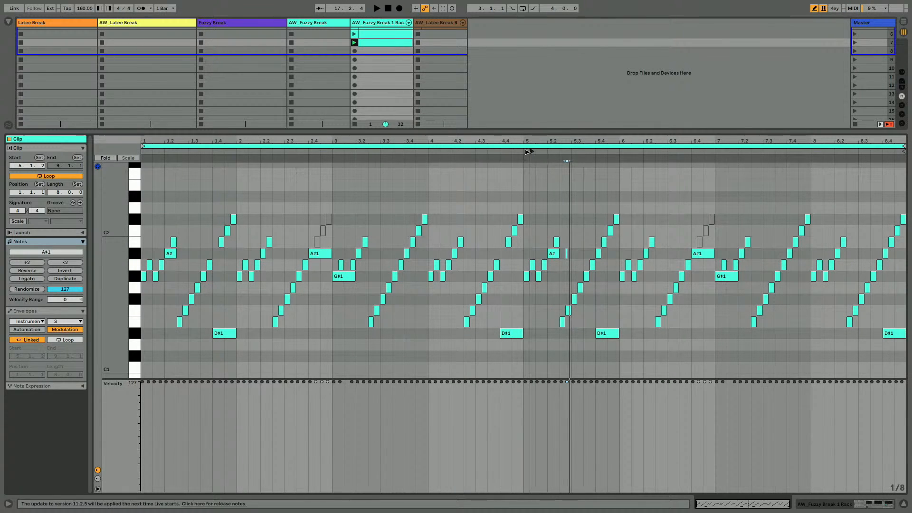
{"action": "key", "text": "space"}
Draw an A#1 note at 5.3.2 and erase the G1 at the same position
{"action": "left_click_drag", "start_coordinate": [566, 138], "coordinate": [566, 157]}
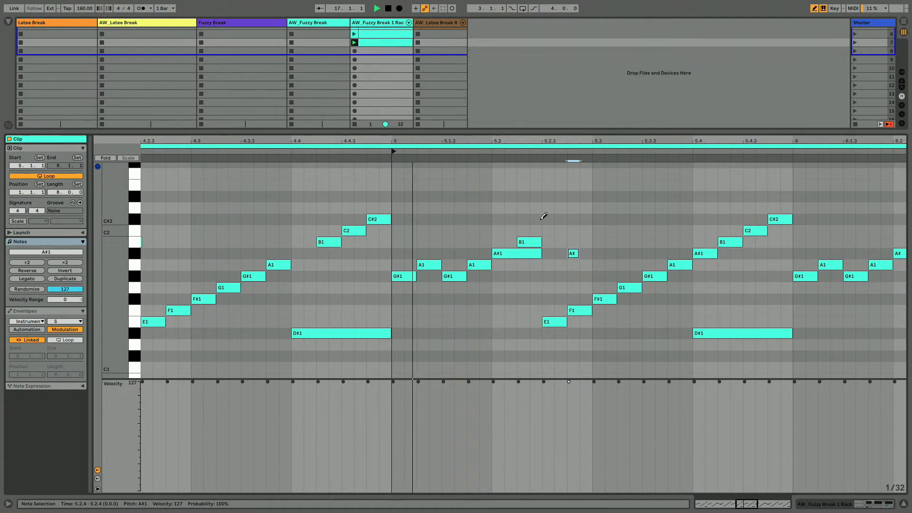
{"action": "left_click", "coordinate": [624, 251]}
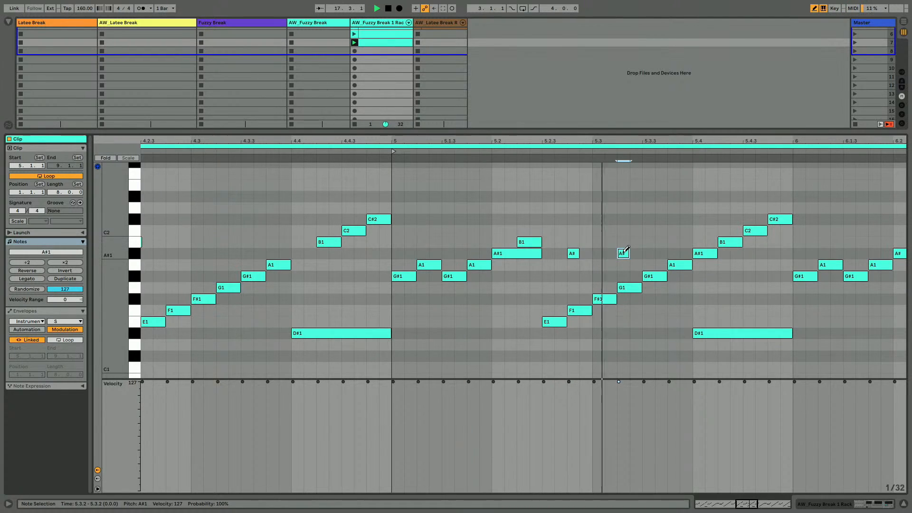
{"action": "left_click", "coordinate": [624, 285]}
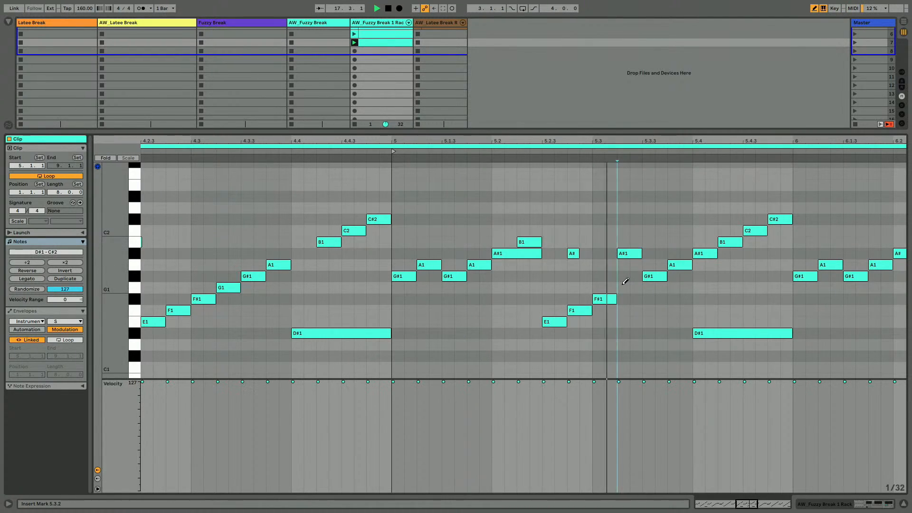
Erase the A#1 note at 5.4.1 above the long D#1
{"action": "scroll", "coordinate": [700, 252], "scroll_direction": "right", "scroll_amount": 2}
{"action": "scroll", "coordinate": [700, 253], "scroll_direction": "right", "scroll_amount": 2}
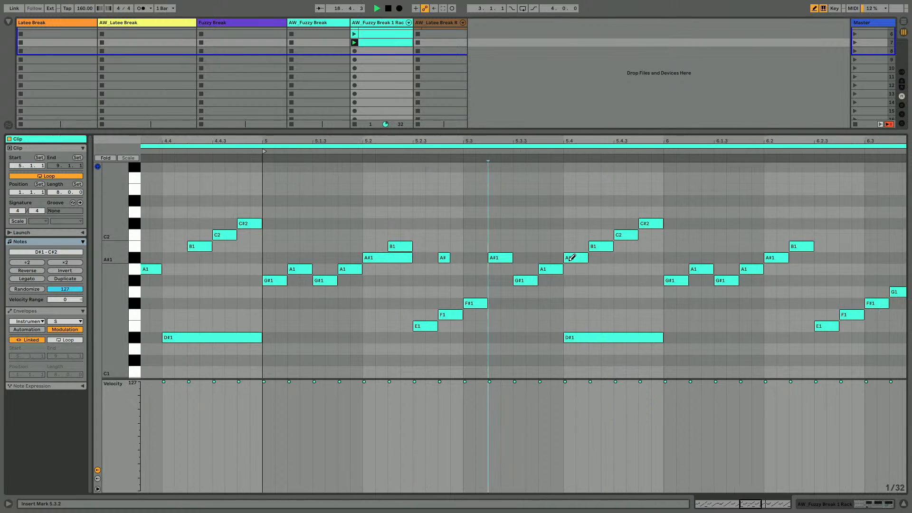
{"action": "left_click", "coordinate": [570, 260]}
Leave draw mode and shorten the B1, C2 and C#2 notes from 5.4.2 to 5.4.4 to 1/32 each
{"action": "key", "text": "b"}
{"action": "left_click_drag", "start_coordinate": [653, 207], "coordinate": [576, 257]}
{"action": "key", "text": "shift+Left"}
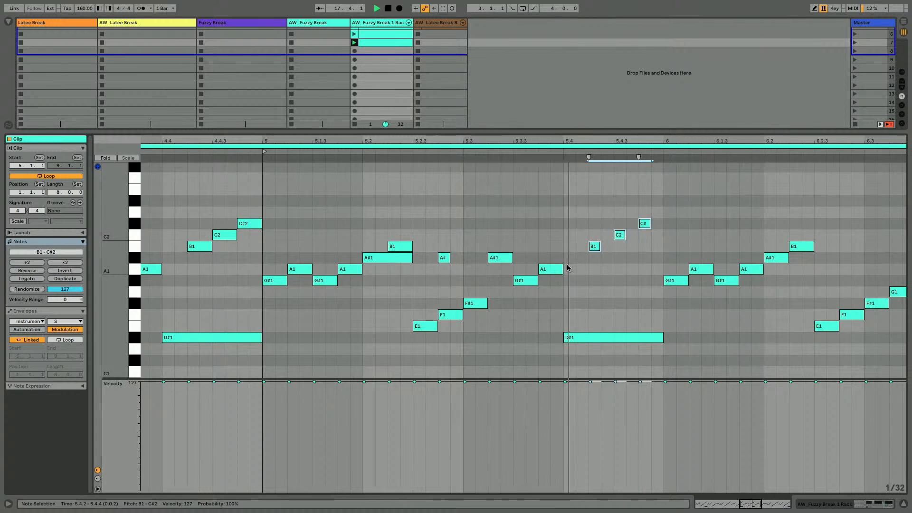
{"action": "key", "text": "ctrl+d"}
{"action": "key", "text": "Left"}
{"action": "key", "text": "Left"}
{"action": "key", "text": "Left"}
{"action": "key", "text": "Left"}
{"action": "key", "text": "Left"}
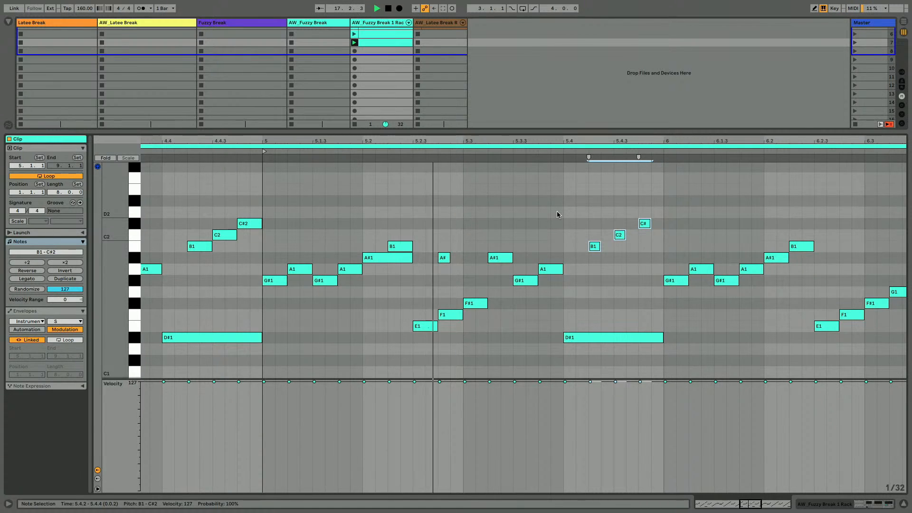
Narrow the grid to 1/64 and shorten the selected B1, C2 and C#2 notes to 1/64 each
{"action": "key", "text": "ctrl+1"}
{"action": "key", "text": "shift+Left"}
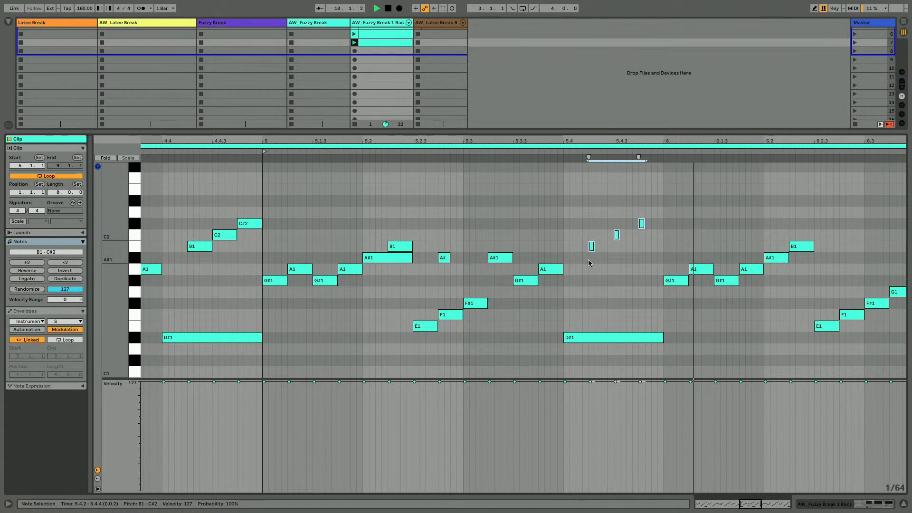
Shorten the six notes from the G#1 at 6.1.1 to the B1 at 6.2.2 to 1/32 each
{"action": "scroll", "coordinate": [602, 267], "scroll_direction": "right", "scroll_amount": 1}
{"action": "left_click_drag", "start_coordinate": [775, 213], "coordinate": [625, 289]}
{"action": "key", "text": "shift+Left"}
{"action": "key", "text": "shift+Left"}
{"action": "key", "text": "shift+Left"}
{"action": "key", "text": "shift+Right"}
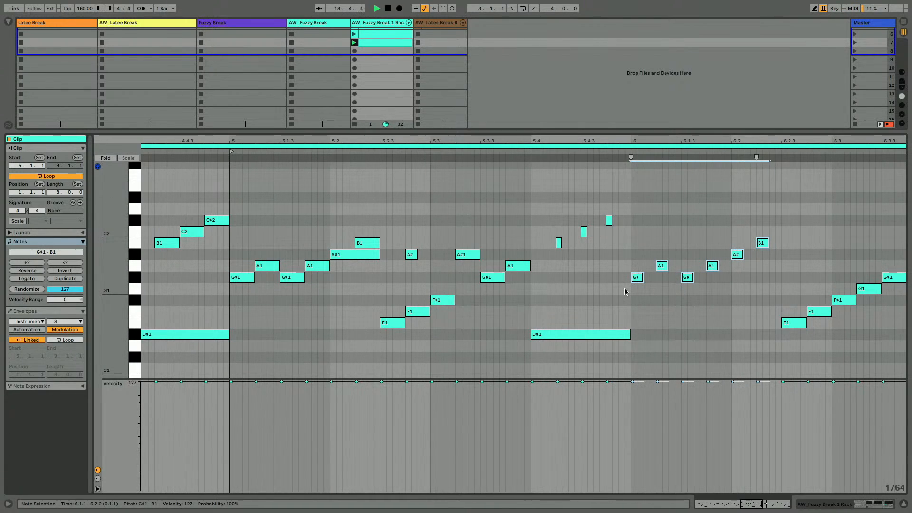
Lengthen the A1, A#1 and B1 notes from 6.1.4 to 6.2.2 by 1/64 each
{"action": "scroll", "coordinate": [624, 288], "scroll_direction": "right", "scroll_amount": 1}
{"action": "left_click_drag", "start_coordinate": [745, 216], "coordinate": [668, 283]}
{"action": "key", "text": "shift+Right"}
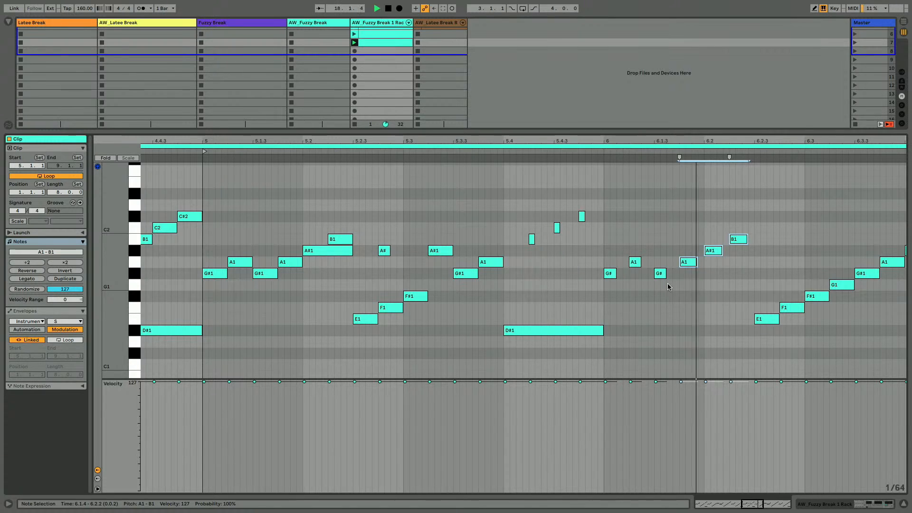
Transpose the long A#1 note at 6.4.1 down to G#1 and play the result
{"action": "scroll", "coordinate": [668, 284], "scroll_direction": "right", "scroll_amount": 6}
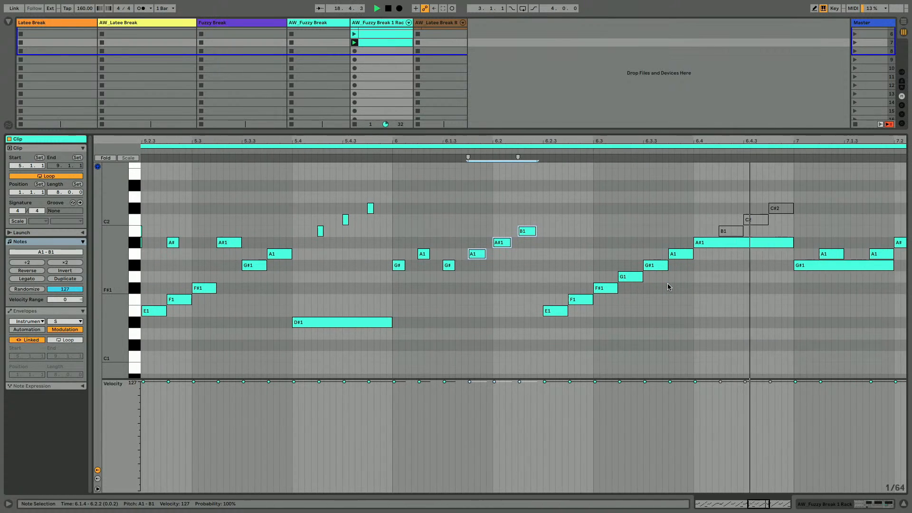
{"action": "left_click", "coordinate": [706, 244]}
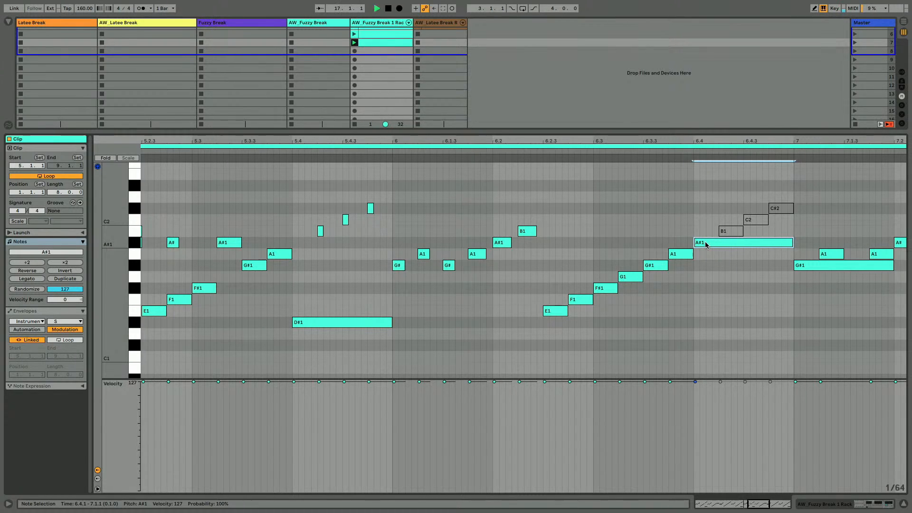
{"action": "key", "text": "Down"}
{"action": "key", "text": "Down"}
{"action": "key", "text": "Down"}
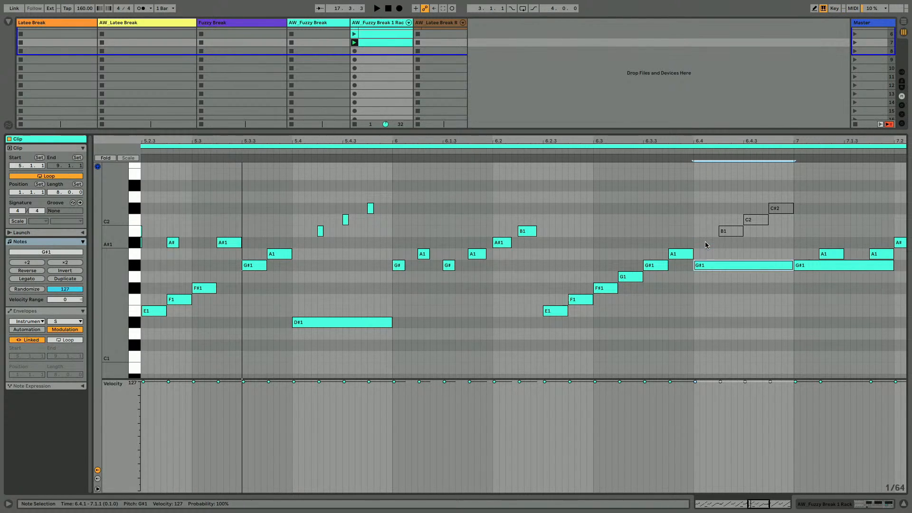
{"action": "key", "text": "Down"}
{"action": "key", "text": "Up"}
{"action": "key", "text": "Up"}
{"action": "key", "text": "space"}
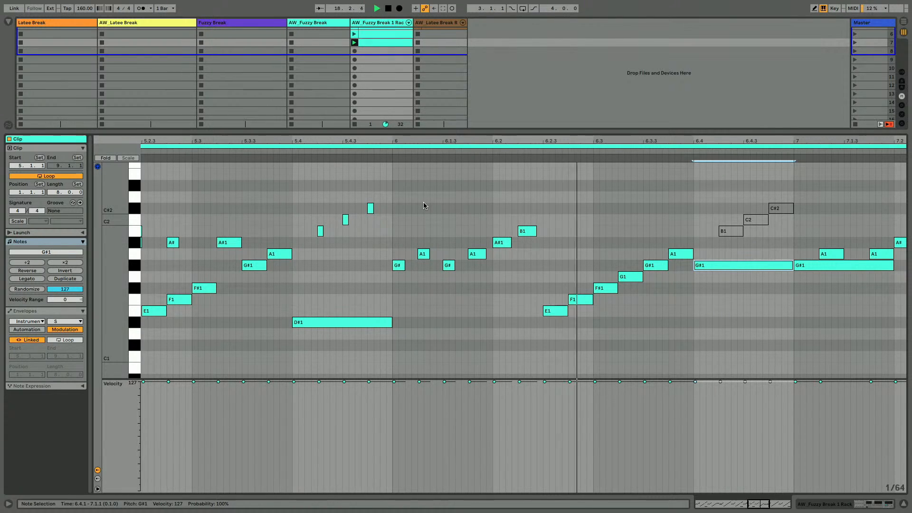
{"action": "scroll", "coordinate": [775, 293], "scroll_direction": "right", "scroll_amount": 5}
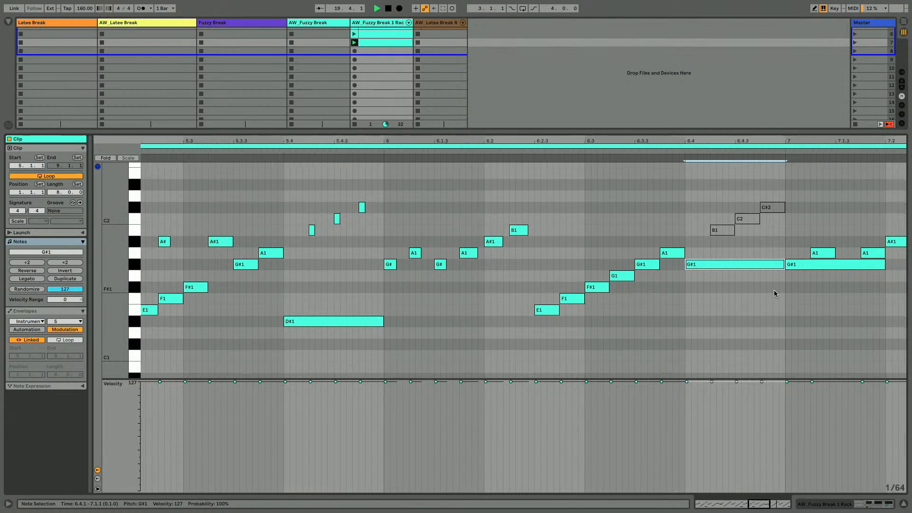
Delete the A#1 note at 8.4.1
{"action": "scroll", "coordinate": [774, 293], "scroll_direction": "right", "scroll_amount": 15}
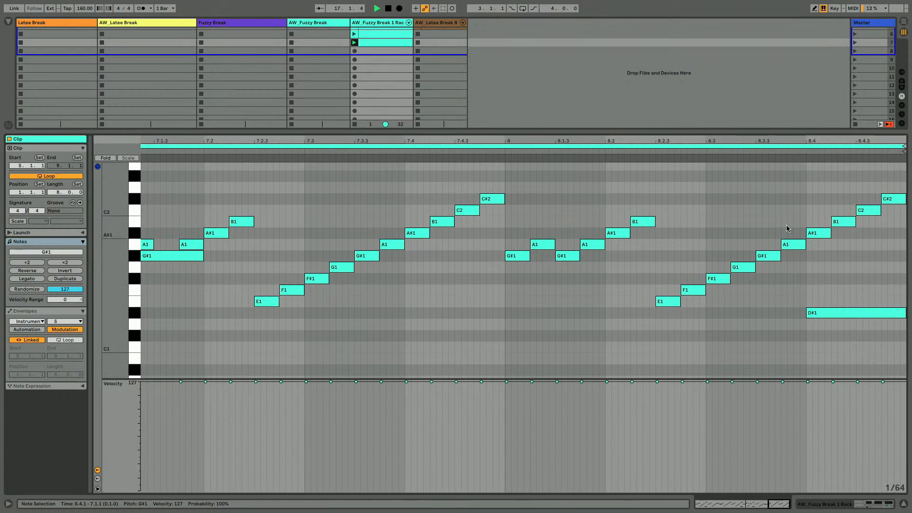
{"action": "left_click", "coordinate": [817, 233]}
{"action": "key", "text": "Delete"}
Shorten the E1 to A1 notes from 8.2.3 to 1/32 each, the following B1, C2 and C#2 to 1/64, and the D#1 by 1/32
{"action": "left_click_drag", "start_coordinate": [906, 177], "coordinate": [663, 310]}
{"action": "key", "text": "shift+Left"}
{"action": "key", "text": "shift+Left"}
{"action": "key", "text": "shift+Left"}
{"action": "key", "text": "shift+Left"}
{"action": "key", "text": "shift+Left"}
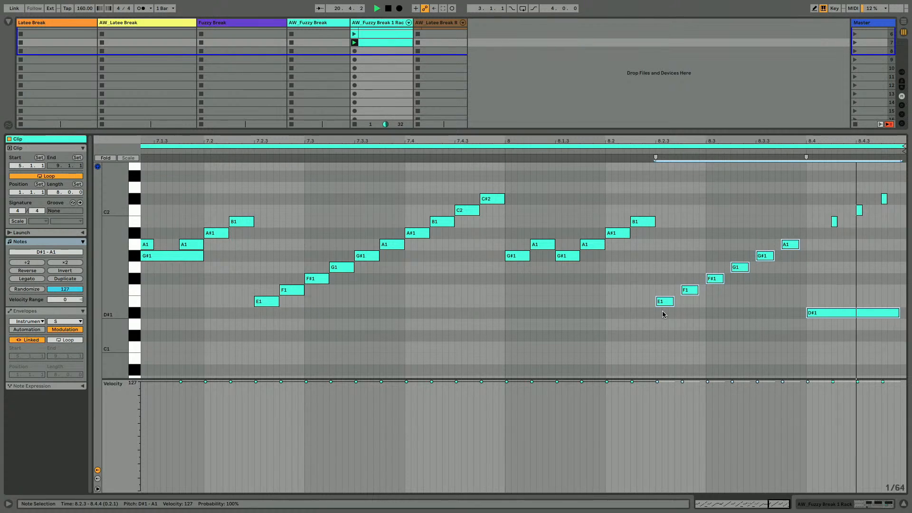
{"action": "left_click", "coordinate": [663, 315]}
Add an A#1 note one sixteenth long at 6.2.4
{"action": "scroll", "coordinate": [621, 309], "scroll_direction": "left", "scroll_amount": 2}
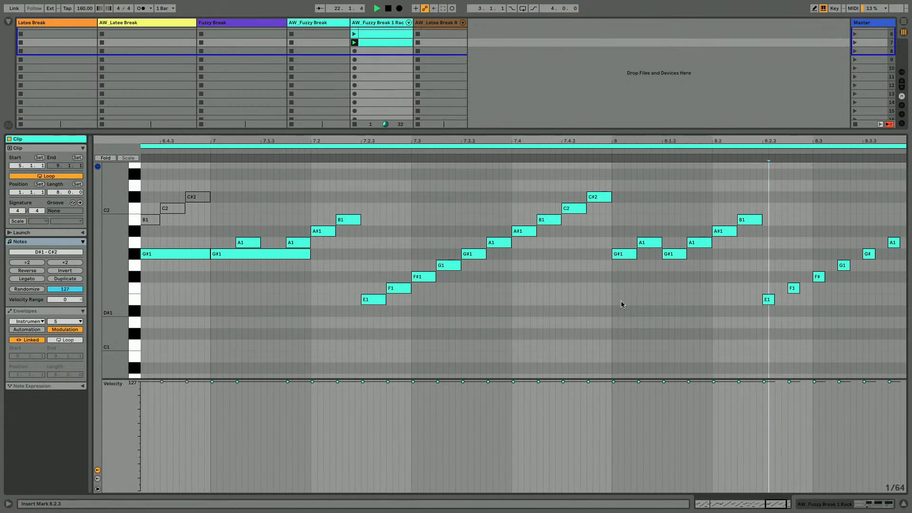
{"action": "key", "text": "b"}
{"action": "scroll", "coordinate": [489, 242], "scroll_direction": "left", "scroll_amount": 5}
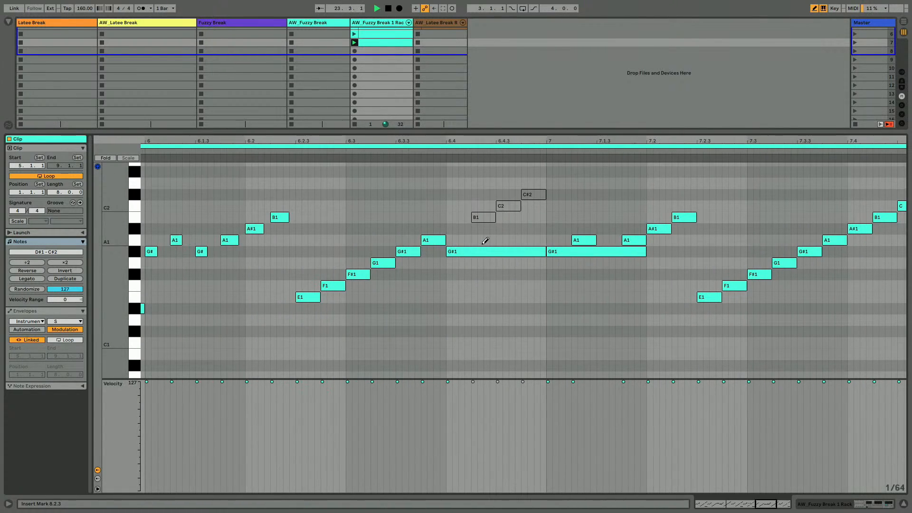
{"action": "key", "text": "space"}
{"action": "scroll", "coordinate": [551, 223], "scroll_direction": "left", "scroll_amount": 3}
{"action": "left_click_drag", "start_coordinate": [527, 141], "coordinate": [527, 110]}
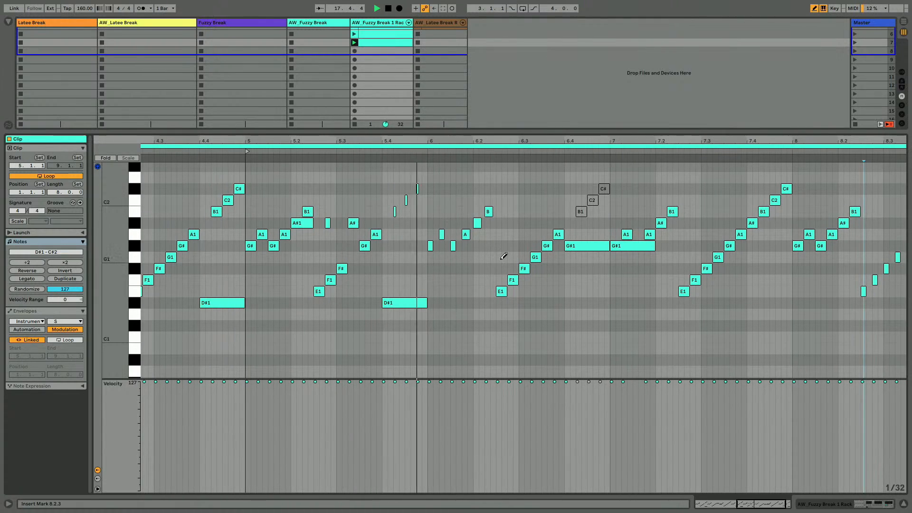
{"action": "left_click", "coordinate": [527, 234]}
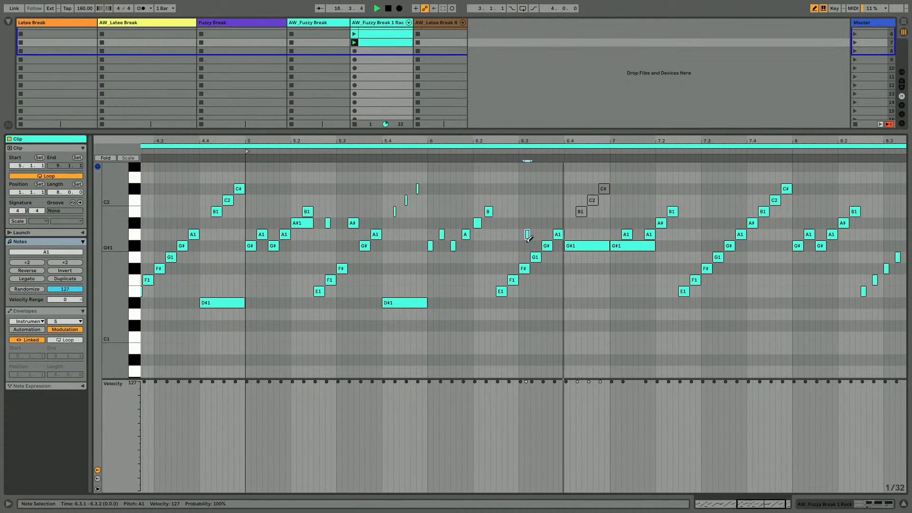
{"action": "key", "text": "Up"}
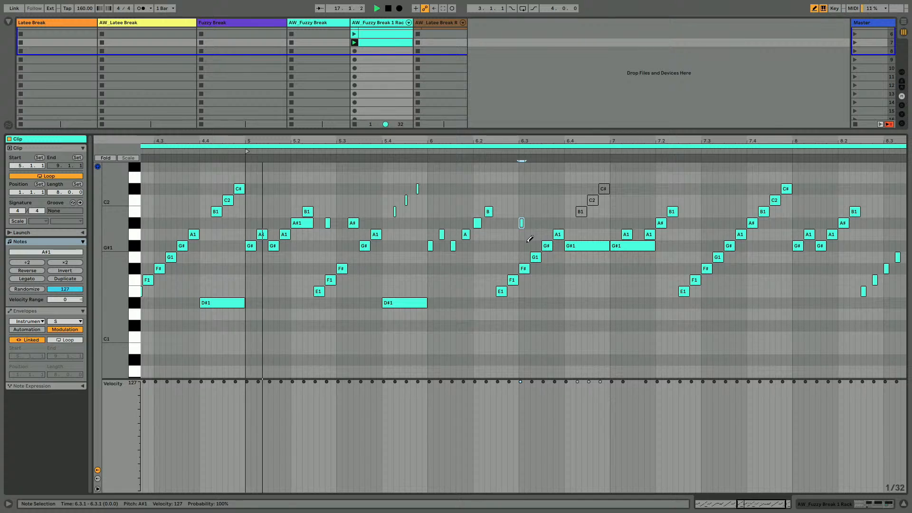
{"action": "key", "text": "shift+Right"}
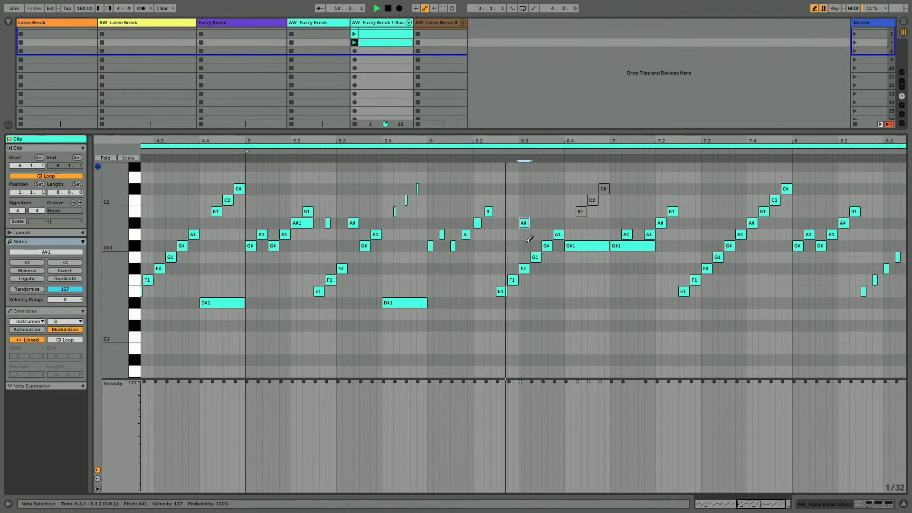
{"action": "key", "text": "Left"}
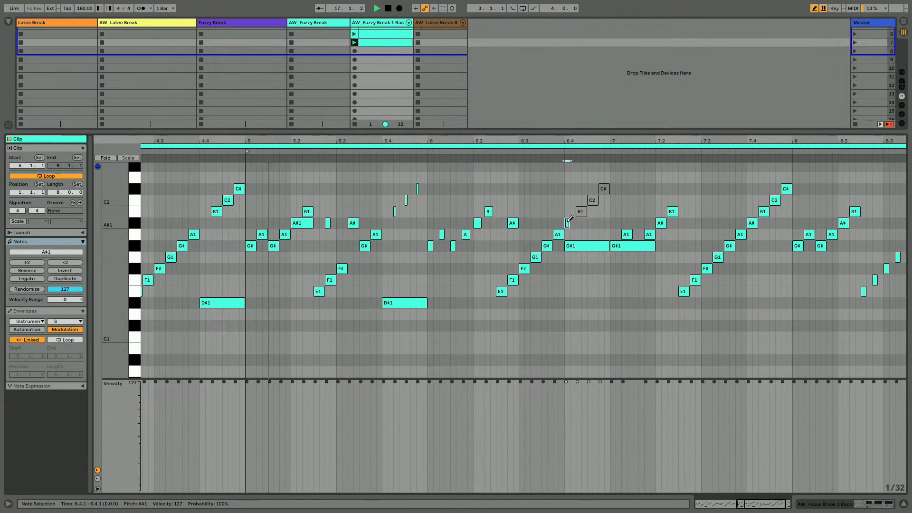
Replace the long G#1 at 6.4.1 with a 3/16 A#1 and shorten the F#1 to A1 notes from 6.3.1 to 1/32 each
{"action": "left_click", "coordinate": [568, 222]}
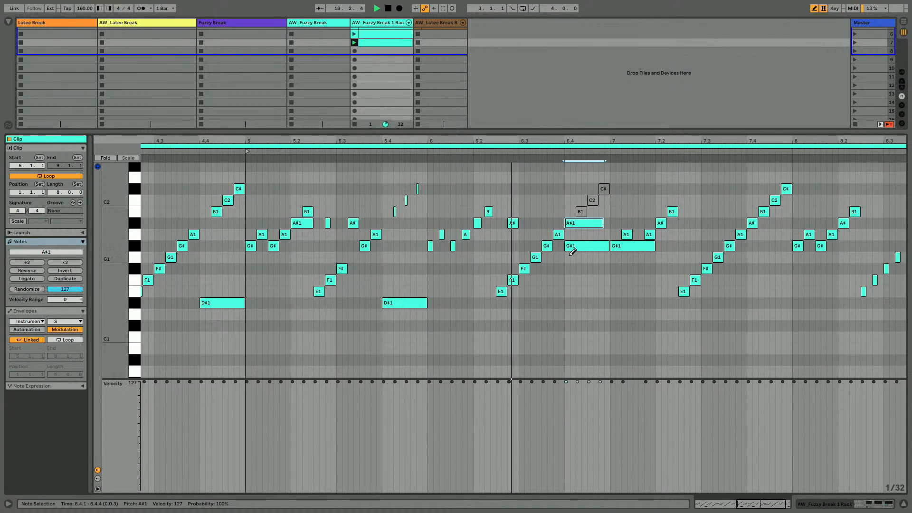
{"action": "left_click", "coordinate": [570, 245]}
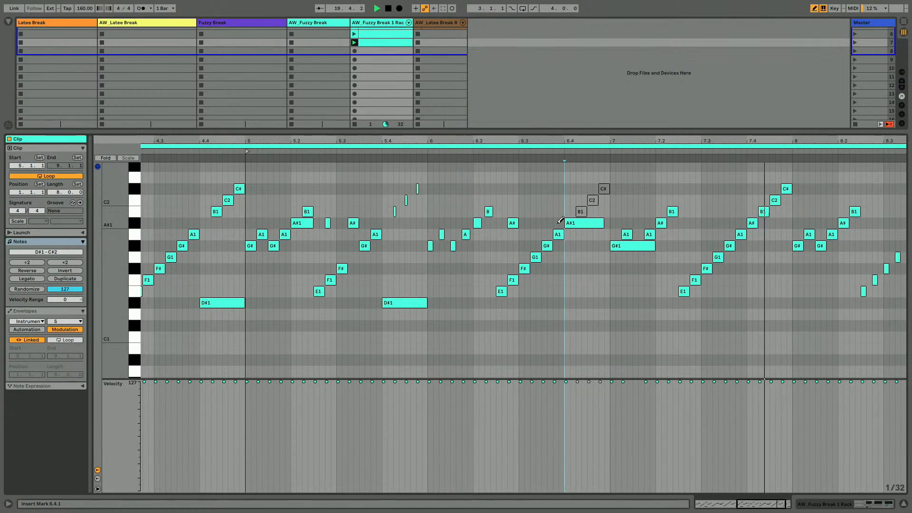
{"action": "left_click_drag", "start_coordinate": [566, 232], "coordinate": [523, 290]}
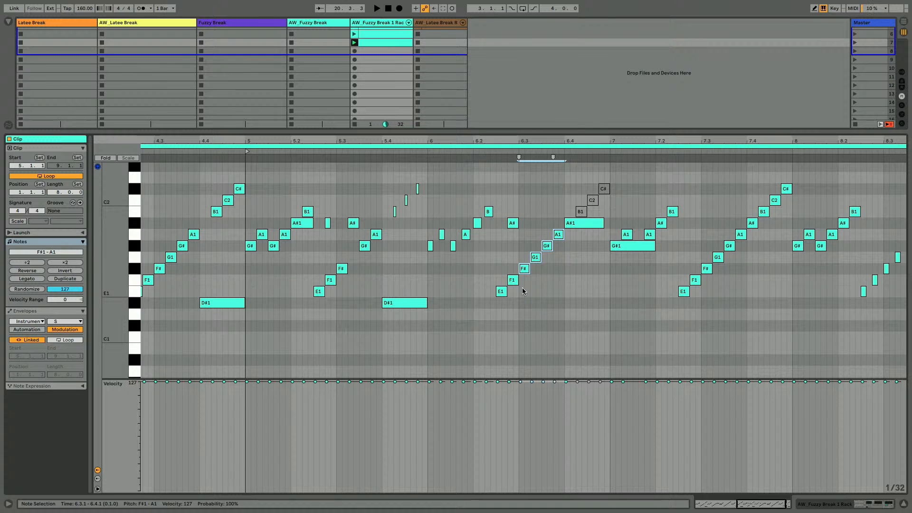
{"action": "key", "text": "space"}
{"action": "key", "text": "shift+Left"}
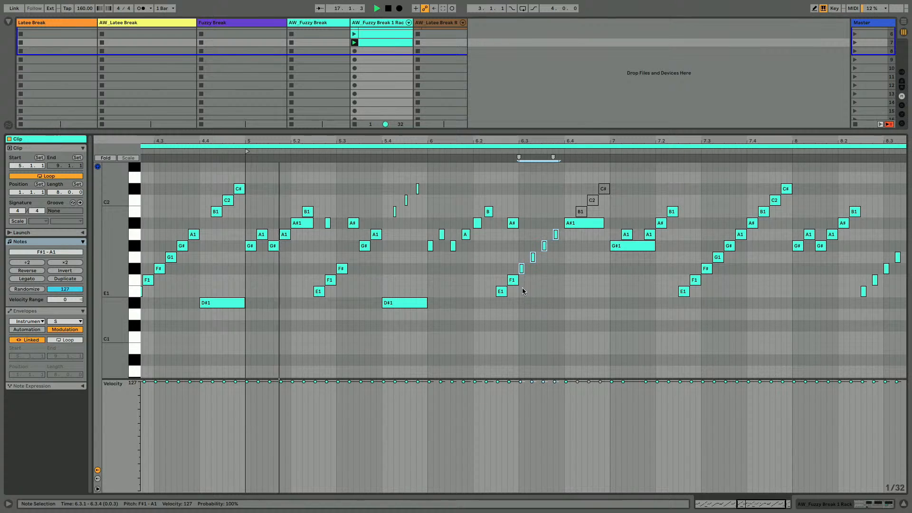
Set the A#1 Slice 9 sample's sustain mode to back-and-forth looping and its loop start to 46795
{"action": "left_click", "coordinate": [579, 228]}
{"action": "key", "text": "shift+Tab"}
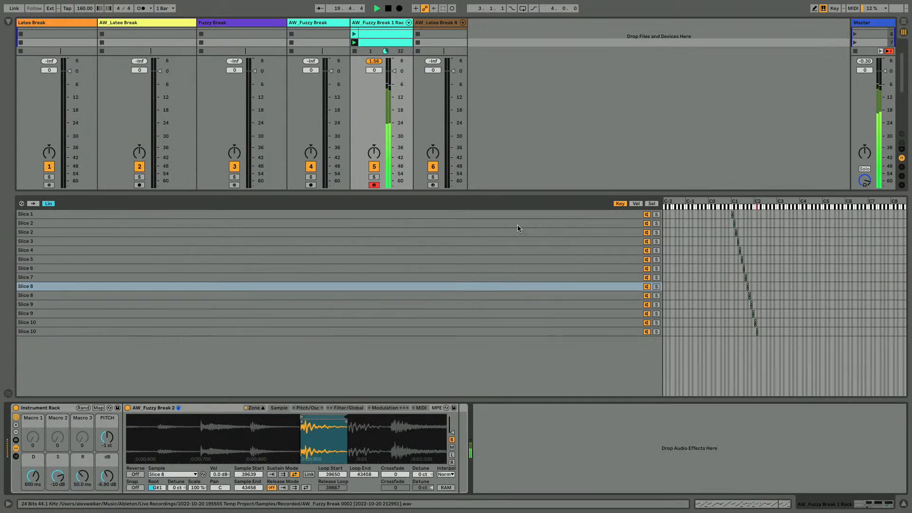
{"action": "left_click", "coordinate": [109, 286]}
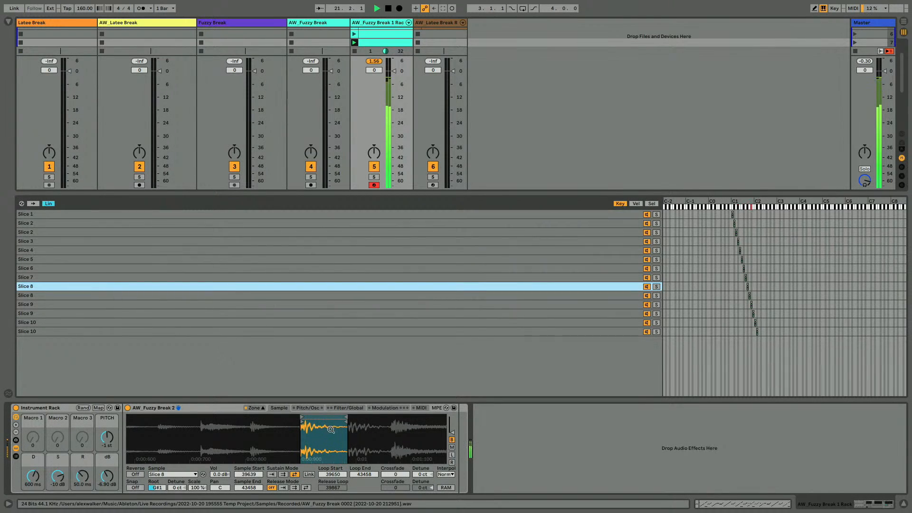
{"action": "key", "text": "Down"}
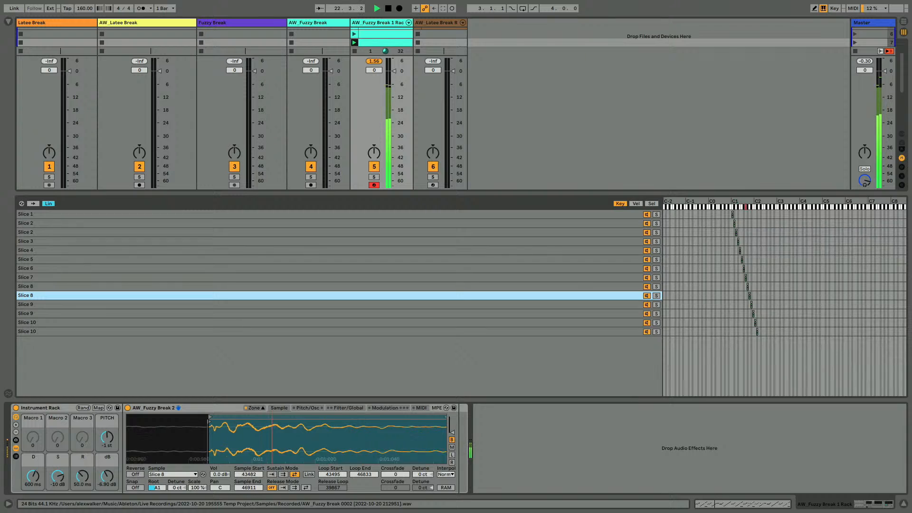
{"action": "left_click_drag", "start_coordinate": [274, 426], "coordinate": [275, 389]}
{"action": "left_click", "coordinate": [294, 474]}
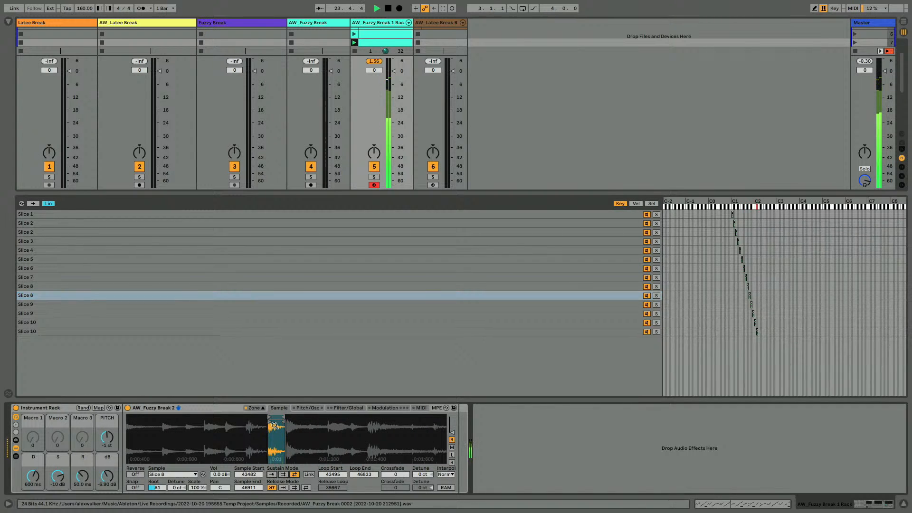
{"action": "left_click", "coordinate": [284, 313]}
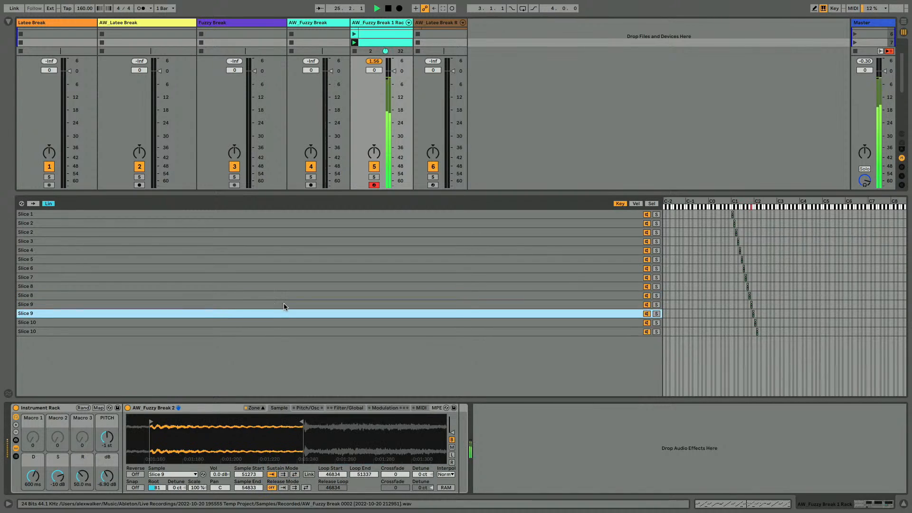
{"action": "left_click", "coordinate": [283, 305]}
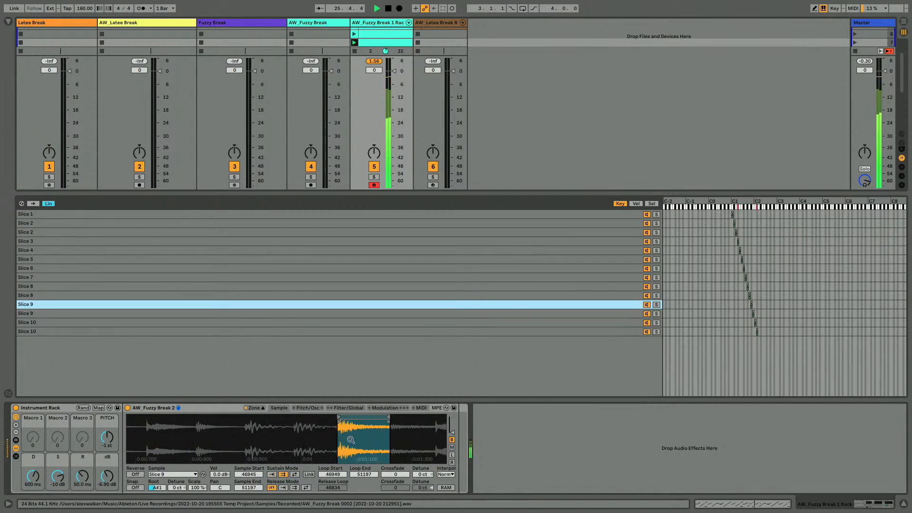
{"action": "left_click", "coordinate": [295, 475]}
{"action": "left_click_drag", "start_coordinate": [285, 437], "coordinate": [266, 451]}
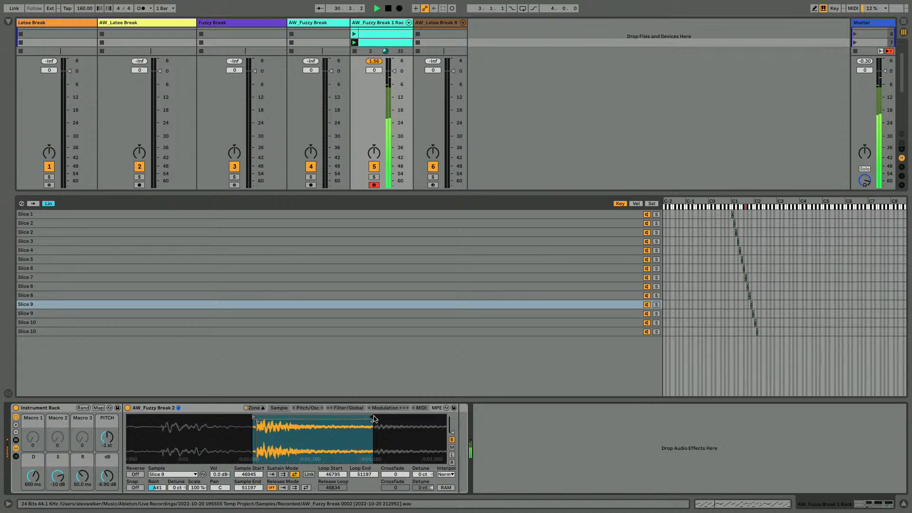
{"action": "key", "text": "shift+Tab"}
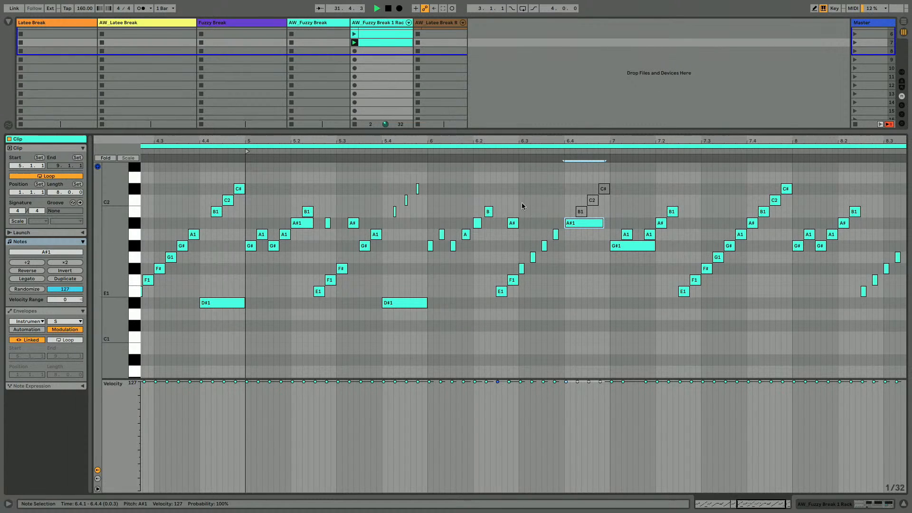
Draw four 1/32 A#1 notes from 6.3.3 up to 6.4.1 and ramp their velocities upward from 21 to 97
{"action": "key", "text": "b"}
{"action": "left_click_drag", "start_coordinate": [538, 223], "coordinate": [563, 222]}
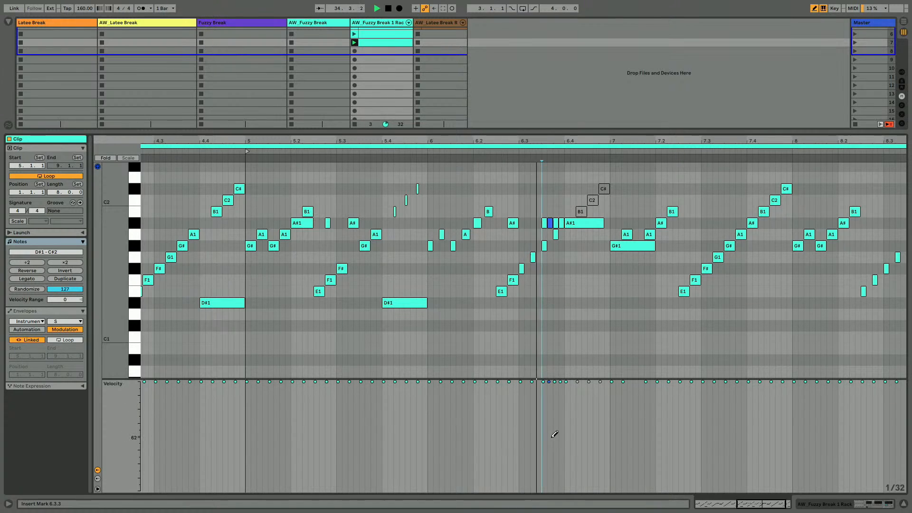
{"action": "key", "text": "ctrl+a"}
{"action": "mouse_move", "coordinate": [546, 475]}
{"action": "left_mouse_down"}
{"action": "mouse_move", "coordinate": [568, 413]}
{"action": "mouse_move", "coordinate": [568, 372]}
{"action": "mouse_move", "coordinate": [550, 470]}
{"action": "mouse_move", "coordinate": [564, 403]}
{"action": "left_mouse_up"}
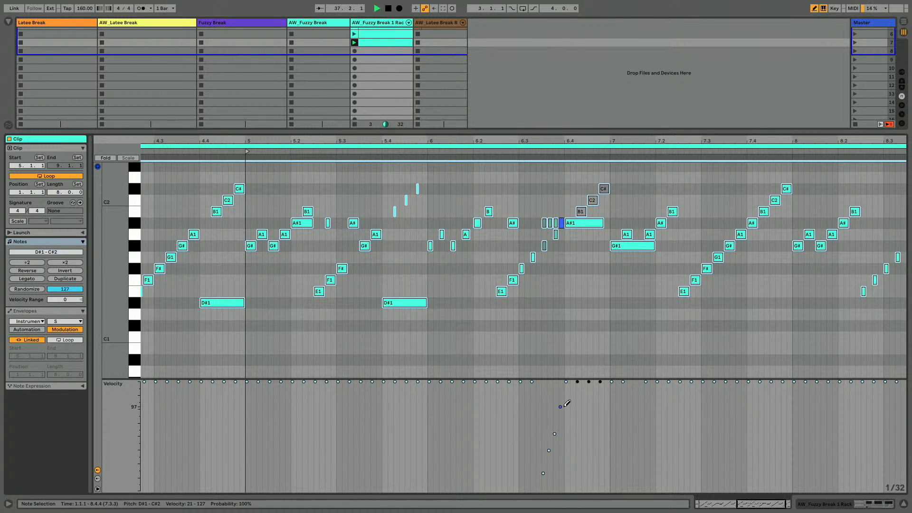
Shorten the four A#1 roll notes between 6.3.3 and 6.4.1 to 1/64 each
{"action": "left_click_drag", "start_coordinate": [555, 144], "coordinate": [511, 223]}
{"action": "key", "text": "shift+Left"}
{"action": "key", "text": "shift+Left"}
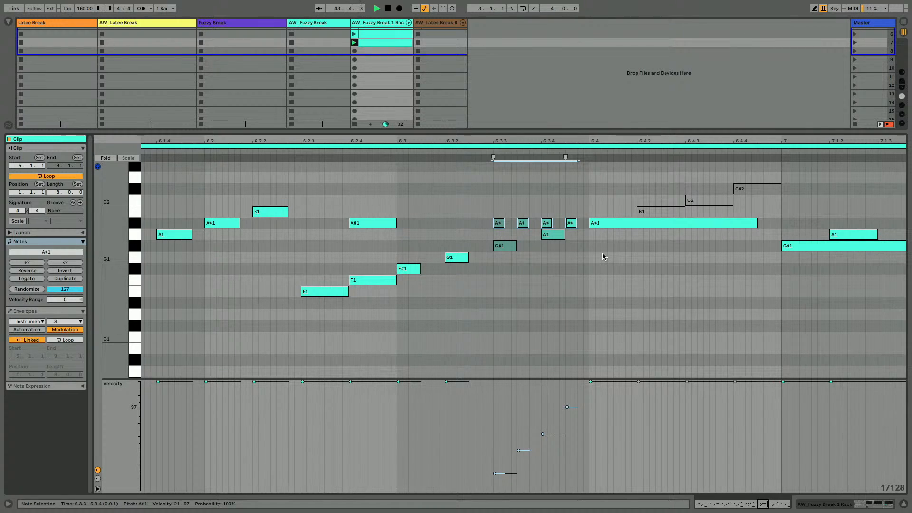
Move the clip's start to 1.1.1 and duplicate its contents to a 16-bar loop
{"action": "left_click_drag", "start_coordinate": [591, 139], "coordinate": [692, 138]}
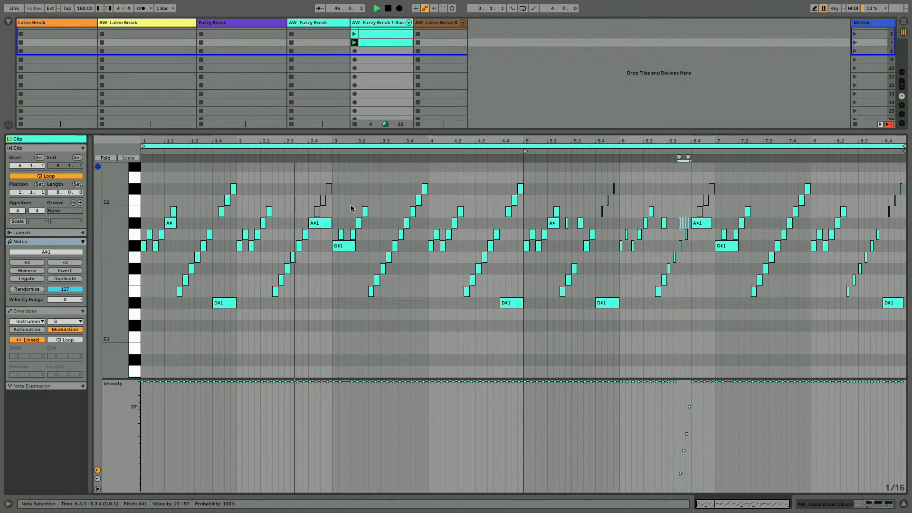
{"action": "left_click", "coordinate": [488, 176]}
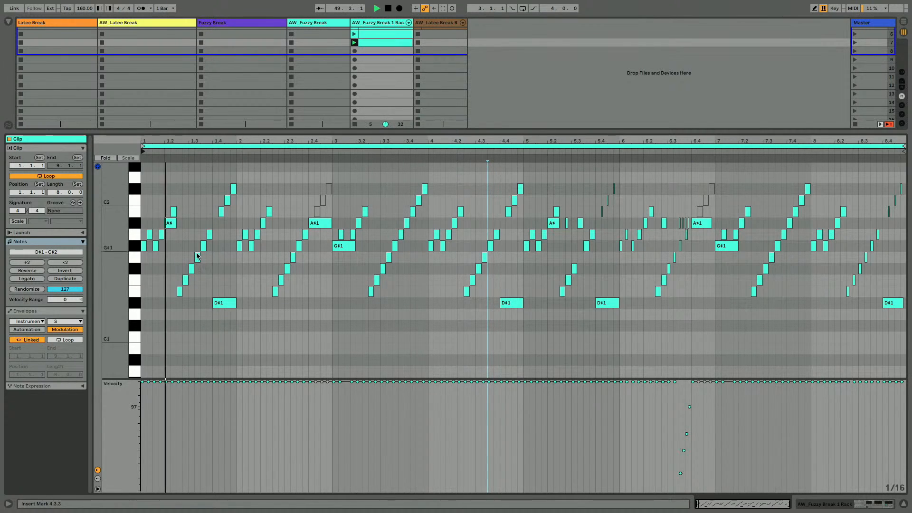
{"action": "left_click", "coordinate": [66, 278]}
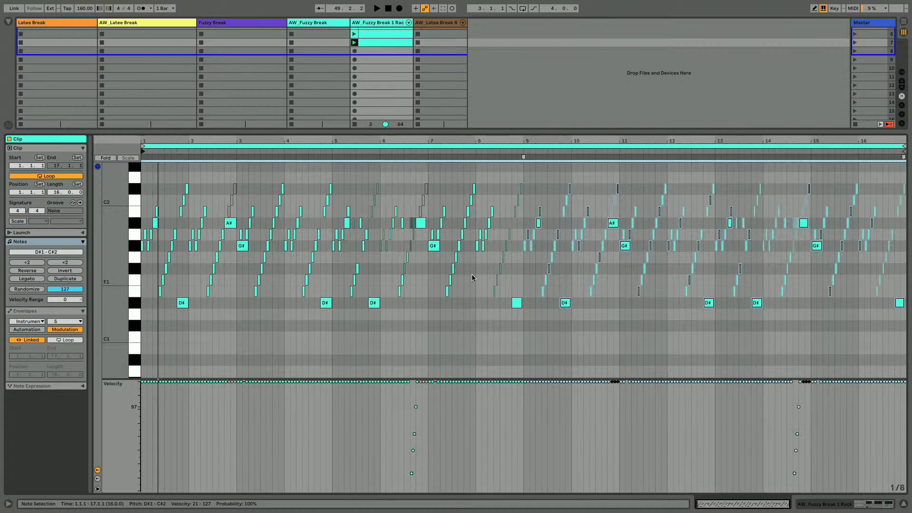
Select the A#1 note at 14.4.1 and show the clip's automation envelope for the rack's PITCH macro
{"action": "left_click", "coordinate": [673, 214]}
{"action": "left_click_drag", "start_coordinate": [796, 142], "coordinate": [784, 176]}
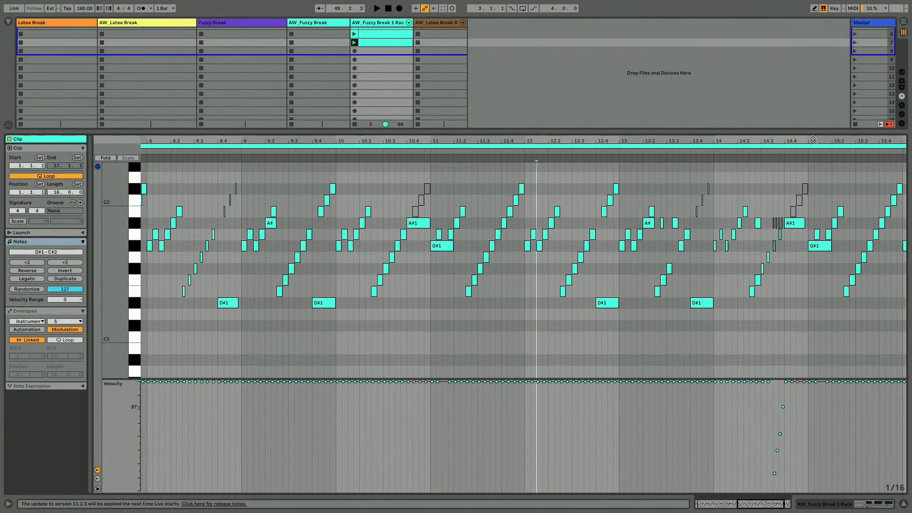
{"action": "scroll", "coordinate": [786, 234], "scroll_direction": "right", "scroll_amount": 3}
{"action": "left_click", "coordinate": [721, 223]}
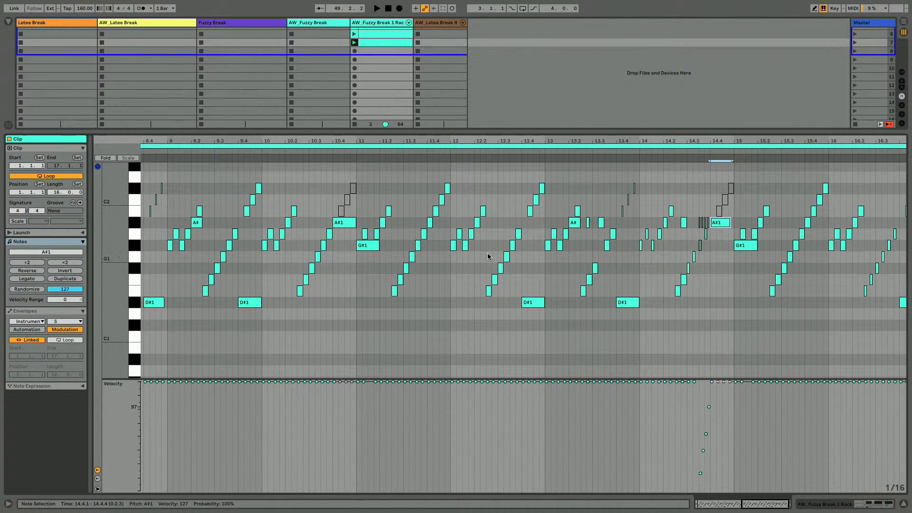
{"action": "left_click", "coordinate": [16, 323]}
{"action": "left_click", "coordinate": [17, 324]}
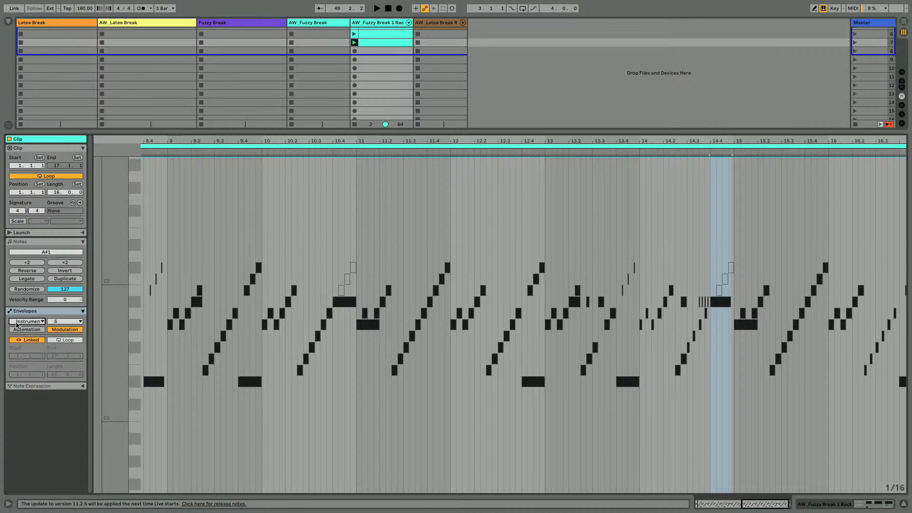
{"action": "left_click", "coordinate": [51, 322]}
{"action": "left_click", "coordinate": [57, 357]}
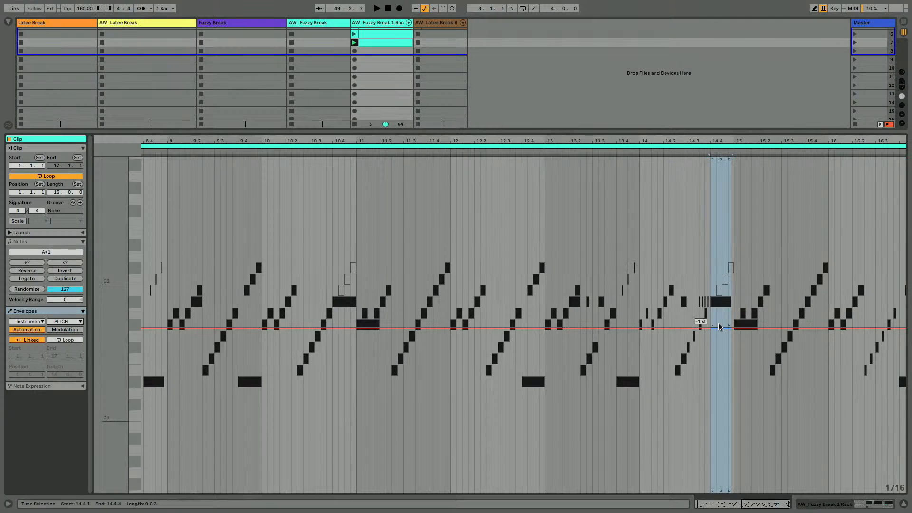
Try to draw a PITCH automation drop to the lowest value around the A#1 note at 14.4.1 and undo it
{"action": "key", "text": "b"}
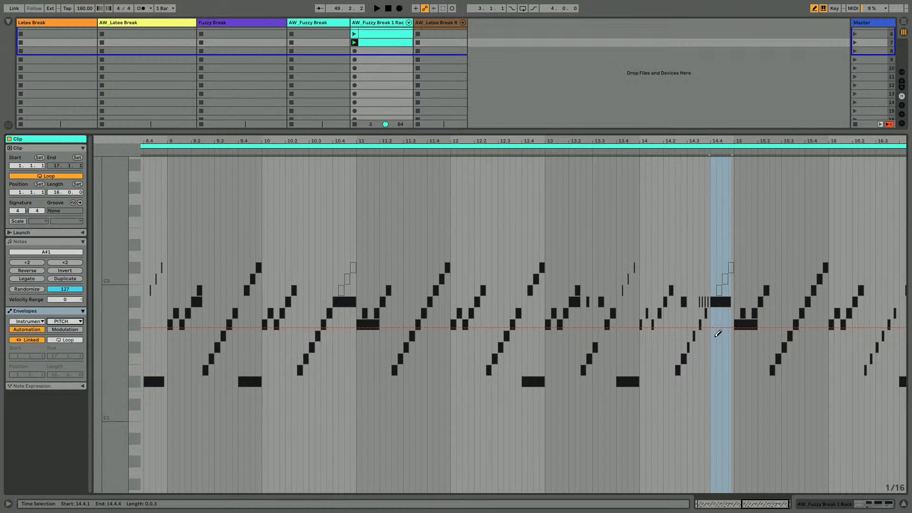
{"action": "mouse_move", "coordinate": [718, 334]}
{"action": "left_mouse_down"}
{"action": "mouse_move", "coordinate": [701, 490]}
{"action": "mouse_move", "coordinate": [735, 502]}
{"action": "left_mouse_up"}
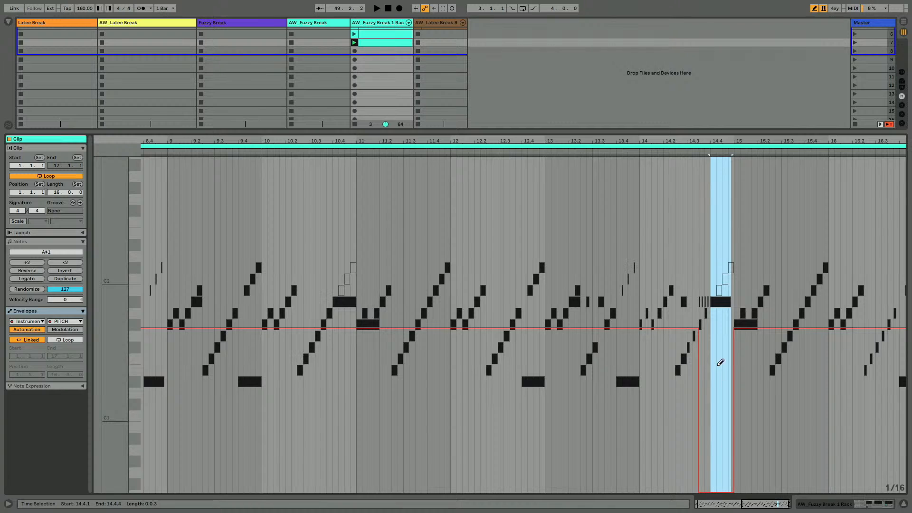
{"action": "key", "text": "ctrl+z"}
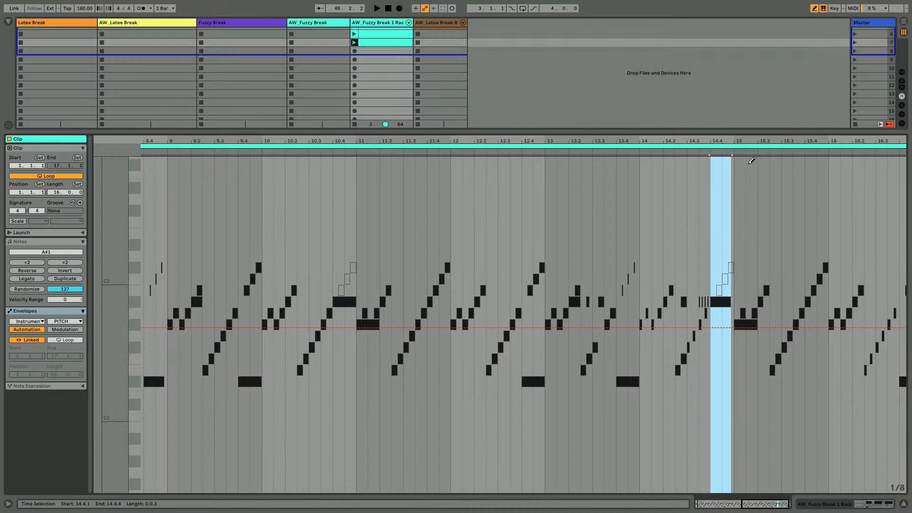
{"action": "scroll", "coordinate": [732, 160], "scroll_direction": "up", "scroll_amount": 3}
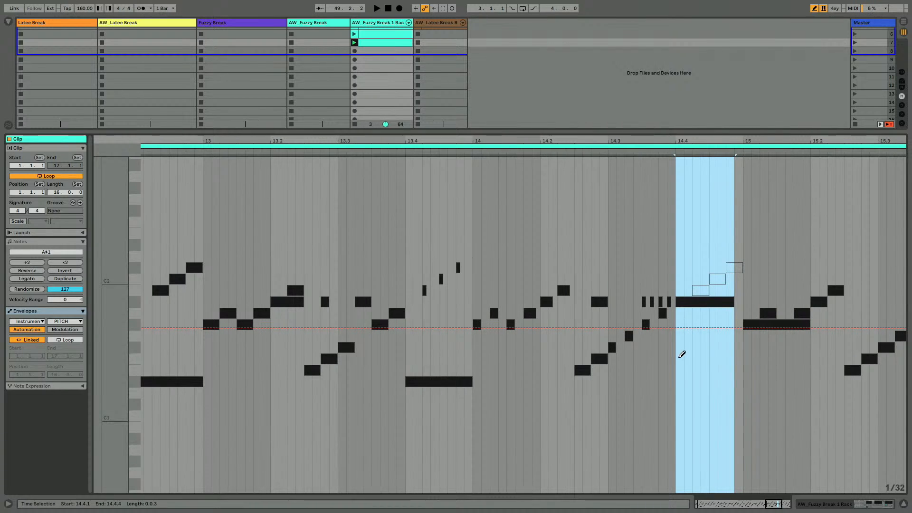
Widen the grid to 1/4 and draw a one-beat PITCH automation drop under the A#1 note at 14.4.1, with the clip playing
{"action": "key", "text": "ctrl+2"}
{"action": "key", "text": "ctrl+2"}
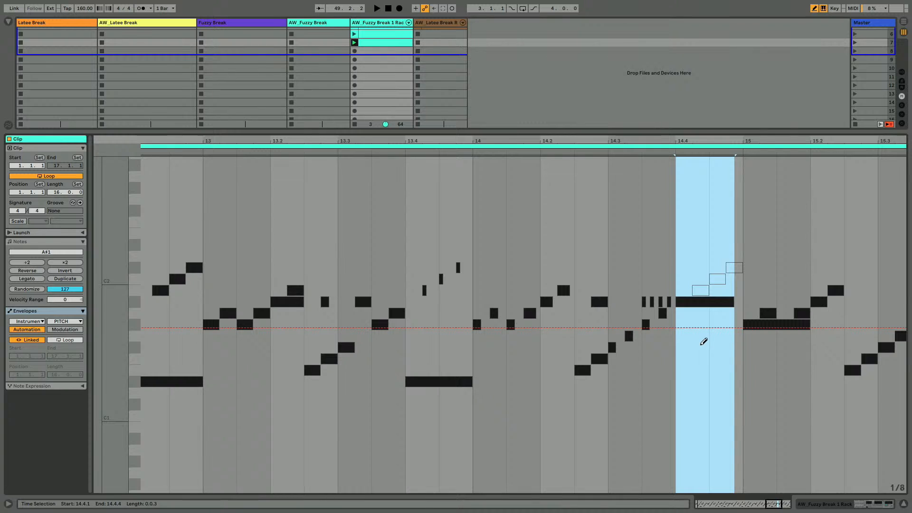
{"action": "key", "text": "ctrl+2"}
{"action": "left_click_drag", "start_coordinate": [714, 334], "coordinate": [711, 363]}
{"action": "key", "text": "space"}
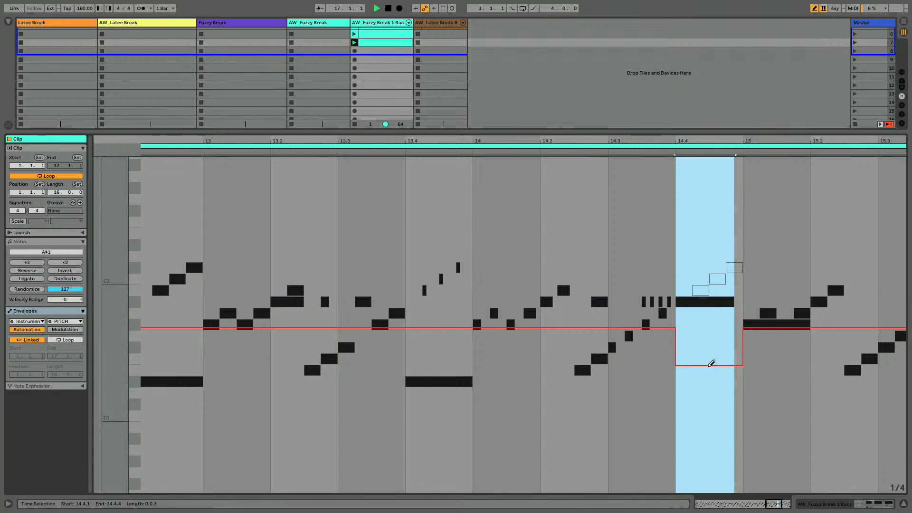
{"action": "left_click_drag", "start_coordinate": [703, 138], "coordinate": [703, 57]}
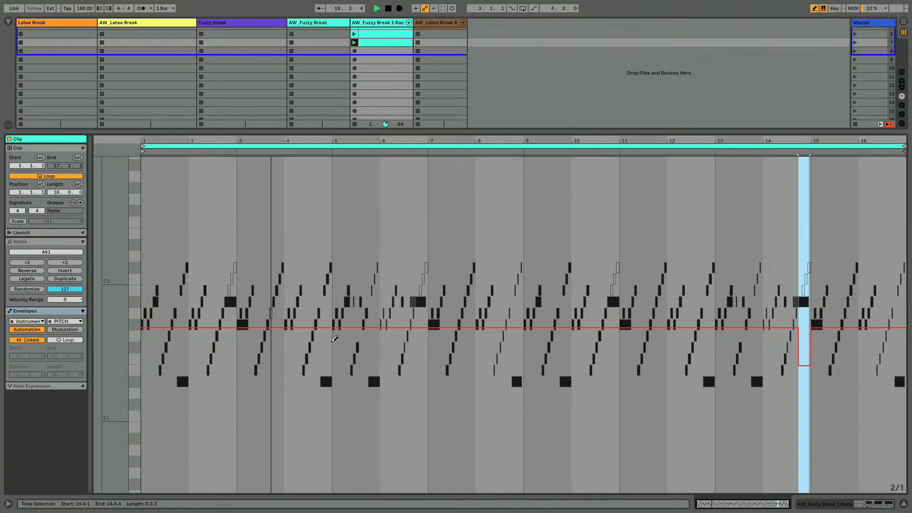
{"action": "left_click_drag", "start_coordinate": [242, 350], "coordinate": [330, 346]}
{"action": "key", "text": "ctrl+z"}
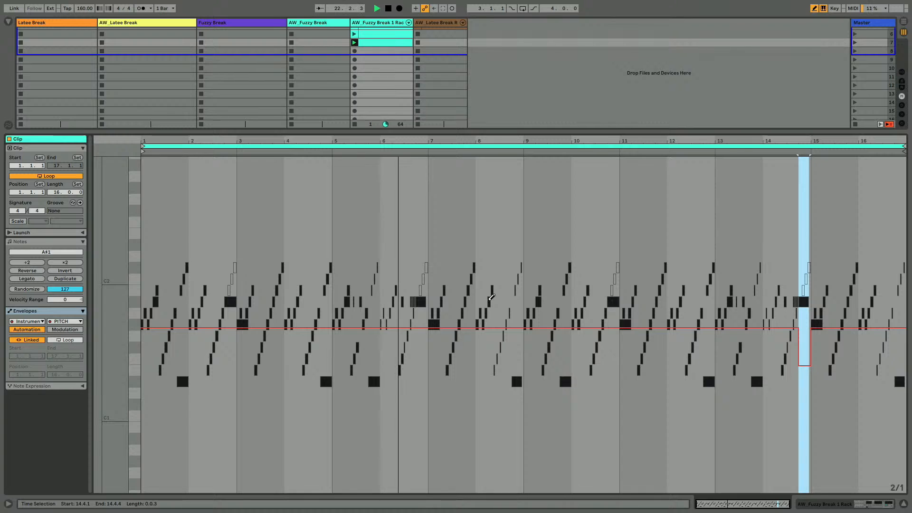
Hide the AW_Fuzzy Break 2 sampler's Zone editor and review the whole scene 7 clip during playback
{"action": "key", "text": "shift+Tab"}
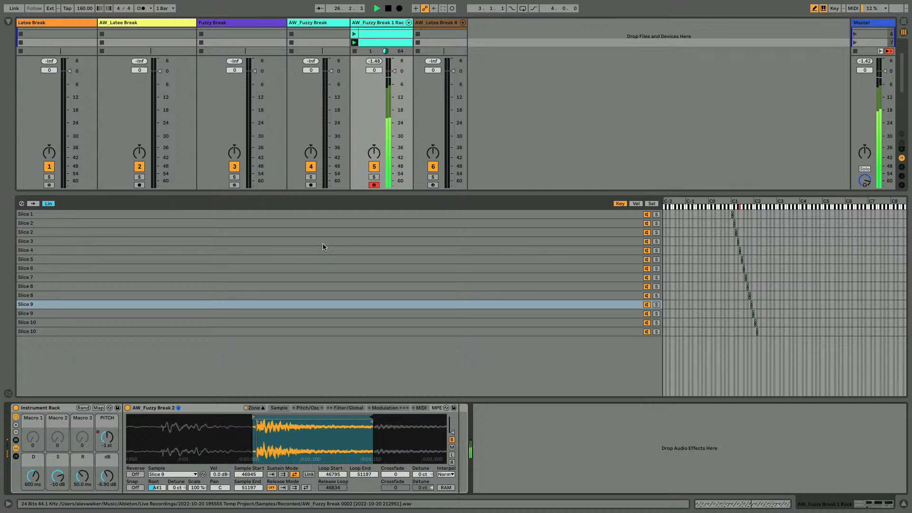
{"action": "left_click", "coordinate": [256, 407]}
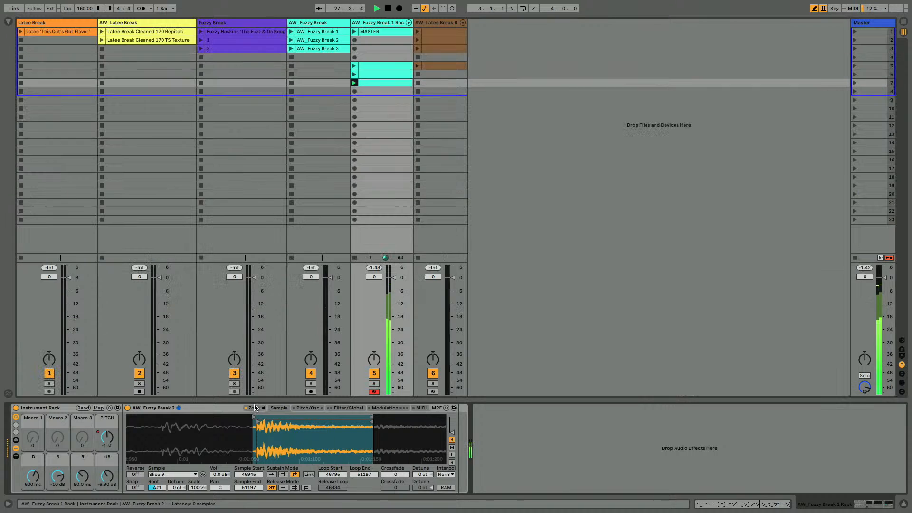
{"action": "double_click", "coordinate": [371, 83]}
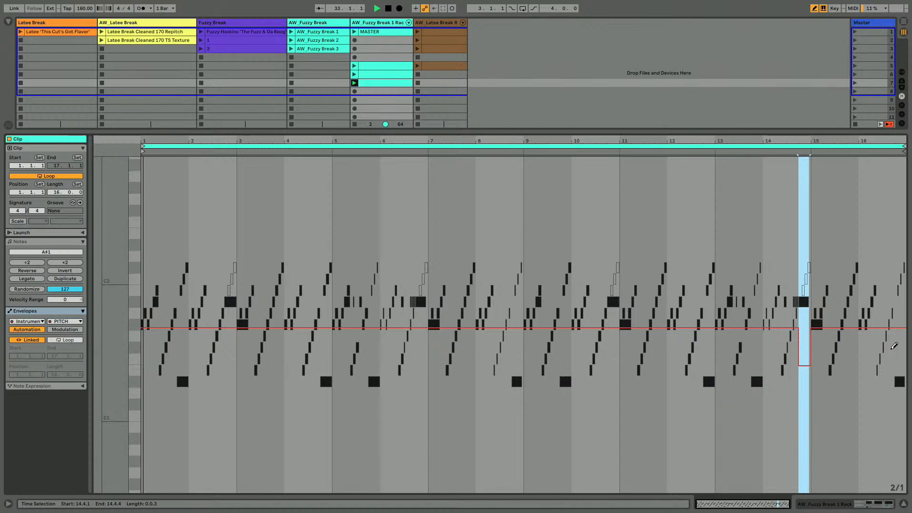
{"action": "key", "text": "shift+Tab"}
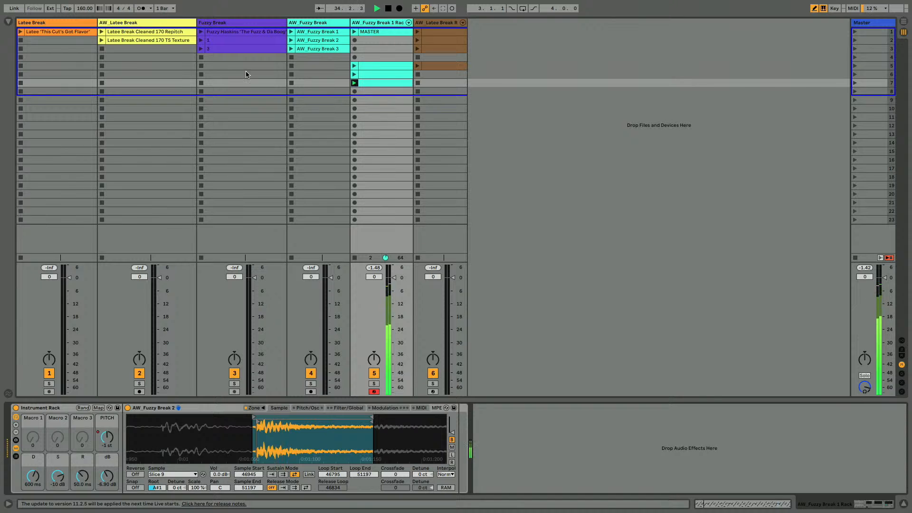
Launch the scene 5 clip on the AW_Latee Break Rack track alongside the playing fuzzy break and select that track
{"action": "left_click", "coordinate": [418, 66]}
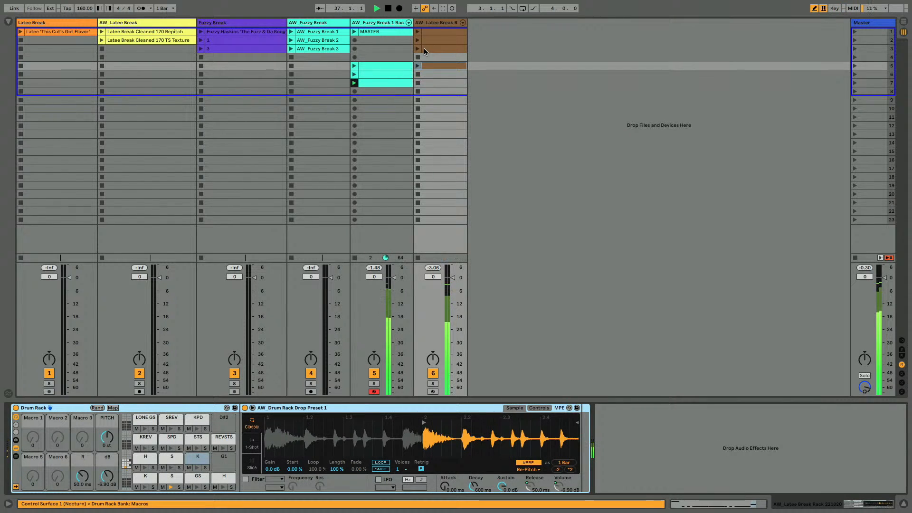
{"action": "left_click", "coordinate": [365, 23]}
{"action": "key", "text": "Right"}
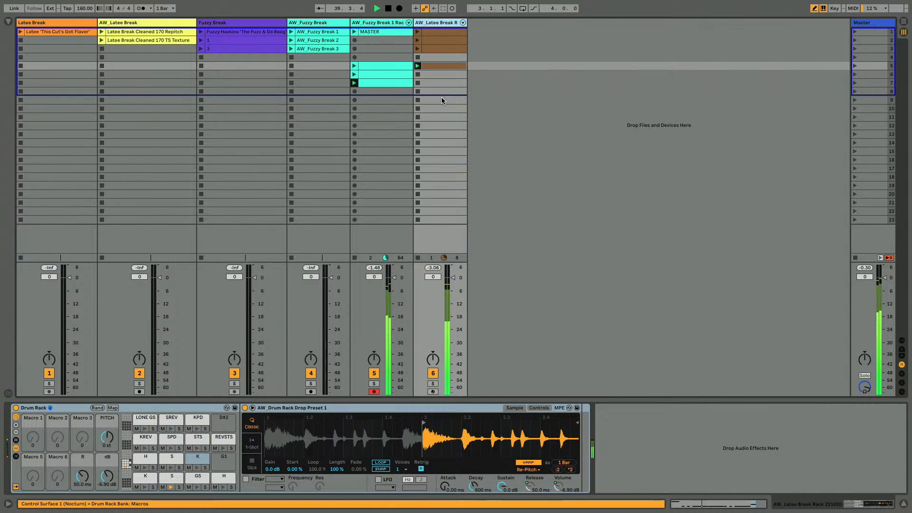
Stop playback and save the AW_Fuzzy Break 1 Rack track into the User Library as AW_Fuzzy Break 1 Rack
{"action": "left_click", "coordinate": [8, 21]}
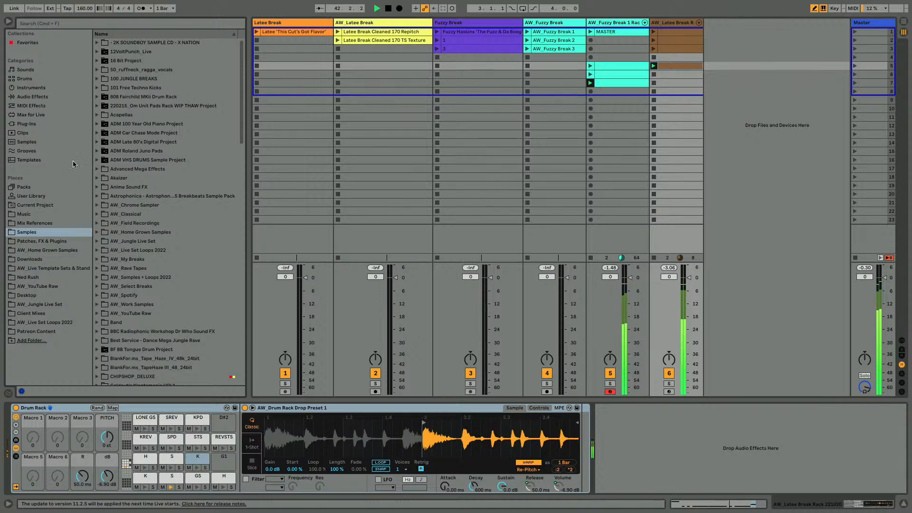
{"action": "left_click", "coordinate": [29, 217]}
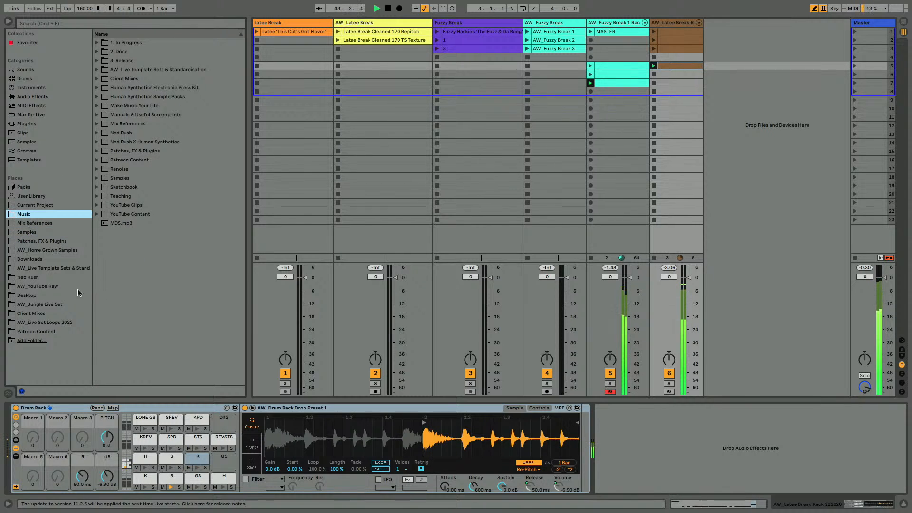
{"action": "left_click", "coordinate": [27, 232]}
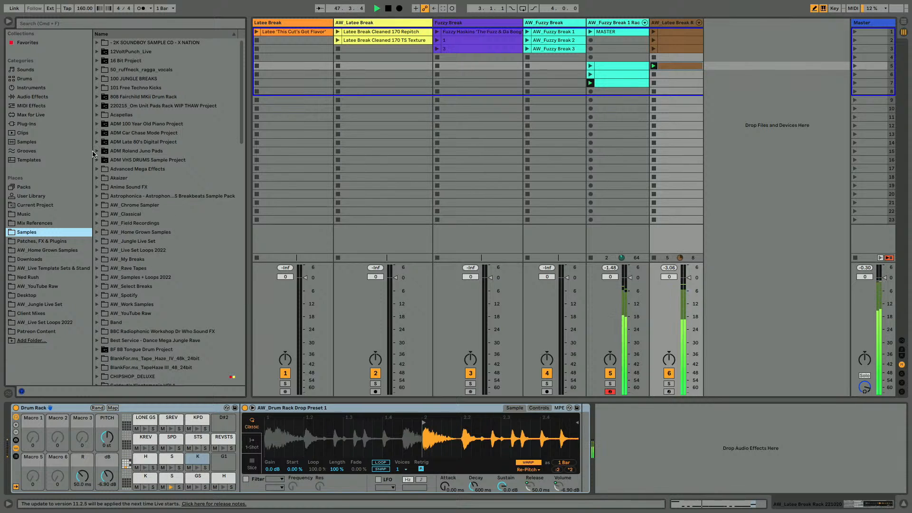
{"action": "left_click", "coordinate": [389, 8]}
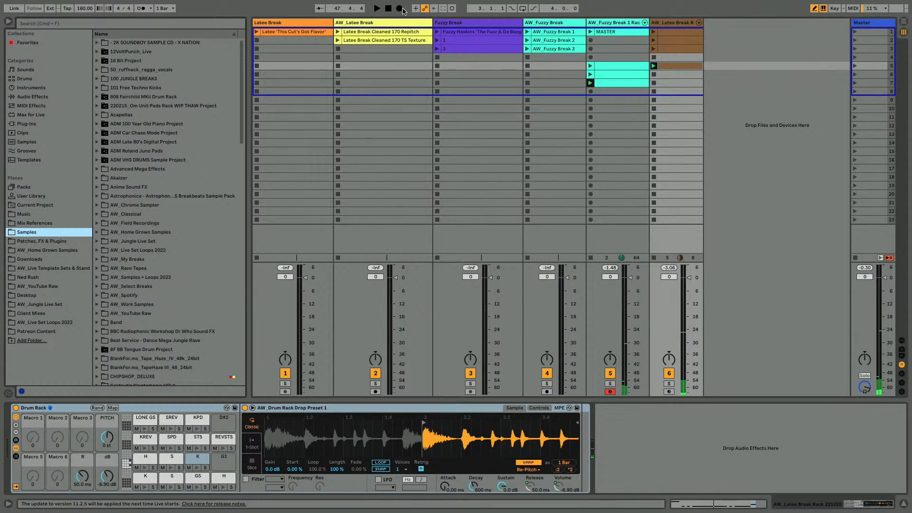
{"action": "left_click", "coordinate": [608, 23]}
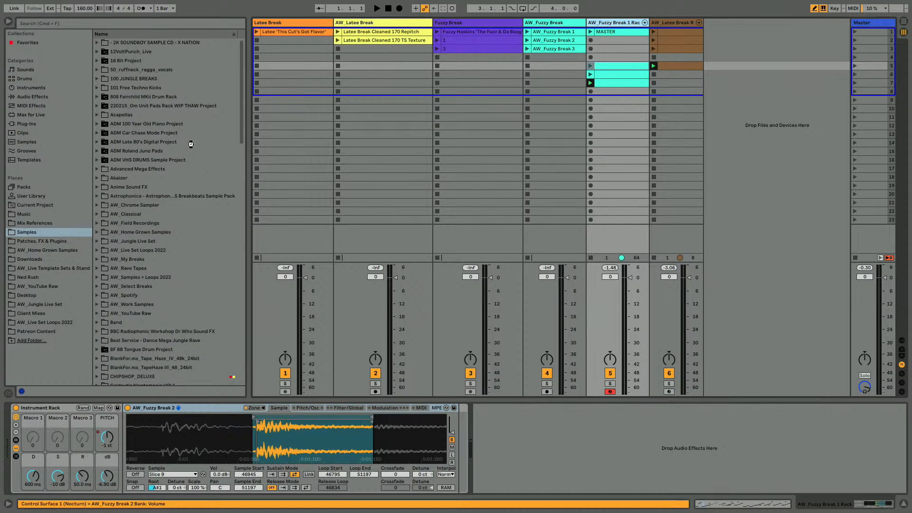
{"action": "left_click", "coordinate": [47, 196]}
{"action": "scroll", "coordinate": [172, 253], "scroll_direction": "up", "scroll_amount": 15}
{"action": "scroll", "coordinate": [172, 253], "scroll_direction": "down", "scroll_amount": 7}
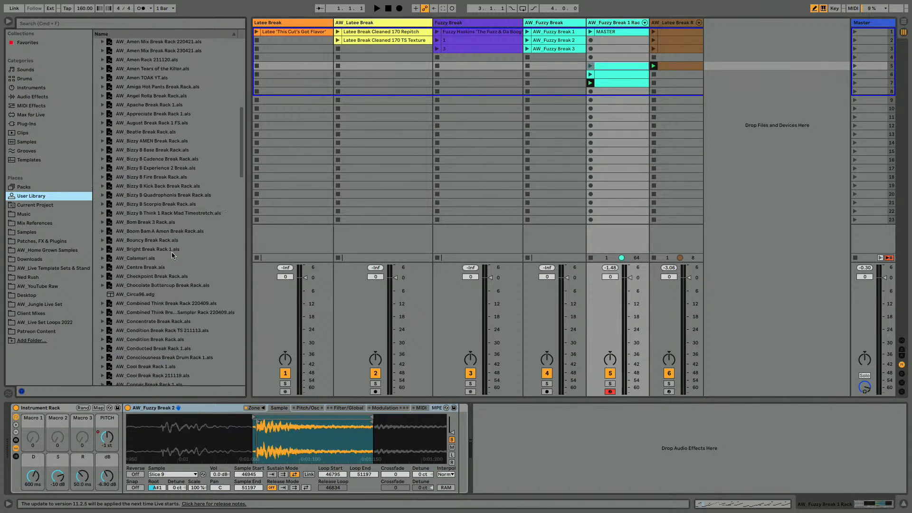
{"action": "scroll", "coordinate": [172, 256], "scroll_direction": "up", "scroll_amount": 10}
{"action": "left_click_drag", "start_coordinate": [602, 20], "coordinate": [129, 71]}
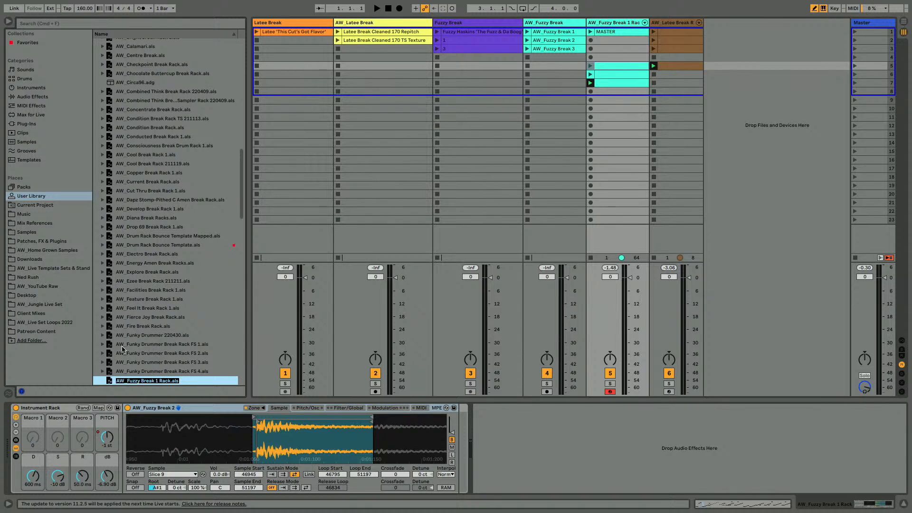
{"action": "key", "text": "Return"}
Save the AW_Latee Break Rack track into the User Library as AW_Latee Break Rack 221020, overwriting the existing file
{"action": "left_click", "coordinate": [669, 23]}
{"action": "left_click_drag", "start_coordinate": [654, 24], "coordinate": [180, 176]}
{"action": "key", "text": "Return"}
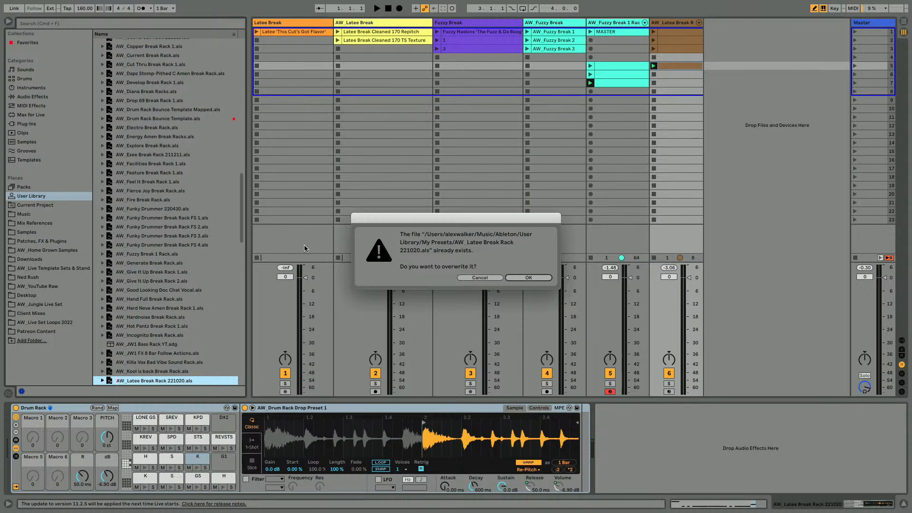
{"action": "key", "text": "Return"}
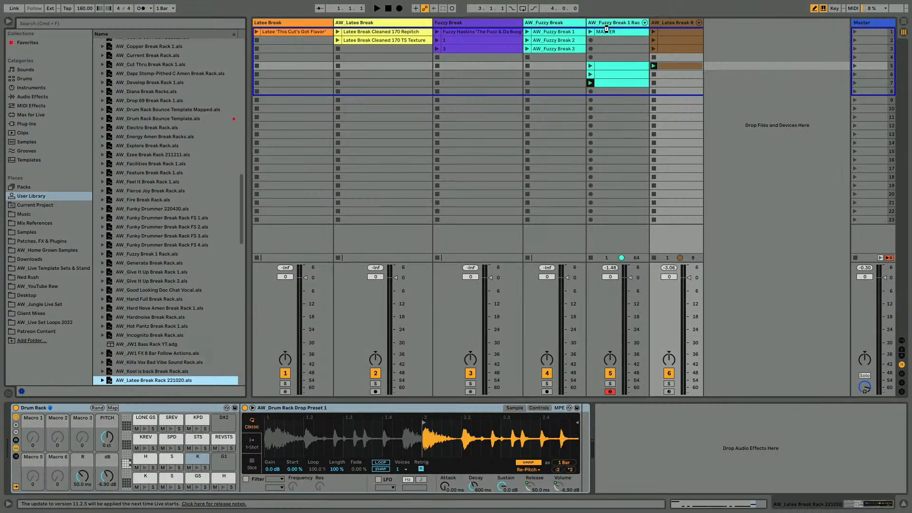
Delete the RX950 device from both the Fuzzy Break and the Latee Break tracks
{"action": "left_click", "coordinate": [607, 23]}
{"action": "key", "text": "Left"}
{"action": "key", "text": "Left"}
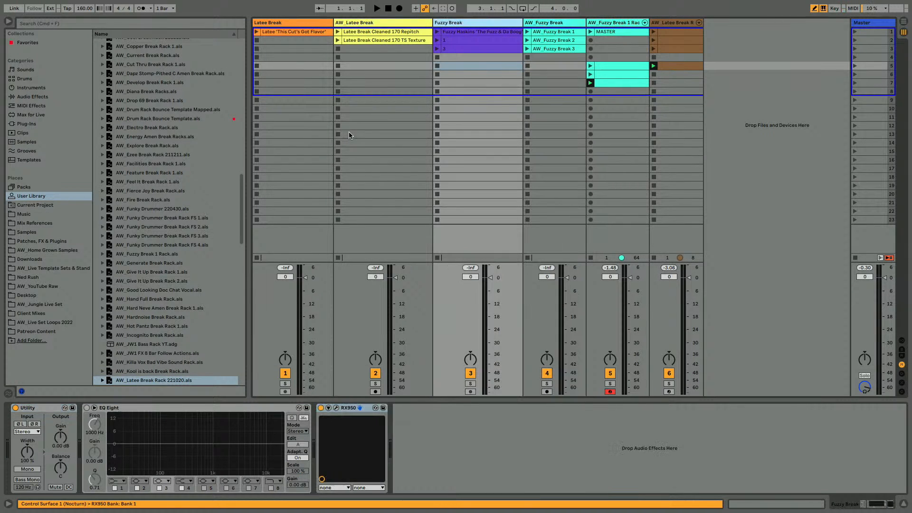
{"action": "left_click", "coordinate": [345, 411]}
{"action": "key", "text": "Delete"}
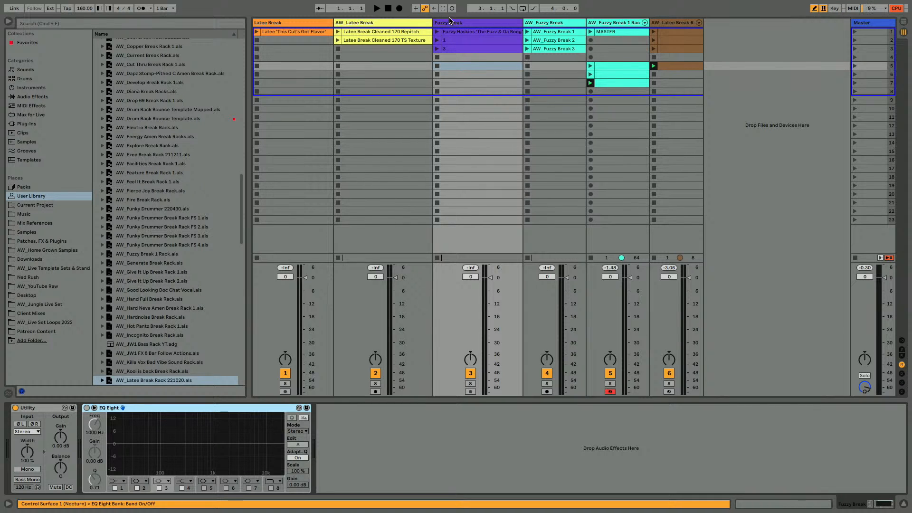
{"action": "key", "text": "Left"}
{"action": "key", "text": "Left"}
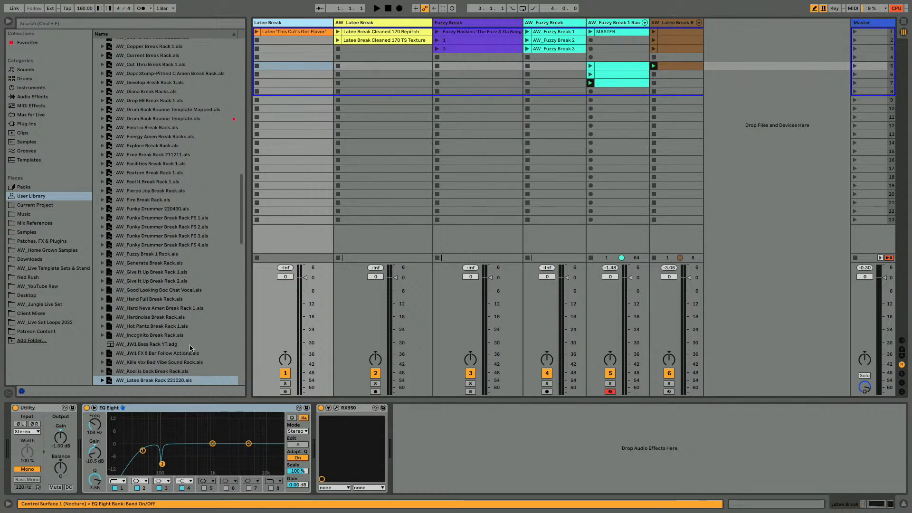
{"action": "left_click", "coordinate": [344, 405]}
{"action": "key", "text": "Delete"}
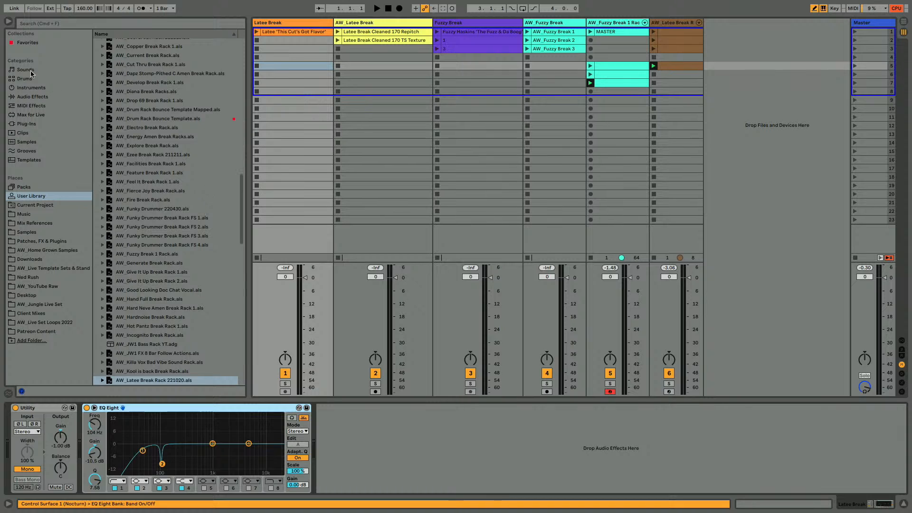
Play the scene 7 clip on the AW_Fuzzy Break 1 Rack track on its own, with the browser hidden and shown again
{"action": "left_click", "coordinate": [9, 23]}
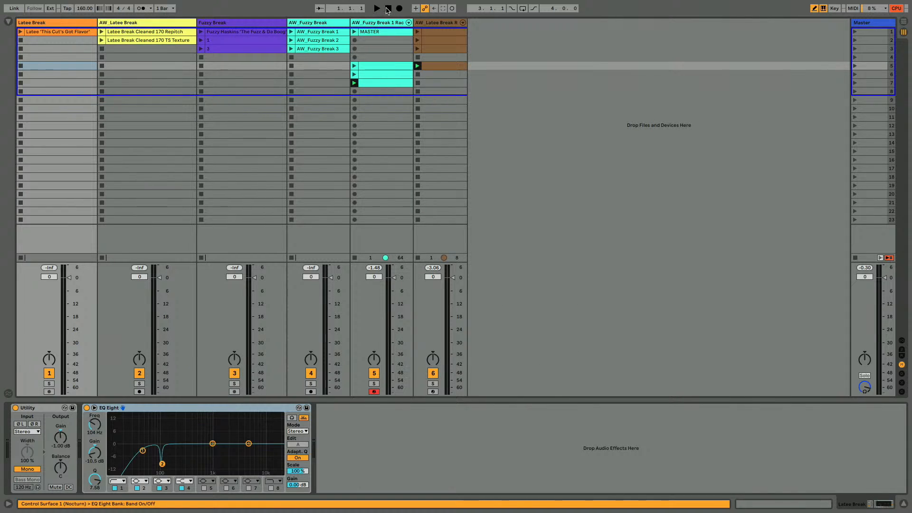
{"action": "left_click", "coordinate": [354, 83]}
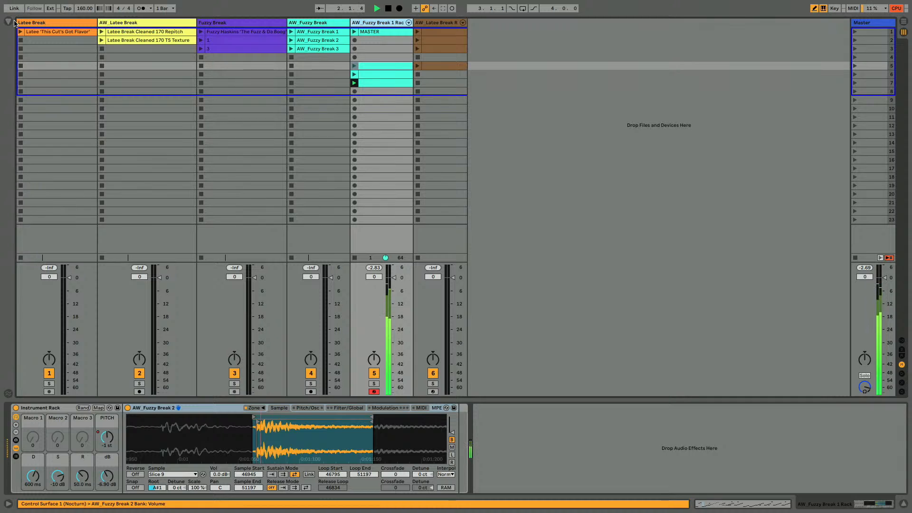
{"action": "left_click", "coordinate": [9, 23]}
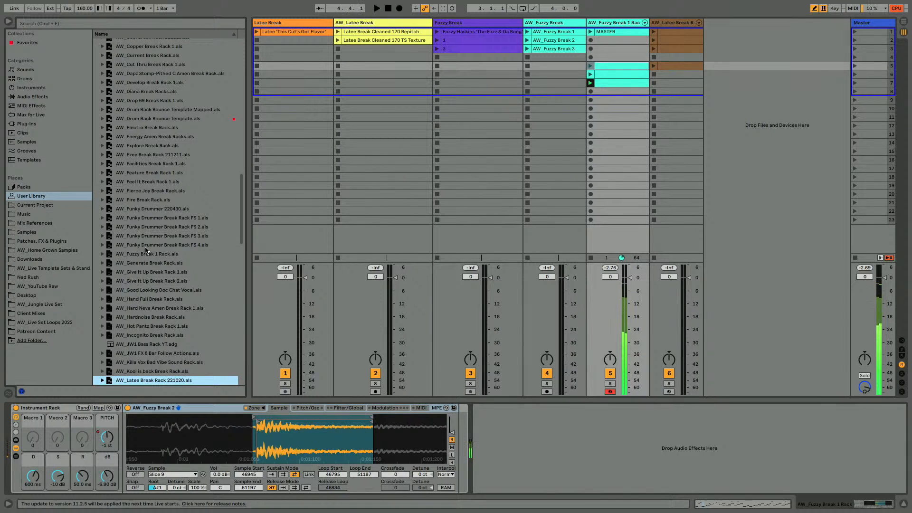
{"action": "left_click", "coordinate": [560, 40]}
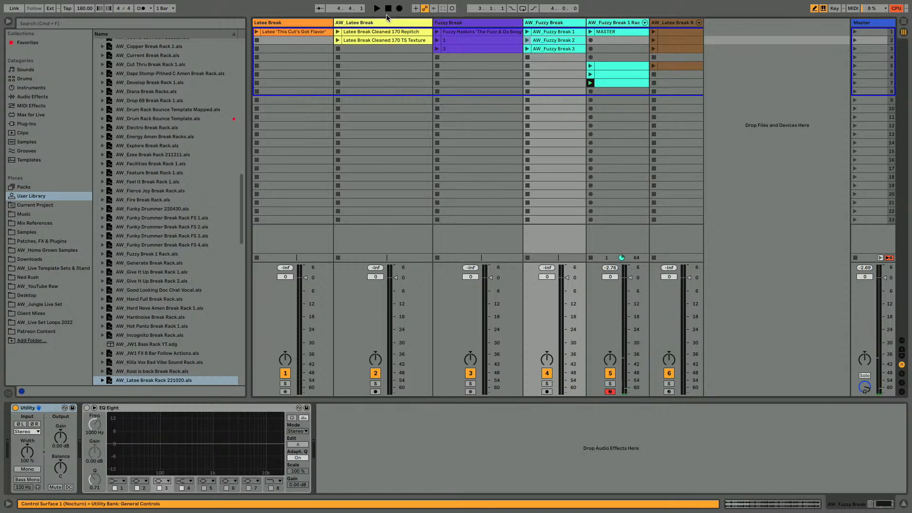
Add NedFX Lucky Roll 1.01 from the Ned Rush folder's NedFX Lucky 16 v1 after the AW_Fuzzy Break 1 Rack track's Instrument Rack
{"action": "left_click", "coordinate": [602, 22]}
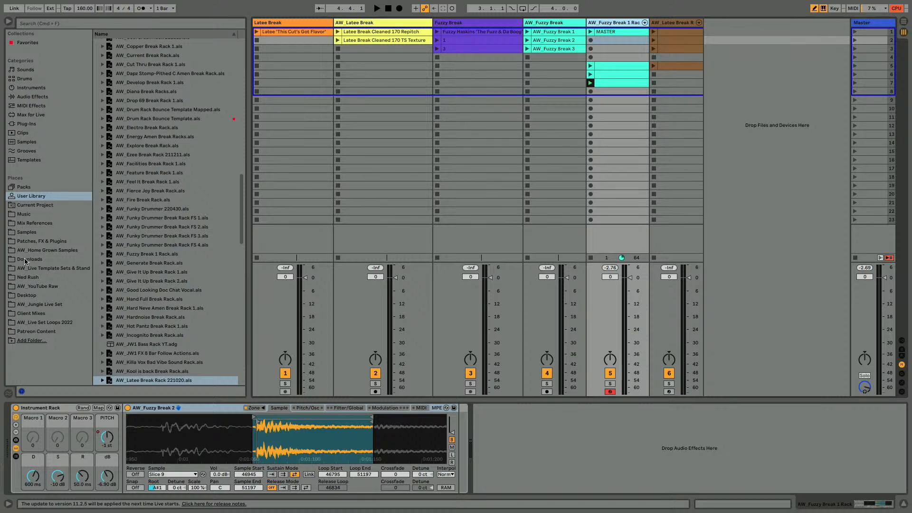
{"action": "left_click", "coordinate": [27, 278]}
{"action": "left_click", "coordinate": [97, 133]}
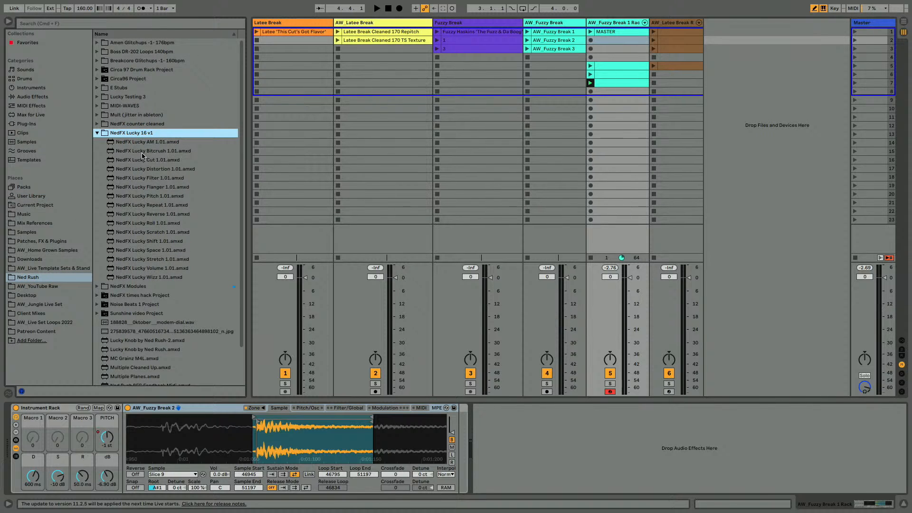
{"action": "left_click", "coordinate": [610, 24]}
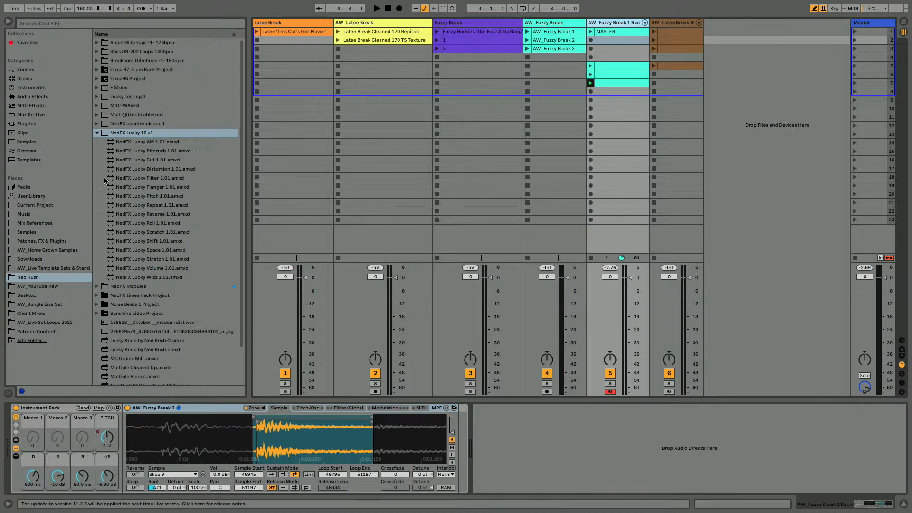
{"action": "left_click_drag", "start_coordinate": [139, 224], "coordinate": [493, 473]}
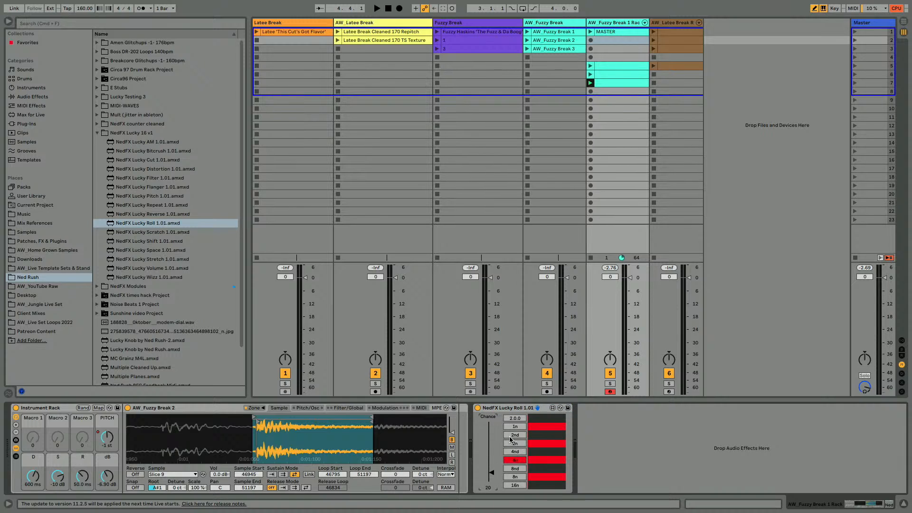
During playback, set Lucky Roll's Chance to 10 and weight its divisions to full 4n and partial 2n
{"action": "key", "text": "space"}
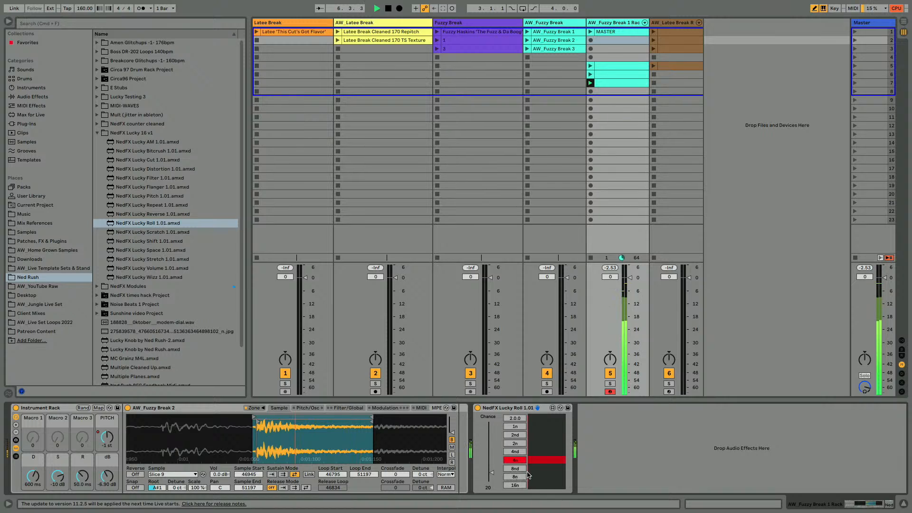
{"action": "left_click_drag", "start_coordinate": [531, 444], "coordinate": [548, 446]}
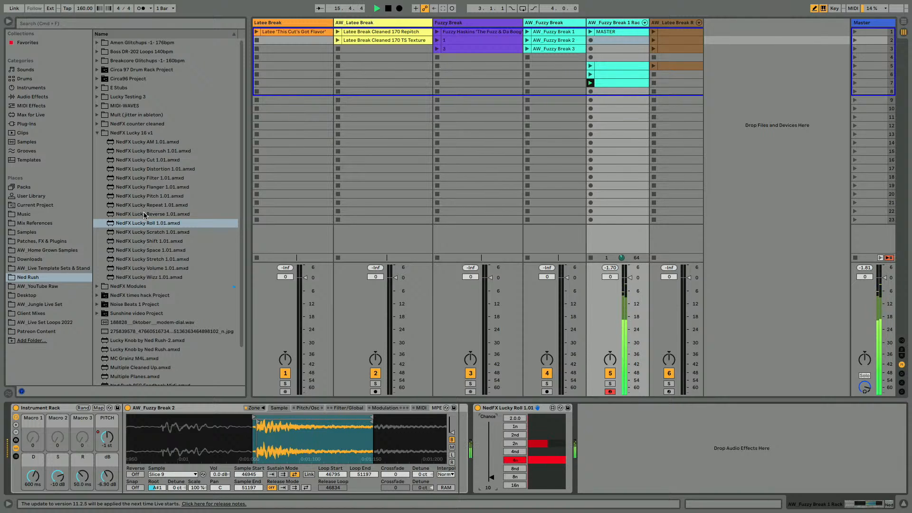
Insert NedFX Lucky Reverse 1.01 ahead of Lucky Roll, with only 4n weighted and its Chance set to 10
{"action": "left_click_drag", "start_coordinate": [144, 214], "coordinate": [473, 435]}
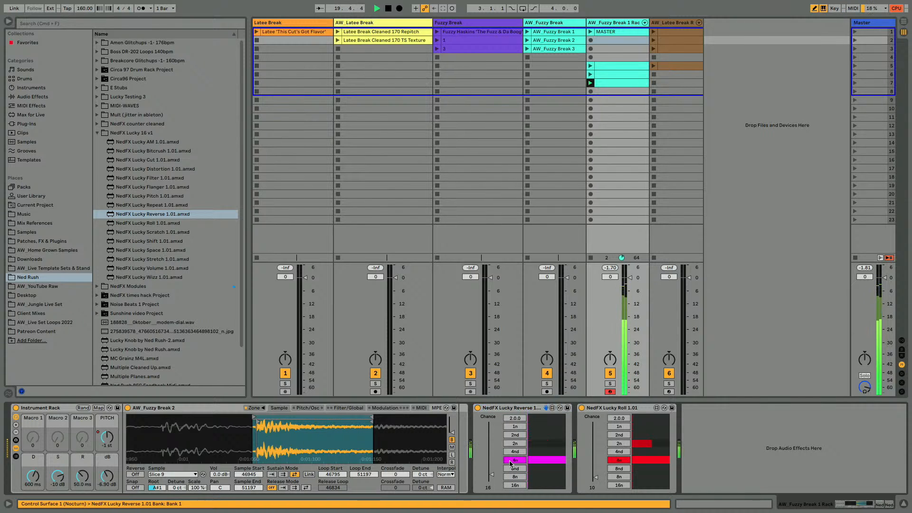
{"action": "left_click_drag", "start_coordinate": [491, 475], "coordinate": [492, 478]}
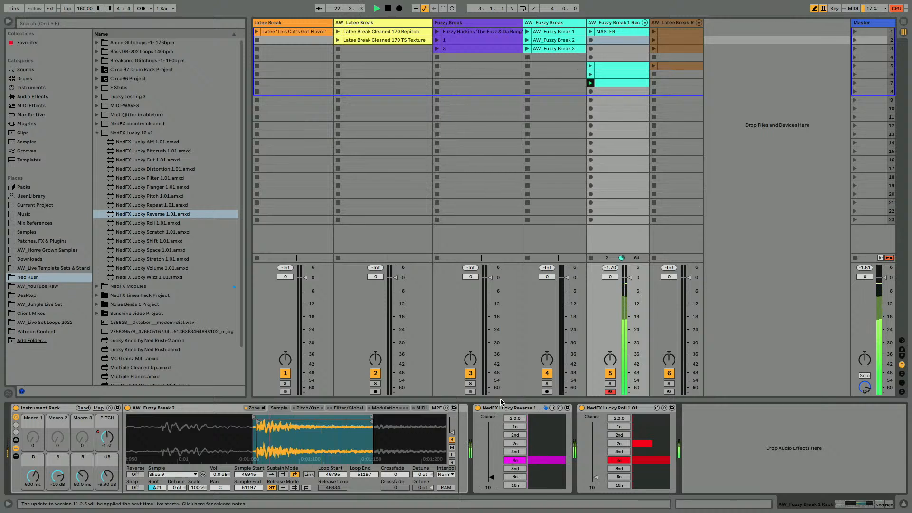
Collapse the NedFX Lucky 16 v1 folder and look inside the neighbouring MIDI-WAVES and Lucky Testing 3 folders
{"action": "left_click", "coordinate": [139, 252]}
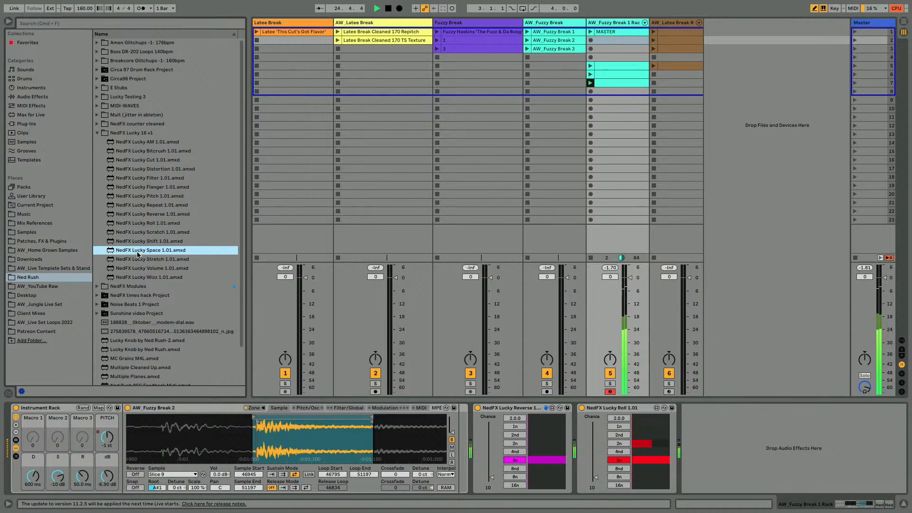
{"action": "left_click", "coordinate": [97, 133]}
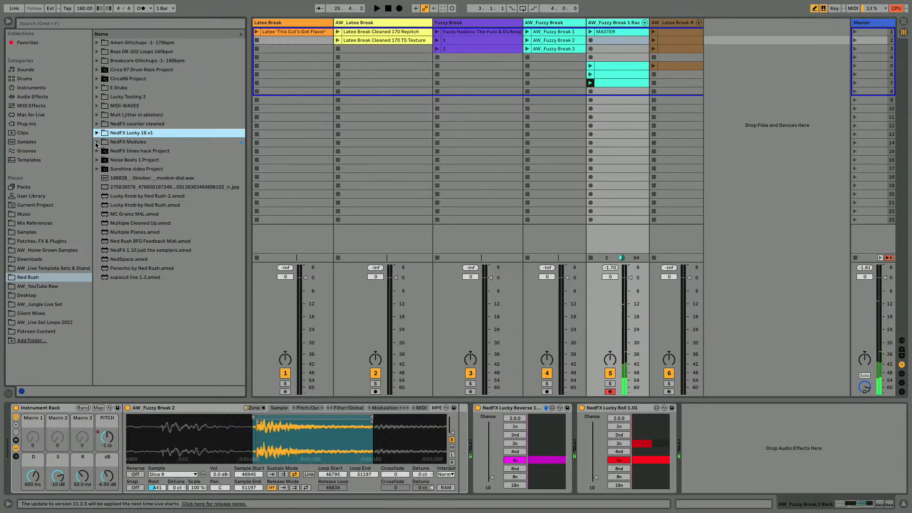
{"action": "left_click", "coordinate": [97, 106]}
{"action": "left_click", "coordinate": [97, 106]}
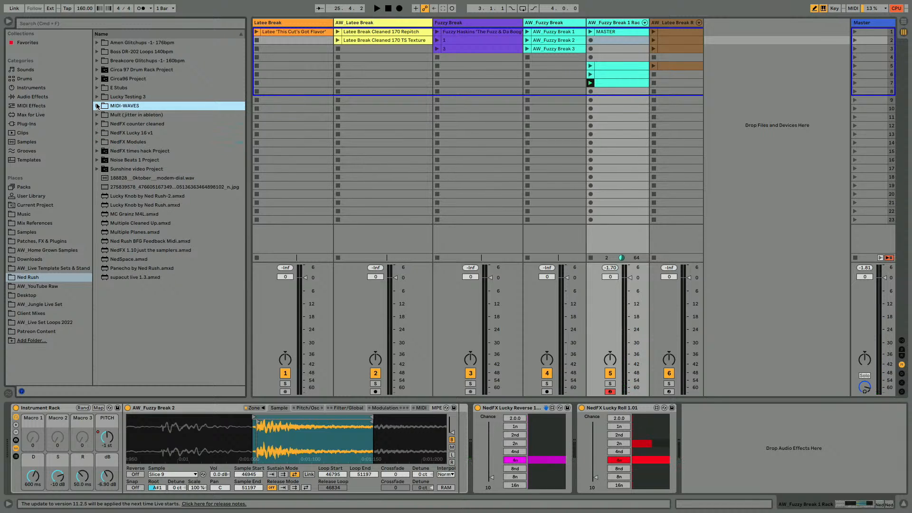
{"action": "left_click", "coordinate": [97, 97]}
{"action": "left_click", "coordinate": [97, 97]}
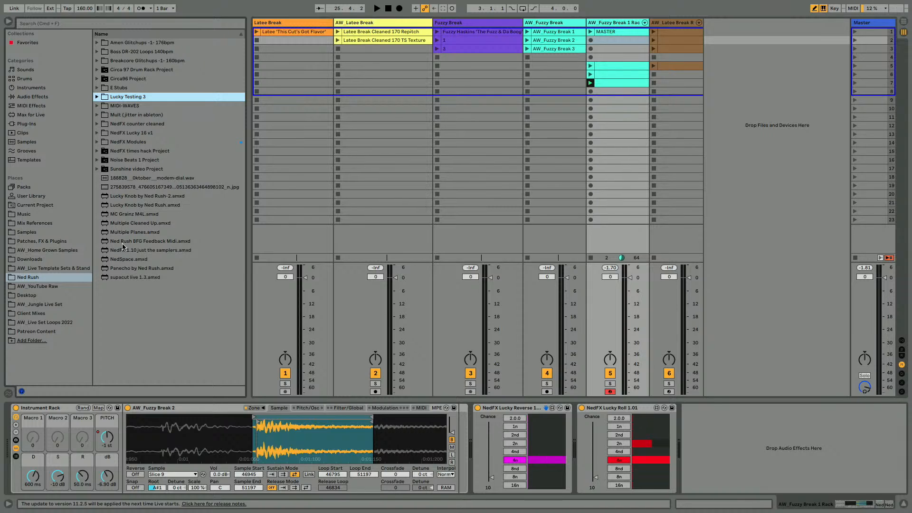
Add NedFX 1.05 times from the NedFX times hack Project's imported Max Audio Effect presets after Lucky Roll
{"action": "left_click", "coordinate": [97, 151]}
{"action": "left_click", "coordinate": [103, 178]}
{"action": "left_click", "coordinate": [104, 178]}
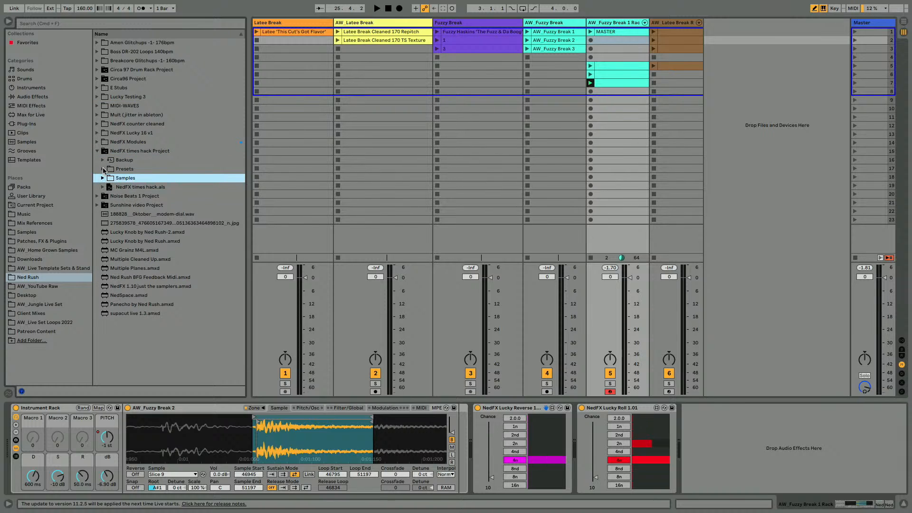
{"action": "left_click", "coordinate": [102, 169]}
{"action": "left_click", "coordinate": [107, 179]}
{"action": "left_click", "coordinate": [114, 187]}
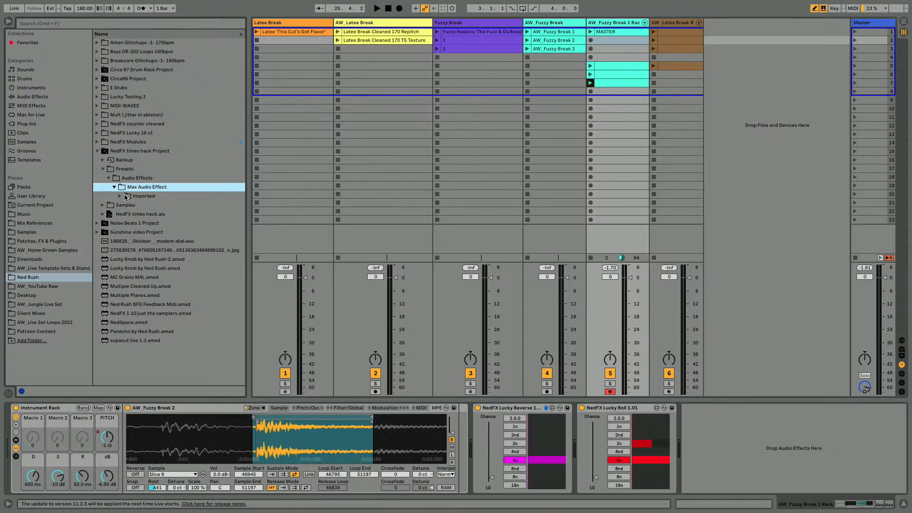
{"action": "left_click", "coordinate": [124, 196]}
{"action": "left_click", "coordinate": [120, 196]}
{"action": "left_click_drag", "start_coordinate": [131, 207], "coordinate": [751, 465]}
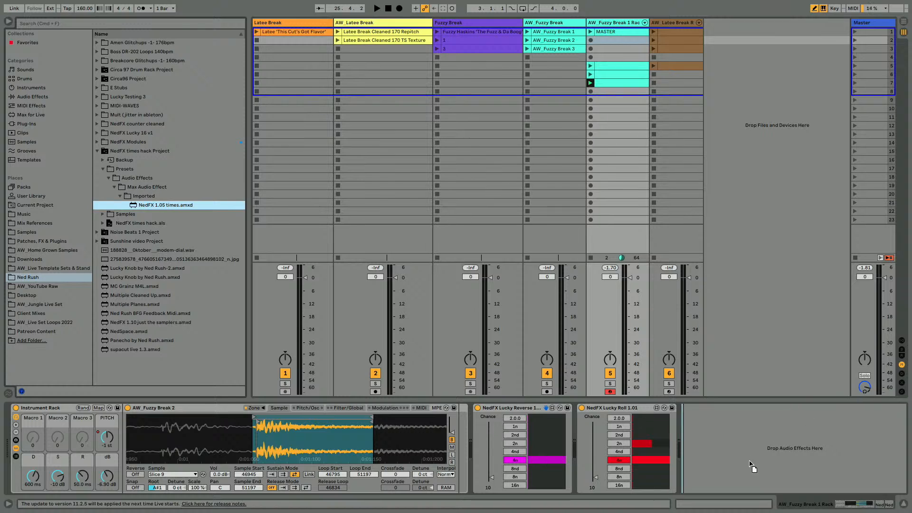
{"action": "left_click_drag", "start_coordinate": [664, 460], "coordinate": [700, 476]}
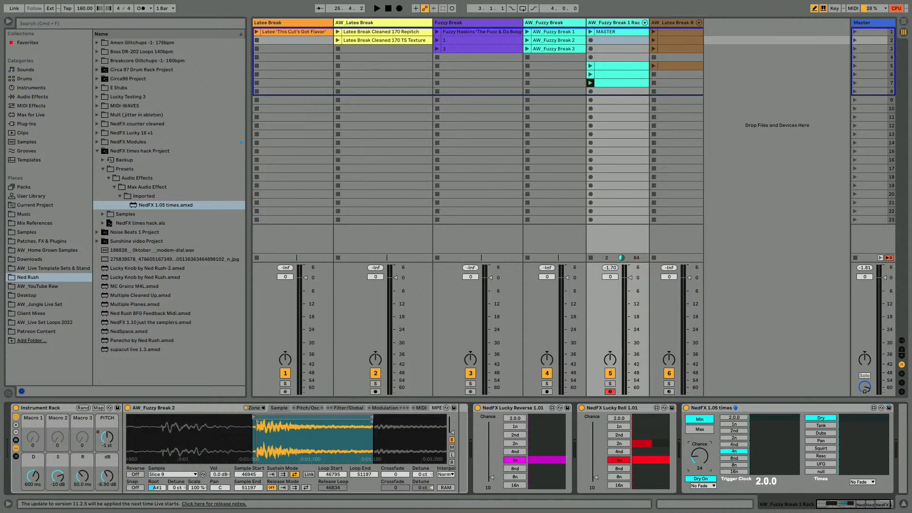
During playback, weight NedFX 1.05 times to a 4n trigger clock with full Dubs and partial Pan, and set its Chance to 10
{"action": "key", "text": "space"}
{"action": "left_click", "coordinate": [727, 426]}
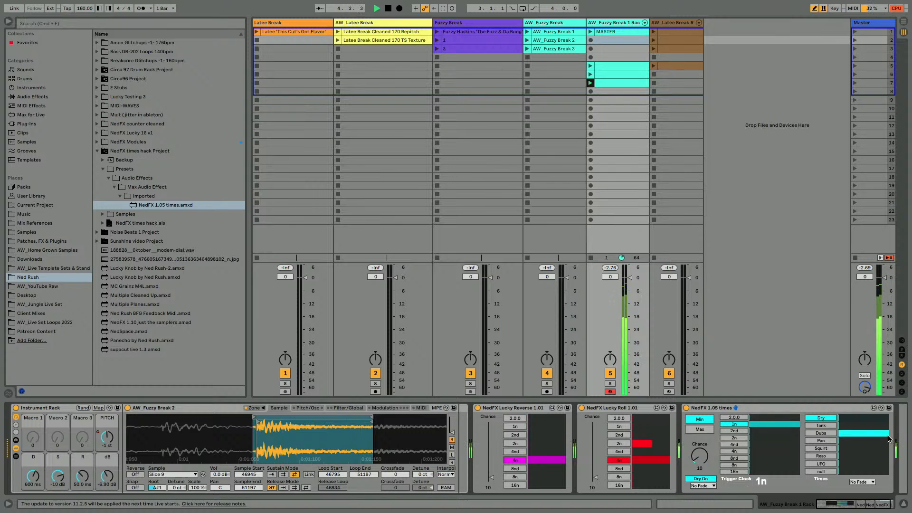
{"action": "left_click_drag", "start_coordinate": [846, 441], "coordinate": [863, 447]}
{"action": "mouse_move", "coordinate": [700, 456]}
{"action": "left_mouse_down"}
{"action": "mouse_move", "coordinate": [700, 448]}
{"action": "mouse_move", "coordinate": [702, 457]}
{"action": "mouse_move", "coordinate": [802, 451]}
{"action": "mouse_move", "coordinate": [727, 427]}
{"action": "left_mouse_up"}
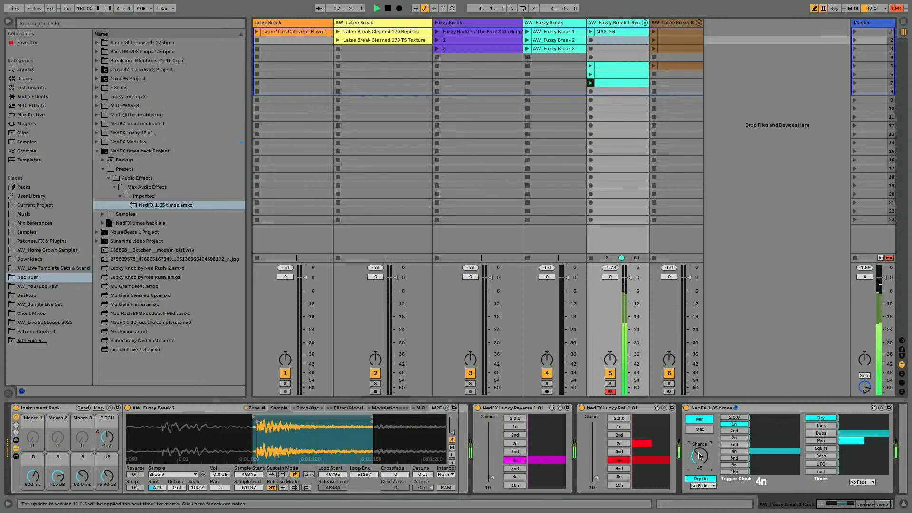
{"action": "left_click_drag", "start_coordinate": [699, 456], "coordinate": [699, 467]}
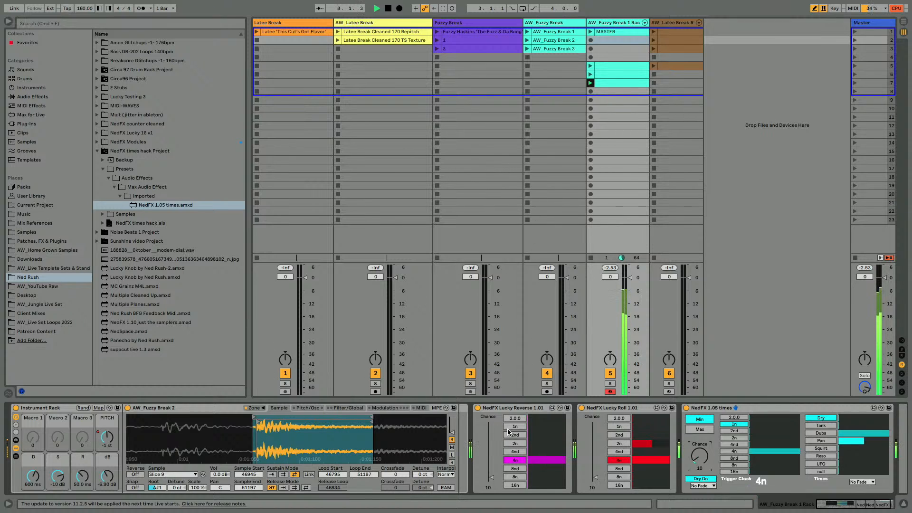
Fold NedFX 1.05 times, delete it from the AW_Fuzzy Break 1 Rack track and restart playback
{"action": "double_click", "coordinate": [720, 408]}
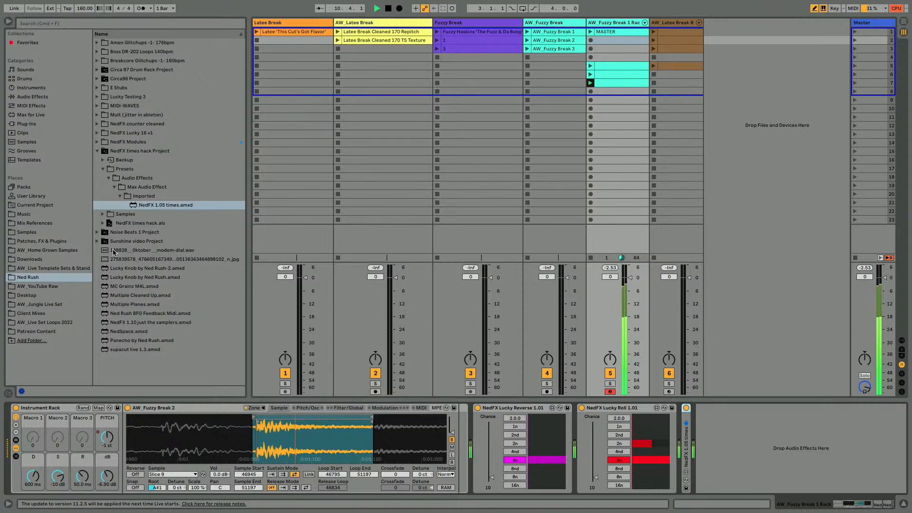
{"action": "key", "text": "space"}
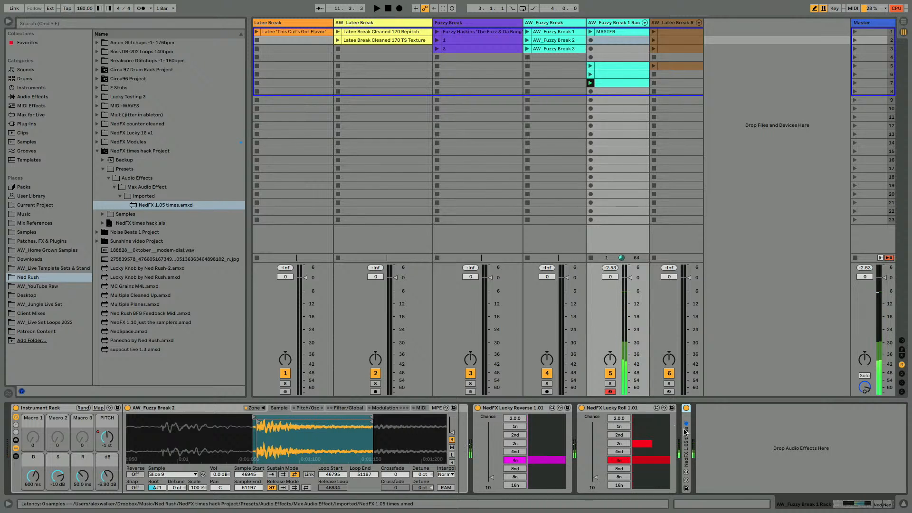
{"action": "key", "text": "Delete"}
{"action": "key", "text": "space"}
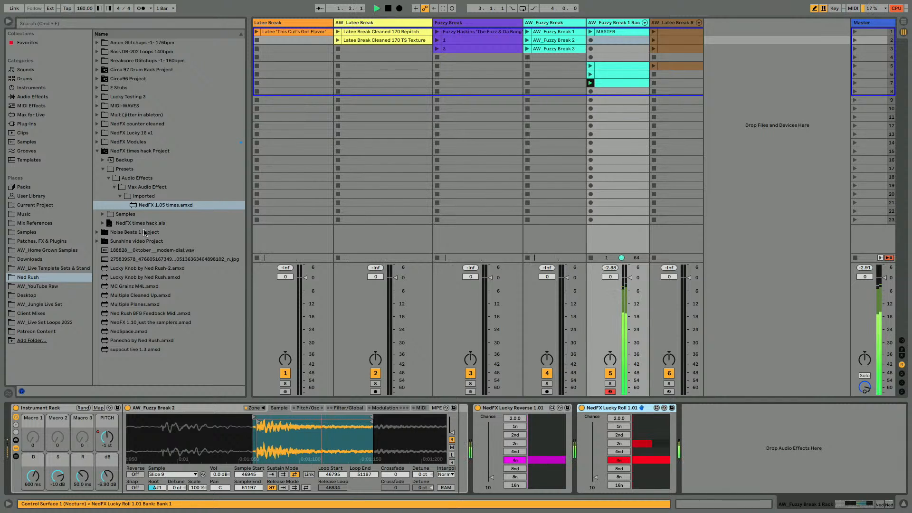
Insert NedFX Lucky Bitcrush 1.01 with Chance 10 and NedFX Lucky Repeat 1.01 with Chance 15, in that order, ahead of Lucky Reverse
{"action": "left_click", "coordinate": [97, 150]}
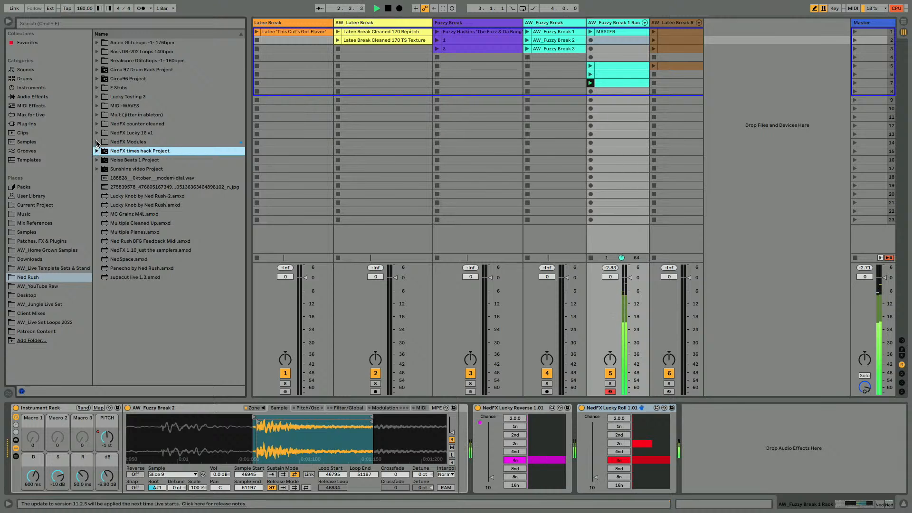
{"action": "left_click", "coordinate": [97, 133]}
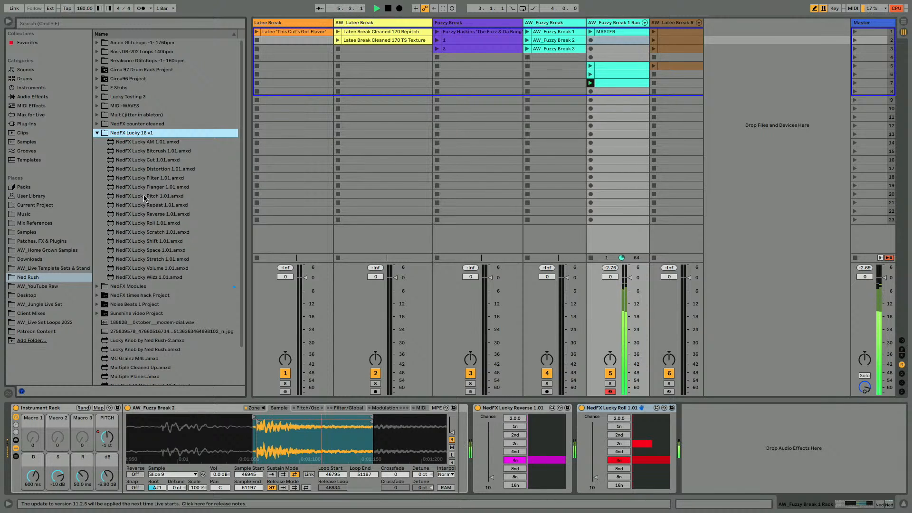
{"action": "mouse_move", "coordinate": [143, 205]}
{"action": "left_mouse_down"}
{"action": "mouse_move", "coordinate": [480, 439]}
{"action": "mouse_move", "coordinate": [473, 441]}
{"action": "mouse_move", "coordinate": [492, 475]}
{"action": "left_mouse_up"}
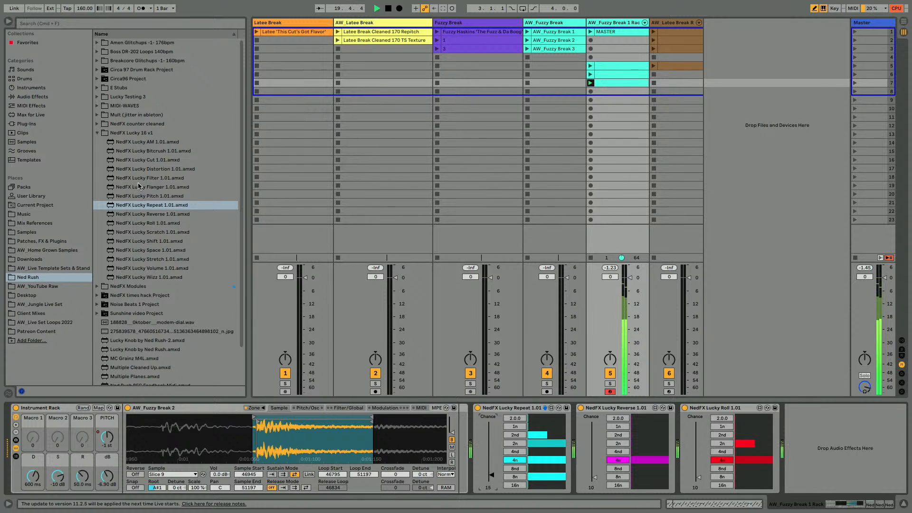
{"action": "left_click", "coordinate": [147, 151]}
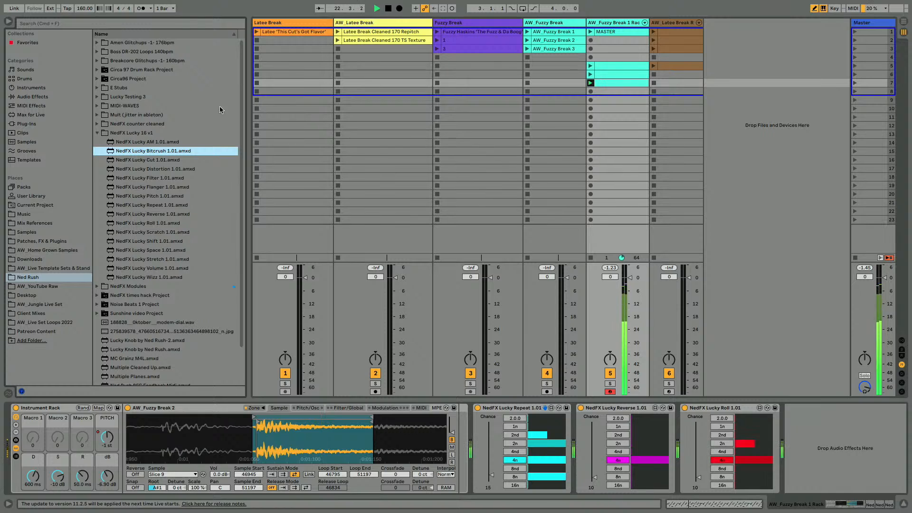
{"action": "left_click_drag", "start_coordinate": [137, 151], "coordinate": [482, 486]}
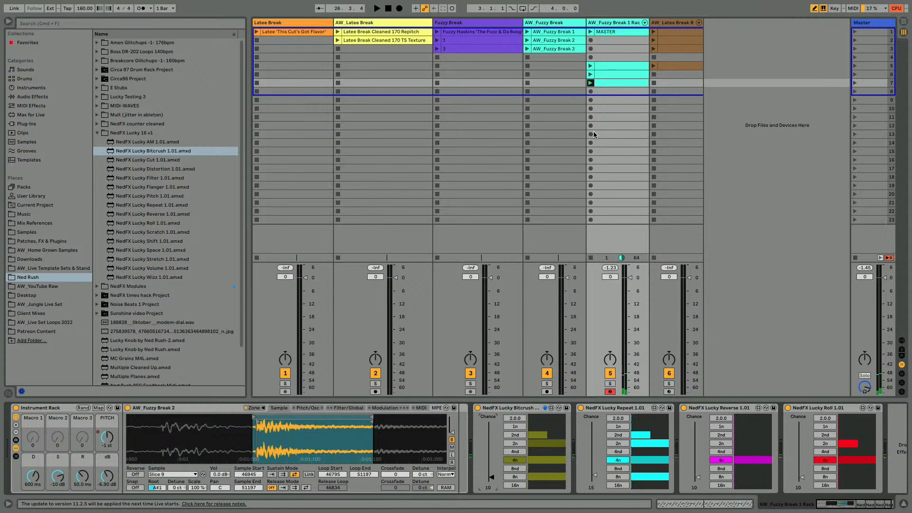
Group the AW_Fuzzy Break 1 Rack and AW_Latee Break Rack tracks together
{"action": "right_click", "coordinate": [657, 24]}
{"action": "left_click", "coordinate": [627, 23]}
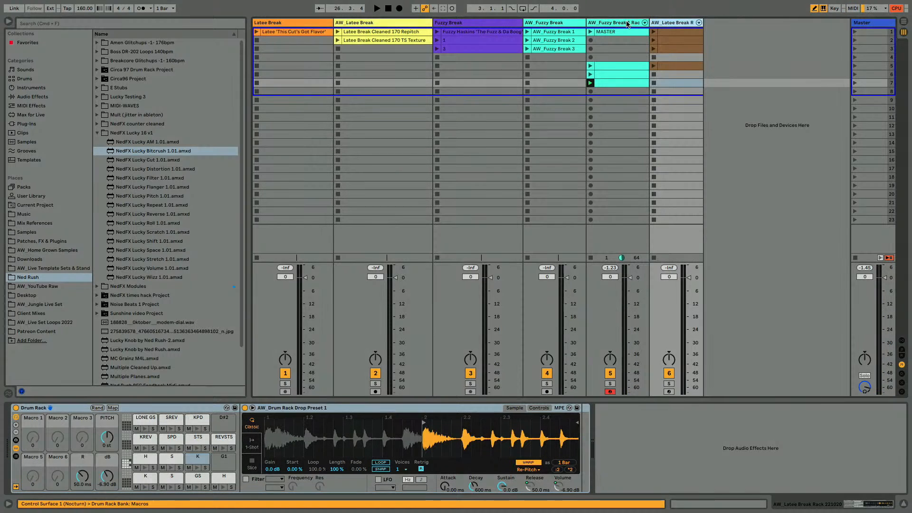
{"action": "left_click", "coordinate": [637, 23]}
{"action": "left_click", "coordinate": [669, 23]}
{"action": "key", "text": "super+g"}
{"action": "key", "text": "super+z"}
{"action": "left_click", "coordinate": [617, 23]}
{"action": "left_click", "coordinate": [665, 25], "text": "shift"}
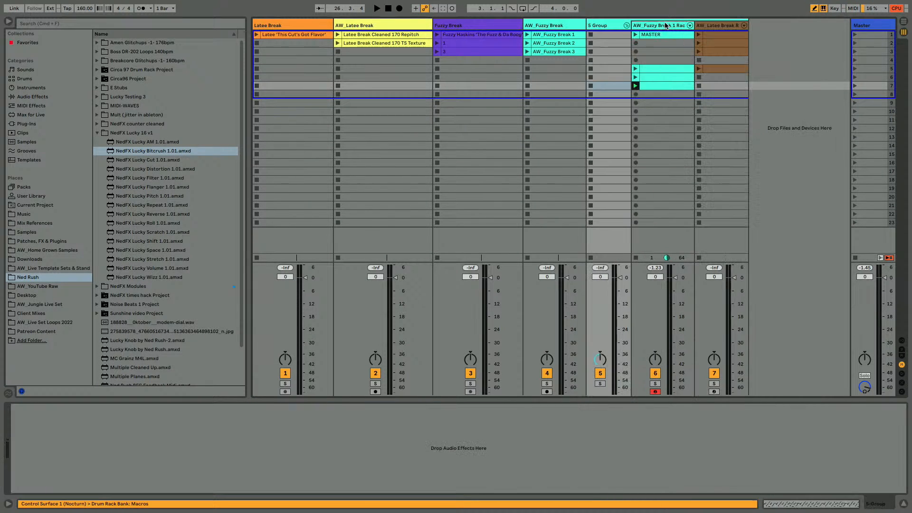
{"action": "key", "text": "super+g"}
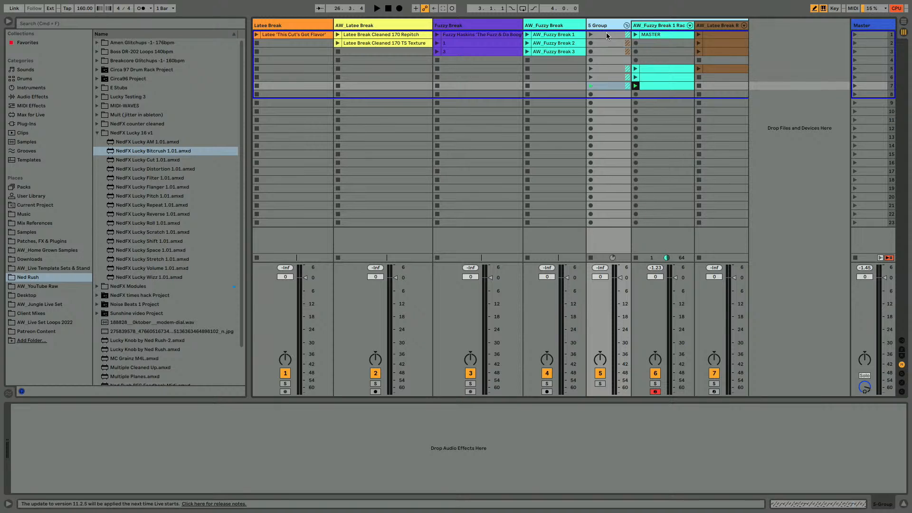
Move the four NedFX Lucky devices from the AW_Fuzzy Break 1 Rack track to the new group track
{"action": "left_click", "coordinate": [650, 25]}
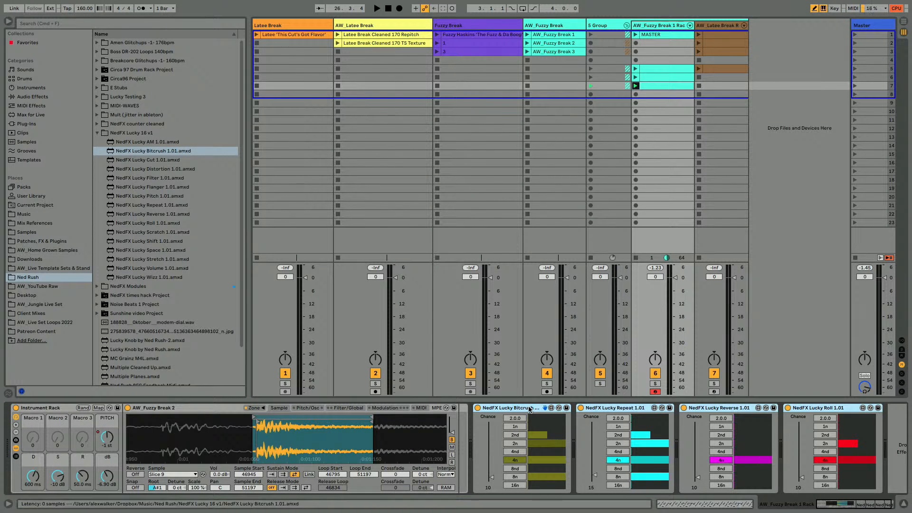
{"action": "left_click", "coordinate": [607, 105]}
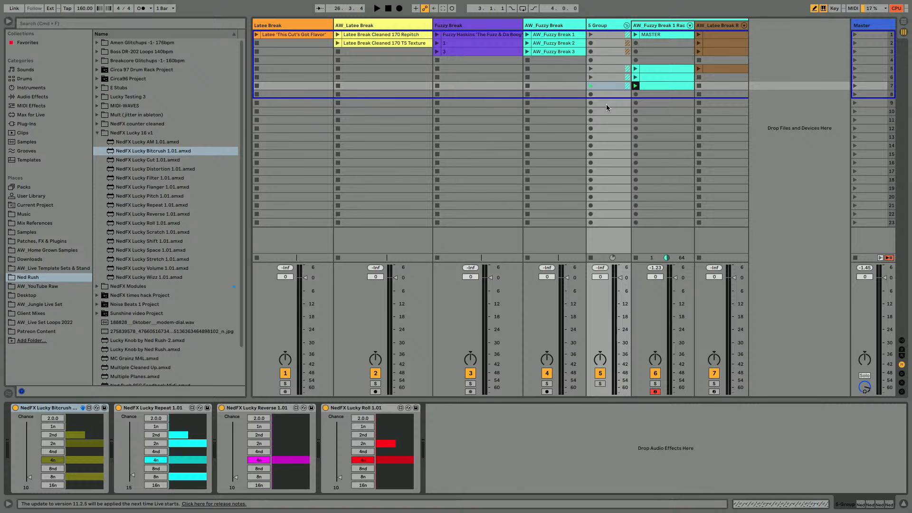
During playback, add NedFX Lucky Stretch 1.01 with Chance 10 at the end of the group's chain and set Lucky Roll's Chance to 20
{"action": "key", "text": "space"}
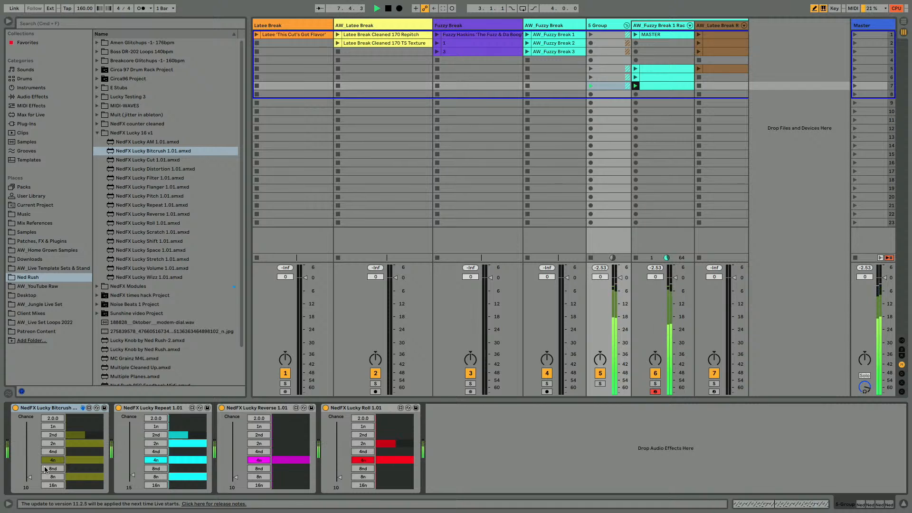
{"action": "left_click_drag", "start_coordinate": [135, 261], "coordinate": [491, 466]}
{"action": "left_click_drag", "start_coordinate": [314, 460], "coordinate": [443, 478]}
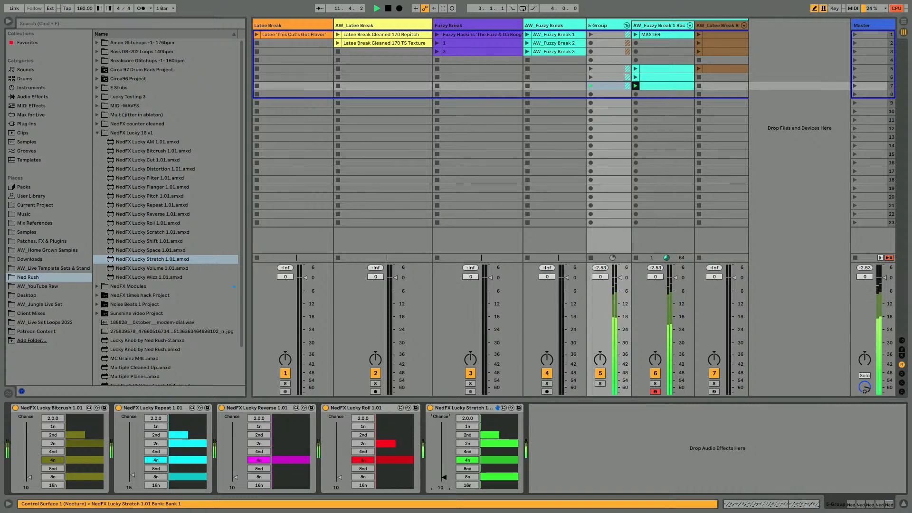
{"action": "left_click_drag", "start_coordinate": [340, 479], "coordinate": [341, 472]}
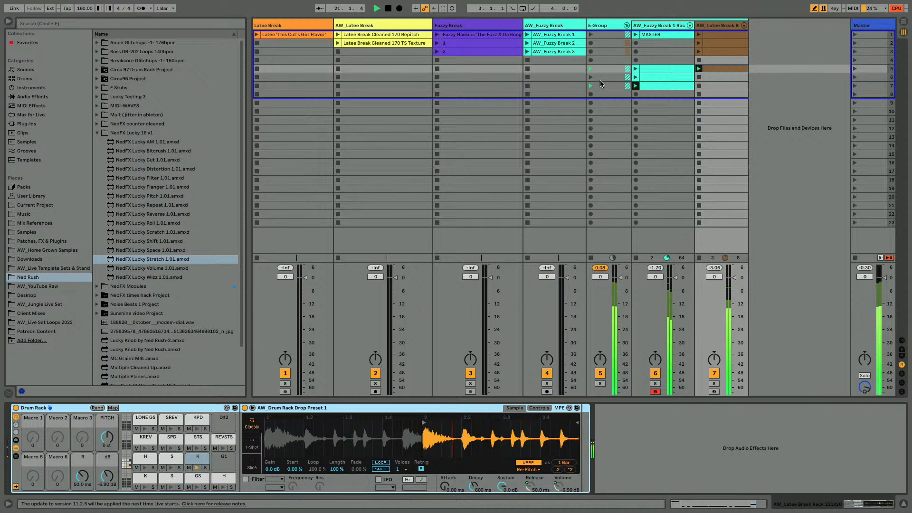
Play different clip combinations on the two grouped rack tracks and lower the AW_Latee Break Rack track's volume to -2.0 dB
{"action": "left_click", "coordinate": [602, 34]}
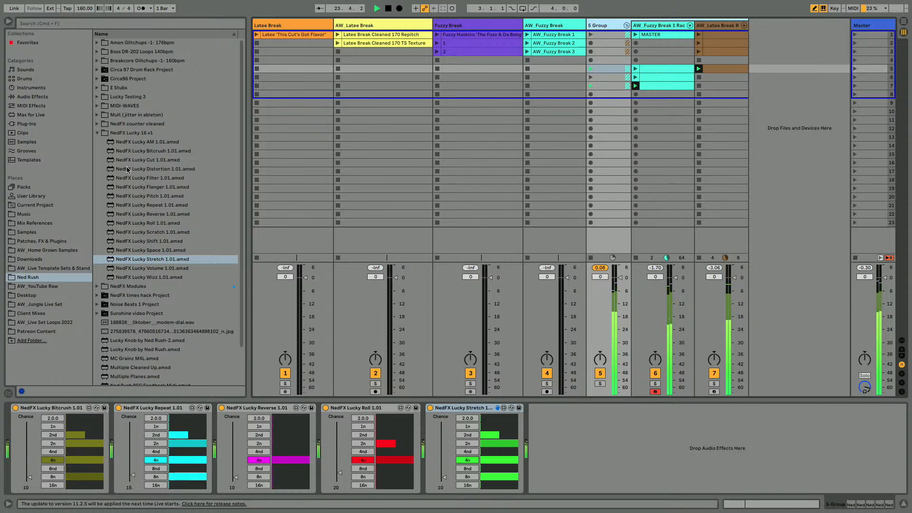
{"action": "left_click", "coordinate": [571, 88]}
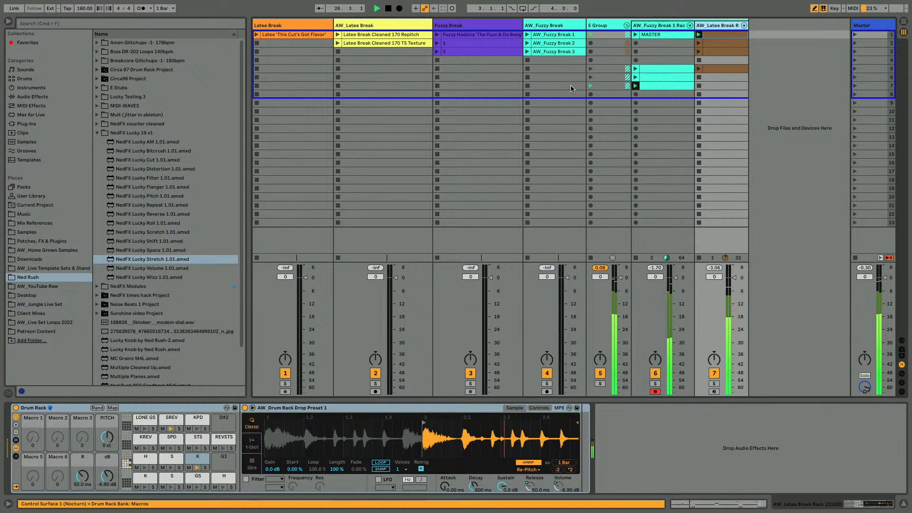
{"action": "key", "text": "Up"}
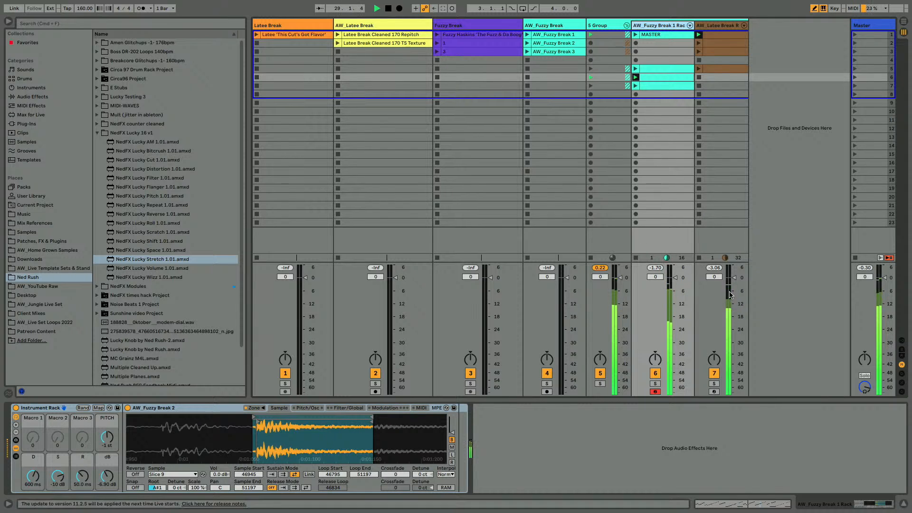
{"action": "left_click_drag", "start_coordinate": [734, 278], "coordinate": [734, 279]}
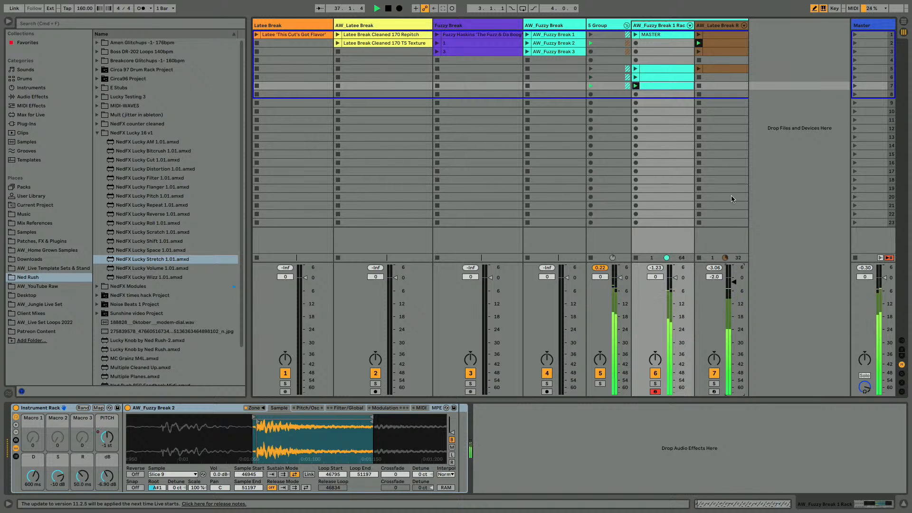
Set the Chance of both Lucky Repeat and Lucky Roll on the group track to 10
{"action": "left_click", "coordinate": [602, 25]}
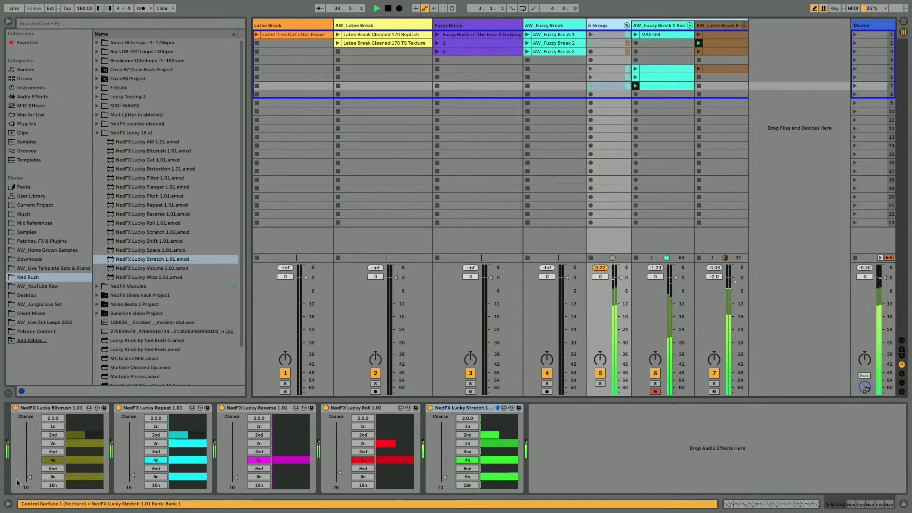
{"action": "left_click_drag", "start_coordinate": [132, 475], "coordinate": [132, 478]}
{"action": "left_click_drag", "start_coordinate": [339, 473], "coordinate": [340, 477]}
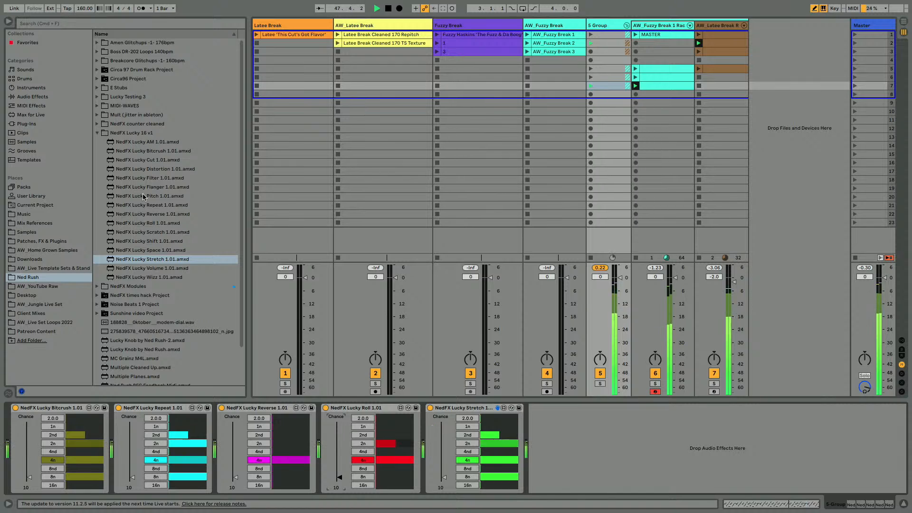
Select NedFX Lucky Distortion 1.01 in the browser and launch the AW_Fuzzy Break 1 Rack track's scene 6 clip
{"action": "left_click", "coordinate": [125, 169]}
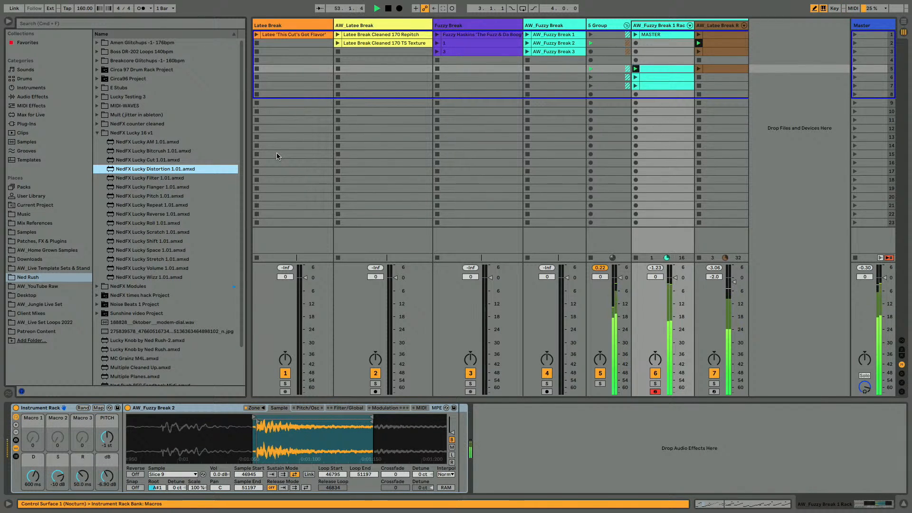
{"action": "key", "text": "Down"}
{"action": "key", "text": "Return"}
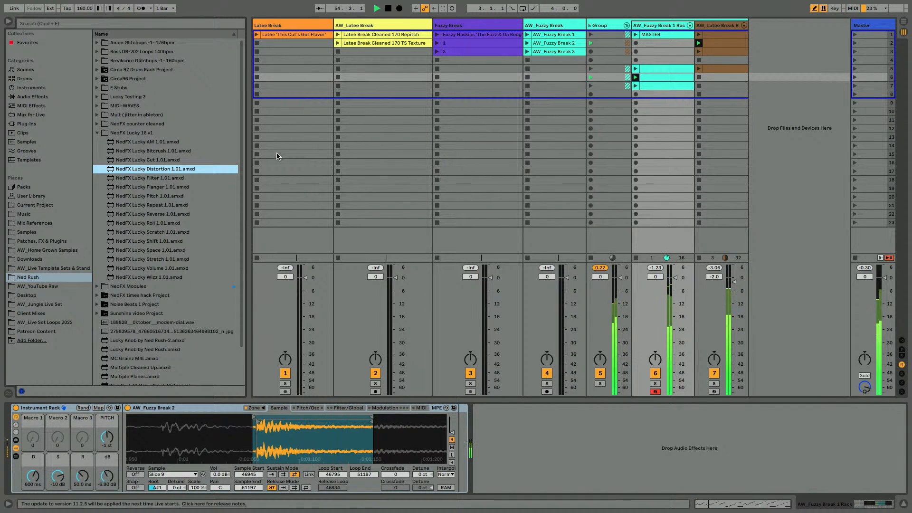
Stop playback, select the five NedFX Lucky devices on the group track from Bitcrush to Stretch, and restart playback
{"action": "key", "text": "space"}
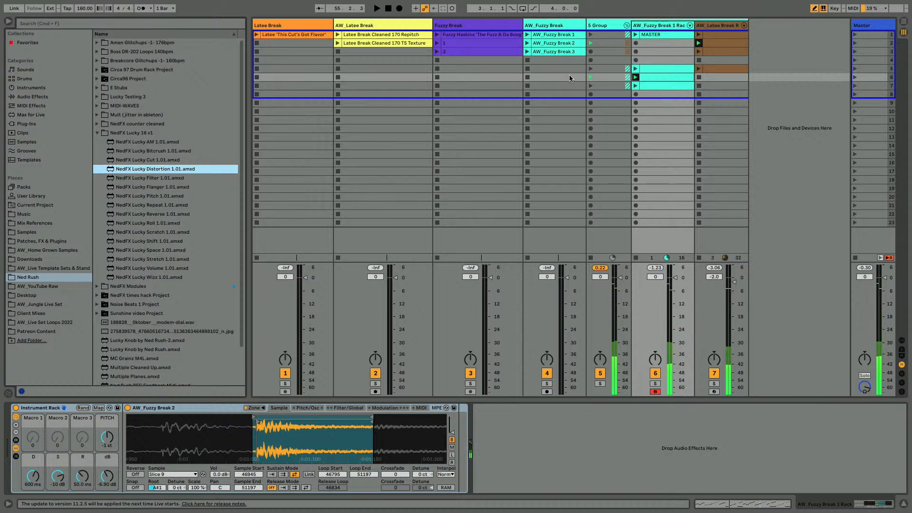
{"action": "left_click", "coordinate": [603, 33]}
{"action": "left_click", "coordinate": [602, 25]}
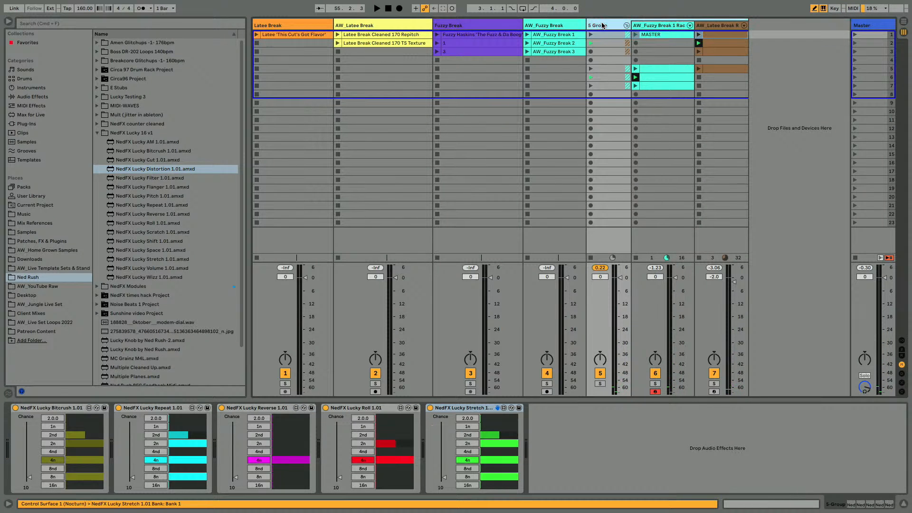
{"action": "left_click", "coordinate": [355, 410]}
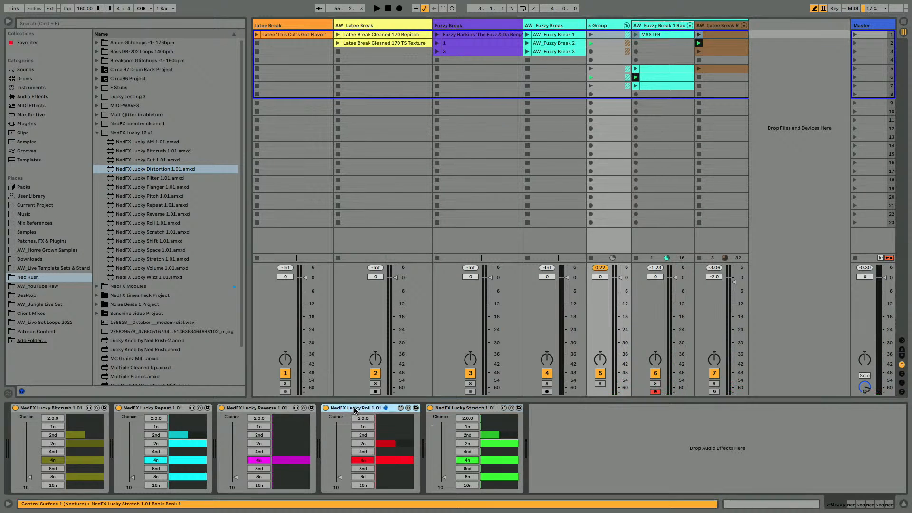
{"action": "left_click", "coordinate": [455, 408]}
{"action": "left_click", "coordinate": [78, 408]}
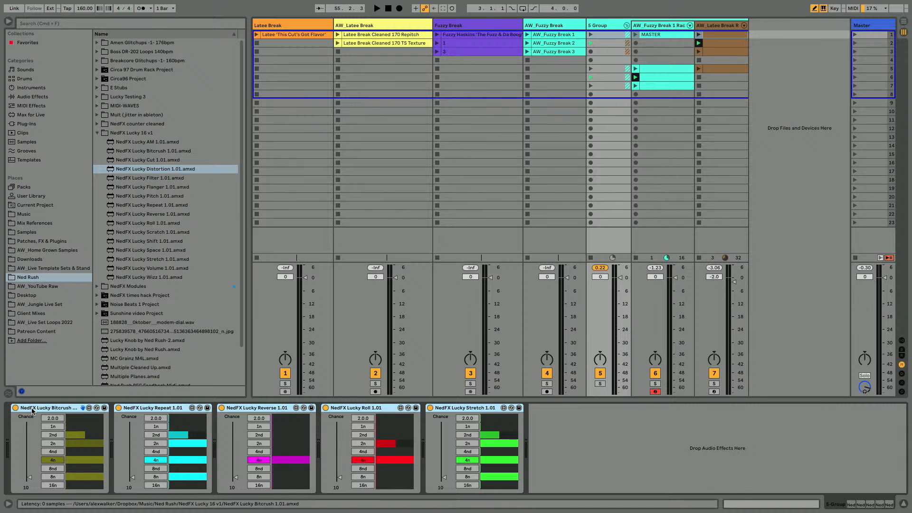
{"action": "key", "text": "space"}
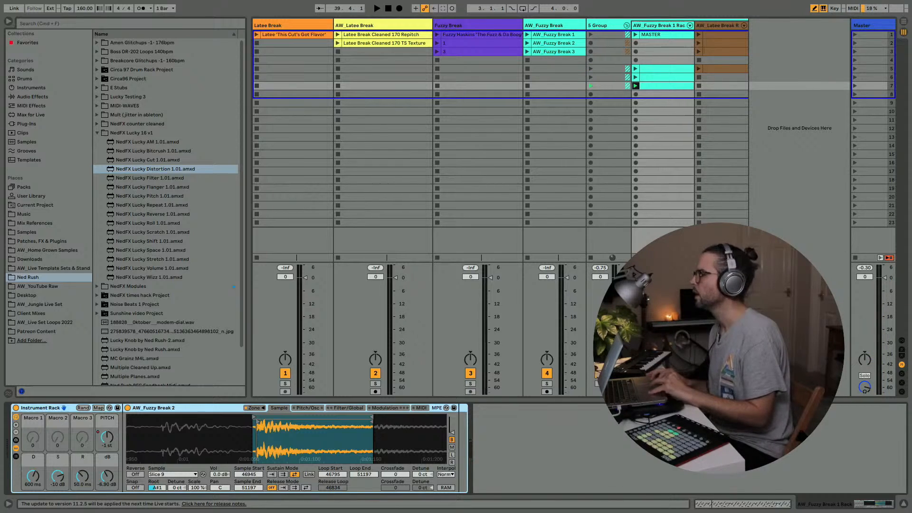
Delete all the NedFX Lucky effects from the group track and ungroup its two break rack tracks
{"action": "left_click", "coordinate": [620, 25]}
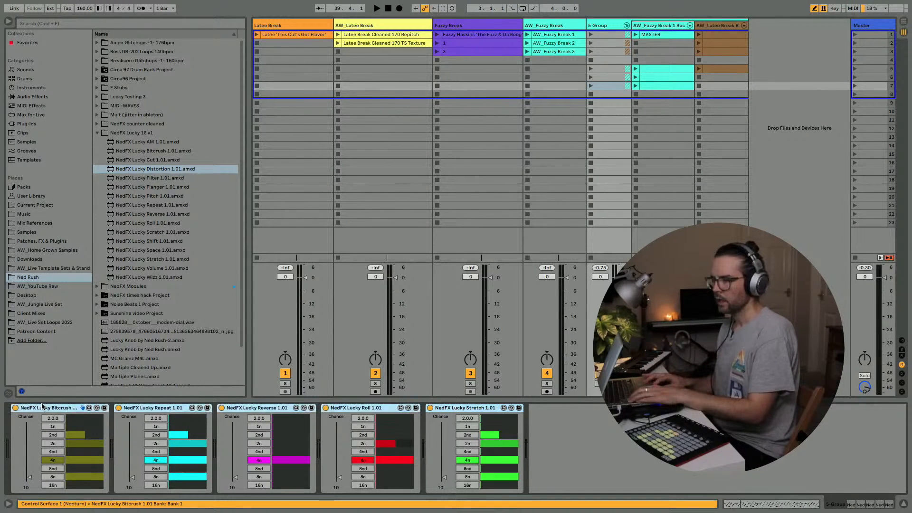
{"action": "key", "text": "Delete"}
{"action": "left_click", "coordinate": [8, 21]}
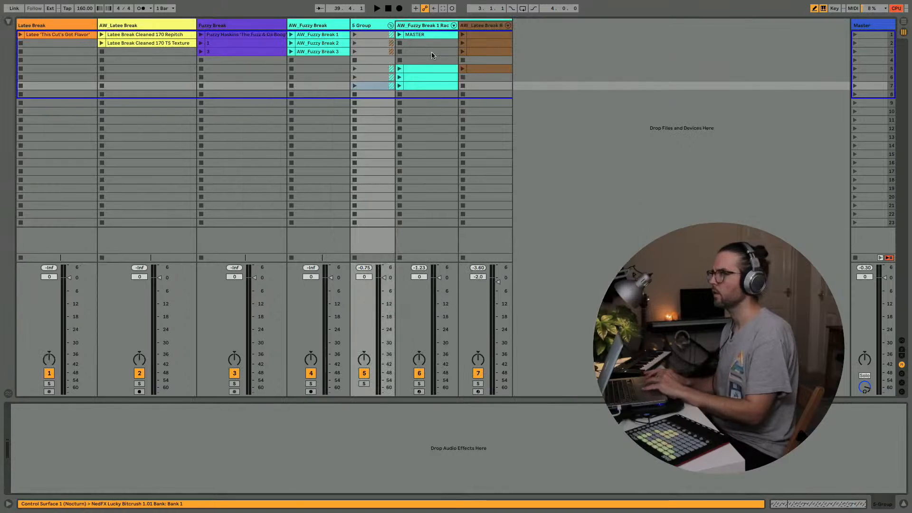
{"action": "key", "text": "ctrl+shift+g"}
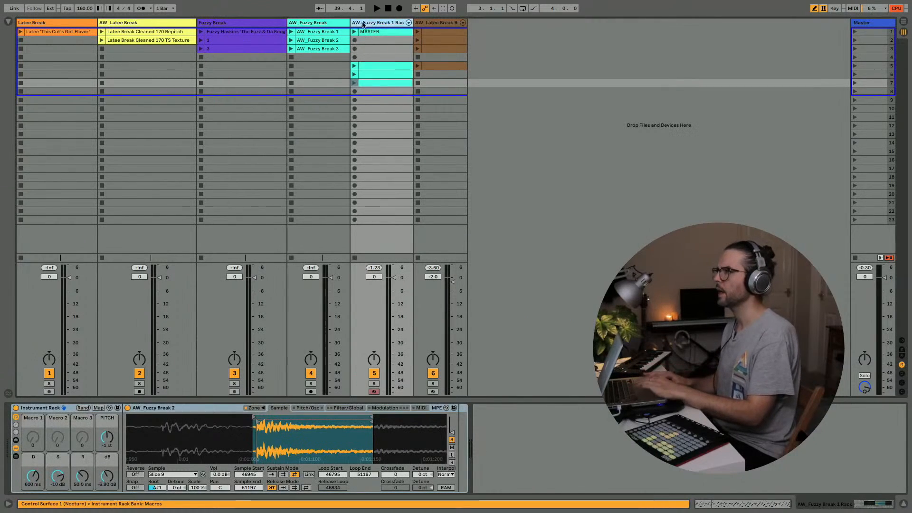
With the AW_Latee Break Rack track selected, check the saved break rack presets in the User Library
{"action": "mouse_move", "coordinate": [53, 5]}
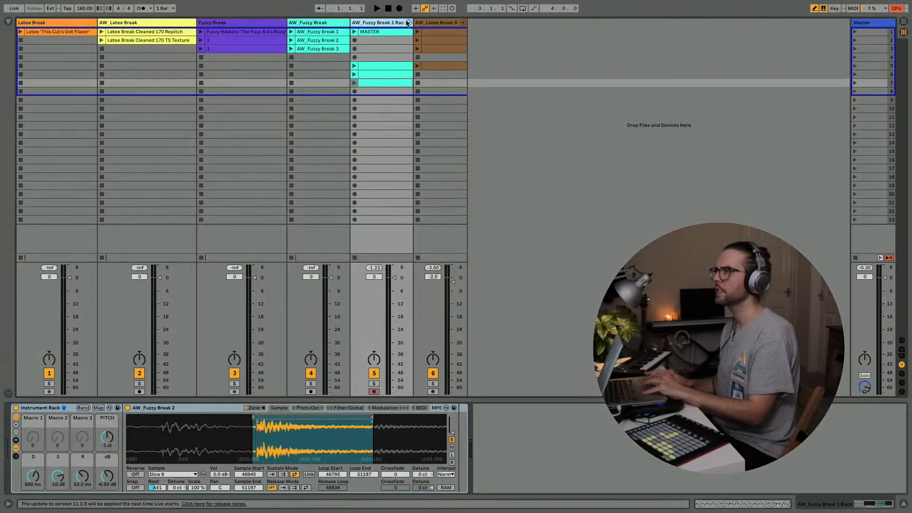
{"action": "left_click", "coordinate": [431, 31]}
{"action": "left_click", "coordinate": [8, 21]}
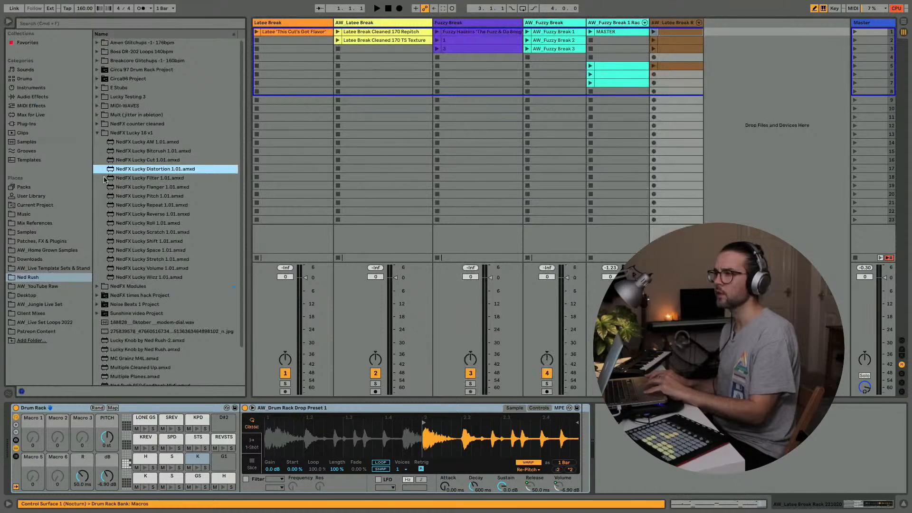
{"action": "left_click", "coordinate": [31, 196]}
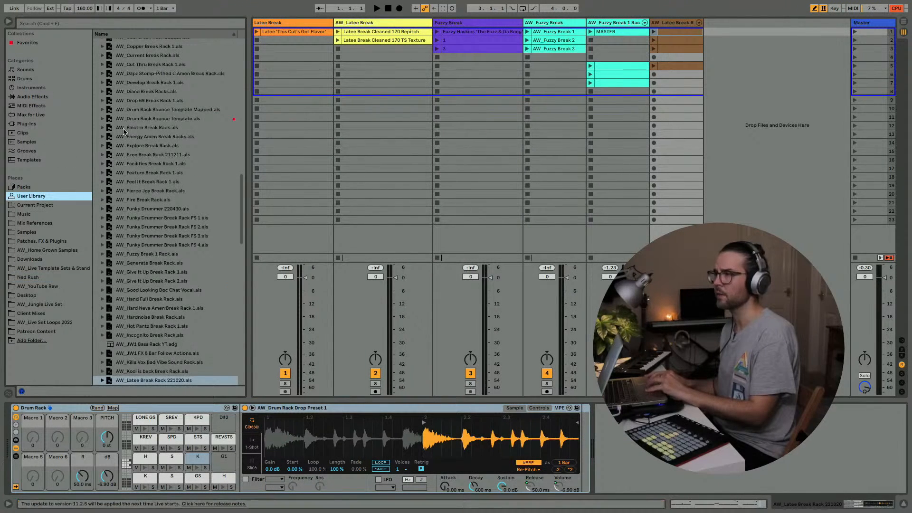
{"action": "left_click", "coordinate": [8, 21]}
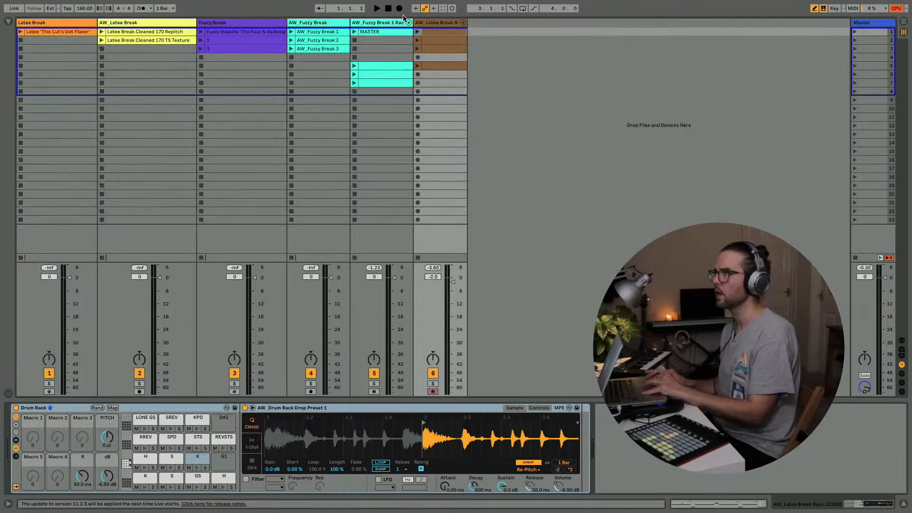
Save the AW_Latee Break track with its clips into the User Library's My Presets folder
{"action": "left_click", "coordinate": [302, 23]}
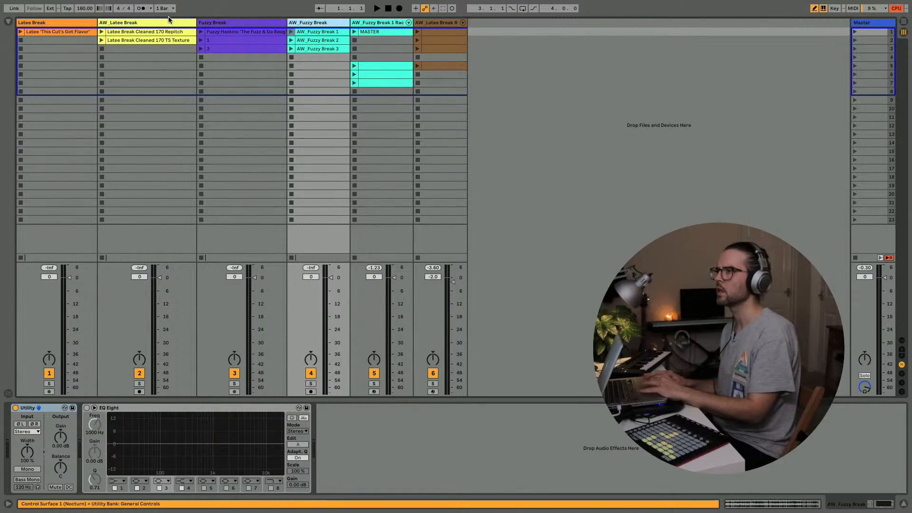
{"action": "left_click", "coordinate": [7, 22]}
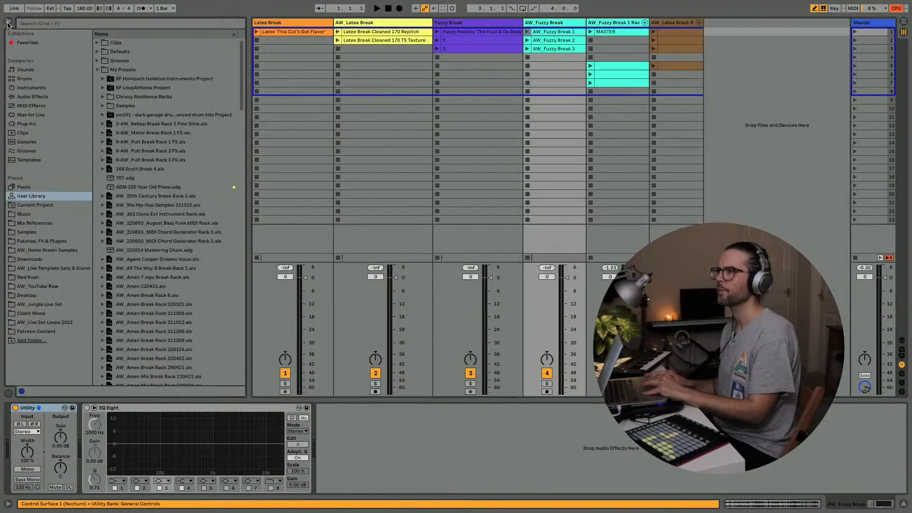
{"action": "left_click", "coordinate": [28, 206]}
{"action": "left_click", "coordinate": [28, 197]}
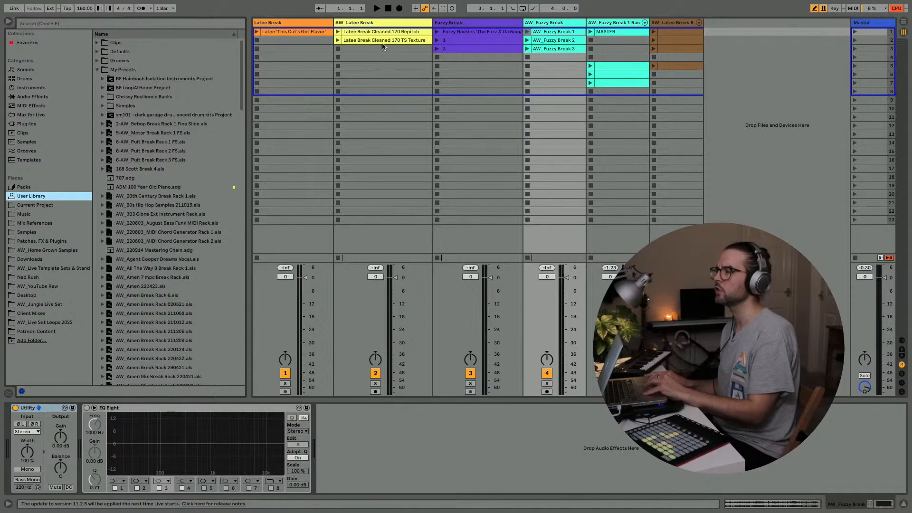
{"action": "left_click", "coordinate": [420, 22]}
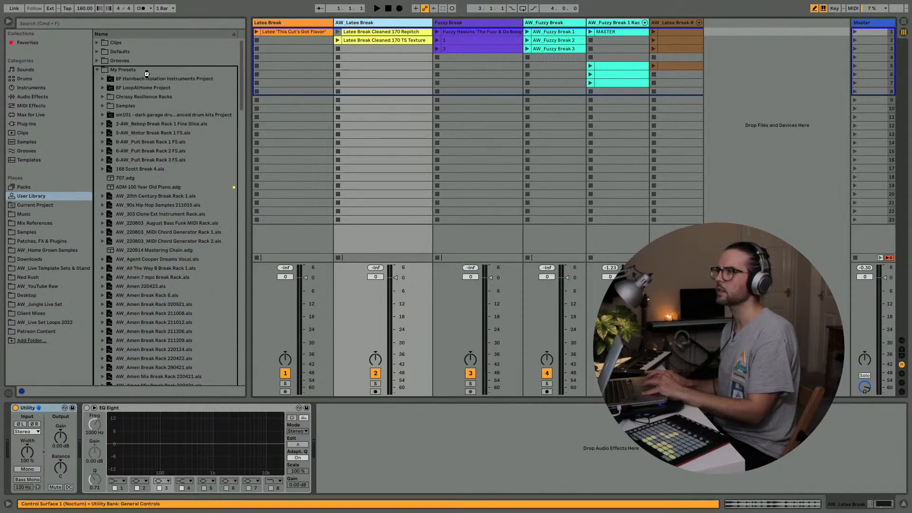
Save the AW_Fuzzy Break track to the User Library's My Presets folder under the name AW_Fuzzy Break
{"action": "left_click_drag", "start_coordinate": [538, 22], "coordinate": [190, 67]}
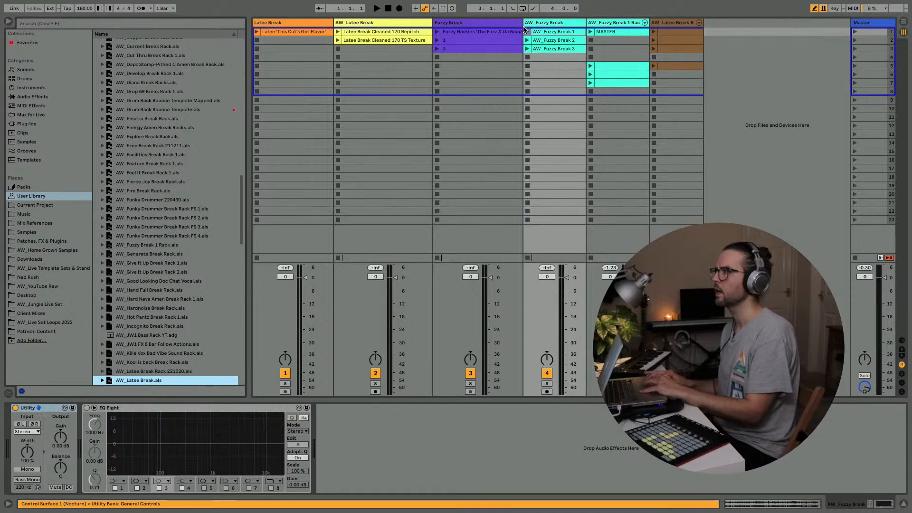
{"action": "scroll", "coordinate": [161, 163], "scroll_direction": "up", "scroll_amount": 8}
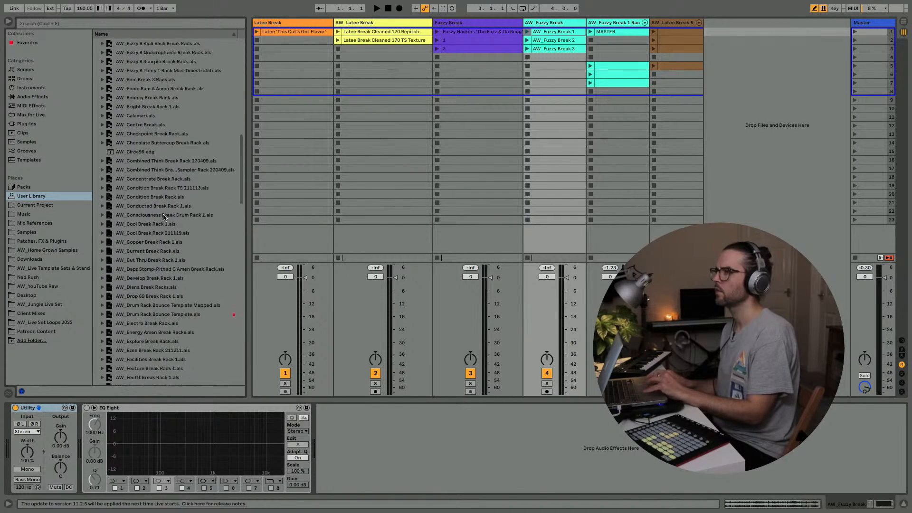
{"action": "left_click_drag", "start_coordinate": [557, 19], "coordinate": [189, 195]}
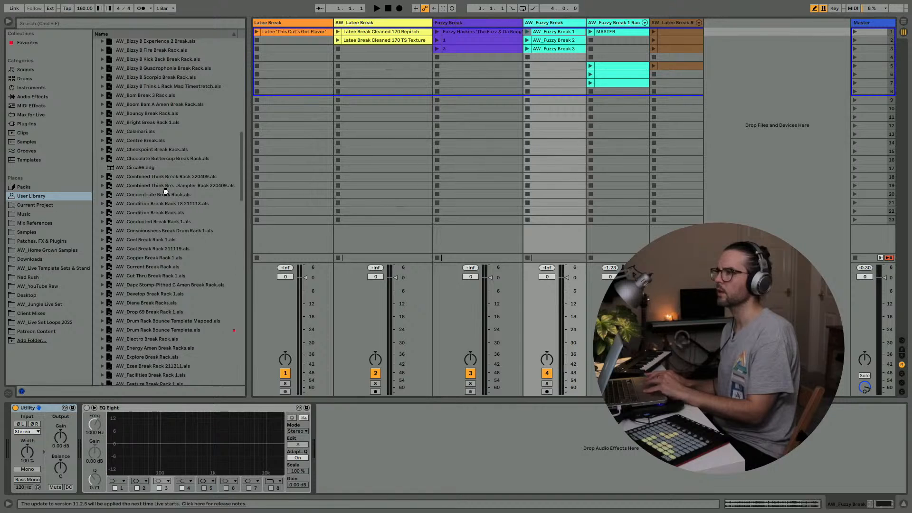
{"action": "key", "text": "Return"}
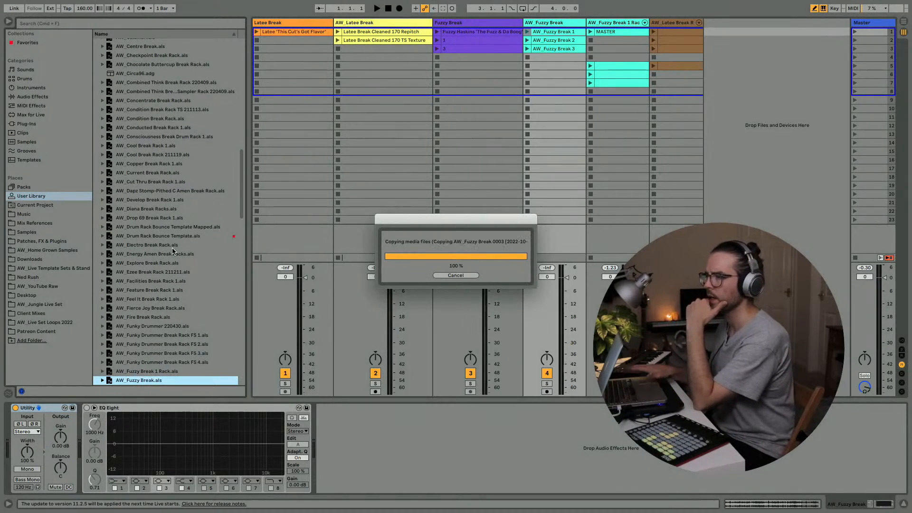
Find AW_Latee Break.als among the User Library presets and expand it down to the clips in its track
{"action": "scroll", "coordinate": [172, 249], "scroll_direction": "down", "scroll_amount": 8}
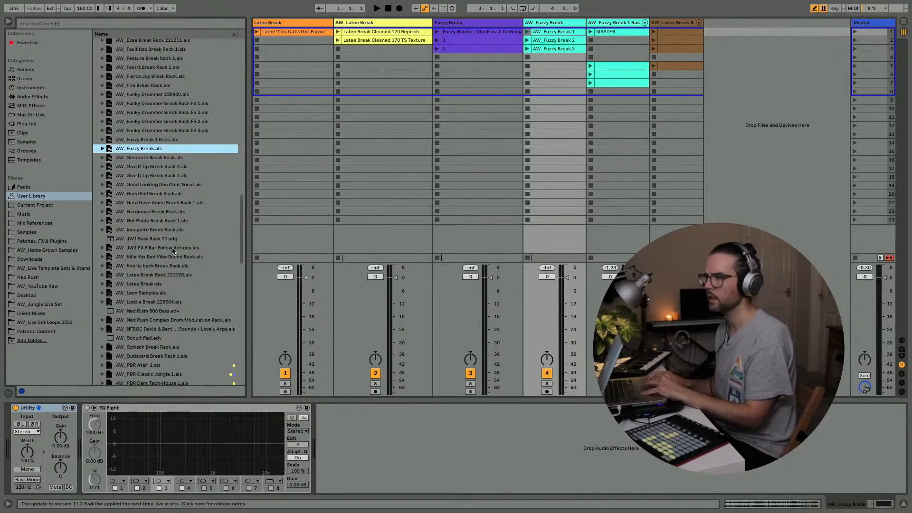
{"action": "scroll", "coordinate": [172, 250], "scroll_direction": "up", "scroll_amount": 12}
{"action": "scroll", "coordinate": [172, 251], "scroll_direction": "down", "scroll_amount": 10}
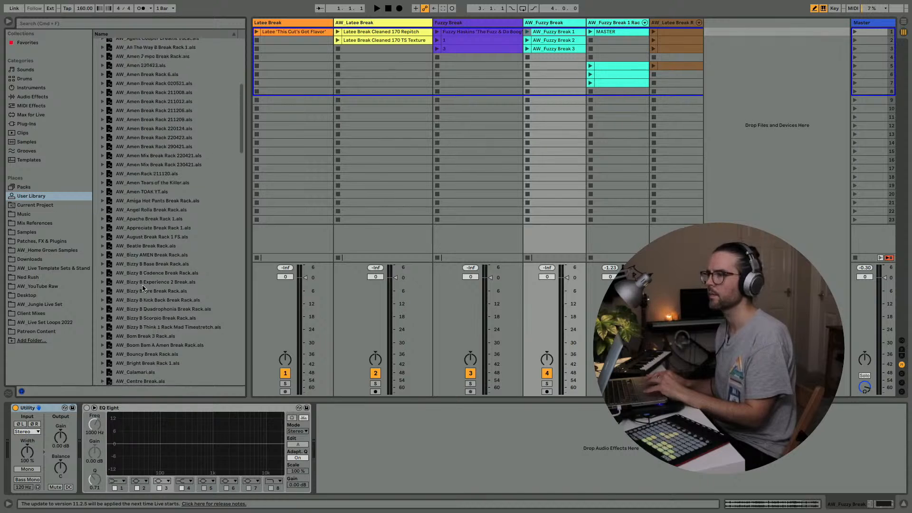
{"action": "scroll", "coordinate": [142, 288], "scroll_direction": "down", "scroll_amount": 6}
{"action": "scroll", "coordinate": [143, 288], "scroll_direction": "up", "scroll_amount": 8}
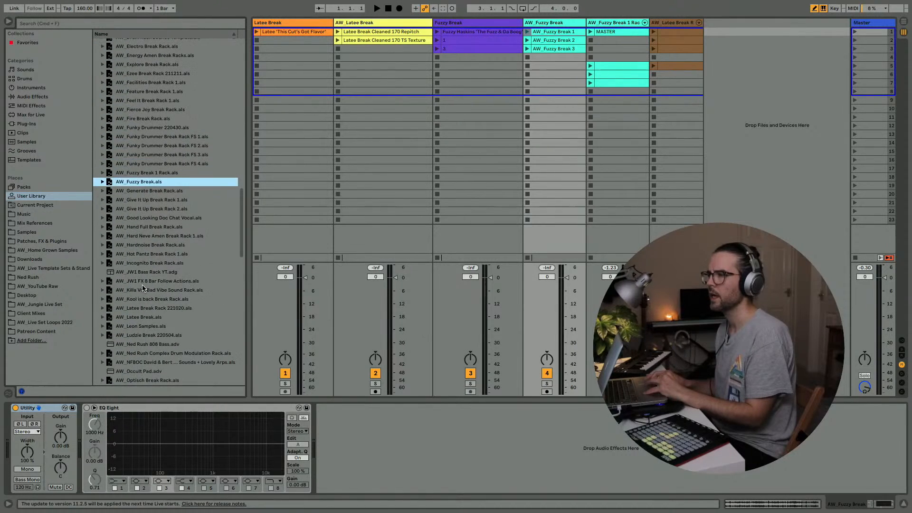
{"action": "scroll", "coordinate": [143, 288], "scroll_direction": "down", "scroll_amount": 5}
{"action": "scroll", "coordinate": [132, 242], "scroll_direction": "down", "scroll_amount": 2}
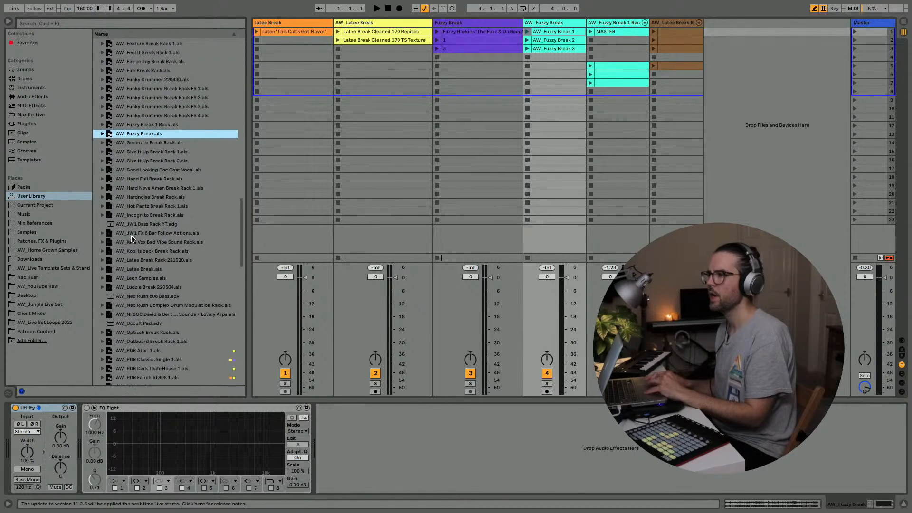
{"action": "left_click", "coordinate": [127, 269]}
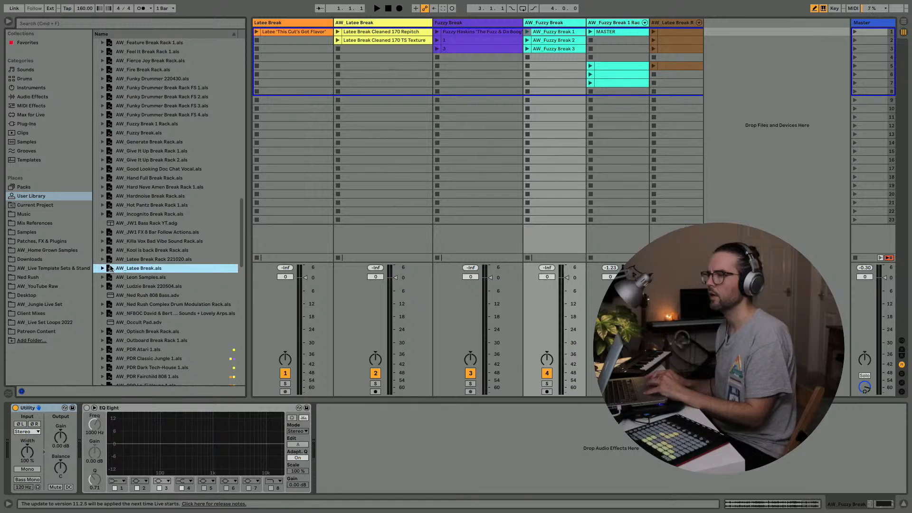
{"action": "left_click", "coordinate": [103, 269]}
{"action": "left_click", "coordinate": [108, 277]}
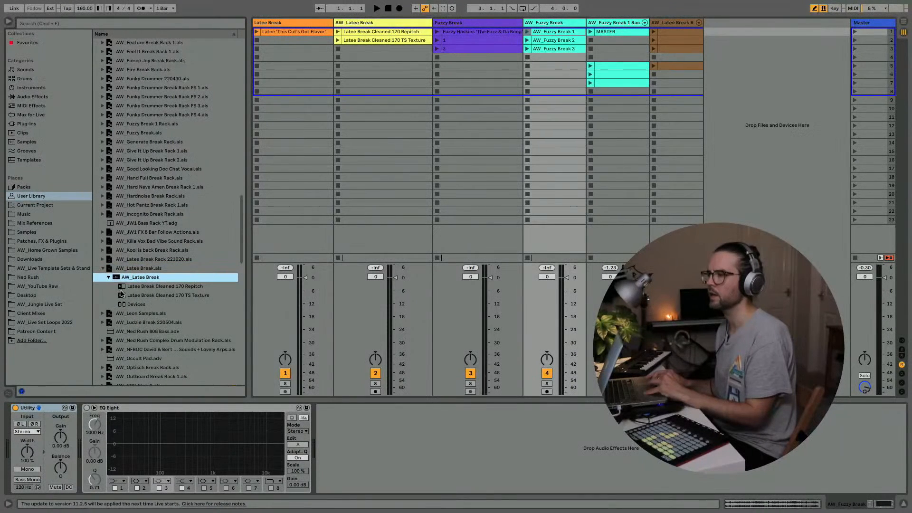
{"action": "scroll", "coordinate": [133, 286], "scroll_direction": "down", "scroll_amount": 2}
Preview the two saved Latee Break clips, try loading Latee Break Cleaned 170 Repitch onto a new track, and undo it
{"action": "left_click", "coordinate": [127, 277]}
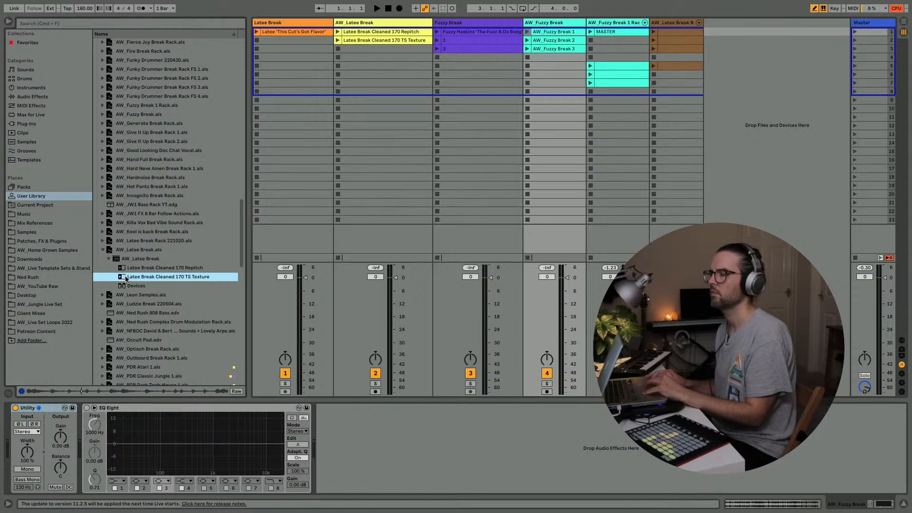
{"action": "left_click", "coordinate": [133, 269]}
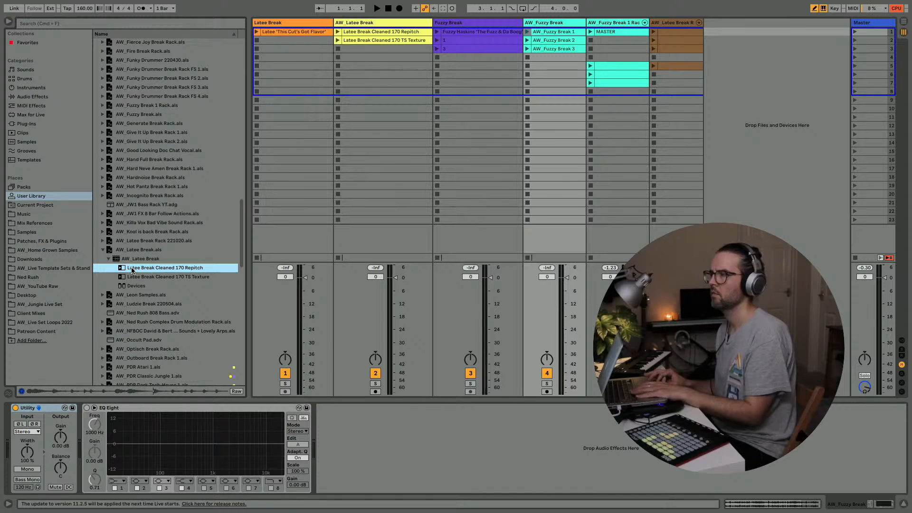
{"action": "left_click_drag", "start_coordinate": [160, 269], "coordinate": [760, 161]}
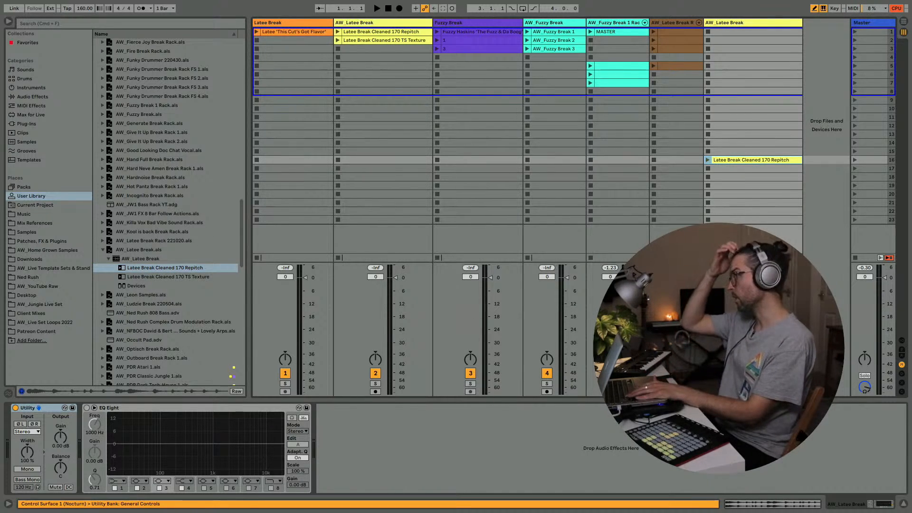
{"action": "key", "text": "super+z"}
Browse the collection of saved break rack presets in the User Library
{"action": "scroll", "coordinate": [136, 194], "scroll_direction": "up", "scroll_amount": 20}
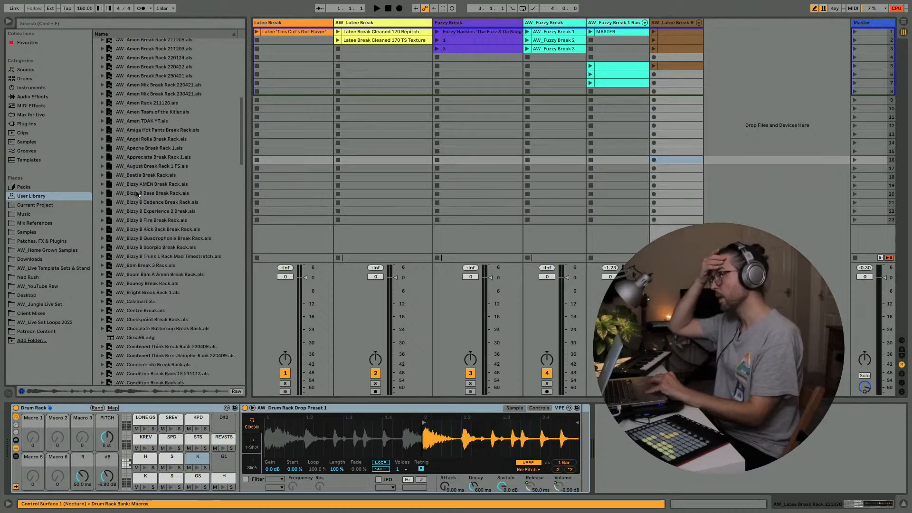
{"action": "scroll", "coordinate": [136, 194], "scroll_direction": "down", "scroll_amount": 20}
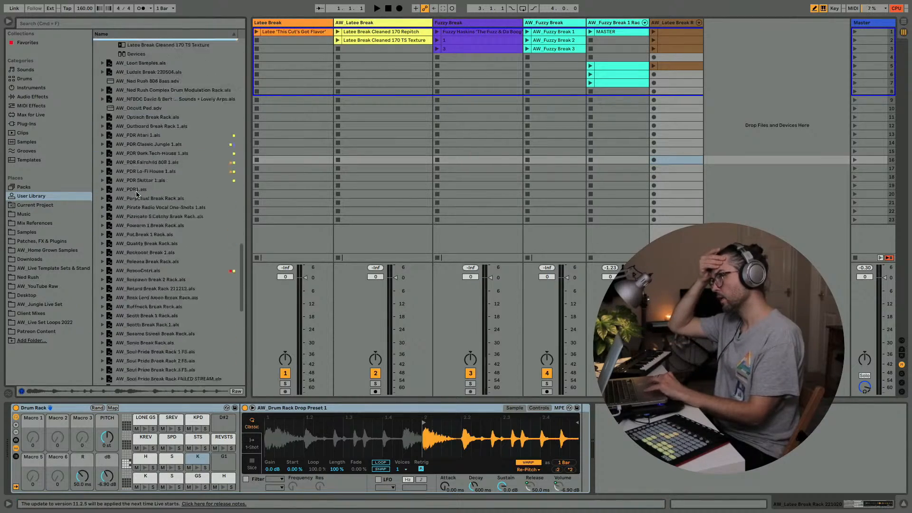
{"action": "scroll", "coordinate": [137, 194], "scroll_direction": "up", "scroll_amount": 20}
{"action": "scroll", "coordinate": [136, 194], "scroll_direction": "down", "scroll_amount": 3}
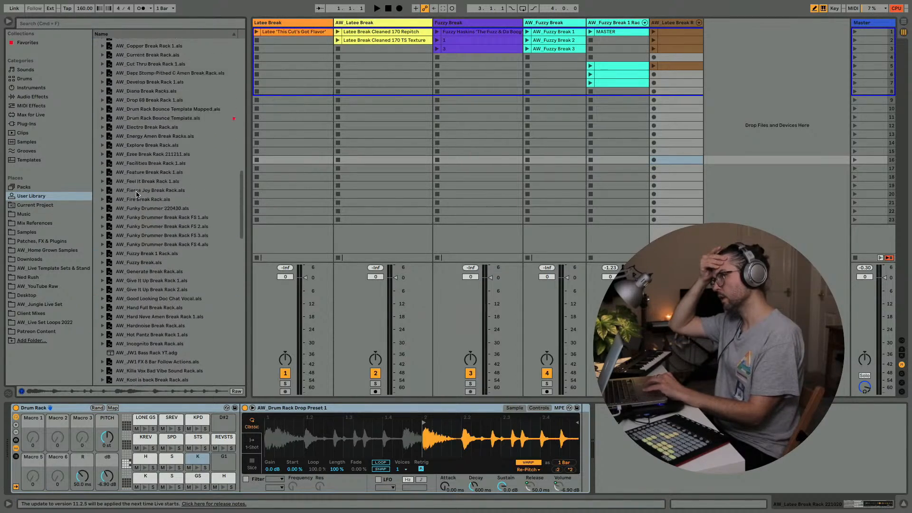
{"action": "scroll", "coordinate": [136, 194], "scroll_direction": "up", "scroll_amount": 1}
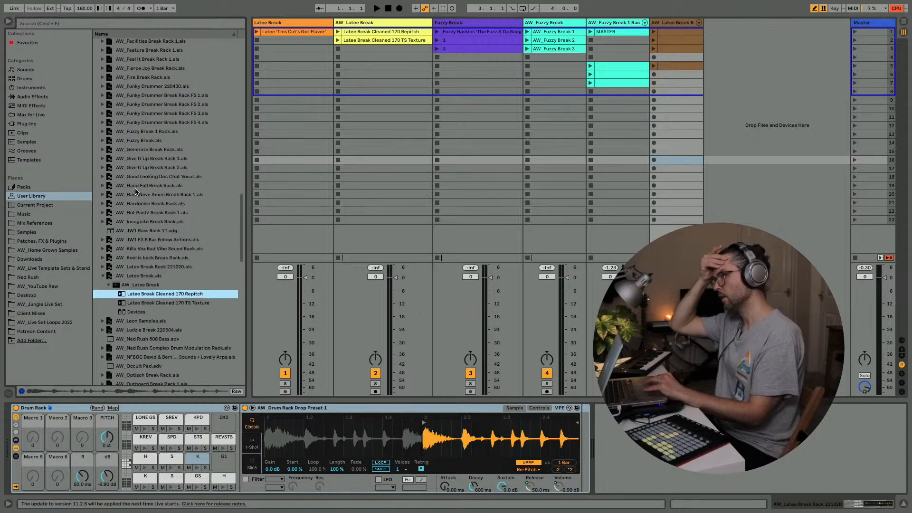
{"action": "left_click", "coordinate": [8, 21]}
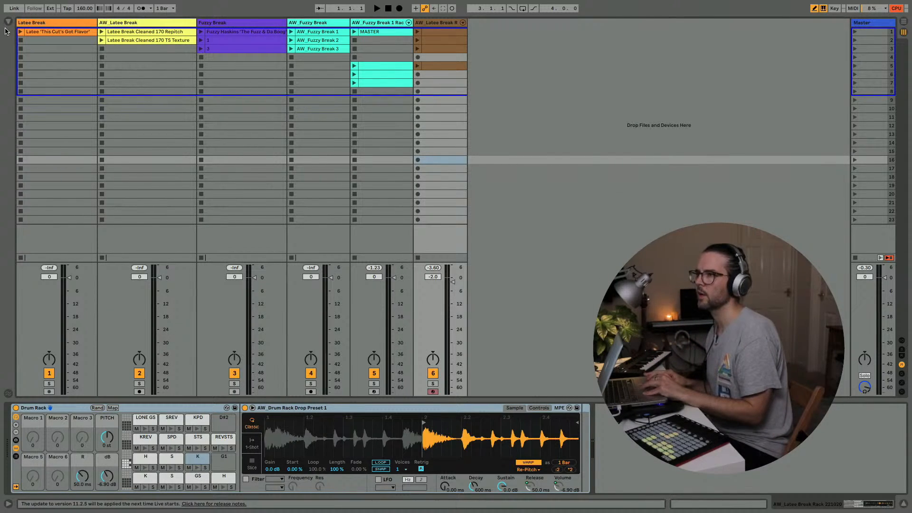
{"action": "left_click", "coordinate": [8, 22]}
{"action": "scroll", "coordinate": [123, 237], "scroll_direction": "down", "scroll_amount": 3}
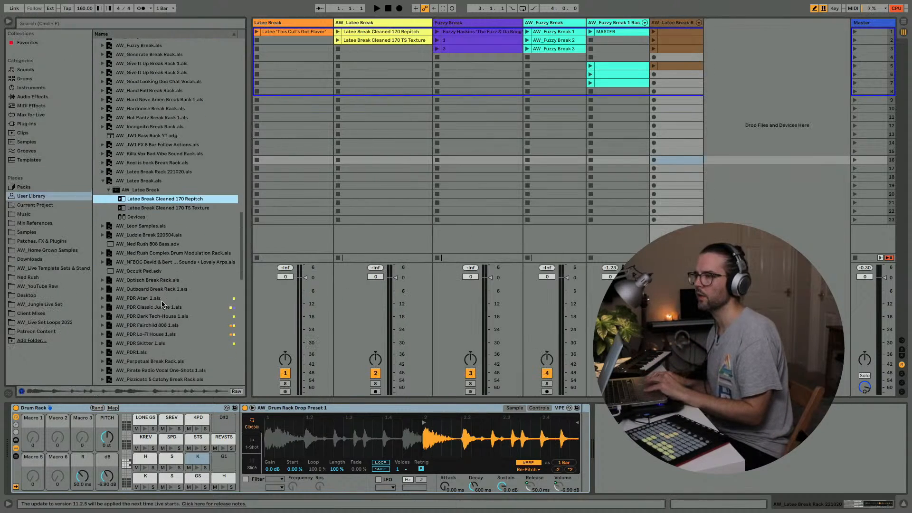
Expand AW_Leon Samples.als down to its clips and preview Calm little moments, No women, no kids and Mickey Mouse
{"action": "left_click", "coordinate": [102, 229]}
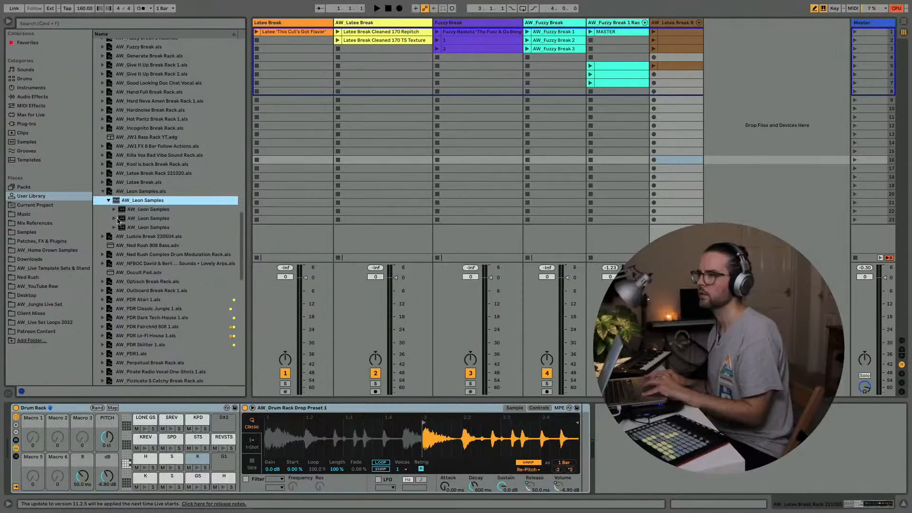
{"action": "left_click", "coordinate": [113, 209]}
{"action": "left_click", "coordinate": [140, 229]}
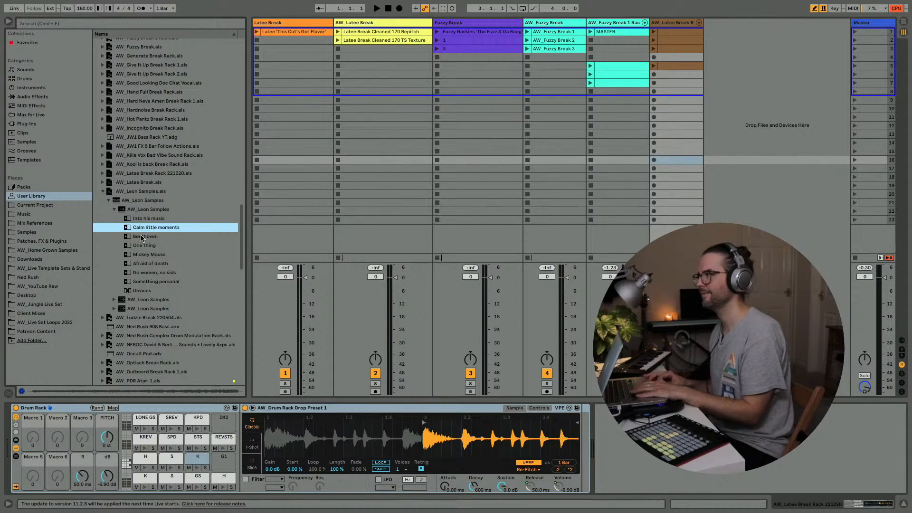
{"action": "left_click", "coordinate": [137, 273]}
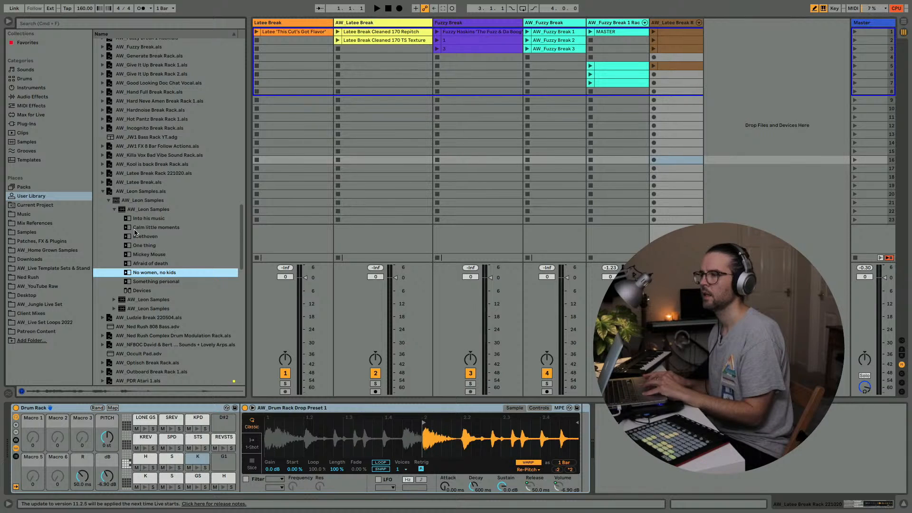
{"action": "left_click", "coordinate": [135, 255]}
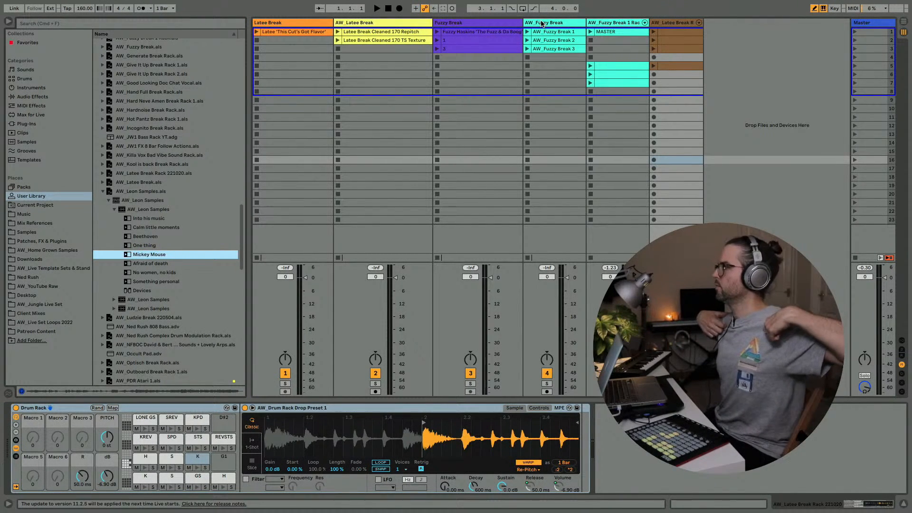
Browse the sample packs and break folders in the Samples place
{"action": "left_click", "coordinate": [611, 25]}
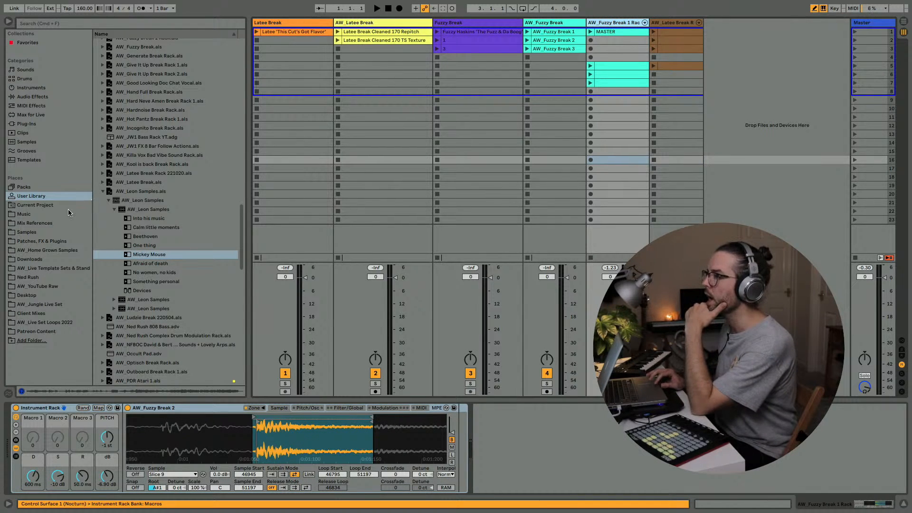
{"action": "left_click", "coordinate": [34, 235]}
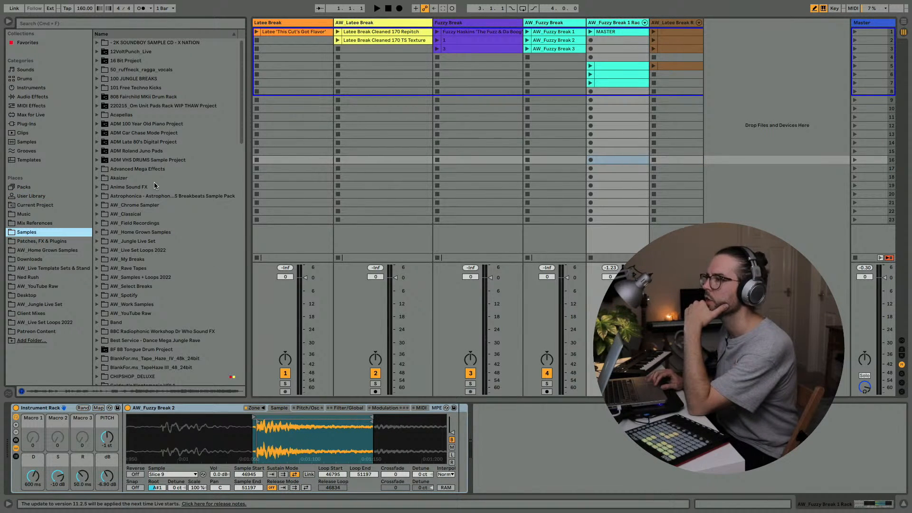
{"action": "scroll", "coordinate": [154, 185], "scroll_direction": "down", "scroll_amount": 20}
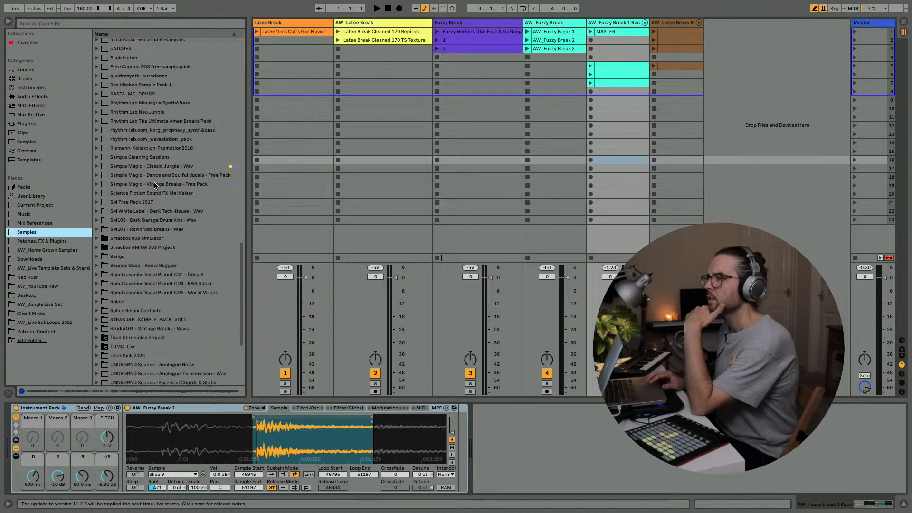
{"action": "scroll", "coordinate": [154, 185], "scroll_direction": "up", "scroll_amount": 20}
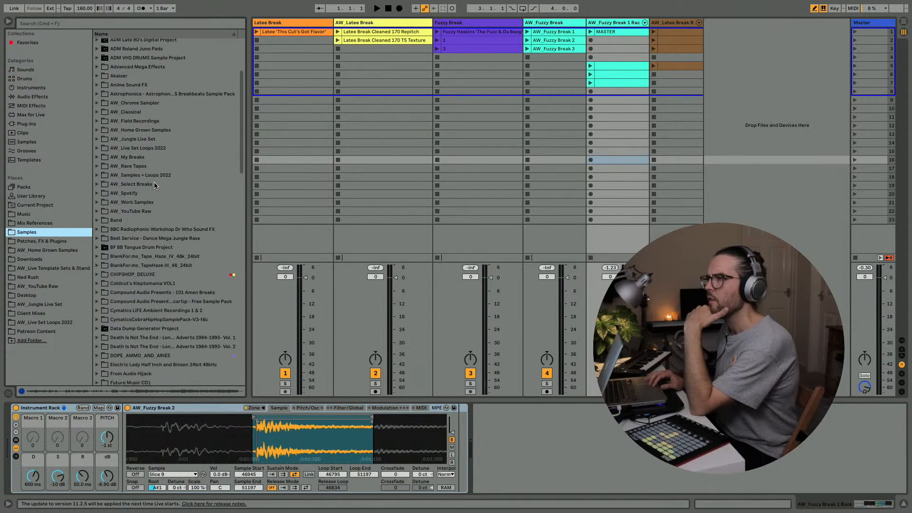
{"action": "scroll", "coordinate": [154, 185], "scroll_direction": "up", "scroll_amount": 5}
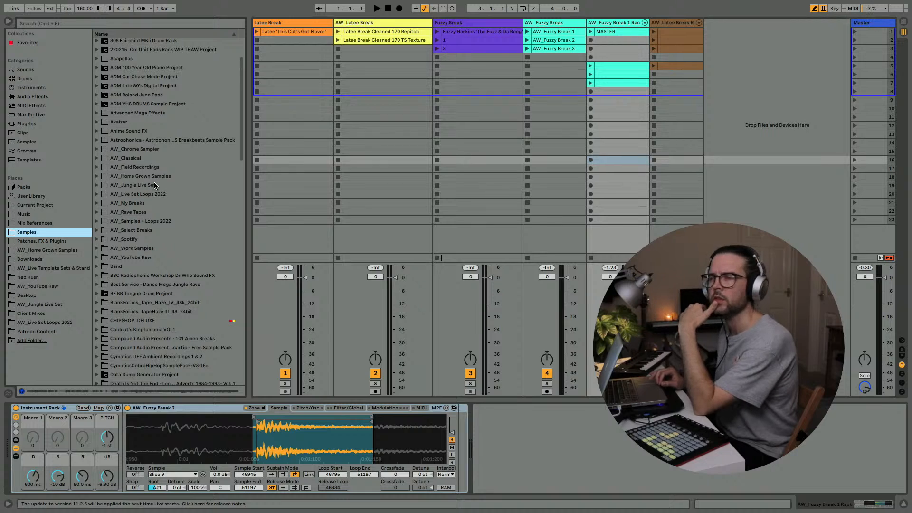
{"action": "scroll", "coordinate": [154, 185], "scroll_direction": "up", "scroll_amount": 6}
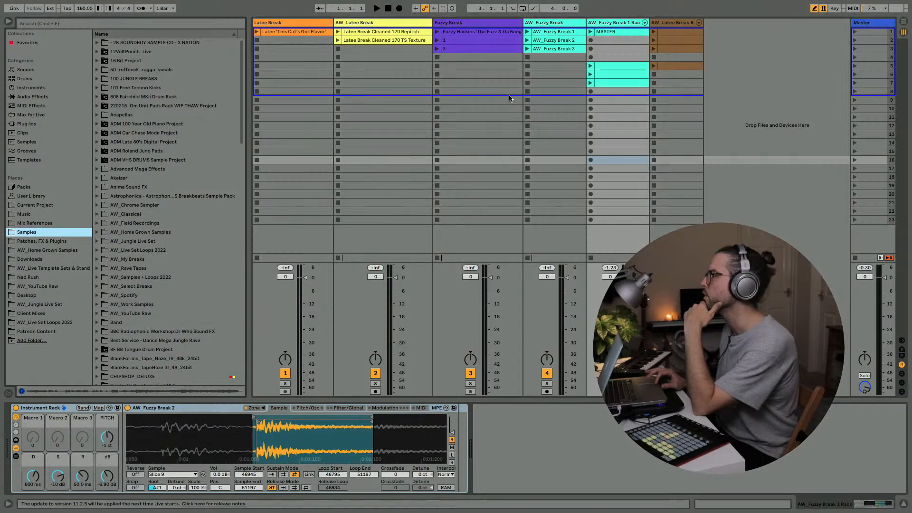
Look over the Fuzzy Break, AW_Fuzzy Break 1 Rack, AW_Latee Break Rack and Latee Break tracks
{"action": "left_click", "coordinate": [484, 23]}
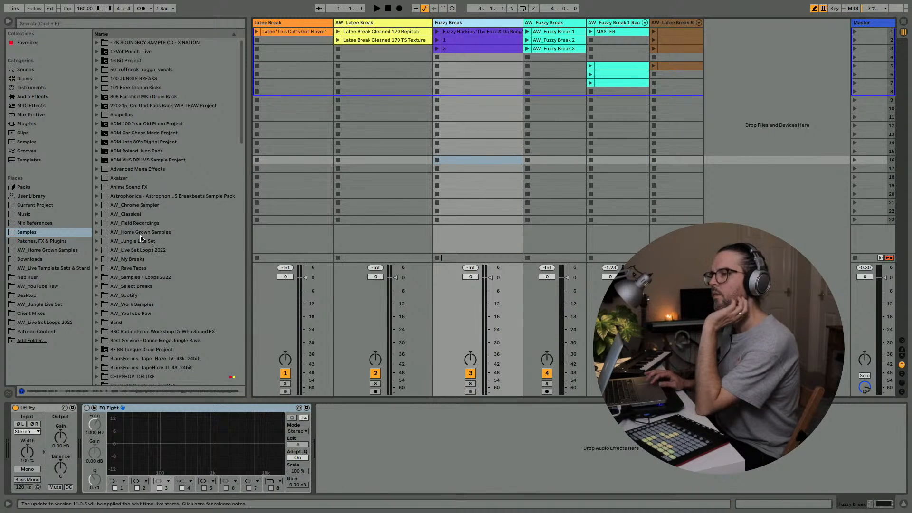
{"action": "left_click", "coordinate": [632, 24]}
{"action": "left_click", "coordinate": [664, 23]}
{"action": "left_click", "coordinate": [608, 23], "text": "shift"}
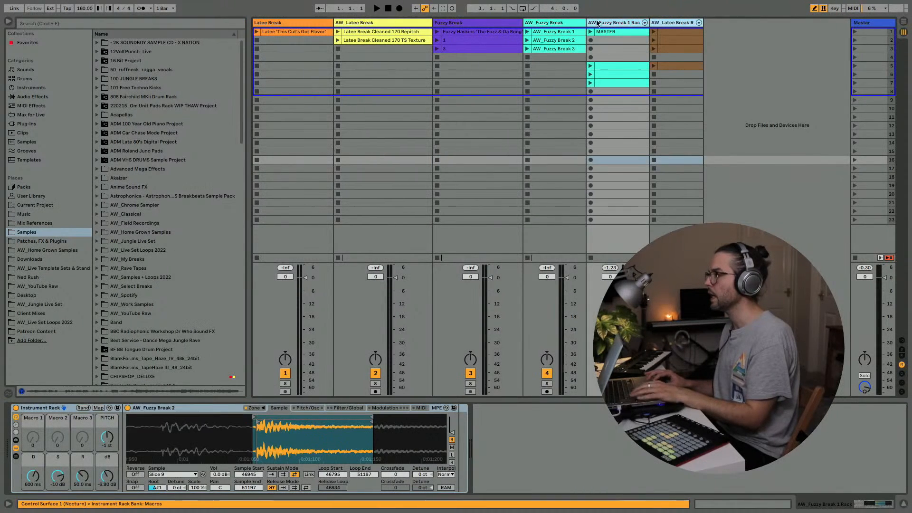
{"action": "left_click", "coordinate": [294, 24]}
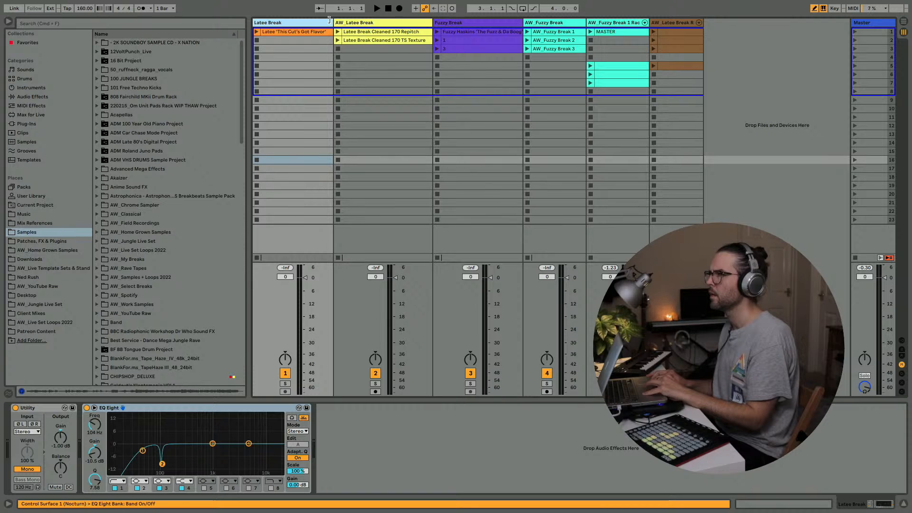
{"action": "left_click_drag", "start_coordinate": [333, 22], "coordinate": [330, 20]}
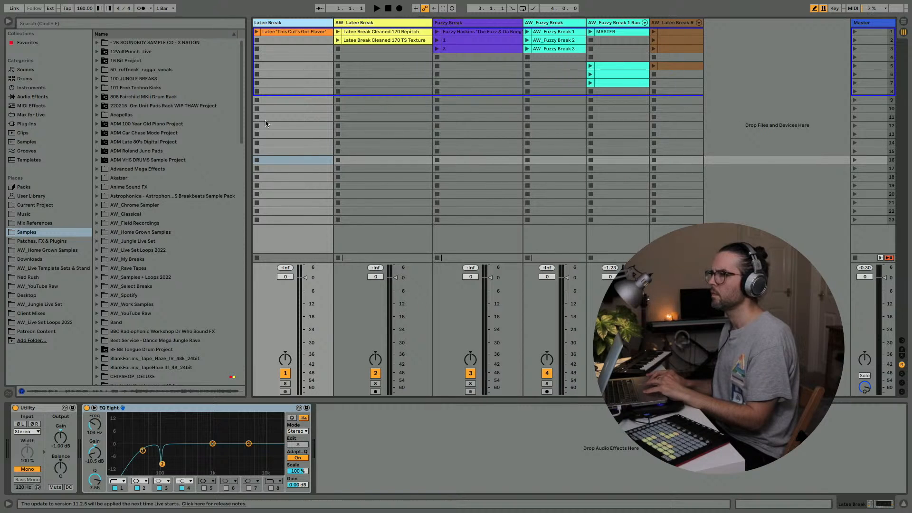
Hide the browser and start saving the Live Set under a new name
{"action": "left_click_drag", "start_coordinate": [247, 149], "coordinate": [232, 148]}
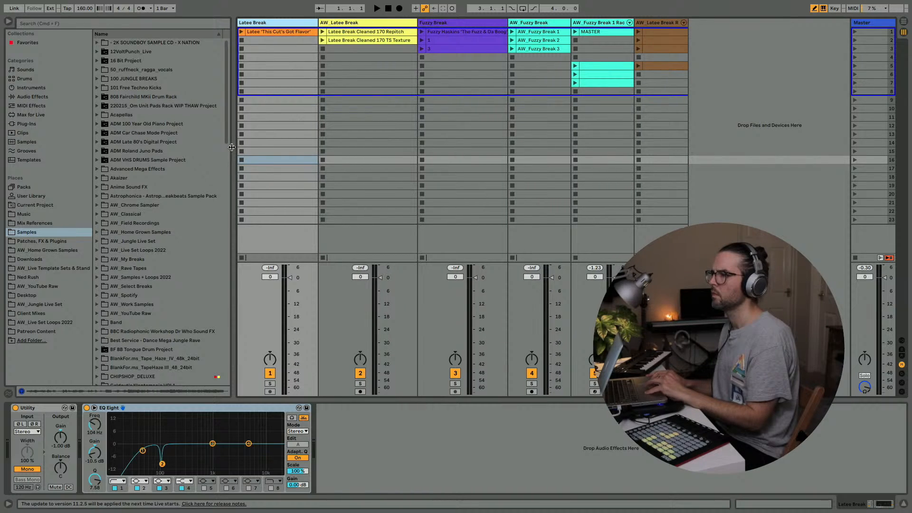
{"action": "left_click", "coordinate": [9, 21]}
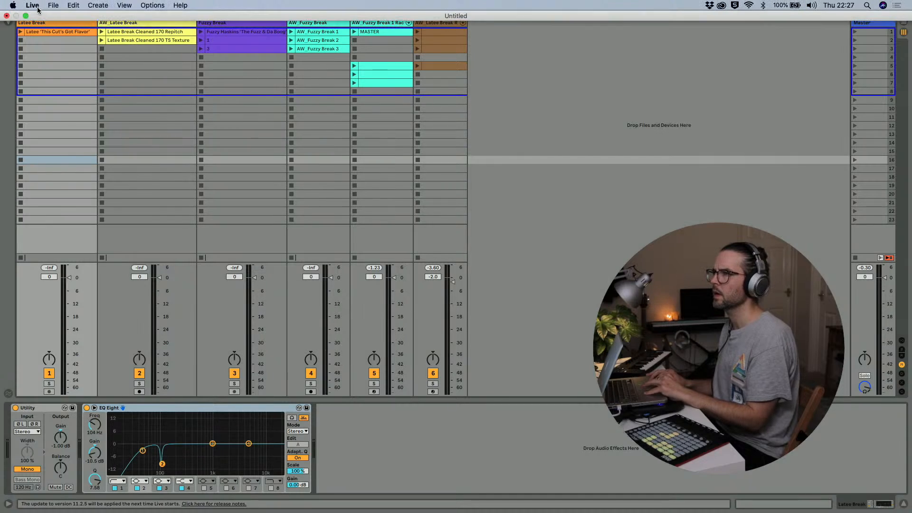
{"action": "left_click", "coordinate": [54, 6]}
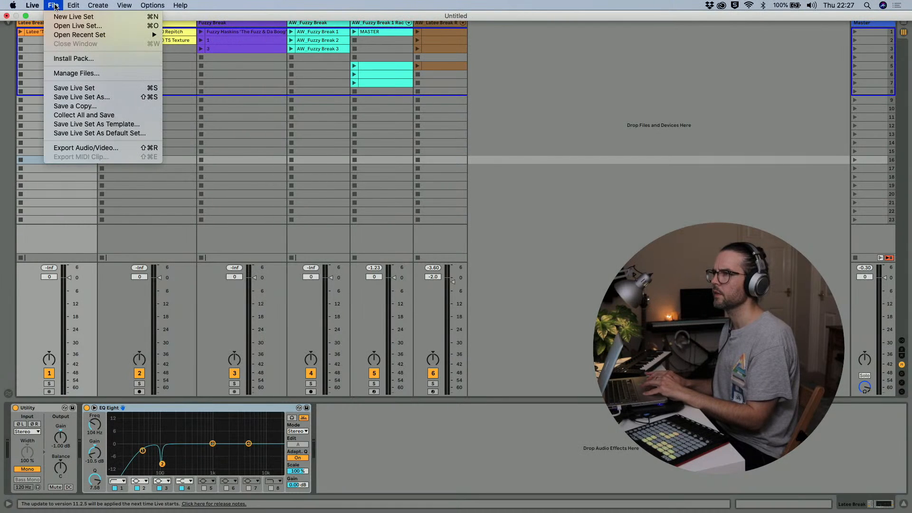
{"action": "left_click", "coordinate": [71, 97]}
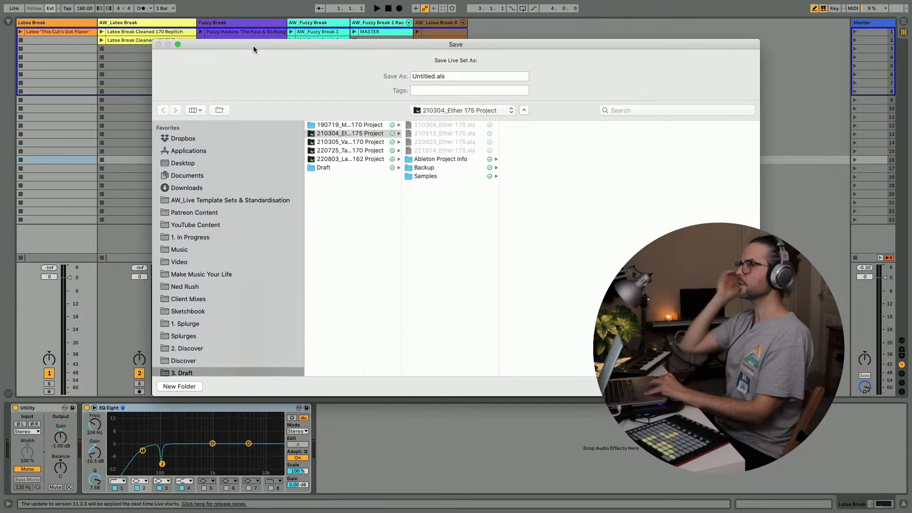
Choose Patreon Content as the save folder and begin the Live Set's file name with the date prefix 221020_
{"action": "left_click_drag", "start_coordinate": [253, 46], "coordinate": [305, 36]}
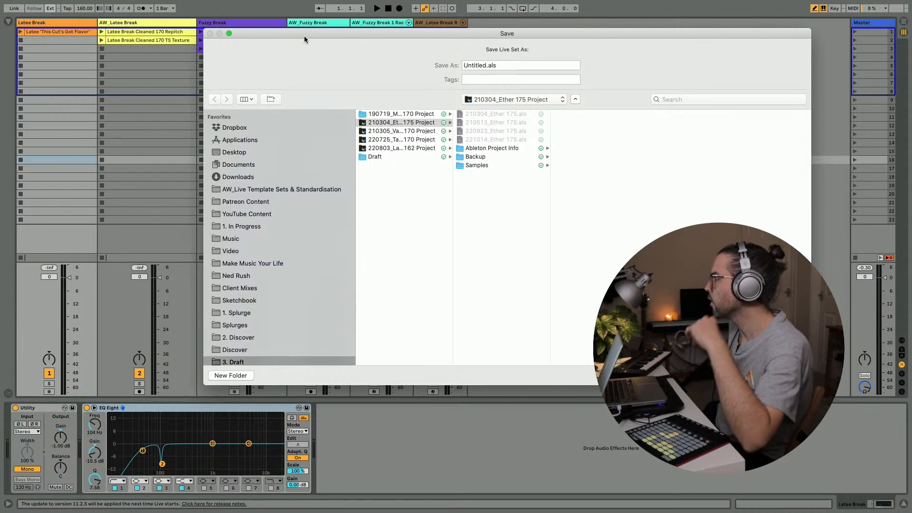
{"action": "left_click", "coordinate": [241, 204]}
{"action": "key", "text": "Tab"}
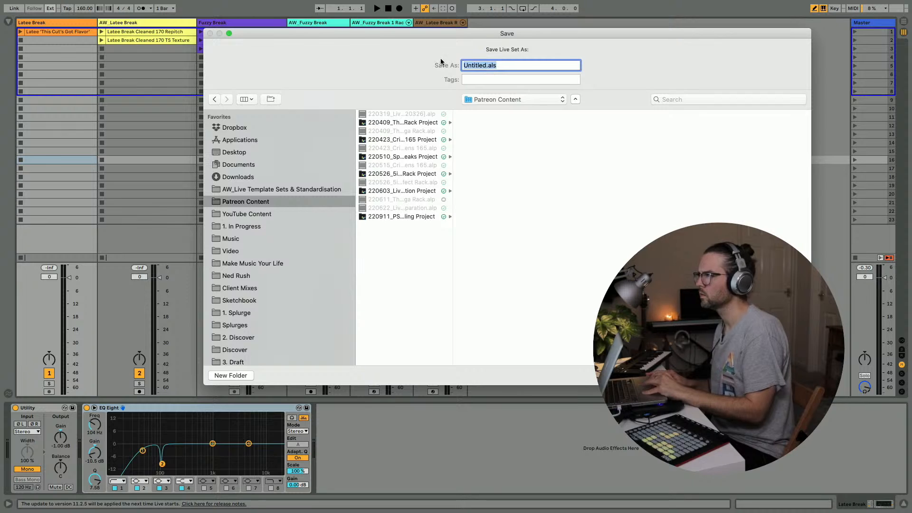
{"action": "type", "text": "22"}
{"action": "left_click", "coordinate": [833, 5]}
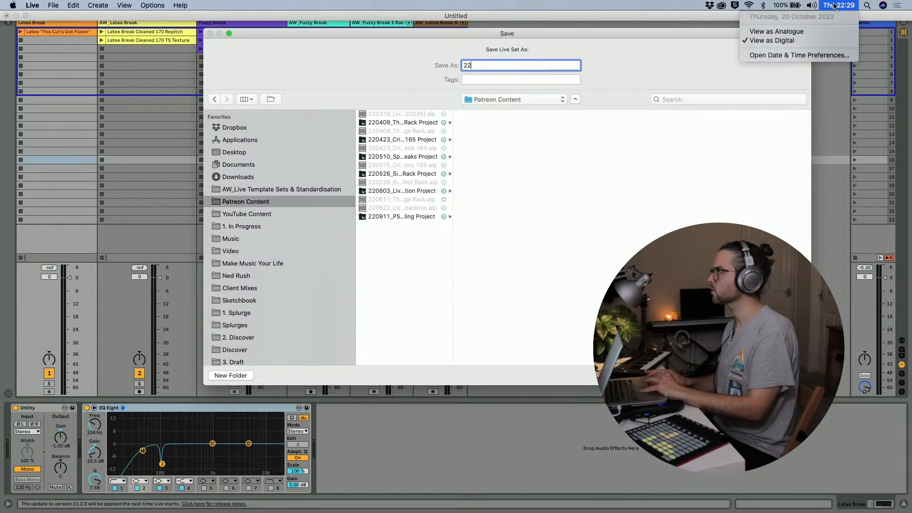
{"action": "key", "text": "Escape"}
{"action": "type", "text": "1020_"}
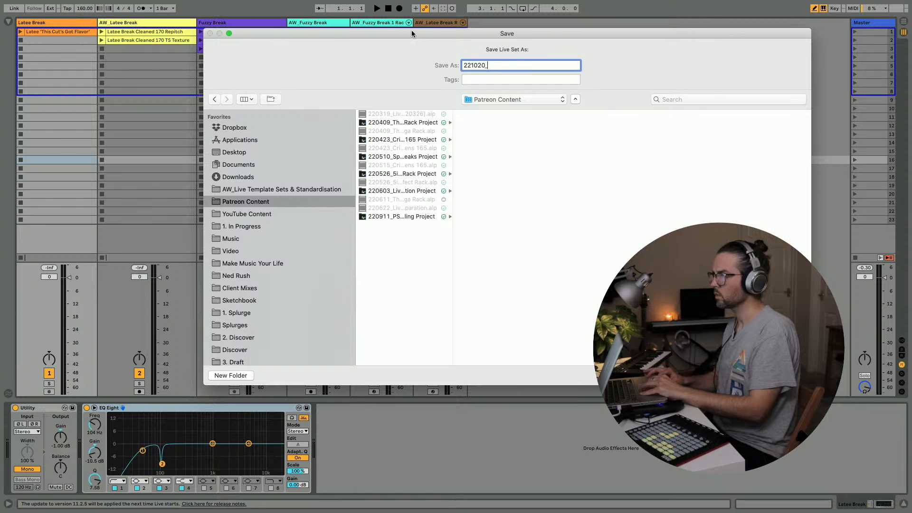
{"action": "mouse_move", "coordinate": [412, 30]}
{"action": "left_mouse_down"}
{"action": "mouse_move", "coordinate": [478, 69]}
{"action": "mouse_move", "coordinate": [413, 48]}
{"action": "left_mouse_up"}
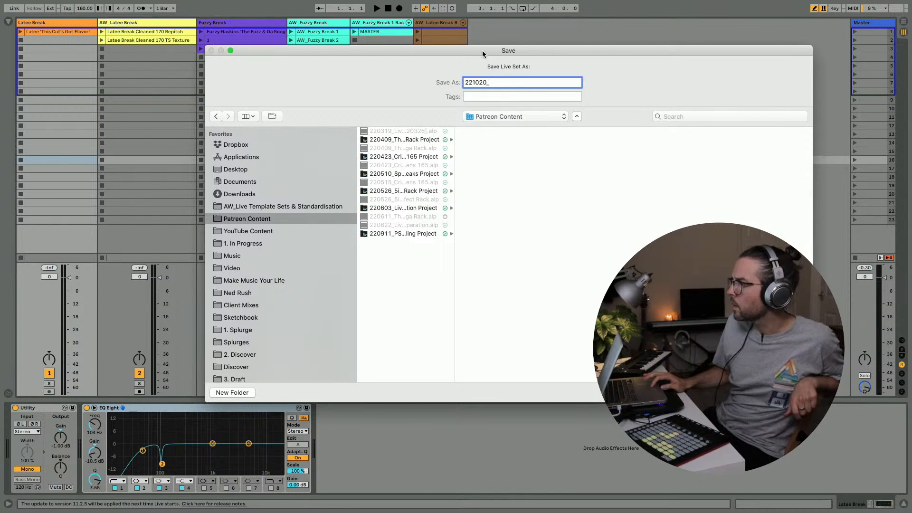
{"action": "left_click_drag", "start_coordinate": [475, 52], "coordinate": [489, 44]}
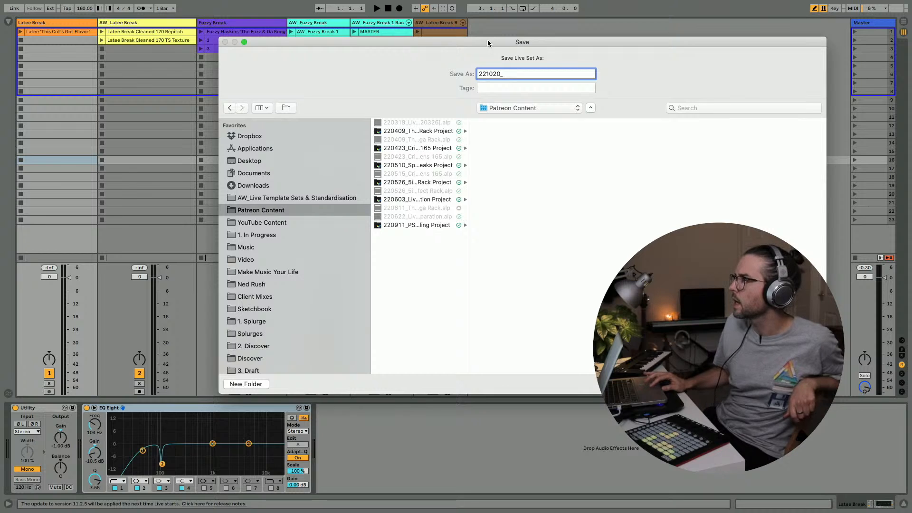
{"action": "left_click_drag", "start_coordinate": [485, 42], "coordinate": [500, 43]}
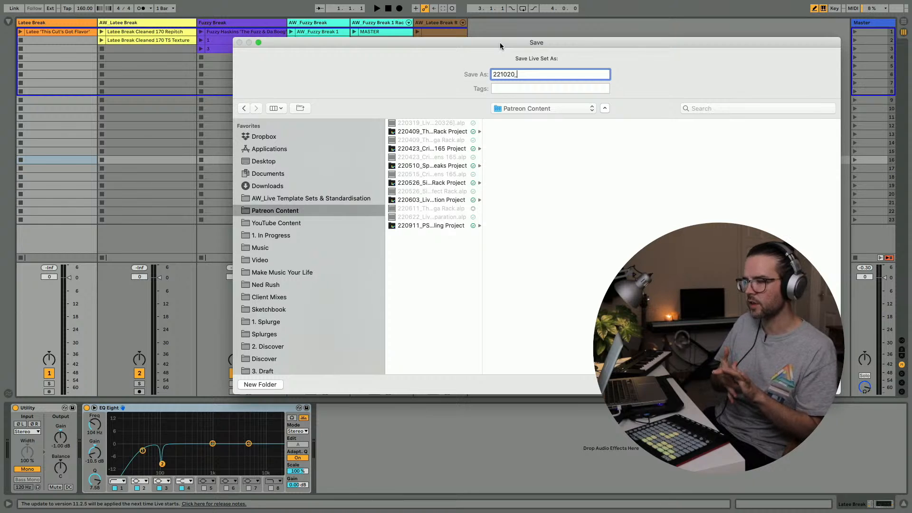
{"action": "left_click_drag", "start_coordinate": [500, 42], "coordinate": [489, 28]}
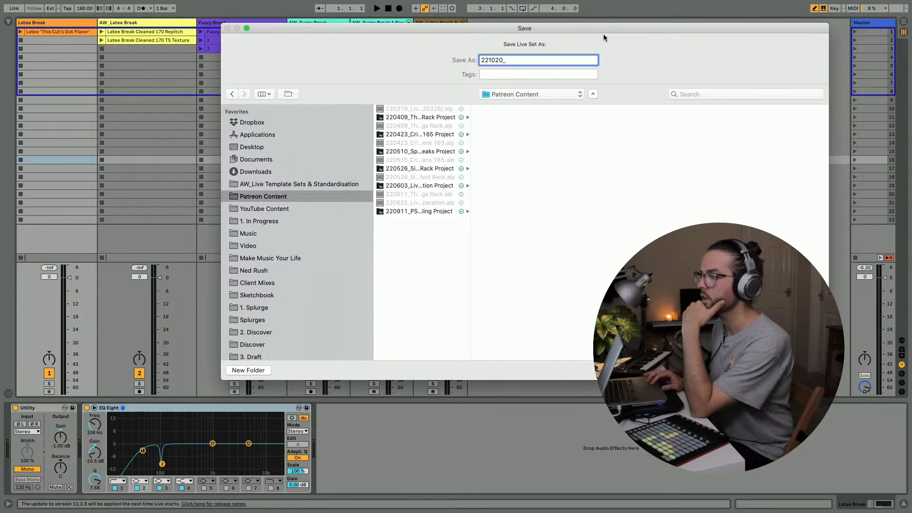
{"action": "left_click_drag", "start_coordinate": [604, 31], "coordinate": [615, 34]}
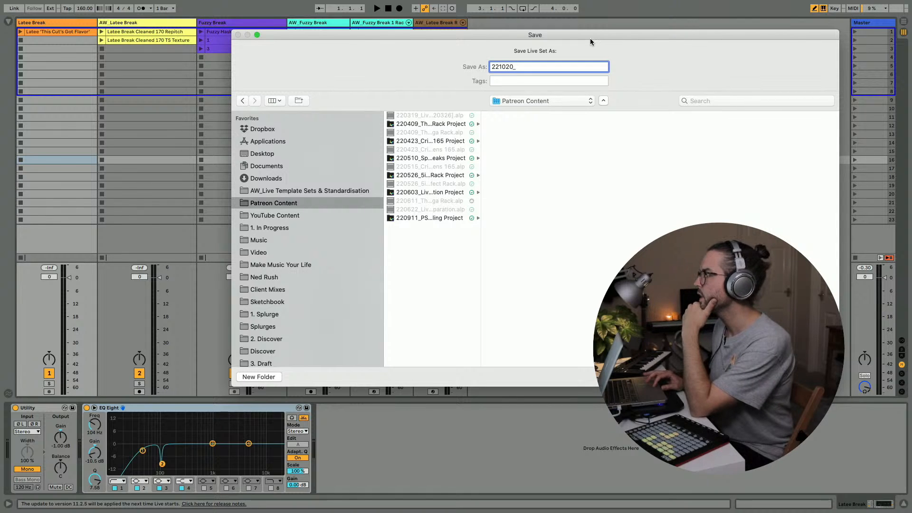
{"action": "left_click_drag", "start_coordinate": [592, 35], "coordinate": [594, 35]}
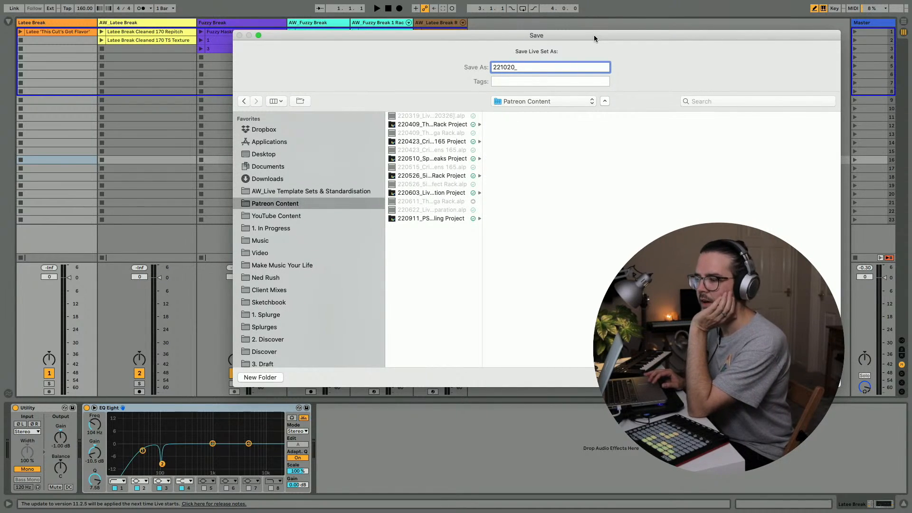